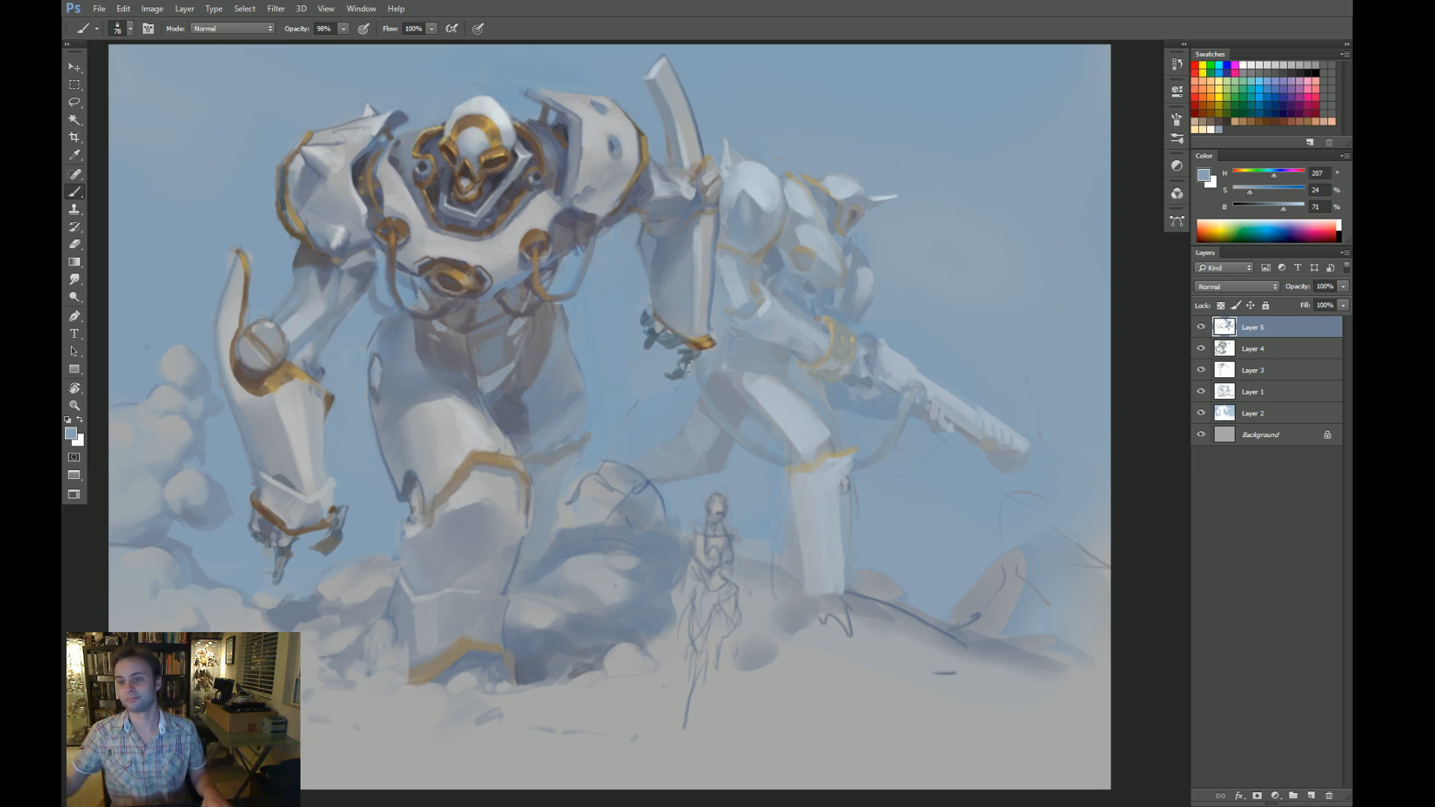
Paint the sky beside the front robot's far leg with blues sampled from the background.
left_click_drag(675, 393, 657, 420)
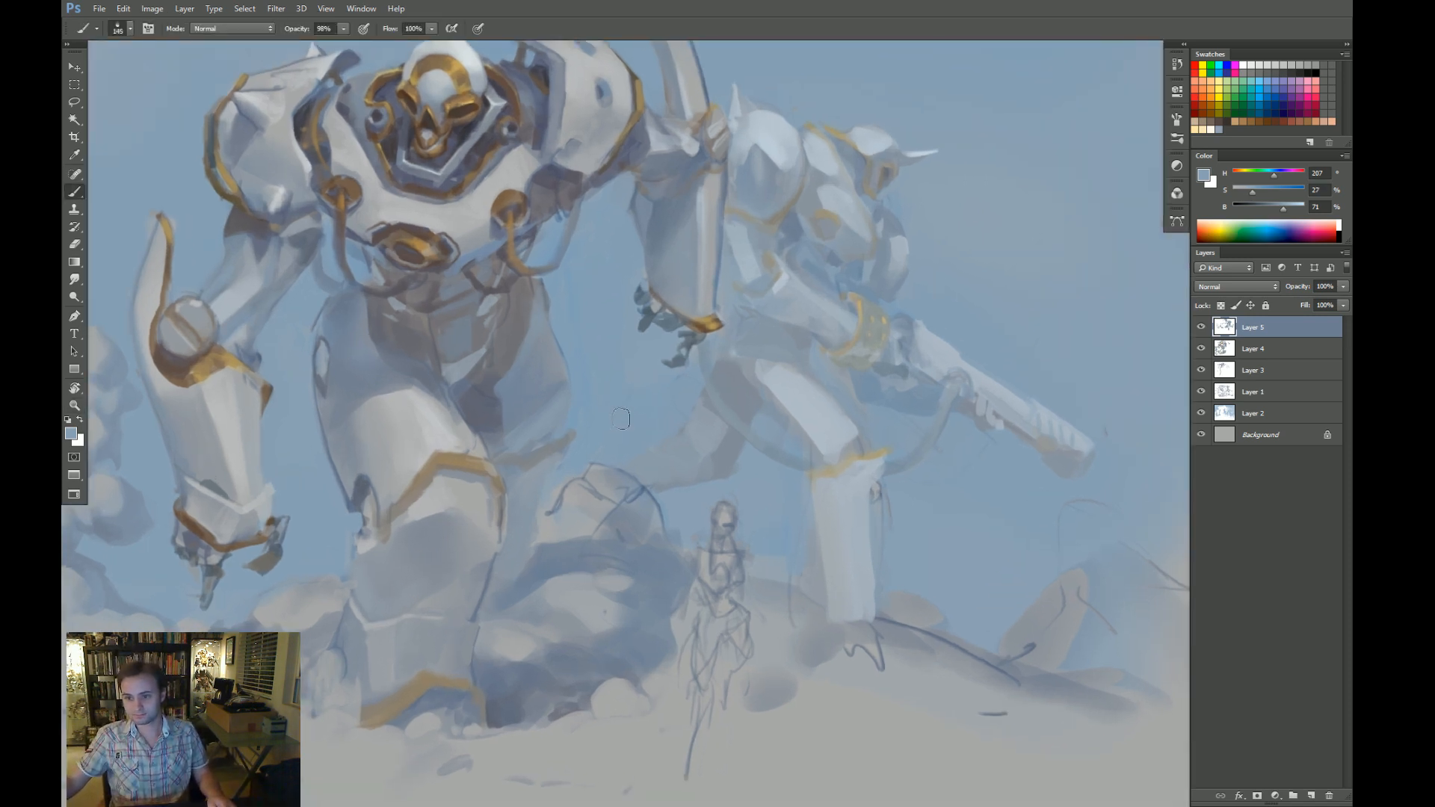
left_click(621, 426, "alt")
left_click_drag(572, 409, 564, 410)
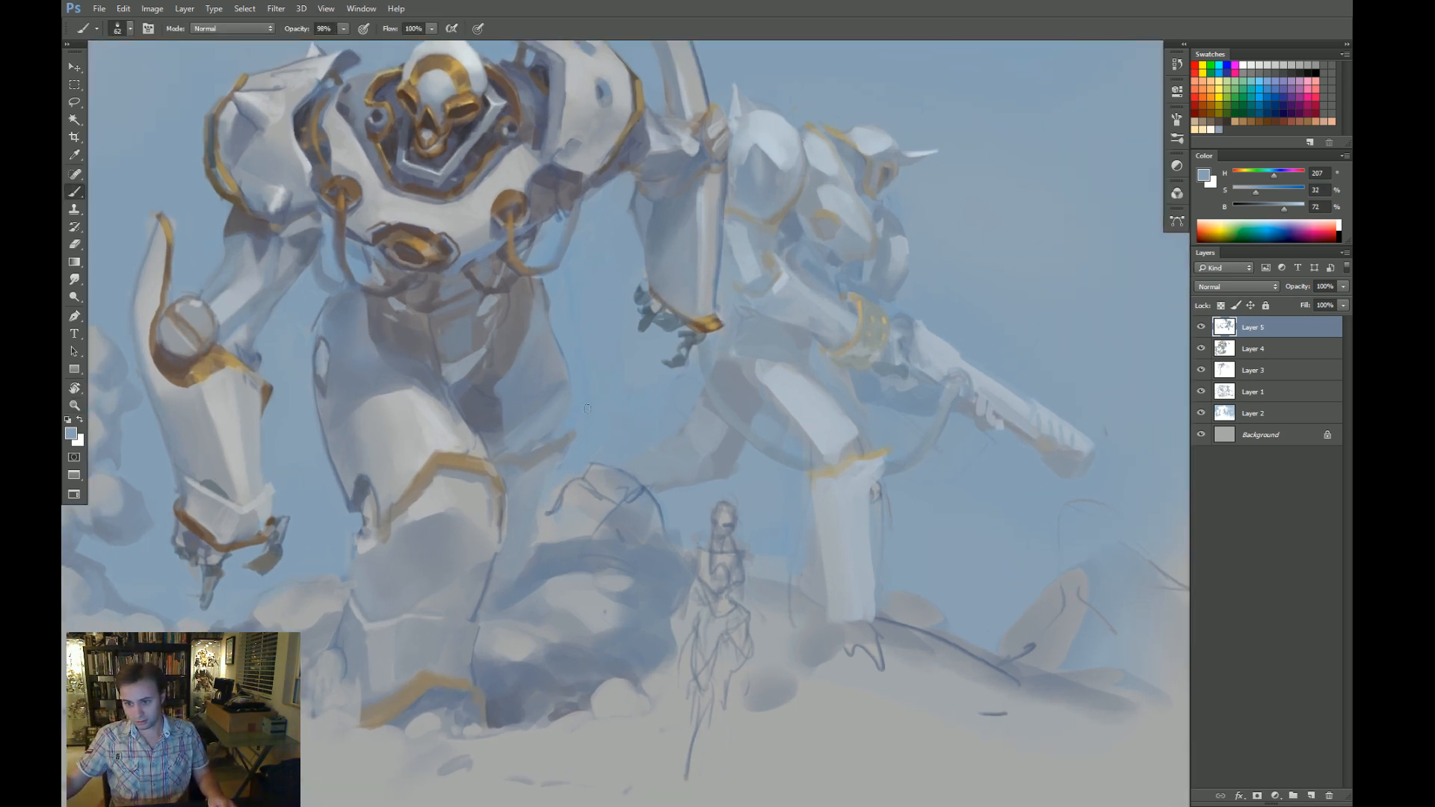
left_click(578, 416, "alt")
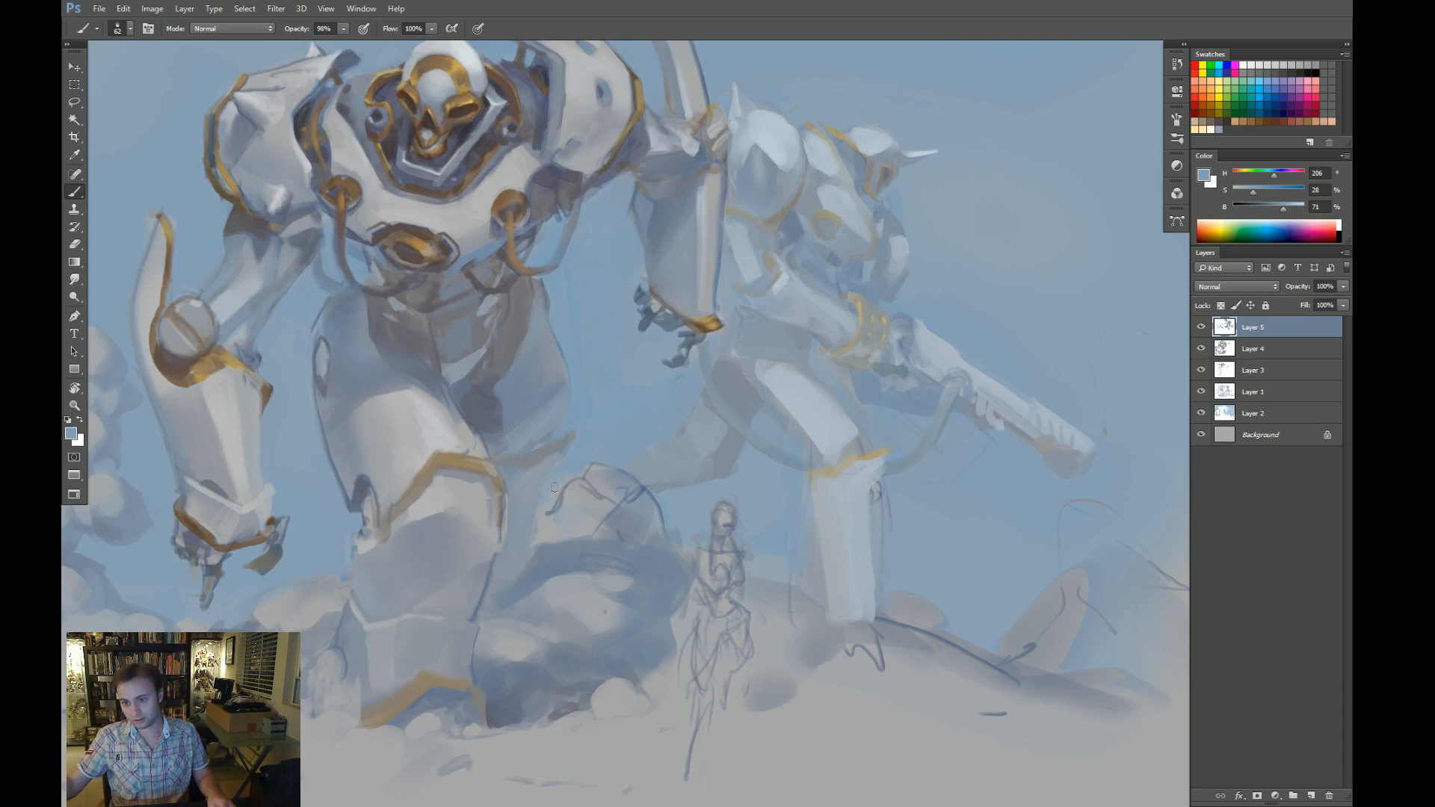
Paint over the boulder sketch lines behind the front robot's far leg with sampled light grey and sky blue to form a dust cloud.
left_click_drag(745, 476, 720, 459)
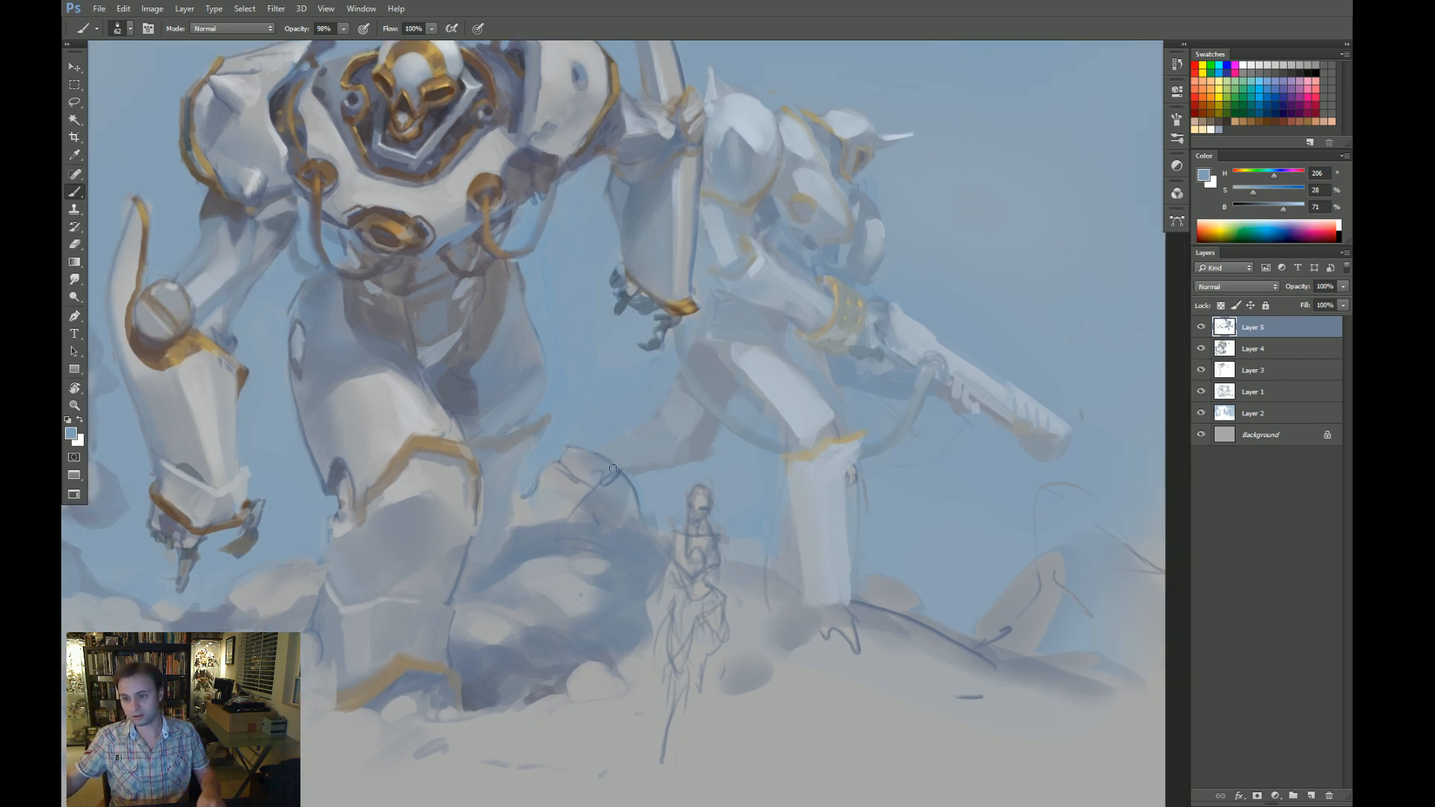
left_click(574, 493, "alt")
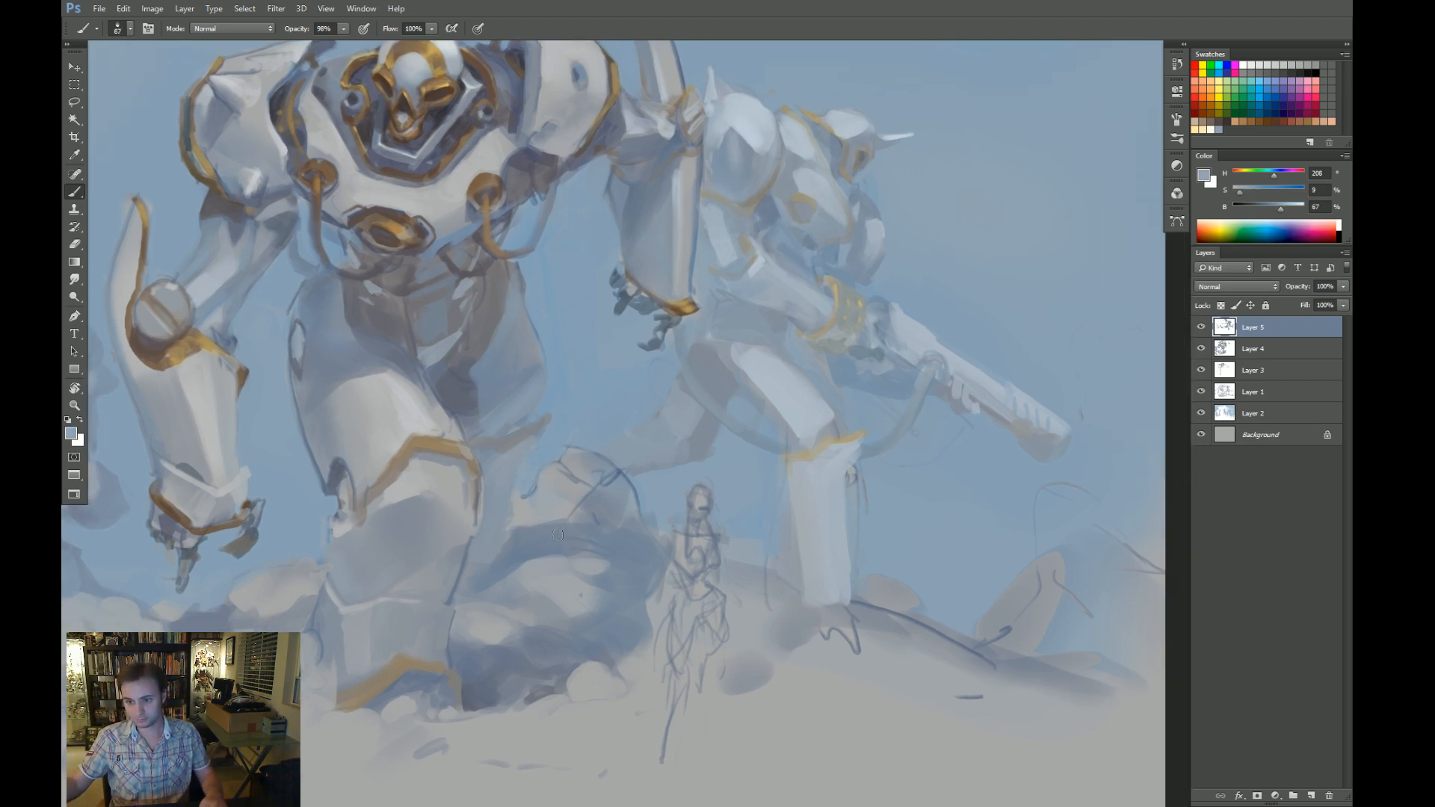
left_click_drag(523, 498, 542, 501)
left_click(545, 476, "alt")
left_click(524, 511, "alt")
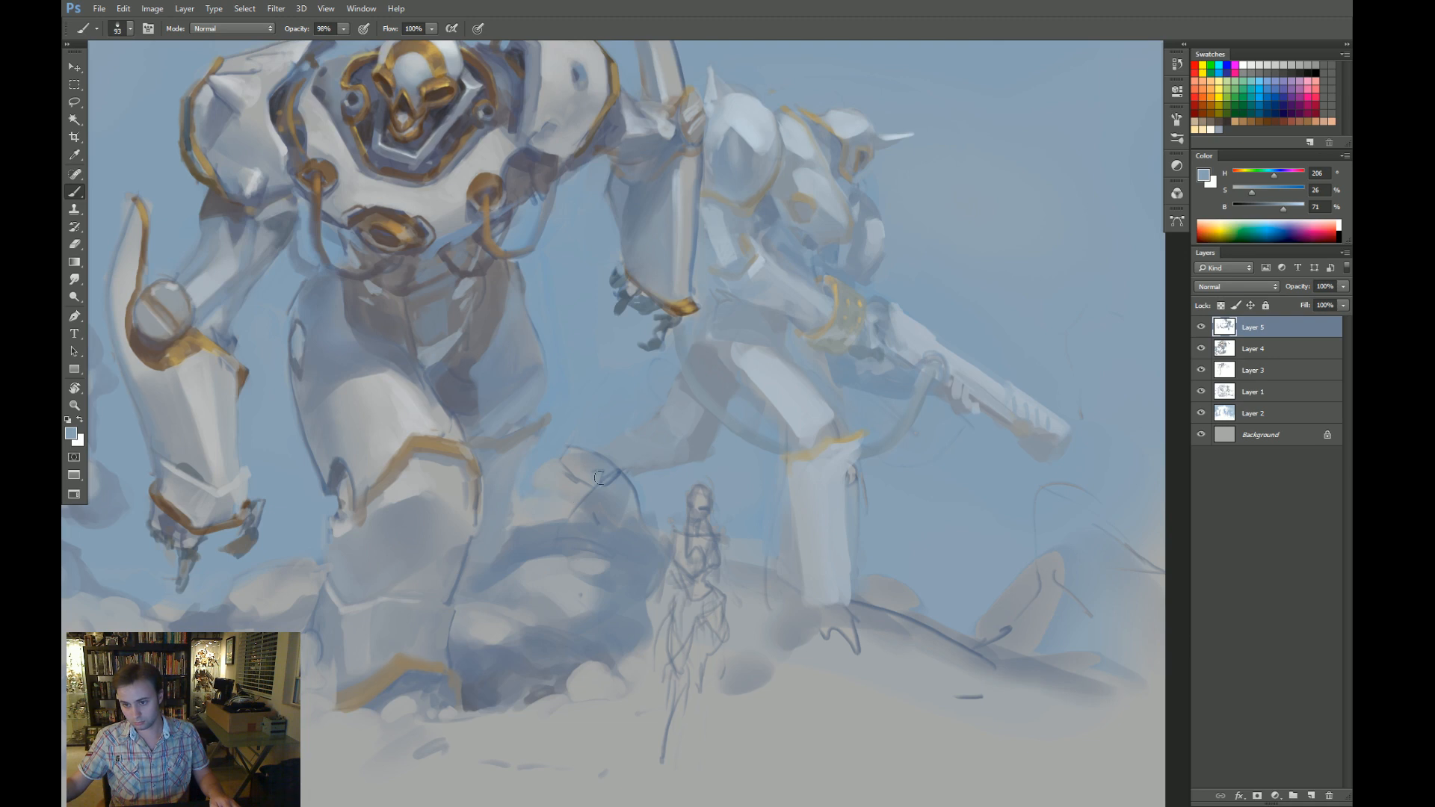
left_click(542, 499, "alt")
mouse_move(572, 479)
left_mouse_down()
mouse_move(595, 469)
mouse_move(575, 456)
mouse_move(606, 458)
left_mouse_up()
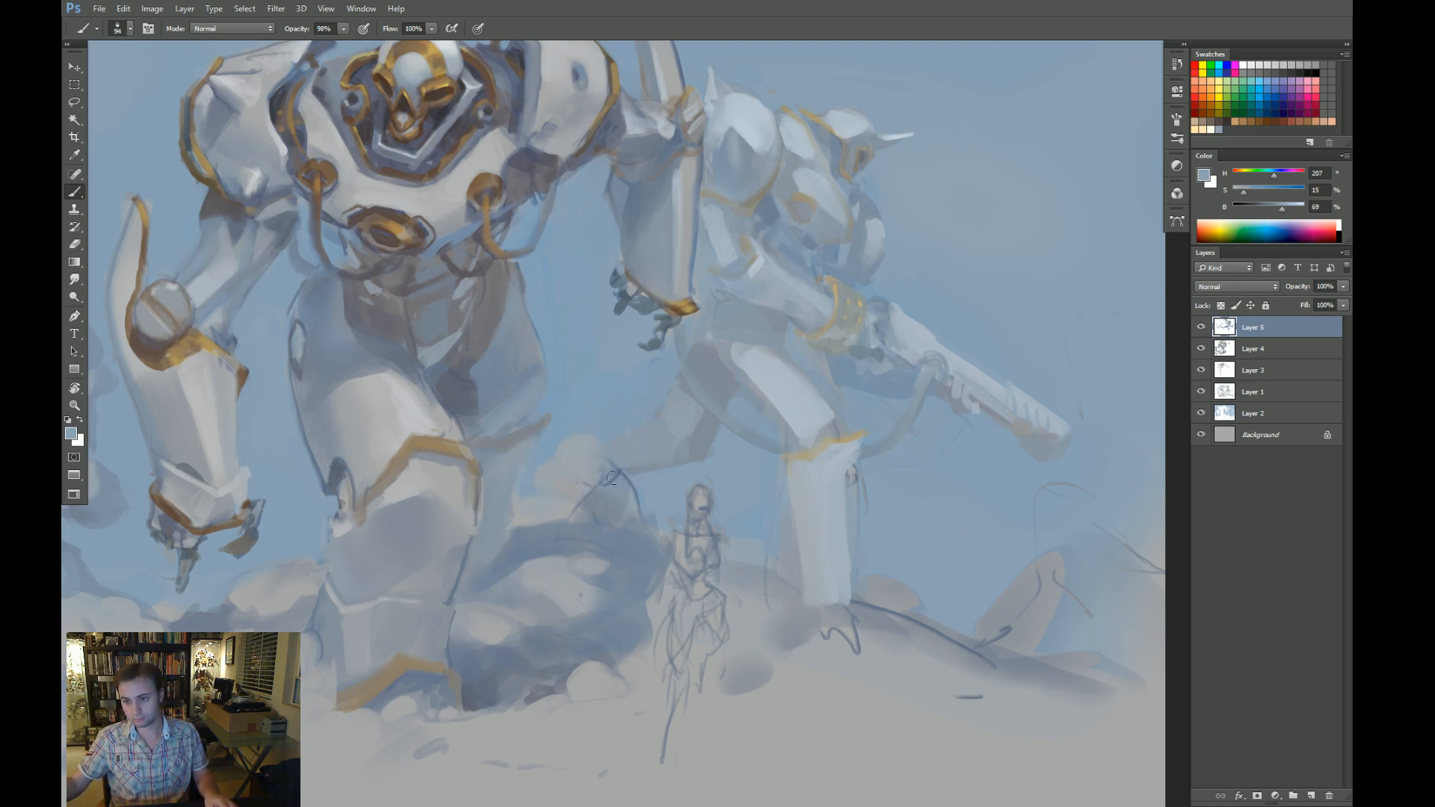
Build up the shadow side of the dust cloud with sampled grey-blue tones, covering the remaining dark sketch lines.
left_click(601, 482, "alt")
left_click(606, 485, "alt")
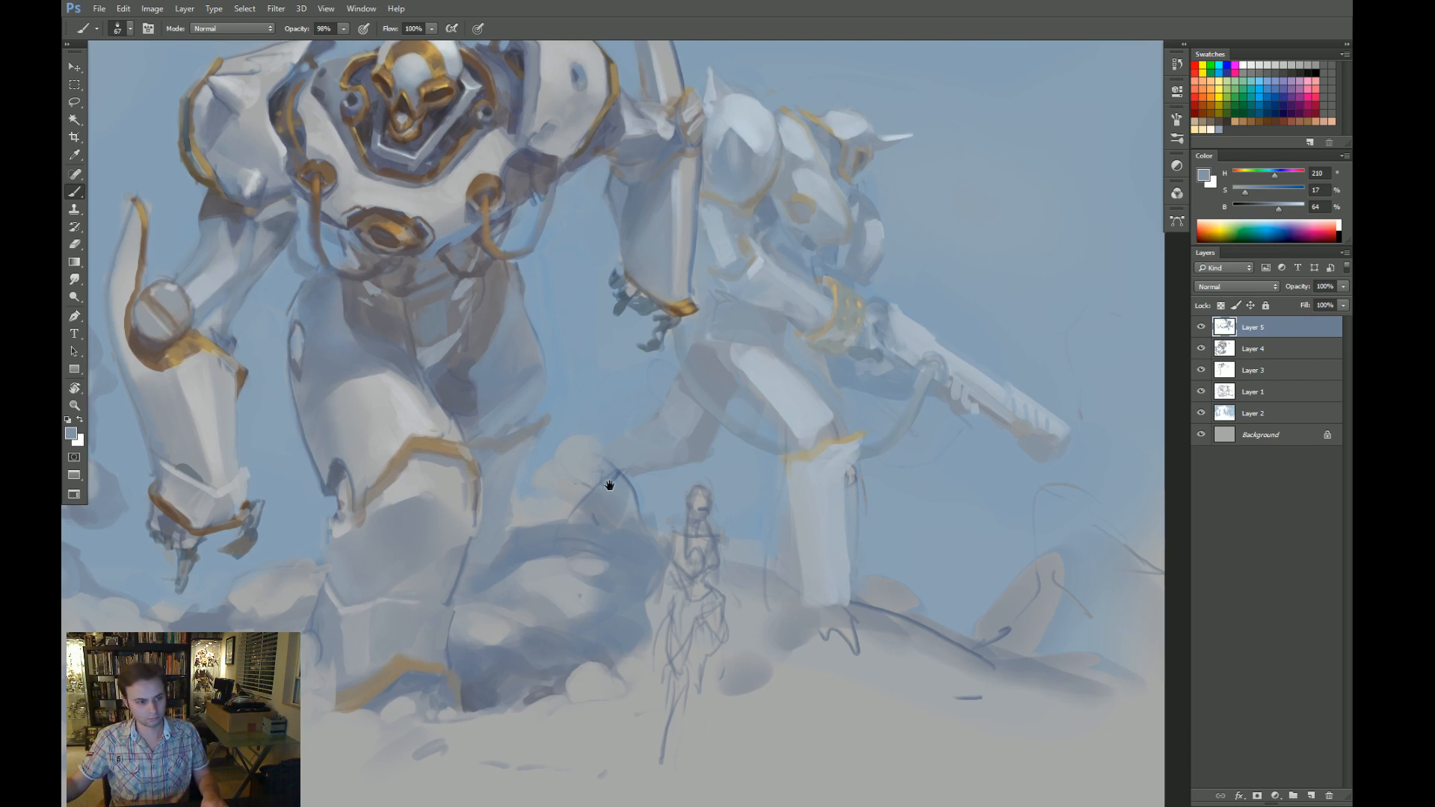
left_click_drag(607, 482, 598, 478)
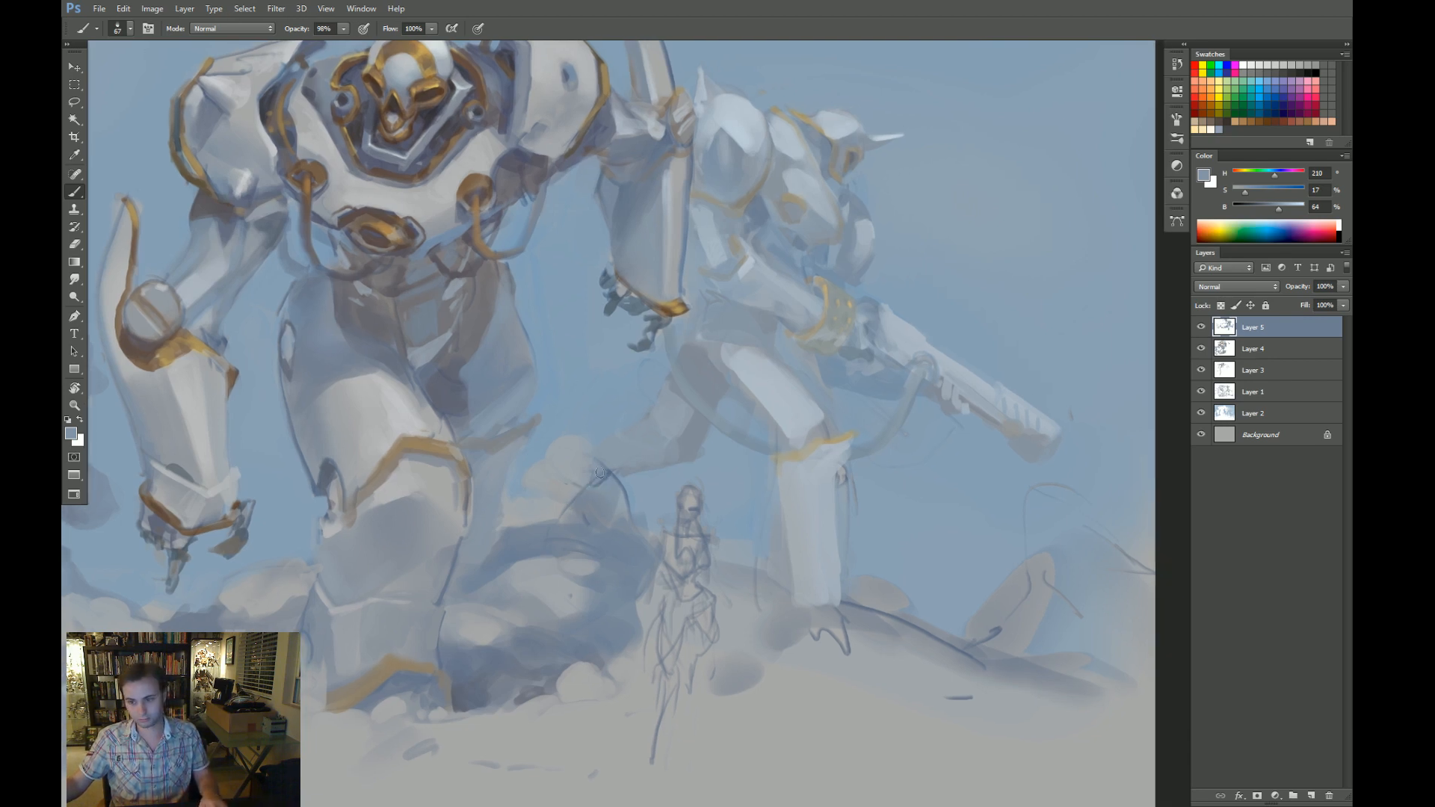
left_click(602, 474, "alt")
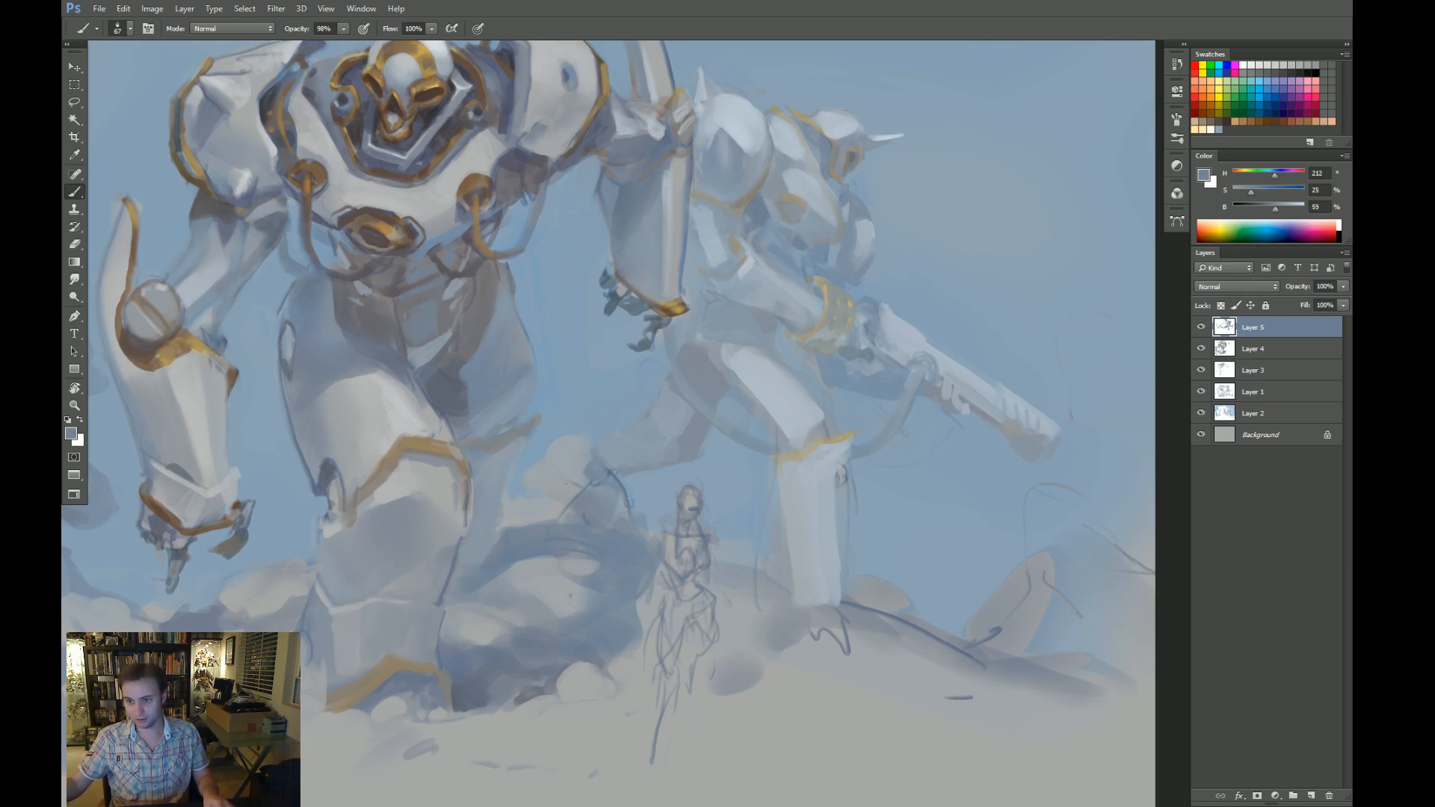
left_click(625, 469, "alt")
right_click(620, 490, "alt")
left_click(621, 486, "alt")
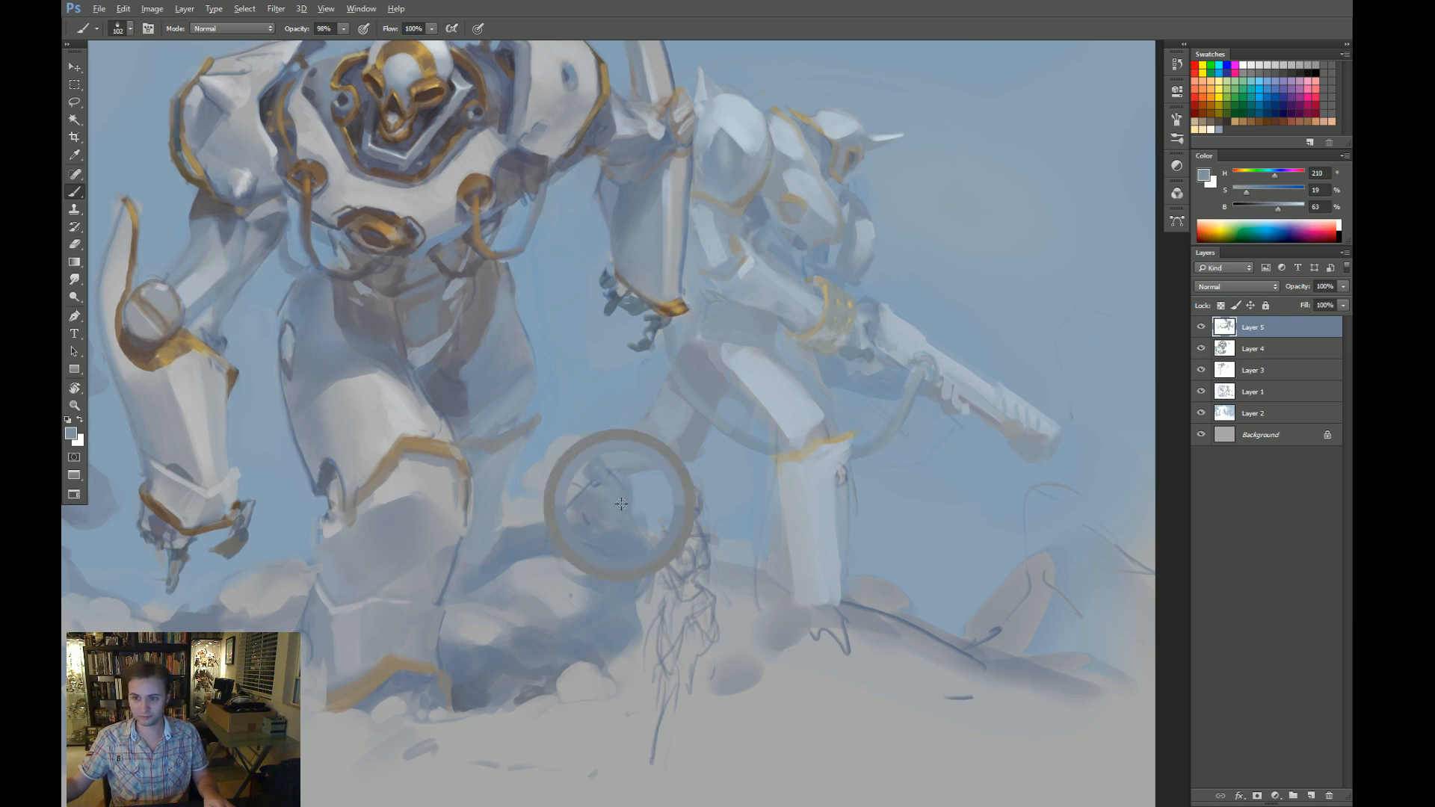
left_click(639, 550, "alt")
Sample the cloud's light grey and touch up the lit puffs of the dust cloud with an adjusted brush size.
key("z")
mouse_move(663, 546)
left_mouse_down()
mouse_move(622, 574)
mouse_move(655, 546)
left_mouse_up()
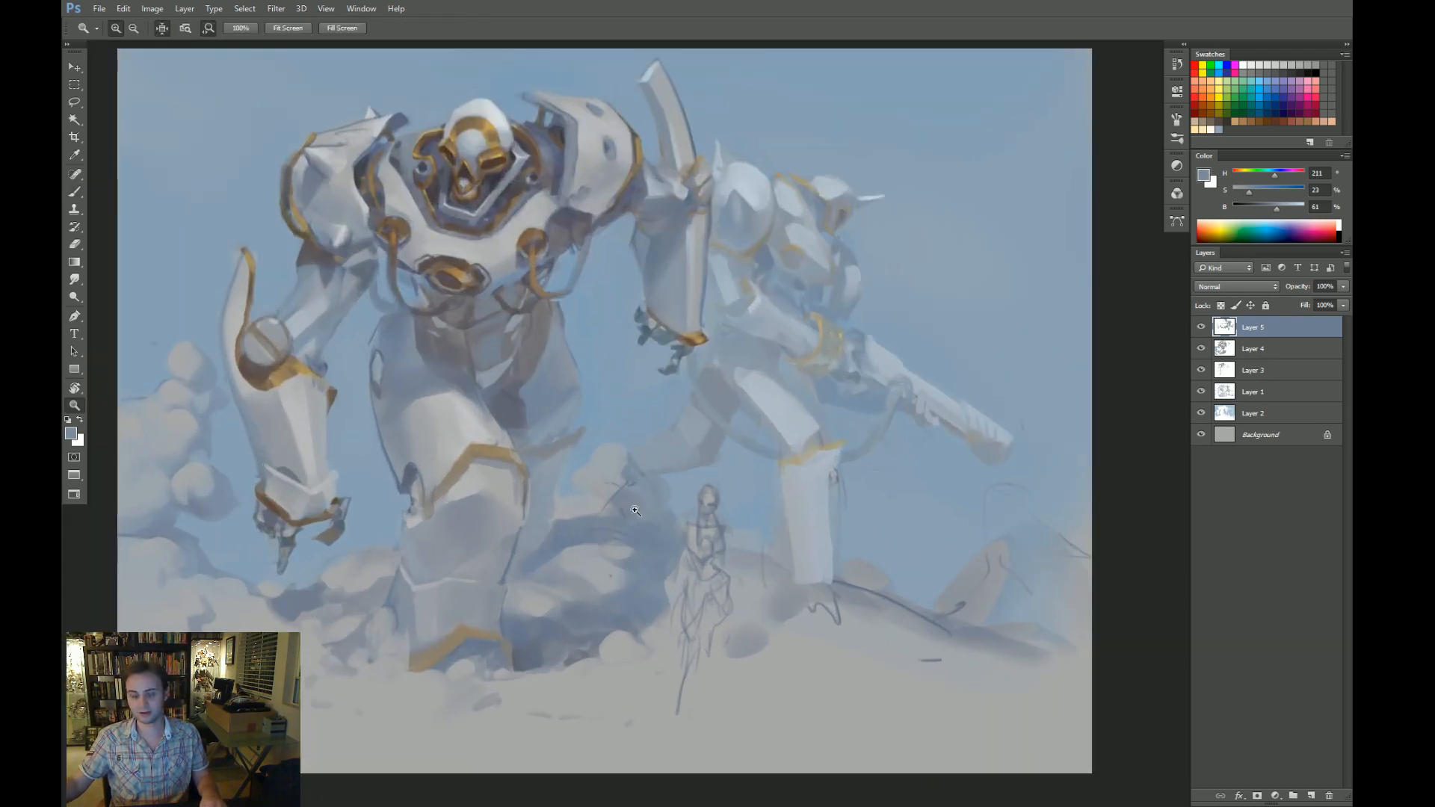
key("b")
left_click(602, 456, "alt")
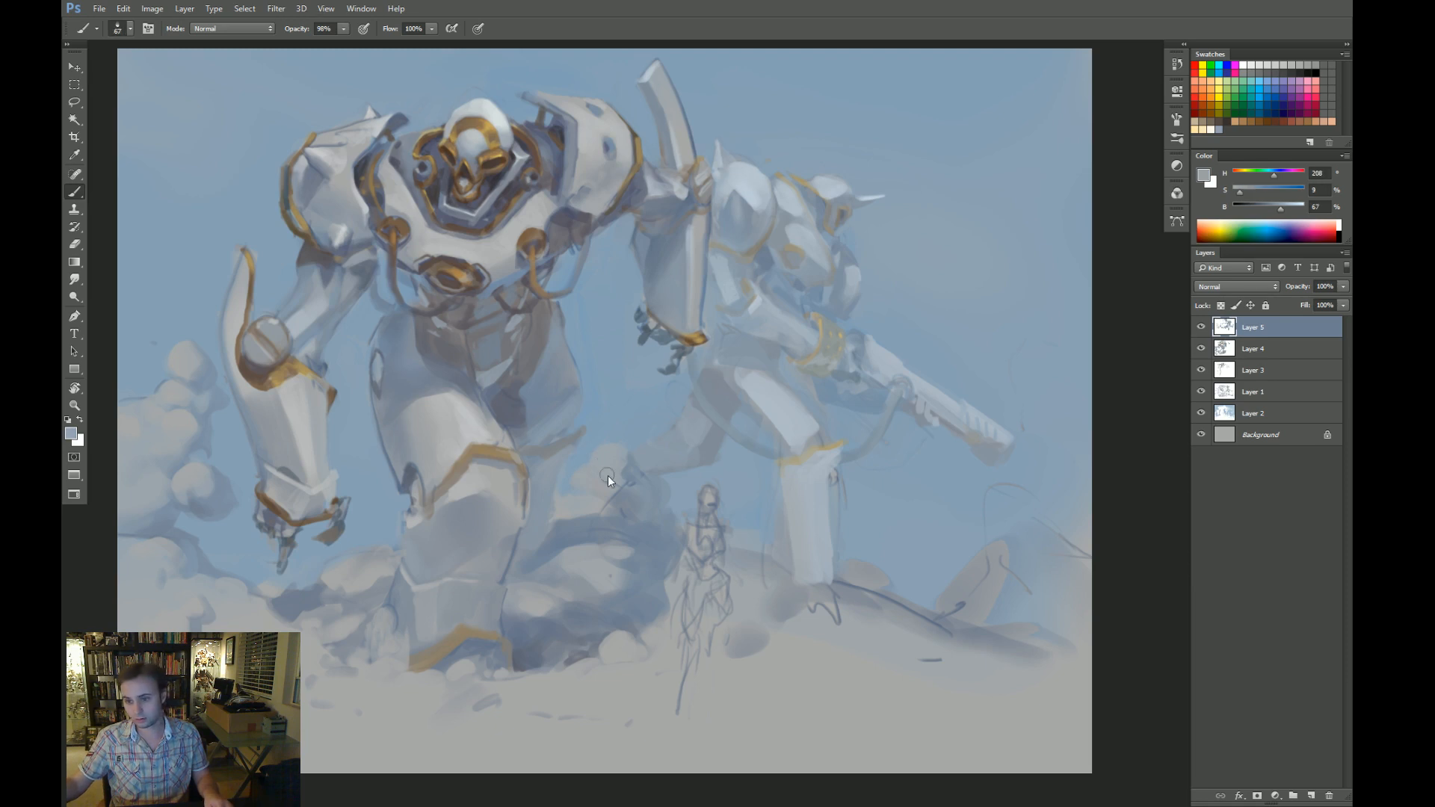
key("bracketright")
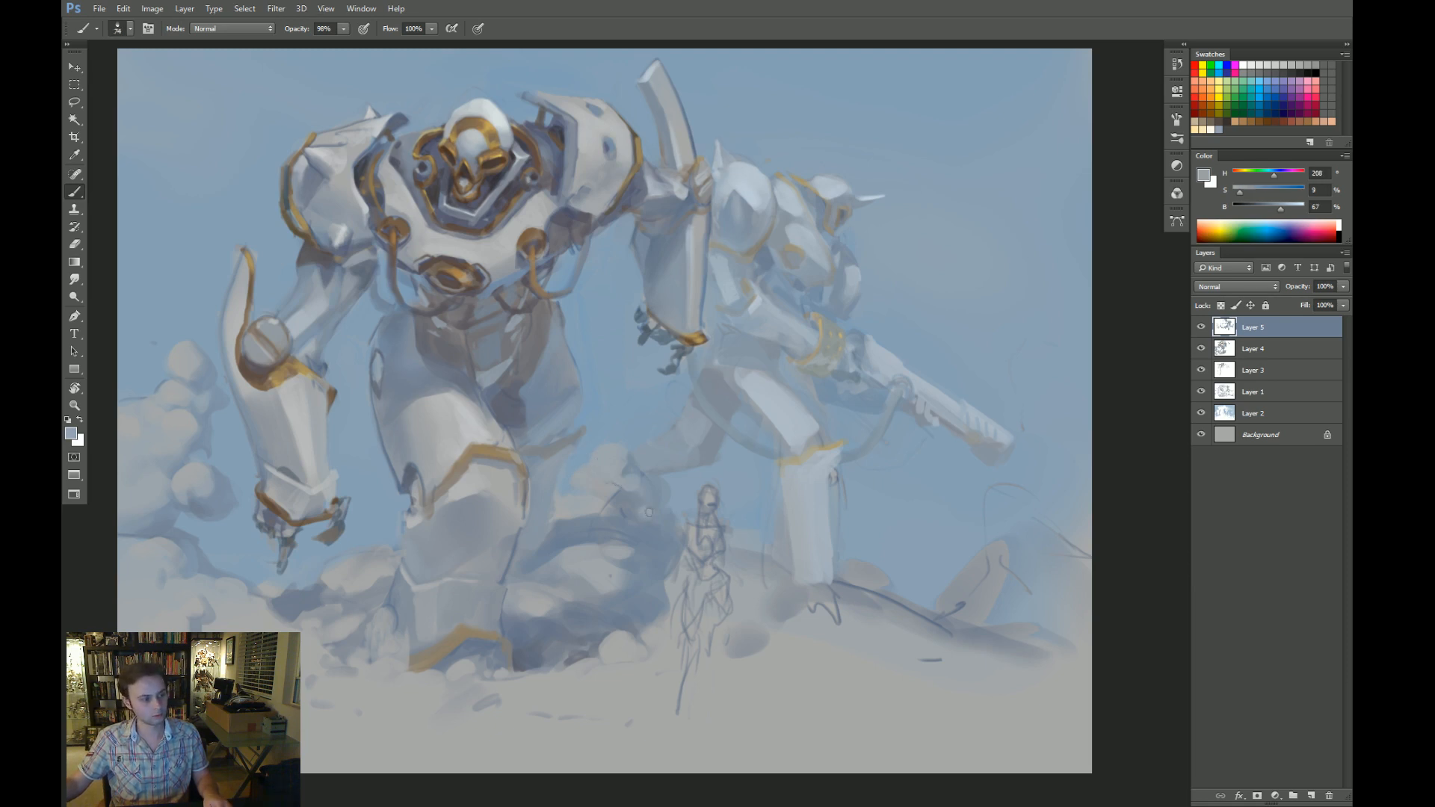
Paint sampled blue-grey shadow tones into the dust and ground on both sides of the small sketched figure.
left_click(641, 549, "alt")
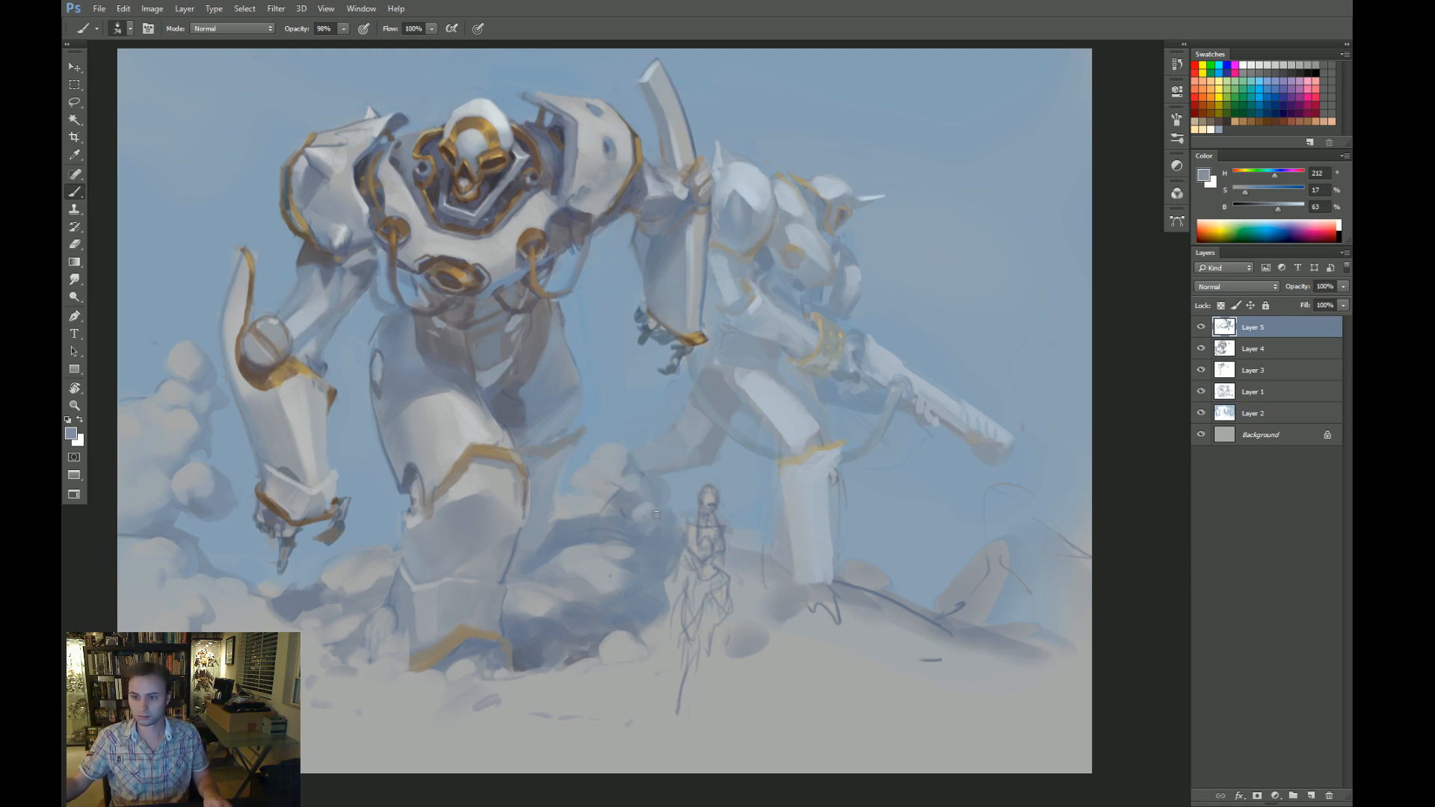
left_click(732, 562, "alt")
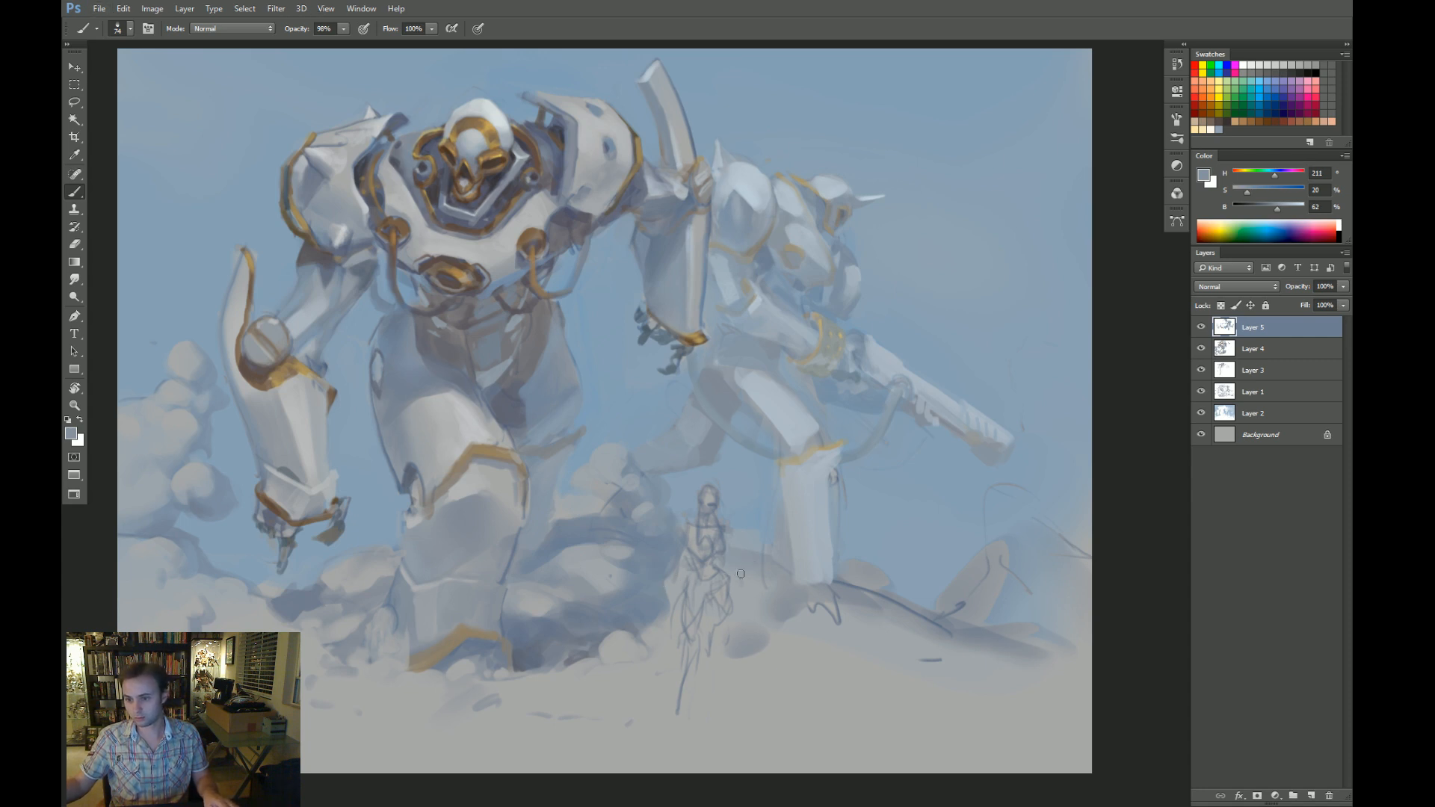
right_click(651, 583, "alt")
left_click_drag(684, 570, 670, 605)
mouse_move(742, 565)
left_mouse_down()
mouse_move(731, 587)
mouse_move(770, 589)
left_mouse_up()
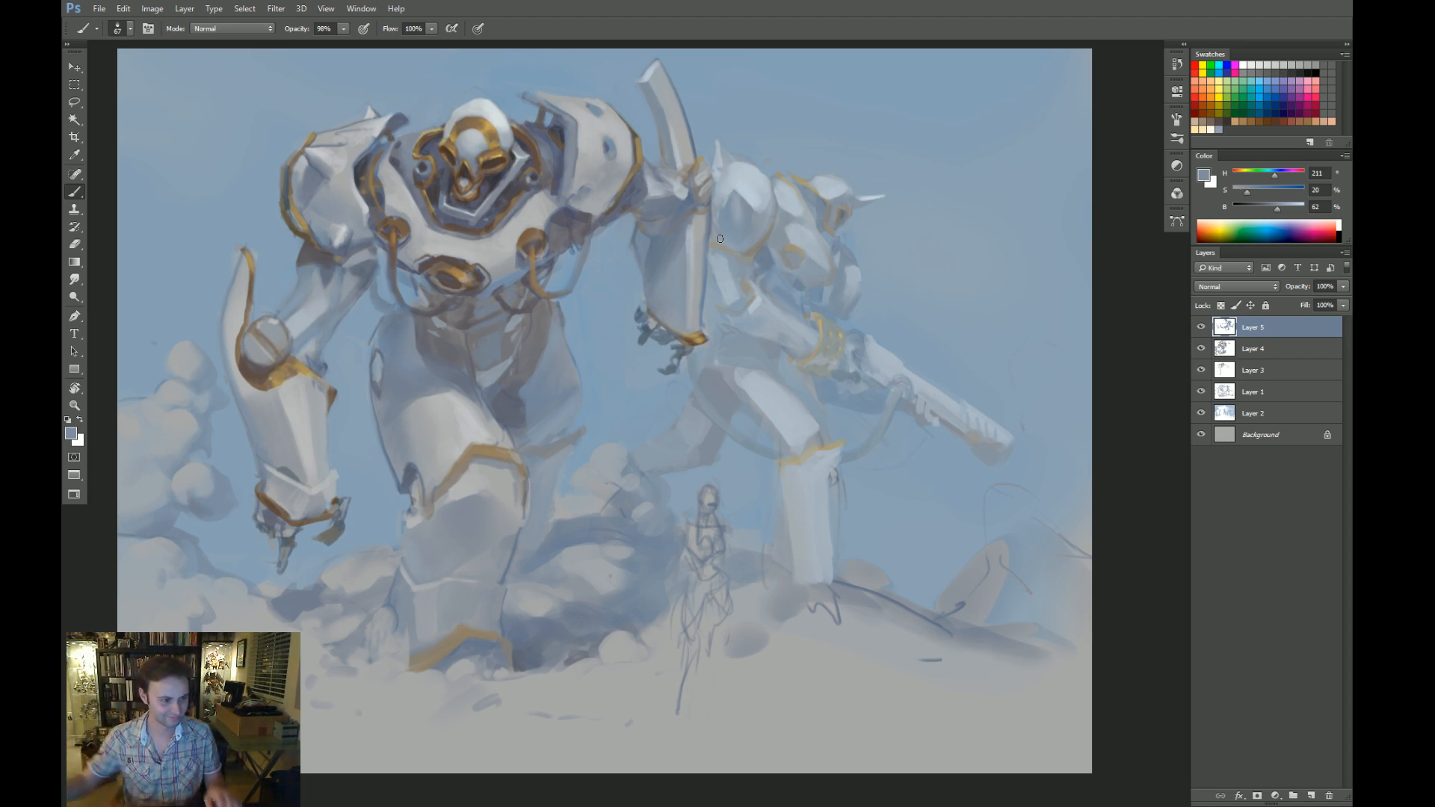
Repaint the rear robot's trailing lower leg with sampled light blue-grey and blend the dust around its foot.
left_click_drag(733, 482, 729, 411)
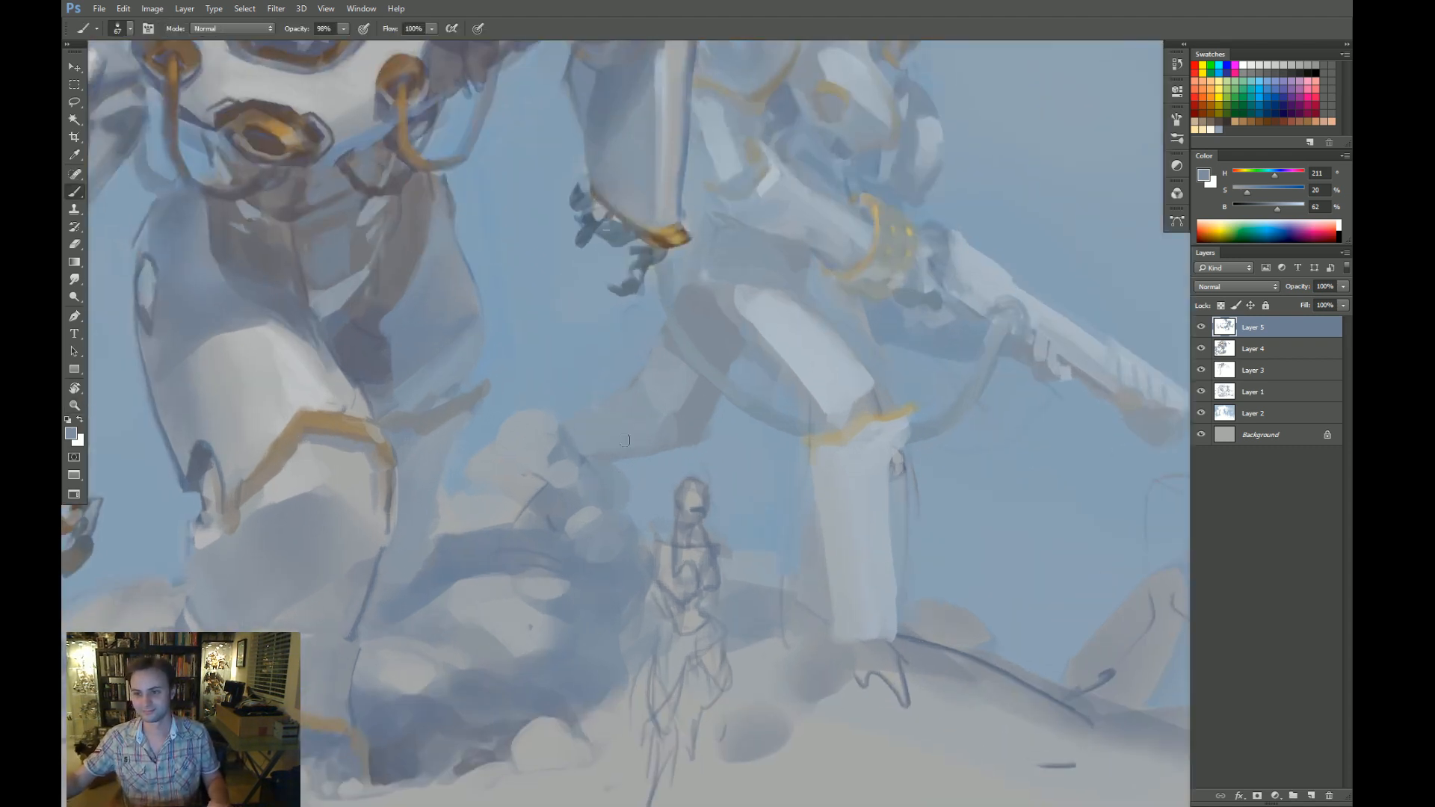
left_click(620, 428, "alt")
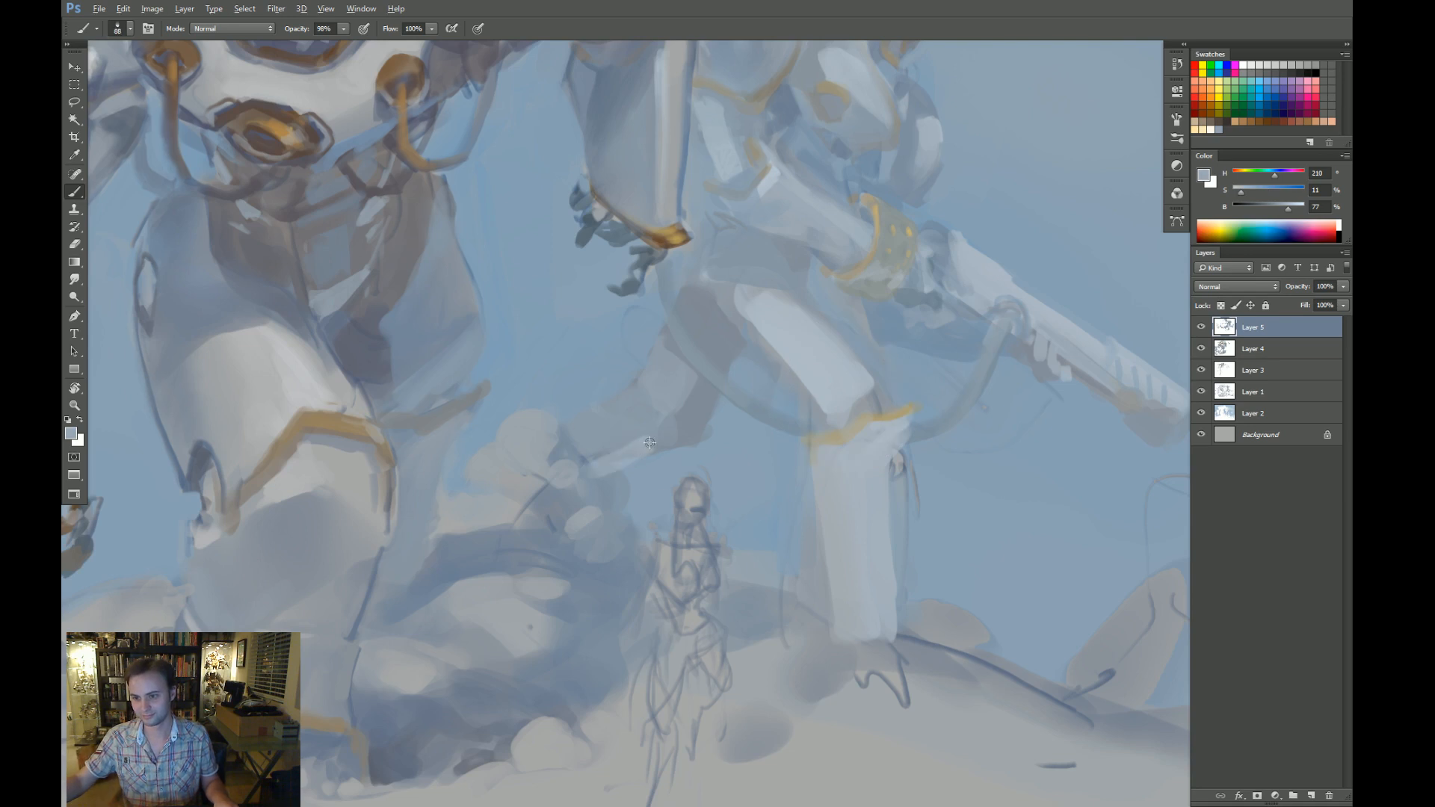
left_click(597, 467, "alt")
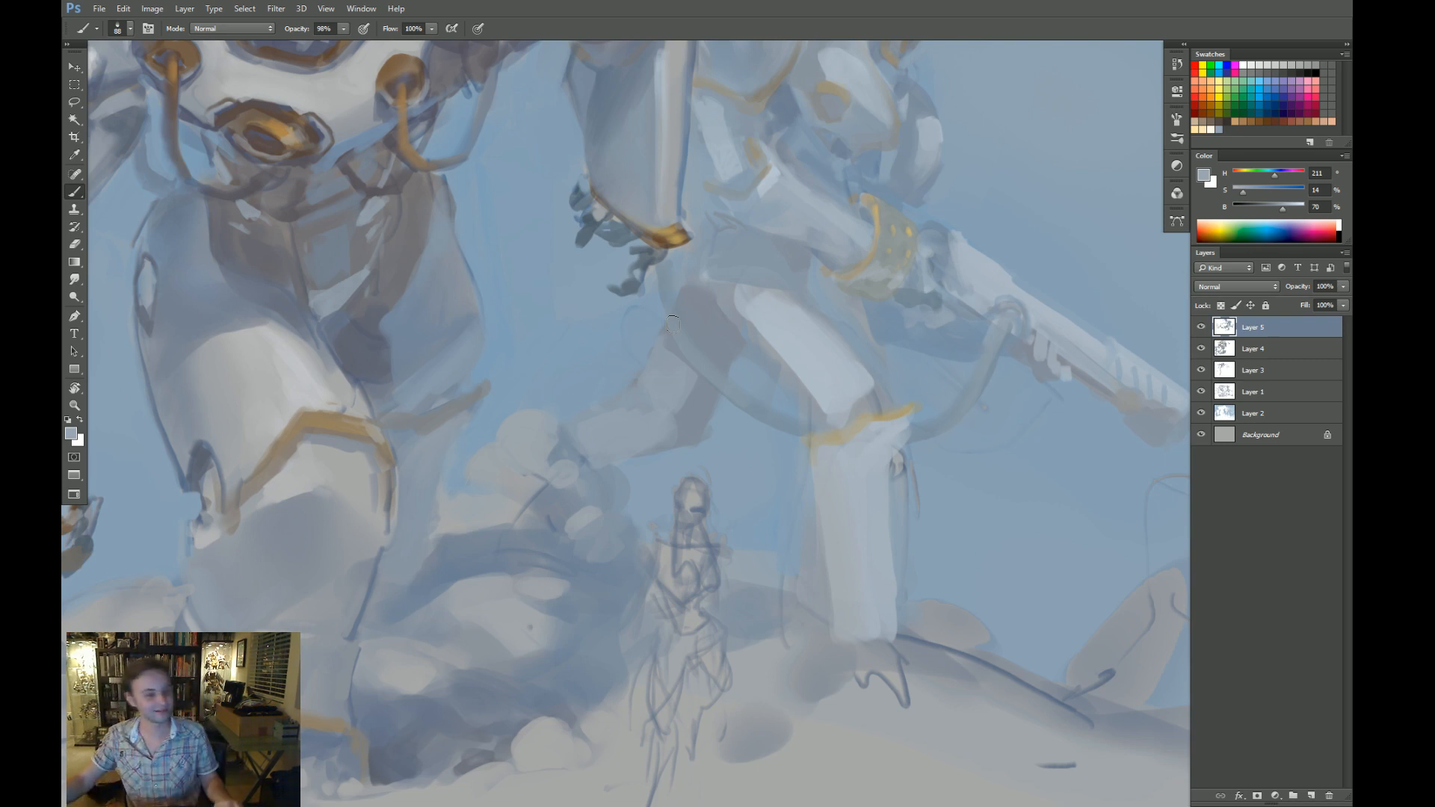
left_click_drag(607, 437, 606, 420)
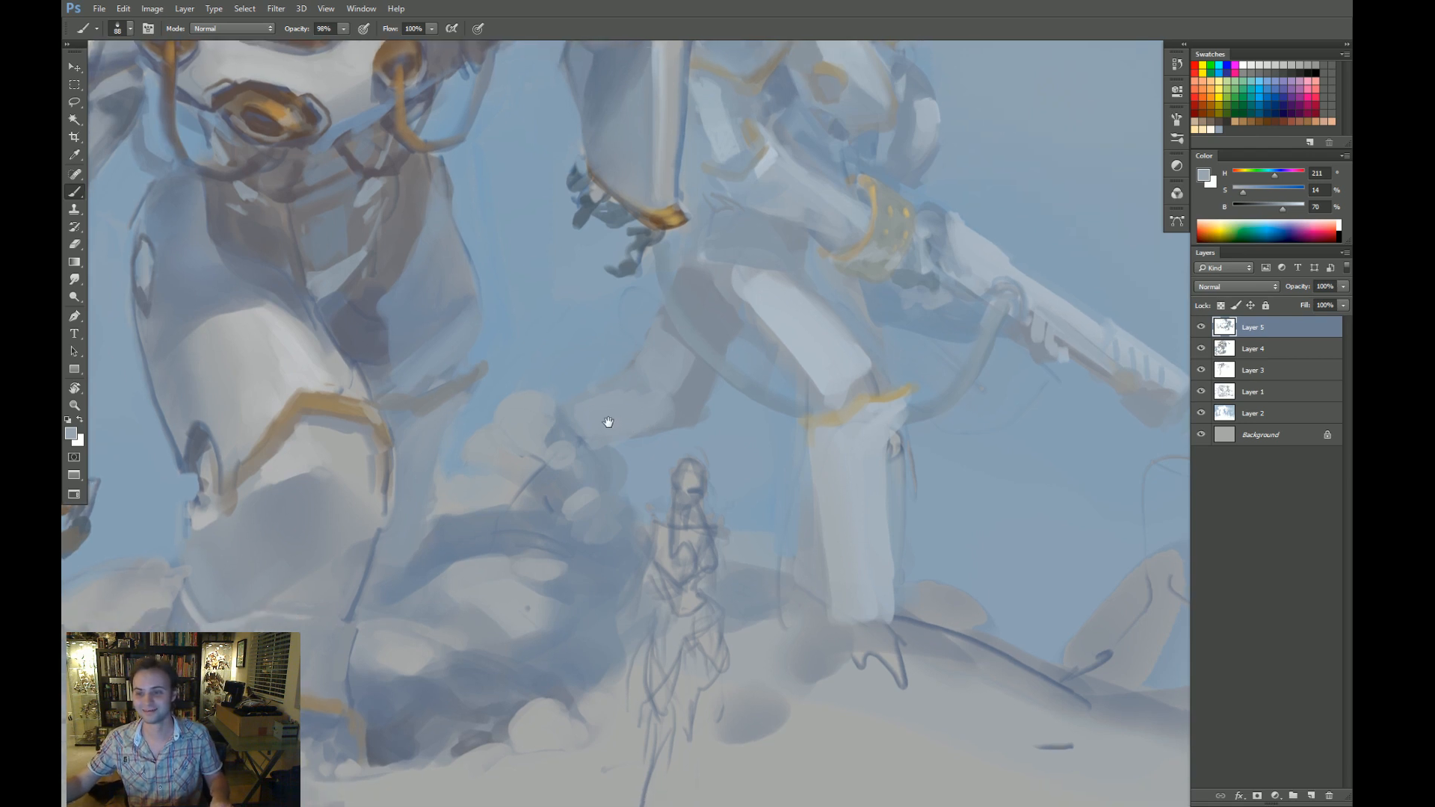
left_click(521, 437, "alt")
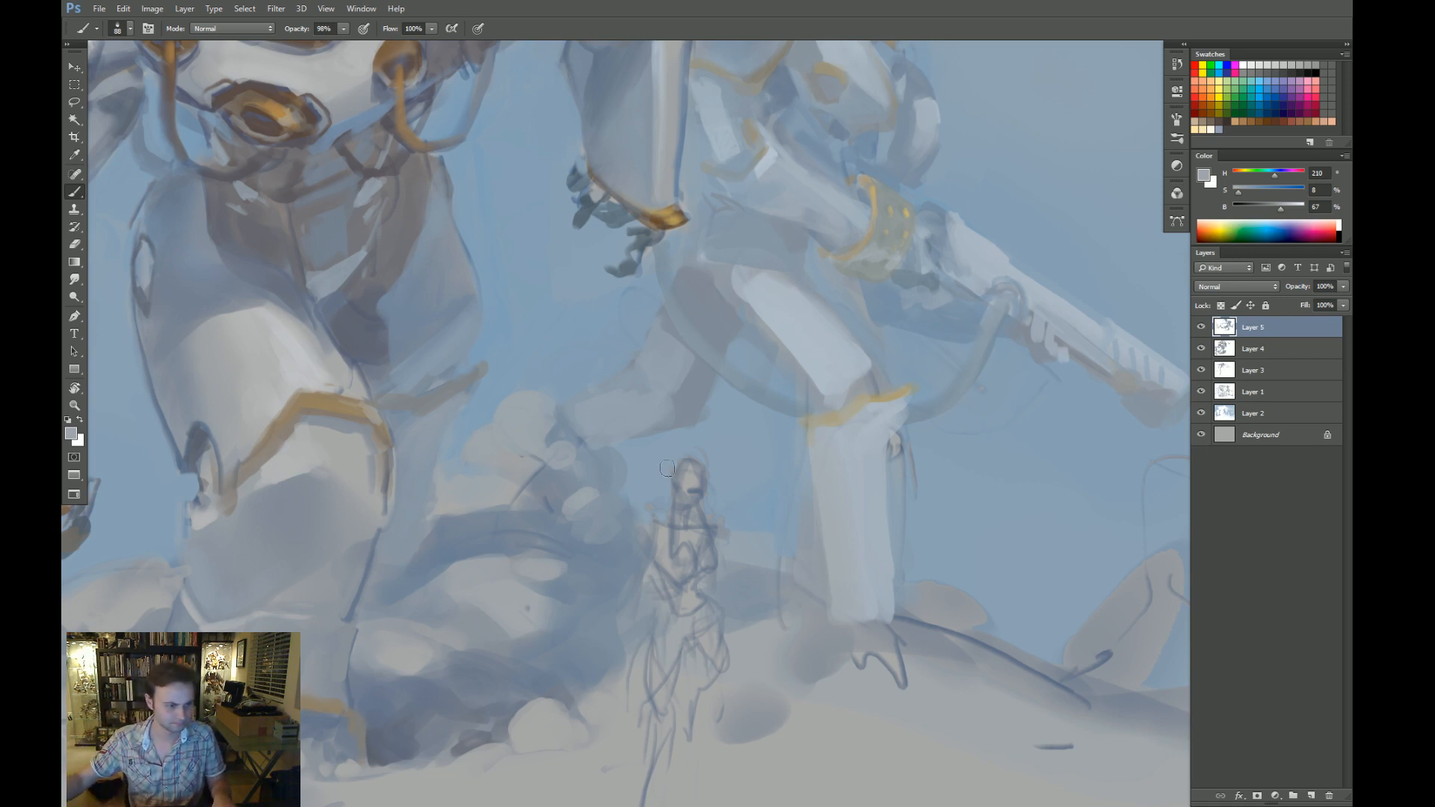
mouse_move(688, 465)
left_mouse_down()
mouse_move(652, 484)
mouse_move(683, 509)
mouse_move(698, 406)
mouse_move(628, 441)
mouse_move(647, 491)
left_mouse_up()
Repaint the rear robot's front shin in a muted sampled blue-grey, covering the sketch lines beside the knee.
key("z")
left_click_drag(694, 536, 704, 540)
key("b")
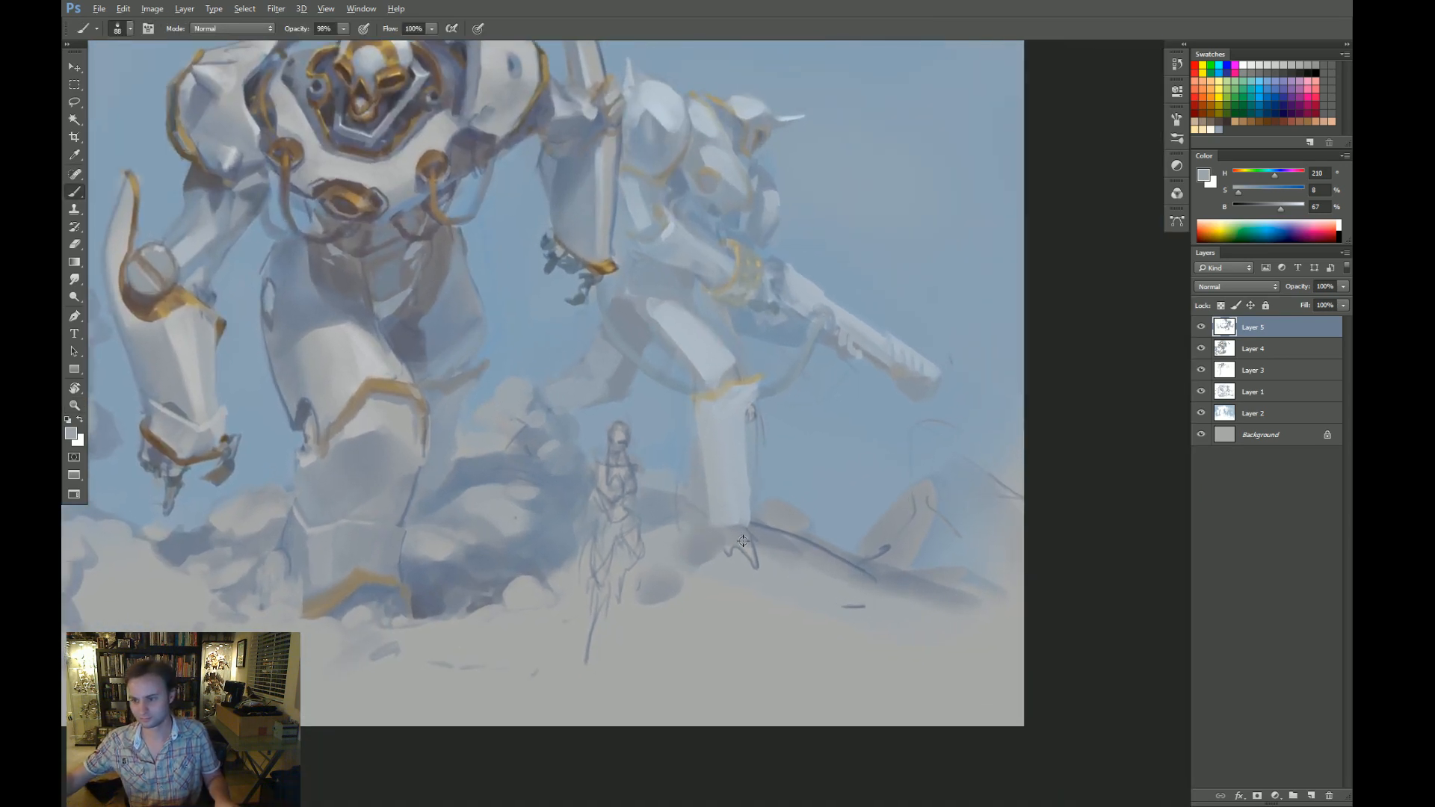
left_click(726, 523, "alt")
right_click(750, 417, "alt")
mouse_move(743, 404)
left_mouse_down()
mouse_move(731, 433)
mouse_move(721, 529)
mouse_move(742, 424)
mouse_move(755, 451)
mouse_move(765, 406)
mouse_move(719, 463)
mouse_move(729, 425)
mouse_move(714, 518)
mouse_move(728, 519)
mouse_move(735, 421)
left_mouse_up()
key("ctrl+alt+z")
left_click(765, 435, "alt")
right_click(752, 419, "alt")
left_click(700, 462, "alt")
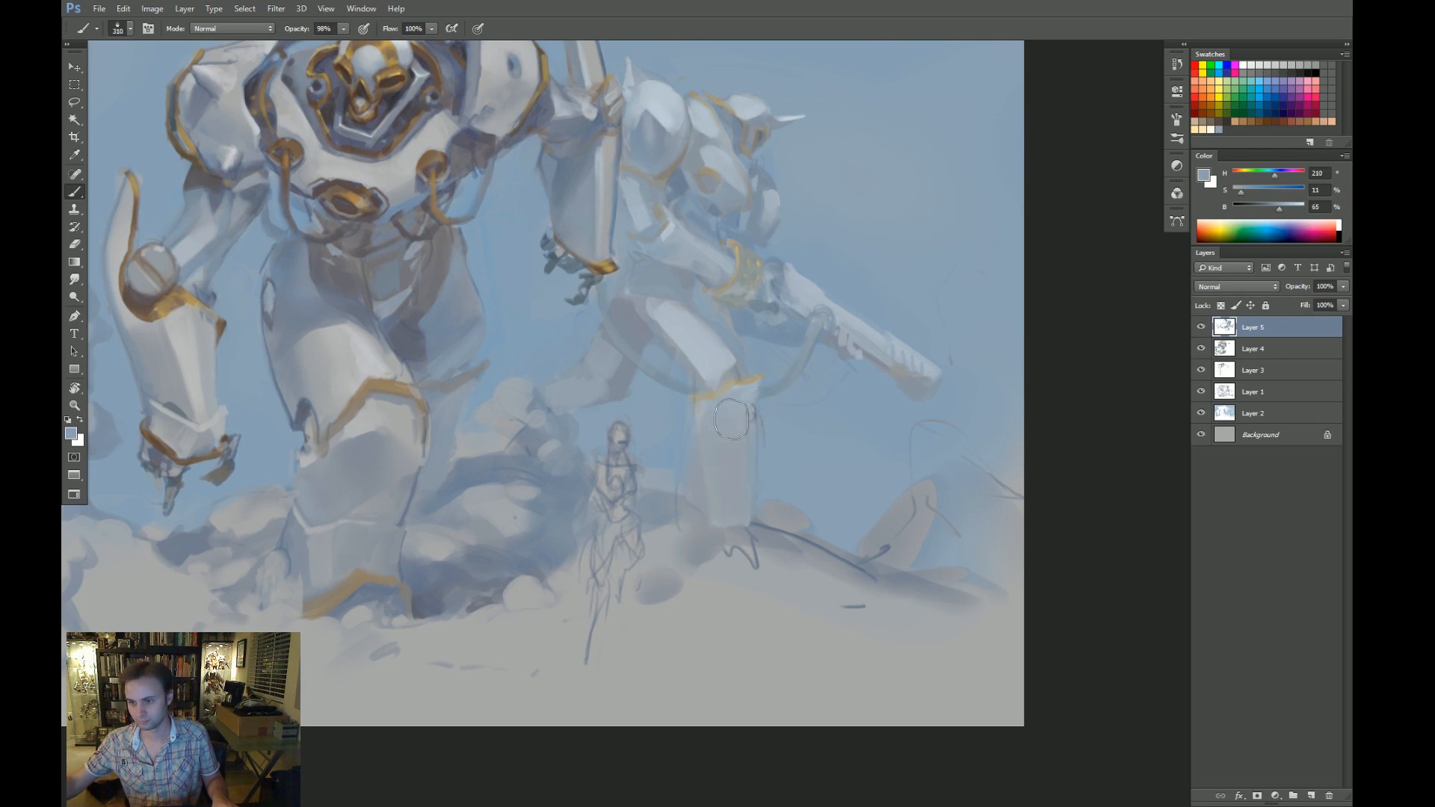
Clean up the outer edge of the rear robot's front shin with sampled sky blue.
left_click(786, 456, "alt")
right_click(788, 430, "alt")
right_click(776, 430, "alt")
left_click_drag(731, 400, 746, 410)
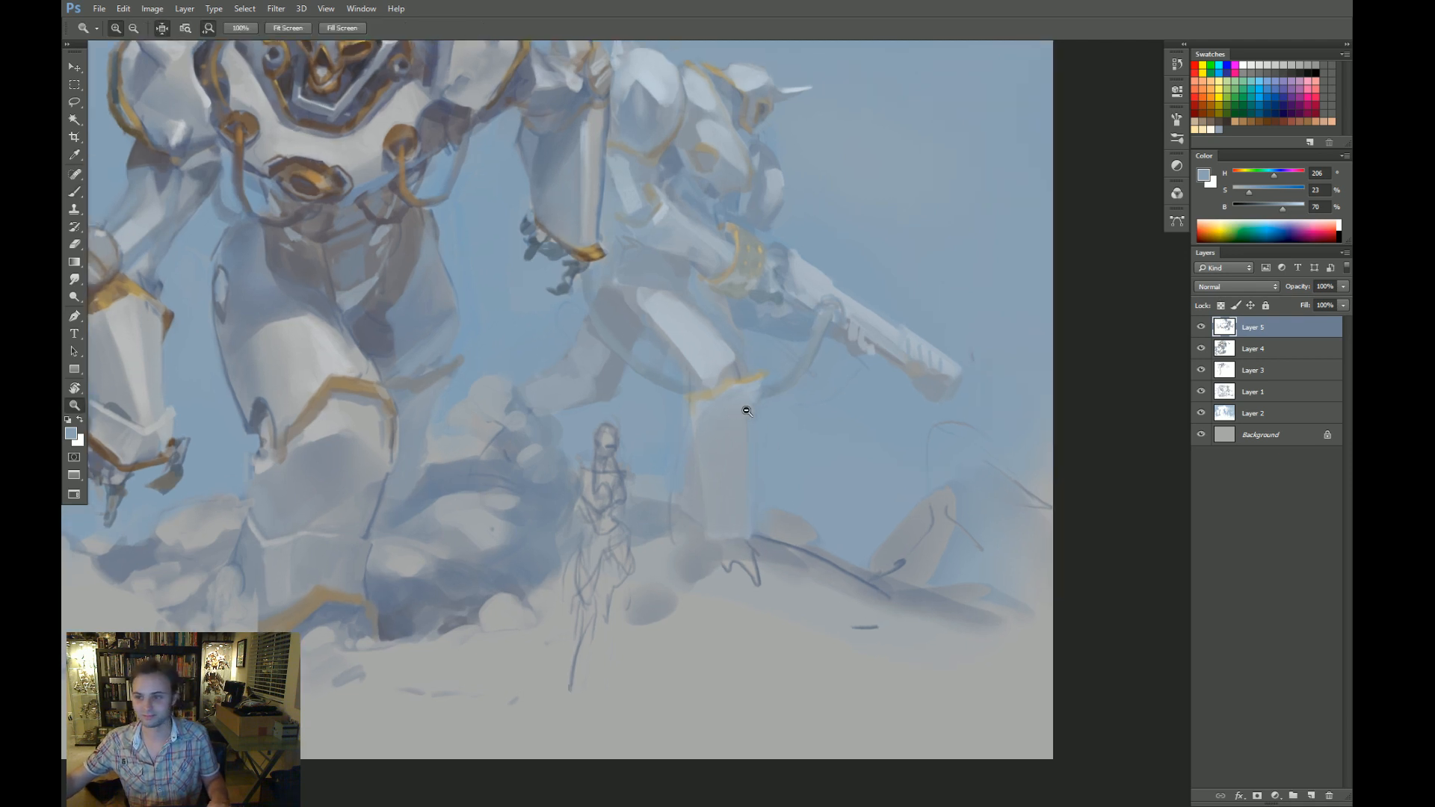
Shade the knee of the rear robot's trailing leg with a sampled darker blue-grey.
left_click(614, 351, "alt")
right_click(609, 357, "alt")
left_click_drag(569, 383, 583, 368)
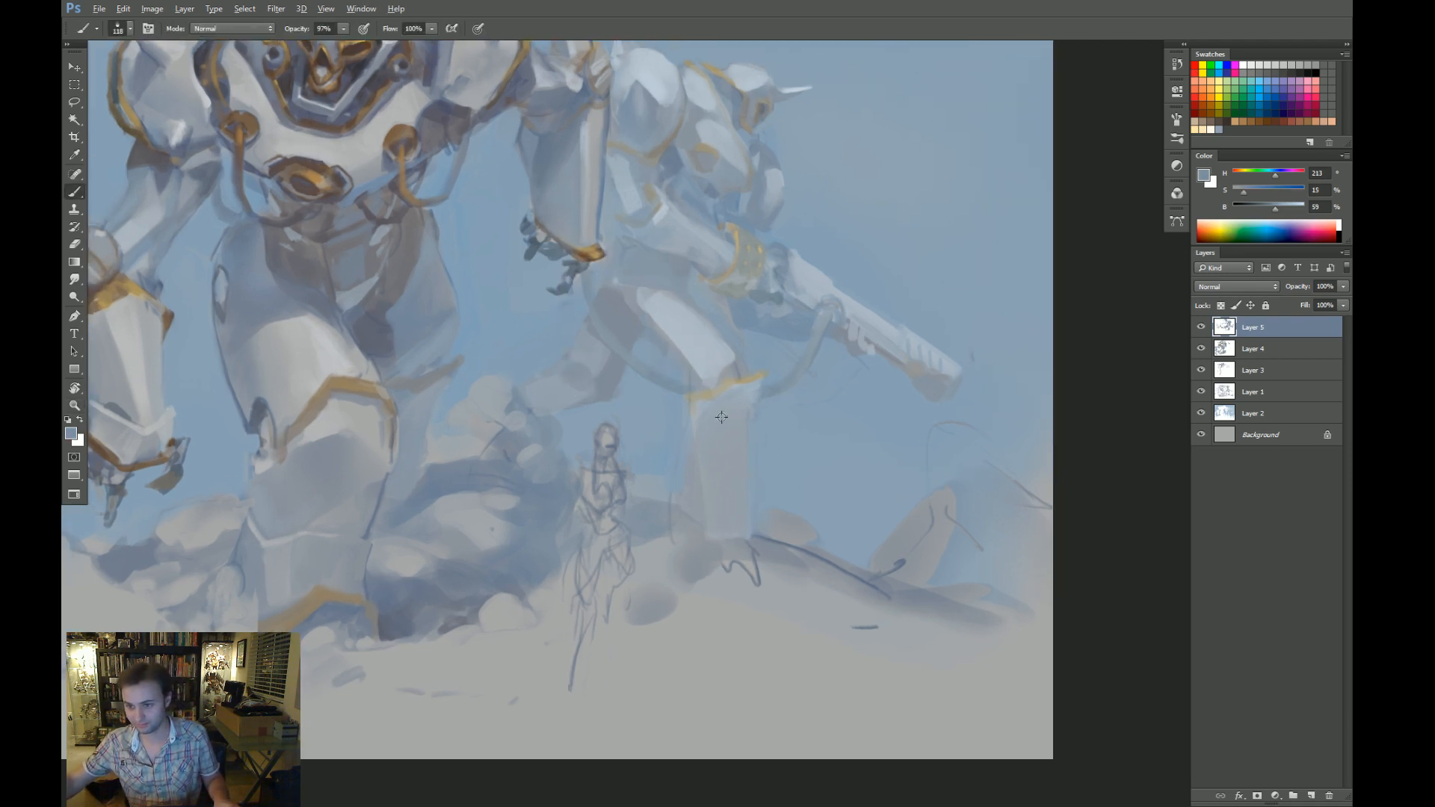
left_click_drag(714, 374, 705, 407)
right_click(721, 410, "alt")
key("ctrl+z")
Paint a round grey joint over the gold trim on the rear robot's front knee, using colors sampled around it.
left_click(744, 381, "alt")
right_click(719, 388, "alt")
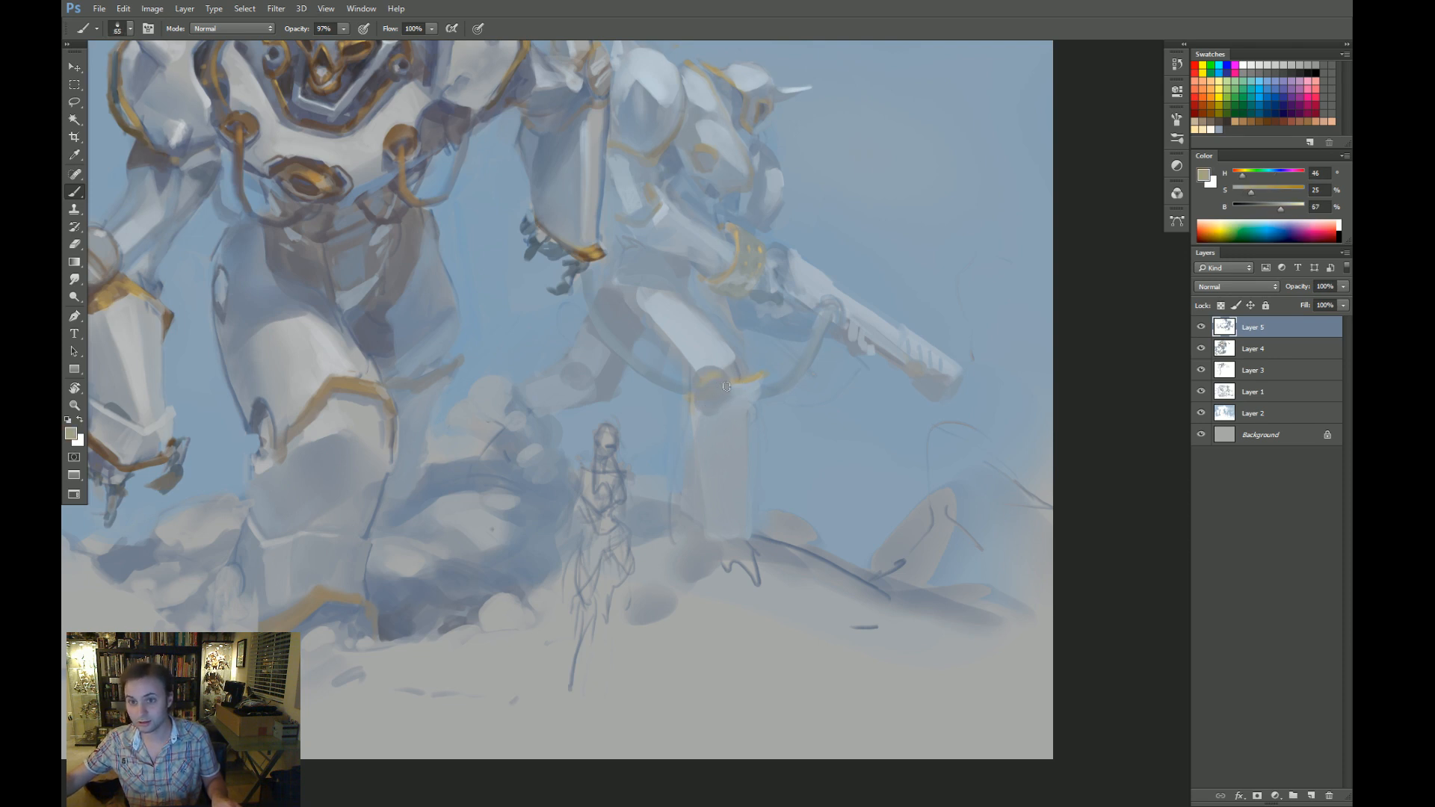
left_click(724, 400, "alt")
left_click_drag(714, 385, 726, 394)
left_click(710, 365, "alt")
left_click(702, 376, "alt")
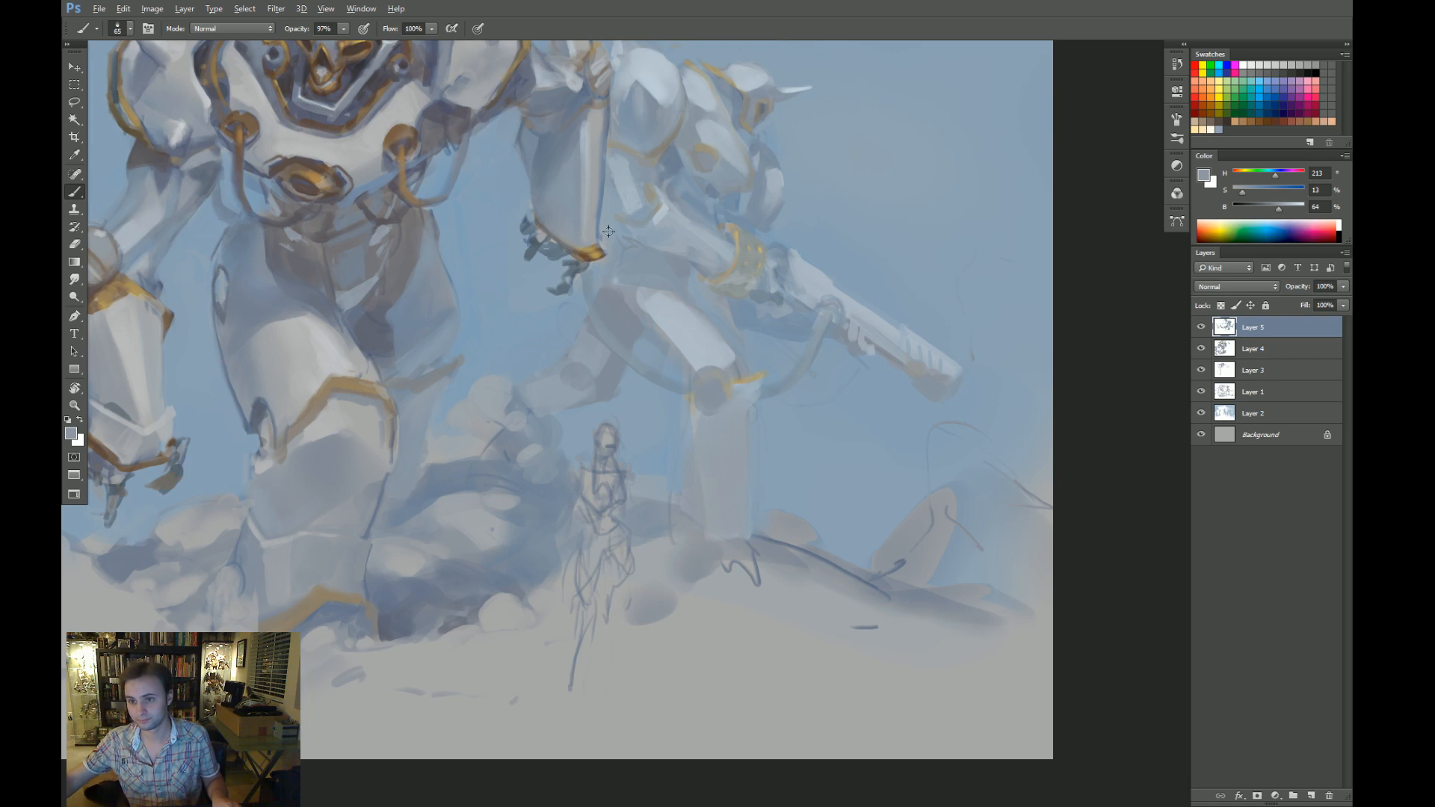
Refine the gold trim at the tip of the front robot's forearm guard with sampled golds and browns.
left_click(592, 254, "alt")
left_click_drag(715, 338, 732, 404)
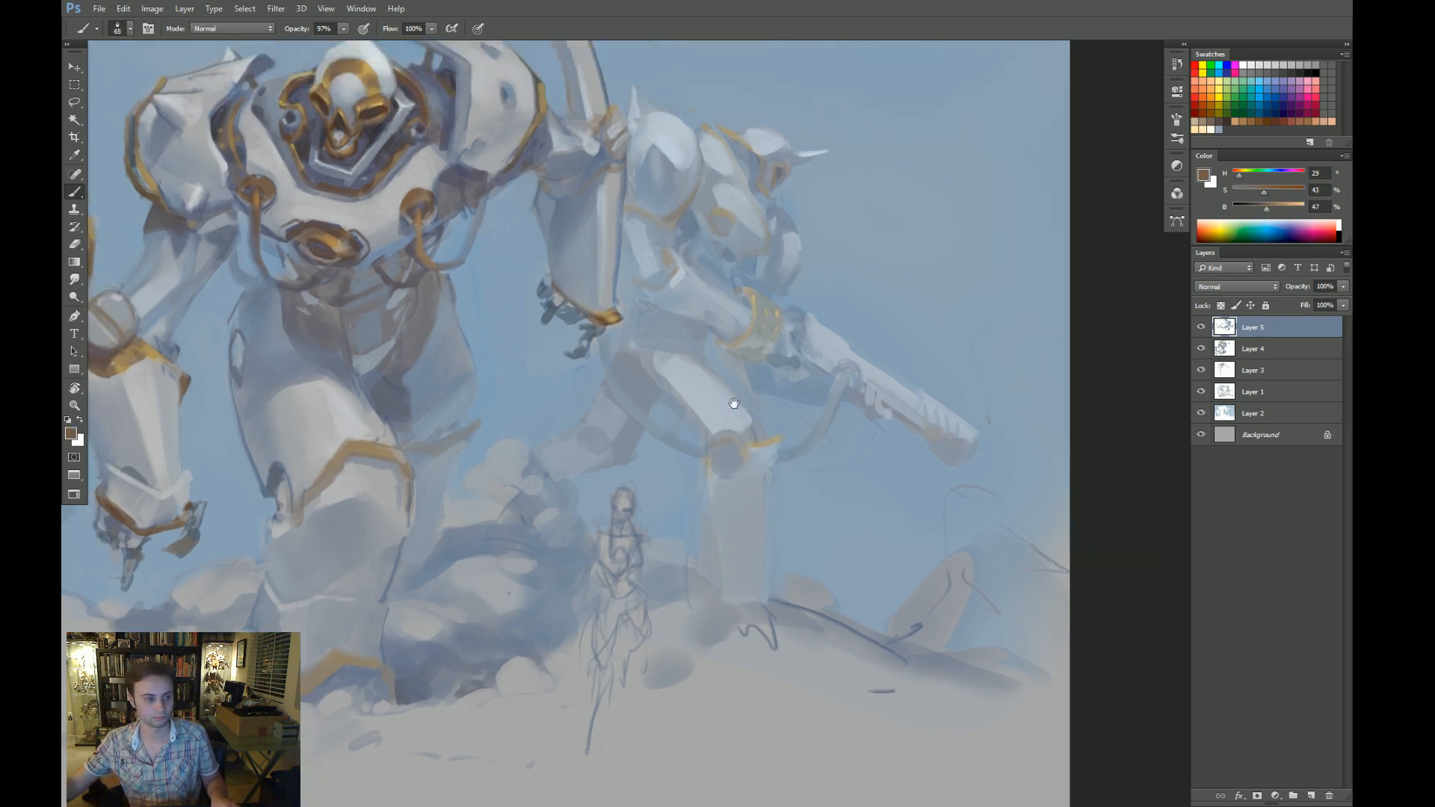
mouse_move(617, 297)
left_mouse_down()
mouse_move(645, 299)
mouse_move(598, 326)
left_mouse_up()
left_click(599, 317, "alt")
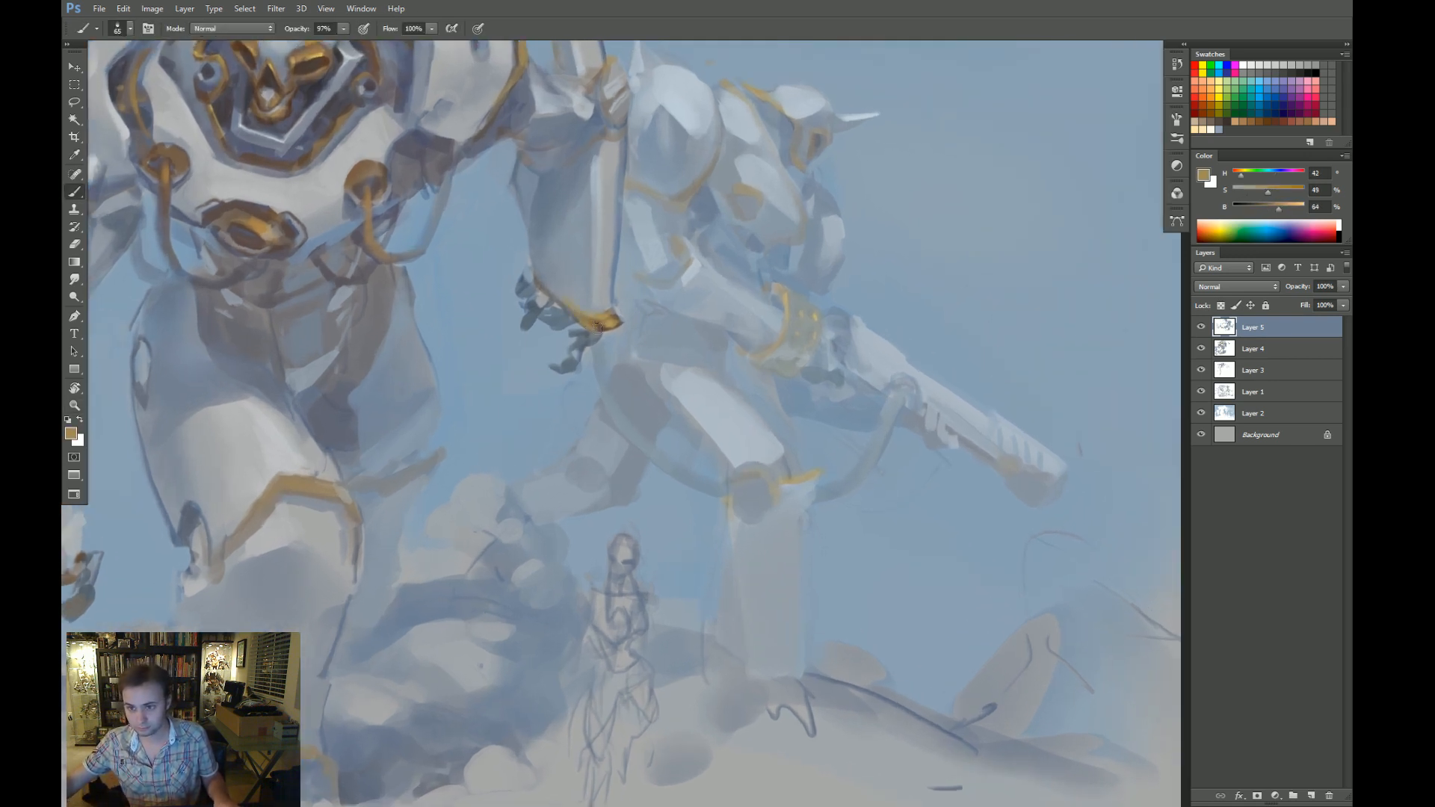
left_click(581, 318, "alt")
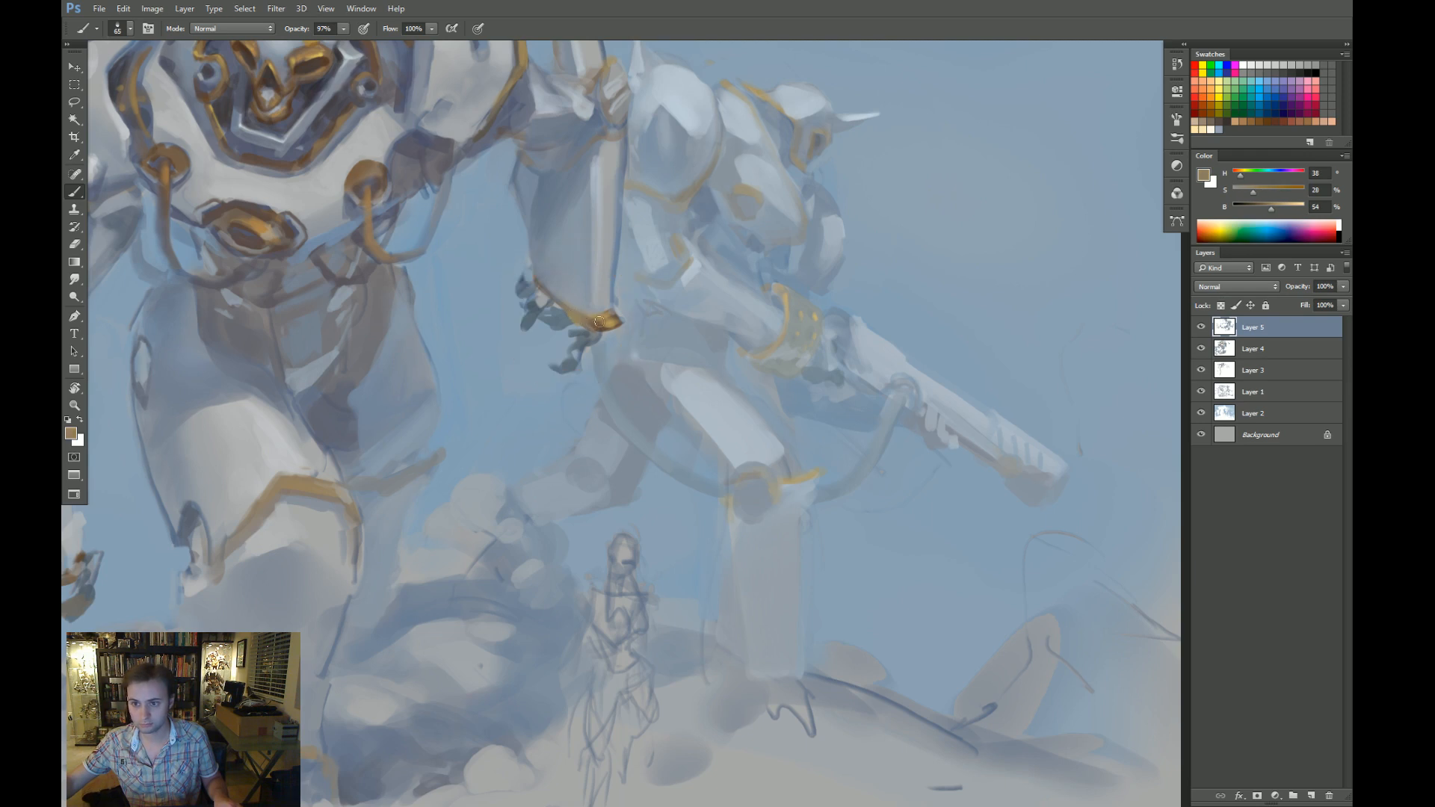
left_click(602, 325, "alt")
left_click_drag(603, 326, 618, 325)
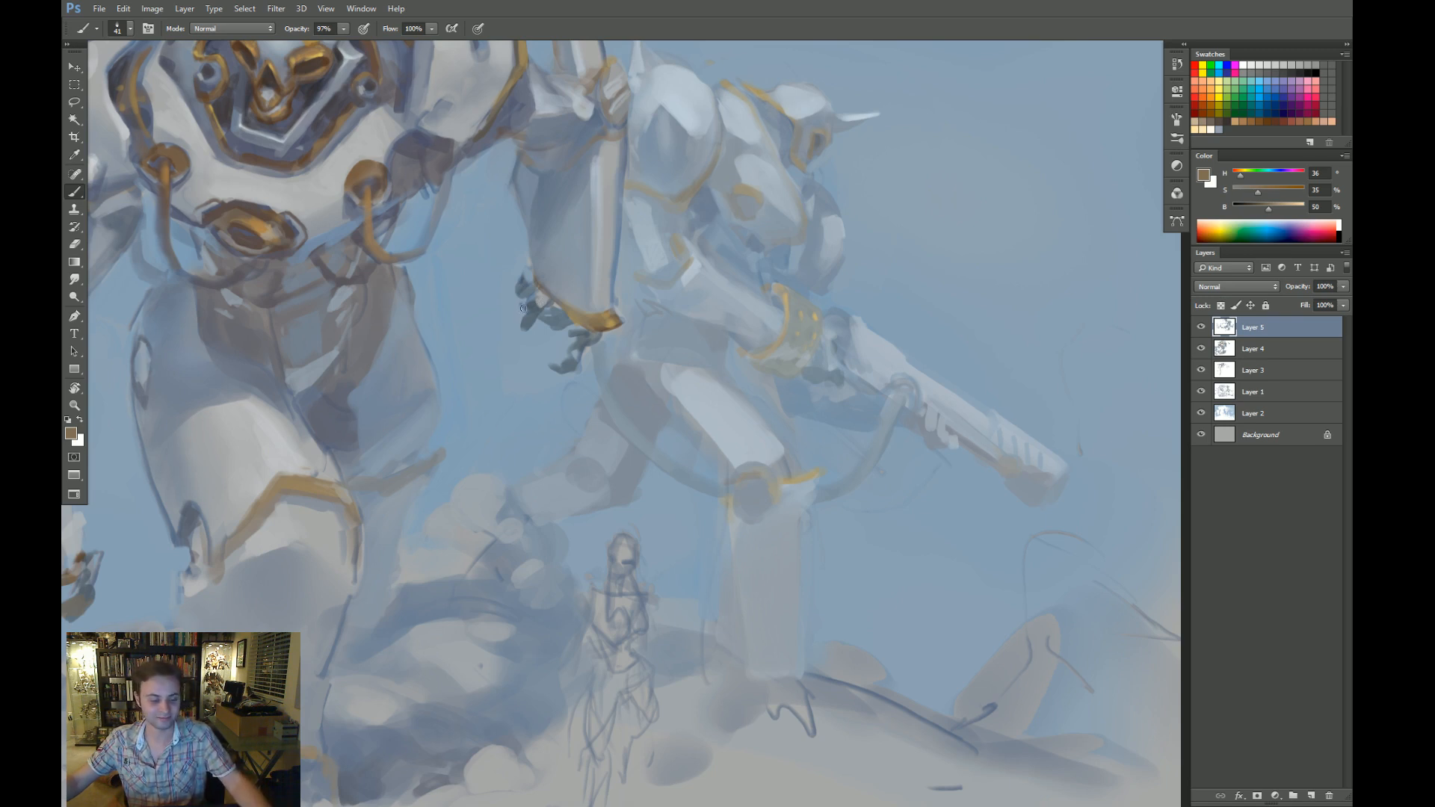
Touch up the outer edge of the front robot's near knee trim with a sampled blue-grey.
left_click_drag(368, 436, 499, 415)
left_click(499, 416, "alt")
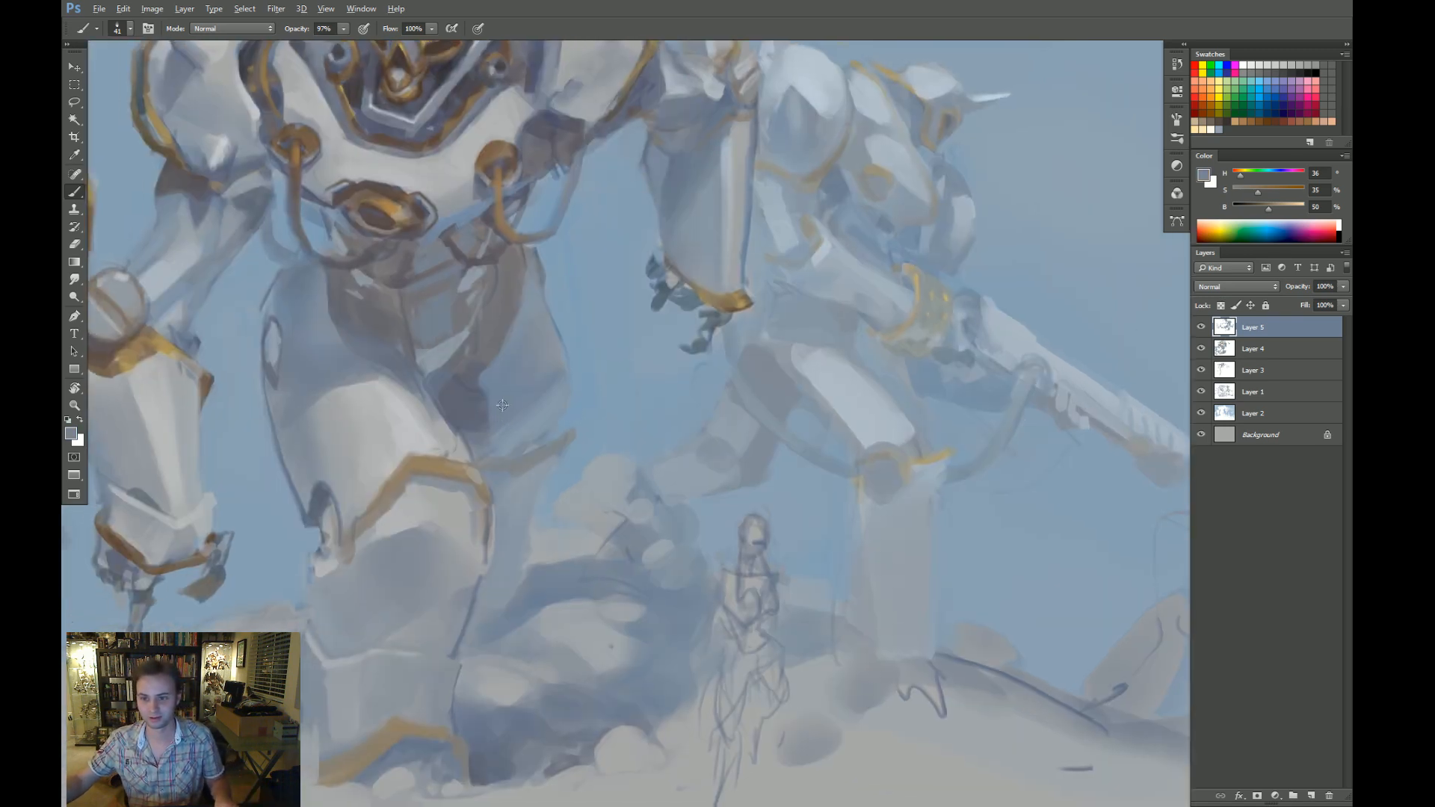
mouse_move(358, 530)
left_mouse_down()
mouse_move(417, 487)
mouse_move(471, 492)
left_mouse_up()
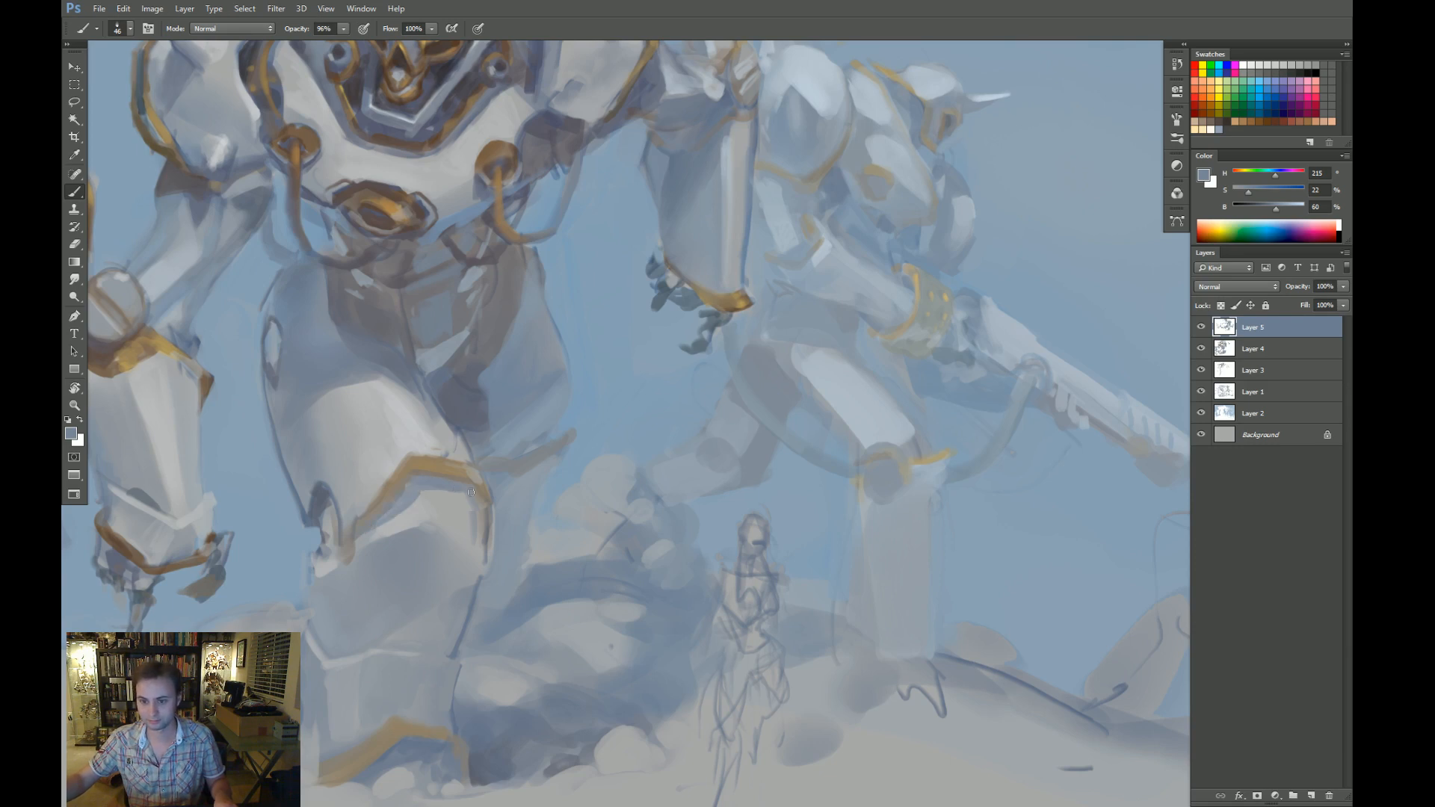
key("z")
left_click(486, 540, "alt")
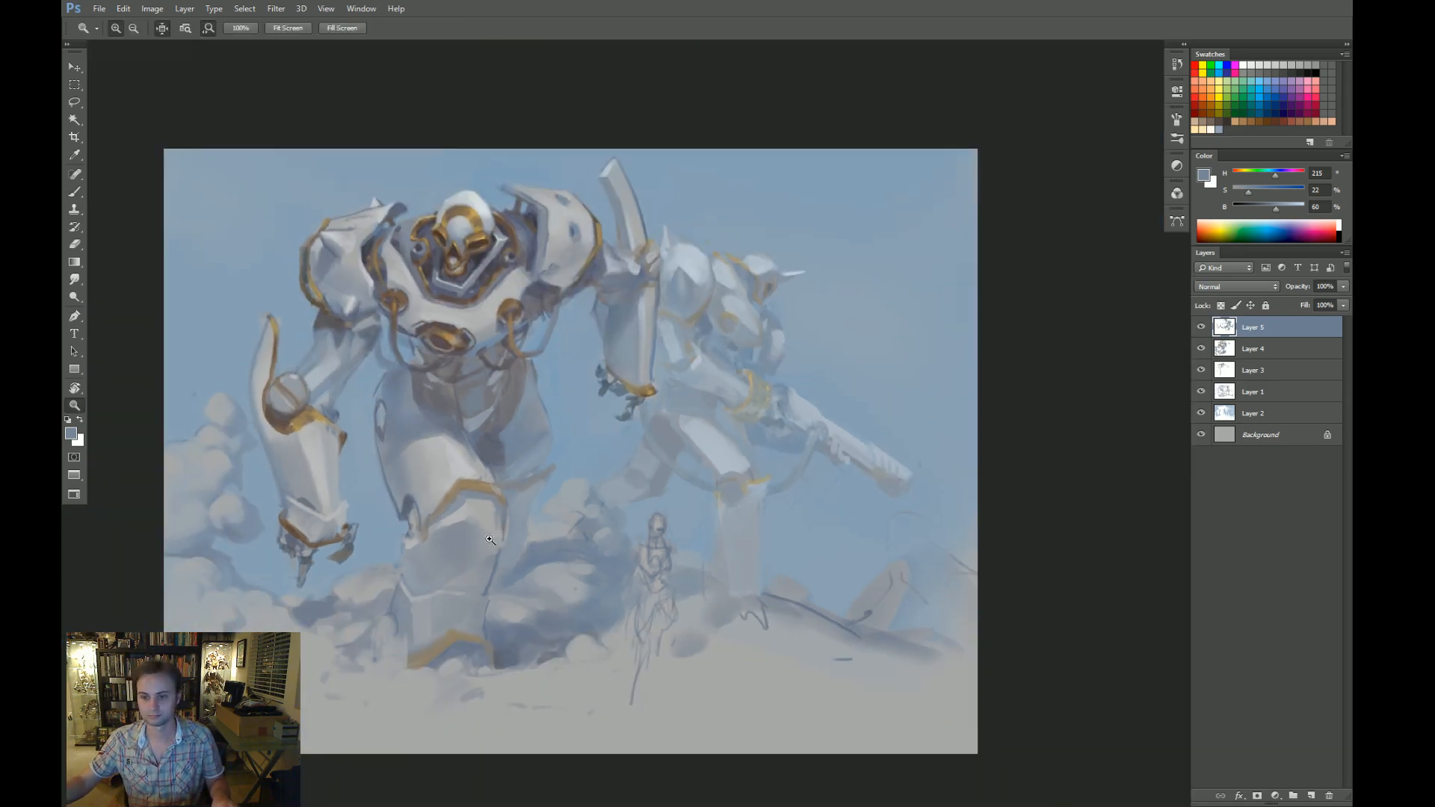
Touch up the gold trim on the front robot's near knee with a gold sampled from its forearm guard.
left_click(514, 489)
key("b")
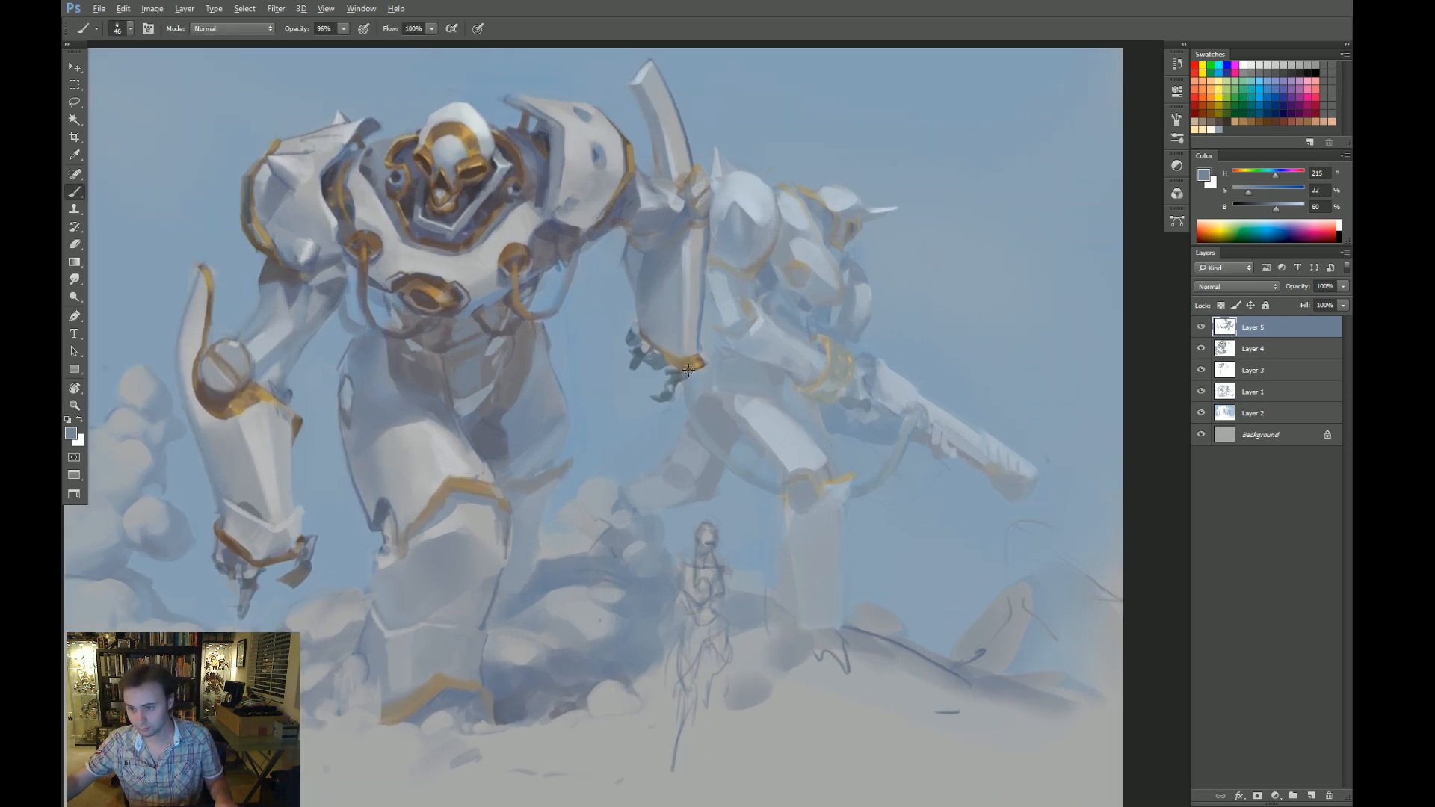
left_click(698, 365, "alt")
scroll(438, 496, "up", 1)
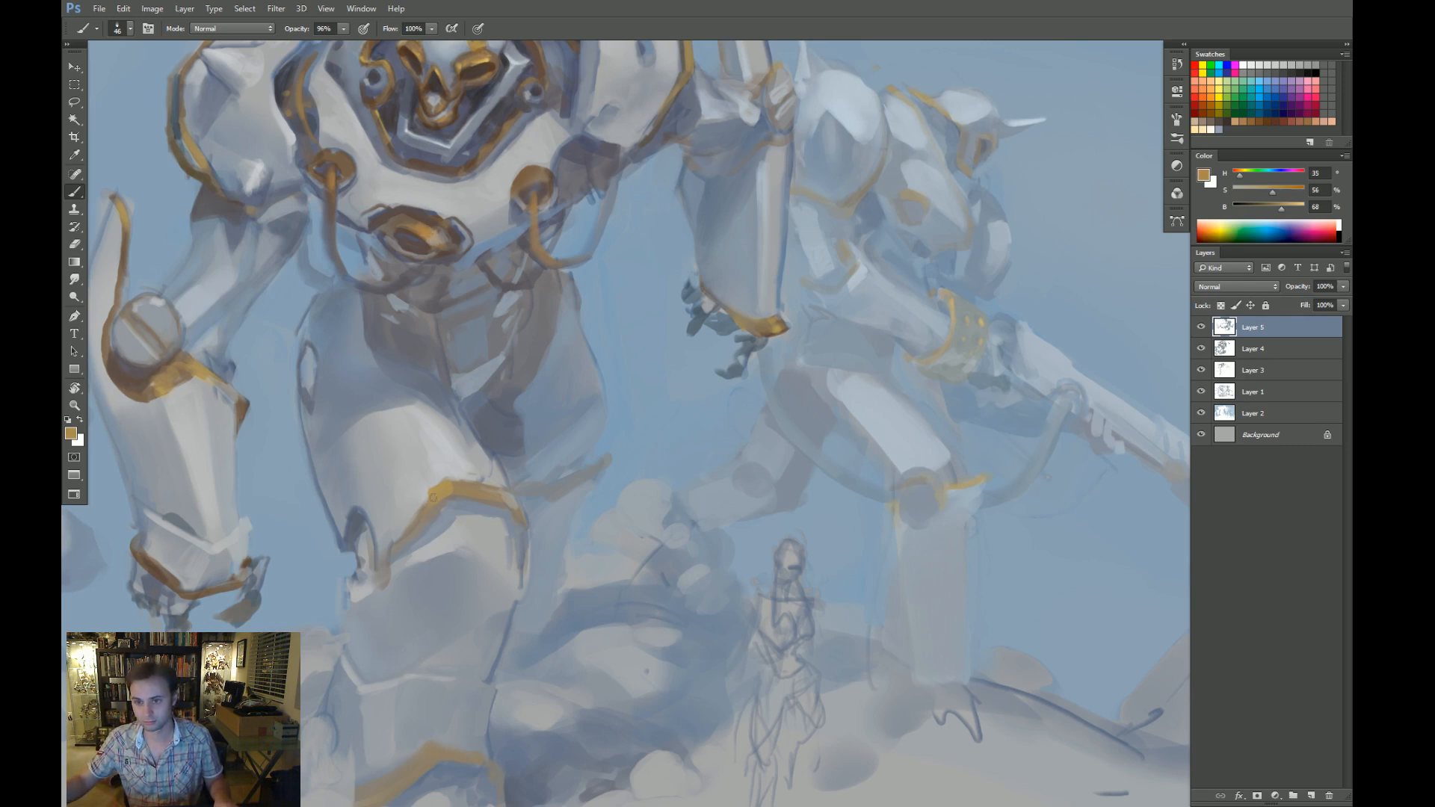
left_click_drag(433, 496, 427, 549)
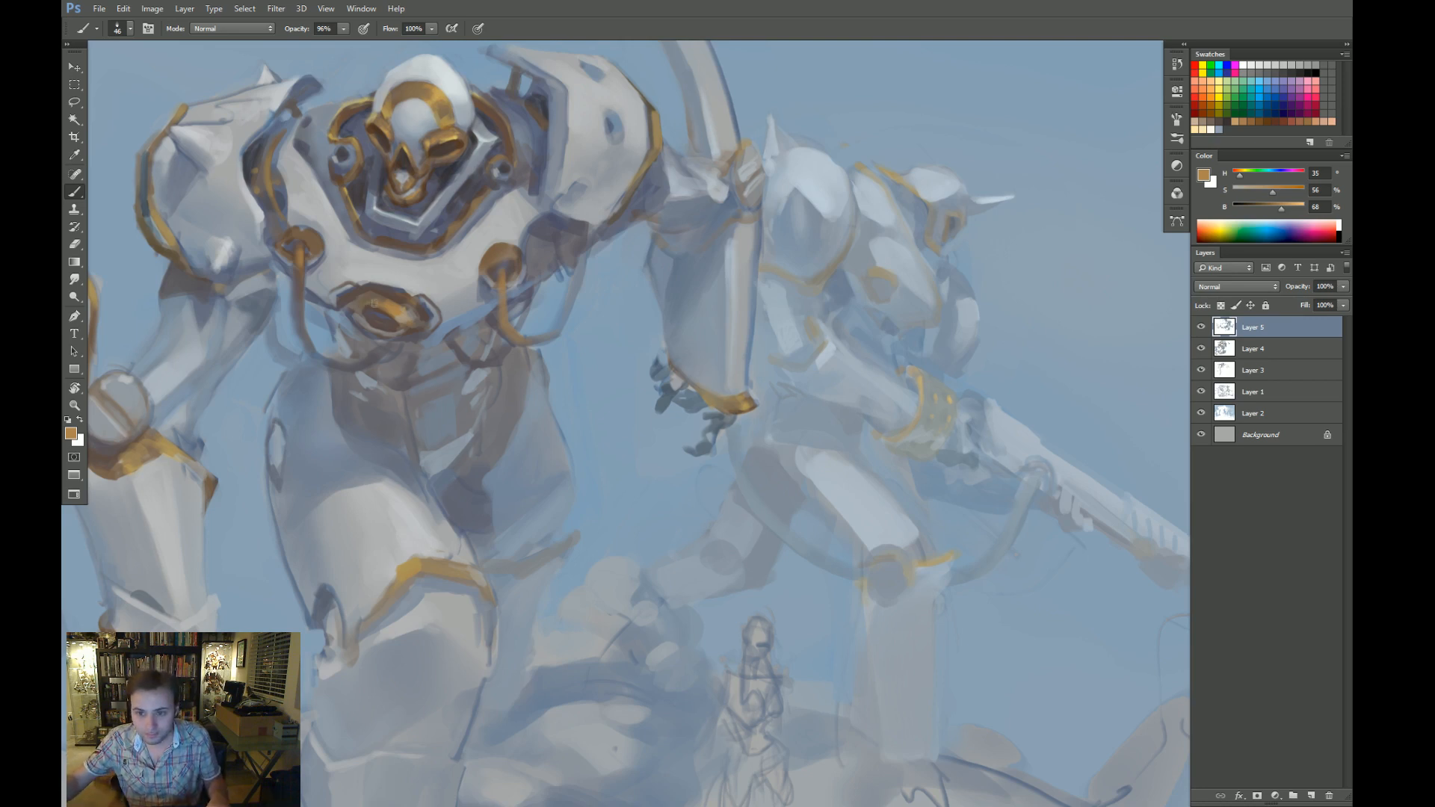
left_click_drag(666, 433, 595, 362)
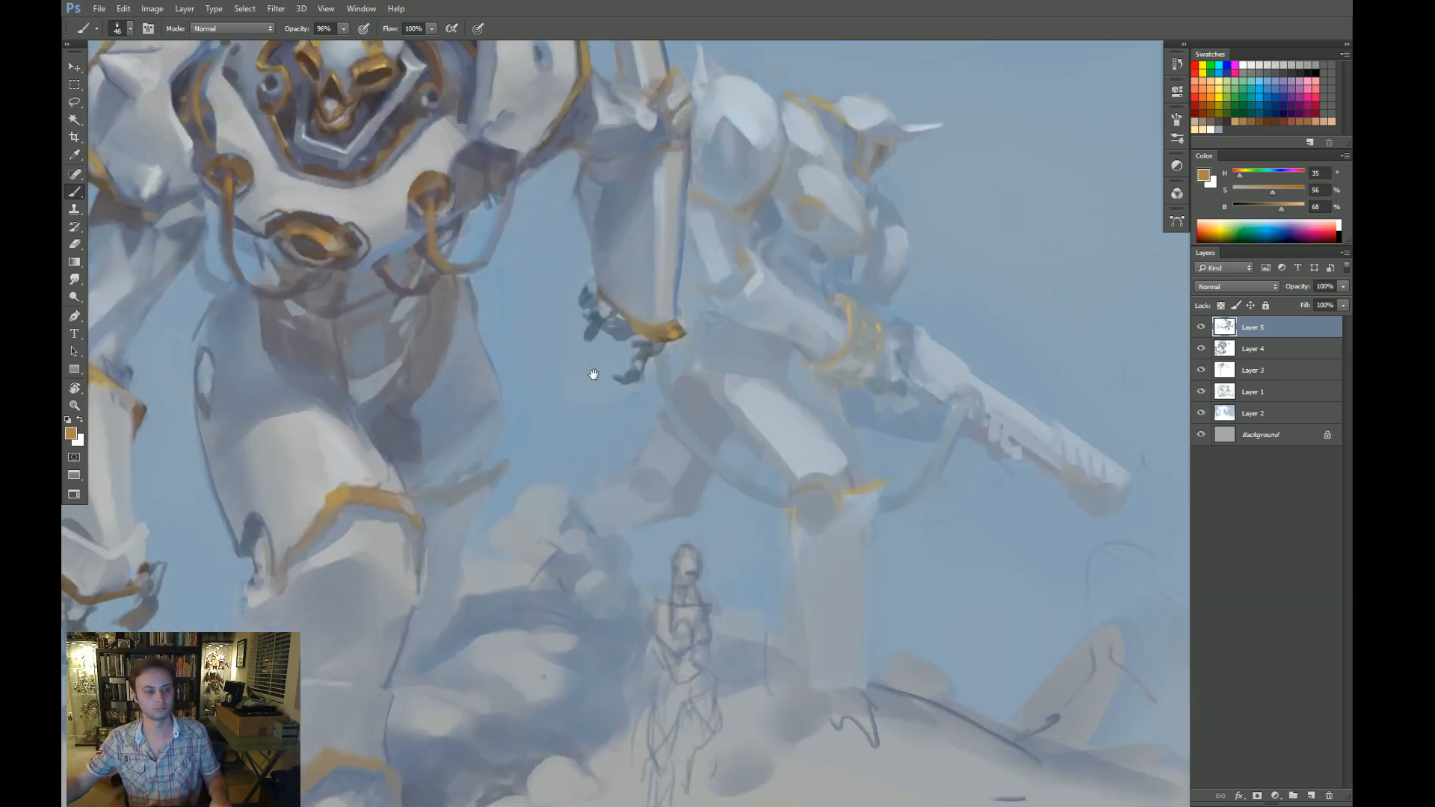
Add a new layer and block in the head, torso and arm of the small standing figure with a sampled dark blue-grey.
mouse_move(740, 450)
left_mouse_down()
mouse_move(683, 452)
mouse_move(631, 570)
mouse_move(666, 439)
mouse_move(847, 433)
left_mouse_up()
key("ctrl+space")
key("ctrl+shift+n")
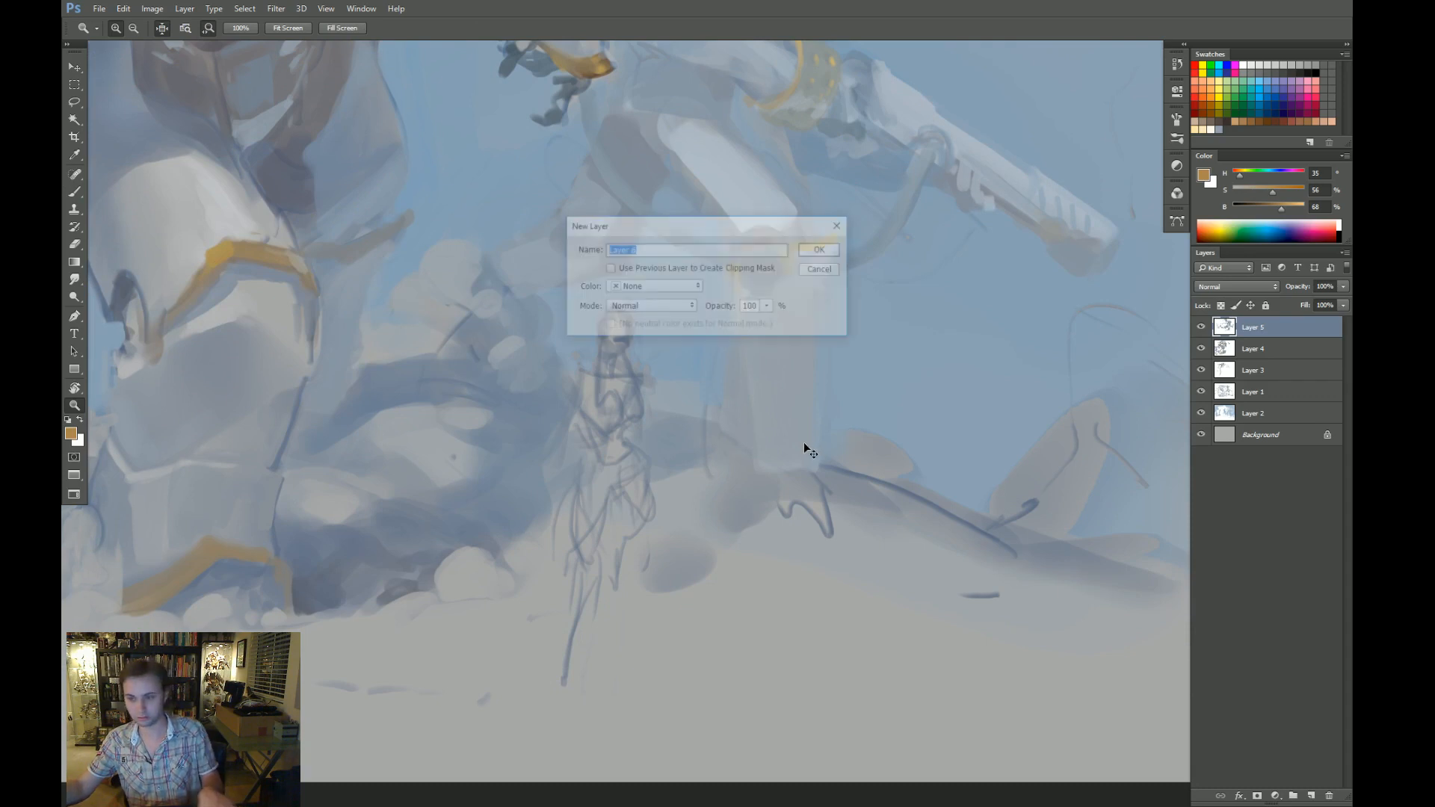
key("Return")
key("b")
left_click(627, 357, "alt")
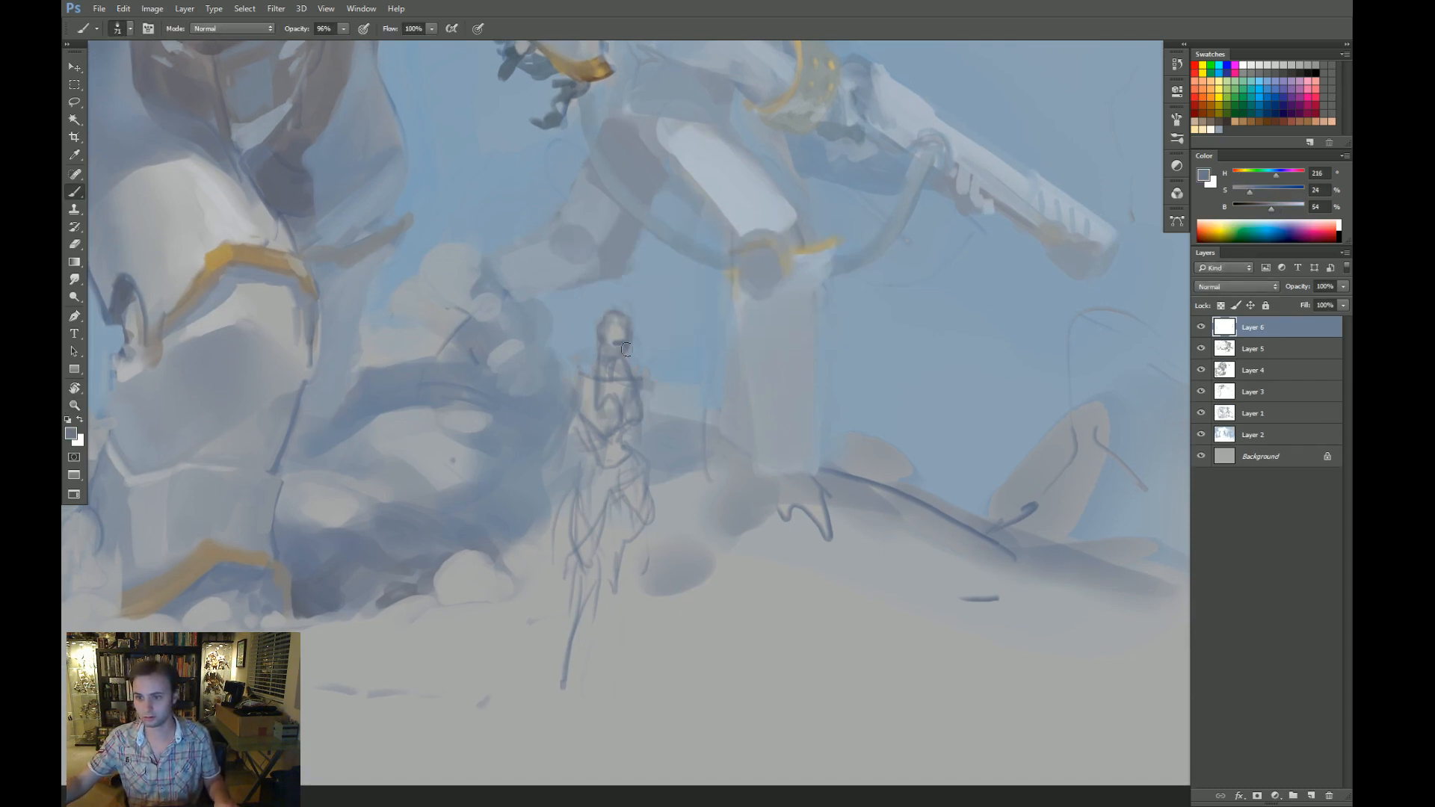
right_click(613, 347, "alt")
mouse_move(613, 327)
left_mouse_down()
mouse_move(633, 351)
mouse_move(616, 337)
mouse_move(607, 380)
mouse_move(637, 396)
mouse_move(603, 362)
mouse_move(577, 388)
mouse_move(623, 388)
mouse_move(605, 395)
mouse_move(630, 402)
mouse_move(582, 417)
mouse_move(619, 417)
mouse_move(631, 444)
mouse_move(608, 461)
mouse_move(577, 404)
mouse_move(576, 500)
left_mouse_up()
right_click(560, 464, "alt")
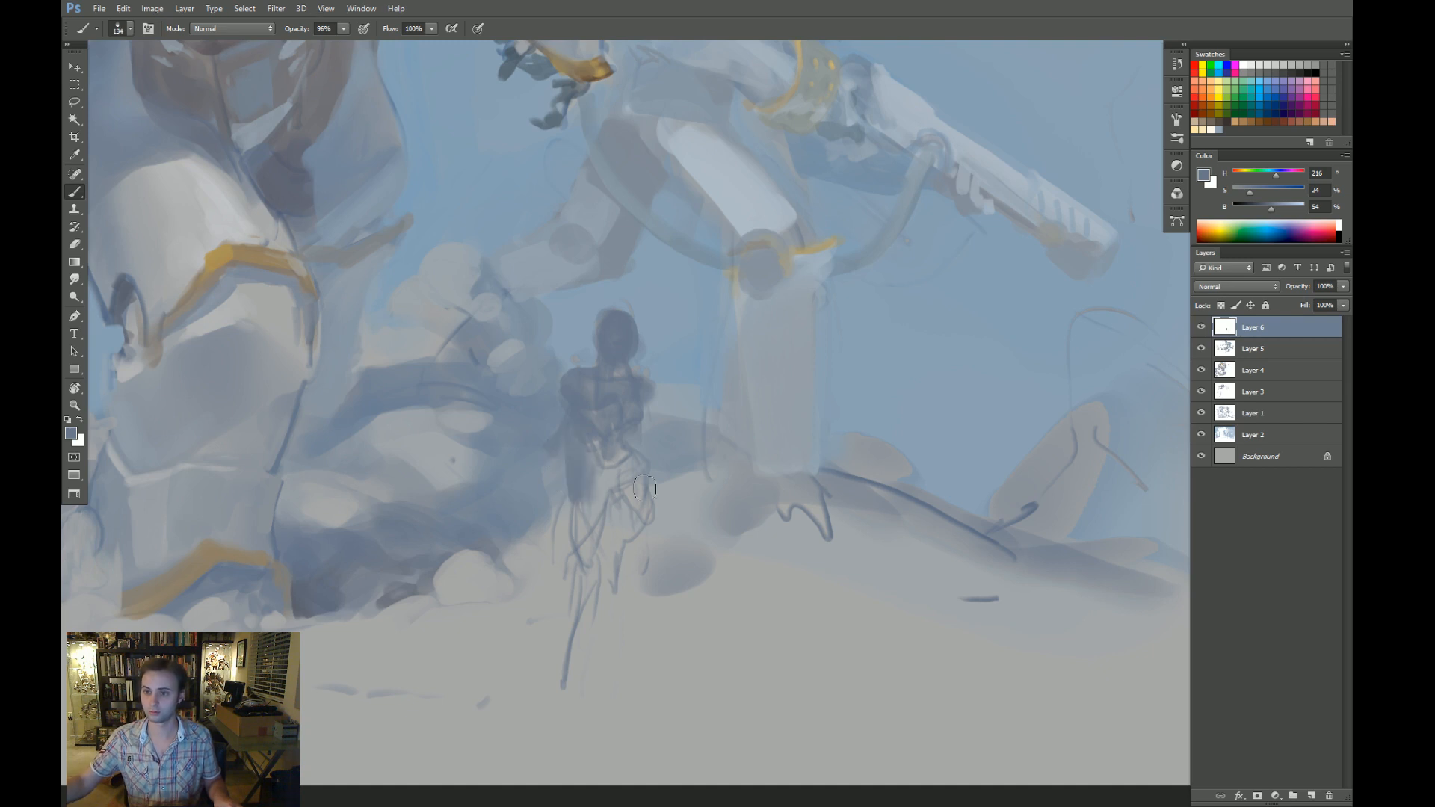
Block in the figure's striding leg down to the foot and the dark shadow mass behind its hips in blue-grey.
mouse_move(645, 454)
left_mouse_down()
mouse_move(677, 510)
mouse_move(656, 477)
mouse_move(663, 518)
mouse_move(687, 483)
mouse_move(709, 490)
mouse_move(663, 568)
mouse_move(628, 583)
left_mouse_up()
right_click(603, 487, "alt")
mouse_move(576, 502)
left_mouse_down()
mouse_move(601, 488)
mouse_move(591, 574)
left_mouse_up()
right_click(596, 531, "alt")
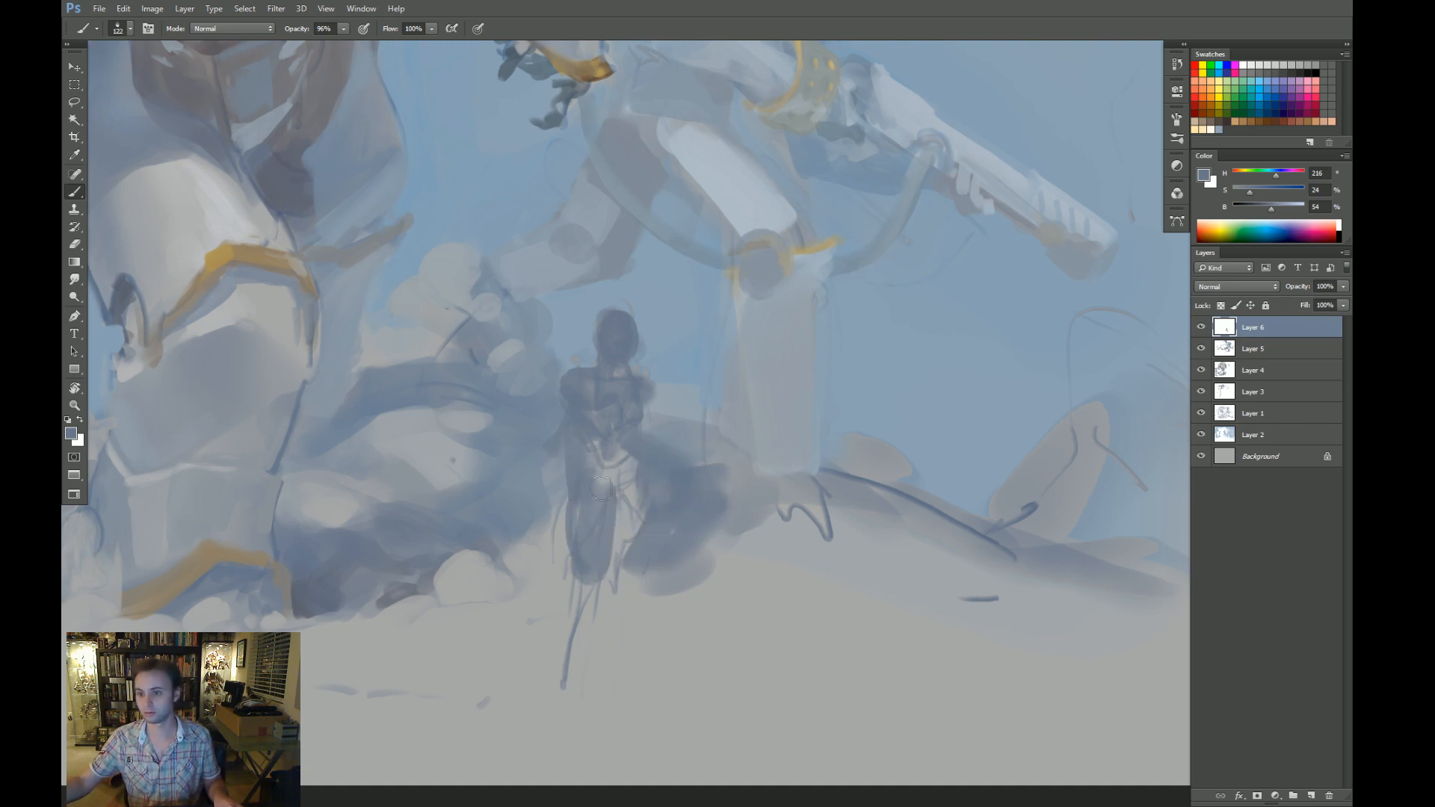
mouse_move(604, 482)
left_mouse_down()
mouse_move(590, 591)
mouse_move(580, 571)
mouse_move(554, 663)
left_mouse_up()
left_click_drag(576, 605, 552, 702)
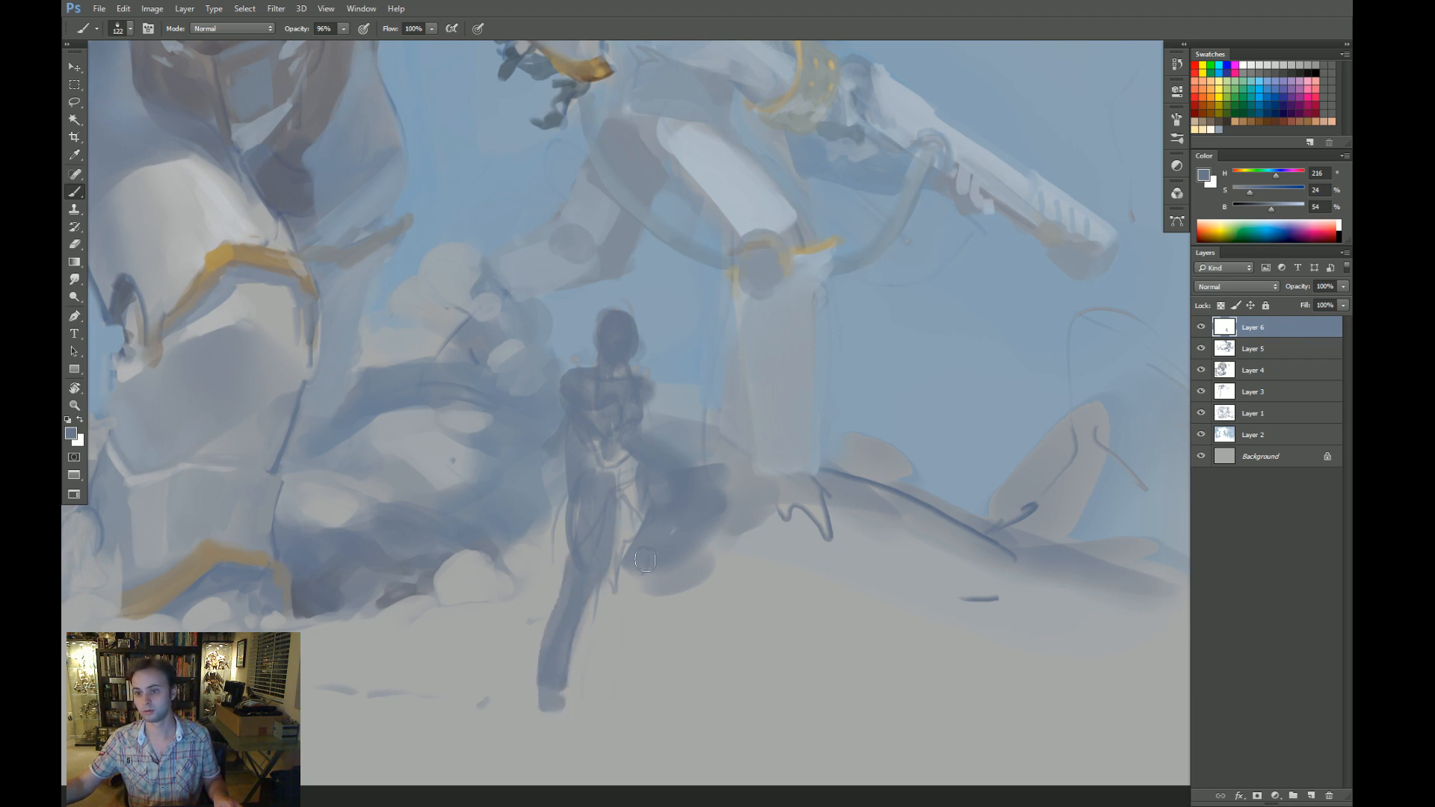
mouse_move(633, 505)
left_mouse_down()
mouse_move(640, 560)
mouse_move(636, 512)
left_mouse_up()
left_click_drag(654, 578, 680, 677)
left_click_drag(663, 592, 664, 666)
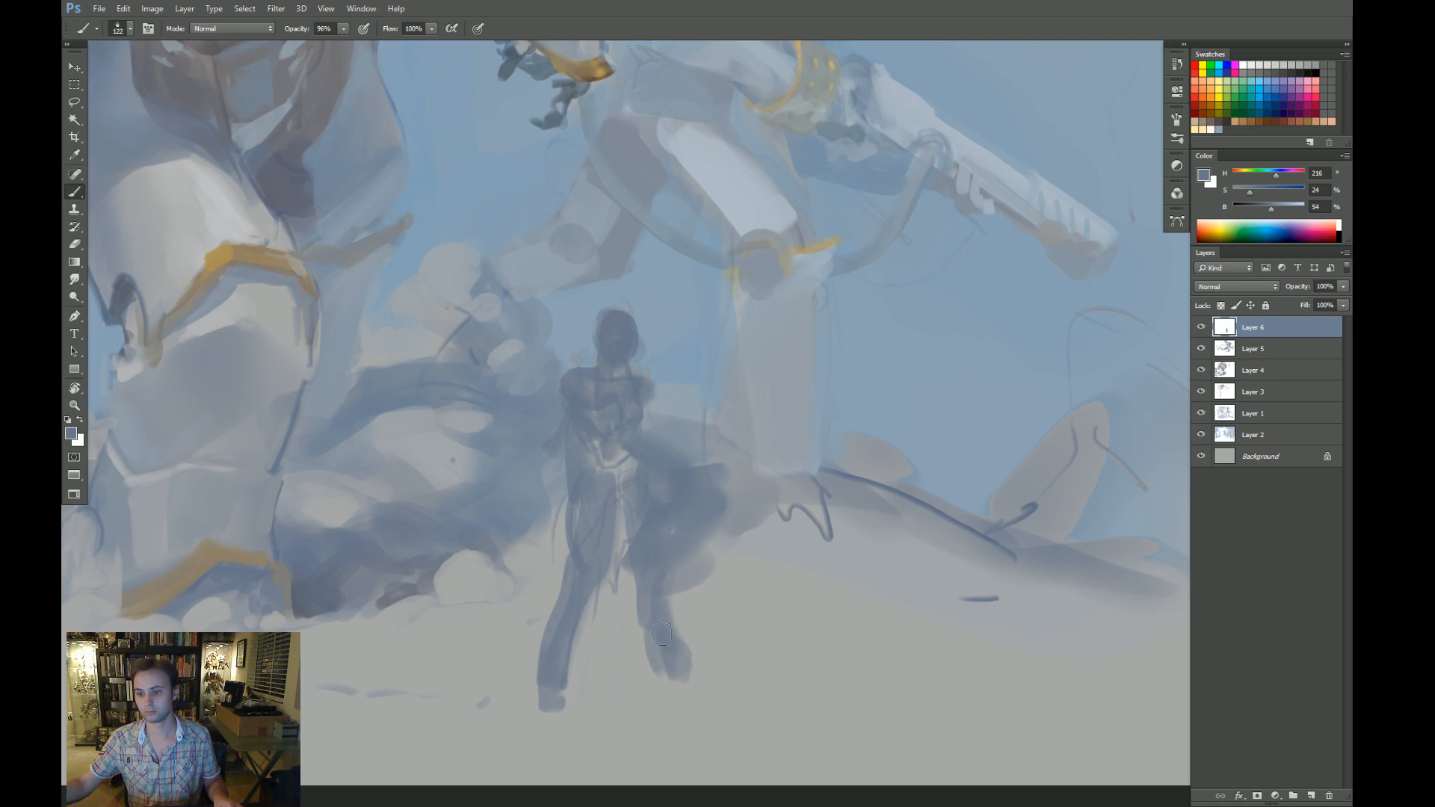
key("ctrl+alt+z")
key("ctrl+alt+z")
Paint the figure's second leg angled inward toward the first and clean up the stray paint beside it.
left_click_drag(647, 568, 609, 665)
mouse_move(641, 599)
left_mouse_down()
mouse_move(625, 642)
mouse_move(656, 640)
mouse_move(663, 620)
mouse_move(673, 635)
mouse_move(657, 626)
mouse_move(676, 611)
mouse_move(669, 650)
left_mouse_up()
key("e")
key("b")
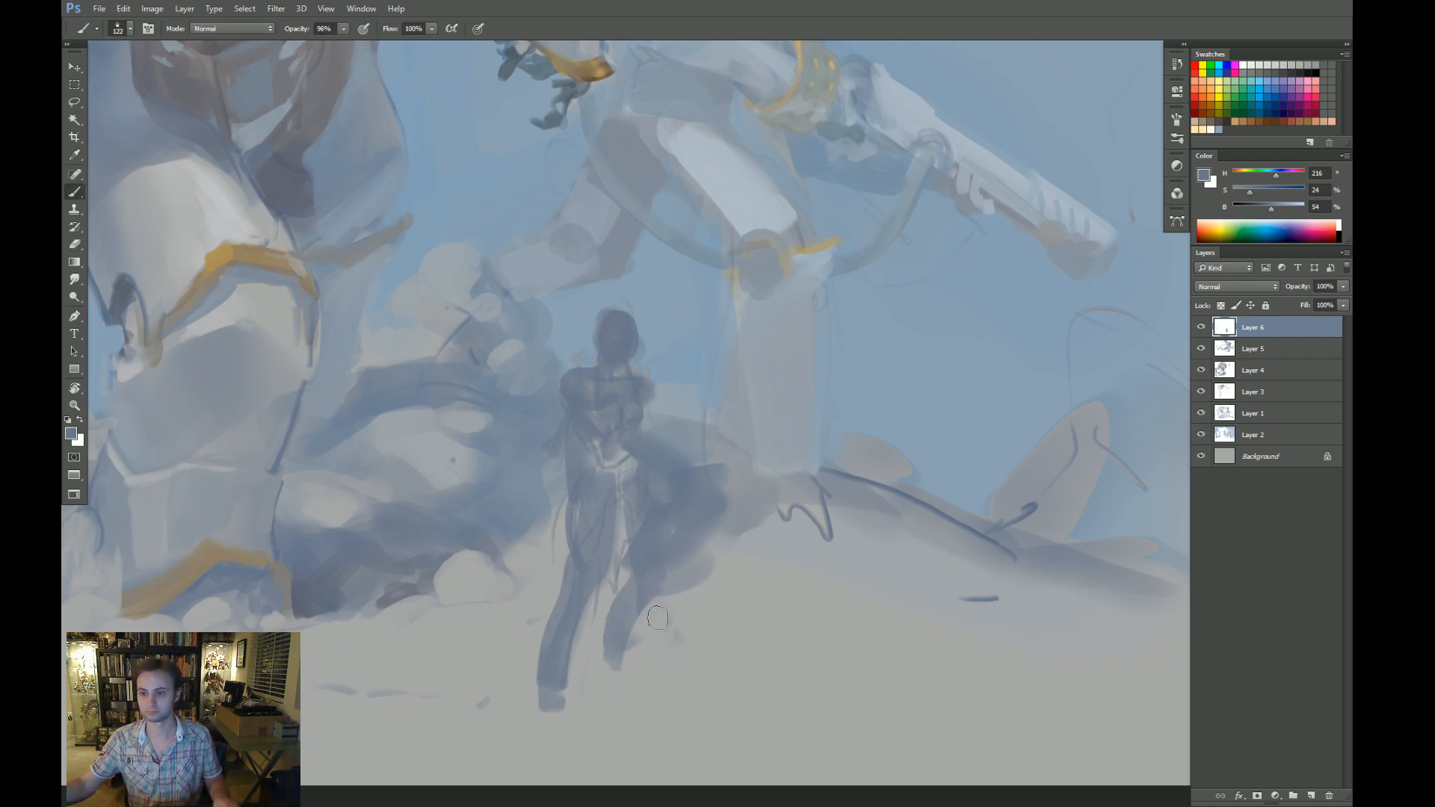
Paint the figure's cast shadow across the sand in blue-grey and trim its lower edge.
mouse_move(789, 639)
left_mouse_down()
mouse_move(534, 701)
mouse_move(833, 657)
left_mouse_up()
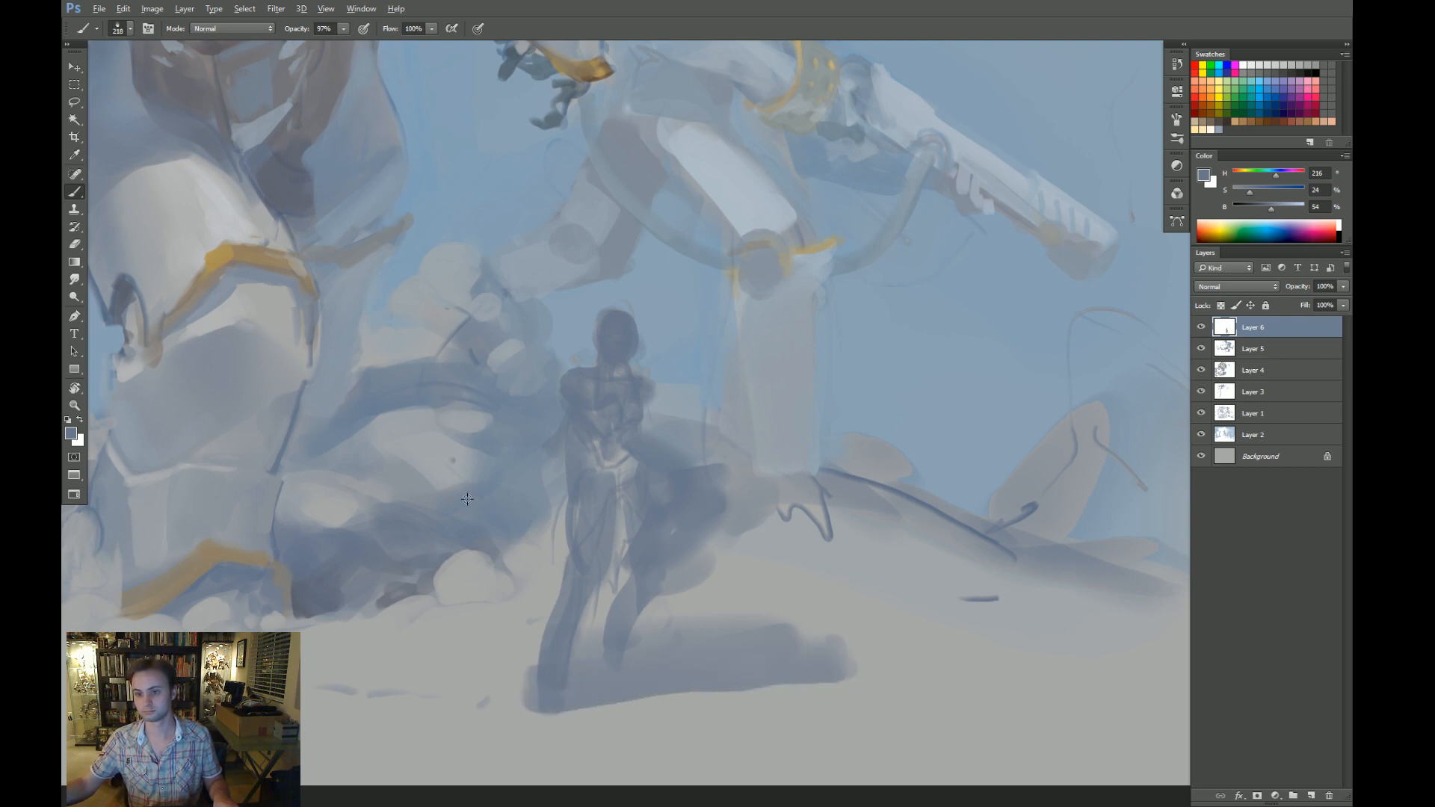
left_click(676, 677, "alt")
mouse_move(644, 681)
left_mouse_down()
mouse_move(741, 661)
mouse_move(728, 653)
mouse_move(788, 610)
left_mouse_up()
left_click(724, 724, "alt")
right_click(750, 661, "alt")
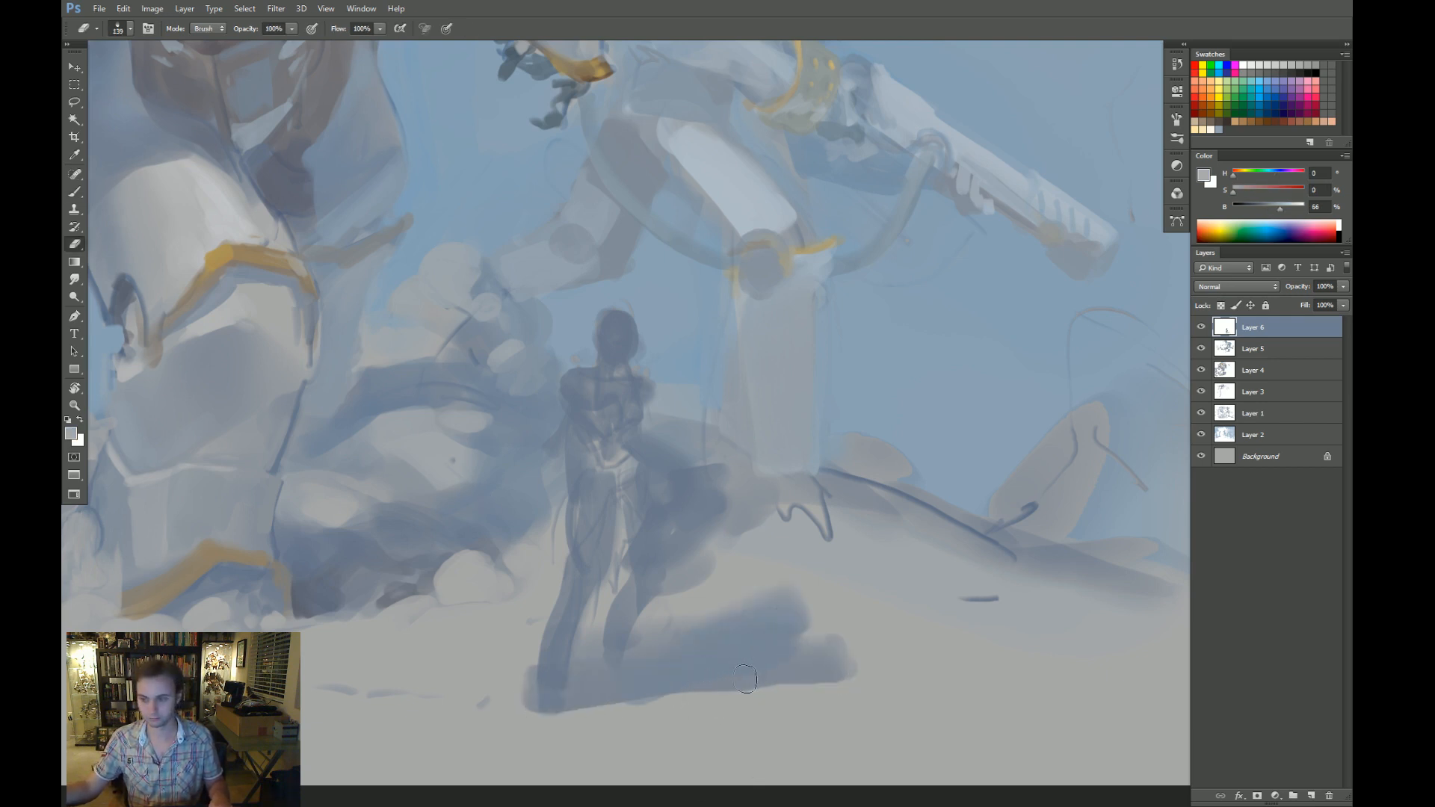
mouse_move(702, 695)
left_mouse_down()
mouse_move(796, 678)
mouse_move(727, 723)
mouse_move(832, 699)
mouse_move(663, 714)
mouse_move(618, 734)
mouse_move(609, 685)
left_mouse_up()
key("ctrl+z")
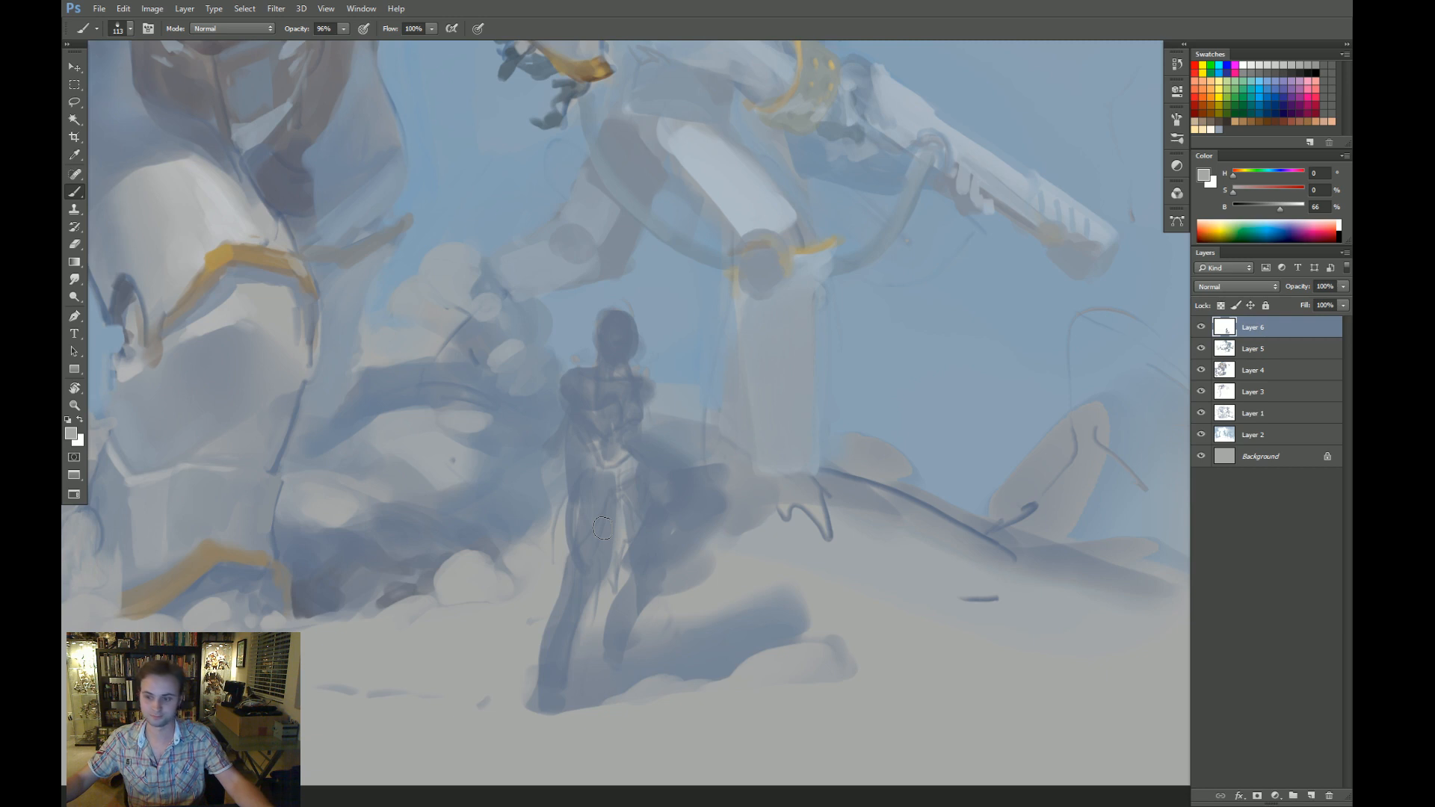
Shape the far end of the figure's cast shadow using sampled shadow and sand colors.
scroll(603, 528, "down", 2)
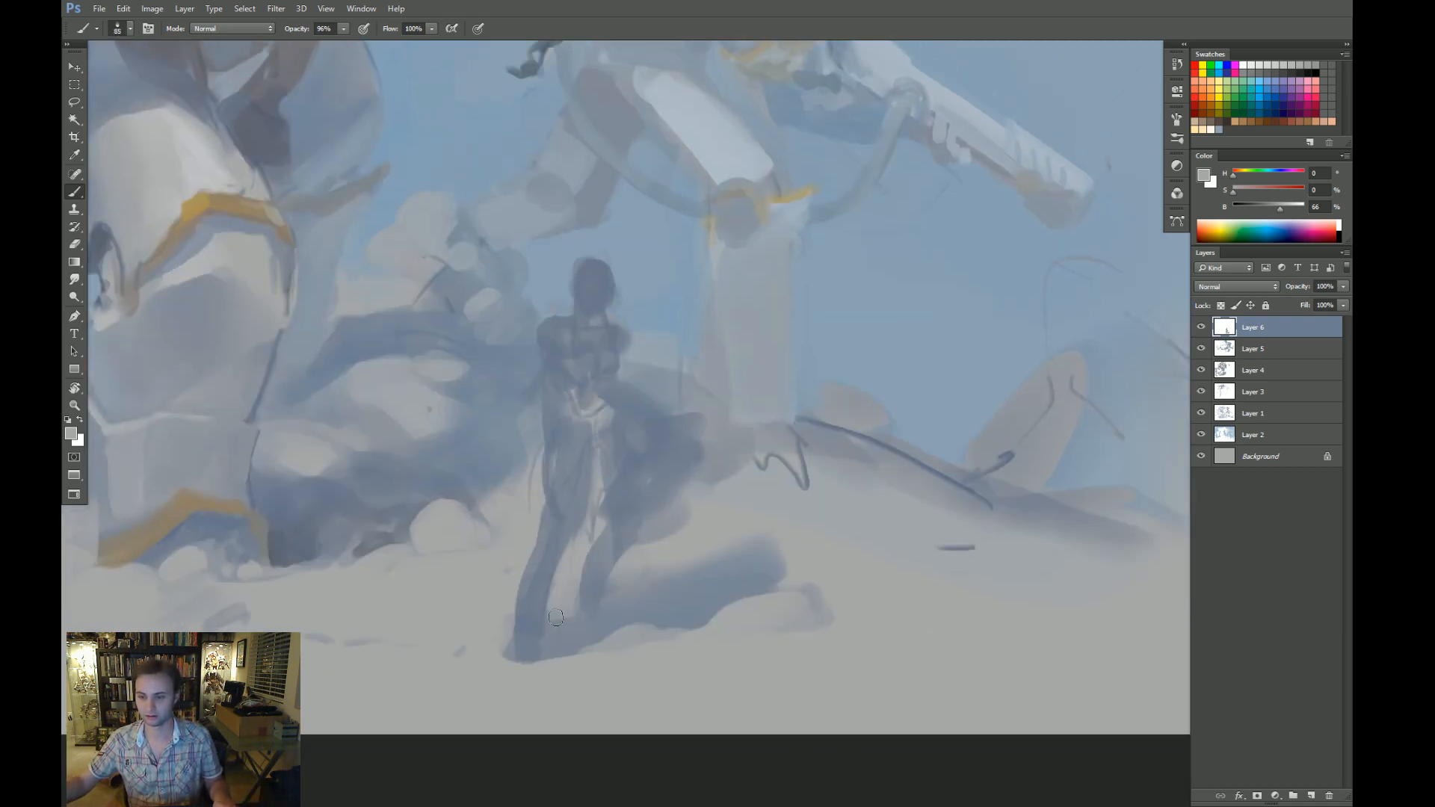
left_click_drag(654, 598, 641, 603)
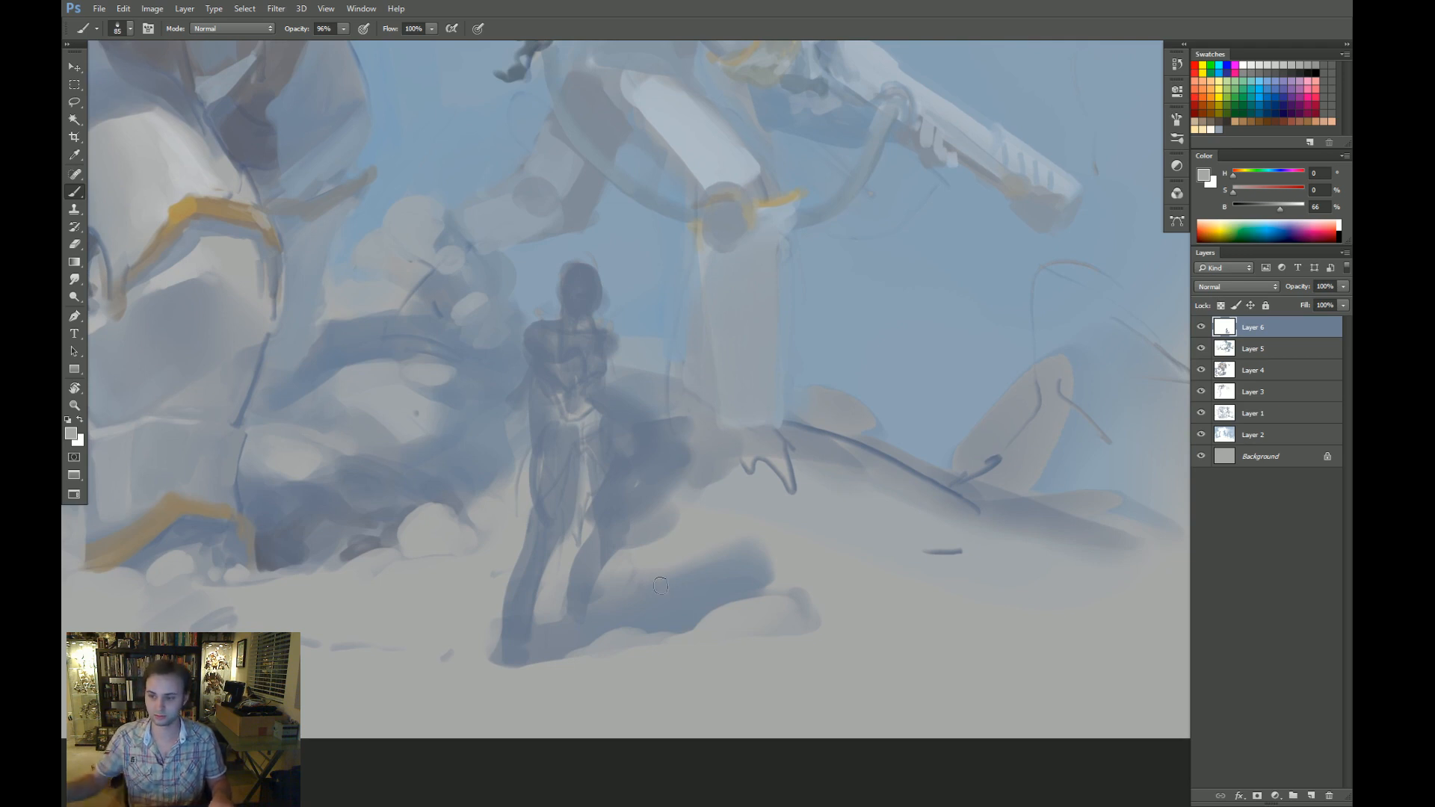
left_click(764, 574, "alt")
right_click(764, 583, "alt")
mouse_move(770, 589)
left_mouse_down()
mouse_move(789, 548)
mouse_move(731, 584)
mouse_move(797, 555)
mouse_move(810, 566)
left_mouse_up()
left_click(815, 584, "alt")
Flip the canvas horizontally to check the composition.
key("z")
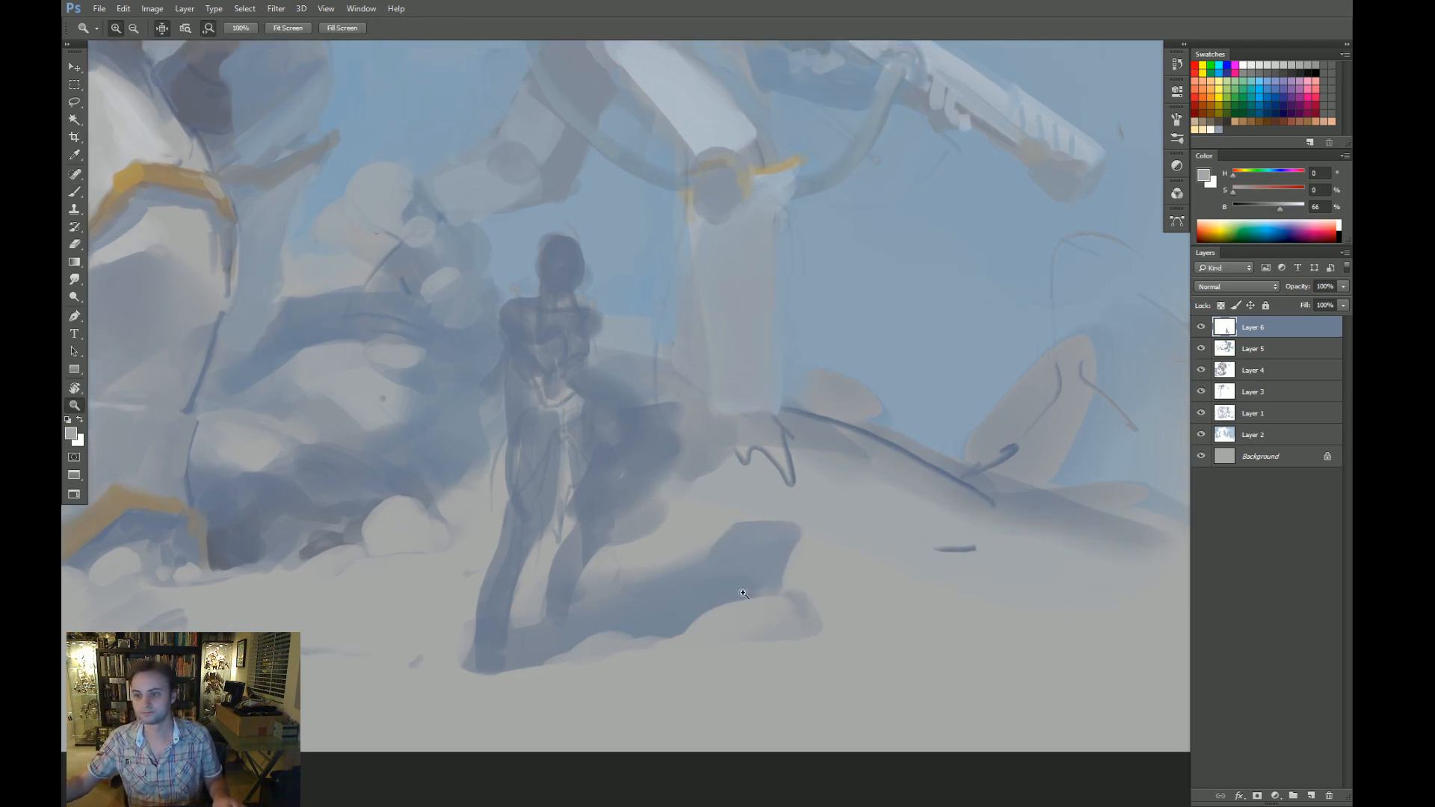
key("ctrl+shift+h")
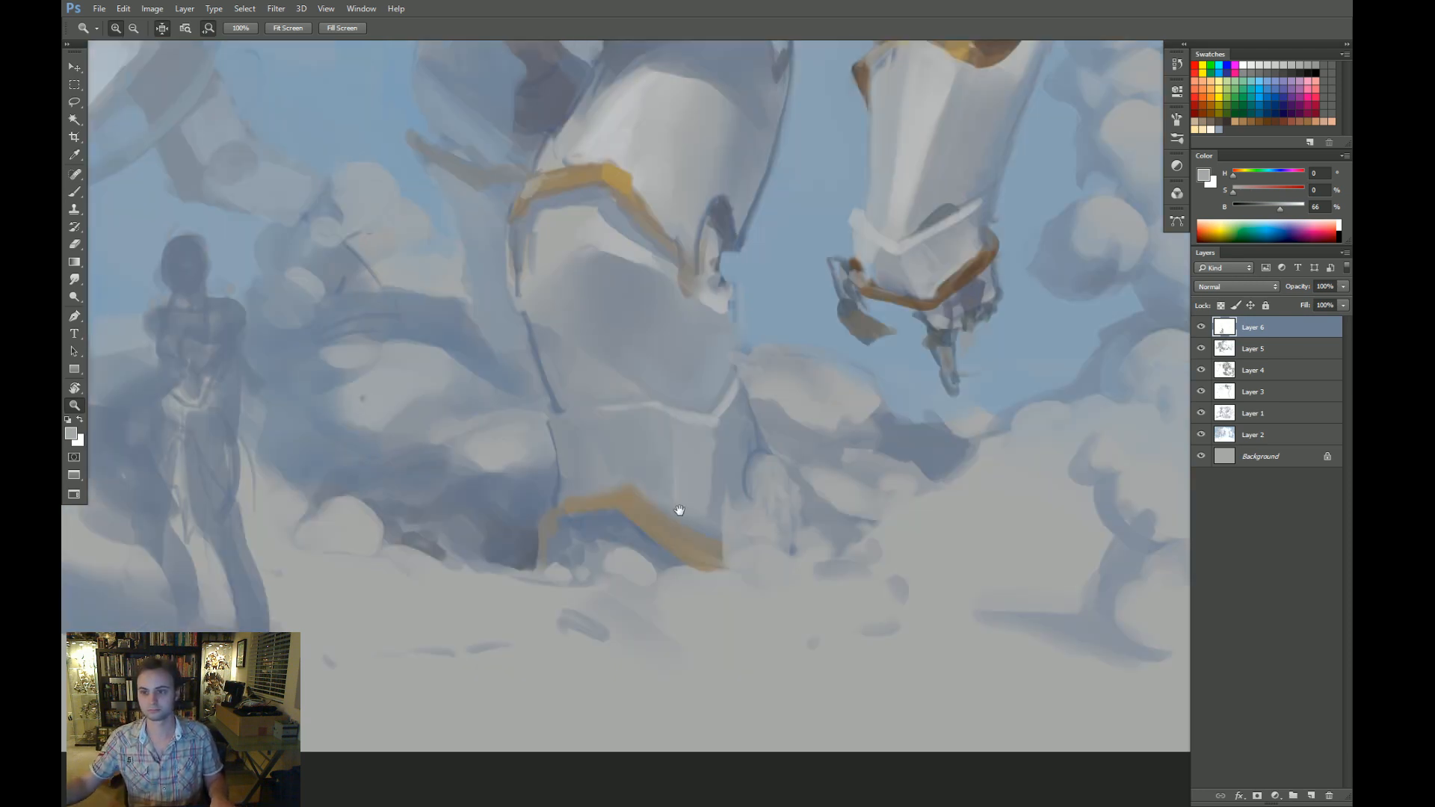
left_click_drag(385, 433, 630, 506)
Paint a gold strap across the figure's chest and a light grey shoulder, using sampled colors.
key("b")
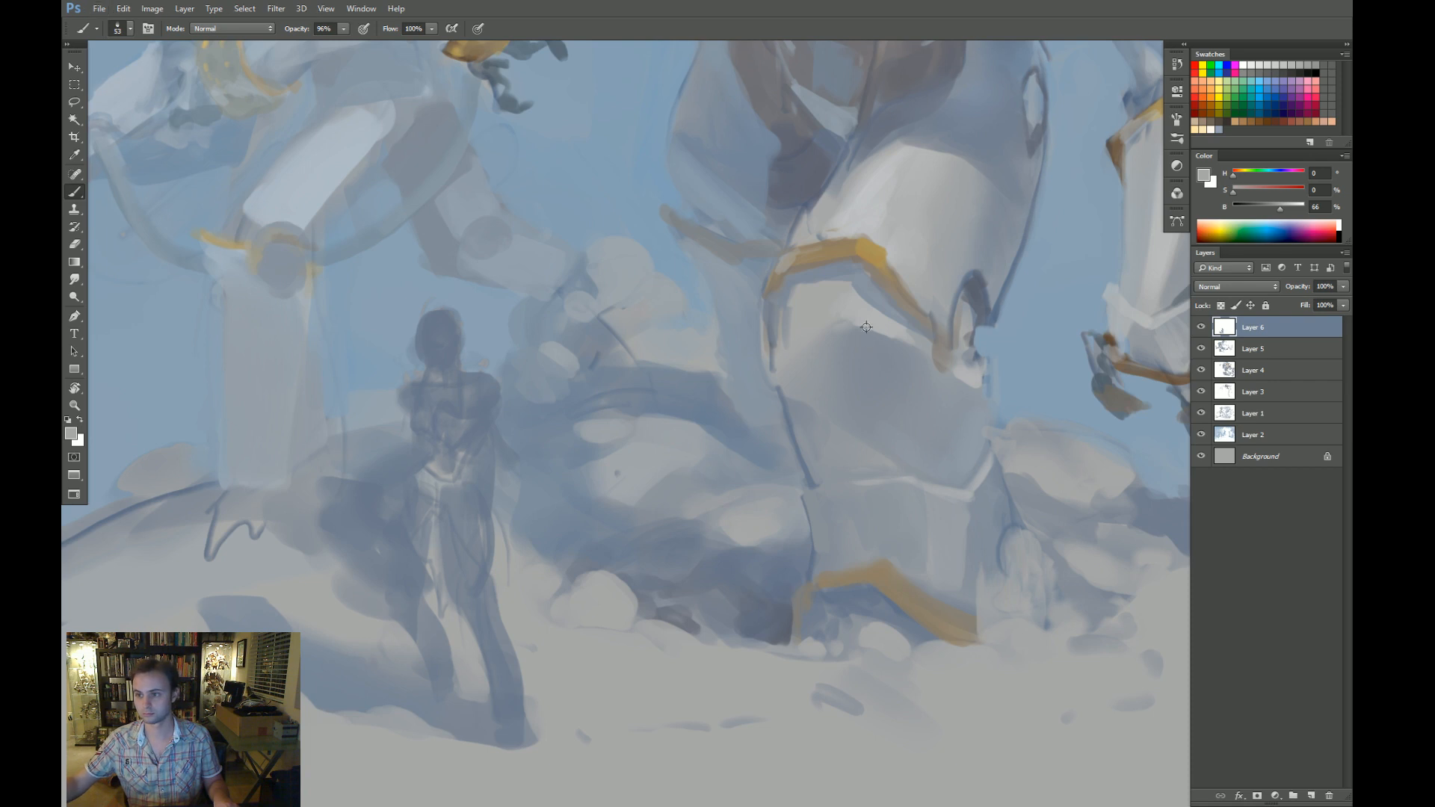
left_click(885, 282, "alt")
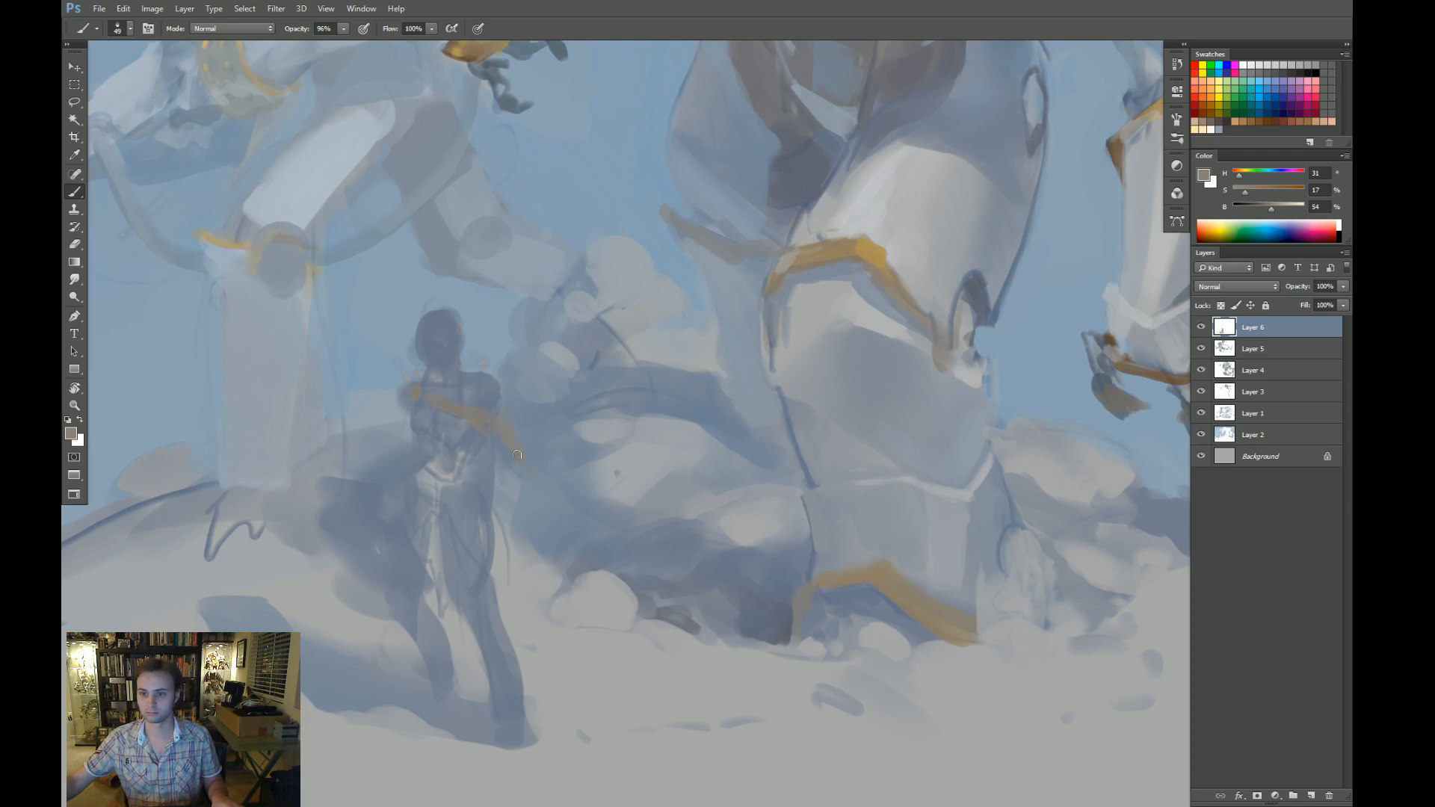
left_click(454, 403, "alt")
mouse_move(479, 402)
left_mouse_down()
mouse_move(515, 394)
mouse_move(496, 434)
mouse_move(489, 407)
mouse_move(501, 423)
mouse_move(463, 420)
mouse_move(496, 435)
mouse_move(491, 408)
mouse_move(433, 443)
mouse_move(506, 411)
left_mouse_up()
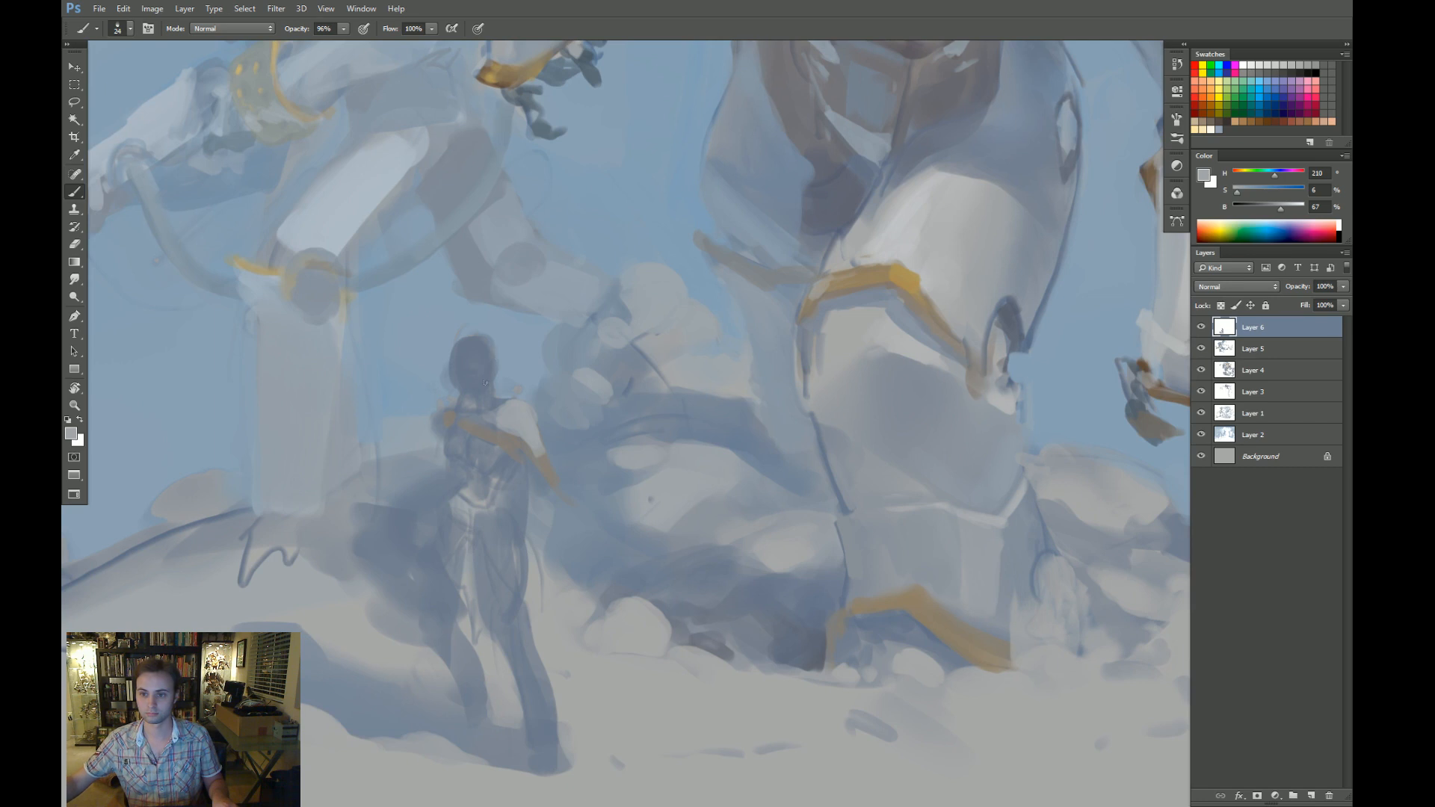
Erase excess paint around the figure's rear lower leg and sample a blue-grey beside it.
scroll(493, 486, "down", 3)
key("e")
key("alt")
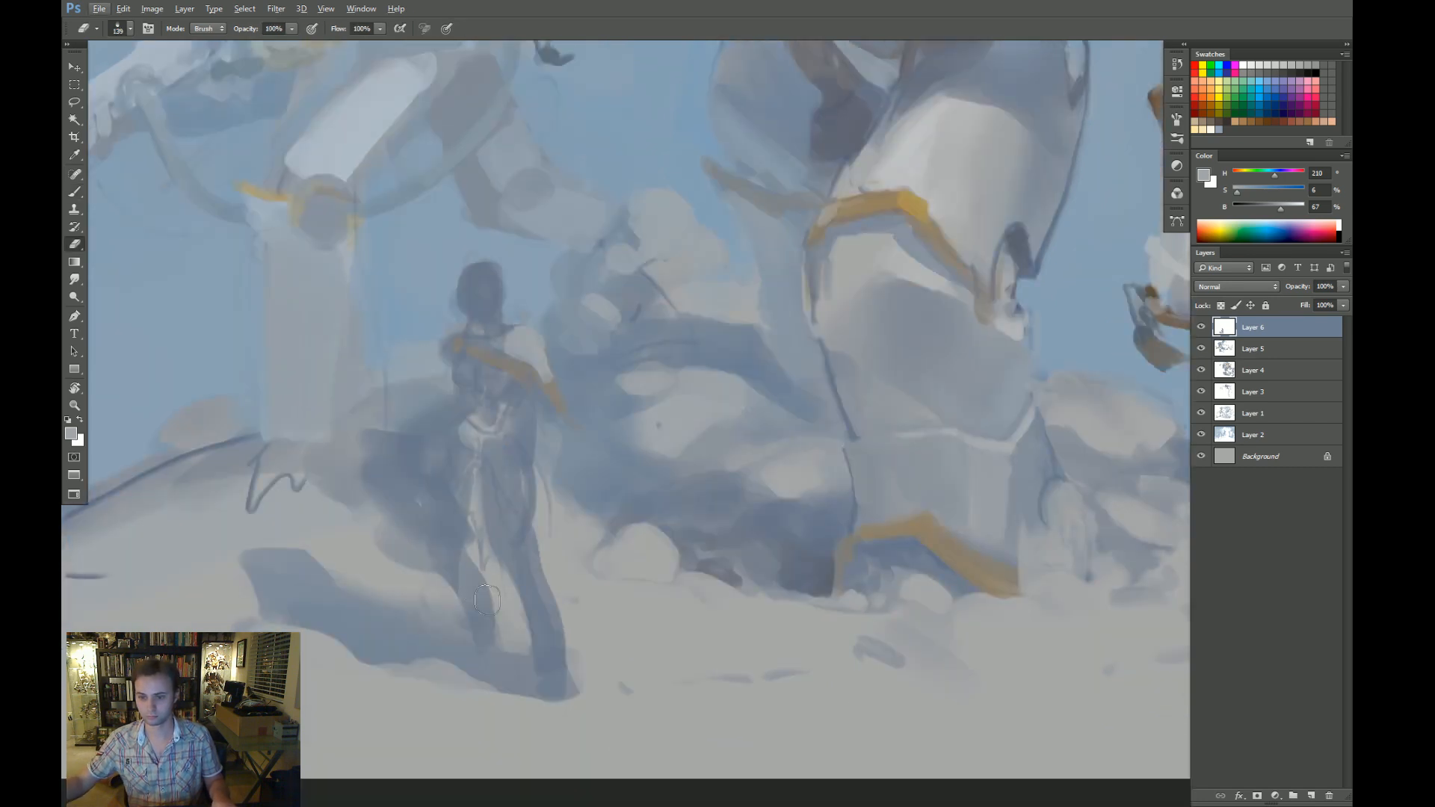
mouse_move(487, 600)
left_mouse_down()
mouse_move(438, 554)
mouse_move(448, 592)
mouse_move(438, 548)
mouse_move(448, 625)
mouse_move(461, 596)
mouse_move(450, 530)
mouse_move(482, 622)
left_mouse_up()
key("b")
left_click(441, 568, "alt")
Erase the overhanging end of the gold strap and the paint around the figure's light shoulder.
key("z")
left_click(505, 519, "alt")
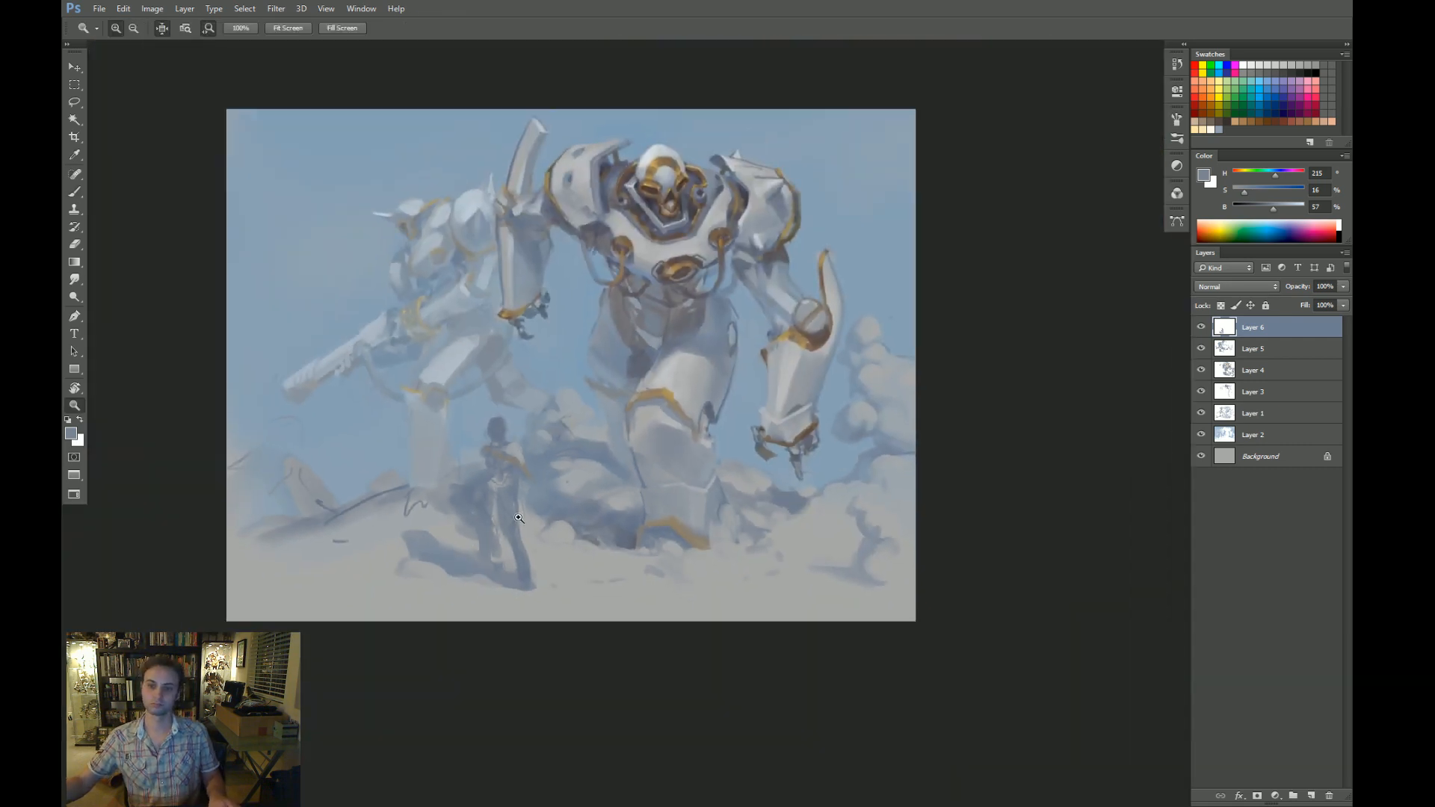
left_click(503, 541)
left_click(519, 513)
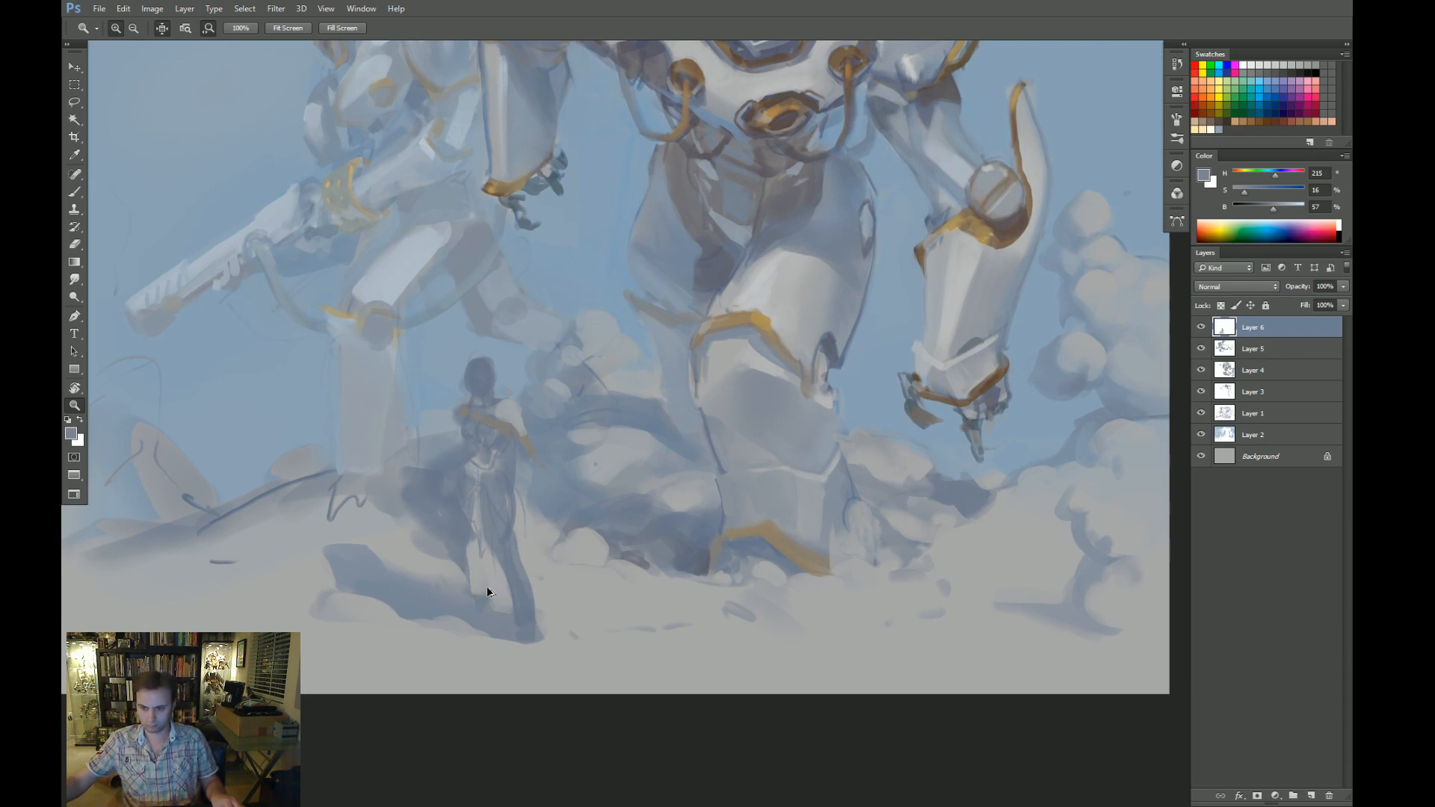
left_click_drag(491, 546, 498, 546)
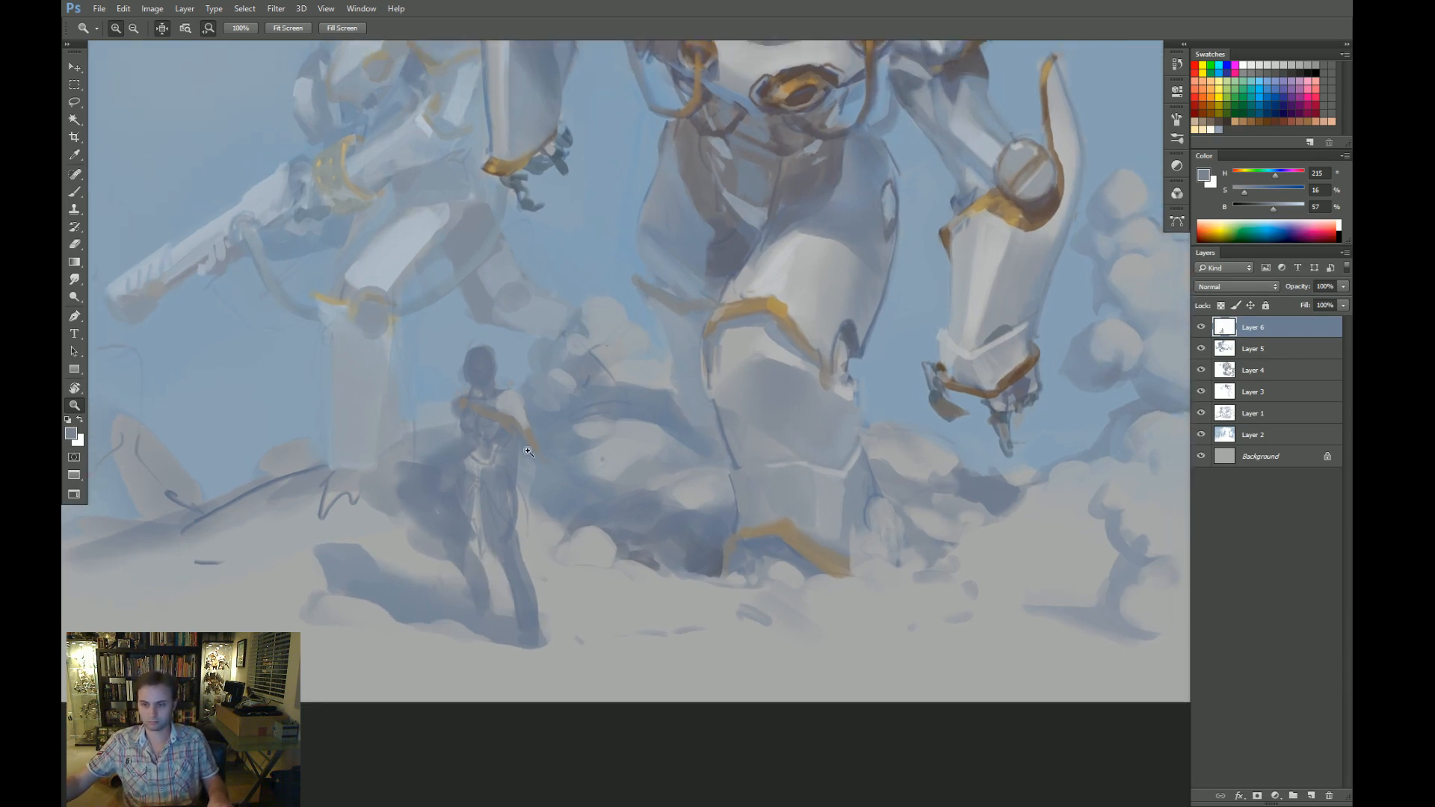
key("b")
key("e")
key("alt+e")
key("Escape")
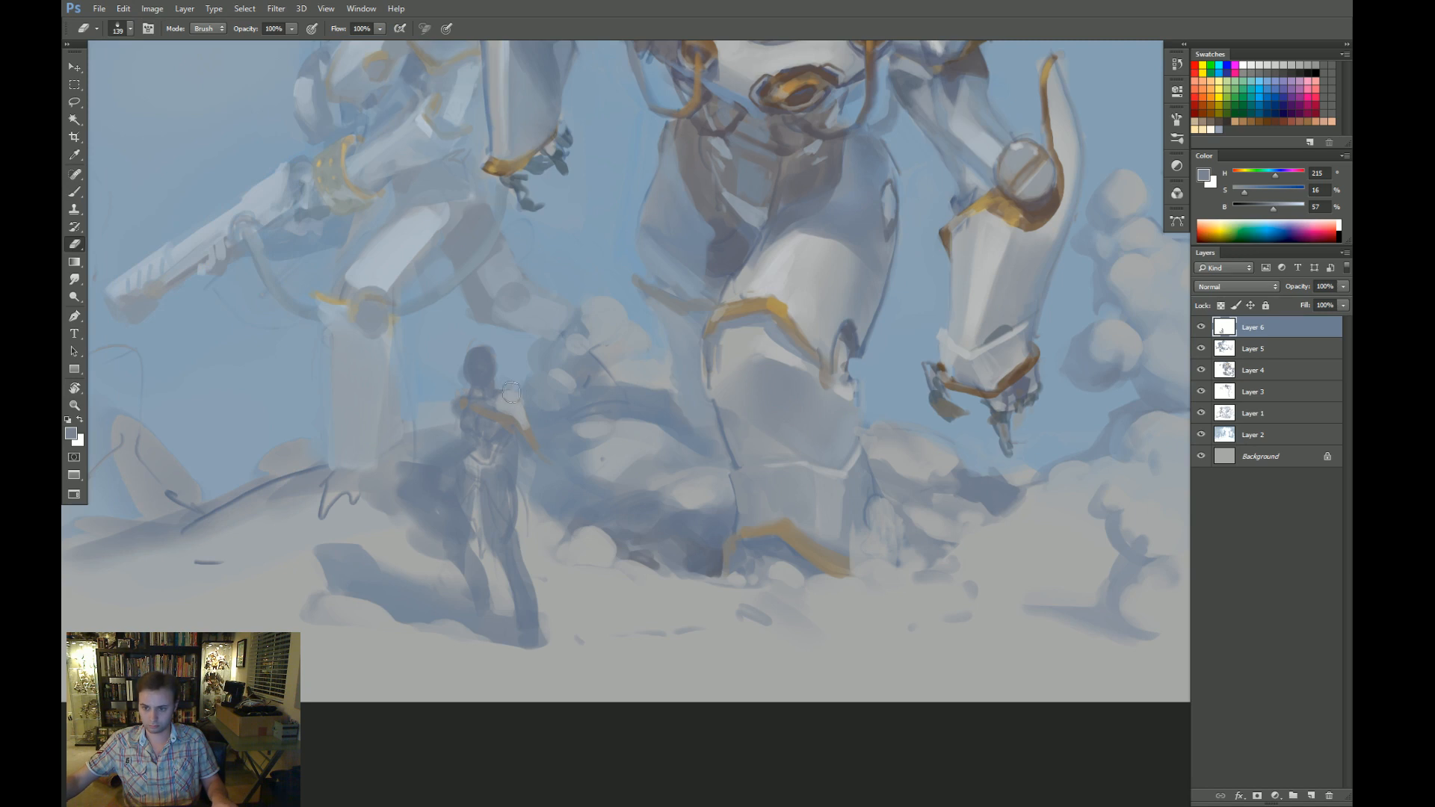
left_click_drag(548, 455, 530, 441)
Darken the mound behind the figure's shoulder and back with sampled greys, and smudge the surrounding edges.
key("b")
left_click(467, 407, "alt")
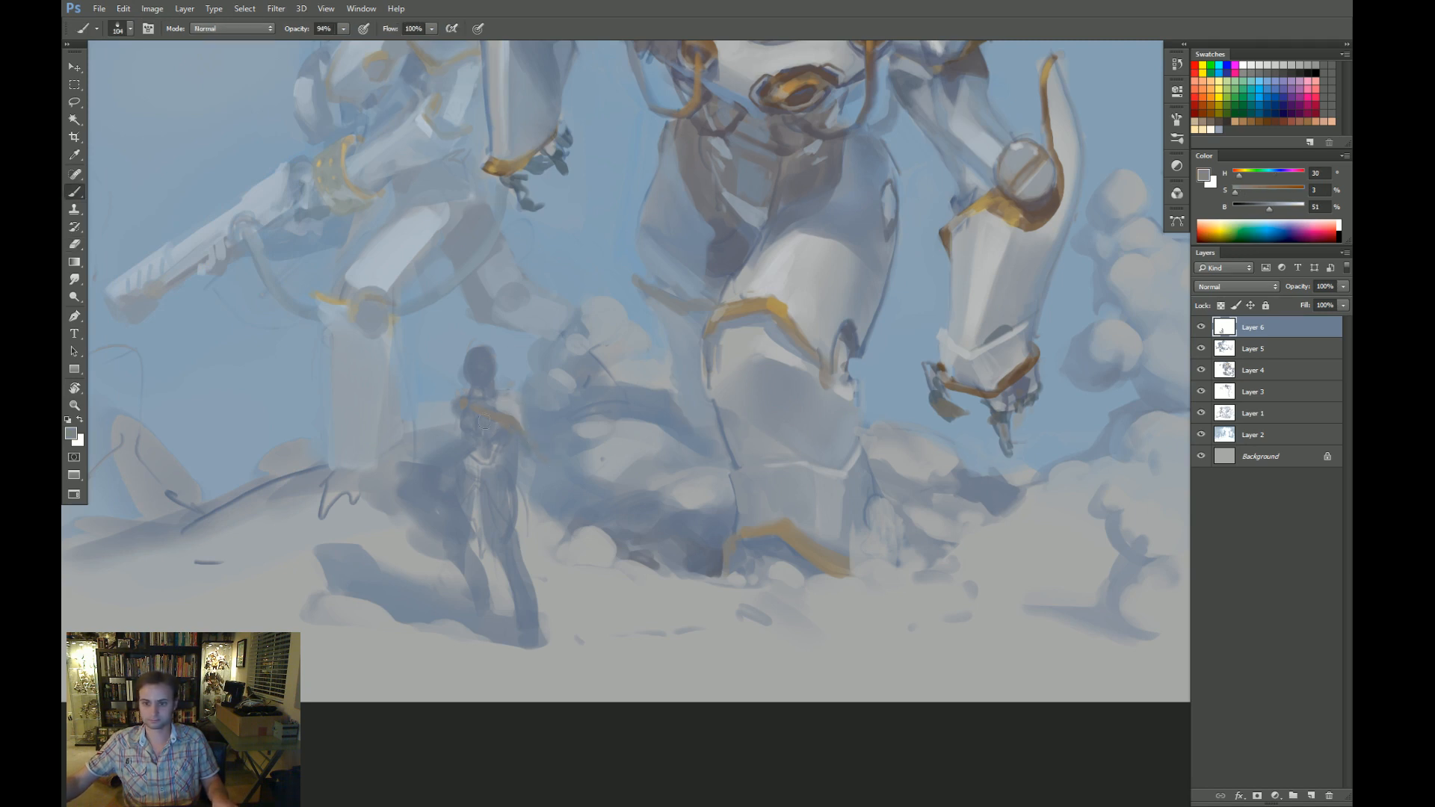
mouse_move(453, 401)
left_mouse_down()
mouse_move(445, 465)
mouse_move(465, 441)
mouse_move(380, 481)
left_mouse_up()
left_click(446, 464, "alt")
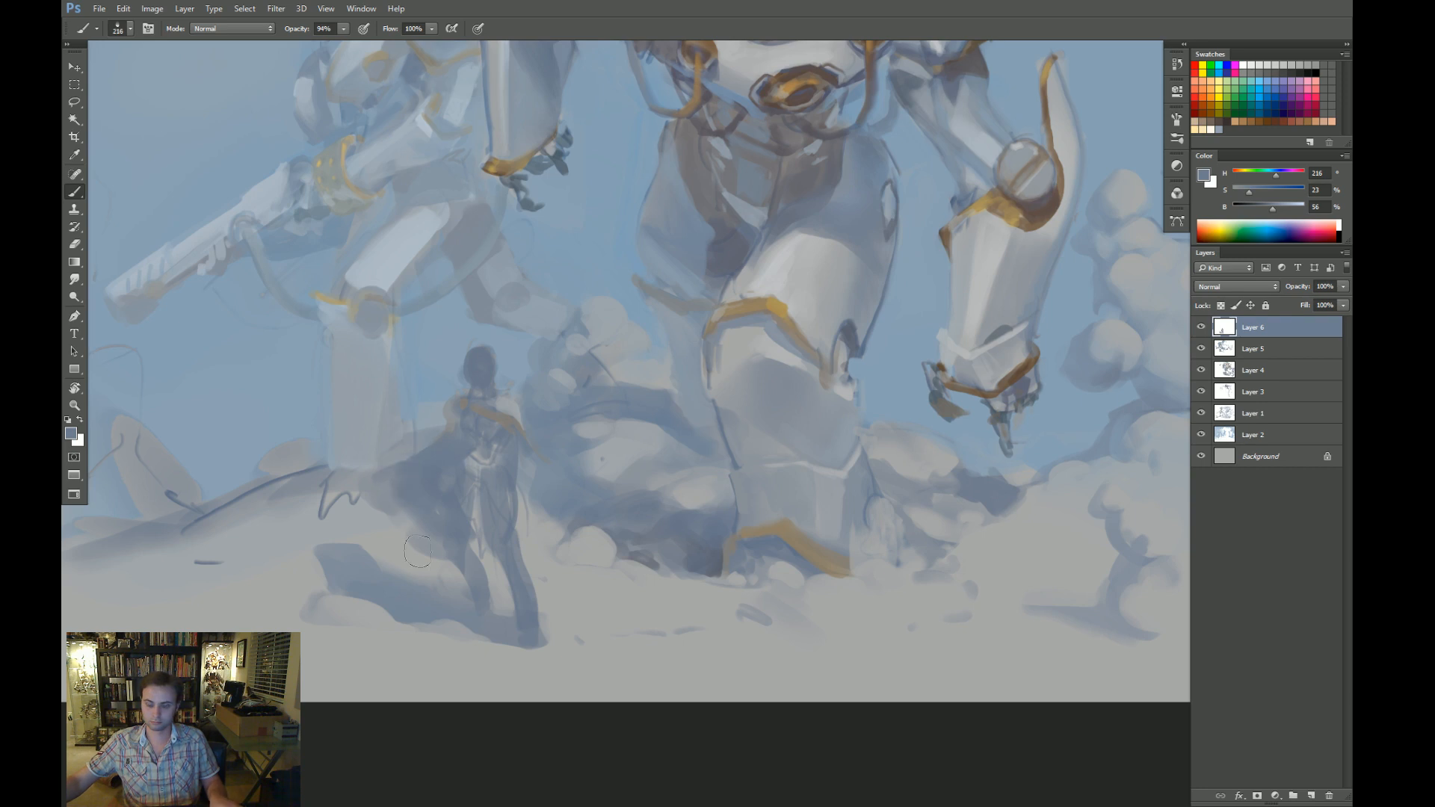
key("r")
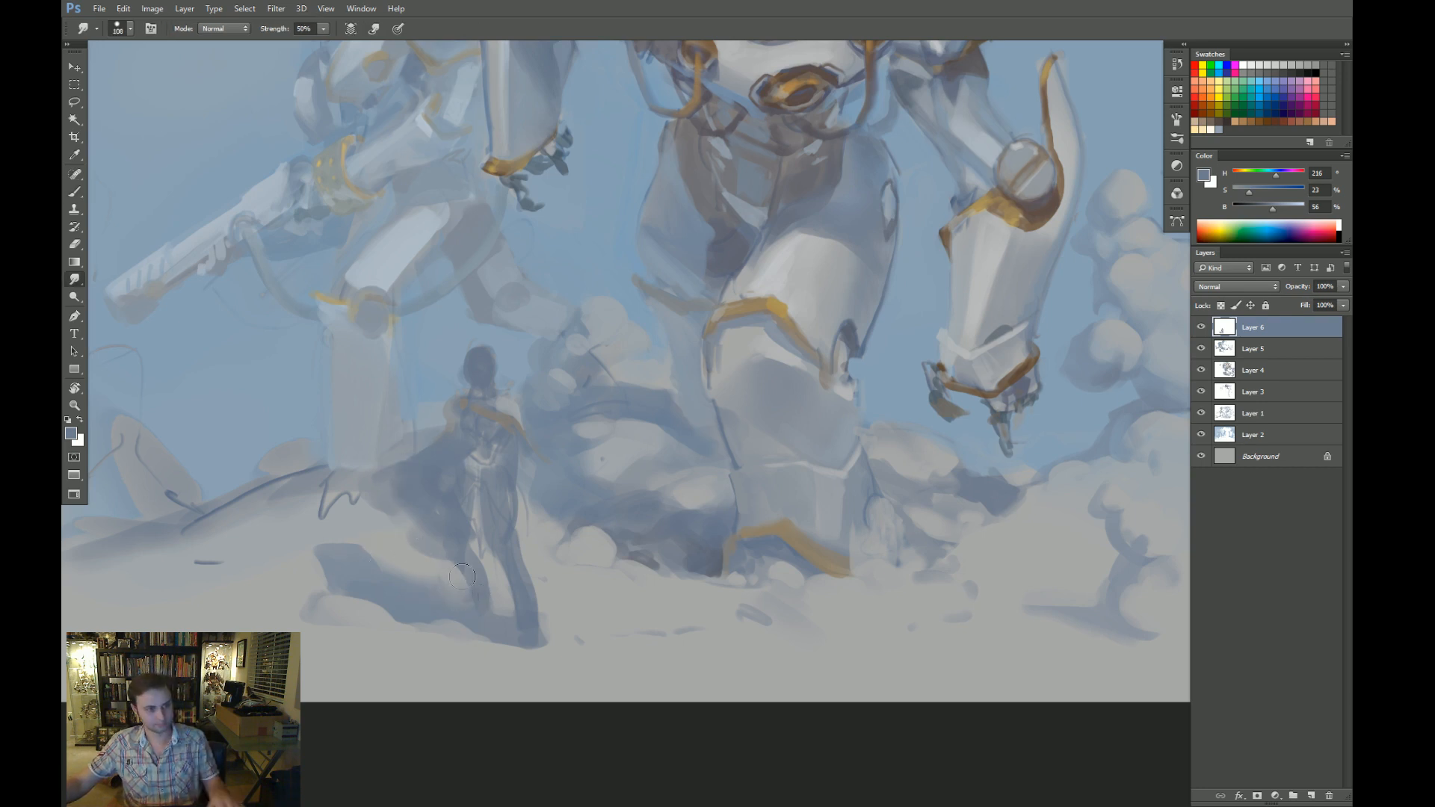
left_click_drag(583, 470, 561, 485)
Add warm brown tones to the figure's waist and face with sampled colors.
key("z")
mouse_move(463, 477)
left_mouse_down()
mouse_move(494, 478)
mouse_move(463, 471)
mouse_move(455, 491)
left_mouse_up()
key("b")
left_click(501, 428, "alt")
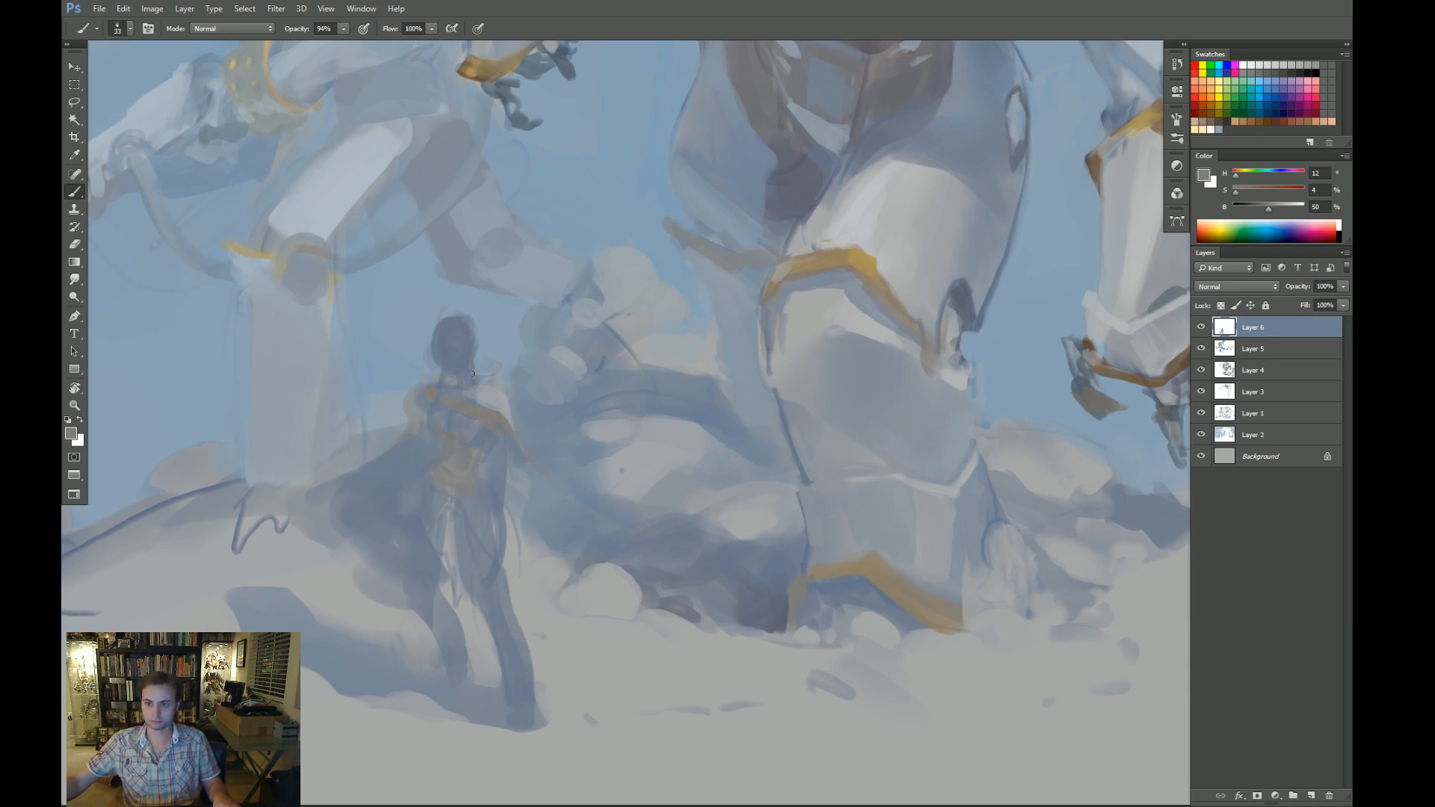
left_click(442, 338, "alt")
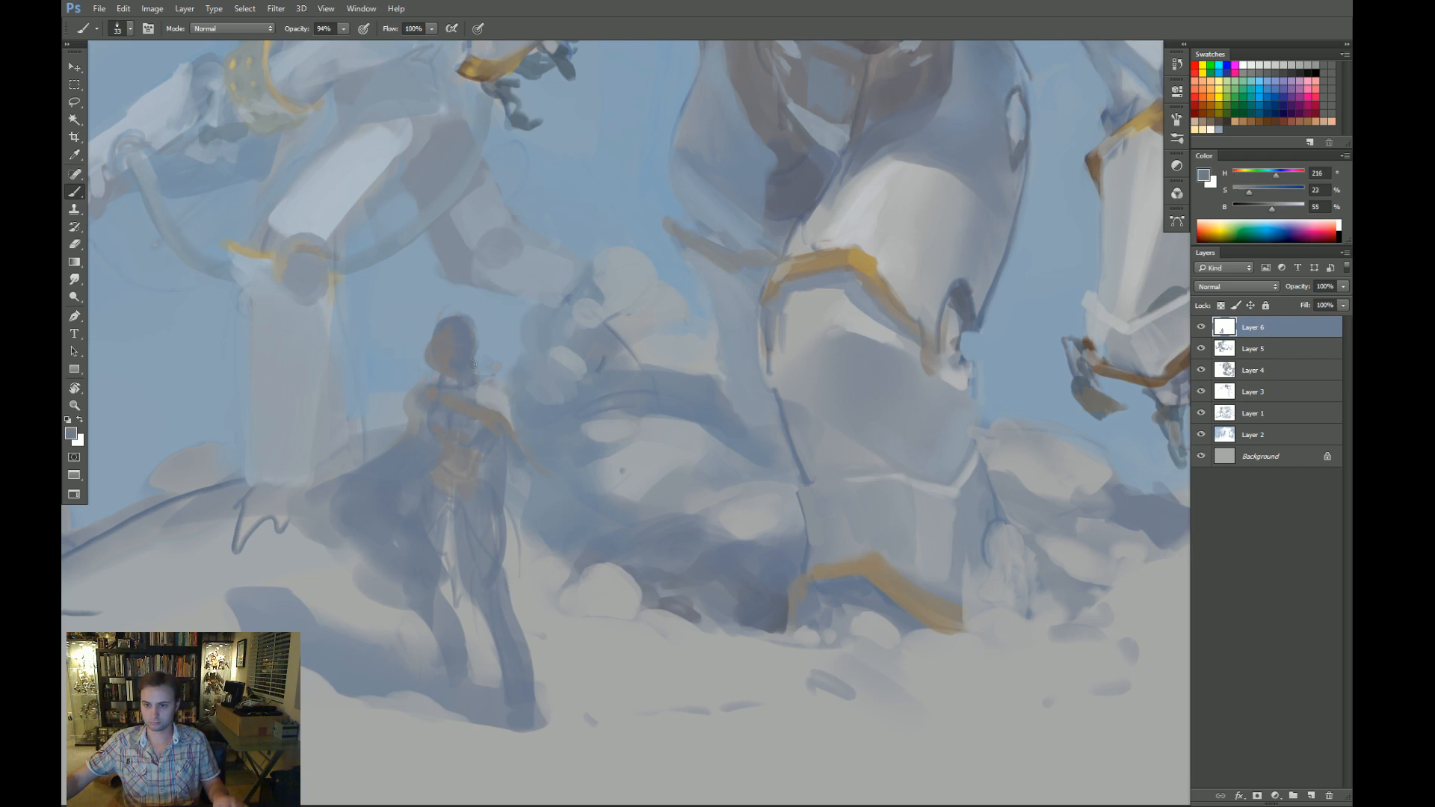
Paint over the figure's outer leg with the light grey of the sand, using a larger brush.
key("z")
left_click(471, 373, "alt")
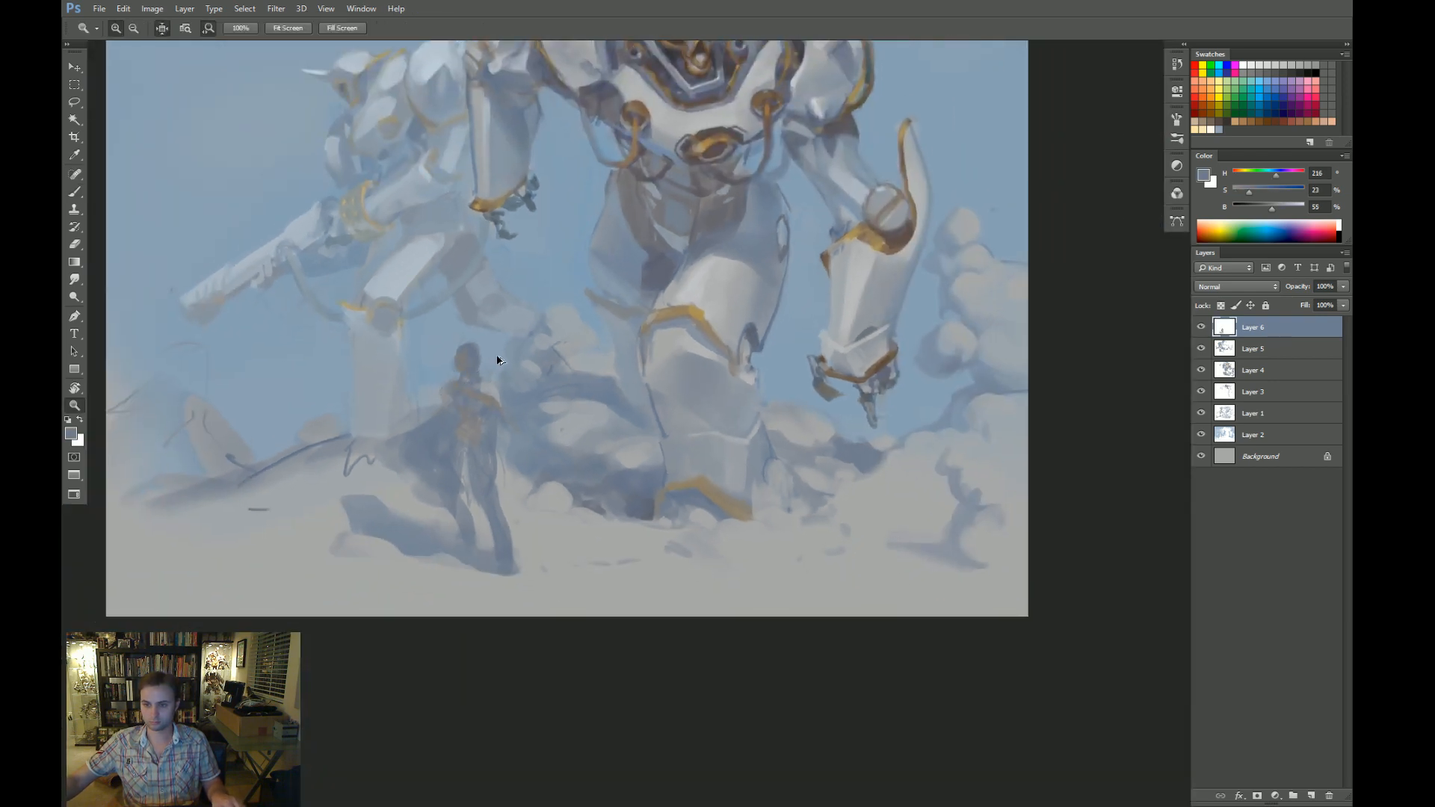
left_click(492, 421)
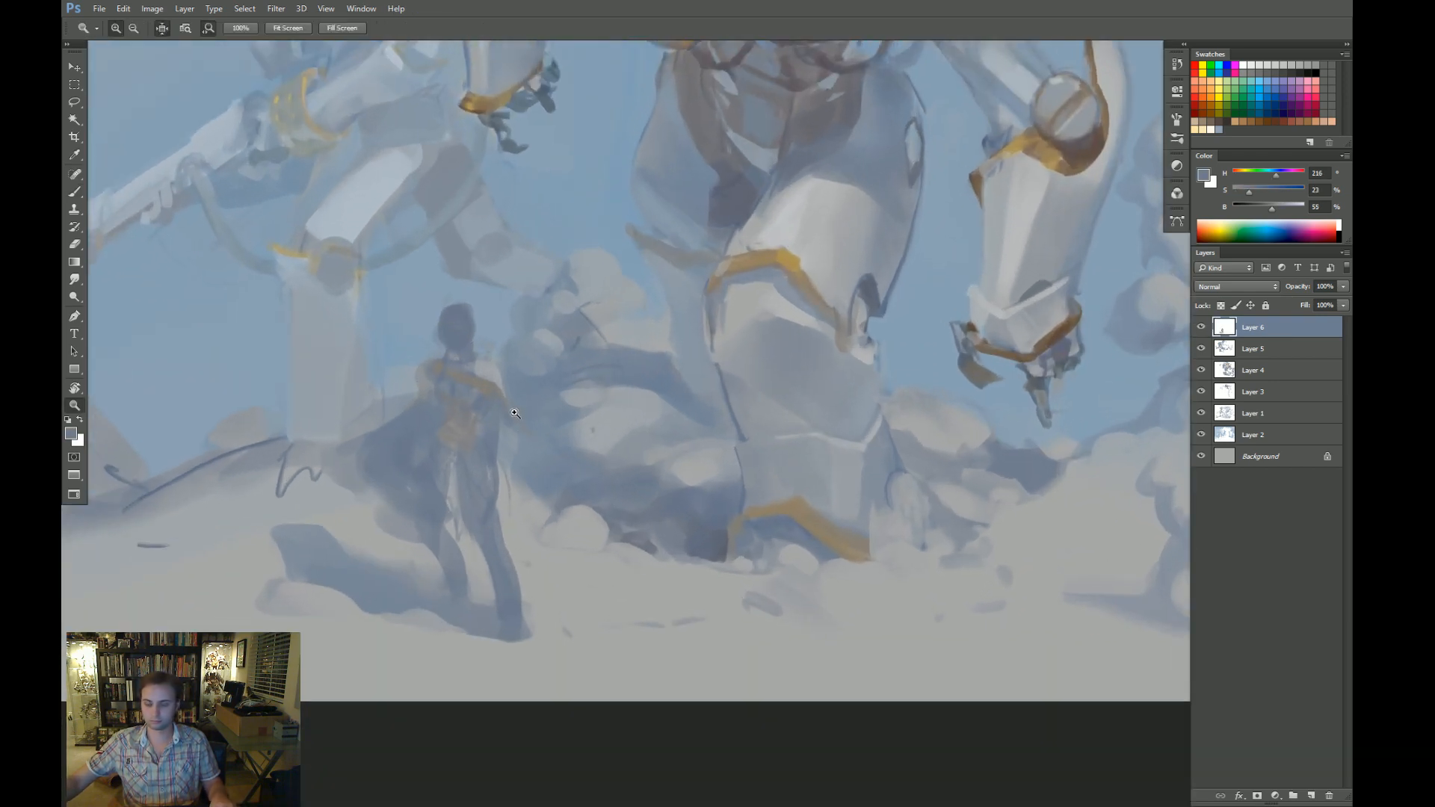
key("b")
key("]")
key("]")
key("]")
key("]")
key("ctrl+alt+z")
key("ctrl+alt+z")
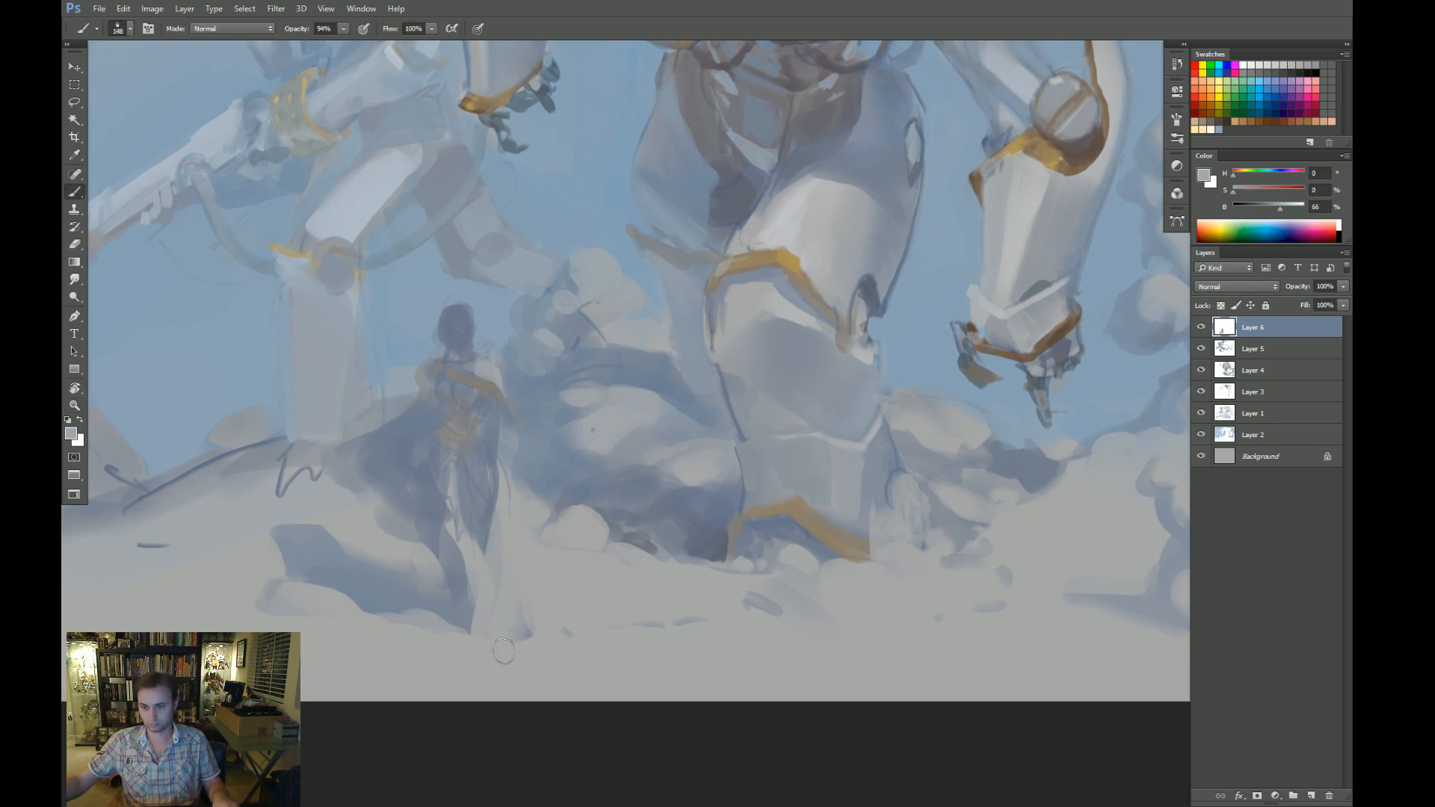
Repaint the figure's leg straight down beneath the hips with a sampled dark blue-grey.
left_click(465, 580, "alt")
left_click_drag(470, 535, 453, 632)
mouse_move(480, 546)
left_mouse_down()
mouse_move(470, 621)
mouse_move(477, 542)
mouse_move(462, 500)
mouse_move(471, 644)
left_mouse_up()
key("ctrl+alt+z")
key("ctrl+alt+z")
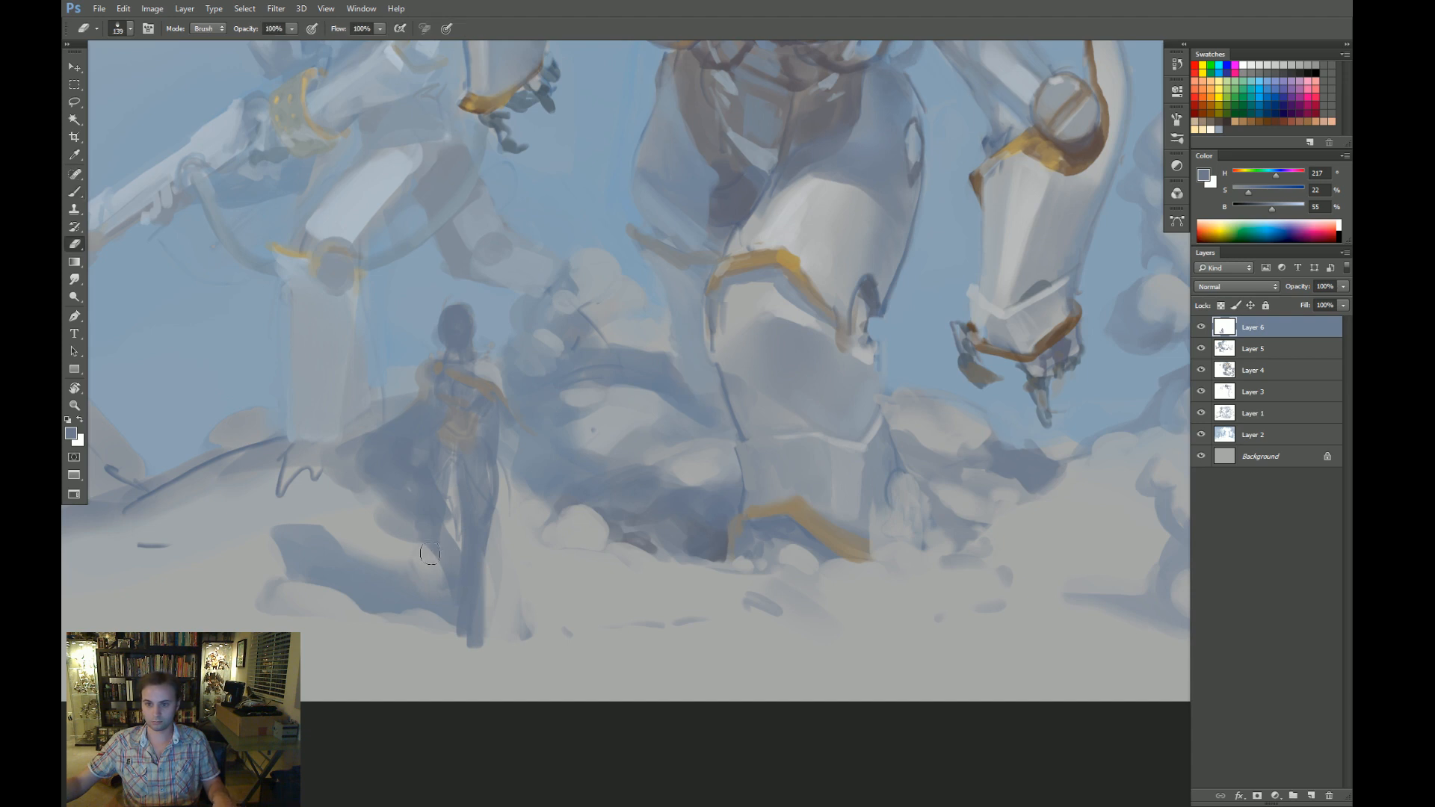
Fill the light gap in the figure's upper leg with dark blue-grey.
left_click_drag(452, 544, 456, 464)
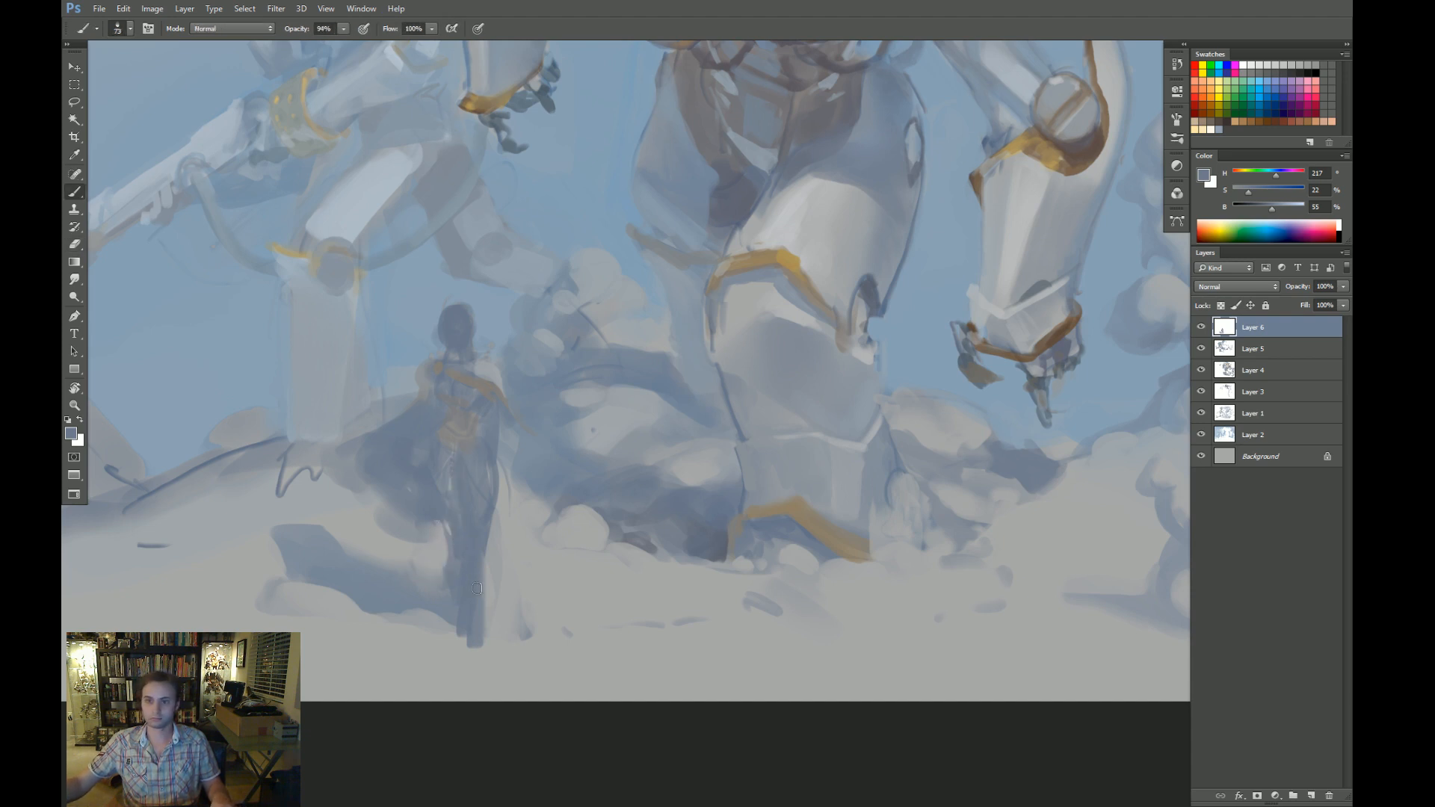
key("e")
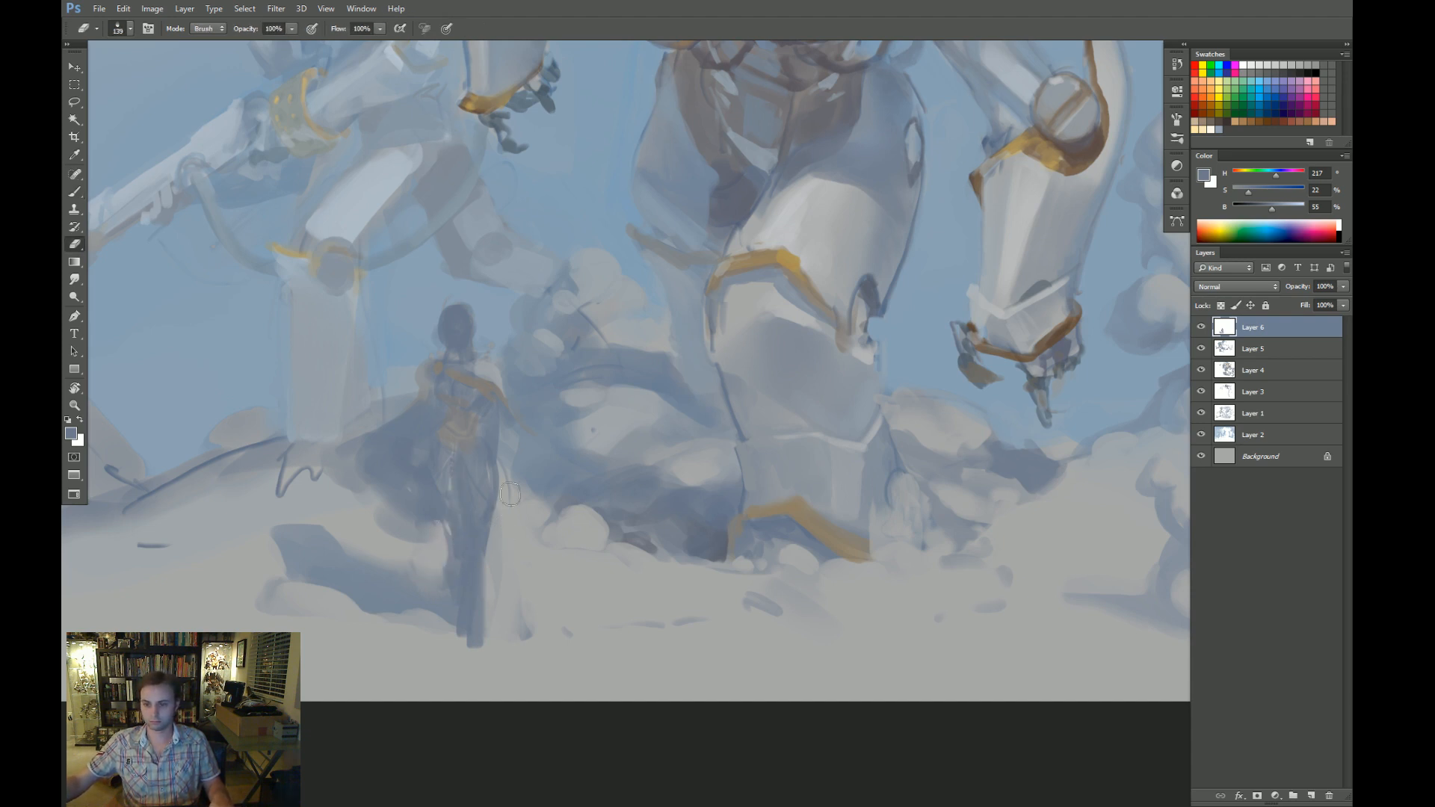
key("z")
left_click_drag(523, 616, 456, 616)
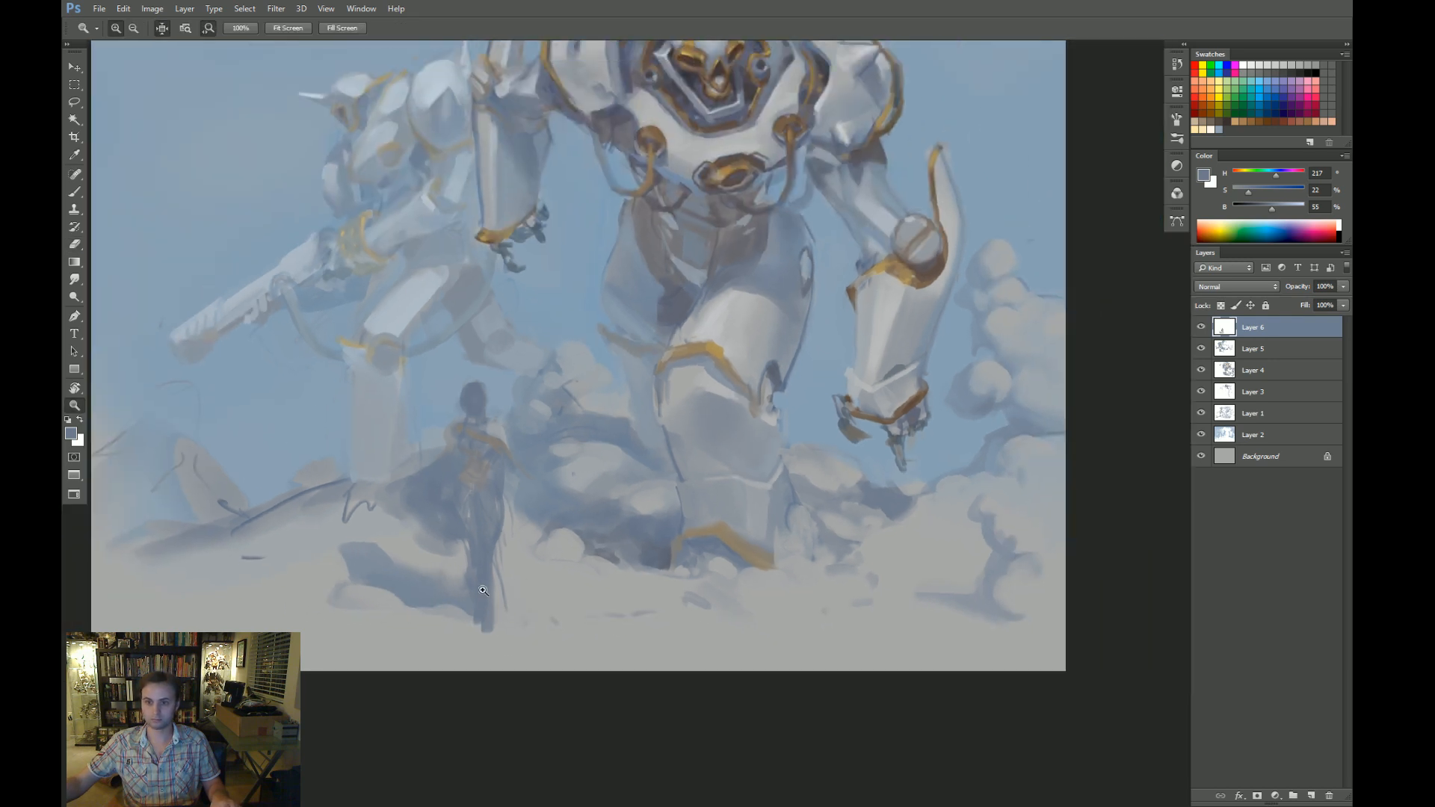
Flip the canvas horizontally, warp the figure layer slightly around the head, and return to the unflipped view.
key("ctrl+shift+h")
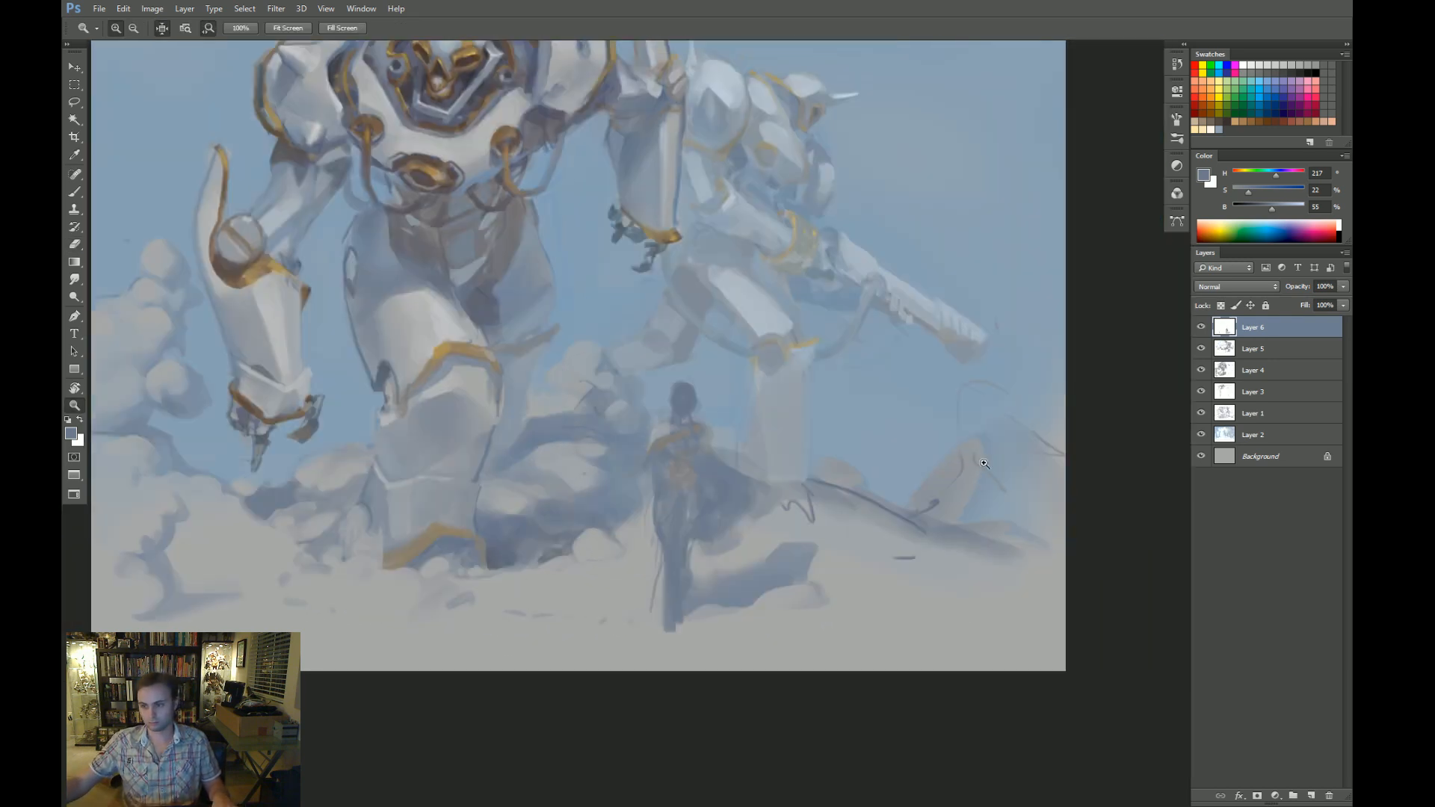
left_click_drag(899, 489, 838, 471)
left_click(656, 445)
key("ctrl+t")
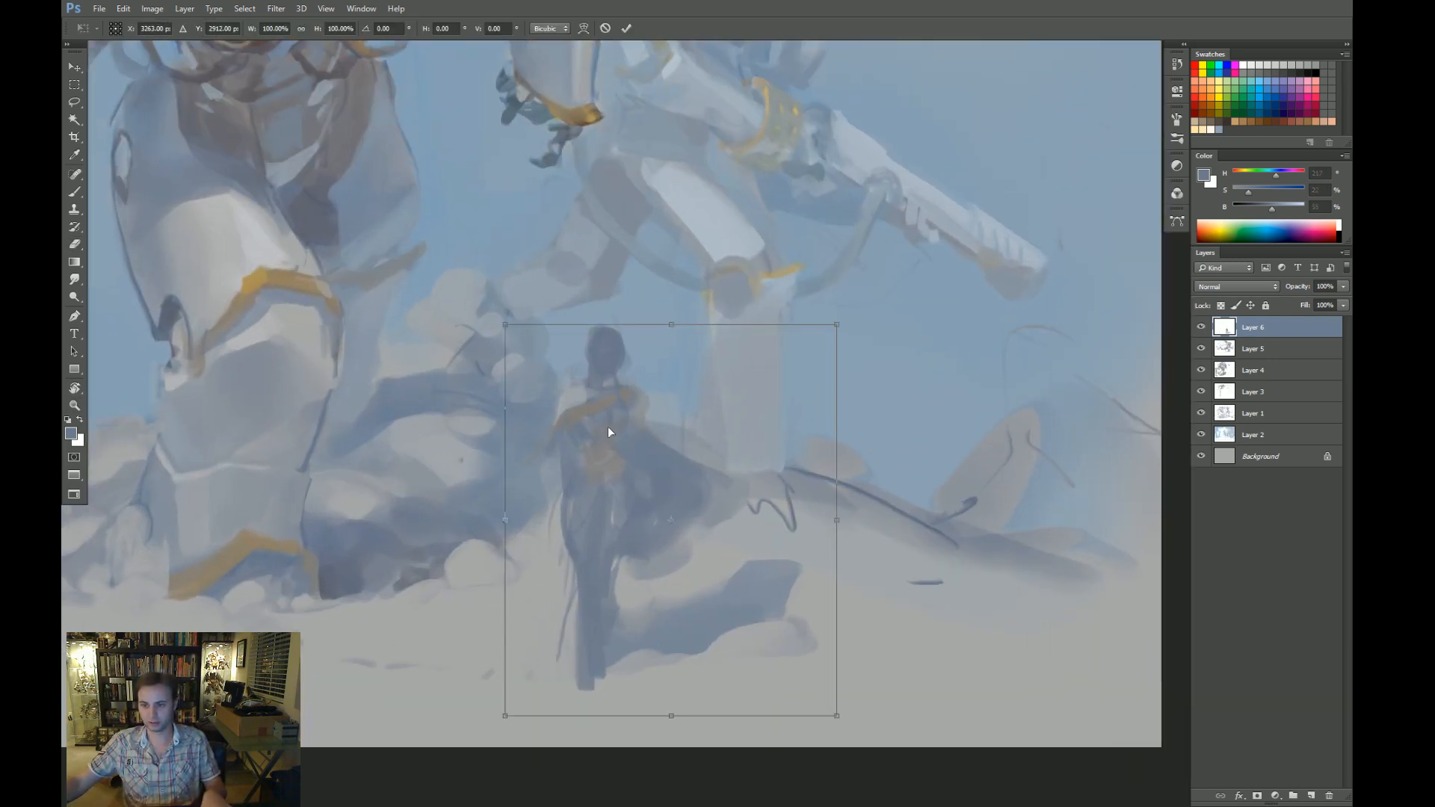
right_click(608, 428)
left_click(670, 531)
left_click_drag(596, 353, 584, 354)
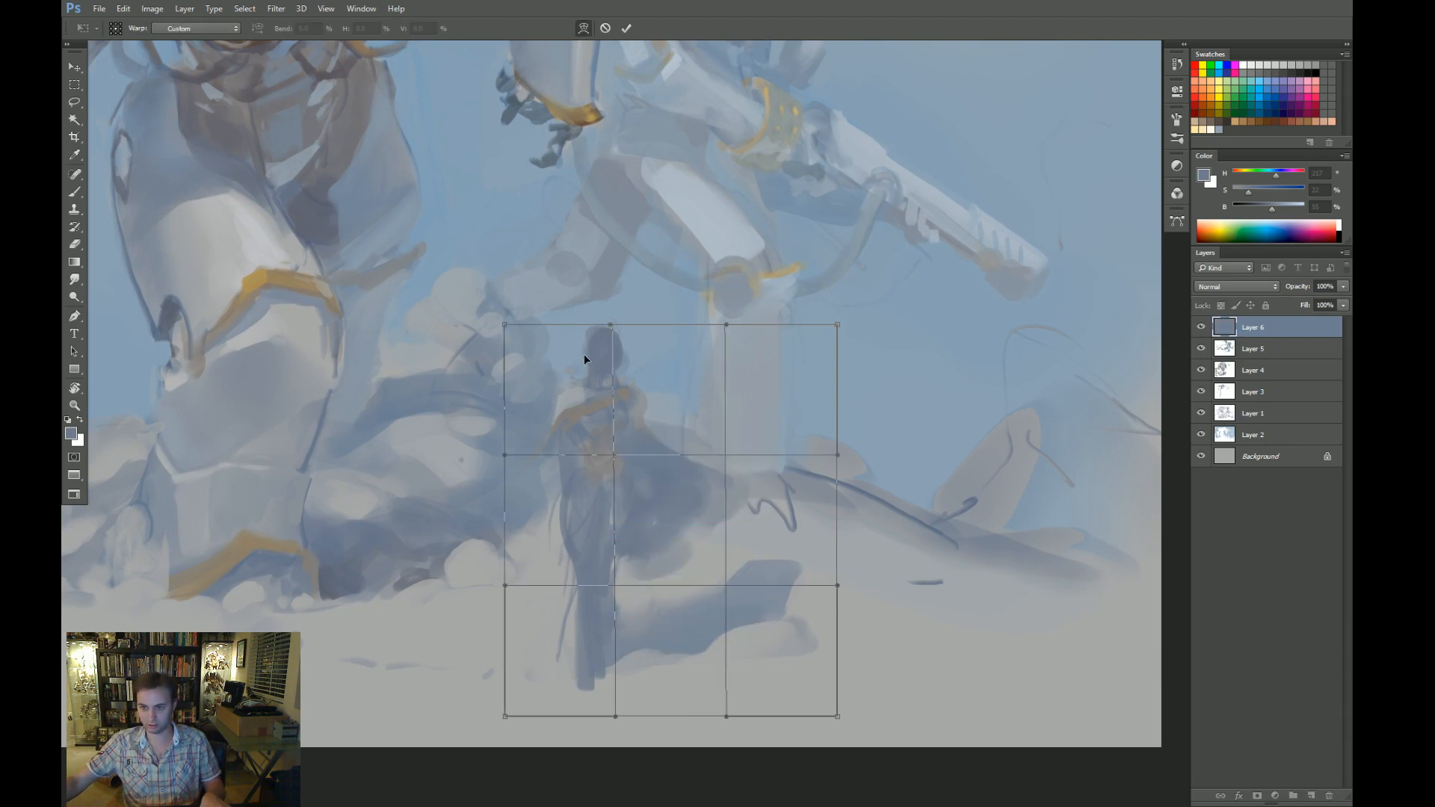
key("Return")
key("ctrl+shift+h")
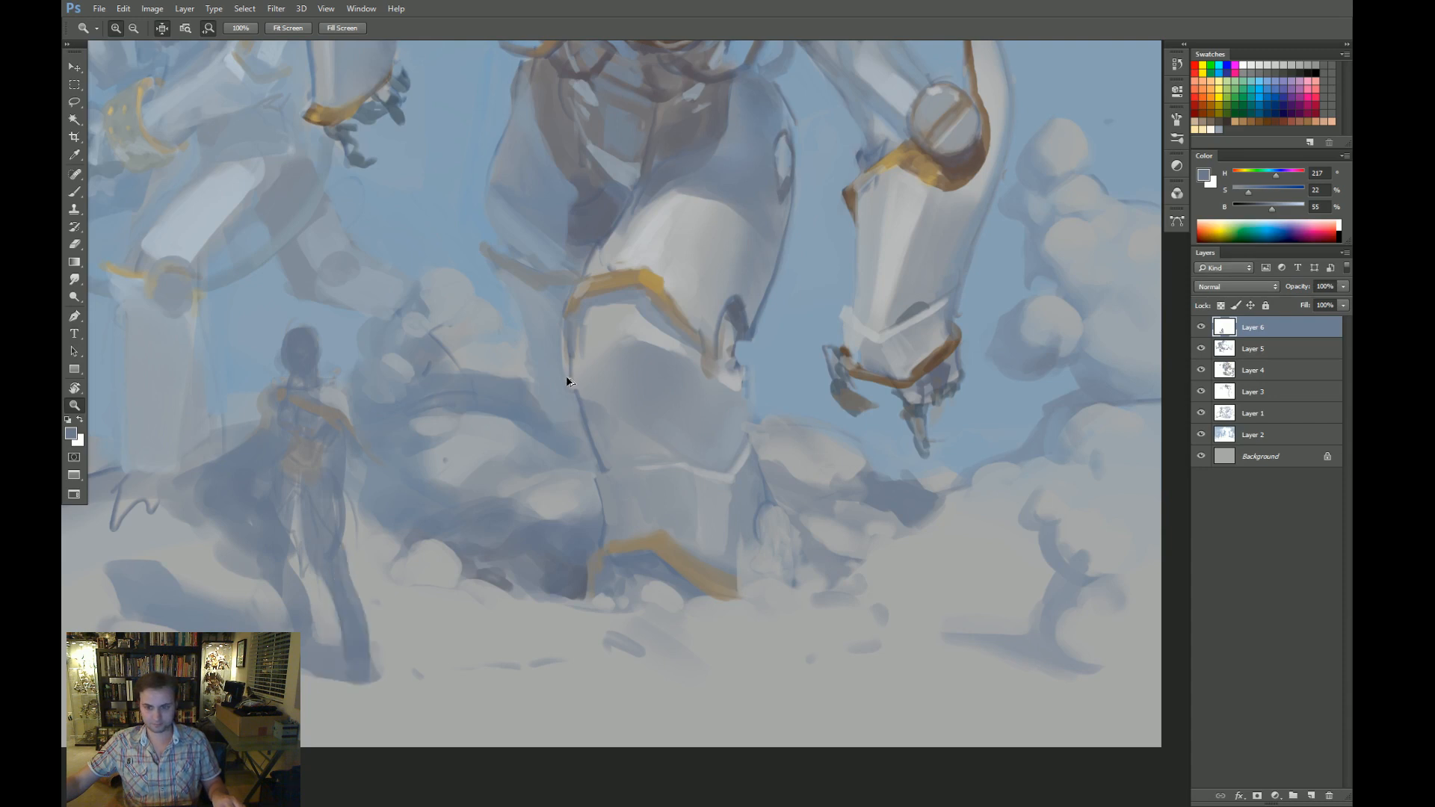
Clean up the sand around the figure's slanted leg with sampled light grey.
mouse_move(319, 553)
left_mouse_down()
mouse_move(427, 555)
mouse_move(408, 621)
mouse_move(426, 638)
left_mouse_up()
key("b")
left_click(420, 599, "alt")
left_click(397, 588, "alt")
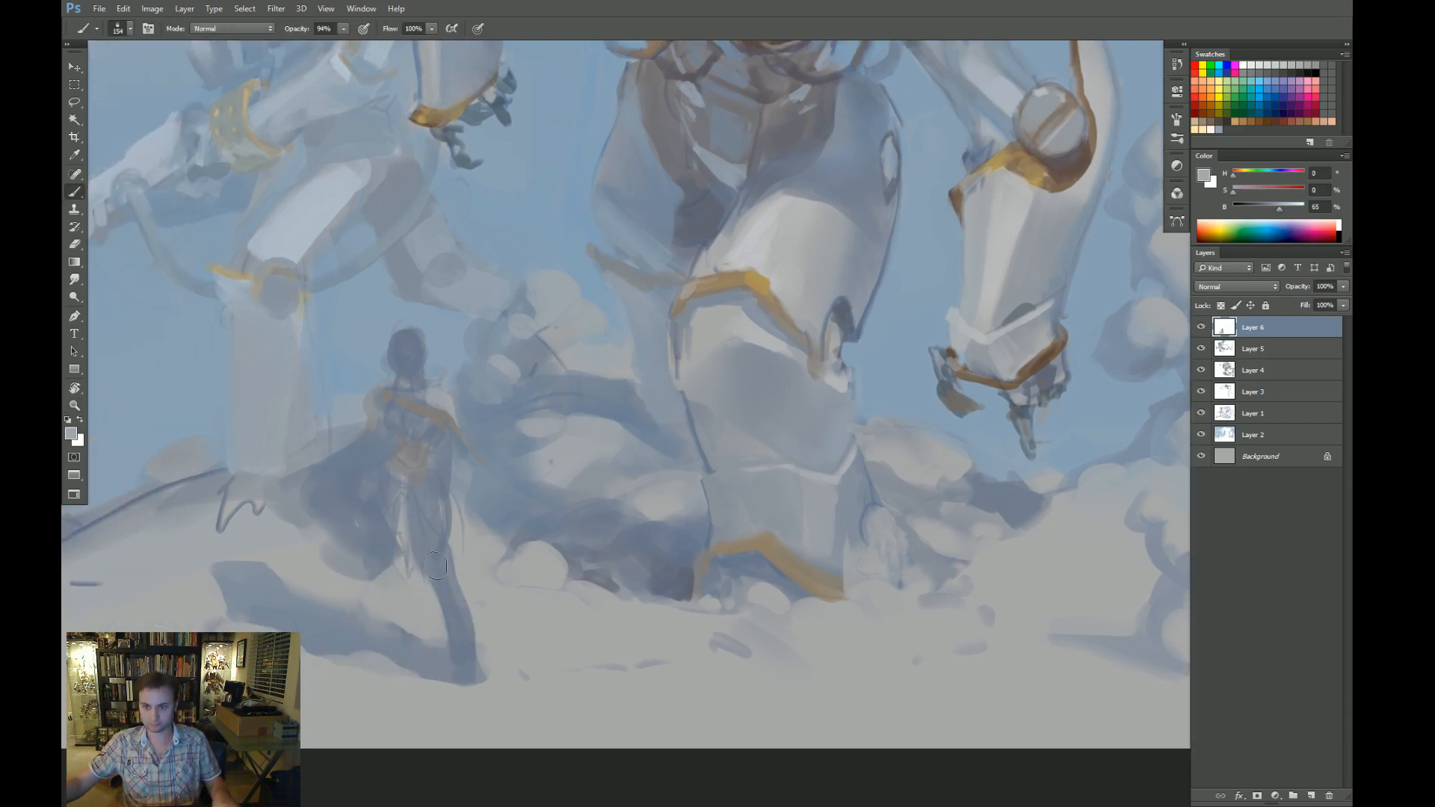
Carve the figure's face profile and neck with sampled sky blue and dark blue-grey, using a smaller brush.
right_click(476, 390, "alt")
left_click(397, 329, "alt")
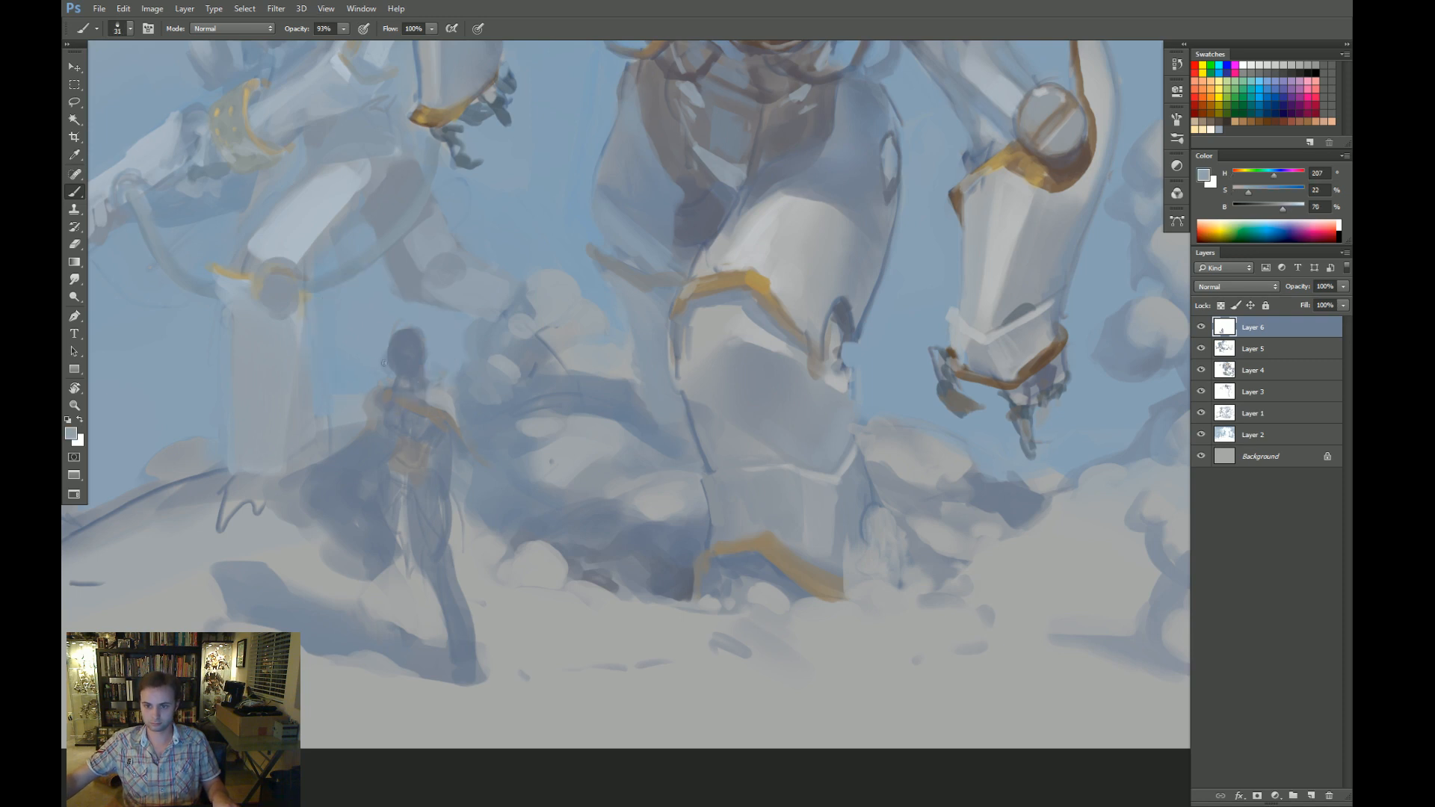
left_click_drag(388, 362, 401, 375)
scroll(398, 384, "up", 3)
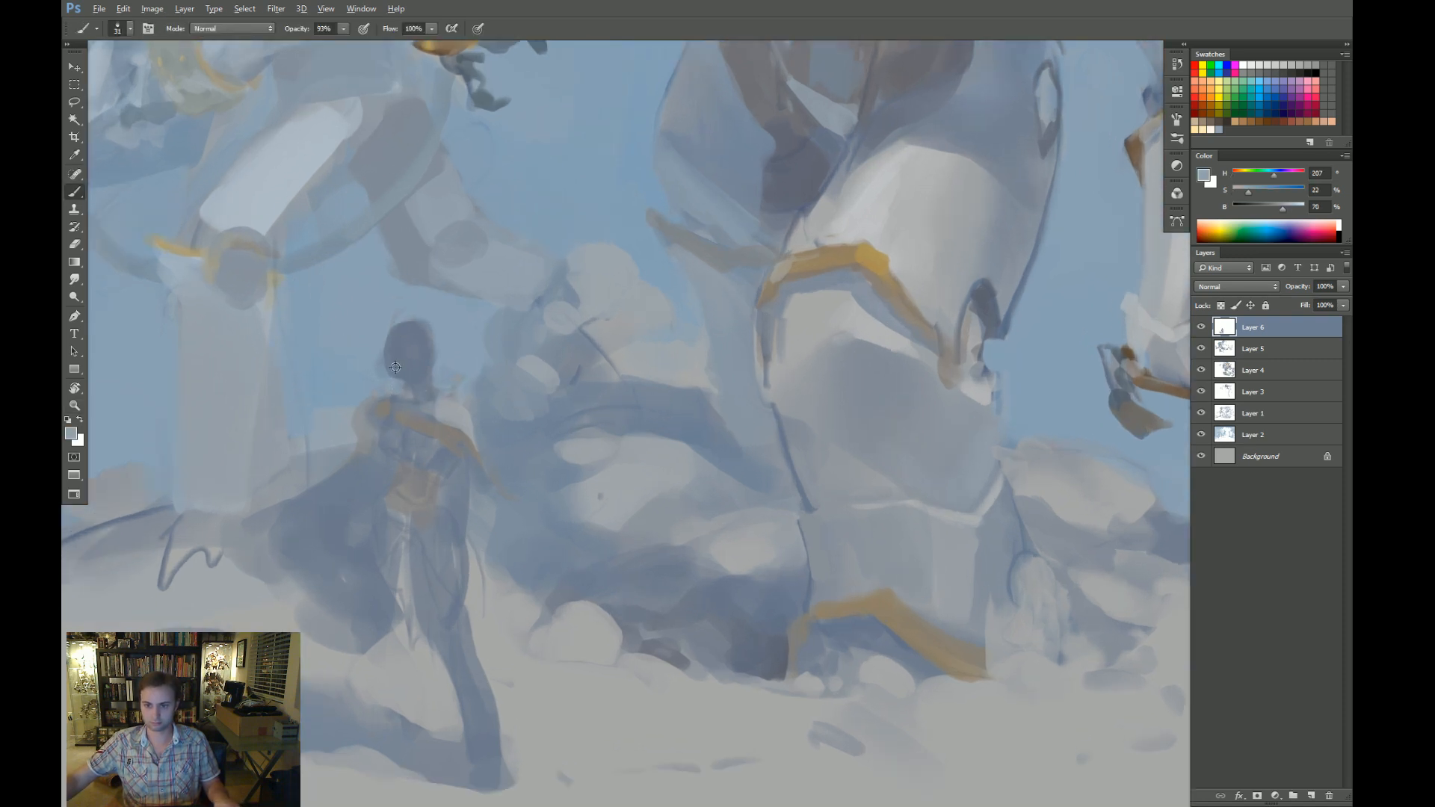
left_click(405, 383, "alt")
left_click(380, 374, "alt")
left_click(396, 368, "alt")
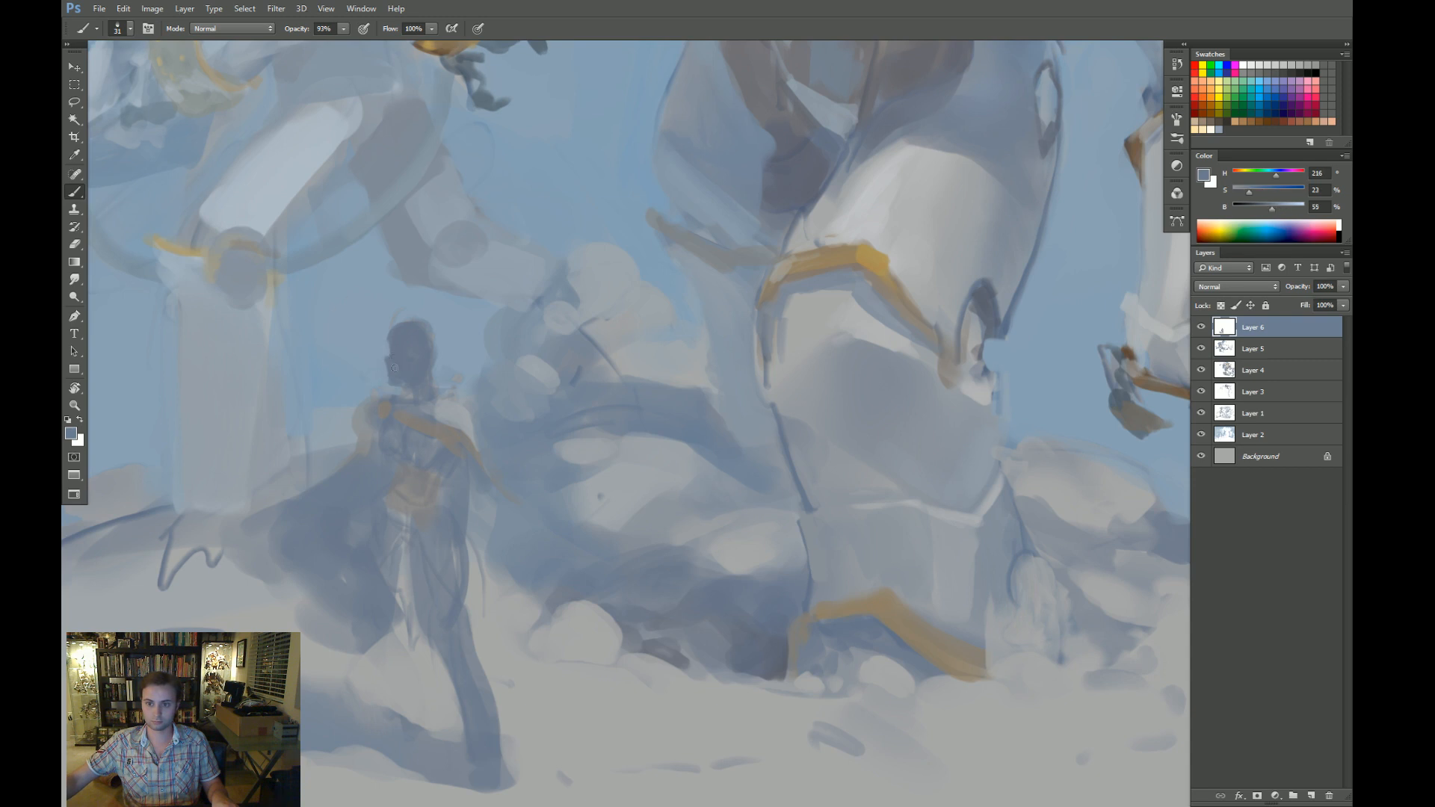
Refine the face edge and paint a golden-brown hood over the figure's head.
left_click(384, 352, "alt")
left_click(393, 347, "alt")
left_click(388, 336, "alt")
left_click_drag(389, 343, 402, 324)
left_click(404, 348, "alt")
left_click(409, 350, "alt")
left_click_drag(441, 331, 435, 379)
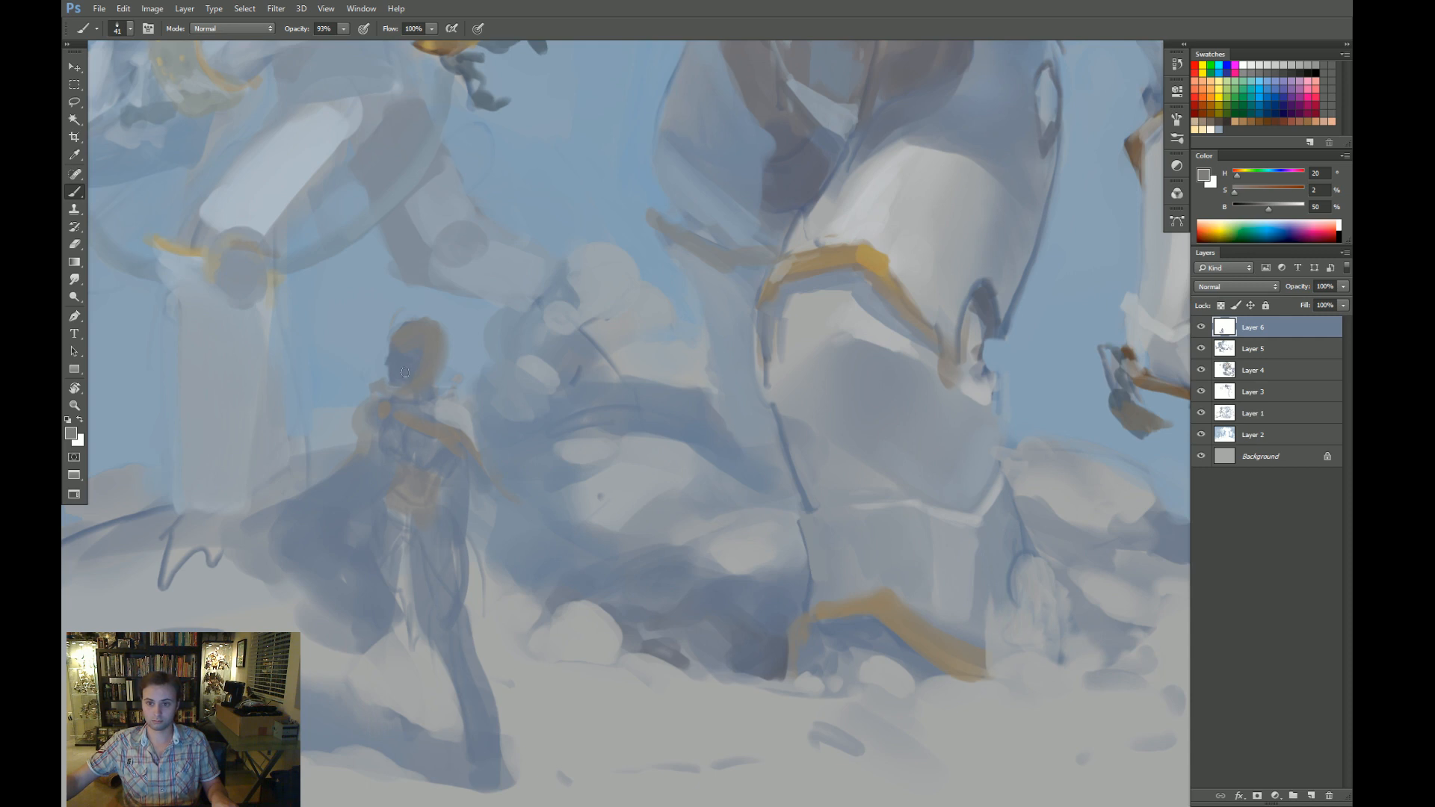
Sharpen the hood's outline and front point with sampled face and sky colors, and touch up the gold collar.
left_click(408, 356, "alt")
left_click(406, 346, "alt")
left_click(388, 337, "alt")
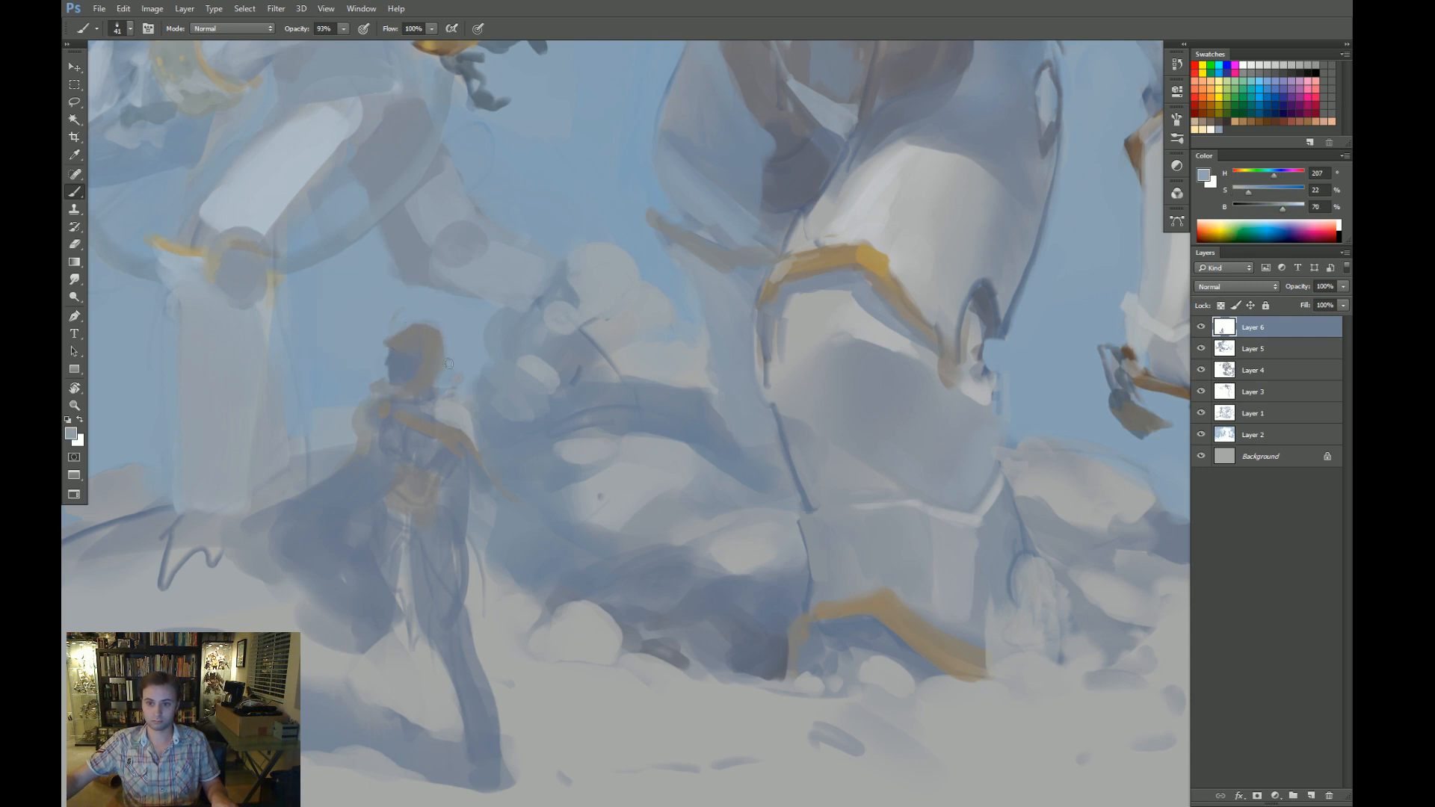
mouse_move(517, 420)
left_mouse_down()
mouse_move(548, 407)
mouse_move(509, 406)
left_mouse_up()
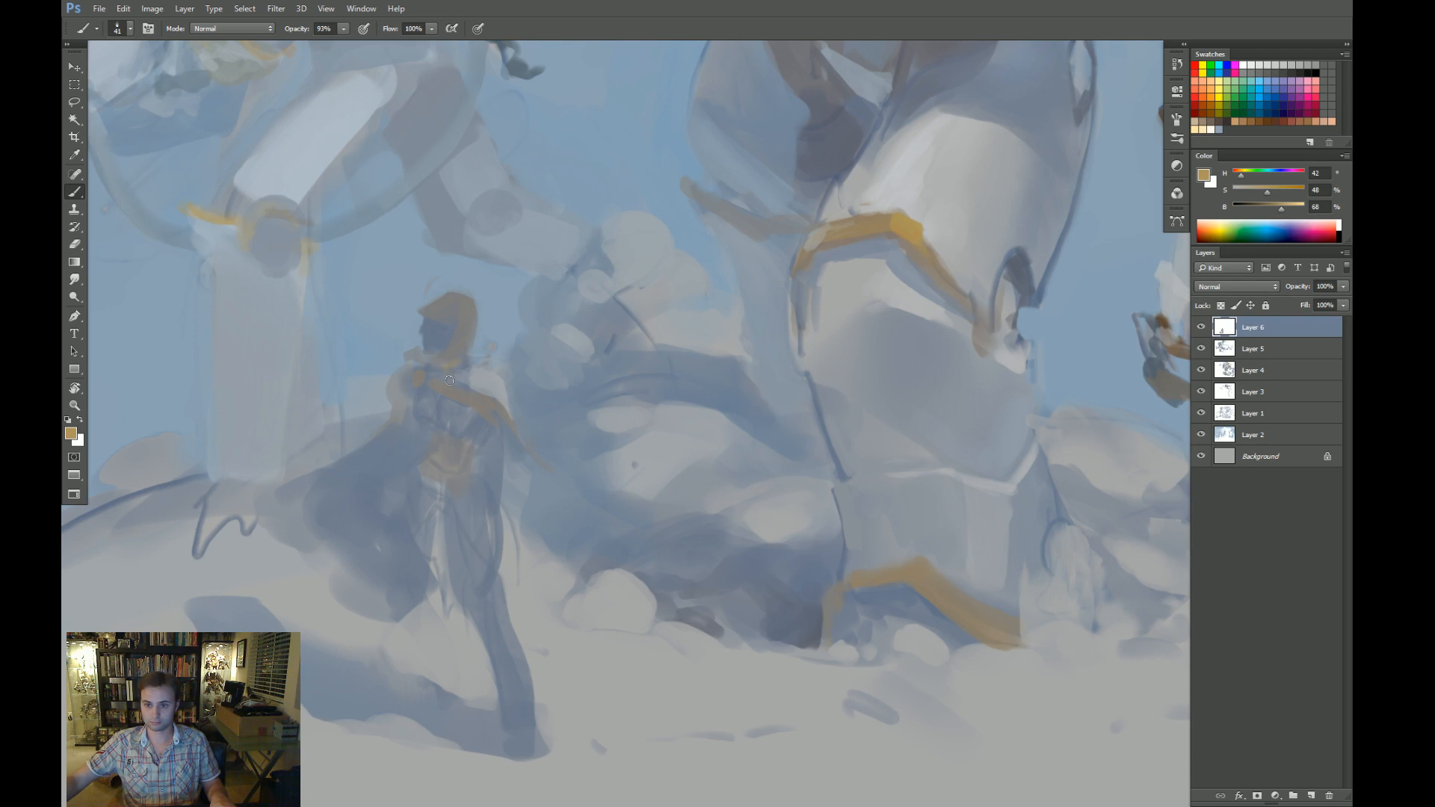
key("alt")
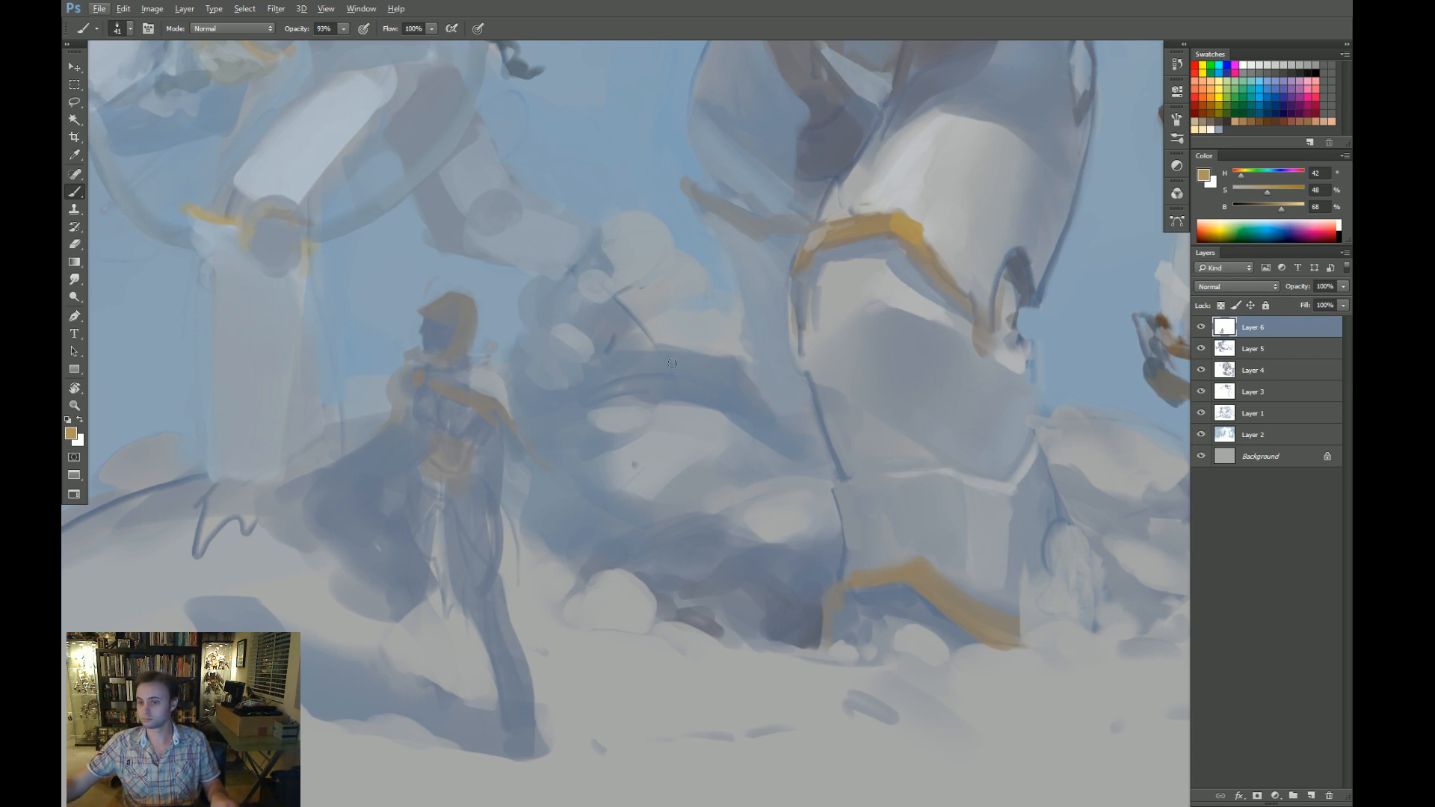
Paint the figure's lowered arm in dark blue-grey below the gold strap, and undo the last forearm stroke.
left_click(557, 698, "alt")
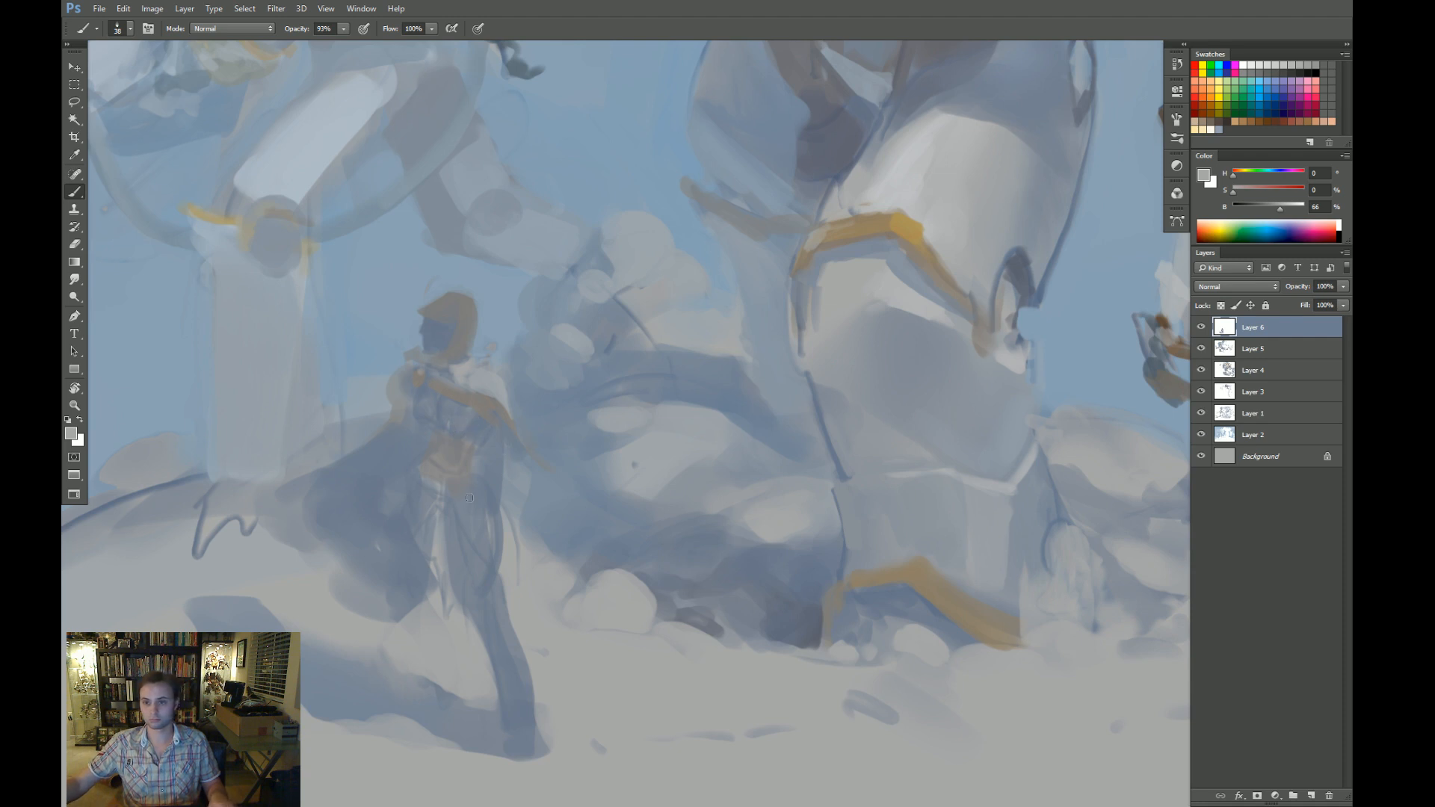
left_click(477, 423, "alt")
left_click(474, 410, "alt")
mouse_move(474, 411)
left_mouse_down()
mouse_move(514, 475)
mouse_move(507, 443)
mouse_move(505, 464)
mouse_move(495, 448)
mouse_move(519, 499)
mouse_move(518, 470)
mouse_move(508, 549)
left_mouse_up()
key("z")
left_click(538, 507)
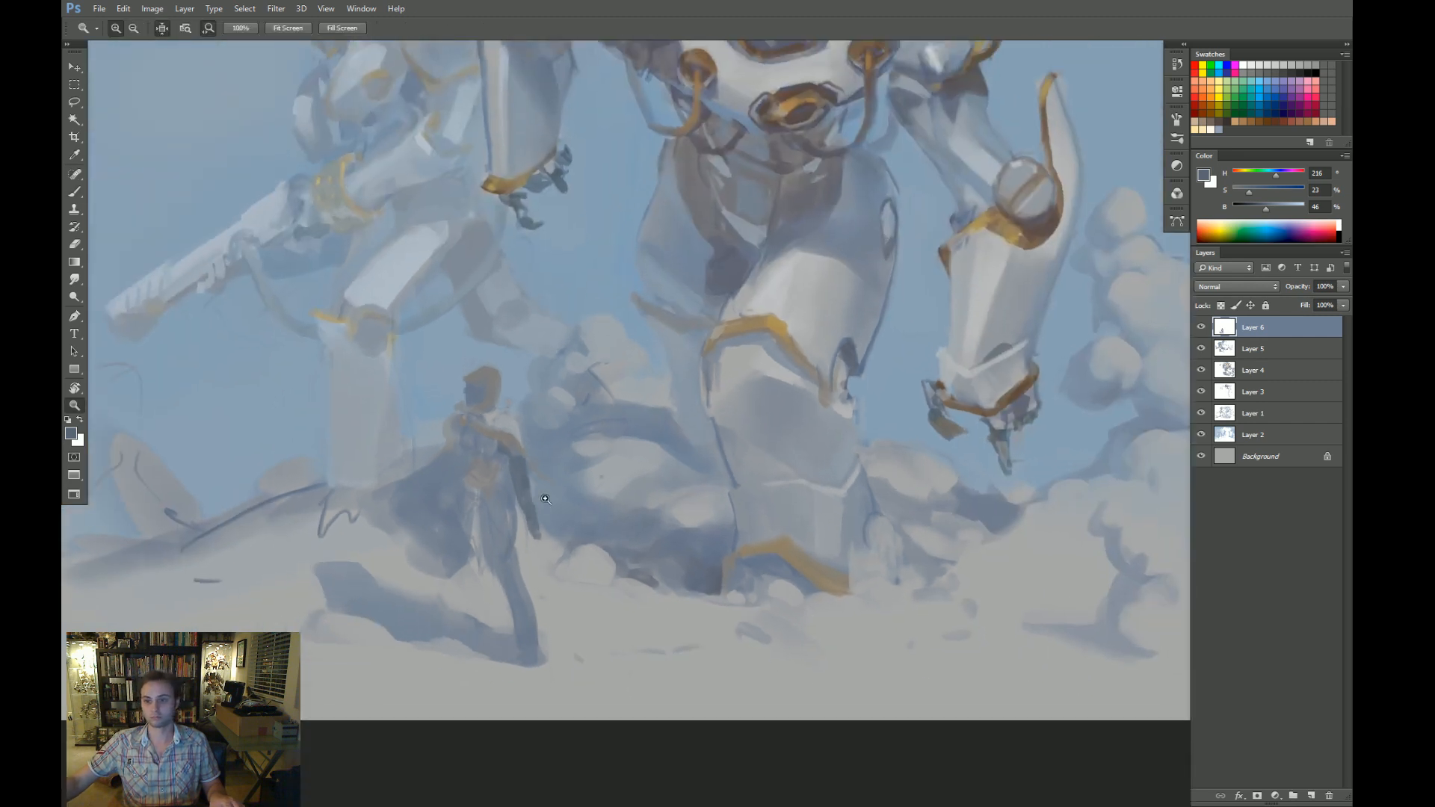
key("ctrl+z")
Redraw the figure's lowered forearm and hand as a thinner shape and trim its outer edge.
key("b")
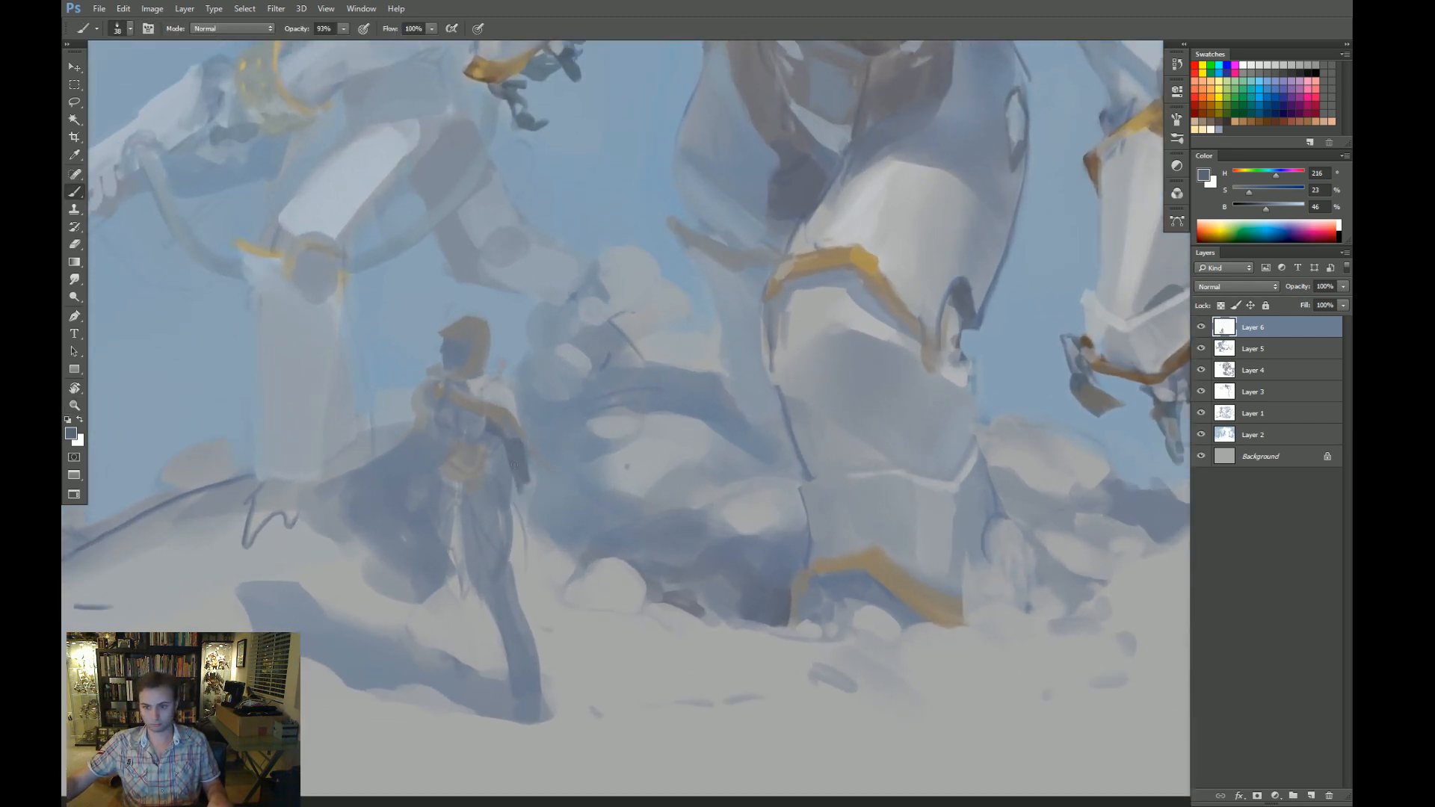
left_click_drag(518, 482, 542, 539)
key("e")
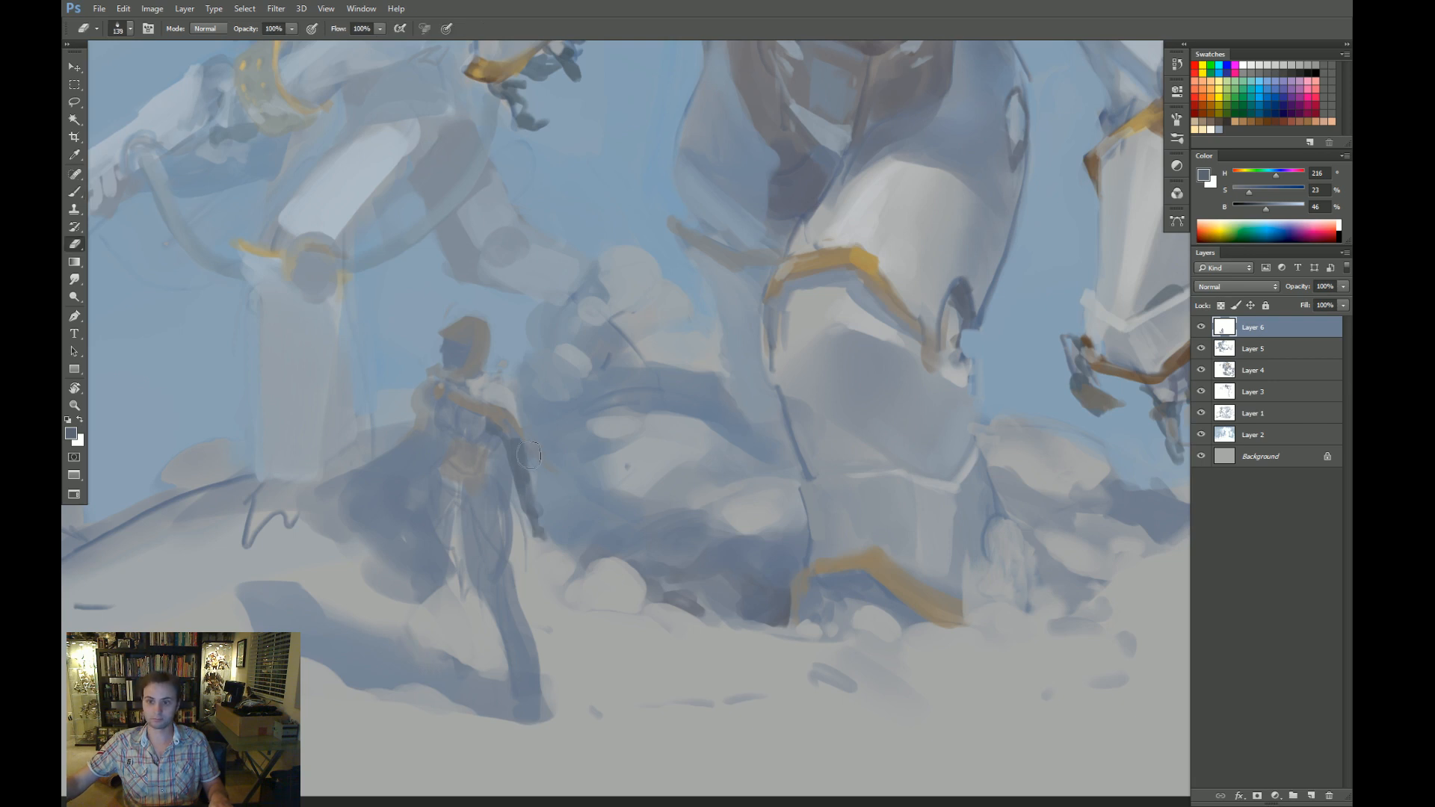
key("b")
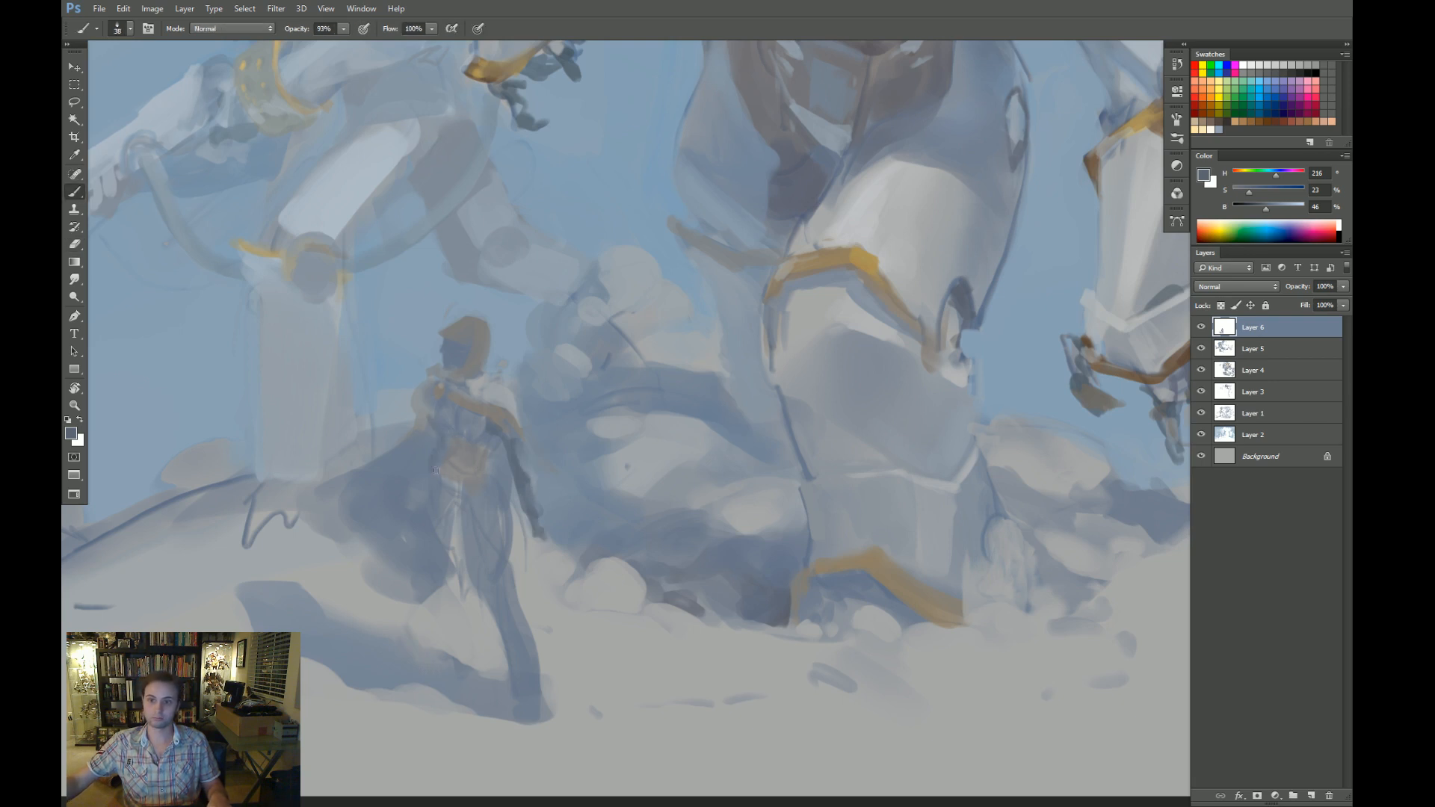
Add a small raised forearm on the figure's other side and block in a second leg straight down.
mouse_move(407, 447)
left_mouse_down()
mouse_move(418, 423)
mouse_move(421, 449)
mouse_move(386, 394)
mouse_move(412, 437)
left_mouse_up()
right_click(424, 490, "alt")
left_click_drag(441, 484, 473, 672)
left_click(436, 530, "alt")
Erase part of the slanted leg and strengthen the straight leg down to the ground in blue-grey.
key("e")
mouse_move(508, 569)
left_mouse_down()
mouse_move(516, 683)
mouse_move(500, 544)
mouse_move(467, 644)
left_mouse_up()
key("b")
left_click_drag(472, 554, 462, 684)
left_click_drag(457, 625, 458, 686)
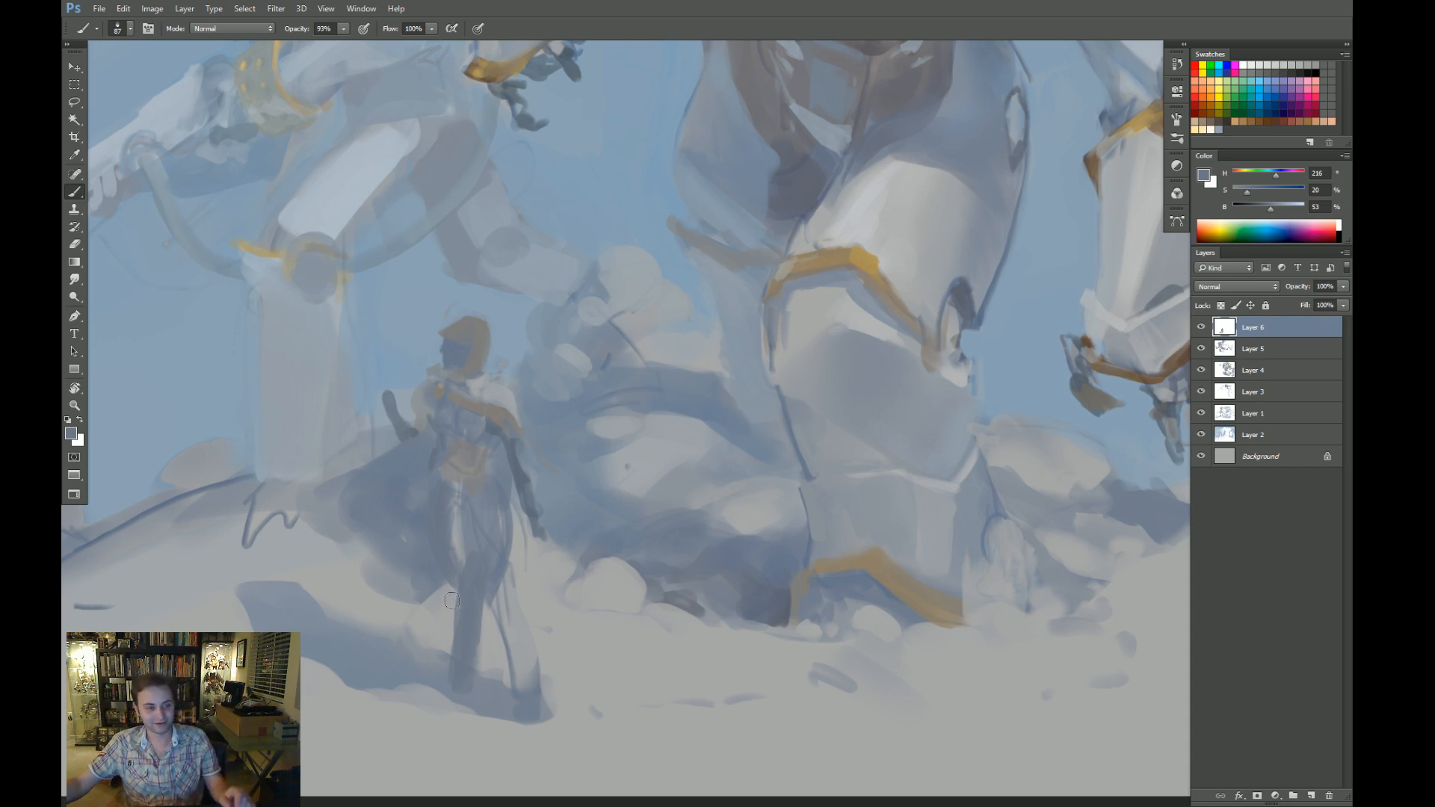
Darken the figure's side and upper arm beneath the gold strap with sampled blue-grey and a smaller brush.
mouse_move(660, 458)
left_mouse_down()
mouse_move(694, 469)
mouse_move(624, 455)
left_mouse_up()
left_click(505, 418, "alt")
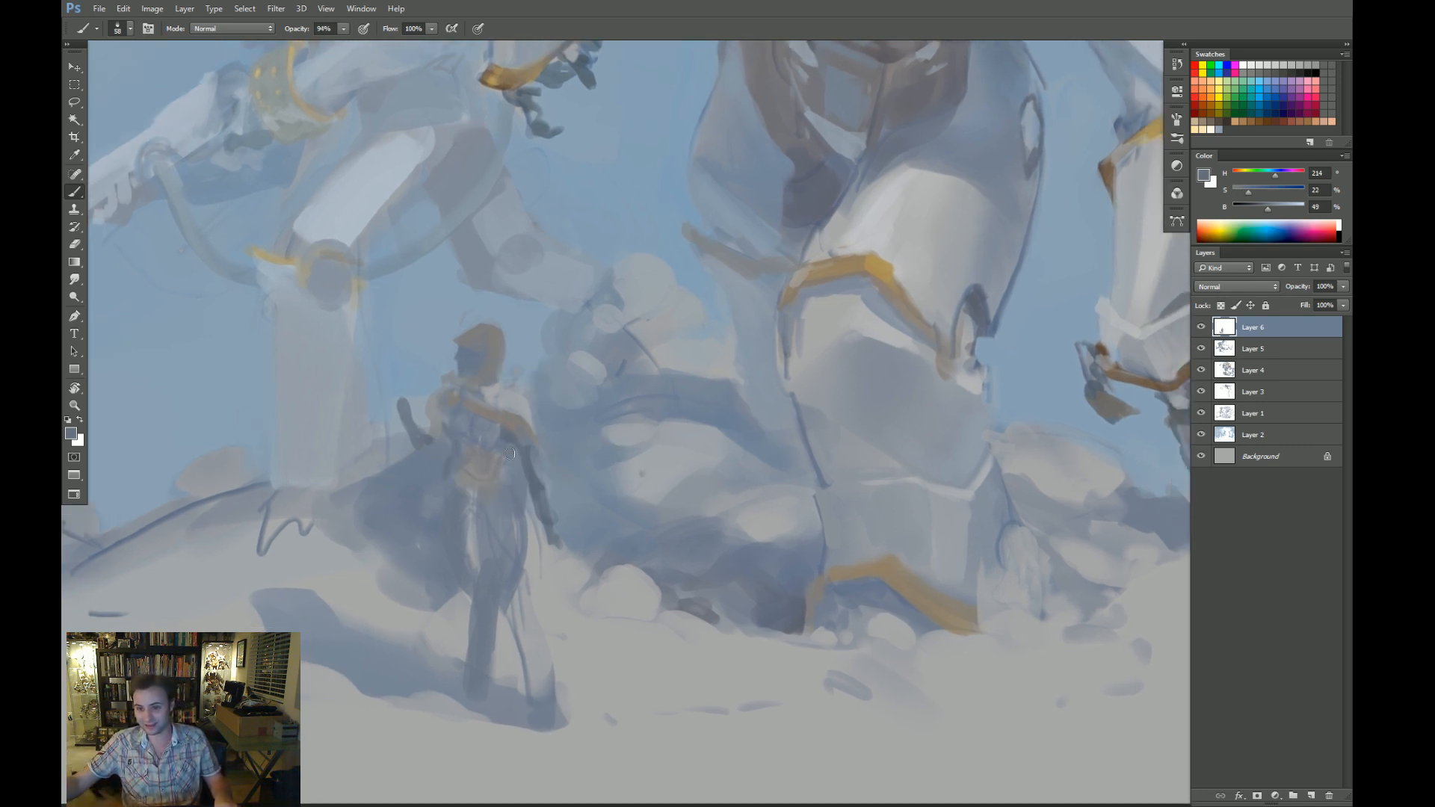
key("bracketleft")
key("bracketleft")
key("bracketleft")
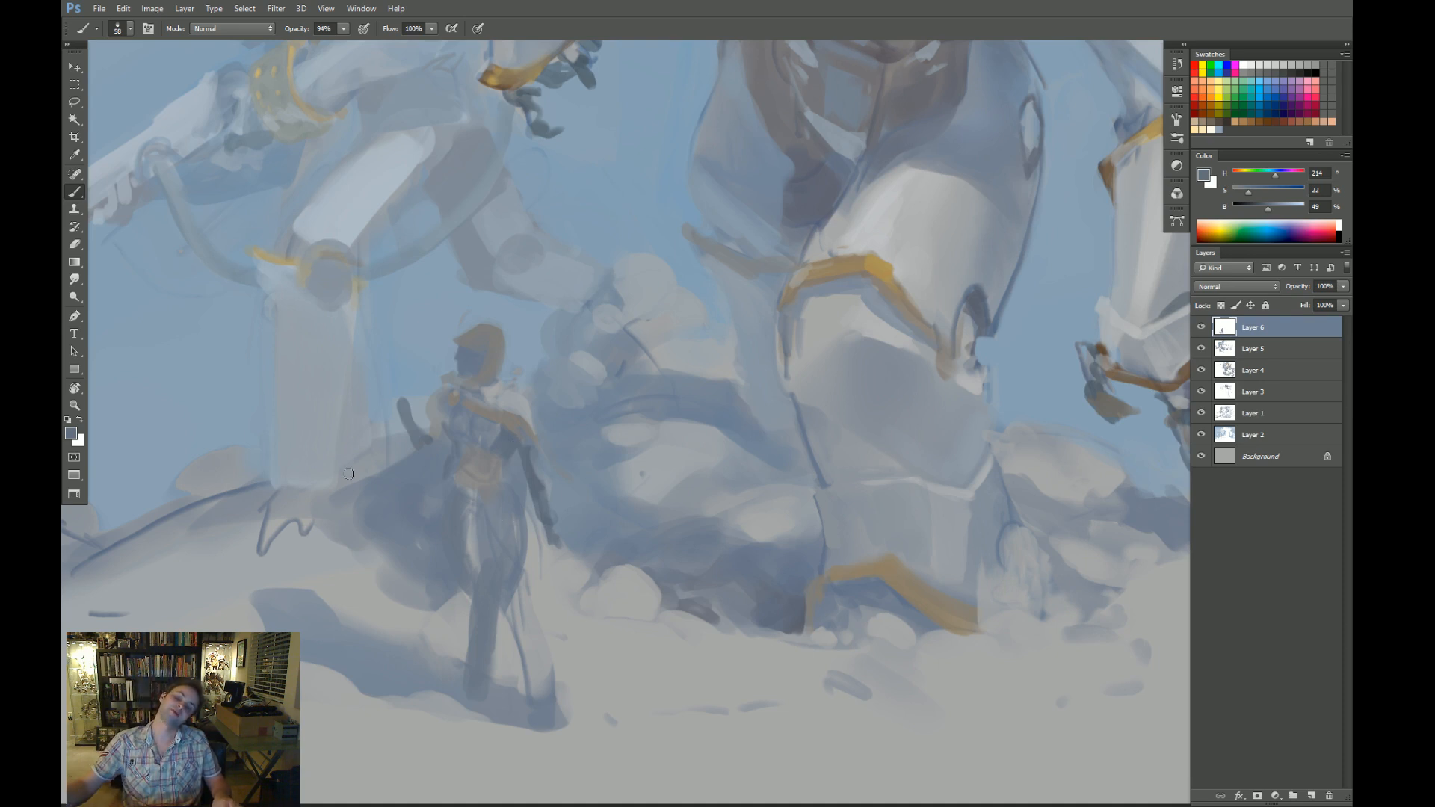
Flip the canvas horizontally and paint over the figure's slanted leg with the light grey of the sand.
key("z")
left_click(554, 444, "alt")
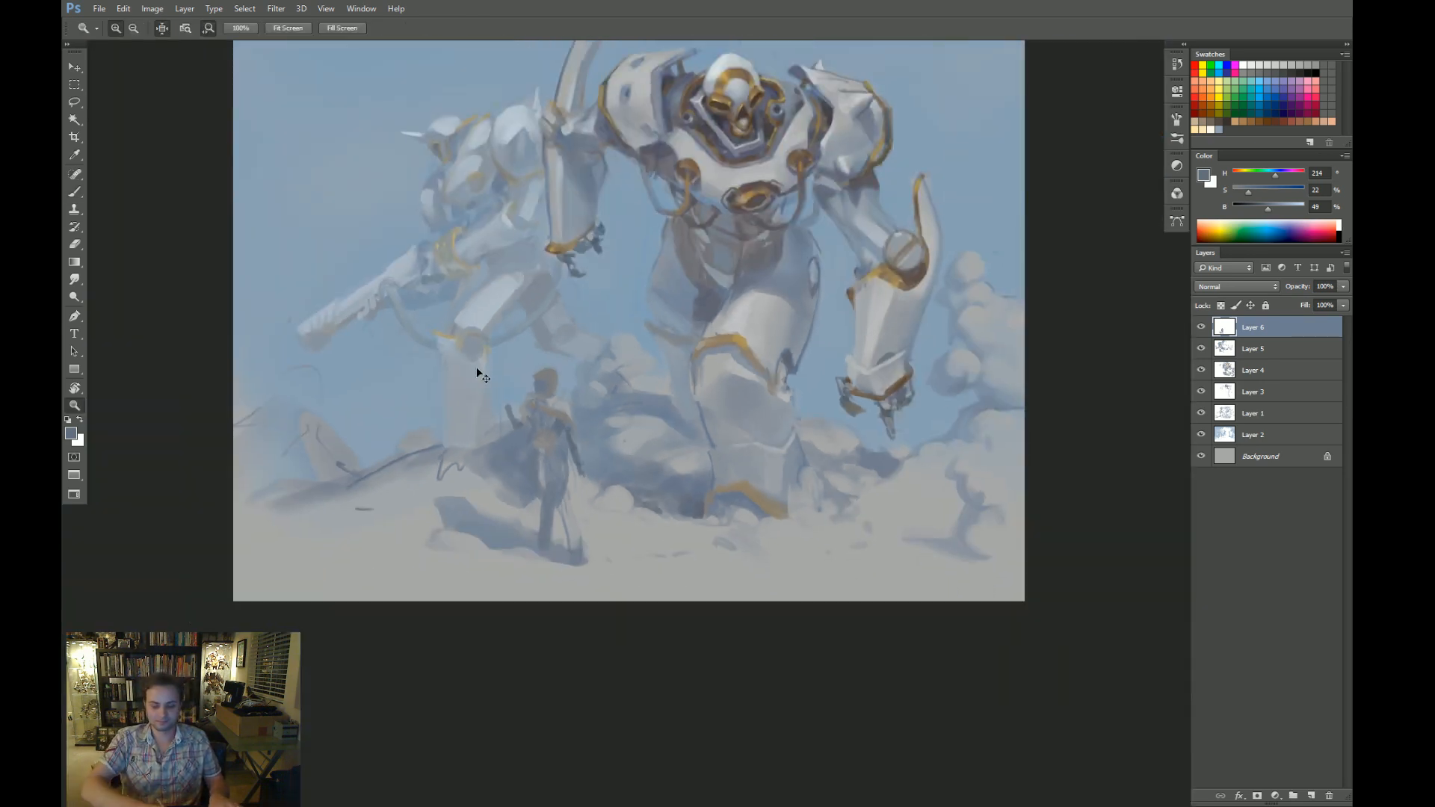
key("ctrl+shift+h")
left_click_drag(892, 500, 852, 506)
left_click_drag(775, 442, 799, 472)
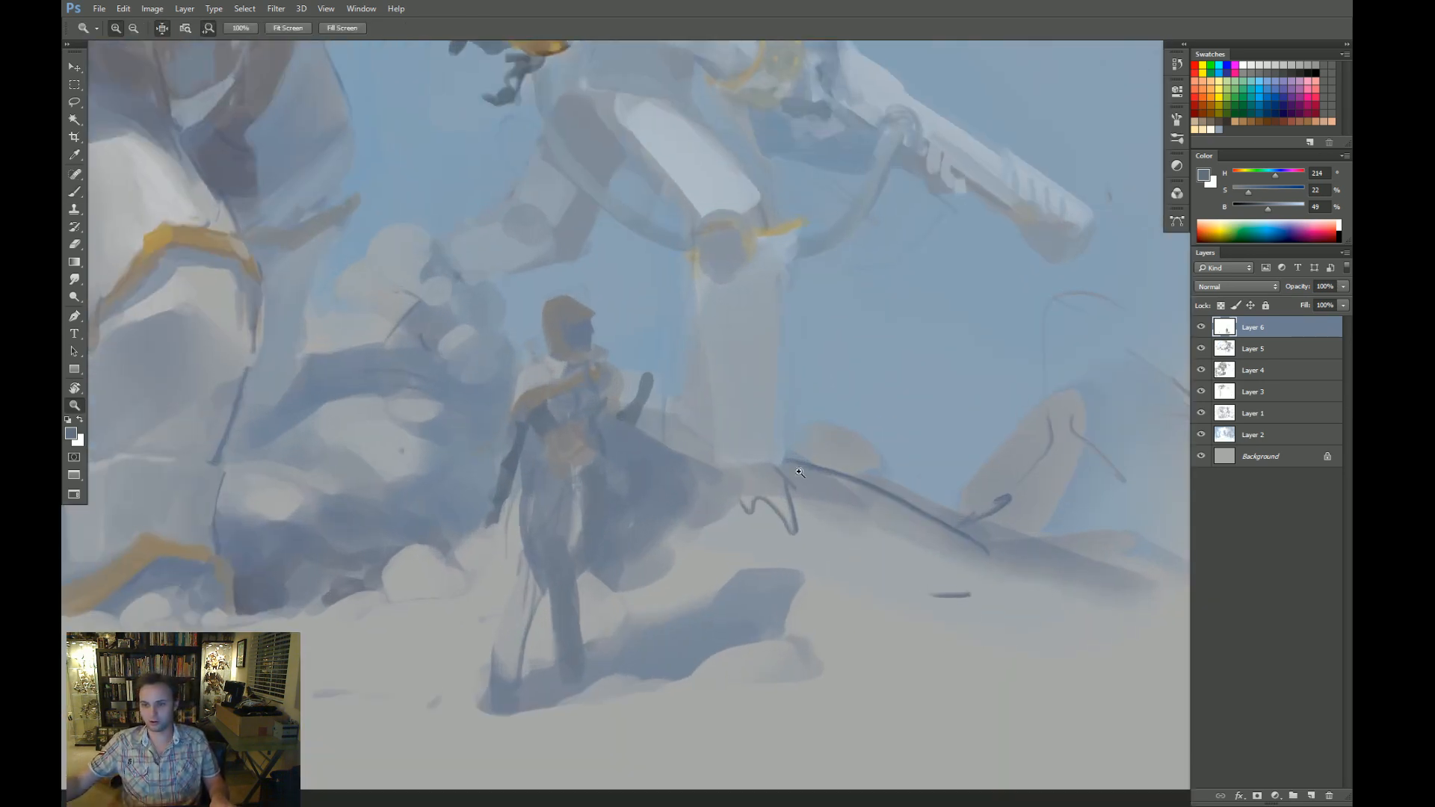
left_click_drag(736, 582, 730, 557)
key("e")
key("b")
left_click(519, 583, "alt")
mouse_move(519, 594)
left_mouse_down()
mouse_move(512, 552)
mouse_move(517, 628)
mouse_move(494, 637)
left_mouse_up()
left_click(527, 607, "alt")
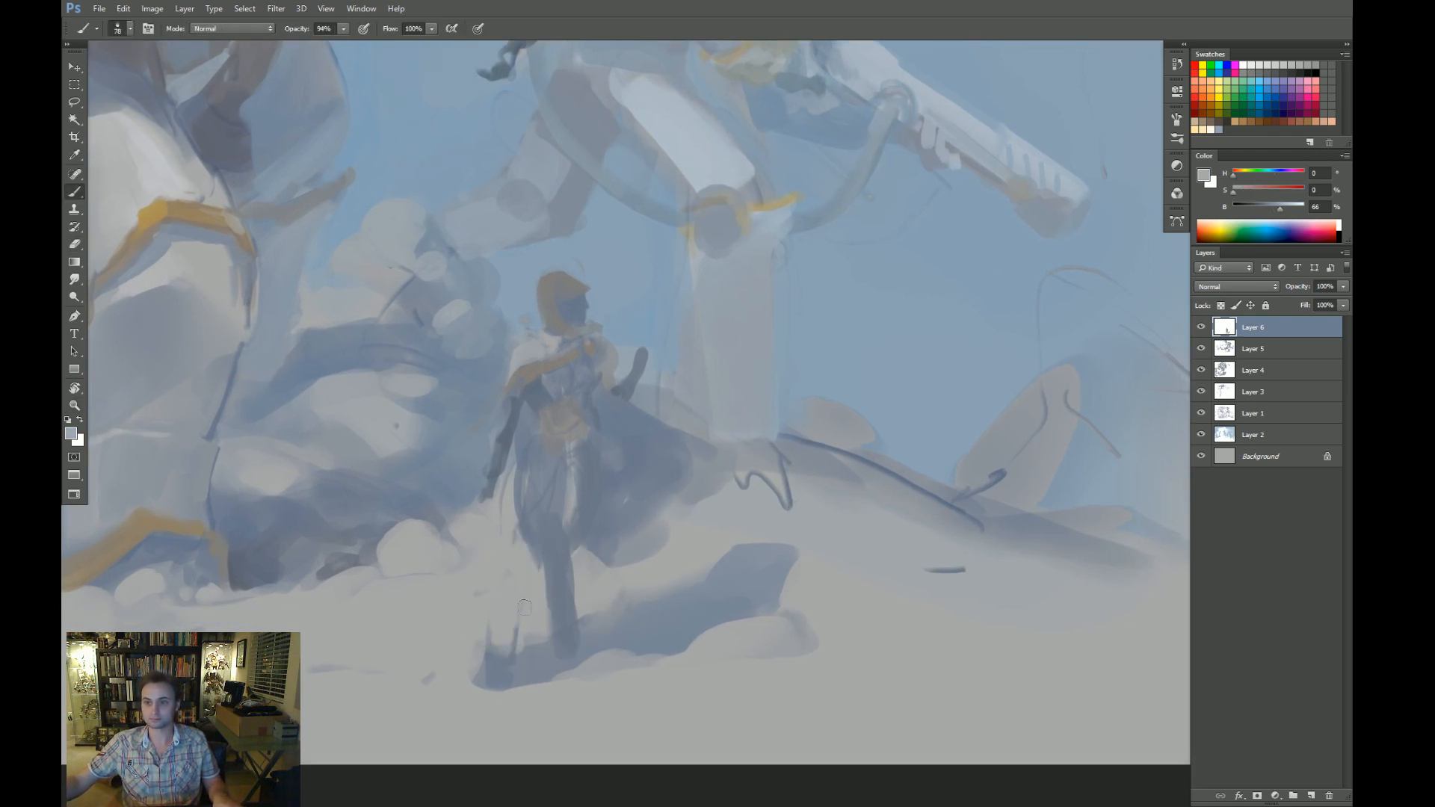
Reshape the remaining straight leg with sampled sand and blue-grey tones, adding a second leg shape beside it.
left_click(556, 545, "alt")
mouse_move(561, 508)
left_mouse_down()
mouse_move(579, 561)
mouse_move(558, 614)
left_mouse_up()
left_click(534, 593, "alt")
left_click(583, 544, "alt")
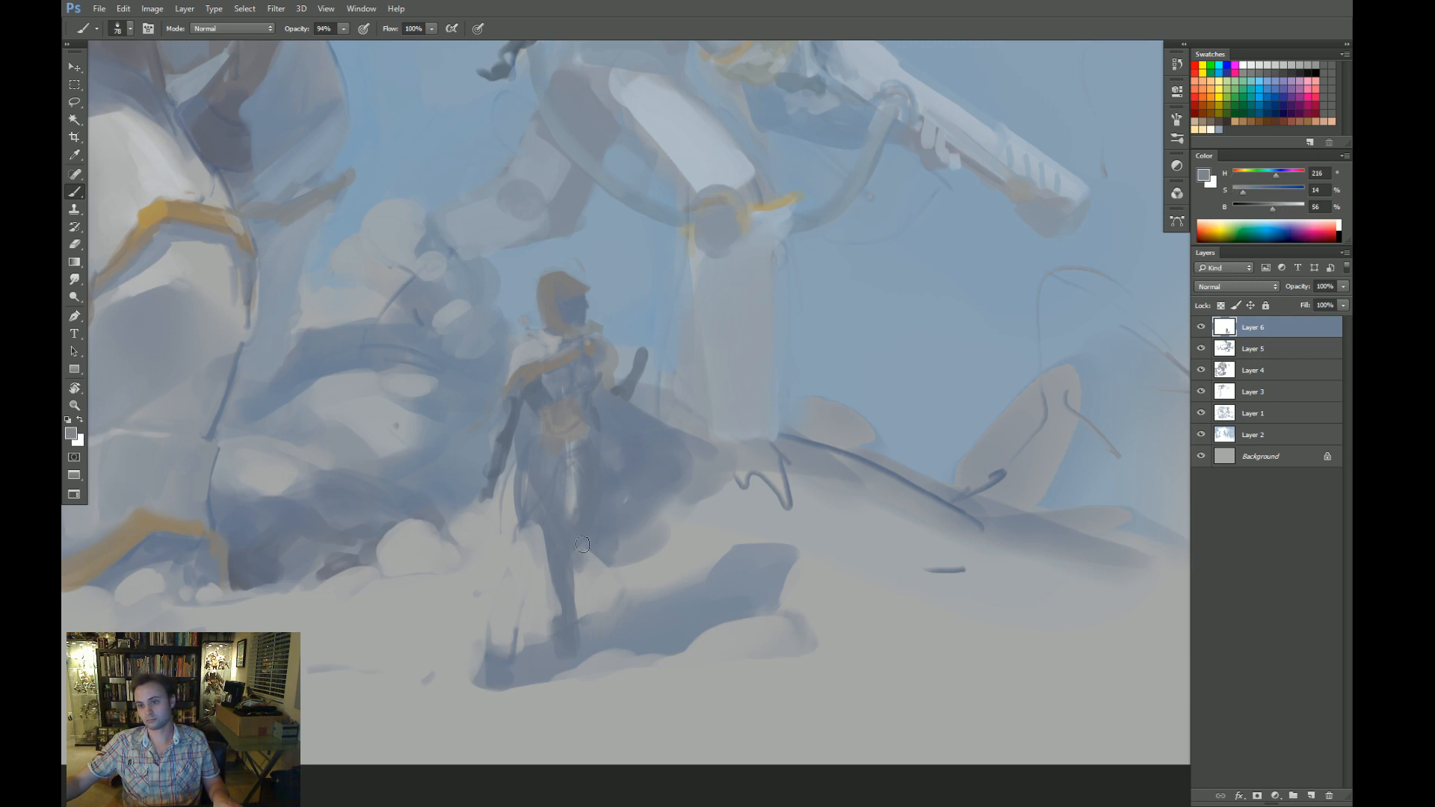
left_click_drag(583, 545, 584, 620)
Erase the figure's raised forearm and the lower part of the hanging arm.
key("e")
mouse_move(654, 351)
left_mouse_down()
mouse_move(633, 382)
mouse_move(652, 385)
mouse_move(627, 353)
mouse_move(626, 380)
mouse_move(620, 369)
mouse_move(622, 407)
left_mouse_up()
left_click_drag(492, 494, 499, 422)
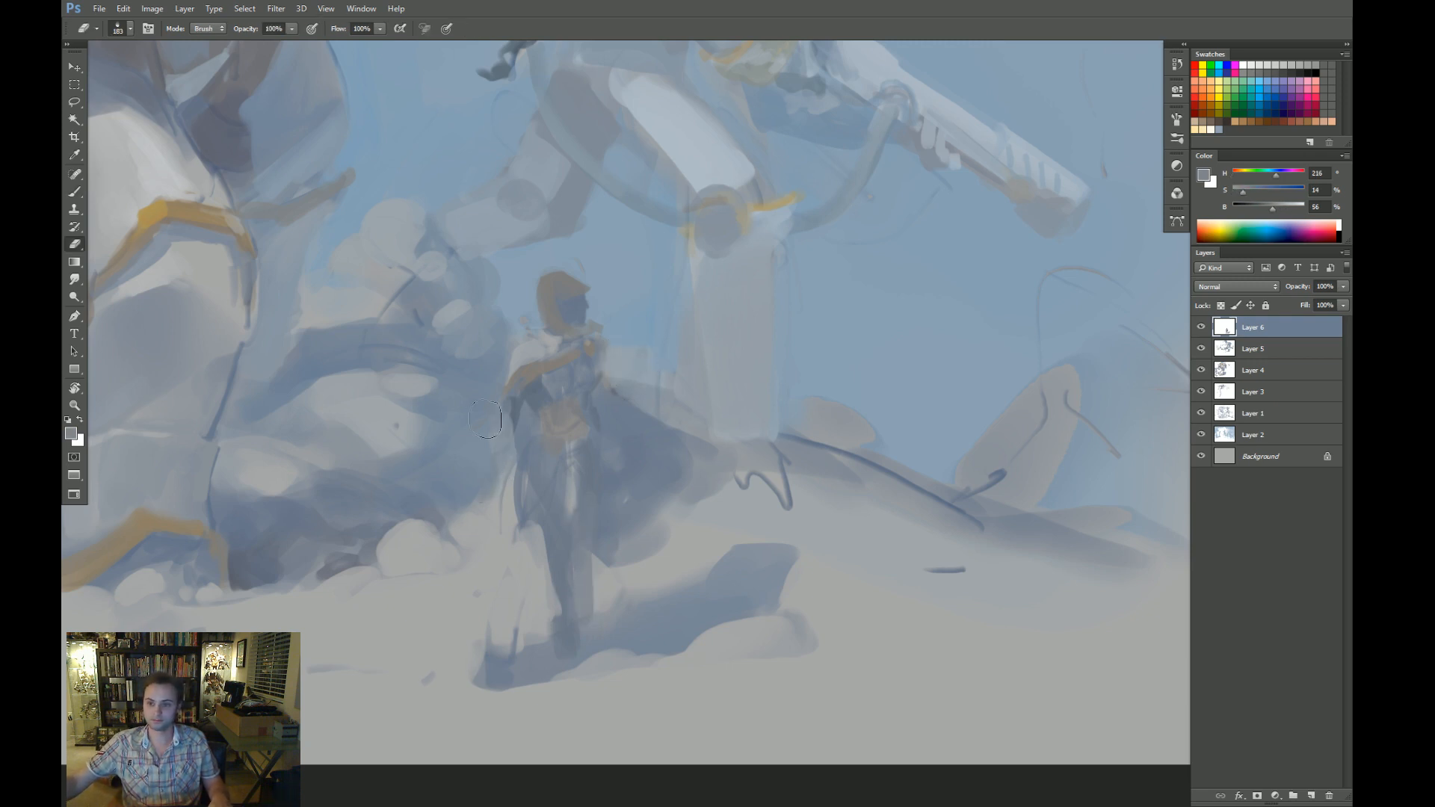
key("b")
Lighten the figure's face with a sampled blue-grey and a larger brush, undoing unwanted strokes.
scroll(579, 284, "up", 1)
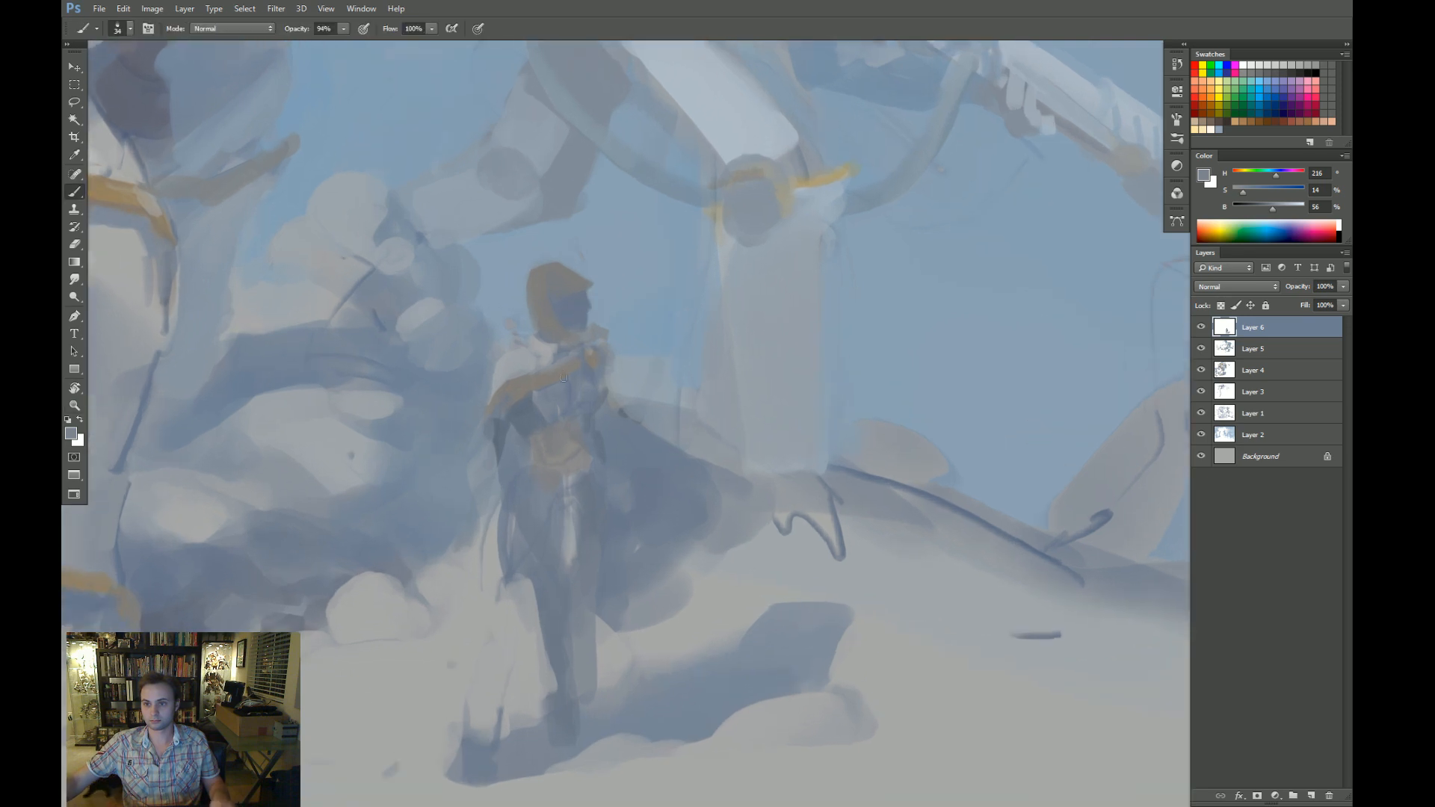
left_click(644, 381, "alt")
key("bracketright")
key("bracketright")
key("bracketright")
mouse_move(588, 314)
left_mouse_down()
mouse_move(559, 284)
mouse_move(575, 318)
left_mouse_up()
key("ctrl+z")
left_click(551, 294, "alt")
key("ctrl+z")
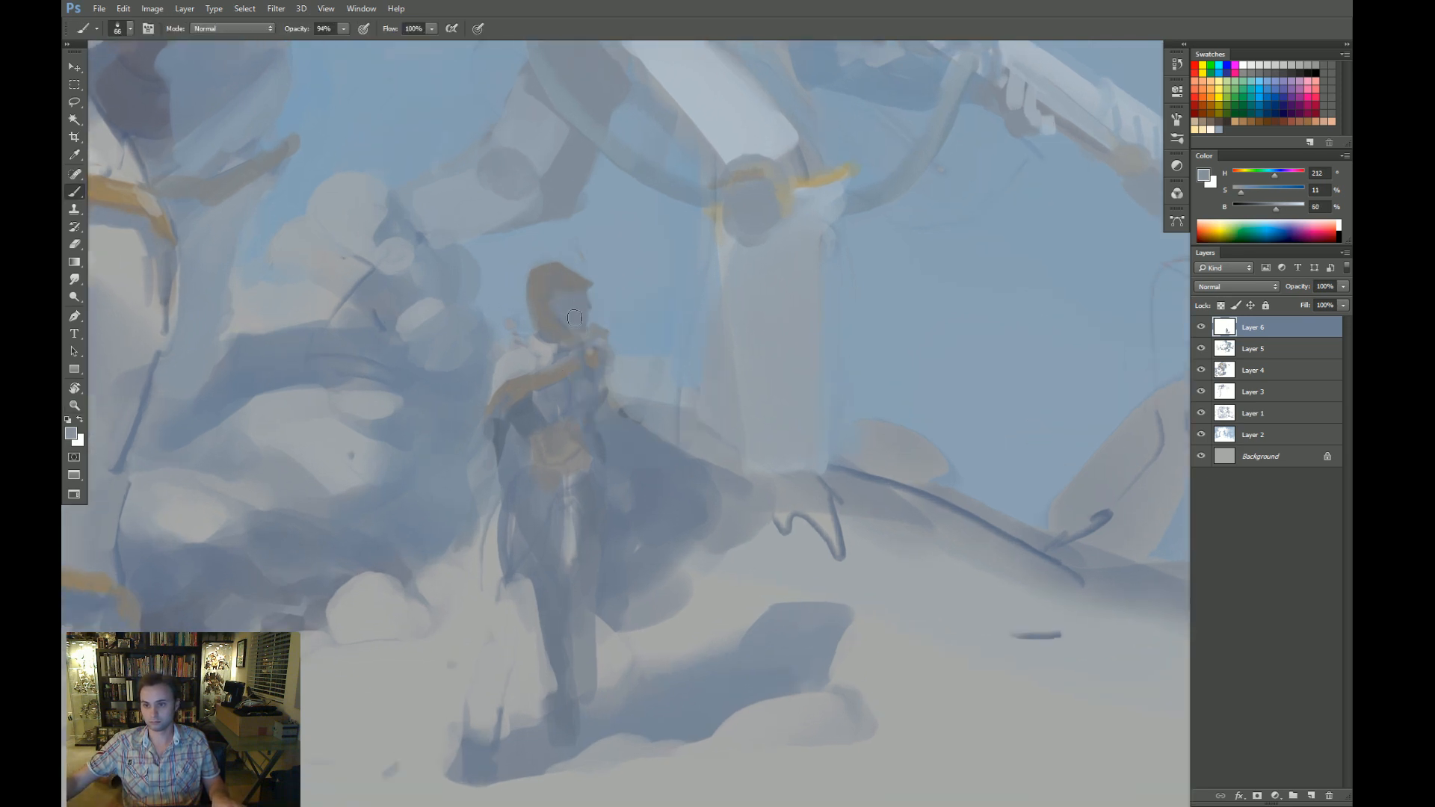
Refine the hood's inner edge, face profile and jaw with sampled grey, sky and skin tones.
left_click(555, 318, "alt")
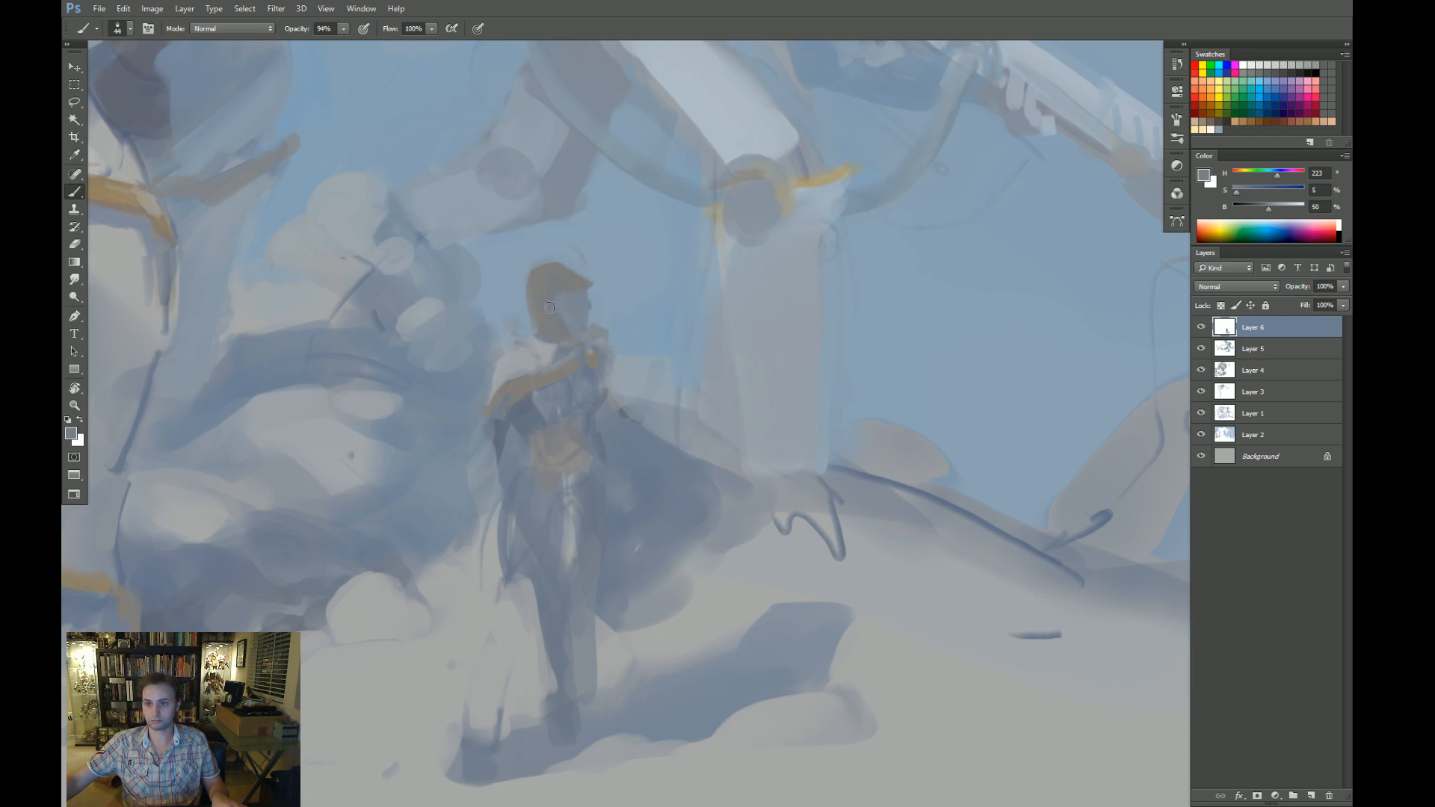
left_click(586, 291, "alt")
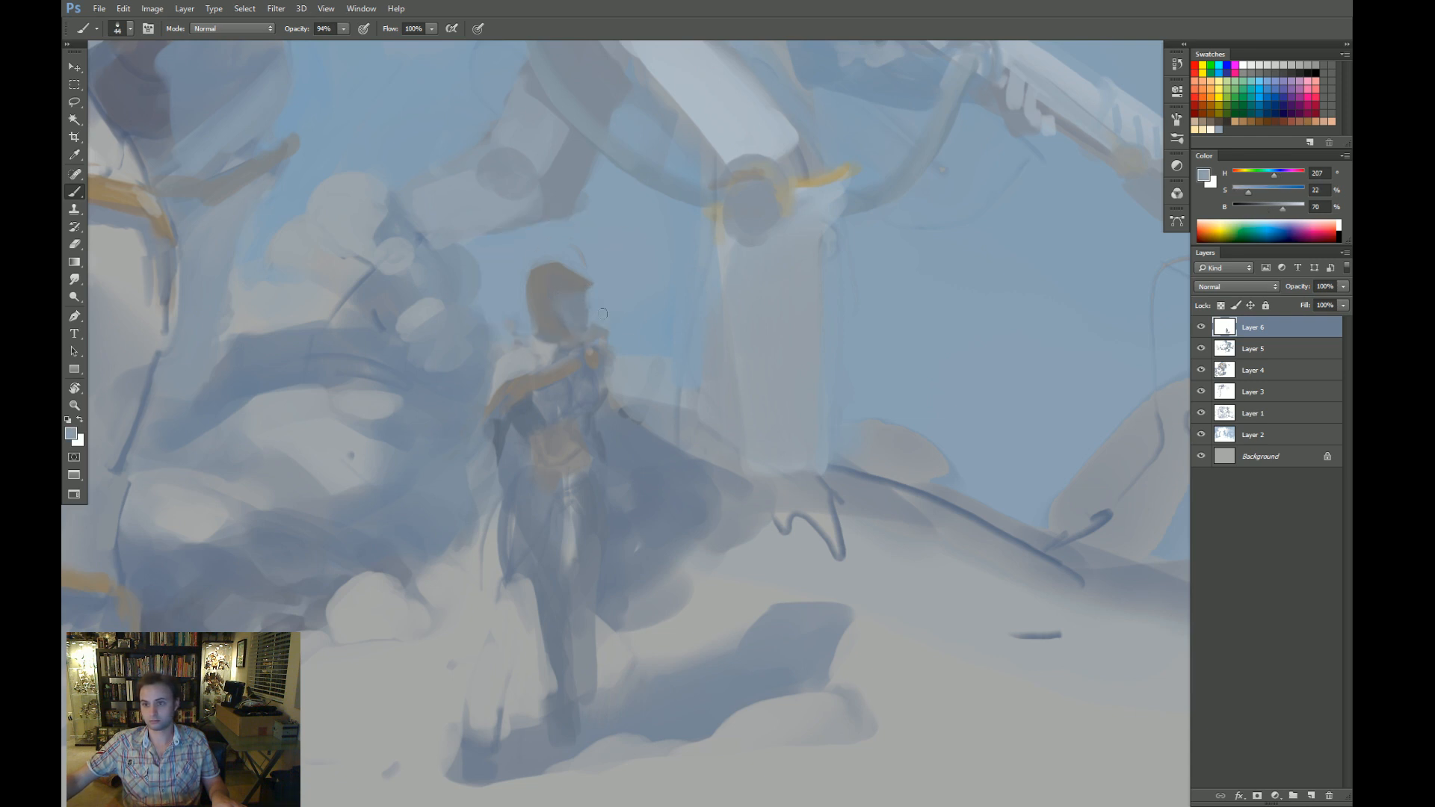
left_click(587, 322, "alt")
left_click(585, 332, "alt")
left_click(571, 326, "alt")
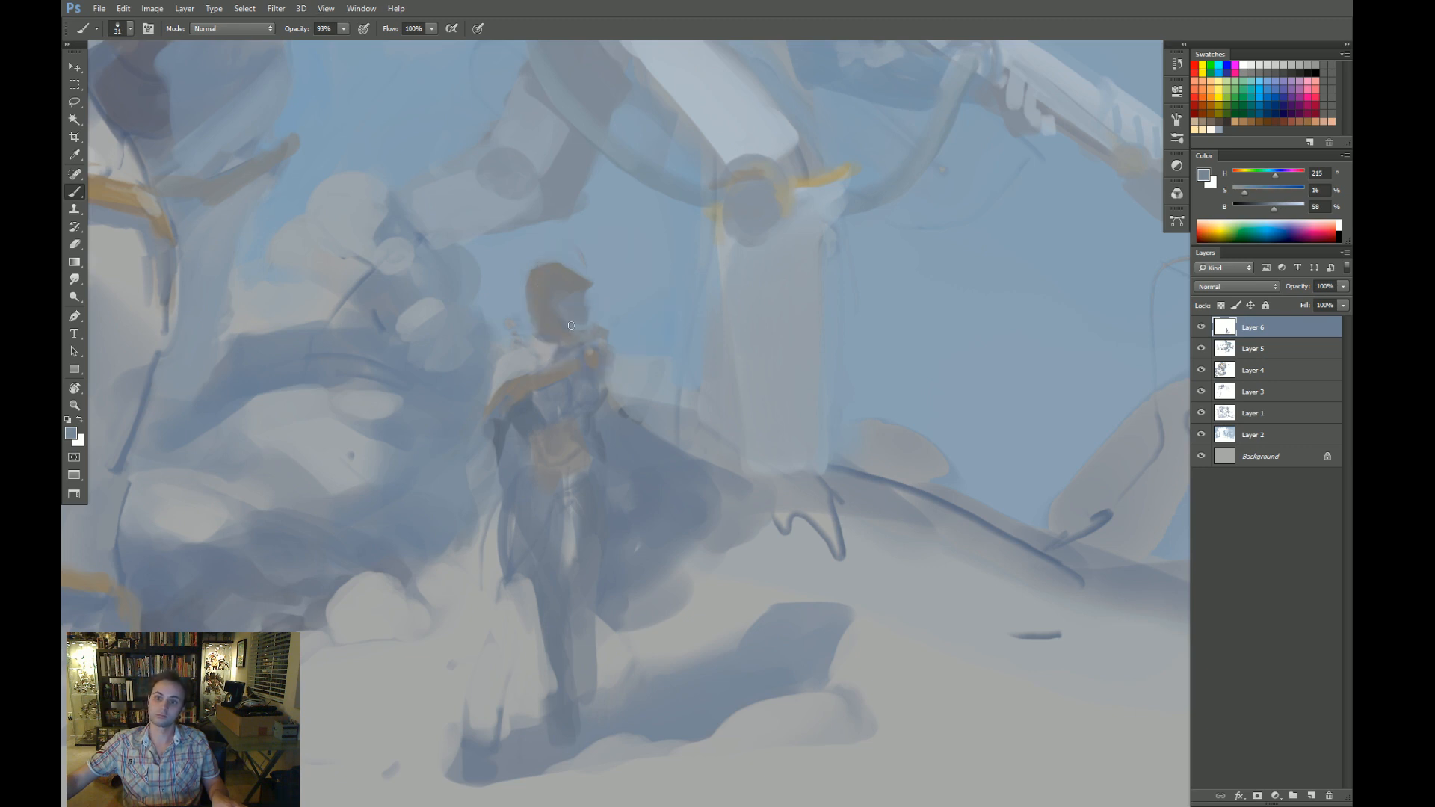
Paint the figure's eye and brow with dark and sampled blue-grey tones, and refine the hood's front brim with sampled grey and sky colours.
left_click(598, 307, "alt")
key("ctrl+space")
left_click_drag(598, 306, 591, 310)
key("ctrl+space")
left_click(611, 305, "alt")
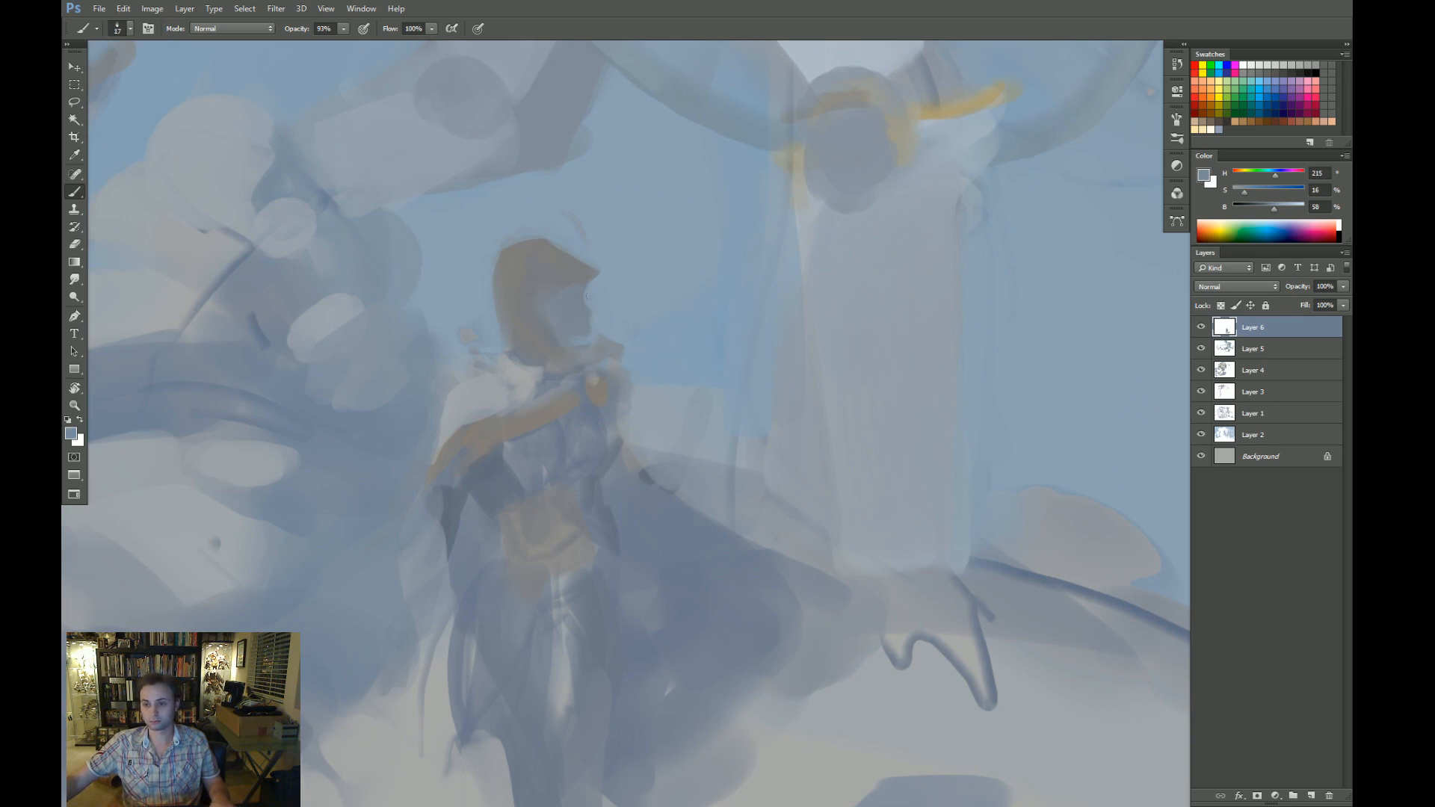
key("d")
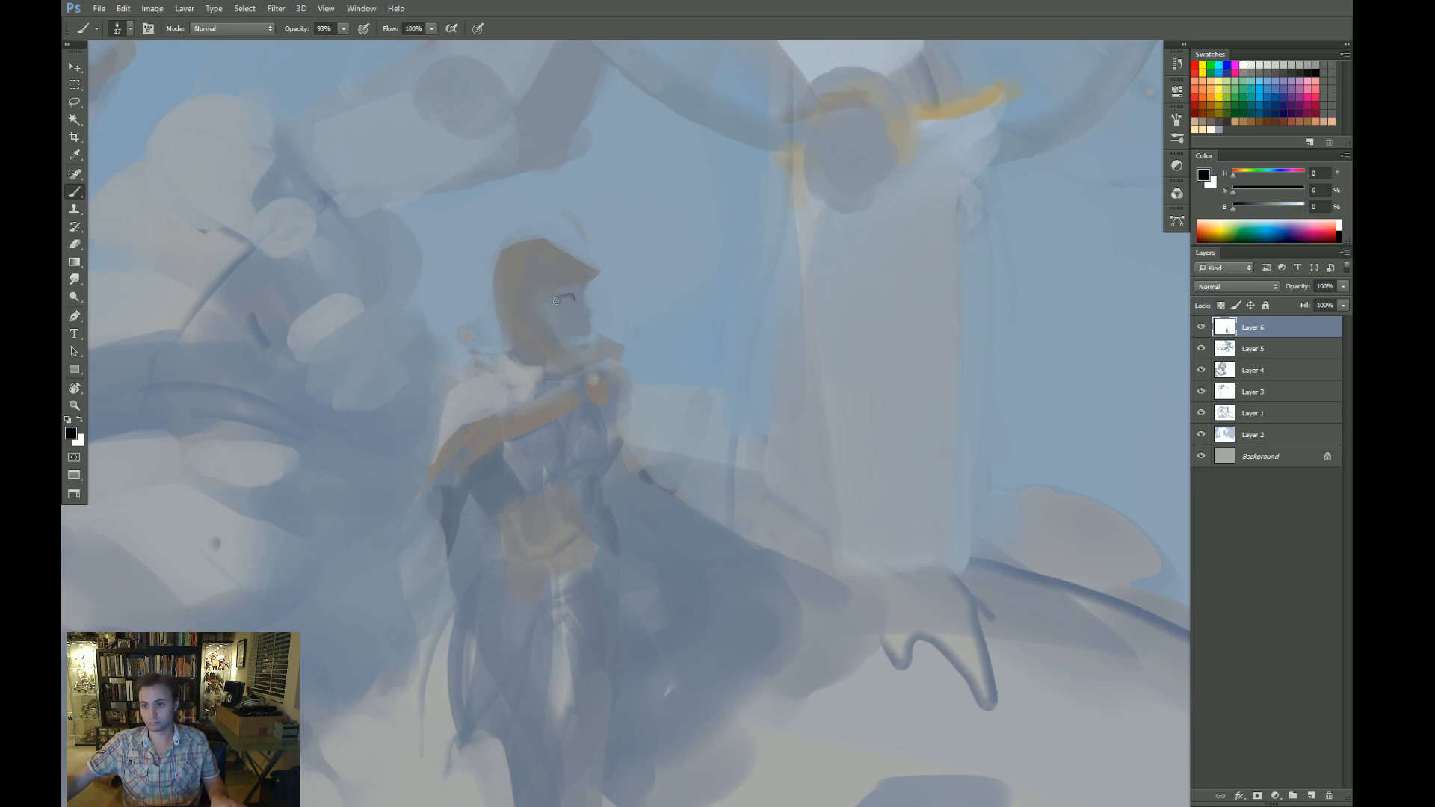
left_click(563, 299, "alt")
left_click(553, 298, "alt")
left_click(566, 285, "alt")
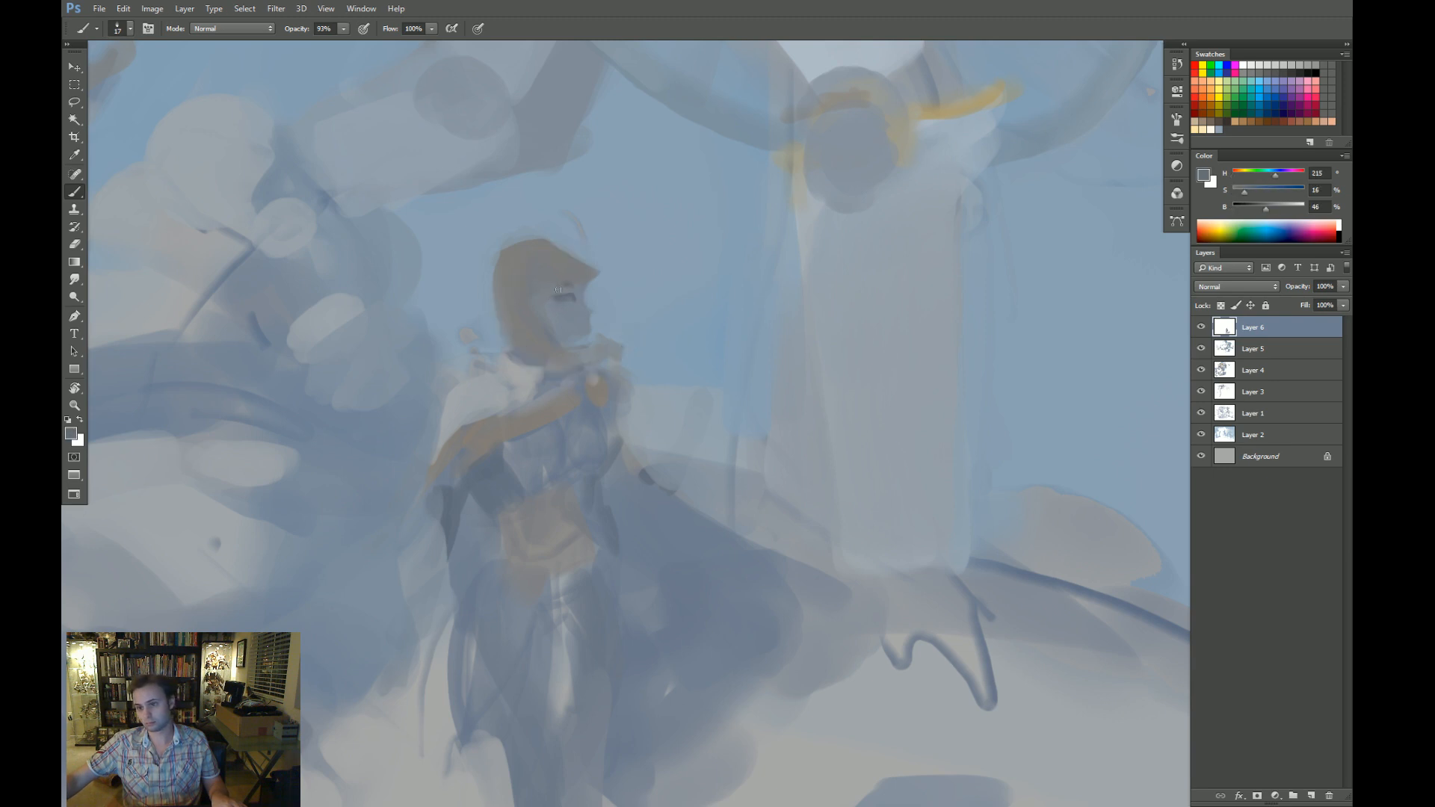
left_click(586, 271, "alt")
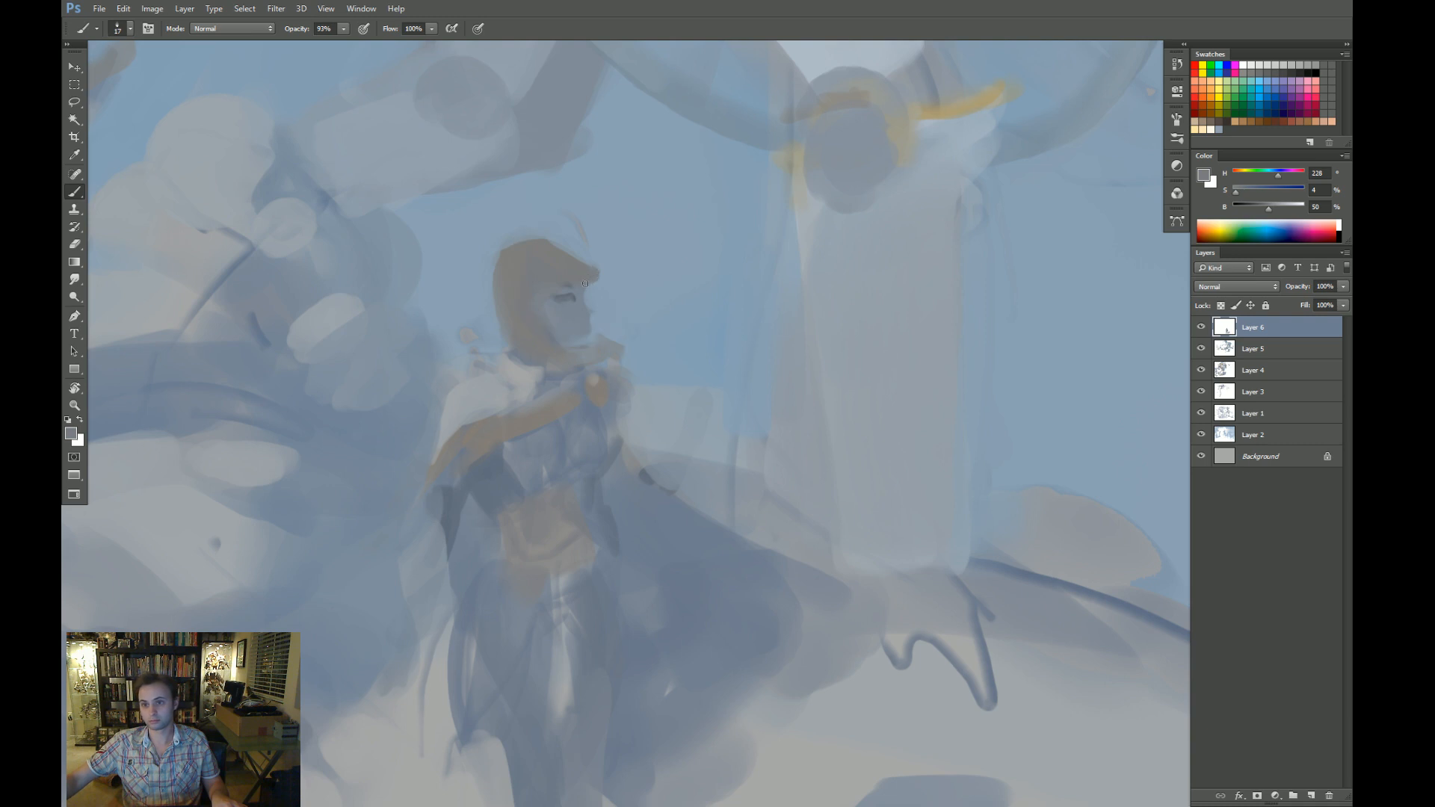
left_click(599, 250, "alt")
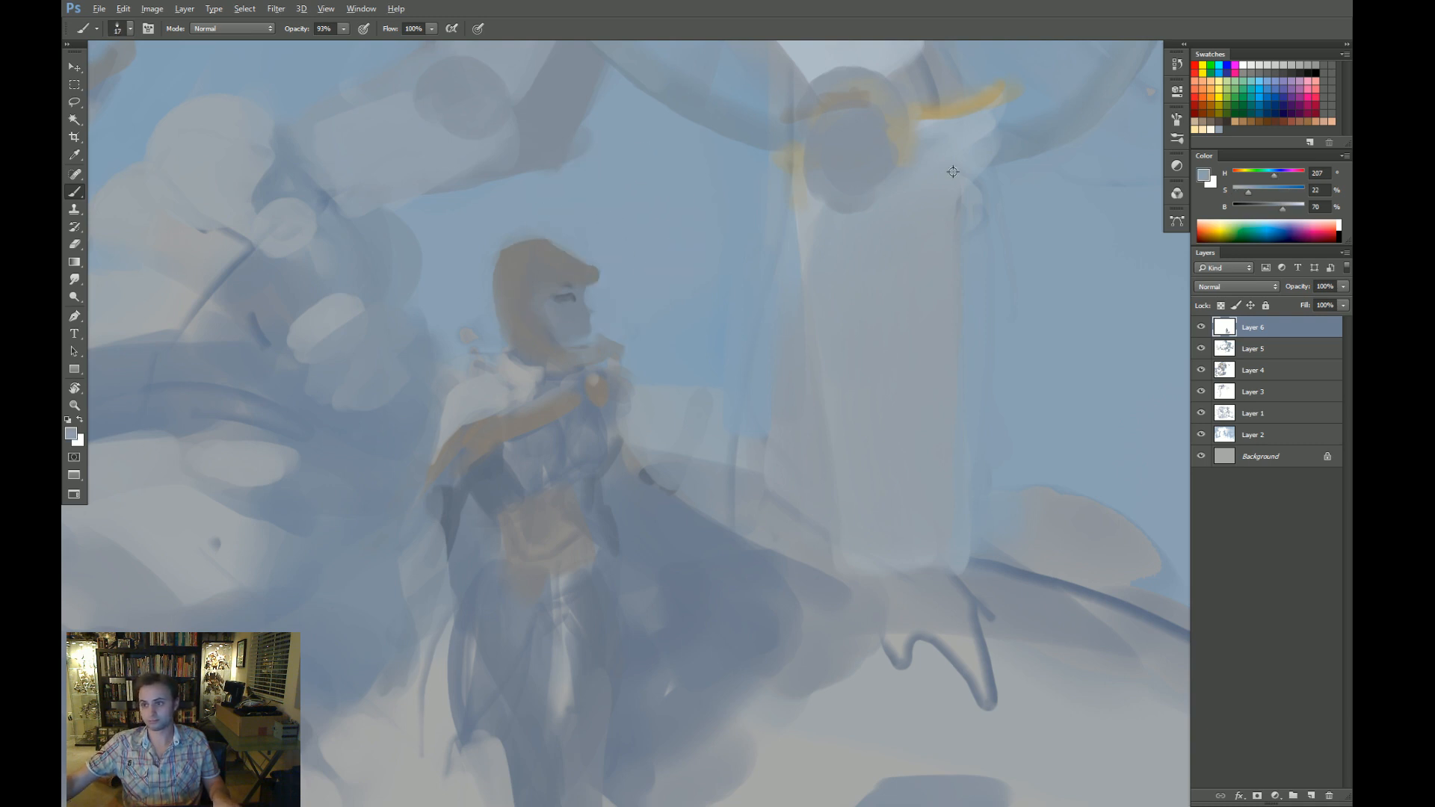
Mix a warm tan (H 41, S 33, B 68) and highlight the back and lower edge of the figure's hood.
left_click(908, 140, "alt")
key("bracketright")
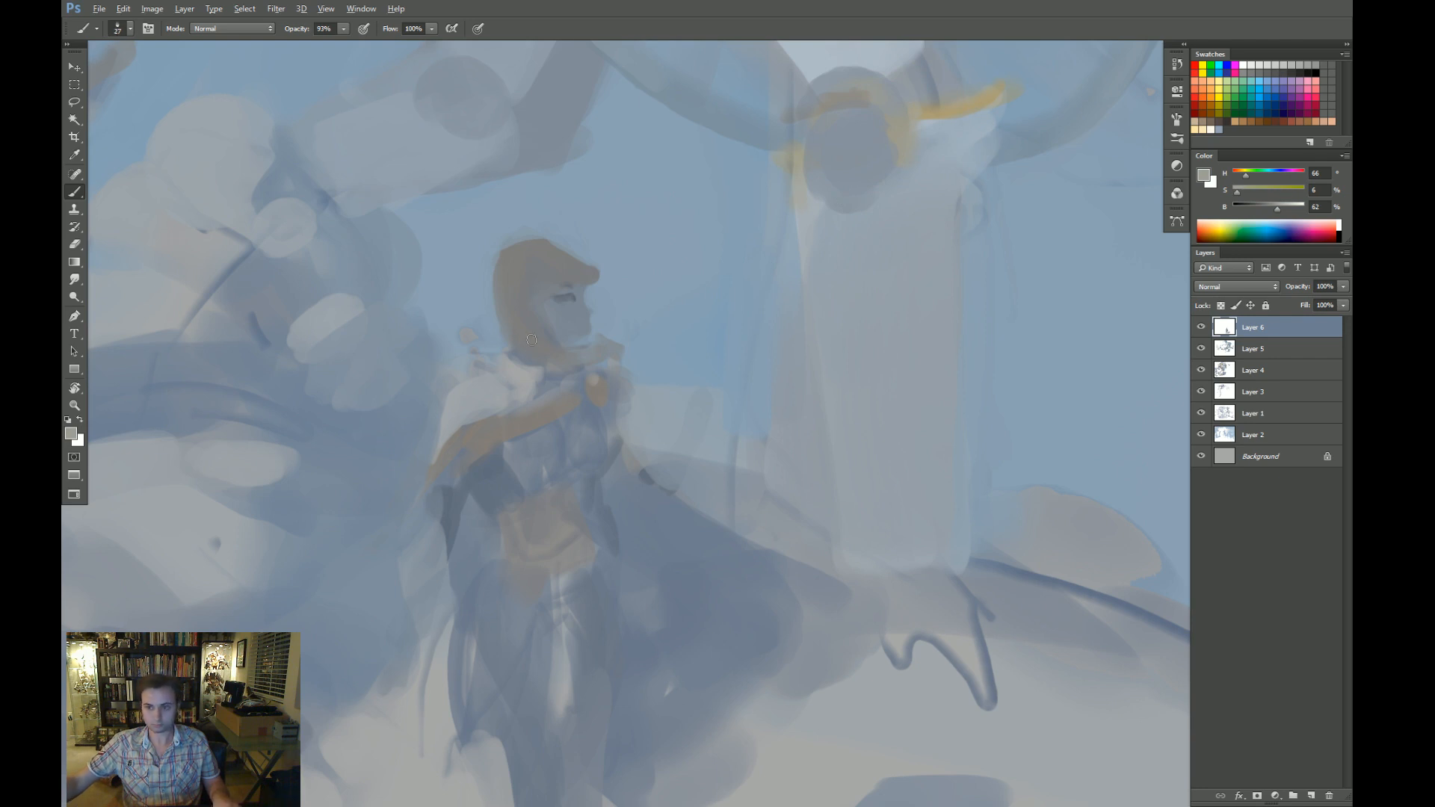
left_click_drag(516, 303, 545, 357)
key("ctrl+z")
left_click(1246, 186)
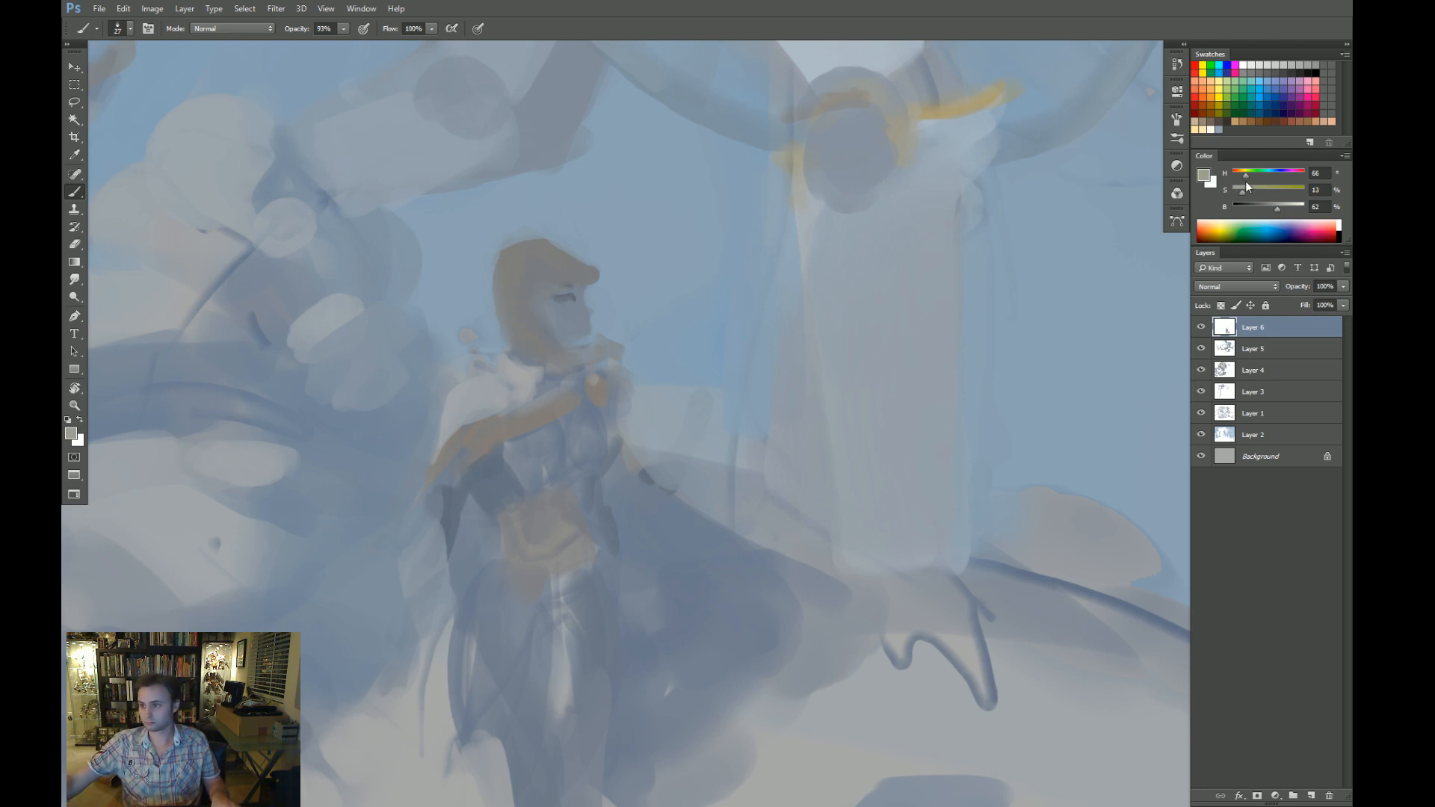
left_click_drag(1252, 193, 1256, 193)
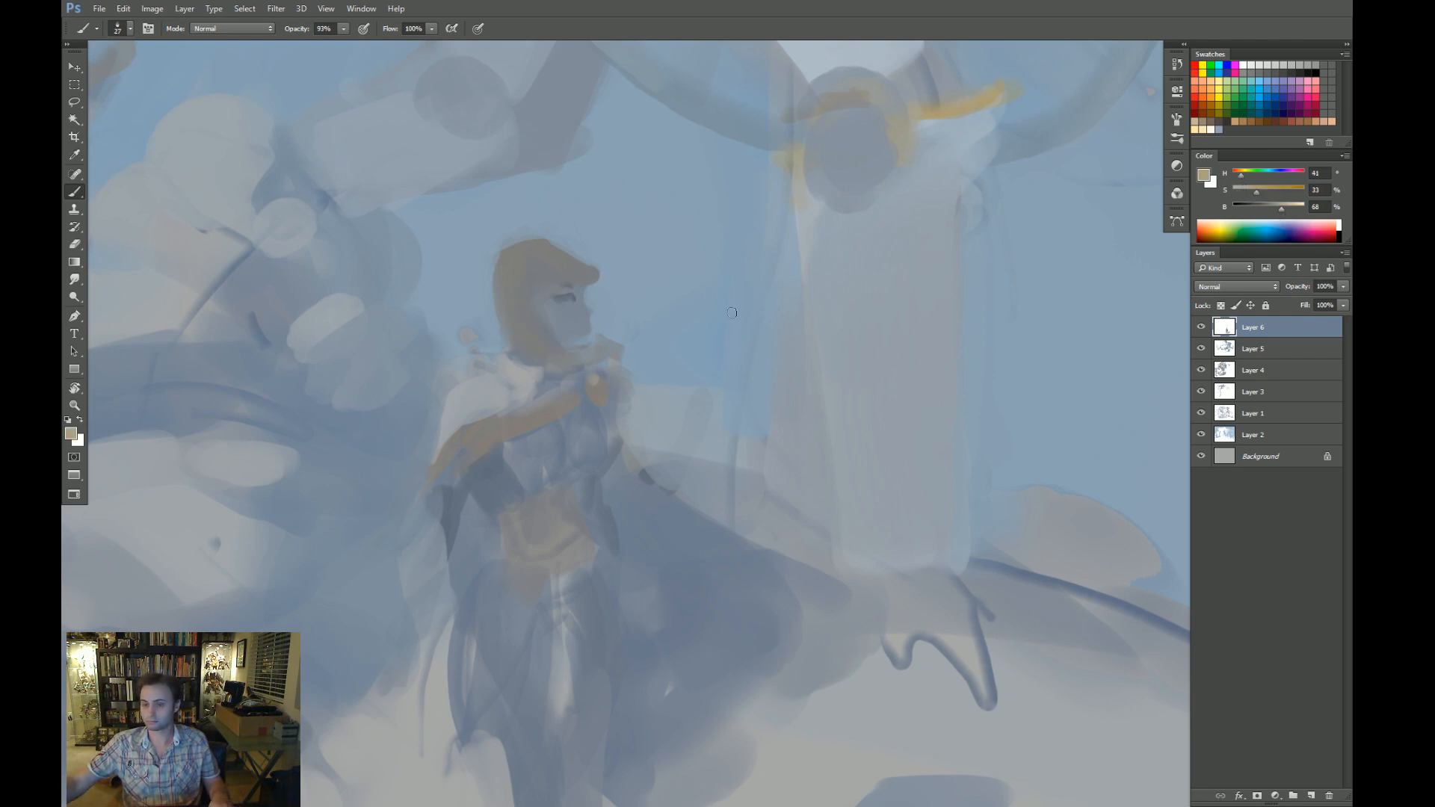
mouse_move(517, 346)
left_mouse_down()
mouse_move(567, 334)
mouse_move(539, 356)
left_mouse_up()
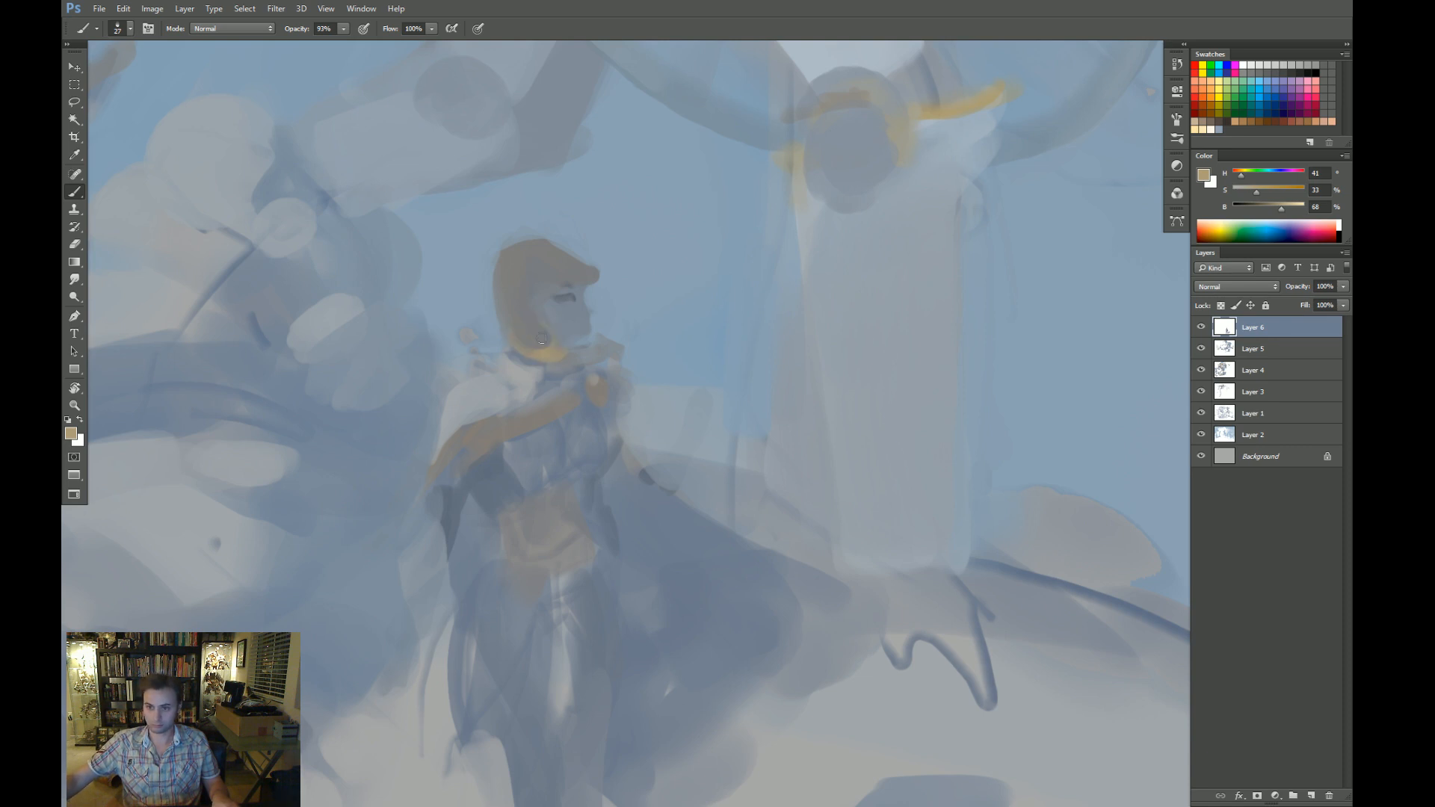
left_click_drag(511, 290, 535, 345)
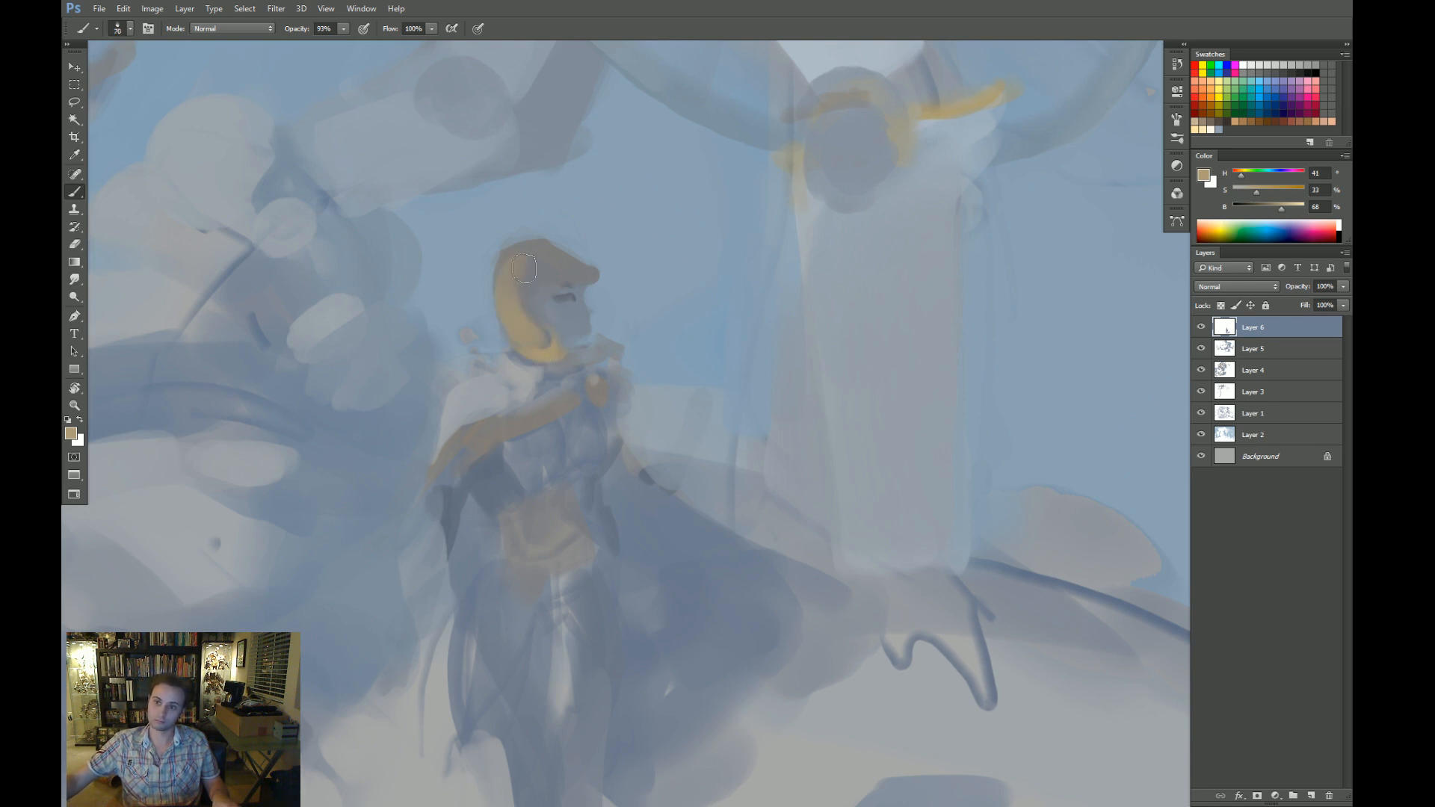
Brighten the crown and front of the hood with sampled golden tan tones, varying the brush size.
left_click(537, 267, "alt")
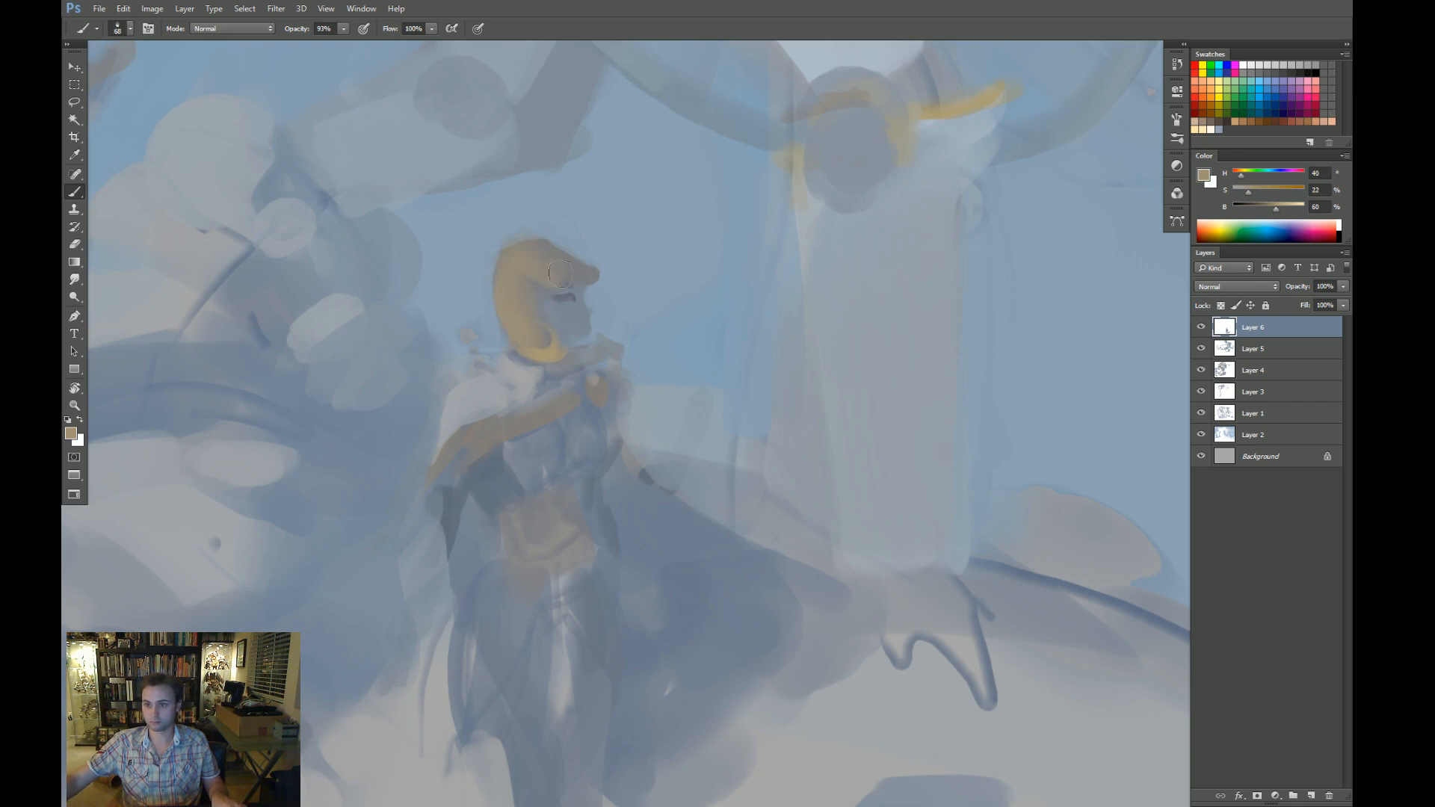
right_click(561, 273, "alt")
left_click_drag(559, 272, 520, 252)
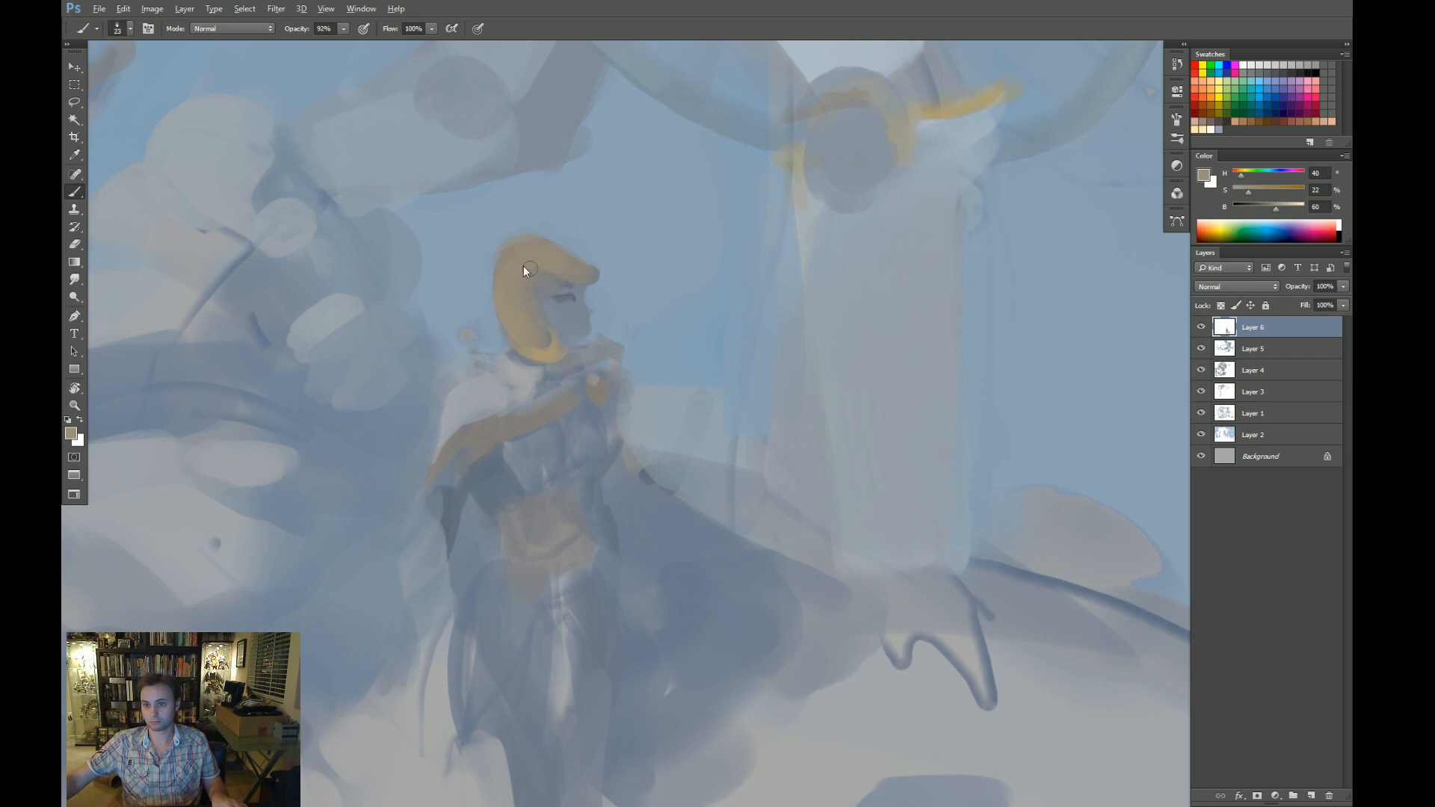
left_click(546, 357, "alt")
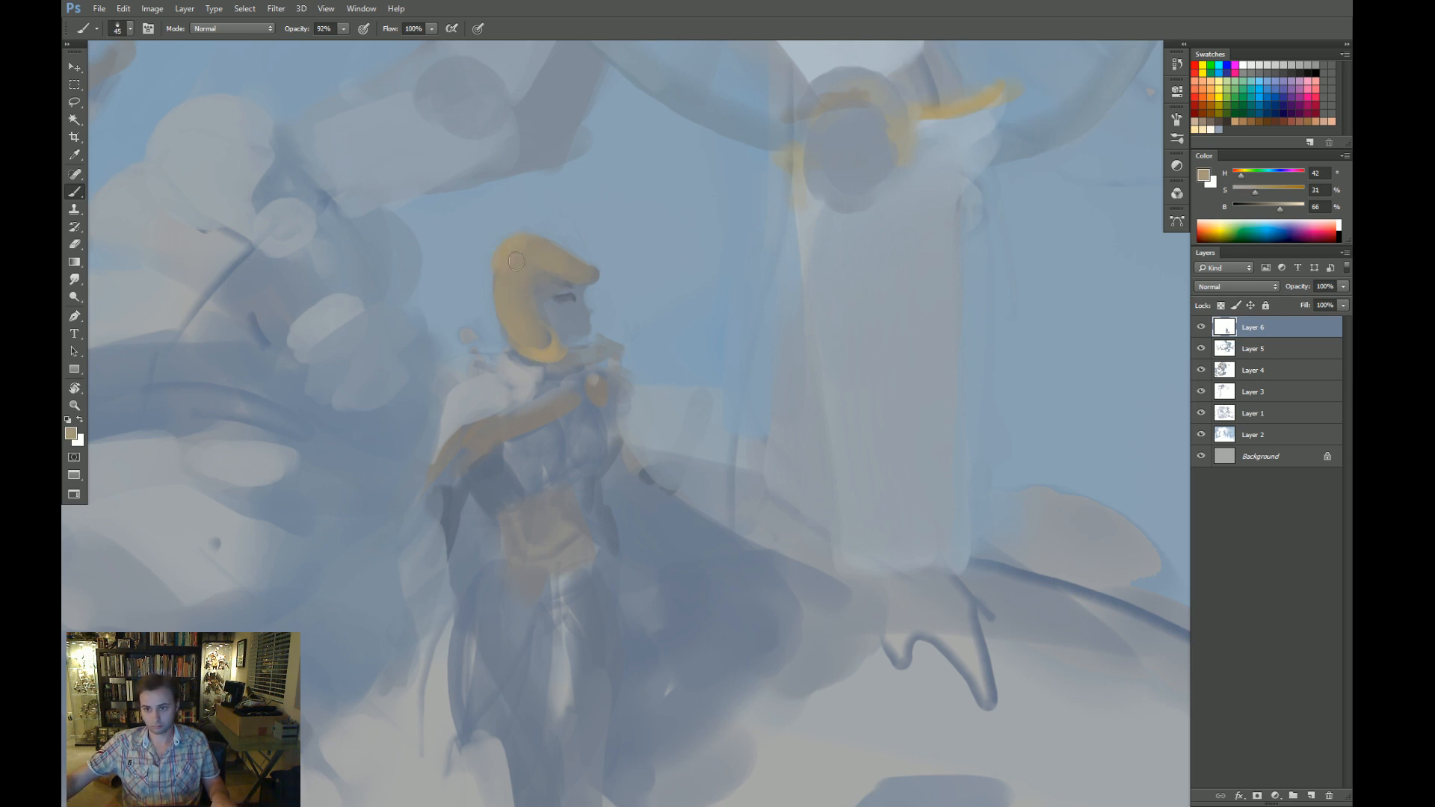
key("bracketleft")
key("bracketleft")
Flip the canvas horizontally and check the small figure's head and proportions in the mirrored view.
key("z")
left_click_drag(557, 352, 330, 408)
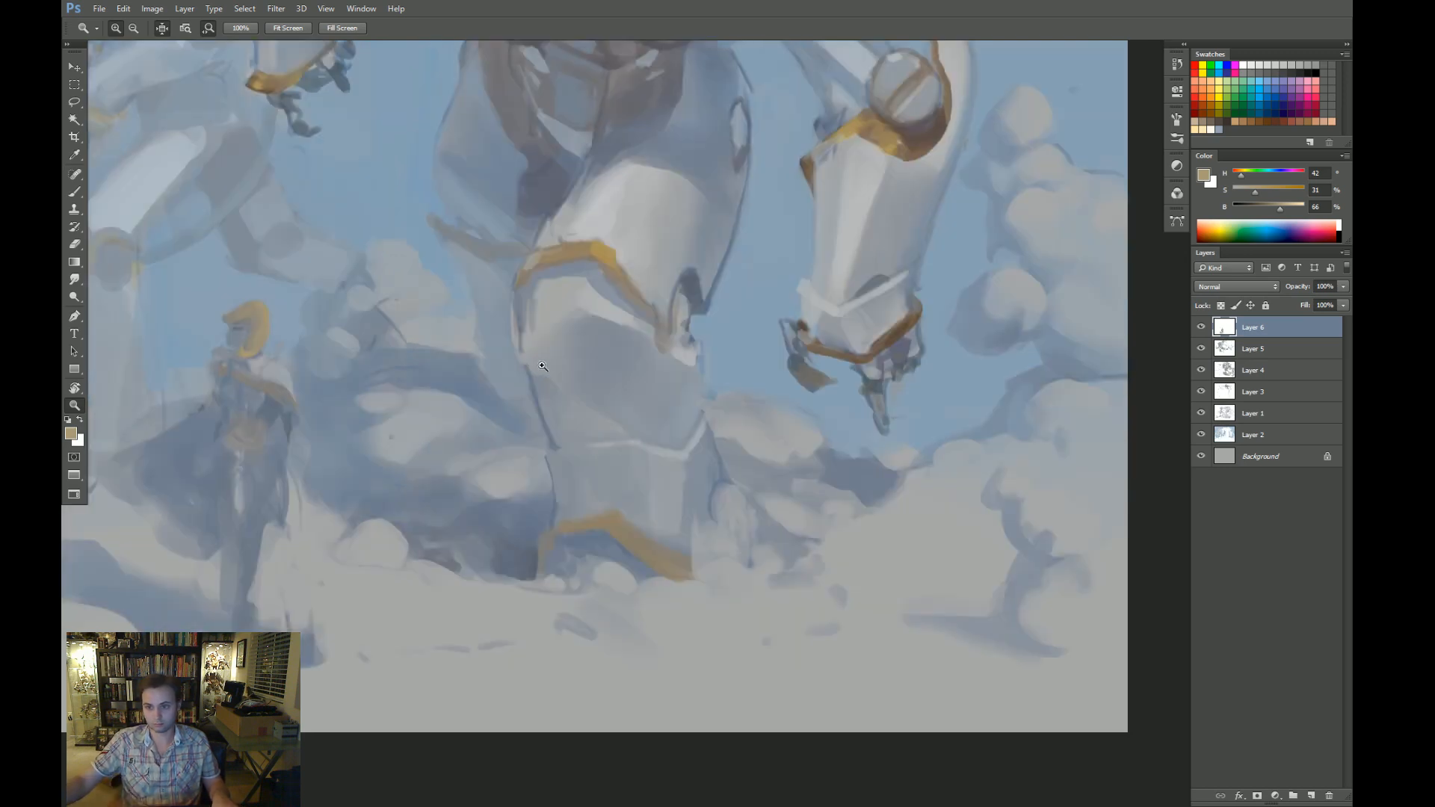
left_click_drag(474, 378, 615, 397)
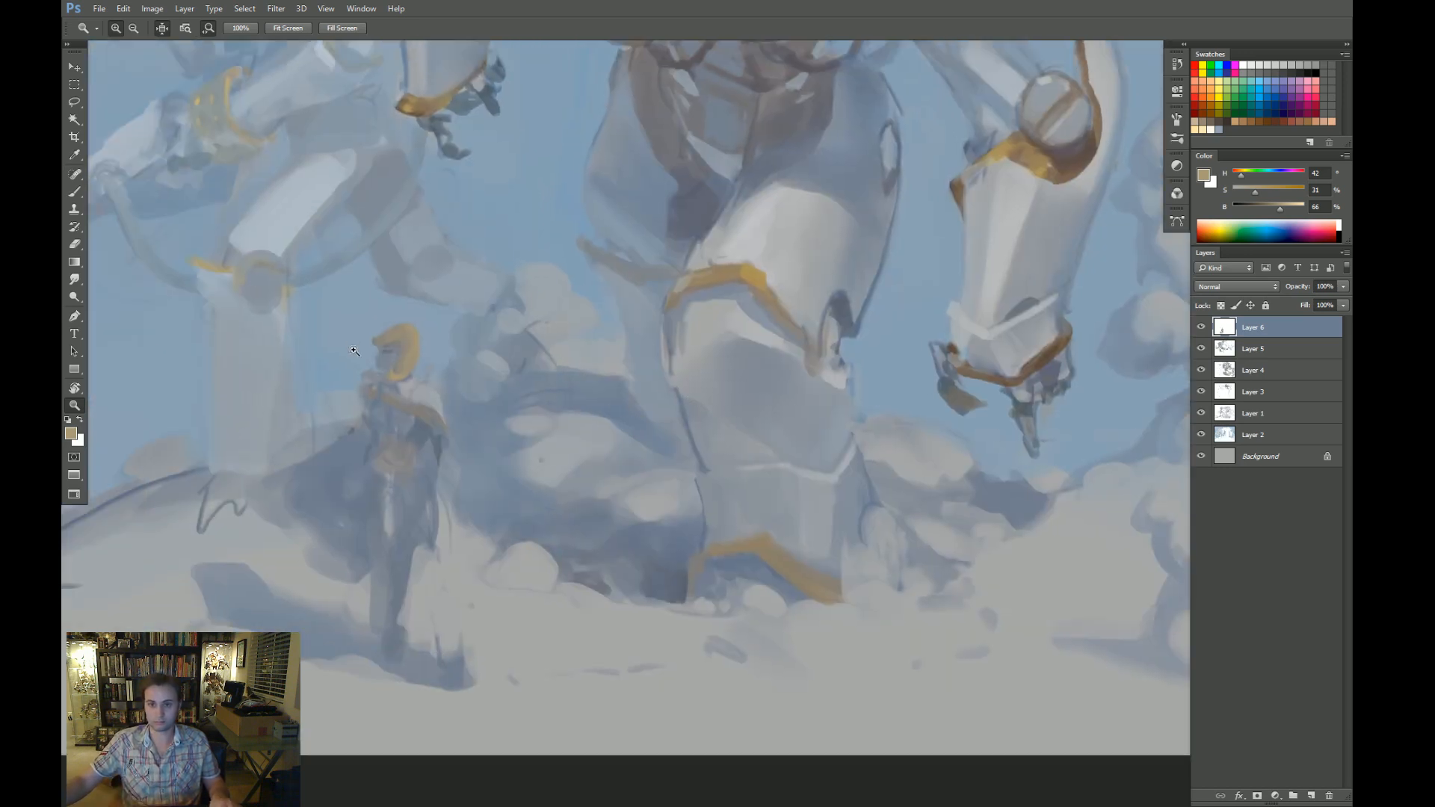
left_click_drag(326, 335, 461, 338)
key("b")
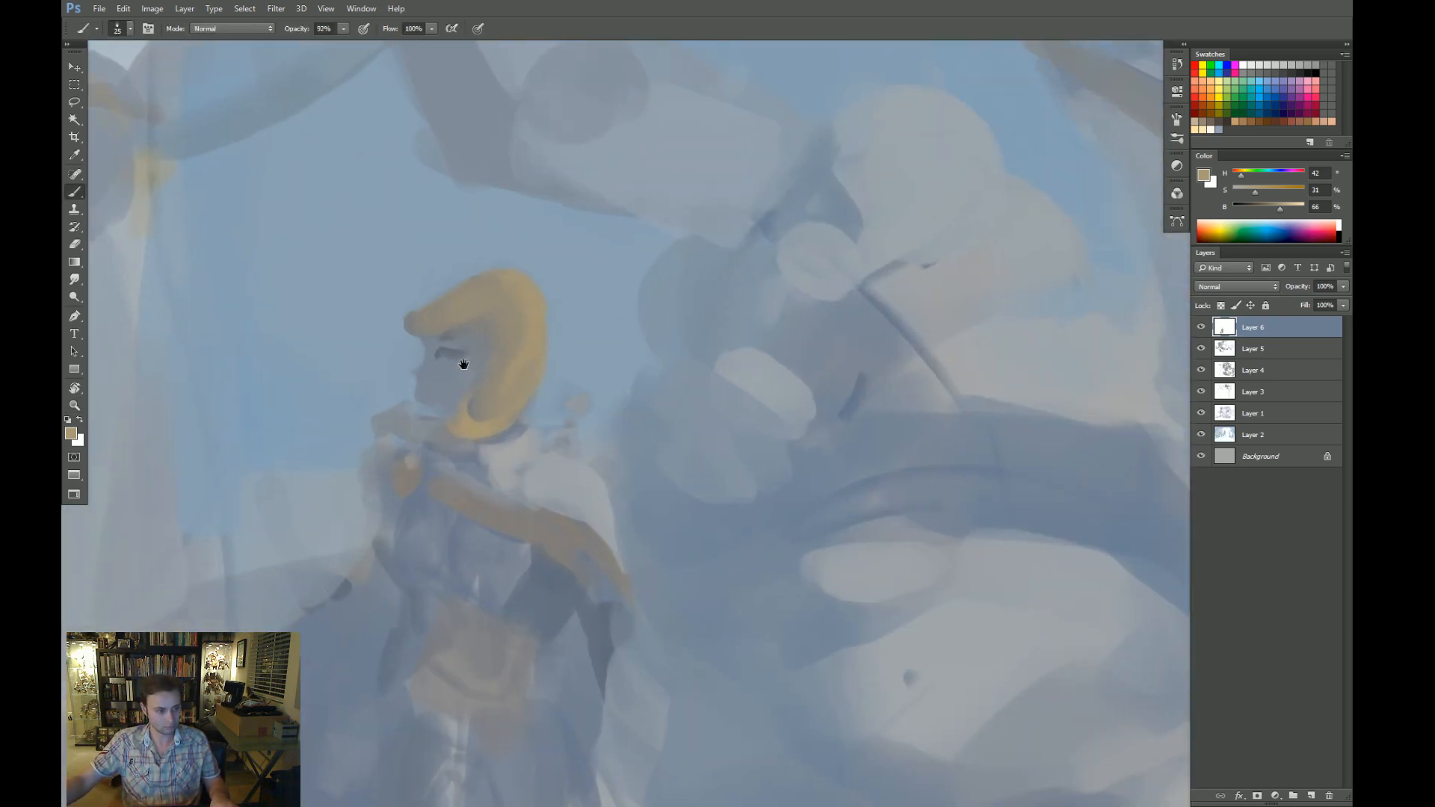
key("z")
left_click(472, 354)
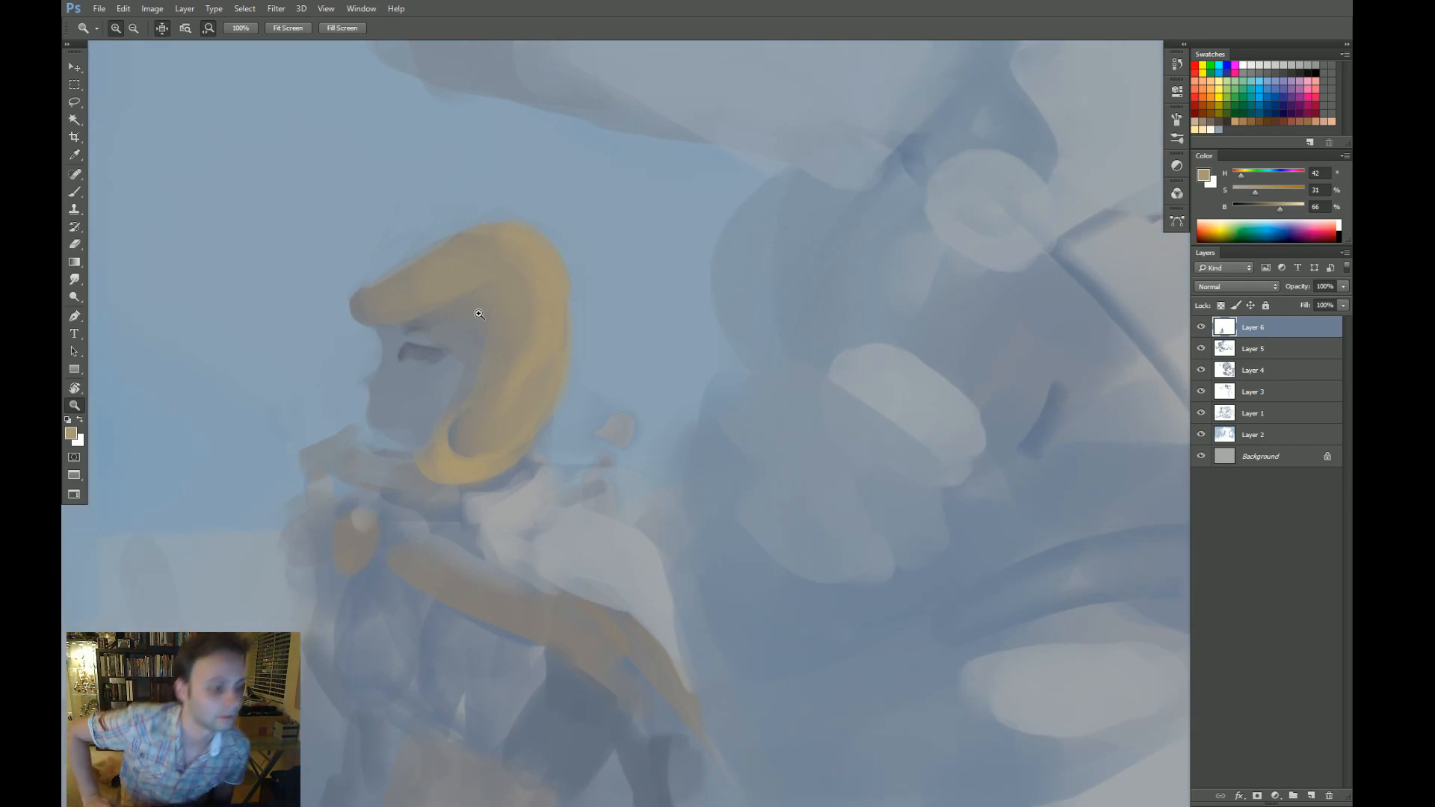
left_click(518, 556, "alt")
left_click_drag(518, 556, 531, 486)
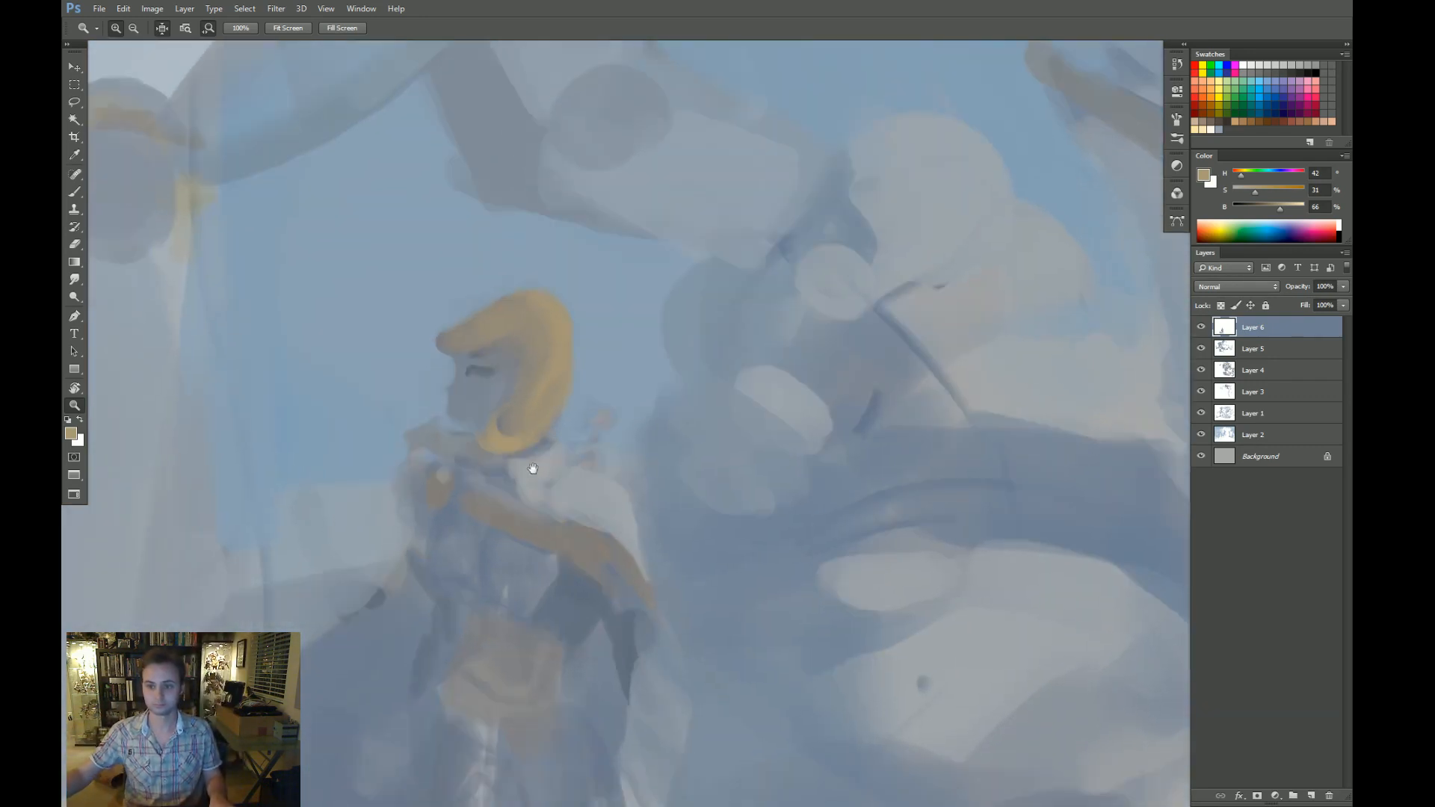
Refine the figure's face profile, chin and eye area with sampled sky blue and grey tones, adjusting the brush size.
key("b")
left_click(439, 405, "alt")
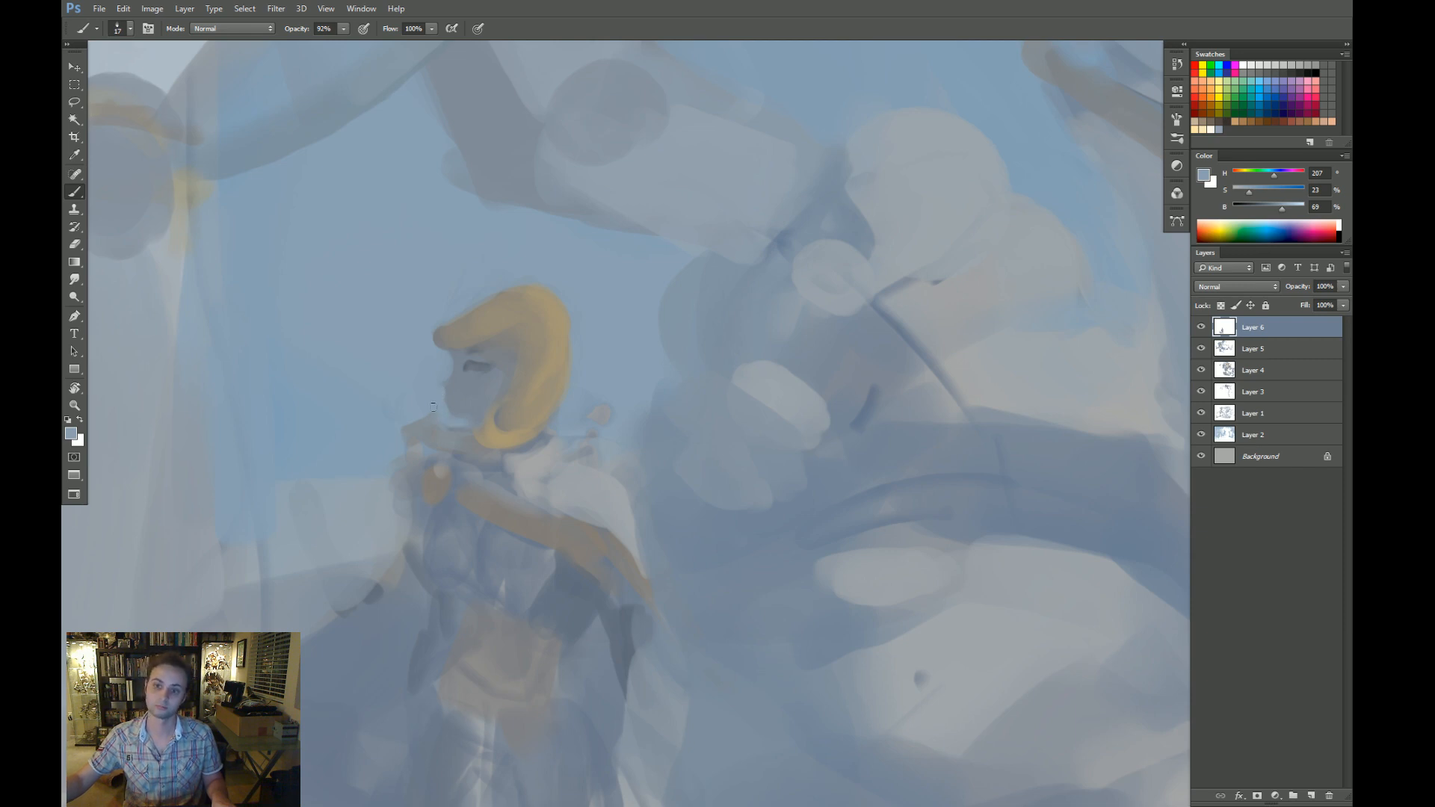
left_click_drag(506, 450, 503, 387)
key("z")
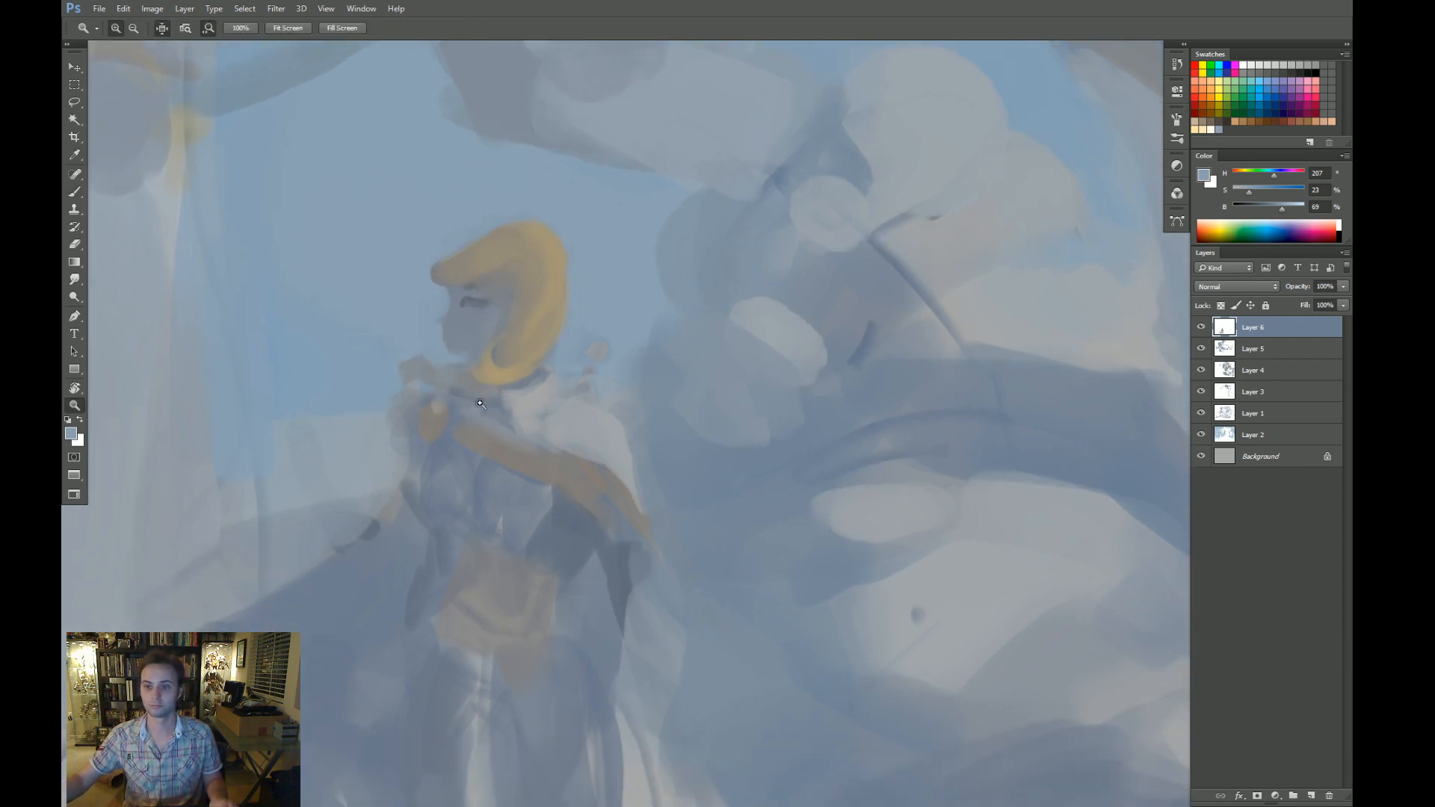
left_click(503, 388, "alt")
key("b")
left_click(509, 318, "alt")
right_click(487, 323, "alt")
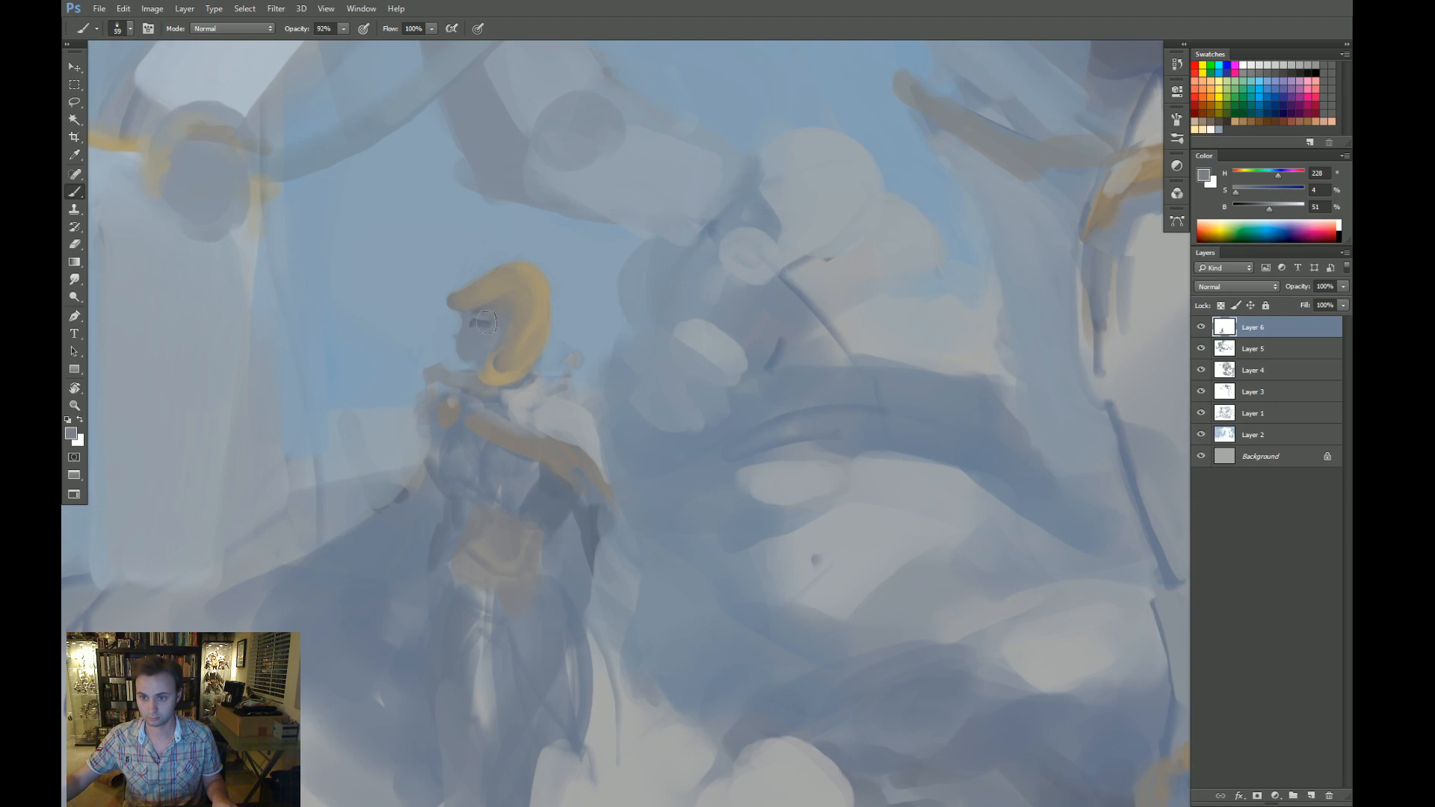
left_click(459, 367, "alt")
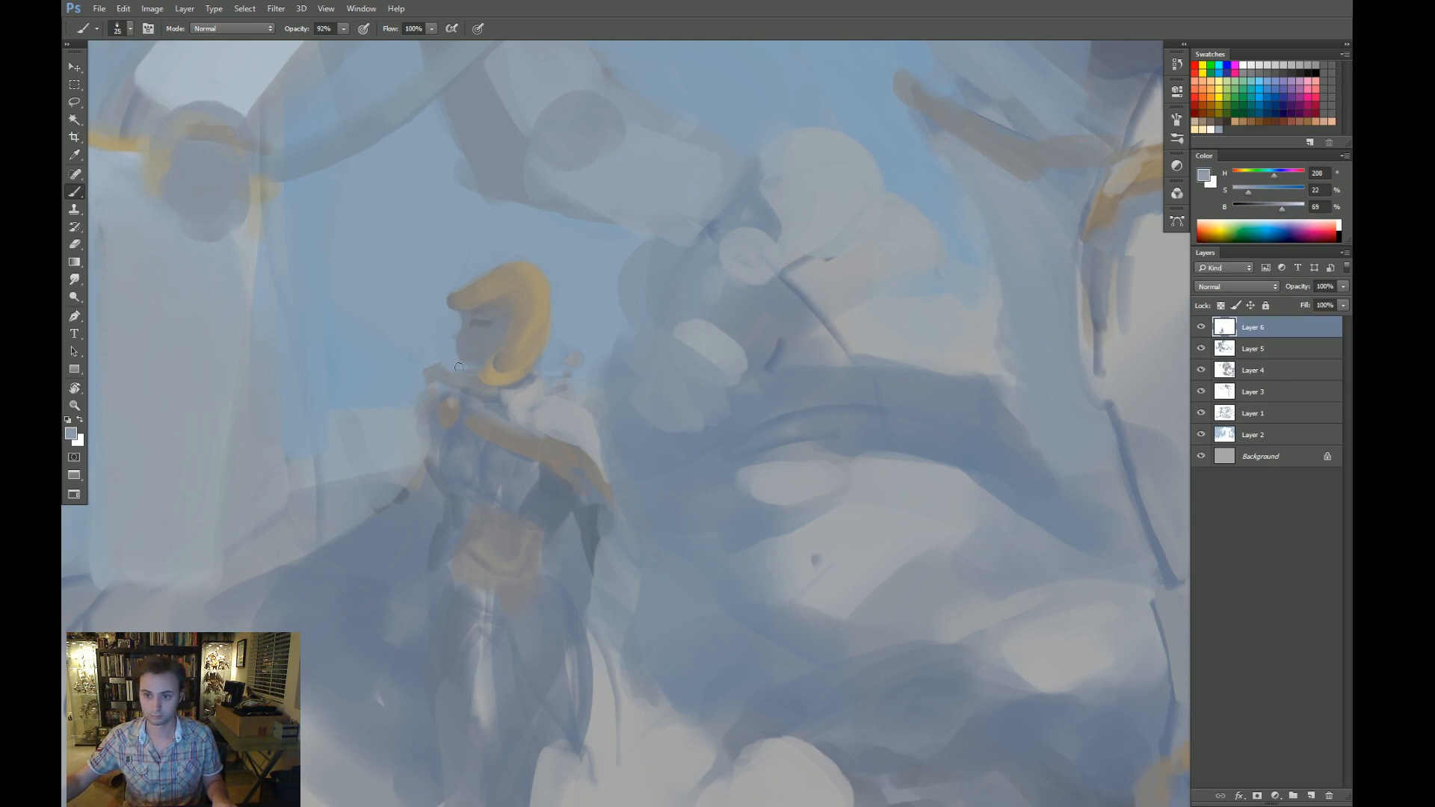
right_click(465, 371, "alt")
left_click(468, 360, "alt")
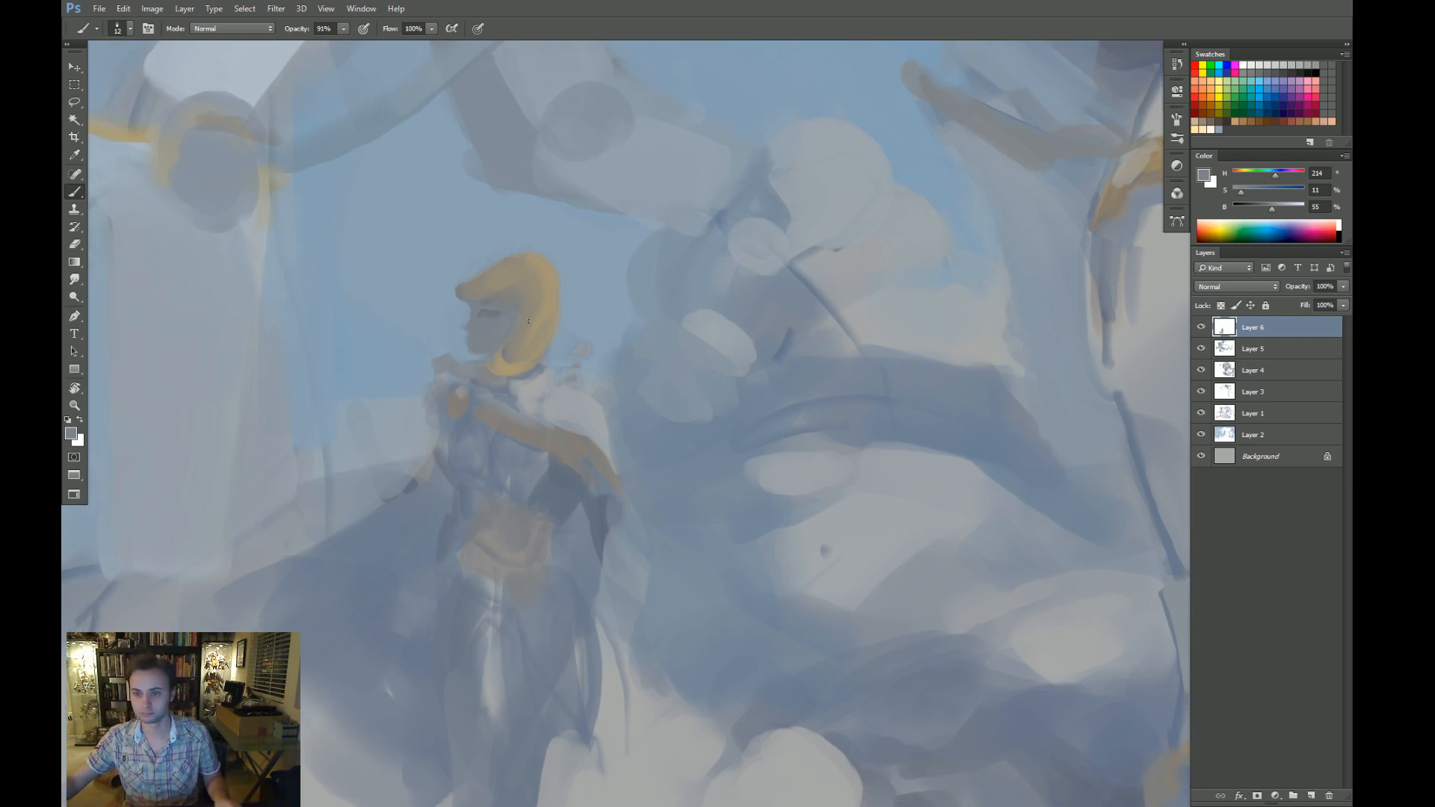
Touch up the hood's inner edge beside the face with sampled tan and grey tones.
left_click(528, 322, "alt")
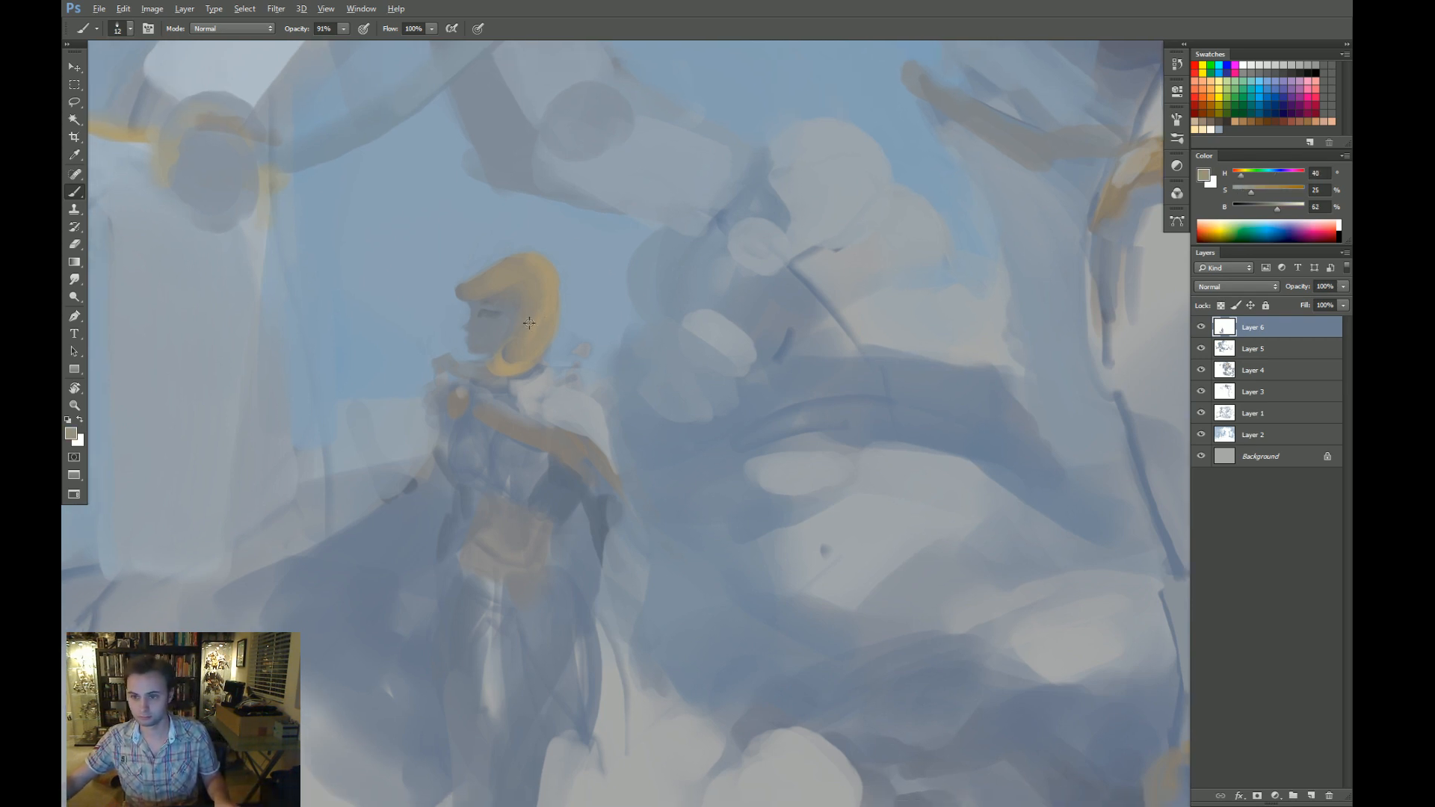
left_click(527, 309, "alt")
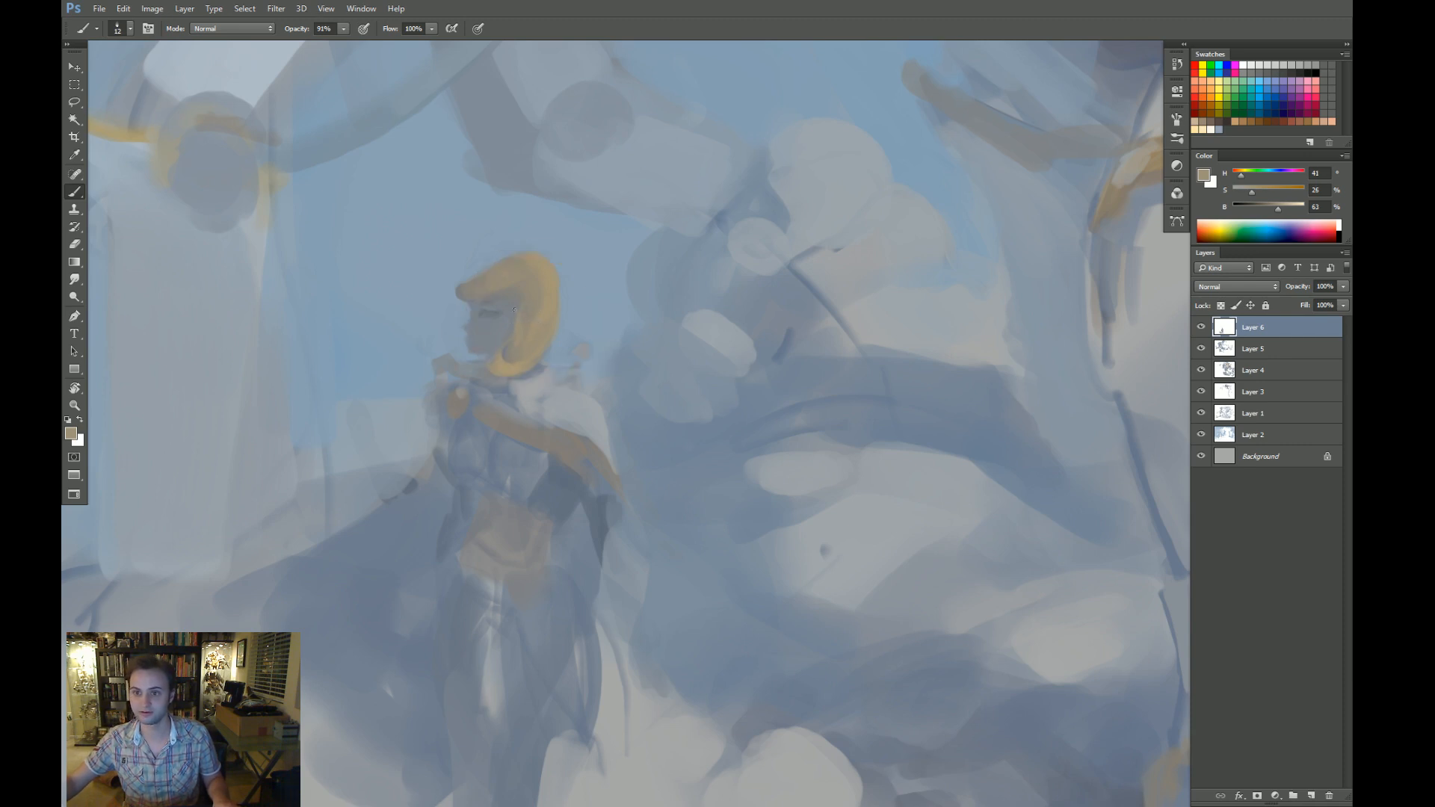
left_click(508, 312, "alt")
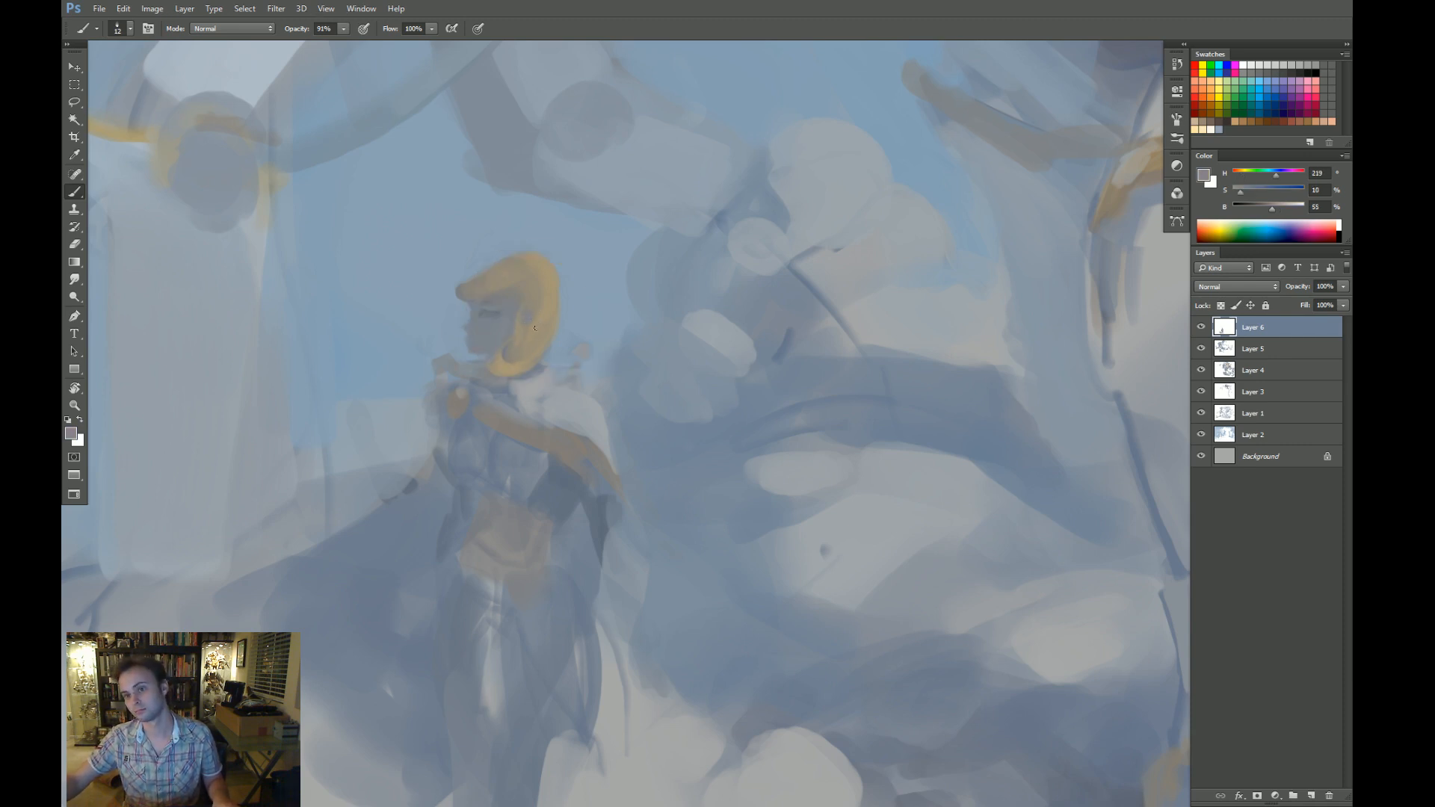
Repaint the figure's legs from hips to feet with a larger brush, using sampled light and blue-grey tones.
key("z")
left_click(534, 328, "alt")
left_click(568, 395)
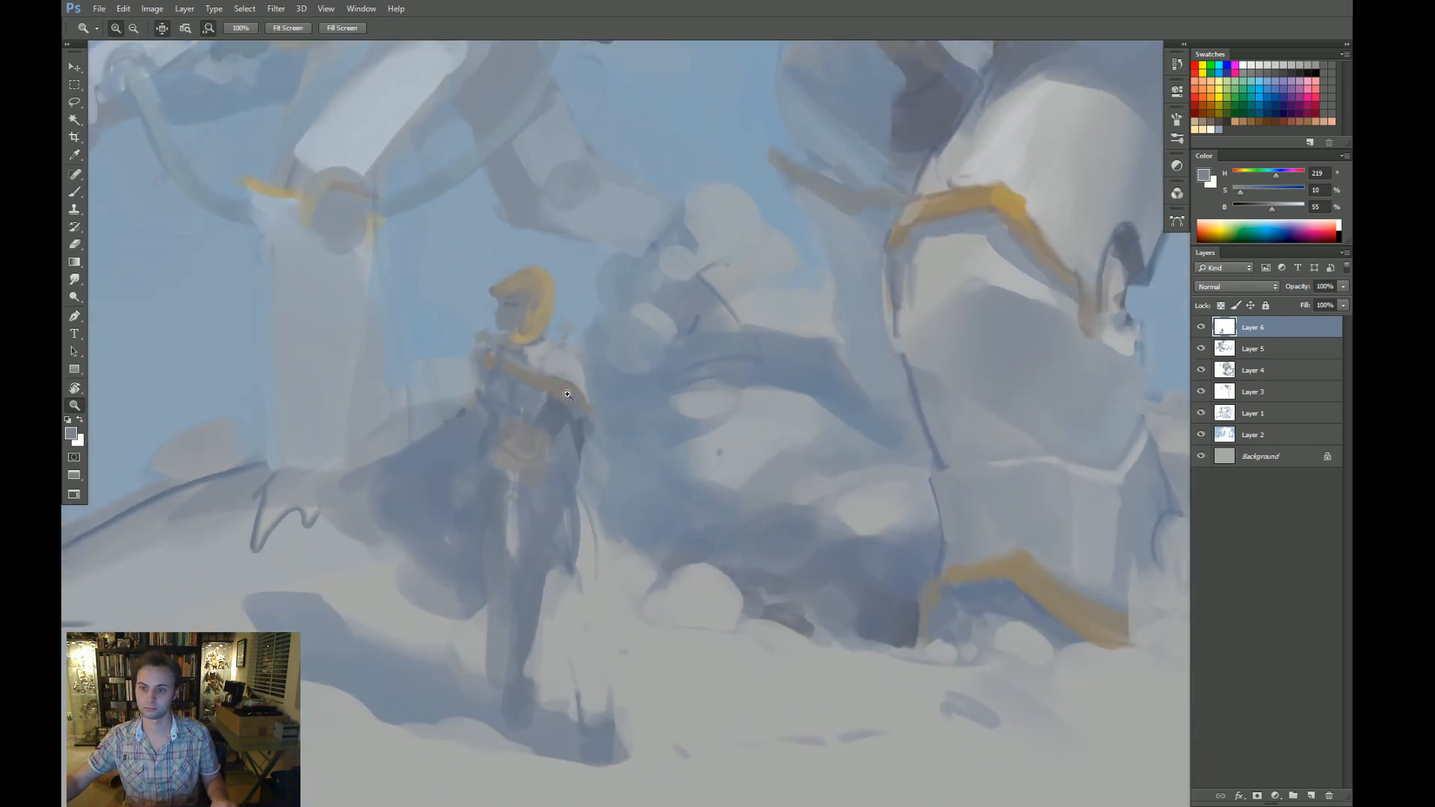
scroll(565, 401, "down", 1)
key("b")
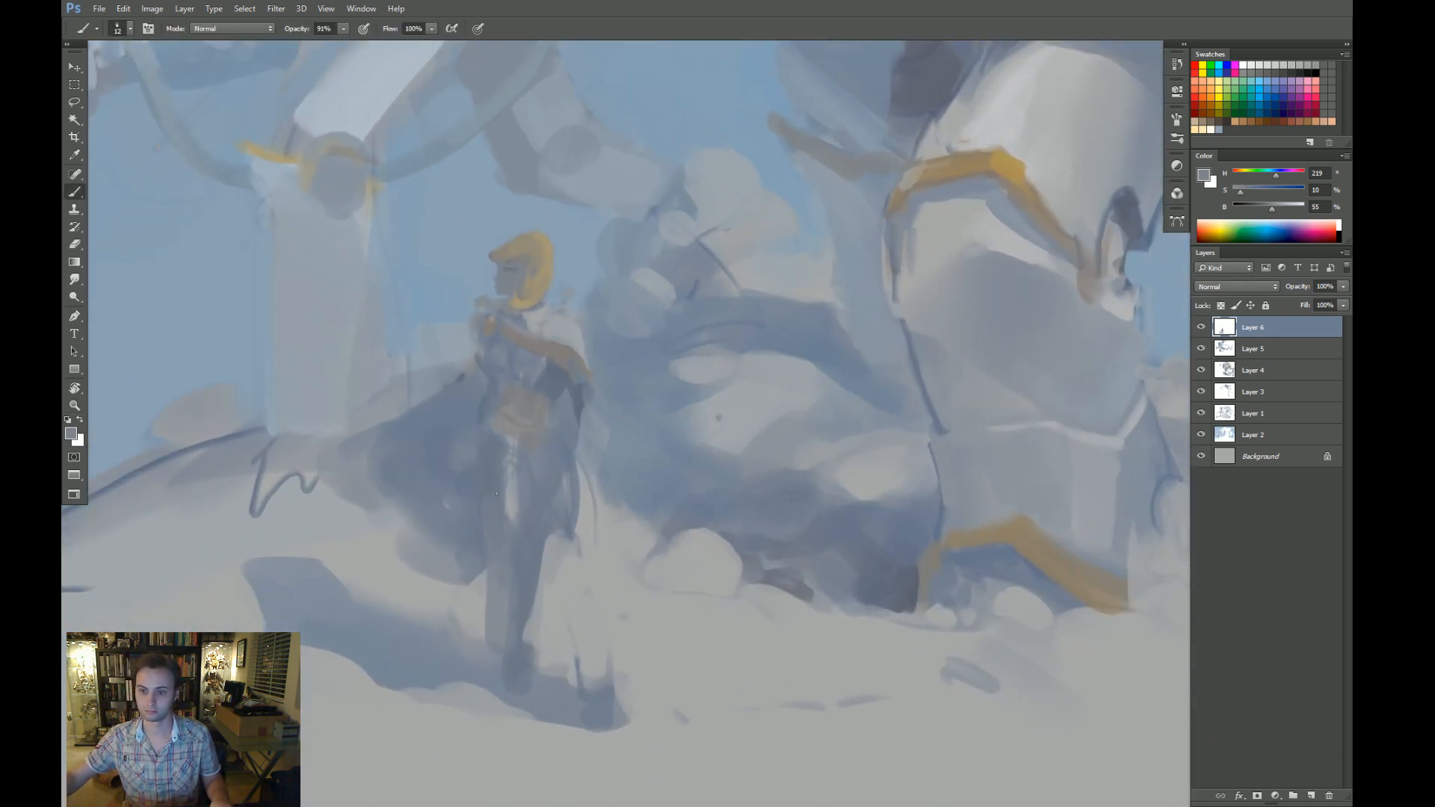
left_click(512, 495, "alt")
key("]")
left_click_drag(499, 445, 511, 677)
mouse_move(544, 497)
left_mouse_down()
mouse_move(532, 539)
mouse_move(561, 517)
mouse_move(562, 552)
left_mouse_up()
left_click(532, 518, "alt")
left_click(532, 574, "alt")
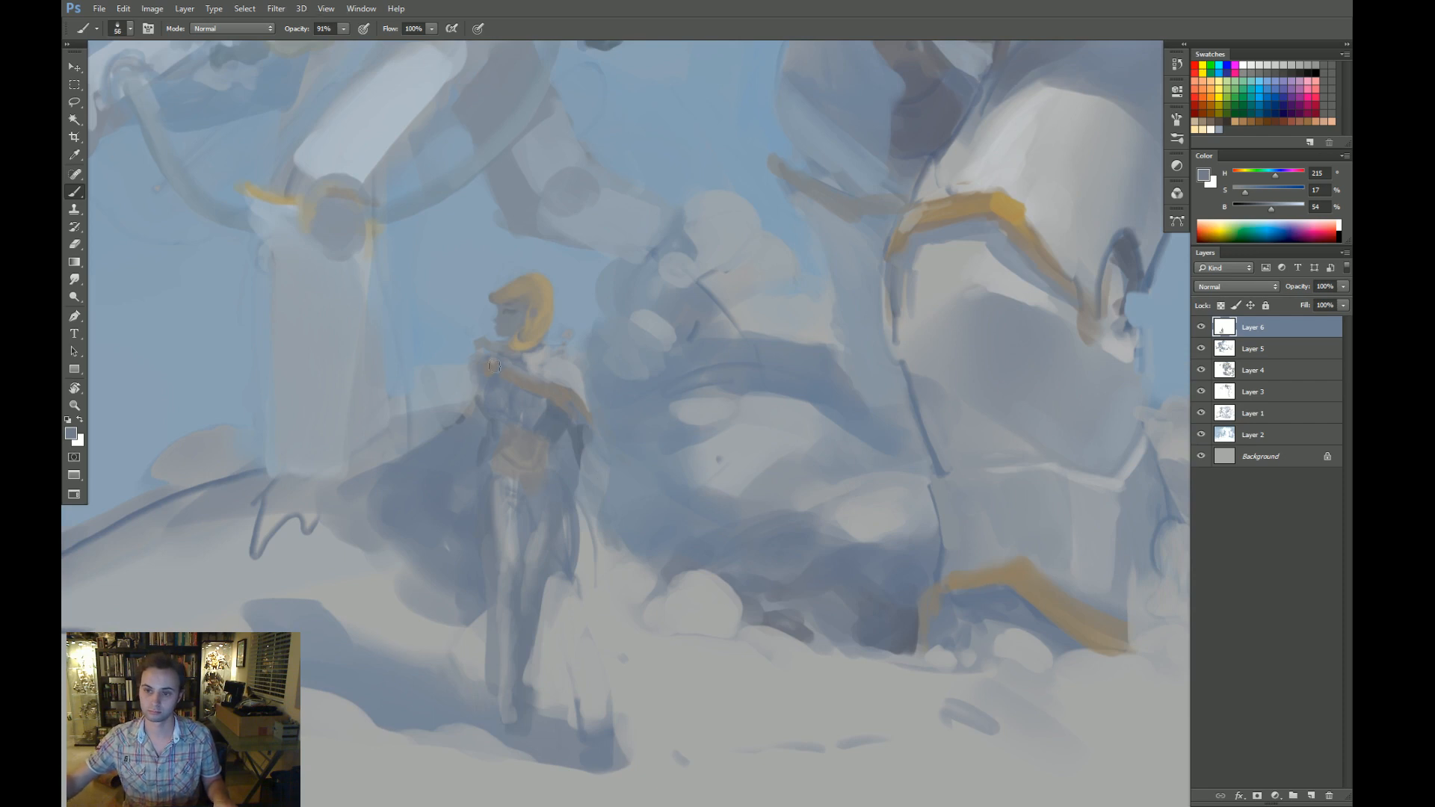
Clean up the collar and trim the outer edge of the shoulder cape with sampled sky and background blues.
left_click(464, 329, "alt")
left_click(559, 346, "alt")
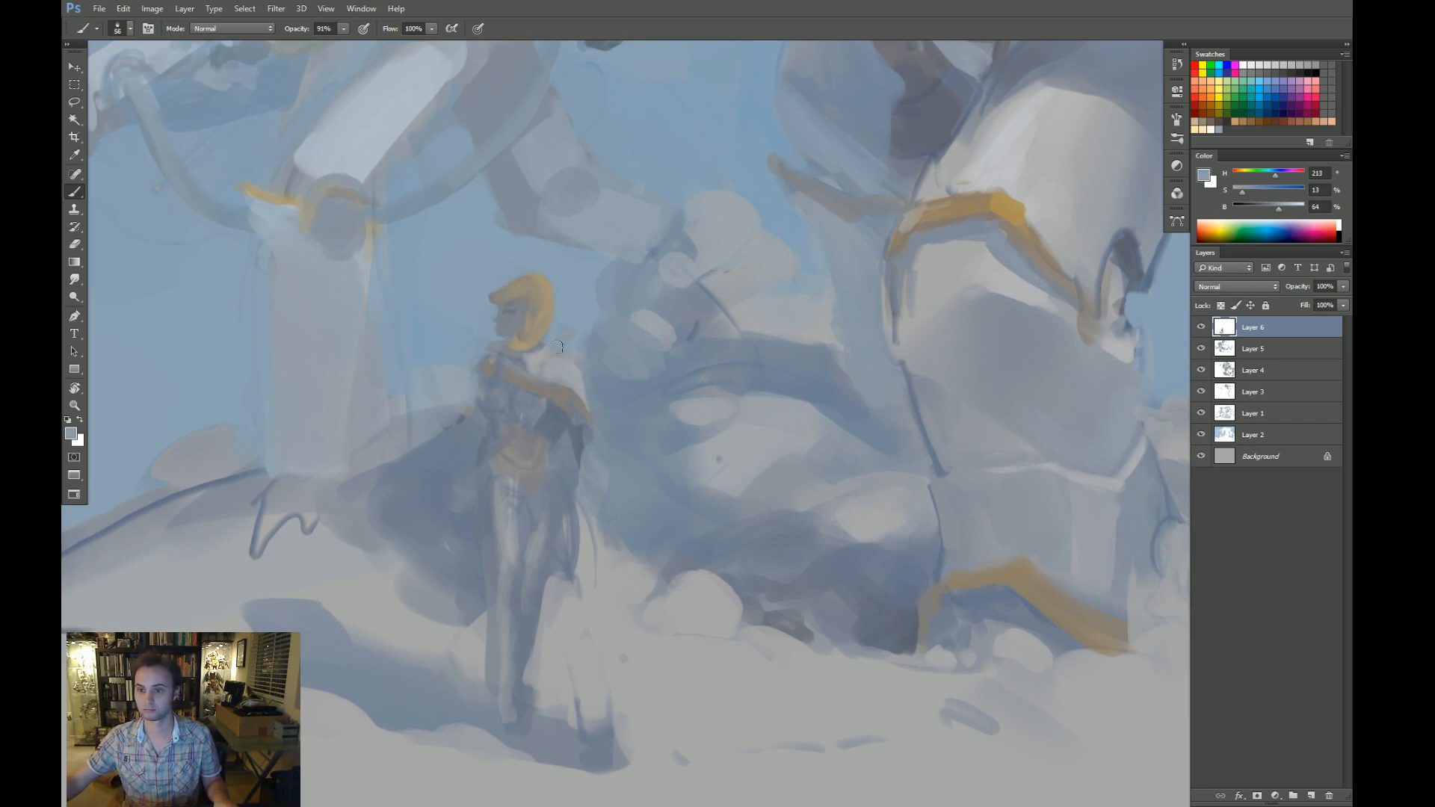
left_click(599, 411, "alt")
right_click(599, 410, "alt")
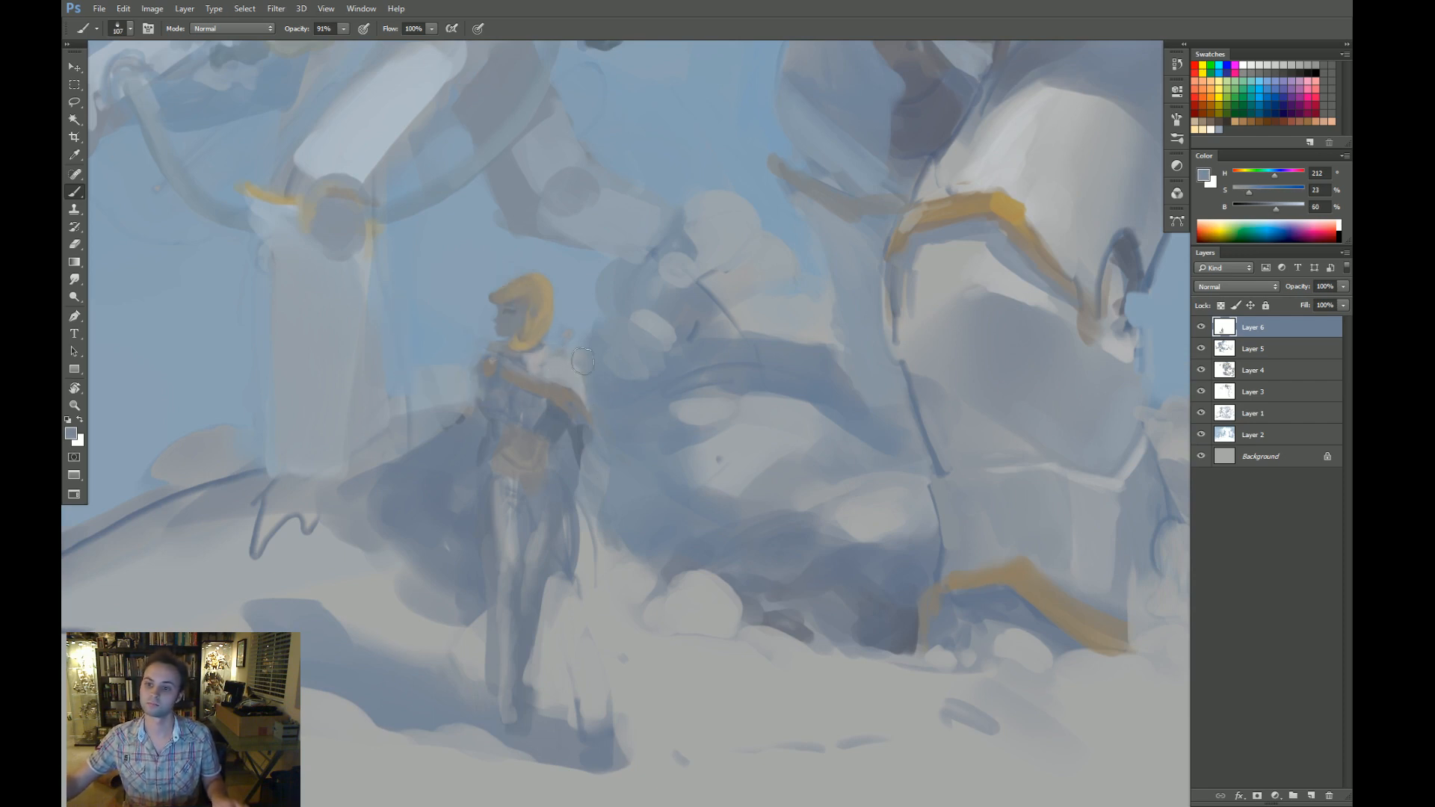
left_click_drag(581, 357, 587, 411)
Lighten the figure's shoulder cape with a sampled pale grey raised to 74% brightness, using a smaller brush.
left_click(562, 370, "alt")
right_click(562, 397, "alt")
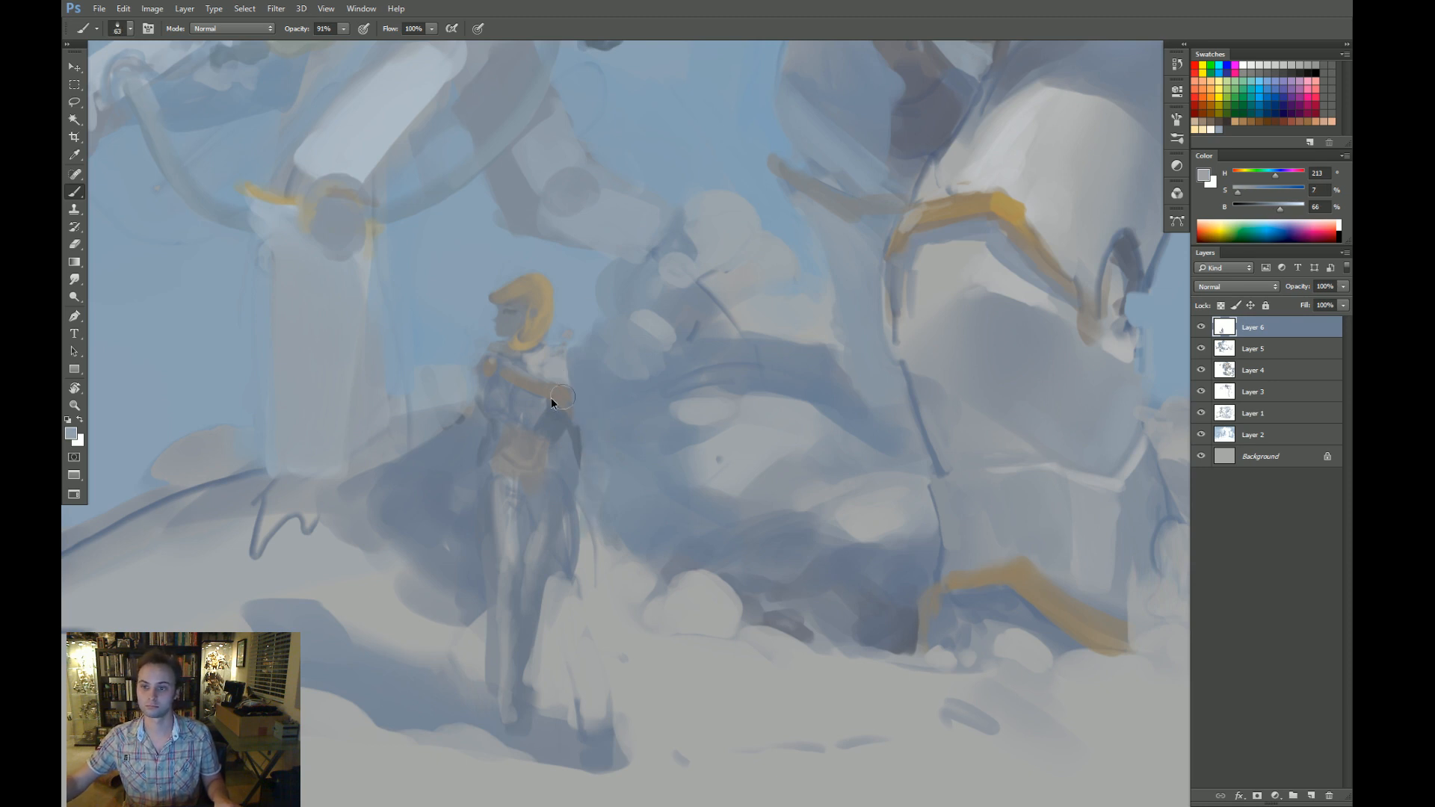
left_click_drag(1280, 208, 1285, 208)
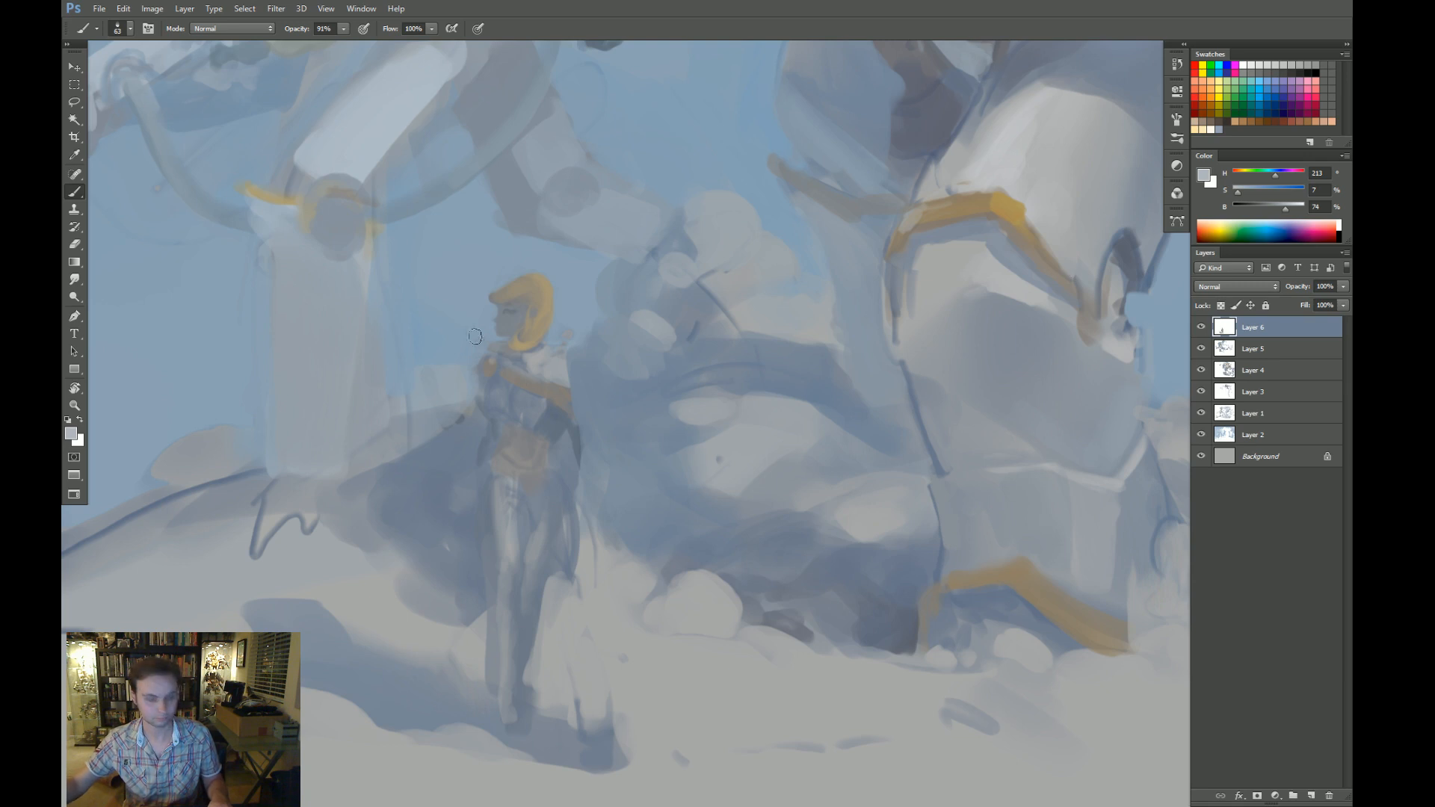
right_click(513, 329, "alt")
mouse_move(552, 364)
left_mouse_down()
mouse_move(524, 370)
mouse_move(544, 372)
left_mouse_up()
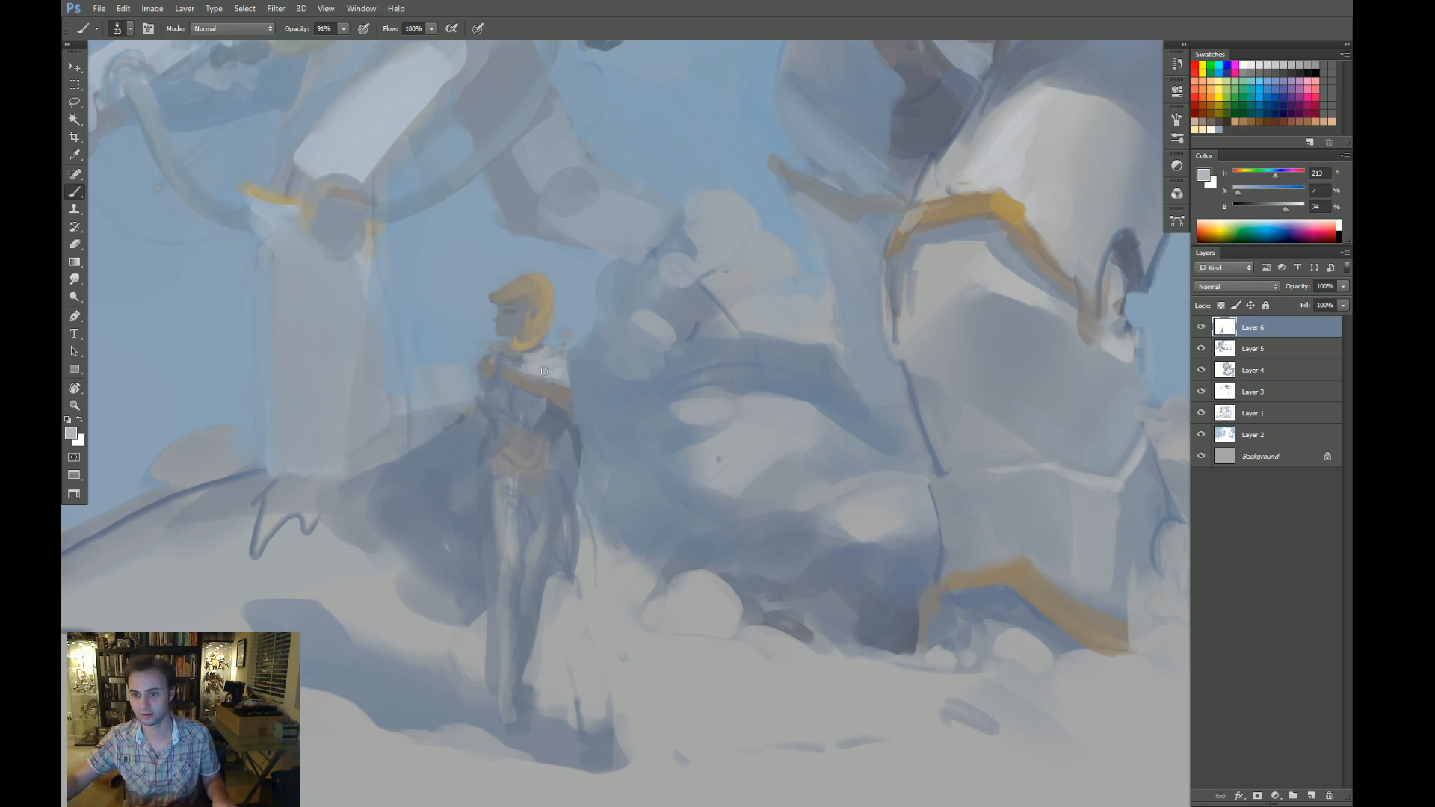
left_click(557, 353, "alt")
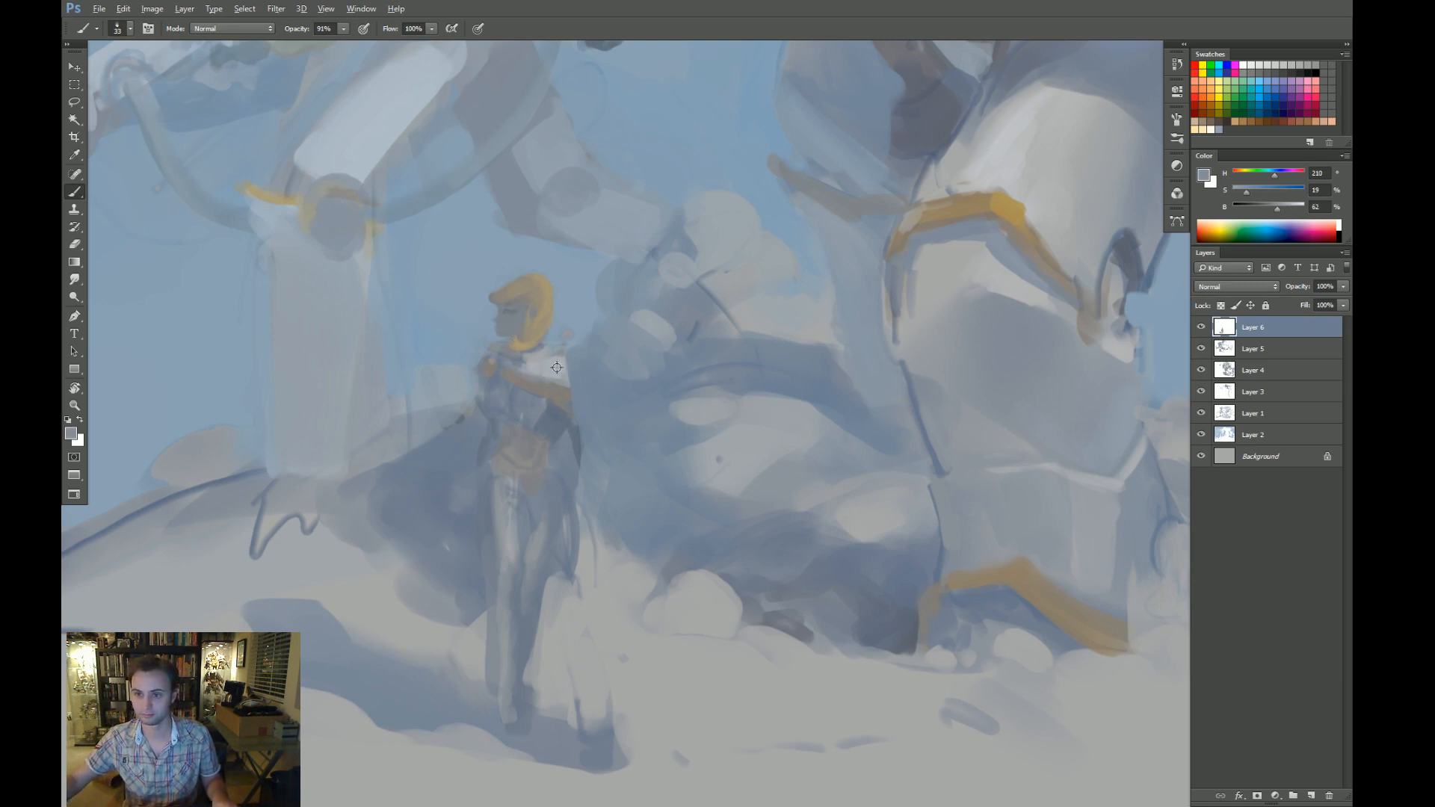
Touch up the shoulder cape's edge with sampled pale and blue-grey tones, and set the brush colour to 29% saturation and 46% brightness.
left_click(559, 372, "alt")
left_click_drag(544, 372, 577, 421)
left_click(580, 382, "alt")
left_click(538, 343, "alt")
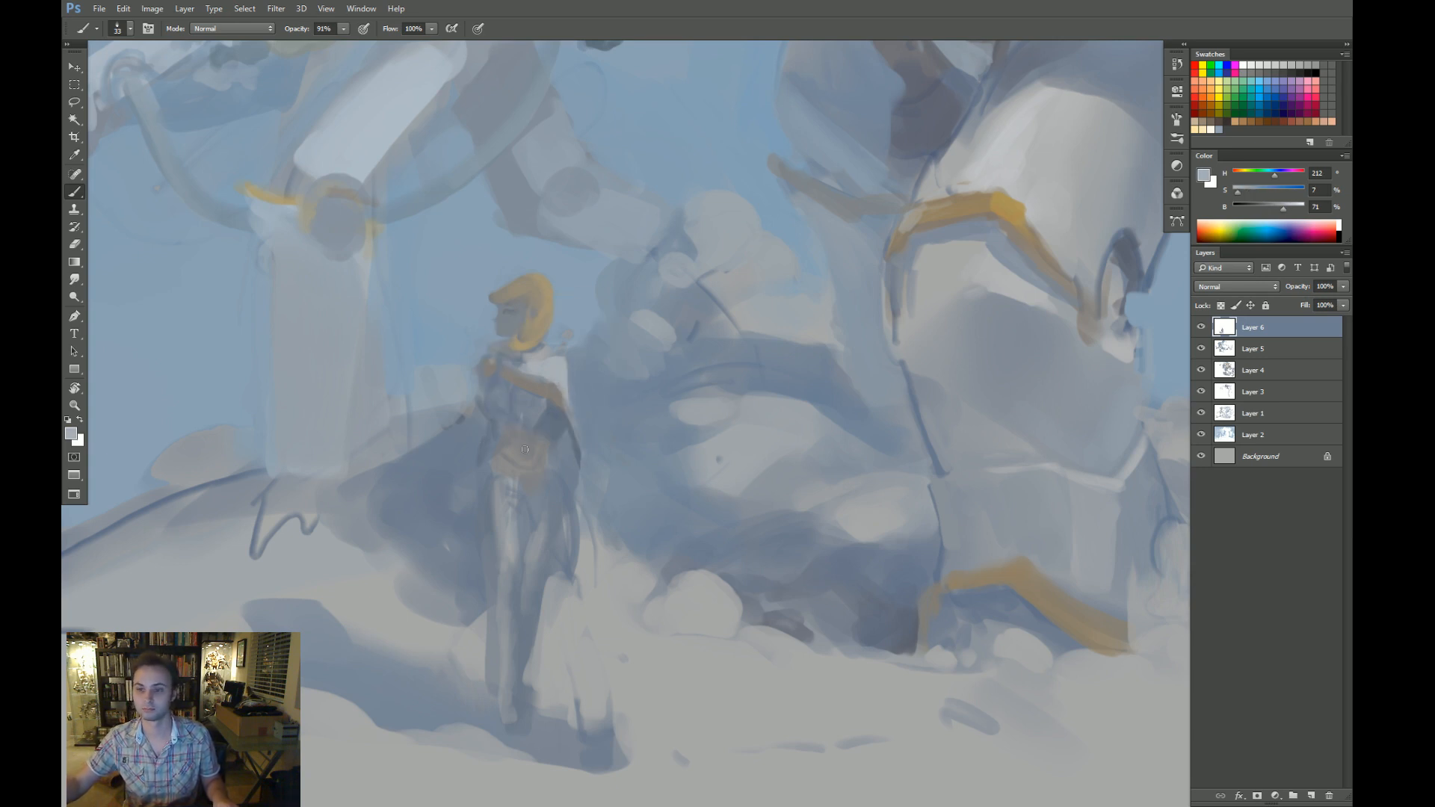
left_click(549, 419, "alt")
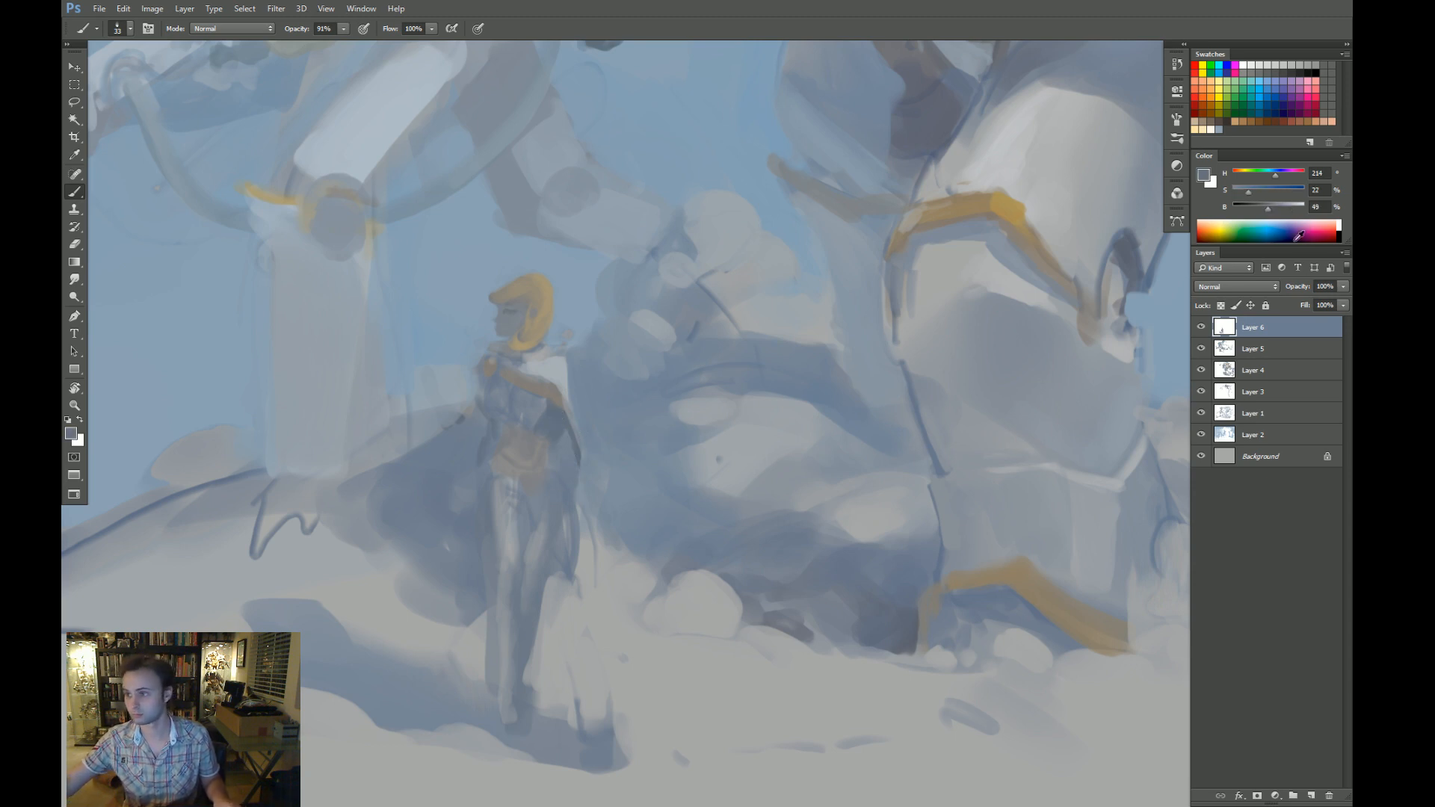
left_click_drag(1269, 208, 1254, 194)
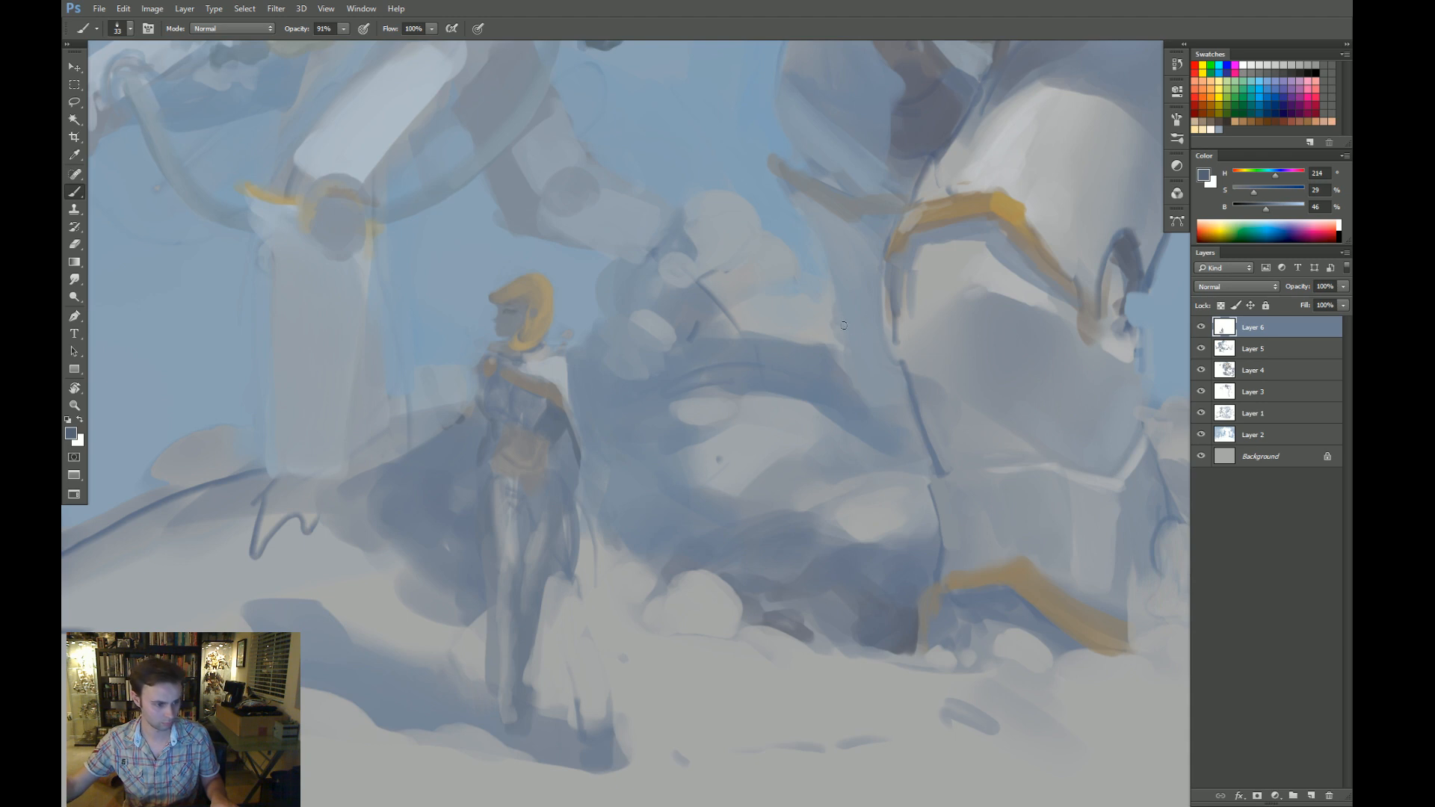
left_click_drag(604, 406, 681, 388)
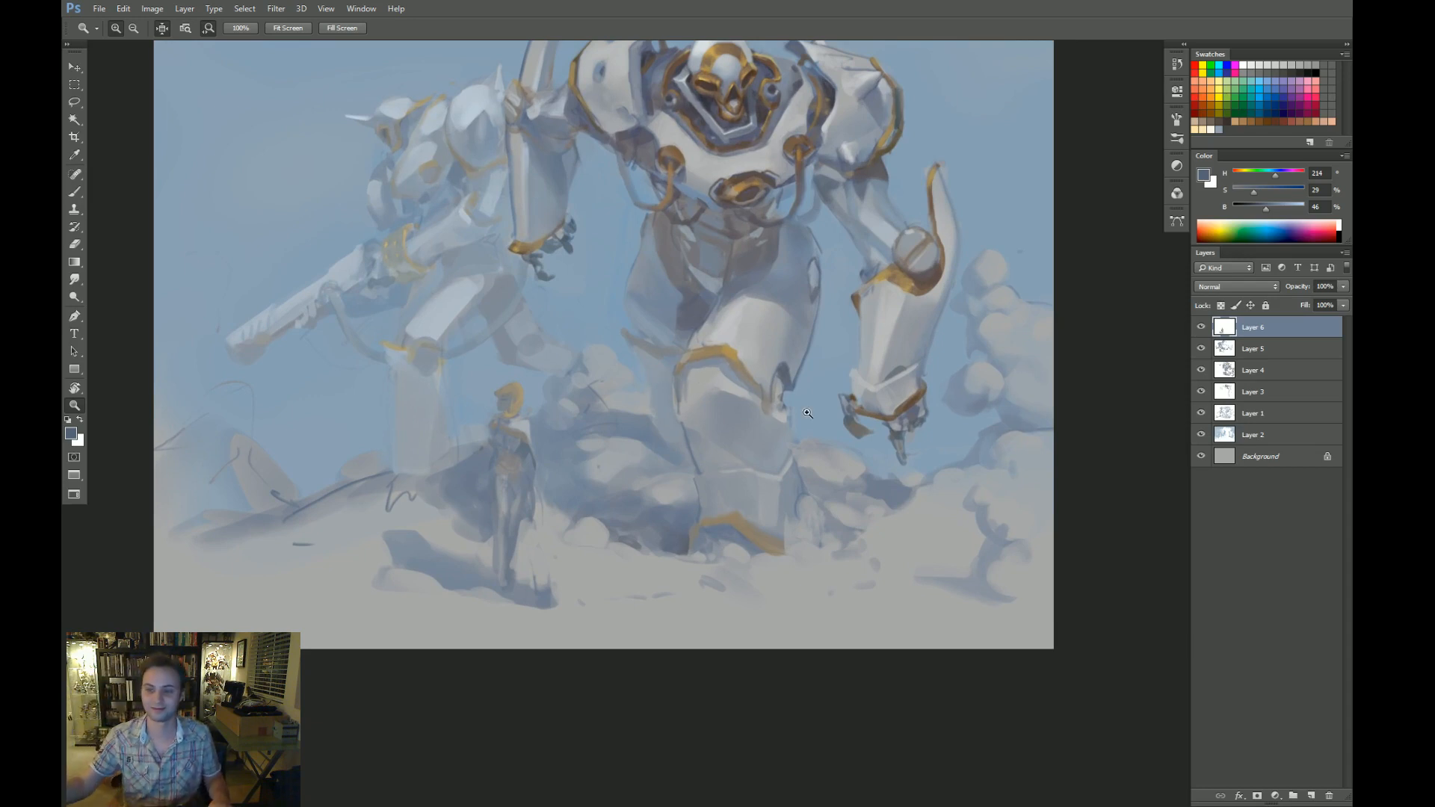
Try a straight horizon line across the whole painting at the small figure's height, and undo it.
key("b")
left_click_drag(272, 417, 1054, 418)
left_click_drag(558, 445, 554, 457)
key("ctrl+z")
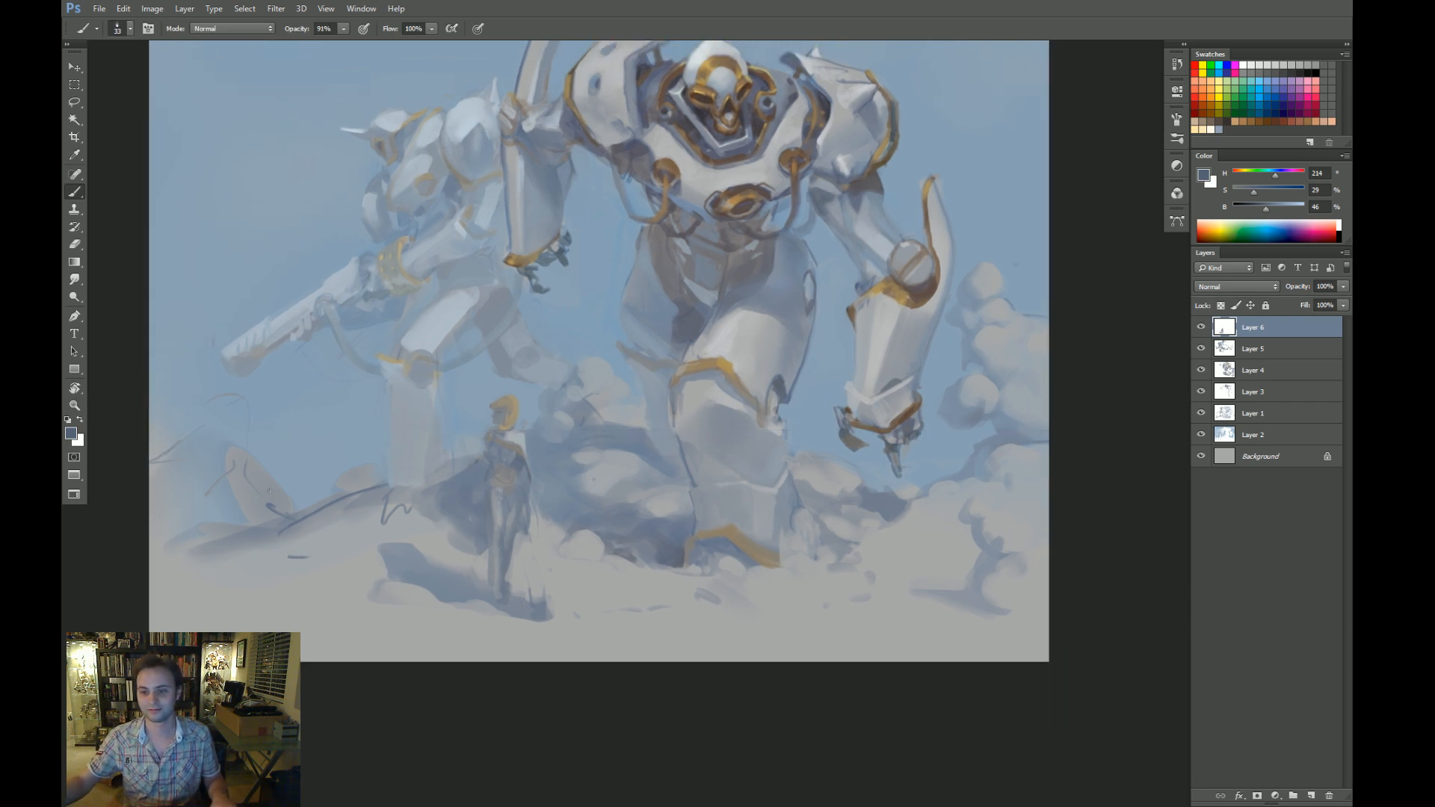
left_click_drag(208, 489, 1049, 490)
left_click_drag(778, 480, 735, 503)
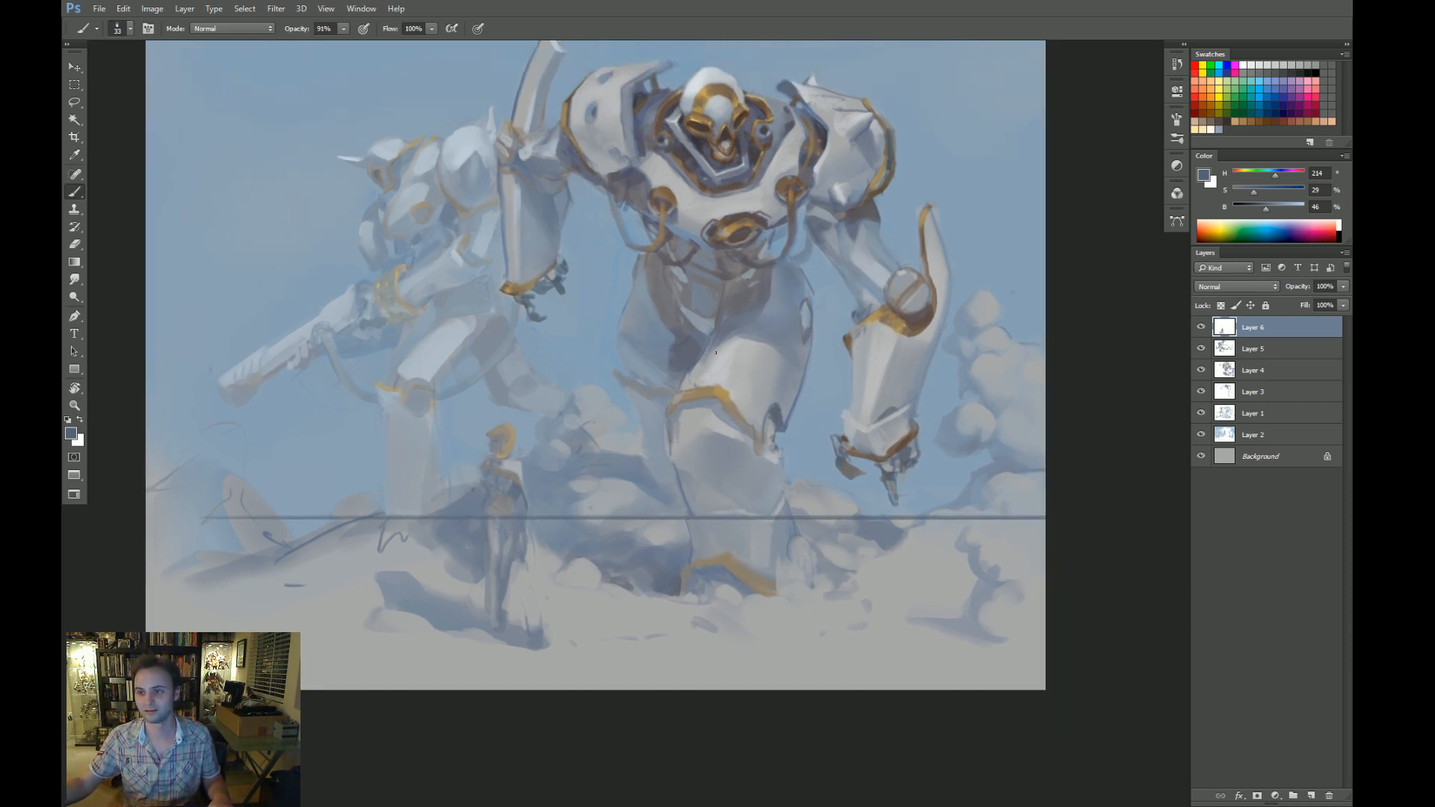
key("ctrl+z")
left_click_drag(722, 165, 687, 207)
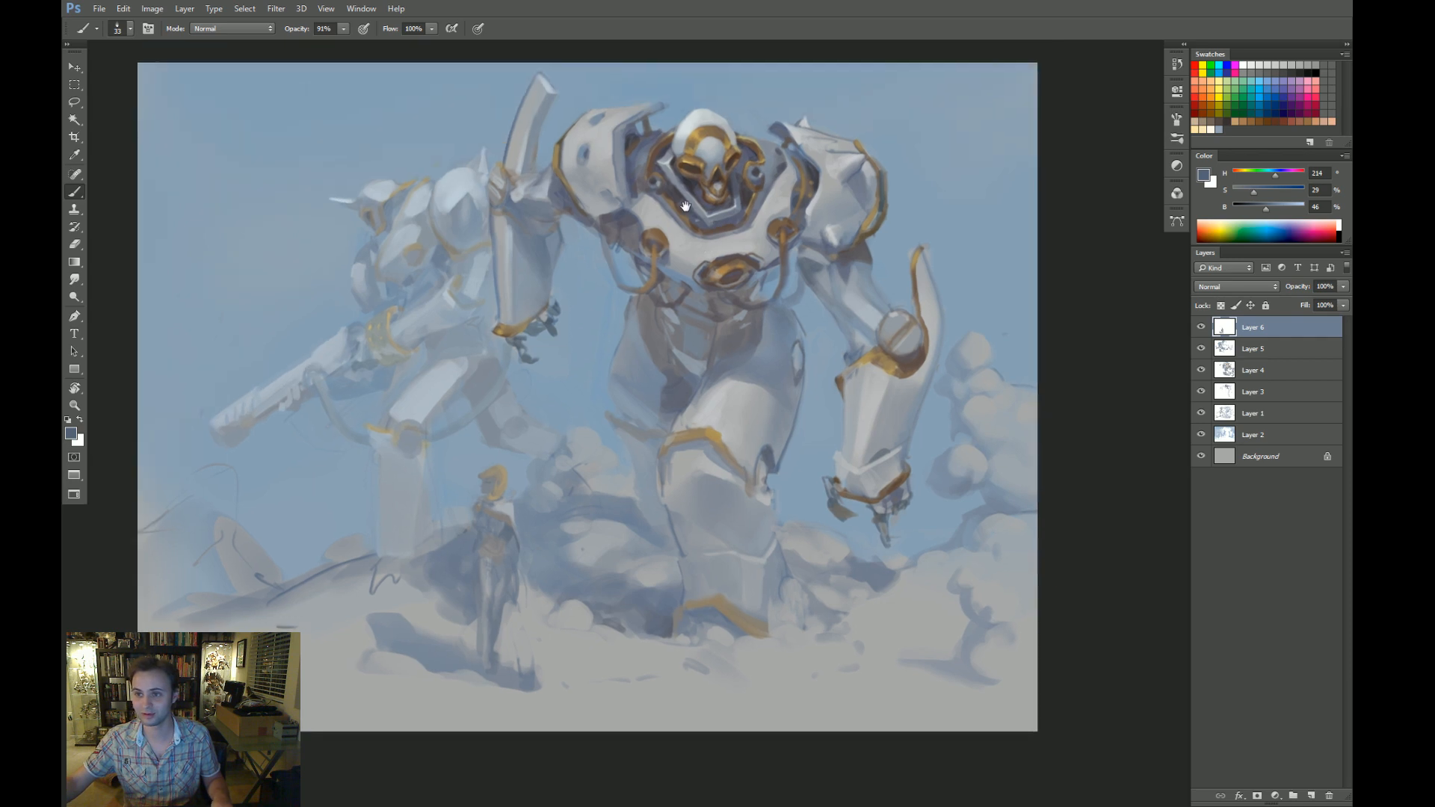
mouse_move(669, 380)
left_mouse_down()
mouse_move(619, 429)
mouse_move(629, 410)
left_mouse_up()
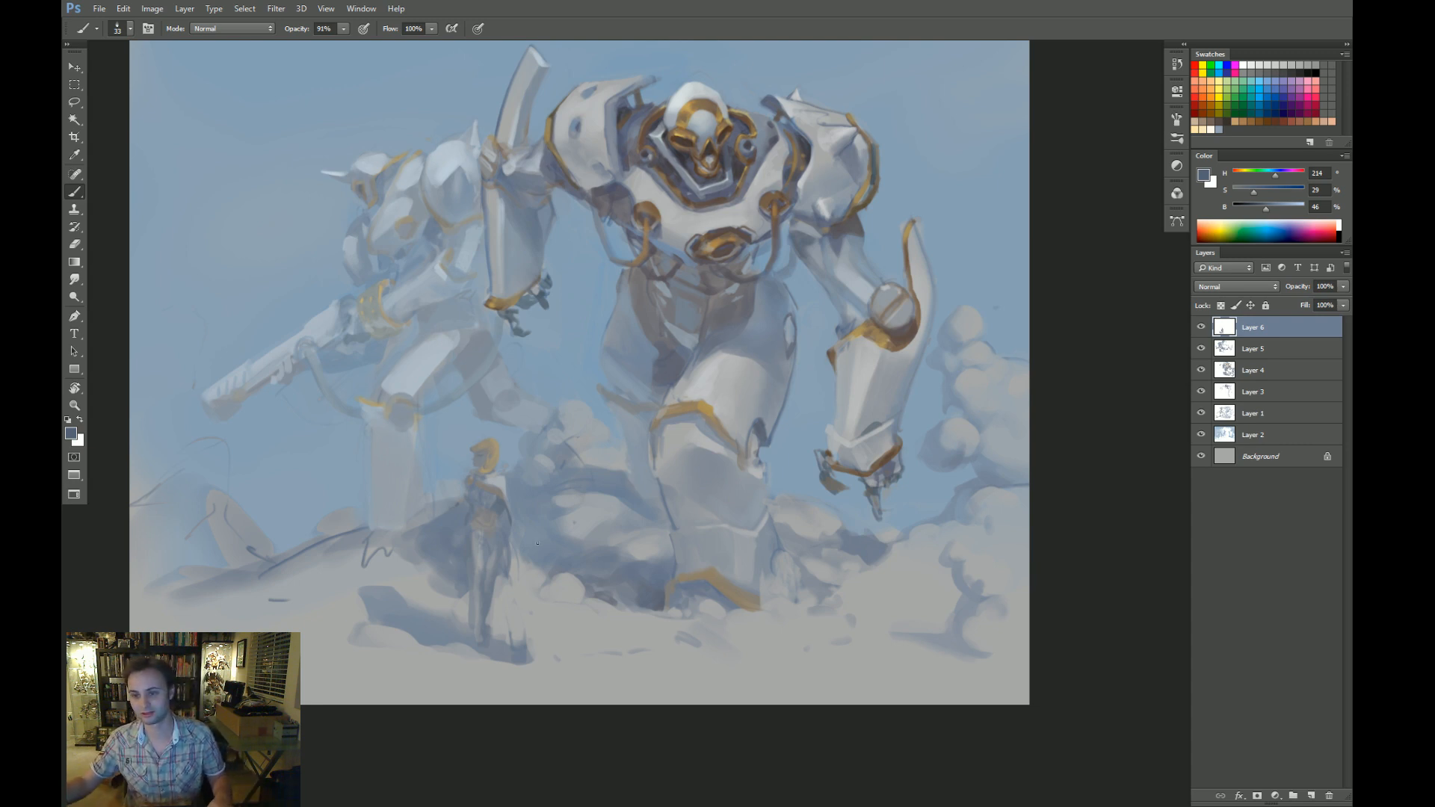
Paint the small figure's arms and side contours in dark blue-grey, trimming around the hanging hand with a sampled light grey.
key("z")
mouse_move(596, 545)
left_mouse_down()
mouse_move(538, 500)
mouse_move(424, 477)
left_mouse_up()
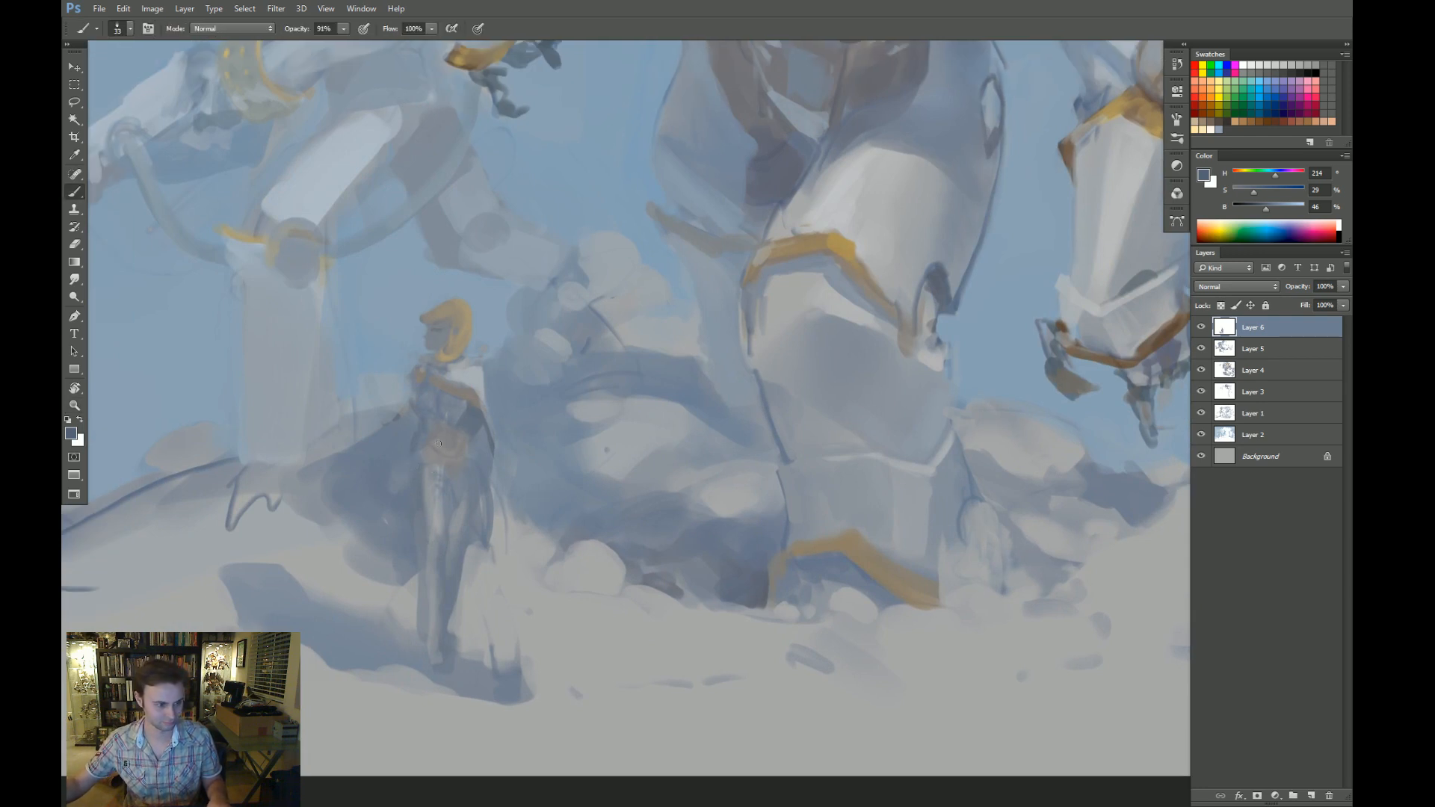
left_click_drag(415, 455, 411, 484)
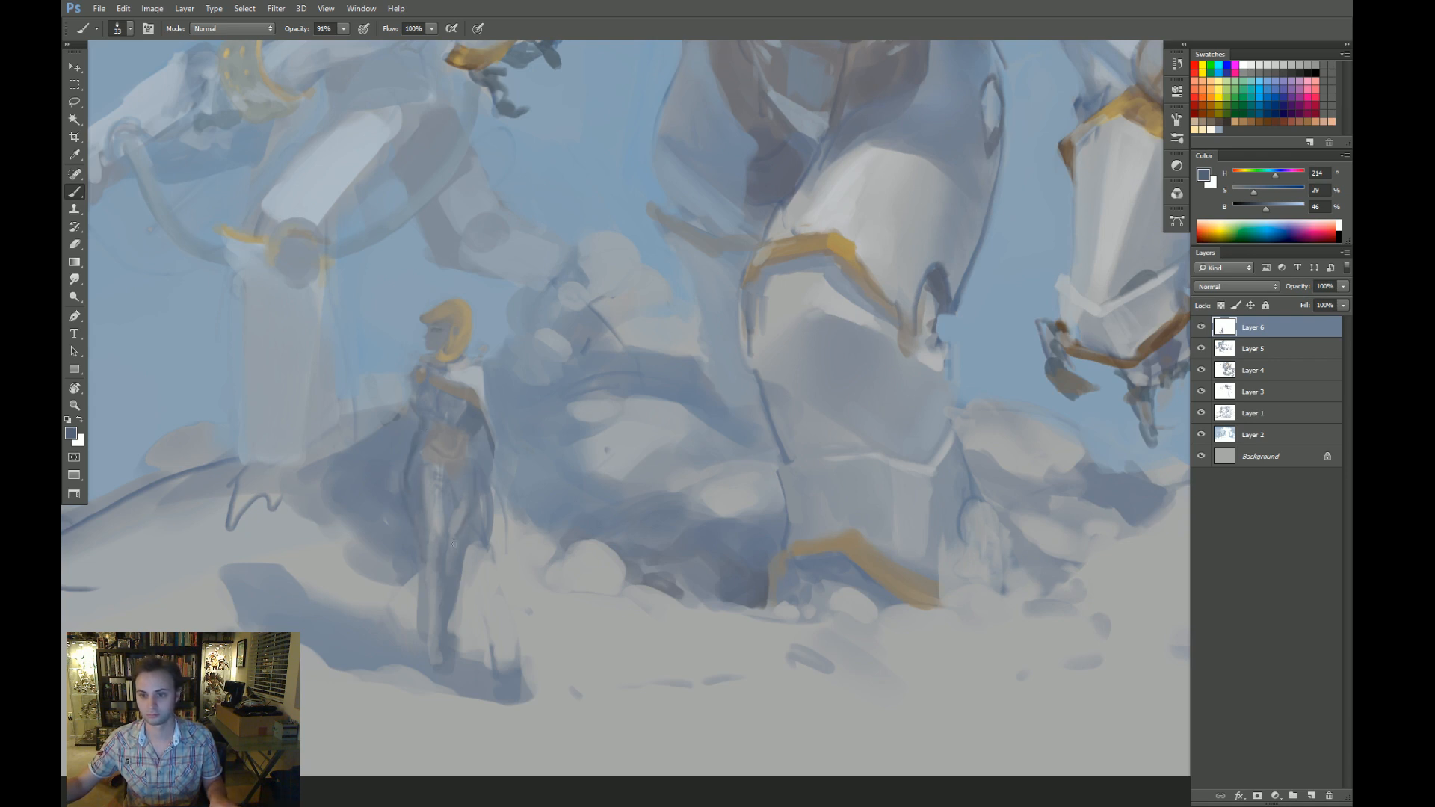
left_click_drag(459, 582, 448, 635)
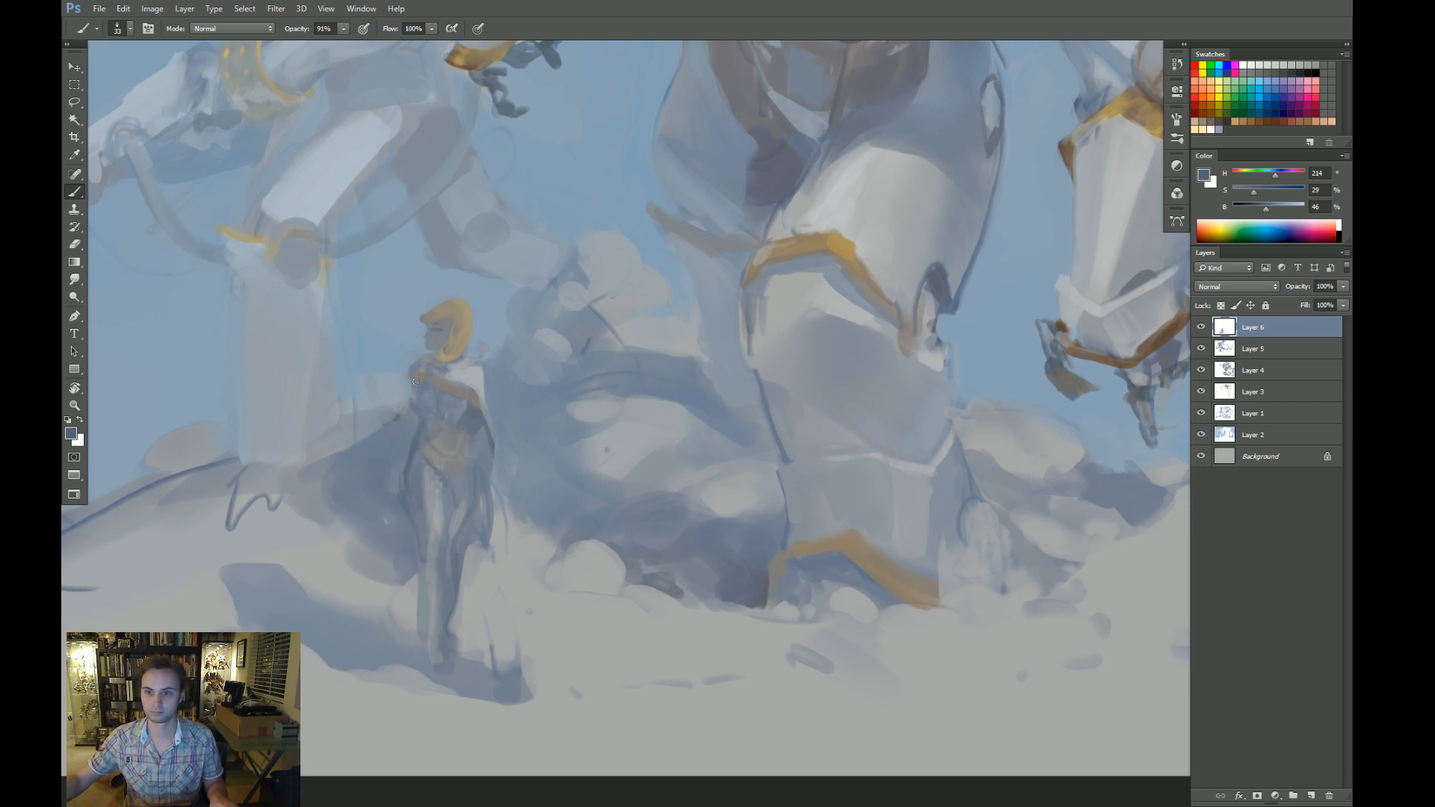
left_click_drag(481, 425, 499, 523)
left_click(495, 523, "alt")
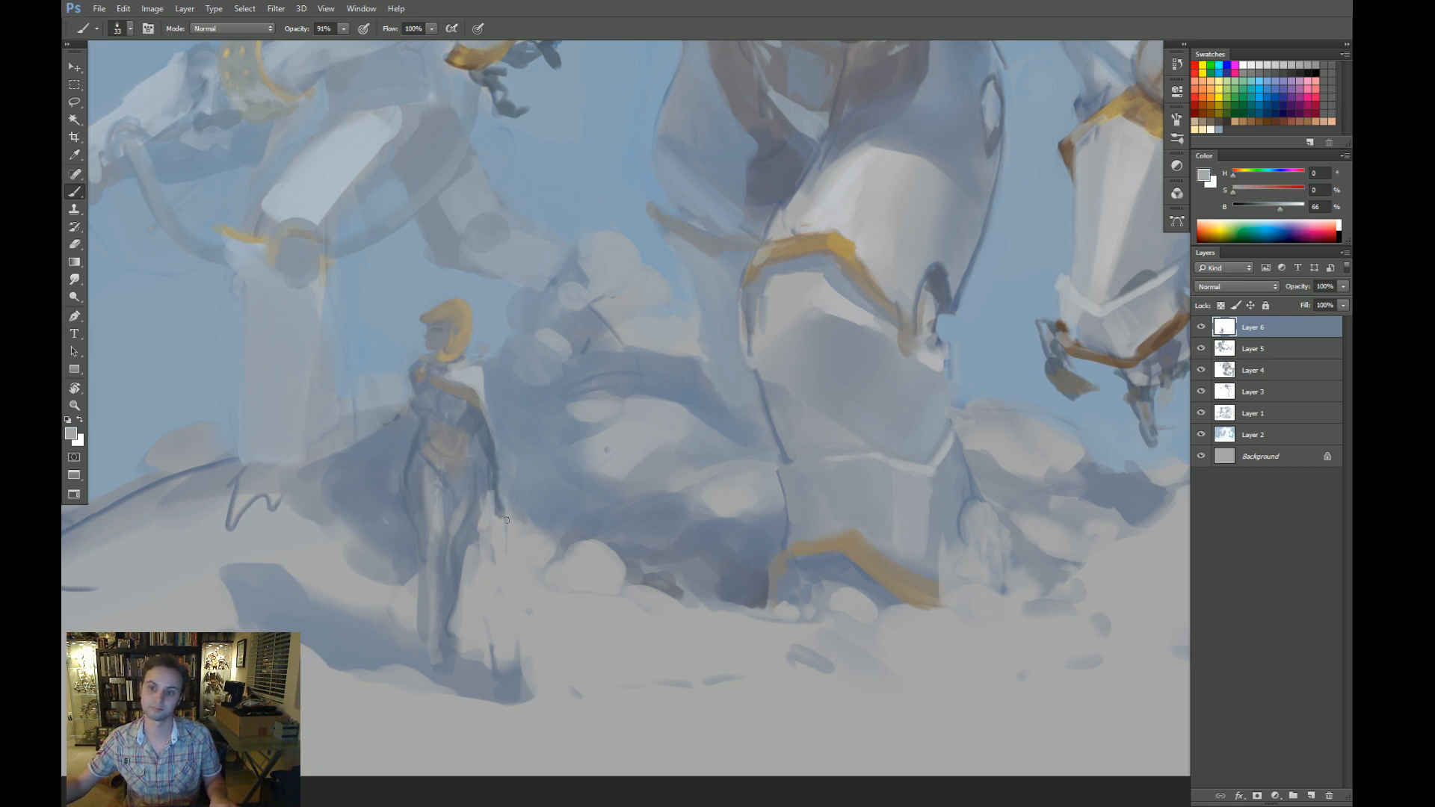
left_click_drag(488, 483, 497, 500)
left_click(418, 499, "alt")
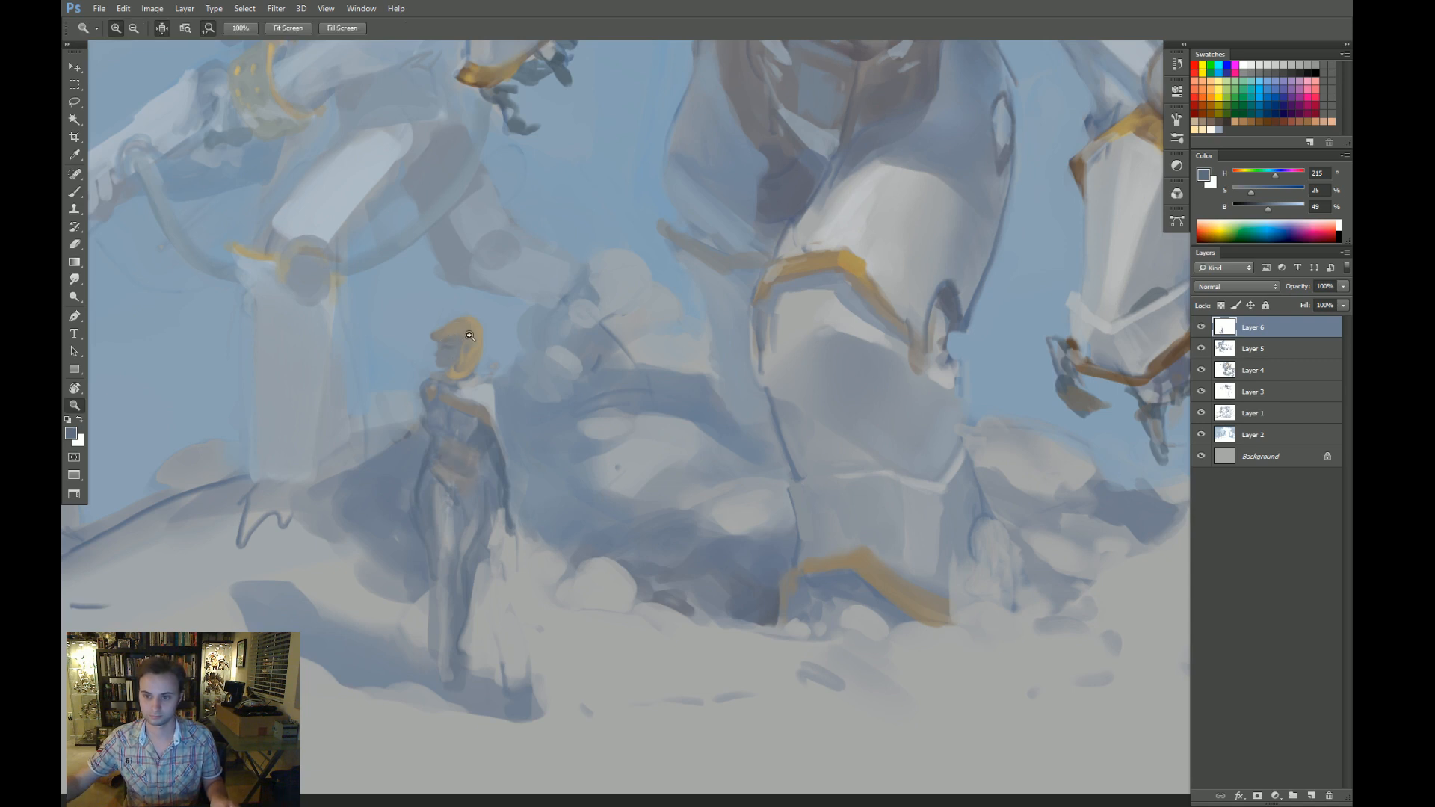
Warm the figure's face with a light orange skin swatch, blending it with sampled greyish tan tones and a smaller brush.
left_click_drag(443, 330, 522, 351)
left_click(1315, 121)
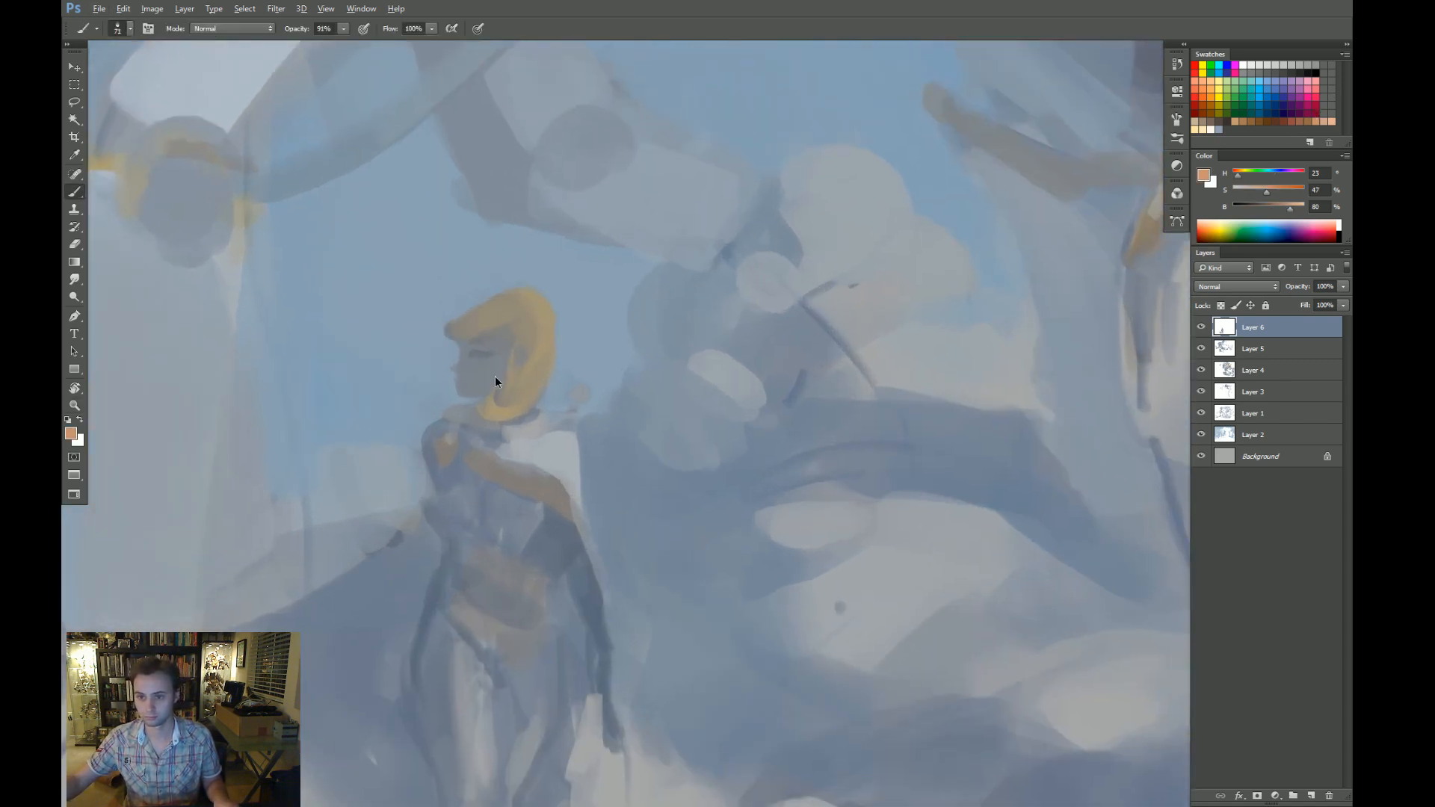
left_click(499, 370, "alt")
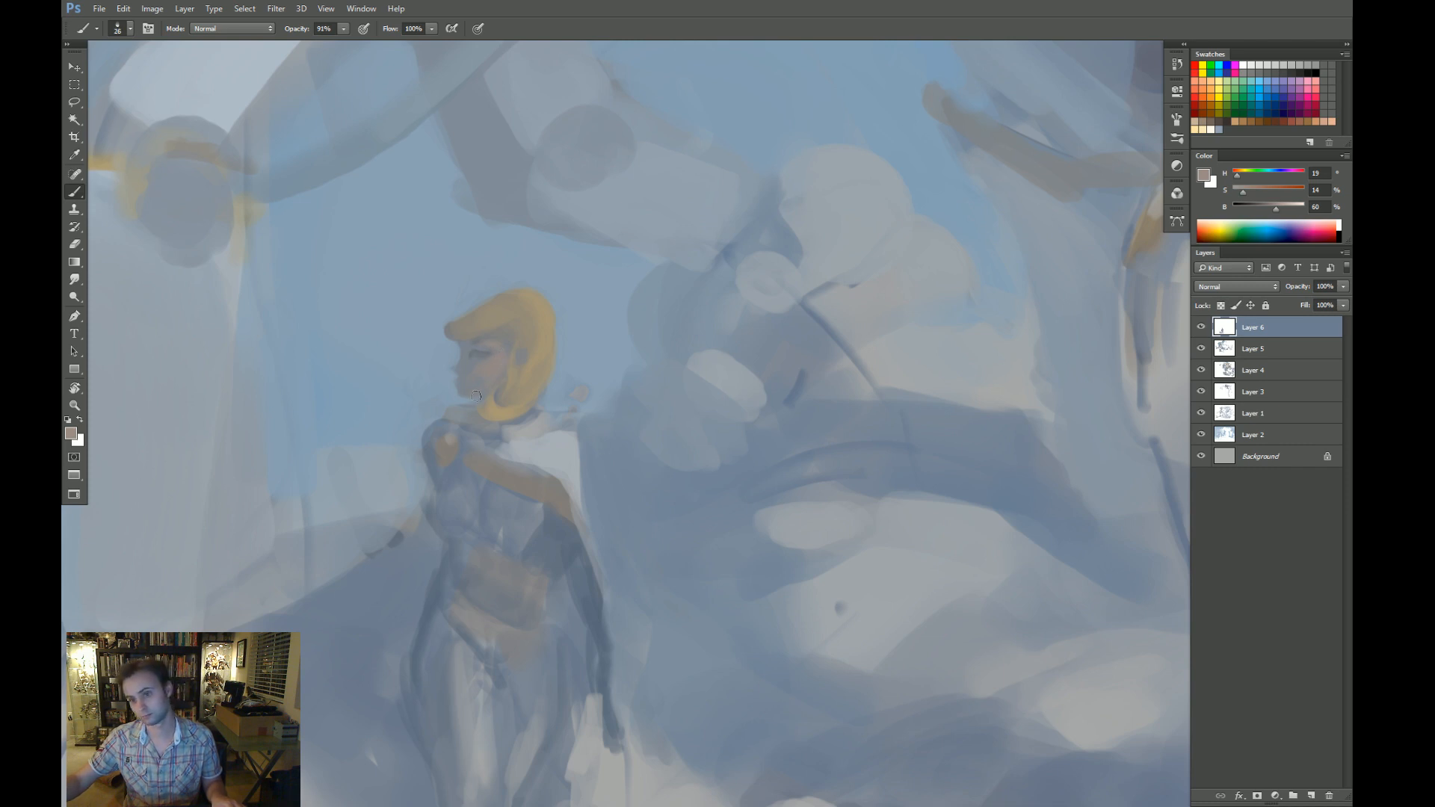
left_click(491, 380, "alt")
left_click(486, 392, "alt")
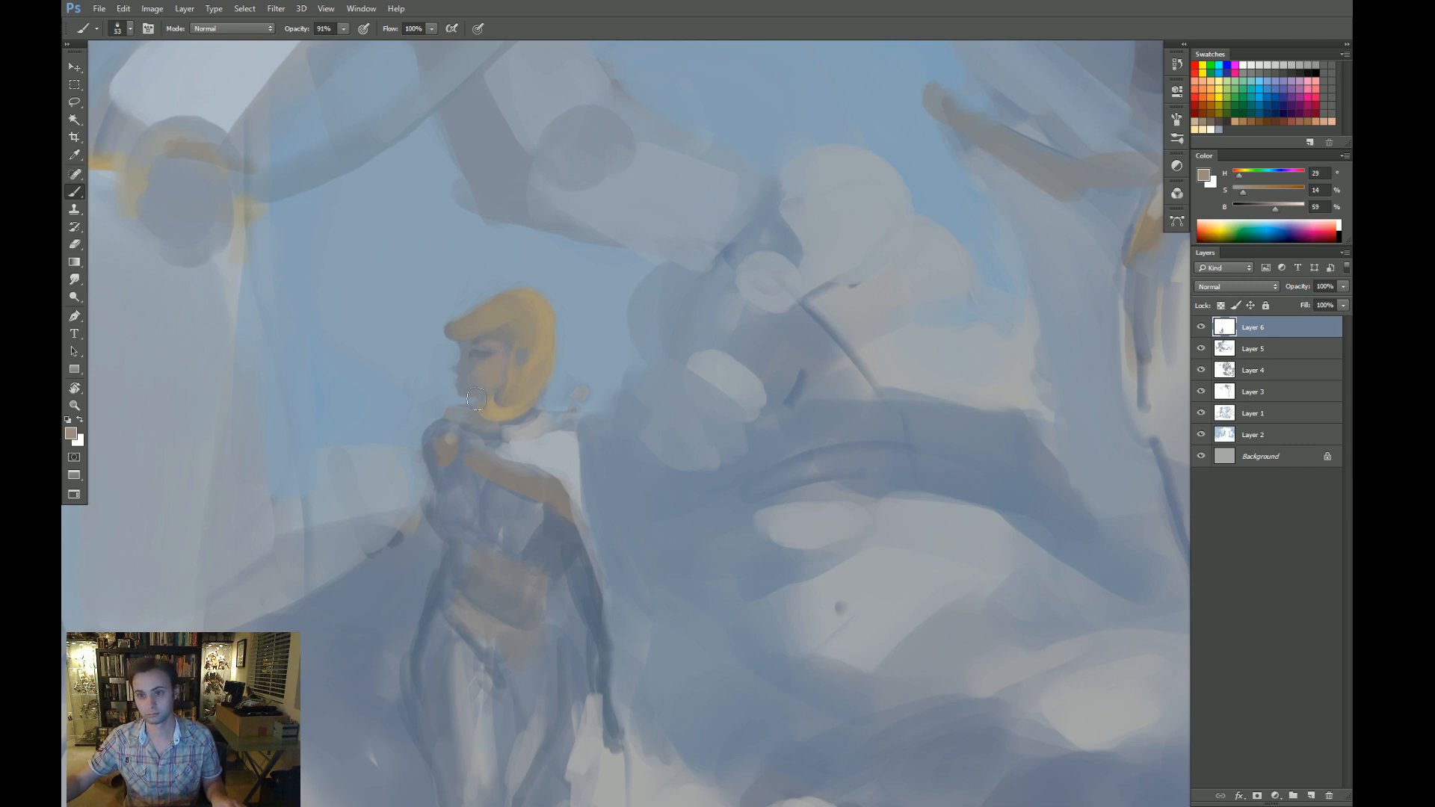
key("bracketleft")
key("bracketleft")
key("alt")
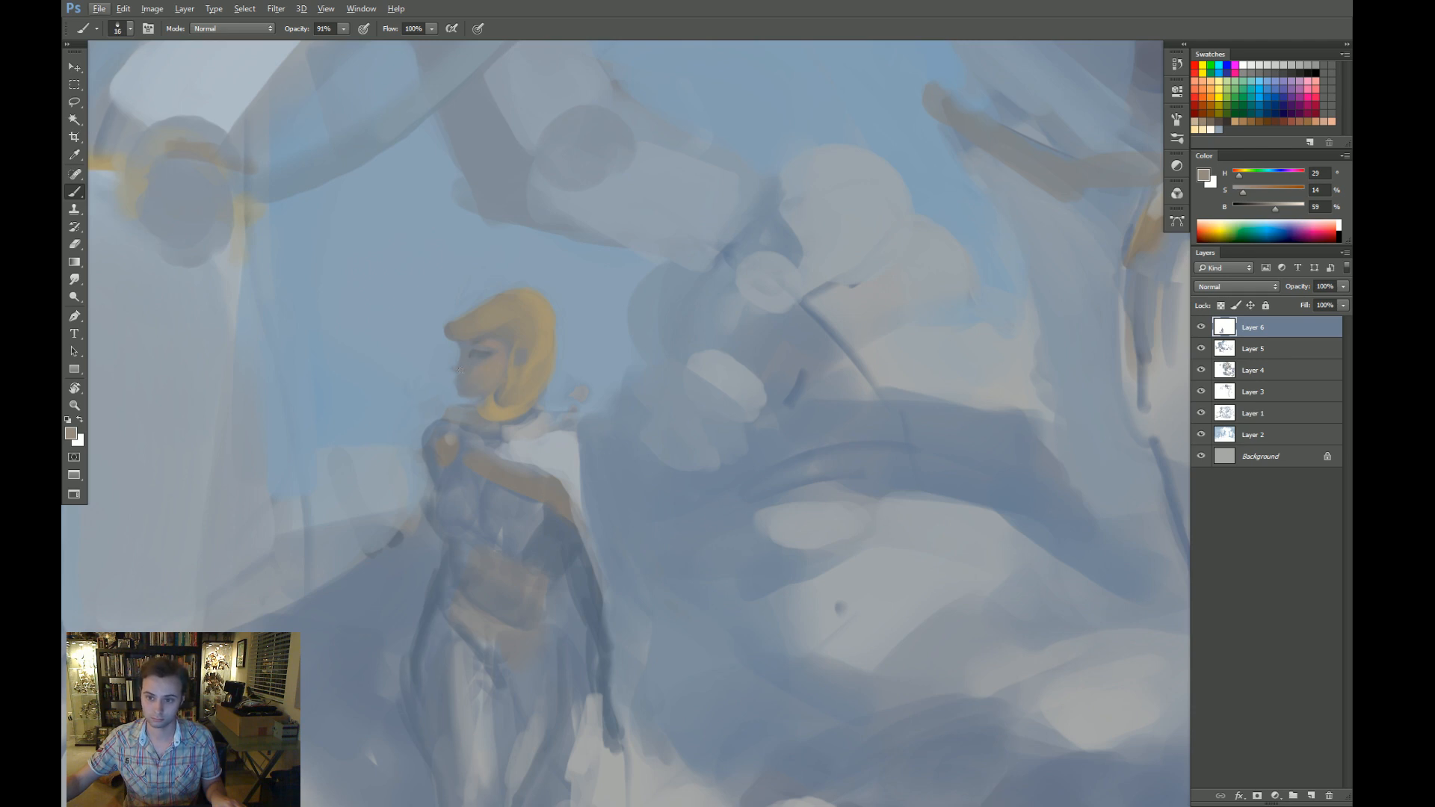
key("alt")
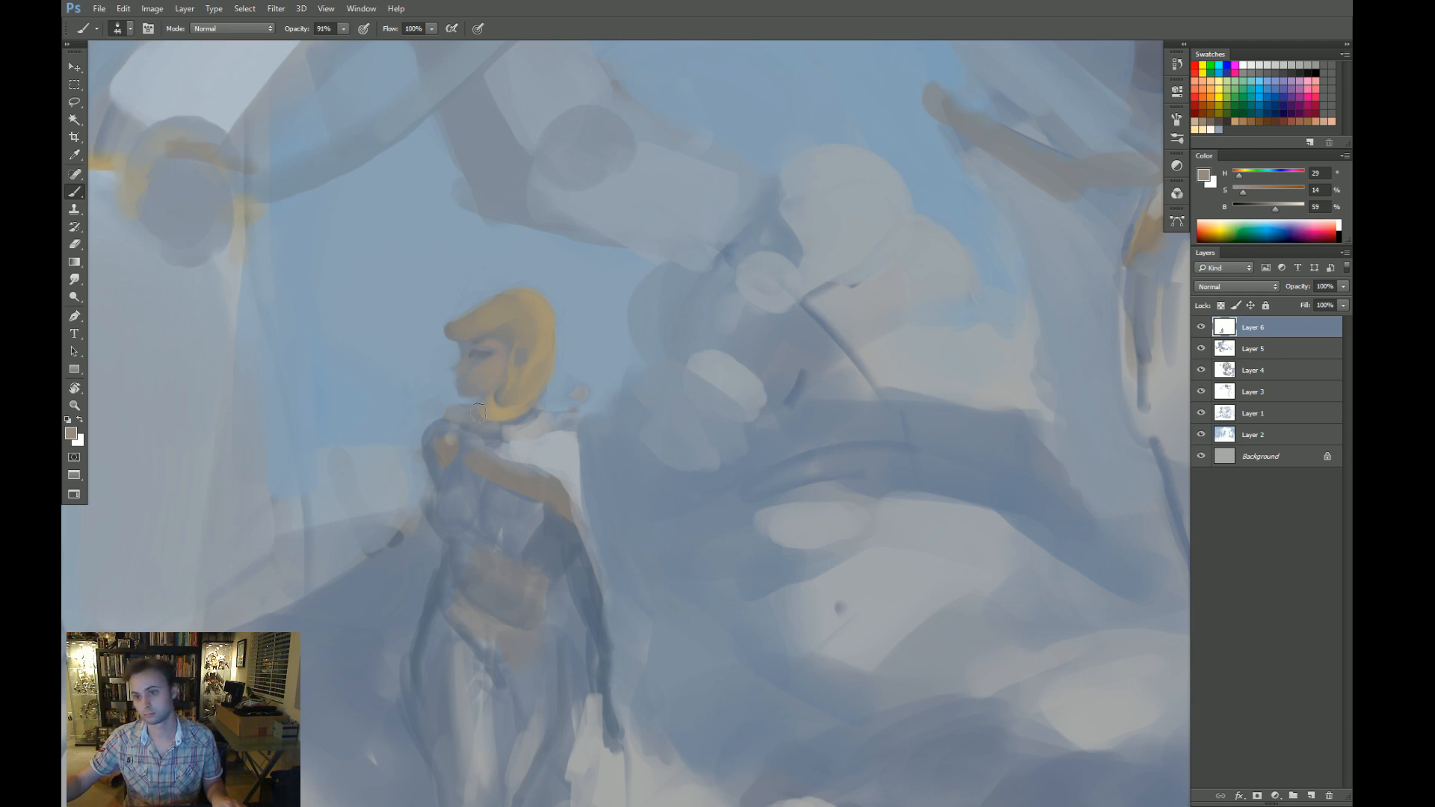
Model the figure's cheek and nose area with sampled blue-grey, neutral grey and tan tones, reducing the brush size.
key("ctrl+space")
left_click_drag(476, 377, 486, 379)
left_click(484, 374, "alt")
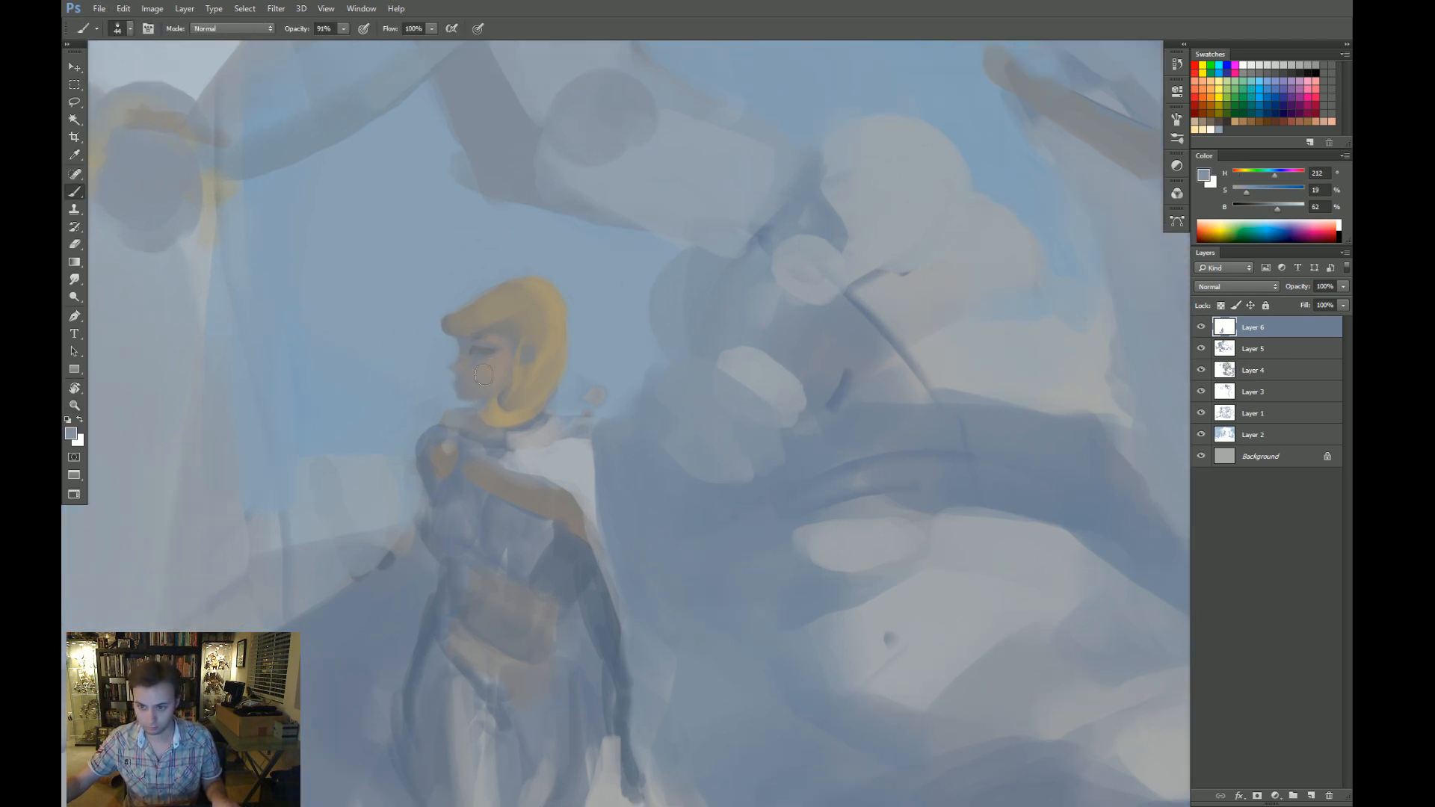
left_click(490, 381, "alt")
key("bracketleft")
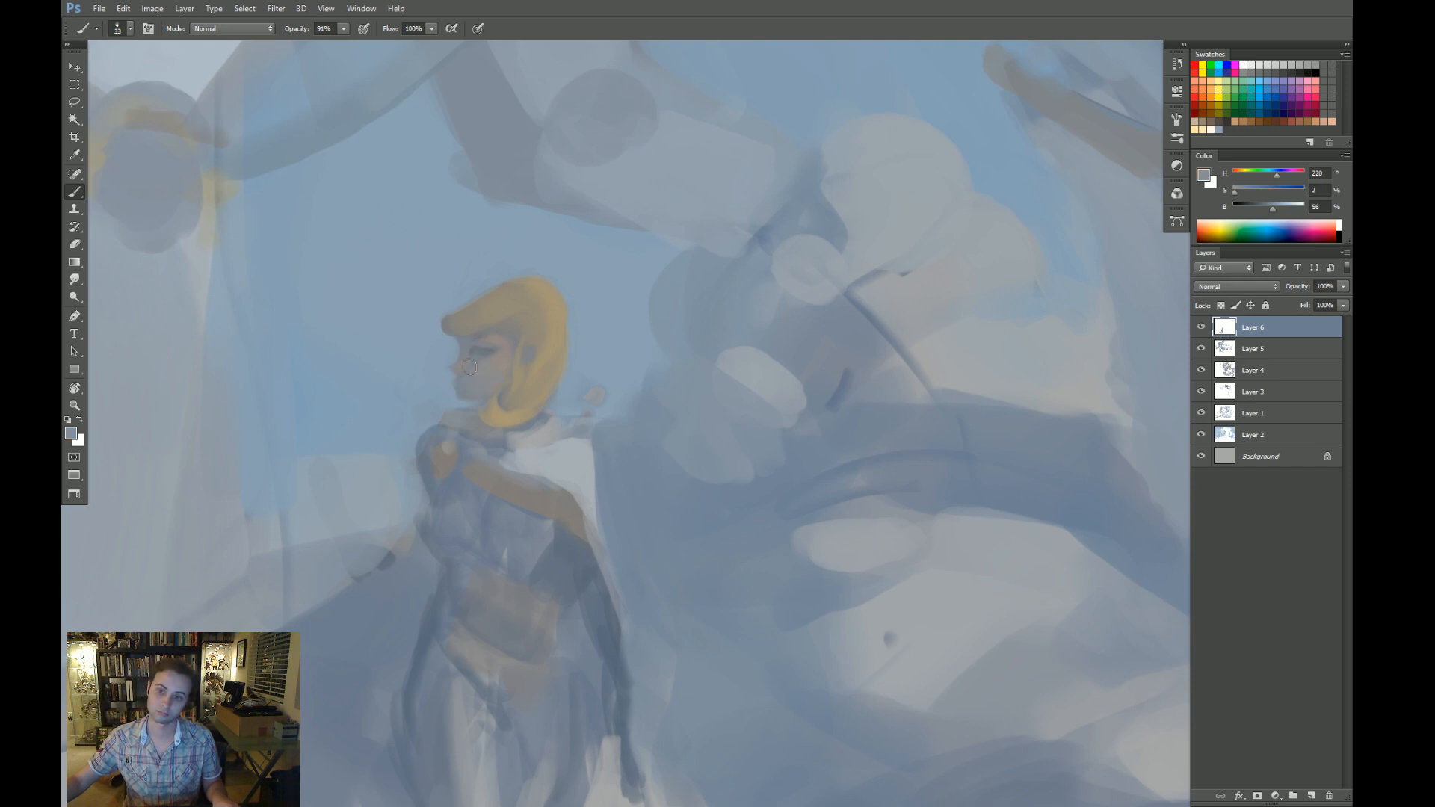
left_click(502, 360, "alt")
key("bracketleft")
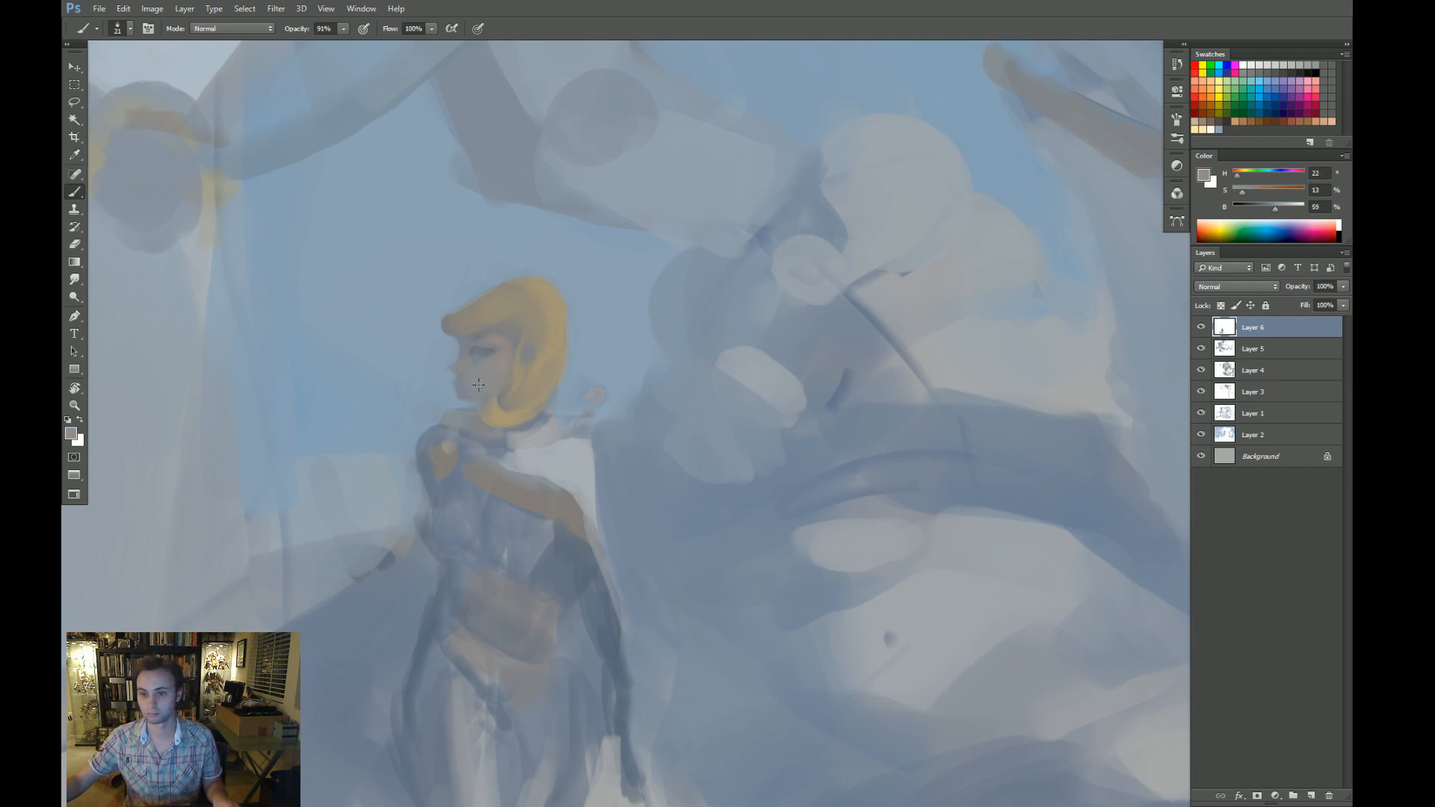
Trim the outline of the face's profile and chin with sampled sky blue, using a smaller brush.
left_click(416, 375, "alt")
scroll(451, 370, "up", 2)
key("bracketleft")
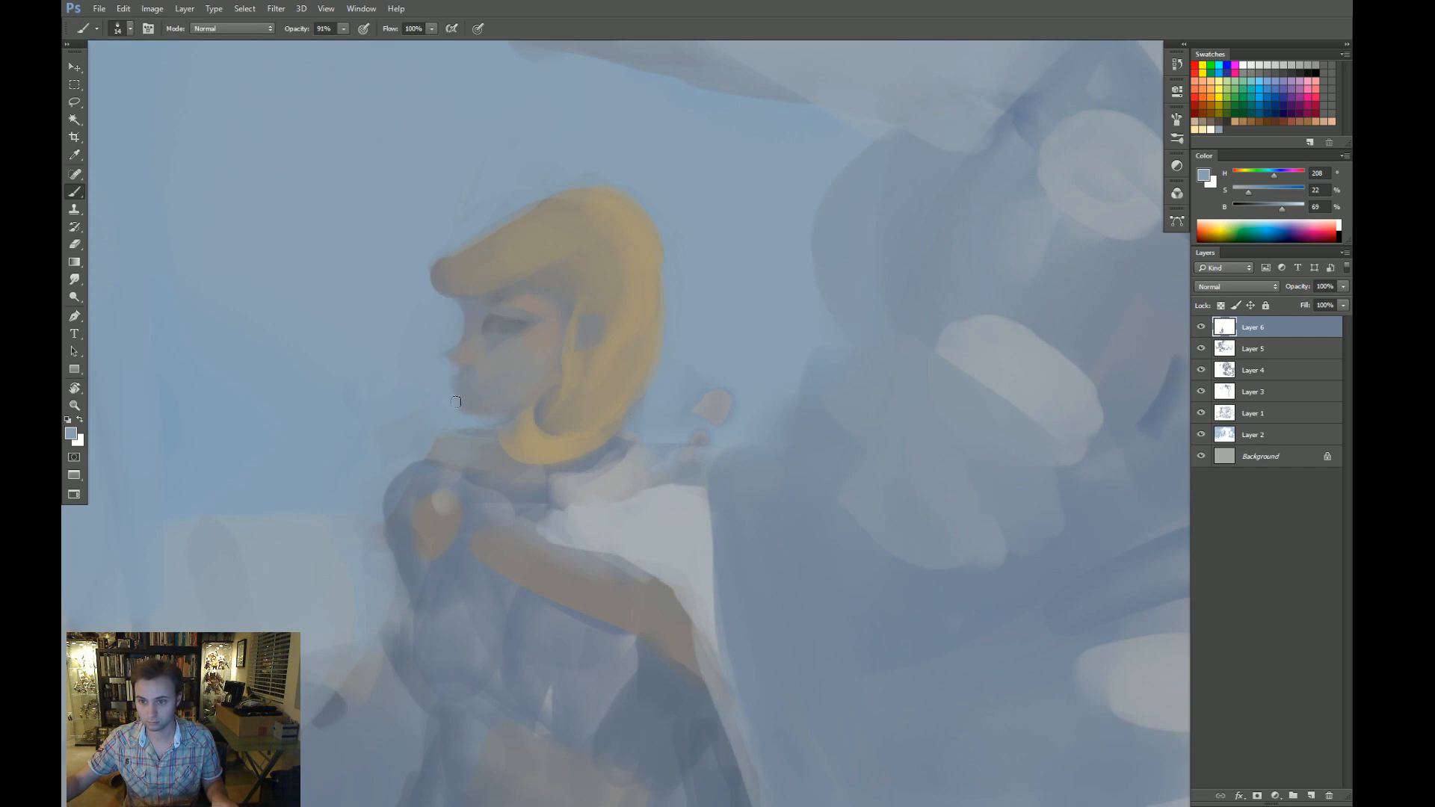
scroll(472, 421, "down", 2)
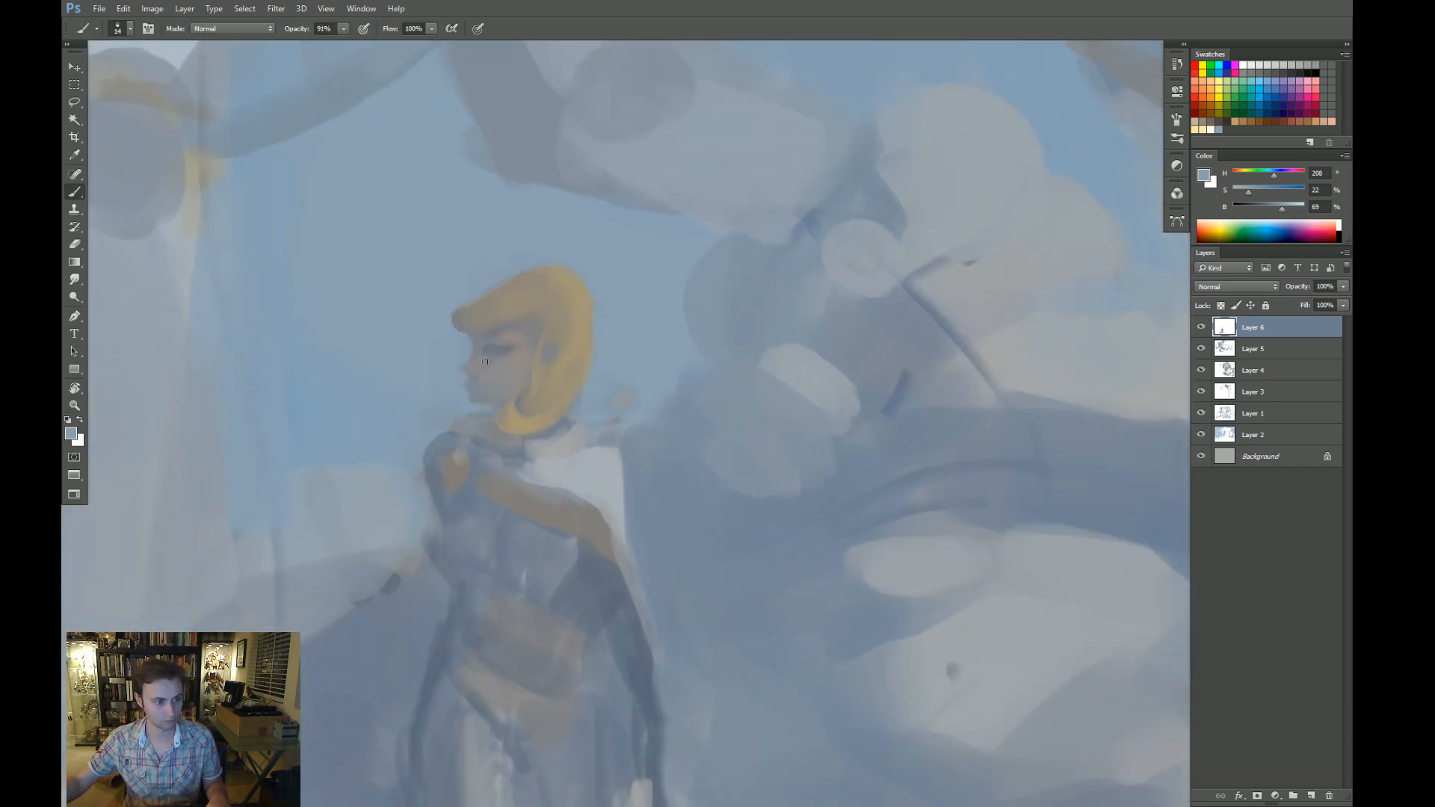
Blend the figure's jaw and neck below the face with sampled grey and tan tones.
left_click(513, 407, "alt")
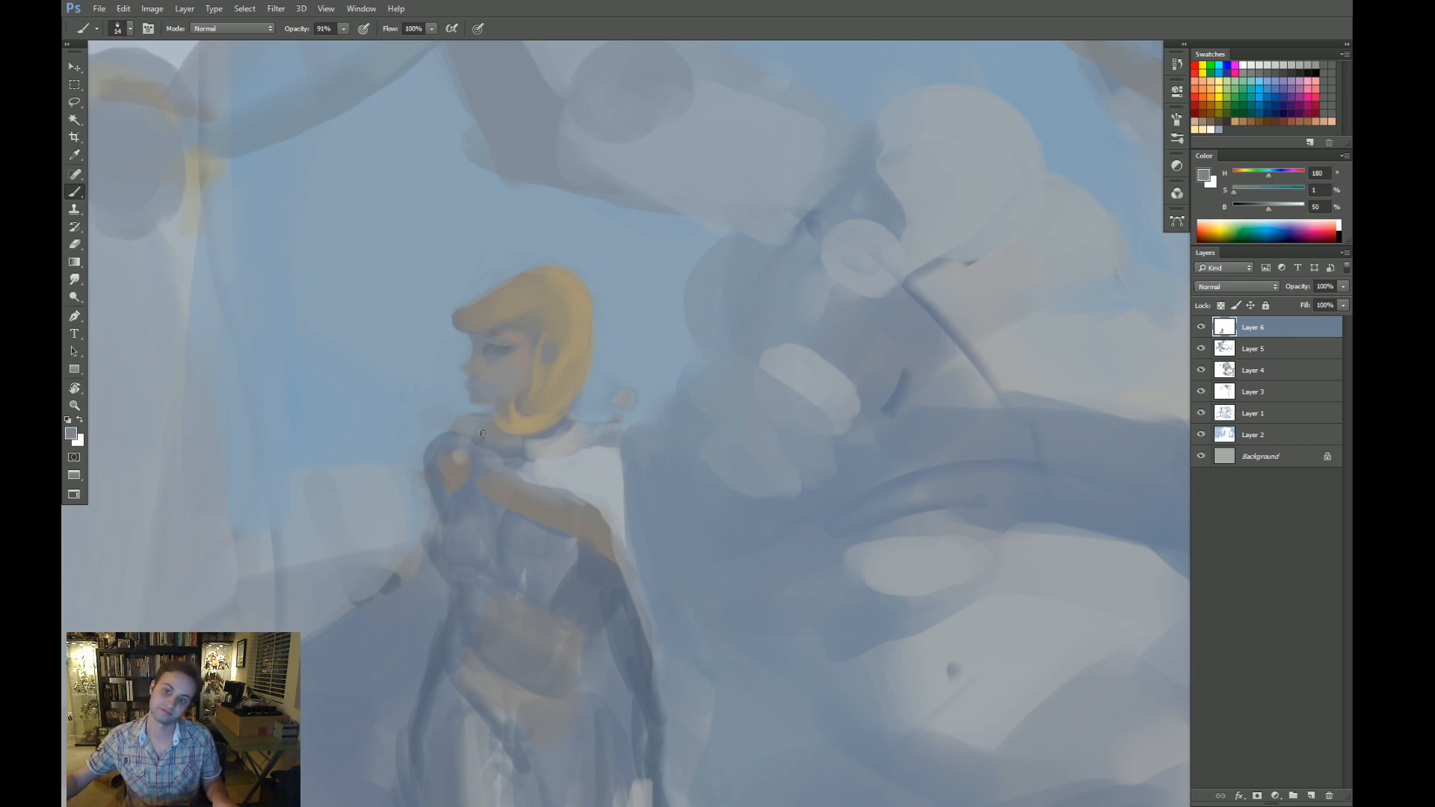
left_click(521, 391, "alt")
left_click(548, 355, "alt")
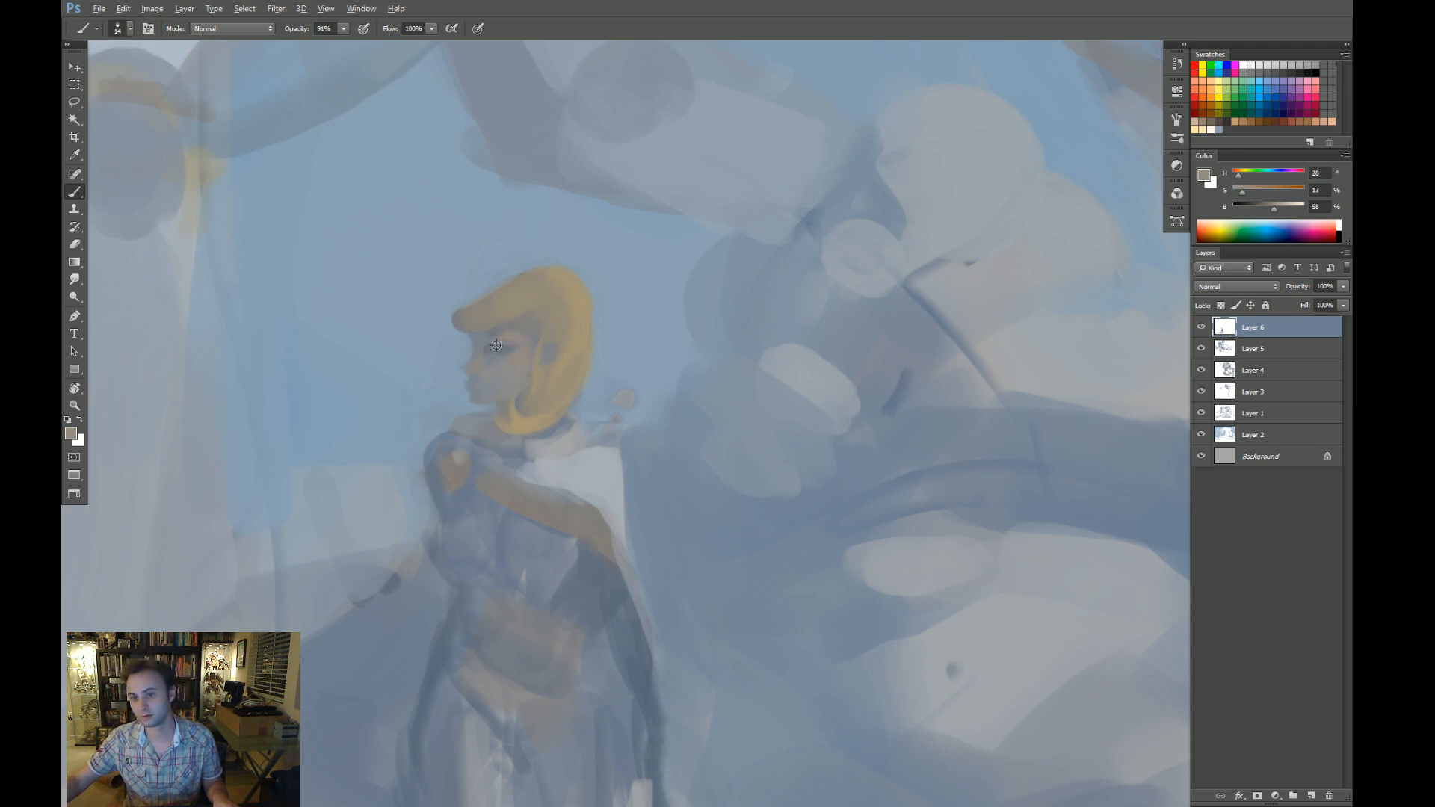
Define the figure's eye with a black accent and soften it with sampled dark greys.
key("d")
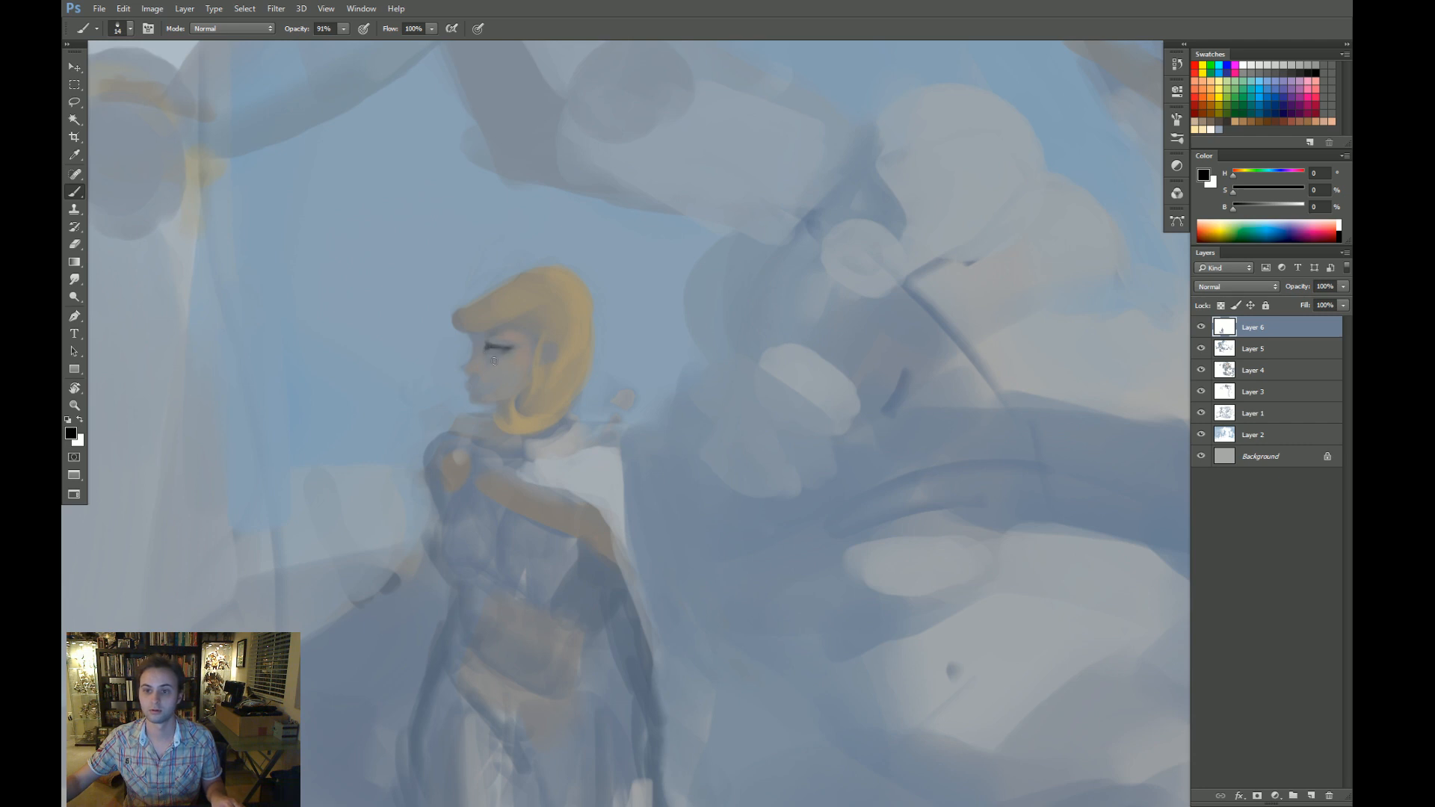
left_click(494, 348, "alt")
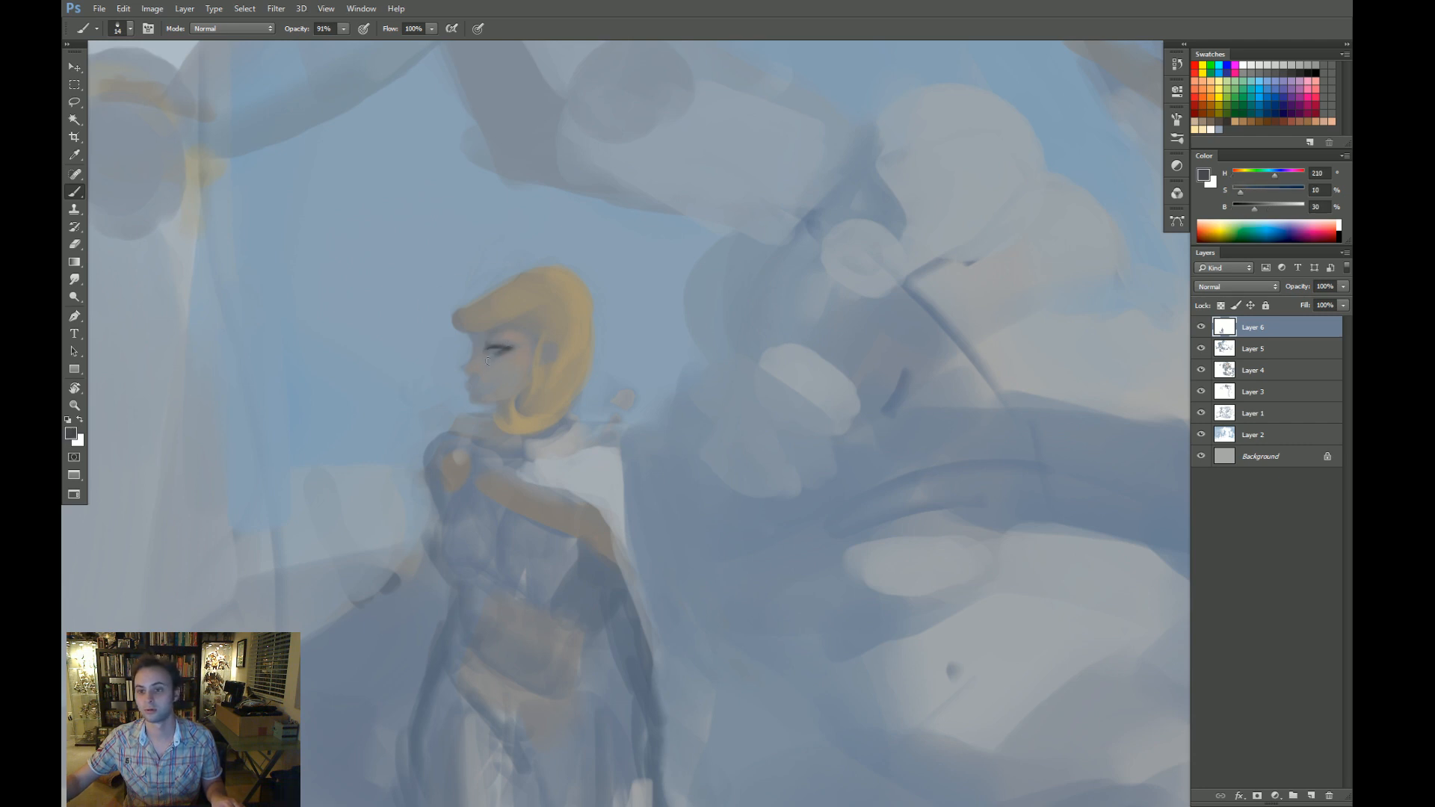
left_click(499, 361, "alt")
left_click(497, 345, "alt")
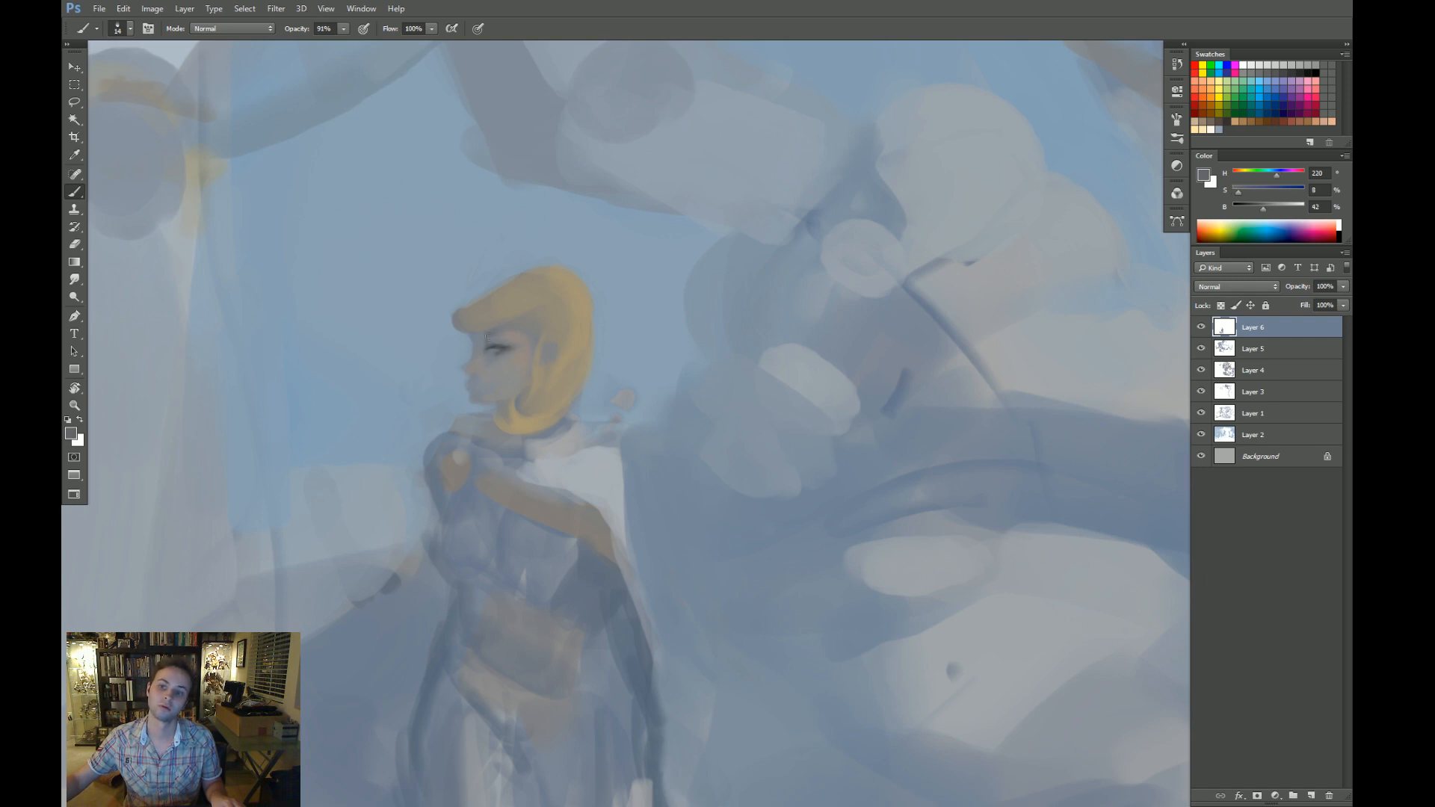
Refine the face and the hood's inner edge with sampled blue-grey and tan tones, using a larger brush.
key("r")
left_click_drag(511, 340, 851, 578)
key("Escape")
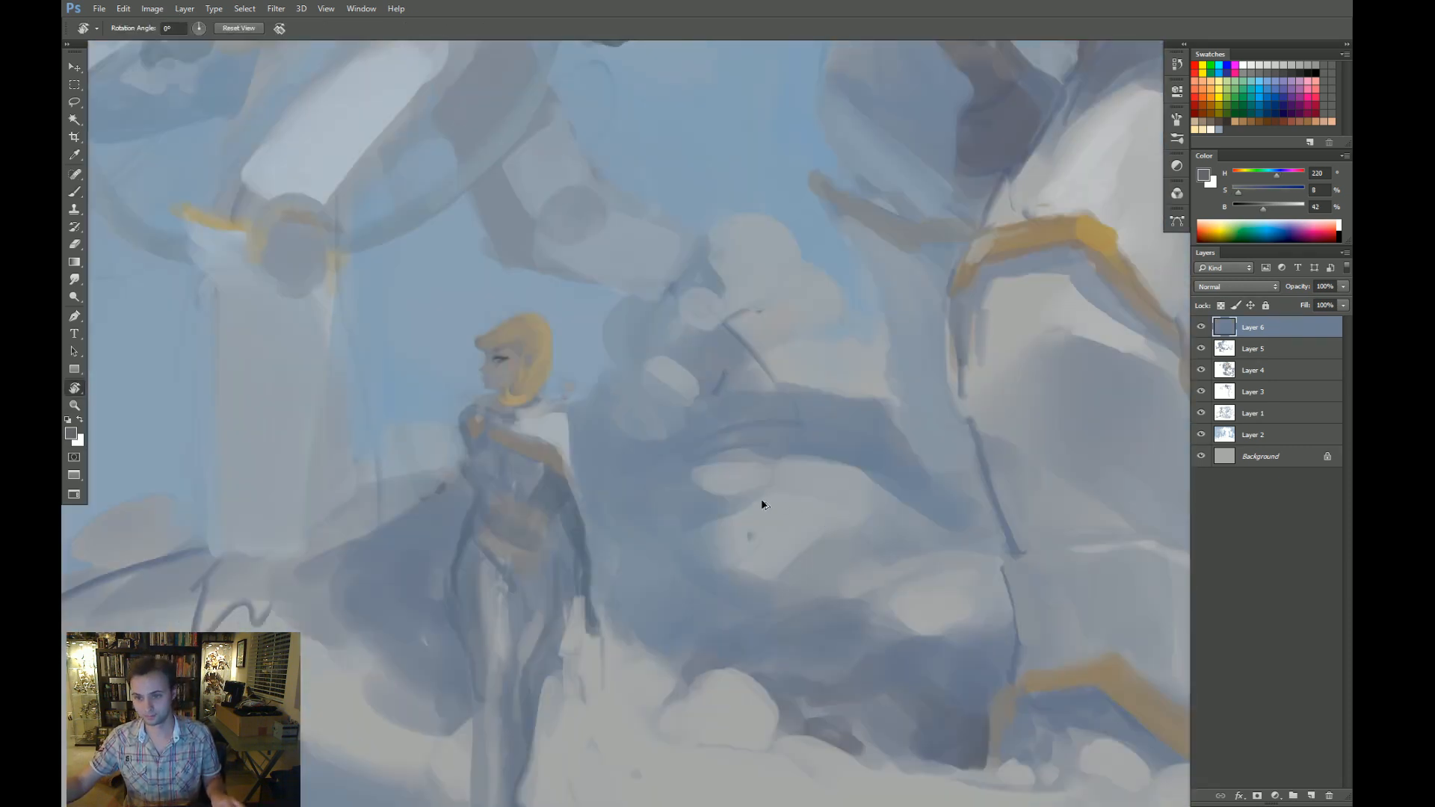
key("z")
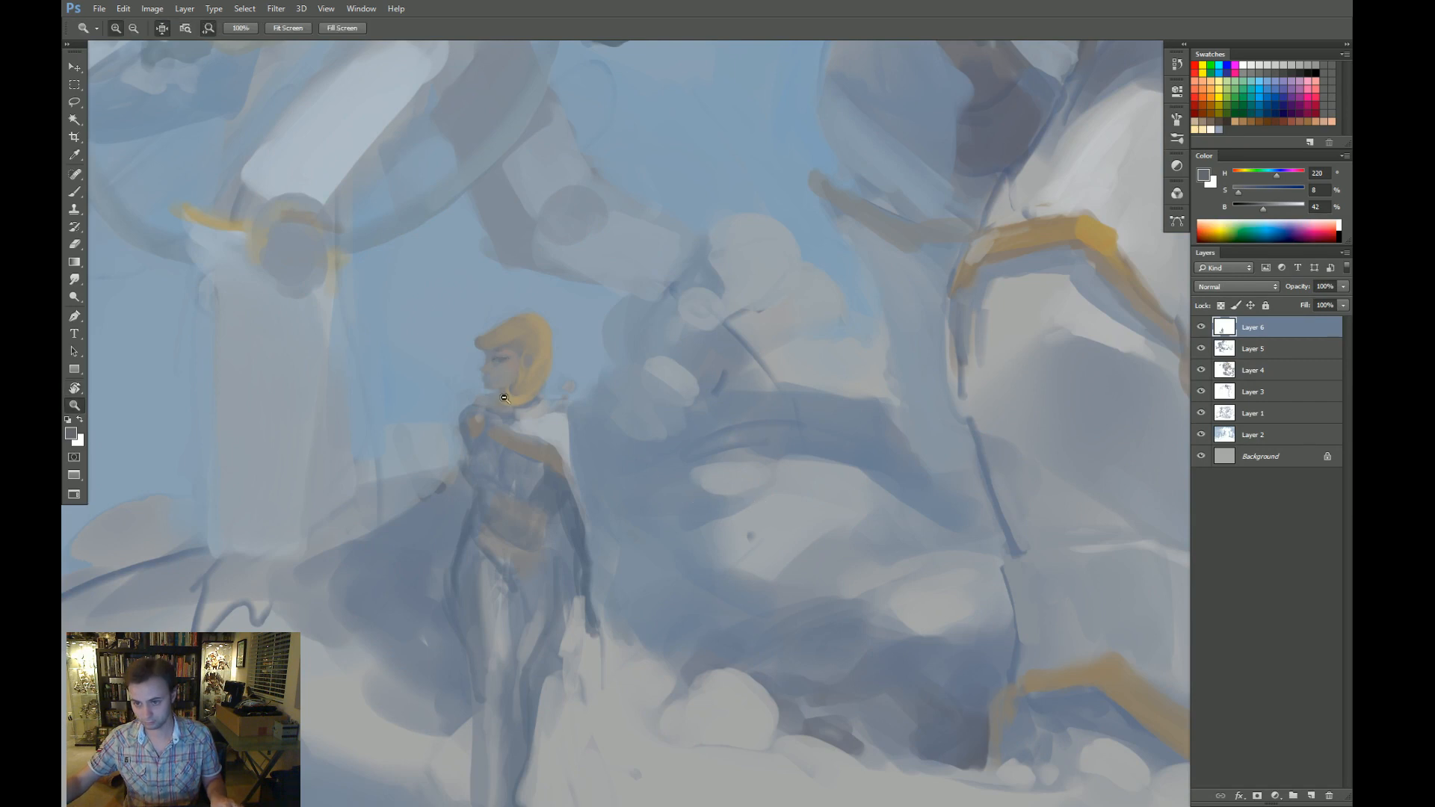
left_click_drag(497, 399, 544, 375)
key("b")
left_click(371, 592, "alt")
scroll(503, 327, "down", 2)
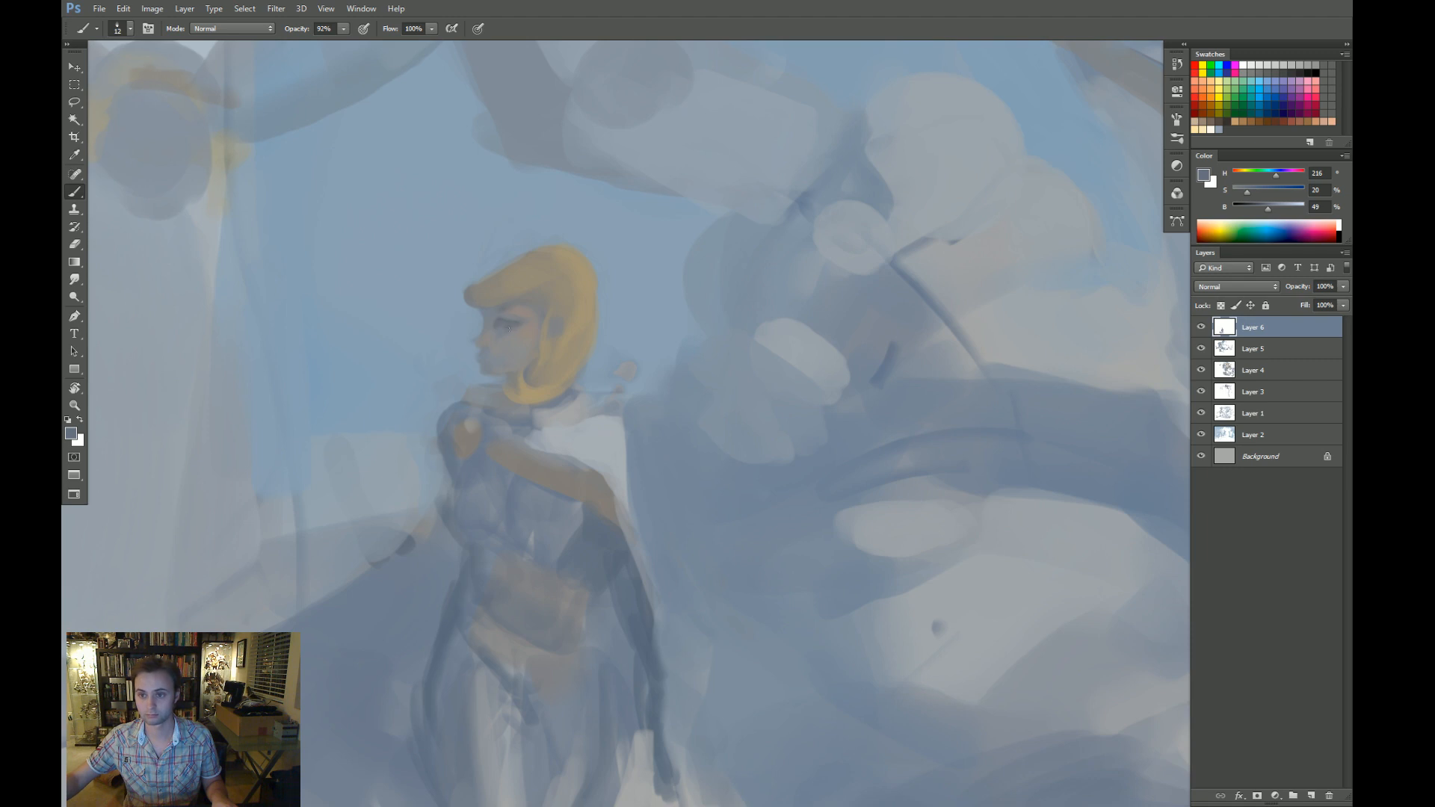
key("bracketright")
key("bracketright")
key("bracketright")
key("bracketright")
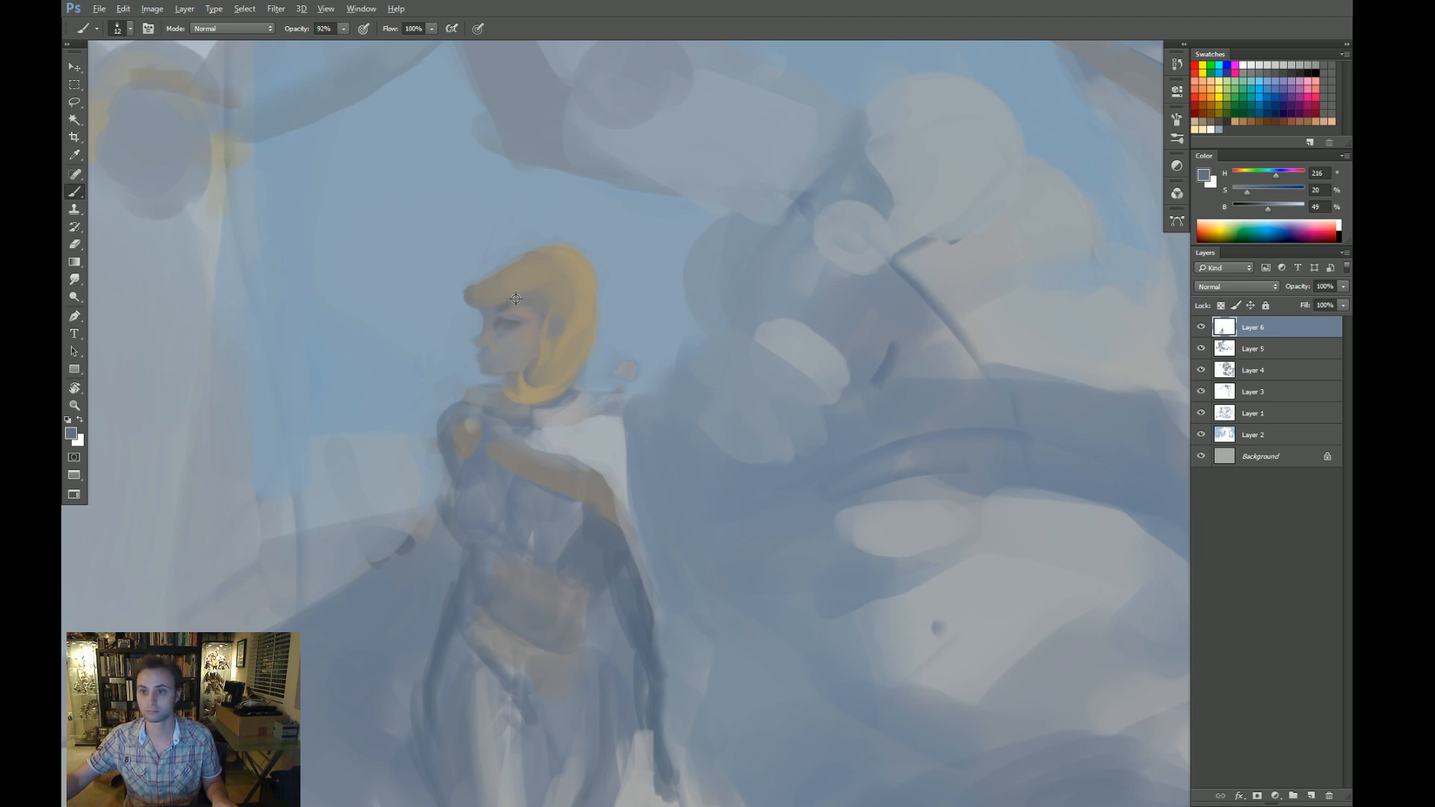
left_click(536, 306, "alt")
key("ctrl+z")
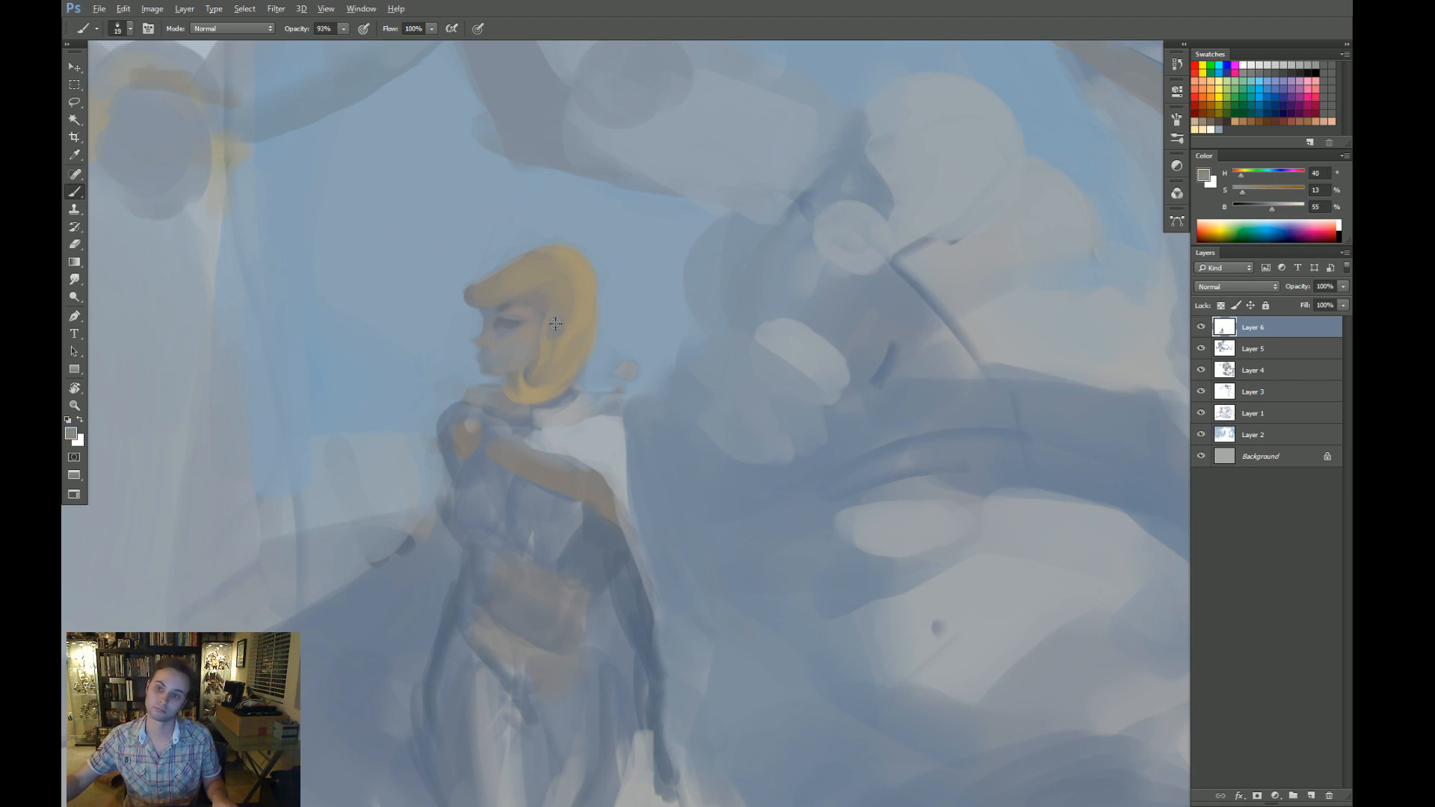
left_click(529, 336, "alt")
right_click(566, 325, "alt")
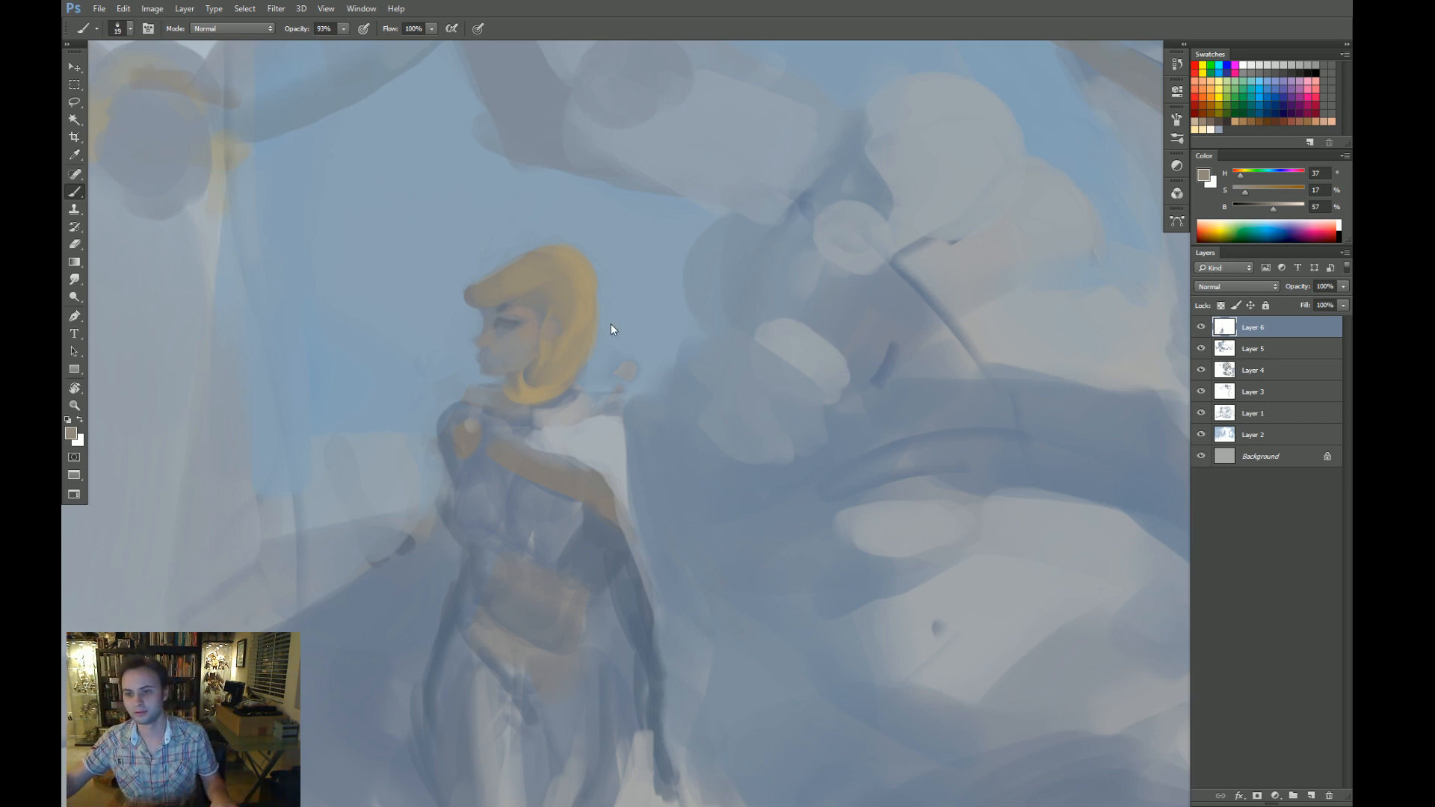
Mix a light tan (H 41, S 32, B 80) and paint curl highlights along the golden hair's lower edge, using a smaller brush.
left_click_drag(617, 356, 601, 360)
left_click(1281, 203)
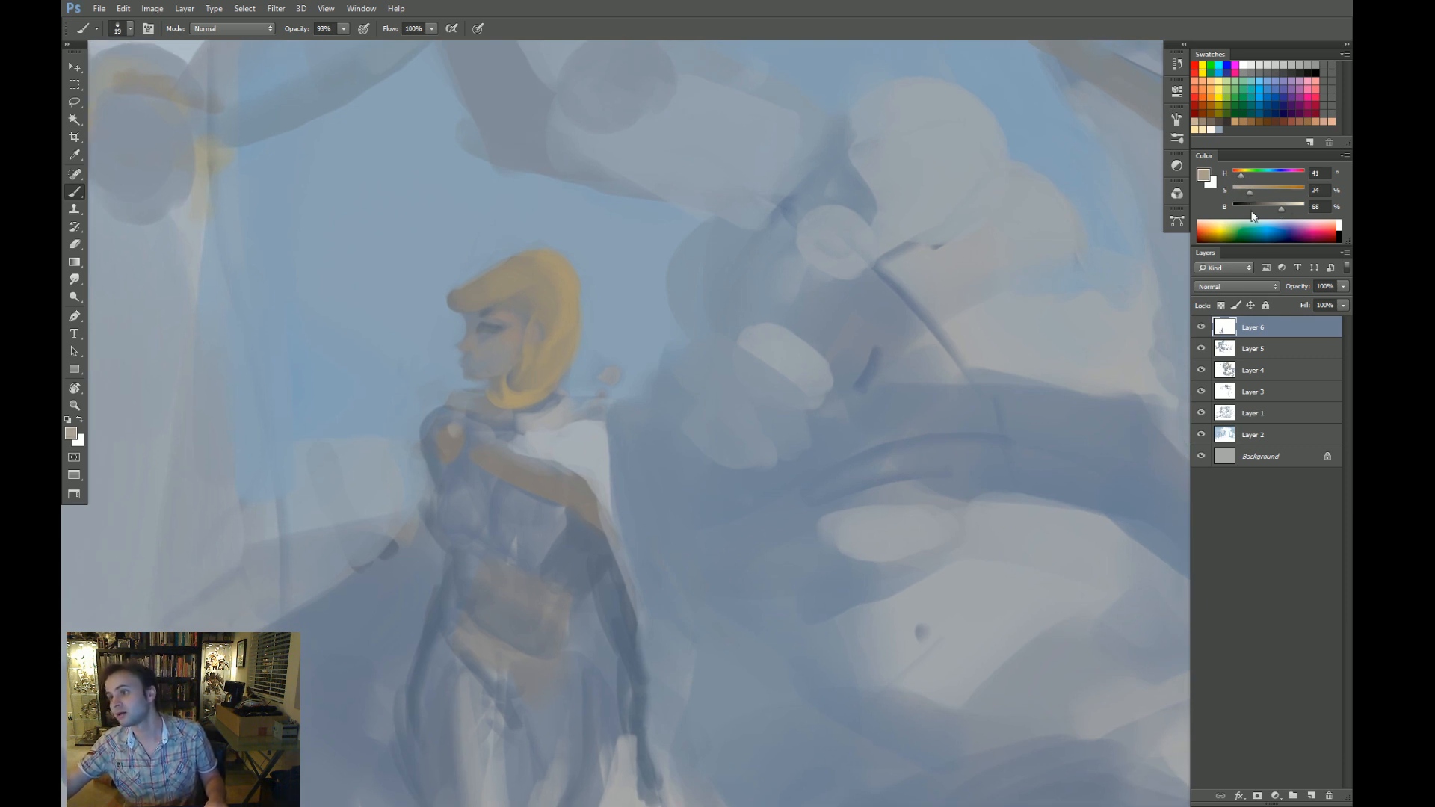
left_click(1254, 192)
left_click(1289, 209)
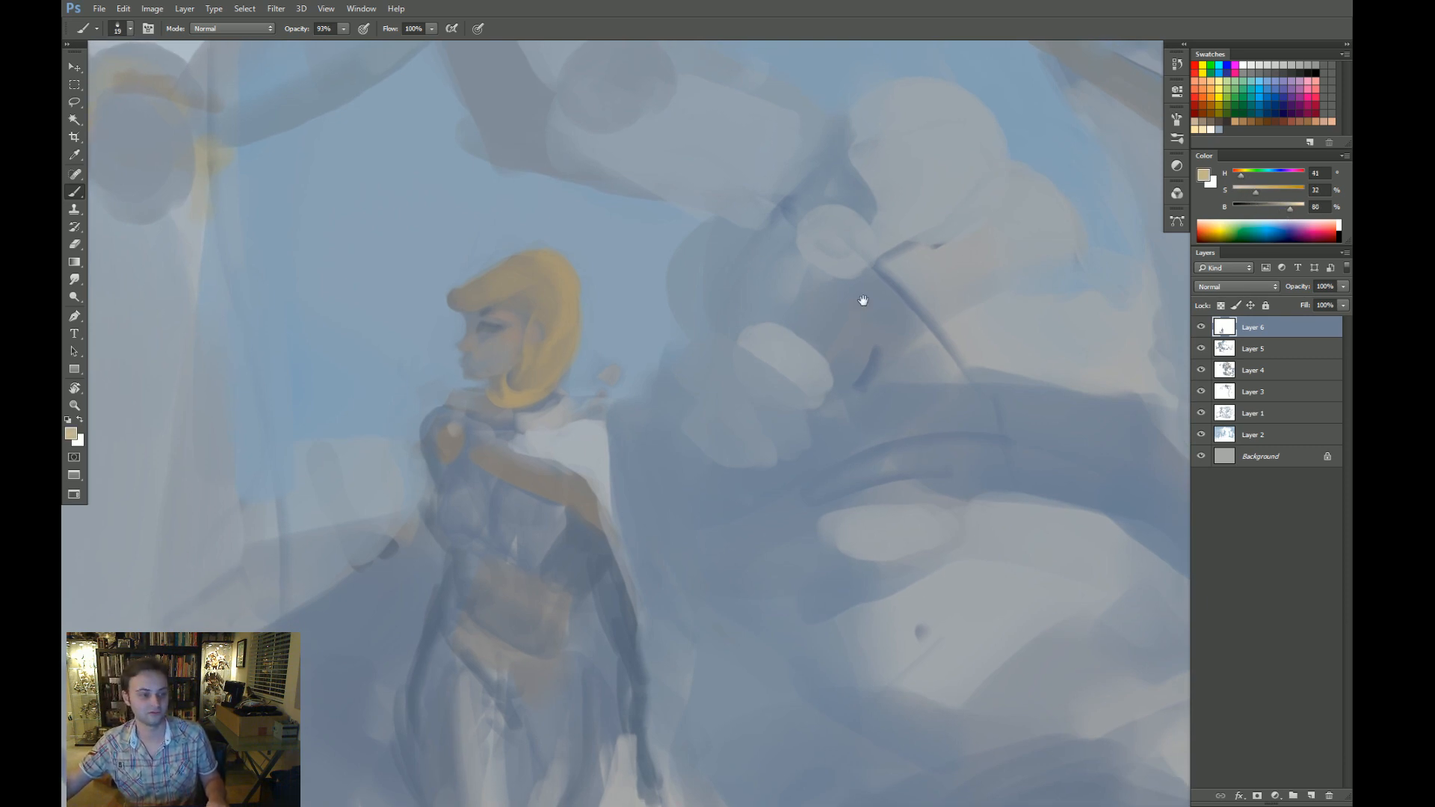
left_click_drag(863, 301, 866, 284)
key("bracketleft")
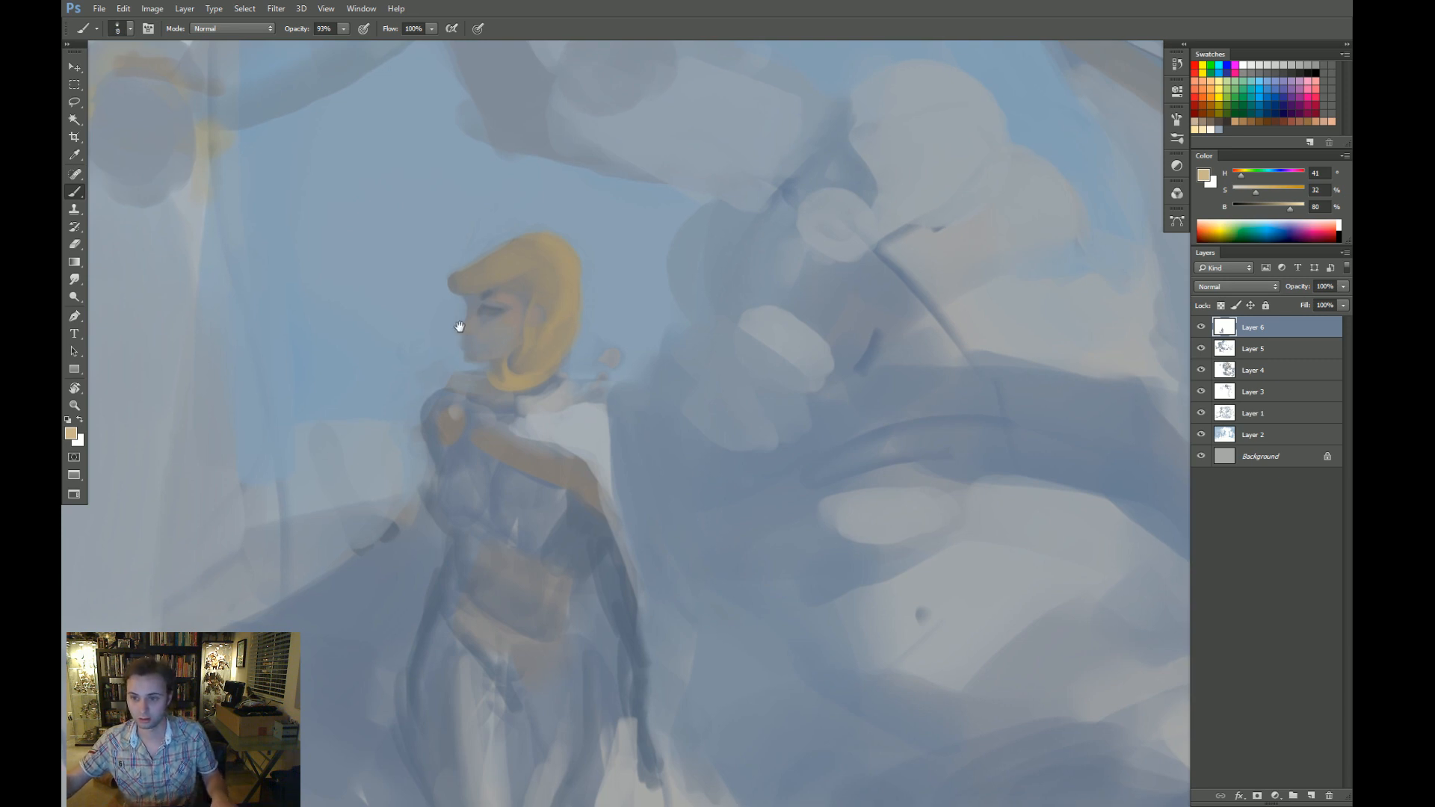
left_click_drag(468, 323, 459, 316)
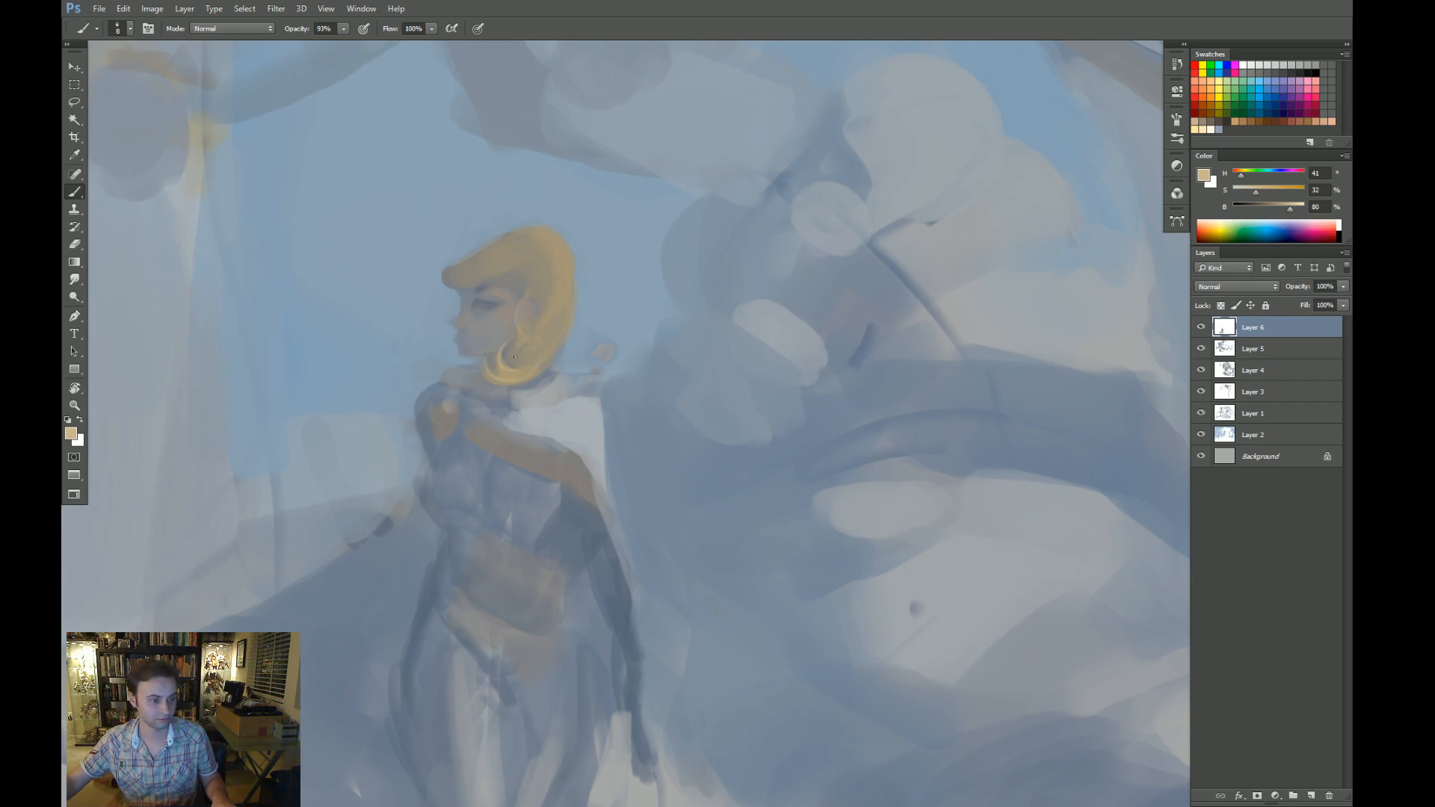
left_click_drag(519, 359, 521, 361)
left_click_drag(521, 349, 518, 367)
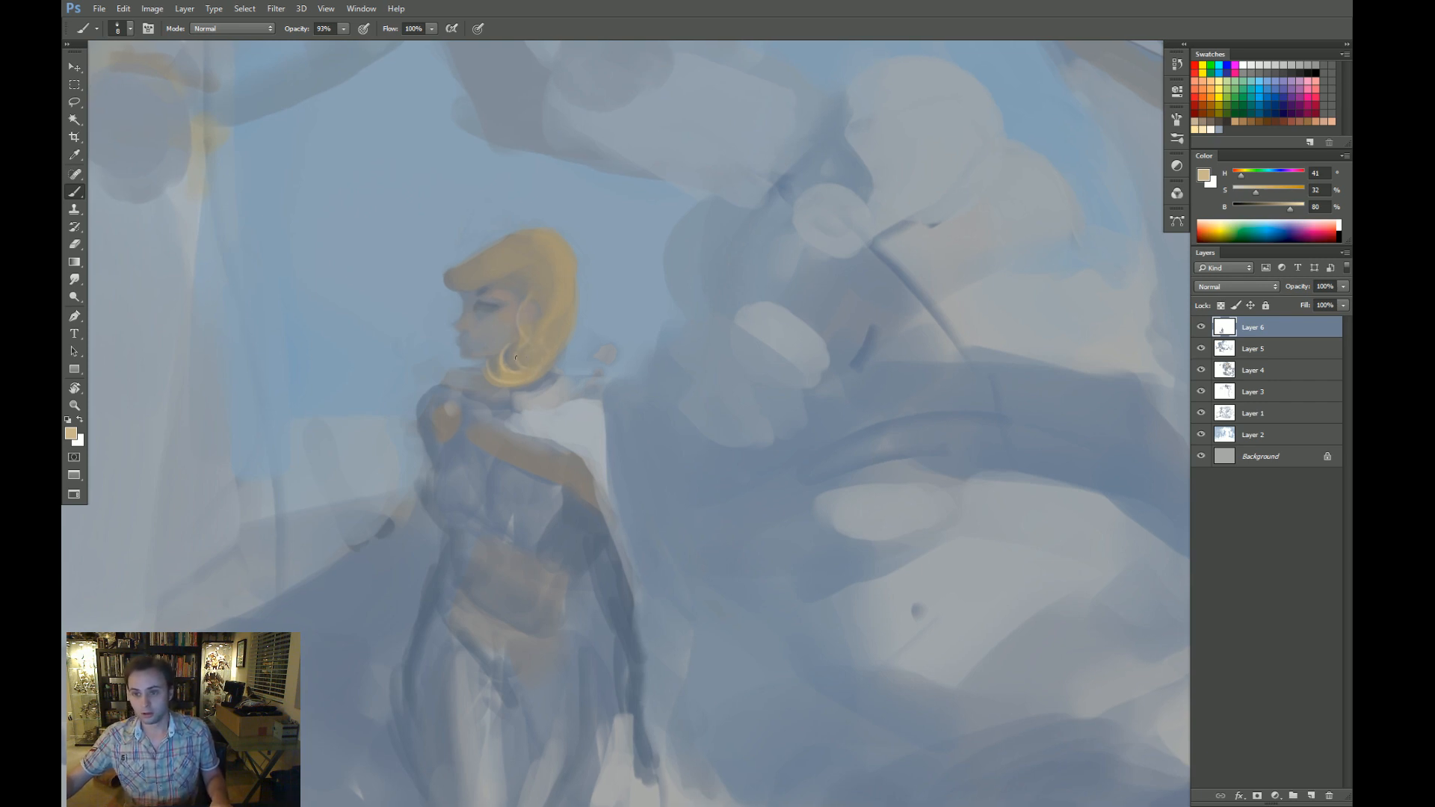
Shape the curled bangs and the strands beside the face with light tan and a sampled greyish tan, enlarging the brush.
key("bracketright")
key("bracketright")
key("bracketright")
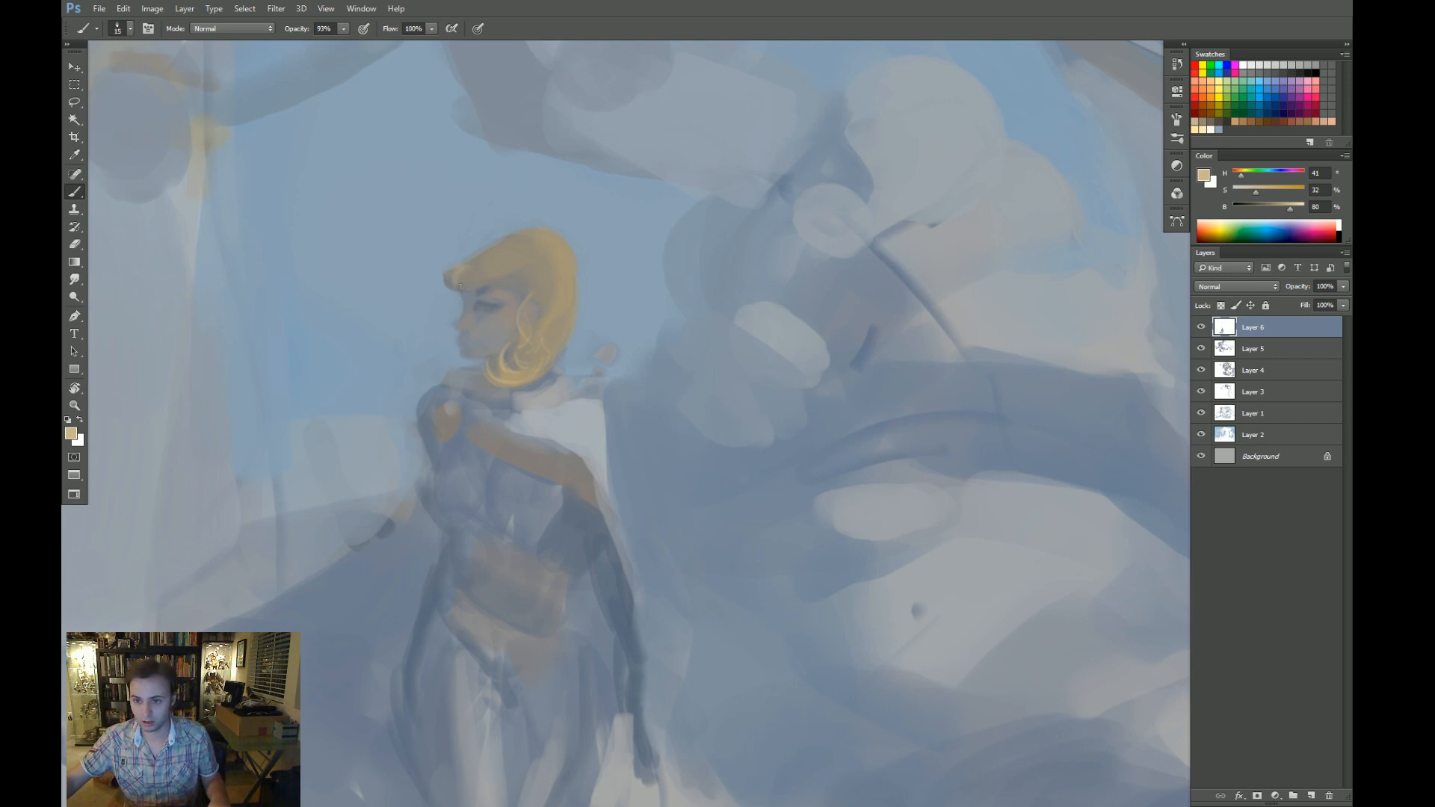
left_click(479, 275, "alt")
key("bracketright")
key("bracketright")
key("bracketright")
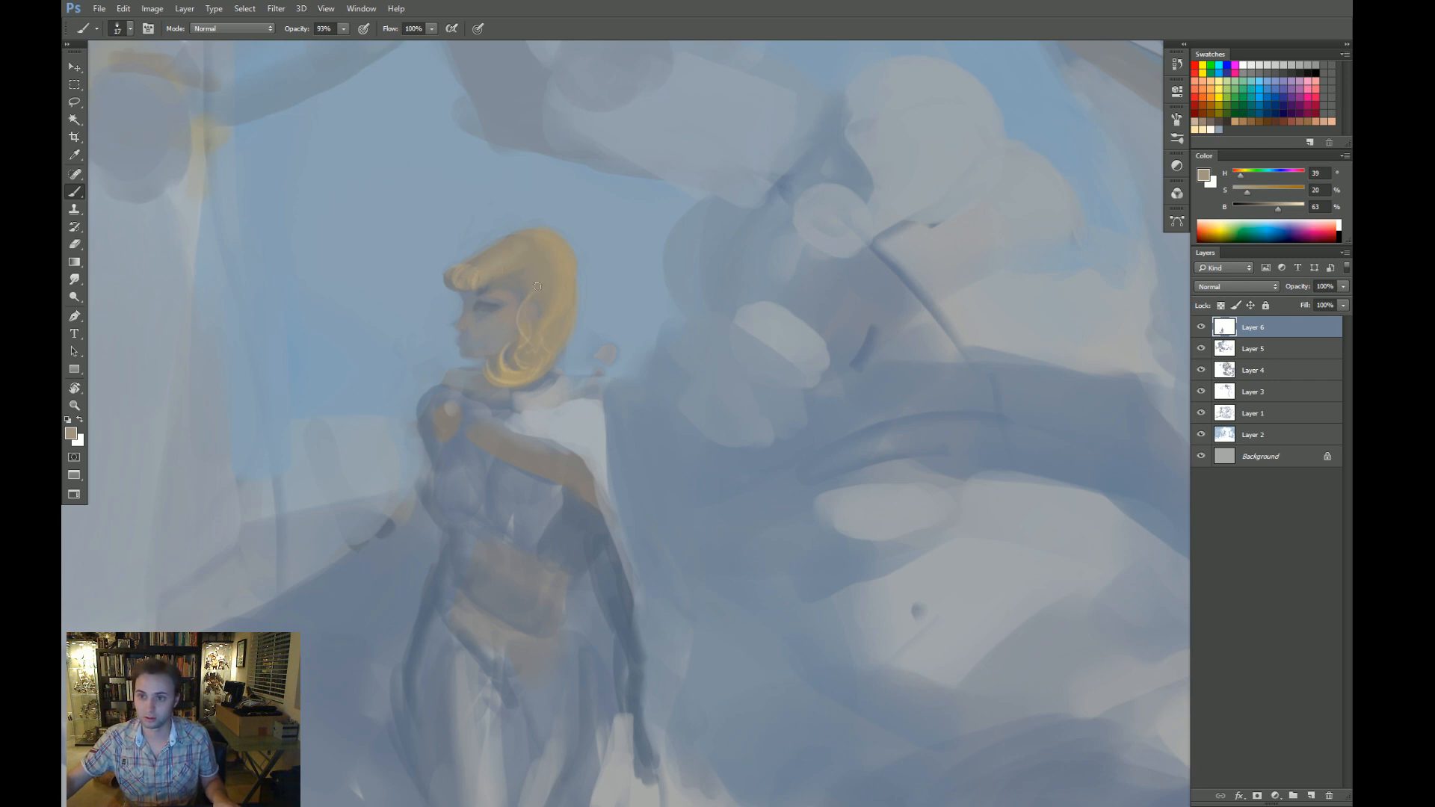
Flip the canvas horizontally to check the figure mirrored, and resume painting close in on its head.
key("z")
left_click_drag(557, 320, 375, 325)
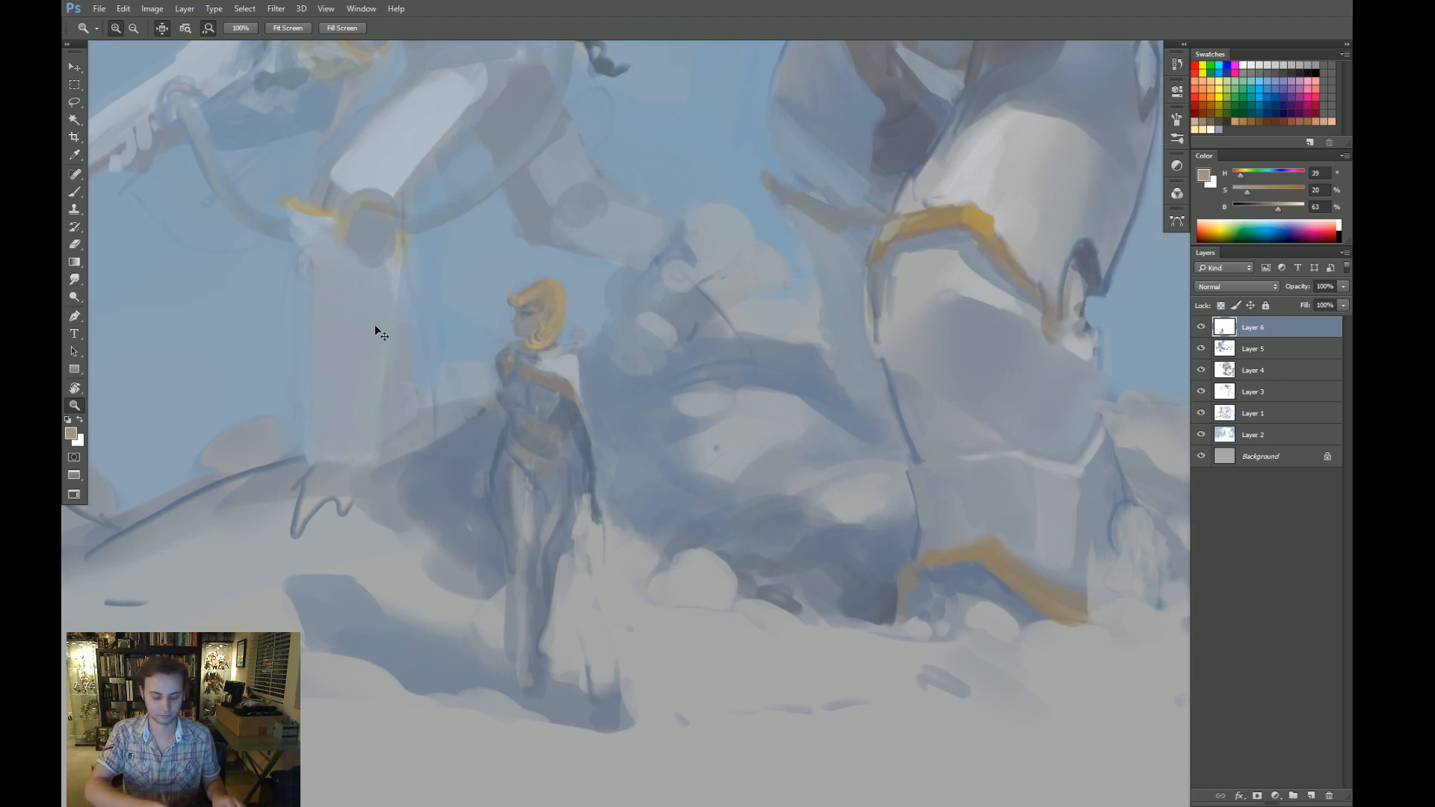
left_click_drag(310, 385, 688, 381)
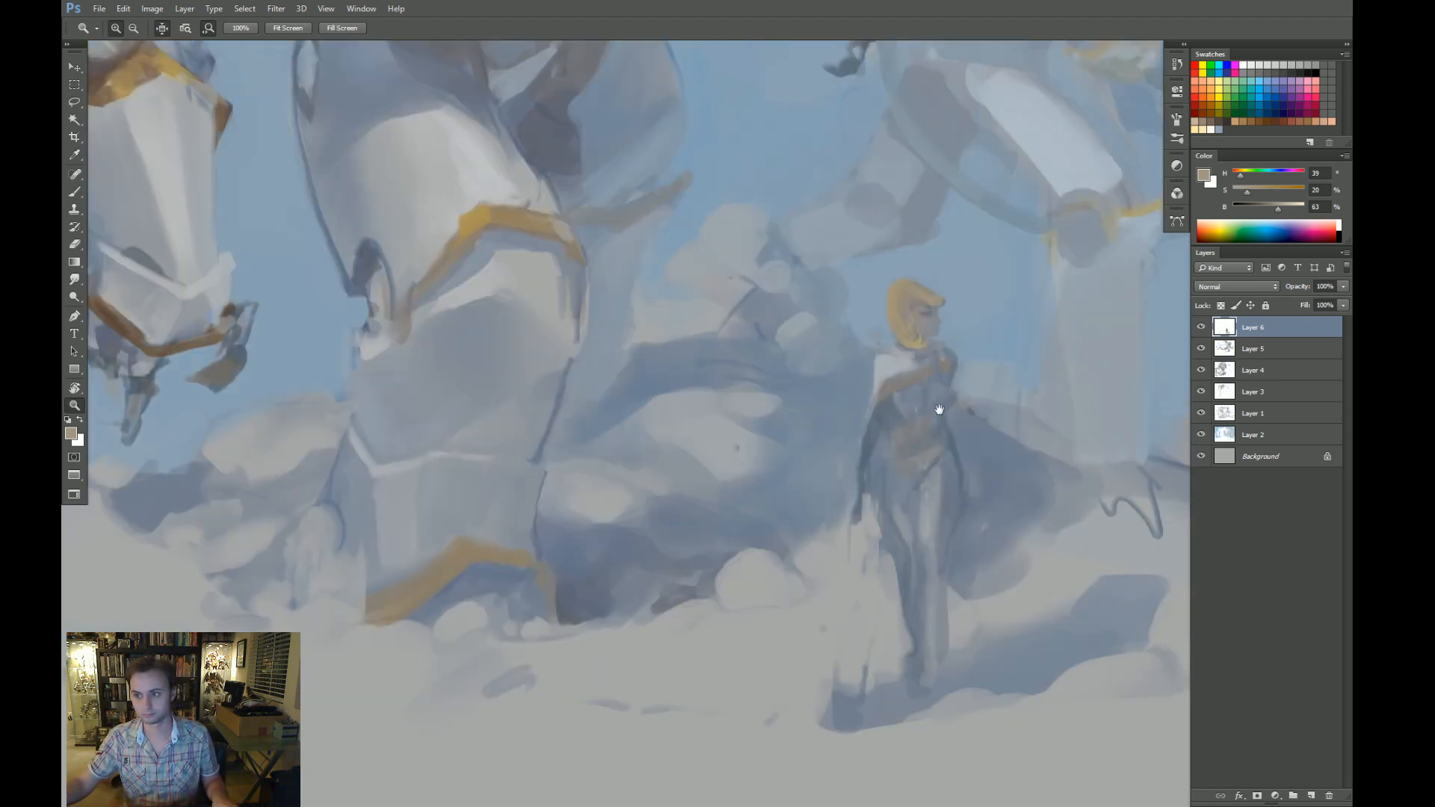
left_click_drag(939, 410, 598, 420)
left_click_drag(631, 321, 688, 322)
key("b")
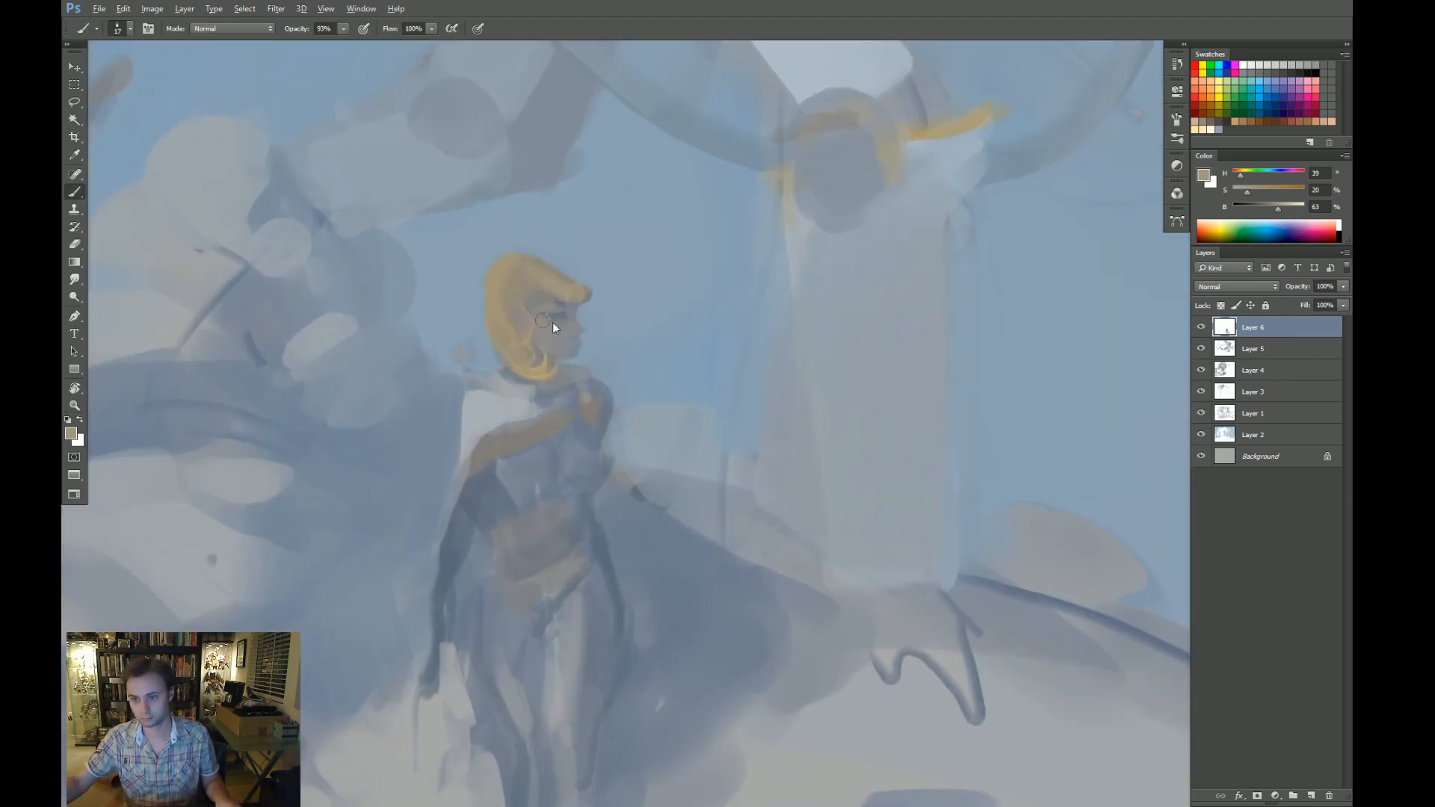
Refine the hair's back and top outline with a sampled light grey and sampled sky blue.
left_click(911, 407, "alt")
key("period")
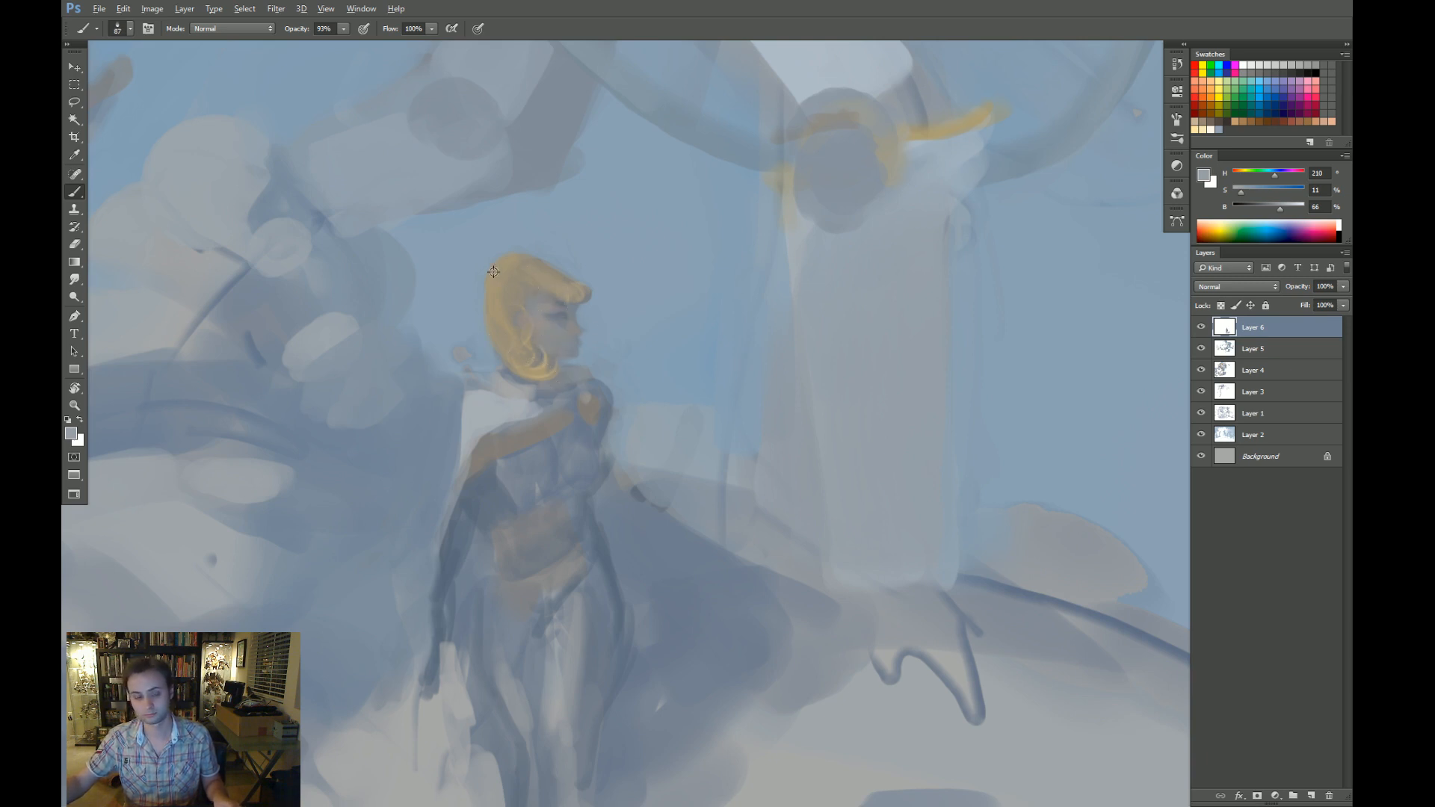
mouse_move(515, 272)
left_mouse_down()
mouse_move(522, 261)
mouse_move(488, 244)
left_mouse_up()
left_click(484, 230, "alt")
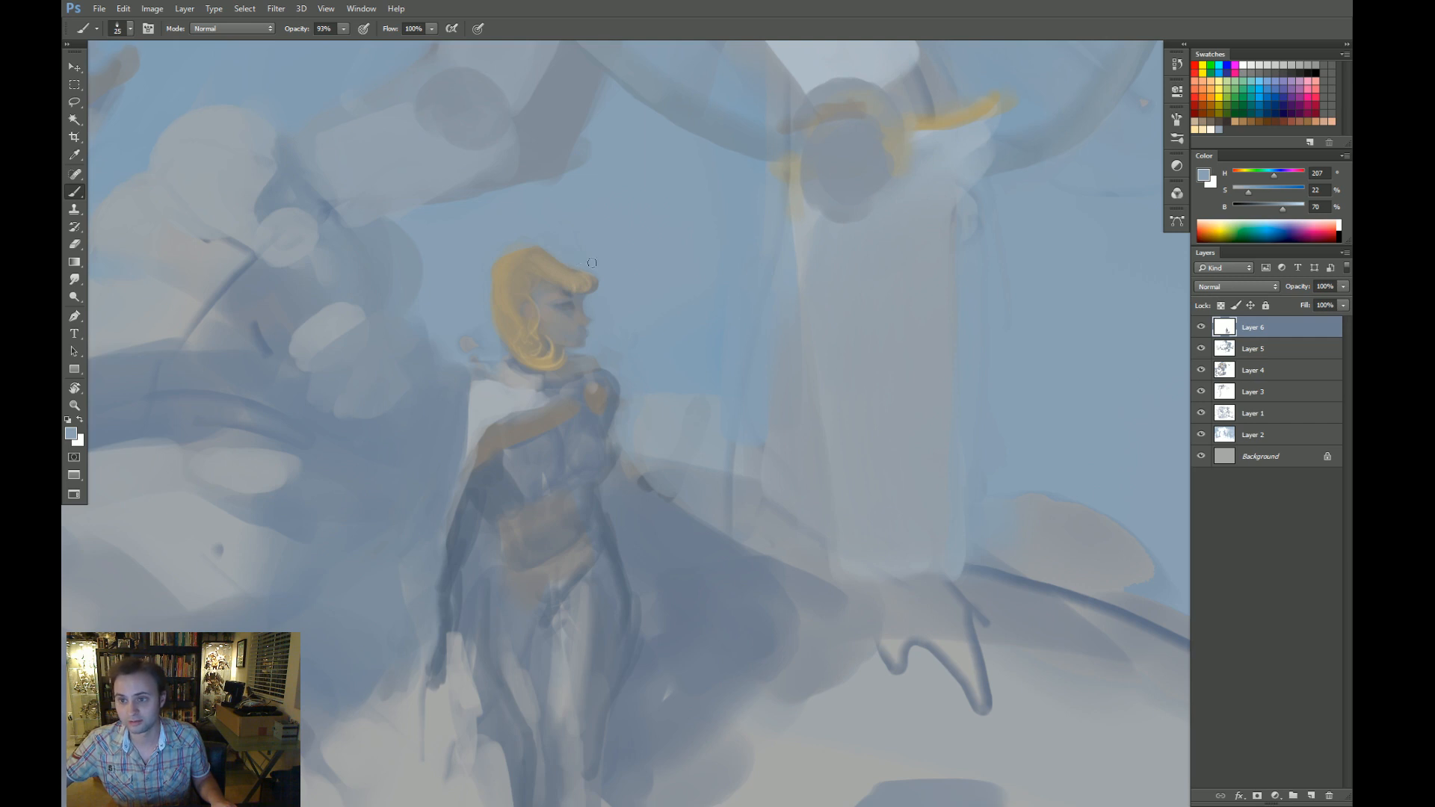
left_click(1299, 206)
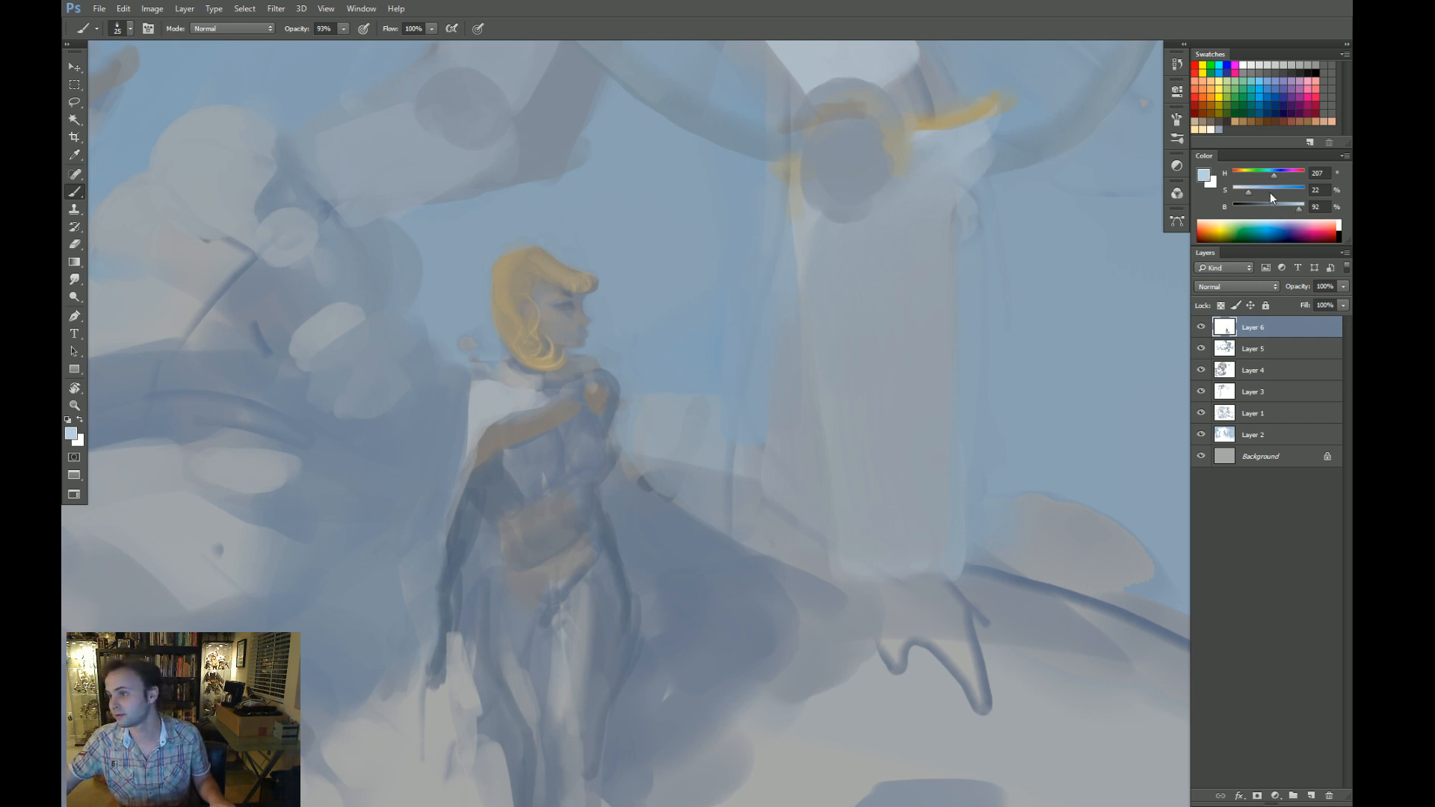
left_click(1261, 190)
left_click_drag(1262, 173, 1247, 181)
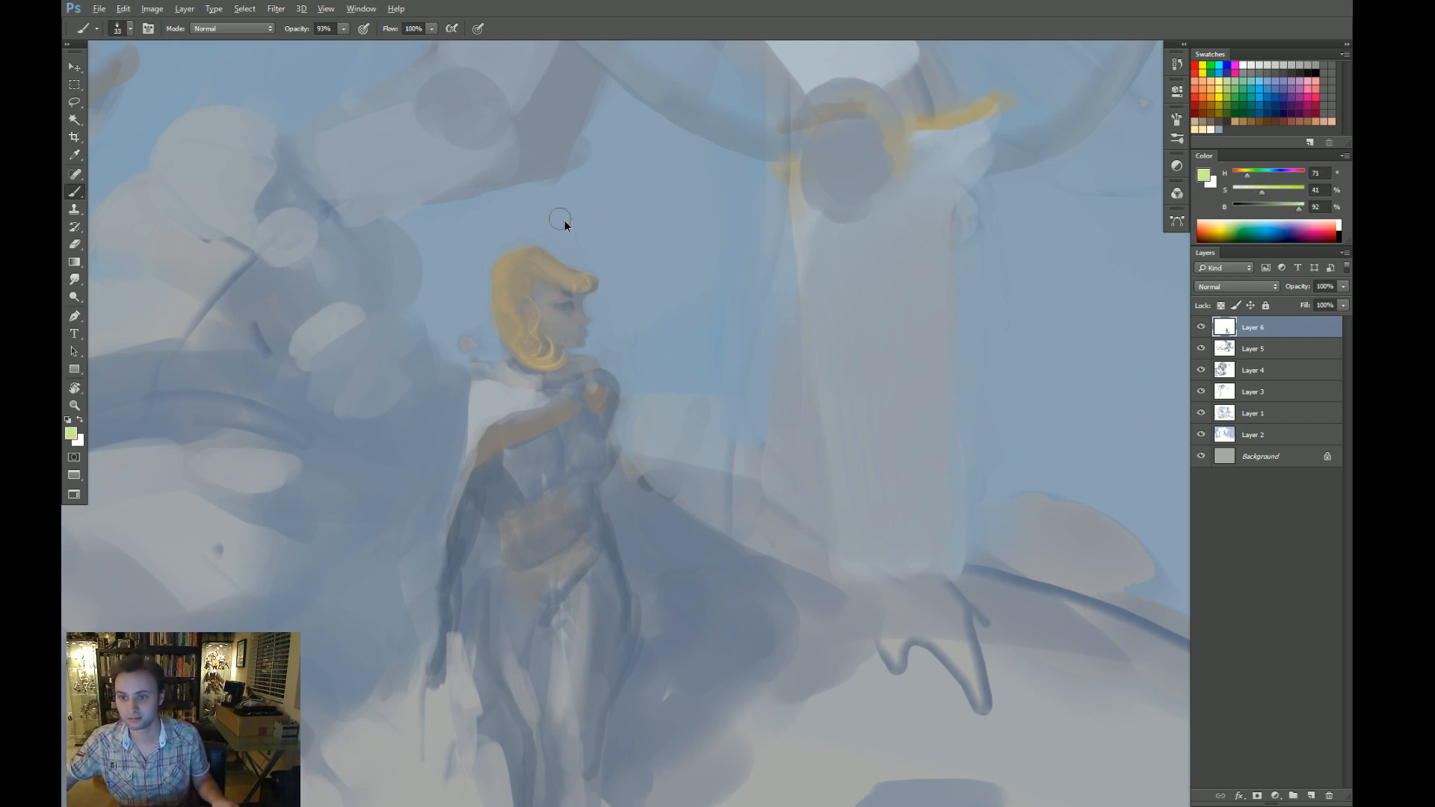
mouse_move(519, 266)
left_mouse_down()
mouse_move(539, 265)
mouse_move(509, 262)
left_mouse_up()
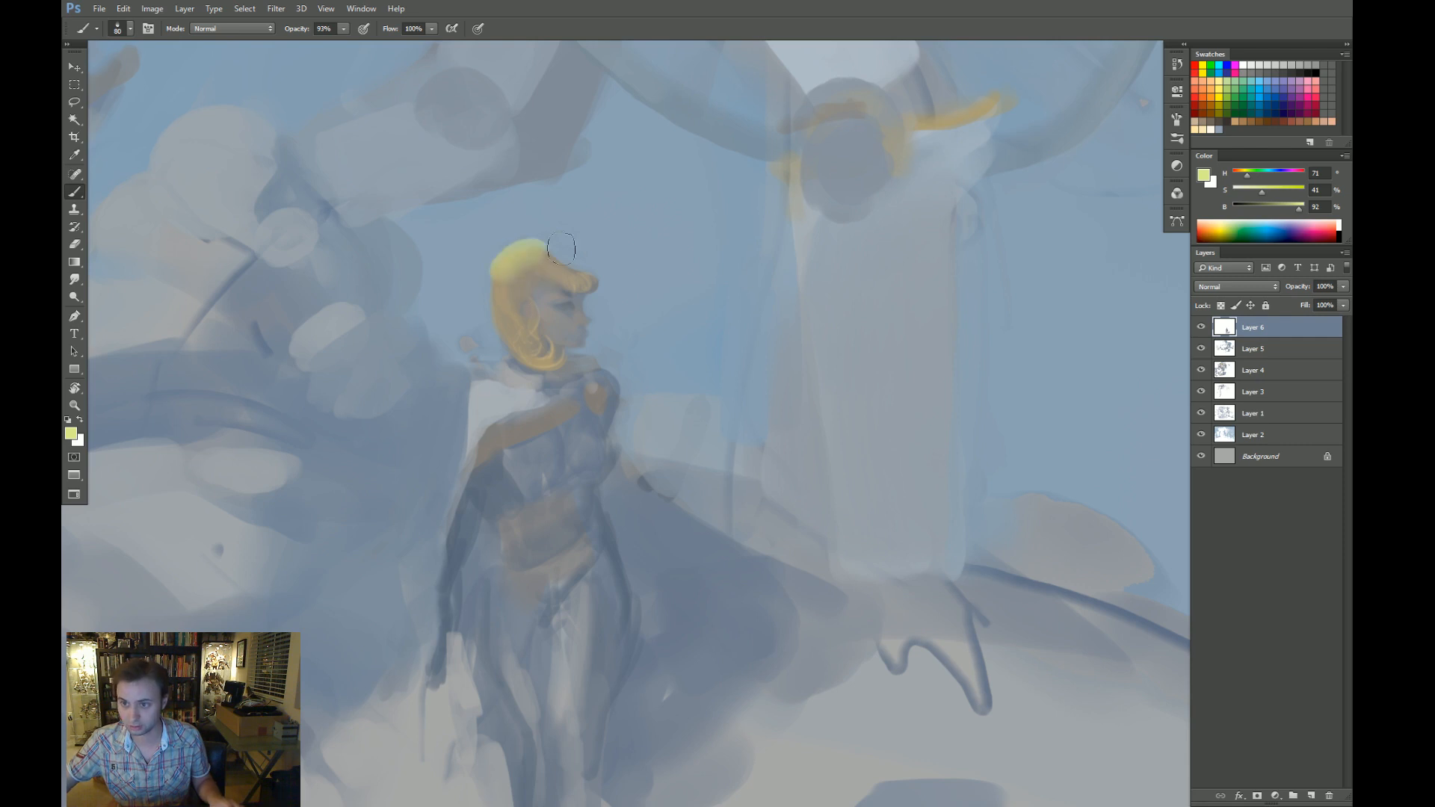
key("ctrl+z")
Lighten gold sampled from the robot's knee trim to H 44, S 38, B 79 and highlight the hair's crown and bangs.
left_click(985, 122, "alt")
left_click(1289, 208)
left_click(1261, 192)
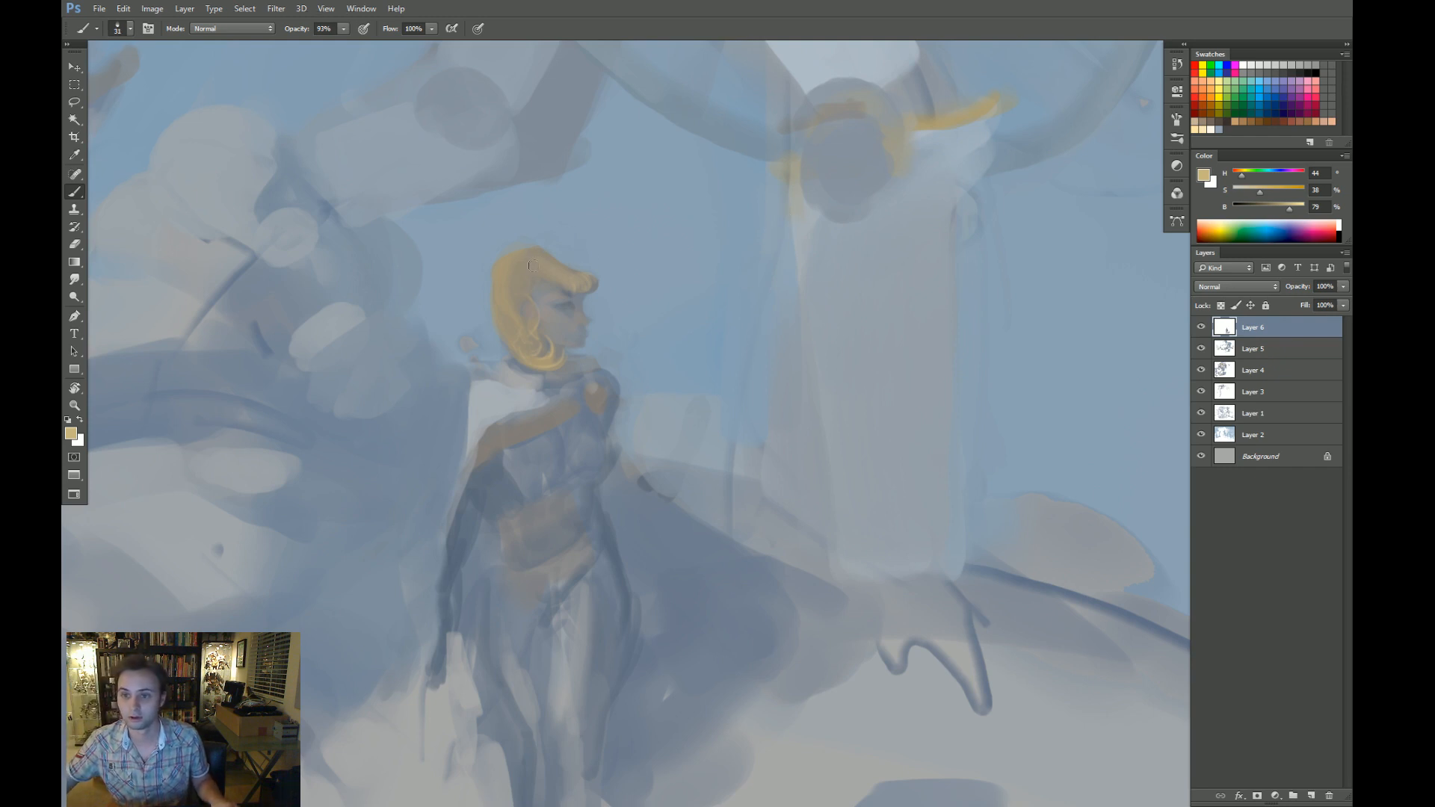
mouse_move(534, 265)
left_mouse_down()
mouse_move(505, 285)
mouse_move(542, 263)
mouse_move(505, 288)
mouse_move(518, 274)
mouse_move(511, 304)
mouse_move(541, 287)
left_mouse_up()
key("]")
key("]")
key("]")
key("]")
key("]")
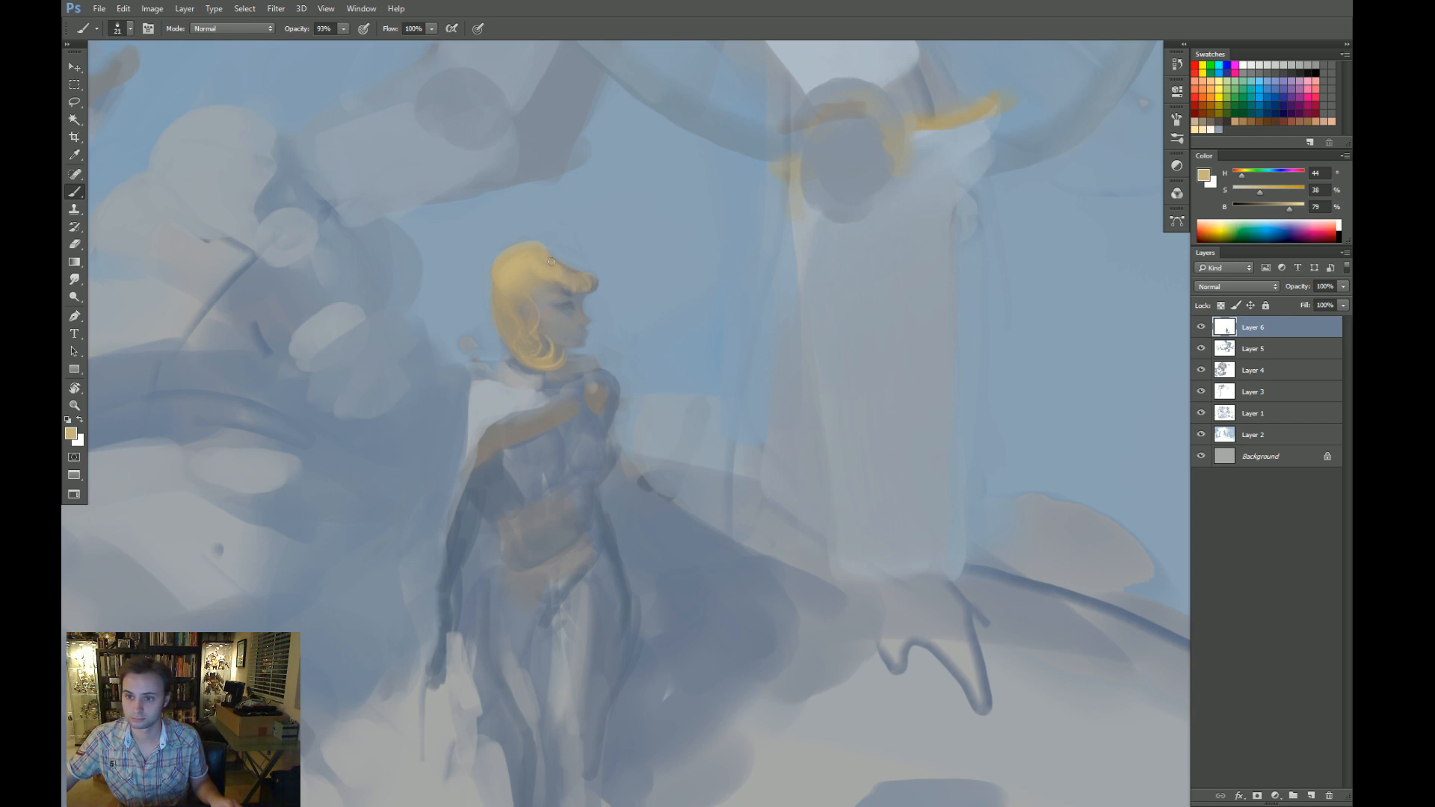
Refine the bangs' edge and waves with colors sampled around the hair, reducing the brush size.
left_click(549, 244, "alt")
left_click(550, 270, "alt")
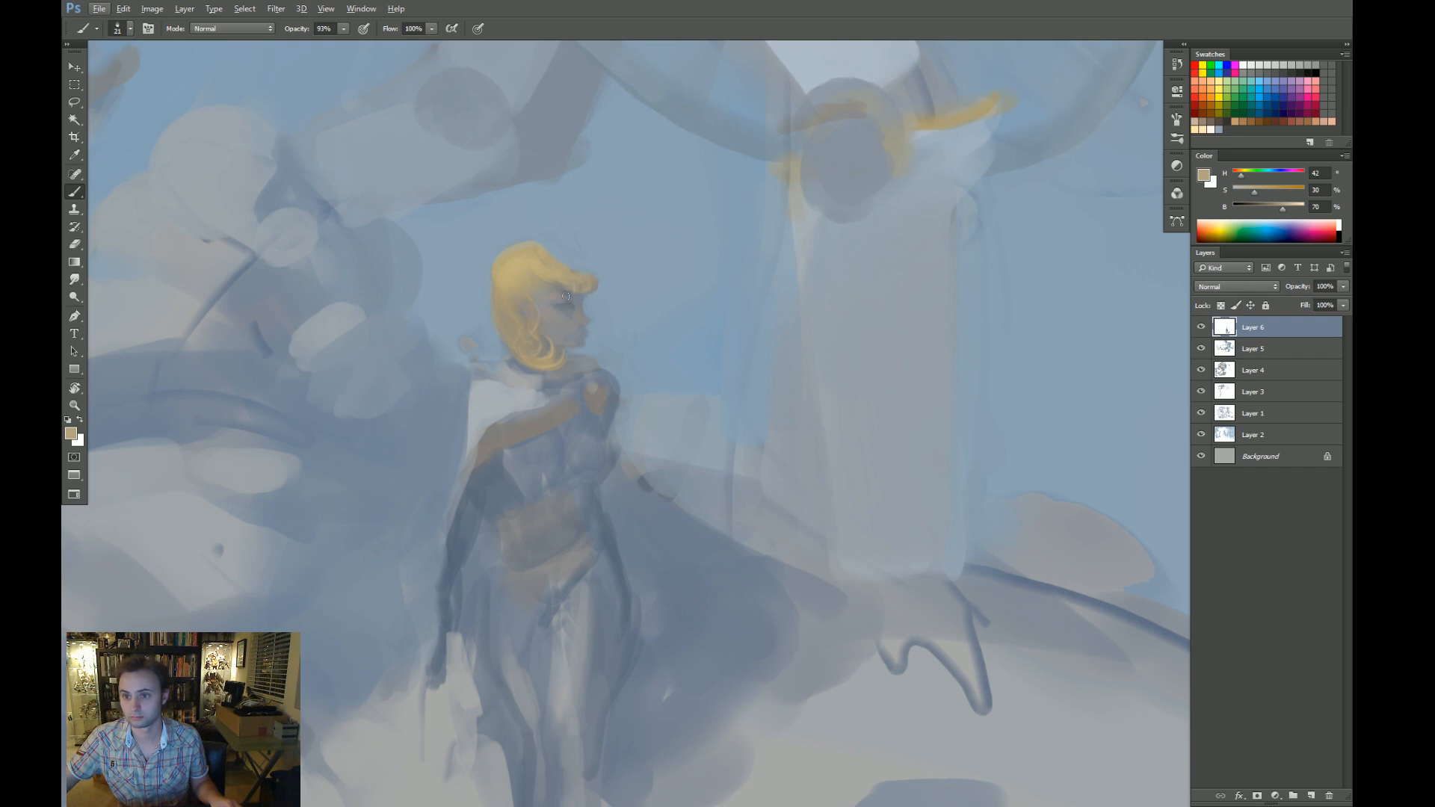
key("bracketleft")
key("bracketleft")
key("bracketleft")
key("bracketleft")
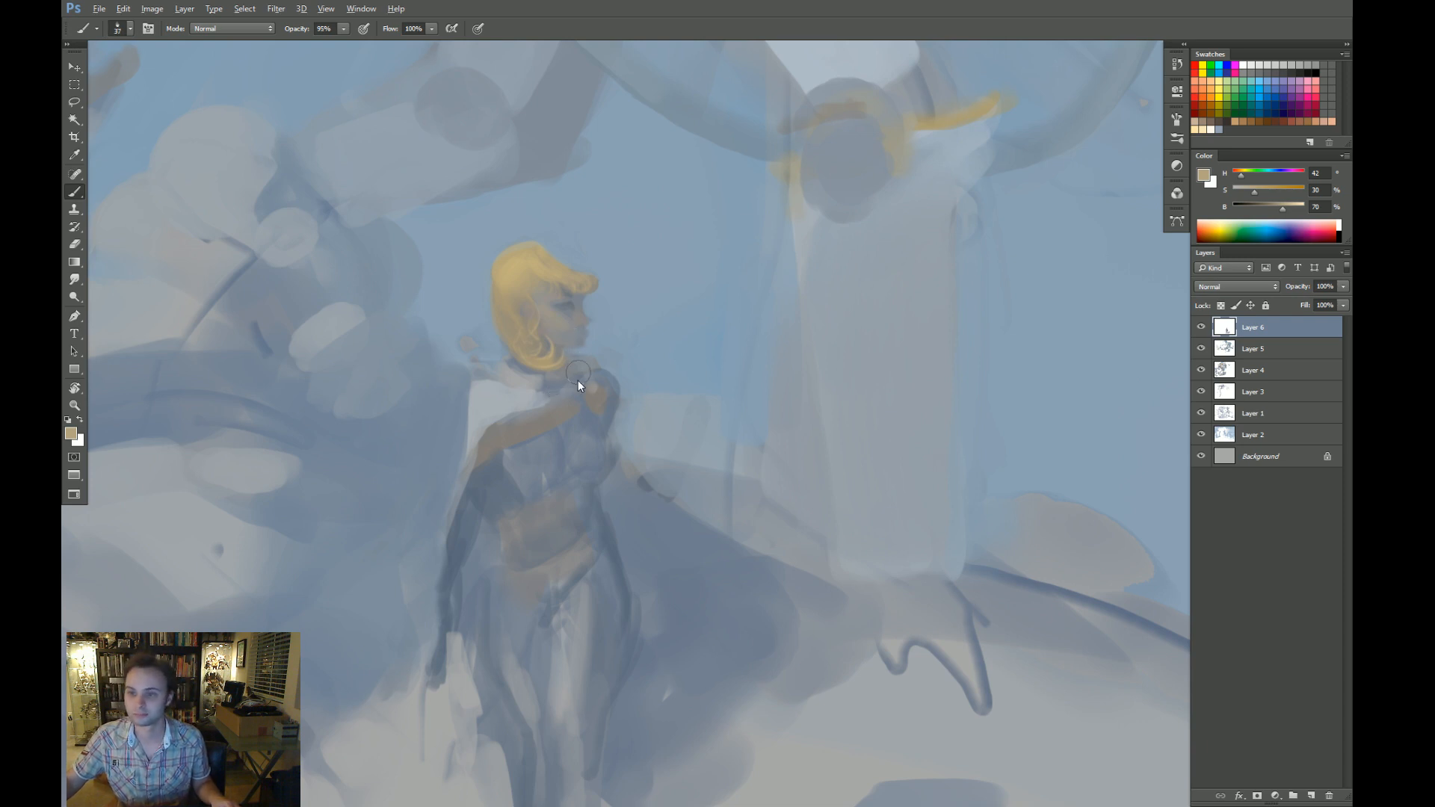
Mix a muted brown (H 20, S 22, B 44) and add small shading accents to the figure's lower face and jaw.
left_click(1227, 238)
left_click(1264, 208)
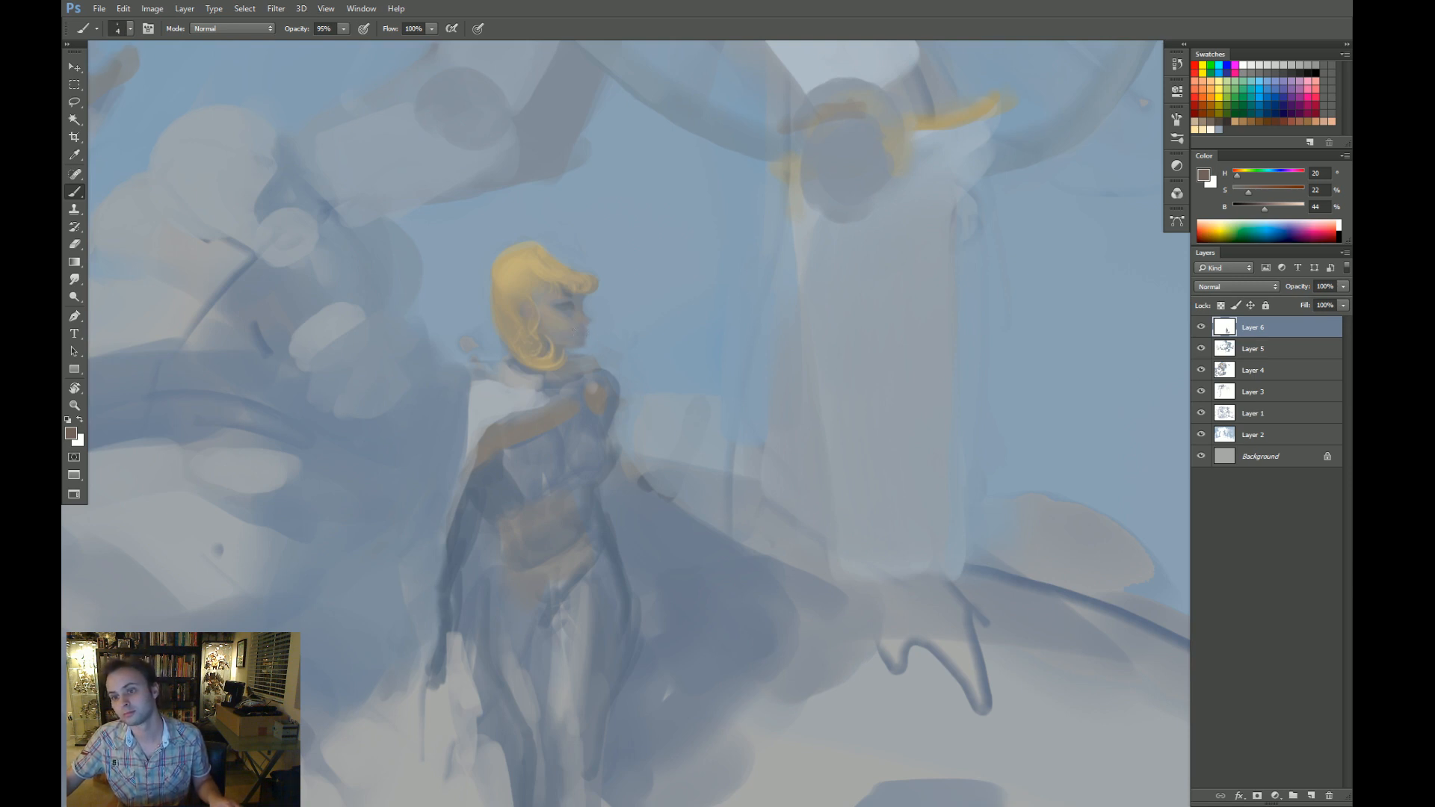
mouse_move(576, 349)
left_mouse_down()
mouse_move(577, 329)
mouse_move(553, 342)
left_mouse_up()
Lighten the figure's chest and the gold sash across it with sampled warm greys, adjusting the brush size.
key("z")
key("r")
left_click_drag(926, 463, 840, 602)
left_click_drag(897, 373, 893, 459)
key("Escape")
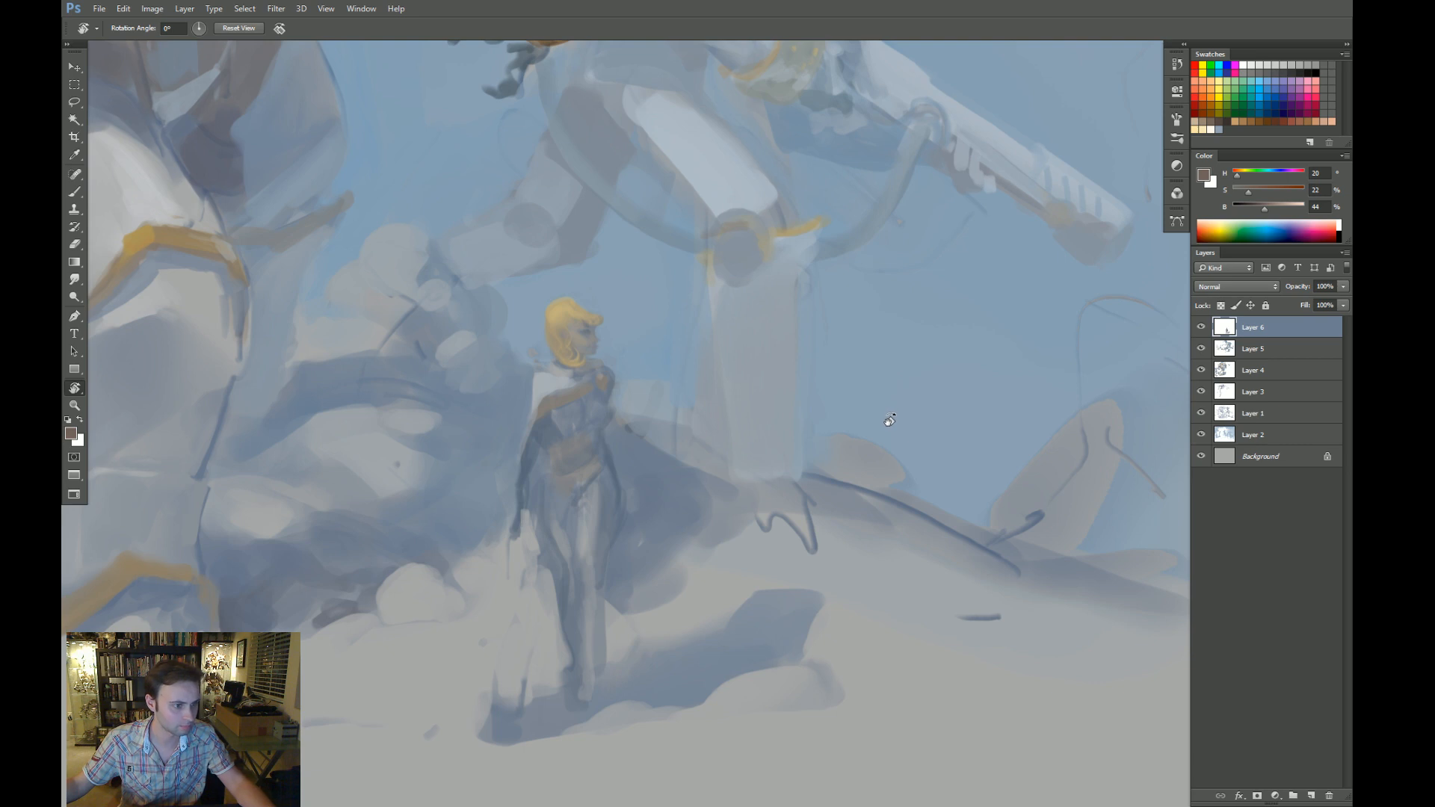
mouse_move(607, 396)
left_mouse_down()
mouse_move(614, 380)
mouse_move(673, 380)
left_mouse_up()
key("b")
left_click(548, 348, "alt")
key("period")
left_click_drag(572, 390, 555, 395)
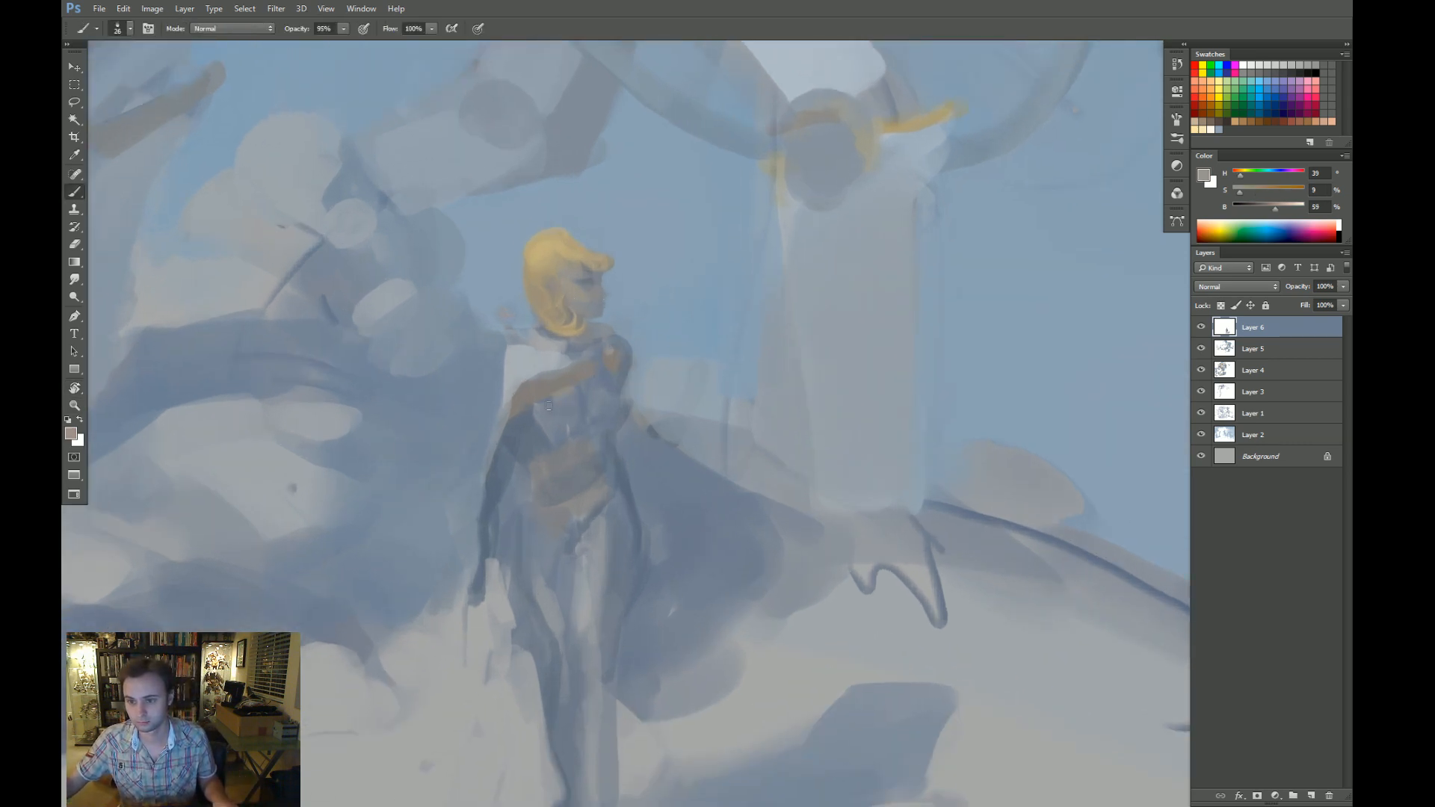
key("bracketleft")
key("bracketleft")
key("bracketleft")
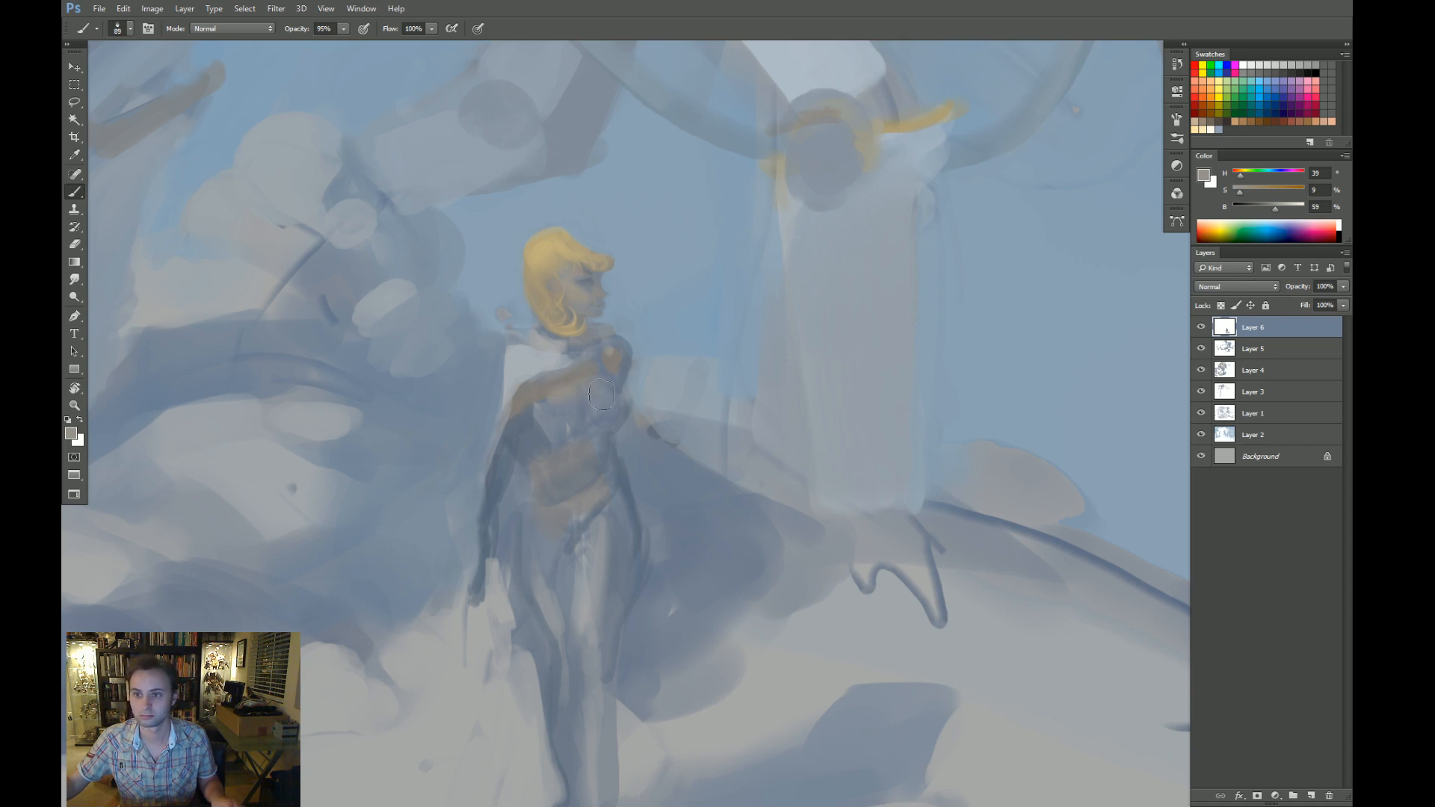
Model the figure's chest and torso below the sash with warm grey and a sampled blue-grey (H 217, S 22, B 56).
key("bracketright")
key("bracketright")
key("bracketright")
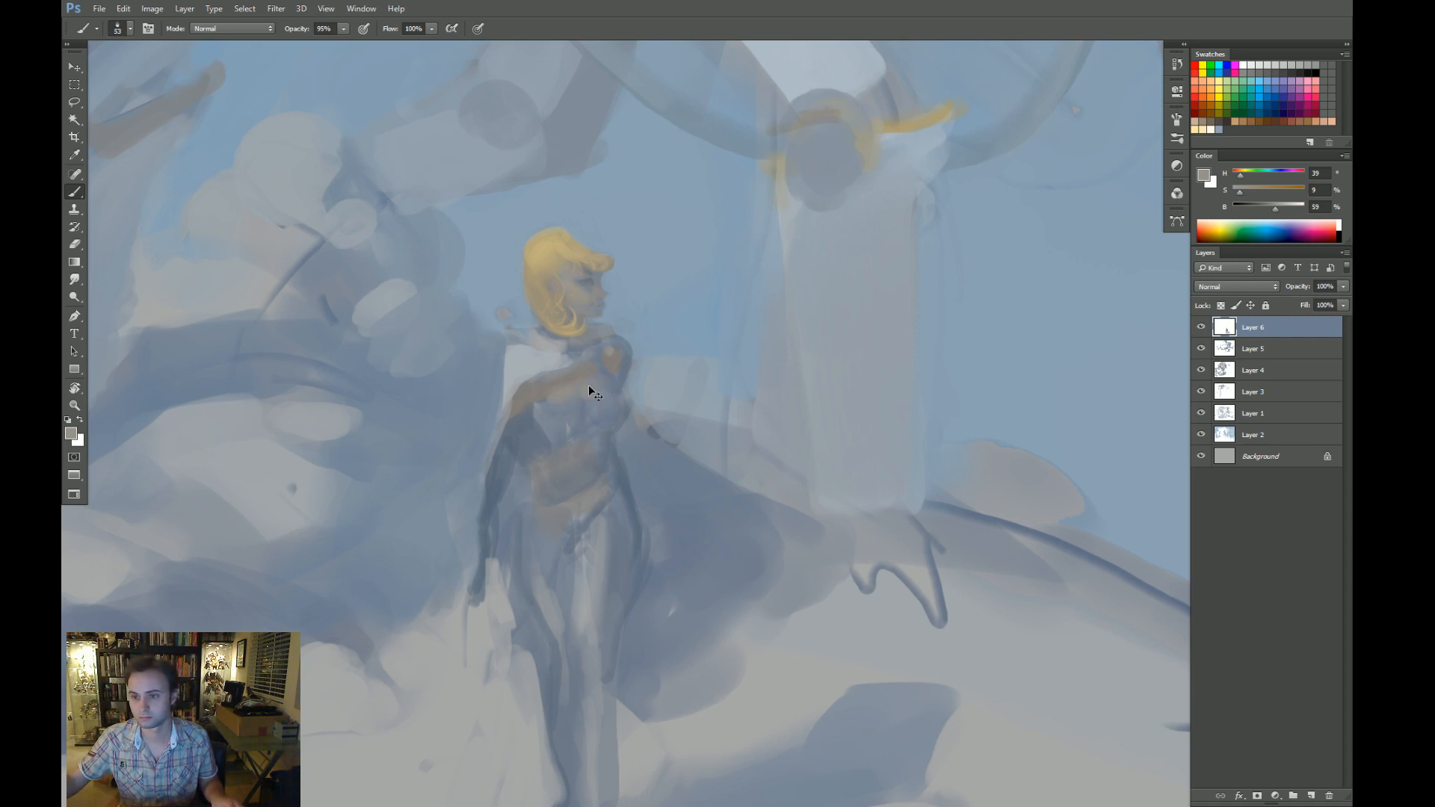
key("bracketleft")
key("bracketleft")
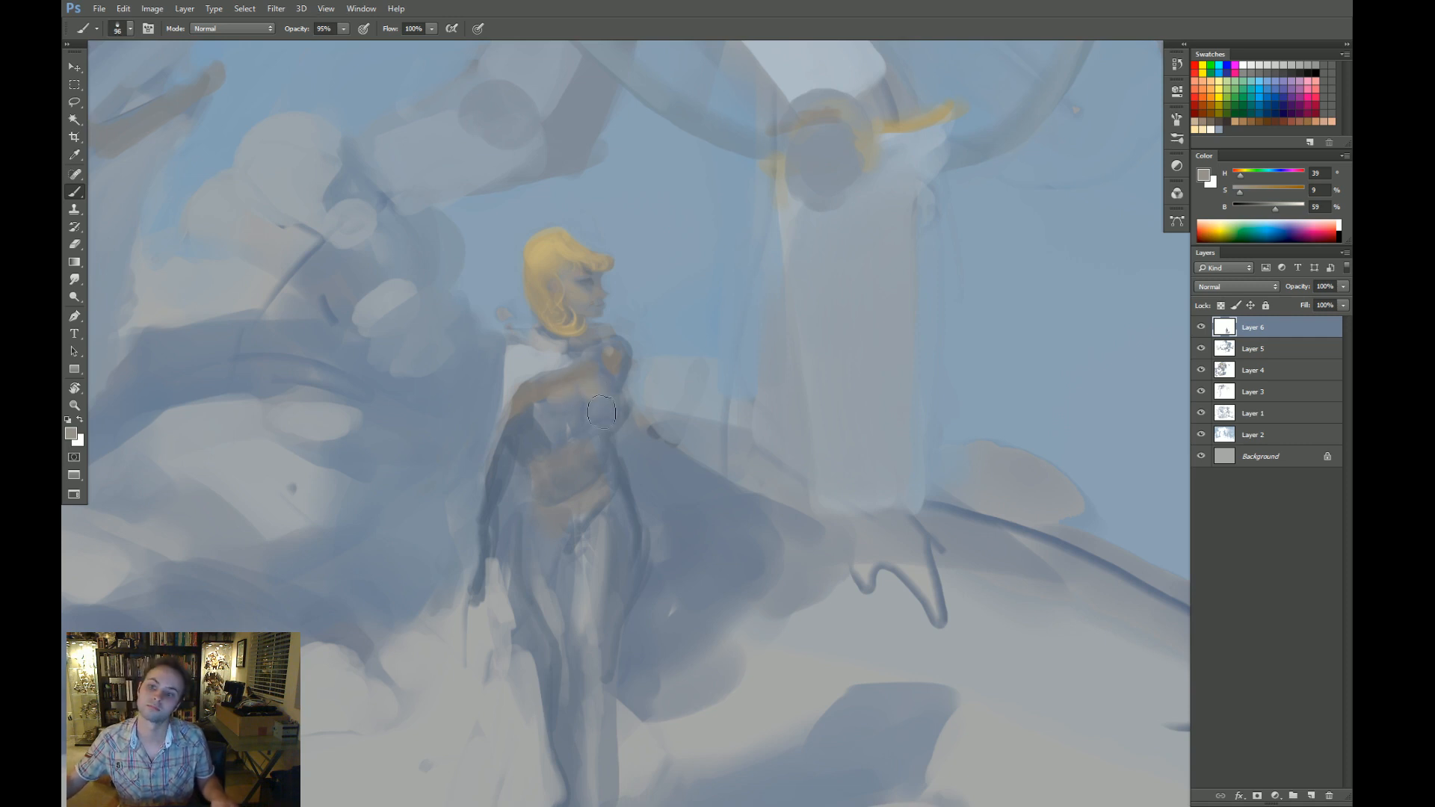
left_click(602, 411, "alt")
key("bracketleft")
key("bracketleft")
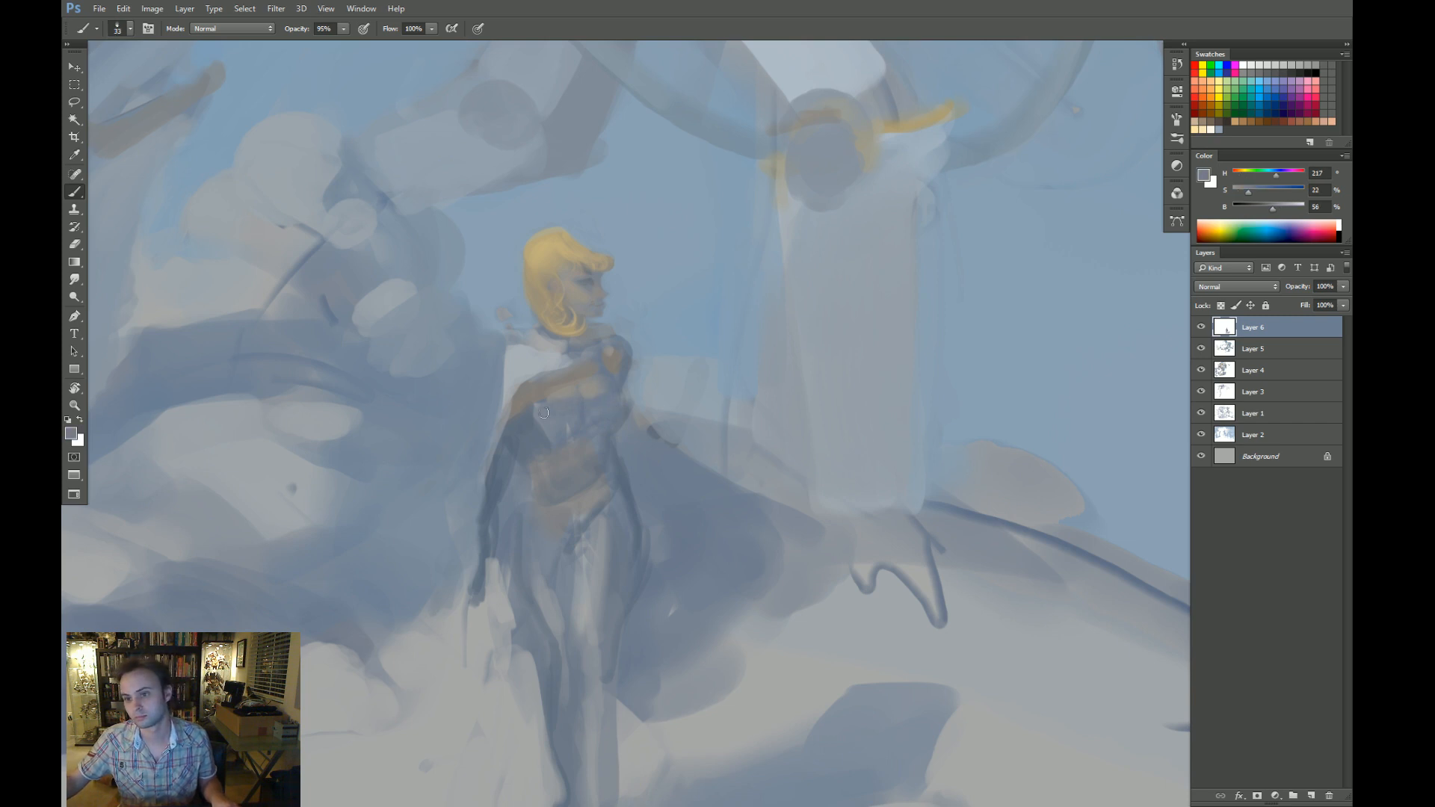
scroll(569, 480, "down", 1)
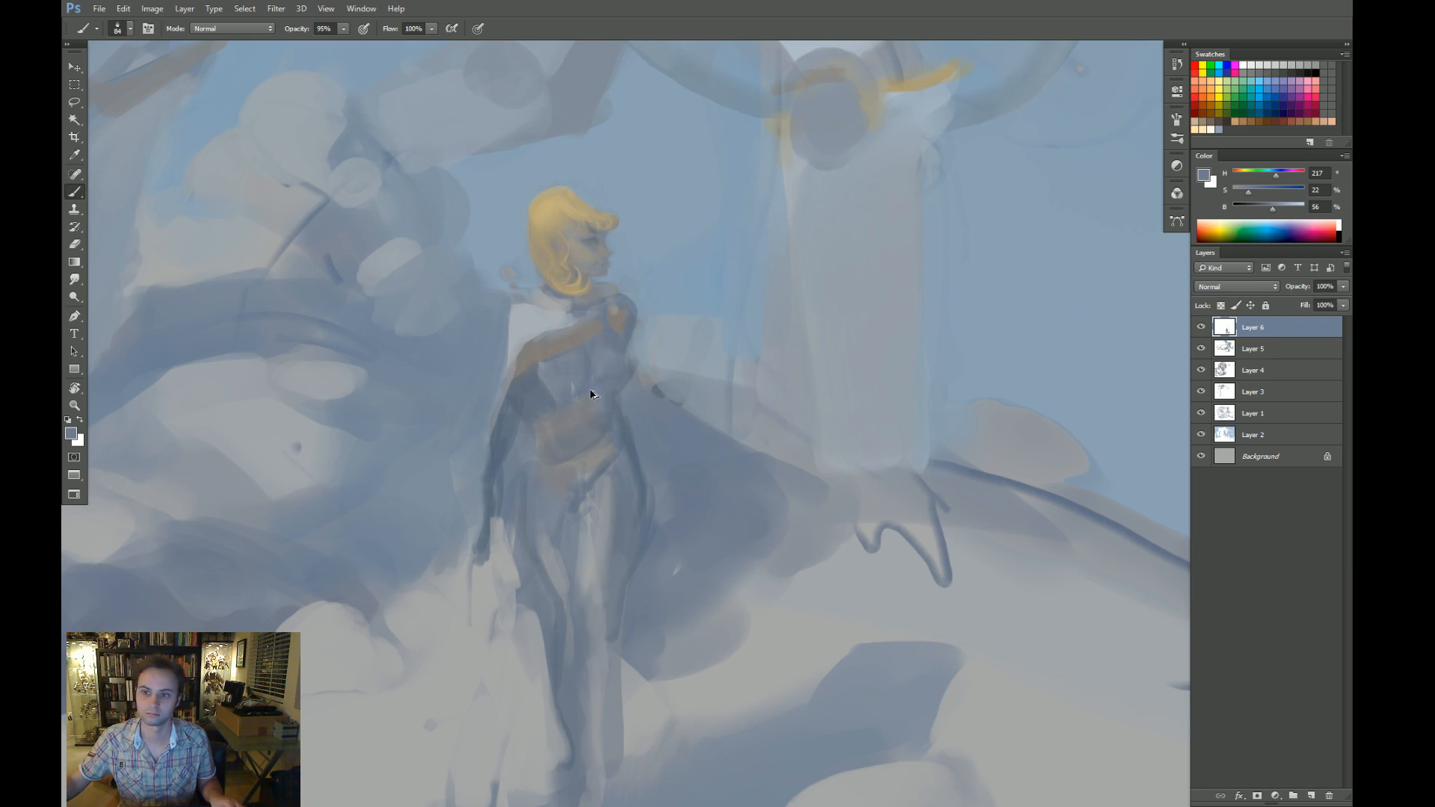
Reset the colors to black and white, shrink the brush and refine the upper arm beneath the sash with a sampled grey.
scroll(609, 362, "down", 1)
key("d")
key("bracketleft")
key("bracketleft")
key("bracketleft")
key("bracketleft")
key("bracketleft")
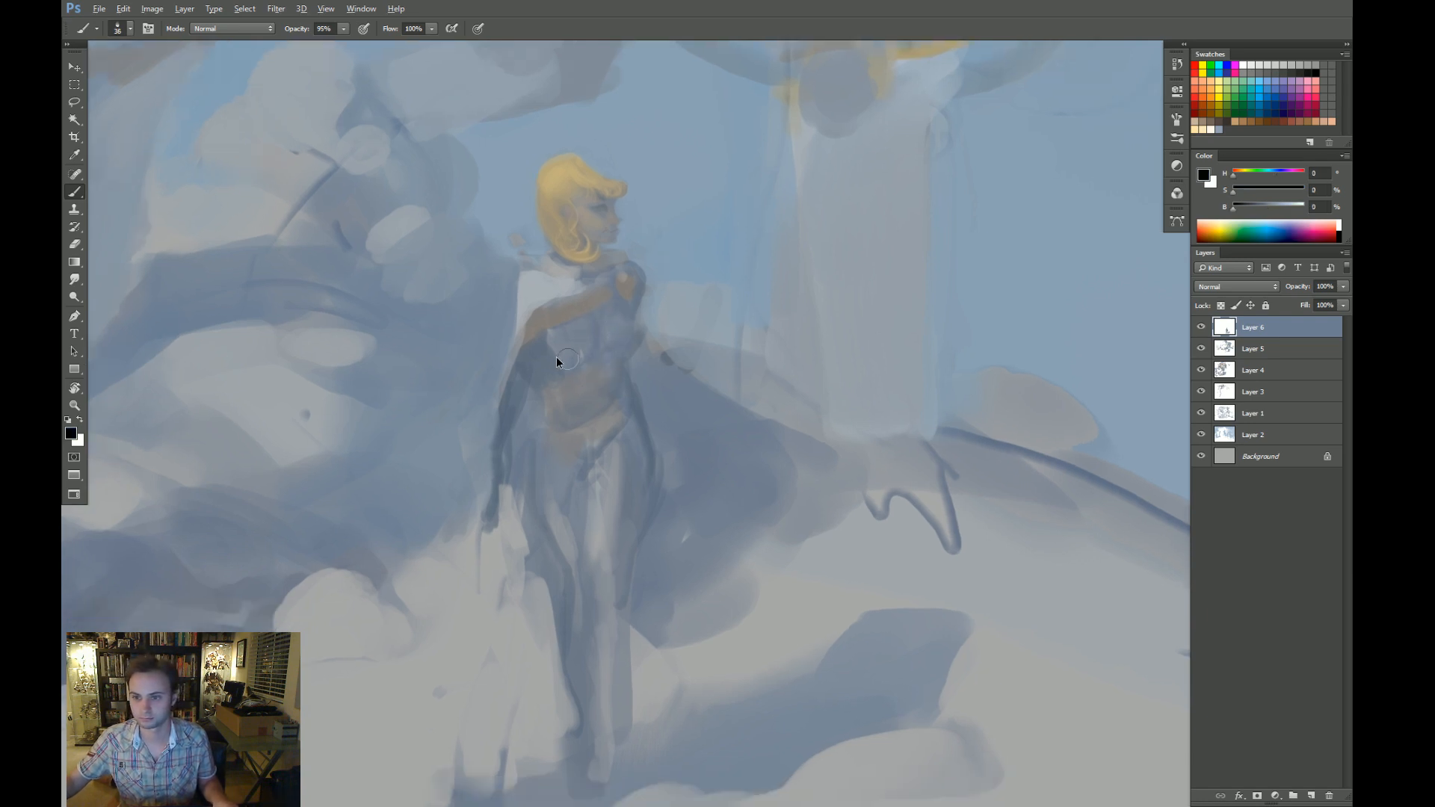
left_click(537, 344, "alt")
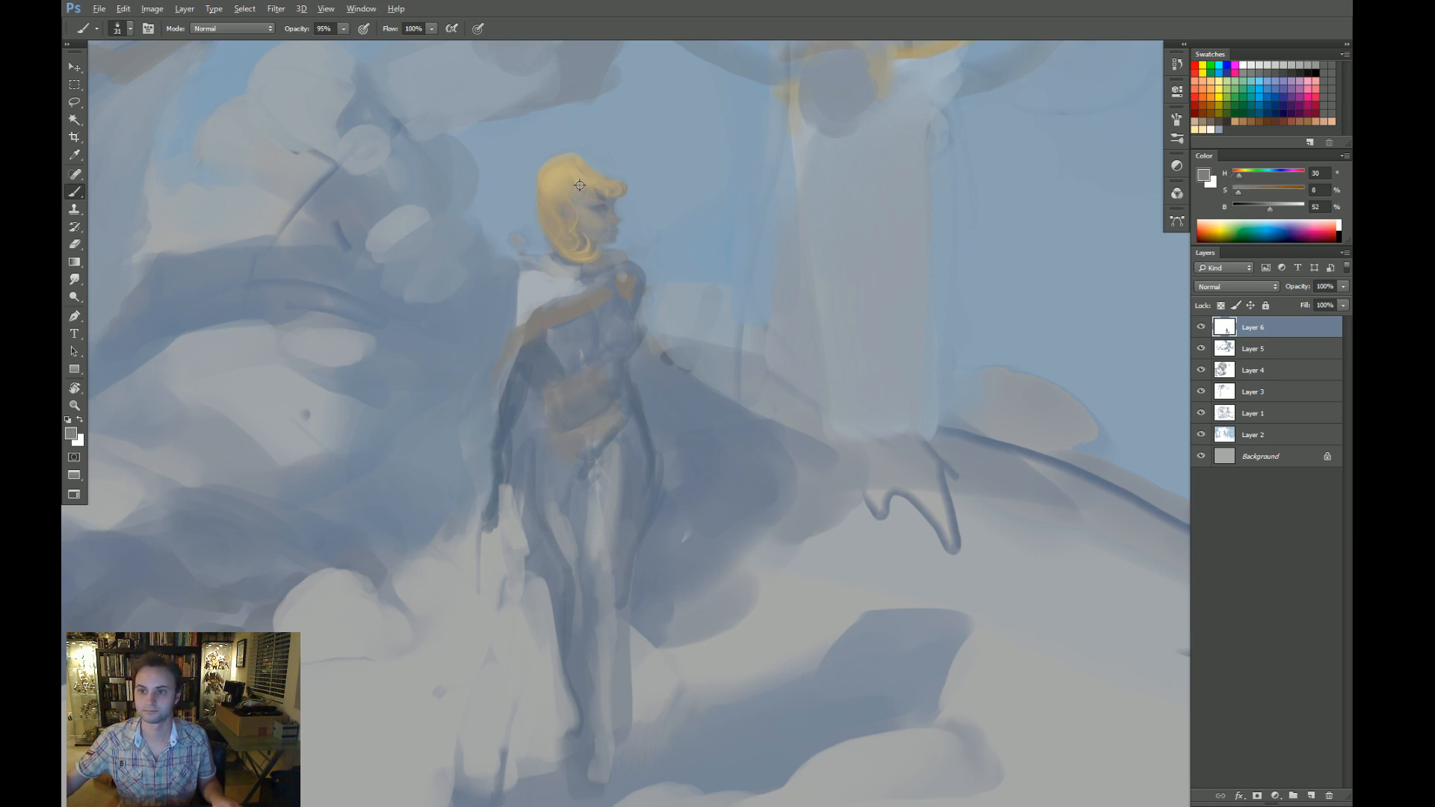
Brighten the lower edge of the sash over the shoulder with a light gold (H 43, S 31, B 72).
left_click(539, 317, "alt")
mouse_move(537, 323)
left_mouse_down()
mouse_move(509, 348)
mouse_move(561, 320)
left_mouse_up()
key("r")
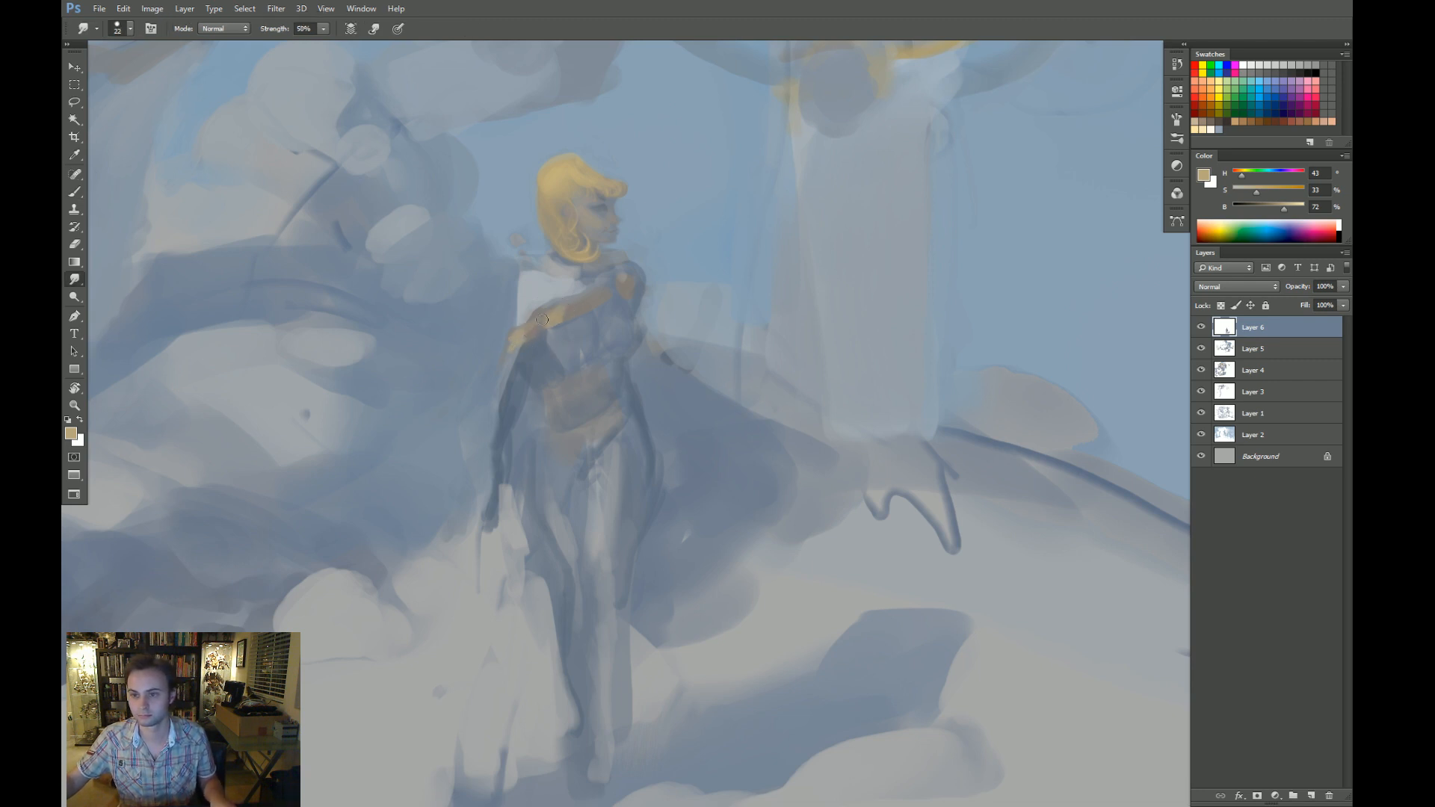
key("b")
key("b")
Refine the white cape's edge above the gold sash with sampled light greys.
left_click(560, 305, "alt")
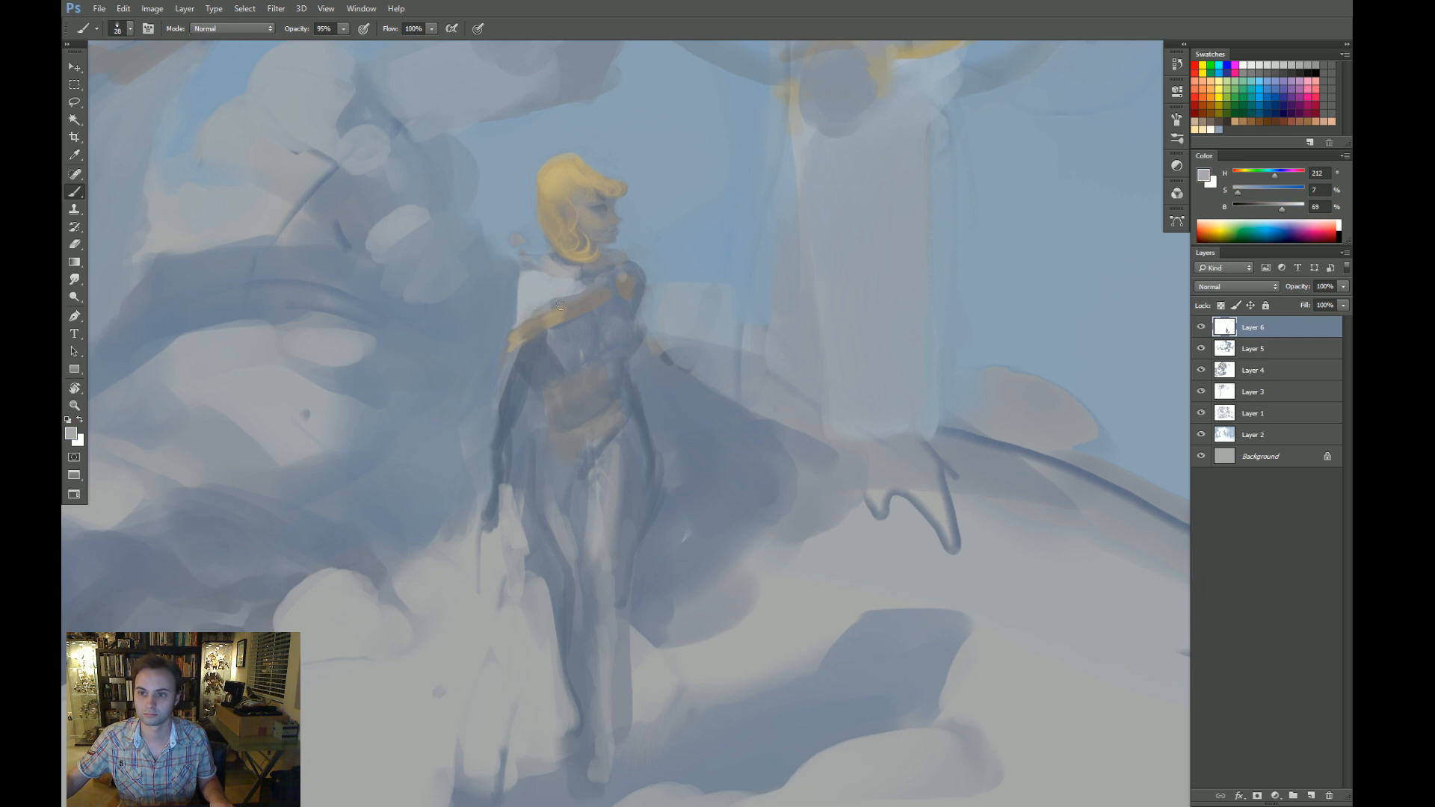
left_click(542, 314, "alt")
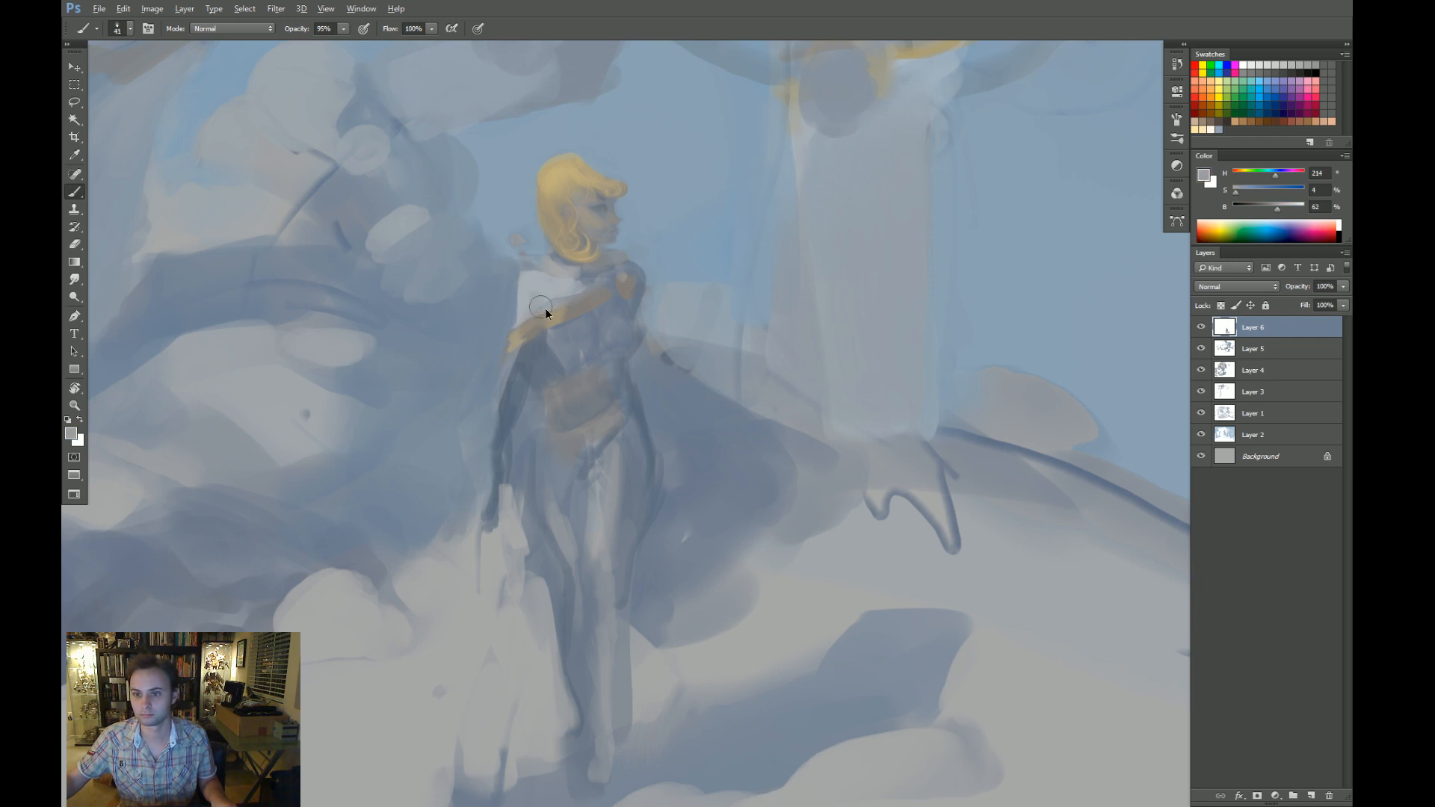
left_click(545, 284, "alt")
Define the sash's clasp at the front shoulder with sampled tones, and sample sky blue beside the neck.
left_click_drag(614, 290, 614, 287)
left_click(618, 280)
left_click(630, 284, "alt")
left_click(622, 286, "alt")
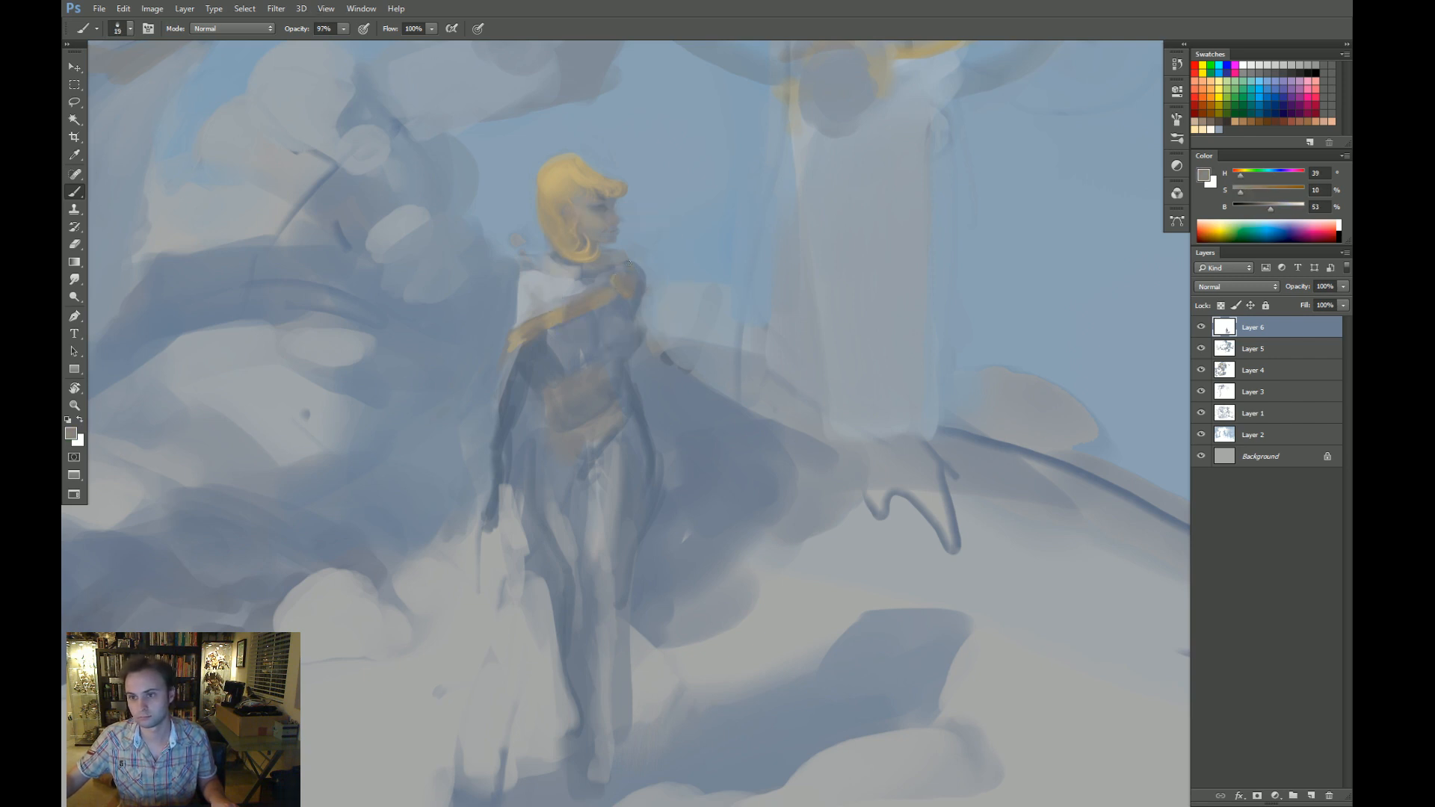
left_click(611, 251, "alt")
key("ctrl+minus")
key("r")
left_click_drag(1025, 416, 955, 477)
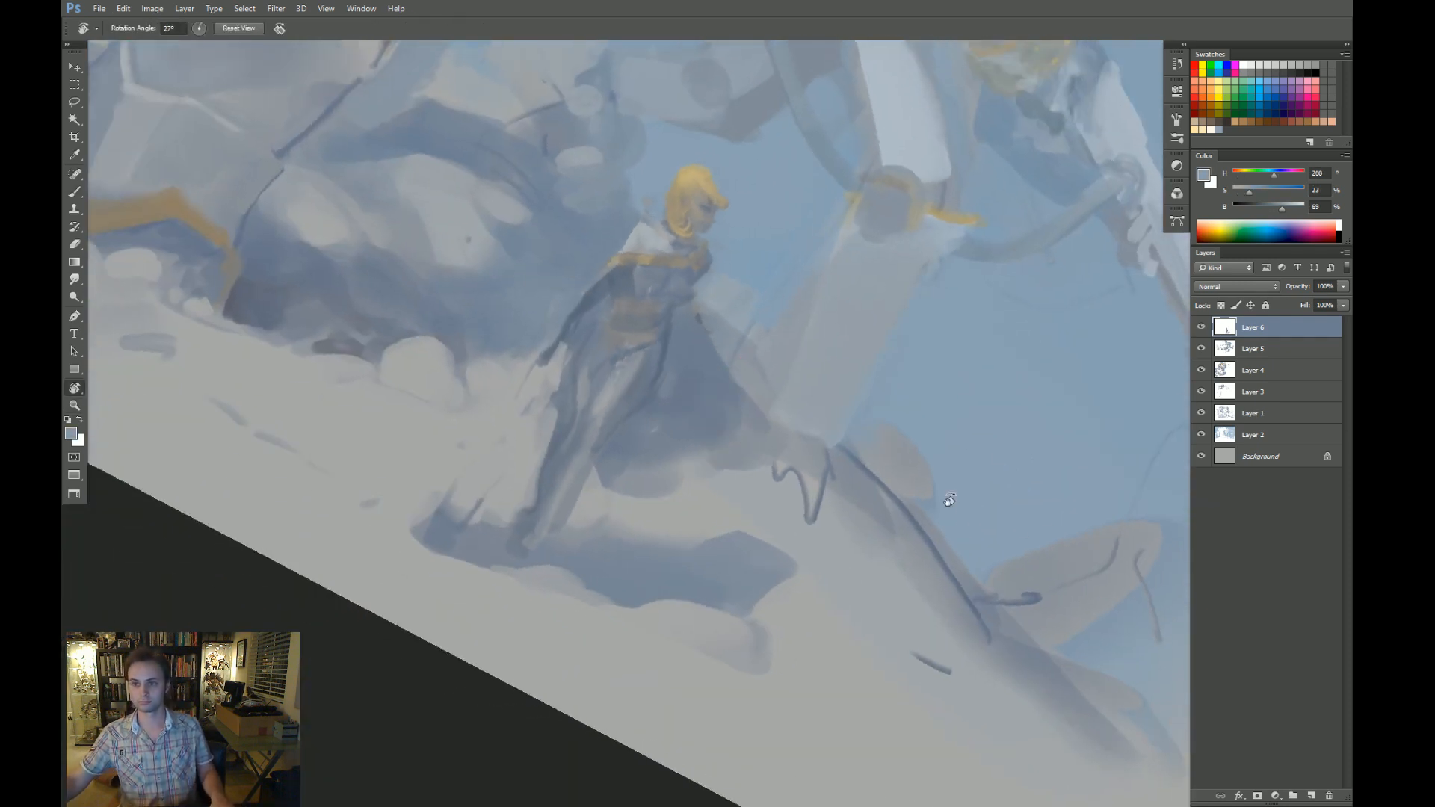
key("Escape")
key("z")
left_click(675, 332)
key("b")
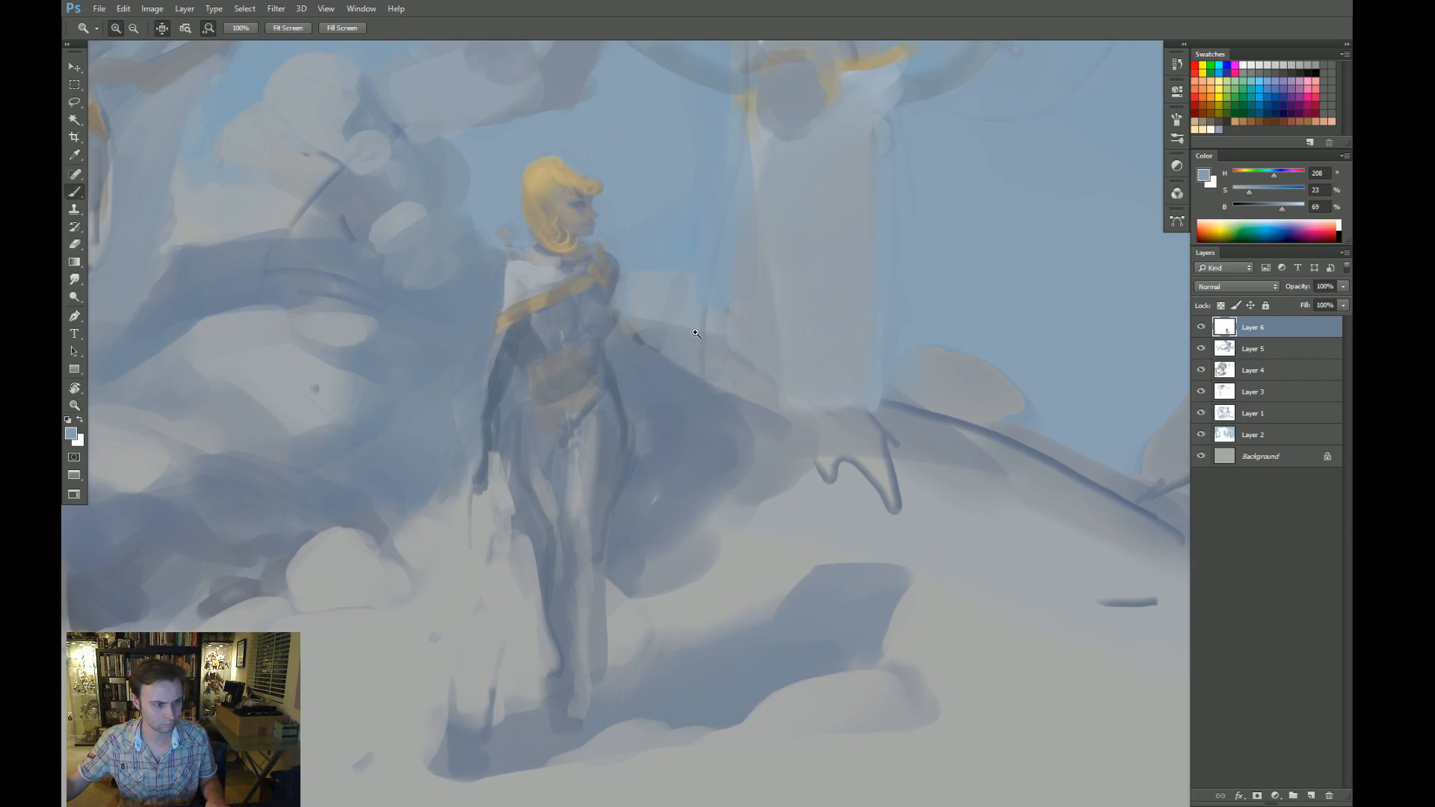
Lighten a sampled cape grey, enlarge the brush and brighten the cape over the shoulder above the gold sash.
key("z")
left_click_drag(644, 296, 666, 296)
key("b")
left_click(540, 265, "alt")
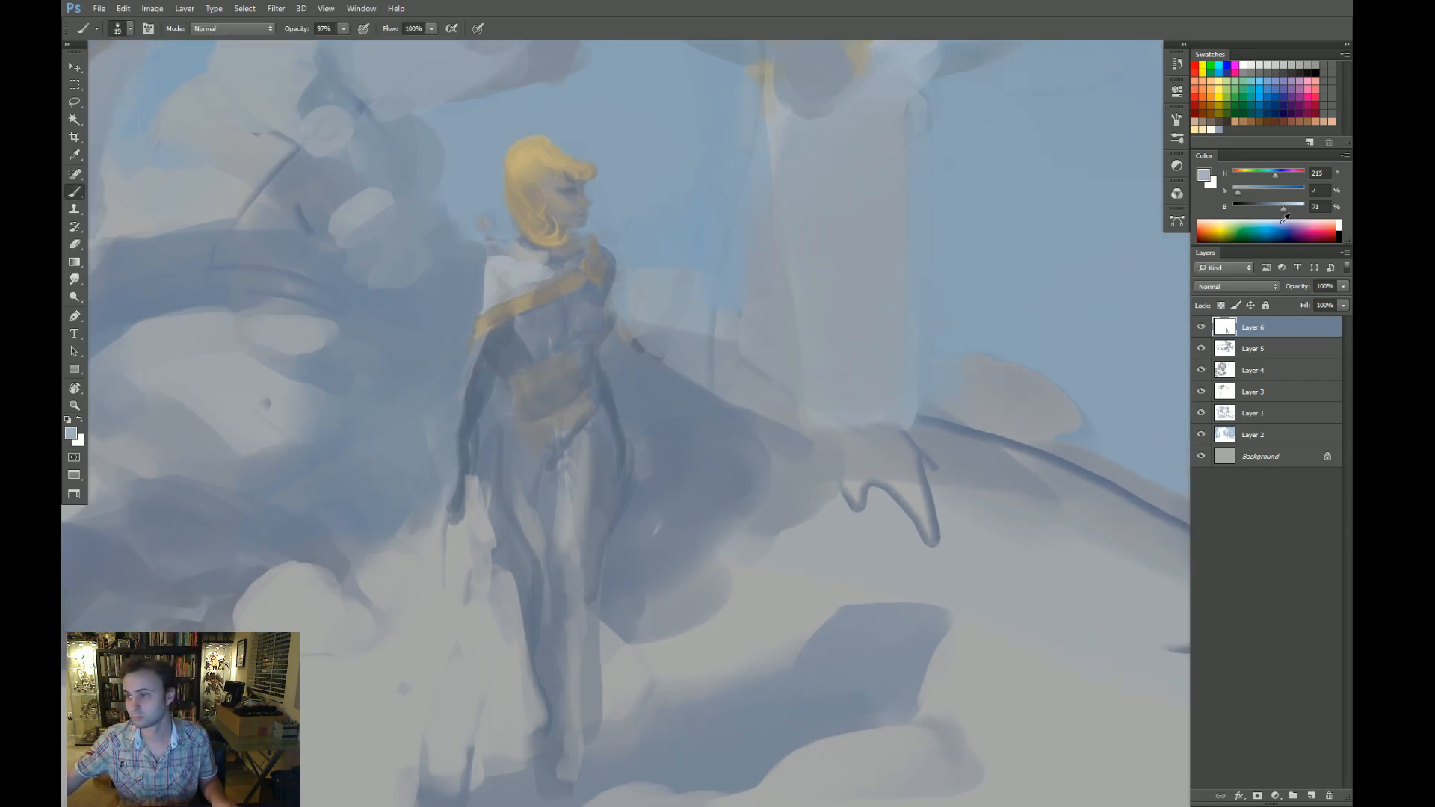
left_click_drag(1285, 210, 1298, 210)
key("bracketright")
key("bracketright")
key("bracketright")
key("bracketright")
key("bracketright")
key("bracketright")
key("bracketright")
key("bracketright")
key("bracketright")
key("bracketright")
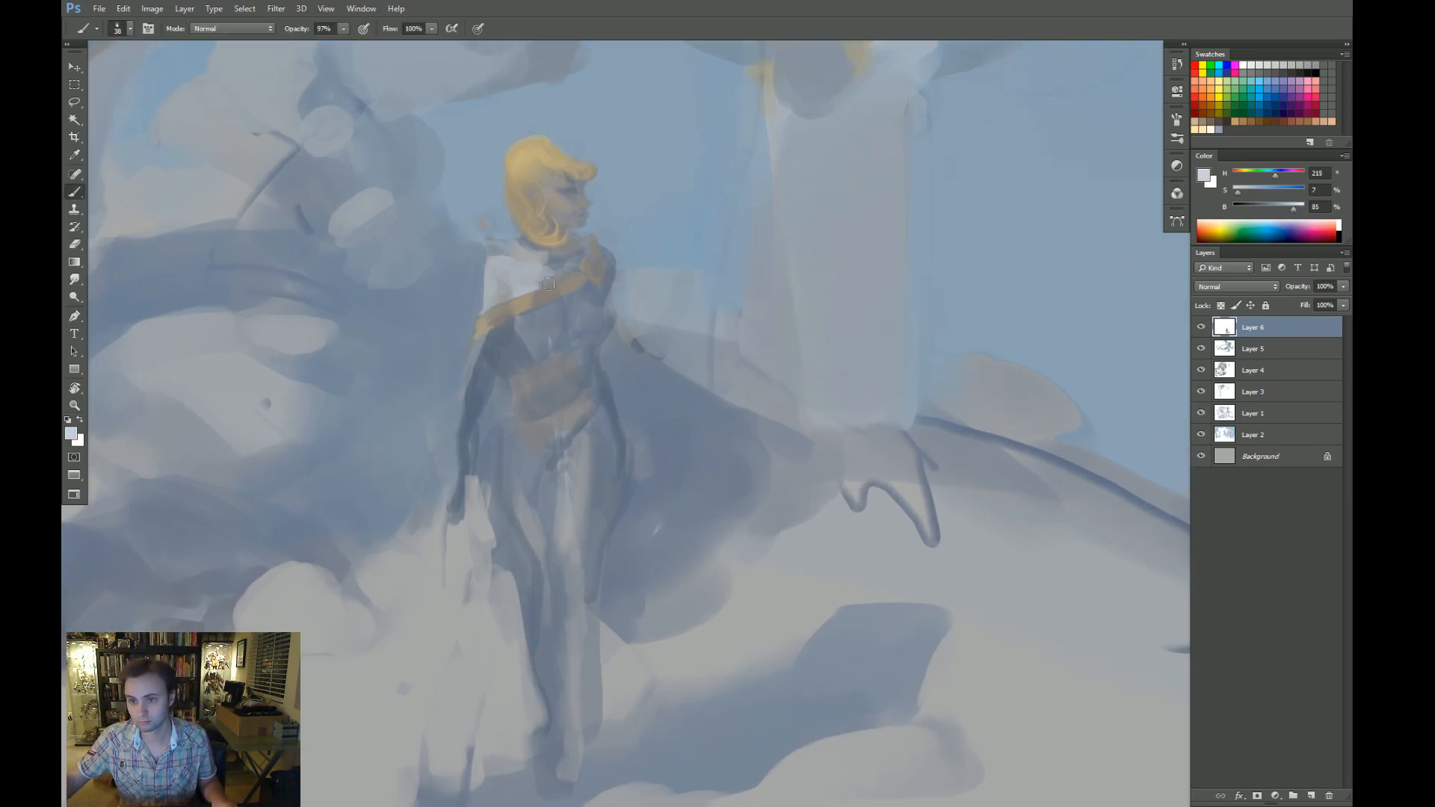
mouse_move(526, 283)
left_mouse_down()
mouse_move(504, 289)
mouse_move(532, 252)
mouse_move(520, 244)
mouse_move(561, 254)
mouse_move(508, 278)
left_mouse_up()
key("bracketright")
key("bracketright")
key("bracketright")
key("bracketright")
key("bracketright")
key("bracketright")
left_click(522, 279, "alt")
key("bracketleft")
key("bracketleft")
key("bracketleft")
key("bracketleft")
Flip the canvas horizontally with the full scene in view.
key("ctrl+space")
key("space")
left_click_drag(687, 314, 814, 519)
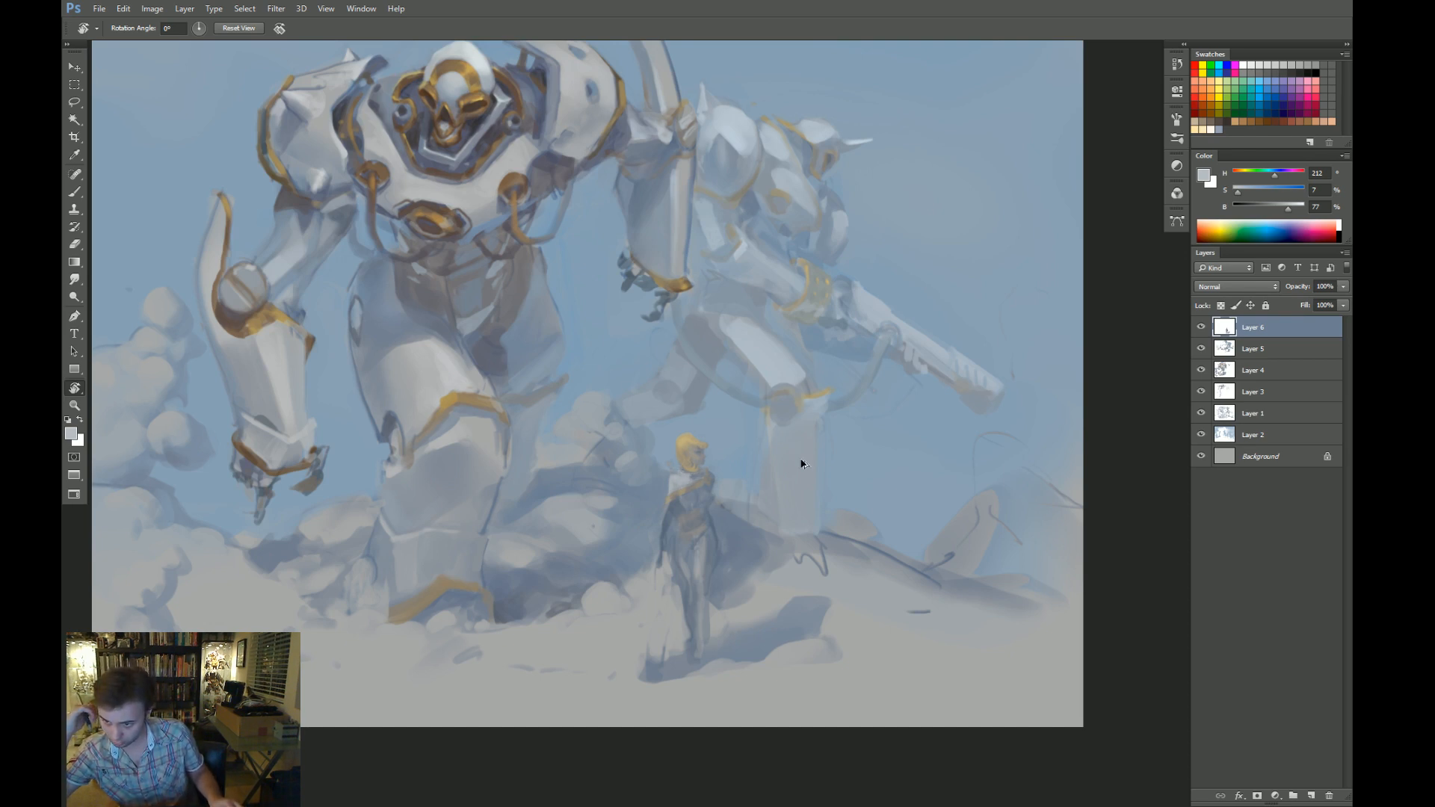
key("ctrl+shift+h")
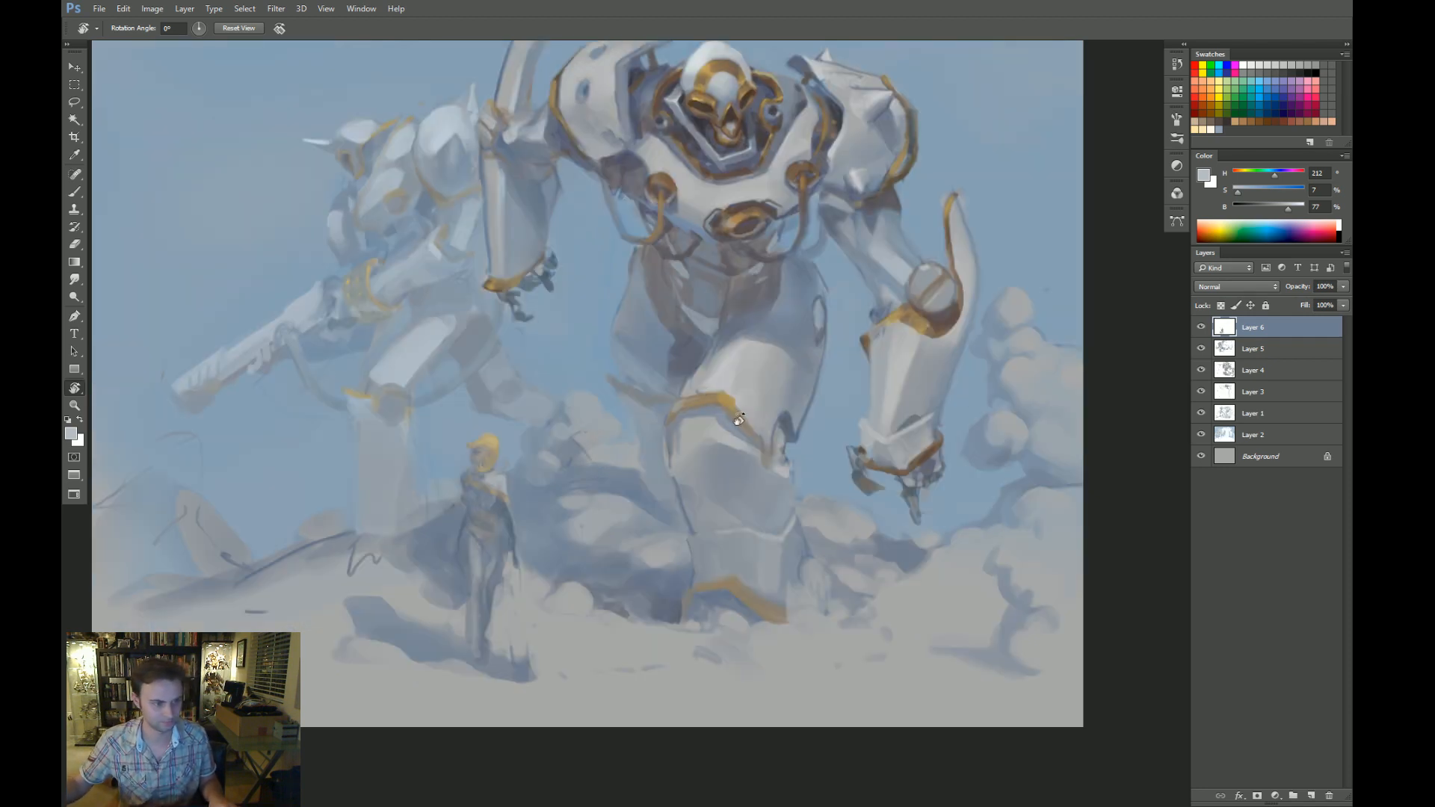
Block in the small figure's far arm, extending down and outward from the shoulder, with sampled dark blue-greys.
left_click_drag(609, 413, 636, 344)
key("z")
mouse_move(524, 425)
left_mouse_down()
mouse_move(579, 415)
mouse_move(564, 418)
left_mouse_up()
left_click_drag(487, 419, 523, 413)
key("b")
left_click(463, 381, "alt")
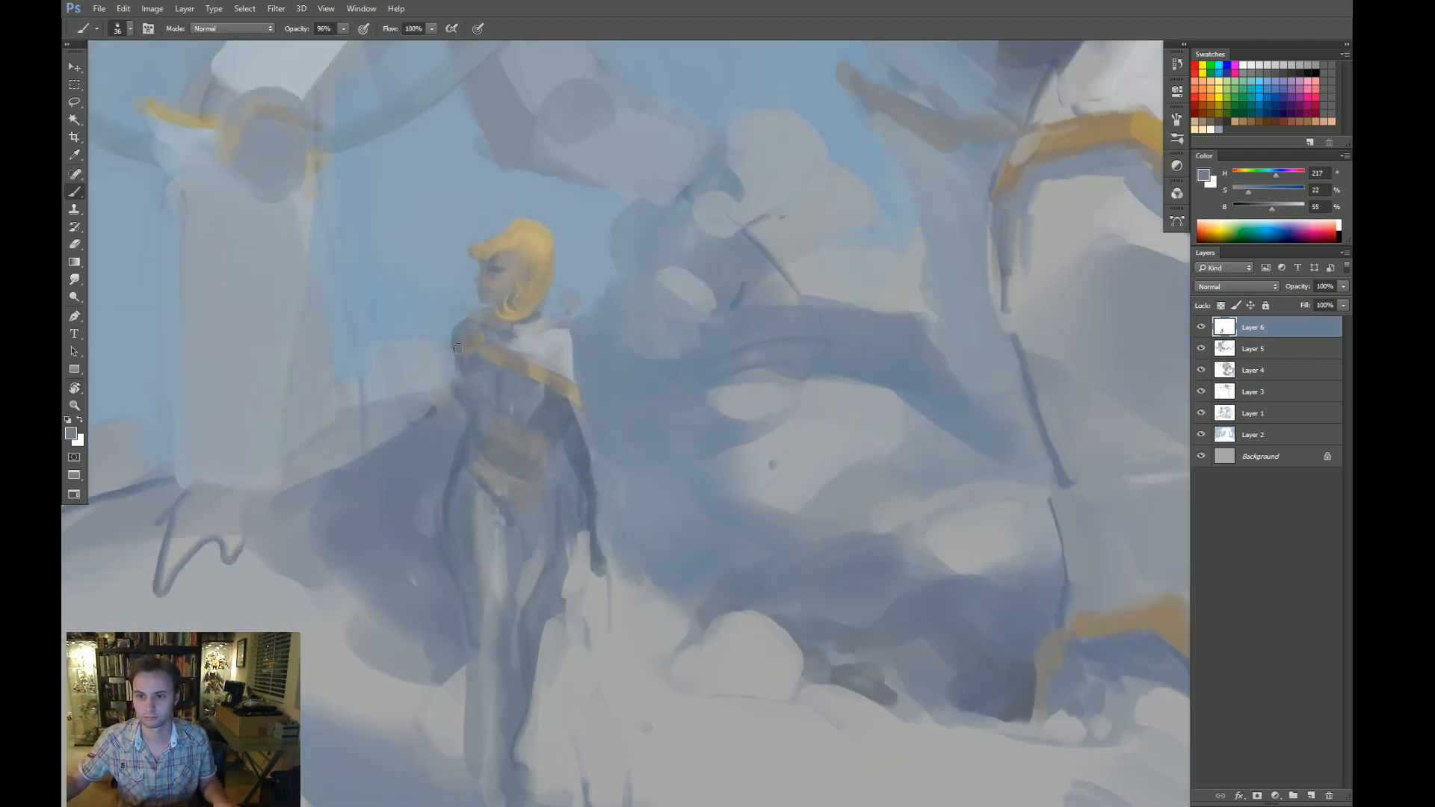
mouse_move(458, 348)
left_mouse_down()
mouse_move(414, 471)
mouse_move(470, 432)
mouse_move(453, 402)
mouse_move(403, 470)
left_mouse_up()
key("d")
left_click(461, 438, "alt")
left_click_drag(456, 419, 400, 499)
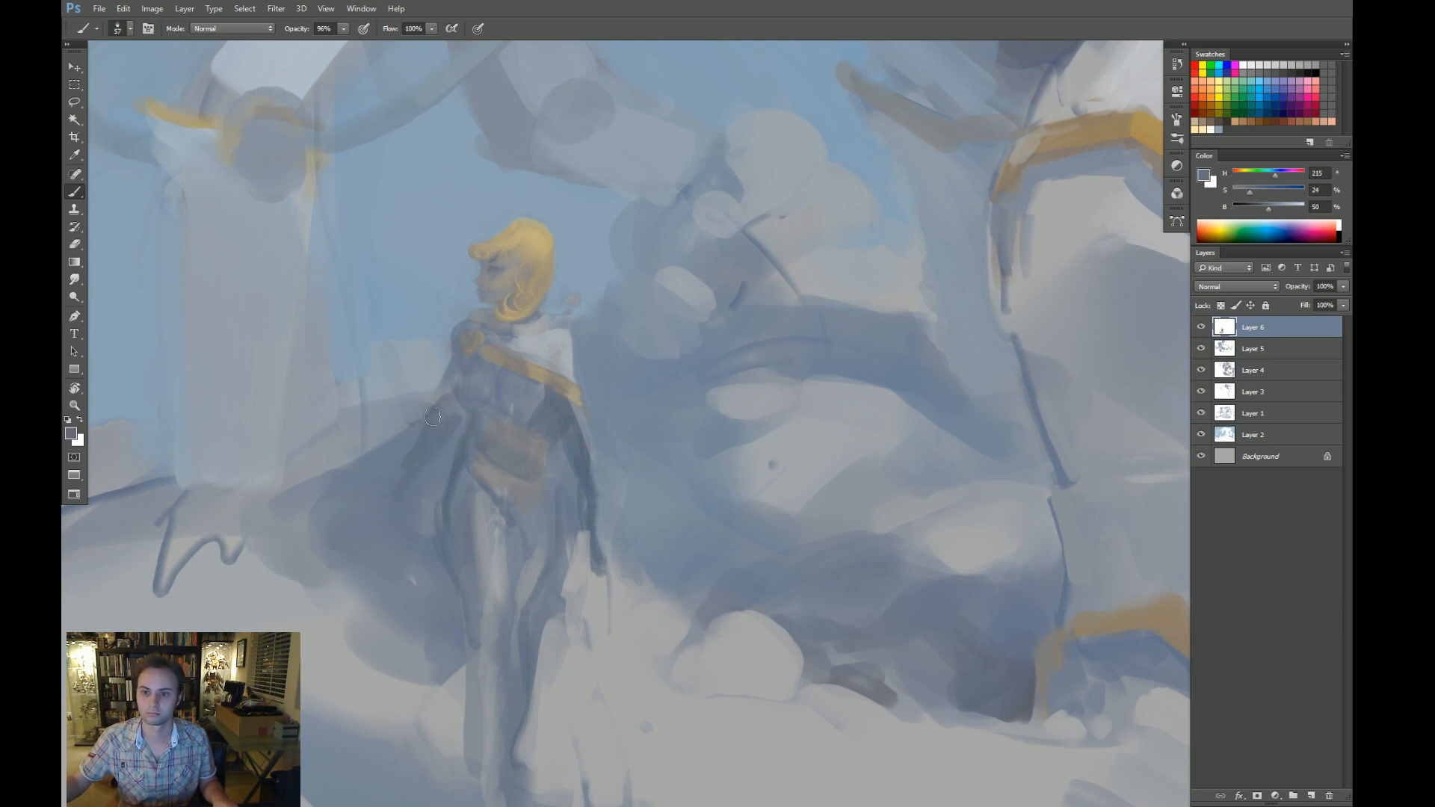
Paint the white sweep of a billowing cape end behind the figure in a near-white blue (H 214, S 8, B 91).
left_click(545, 339, "alt")
left_click_drag(309, 451, 329, 451)
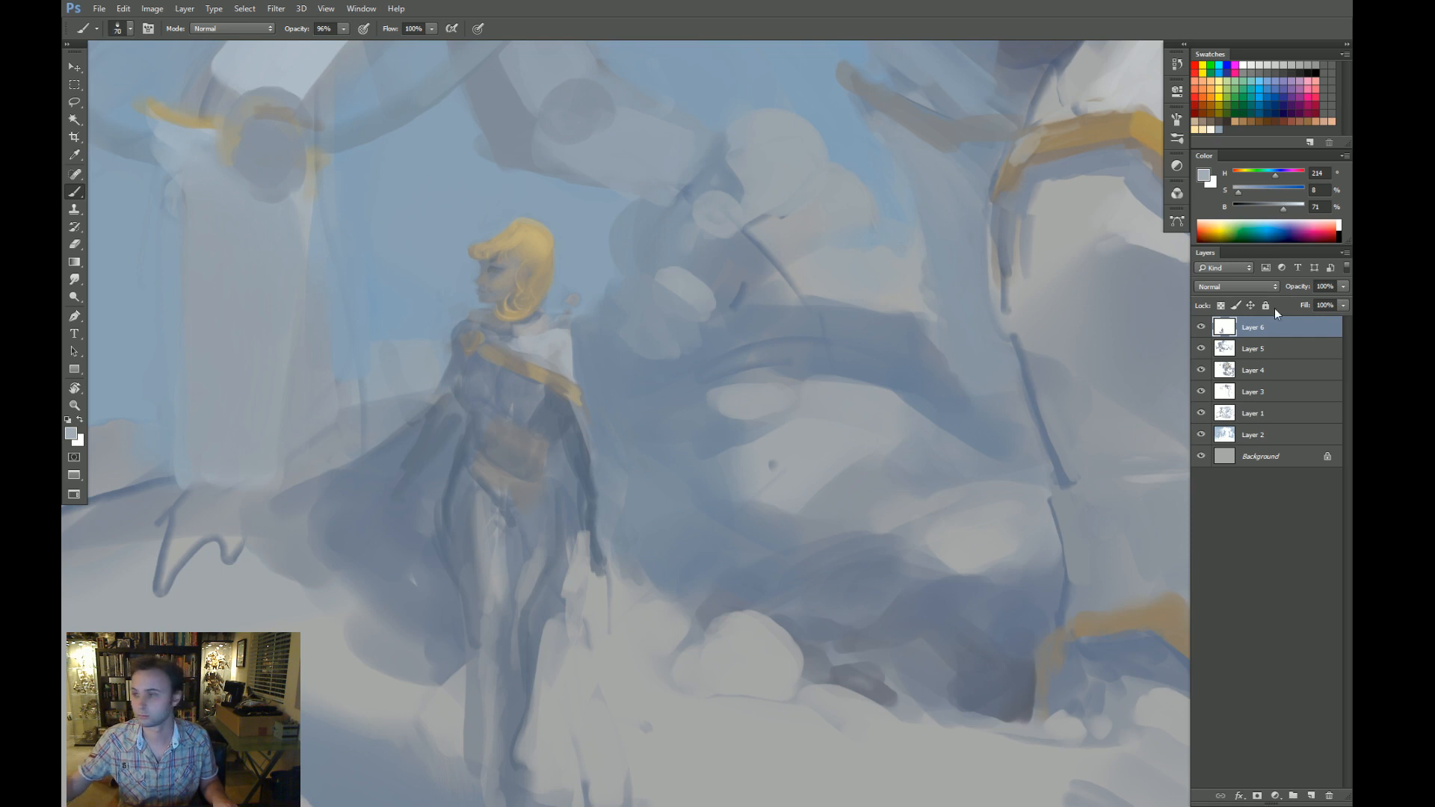
left_click_drag(1284, 210, 1300, 209)
key("[")
key("[")
key("[")
key("[")
key("[")
mouse_move(211, 510)
left_mouse_down()
mouse_move(333, 497)
mouse_move(285, 510)
mouse_move(401, 448)
left_mouse_up()
key("ctrl+z")
left_click_drag(195, 517, 353, 475)
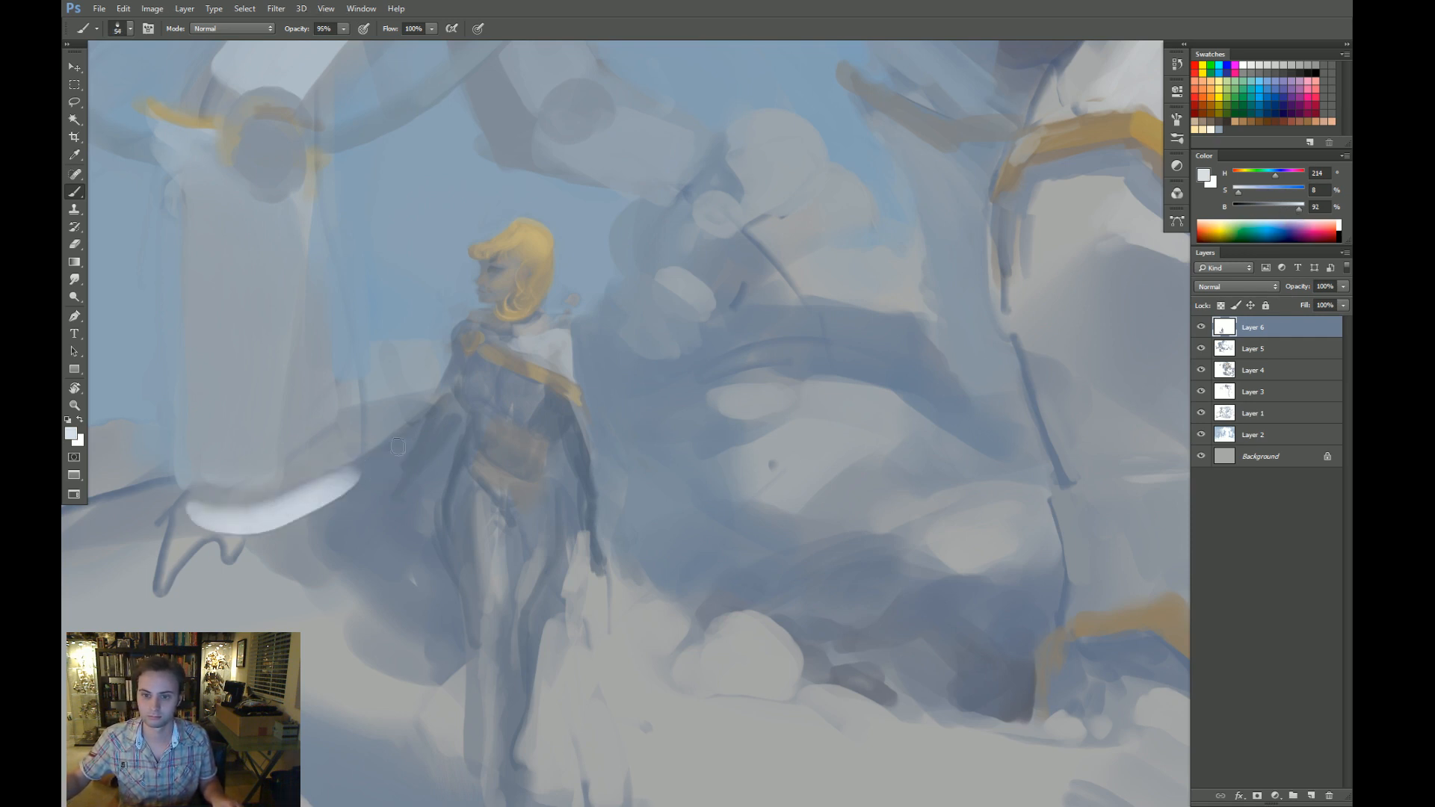
Extend the billowing cape up to the figure's arm and blend the cape with sampled light greys.
left_click_drag(427, 413, 227, 510)
left_click(280, 495, "alt")
right_click(320, 492, "alt")
left_click_drag(321, 492, 380, 461)
left_click(398, 461, "alt")
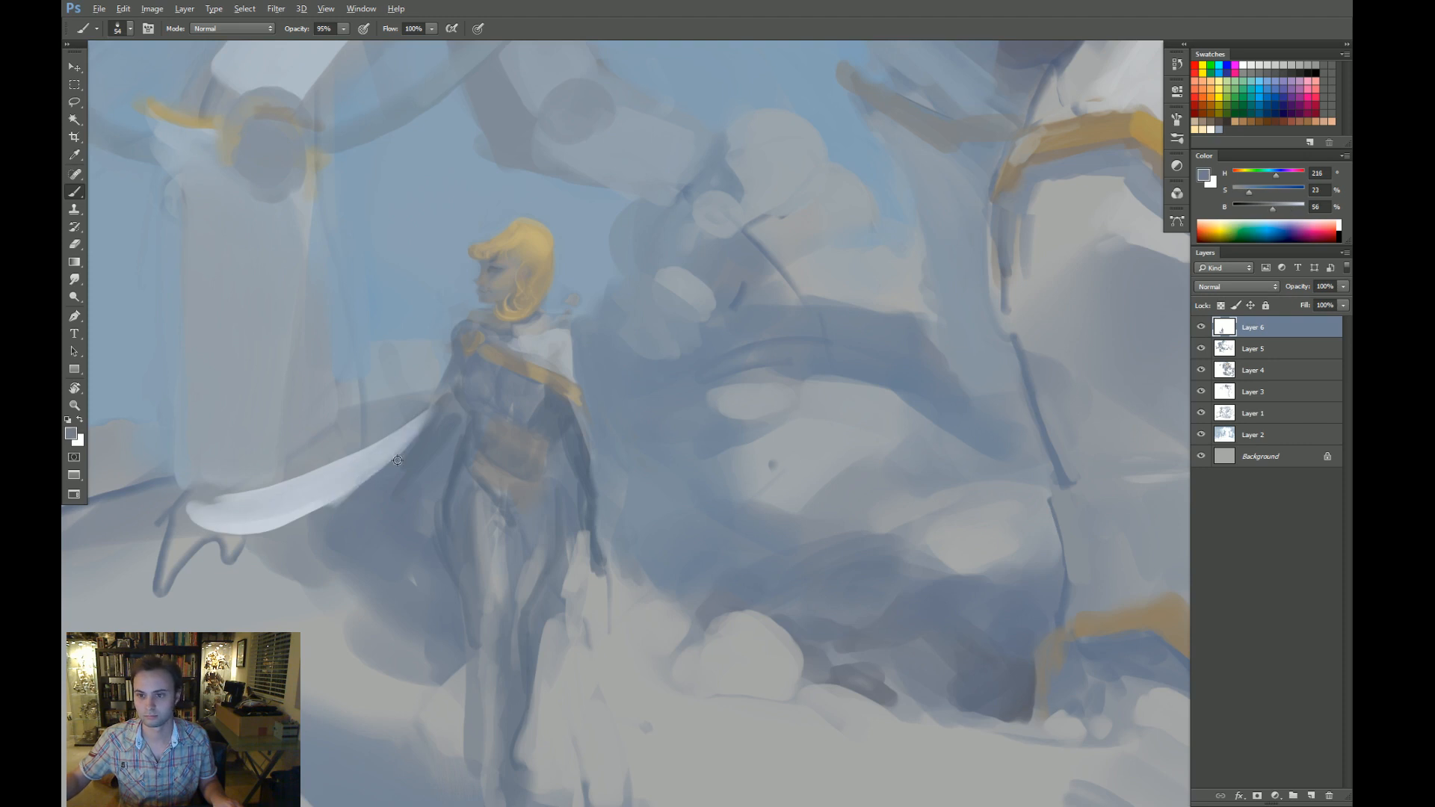
left_click(355, 479, "alt")
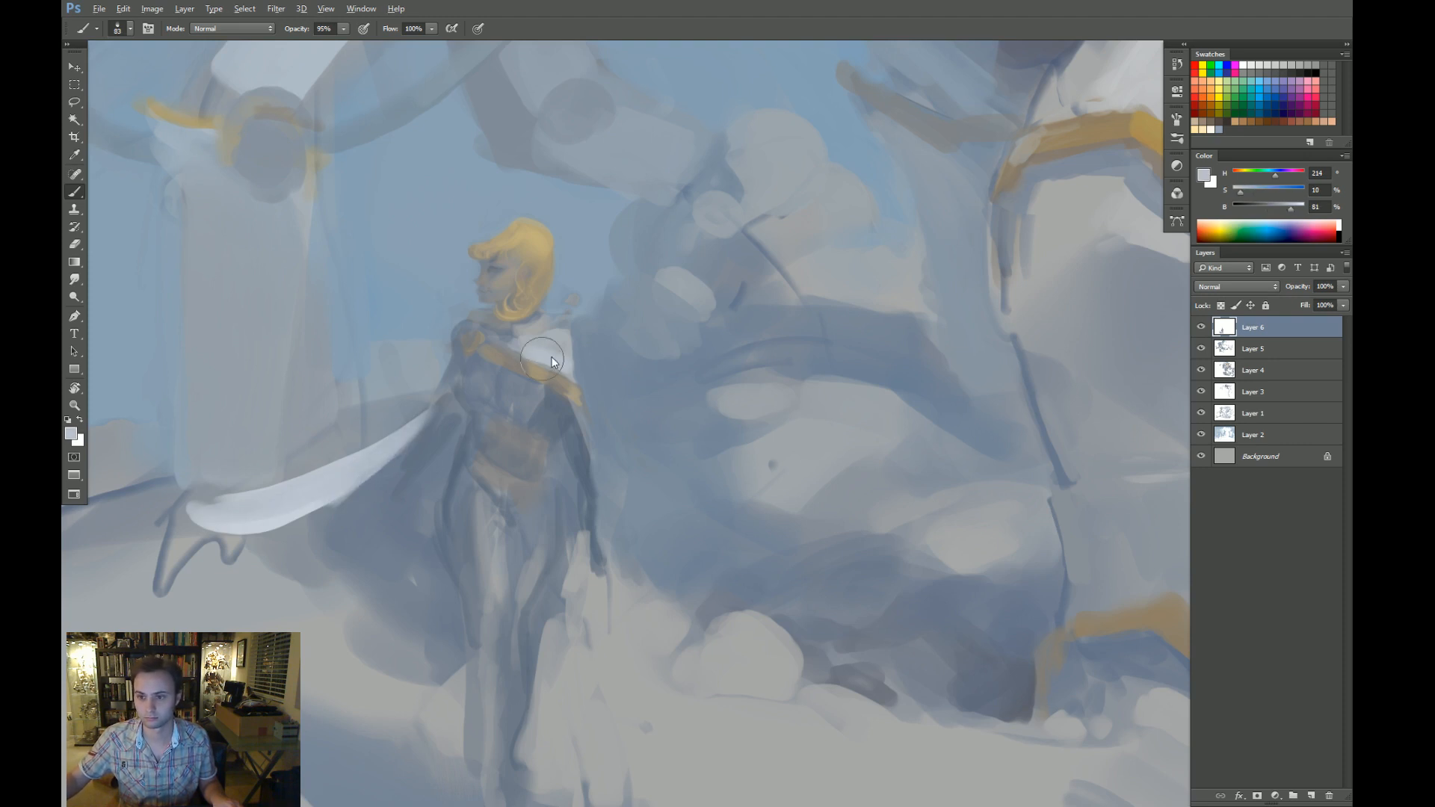
mouse_move(565, 371)
left_mouse_down()
mouse_move(563, 340)
mouse_move(531, 334)
mouse_move(498, 415)
mouse_move(543, 410)
mouse_move(484, 438)
left_mouse_up()
left_click(596, 342, "alt")
Check the small figure and its flowing cape against the whole composition.
key("z")
left_click(510, 418, "alt")
key("space")
key("bracketright")
key("bracketright")
key("bracketright")
key("bracketright")
key("space")
left_click_drag(438, 503, 355, 509)
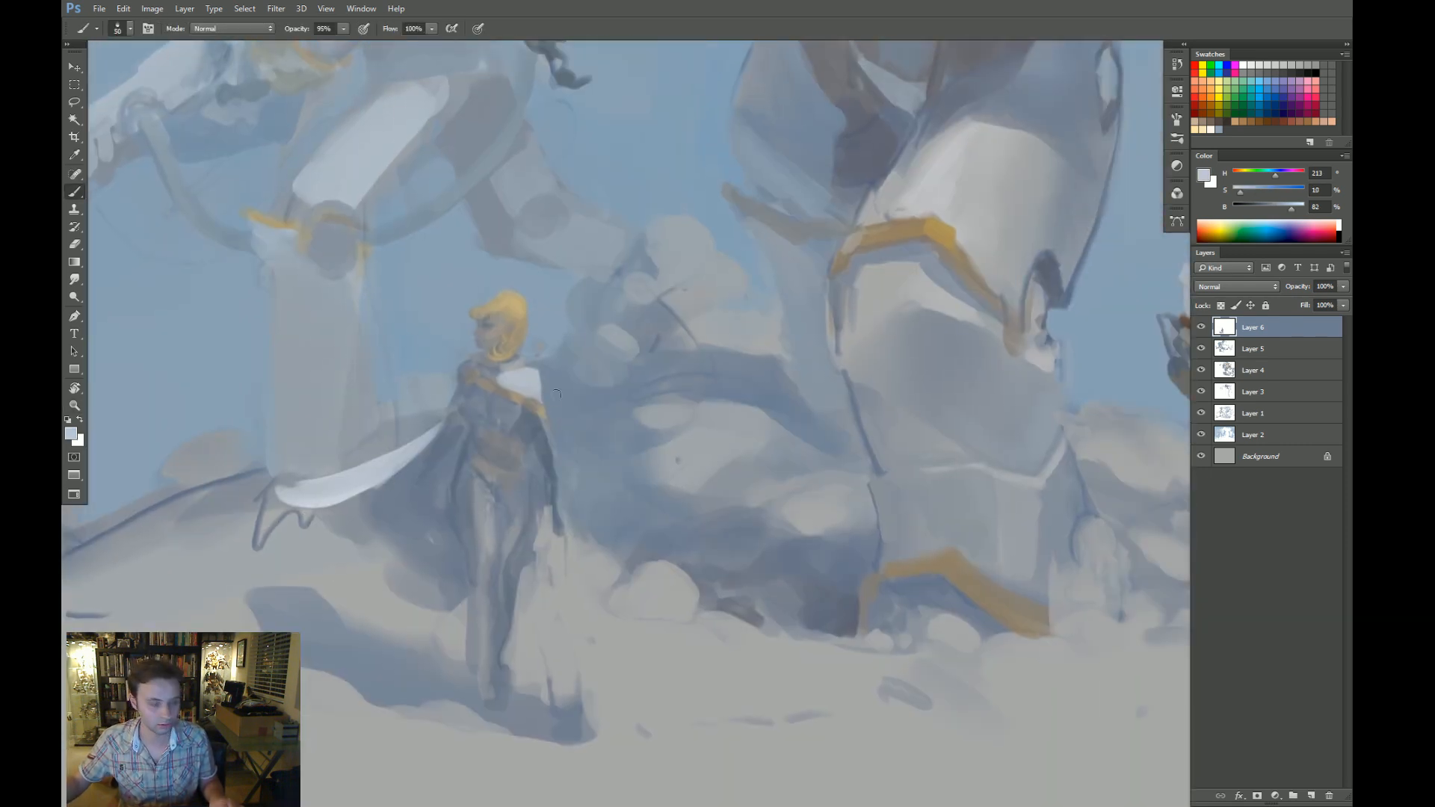
key("z")
mouse_move(557, 394)
left_mouse_down()
mouse_move(468, 493)
mouse_move(460, 481)
left_mouse_up()
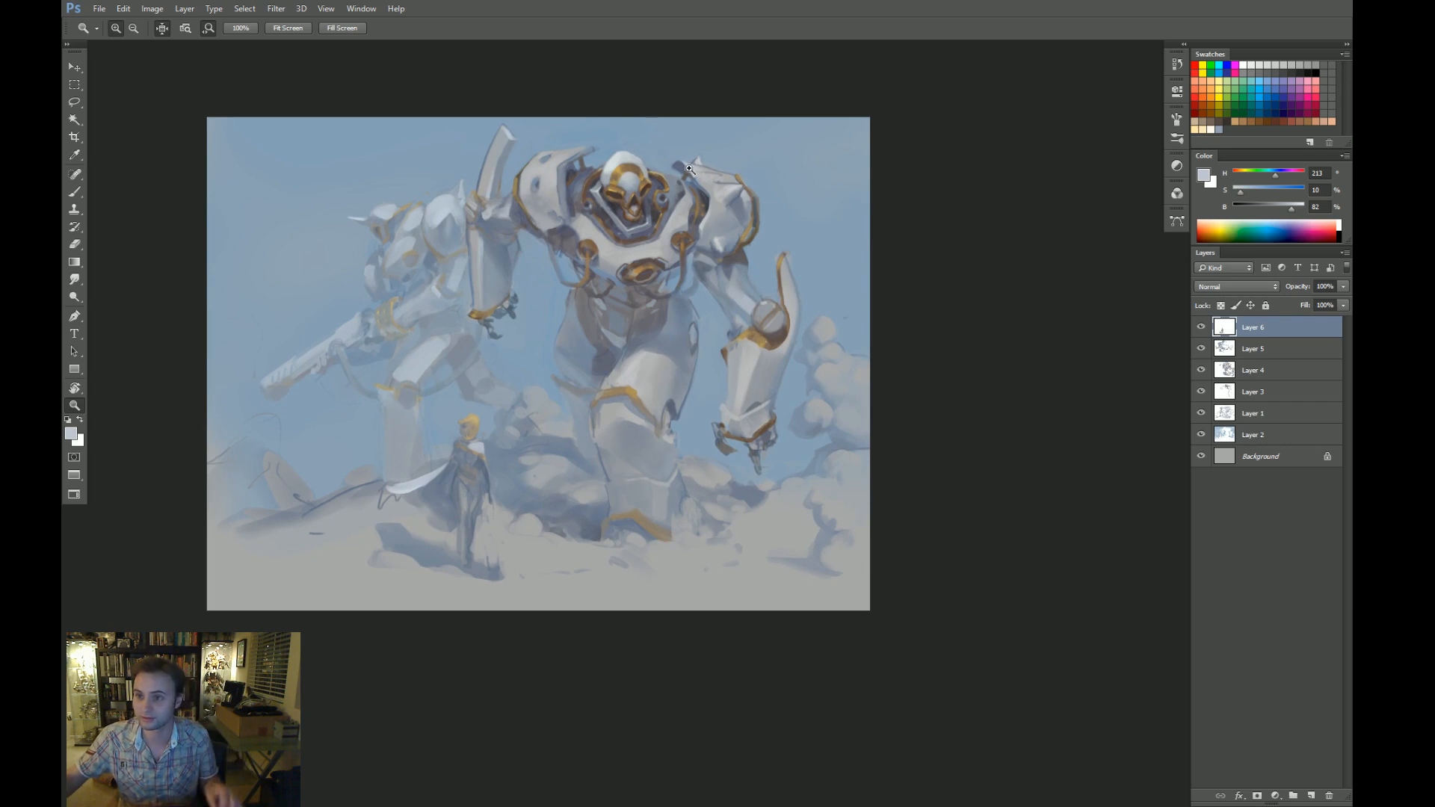
left_click(584, 399)
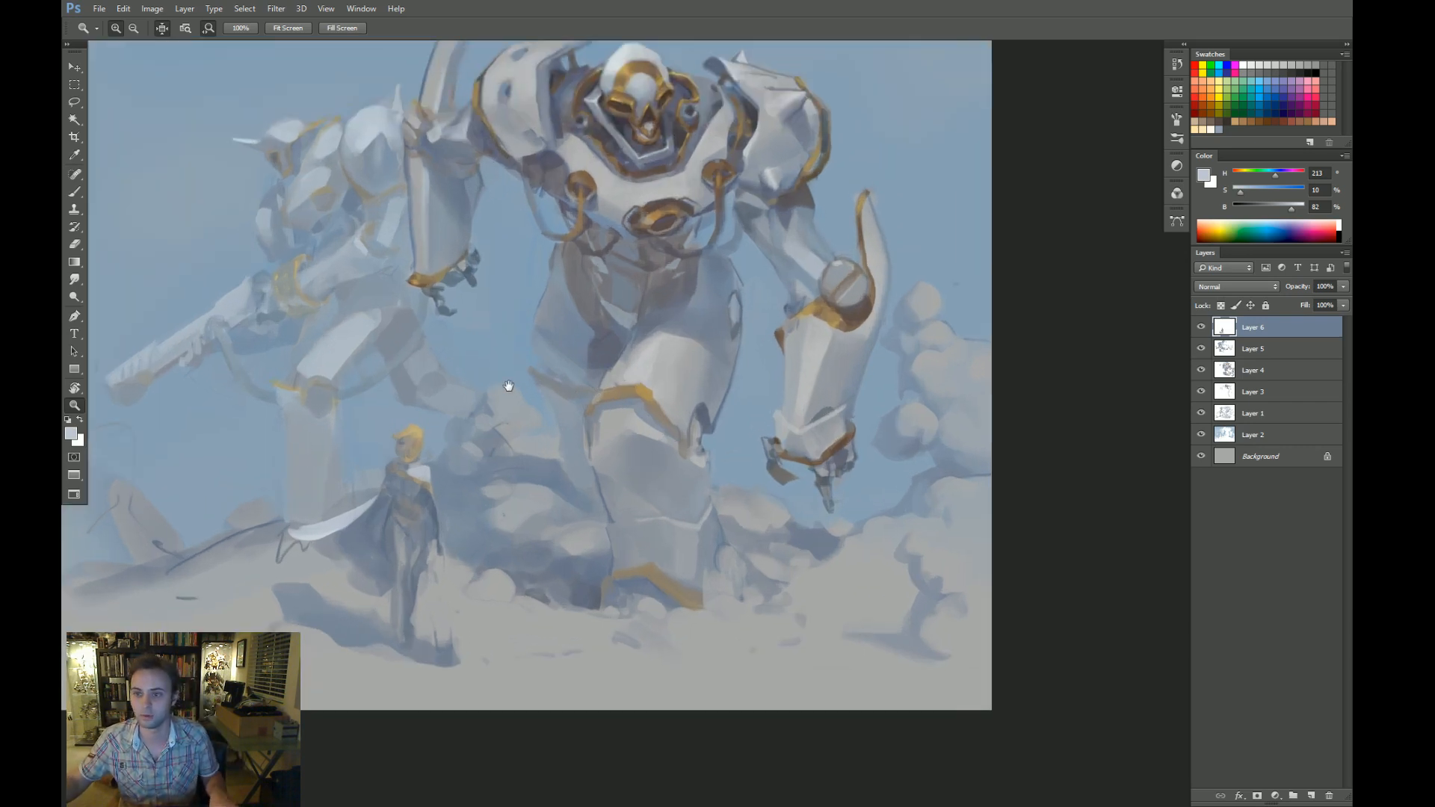
left_click_drag(508, 386, 533, 332)
left_click_drag(420, 543, 486, 543)
key("b")
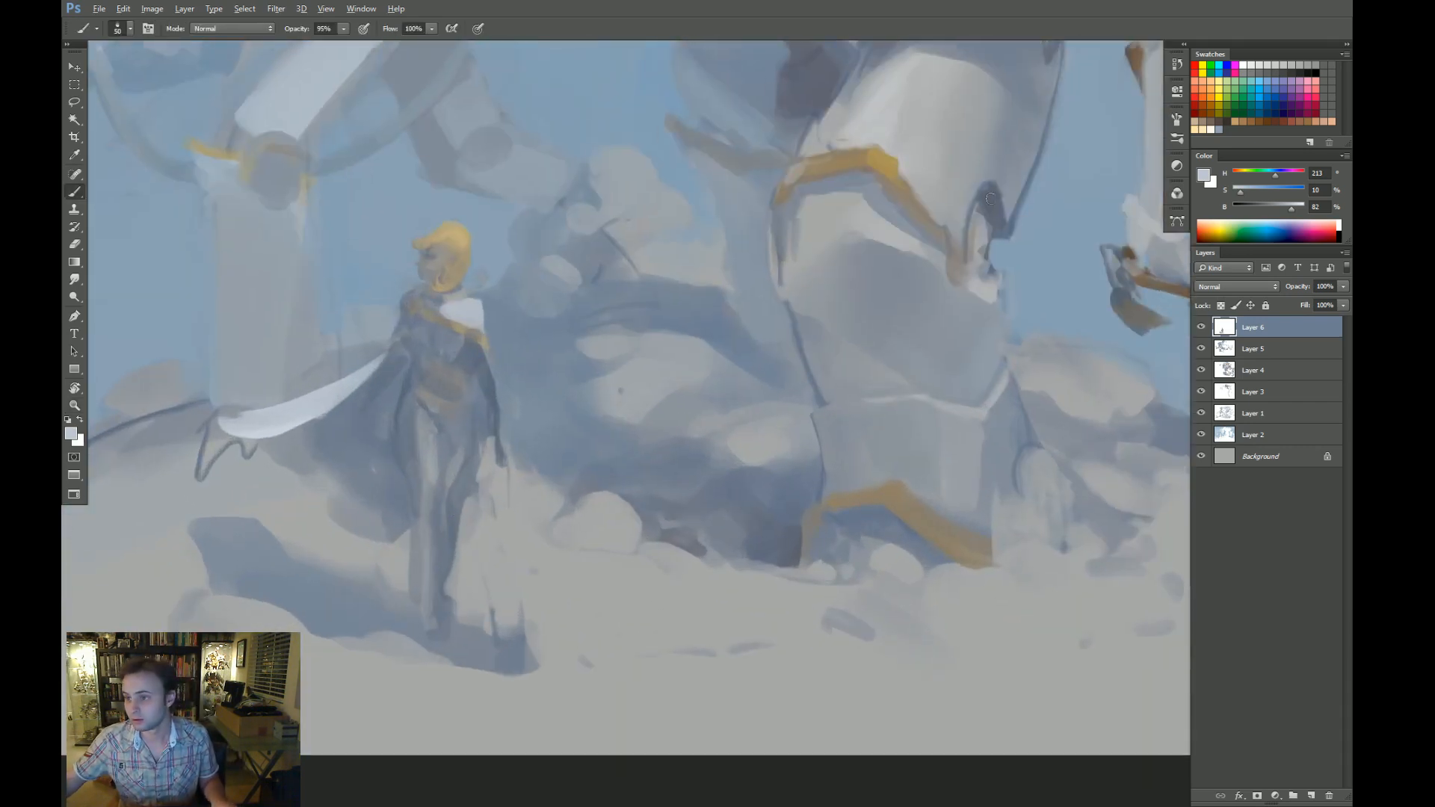
Sample a dark grey (H 320, S 9, B 27) from the large robot and paint dark accents around the figure's feet.
left_click_drag(933, 206, 751, 623)
left_click(764, 111, "alt")
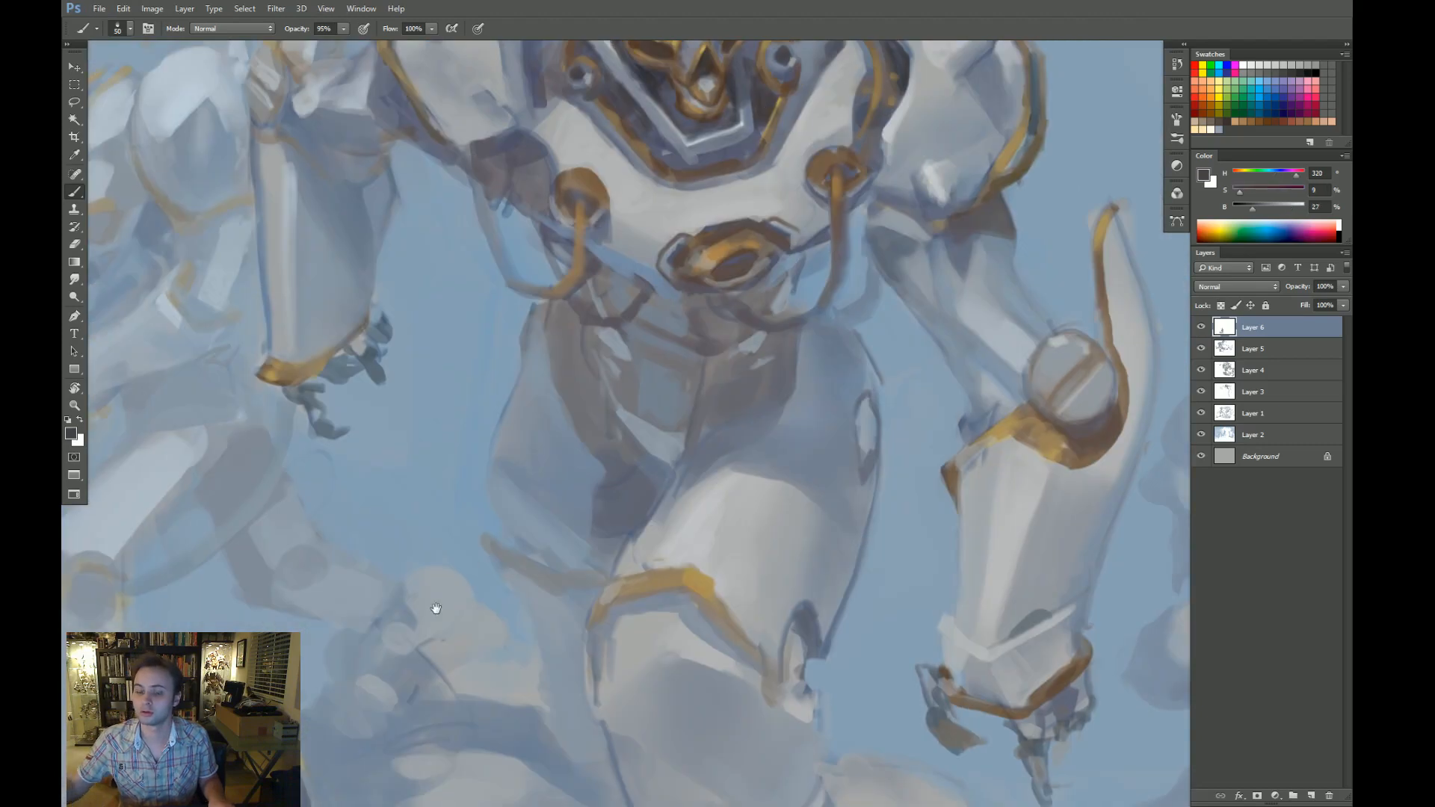
left_click_drag(436, 609, 666, 215)
key("z")
left_click_drag(550, 383, 564, 383)
key("b")
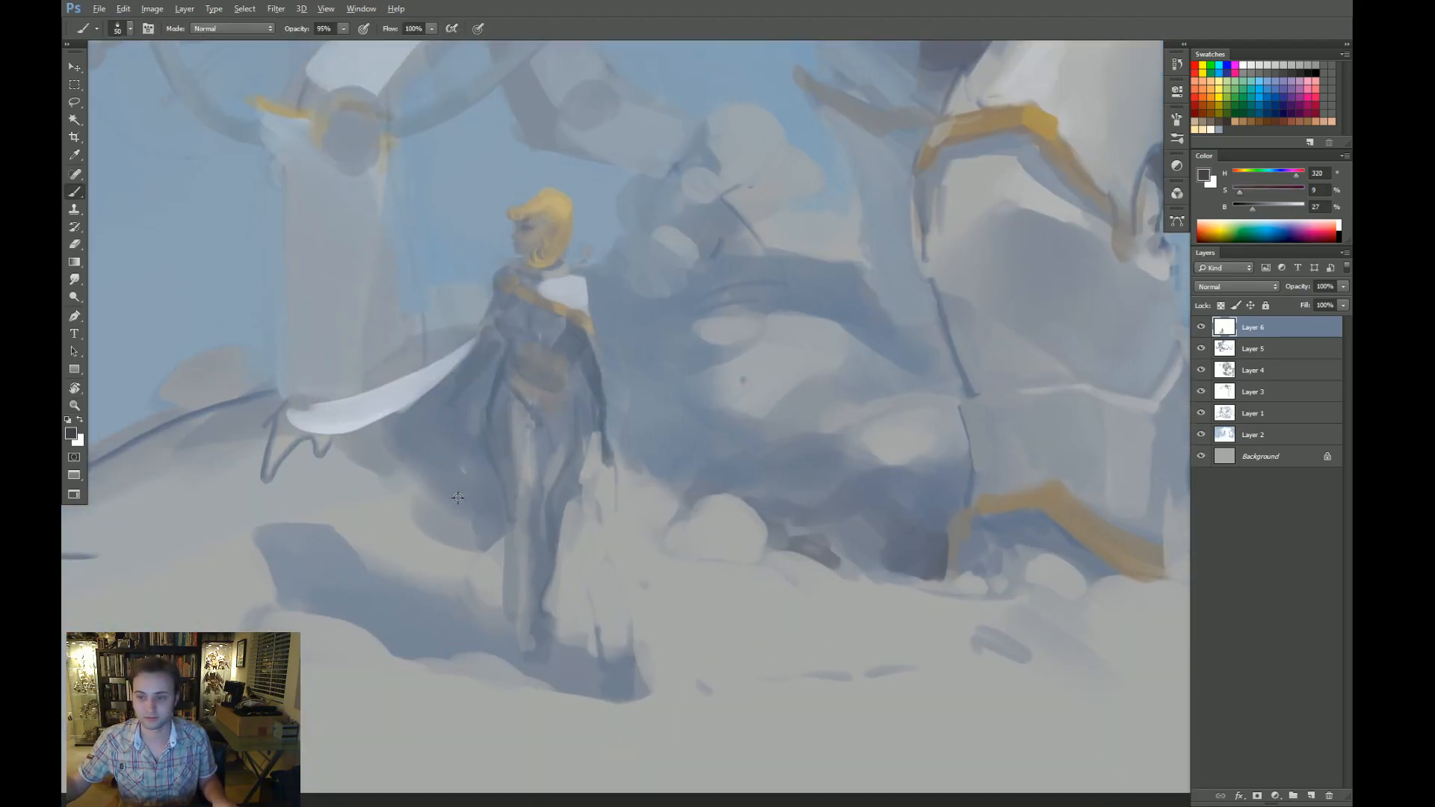
mouse_move(501, 655)
left_mouse_down()
mouse_move(434, 626)
mouse_move(482, 630)
left_mouse_up()
left_click(488, 583)
left_click(499, 564)
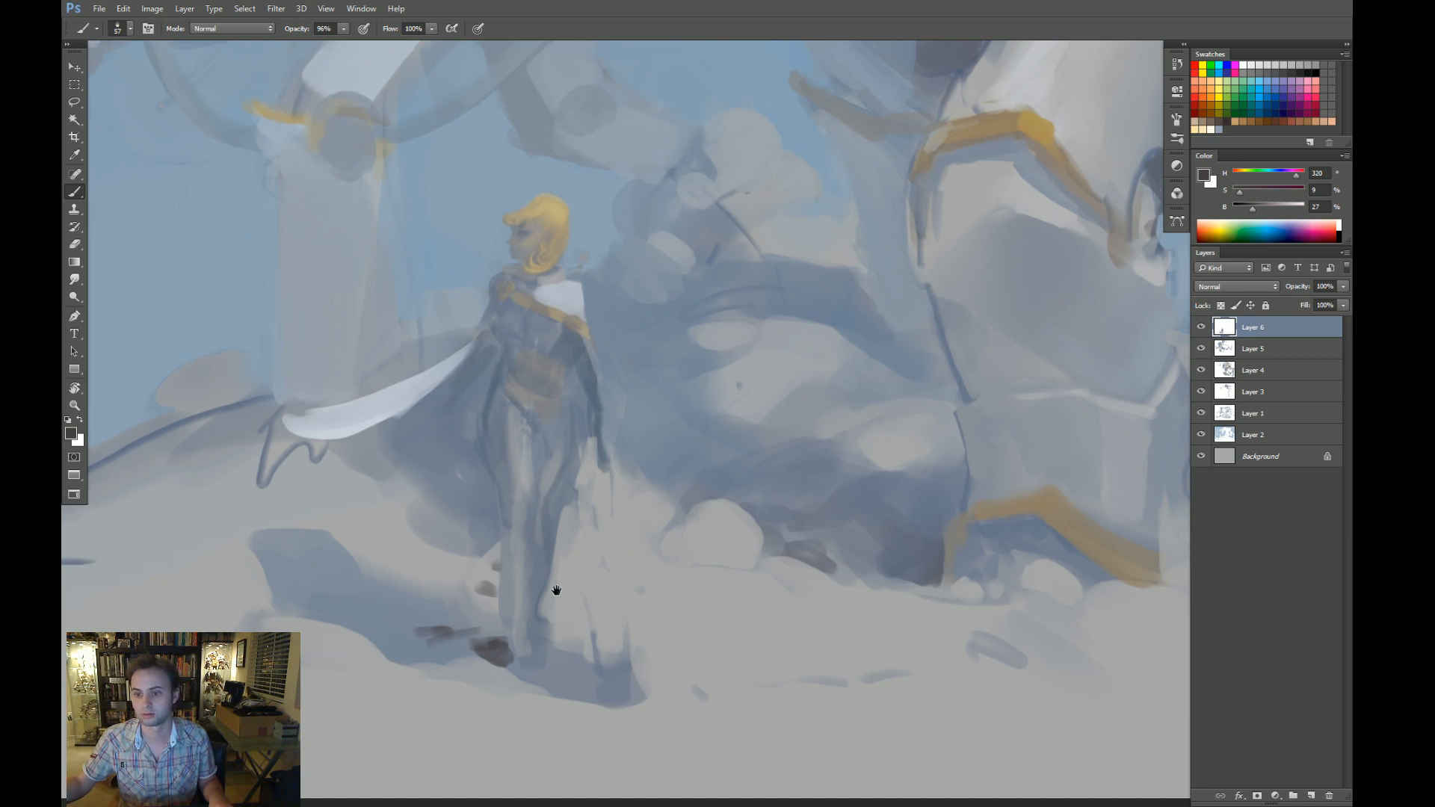
Deepen the shadow under the sash by the arm and the torso's contours with the dark grey.
left_click_drag(656, 556, 630, 584)
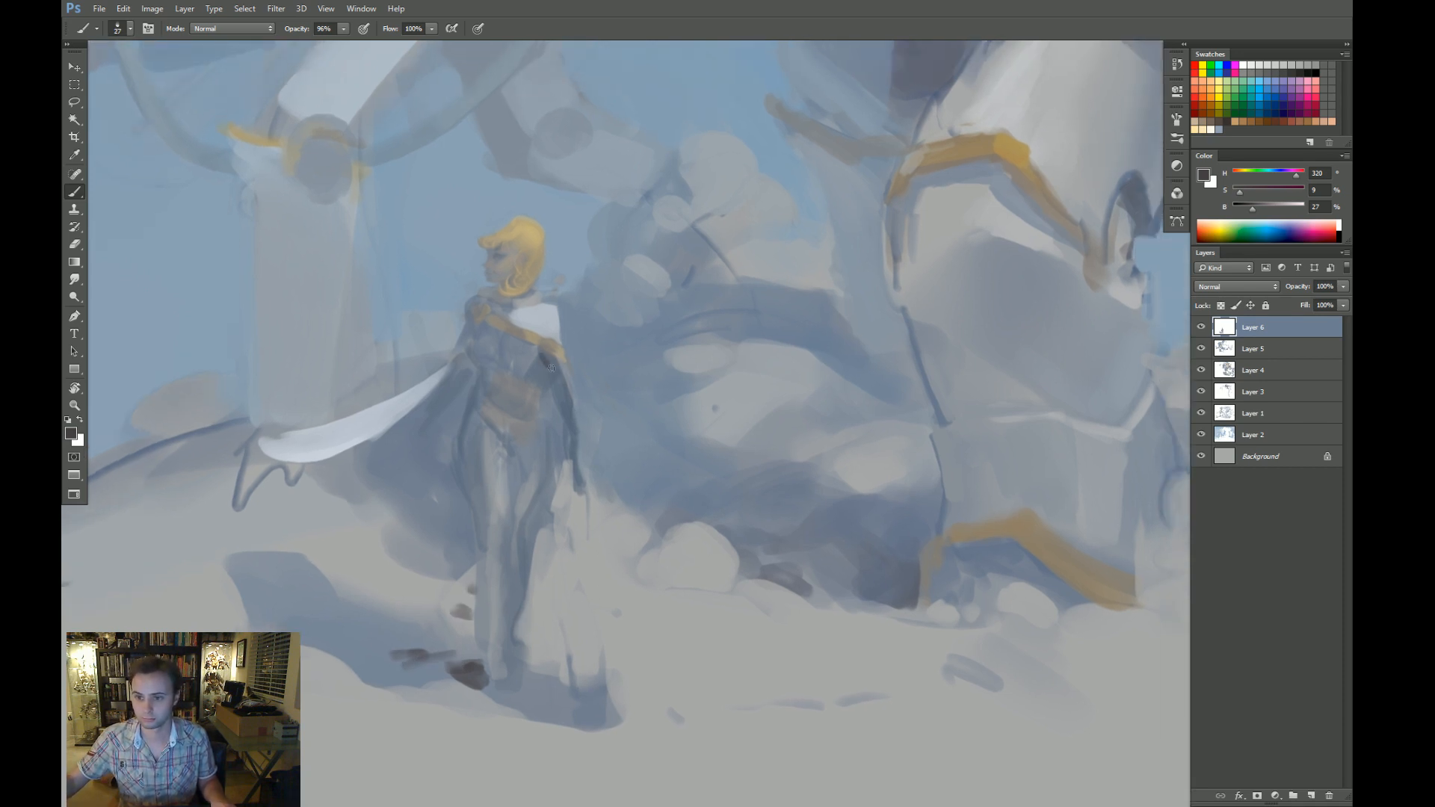
left_click_drag(551, 368, 547, 371)
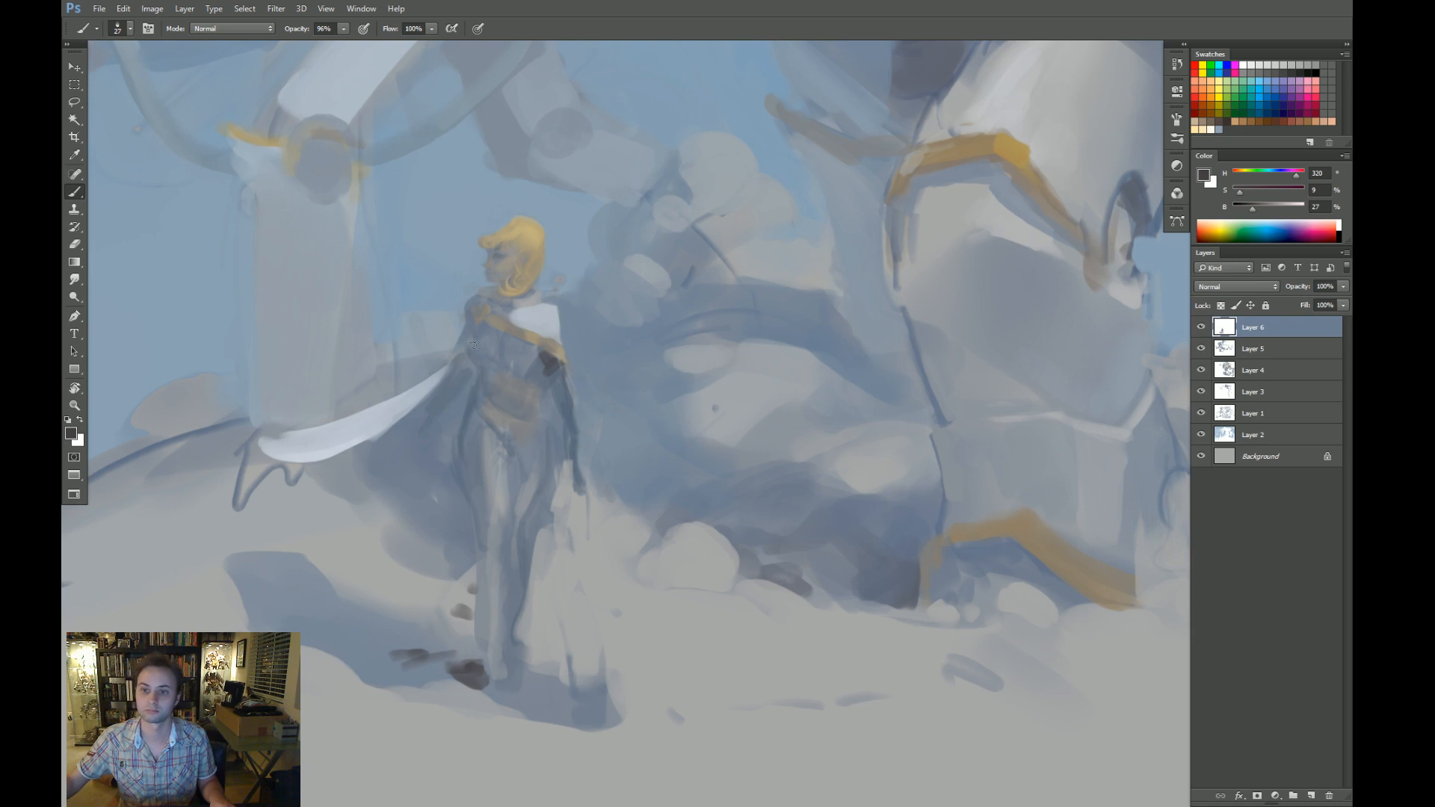
left_click_drag(479, 330, 476, 379)
key("ctrl+z")
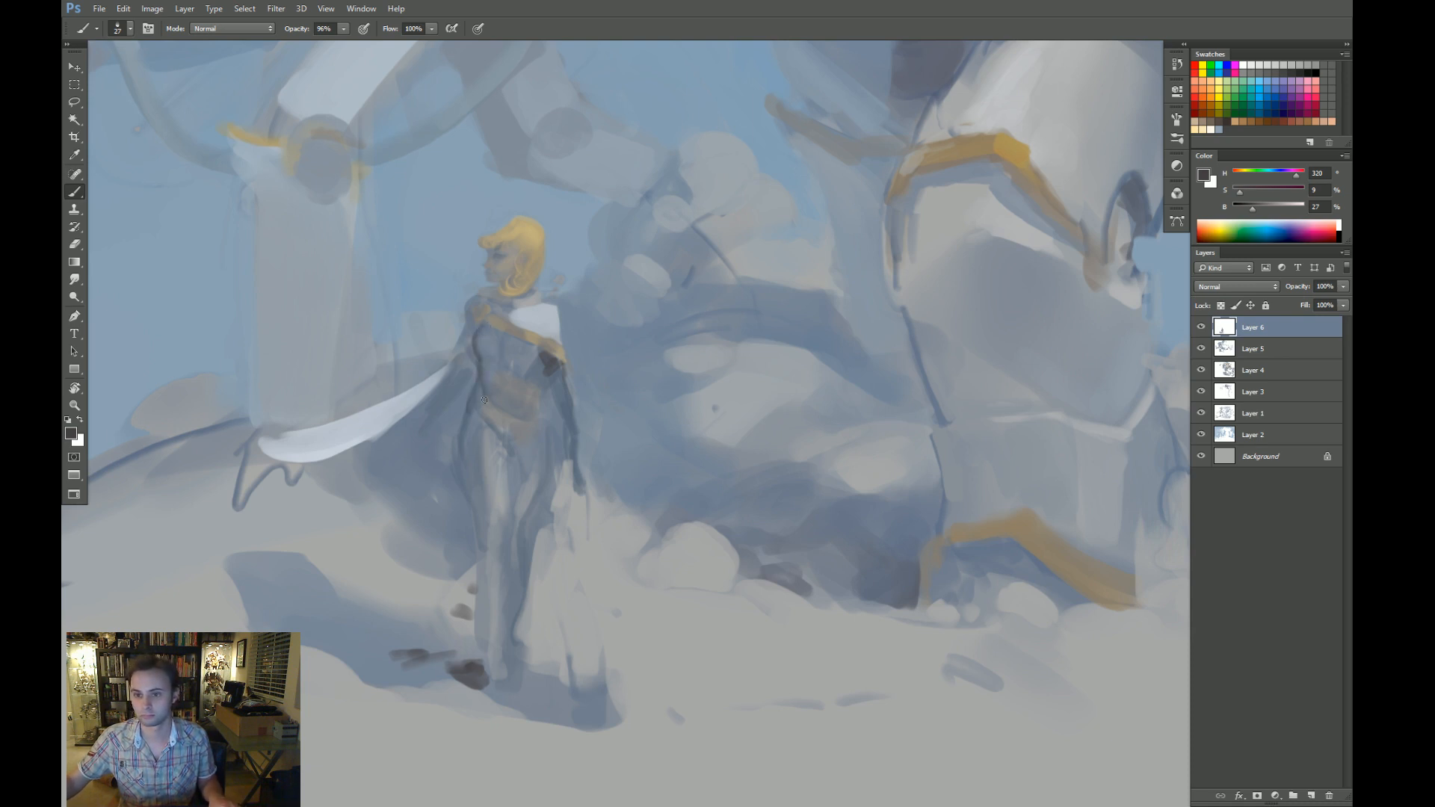
left_click_drag(535, 368, 546, 361)
key("]")
key("]")
key("]")
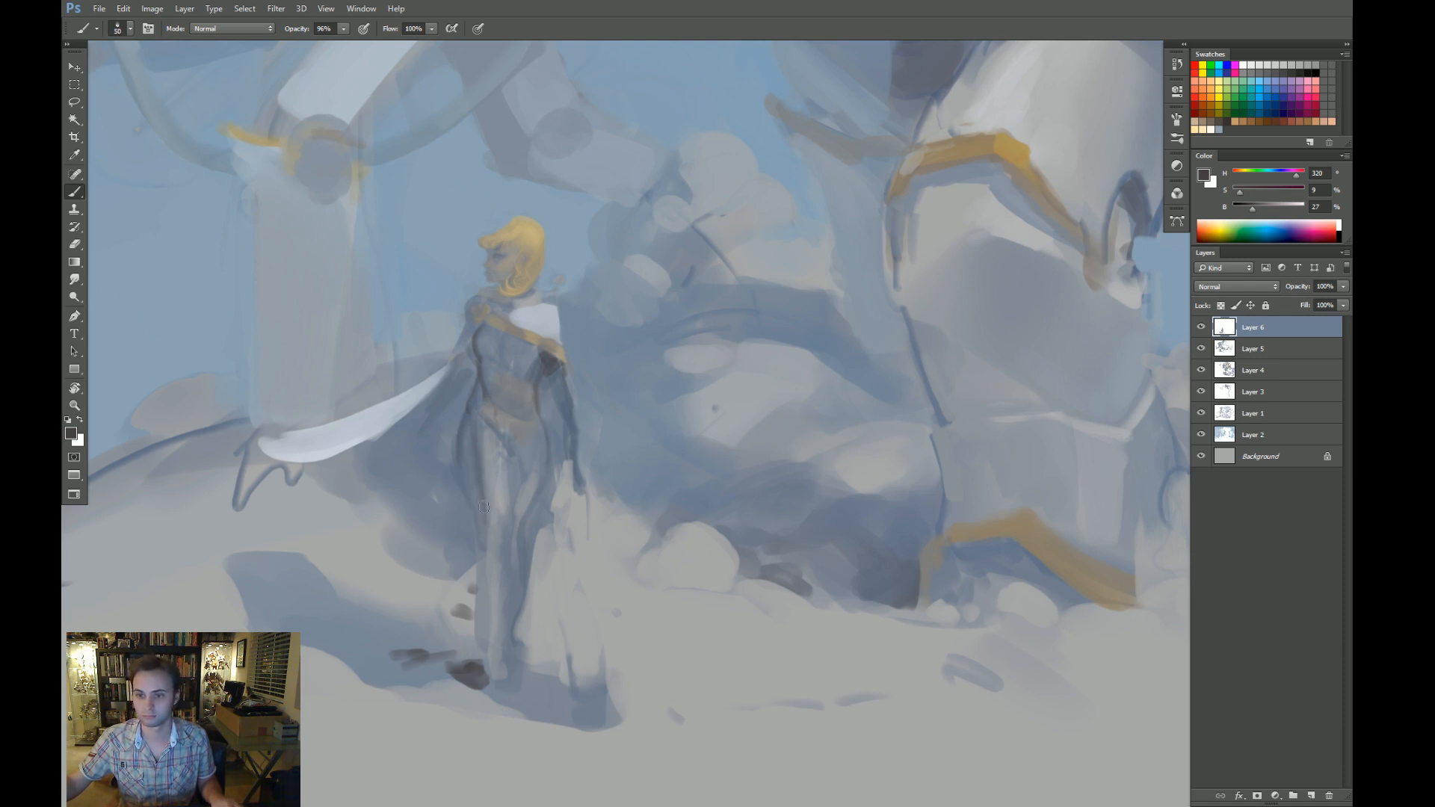
Shape the figure's knee and lower leg with a sampled blue-grey (H 220, S 18, B 46).
left_click(480, 480, "alt")
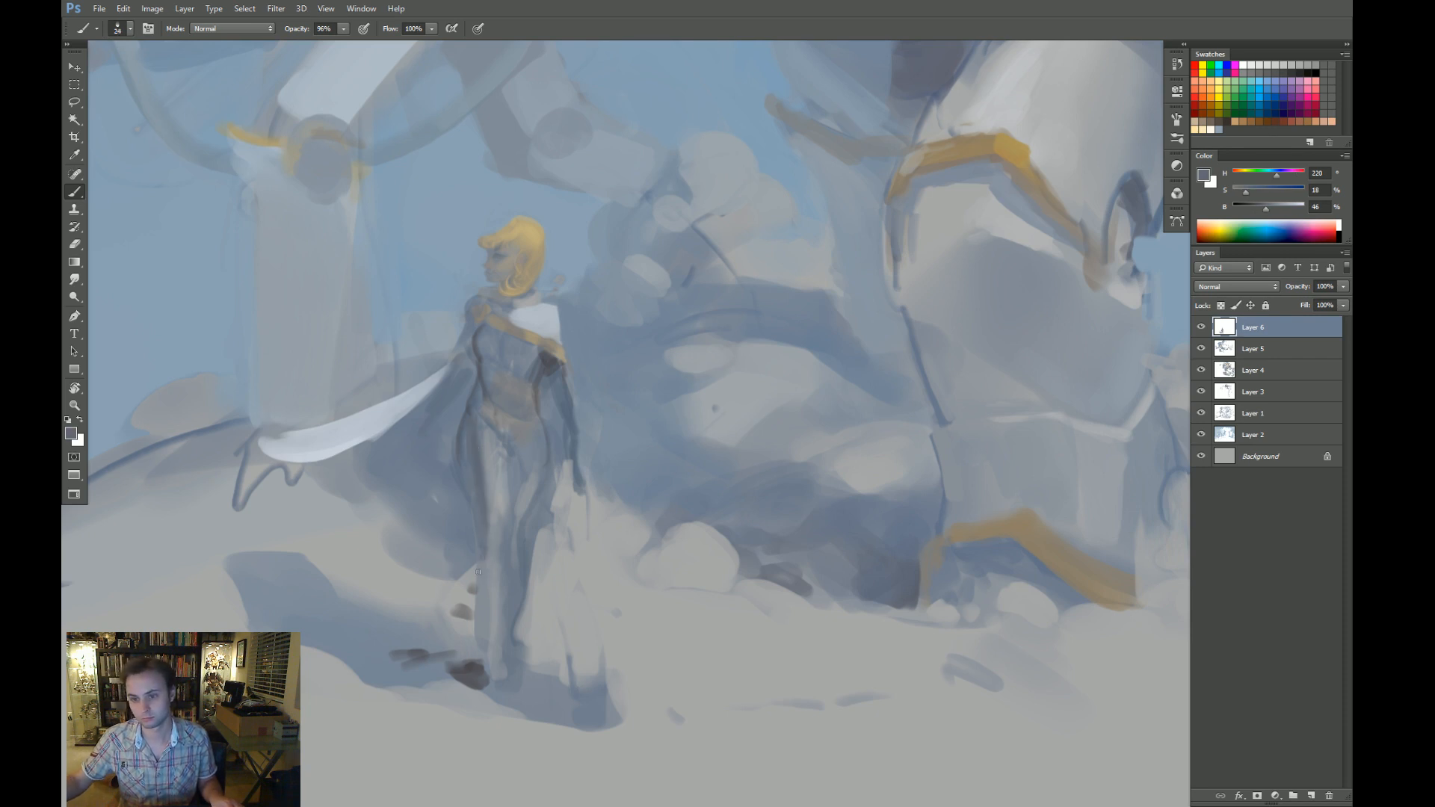
mouse_move(467, 598)
left_mouse_down()
mouse_move(504, 574)
mouse_move(495, 625)
mouse_move(483, 621)
mouse_move(495, 634)
mouse_move(481, 616)
mouse_move(505, 691)
left_mouse_up()
key("bracketright")
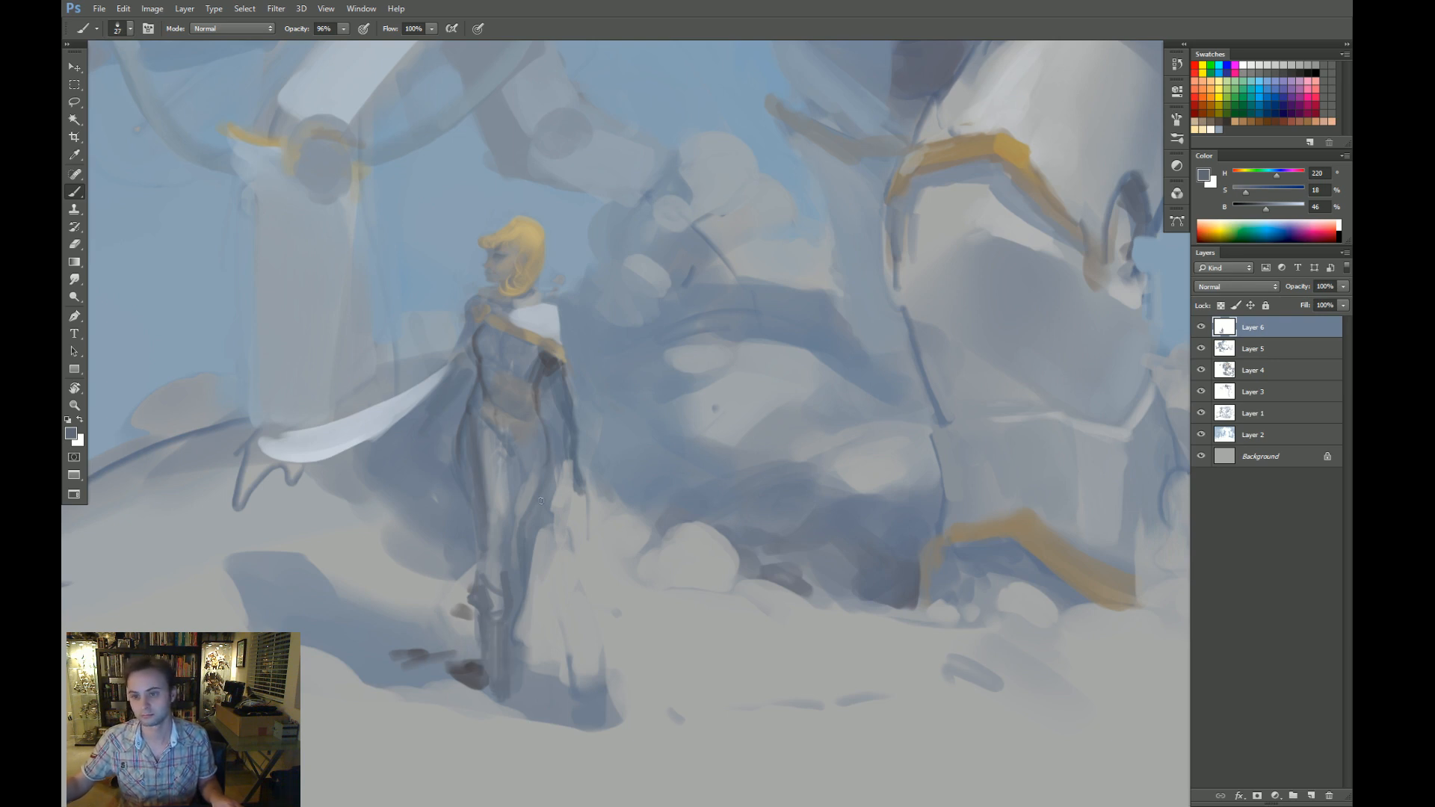
Paint a pale knee guard on the front leg with light grey sampled from the cape and sample its surrounding shadow tones.
left_click(525, 339, "alt")
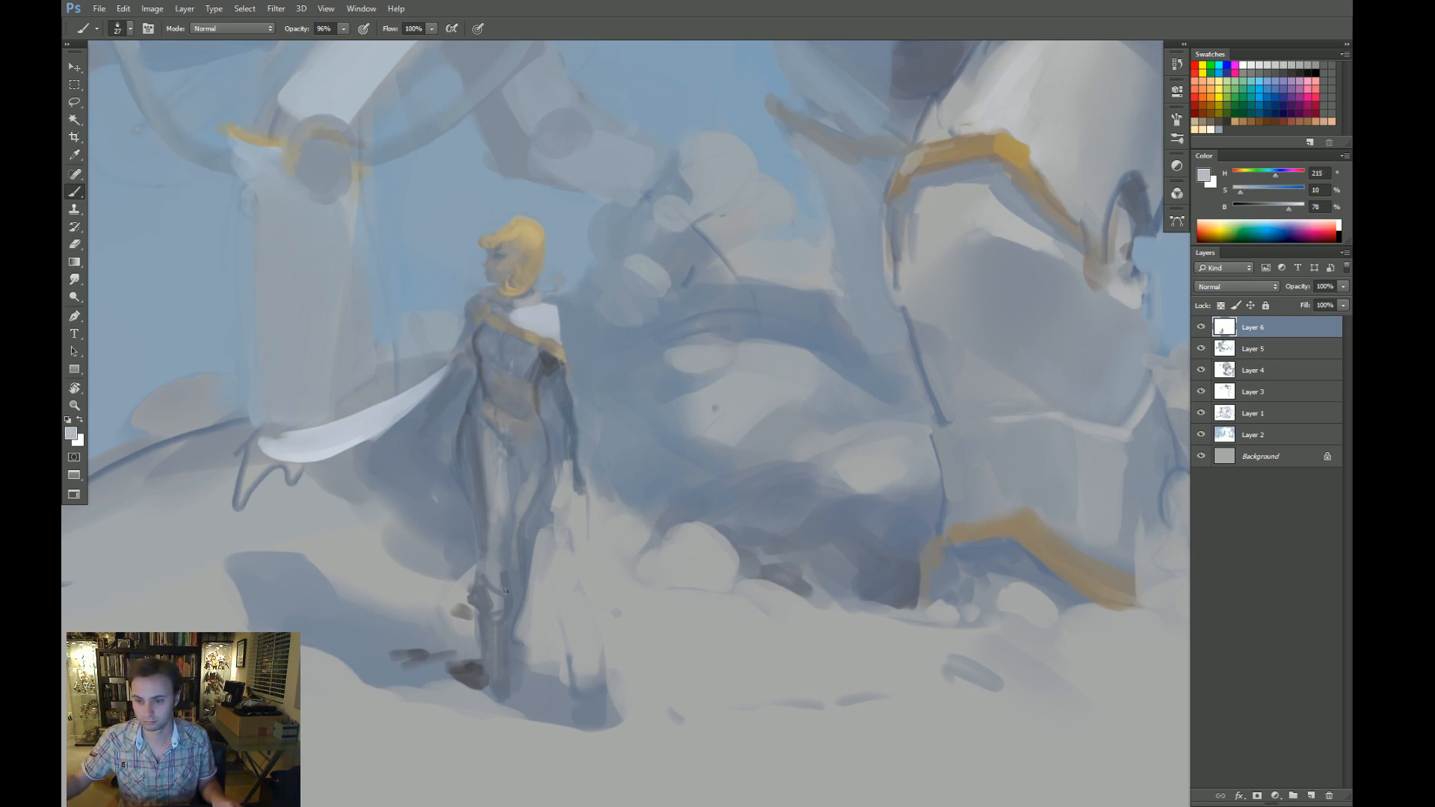
mouse_move(505, 591)
left_mouse_down()
mouse_move(487, 580)
mouse_move(495, 604)
mouse_move(515, 594)
mouse_move(485, 602)
left_mouse_up()
left_click(525, 594, "alt")
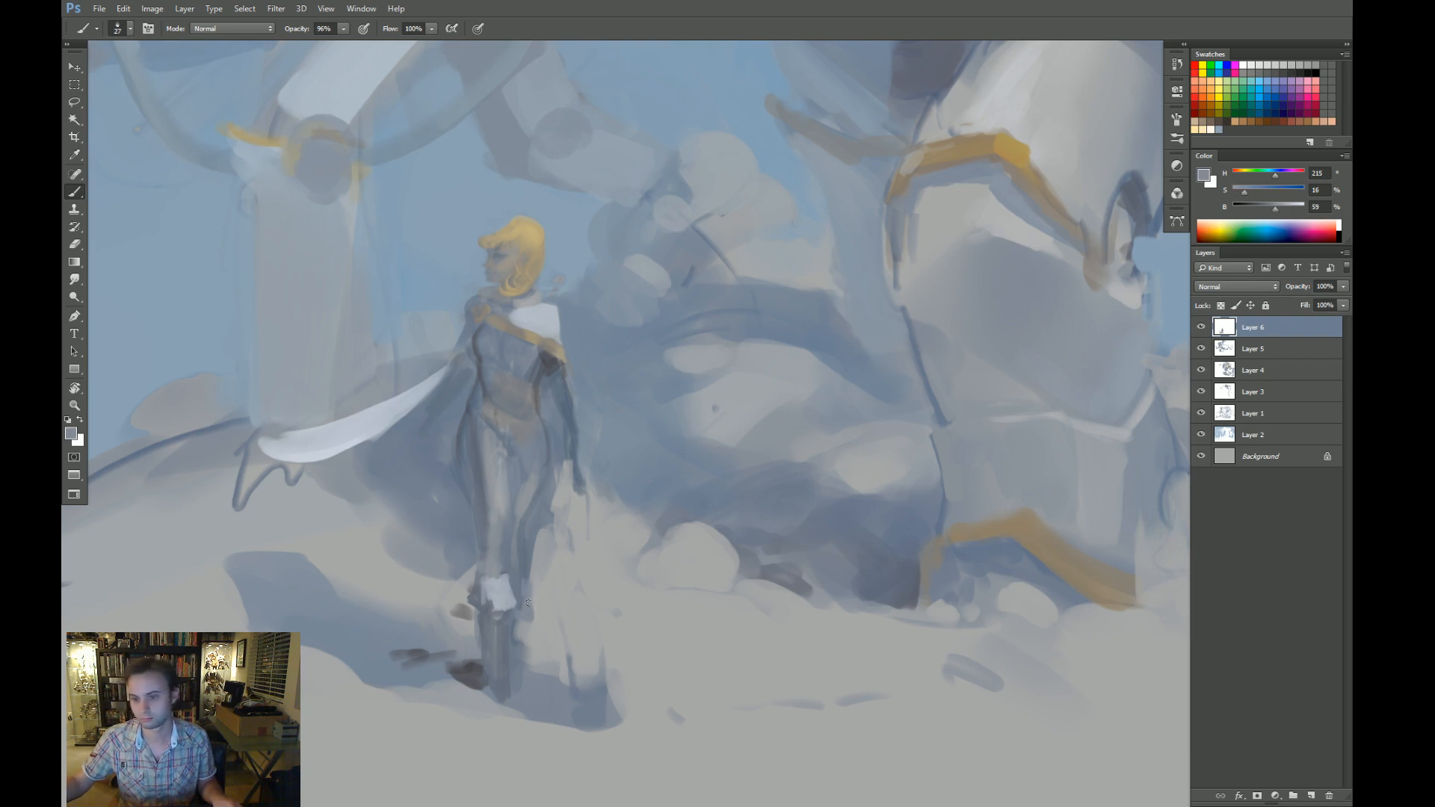
left_click(527, 596, "alt")
Rework the pale area beside the lowered hand with a larger brush in a sampled neutral grey (H 0, S 0, B 66).
left_click(546, 612, "alt")
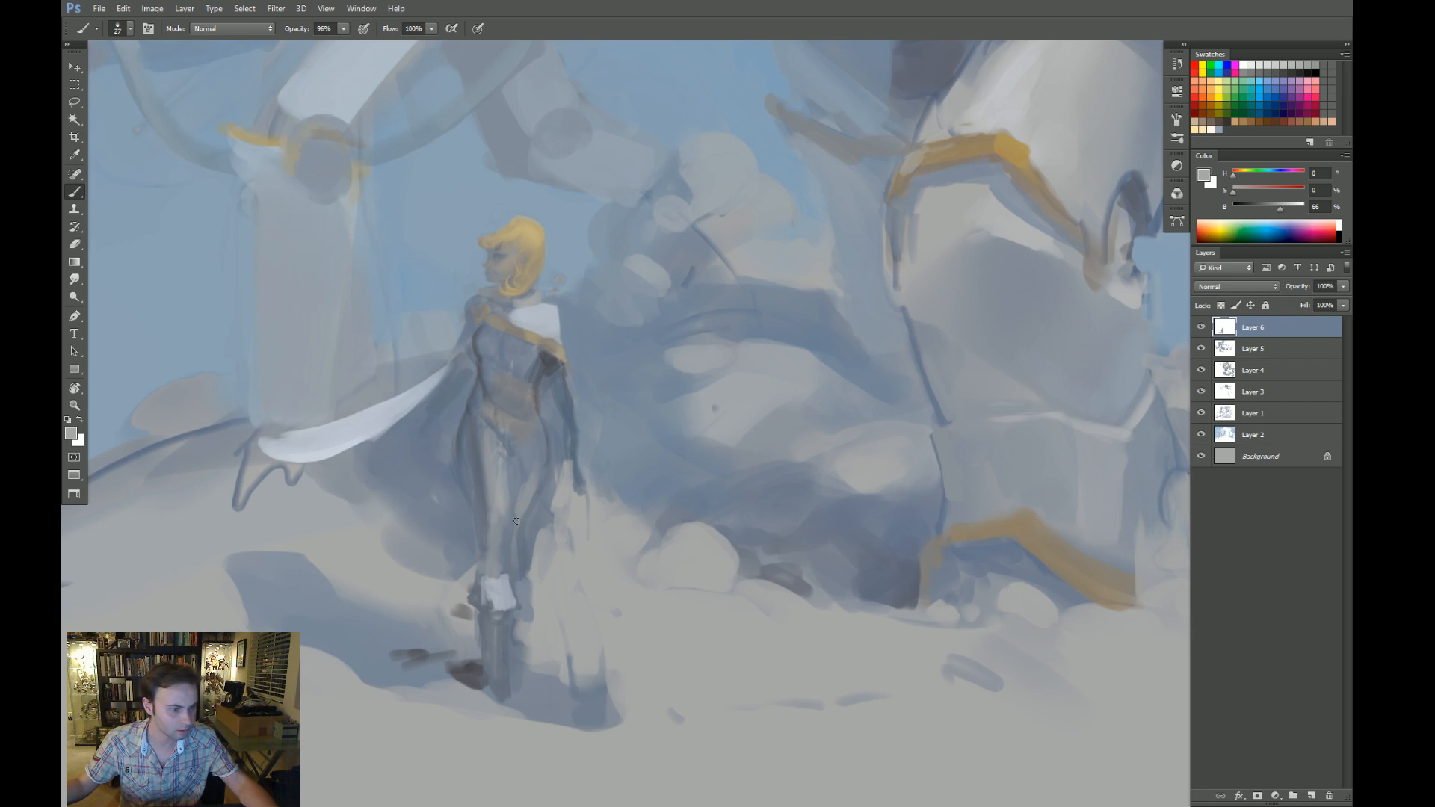
mouse_move(583, 459)
left_mouse_down()
mouse_move(578, 470)
mouse_move(640, 488)
left_mouse_up()
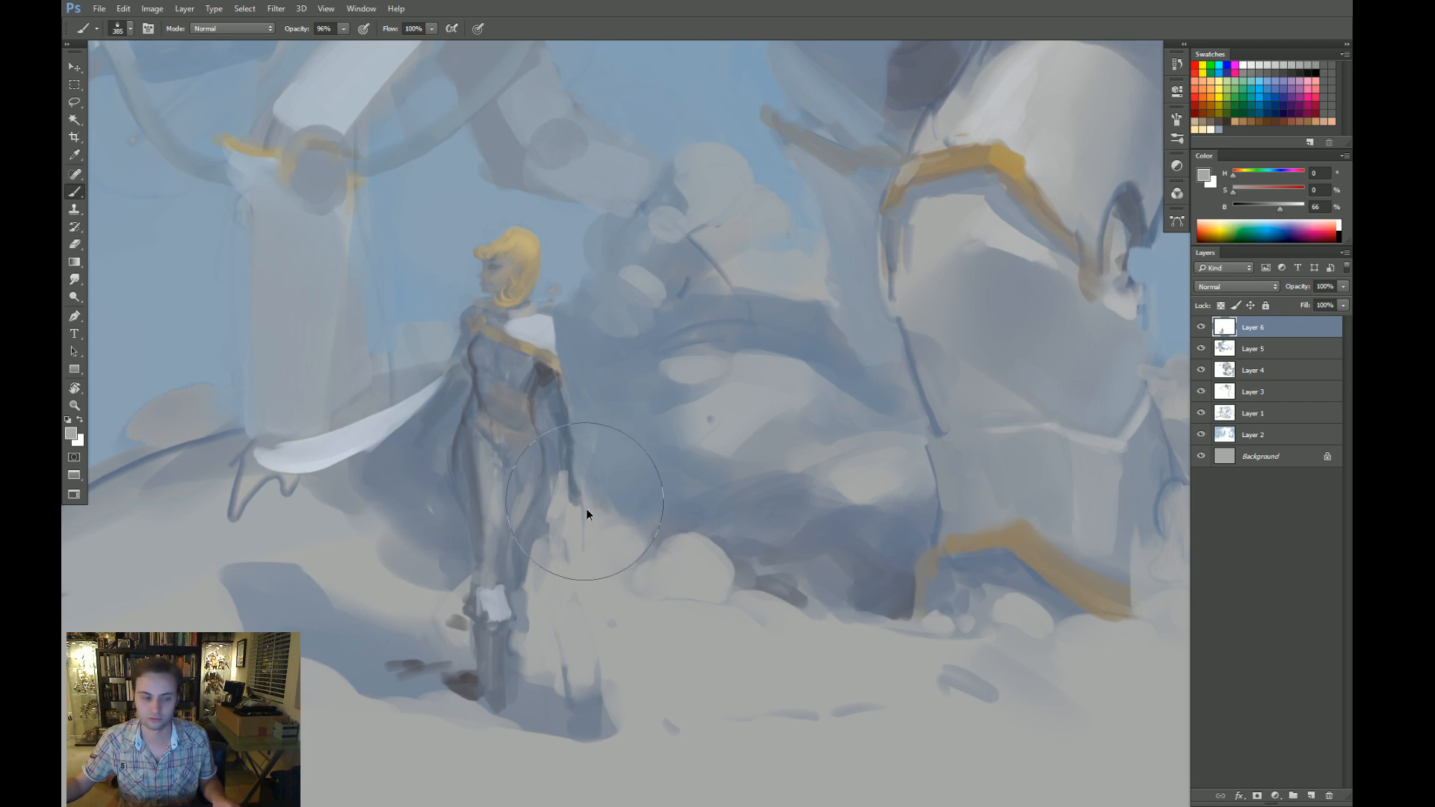
left_click_drag(575, 532, 539, 532)
left_click_drag(564, 477, 501, 485)
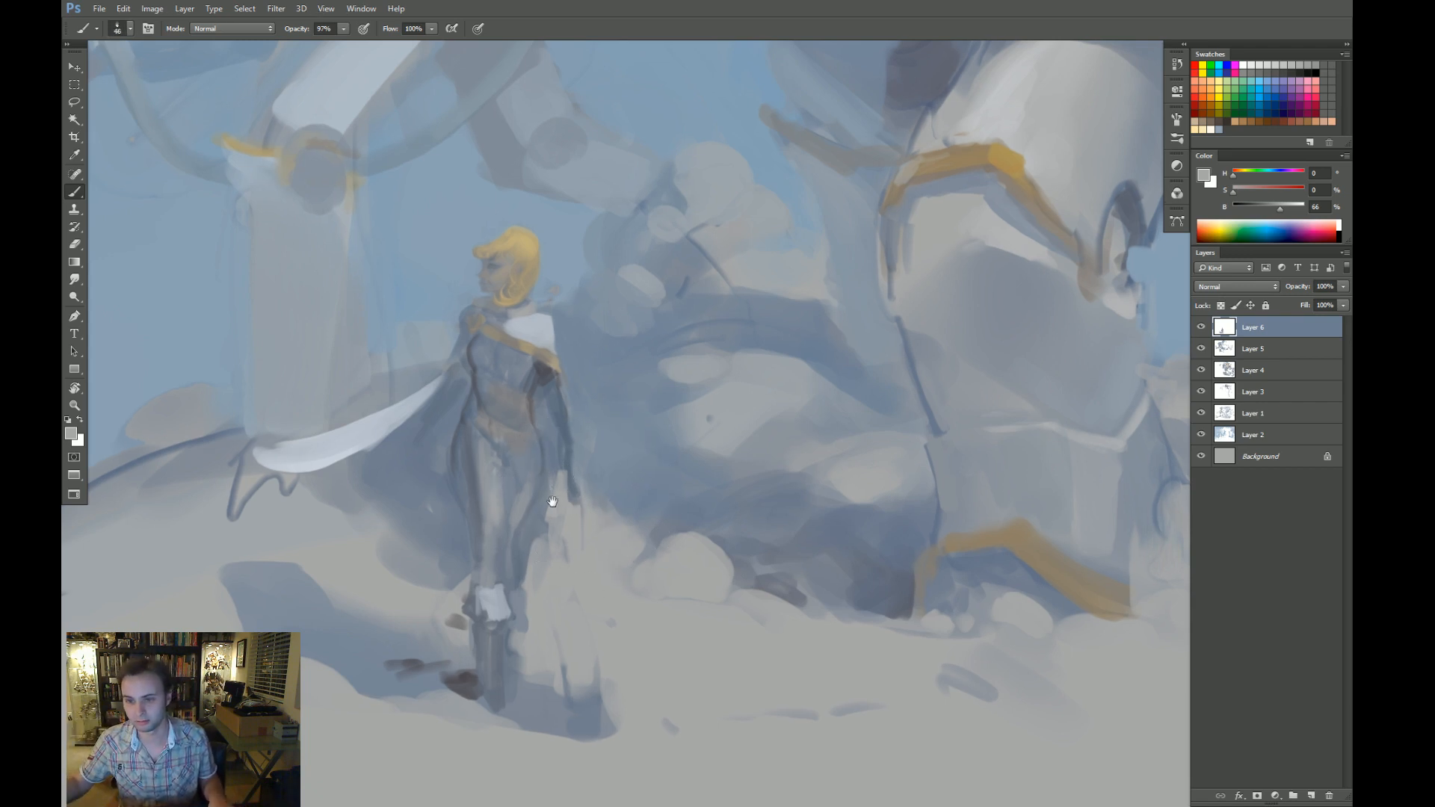
left_click_drag(576, 506, 549, 497)
Paint over the gold waist band with sampled greys, forming a dark leotard shape that tapers between the hips.
left_click(453, 447, "alt")
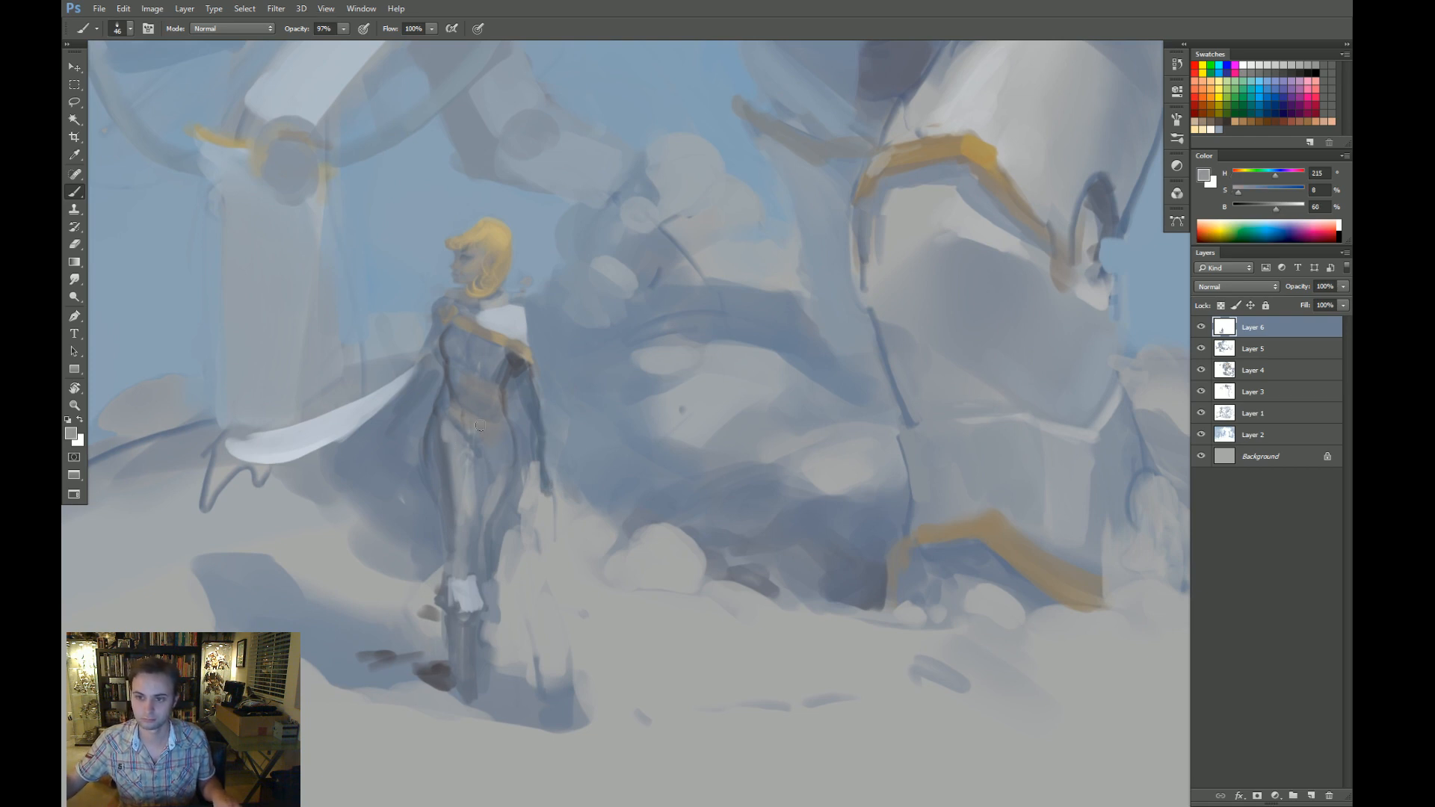
left_click(461, 430, "alt")
left_click(450, 424, "alt")
left_click_drag(452, 422, 481, 422)
mouse_move(447, 420)
left_mouse_down()
mouse_move(475, 448)
mouse_move(461, 453)
mouse_move(482, 435)
mouse_move(478, 468)
left_mouse_up()
key("ctrl+z")
left_click(480, 454, "alt")
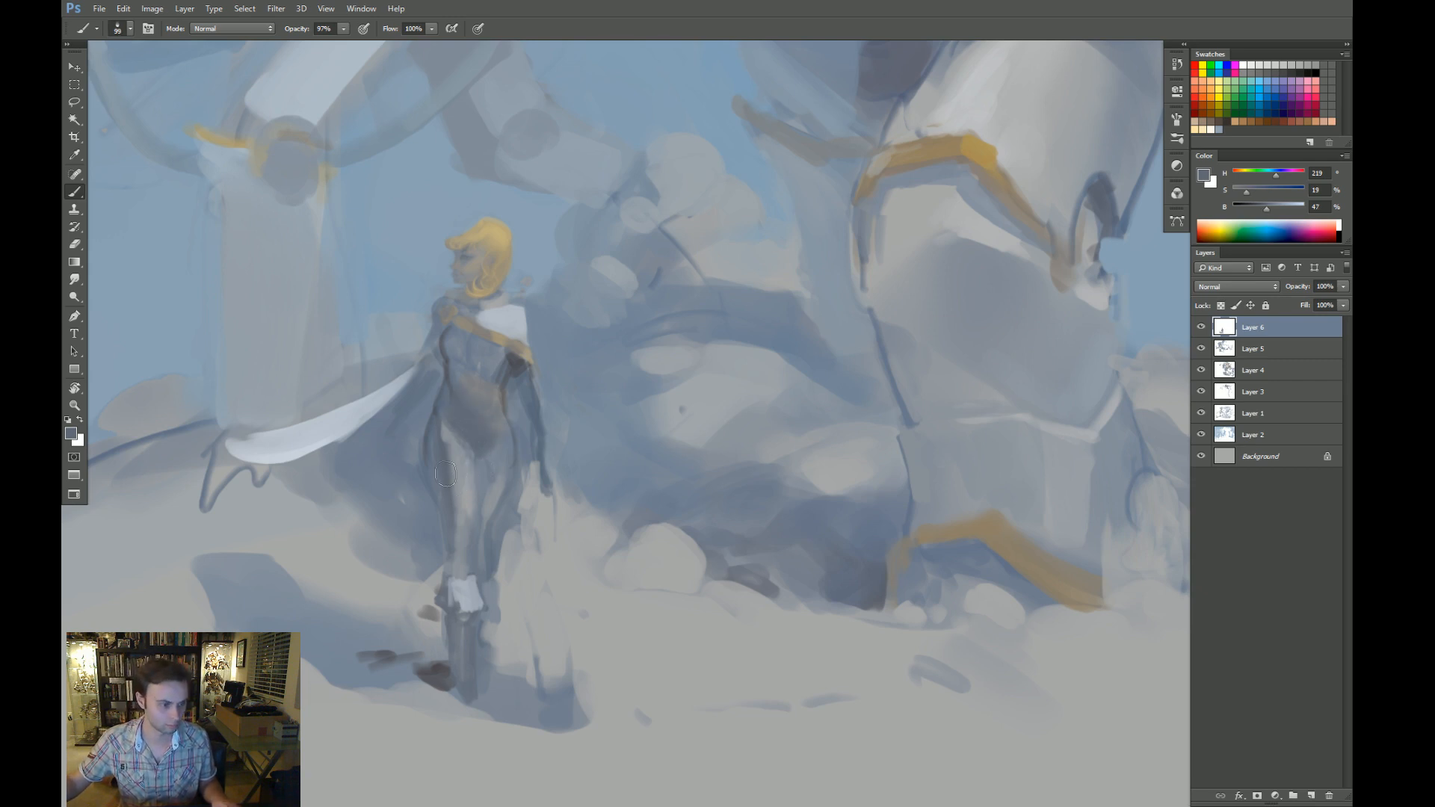
Brighten the shoulder sash with a pale gold (H 44, S 35, B 75) and paint the cape's light collar around the neck.
left_click(486, 238, "alt")
left_click_drag(480, 365, 469, 367)
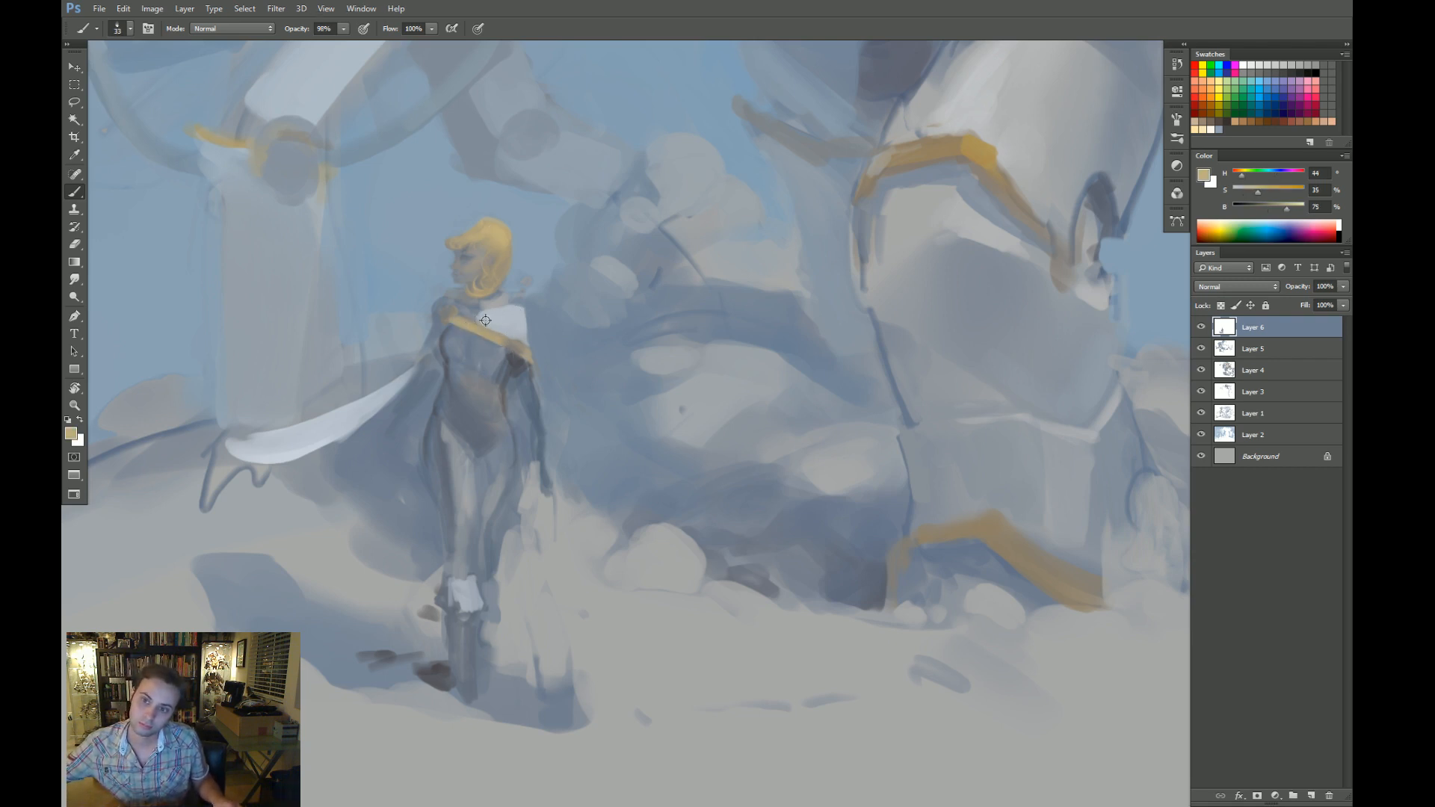
left_click(511, 343, "alt")
left_click(471, 318, "alt")
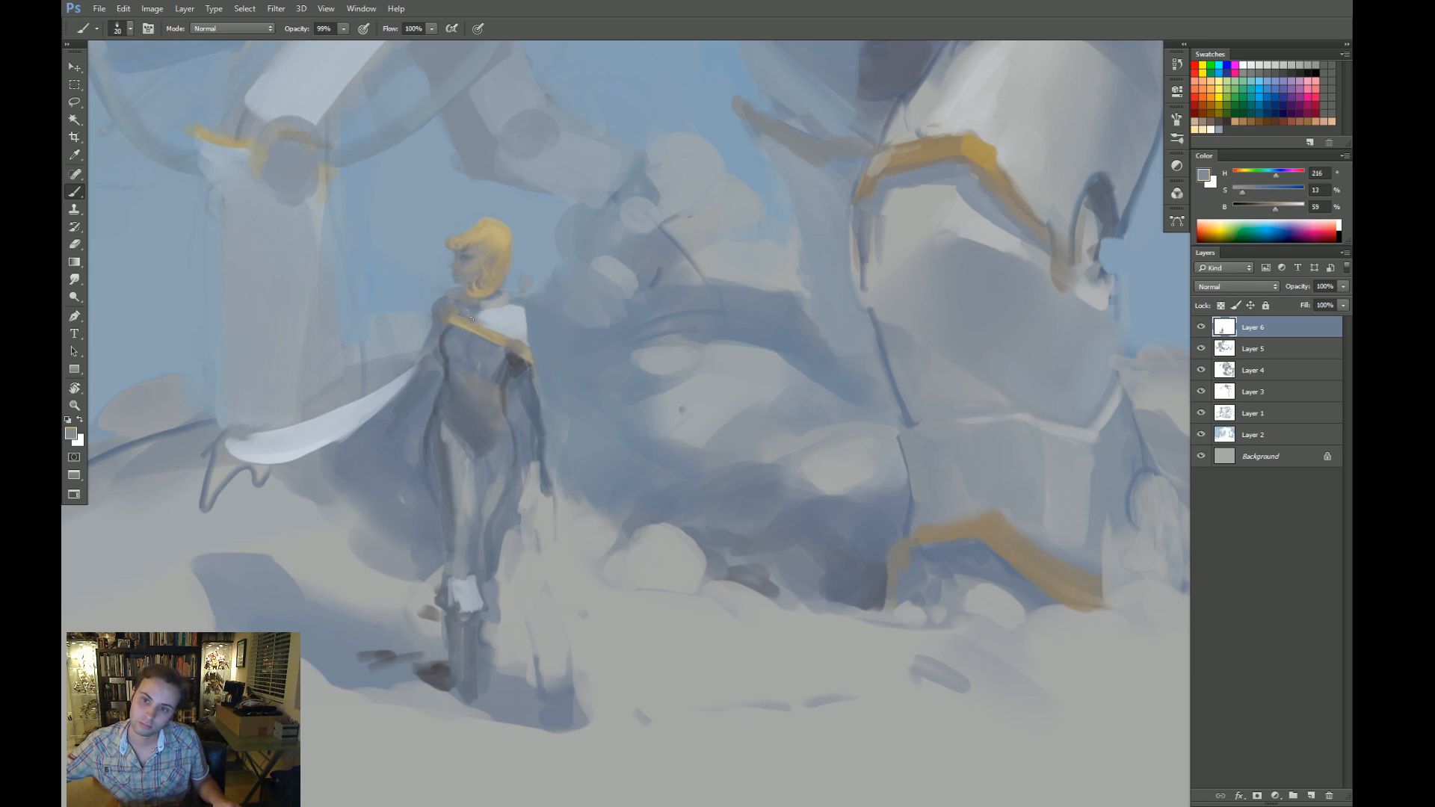
left_click(507, 296, "alt")
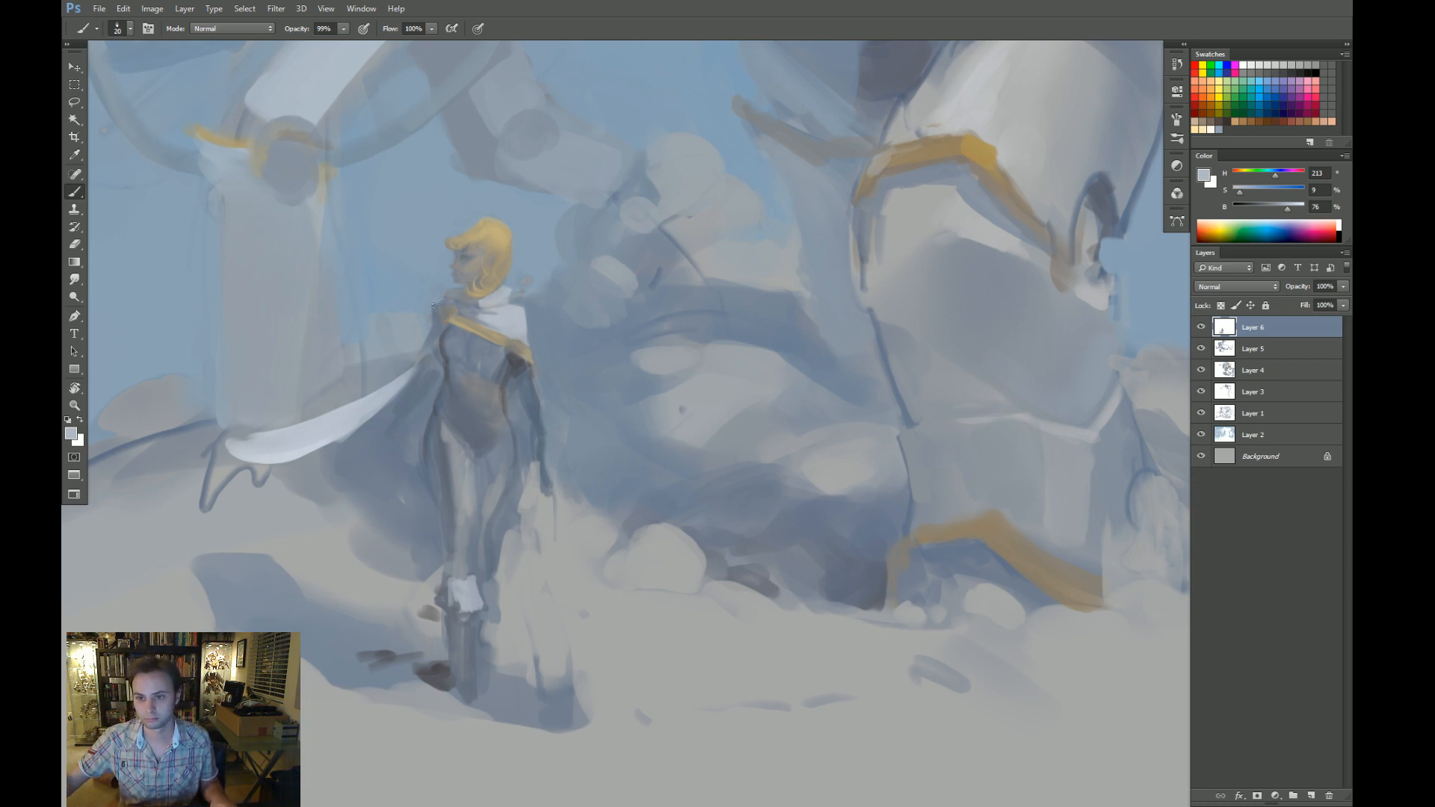
Extend the cape's white trailing edge to a squared tip, shading it with light greys sampled from the cape.
left_click_drag(444, 363, 548, 368)
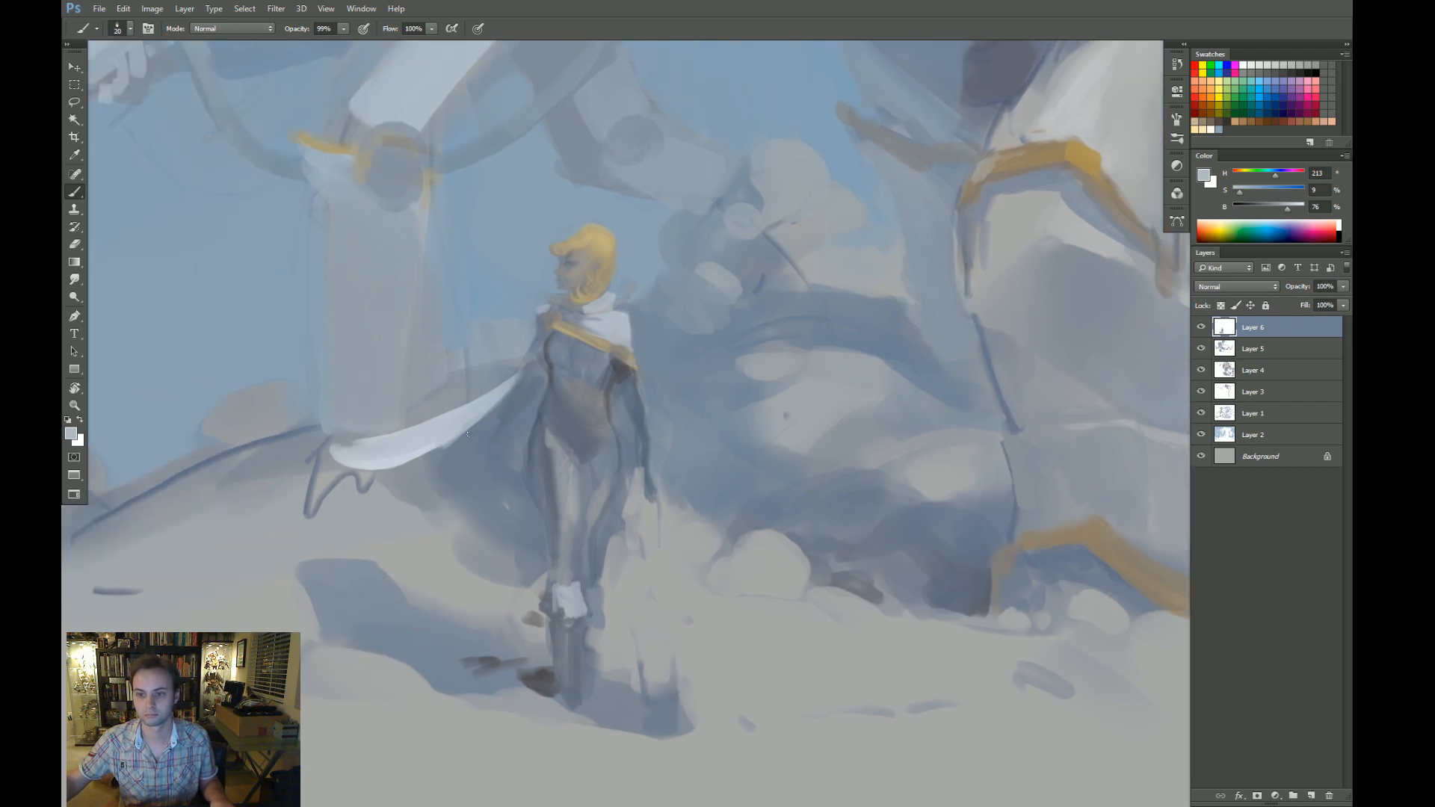
left_click(508, 404, "alt")
right_click(414, 441, "alt")
left_click_drag(345, 447, 449, 421)
left_click(394, 453, "alt")
right_click(353, 459, "alt")
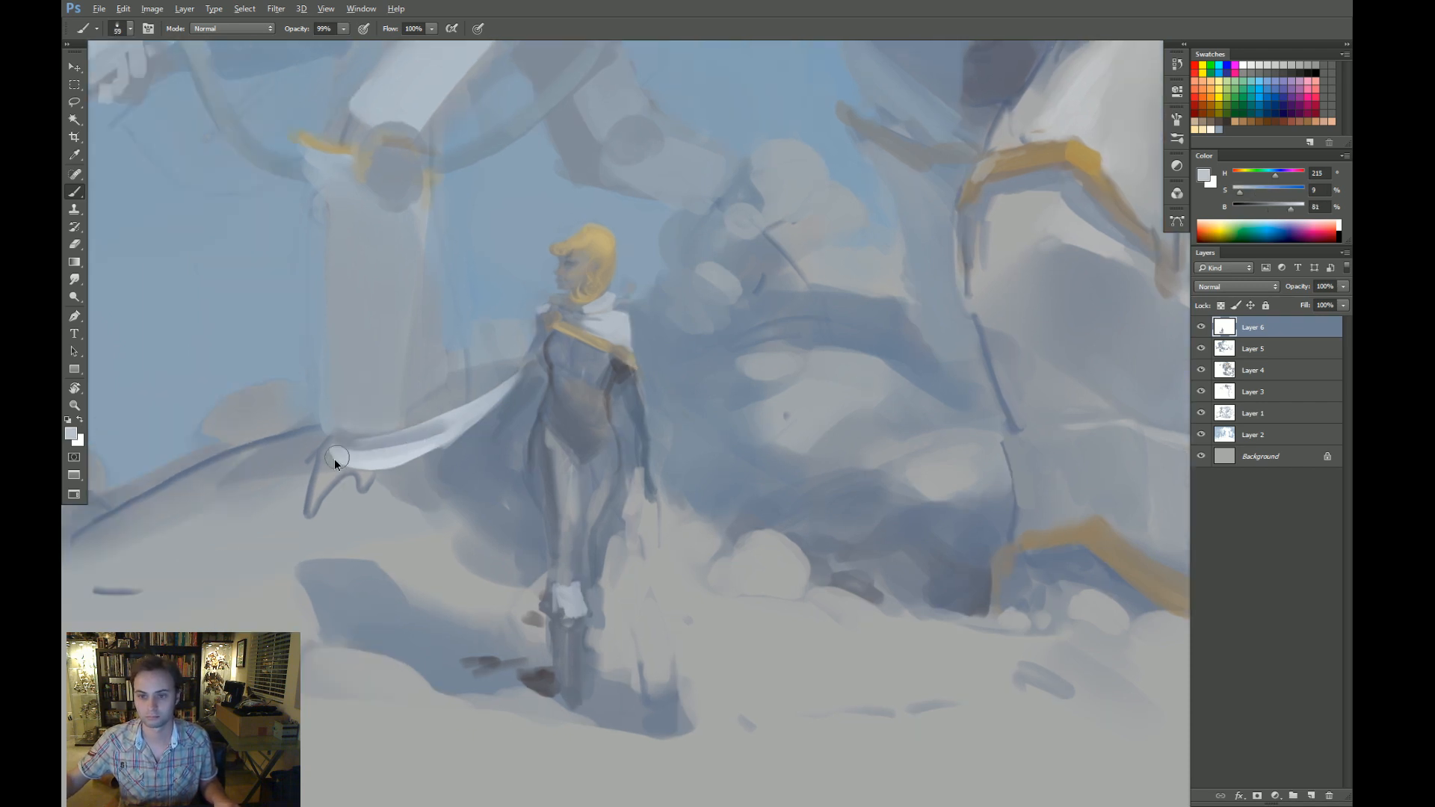
mouse_move(318, 471)
left_mouse_down()
mouse_move(369, 462)
mouse_move(316, 483)
left_mouse_up()
Paint out the dark sketch lines beneath the cape's tip with greys sampled from the surrounding ground.
left_click(407, 480, "alt")
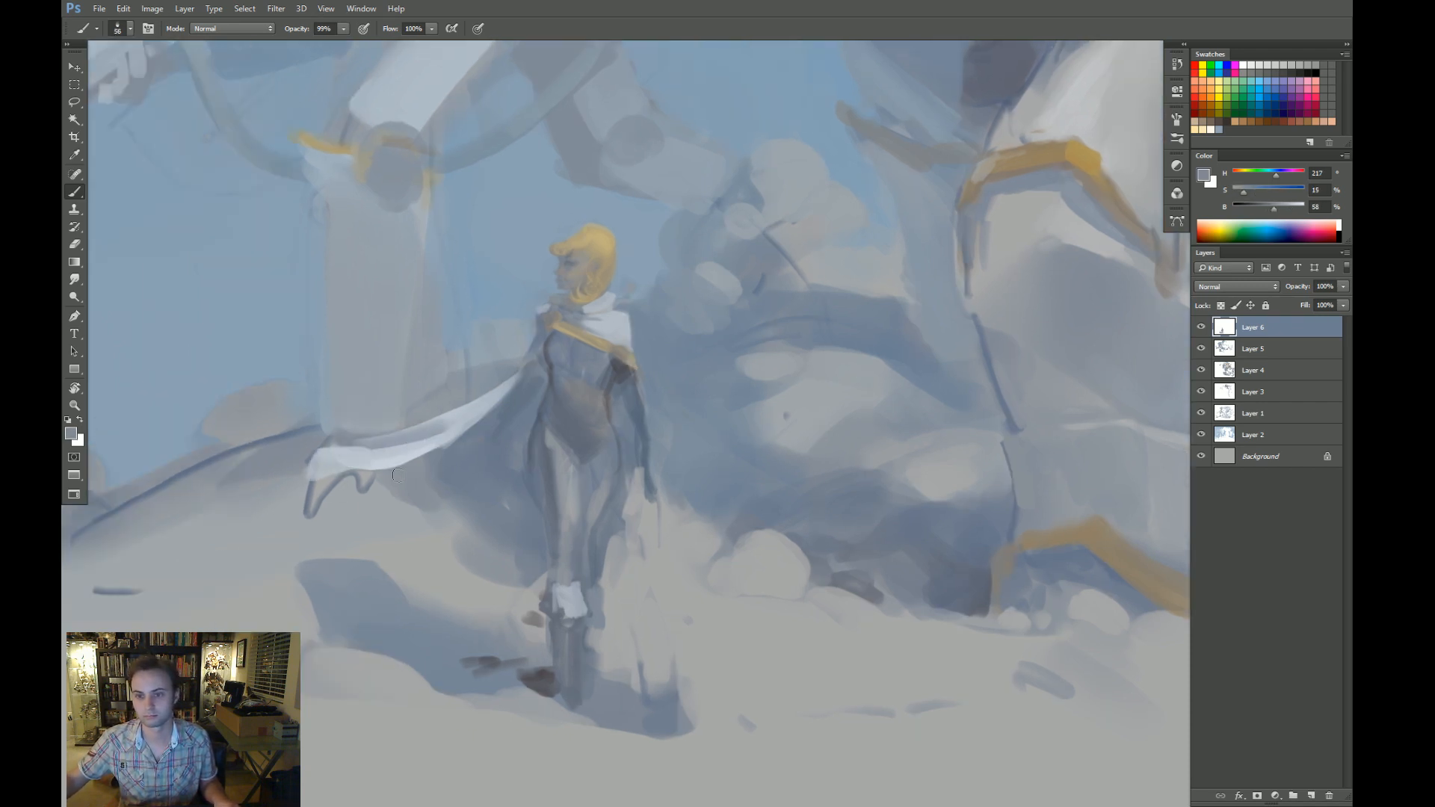
left_click(342, 516, "alt")
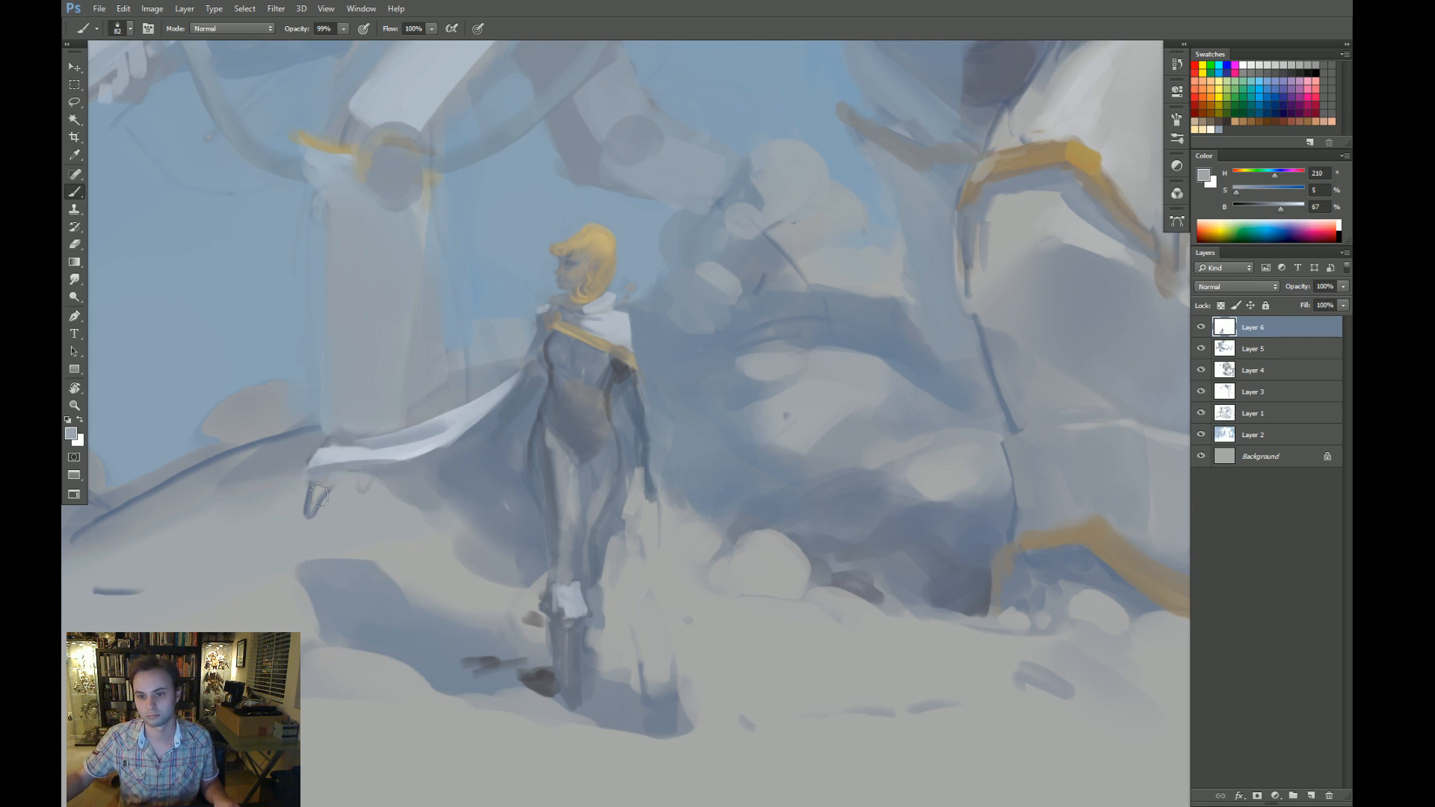
mouse_move(310, 492)
left_mouse_down()
mouse_move(373, 481)
mouse_move(311, 515)
left_mouse_up()
key("e")
key("b")
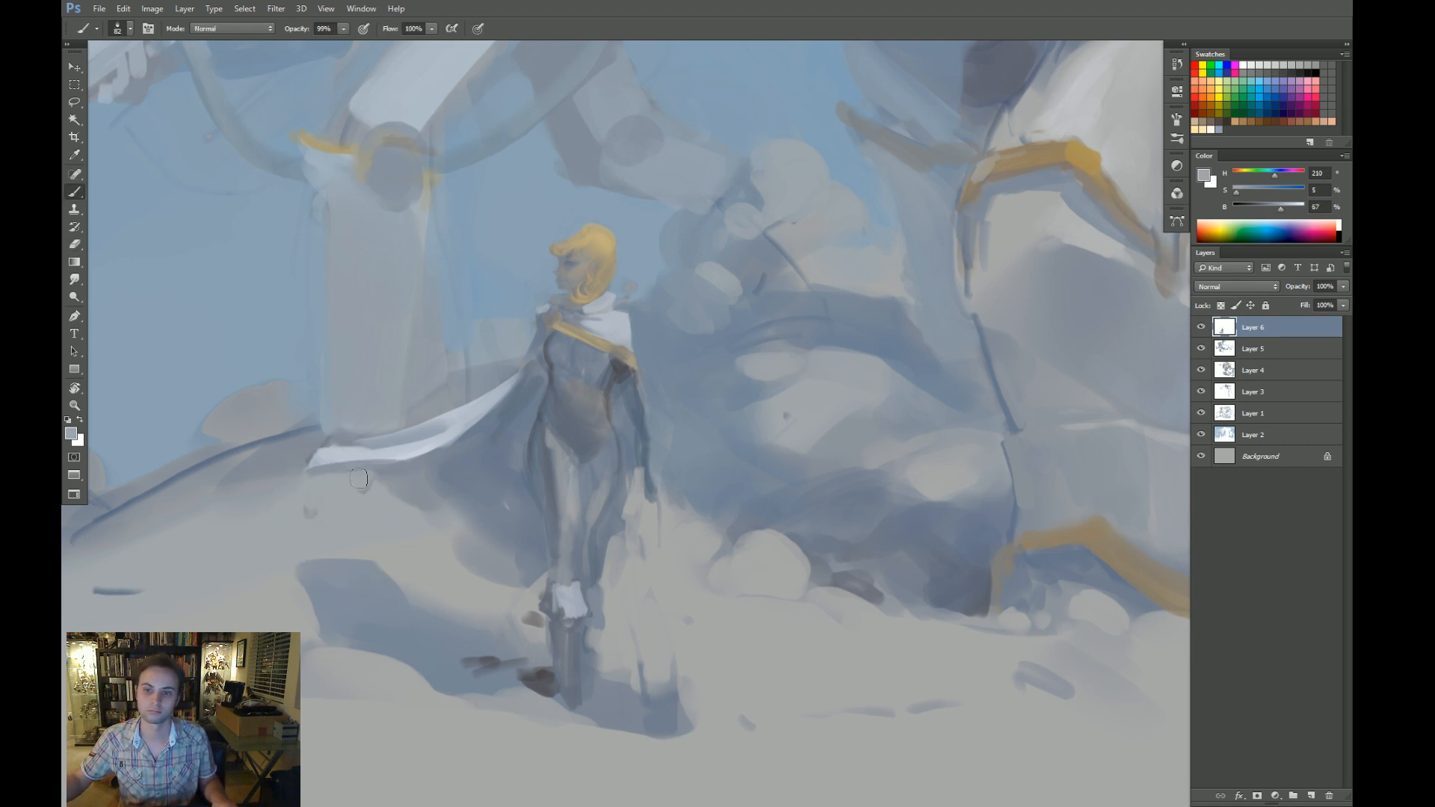
Paint a gold trim (H 43, S 34, B 66) around the tip and along the lower edge of the white cape strip.
left_click(566, 330, "alt")
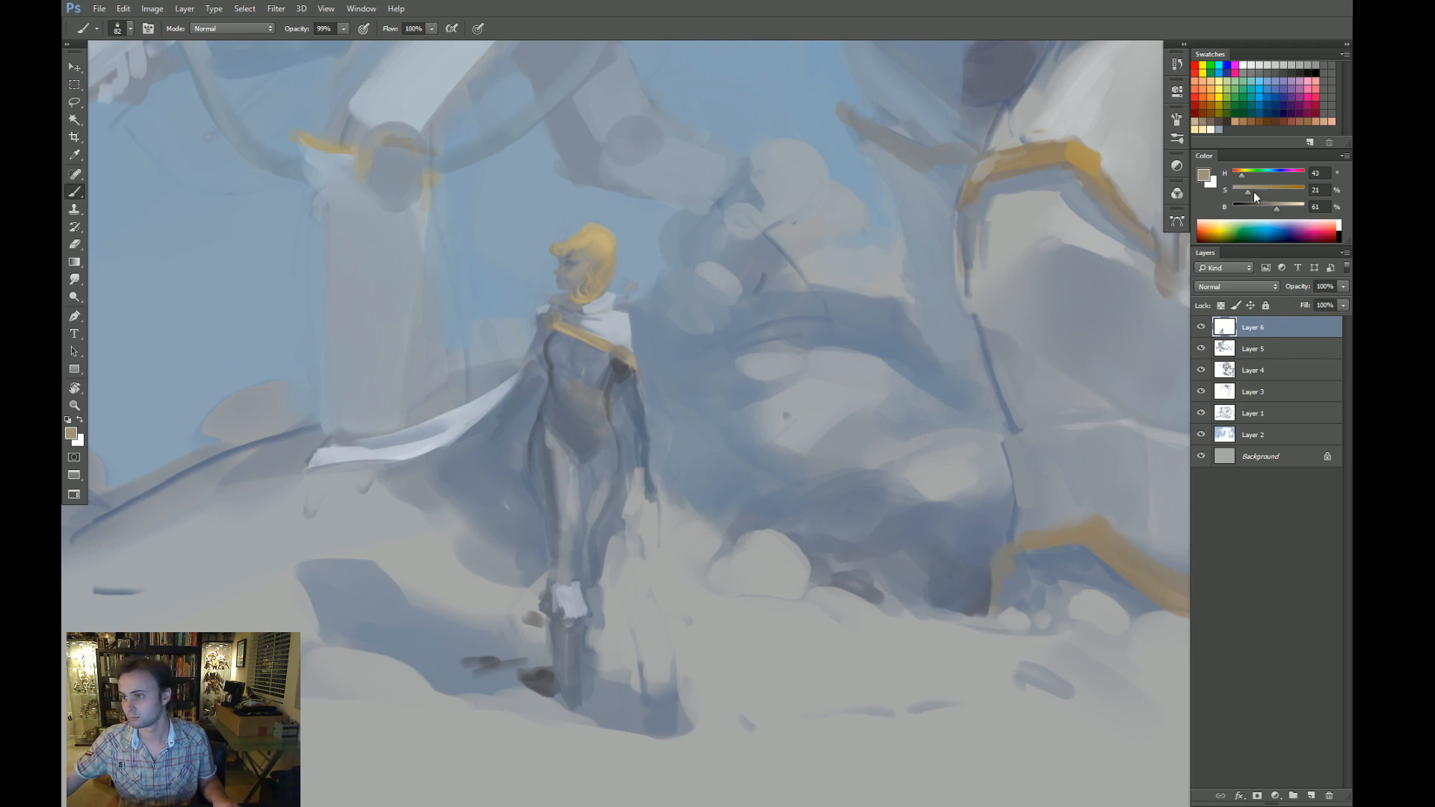
left_click(1281, 214)
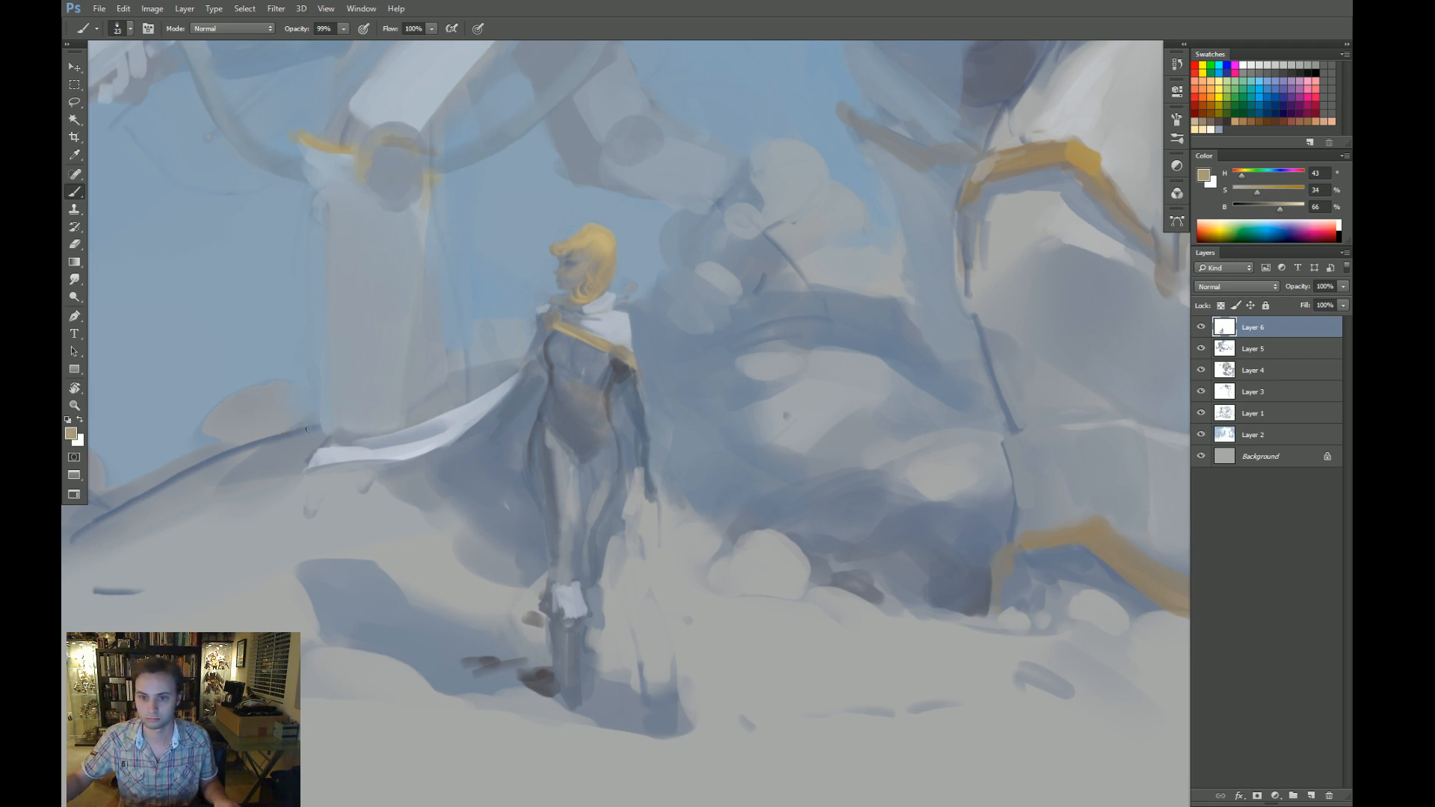
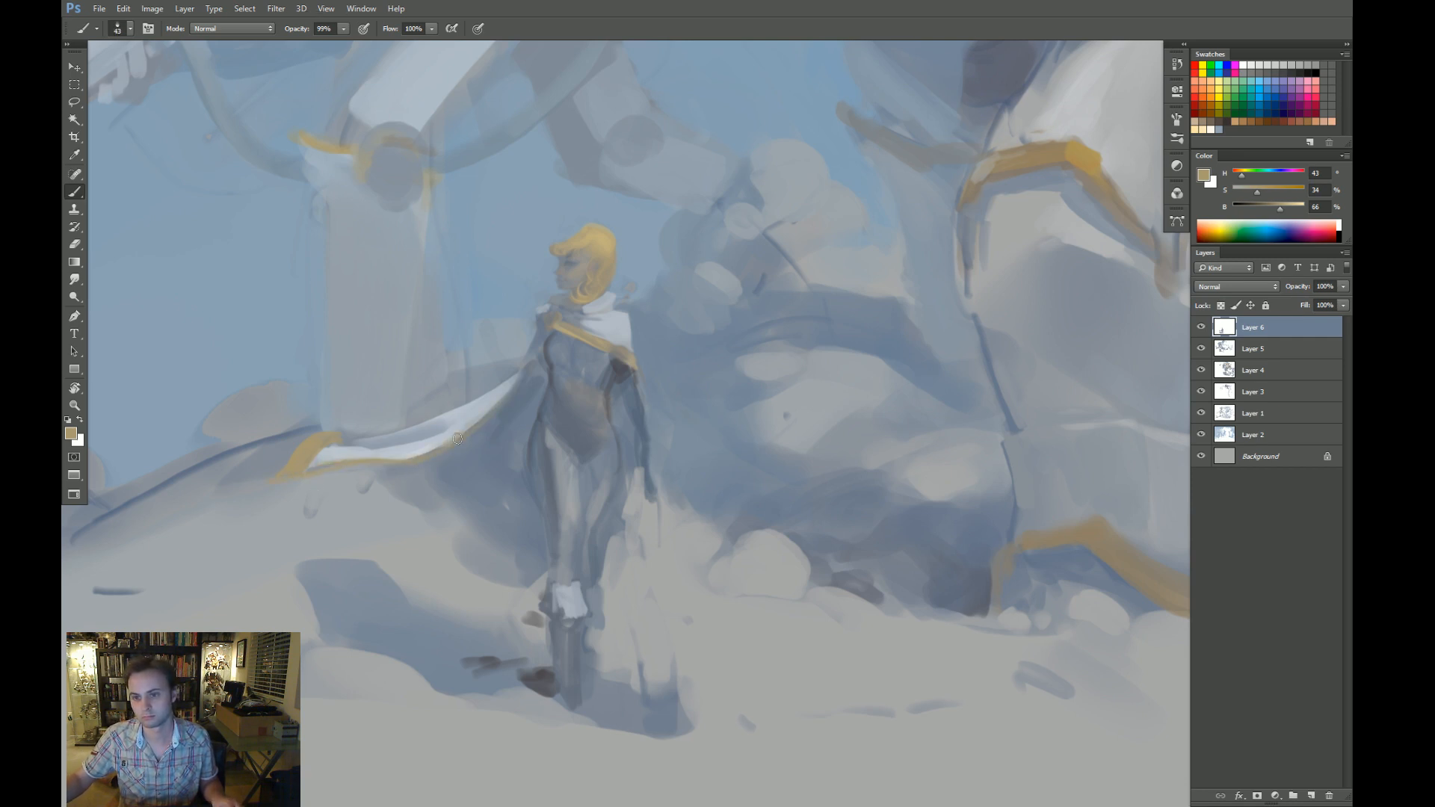
key("z")
mouse_move(507, 421)
left_mouse_down()
mouse_move(477, 419)
mouse_move(463, 455)
mouse_move(547, 392)
left_mouse_up()
key("b")
Add a dark accent to the cape's gold corner with brown (H 14, S 18, B 37) sampled from the large robot's hip.
key("alt")
left_click_drag(999, 173, 870, 385)
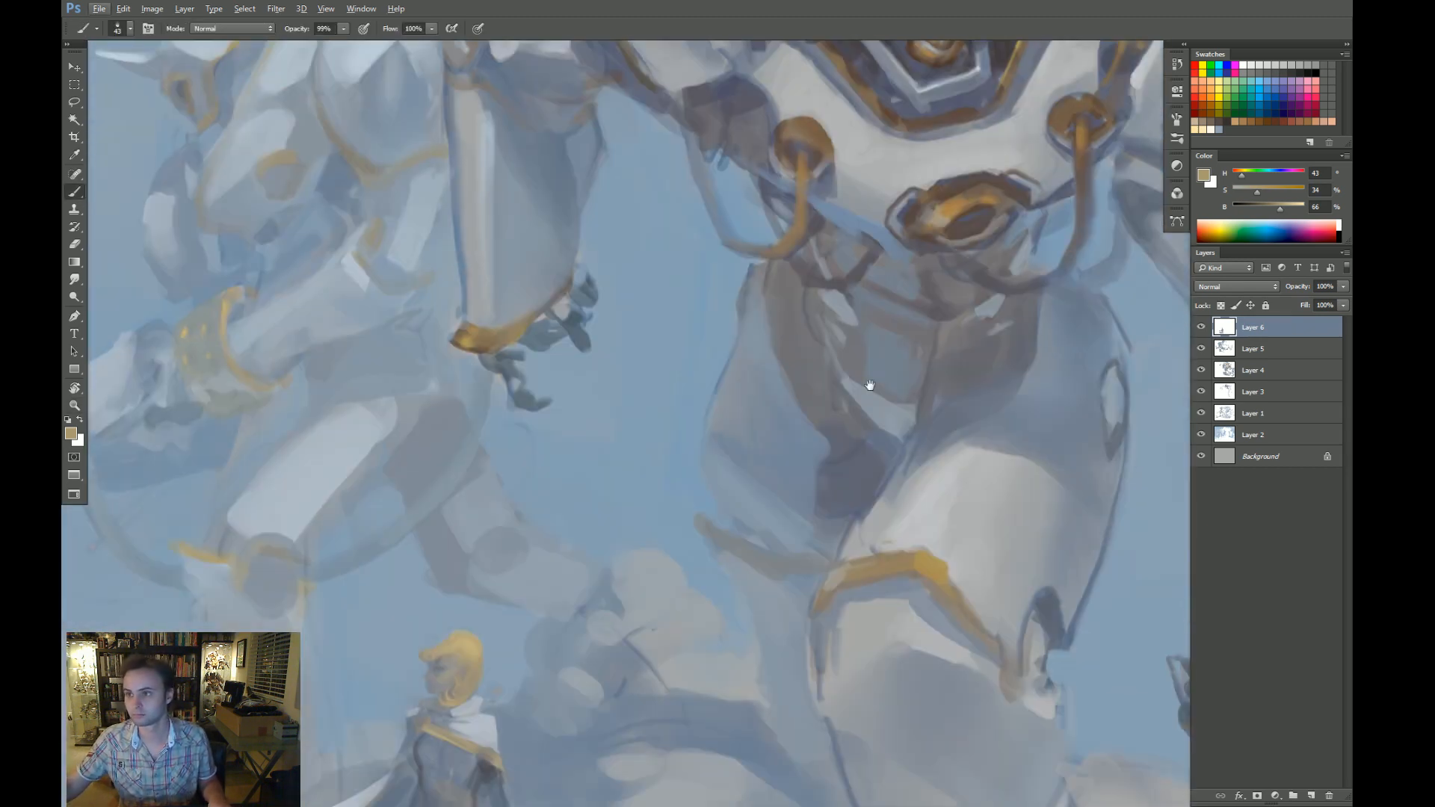
left_click(974, 225, "alt")
left_click_drag(654, 491, 733, 285)
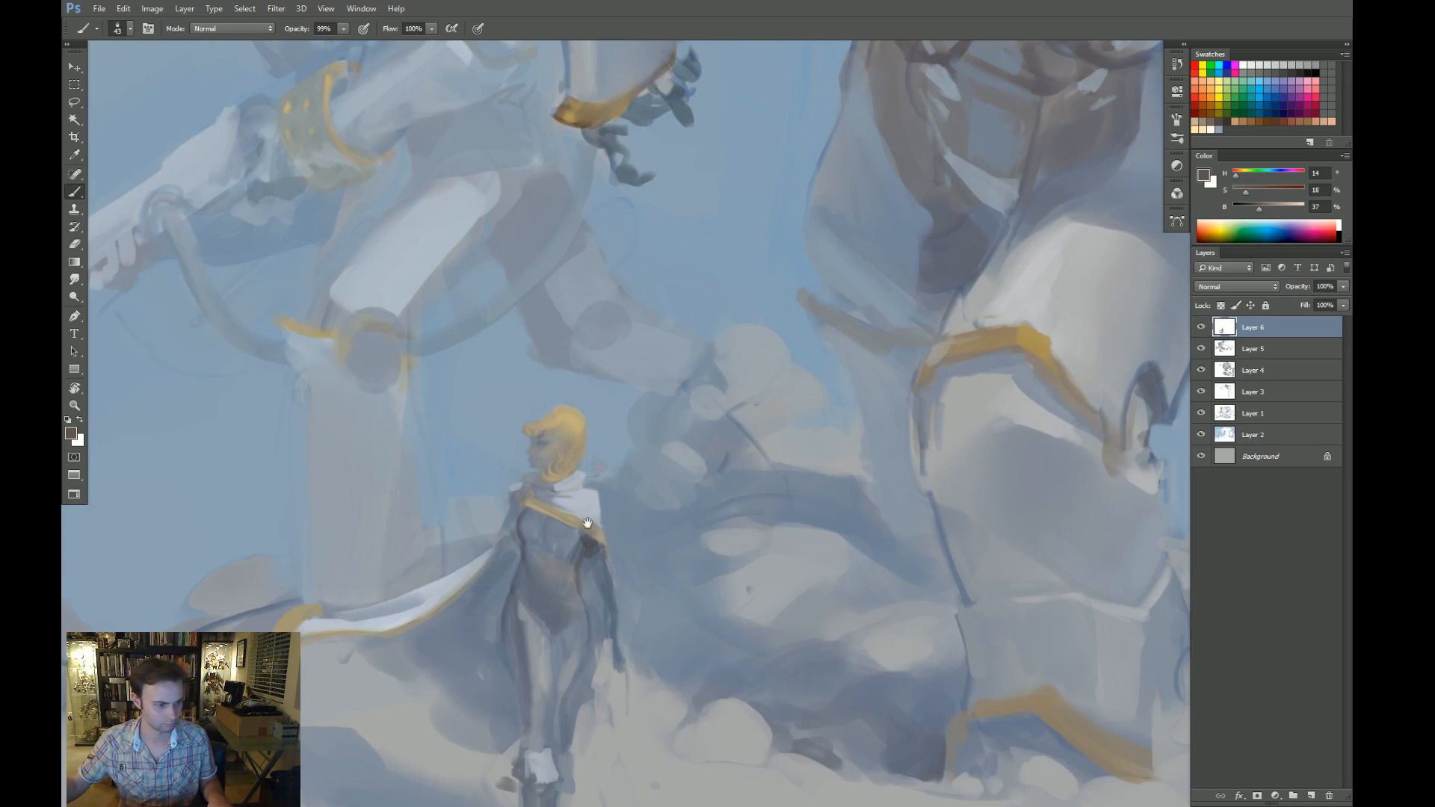
left_click_drag(586, 523, 616, 483)
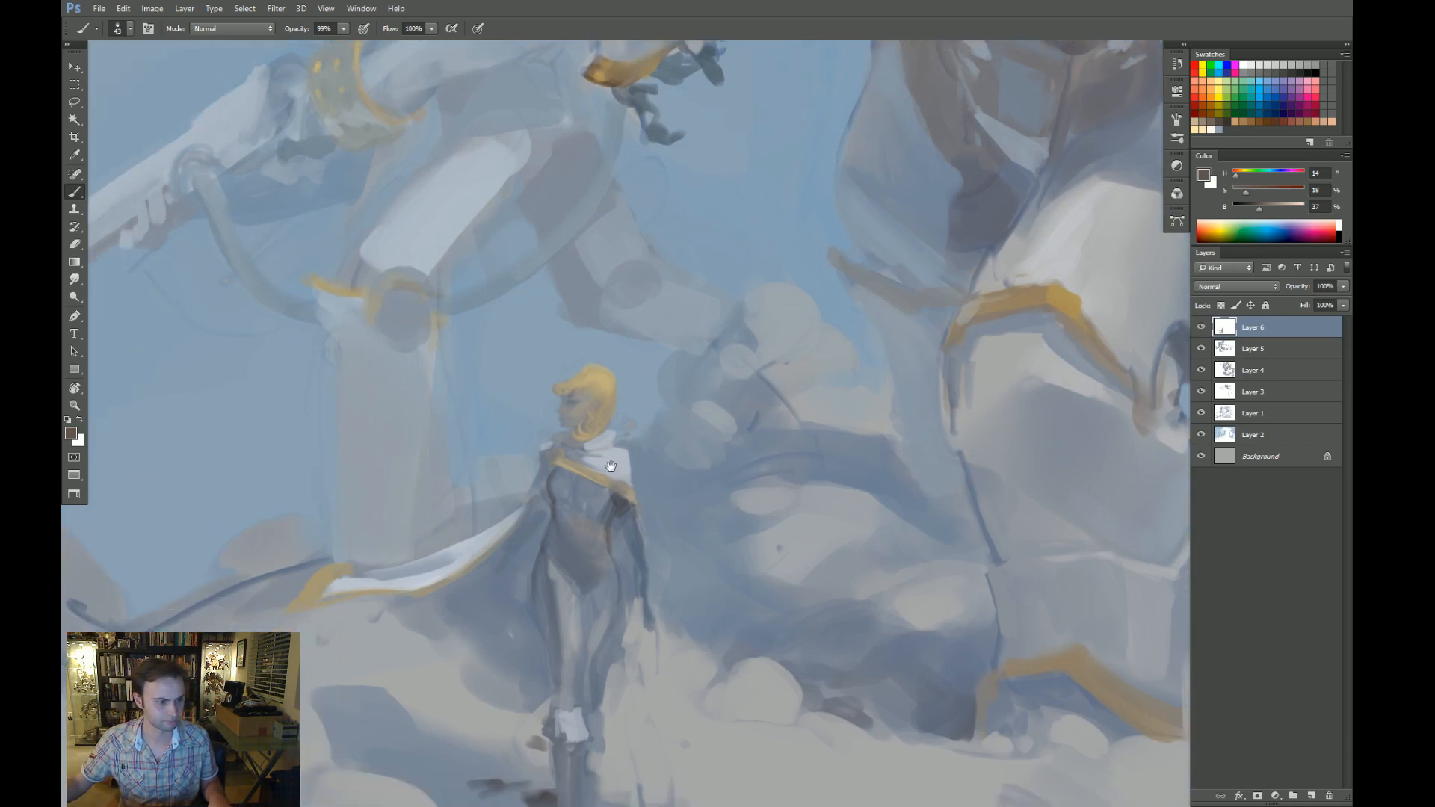
right_click(379, 540, "alt")
left_click_drag(318, 597, 347, 573)
left_click_drag(455, 601, 450, 554)
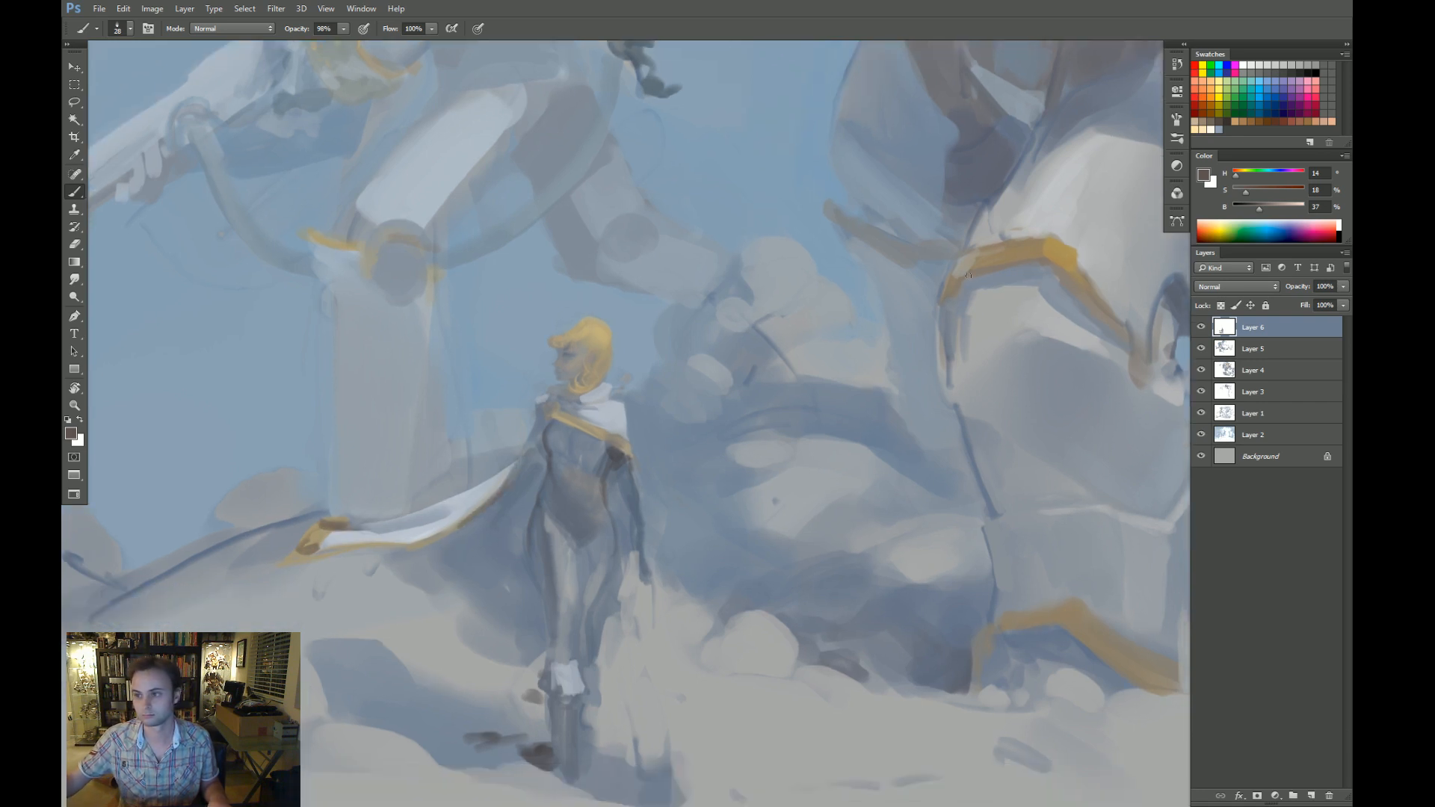
Highlight the cape's gold corner and trim with a brighter gold (S 57, B 92) based on the robot's knee band.
left_click(1062, 248, "alt")
left_click_drag(1286, 203, 1294, 206)
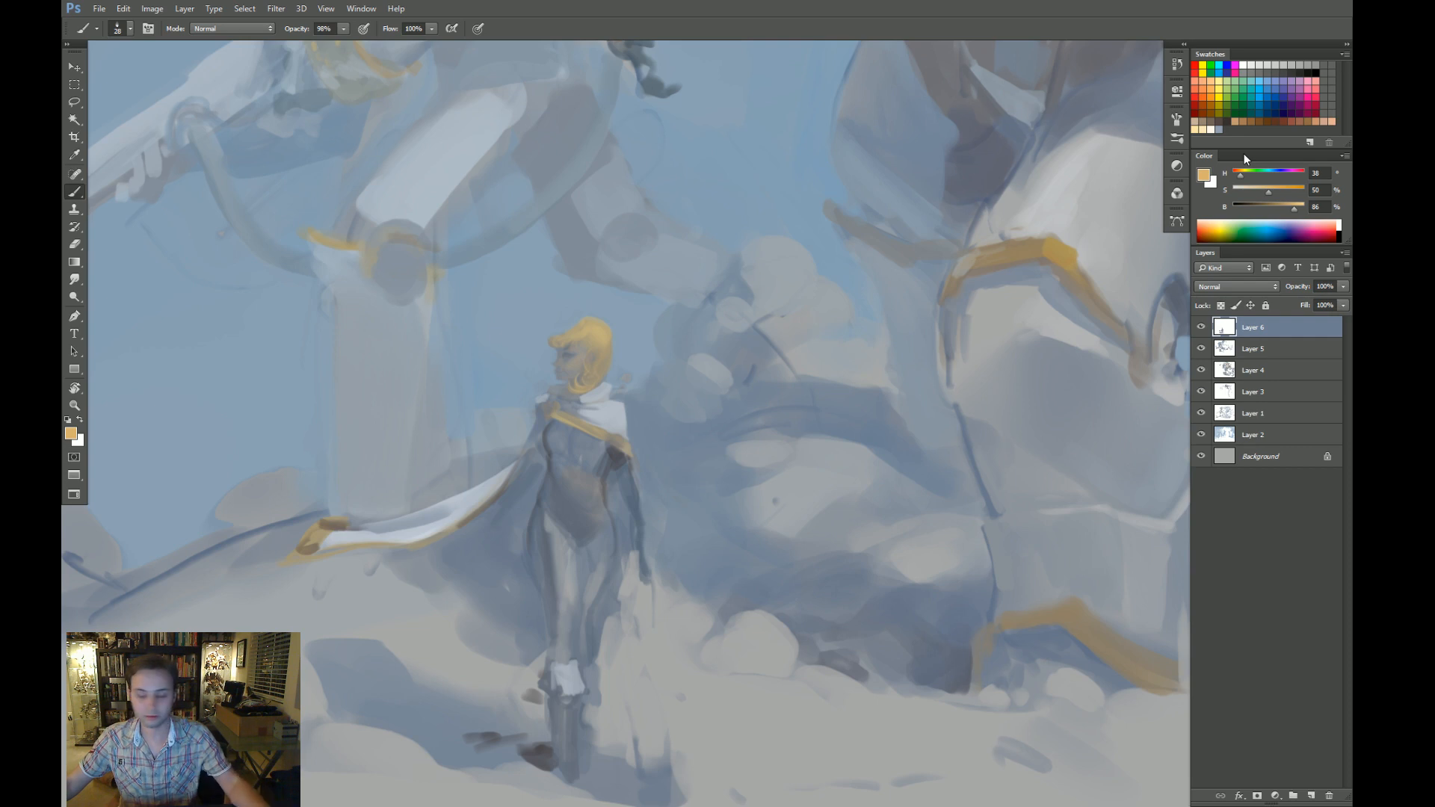
left_click(1274, 190)
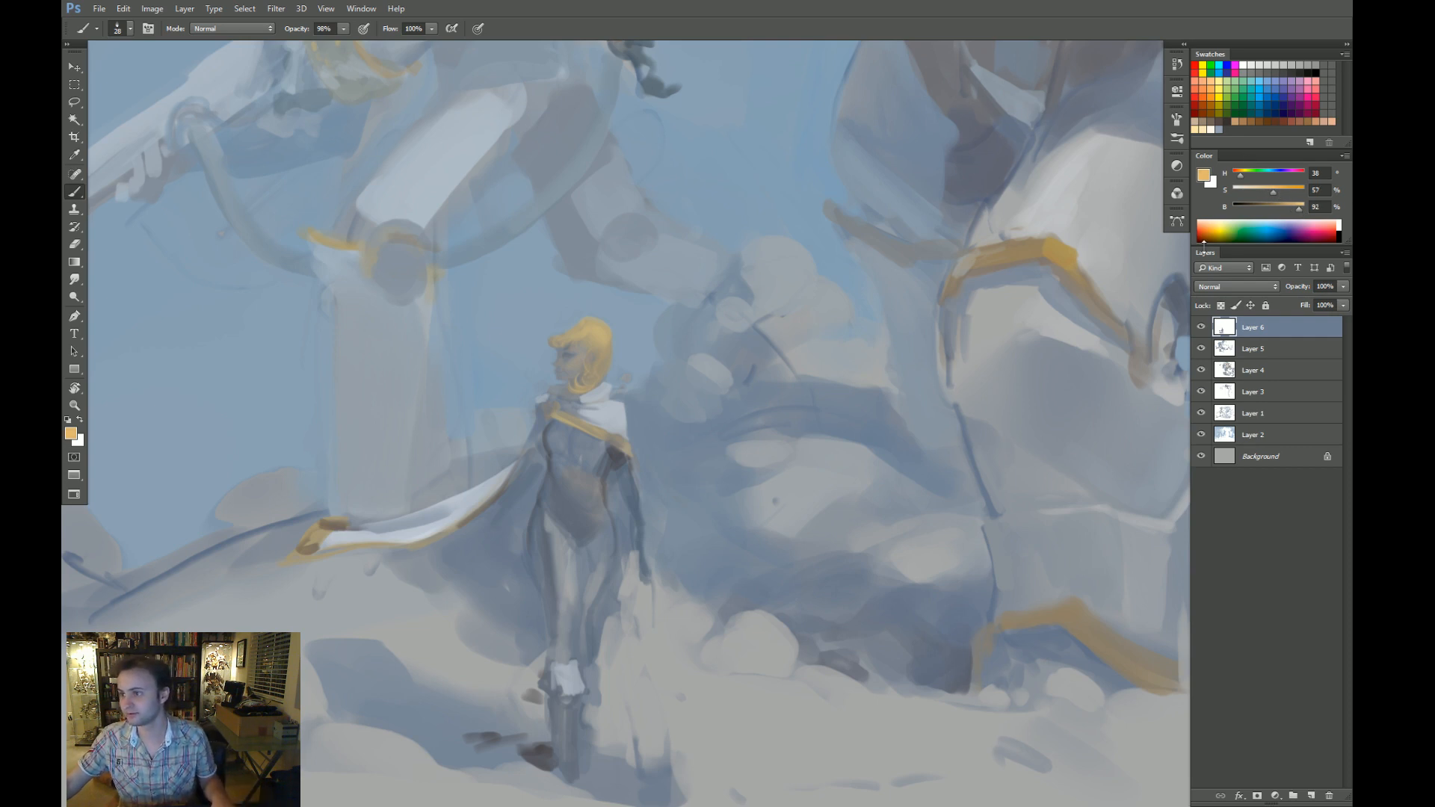
left_click_drag(370, 509, 385, 471)
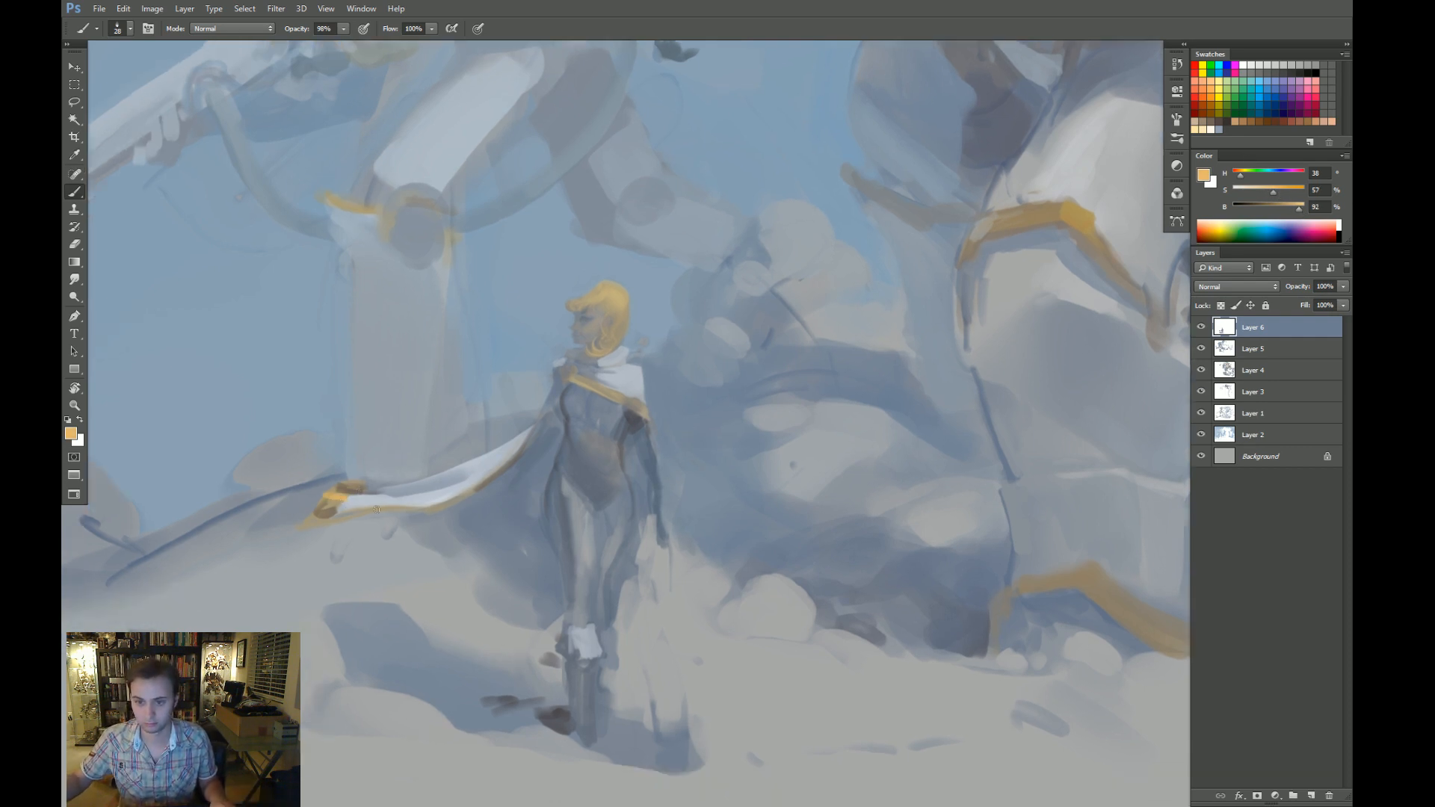
left_click_drag(337, 518, 353, 516)
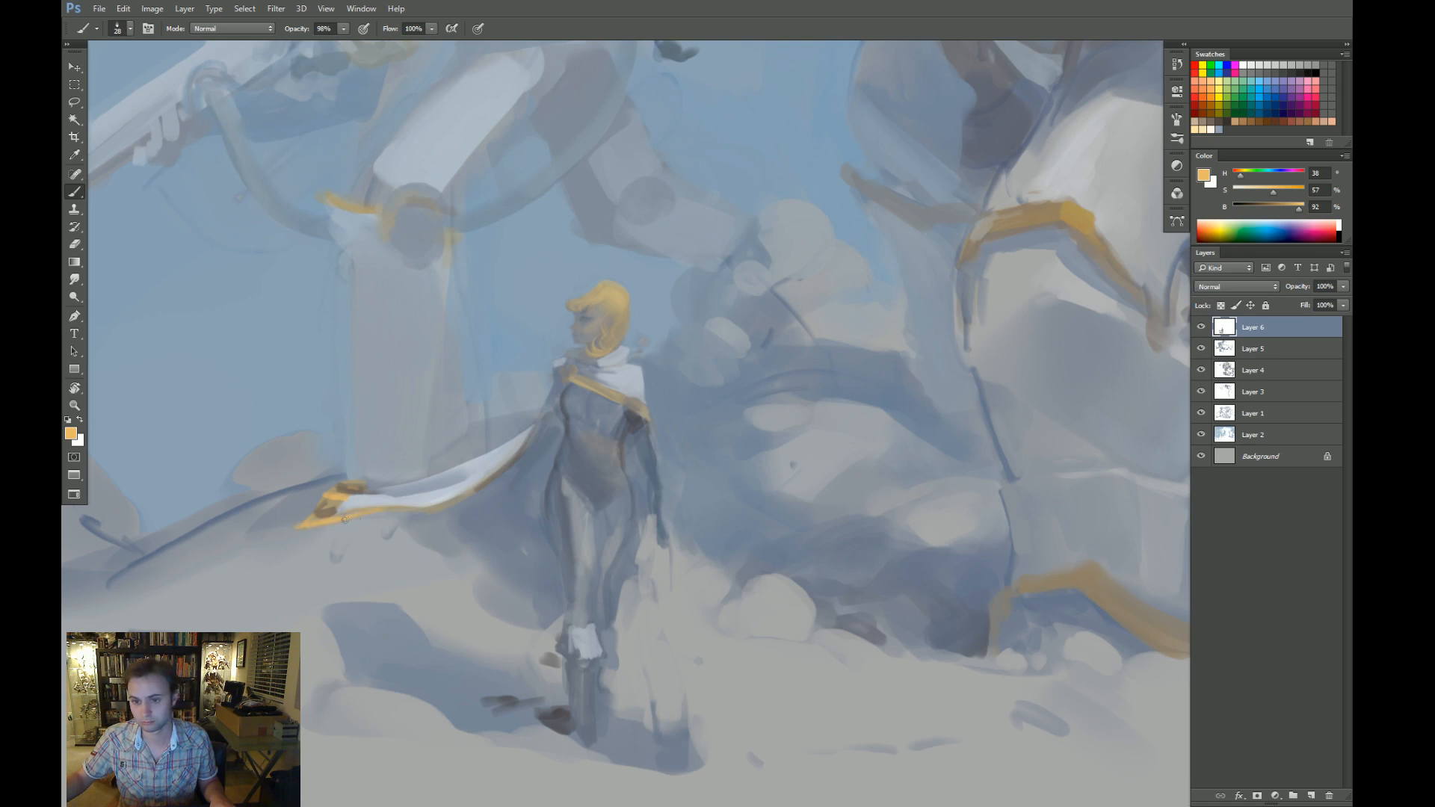
Fill the cape's shadowed underside with a deeper blue (H 215, S 36, B 52) and trim its hem with sampled ground grey.
left_click(533, 451, "alt")
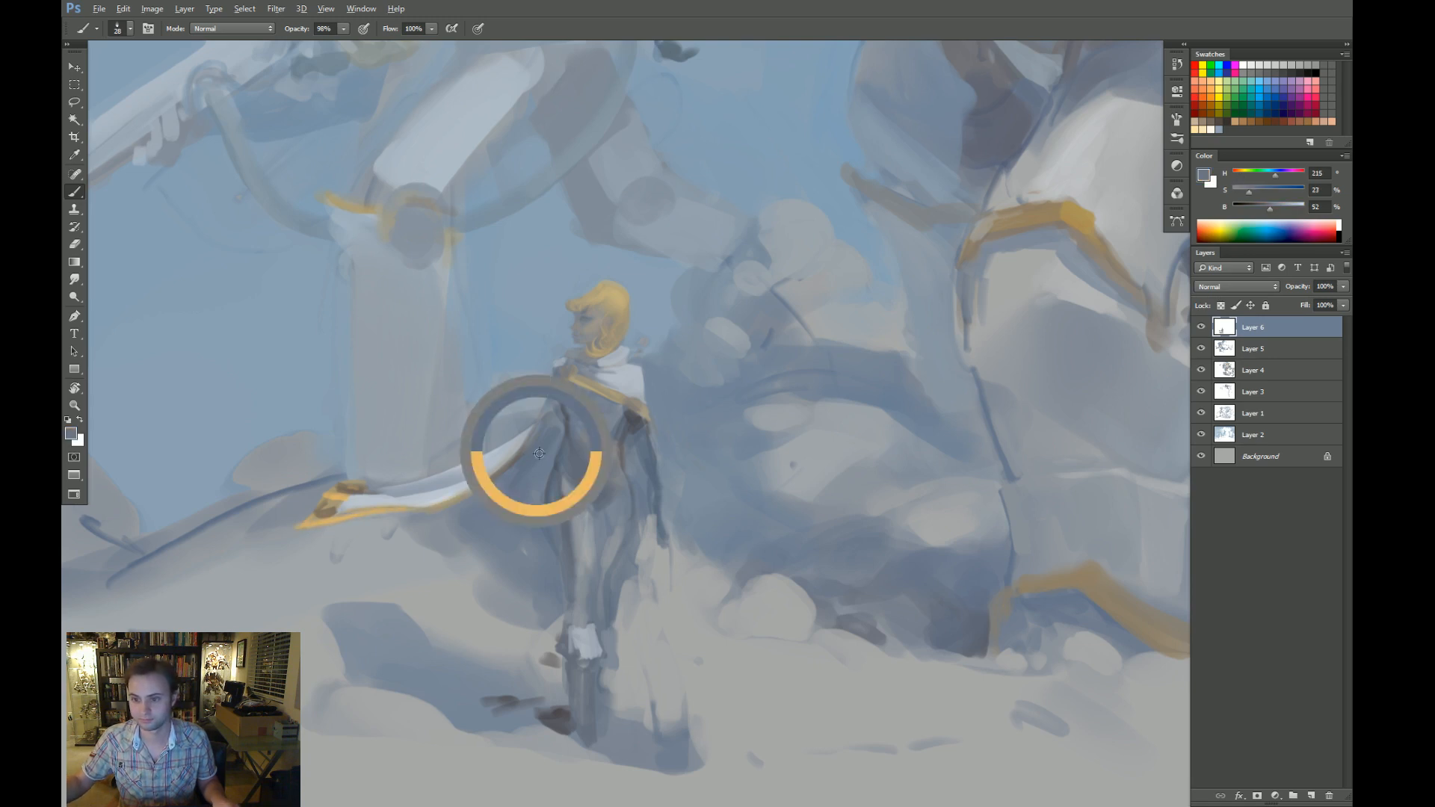
left_click_drag(1266, 189, 1258, 191)
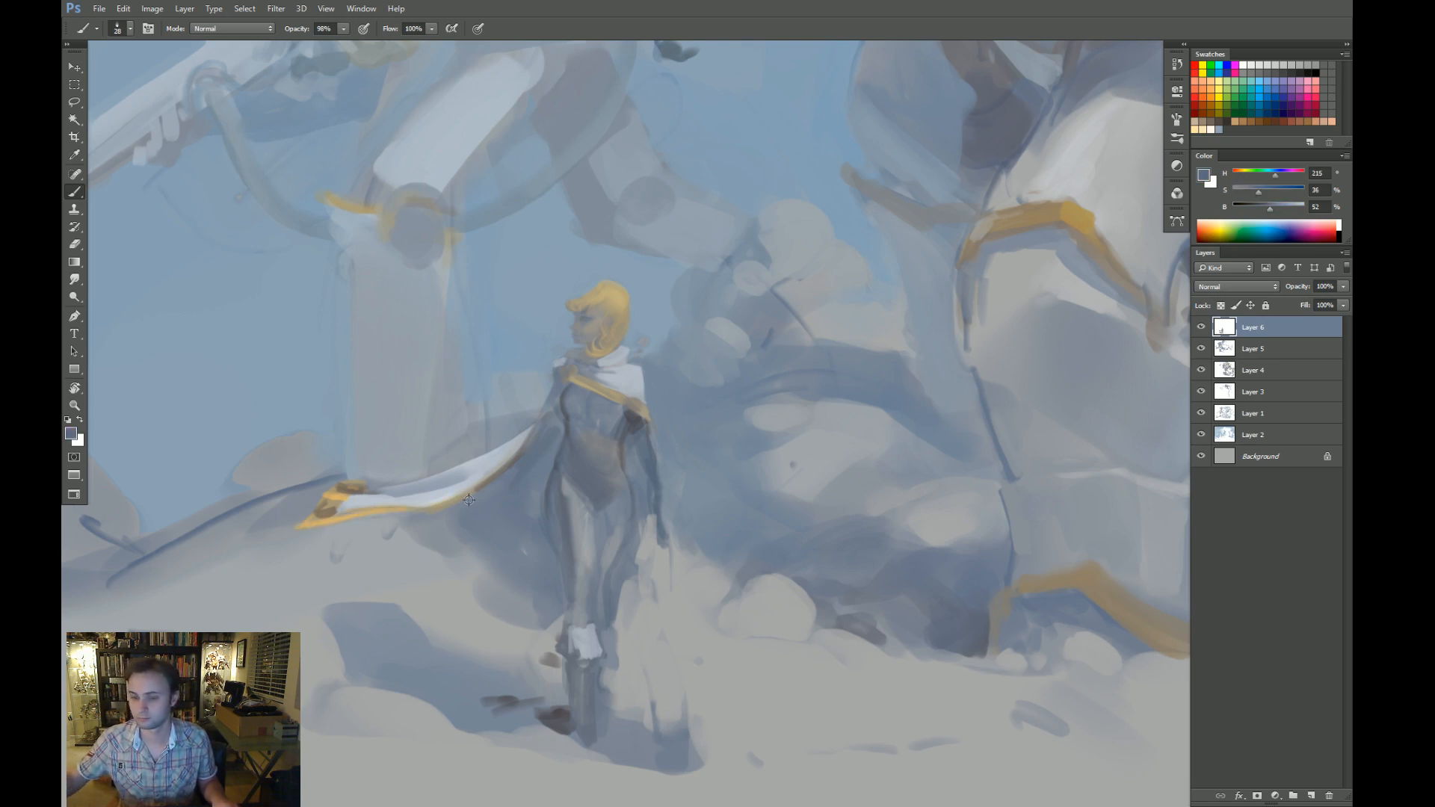
right_click(399, 524, "alt")
mouse_move(447, 509)
left_mouse_down()
mouse_move(392, 536)
mouse_move(488, 537)
mouse_move(442, 532)
mouse_move(483, 517)
mouse_move(487, 539)
mouse_move(470, 550)
mouse_move(505, 574)
mouse_move(511, 539)
mouse_move(546, 594)
mouse_move(545, 484)
left_mouse_up()
key("ctrl+z")
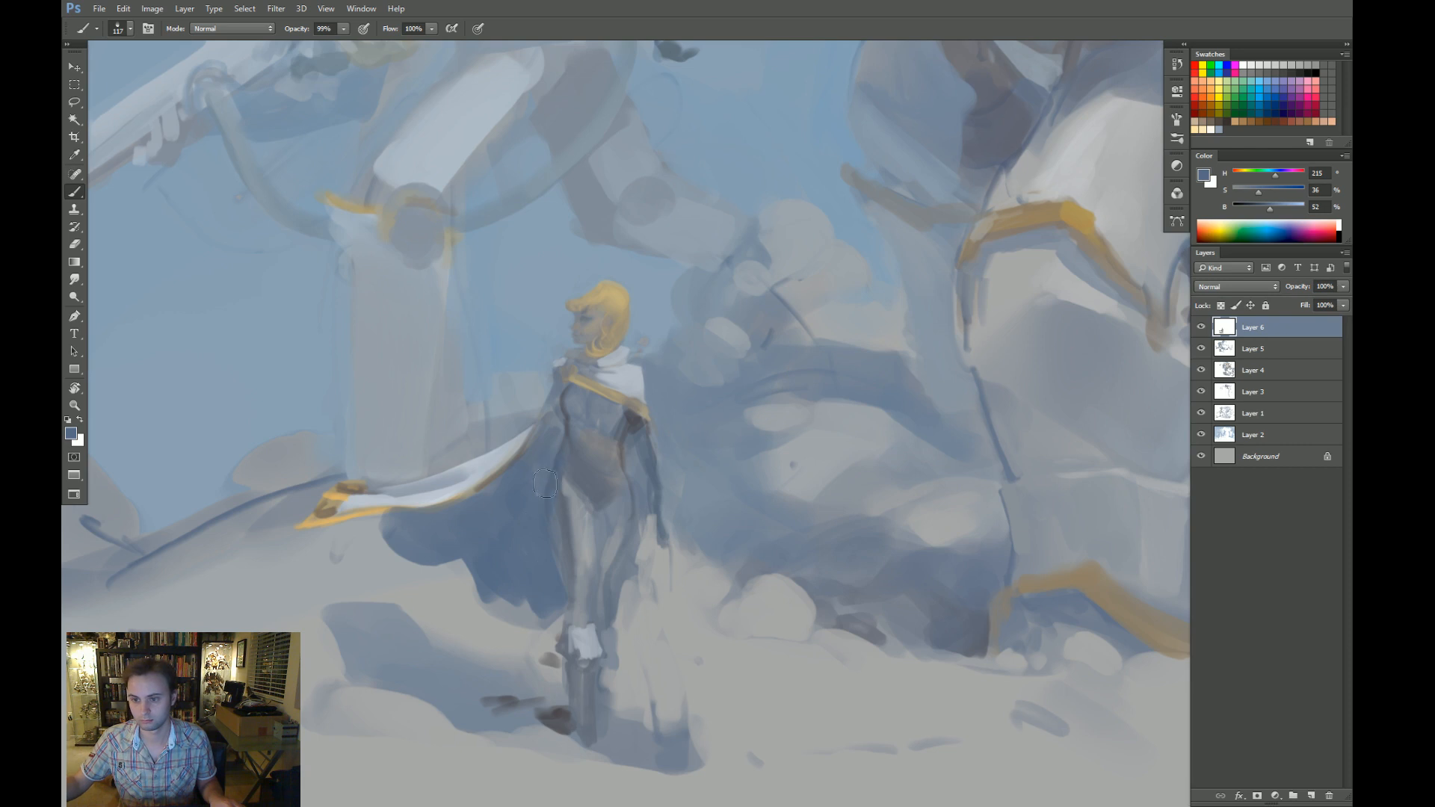
mouse_move(501, 585)
left_mouse_down()
mouse_move(539, 594)
mouse_move(513, 610)
left_mouse_up()
left_click(453, 592, "alt")
right_click(527, 518, "alt")
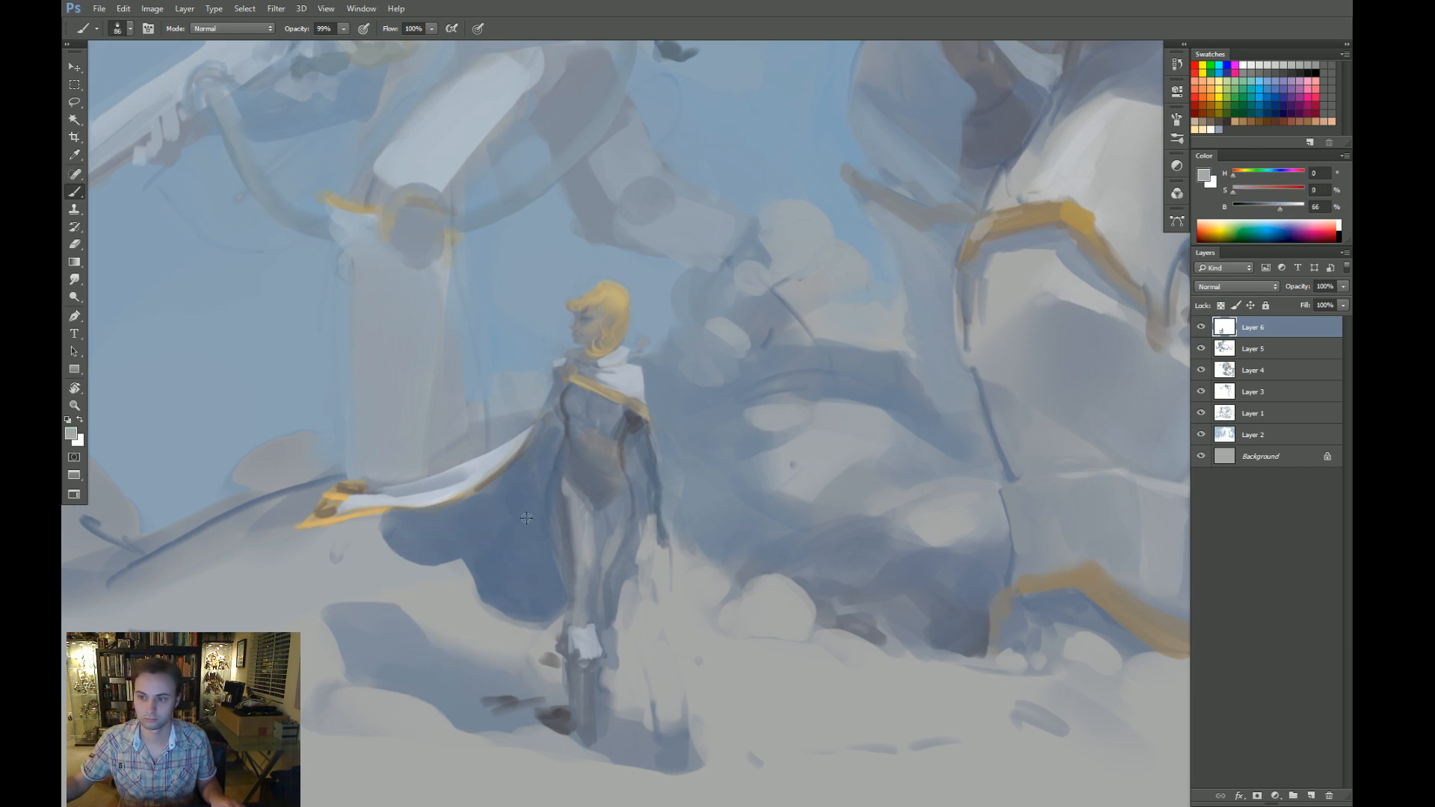
Paint lighter folds into the blue cape with sampled sky blue (H 207, S 27, B 71) and soften its outer end with sampled tones.
left_click(856, 243, "alt")
right_click(444, 577, "alt")
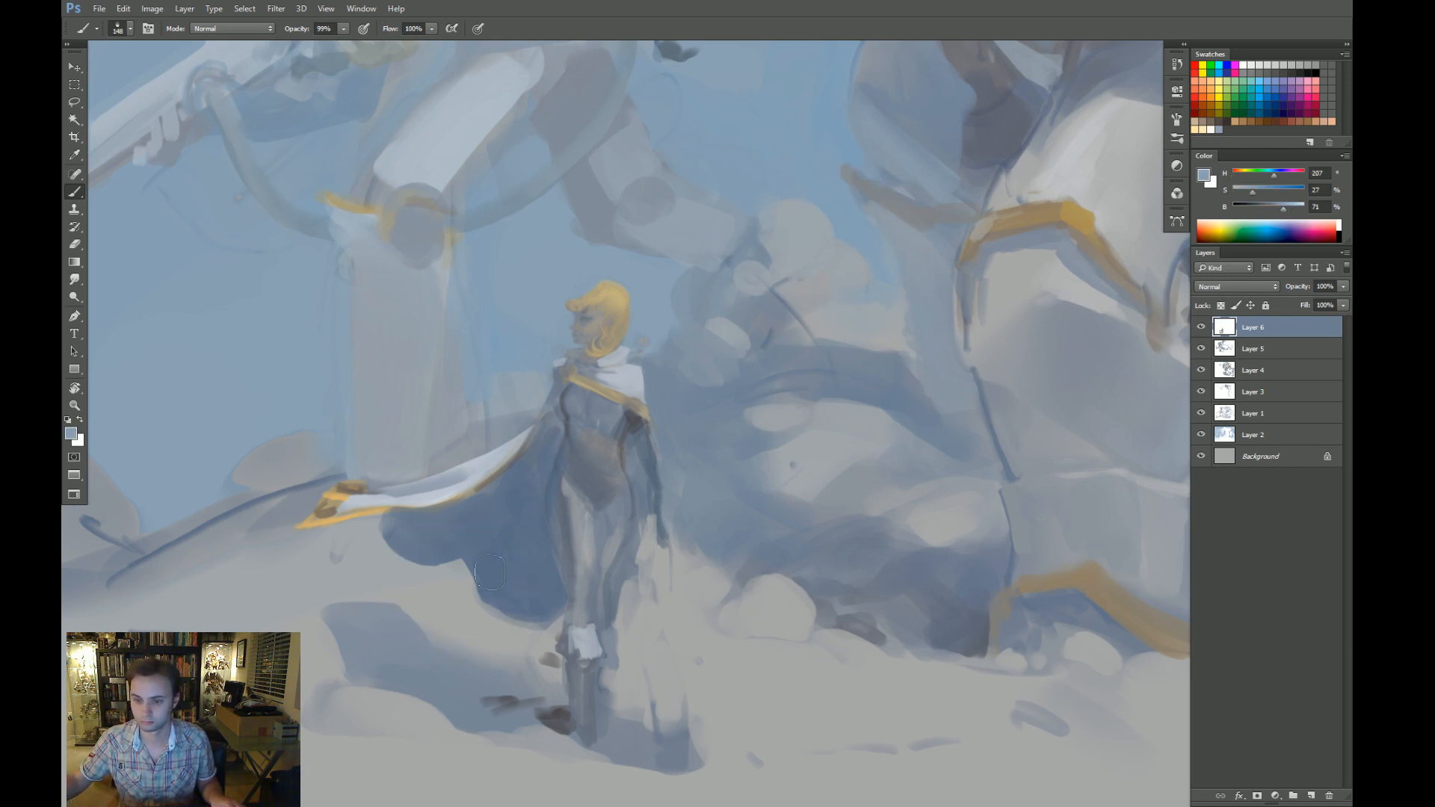
mouse_move(485, 580)
left_mouse_down()
mouse_move(535, 520)
mouse_move(476, 575)
mouse_move(518, 575)
mouse_move(501, 579)
mouse_move(495, 545)
left_mouse_up()
left_click(479, 574, "alt")
left_click(516, 580, "alt")
right_click(458, 563, "alt")
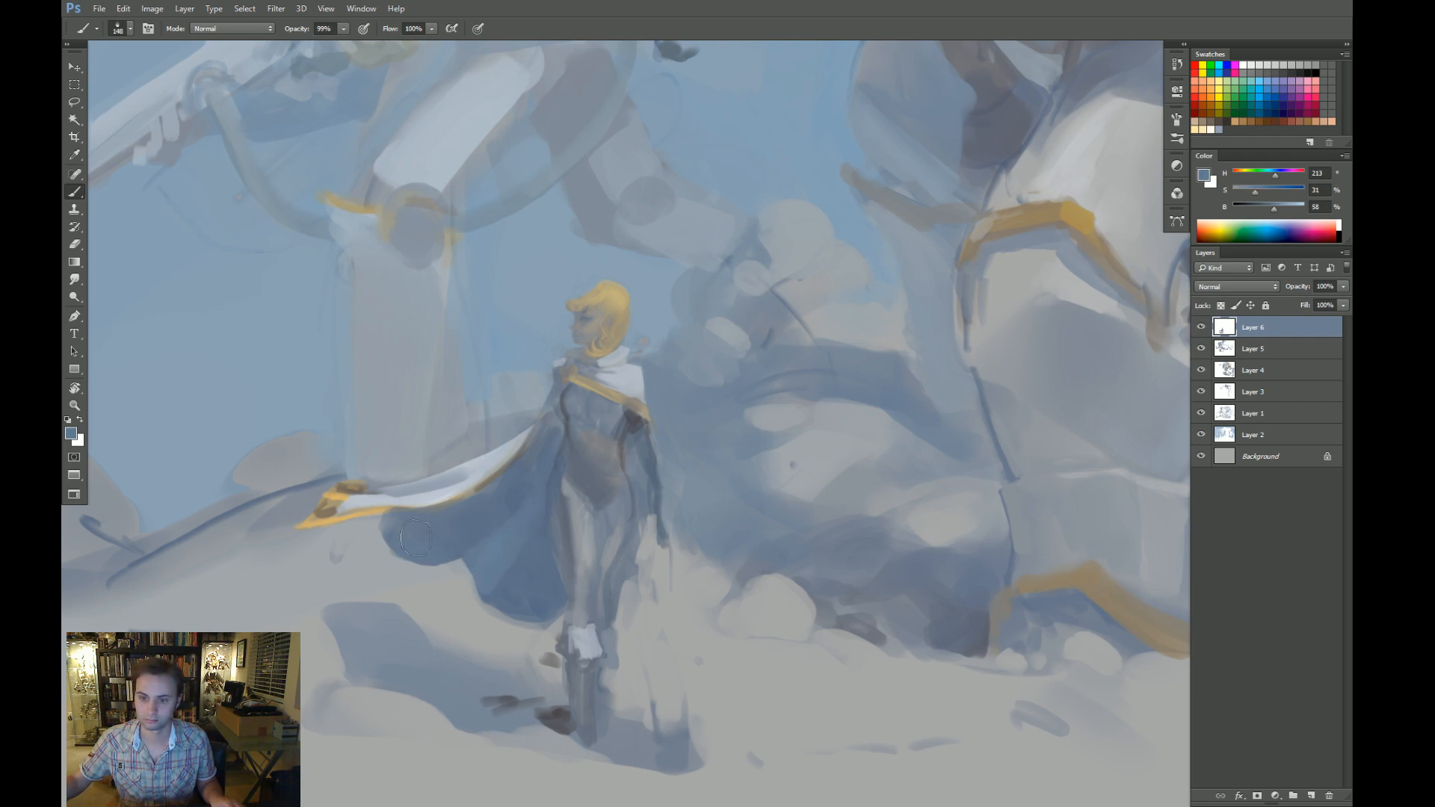
left_click(416, 589, "alt")
left_click(397, 538, "alt")
left_click_drag(385, 539, 444, 548)
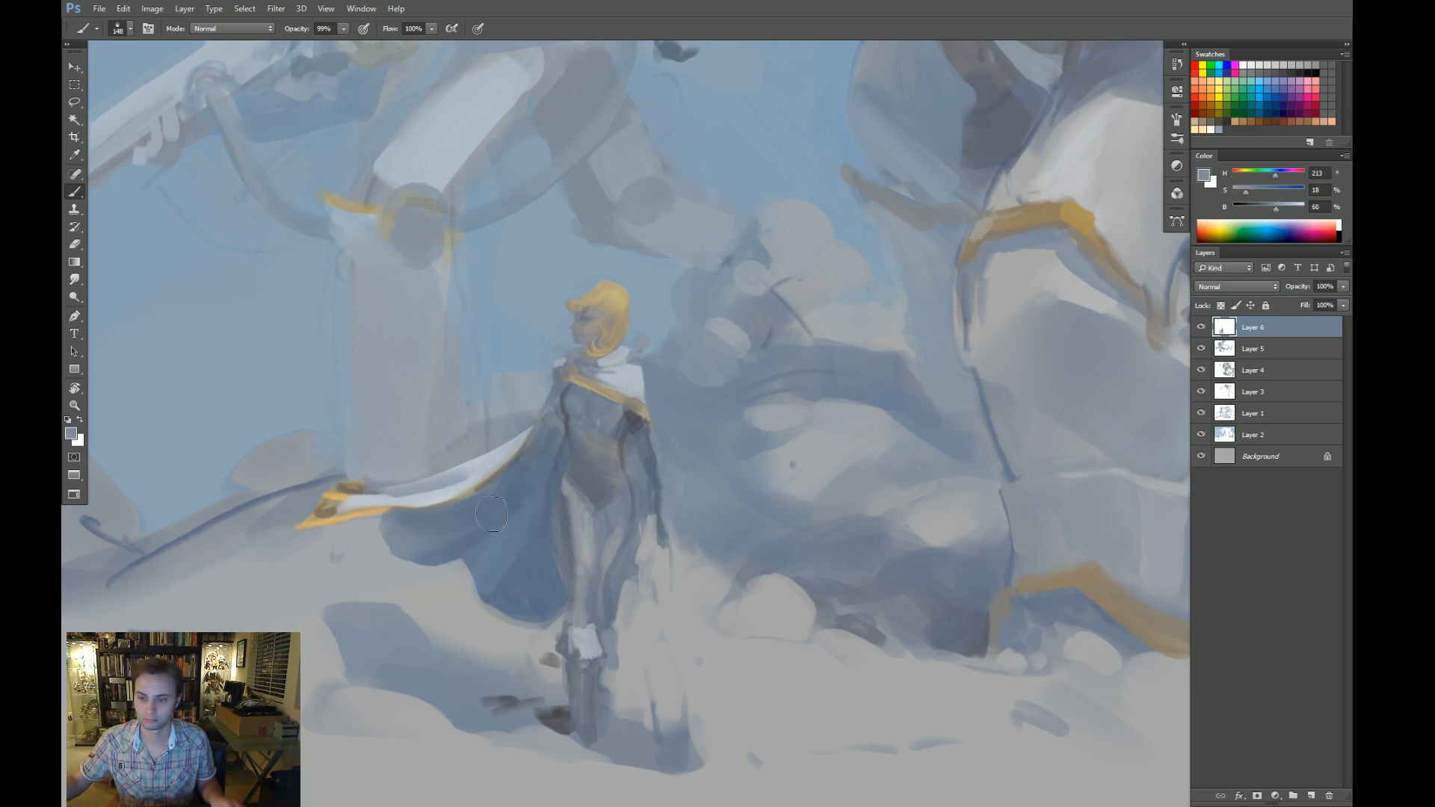
Refine the cape's lower folds with sampled blues and shape its hem with ground grey (H 0, S 0, B 66).
left_click(487, 553, "alt")
left_click_drag(515, 587, 522, 630)
left_click(519, 590, "alt")
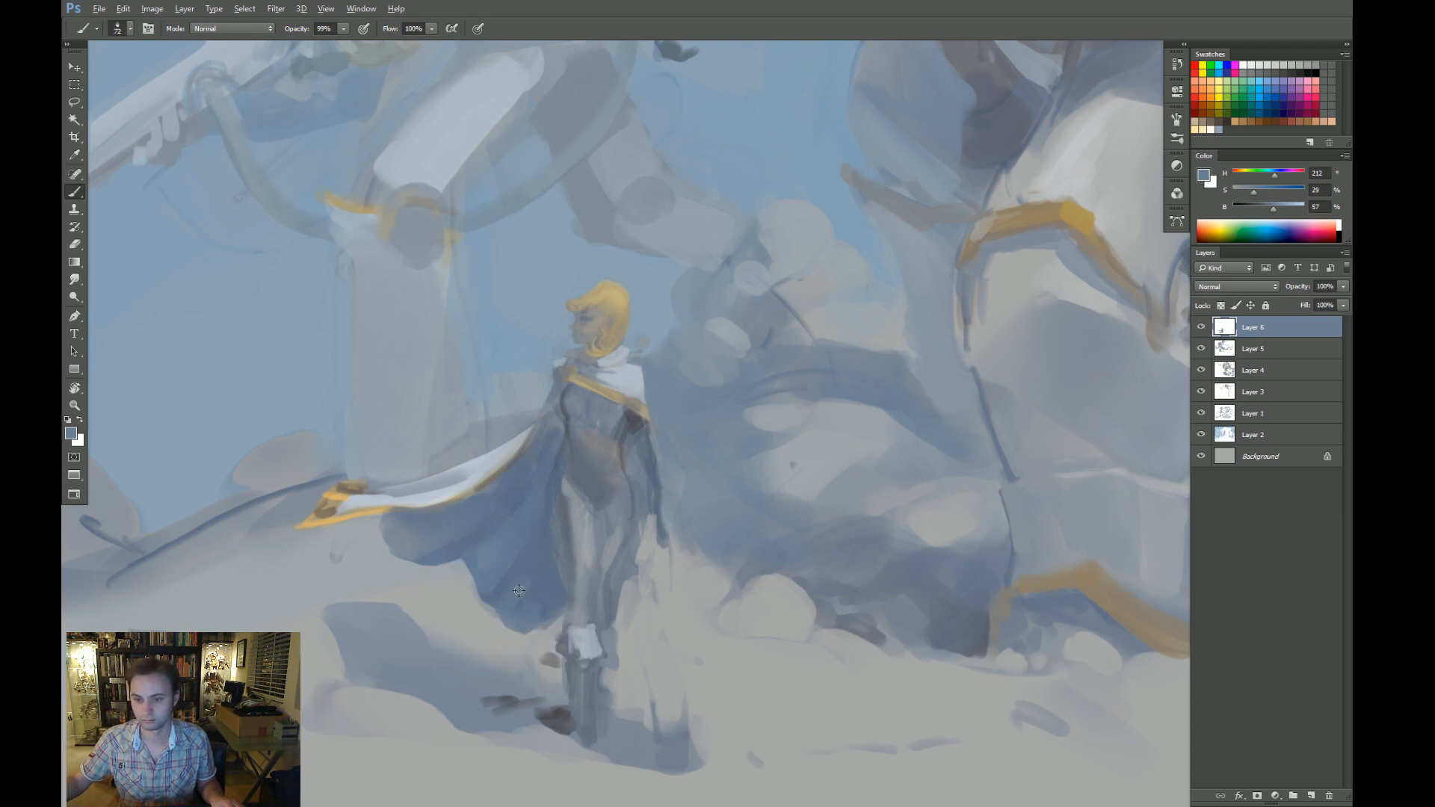
left_click(485, 635, "alt")
left_click_drag(491, 533, 524, 524)
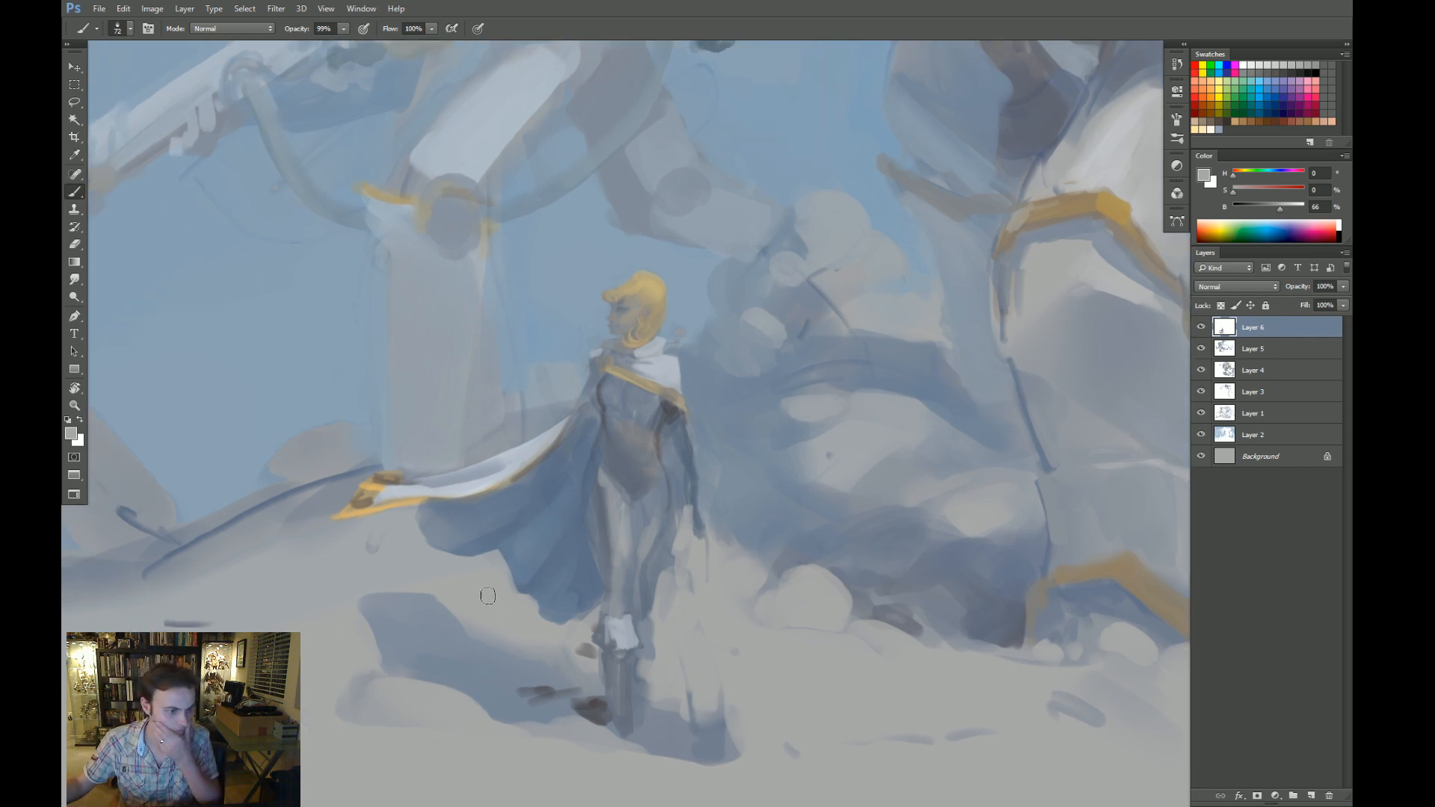
Flip the canvas horizontally and reframe the small caped figure.
key("z")
left_click_drag(589, 462, 519, 531)
left_click_drag(644, 456, 680, 454)
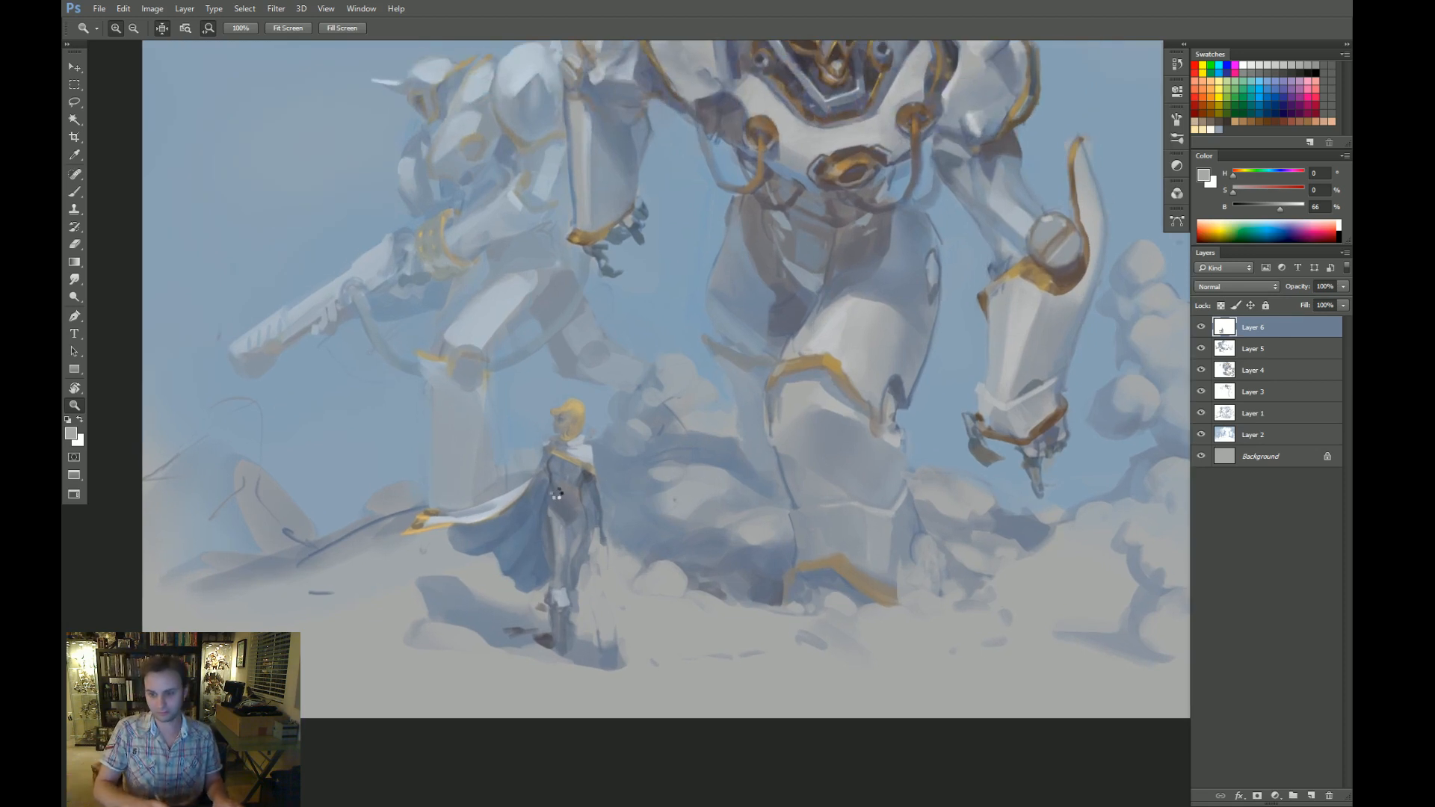
key("ctrl+shift+h")
left_click_drag(894, 456, 711, 564)
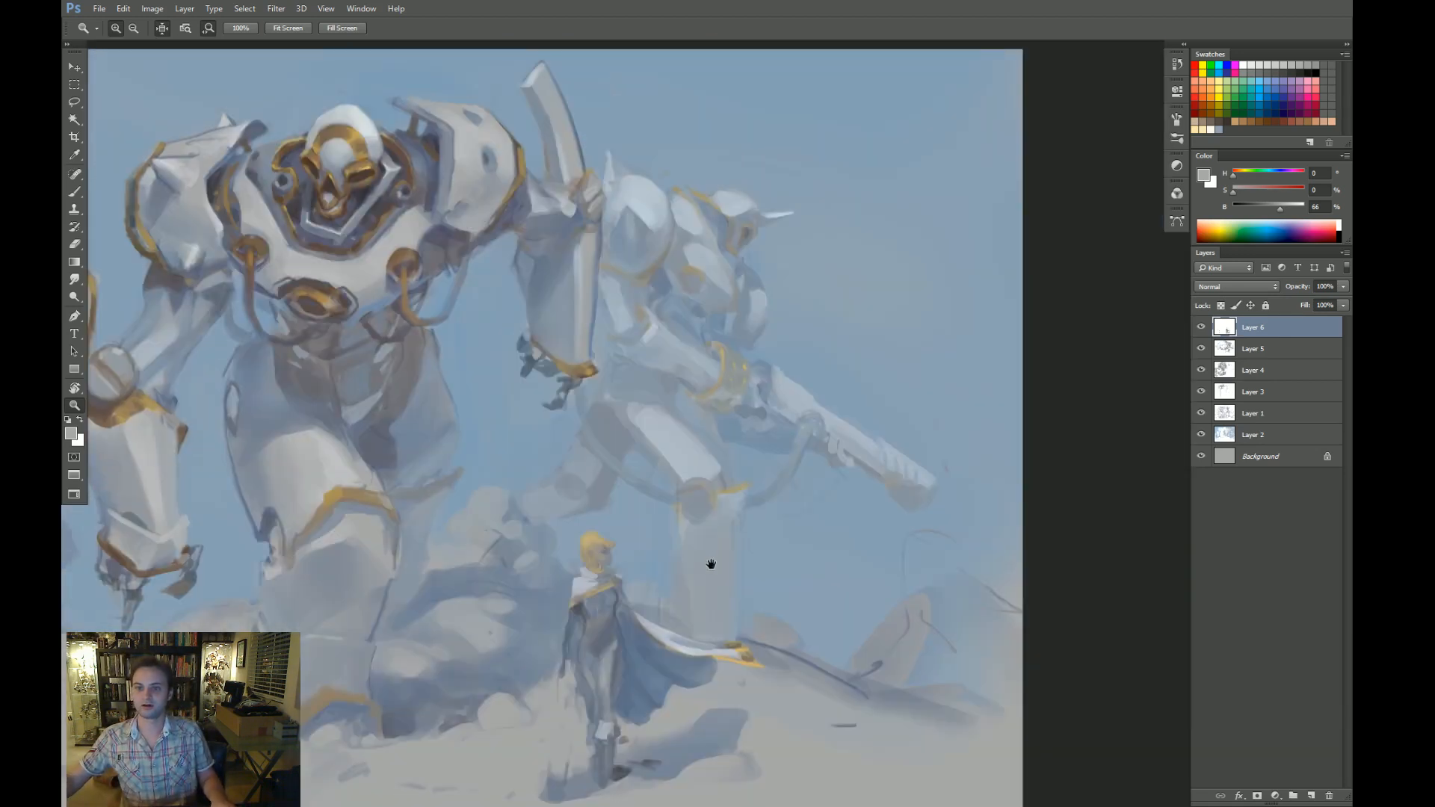
left_click_drag(805, 541, 836, 439)
left_click_drag(655, 487, 691, 487)
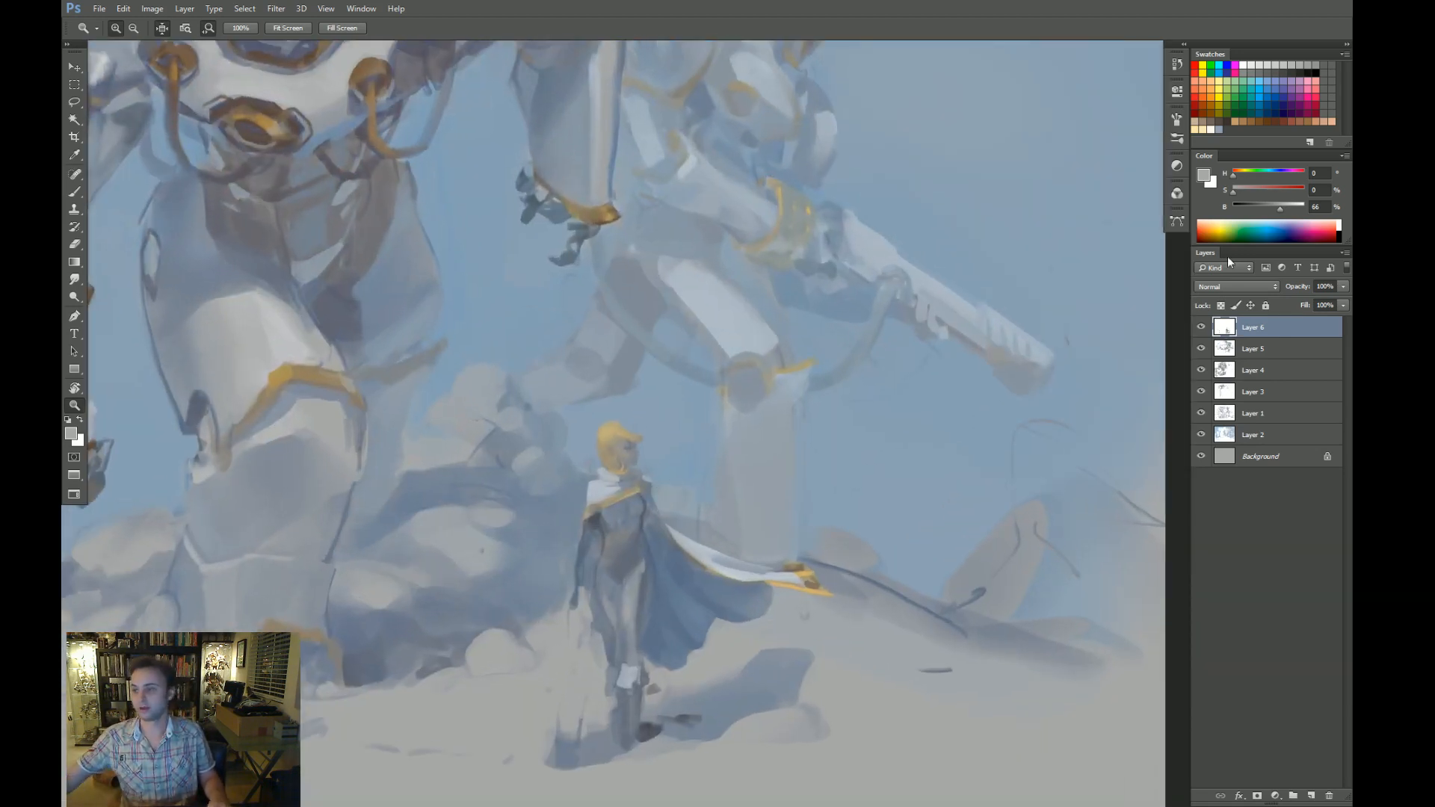
Paint the figure's white shoulder cape in saturated orange (H 27, S 94, B 86), keeping the light collar and gold sash.
left_click(1242, 176)
left_click_drag(1263, 193, 1300, 195)
left_click(1238, 174)
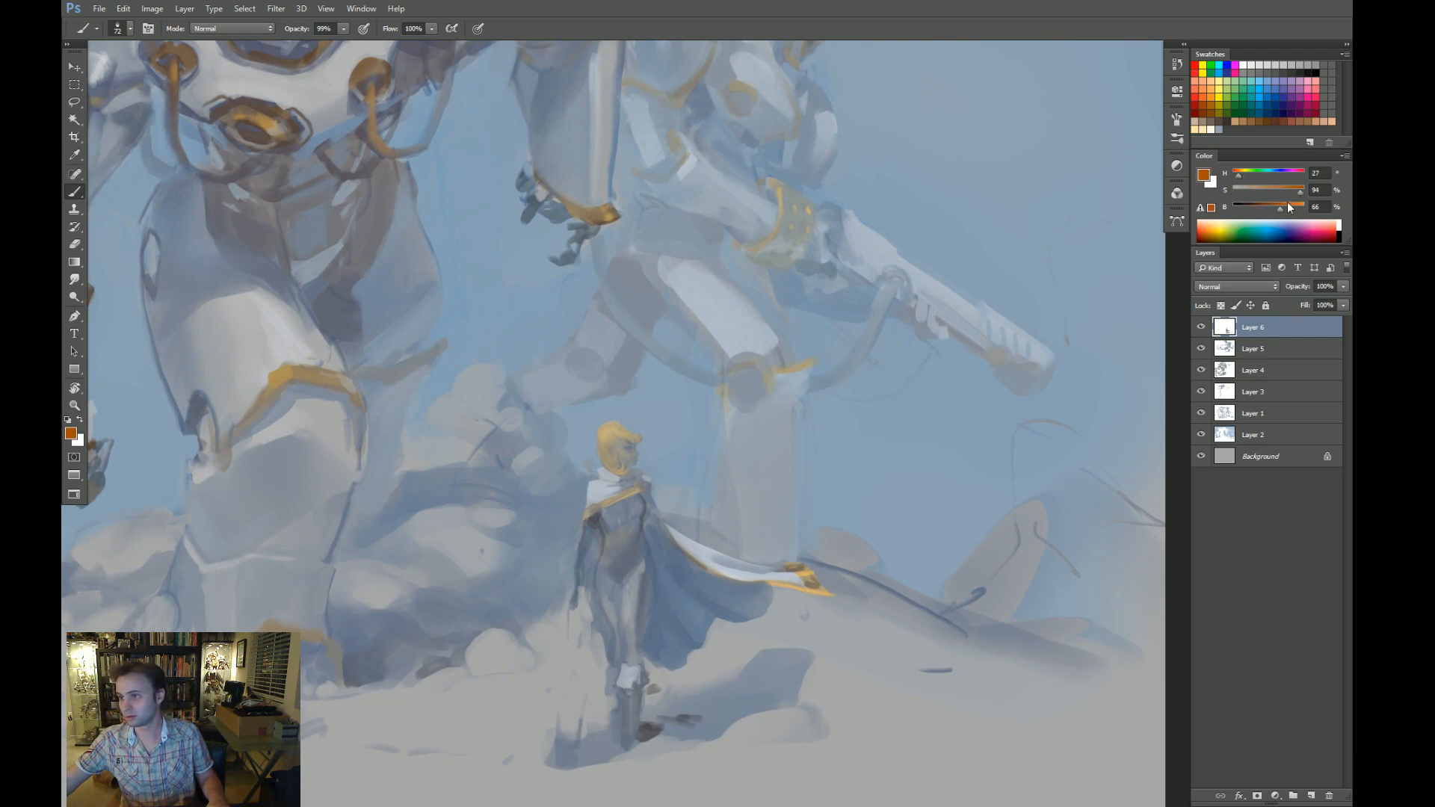
left_click(1294, 207)
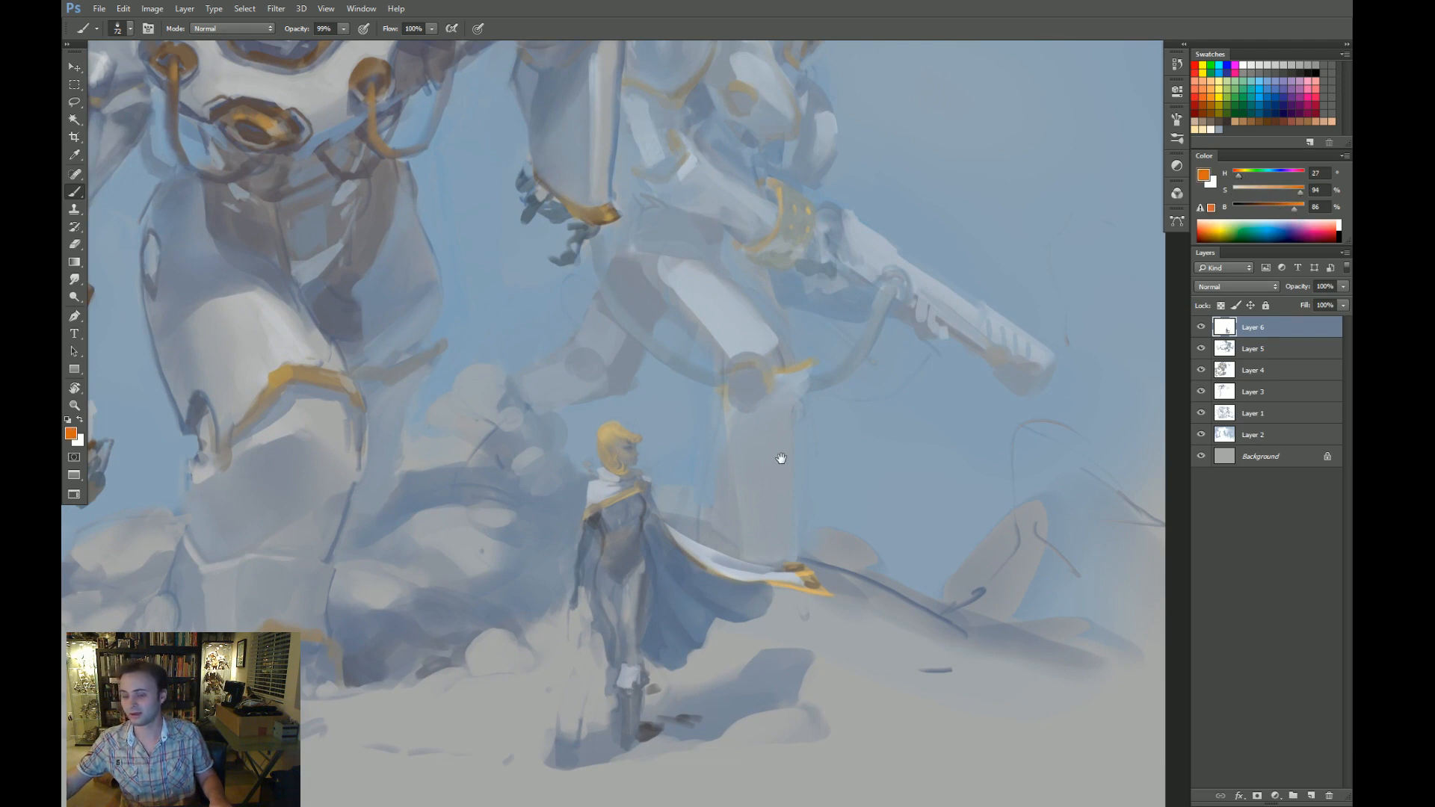
left_click_drag(664, 486, 672, 437)
mouse_move(567, 434)
left_mouse_down()
mouse_move(624, 446)
mouse_move(579, 502)
left_mouse_up()
key("b")
key("z")
left_click_drag(643, 461, 762, 418)
key("ctrl+z")
key("b")
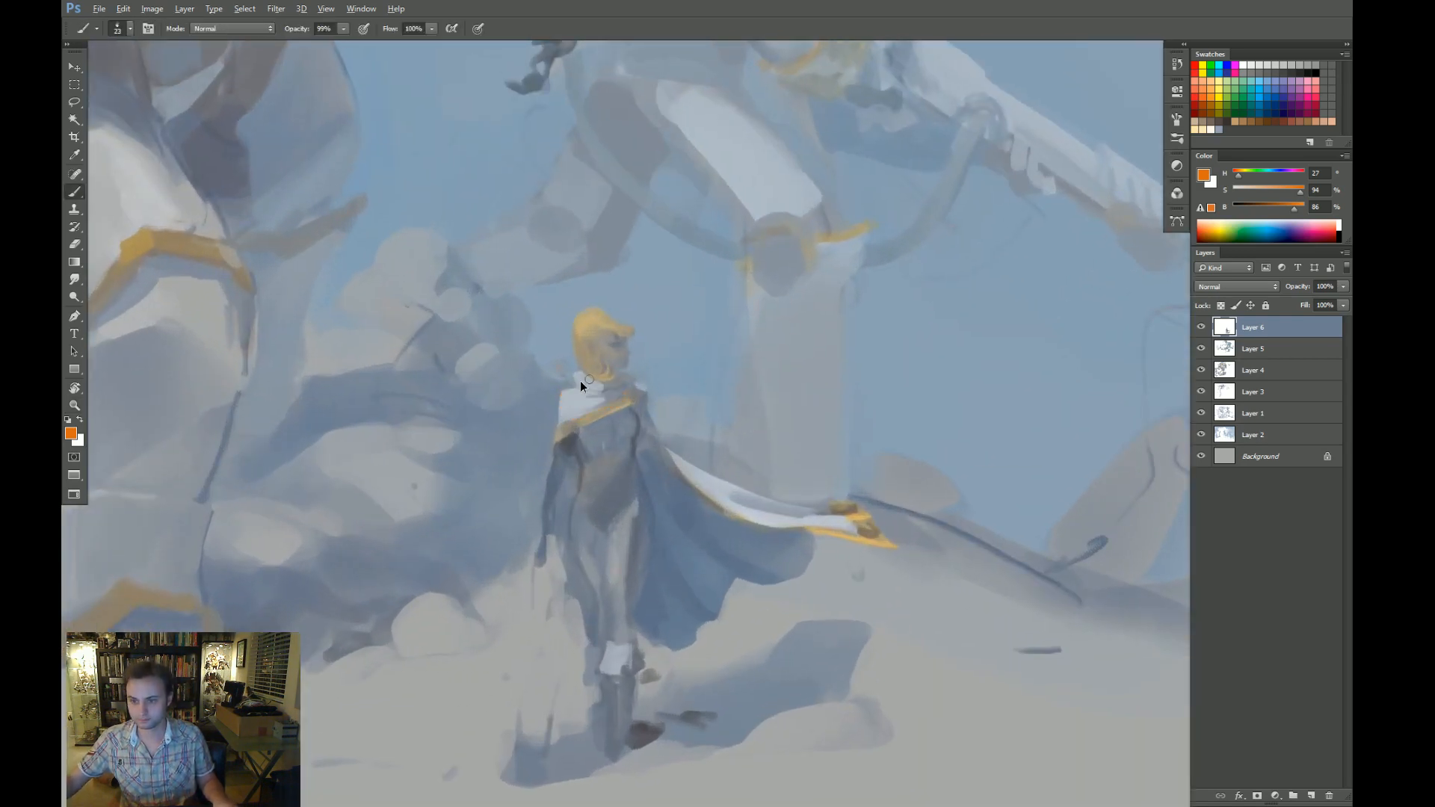
key("ctrl+z")
mouse_move(580, 390)
left_mouse_down()
mouse_move(568, 395)
mouse_move(594, 405)
mouse_move(577, 406)
mouse_move(607, 397)
left_mouse_up()
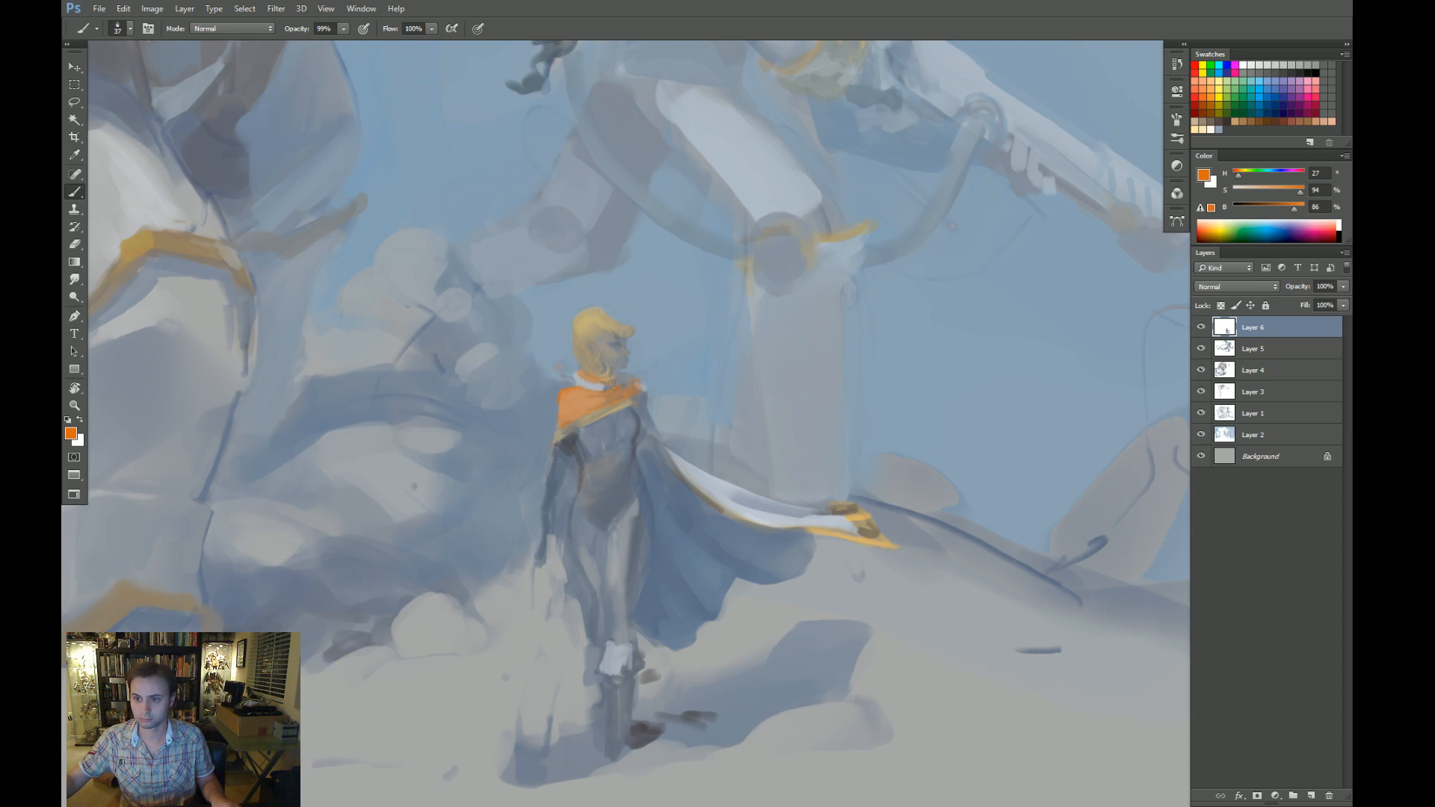
Shade the front of the orange shoulder covering with sampled blue-grey (H 217, S 22, B 54) and muted orange (H 27, S 56, B 76).
key("z")
mouse_move(635, 424)
left_mouse_down()
mouse_move(599, 451)
mouse_move(660, 411)
left_mouse_up()
key("b")
left_click(554, 353, "alt")
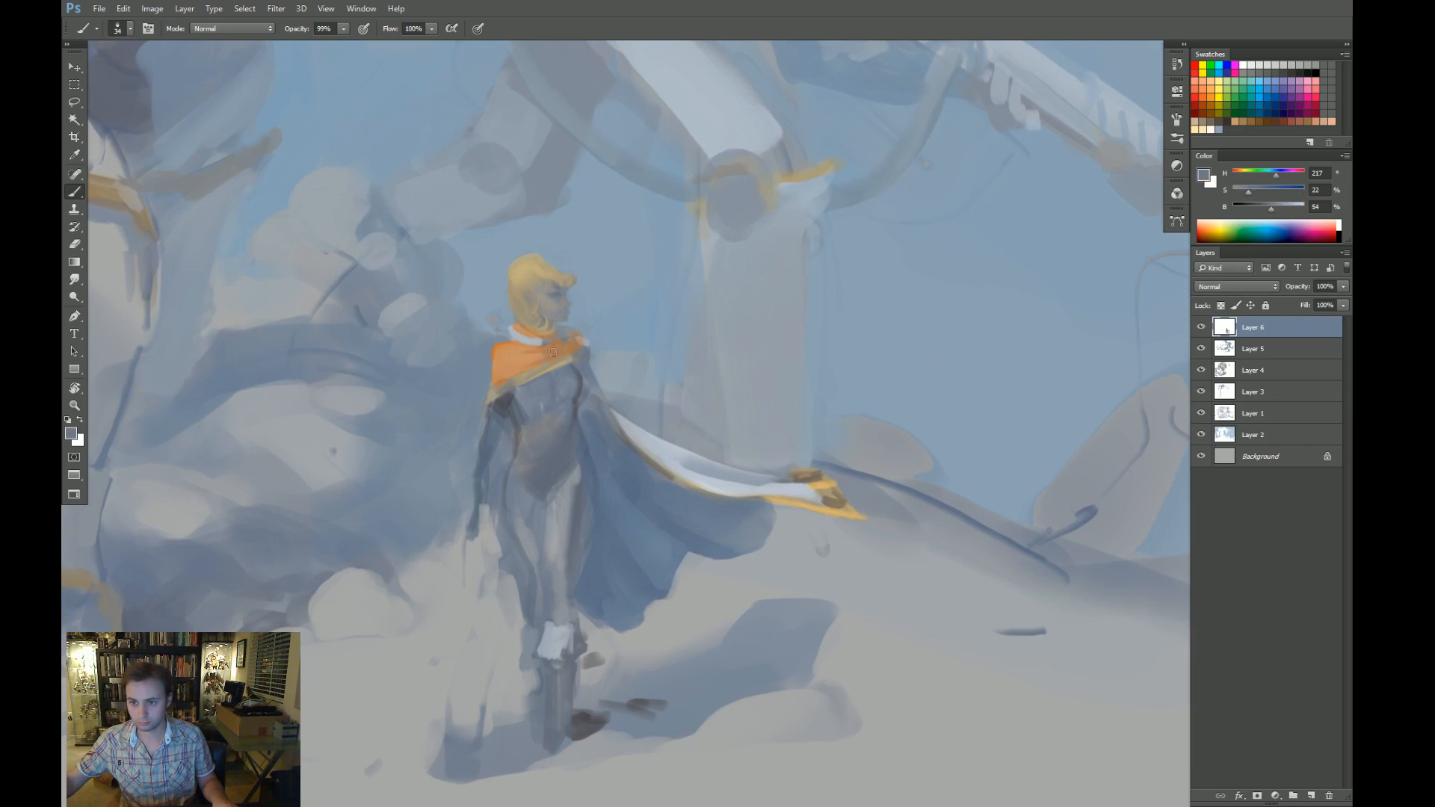
left_click(582, 334, "alt")
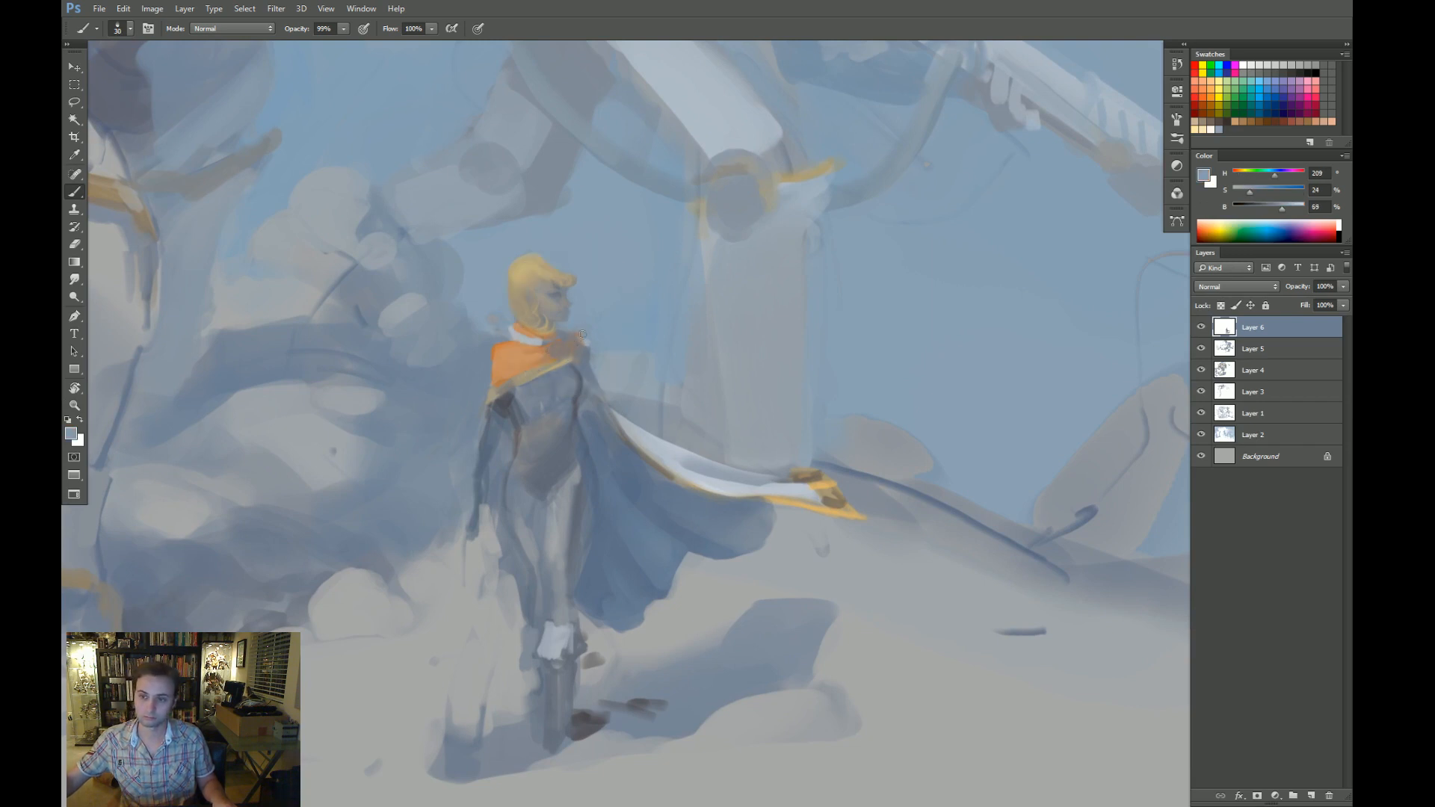
left_click(536, 346, "alt")
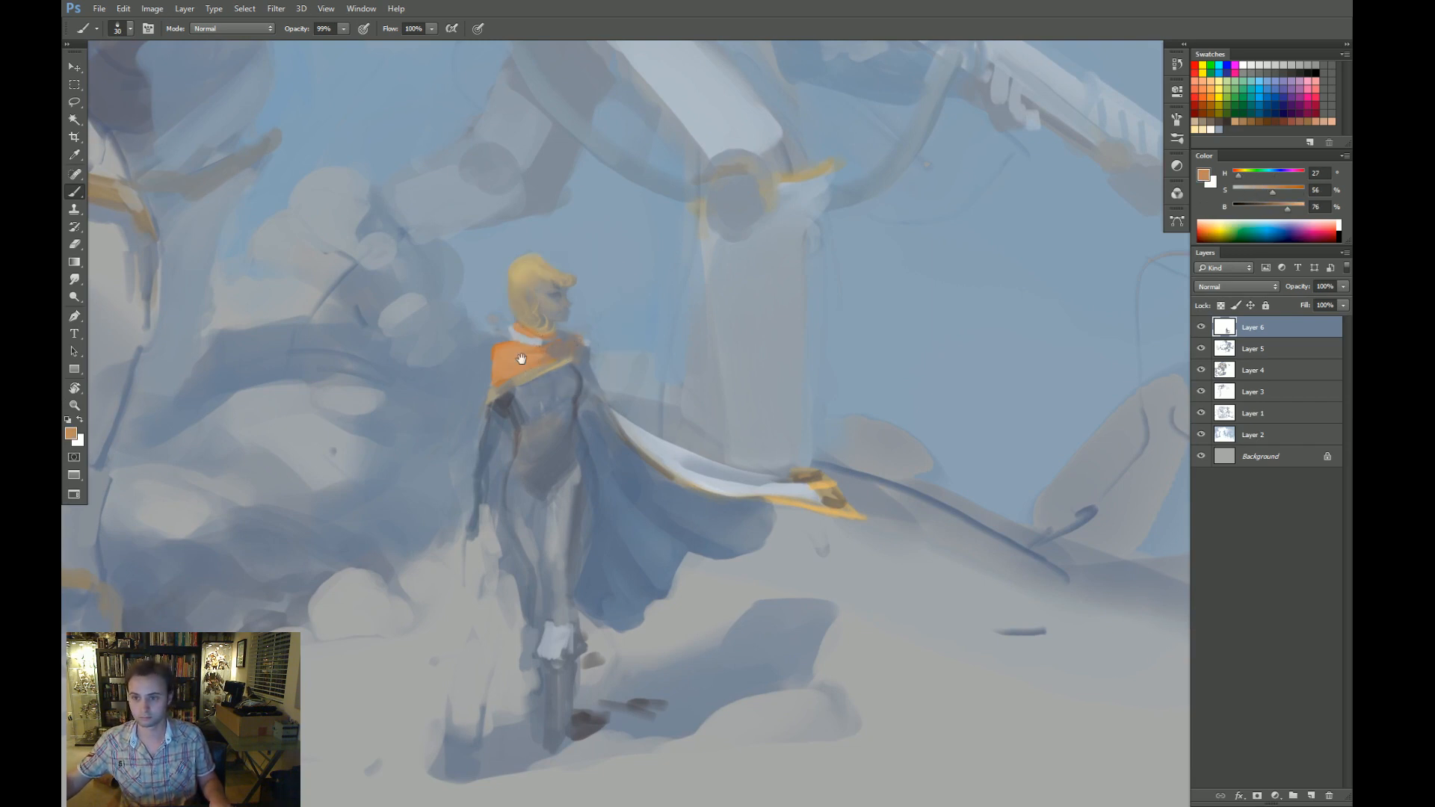
left_click_drag(545, 421, 562, 427)
scroll(560, 404, "up", 2)
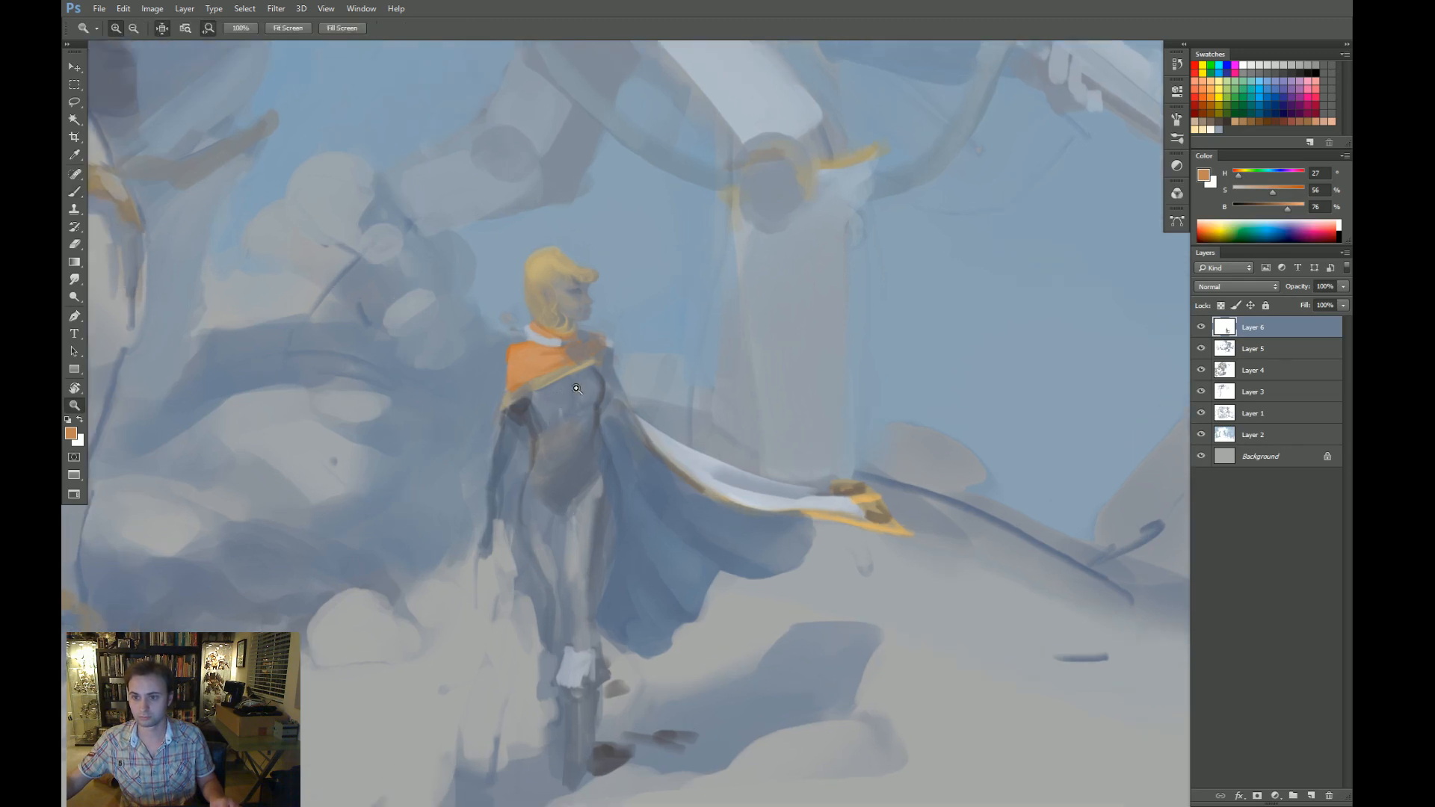
Paint pale cream highlights (H 41, S 37, B 95) along the gold sash edging the orange shoulder covering.
left_click(538, 299, "alt")
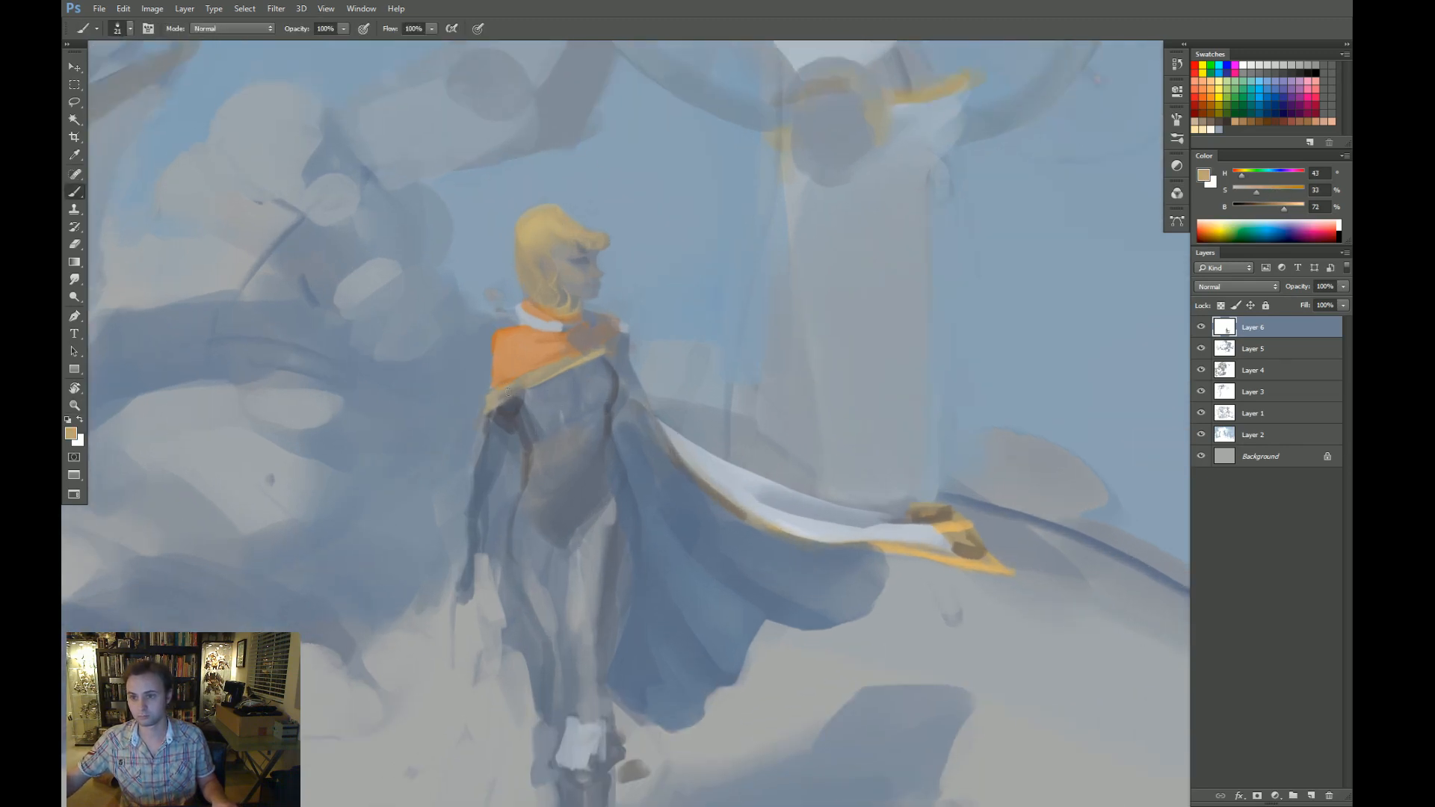
left_click_drag(1284, 208, 1260, 191)
left_click(1241, 174)
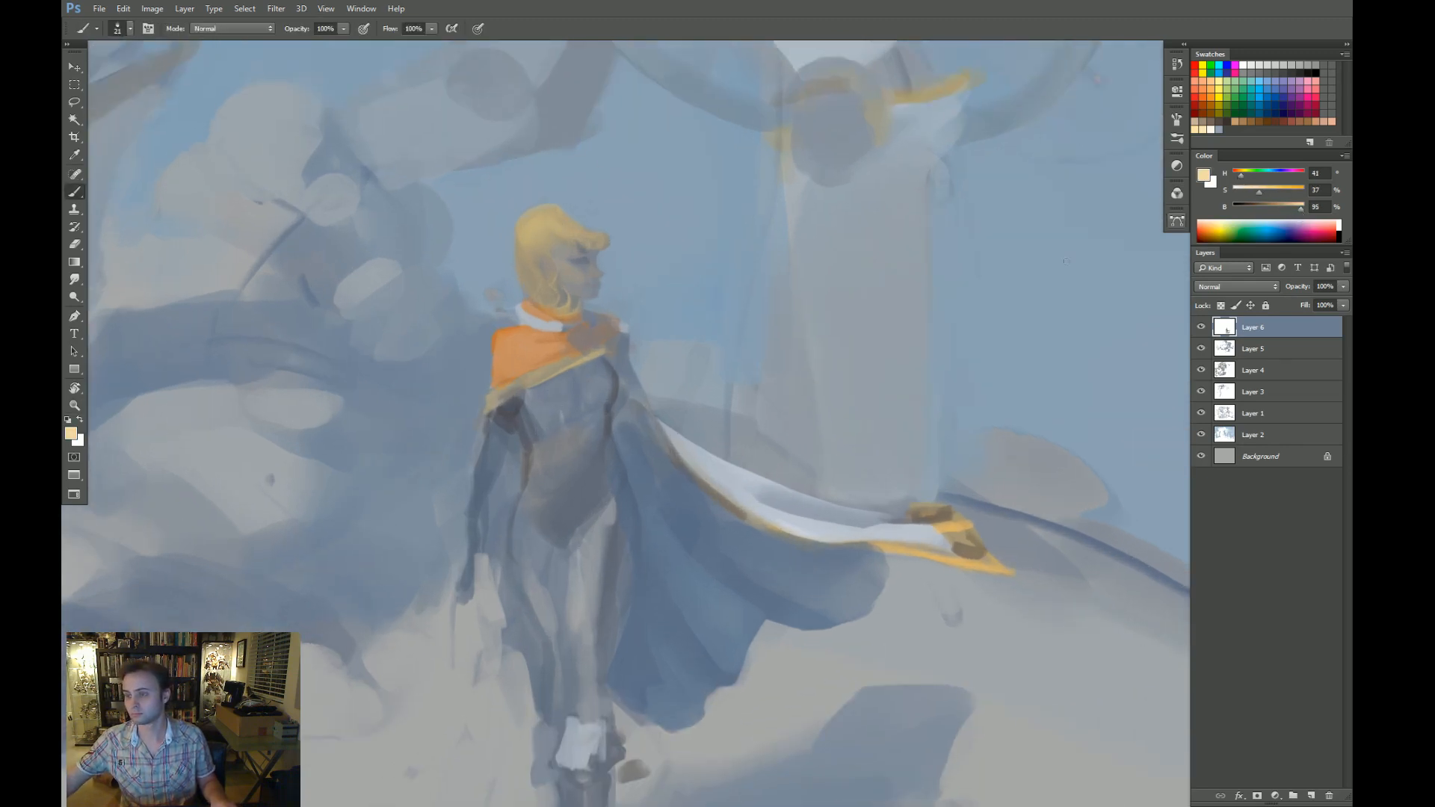
left_click_drag(490, 399, 494, 405)
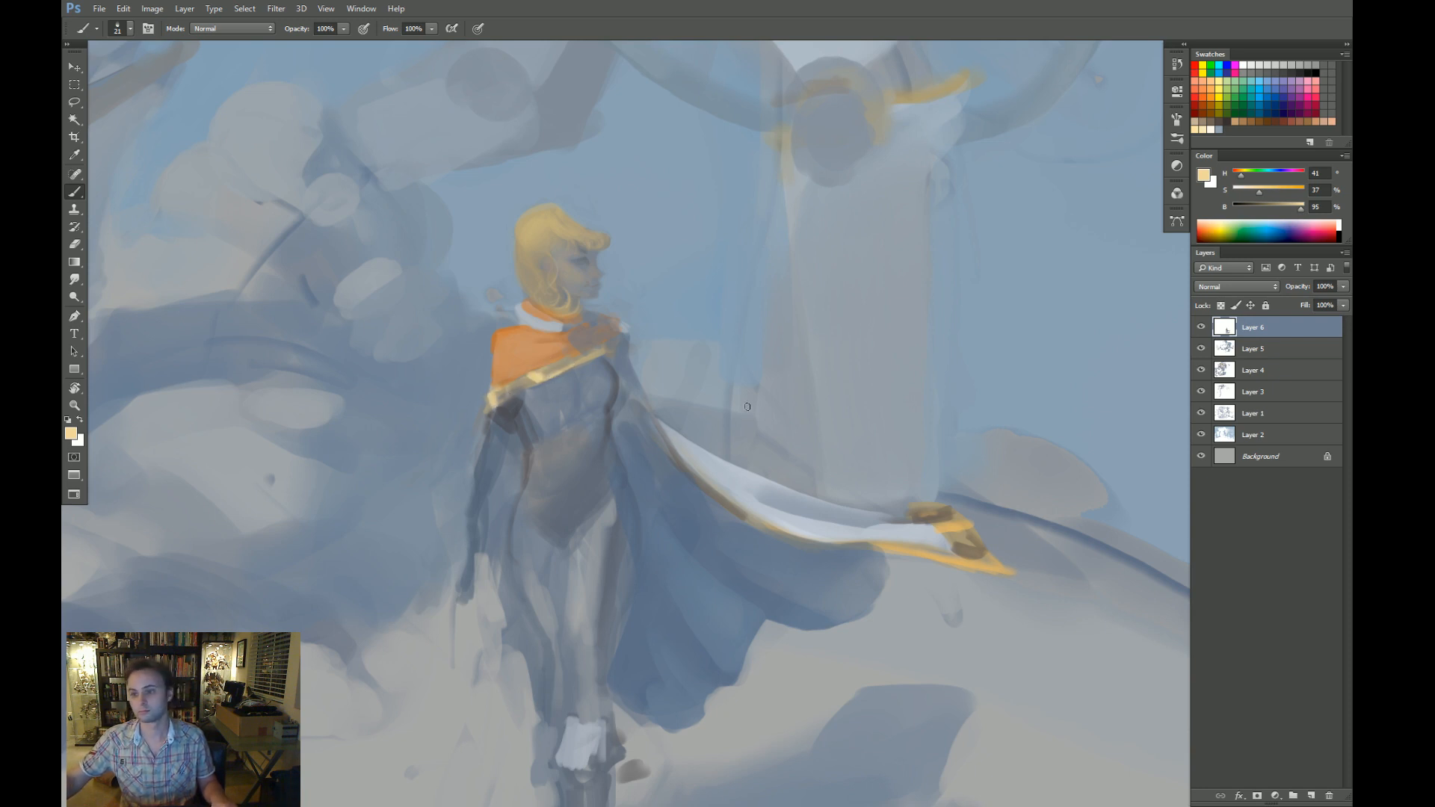
left_click_drag(904, 573, 820, 596)
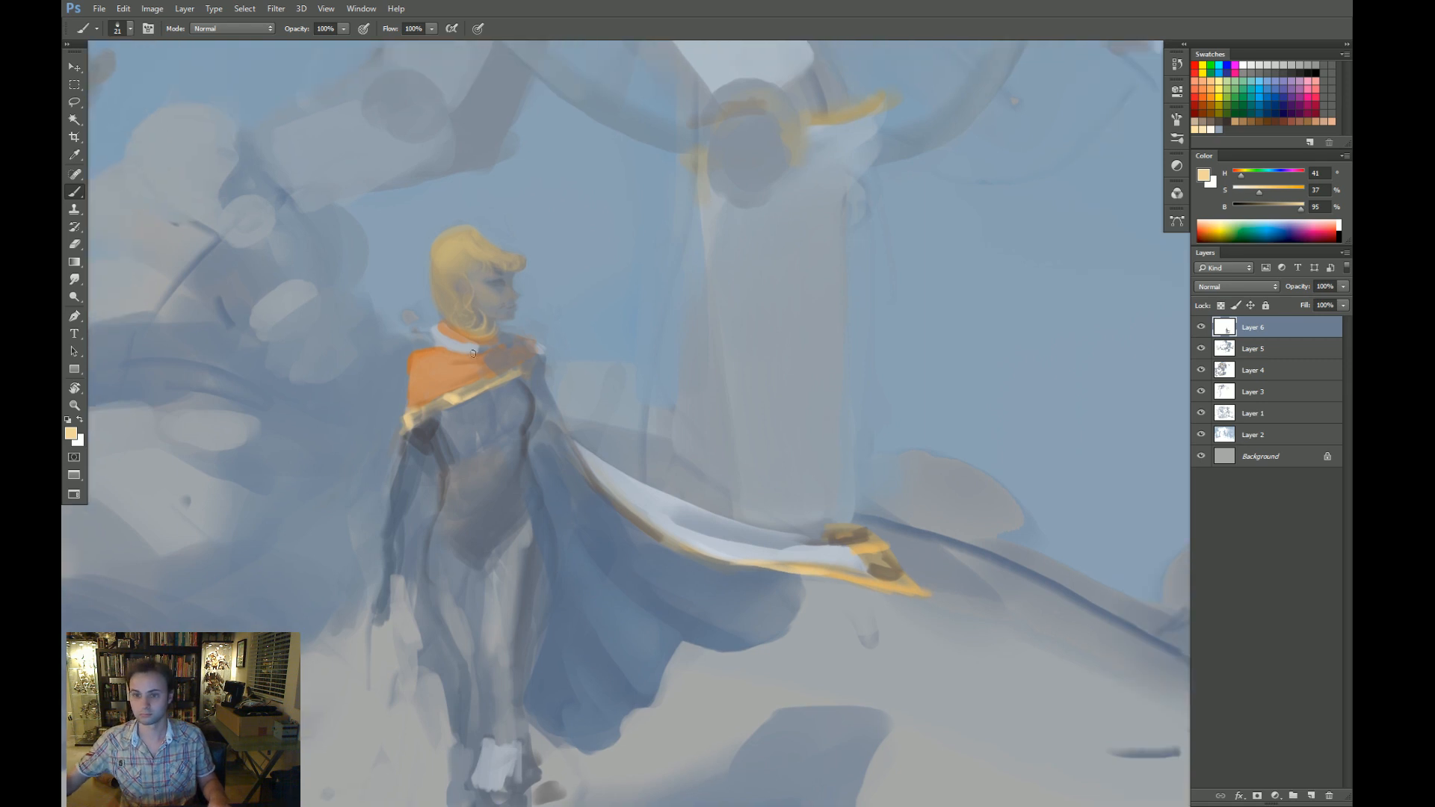
Rotate the canvas and begin covering the cape's white lining with sampled orange (H 27, S 66, B 81), undoing the last strokes.
left_click(481, 385, "alt")
key("r")
left_click_drag(813, 537, 576, 455)
key("b")
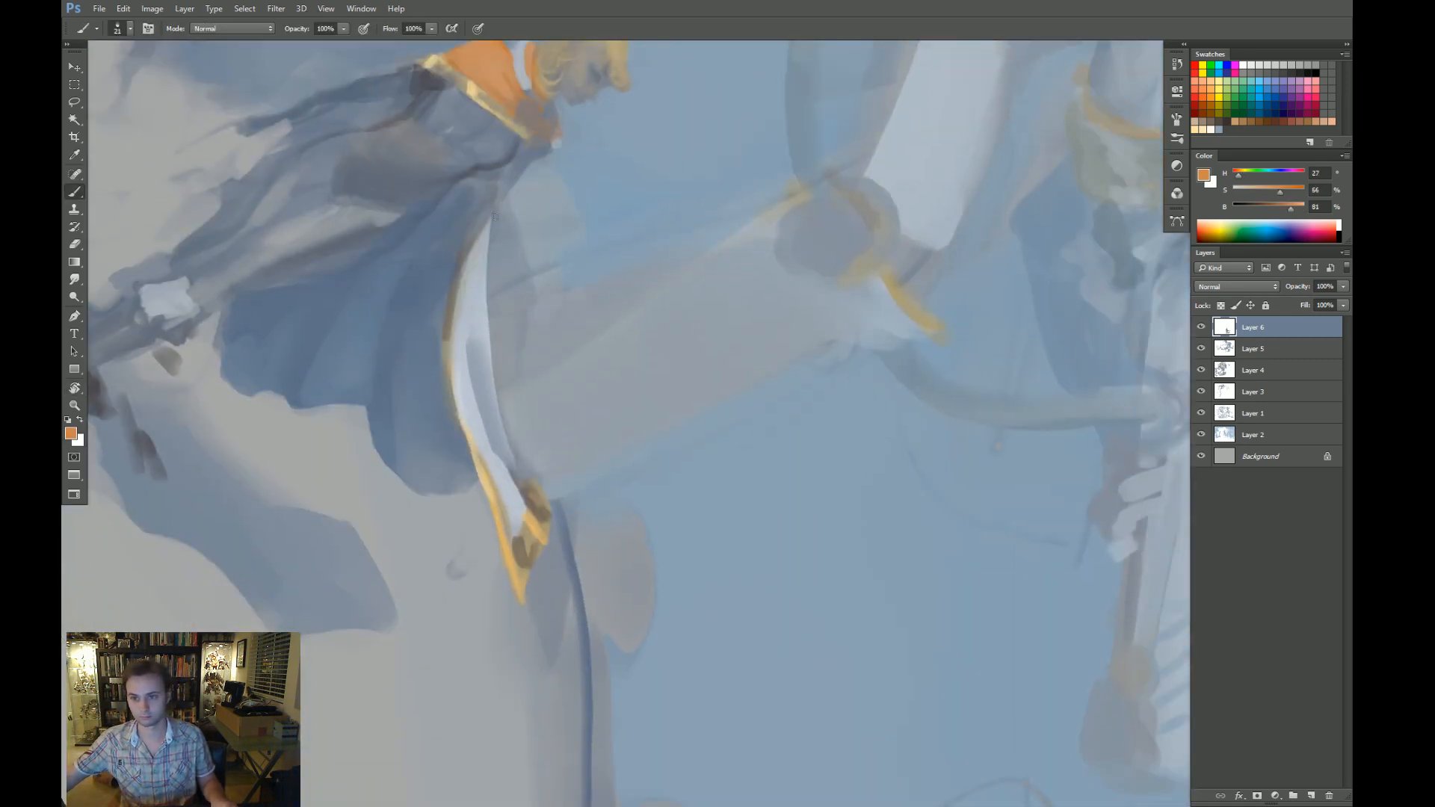
left_click_drag(472, 255, 452, 336)
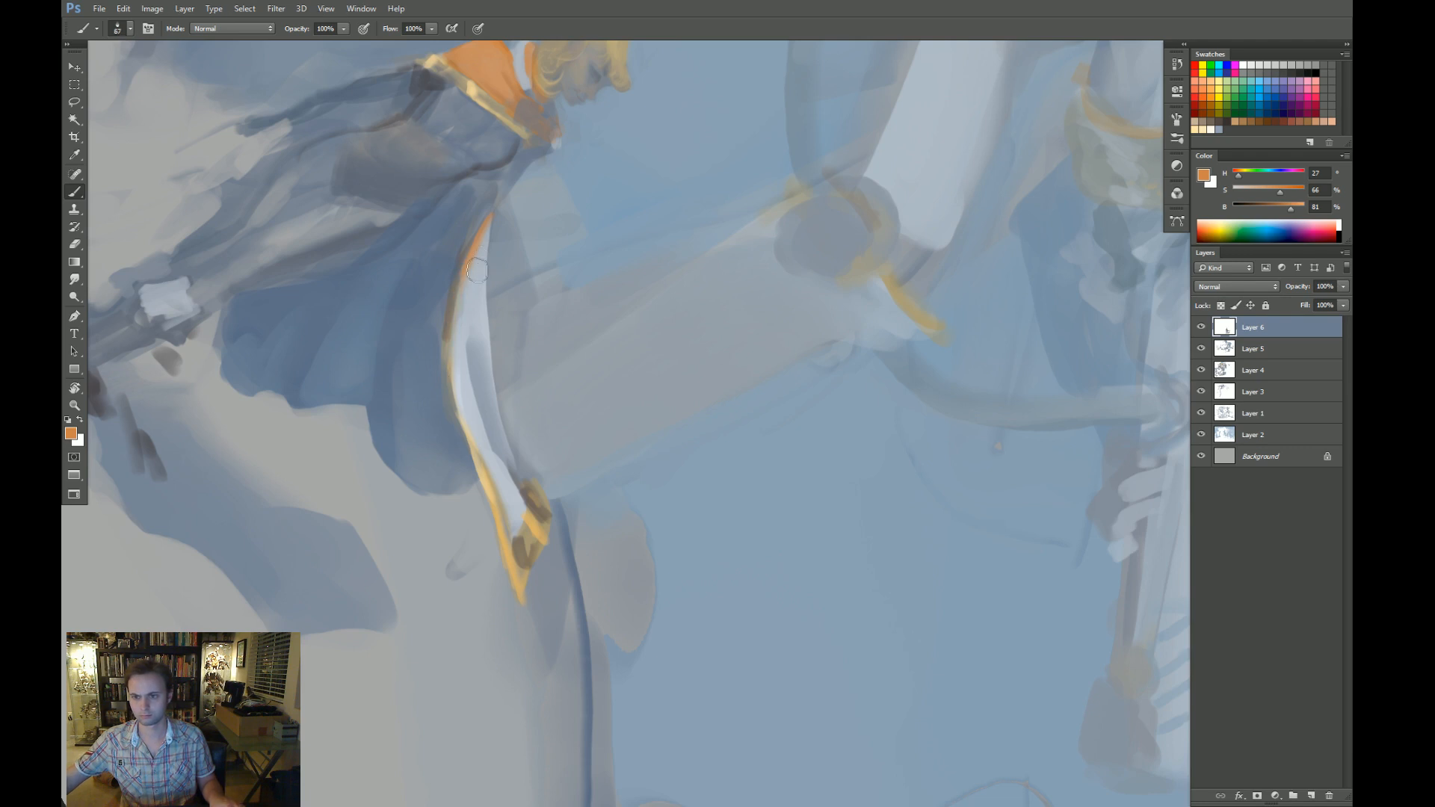
mouse_move(477, 270)
left_mouse_down()
mouse_move(464, 411)
mouse_move(471, 374)
left_mouse_up()
left_click_drag(485, 243, 486, 385)
key("ctrl+alt+z")
key("ctrl+alt+z")
key("[")
key("Escape")
Cover the rest of the cape's white lining in orange, set the brush opacity to 99%, and return the canvas upright.
mouse_move(841, 648)
left_mouse_down()
mouse_move(883, 571)
mouse_move(926, 569)
left_mouse_up()
key("r")
mouse_move(867, 587)
left_mouse_down()
mouse_move(882, 486)
mouse_move(695, 499)
mouse_move(703, 521)
mouse_move(826, 506)
mouse_move(811, 484)
mouse_move(832, 494)
mouse_move(495, 475)
left_mouse_up()
key("]")
key("]")
key("]")
key("]")
key("]")
key("[")
key("[")
key("[")
key("9")
key("9")
key("Escape")
Flip the canvas horizontally and reframe the caped figure.
key("z")
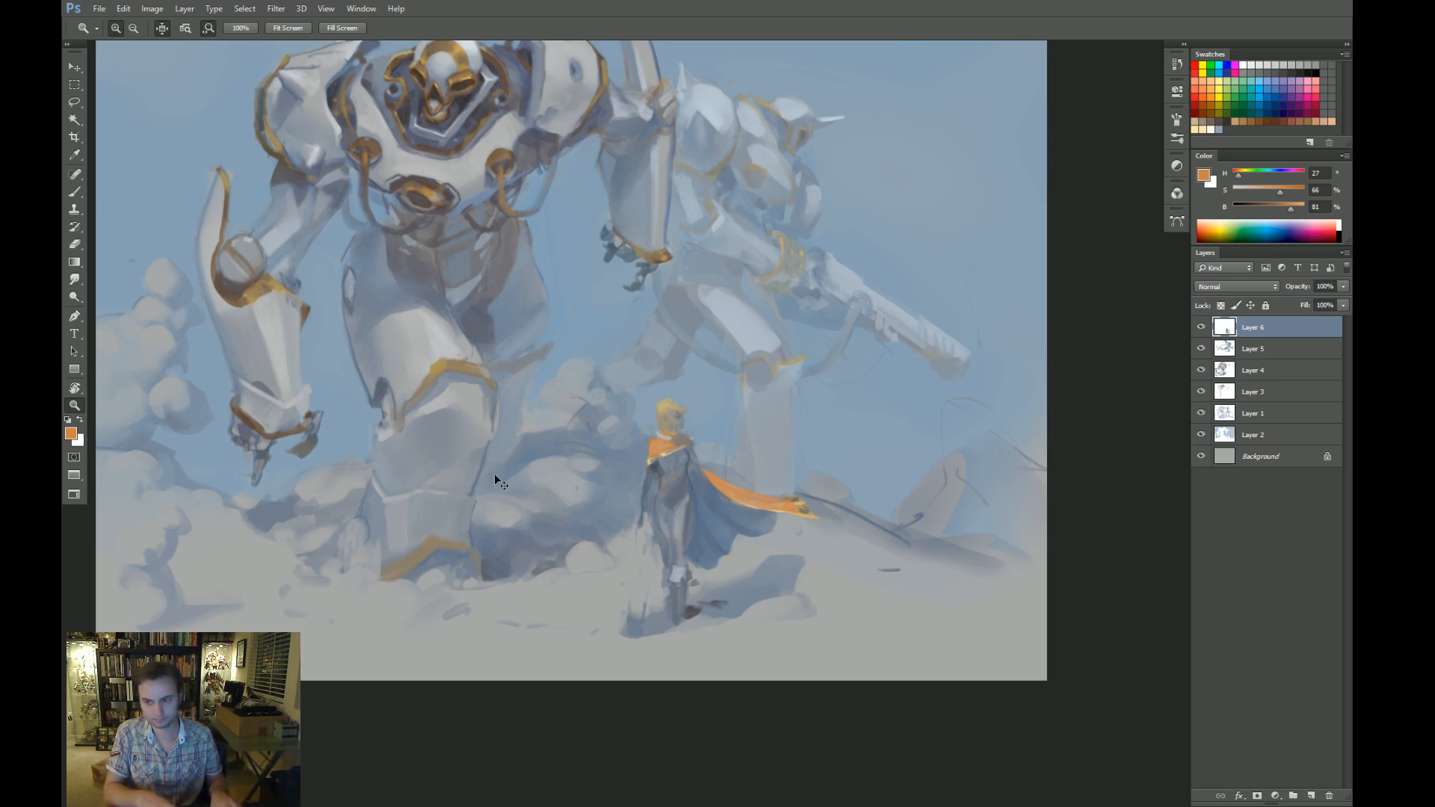
key("h")
left_click(459, 483)
left_click(459, 482)
key("b")
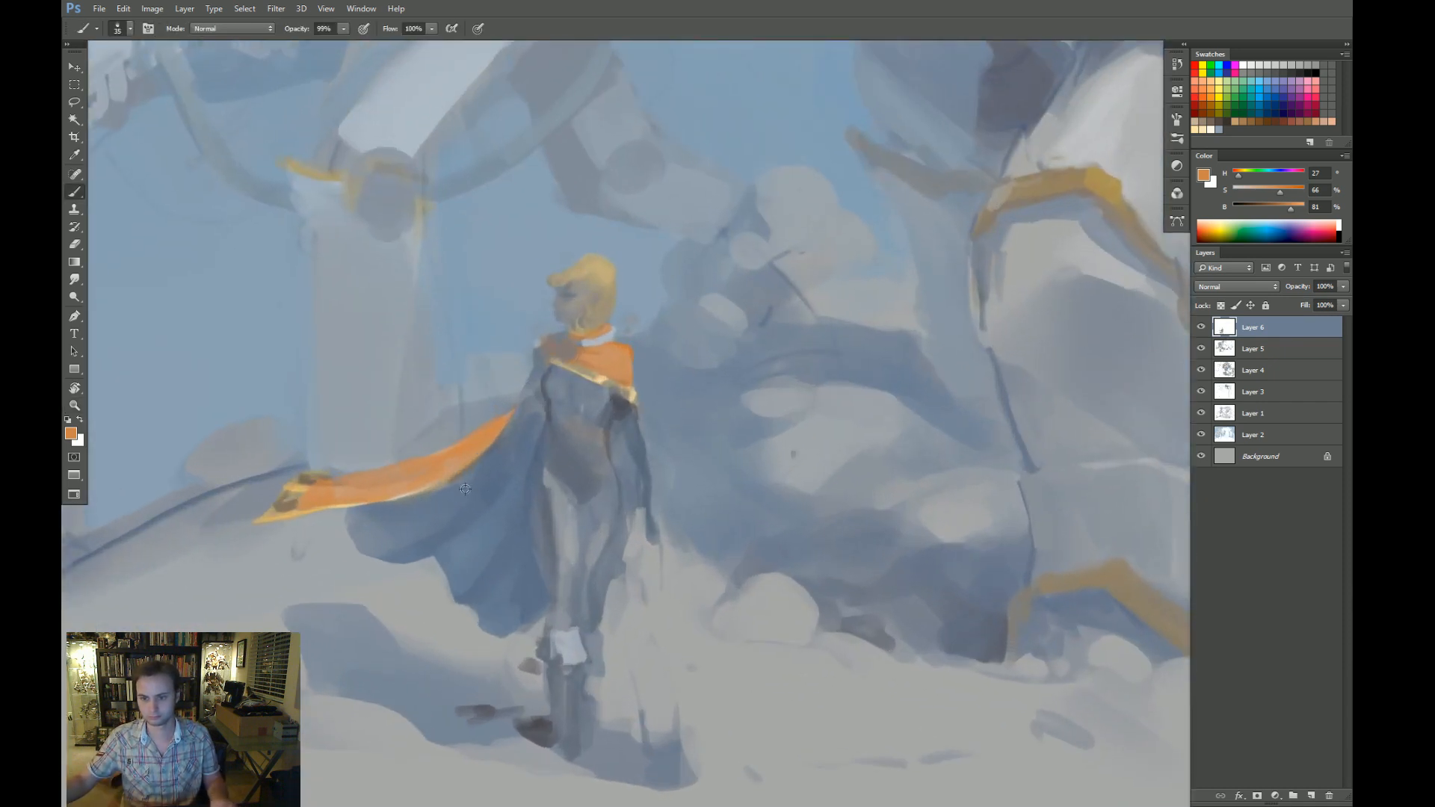
Paint a blue-grey fold into the orange cape lining near the shoulder with sampled blues (H 211, S 25, B 64).
left_click(465, 489, "alt")
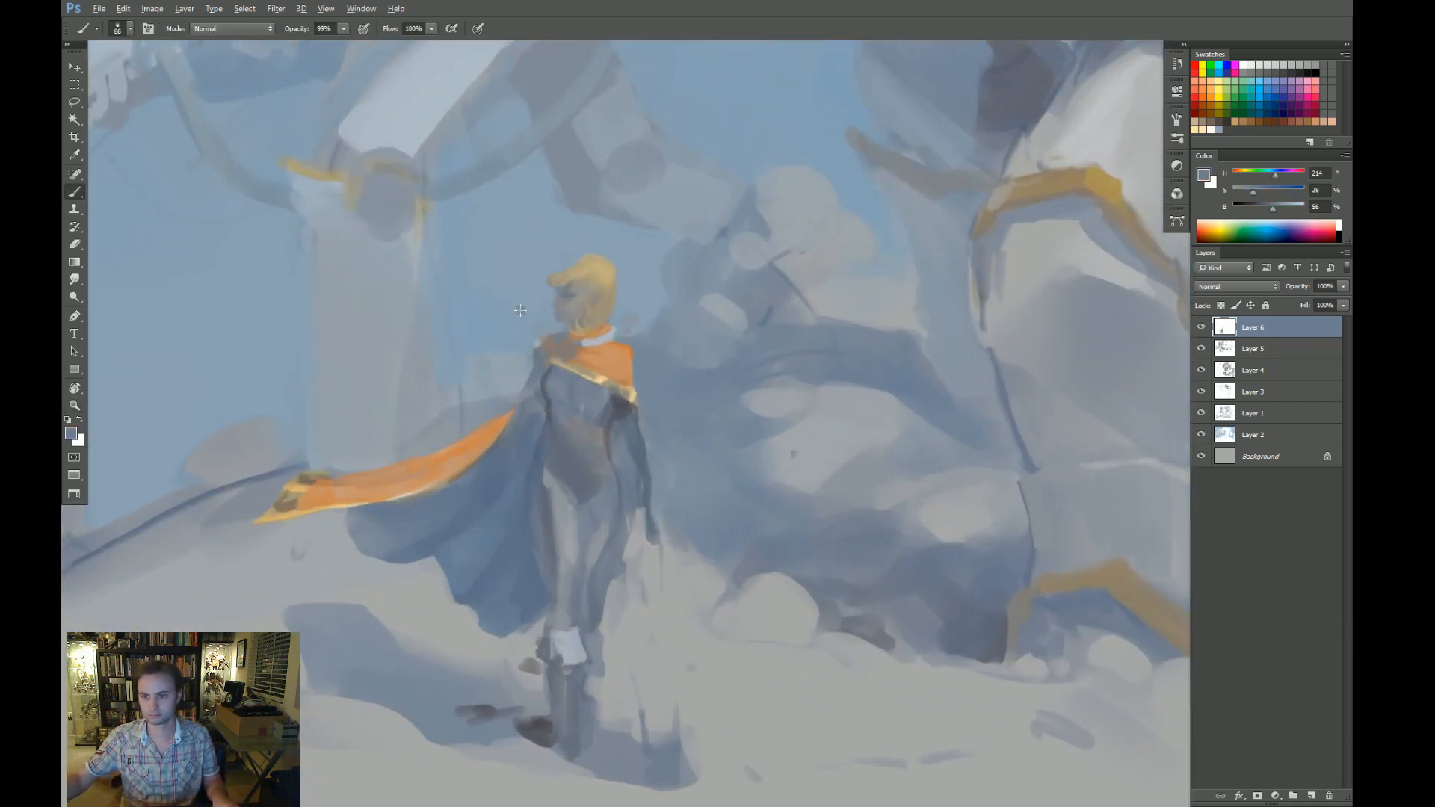
left_click(505, 431, "alt")
left_click_drag(506, 444, 460, 513)
left_click(475, 471, "alt")
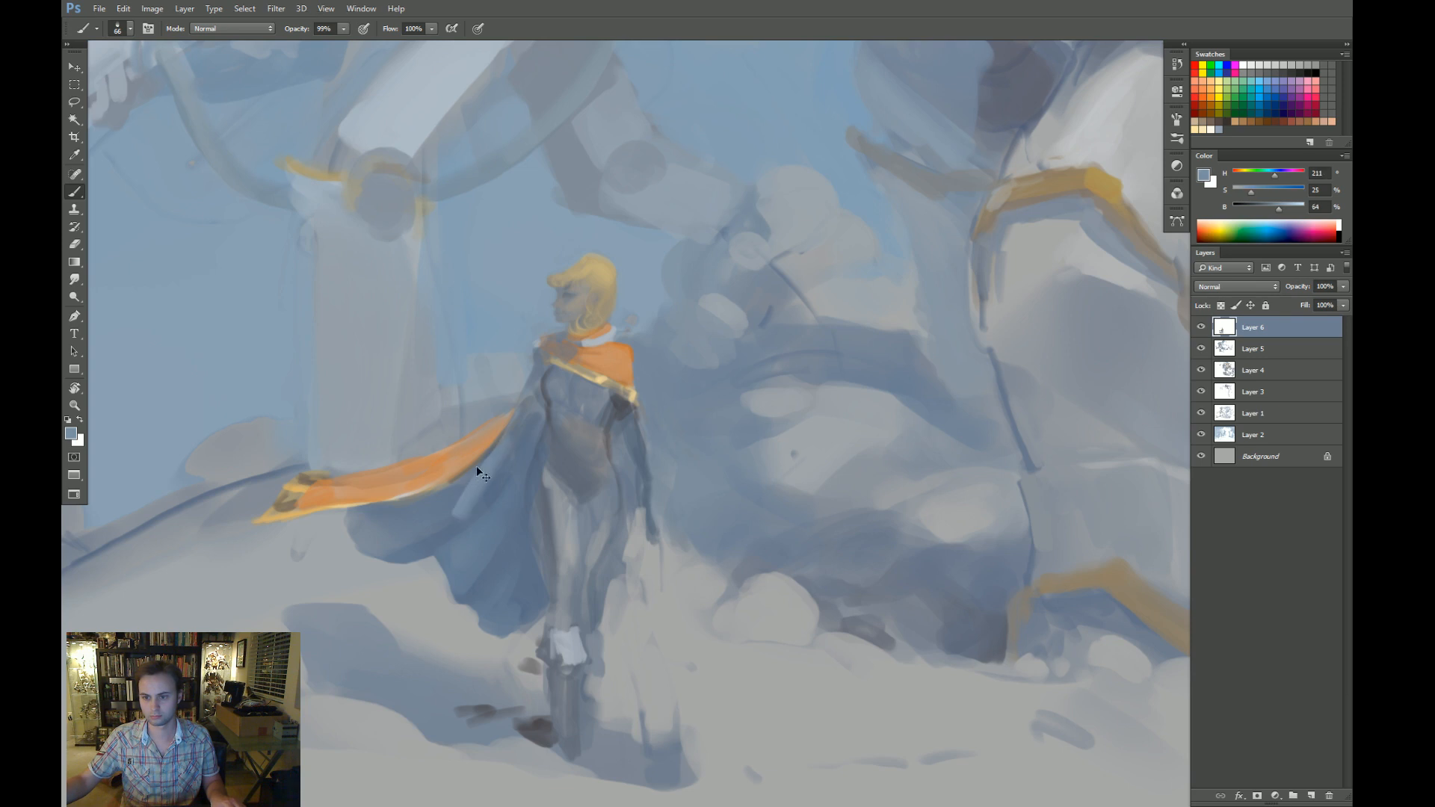
right_click(471, 468, "alt")
left_click_drag(444, 463, 504, 430)
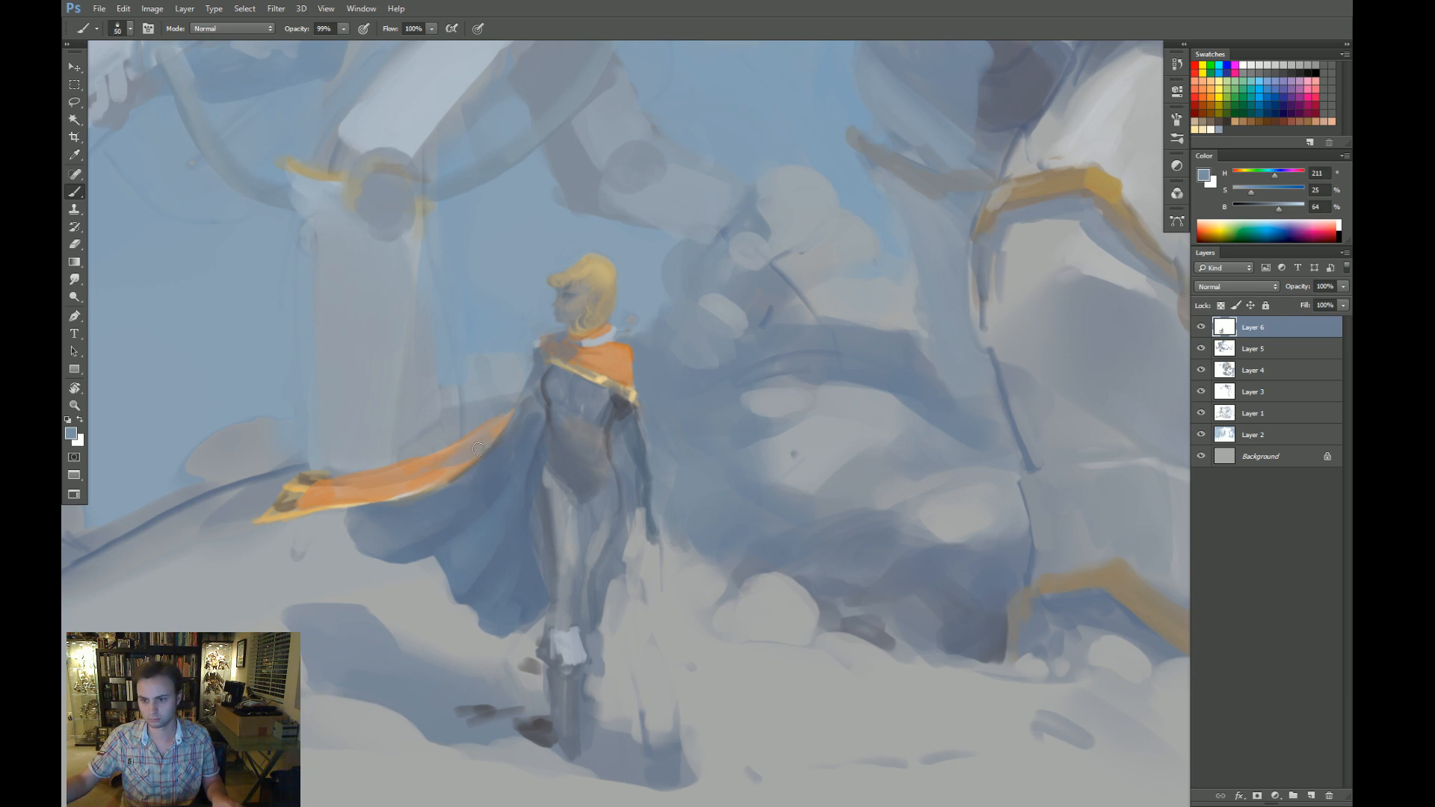
left_click(511, 410, "alt")
key("ctrl+space")
left_click_drag(443, 468, 417, 511)
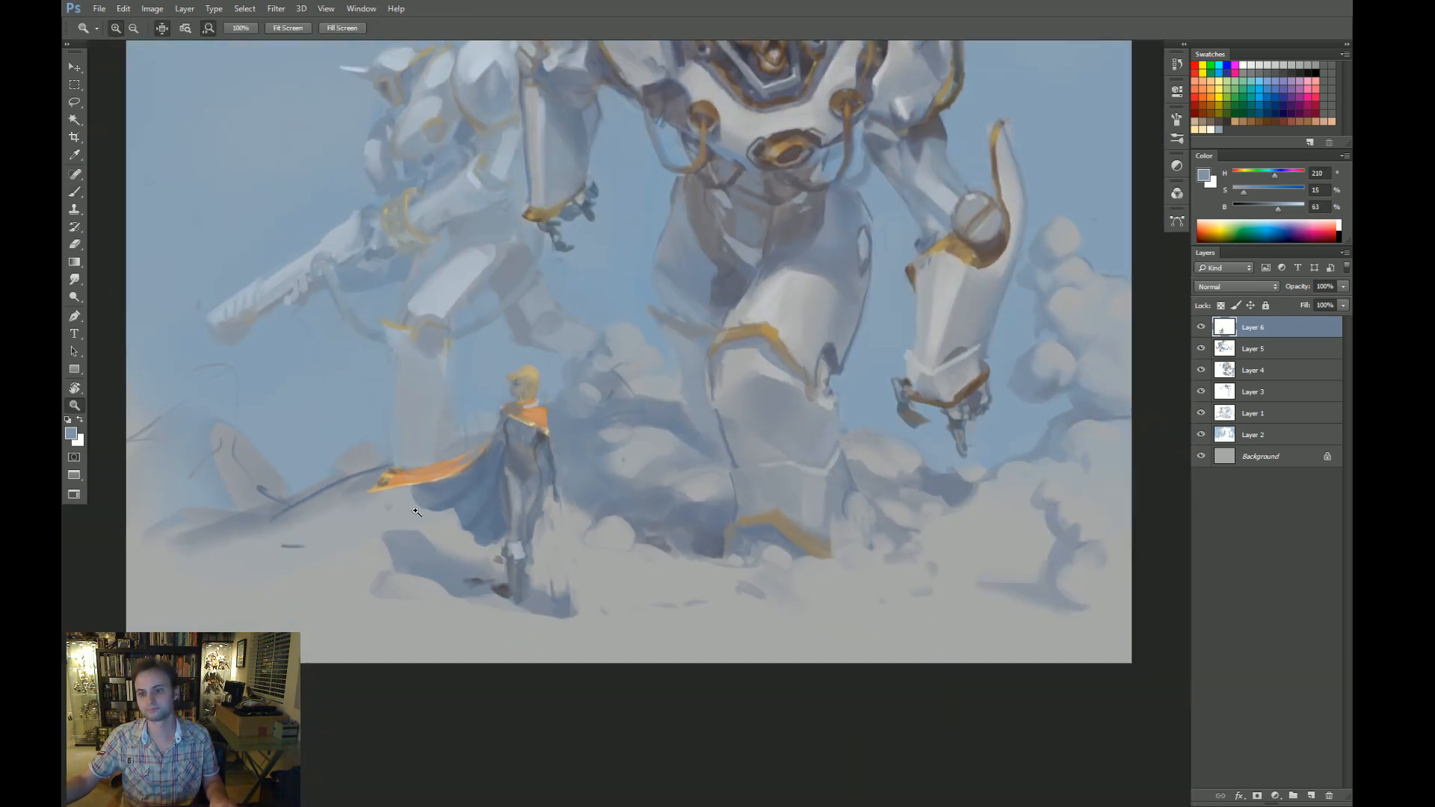
left_click_drag(509, 432, 561, 432)
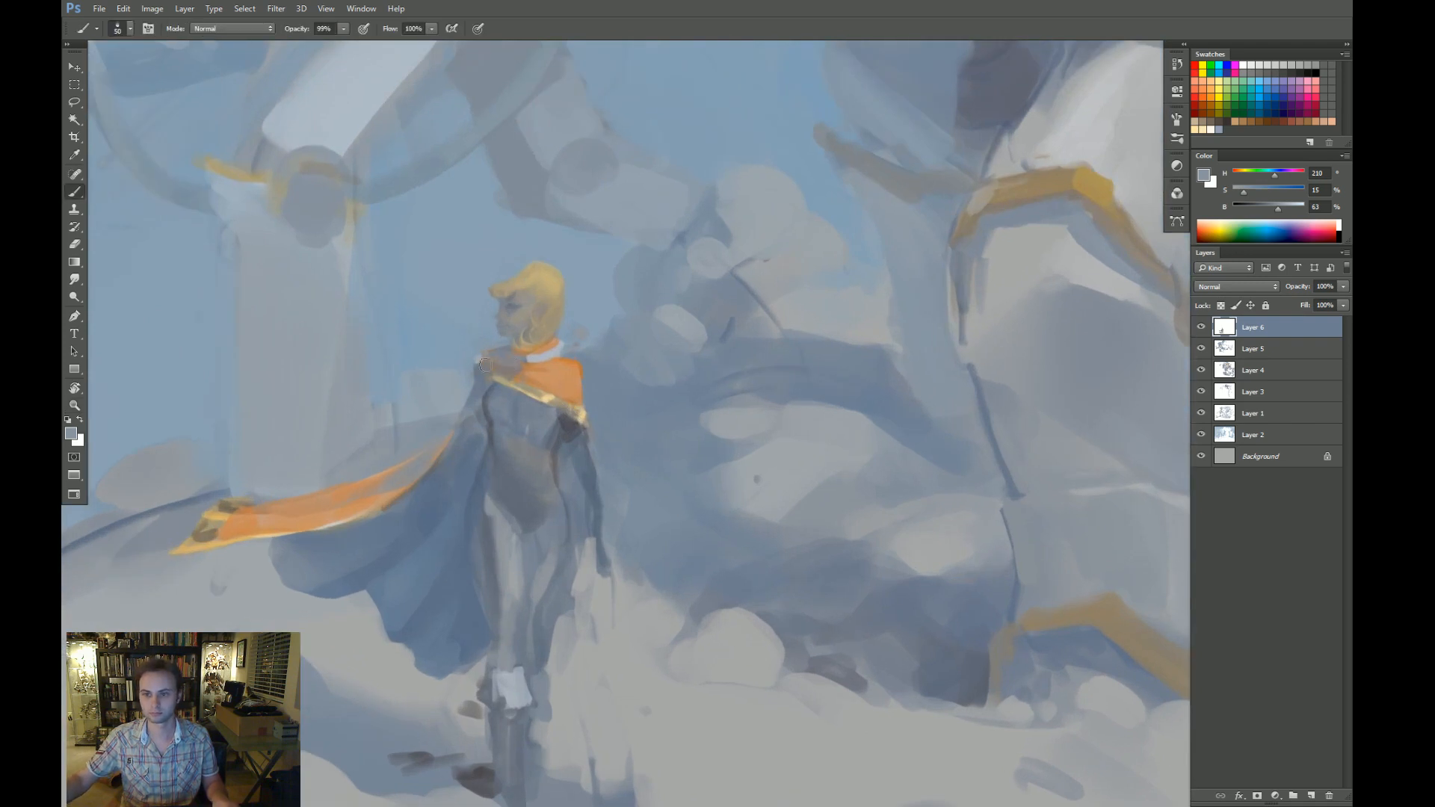
Refine the figure's face beneath the golden fringe with a sampled pale blue-grey.
key("ctrl+space")
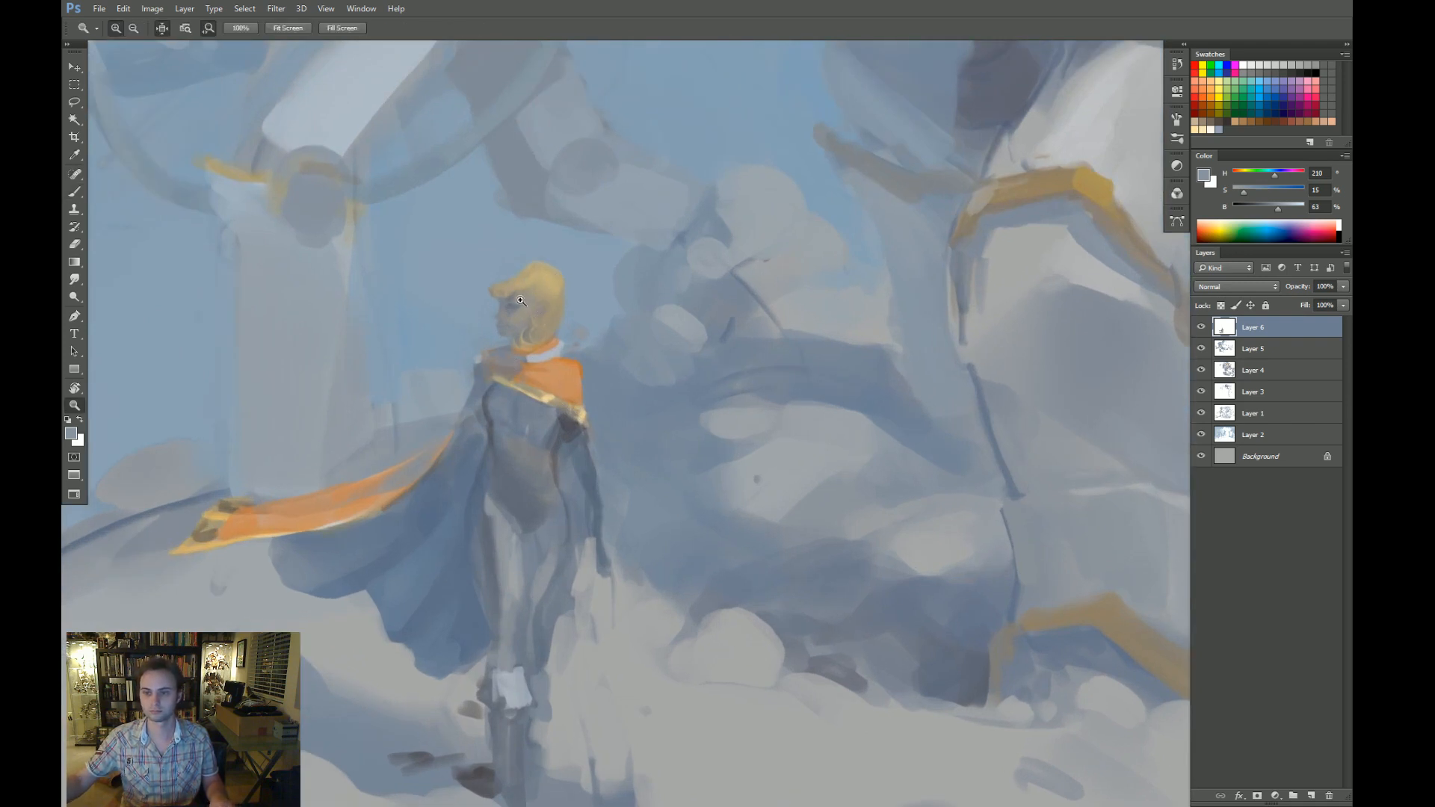
left_click(521, 300)
left_click(523, 315, "alt")
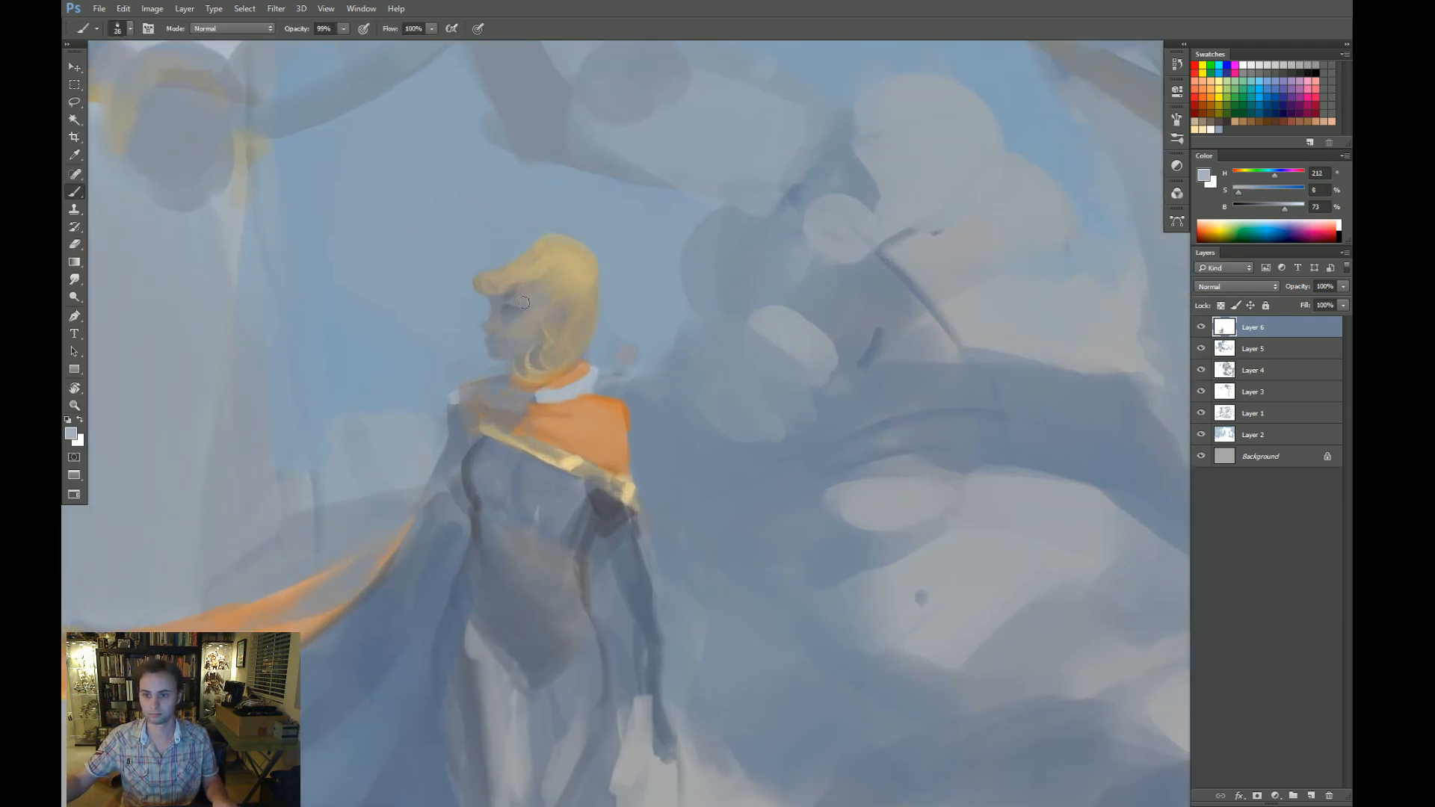
right_click(534, 327, "alt")
mouse_move(533, 314)
left_mouse_down()
mouse_move(515, 305)
mouse_move(515, 345)
mouse_move(478, 395)
mouse_move(562, 421)
mouse_move(515, 388)
mouse_move(506, 362)
left_mouse_up()
key("ctrl+space")
Paint a dark belt with a side pouch across the figure's hips in sampled dark grey (H 229, S 12, B 36).
left_click(500, 394, "alt")
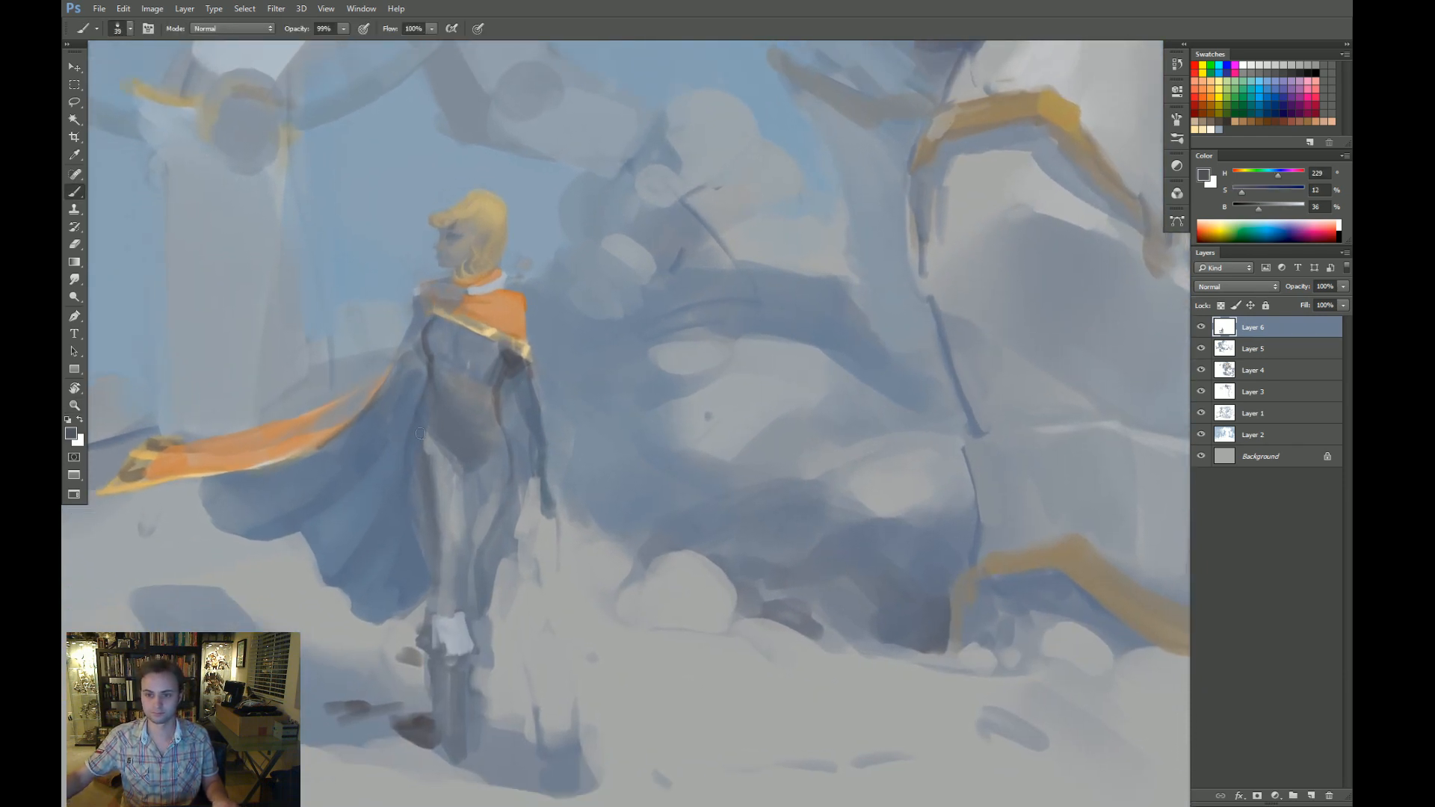
mouse_move(412, 423)
left_mouse_down()
mouse_move(503, 444)
mouse_move(500, 463)
left_mouse_up()
key("bracketleft")
key("bracketleft")
key("bracketleft")
key("bracketleft")
left_click_drag(411, 414, 407, 429)
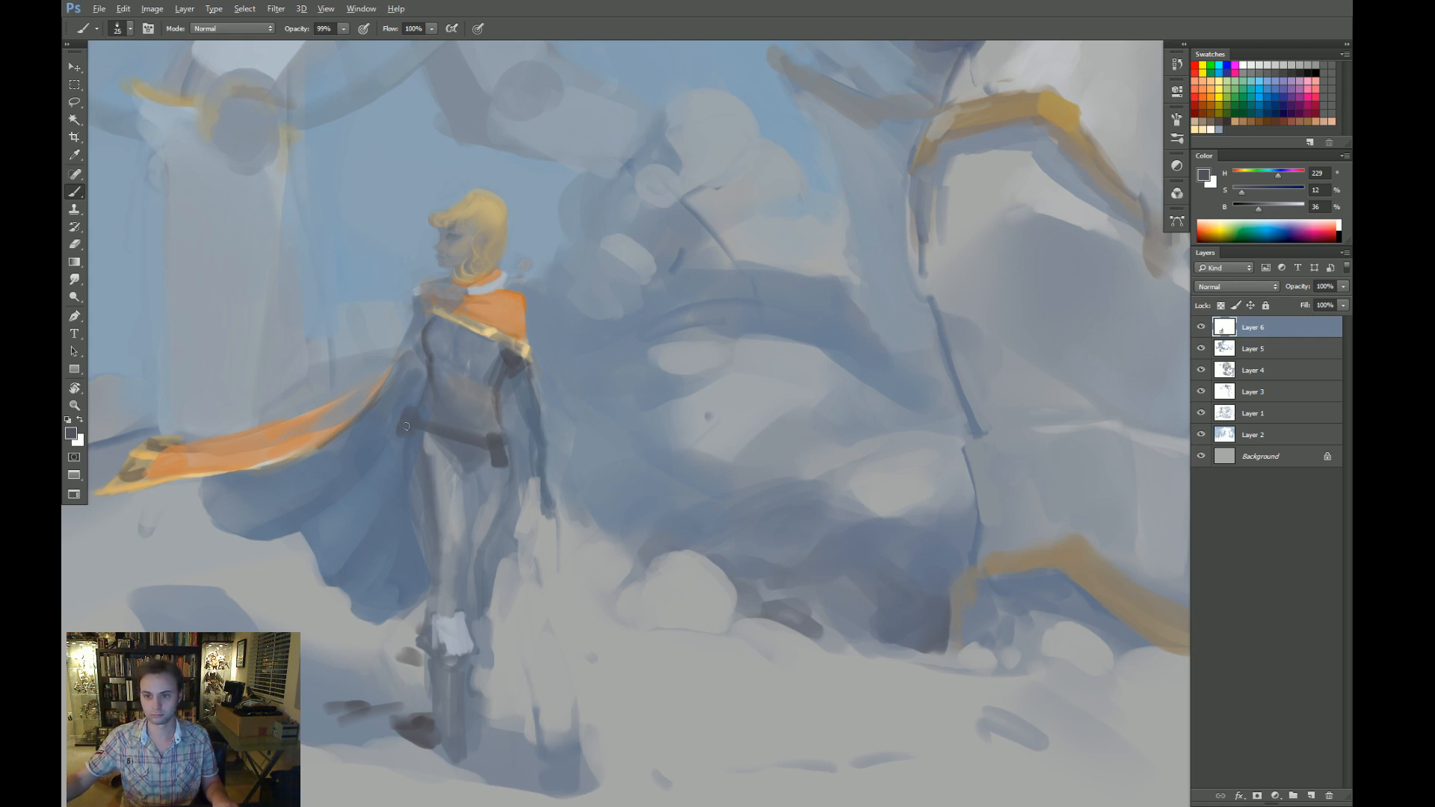
key("ctrl+z")
Blend the torso above the belt with sampled greys (H 217, S 5, B 61 and H 222, S 7, B 56).
left_click(474, 393, "alt")
right_click(433, 382, "alt")
left_click(450, 473, "alt")
right_click(446, 401, "alt")
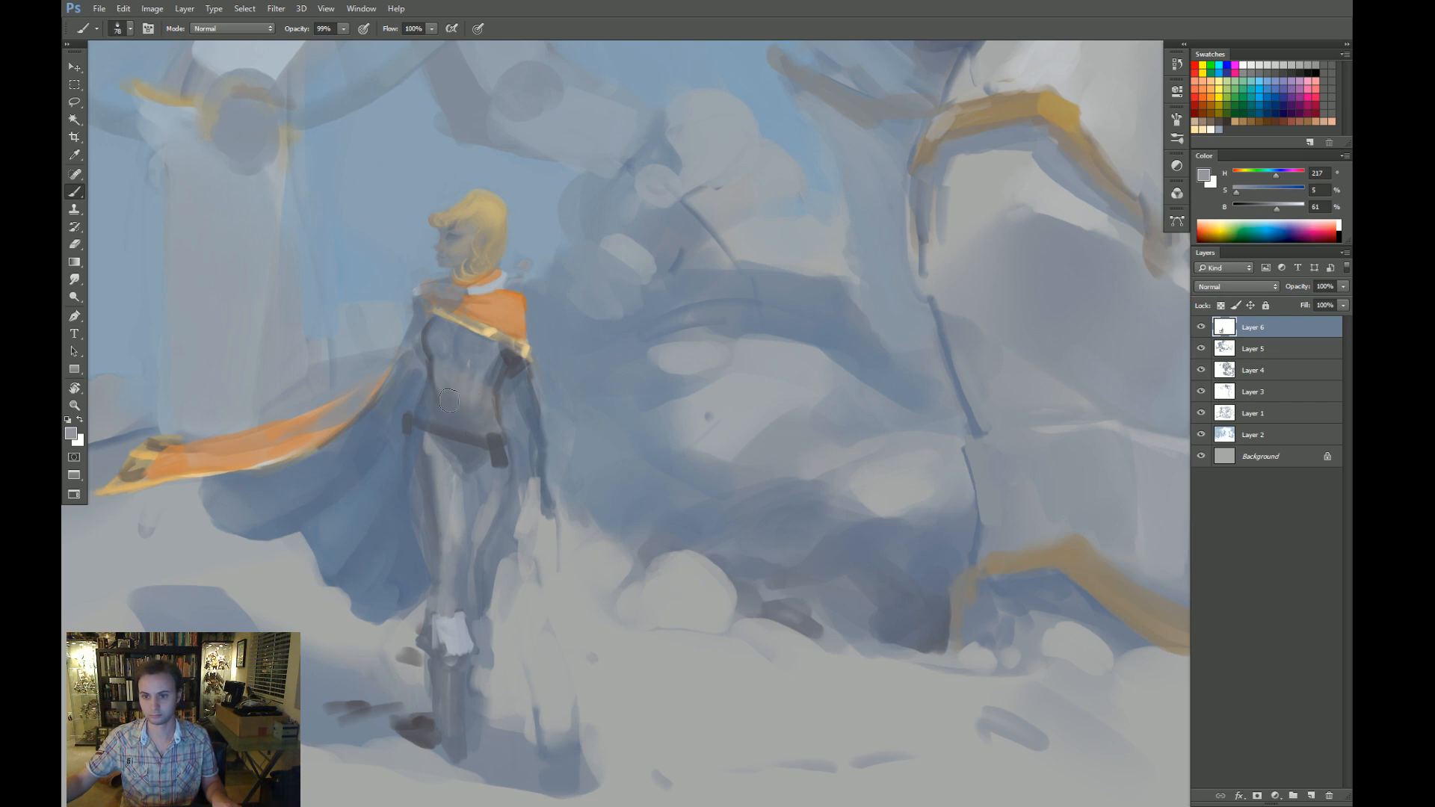
key("[")
mouse_move(449, 429)
left_mouse_down()
mouse_move(453, 386)
mouse_move(471, 428)
left_mouse_up()
left_click(472, 421, "alt")
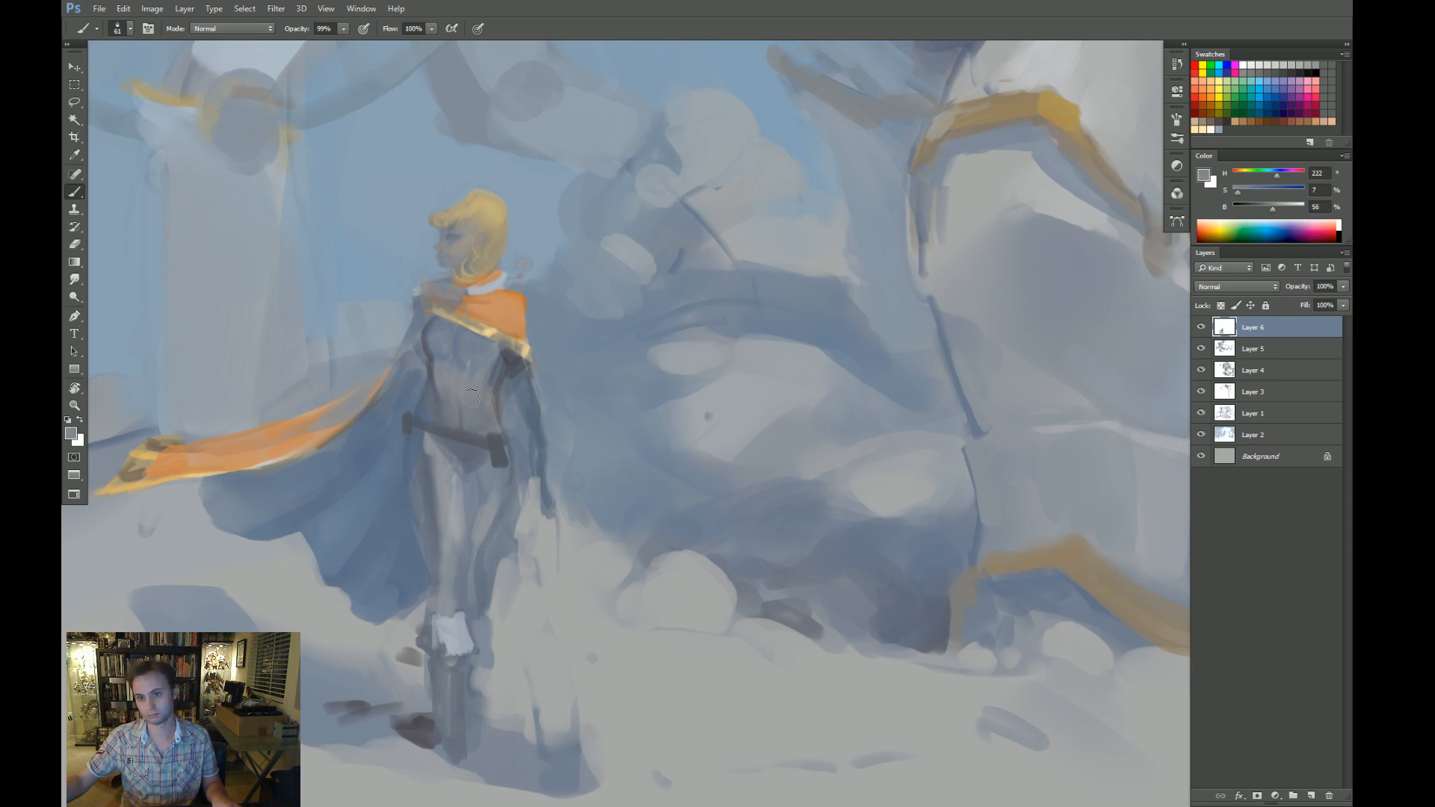
key("[")
key("[")
key("[")
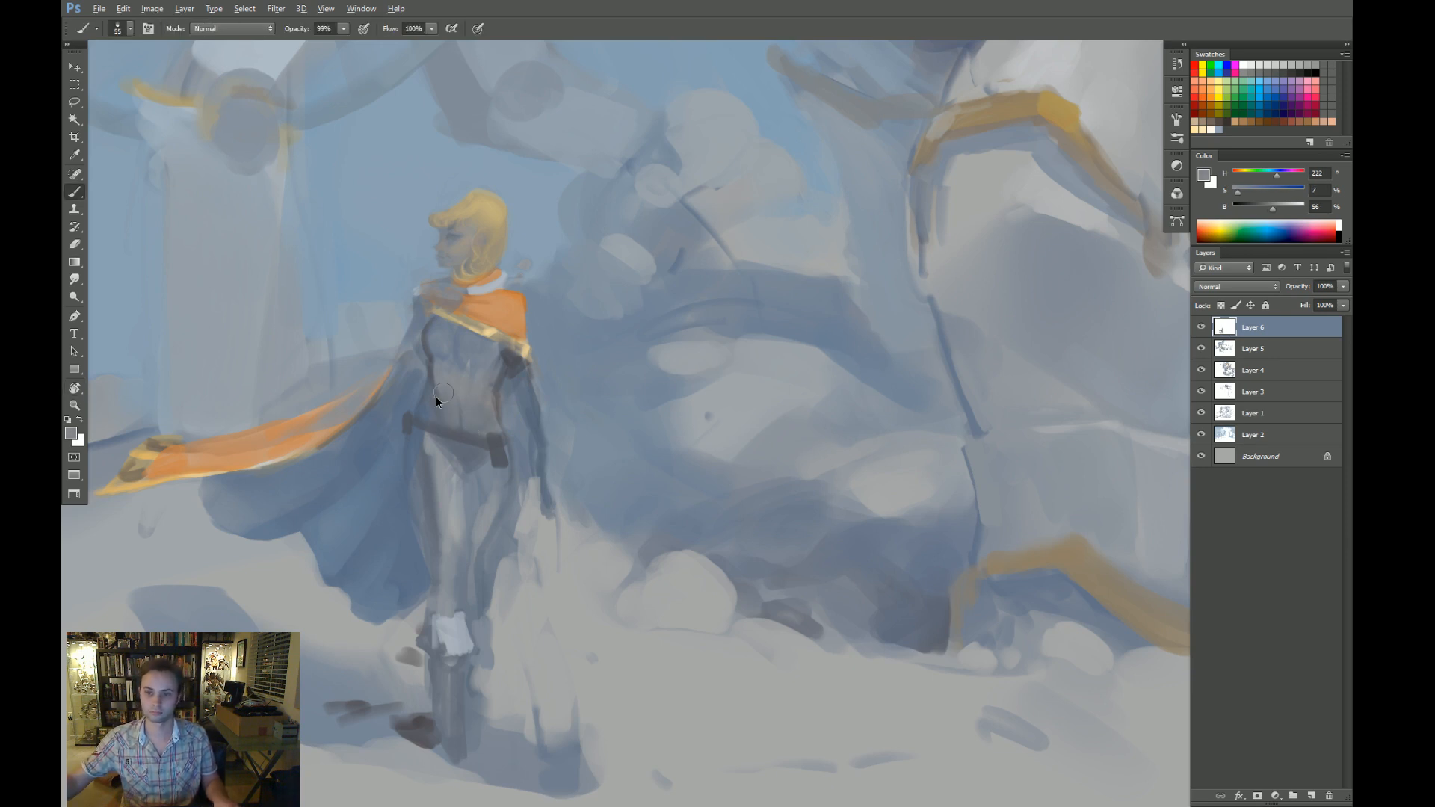
left_click(424, 405, "alt")
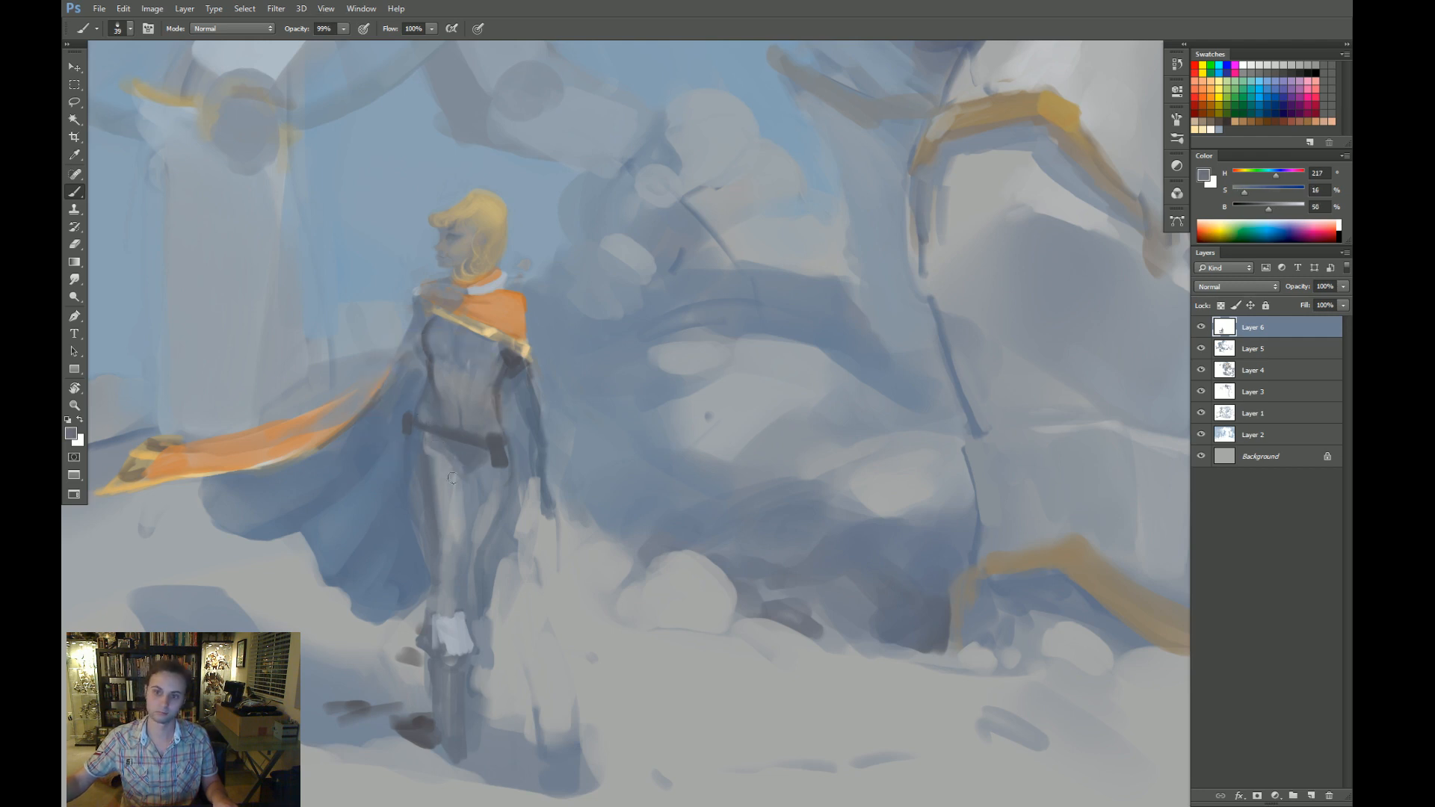
Soften the shading on the figure's legs with sampled grey (H 220, S 11, B 55).
left_click_drag(504, 505, 497, 476)
left_click(439, 623, "alt")
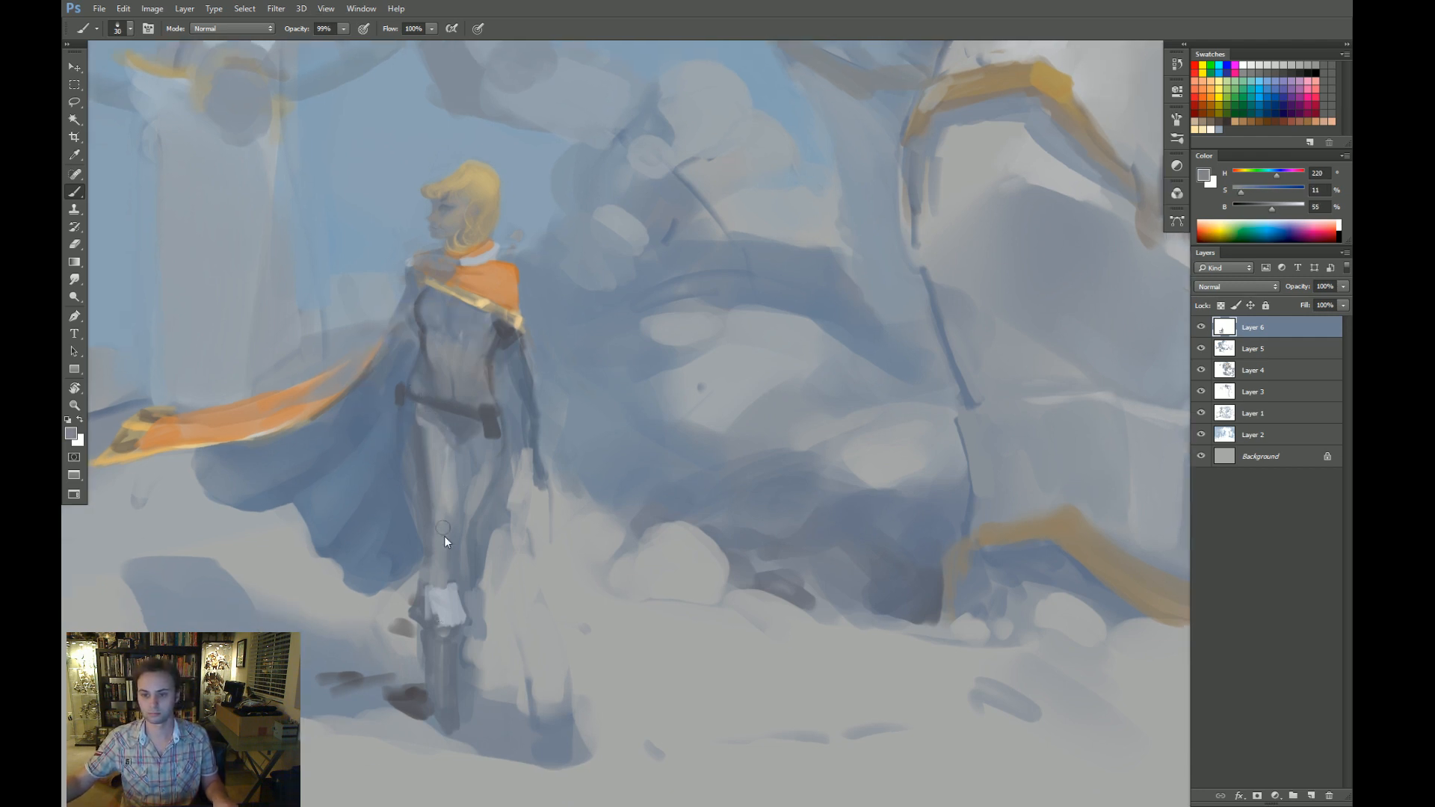
key("bracketleft")
Paint a thin gold-brown band (H 36, S 30, B 56) under the white boot cuff with the brush at 100% opacity.
left_click(486, 304, "alt")
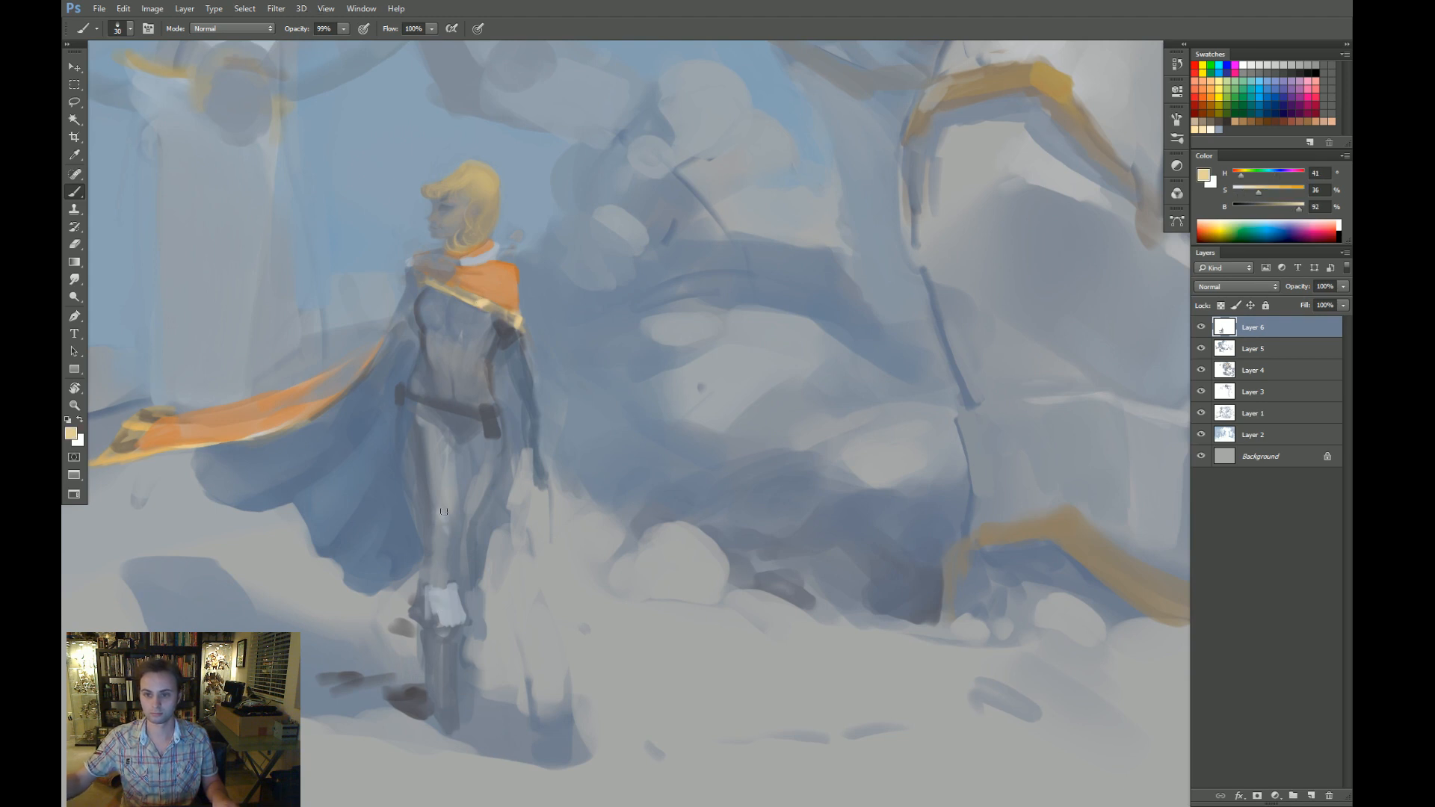
key("0")
left_click(338, 404, "alt")
key("bracketright")
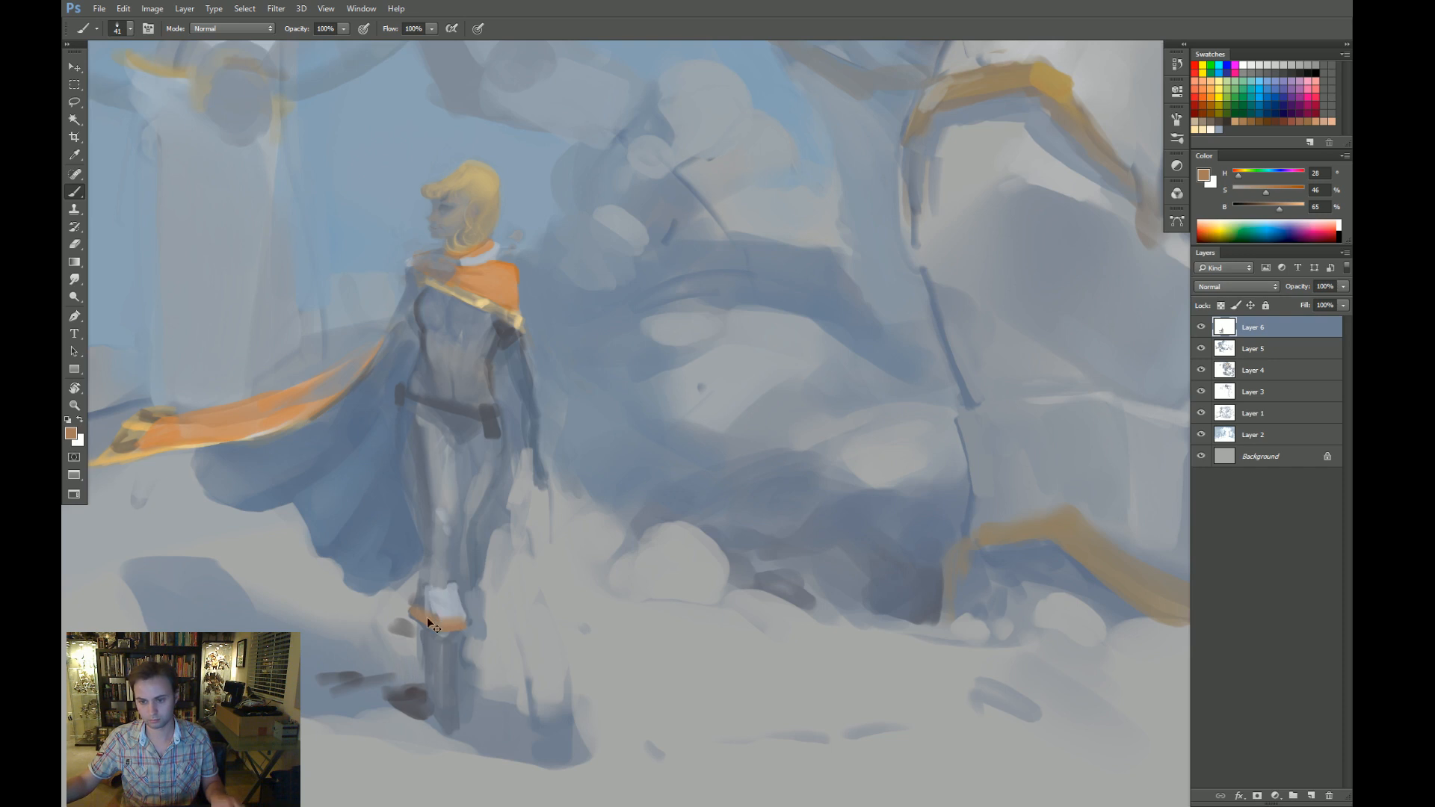
left_click(440, 630, "alt")
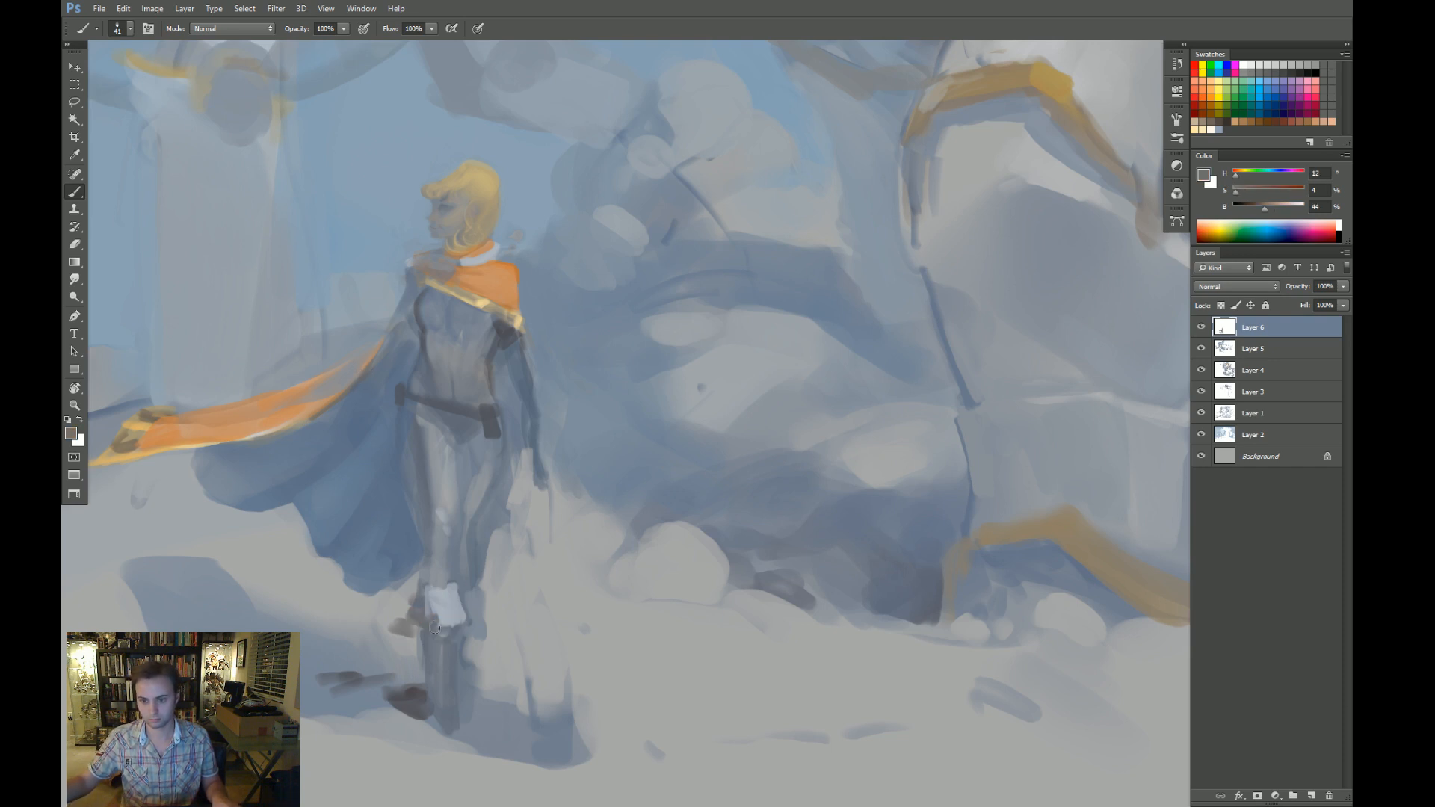
left_click(435, 628, "alt")
key("bracketleft")
key("bracketleft")
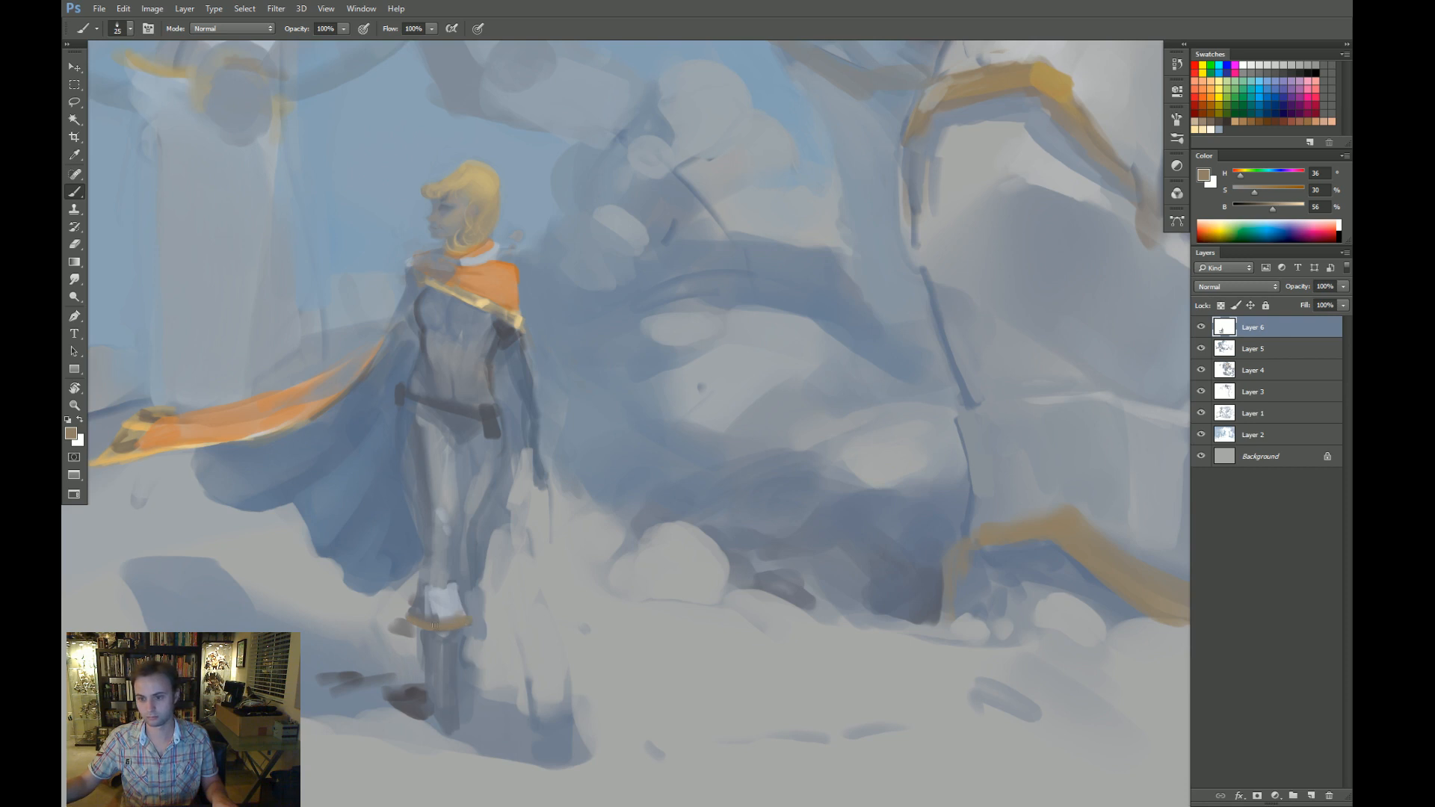
Refine the boot cuff and its surroundings with sampled boot greys, ground grey (H 0, S 0, B 65) and cape blue (H 213, S 29, B 57).
left_click(461, 664, "alt")
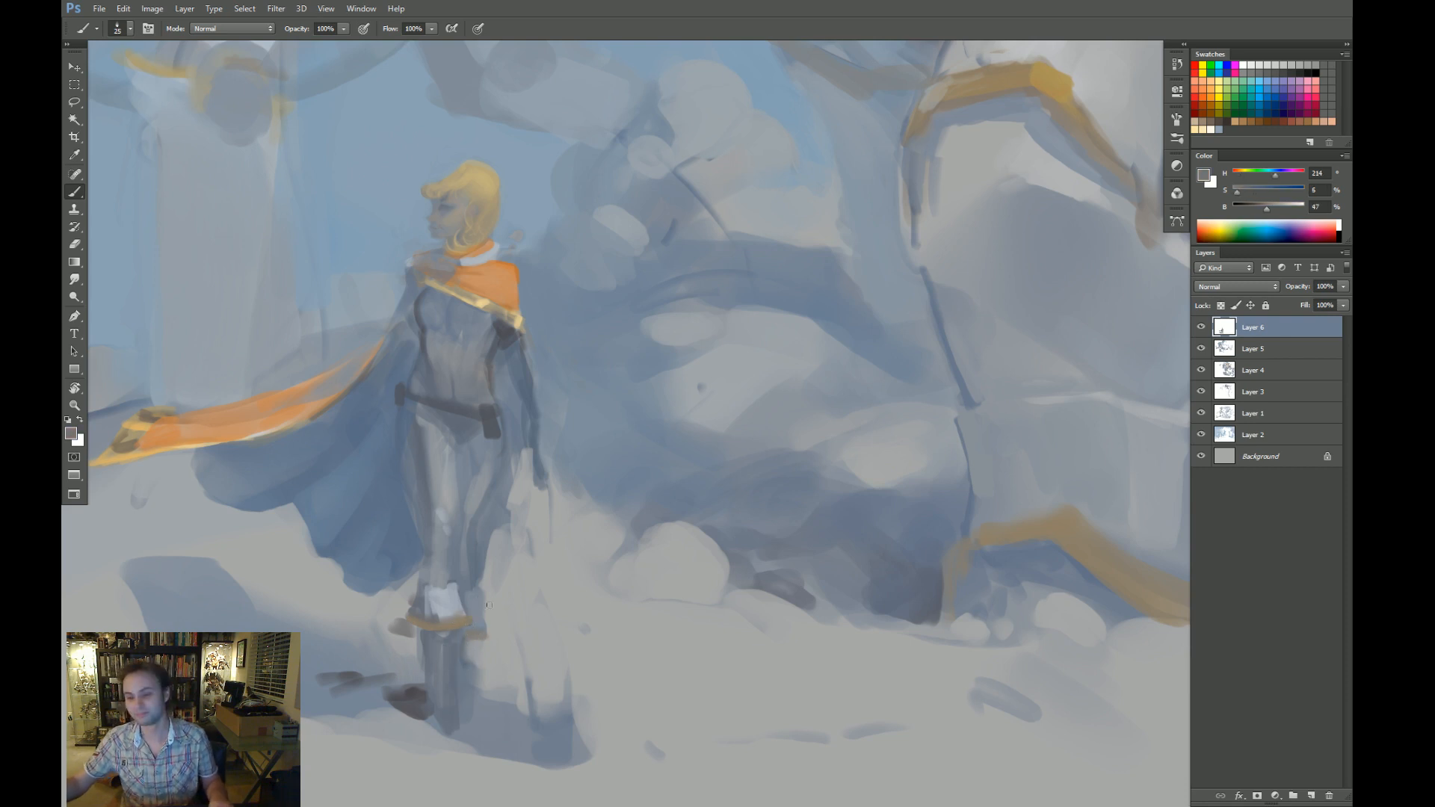
left_click(465, 602, "alt")
left_click(431, 613, "alt")
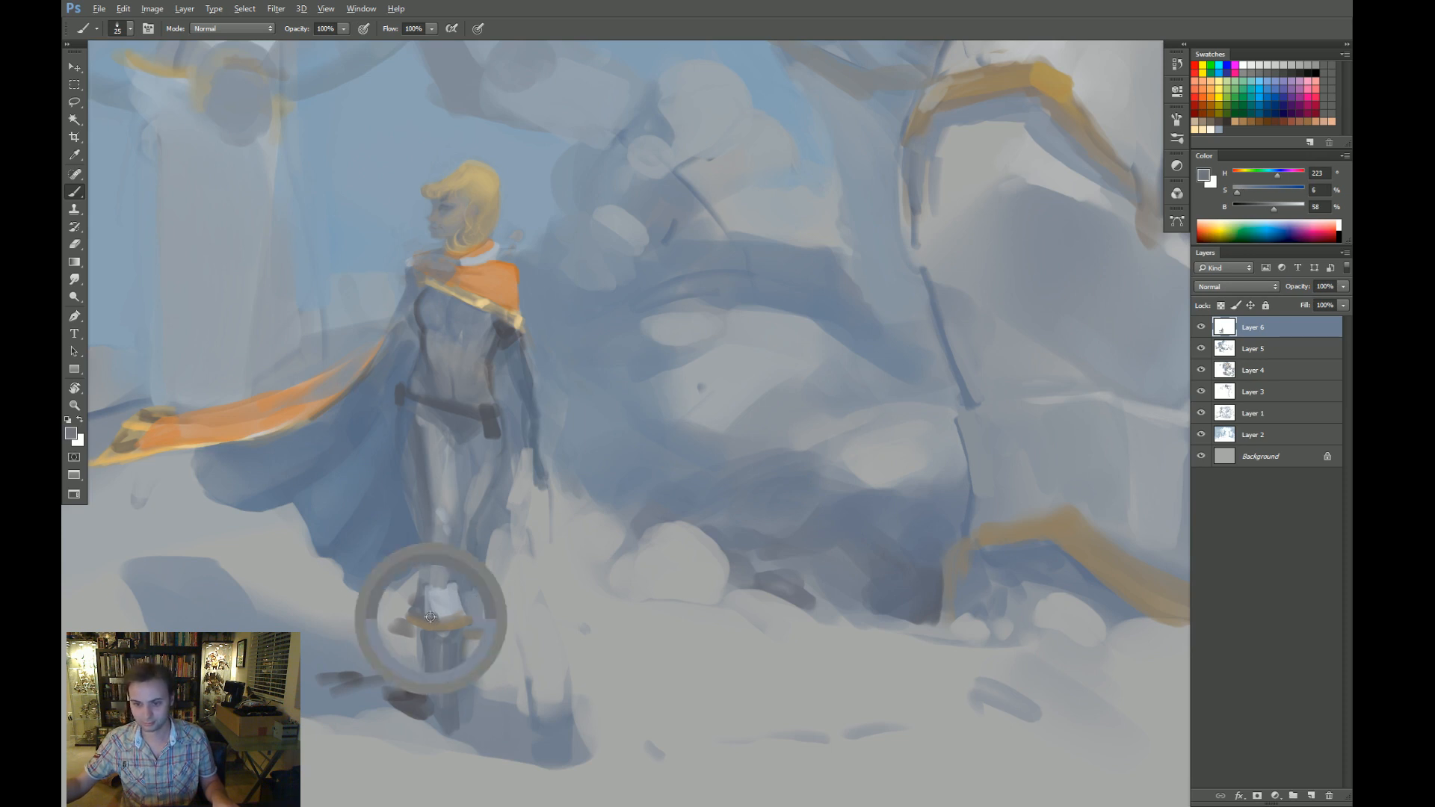
left_click(426, 594, "alt")
left_click(419, 602, "alt")
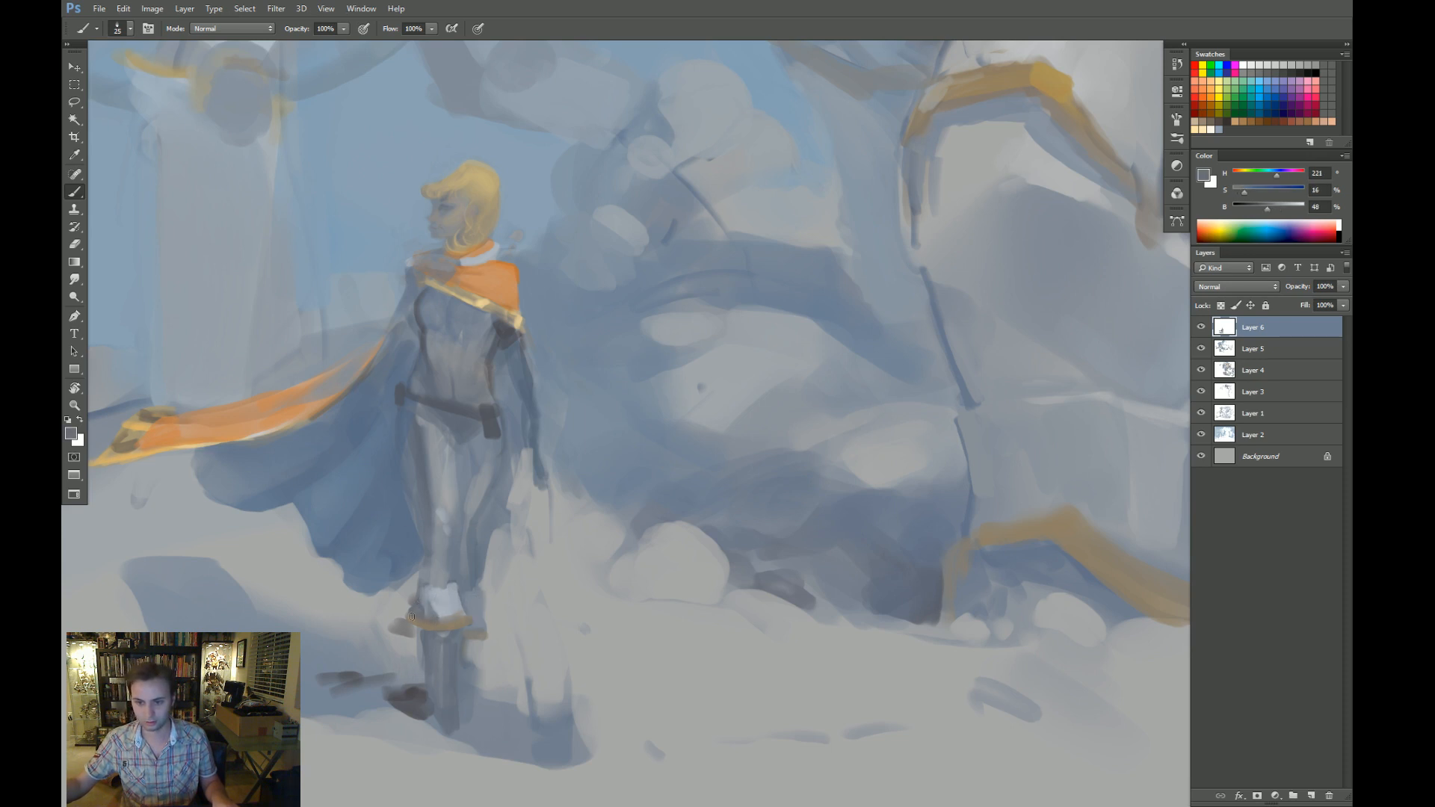
left_click(413, 589, "alt")
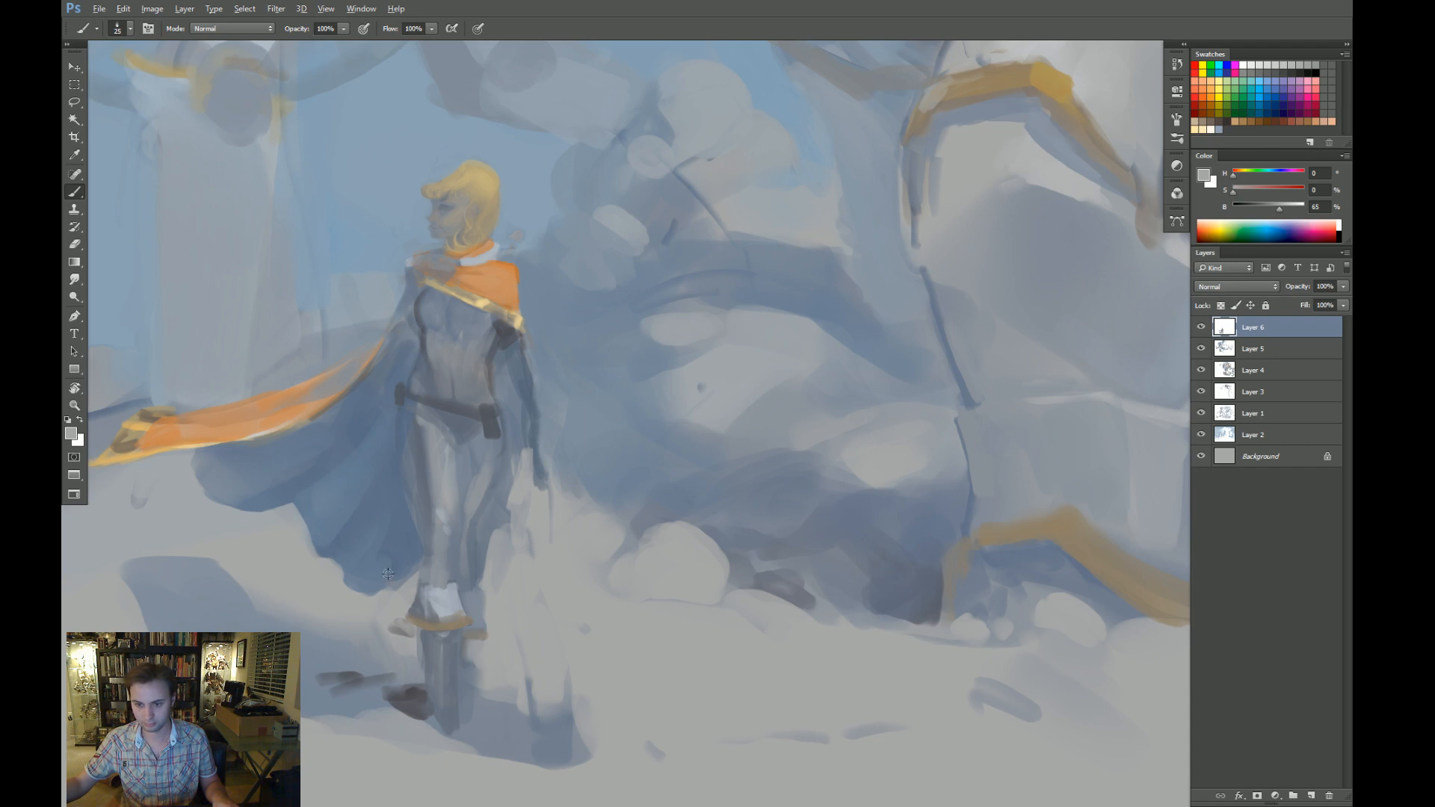
left_click(388, 573, "alt")
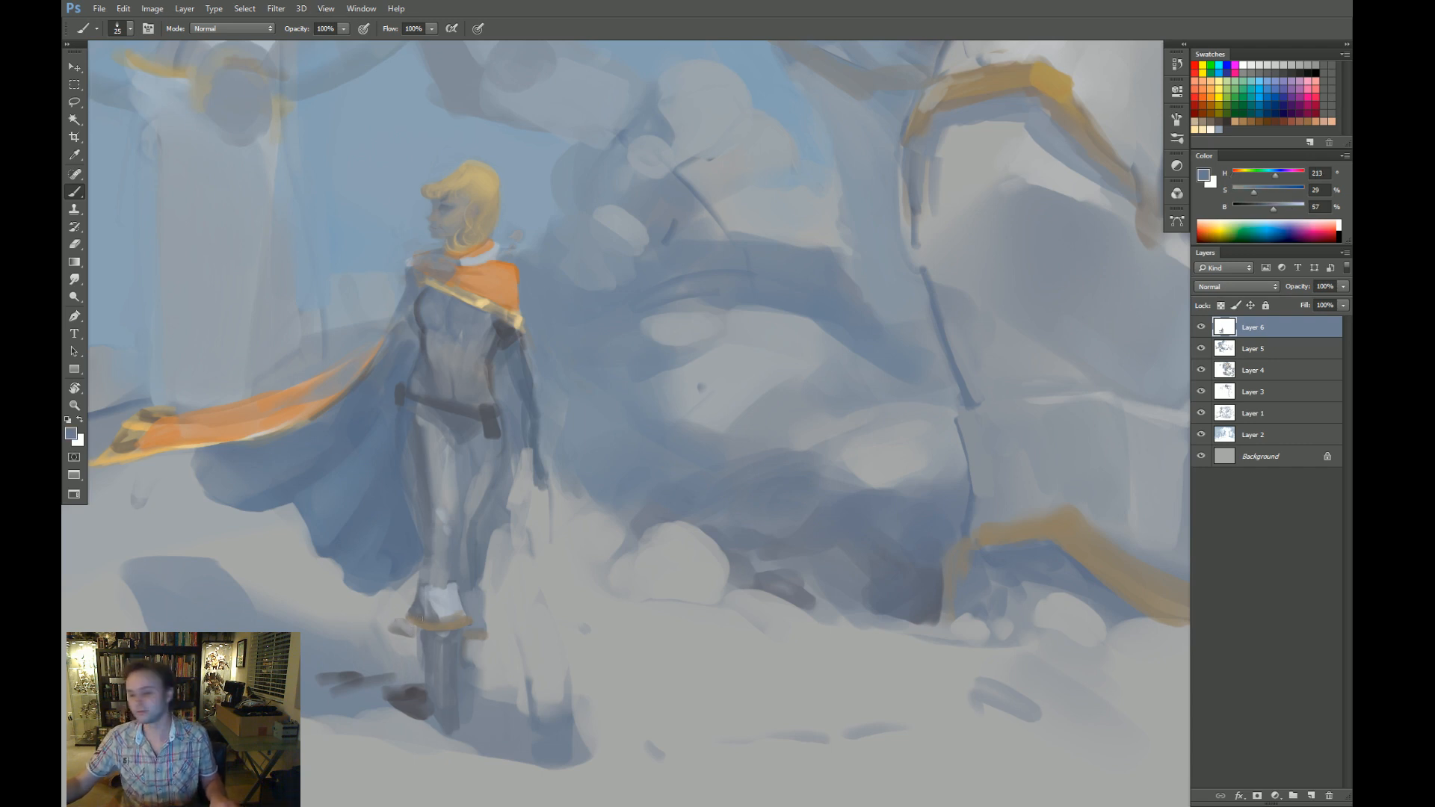
Paint over the dark streak on the ground beside the boots with sampled shadow blue (H 213, S 18, B 59).
left_click(407, 642, "alt")
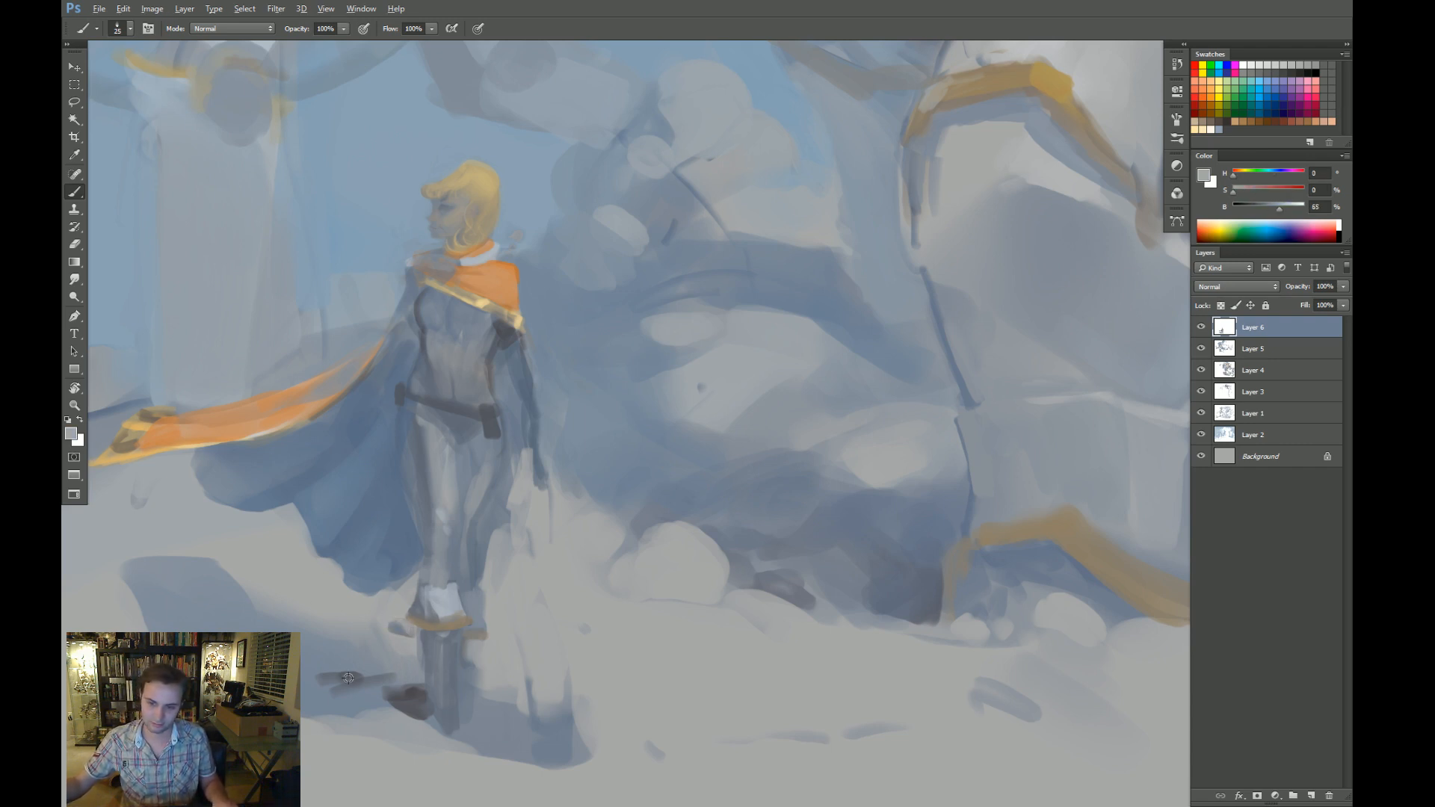
left_click(411, 546, "alt")
scroll(407, 568, "down", 2)
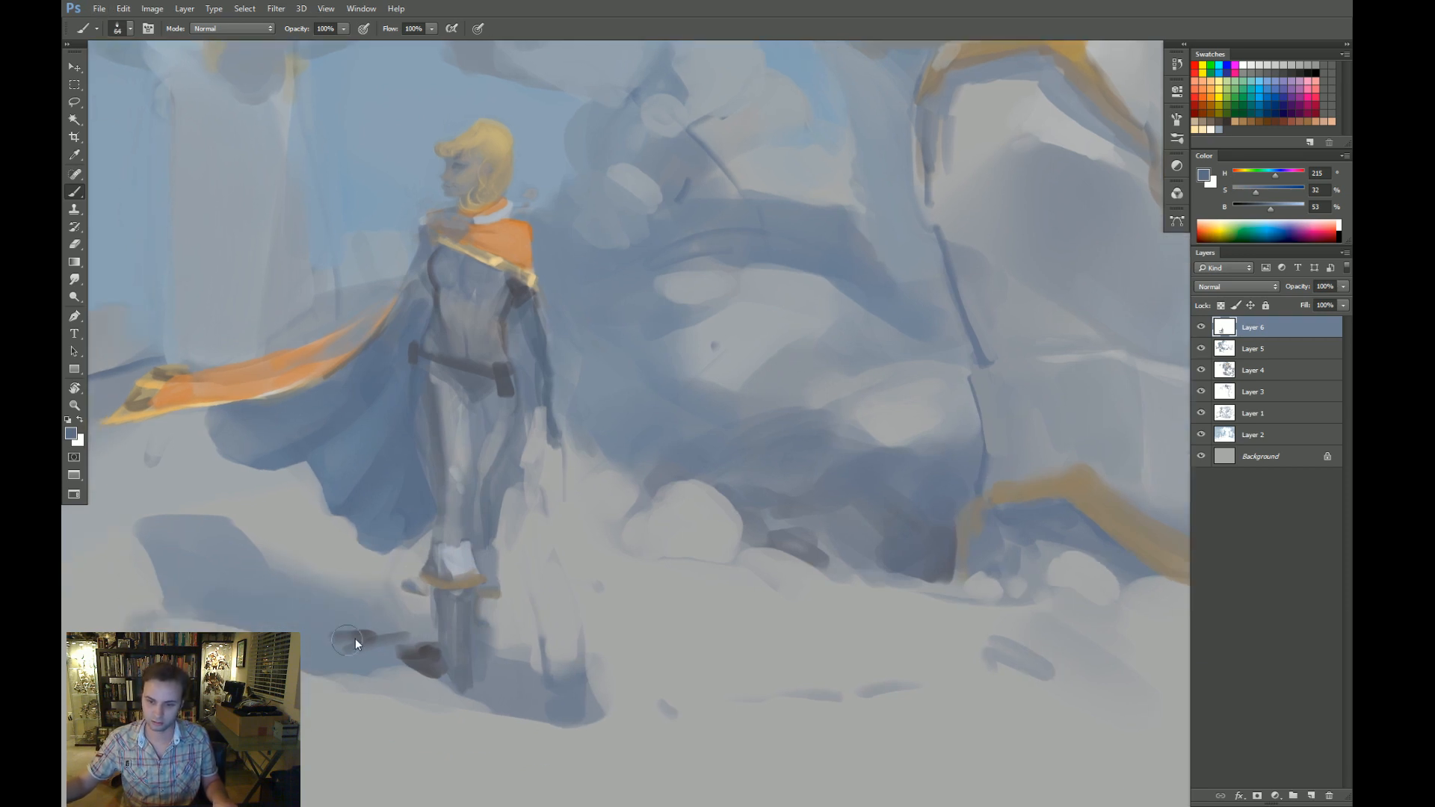
left_click(359, 612, "alt")
left_click_drag(351, 636, 317, 647)
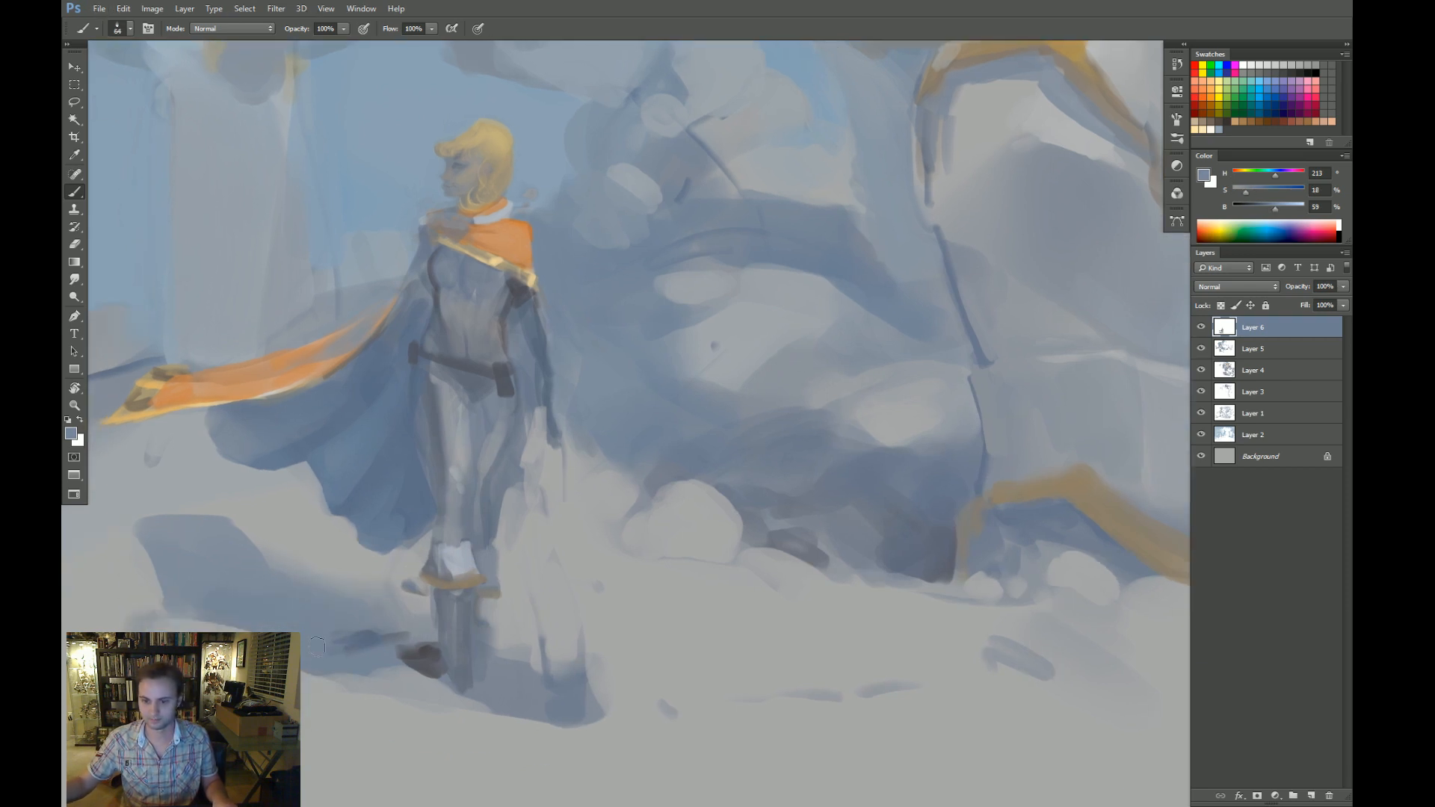
Repaint the dark rear foot in blue-grey (H 216, S 28, B 50) and clean beside the boot cuff with ground grey (H 0, S 0, B 65).
left_click(417, 650, "alt")
left_click_drag(415, 651, 435, 663)
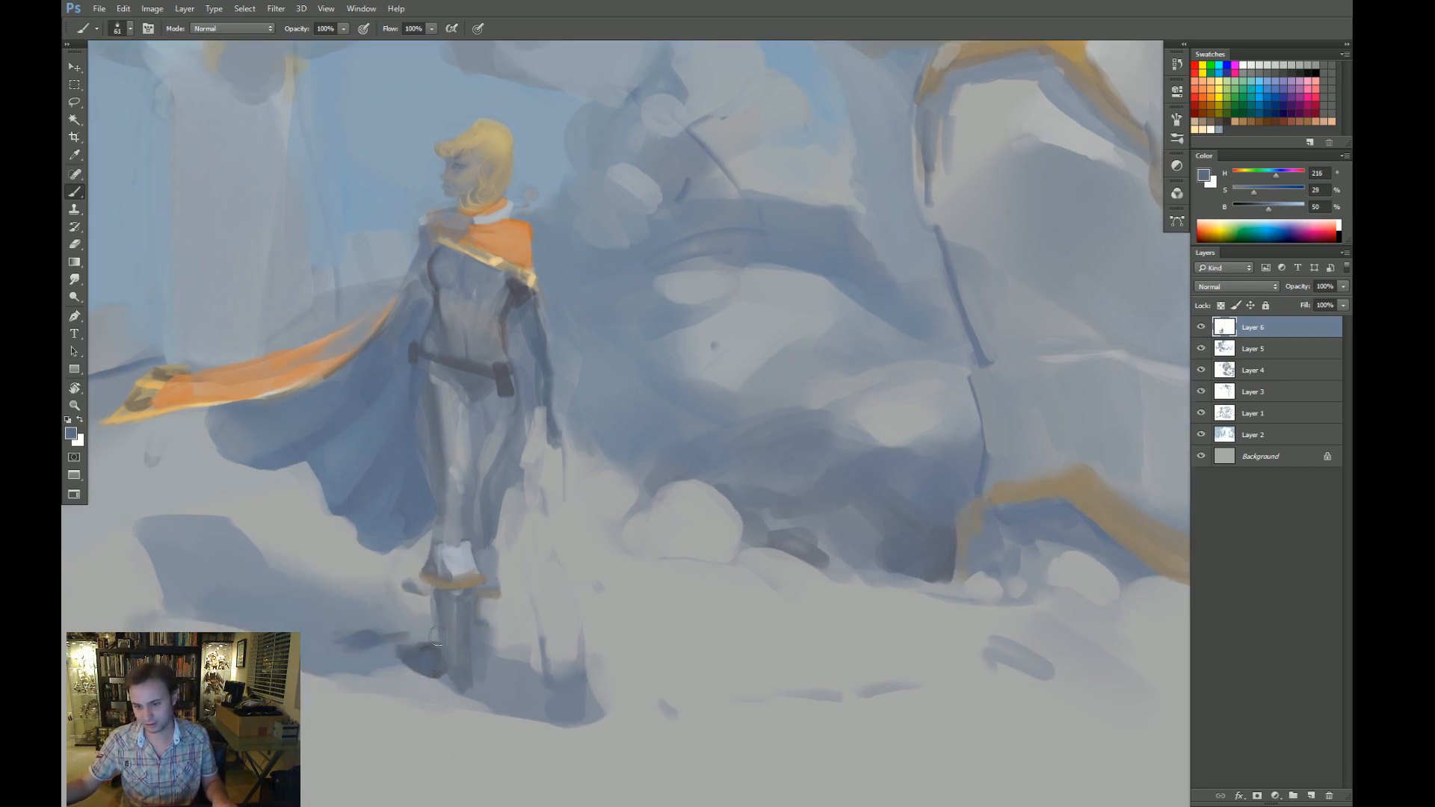
key("bracketleft")
left_click(411, 585, "alt")
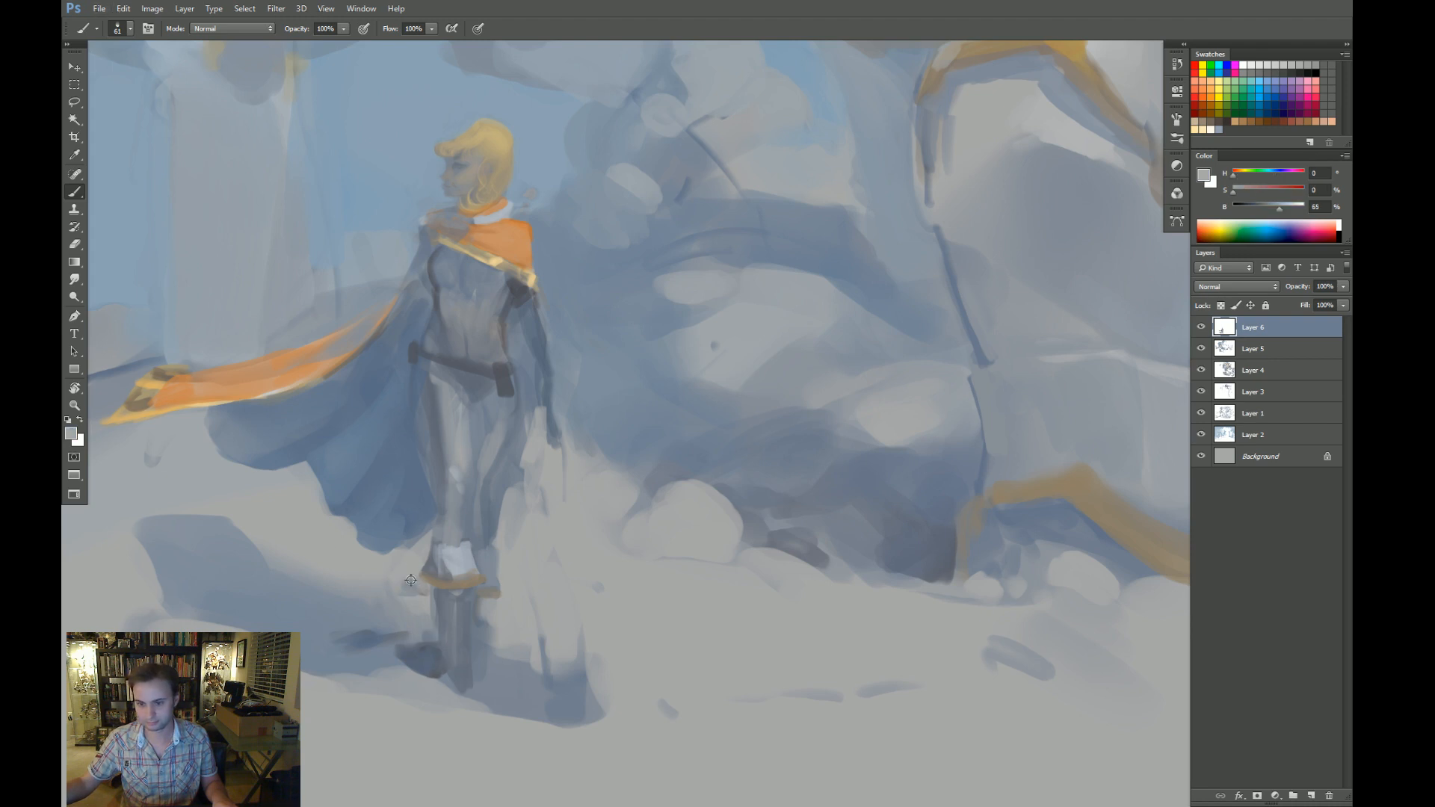
key("bracketleft")
key("bracketleft")
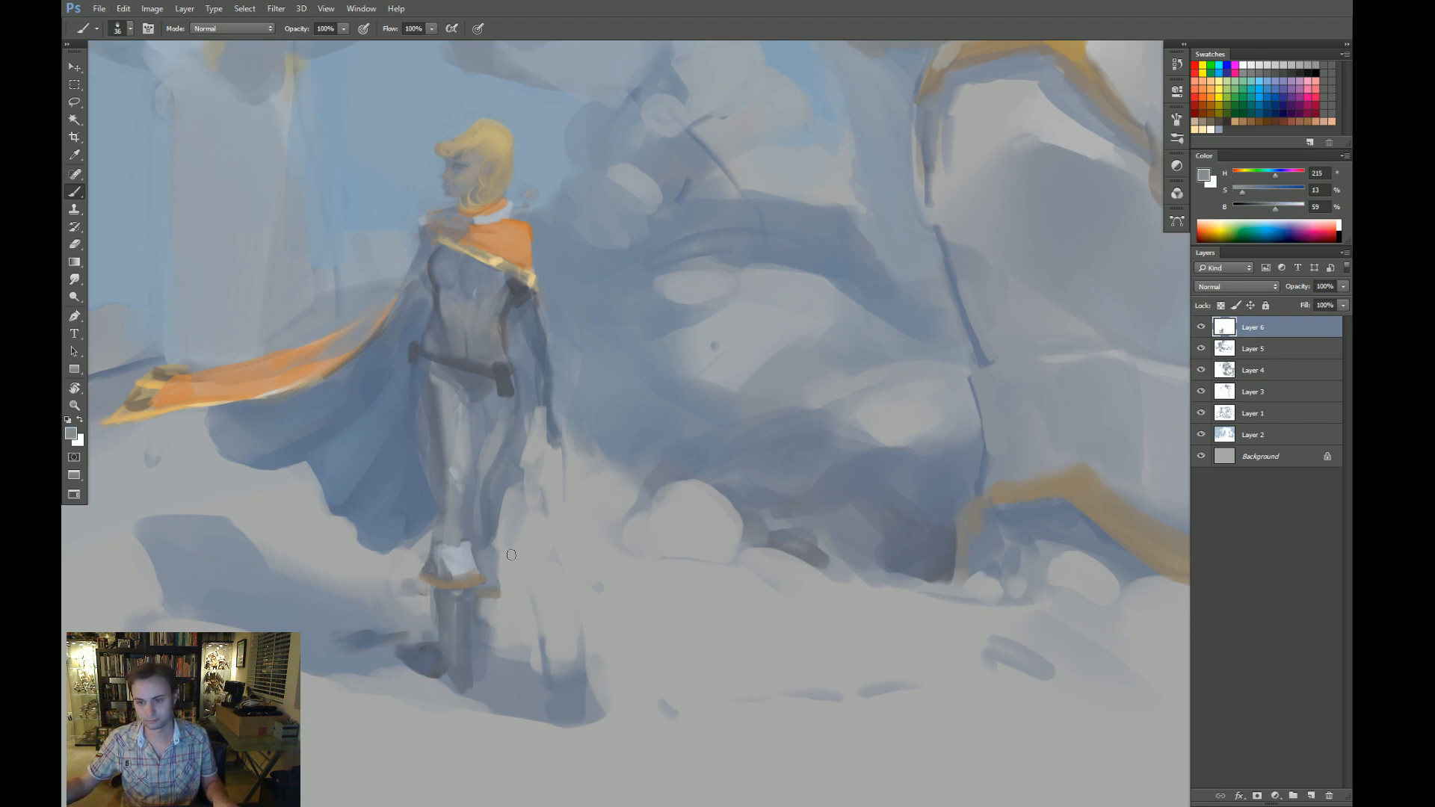
Touch up the boot cuff's edges with sampled greys and brush the pale area below the hand with a larger brush.
left_click(462, 552, "alt")
key("bracketleft")
key("bracketleft")
key("bracketleft")
left_click(495, 567, "alt")
key("bracketright")
key("bracketright")
key("bracketright")
key("bracketright")
key("bracketright")
key("bracketright")
key("bracketright")
key("bracketright")
key("bracketright")
left_click_drag(534, 483, 529, 509)
Refine the outer leg contour and hand area with sampled light greys (H 220, S 4, B 64 and H 215, S 8, B 62).
left_click(500, 534, "alt")
key("bracketleft")
key("bracketleft")
key("bracketleft")
key("bracketleft")
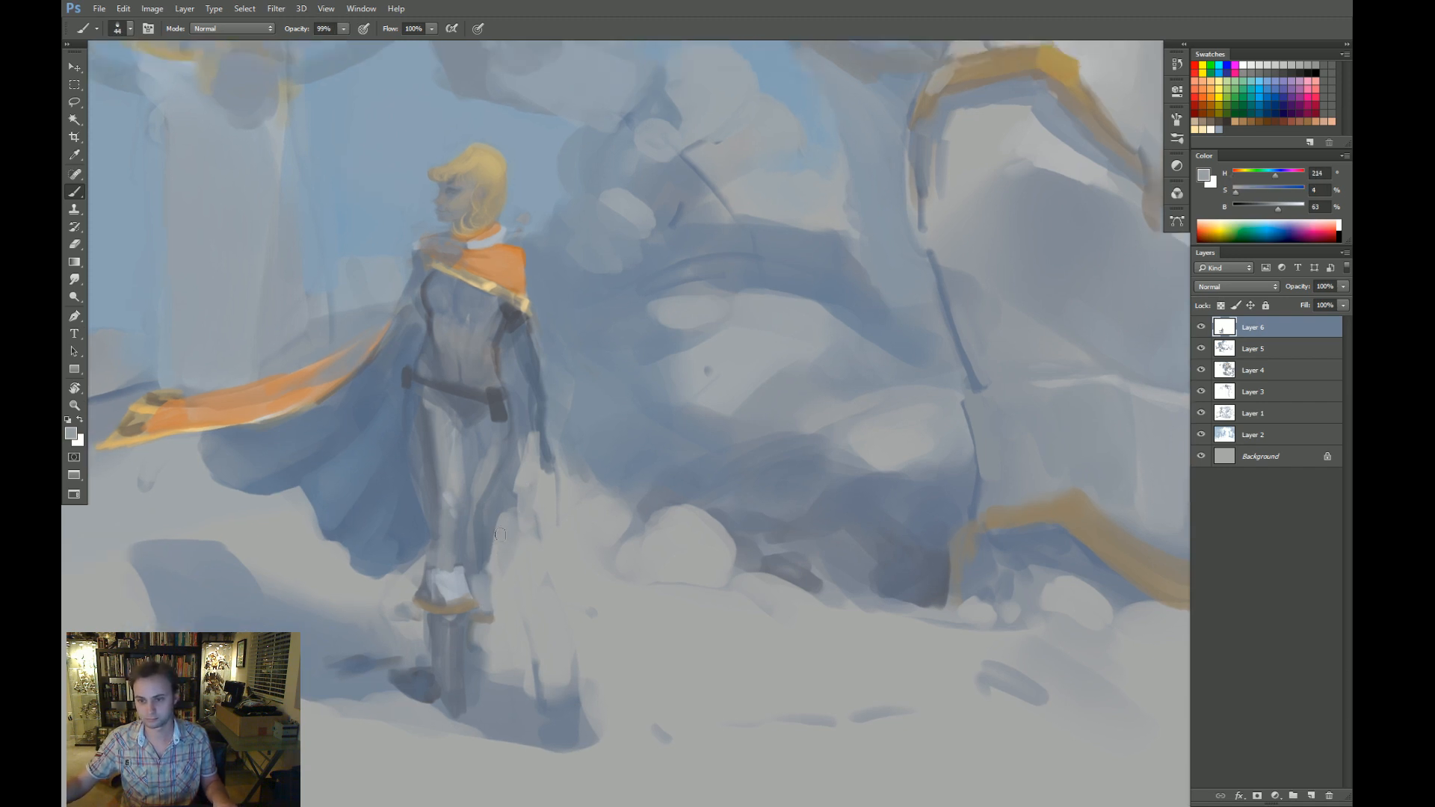
left_click(491, 559, "alt")
left_click(516, 521, "alt")
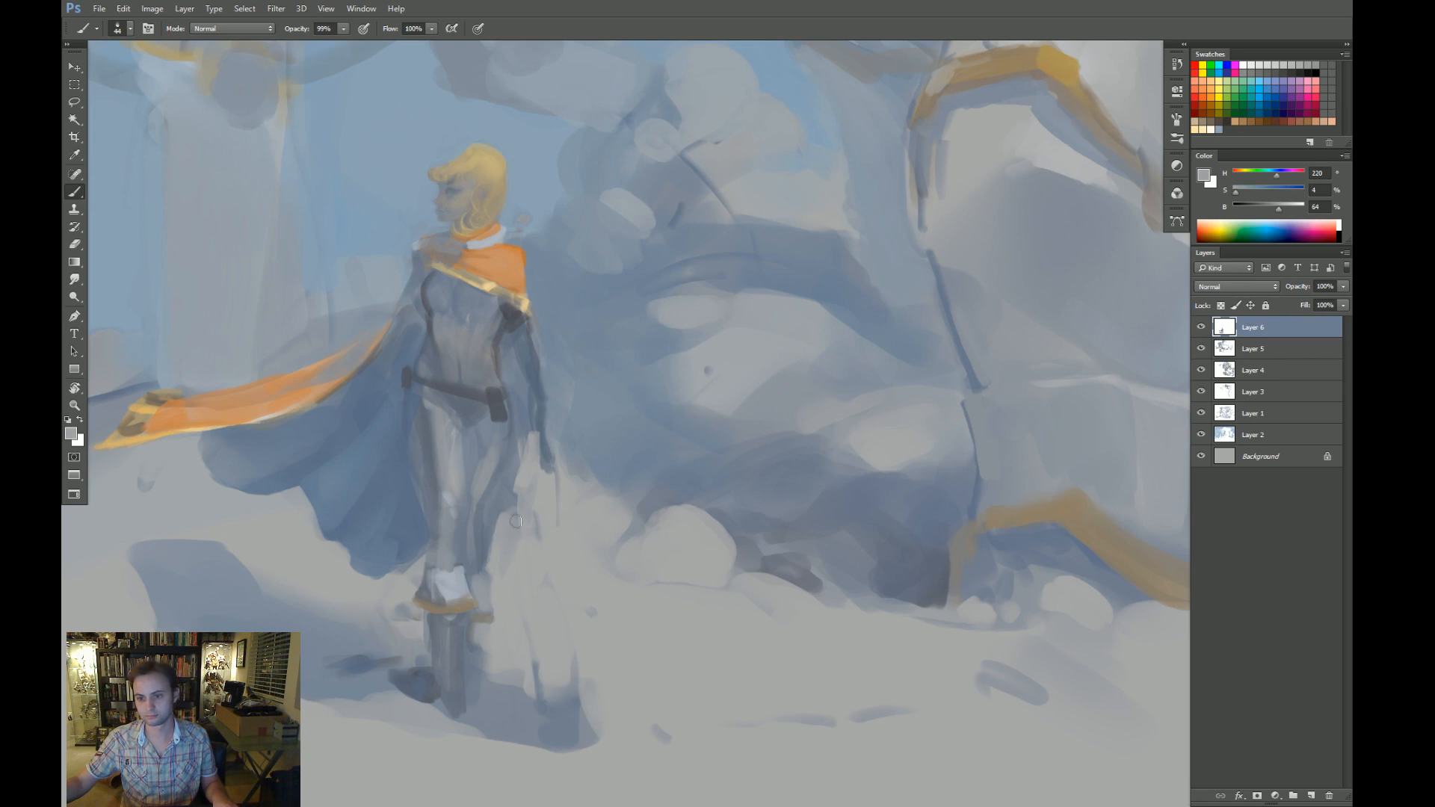
left_click_drag(547, 453, 532, 496)
left_click(511, 489, "alt")
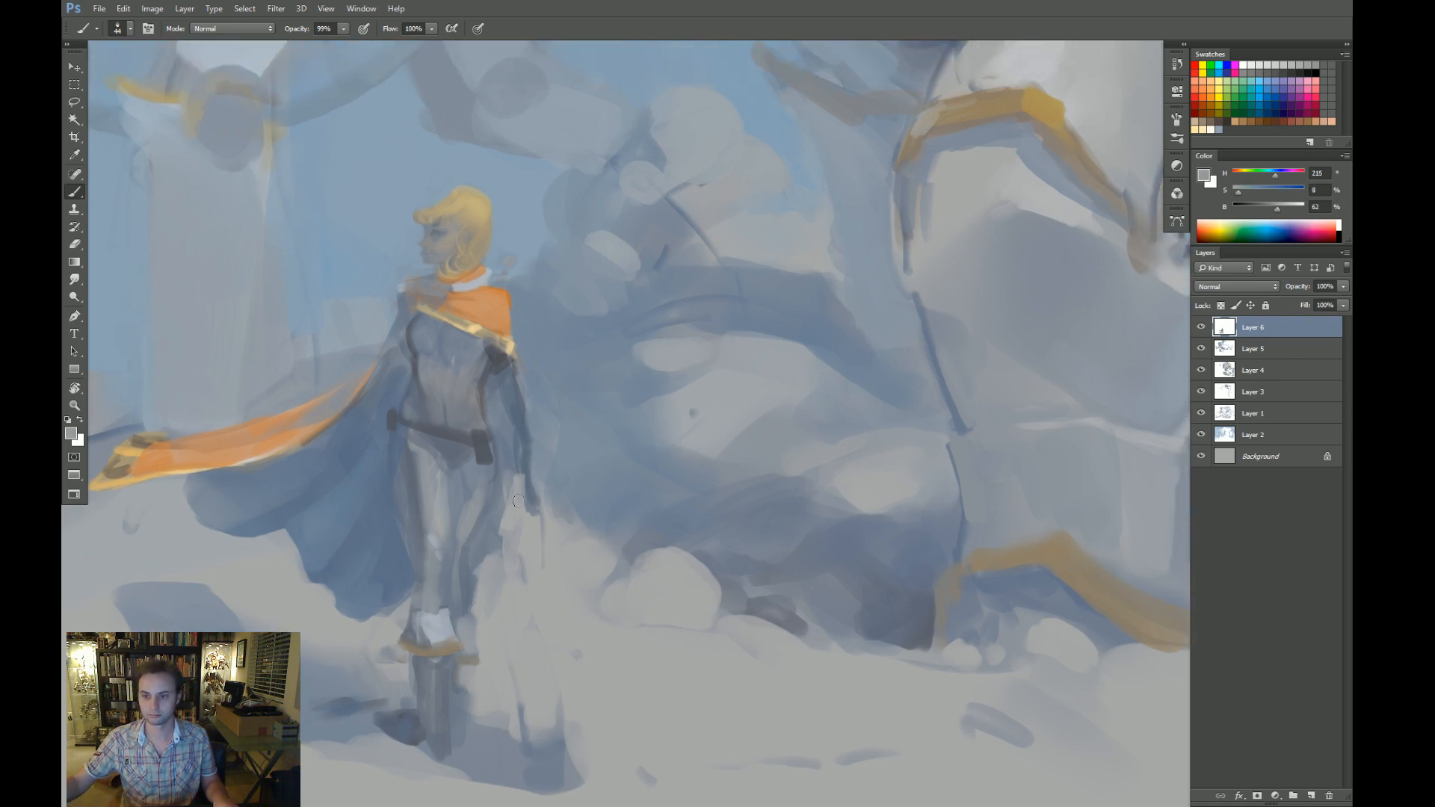
Shade the hanging forearm with its sampled colour using a smaller brush.
left_click(519, 413, "alt")
key("bracketleft")
key("bracketleft")
key("bracketleft")
left_click_drag(506, 401, 509, 438)
Try a small triangular chest accent in orange-brown (H 26, S 67, B 61) below the cape collar.
left_click(488, 323, "alt")
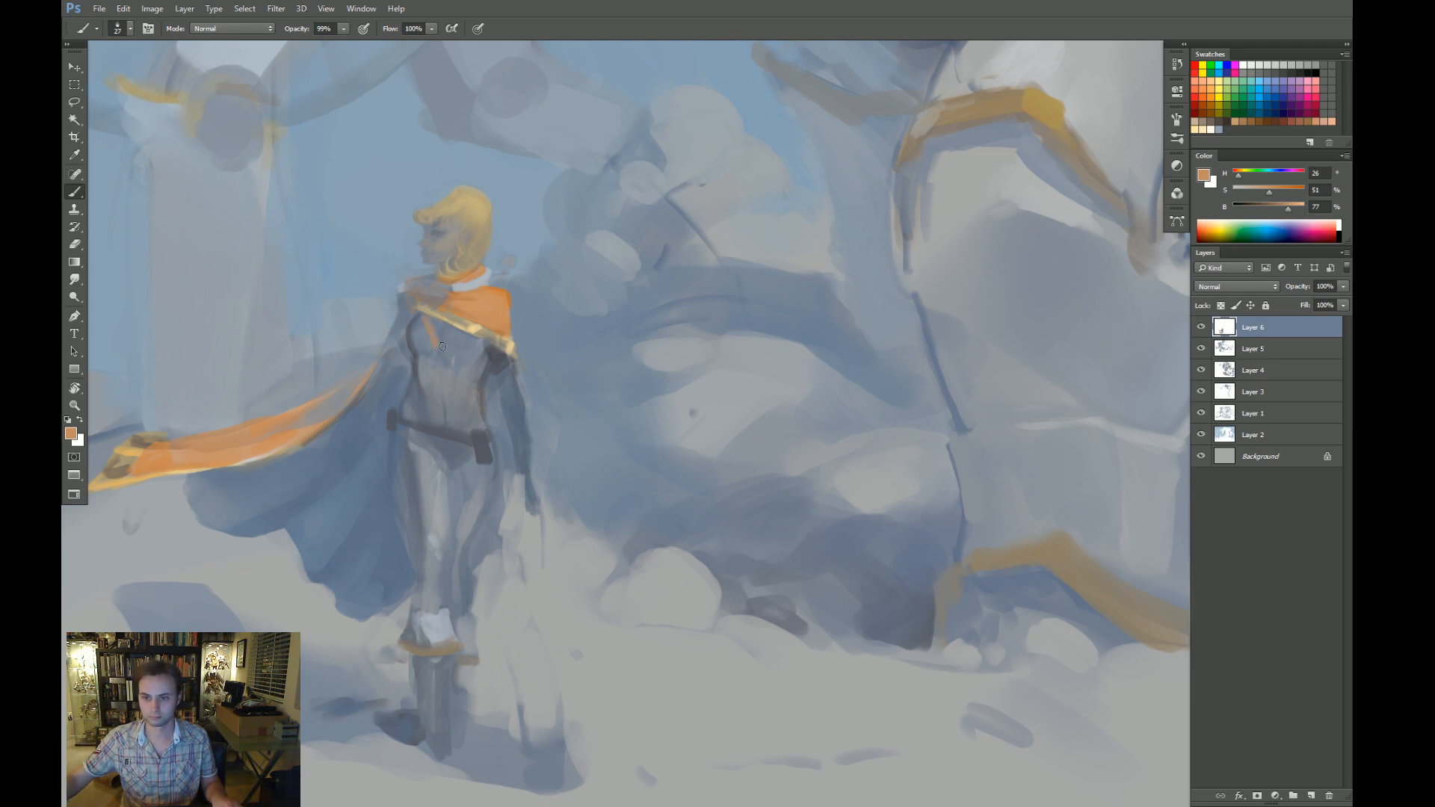
left_click_drag(1270, 191, 1281, 191)
left_click(1277, 208)
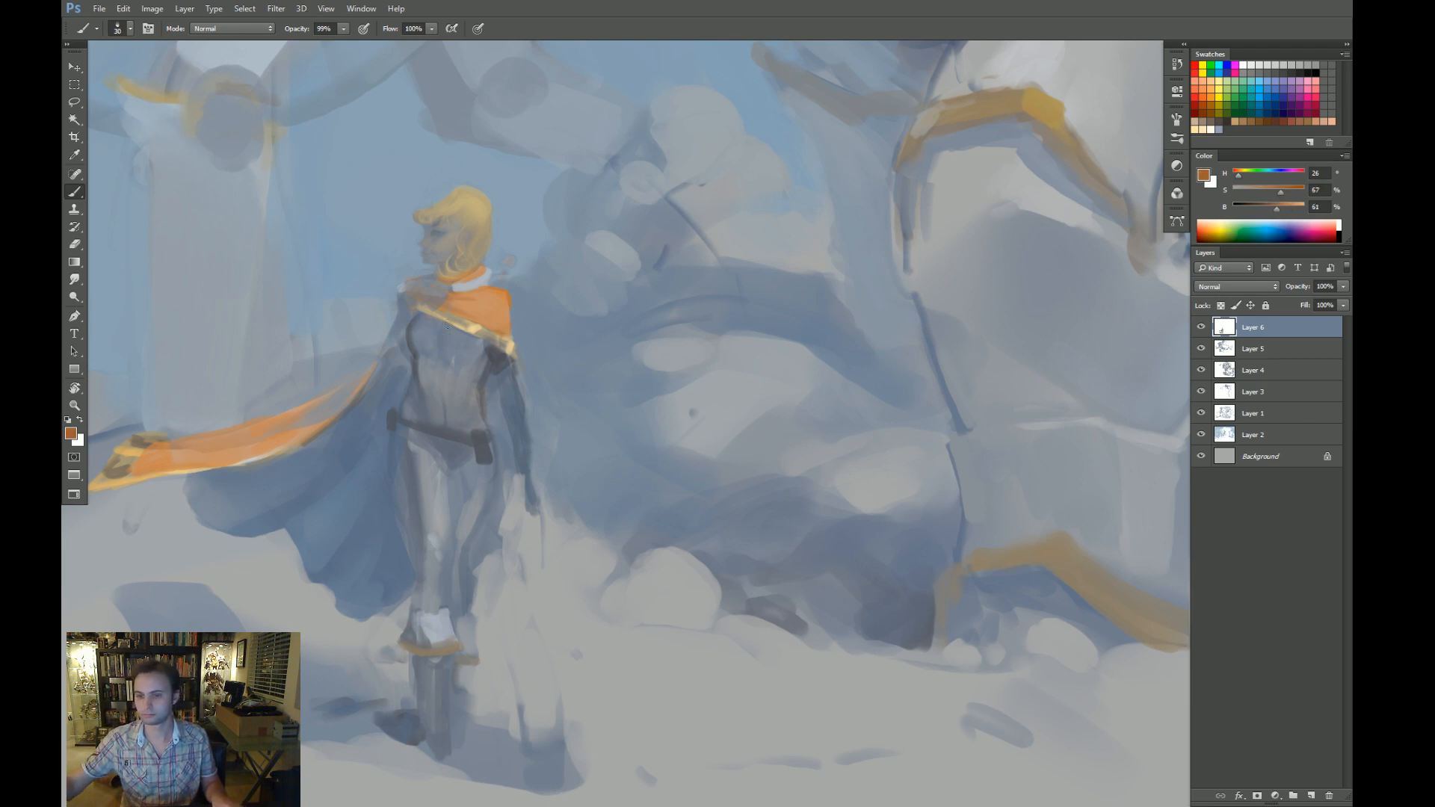
key("bracketright")
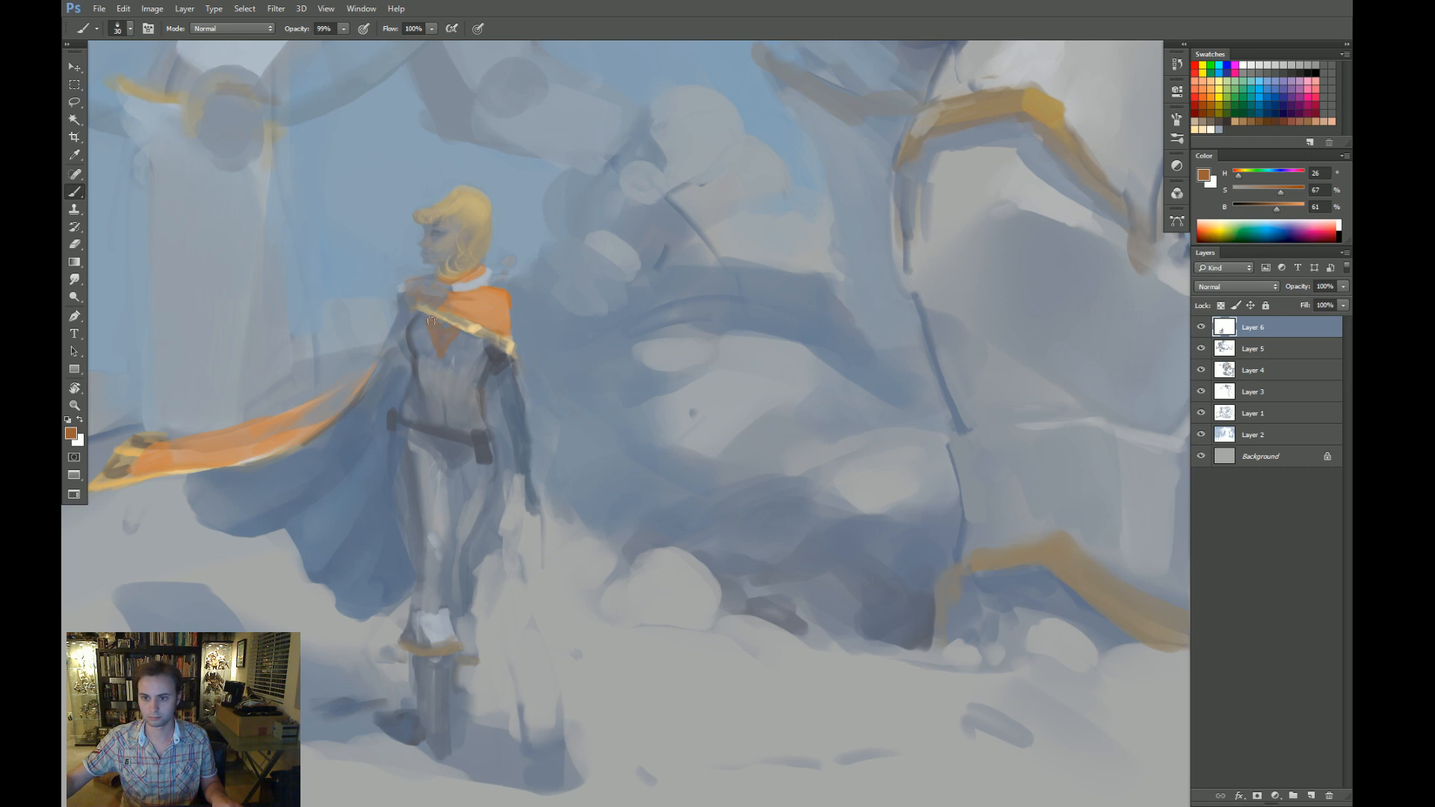
Darken the upper arm beside the flowing cape with sampled dark grey (H 235, S 11, B 38).
key("z")
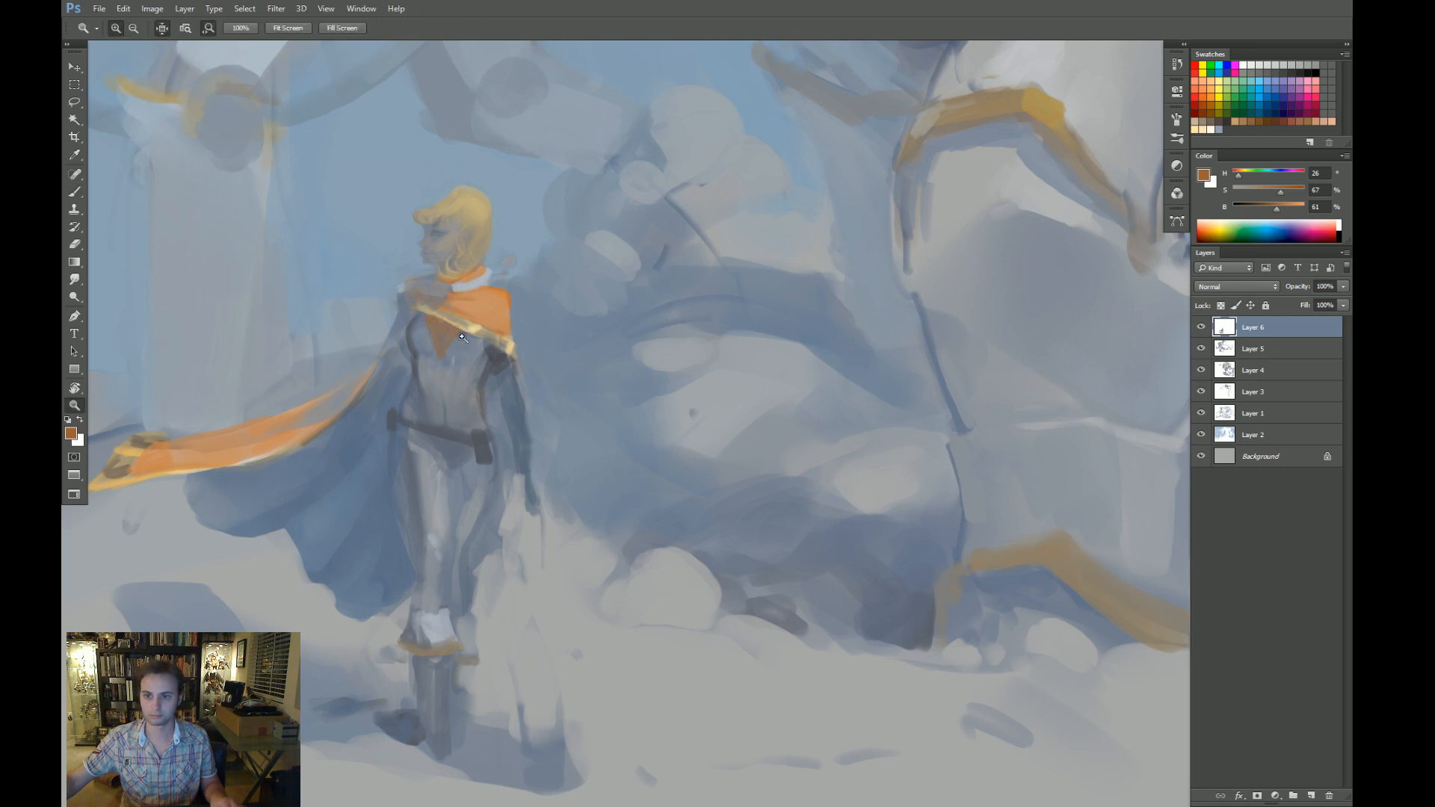
left_click_drag(472, 375, 553, 441)
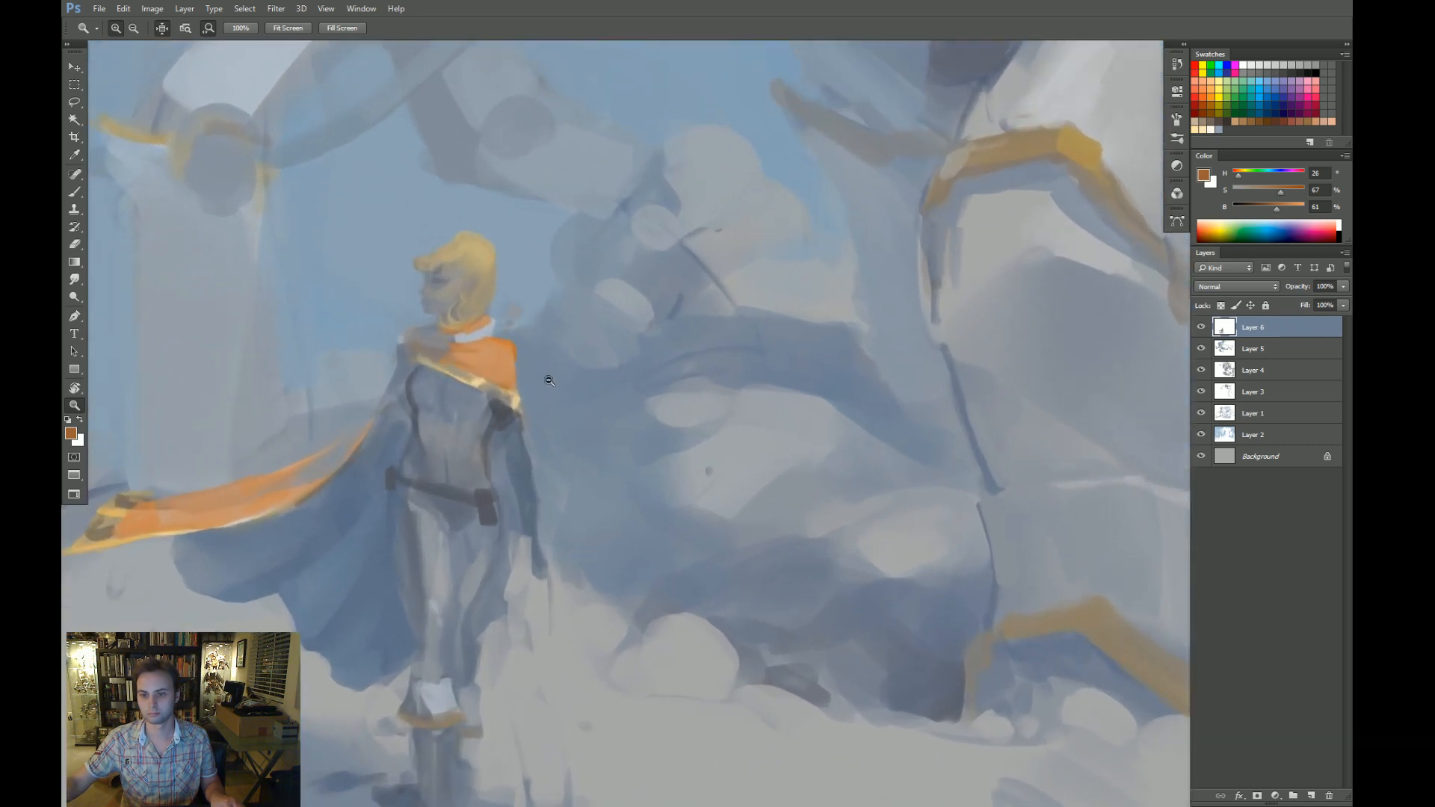
key("b")
left_click(411, 412, "alt")
mouse_move(407, 407)
left_mouse_down()
mouse_move(380, 432)
mouse_move(408, 403)
left_mouse_up()
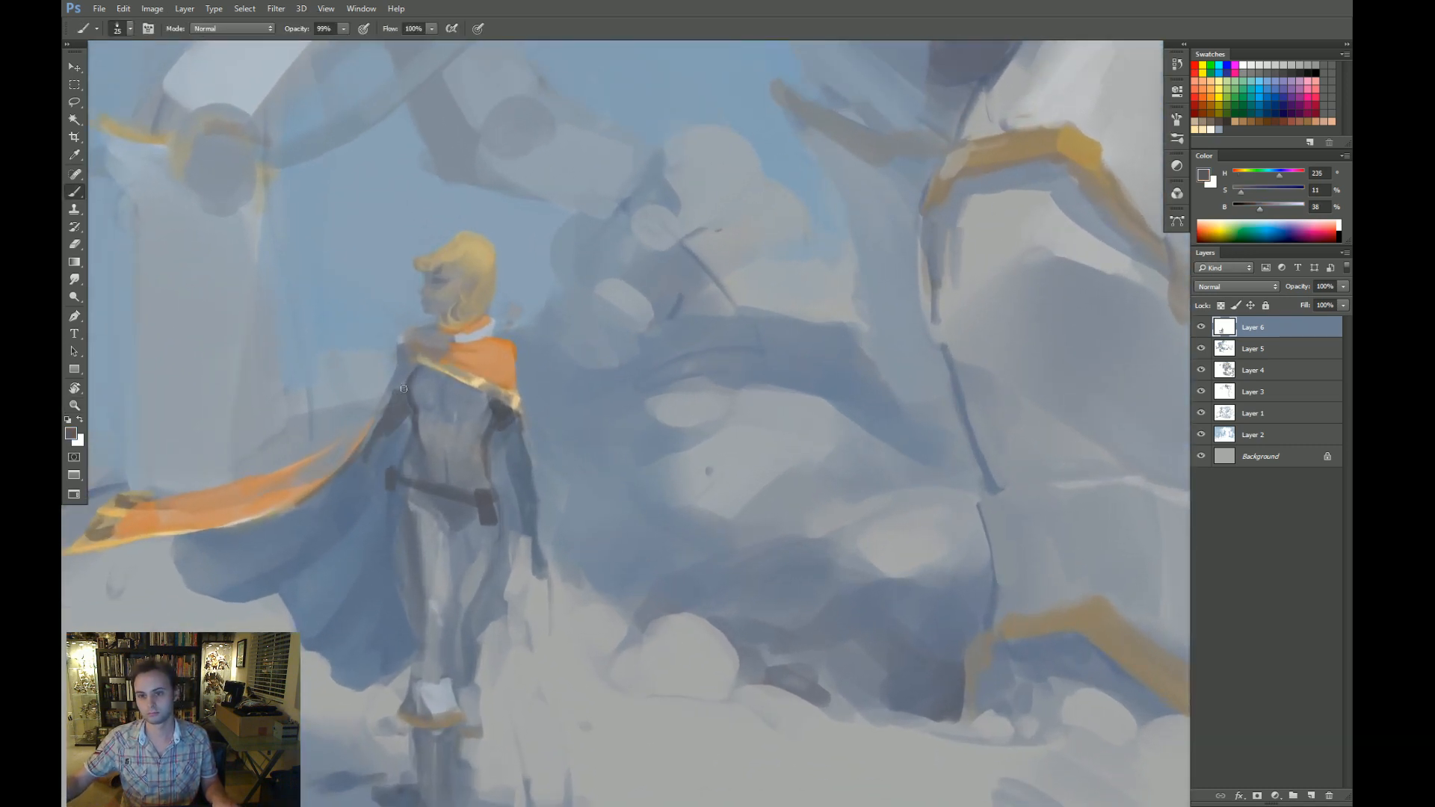
Model the chest and torso with sampled light grey (H 220, S 6, B 62) and darker blue-greys (H 218, S 15, B 49 and H 213, S 24, B 51).
left_click(422, 459, "alt")
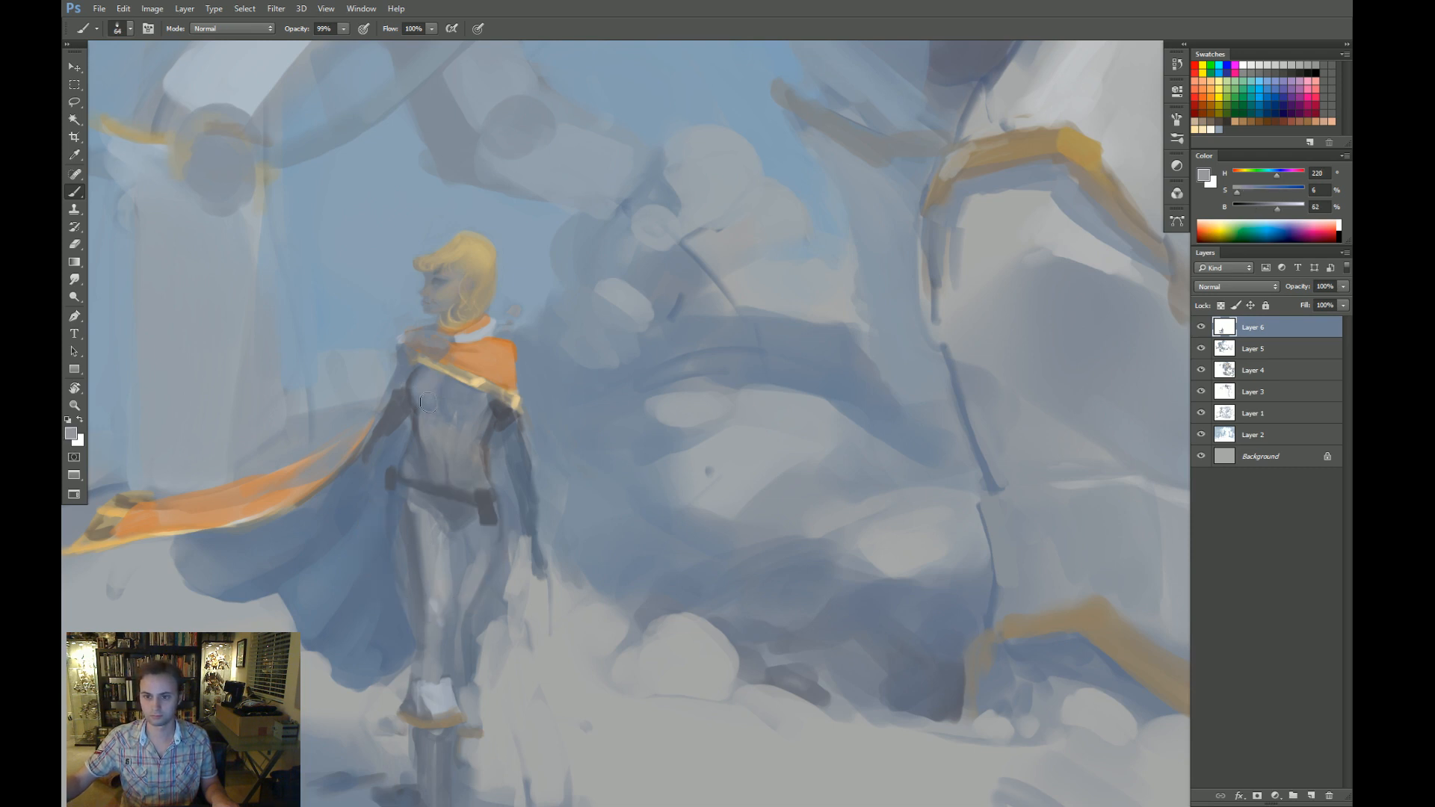
left_click_drag(472, 396, 482, 397)
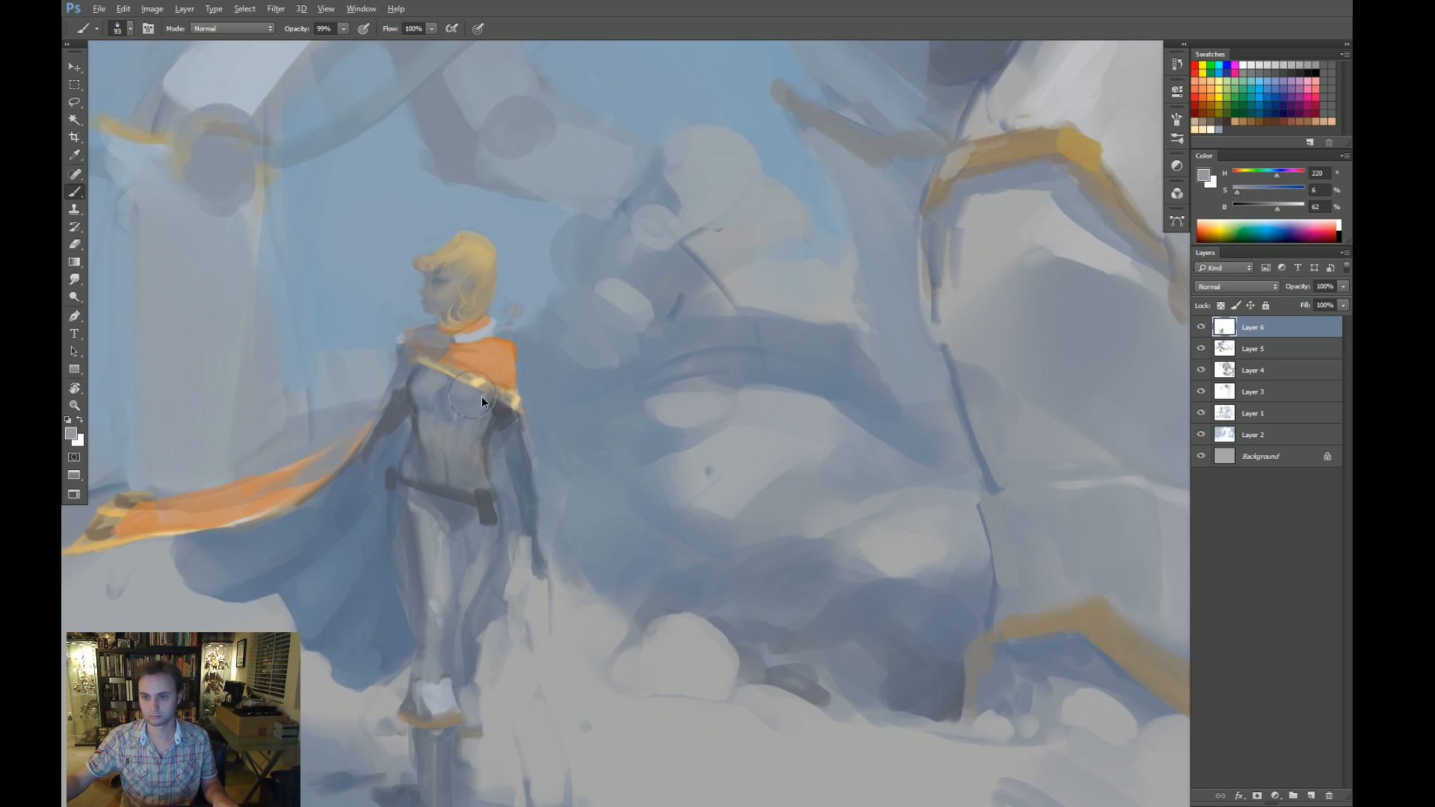
left_click(462, 411, "alt")
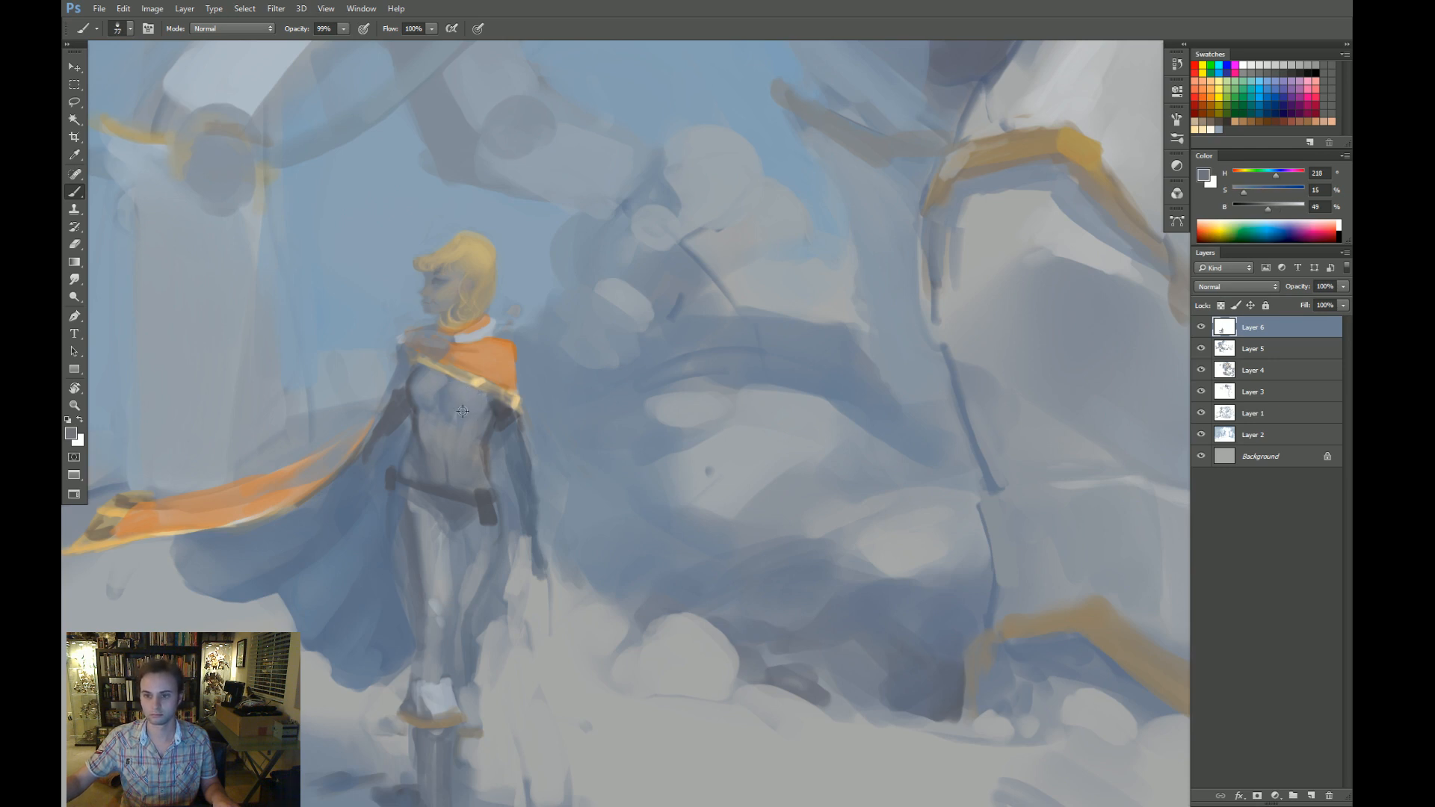
left_click_drag(444, 417, 478, 417)
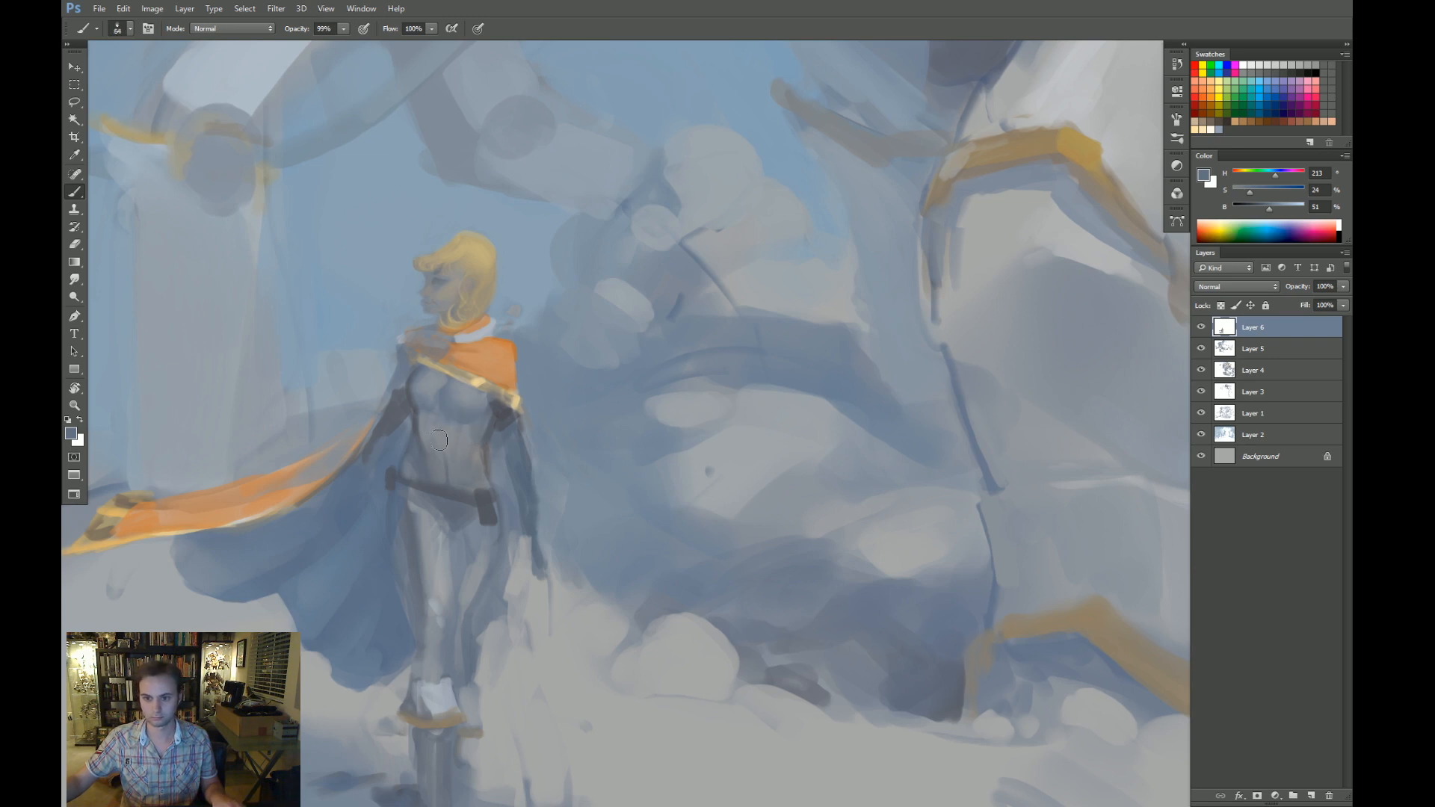
left_click(459, 439, "alt")
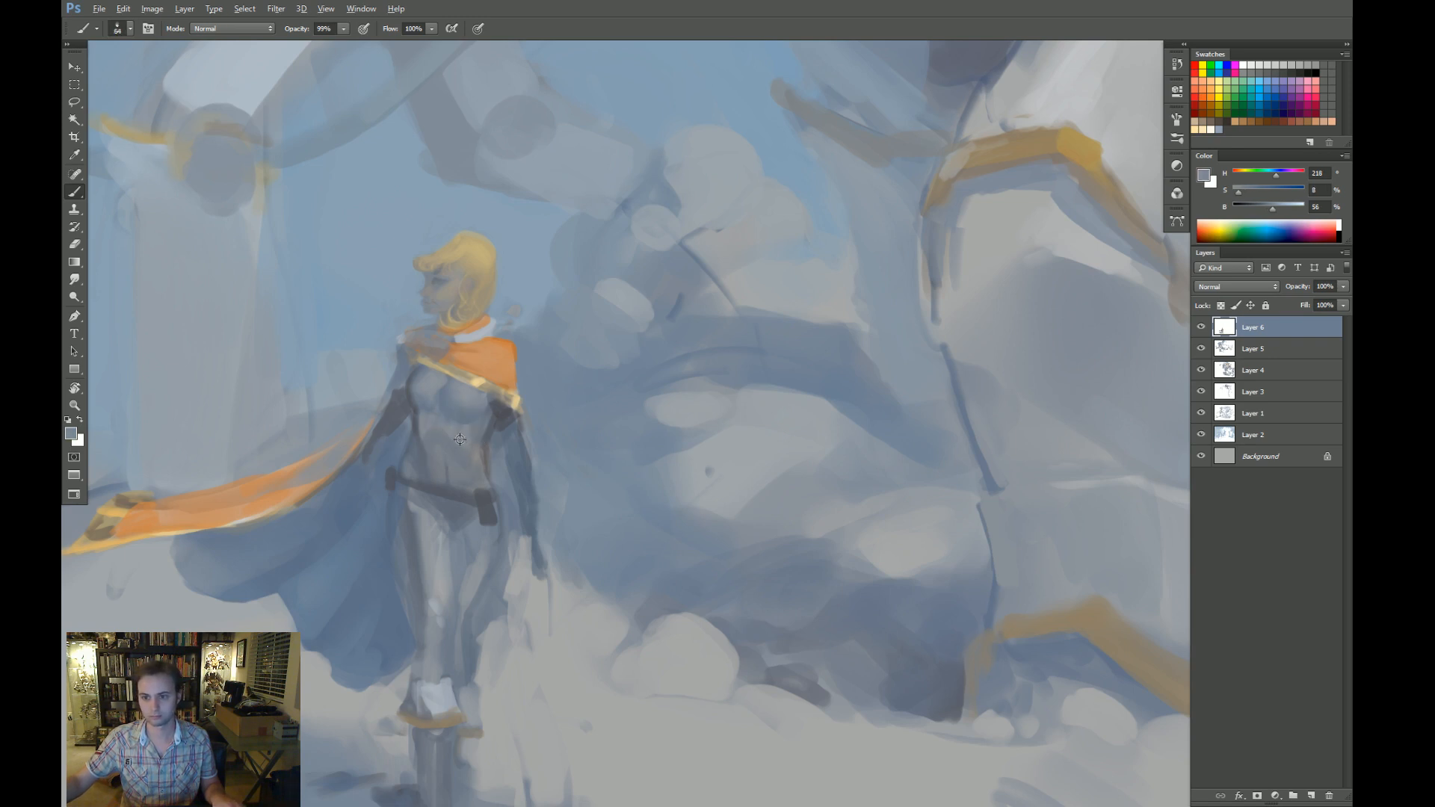
Mirror the canvas horizontally and frame the caped figure.
scroll(480, 476, "down", 3)
key("r")
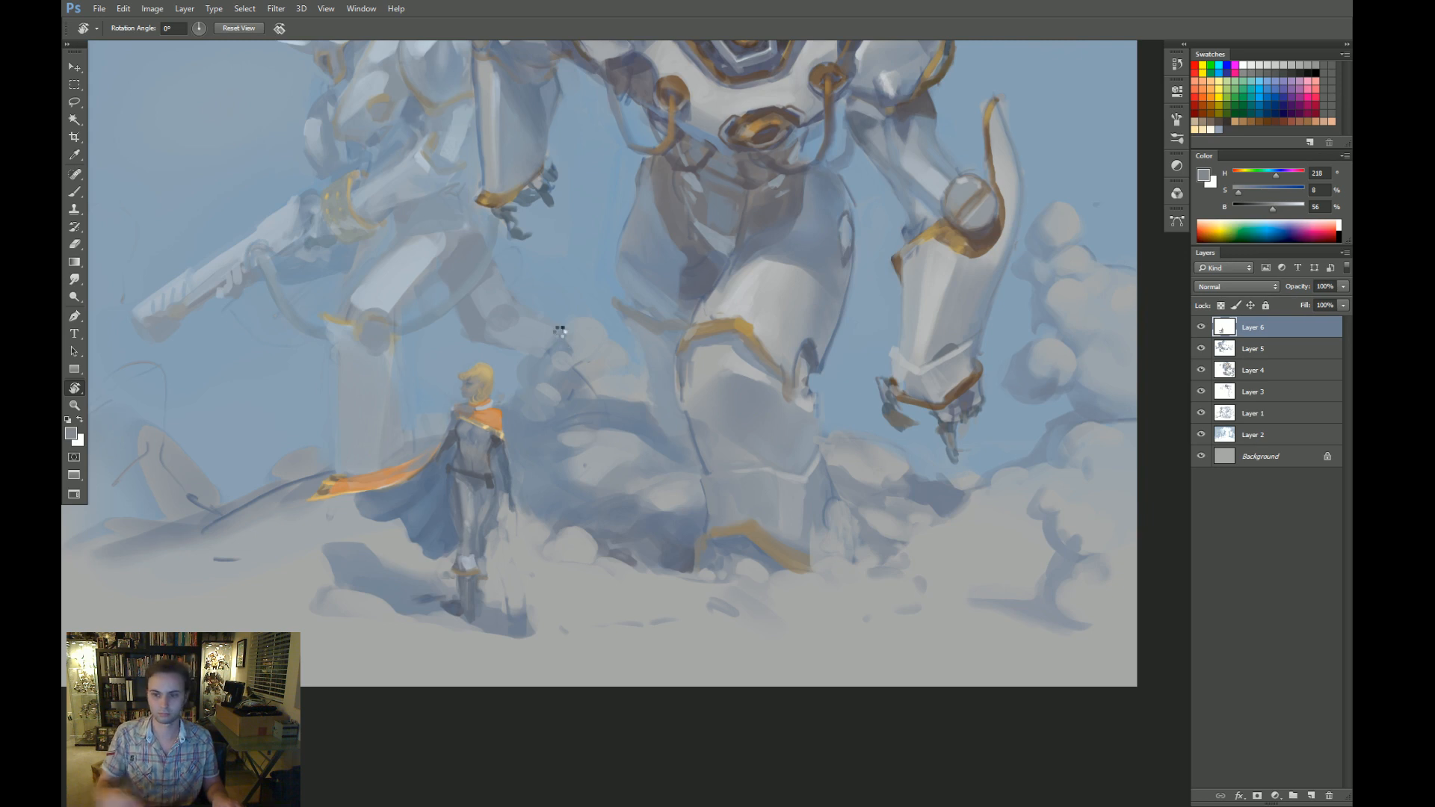
key("F2")
left_click_drag(828, 529, 711, 516)
left_click_drag(607, 420, 658, 420)
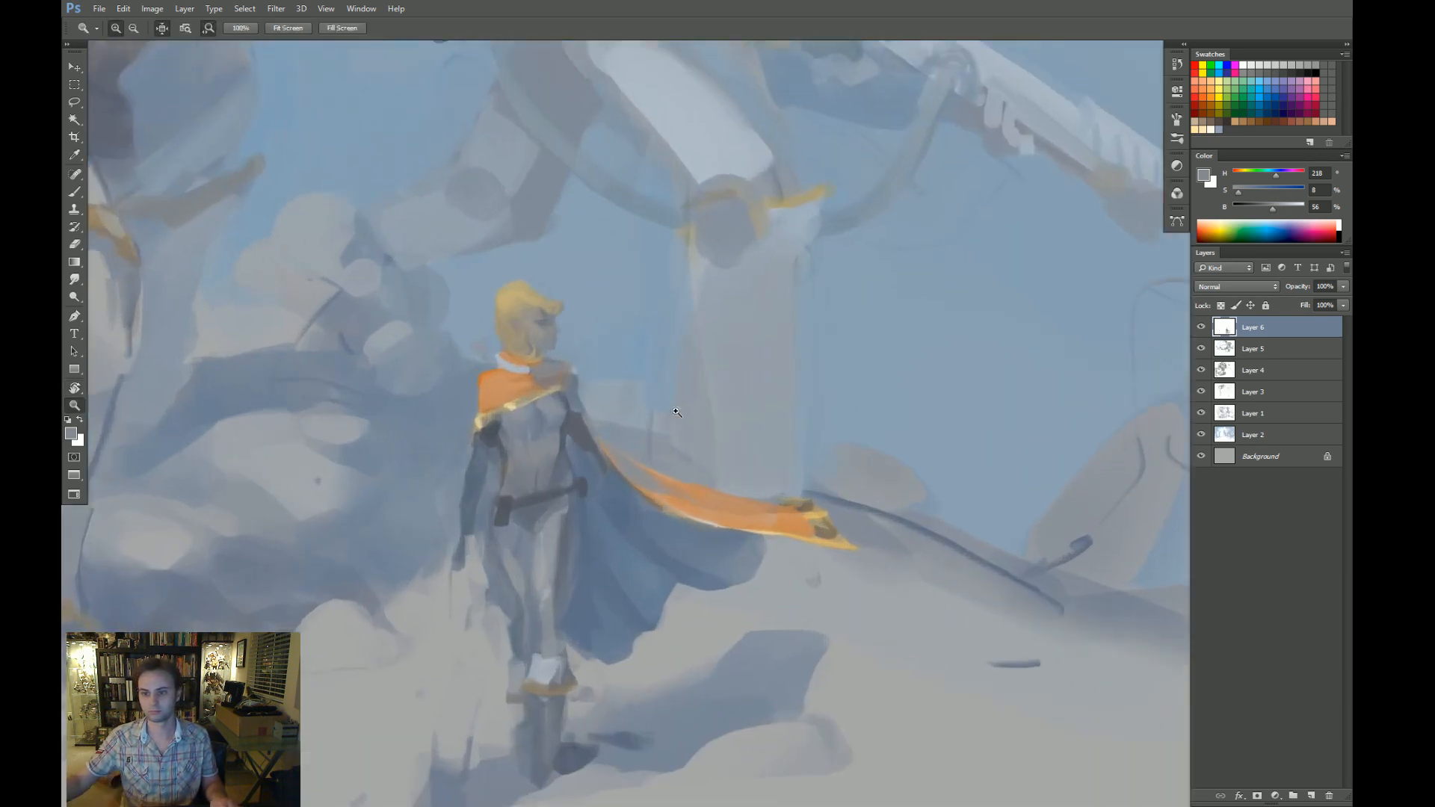
Darken the shoulder next to the collar with sampled dark grey and sample sky blue (H 208, S 23, B 69) for its outline.
key("b")
key("d")
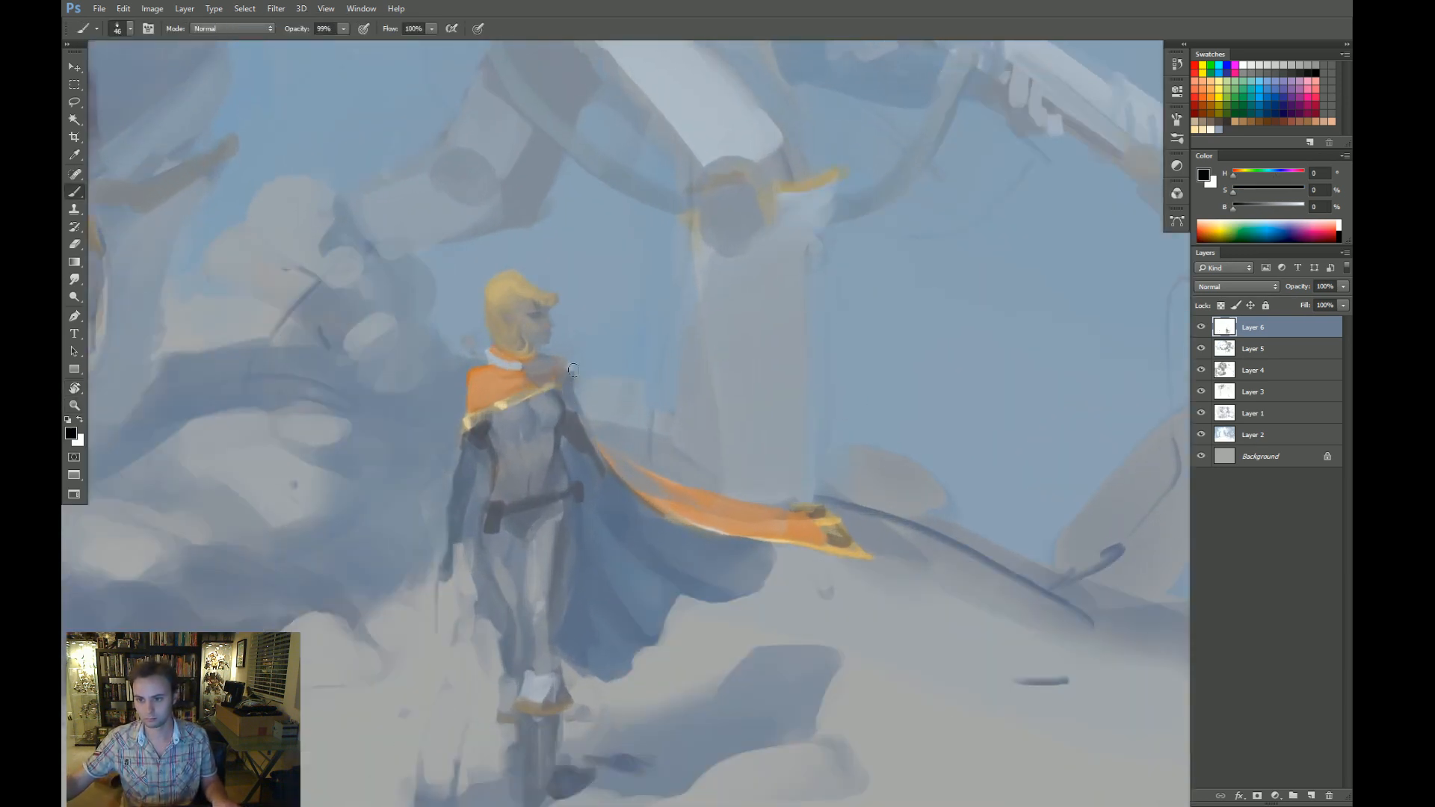
left_click(567, 383, "alt")
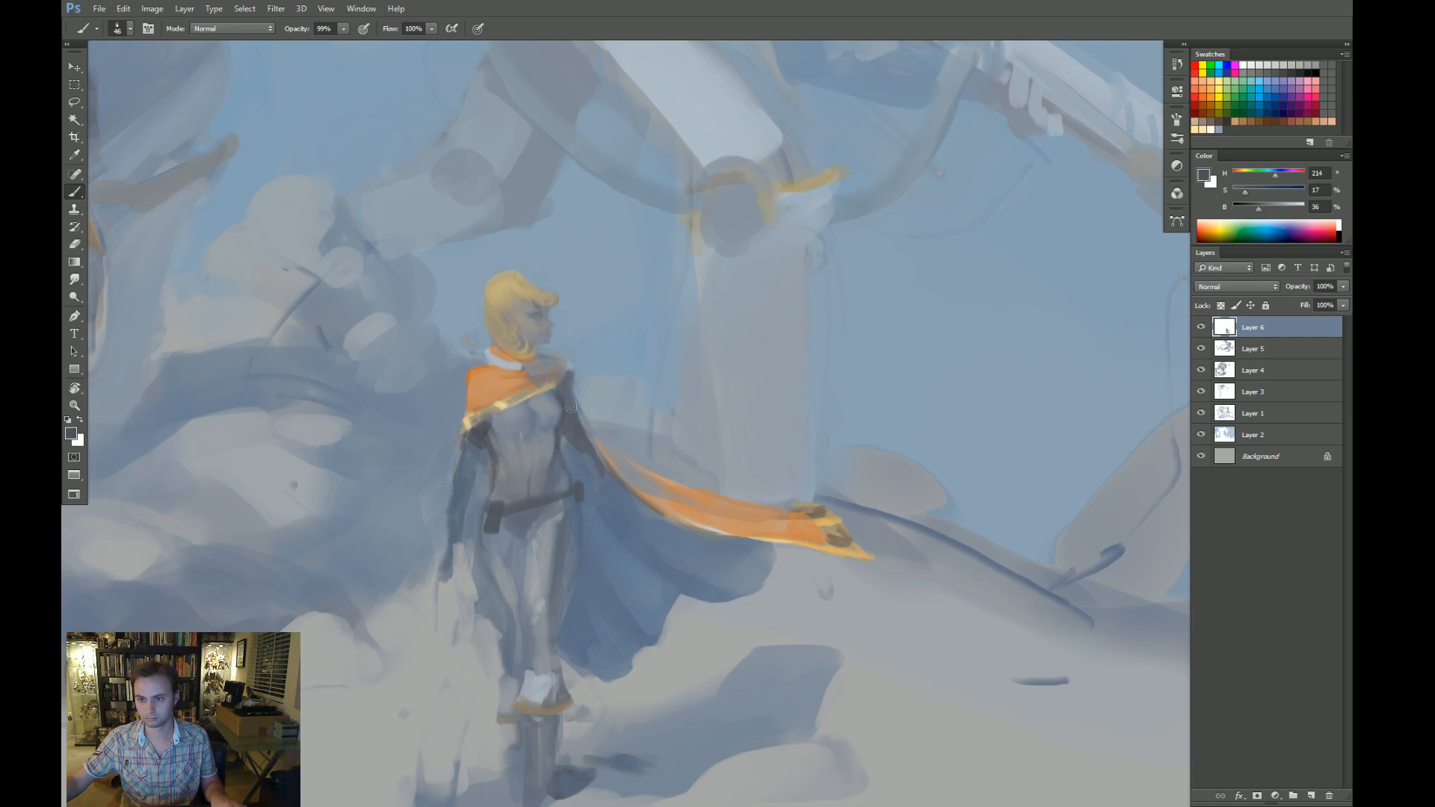
left_click_drag(571, 407, 563, 377)
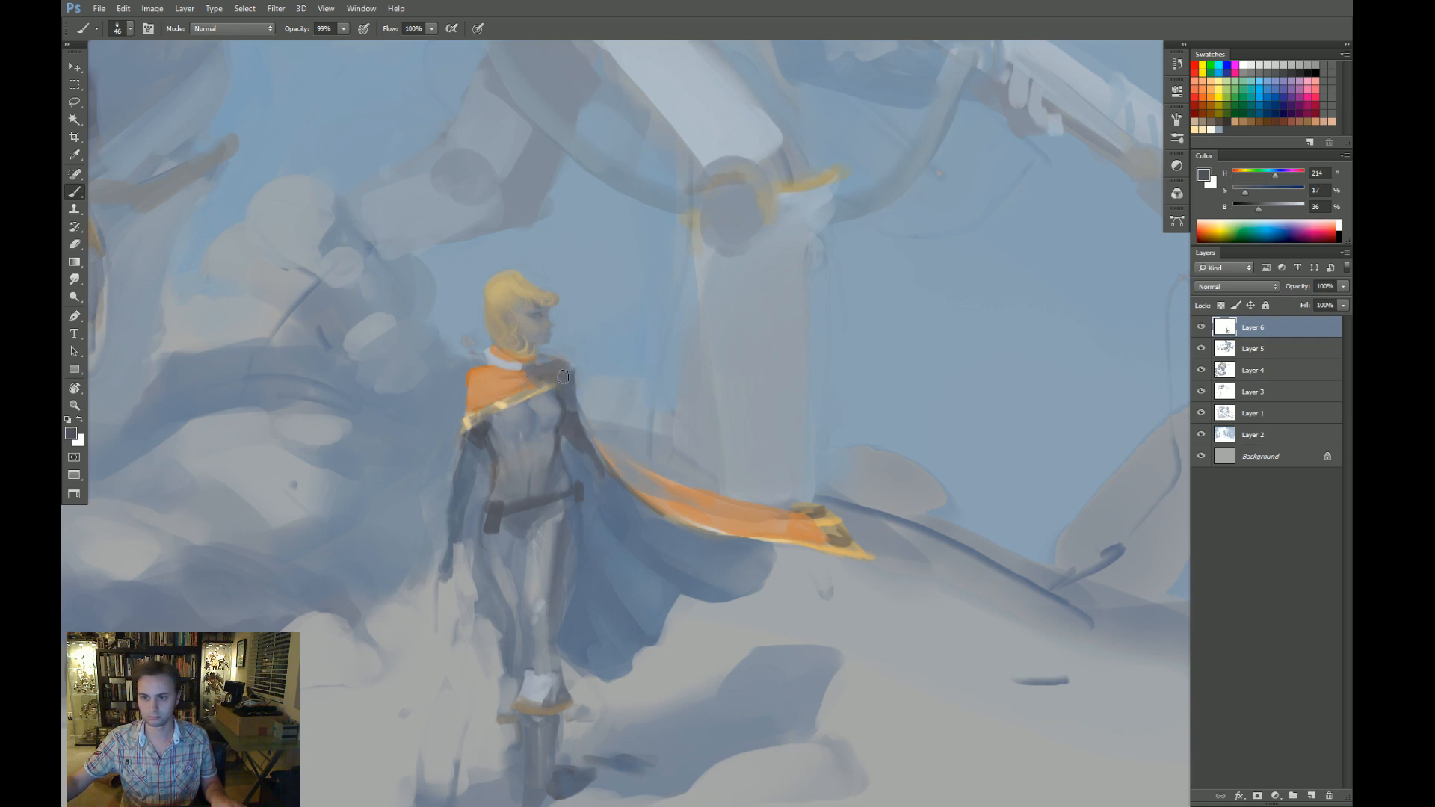
left_click(573, 357, "alt")
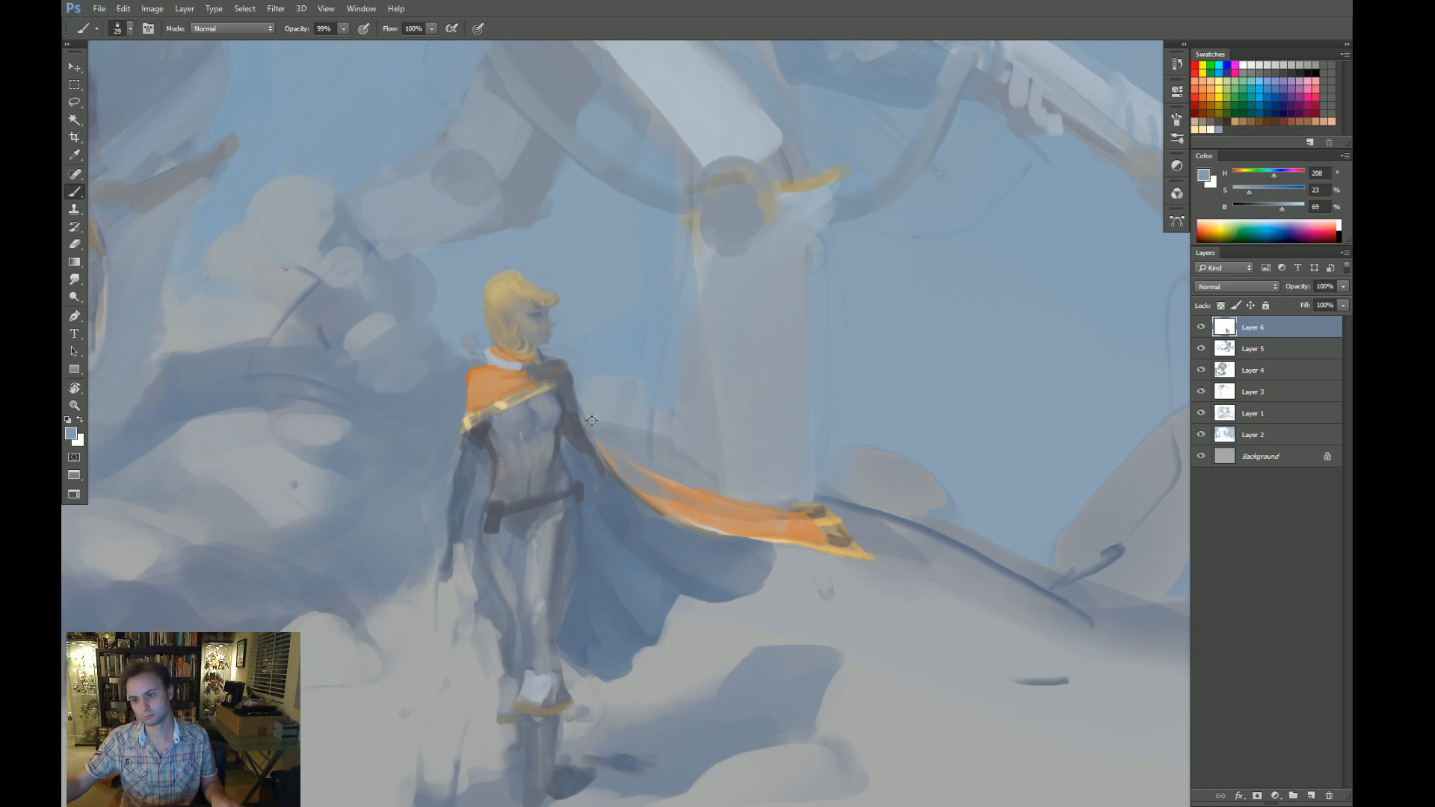
Rework the cape's orange border near the arm with saturated orange (H 27, S 80, B 78) and shadow brown (H 25, S 43, B 52) on a rotated canvas.
left_click(698, 493, "alt")
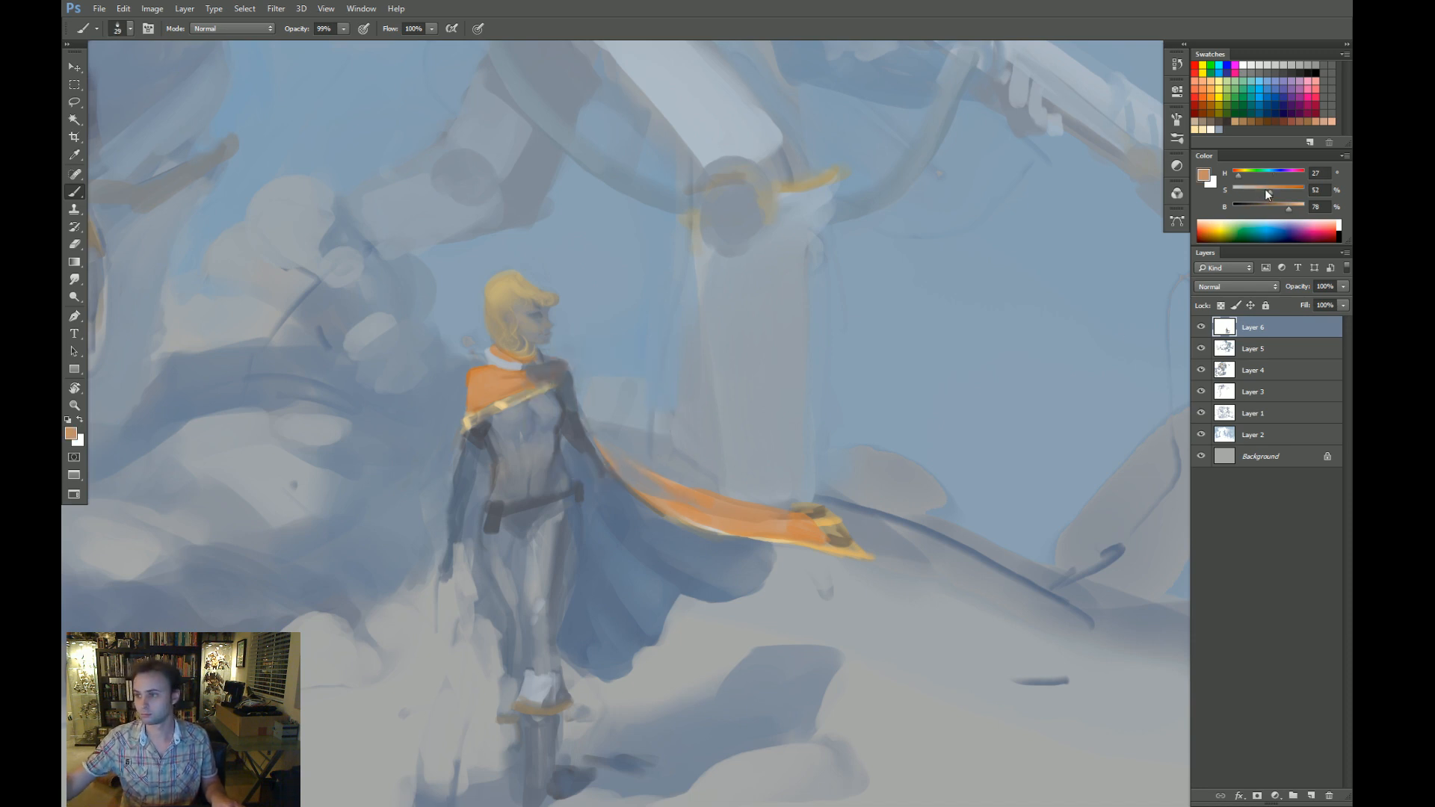
left_click(710, 505, "alt")
key("r")
left_click_drag(718, 405, 685, 491)
right_click(639, 361, "alt")
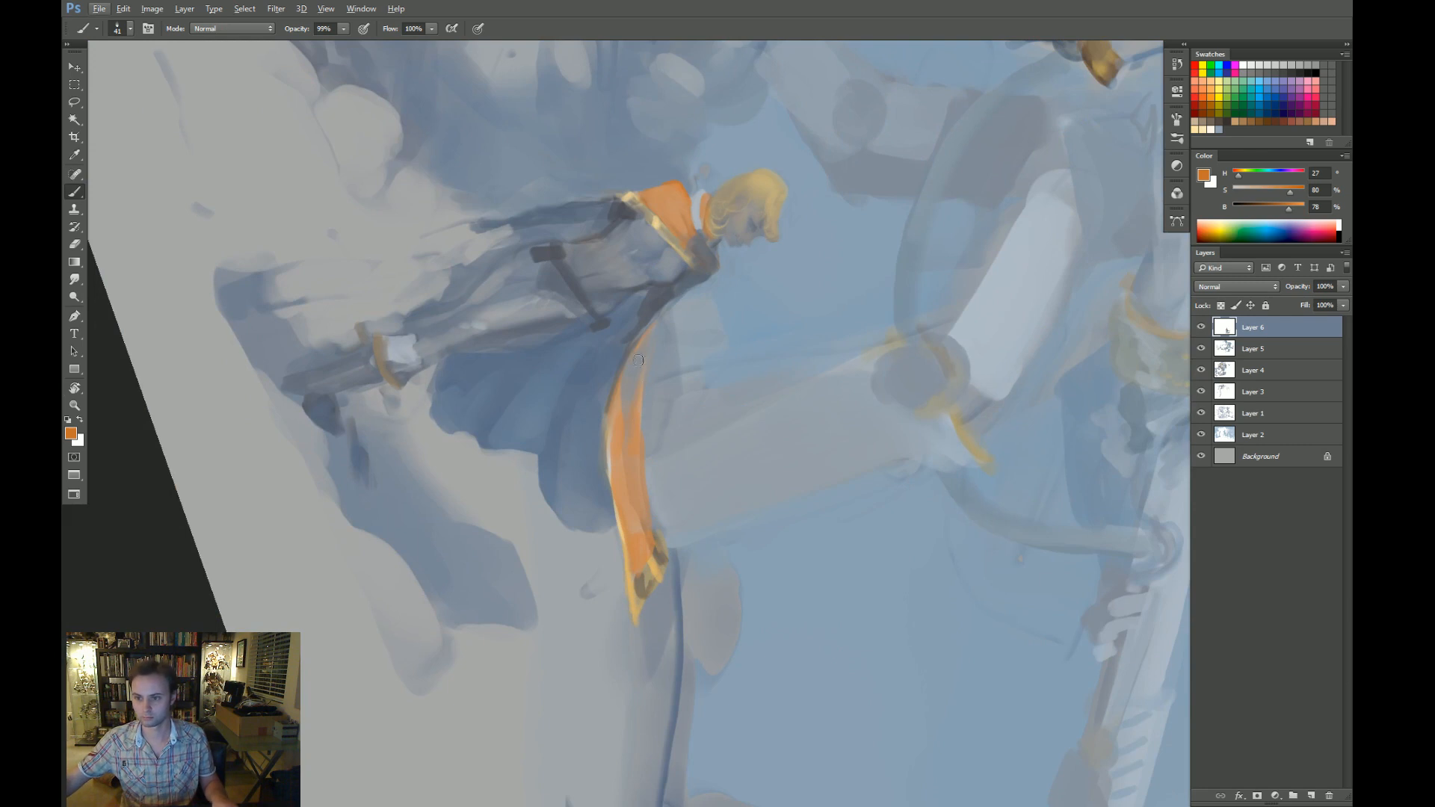
left_click(646, 318, "alt")
left_click_drag(643, 342, 622, 419)
mouse_move(648, 350)
left_mouse_down()
mouse_move(627, 391)
mouse_move(624, 462)
left_mouse_up()
left_click_drag(632, 417, 641, 366)
key("Escape")
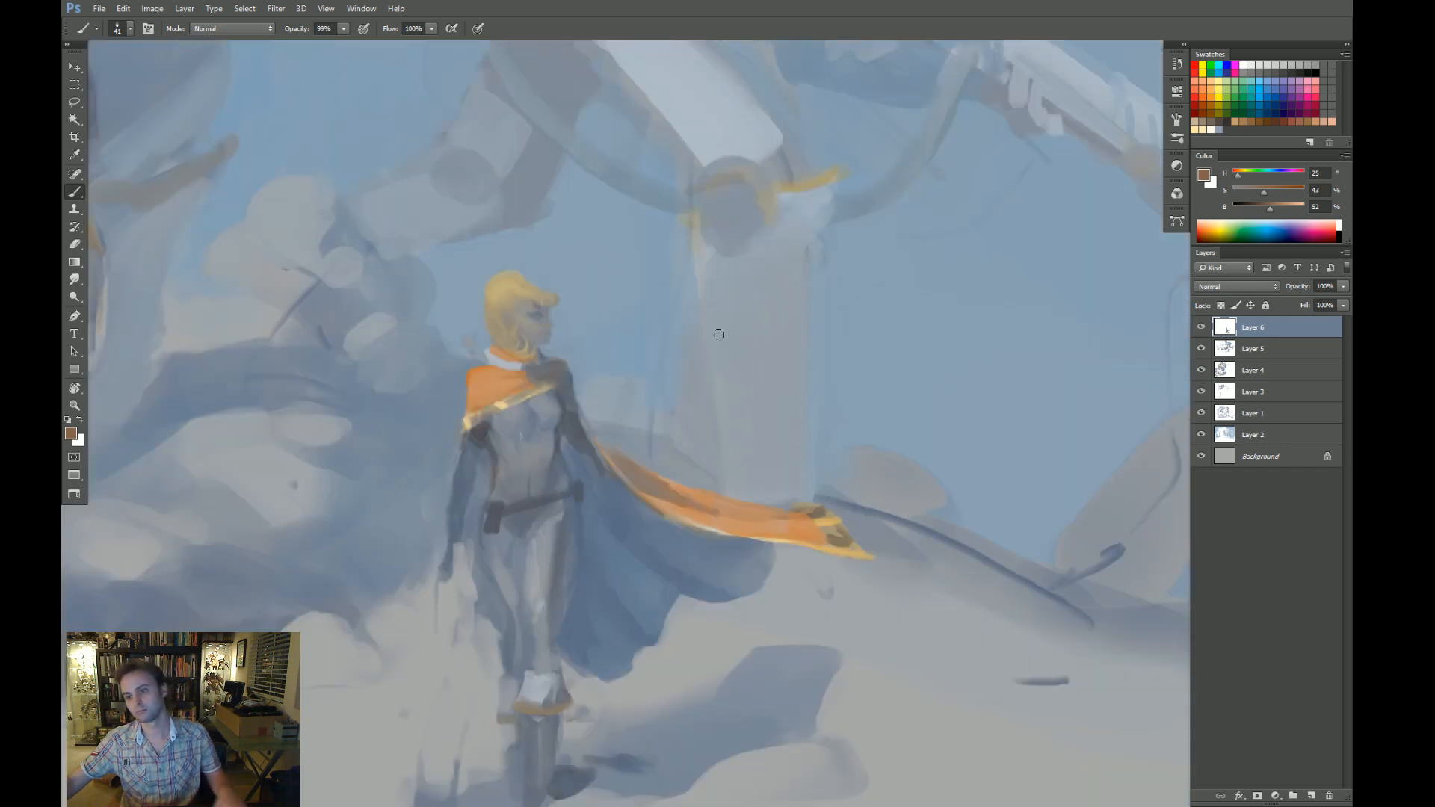
Blend the middle of the cape's orange border with colours sampled from it.
left_click(704, 522, "alt")
mouse_move(704, 522)
left_mouse_down()
mouse_move(721, 518)
mouse_move(697, 516)
left_mouse_up()
left_click(648, 477, "alt")
Try a broad soft stroke across the lower edge of the blue cape with a very large brush.
mouse_move(705, 565)
left_mouse_down()
mouse_move(689, 501)
mouse_move(579, 617)
left_mouse_up()
left_click(666, 539, "alt")
key("ctrl+z")
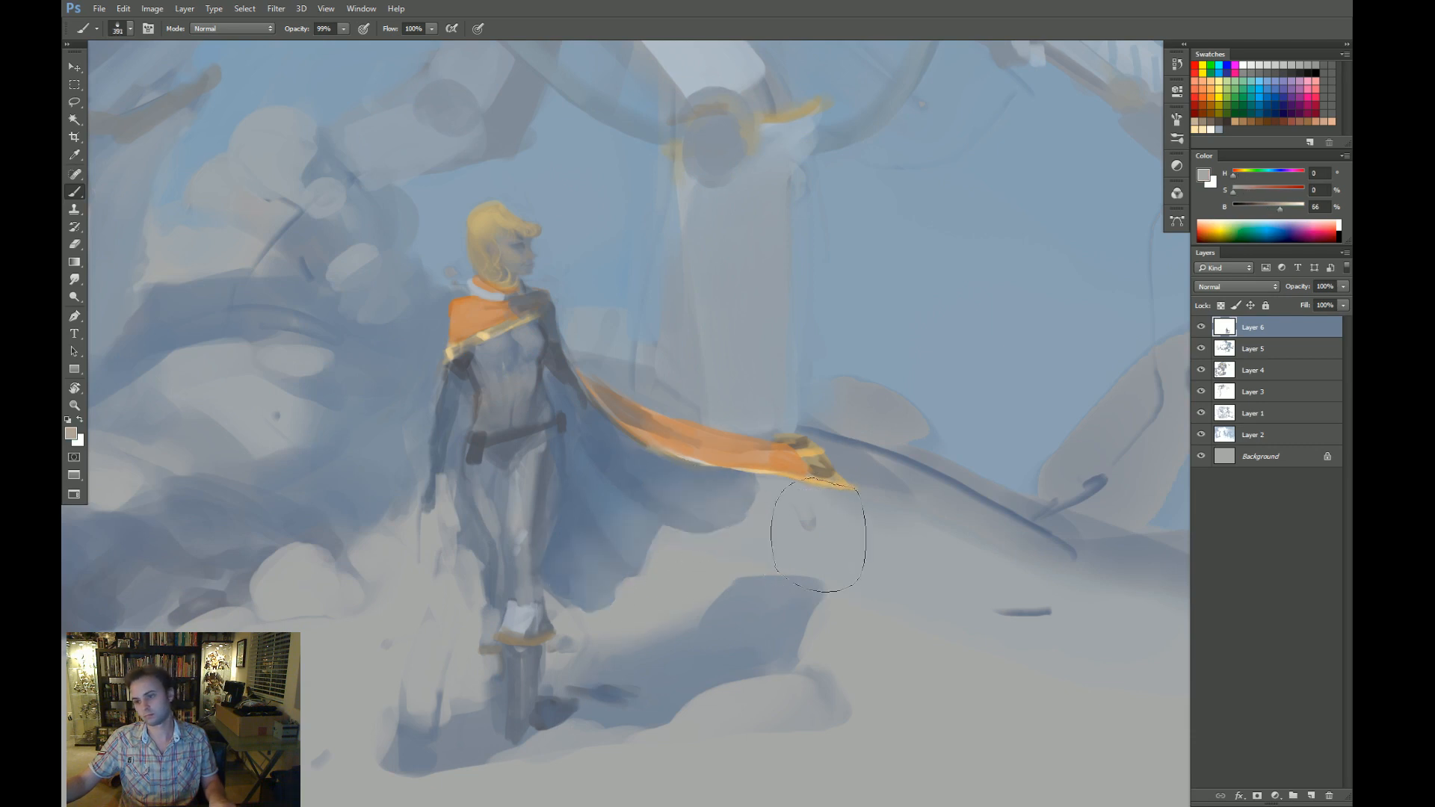
key("ctrl+z")
Select the cape's blue lining with the Magic Wand at tolerance 15, feather the selection and hide its outline.
key("w")
left_click(598, 568)
left_click(608, 551, "shift")
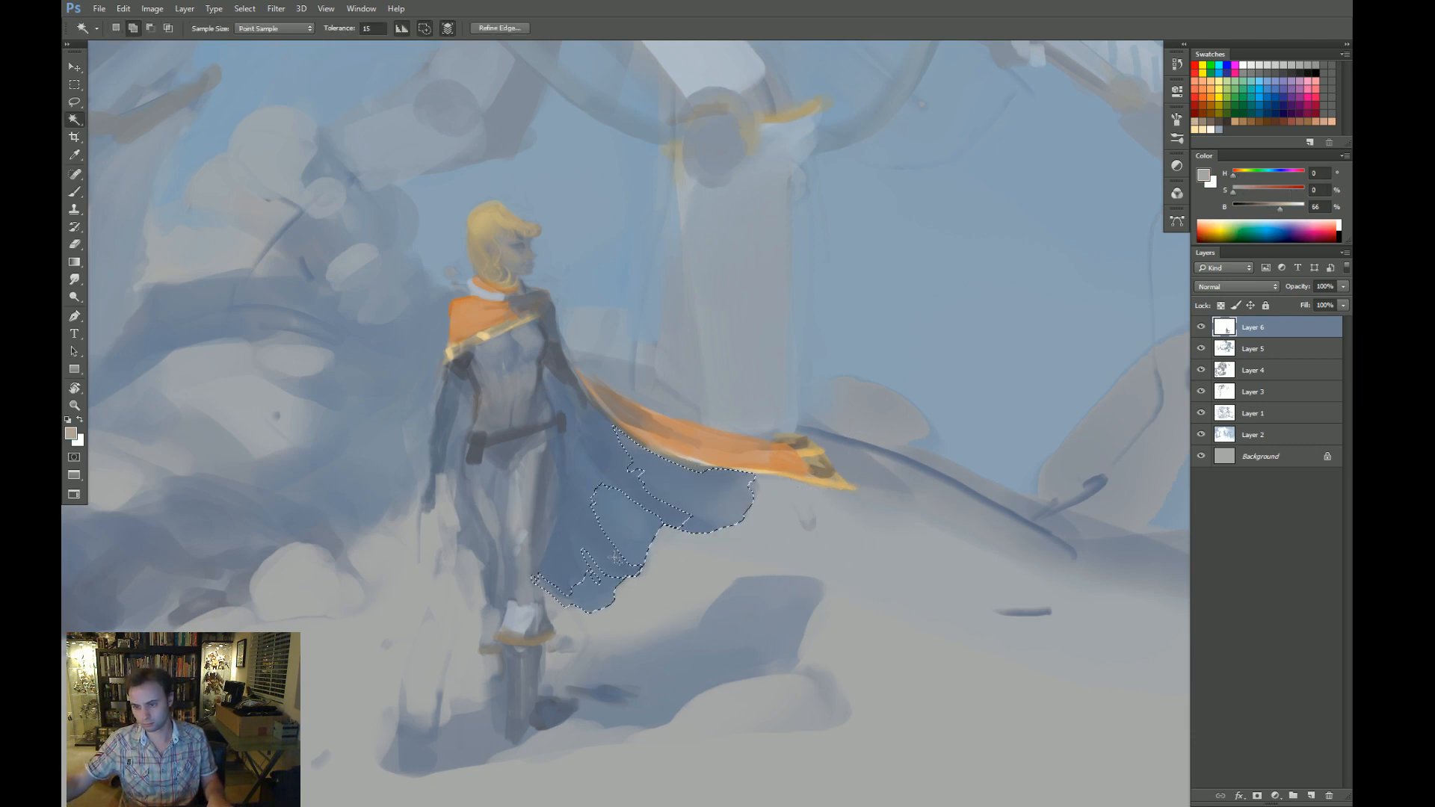
left_click(614, 529, "shift")
key("shift+F6")
key("Return")
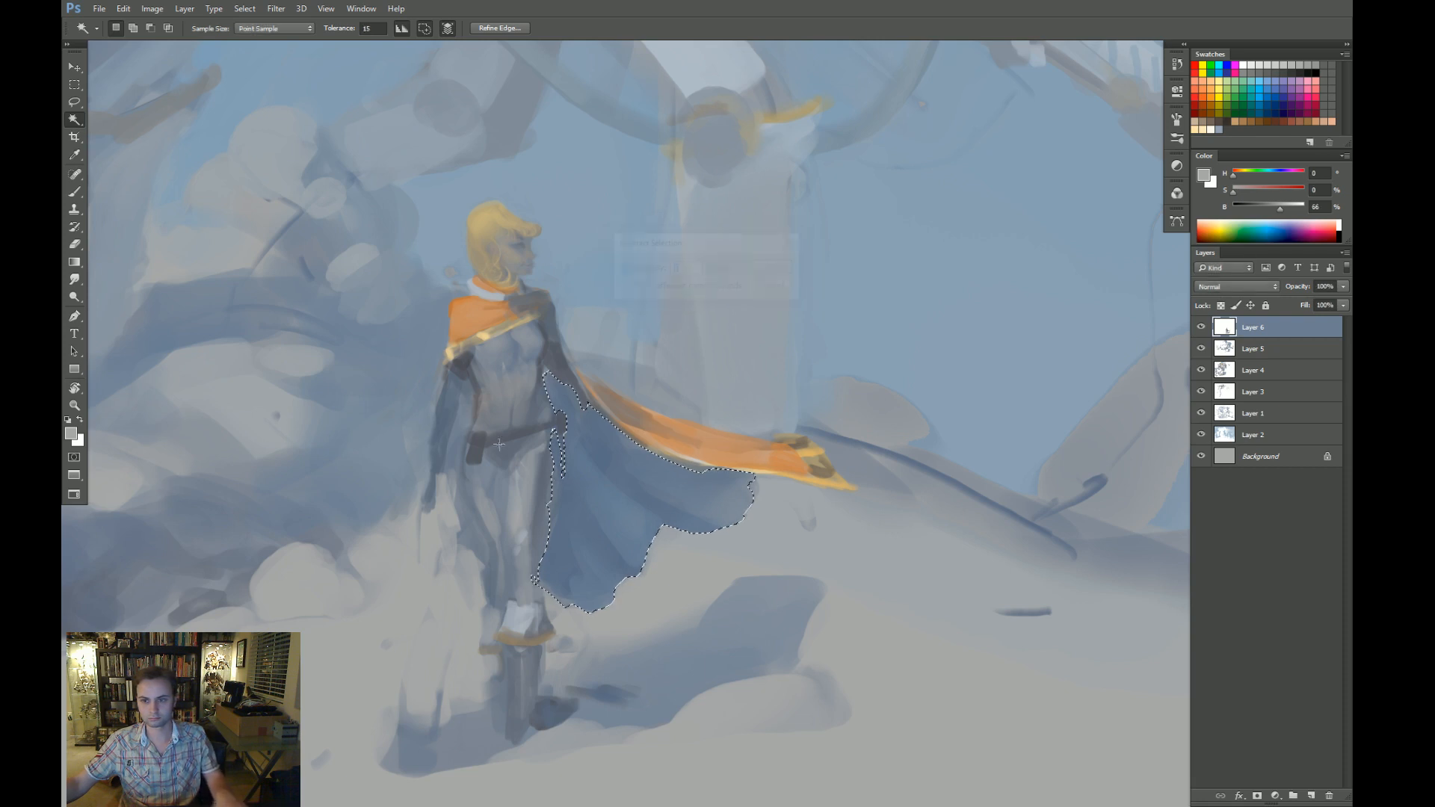
key("ctrl+h")
Glaze the selected cape lining with a saturated blue (H 207, S 67, B 76) using a very large brush.
key("b")
left_click(545, 222, "alt")
left_click(1281, 190)
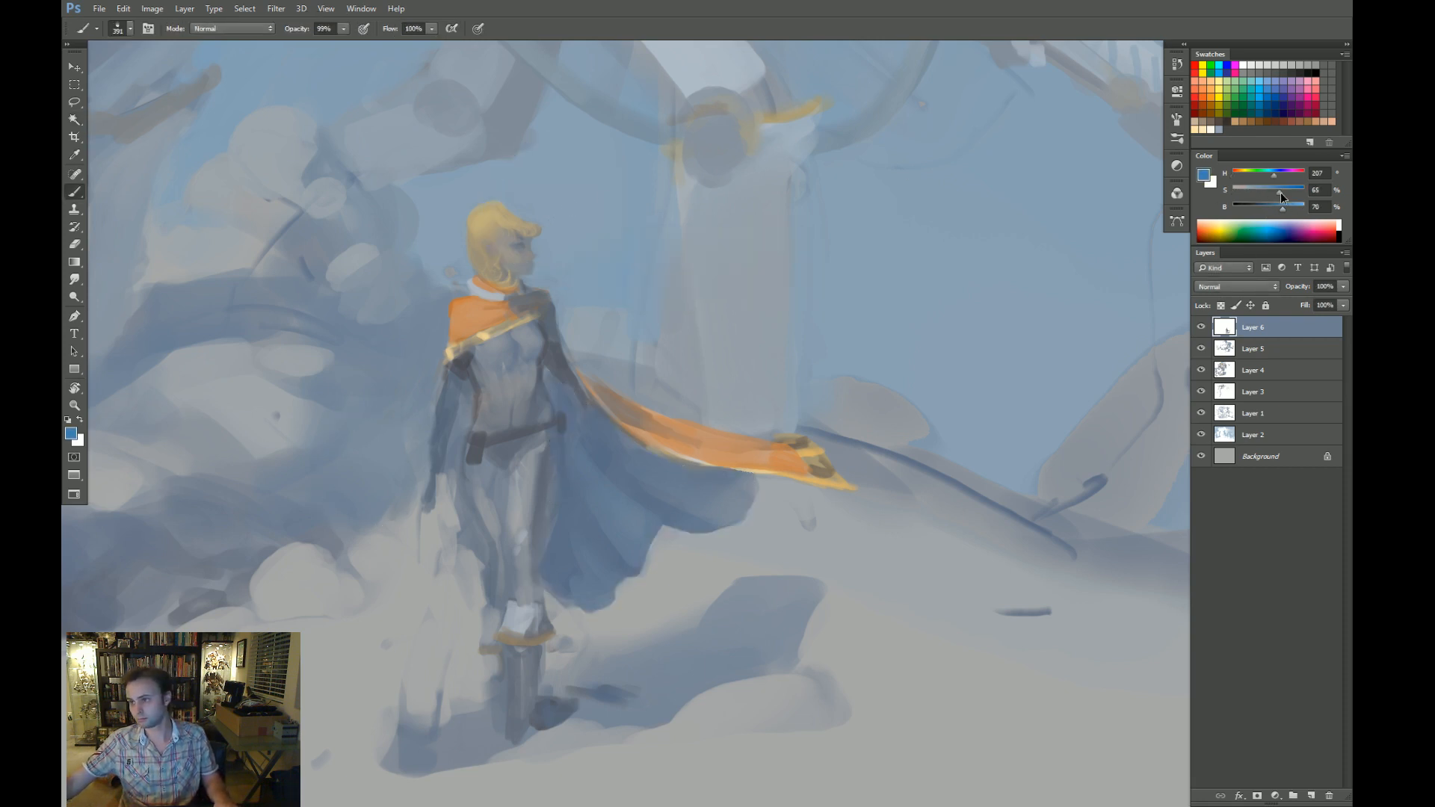
left_click(1287, 207)
key("]")
key("]")
key("]")
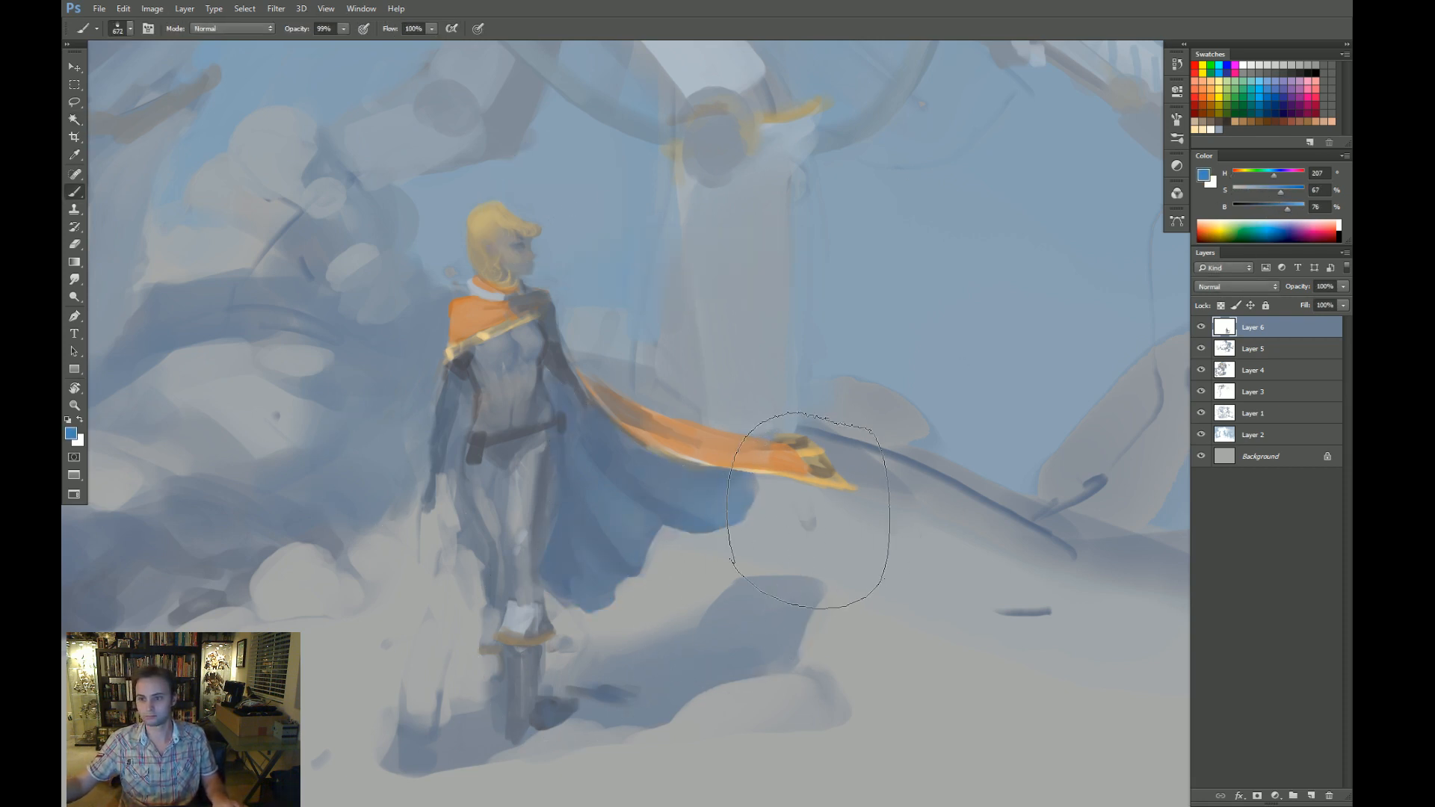
Brush a softer blue (H 207, S 30) over the lower part of the cape's lining with a smaller brush, and undo the last stroke.
left_click(771, 528, "alt")
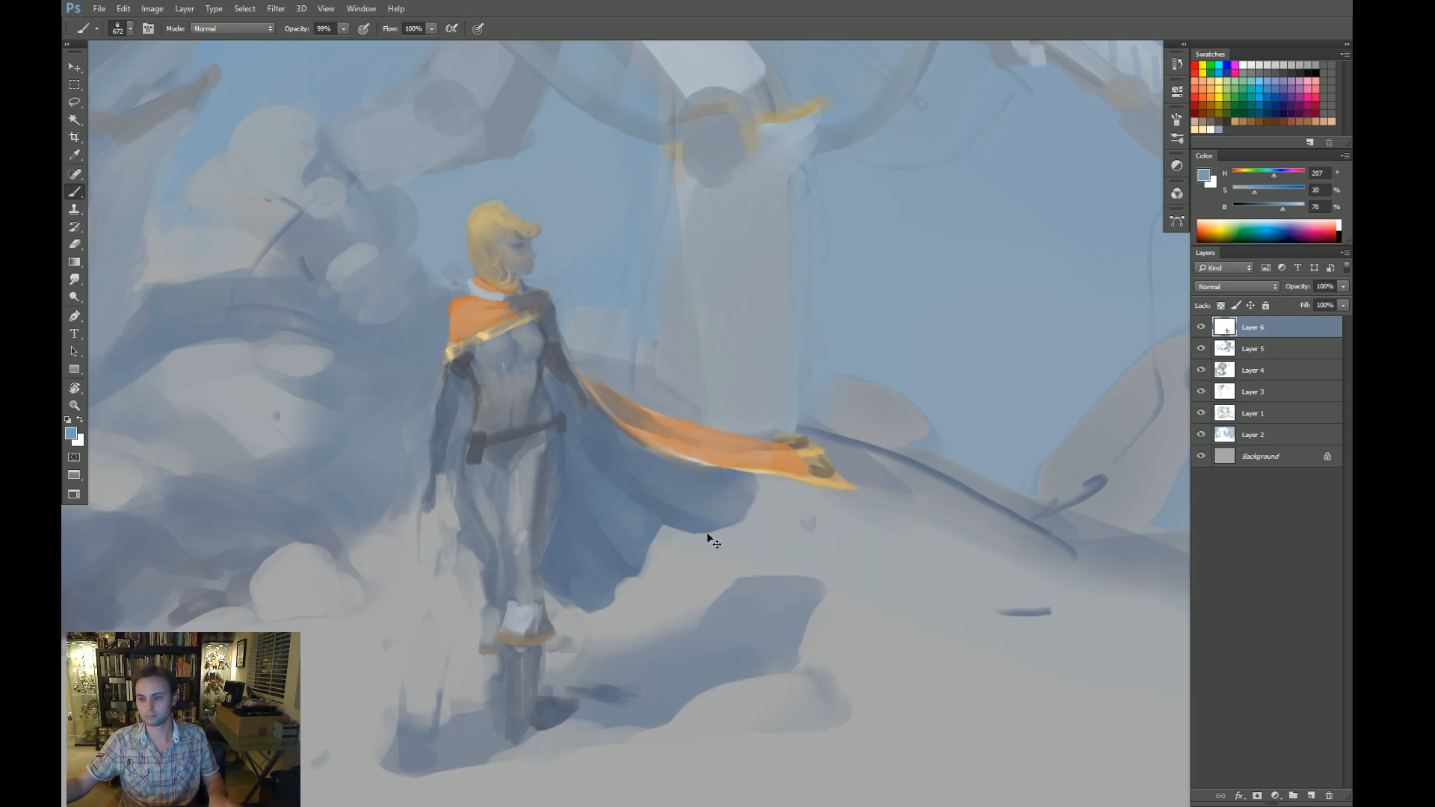
key("bracketleft")
key("bracketleft")
key("bracketleft")
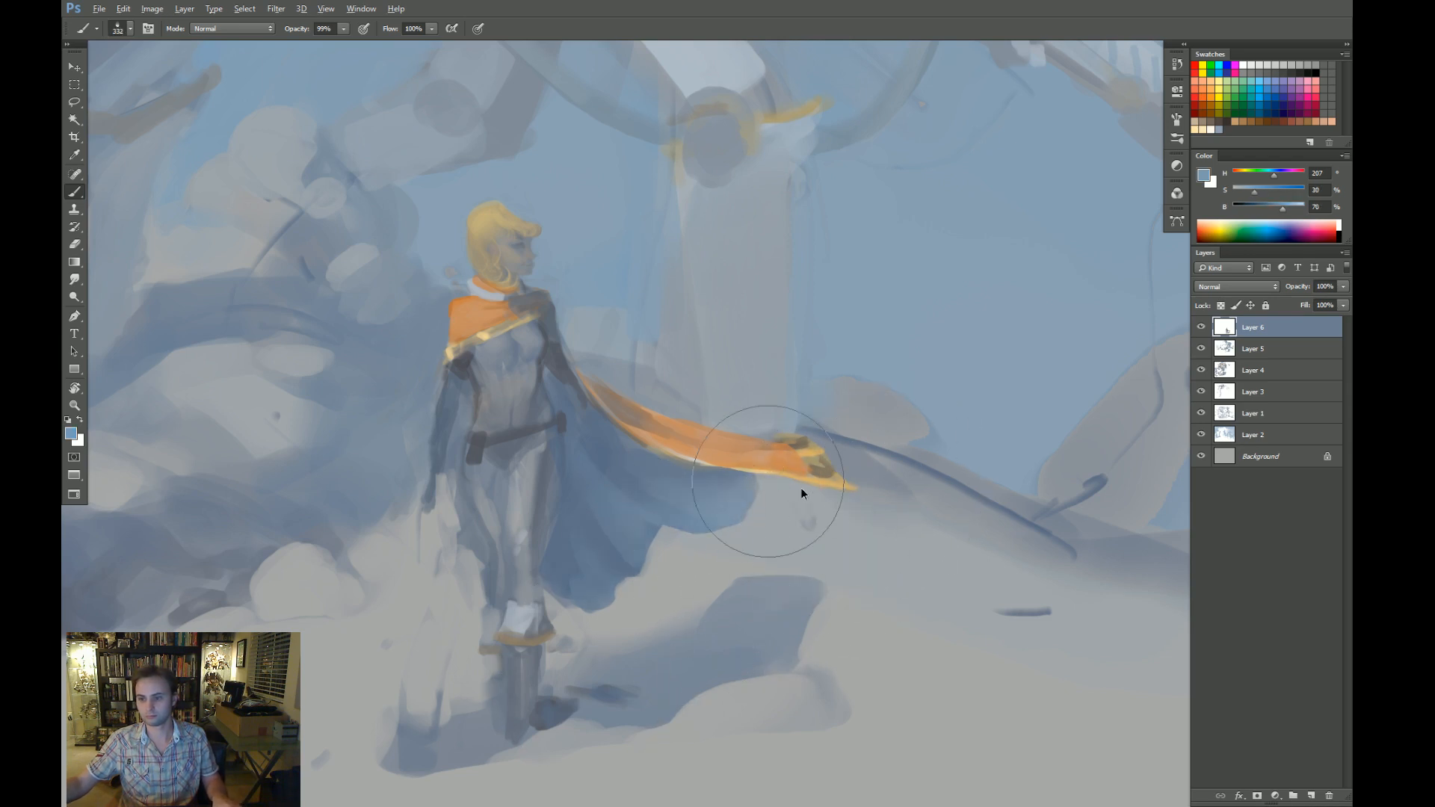
key("bracketleft")
key("bracketleft")
key("bracketleft")
left_click_drag(598, 527, 629, 561)
key("ctrl+z")
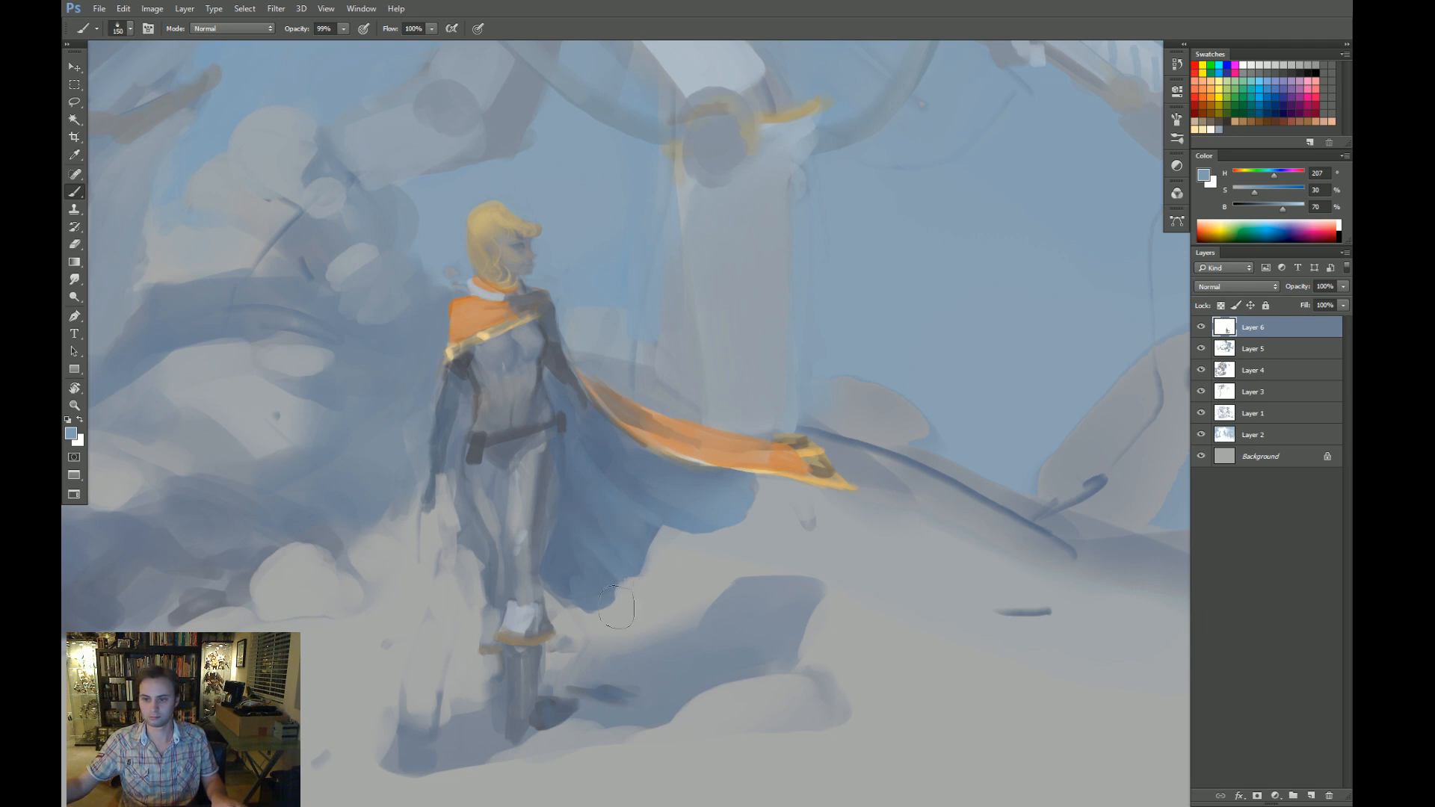
Touch up the figure's legs and the ground beside the lowered hand with sampled blue-grey (H 212, S 16, B 62) and neutral grey (B 66).
left_click(618, 615, "alt")
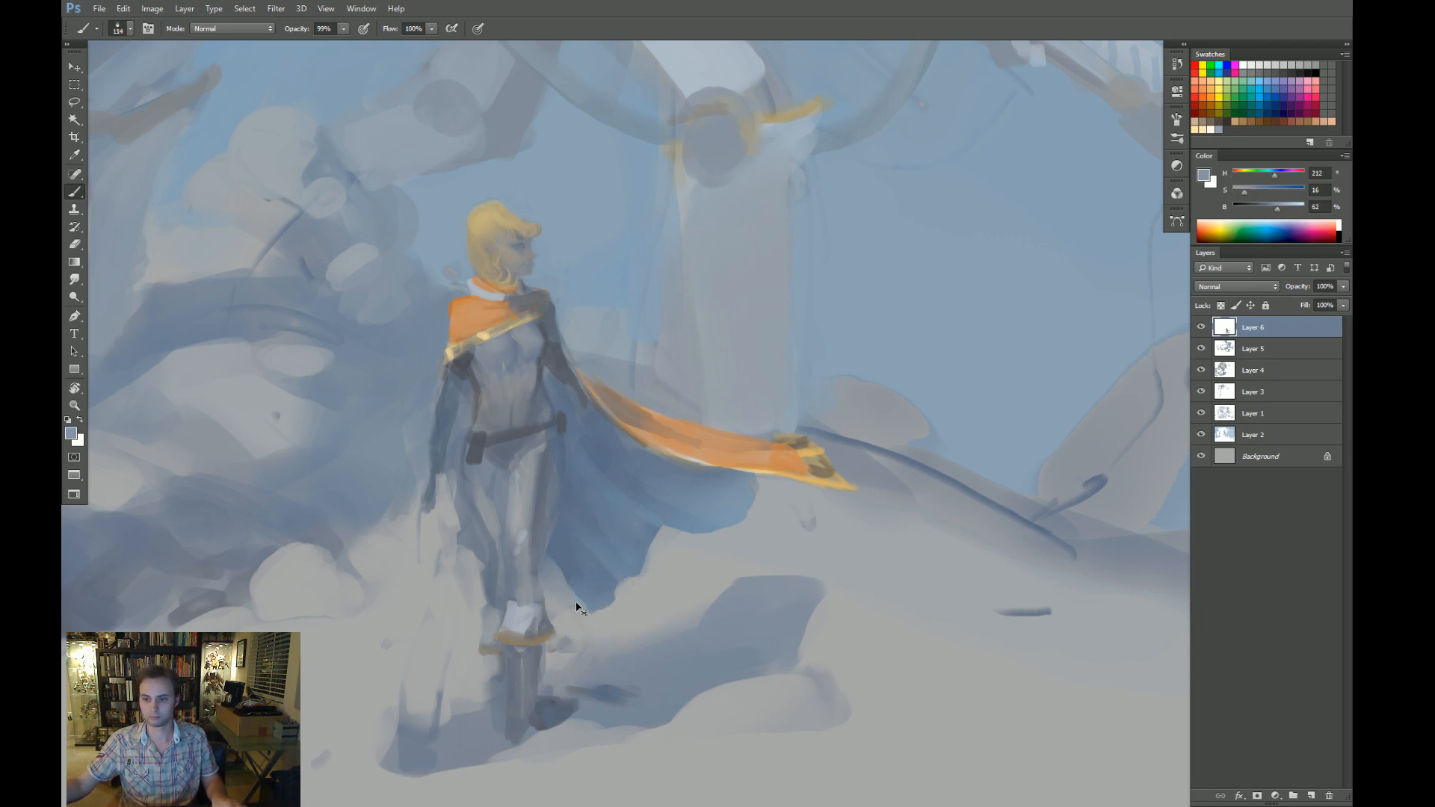
mouse_move(613, 502)
left_mouse_down()
mouse_move(661, 526)
mouse_move(612, 456)
left_mouse_up()
left_click_drag(573, 529, 519, 529)
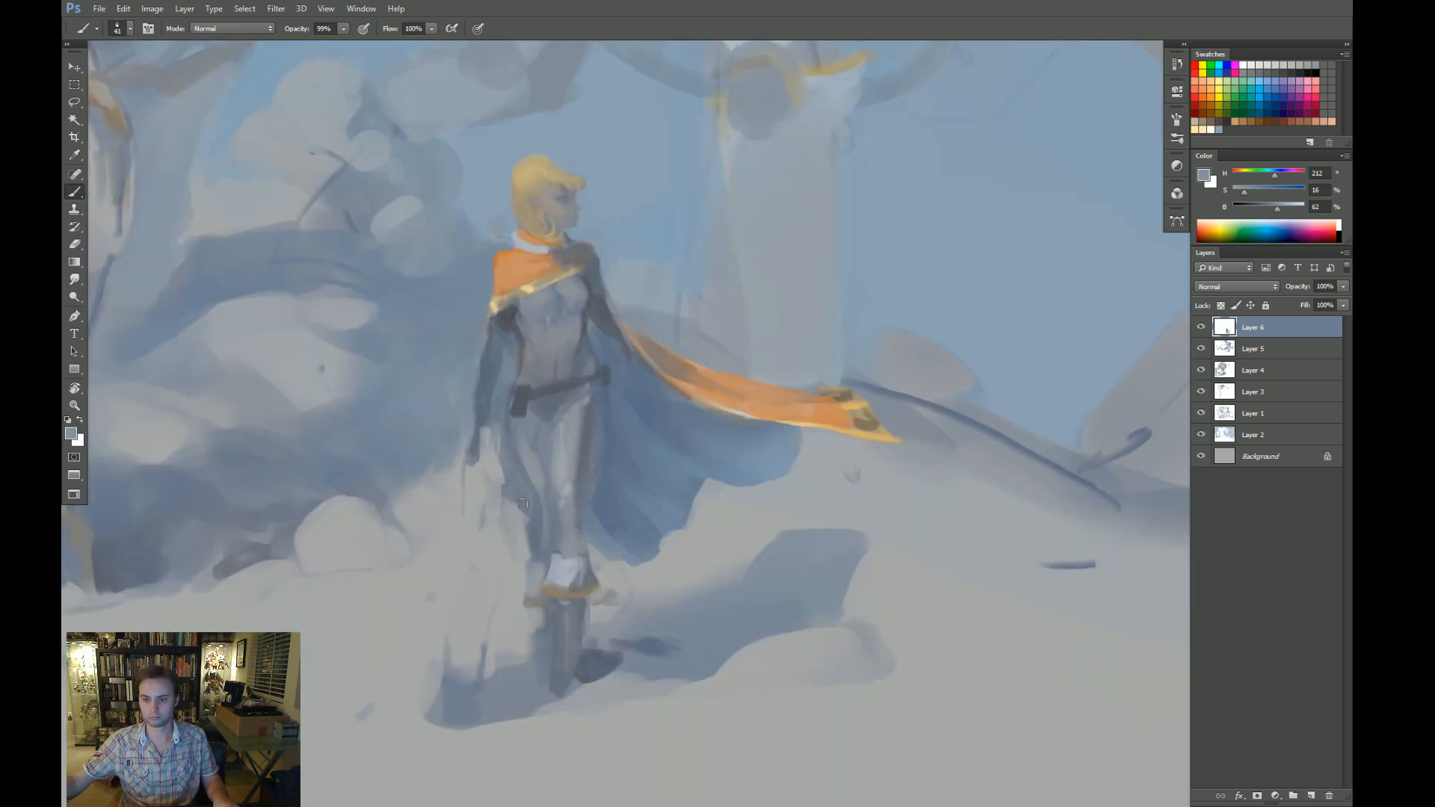
left_click(500, 471, "alt")
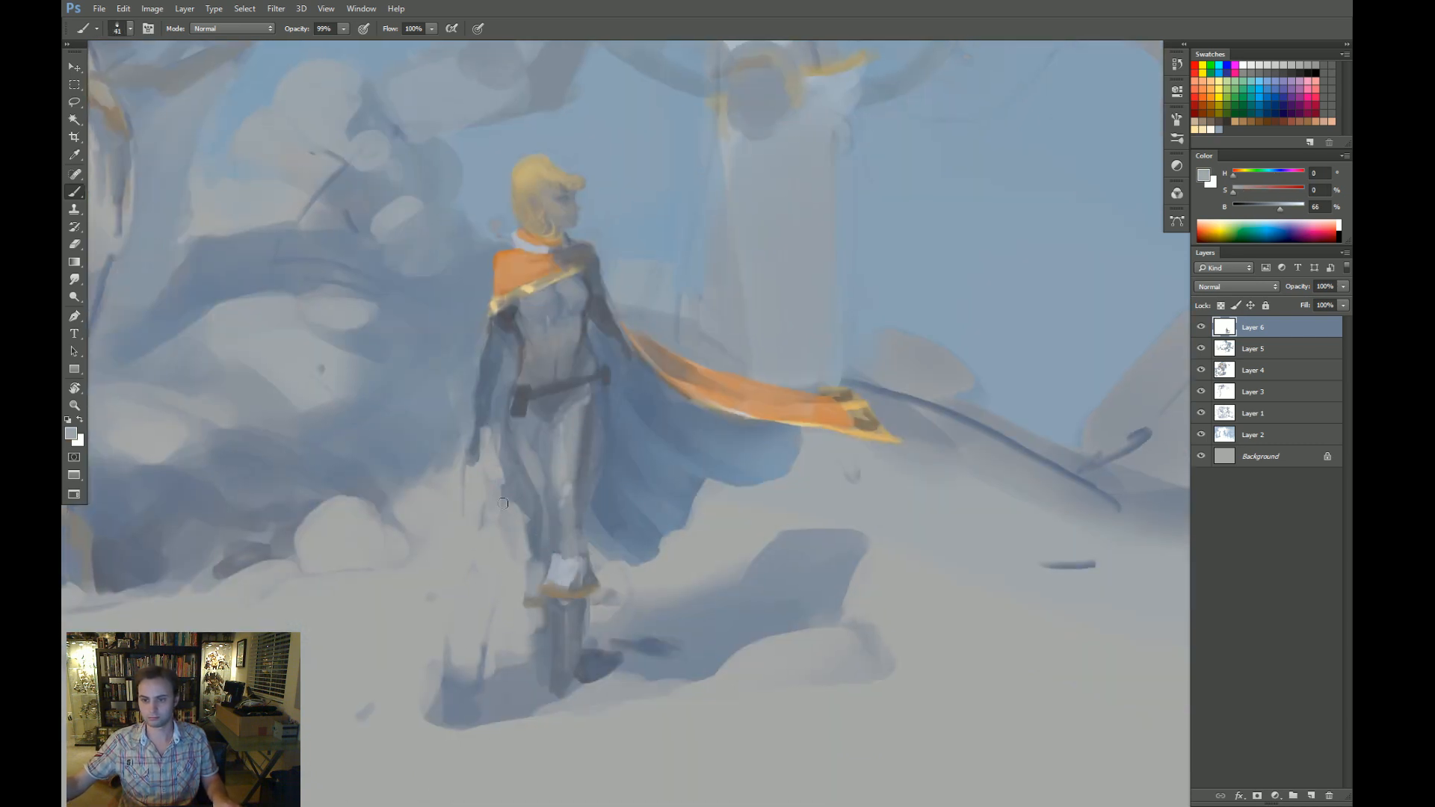
mouse_move(557, 409)
left_mouse_down()
mouse_move(561, 450)
mouse_move(487, 469)
mouse_move(470, 574)
left_mouse_up()
Draw a long thin blade line outward from the lowered hand in sampled dark blue-grey (H 216, S 26, B 46).
left_click(488, 468, "alt")
left_click_drag(476, 503, 221, 522)
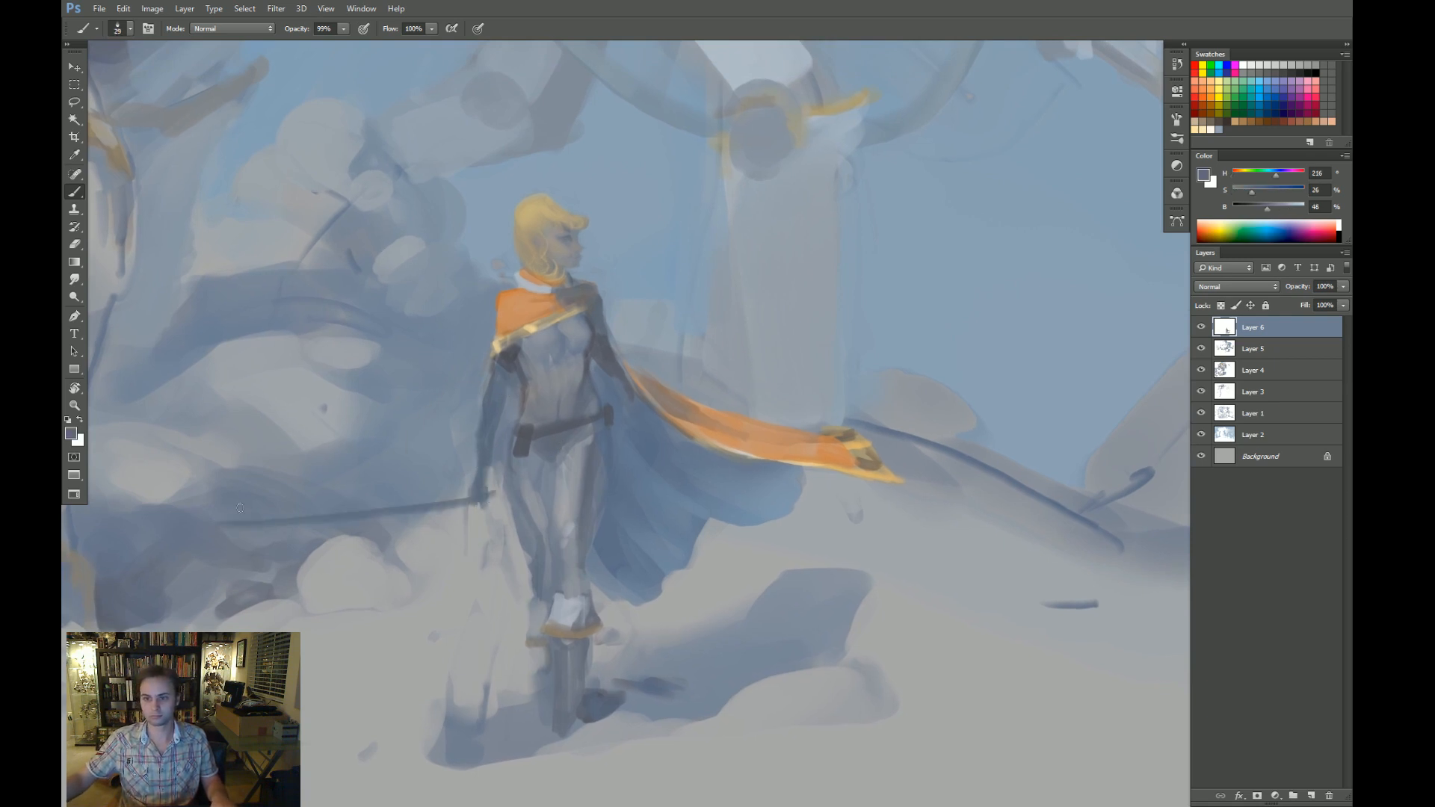
Redraw the sword as one thin, slightly curved dark blue-grey stroke from the figure's lowered hand down to the snow.
key("ctrl+z")
left_click_drag(477, 503, 314, 599)
key("z")
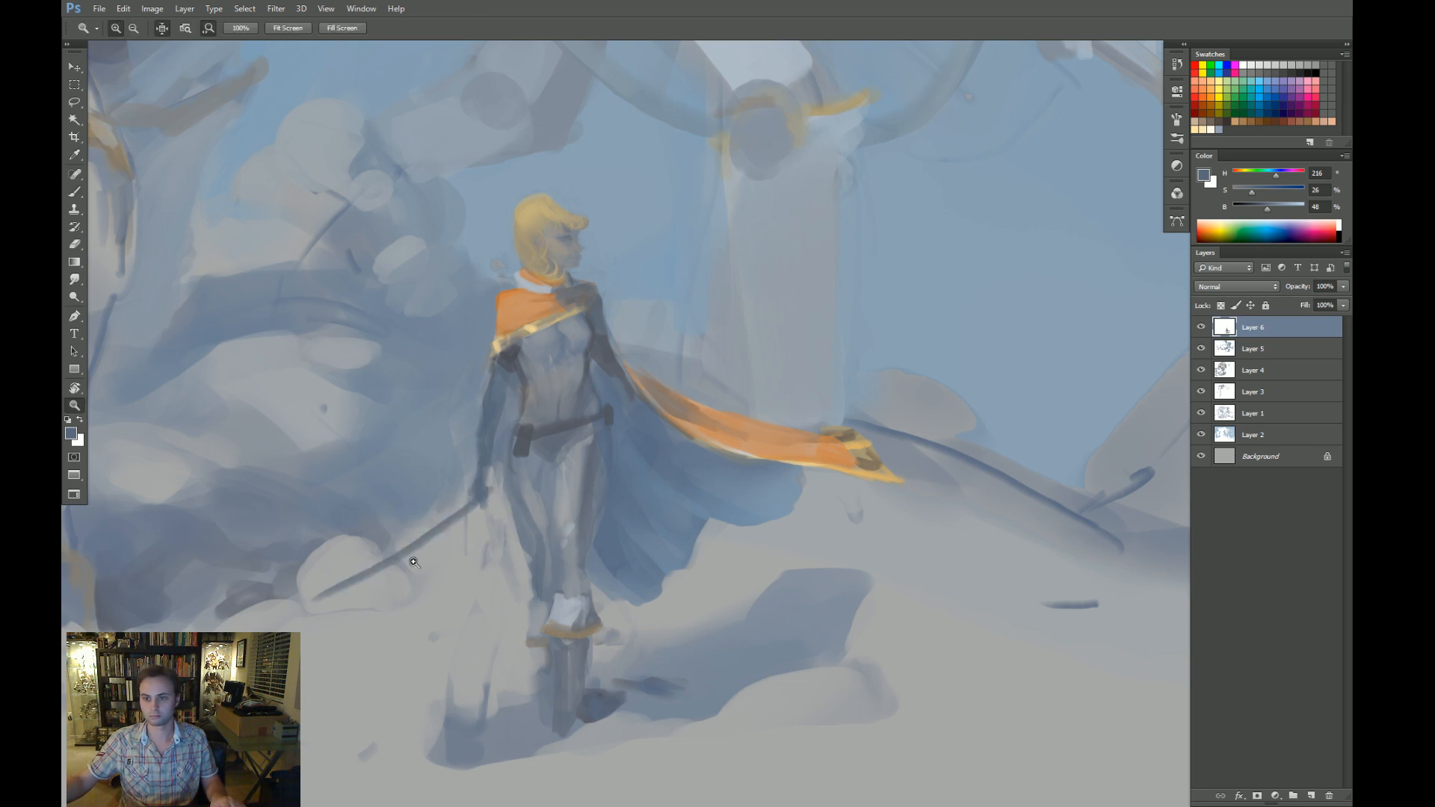
left_click_drag(428, 557, 388, 568)
key("ctrl+z")
key("b")
left_click_drag(482, 499, 348, 607)
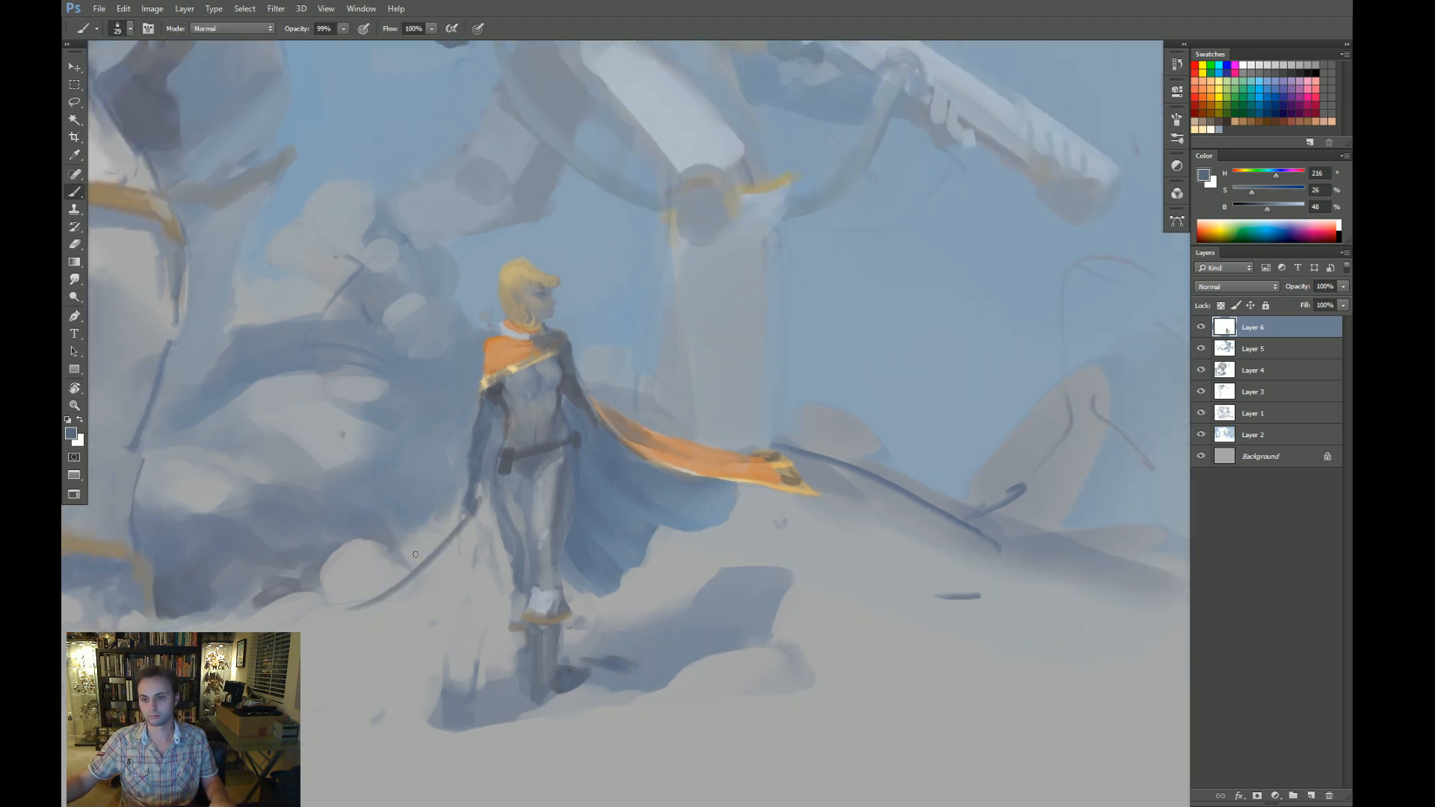
key("ctrl+z")
left_click_drag(470, 513, 314, 657)
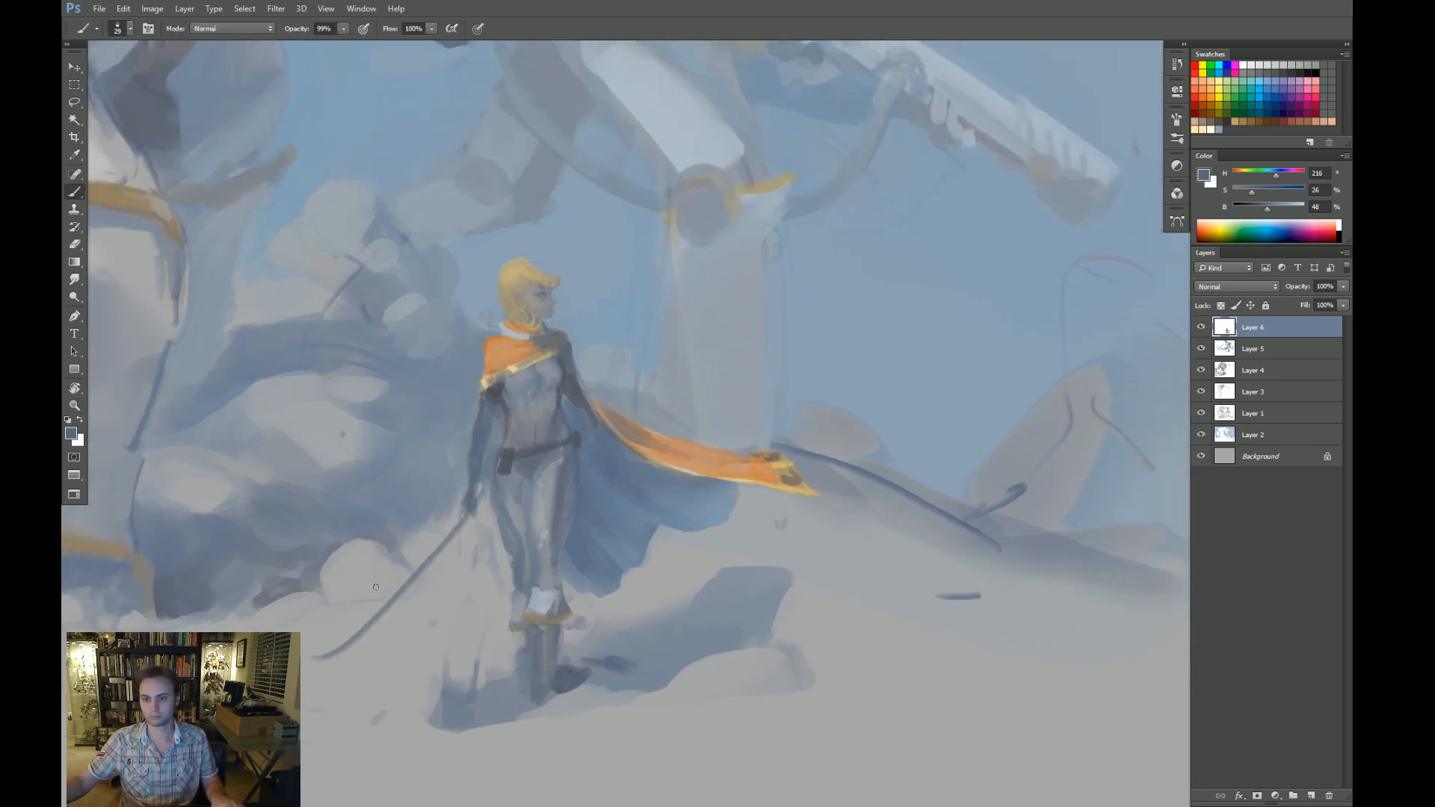
Paint the sword's guard and hilt at the hand with a small brush, using pale yellow and brown sampled from the cape trim.
left_click(514, 365, "alt")
key("bracketleft")
key("bracketleft")
key("bracketleft")
key("bracketleft")
key("bracketleft")
key("bracketleft")
key("bracketleft")
key("bracketleft")
key("bracketleft")
key("bracketleft")
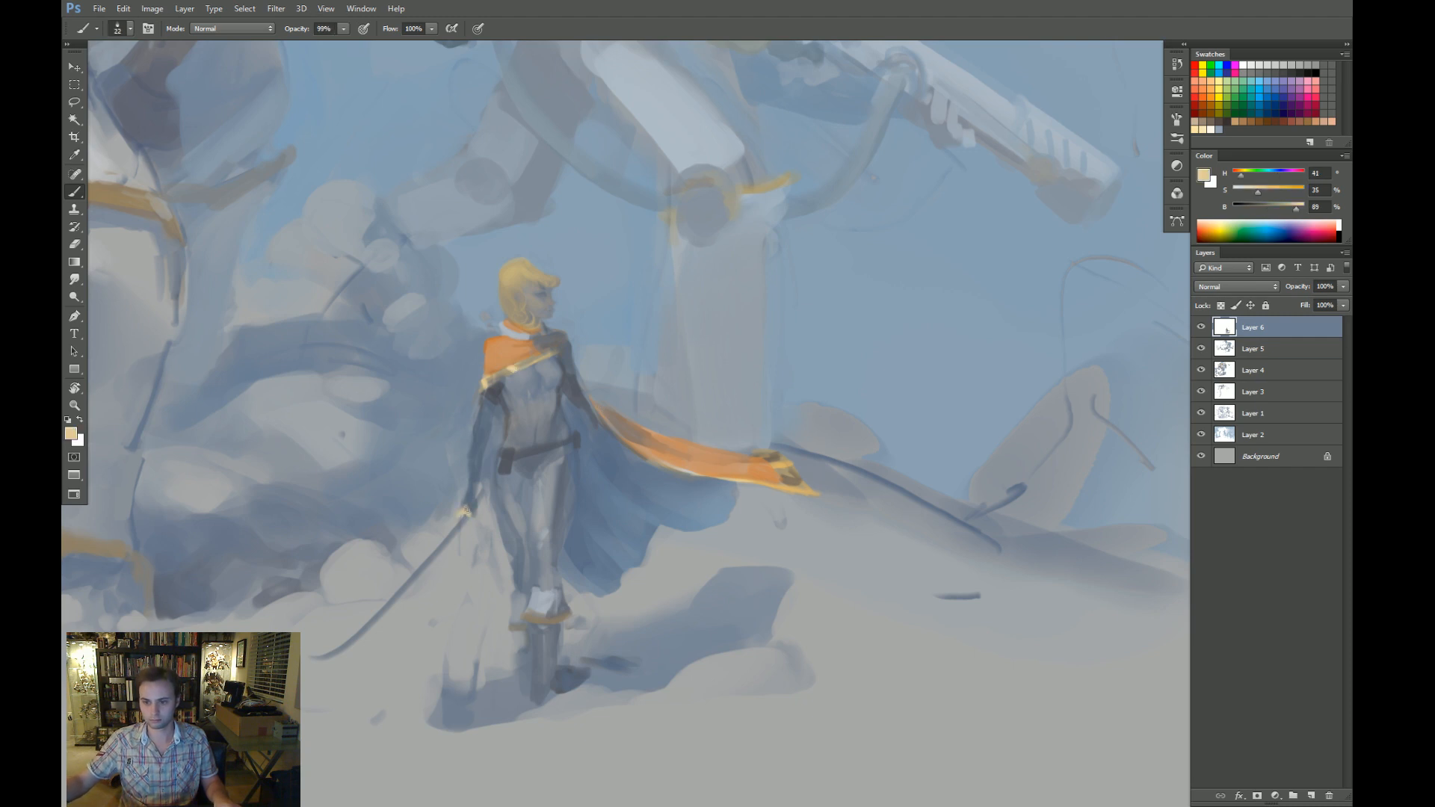
left_click(498, 381, "alt")
key("z")
left_click_drag(489, 534, 503, 482)
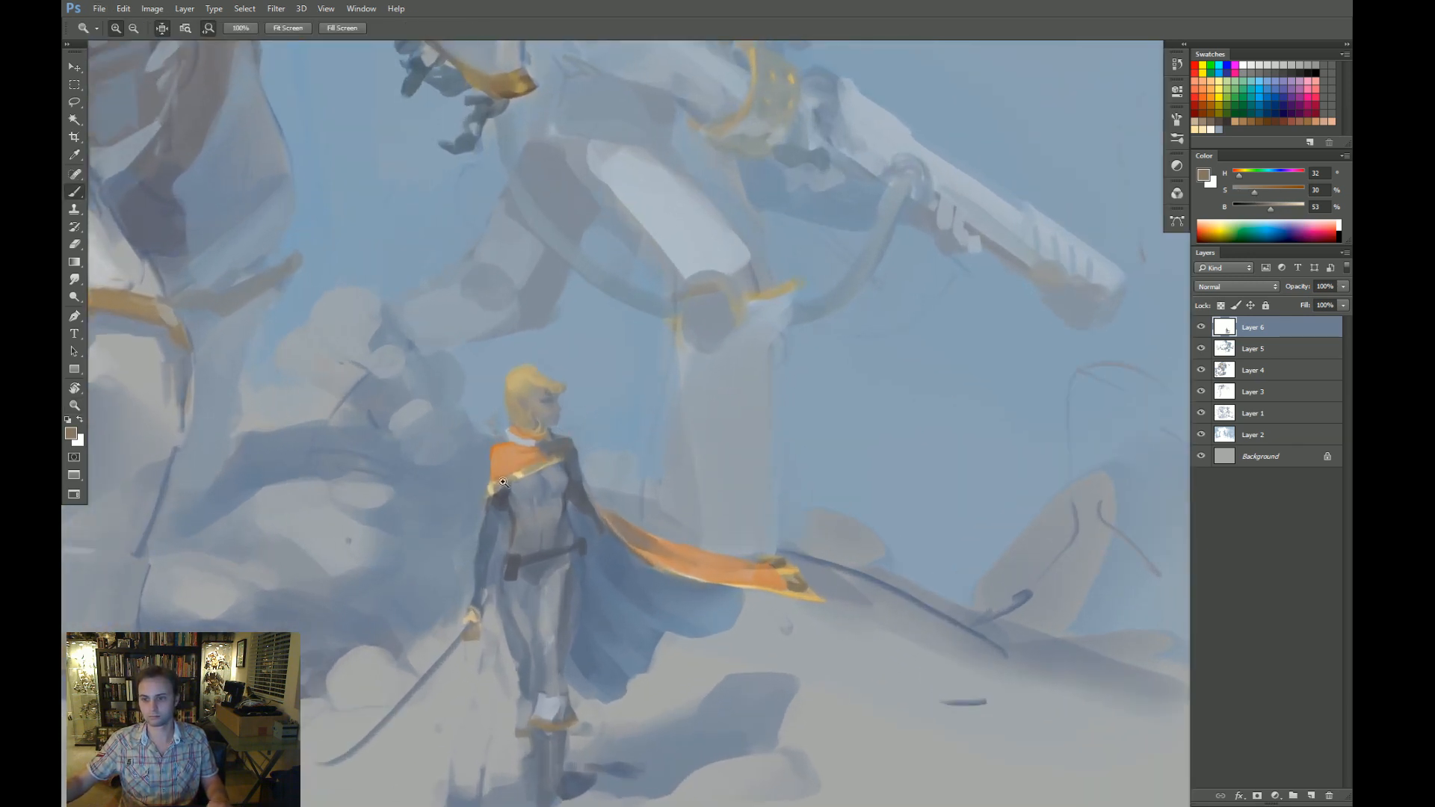
Lighten the chest of the figure's suit with a pale grey at 85% brightness.
left_click(540, 637, "alt")
left_click(1294, 209)
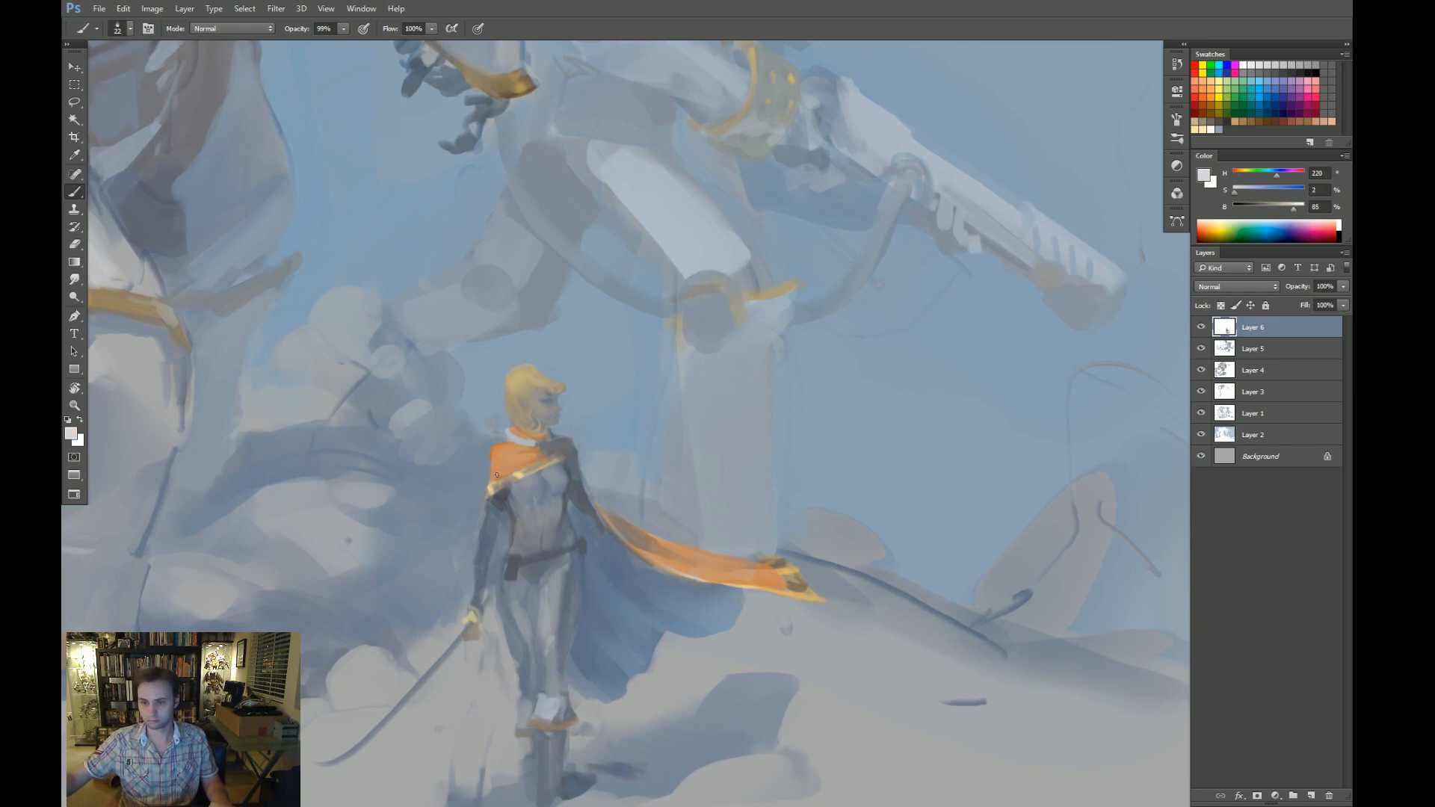
key("]")
key("]")
key("]")
key("]")
key("]")
key("]")
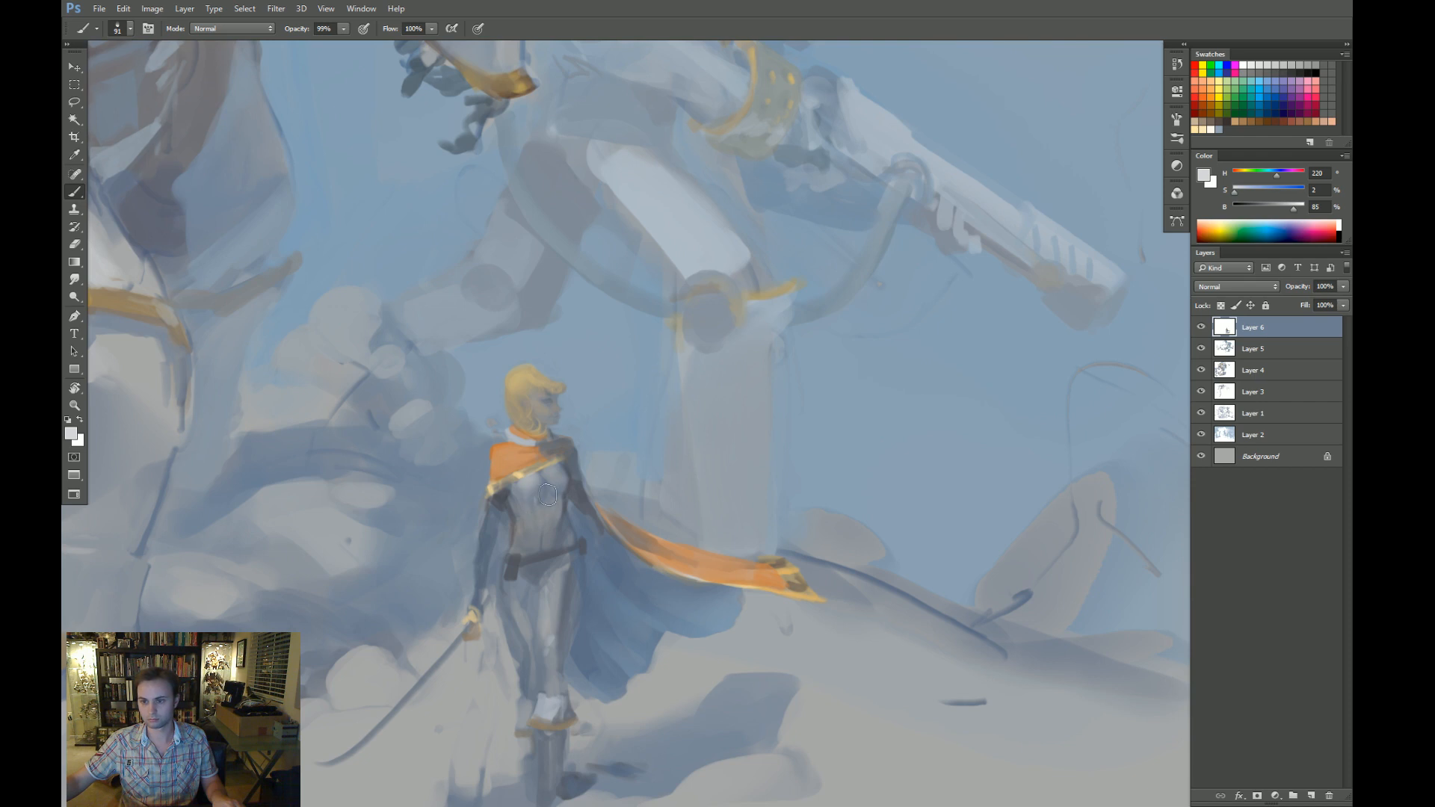
left_click_drag(536, 448, 532, 438)
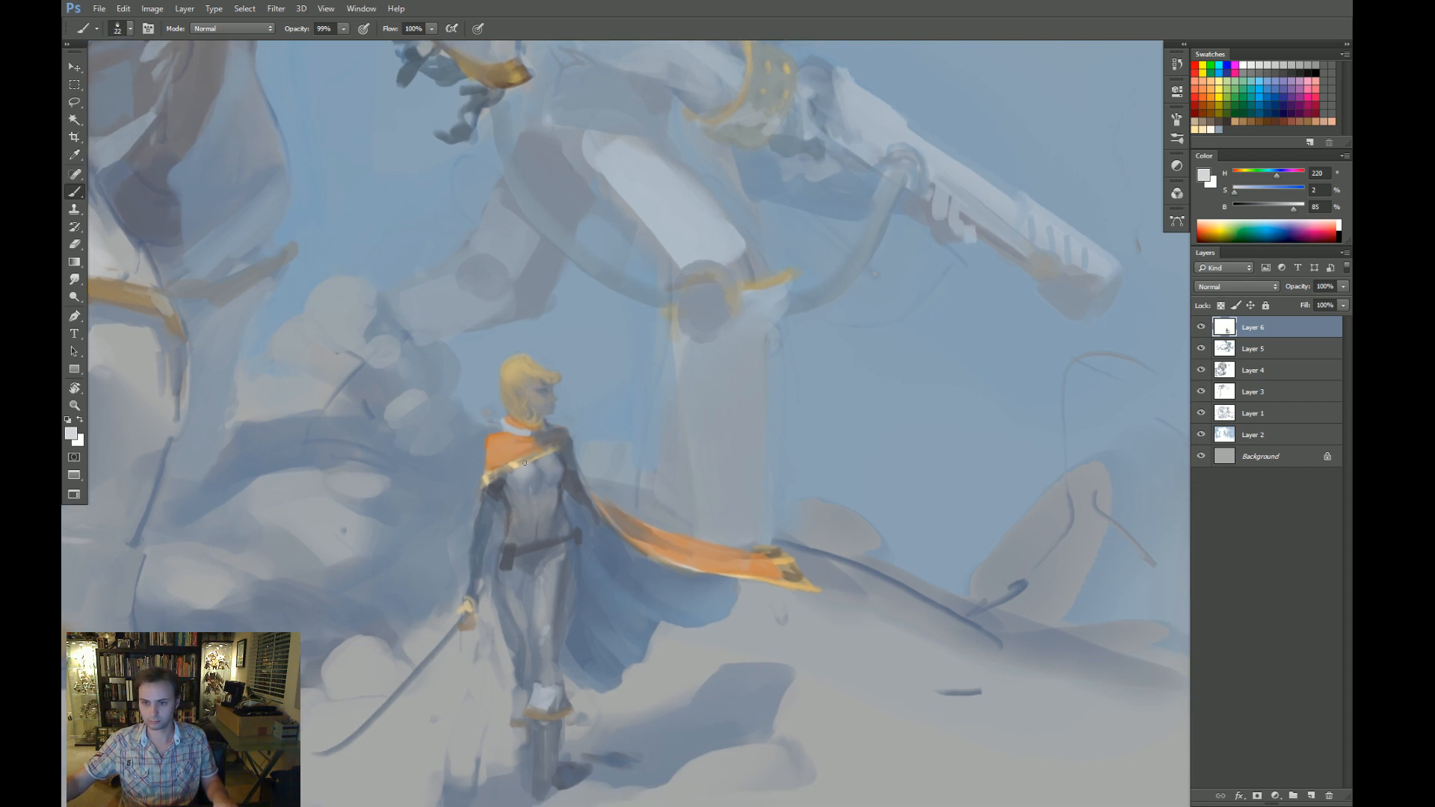
Draw a thin pale zigzag pattern across the orange shoulder cape with a small brush.
key("bracketleft")
key("bracketleft")
key("bracketleft")
left_click_drag(676, 480, 627, 427)
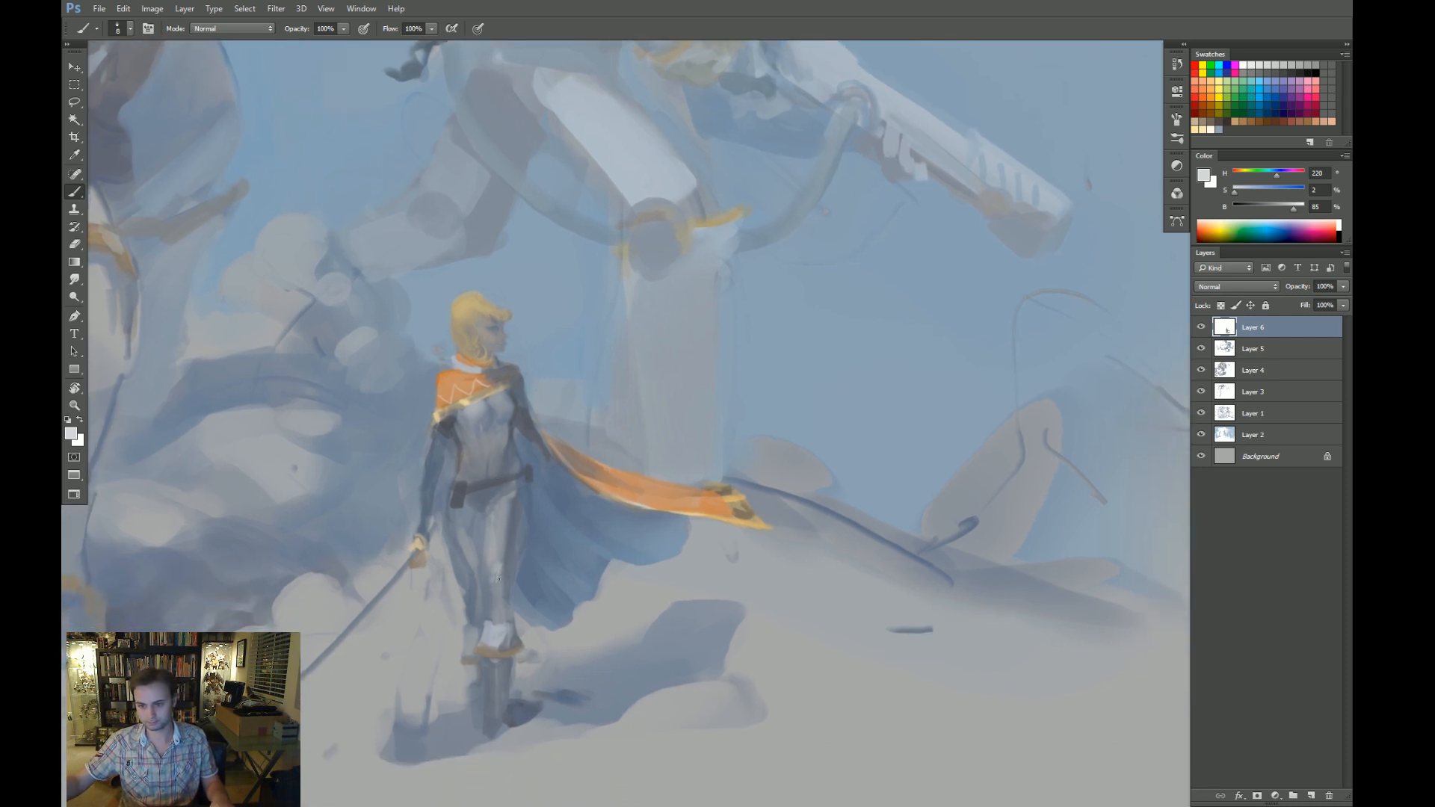
Clean up the loose strokes beside the figure's legs with greys sampled from the surrounding snow.
key("bracketright")
key("bracketright")
key("bracketright")
key("bracketright")
key("bracketright")
key("bracketright")
key("bracketright")
key("bracketright")
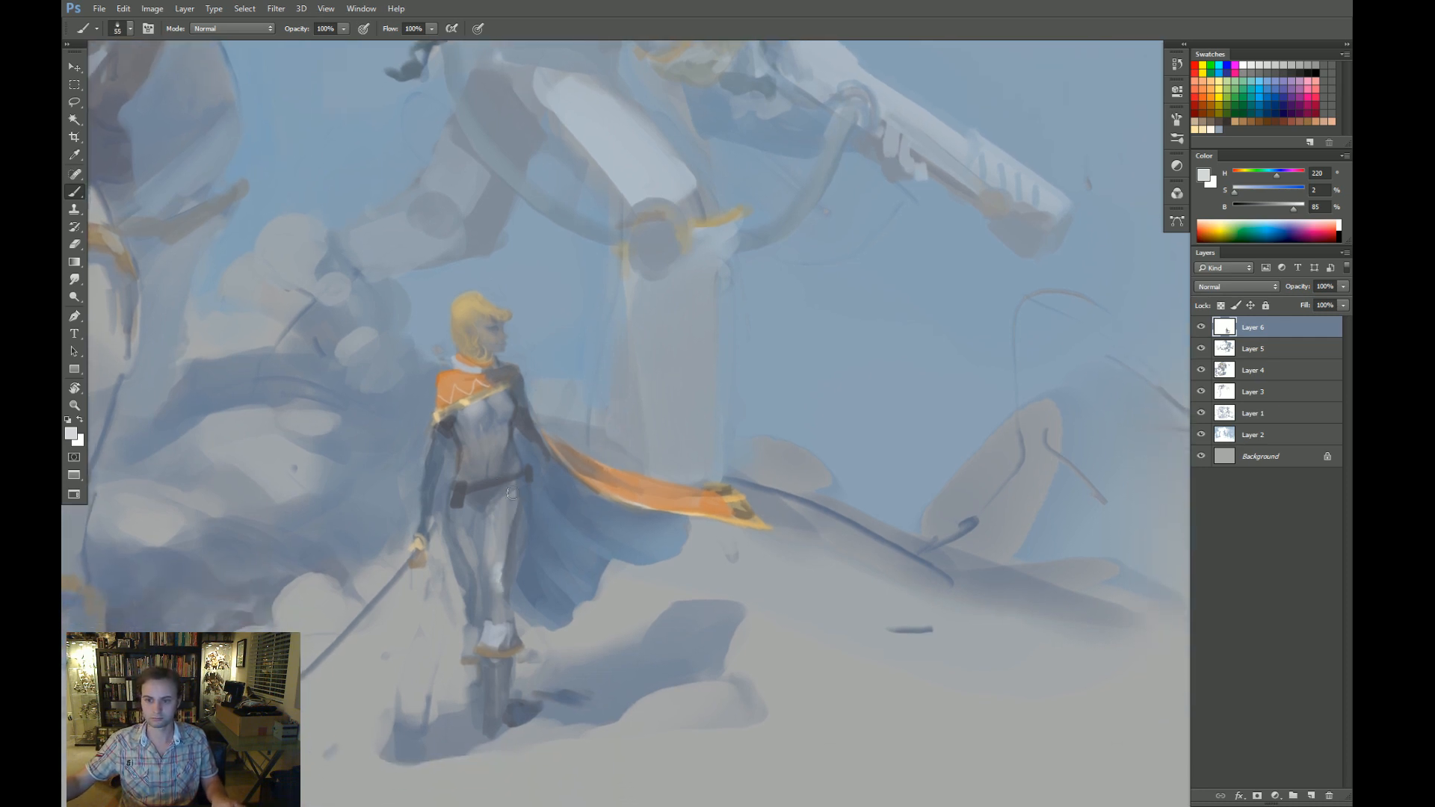
key("bracketright")
key("bracketright")
key("bracketright")
key("bracketright")
key("bracketright")
key("bracketright")
mouse_move(457, 529)
left_mouse_down()
mouse_move(474, 612)
mouse_move(493, 520)
left_mouse_up()
left_click(460, 473, "alt")
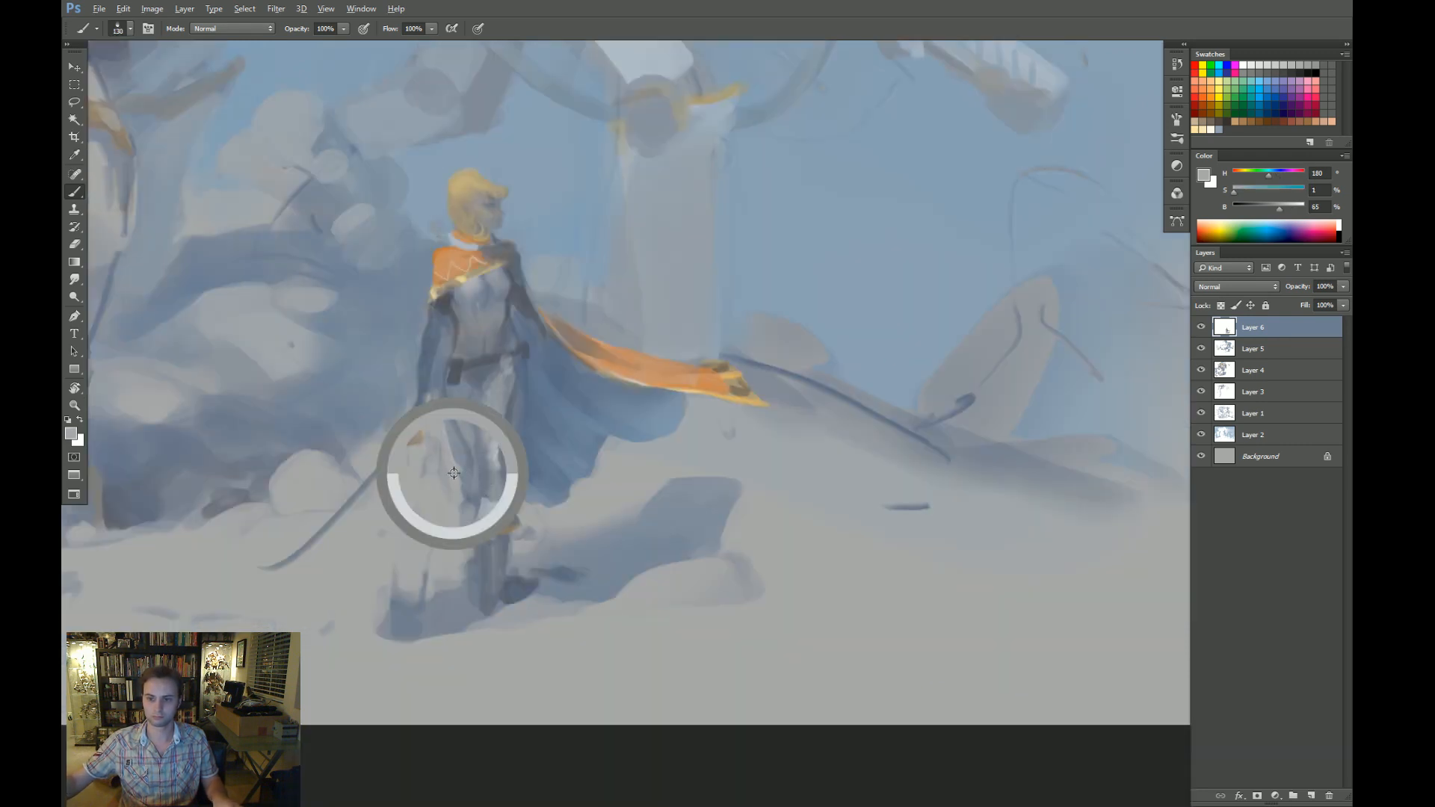
key("bracketleft")
key("bracketleft")
key("bracketleft")
key("bracketleft")
mouse_move(493, 523)
left_mouse_down()
mouse_move(498, 469)
mouse_move(428, 576)
mouse_move(452, 592)
mouse_move(455, 573)
mouse_move(455, 602)
left_mouse_up()
left_click(459, 506, "alt")
Paint out the dark shadow patch beside the boots on the sword side with sampled snow grey and a larger brush.
left_click(363, 524, "alt")
key("bracketright")
key("bracketright")
key("bracketright")
key("bracketright")
key("bracketright")
key("bracketright")
key("bracketright")
key("bracketright")
Paint a small dark rock in the snow beside the boot, using blue-grey sampled from the boots and a small brush.
left_click(523, 540, "alt")
left_click(513, 528, "alt")
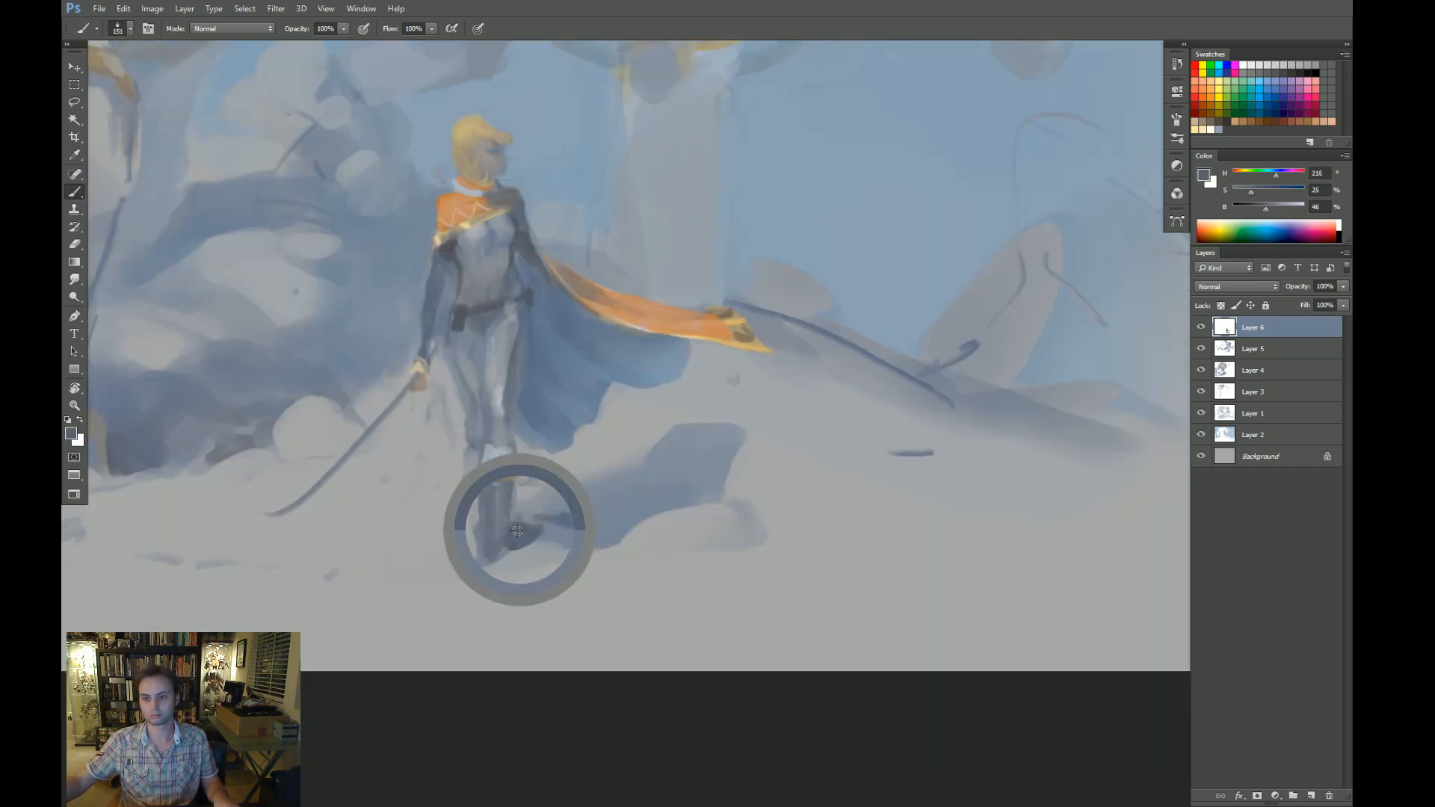
key("bracketleft")
key("bracketleft")
key("bracketleft")
key("bracketleft")
key("bracketleft")
key("bracketleft")
key("bracketleft")
key("bracketleft")
left_click(448, 497)
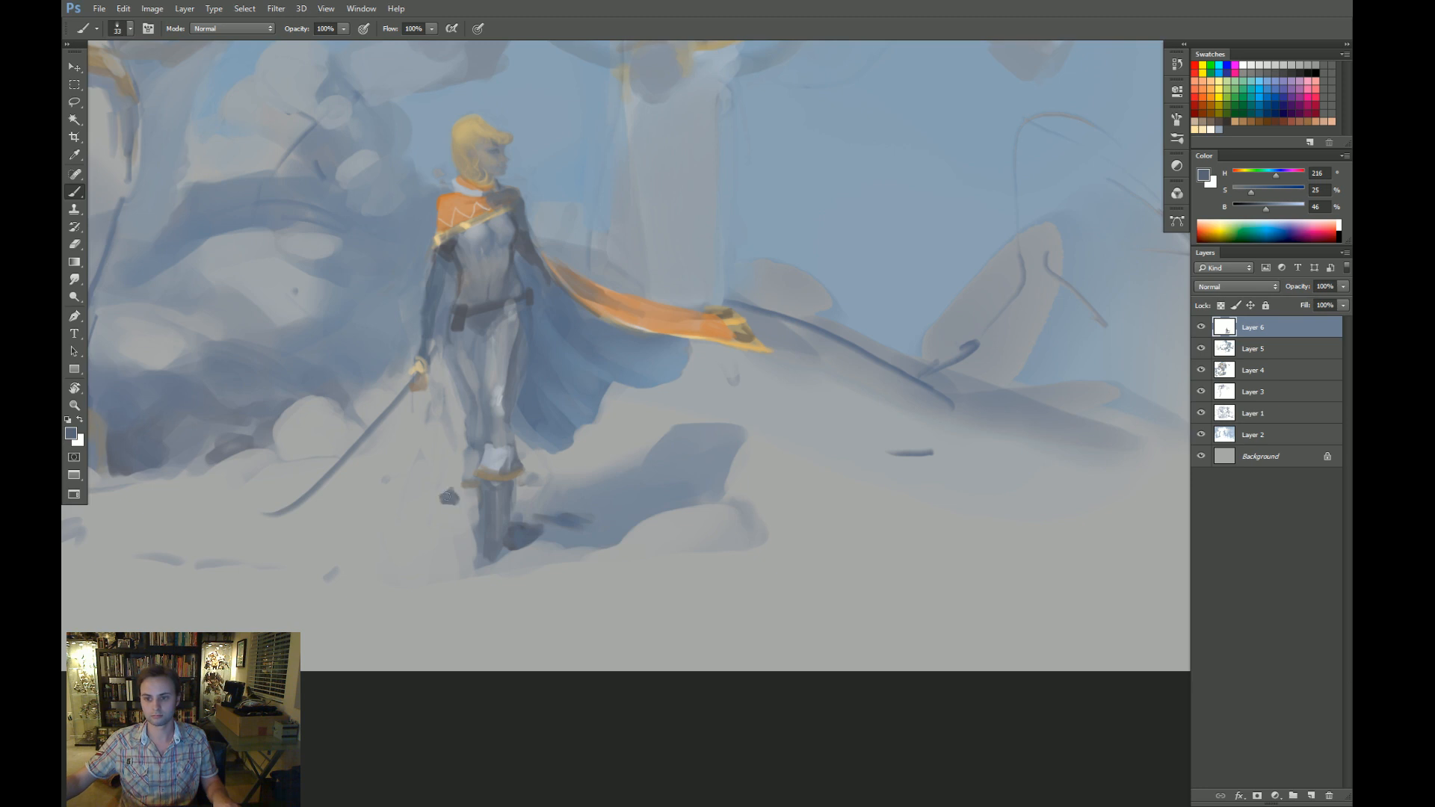
Paint a second small grey rock in the snow below the sword hand and touch up both rocks with sampled tones.
left_click(438, 480, "alt")
left_click_drag(451, 489, 432, 506)
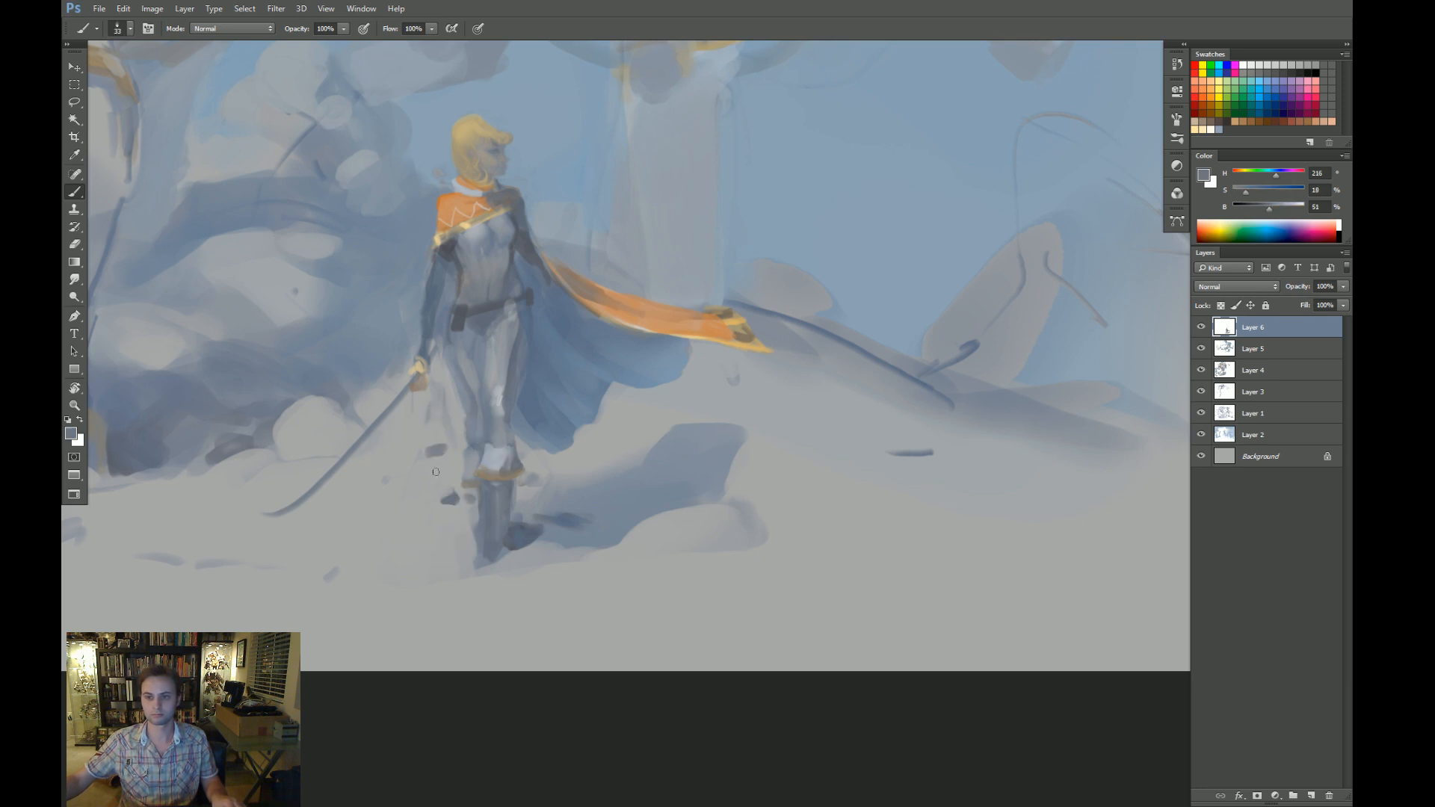
key("ctrl+z")
left_click_drag(408, 463, 417, 461)
left_click(417, 448, "alt")
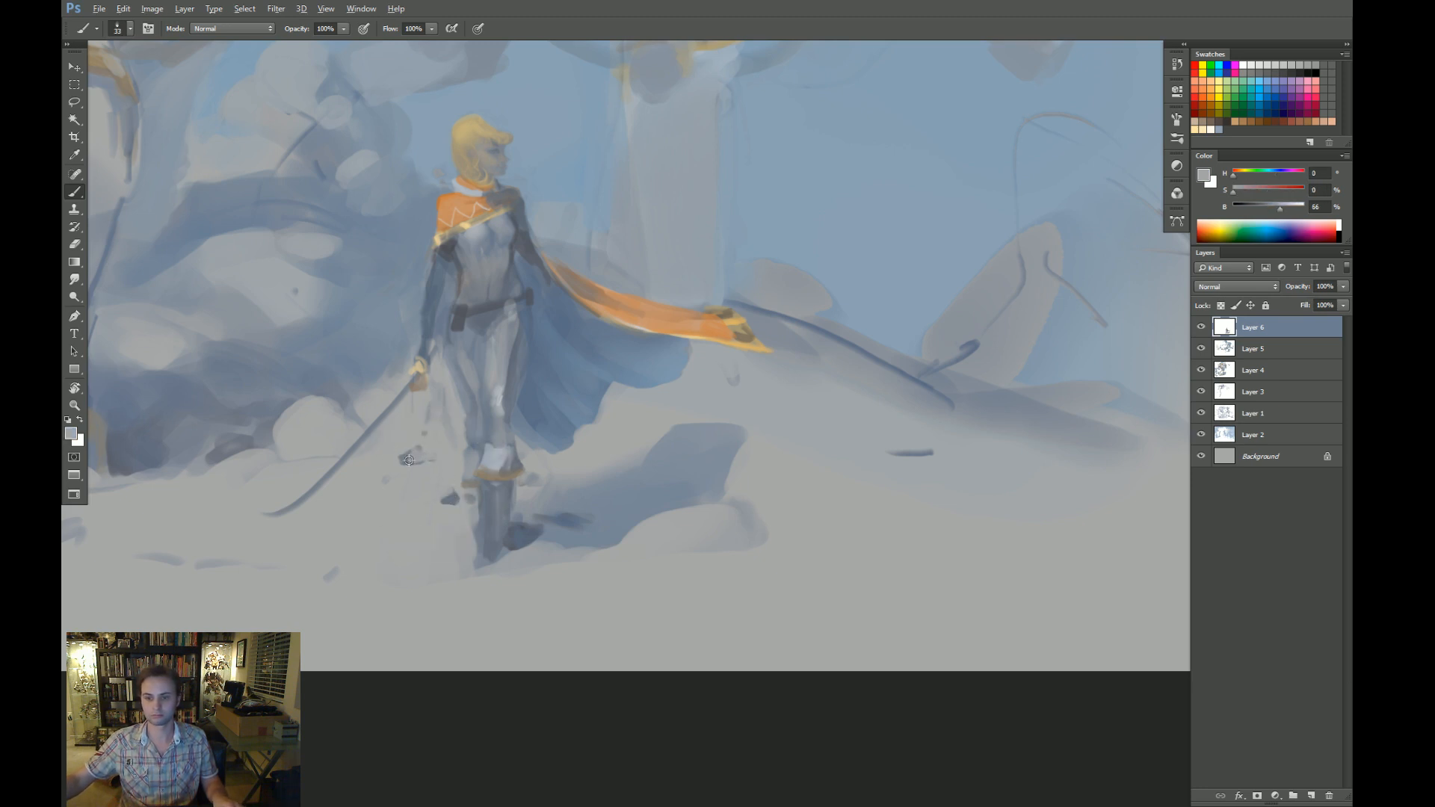
key("z")
left_click(378, 448, "alt")
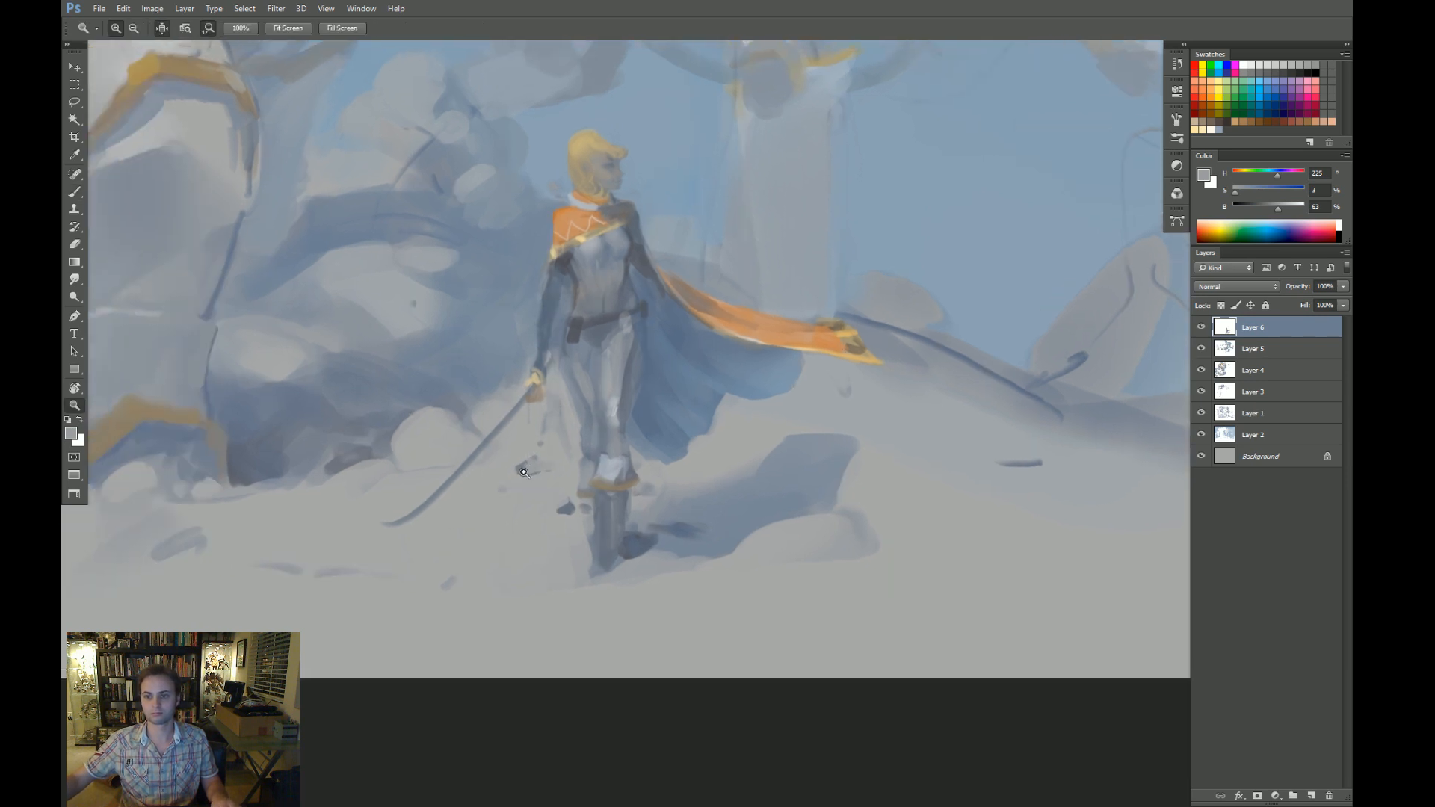
left_click(532, 548, "alt")
left_click(557, 511)
key("b")
left_click(513, 560, "alt")
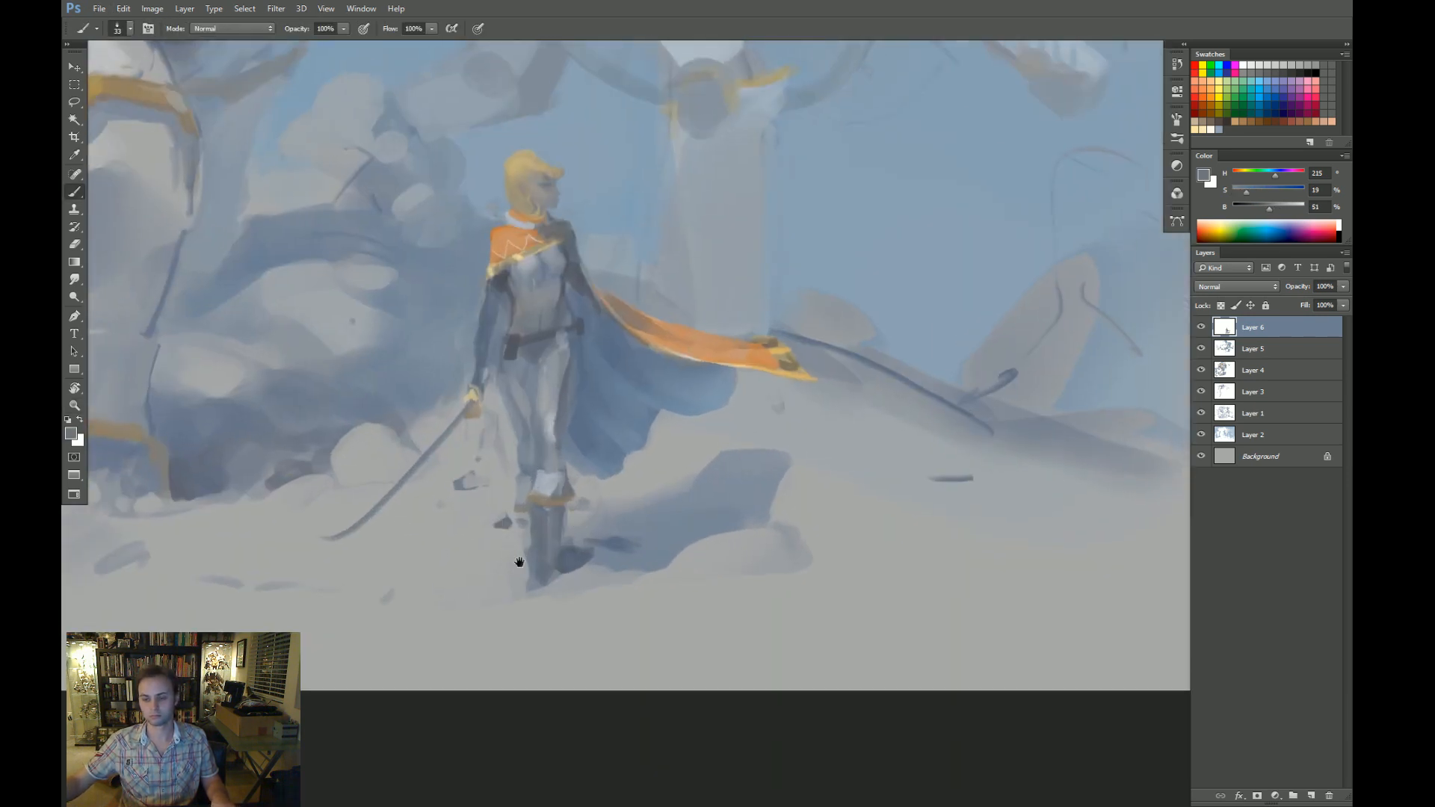
Brush lighter snow around the figure's boots with a pale grey at 72% brightness.
mouse_move(242, 470)
left_mouse_down()
mouse_move(254, 444)
mouse_move(479, 471)
left_mouse_up()
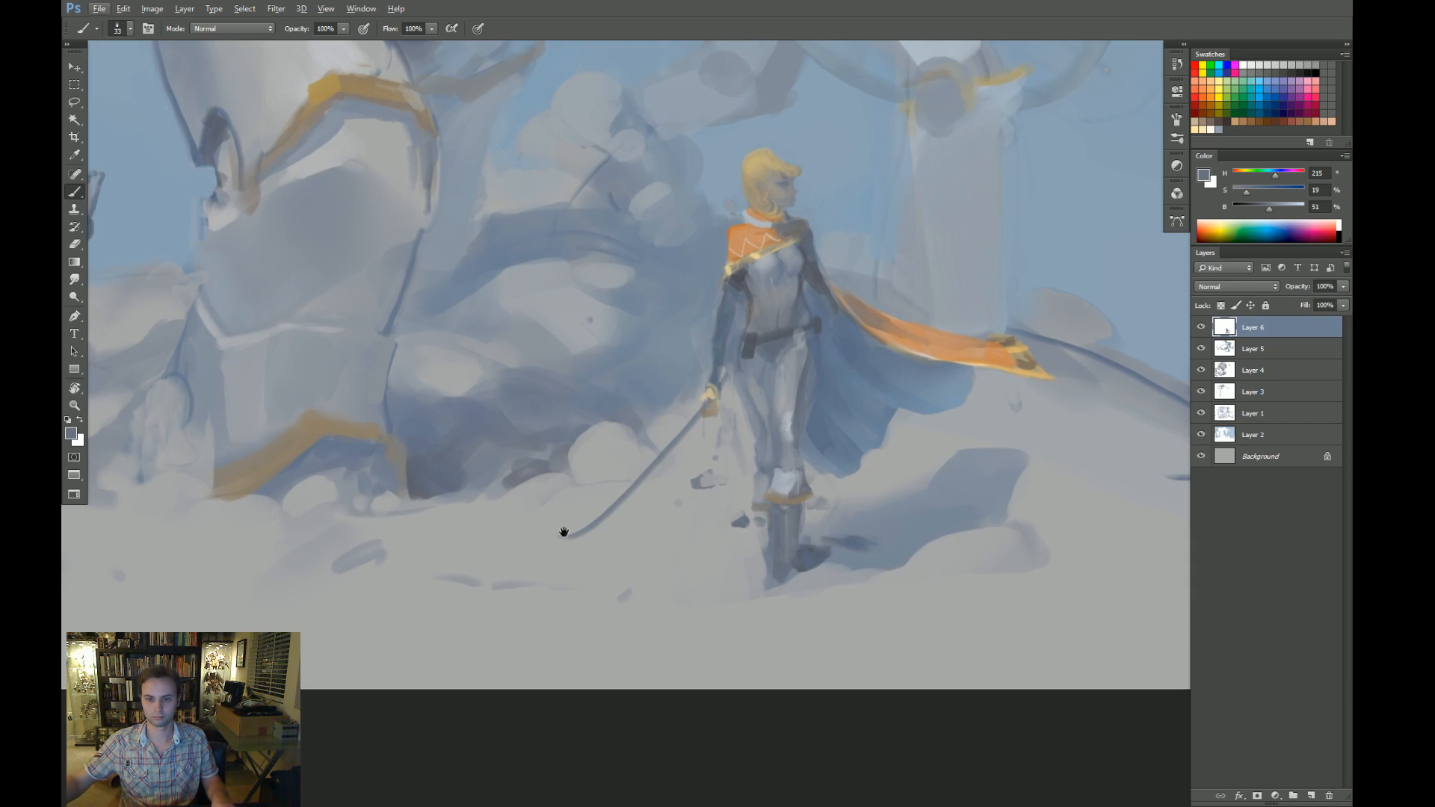
left_click_drag(564, 534, 1034, 615)
left_click(240, 483, "alt")
left_click_drag(693, 511, 154, 320)
left_click_drag(1280, 209, 1298, 212)
left_click_drag(829, 446, 802, 542)
right_click(670, 591, "alt")
mouse_move(660, 559)
left_mouse_down()
mouse_move(631, 573)
mouse_move(668, 577)
mouse_move(650, 566)
mouse_move(657, 554)
mouse_move(660, 574)
mouse_move(532, 580)
left_mouse_up()
key("ctrl+z")
left_click(652, 559, "alt")
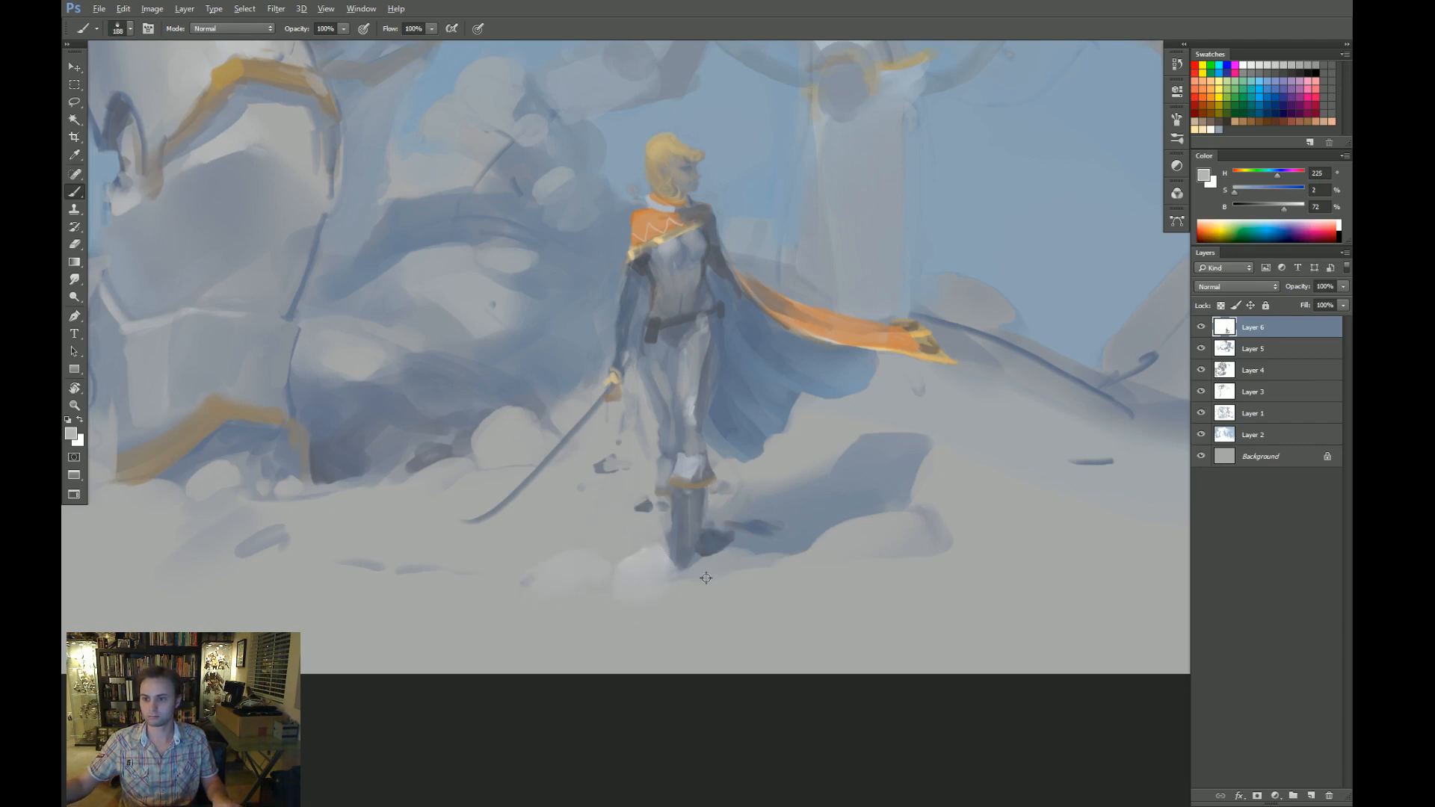
Extend the pale snow in broad strokes across the foreground below the figure with a much larger brush.
right_click(675, 601, "alt")
mouse_move(770, 594)
left_mouse_down()
mouse_move(653, 644)
mouse_move(508, 624)
left_mouse_up()
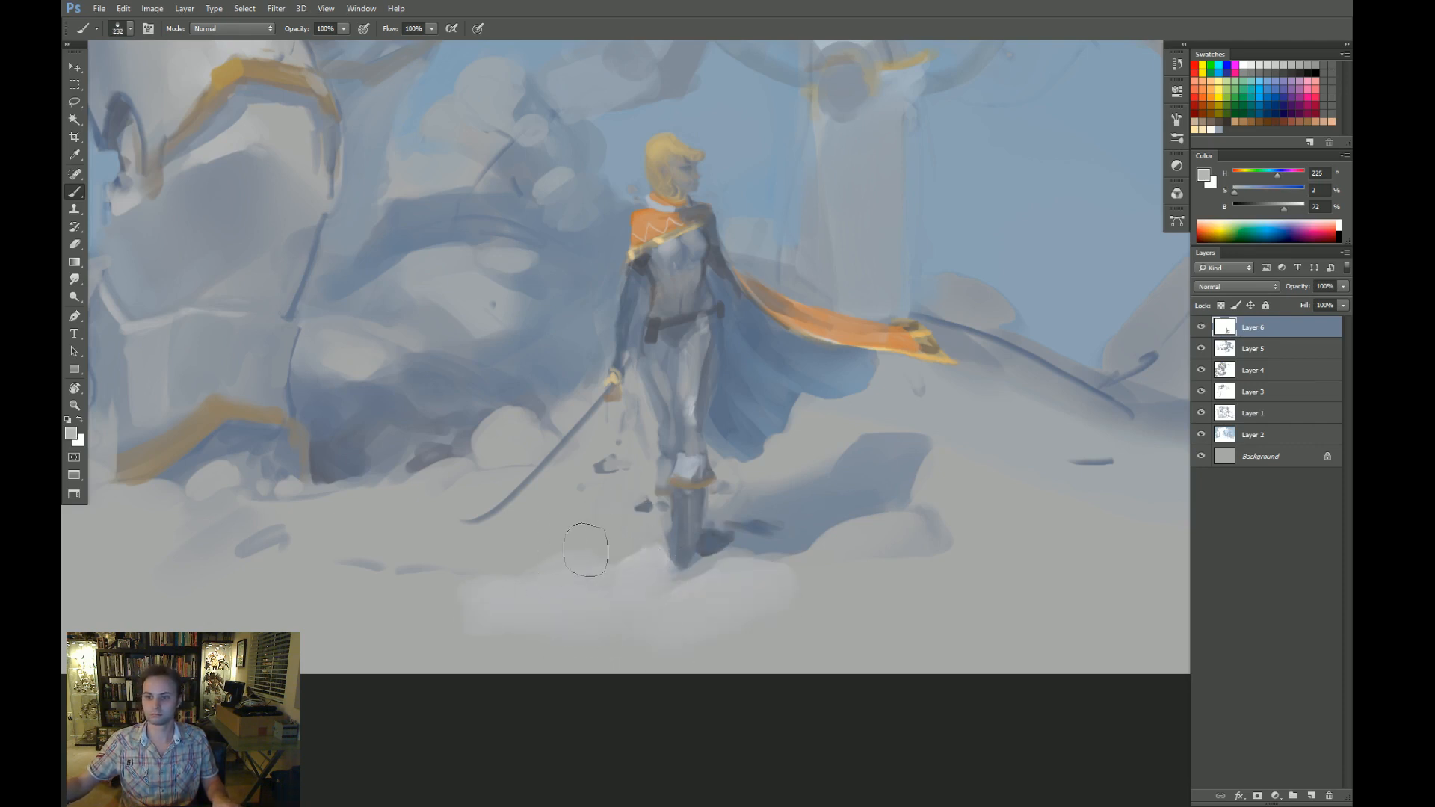
right_click(586, 550, "alt")
left_click_drag(868, 631, 479, 643)
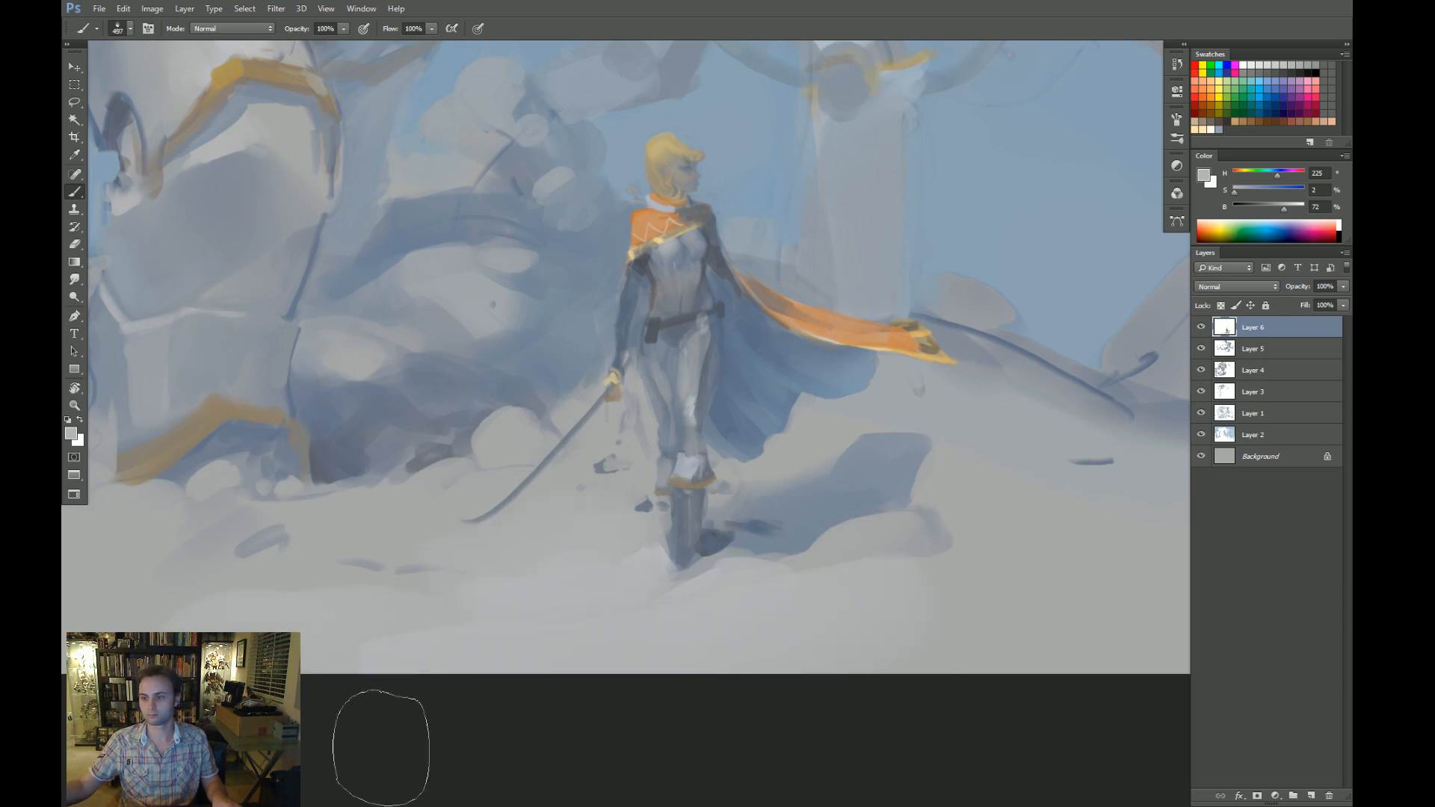
Paint pale snow around the far end of the figure's cast shadow and along the slope beyond it.
right_click(846, 583, "alt")
mouse_move(817, 544)
left_mouse_down()
mouse_move(909, 533)
mouse_move(888, 540)
left_mouse_up()
left_click_drag(871, 562, 751, 562)
right_click(861, 493, "alt")
mouse_move(861, 494)
left_mouse_down()
mouse_move(859, 516)
mouse_move(919, 545)
mouse_move(919, 577)
left_mouse_up()
left_click(855, 486, "alt")
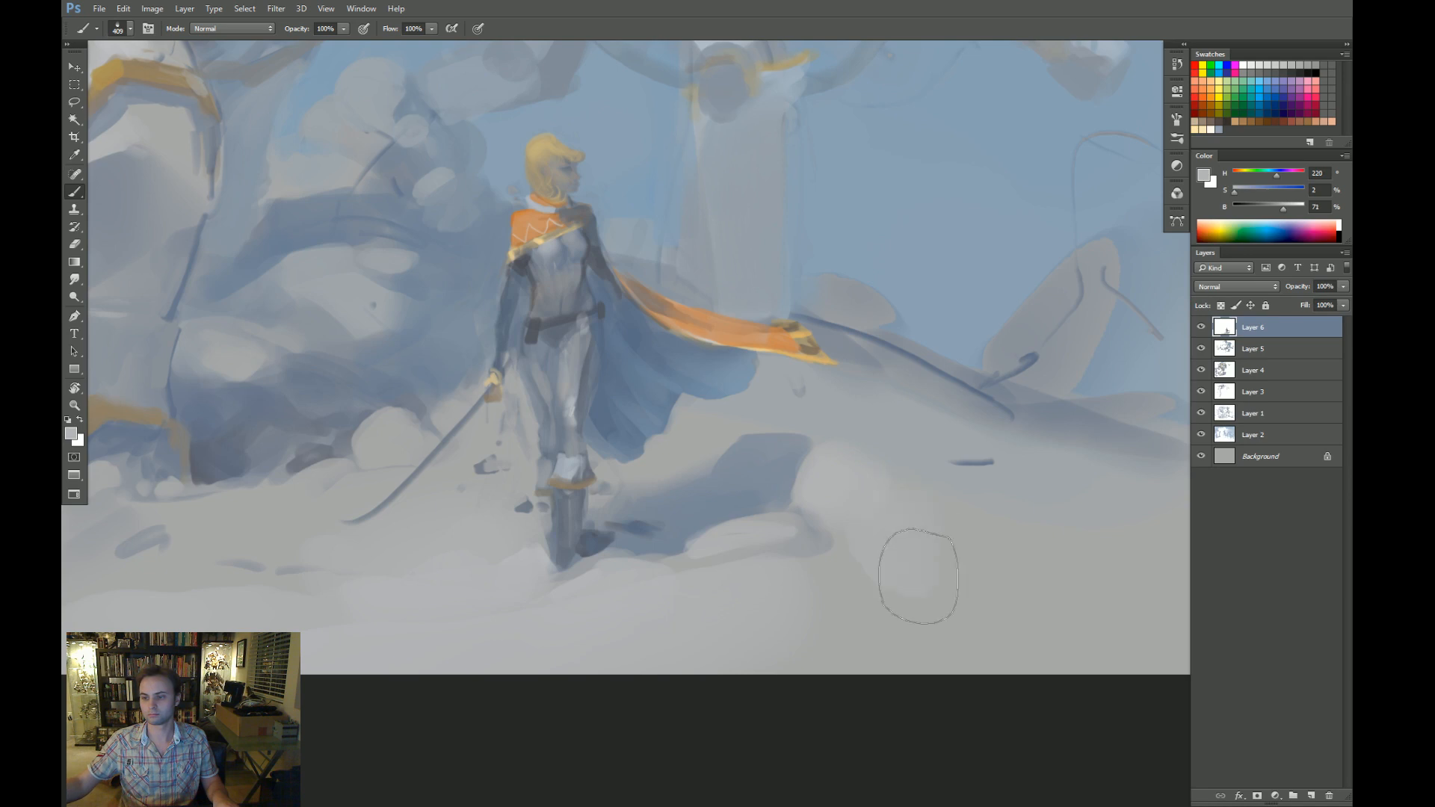
right_click(1013, 631, "alt")
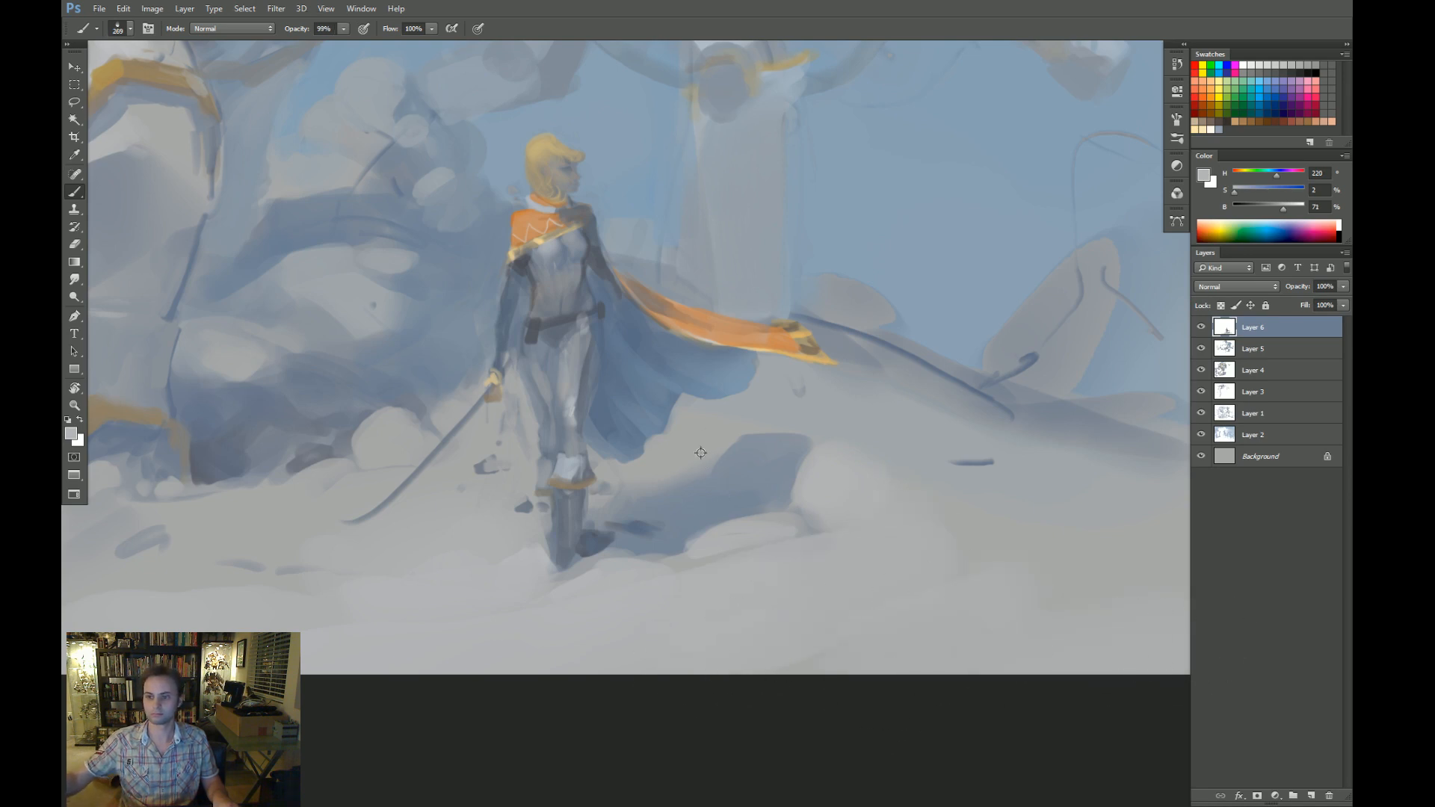
key("w")
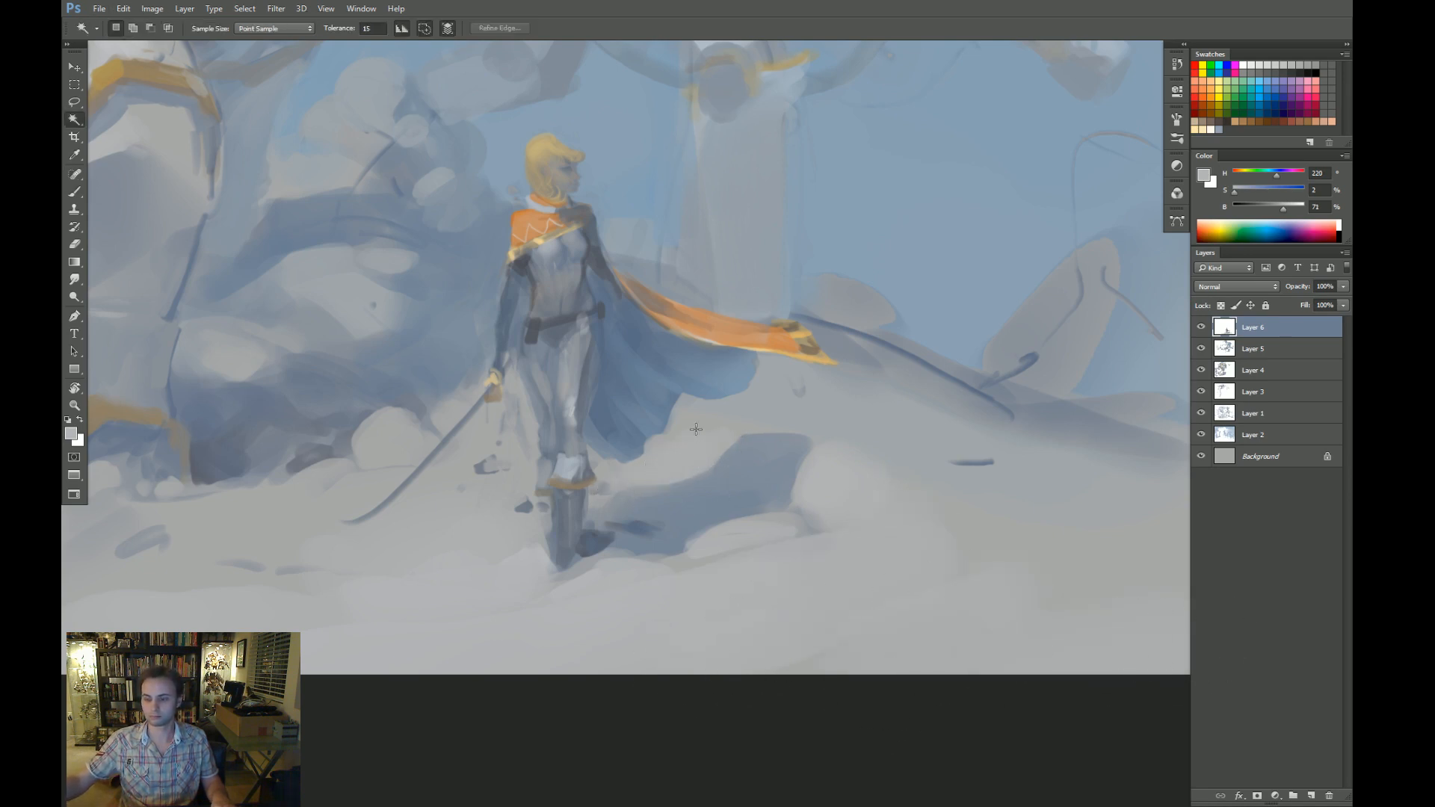
key("b")
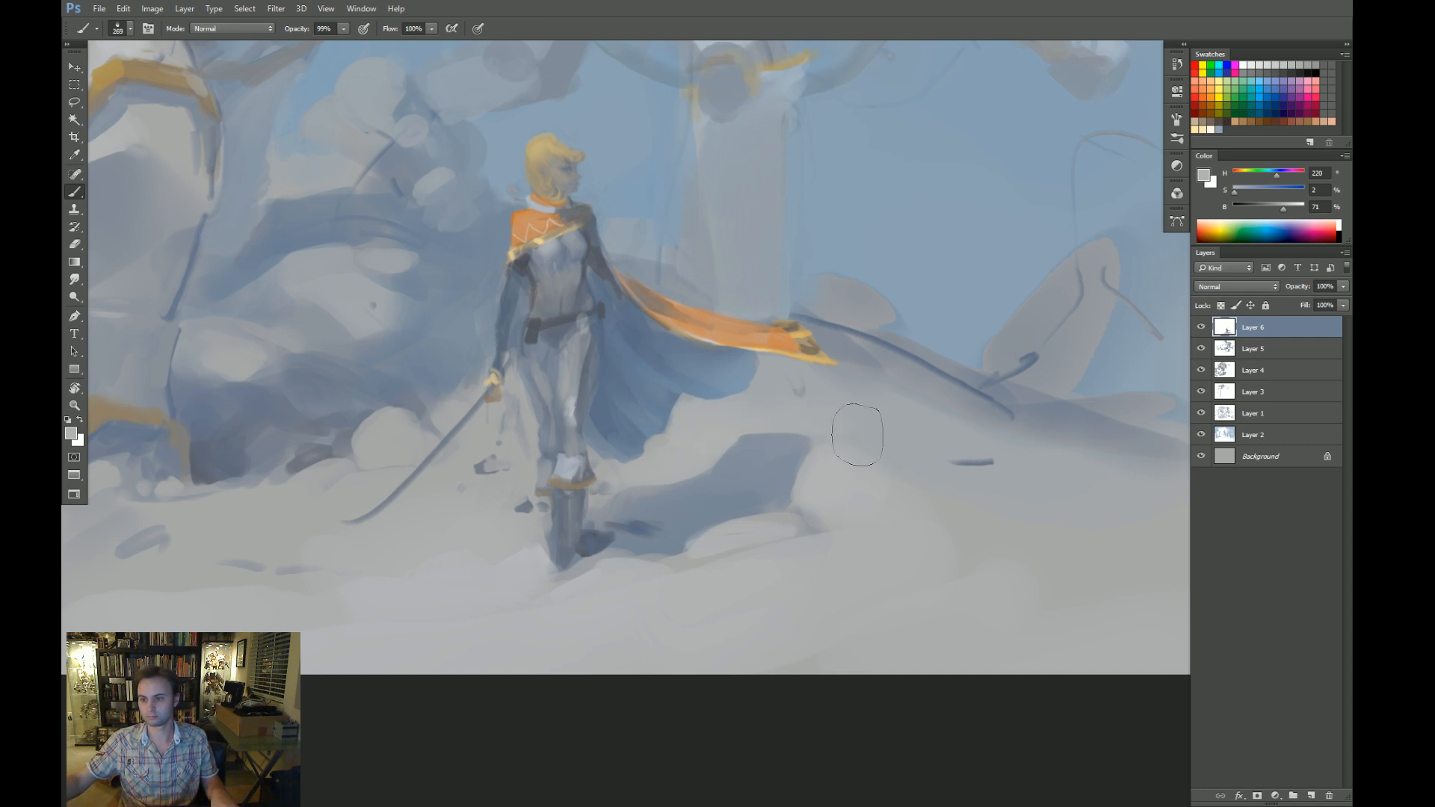
key("w")
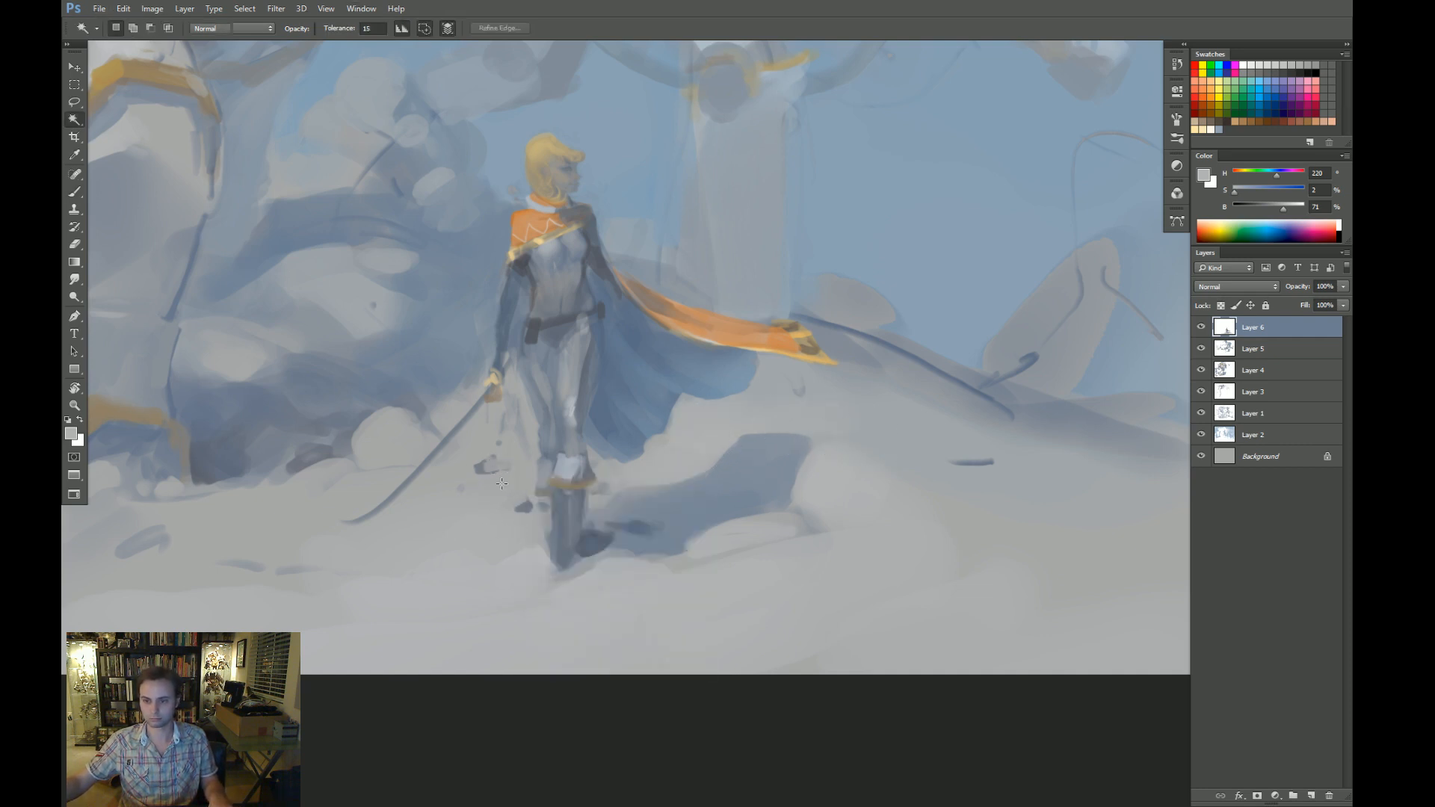
key("b")
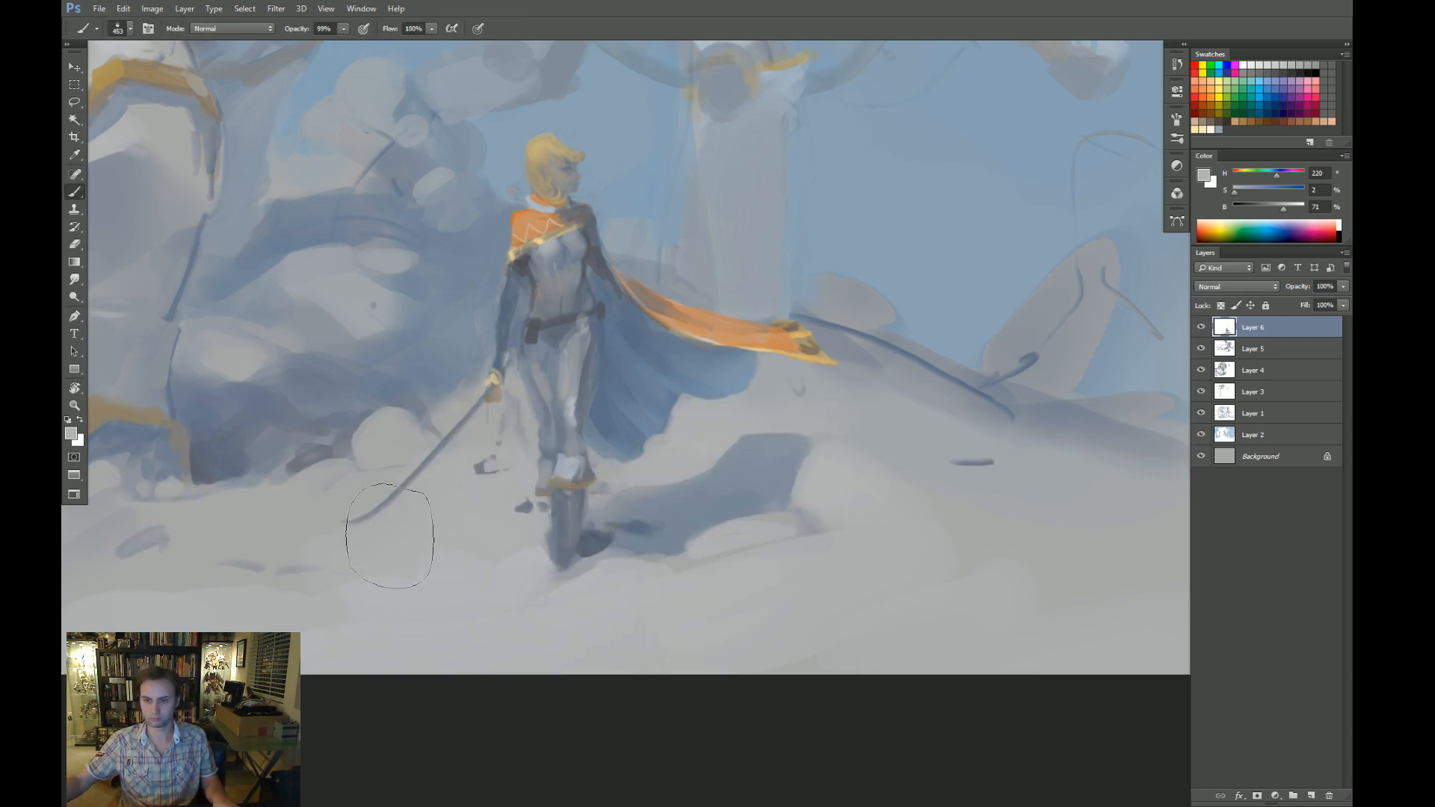
key("z")
left_click(471, 501, "alt")
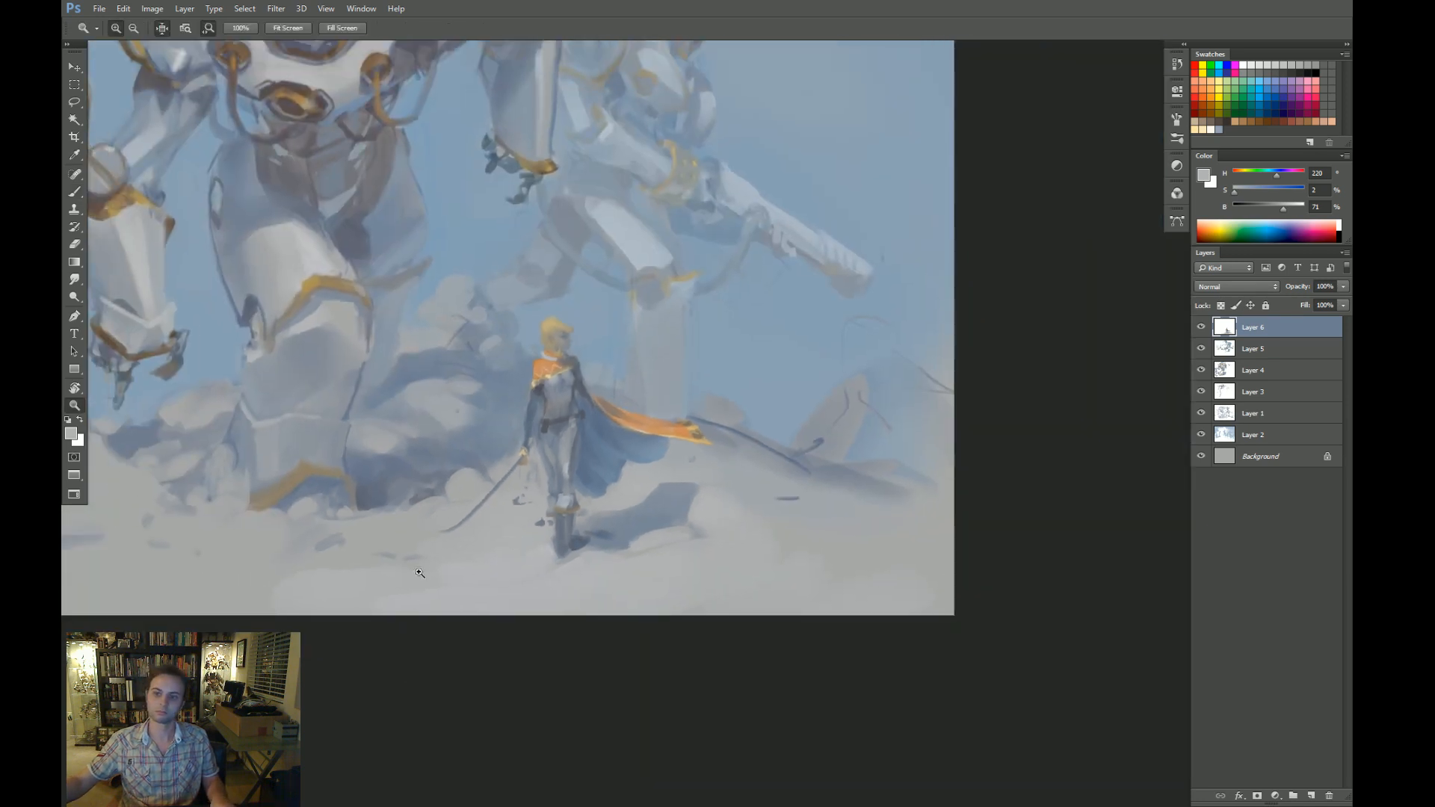
key("g")
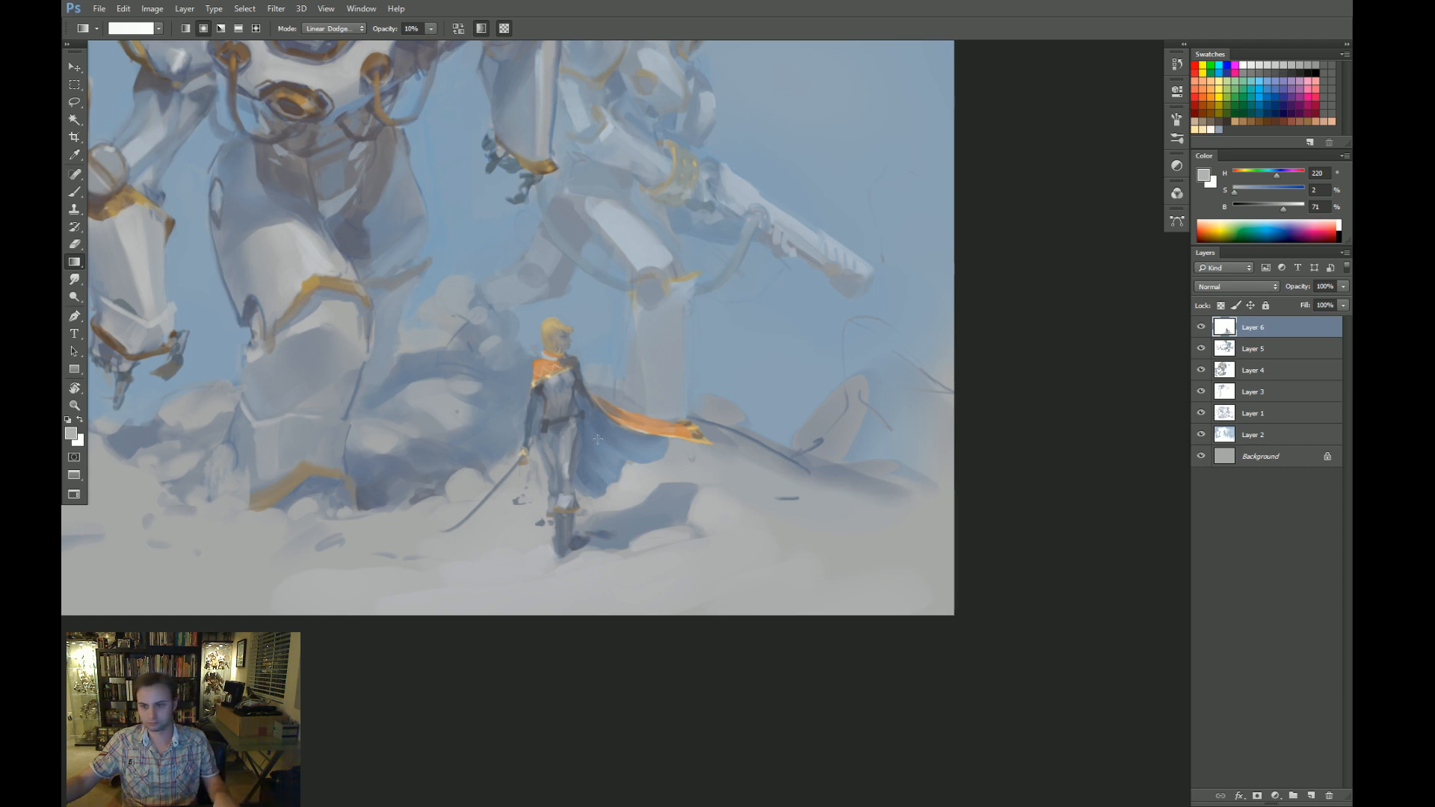
Shade the hips with sampled blue-grey and repaint the belt in a very dark blue with hue 215, saturation 30 and brightness 22.
key("b")
scroll(575, 436, "up", 3)
left_click(590, 402, "alt")
mouse_move(594, 415)
left_mouse_down()
mouse_move(480, 417)
mouse_move(549, 440)
mouse_move(565, 425)
mouse_move(545, 441)
left_mouse_up()
left_click(558, 455, "alt")
left_click(540, 435, "alt")
right_click(546, 441, "alt")
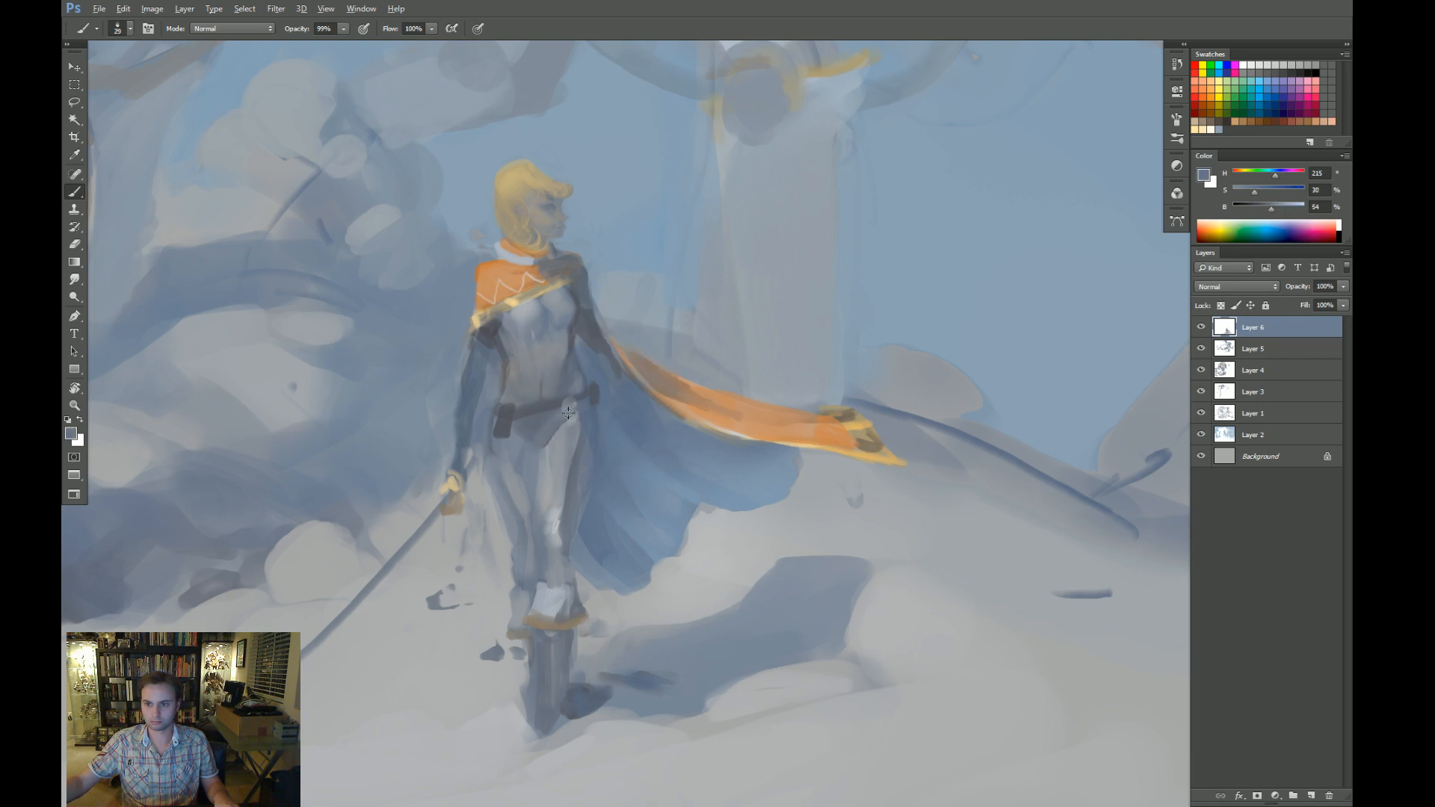
left_click(578, 397, "alt")
left_click_drag(586, 403, 496, 424)
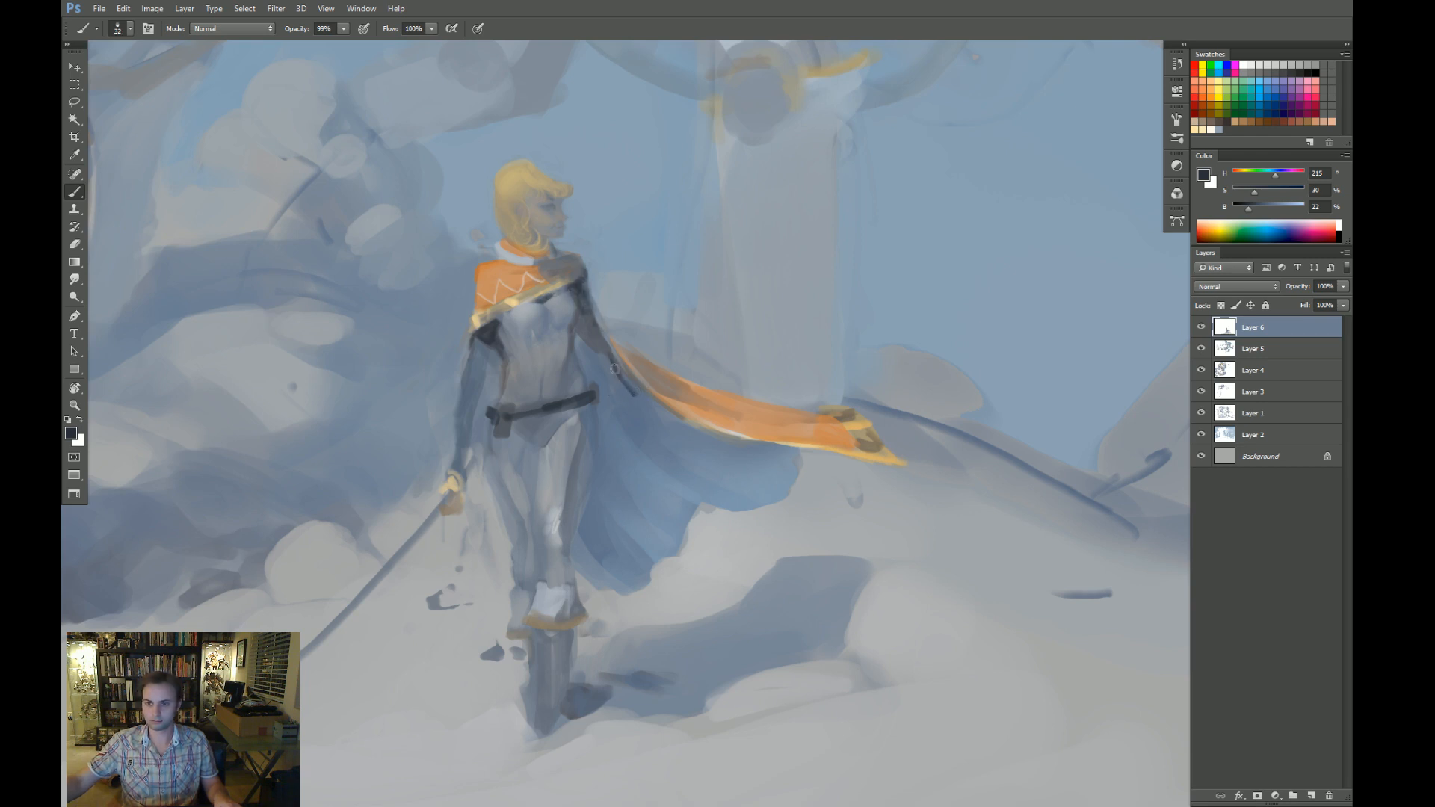
Paint the dark gloved forearm and hand with spread fingers in front of the flowing cape.
mouse_move(615, 369)
left_mouse_down()
mouse_move(684, 470)
mouse_move(686, 457)
mouse_move(705, 535)
mouse_move(666, 527)
mouse_move(716, 435)
left_mouse_up()
key("r")
key("Escape")
left_click_drag(625, 277, 628, 324)
key("b")
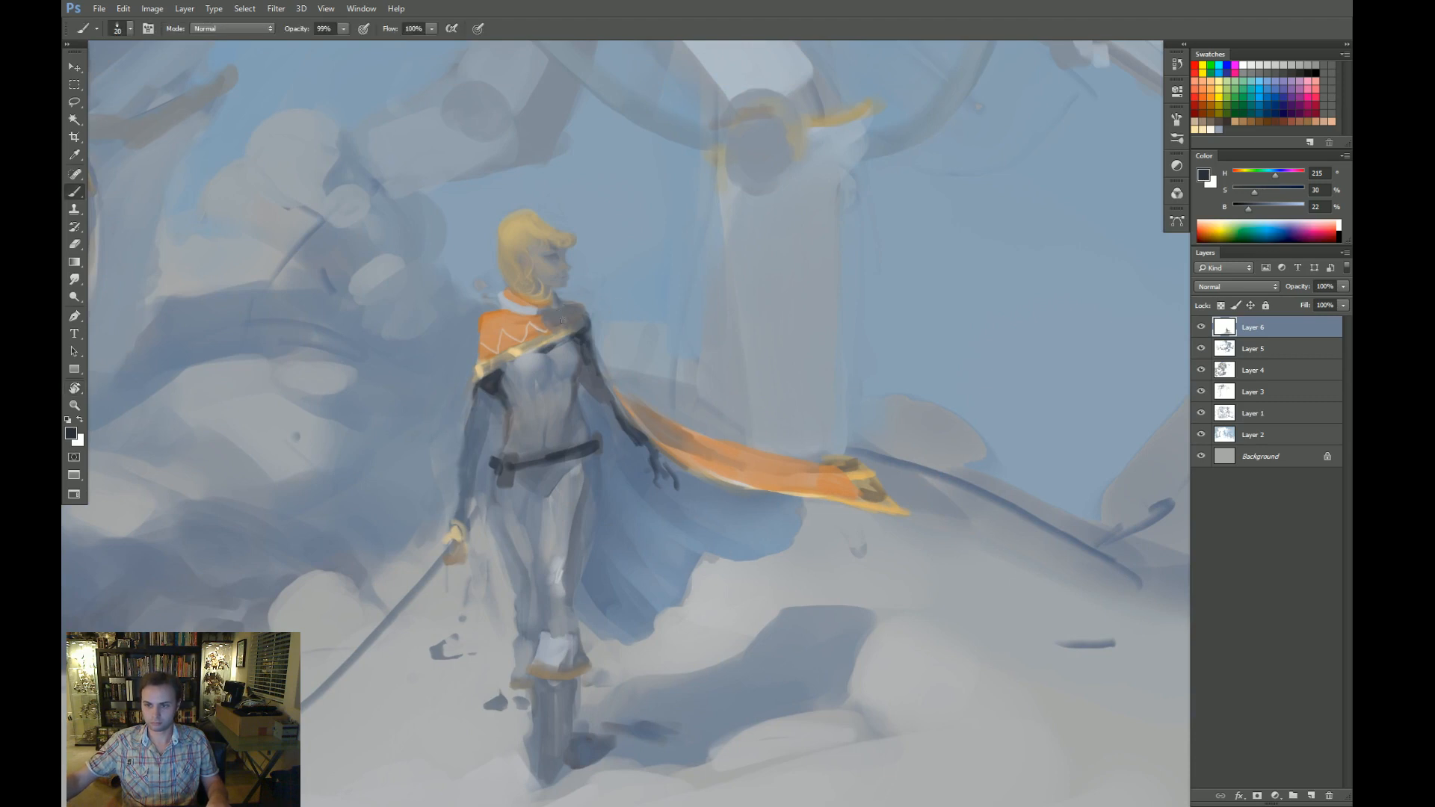
Refine the face beneath the mask and paint the ear beside the blonde hair with sampled grey and tan tones.
scroll(570, 243, "up", 1)
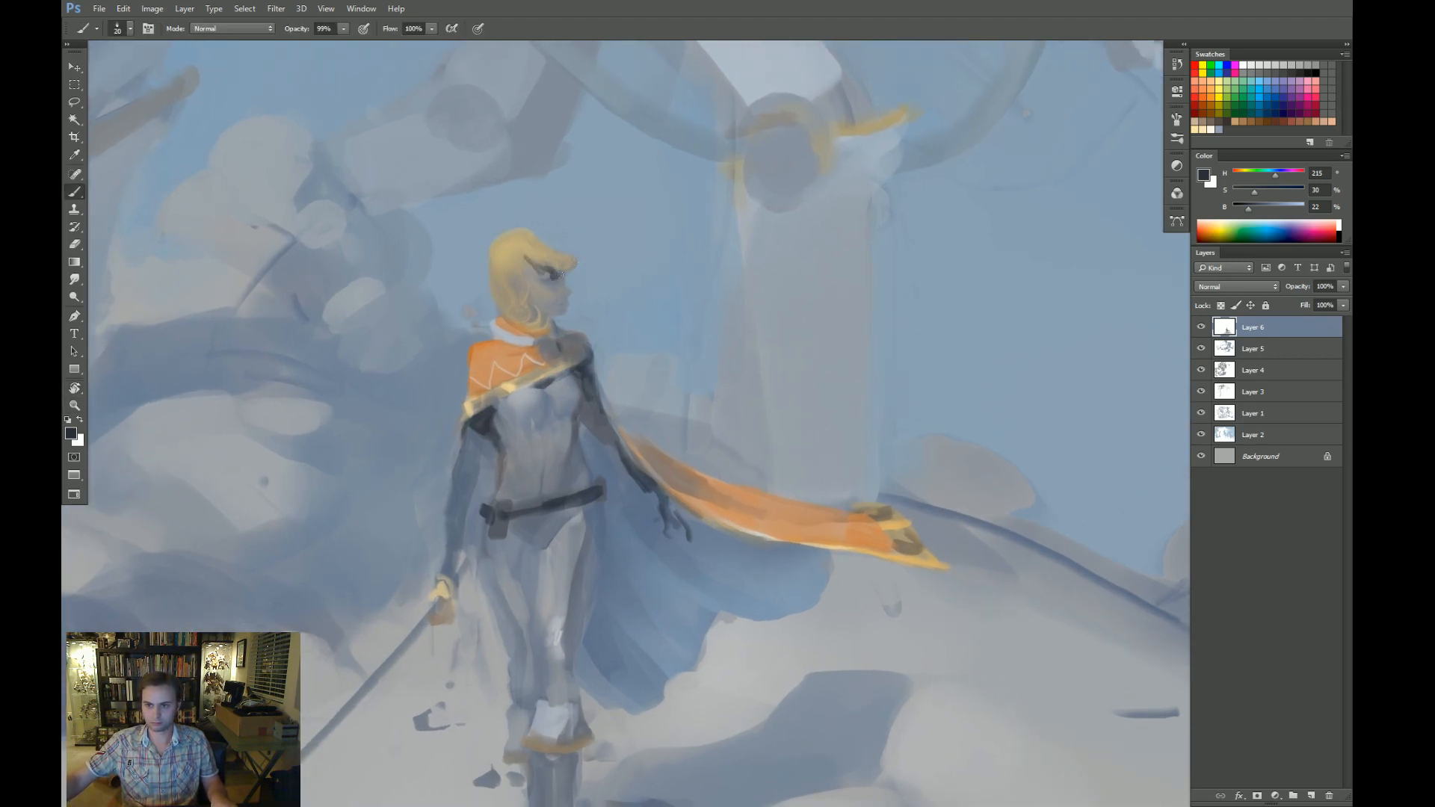
scroll(560, 283, "up", 1)
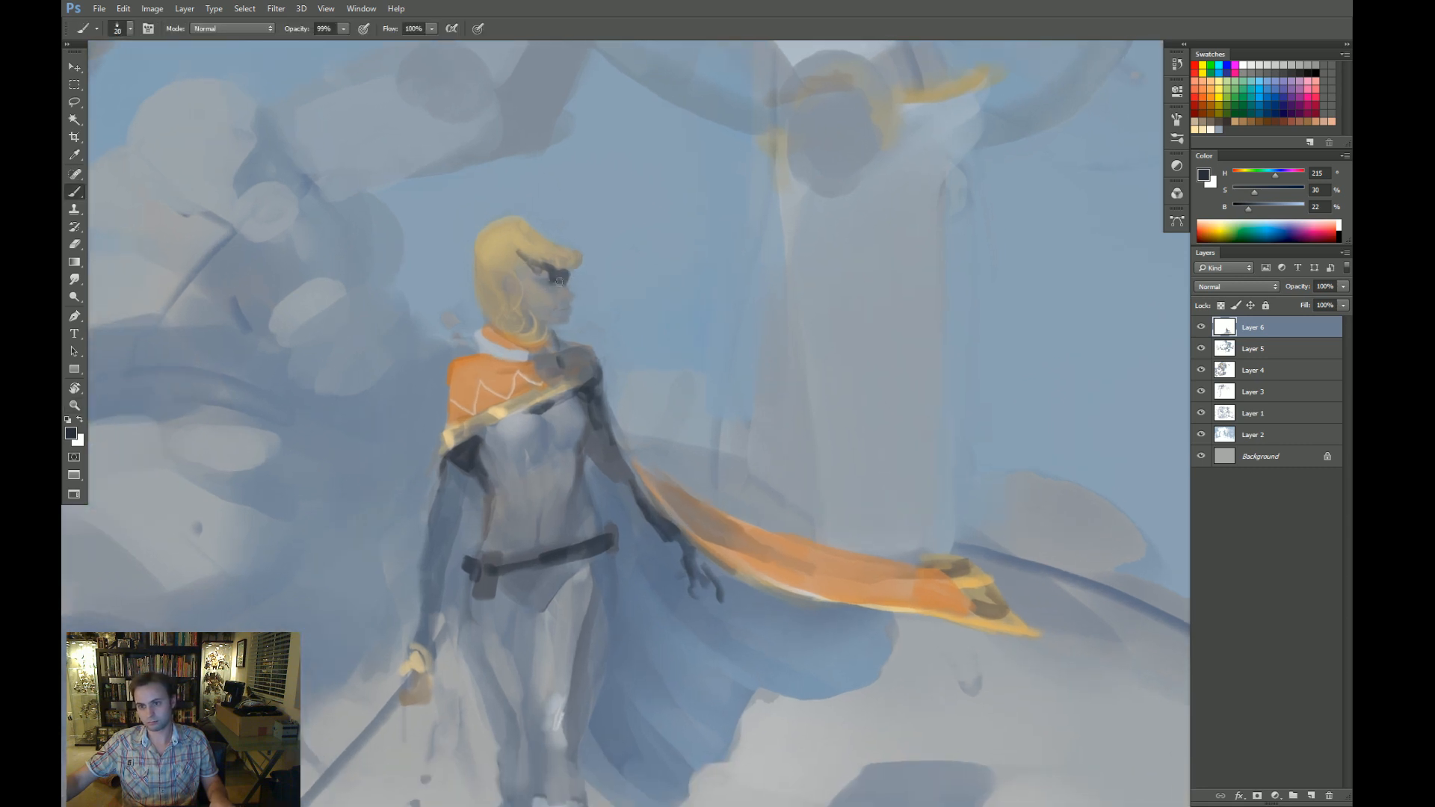
left_click(560, 285, "alt")
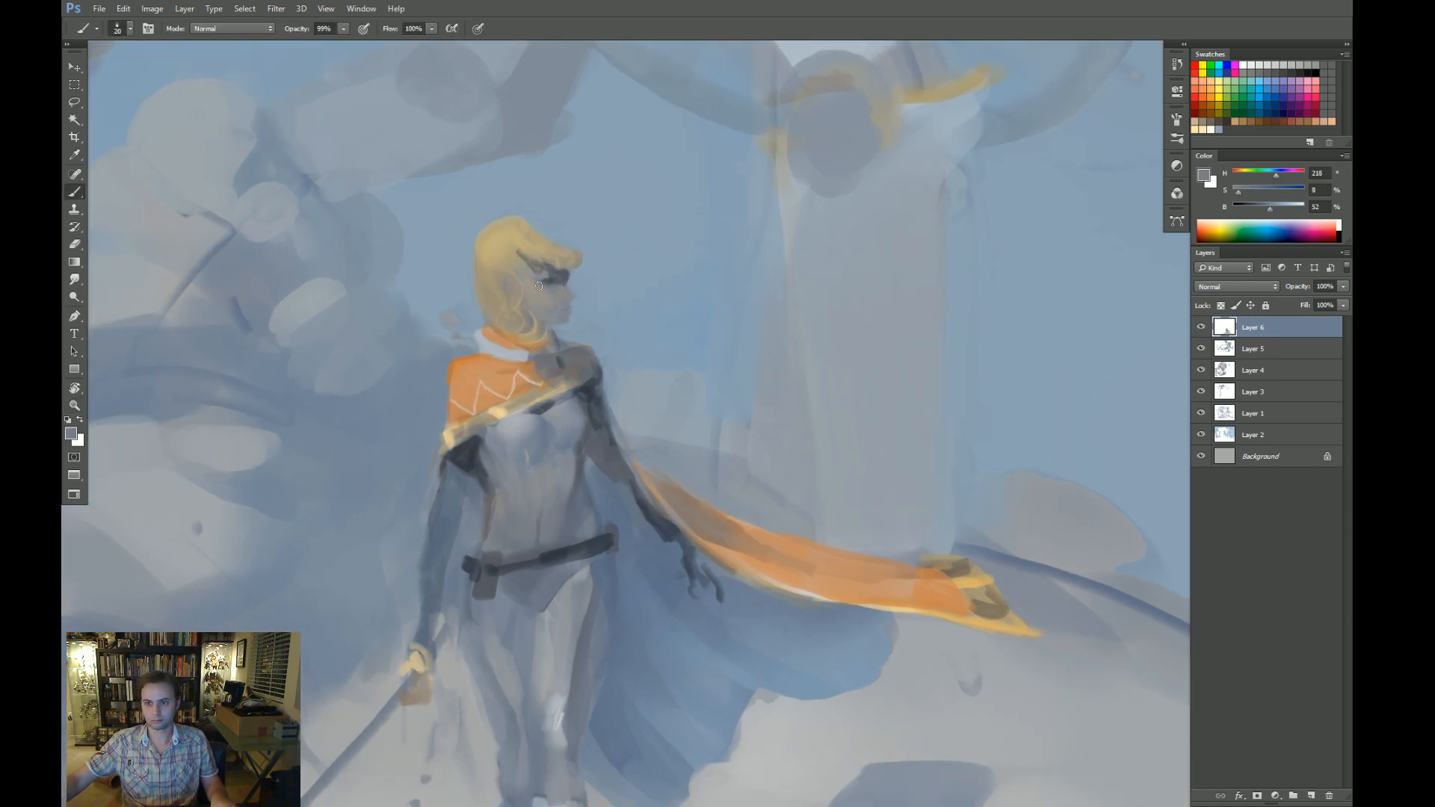
left_click(547, 290, "alt")
left_click(518, 295, "alt")
left_click(507, 287, "alt")
left_click(511, 293, "alt")
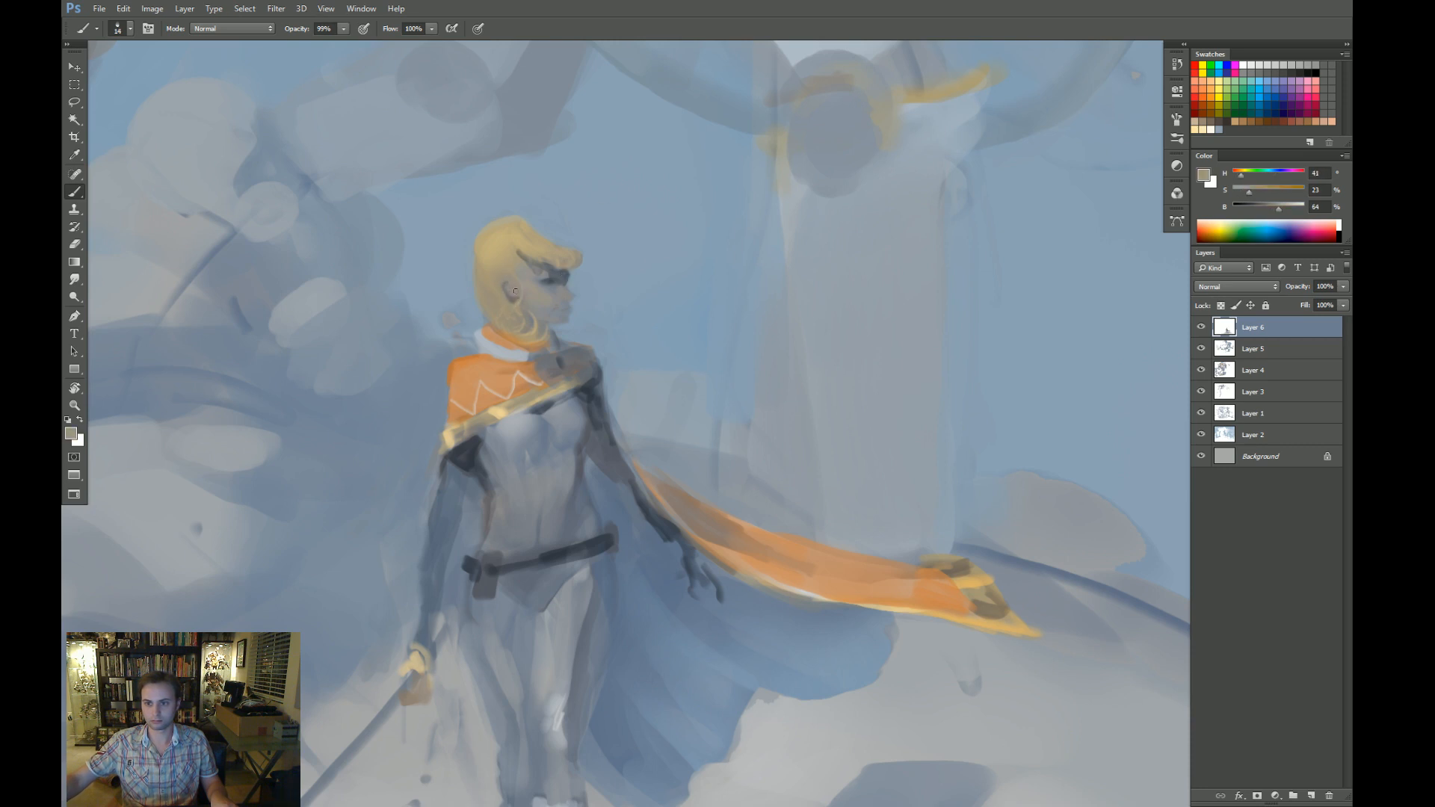
left_click(566, 271, "alt")
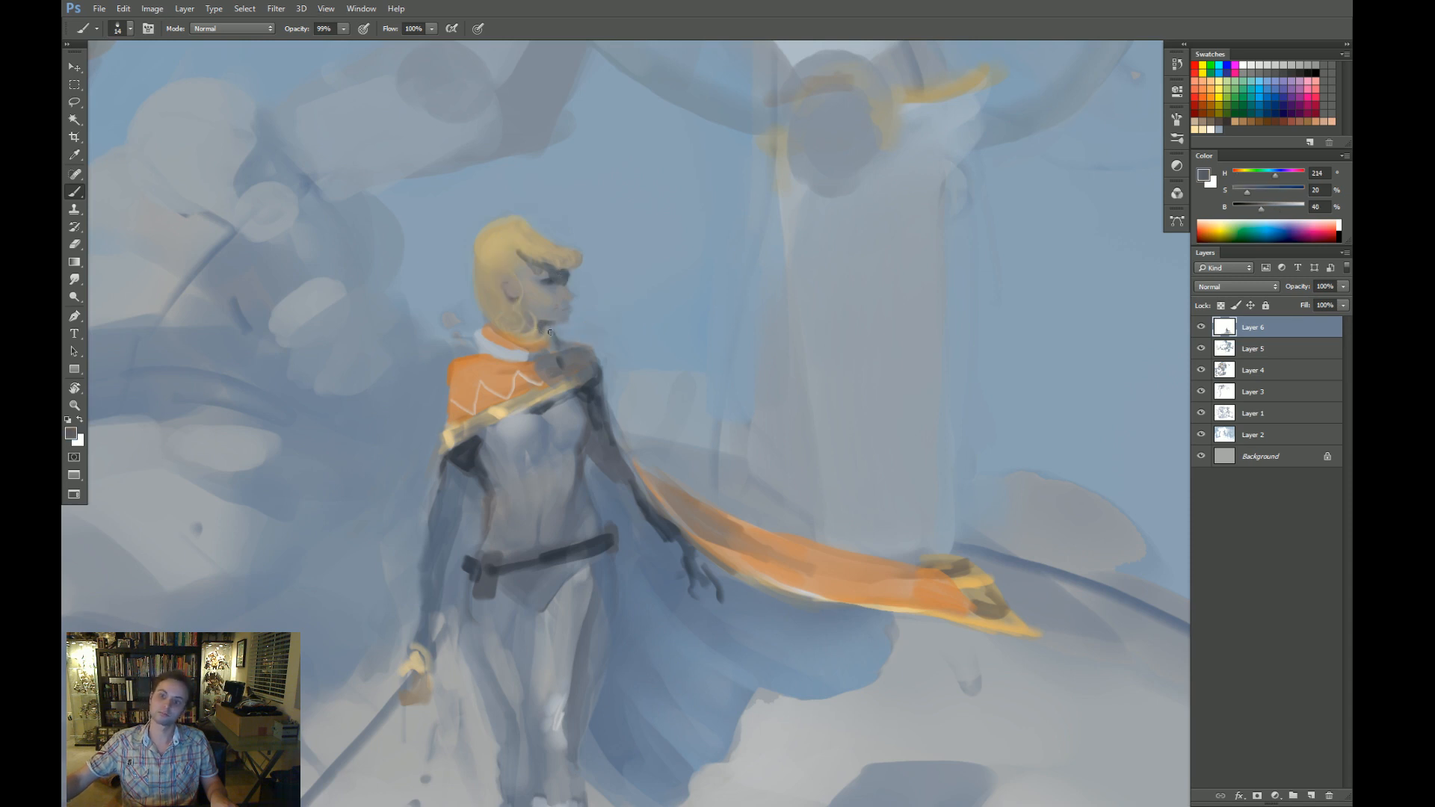
Mirror the canvas horizontally and sample the costume's dark blue-grey near the swordswoman's arm.
key("z")
left_click(543, 324, "alt")
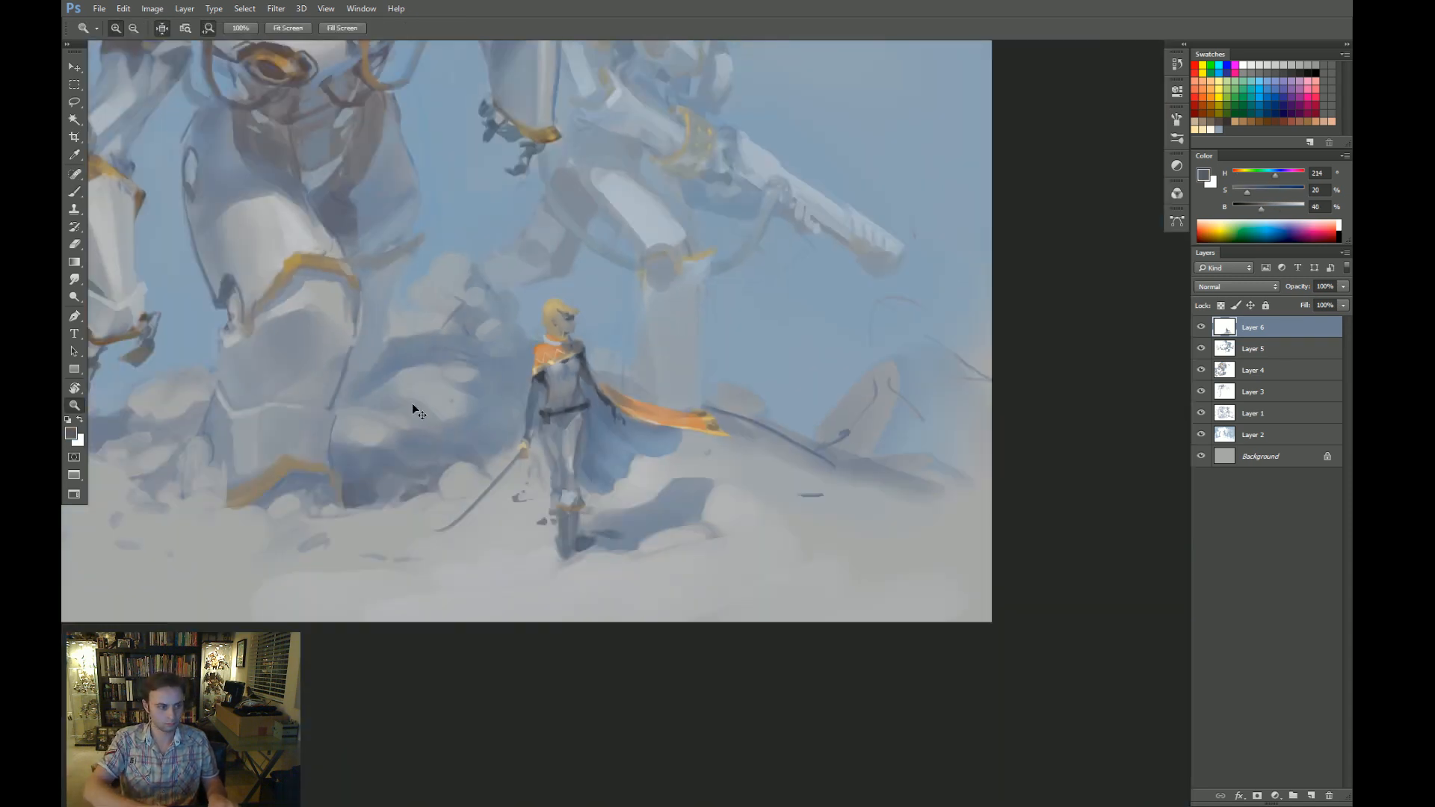
mouse_move(755, 362)
left_mouse_down()
mouse_move(523, 363)
mouse_move(625, 373)
left_mouse_up()
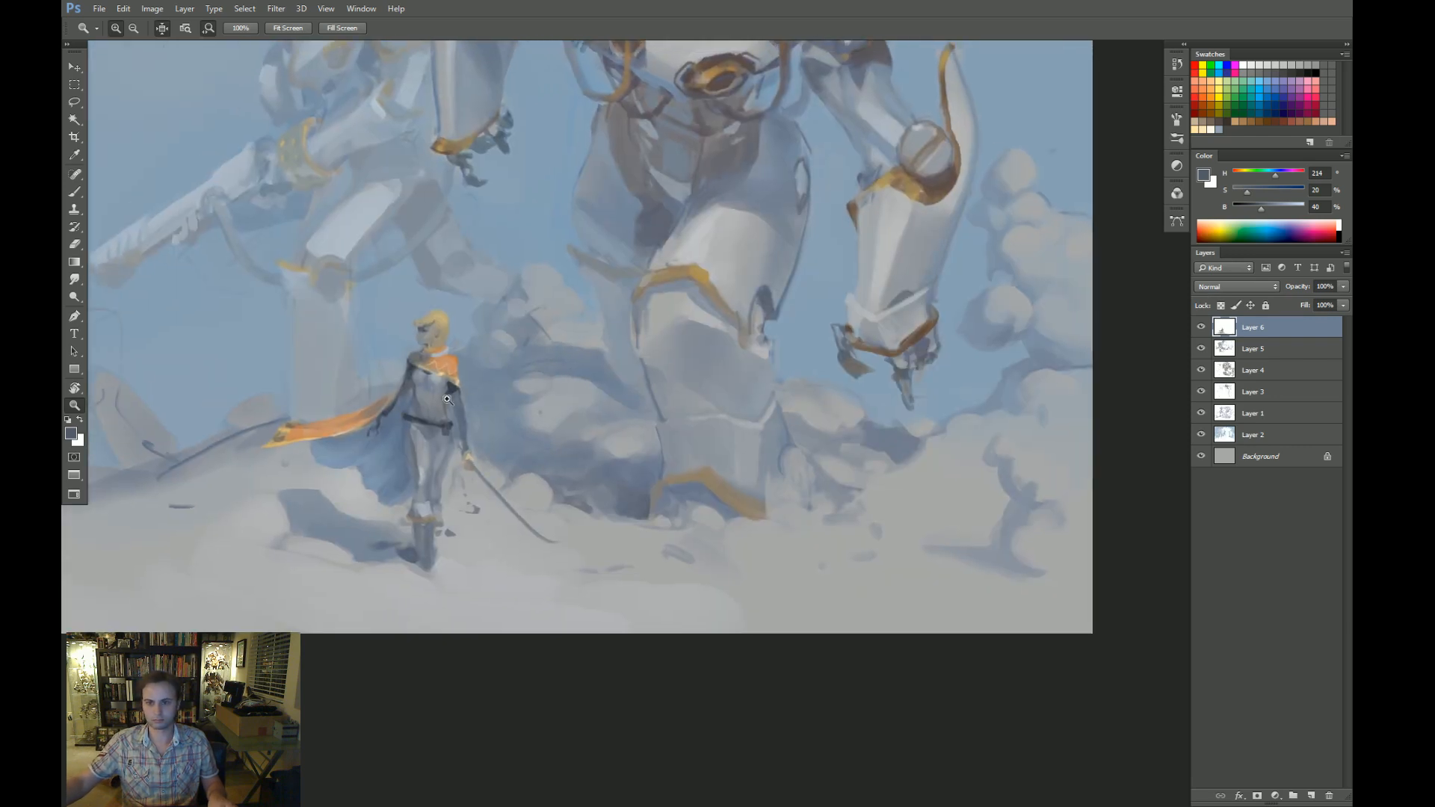
left_click(447, 397)
key("b")
left_click(451, 381, "alt")
key("z")
left_click(429, 391)
key("b")
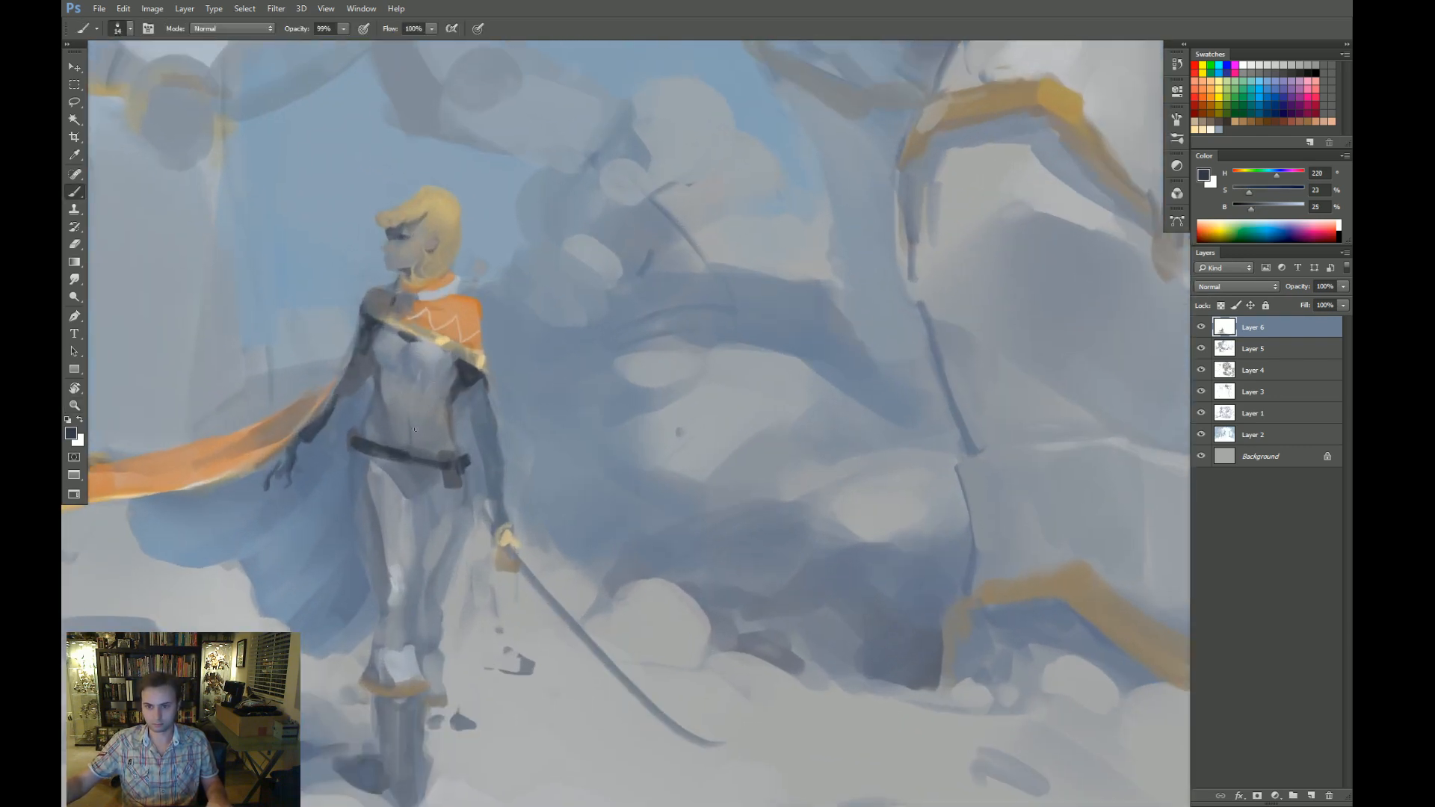
Shade the shadow side of the swordswoman's legs in sampled dark blue-grey with a much larger brush.
left_click_drag(396, 482, 387, 382)
key("]")
key("]")
key("]")
key("]")
key("]")
key("]")
key("]")
key("]")
key("]")
mouse_move(416, 491)
left_mouse_down()
mouse_move(416, 548)
mouse_move(423, 493)
left_mouse_up()
left_click(418, 505, "alt")
left_click_drag(450, 441, 434, 441)
left_click_drag(441, 419, 415, 557)
key("ctrl+z")
left_click_drag(428, 419, 420, 516)
left_click_drag(420, 516, 448, 431)
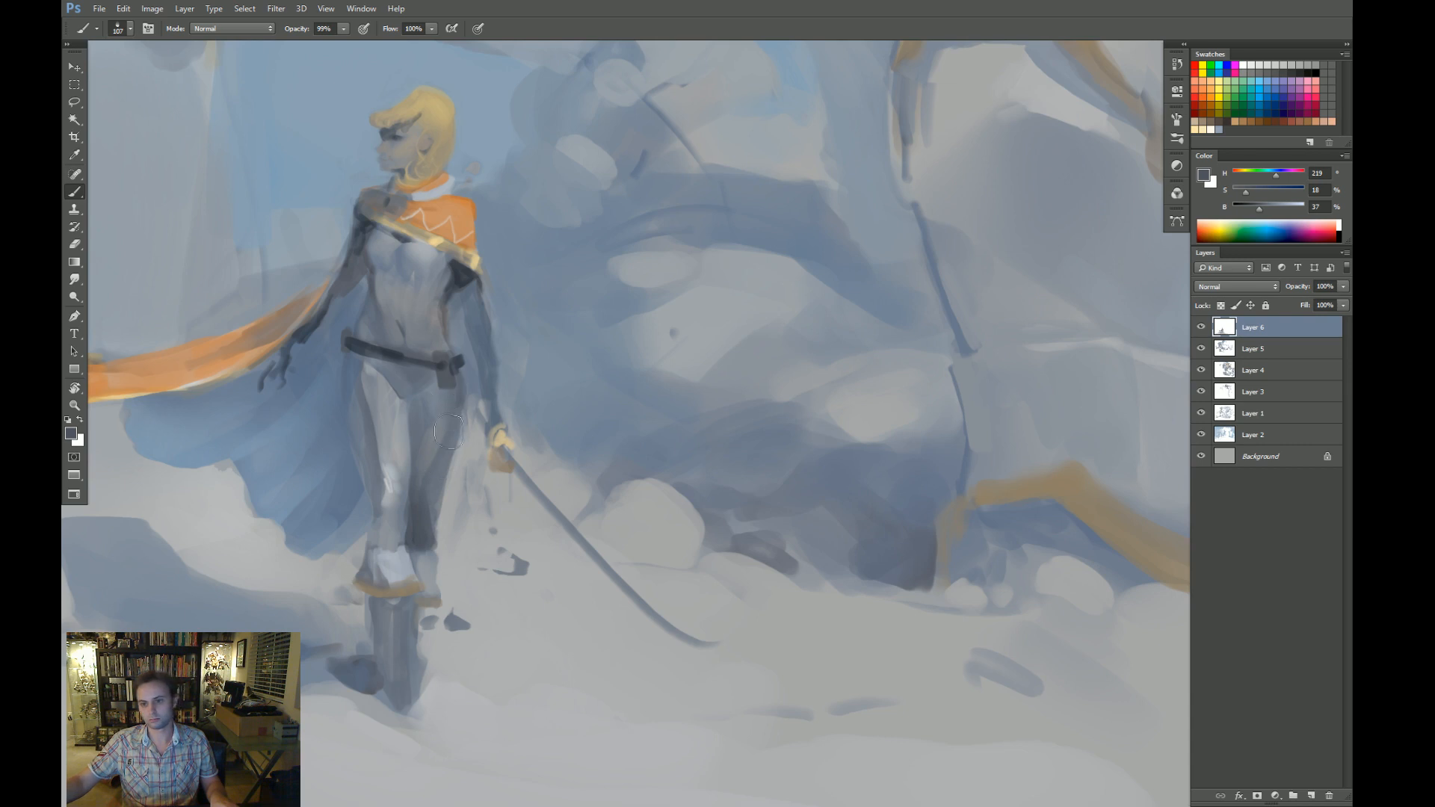
Blend the shading of the thighs and lower legs with sampled mid blue-greys.
scroll(444, 457, "down", 3)
scroll(437, 441, "up", 2)
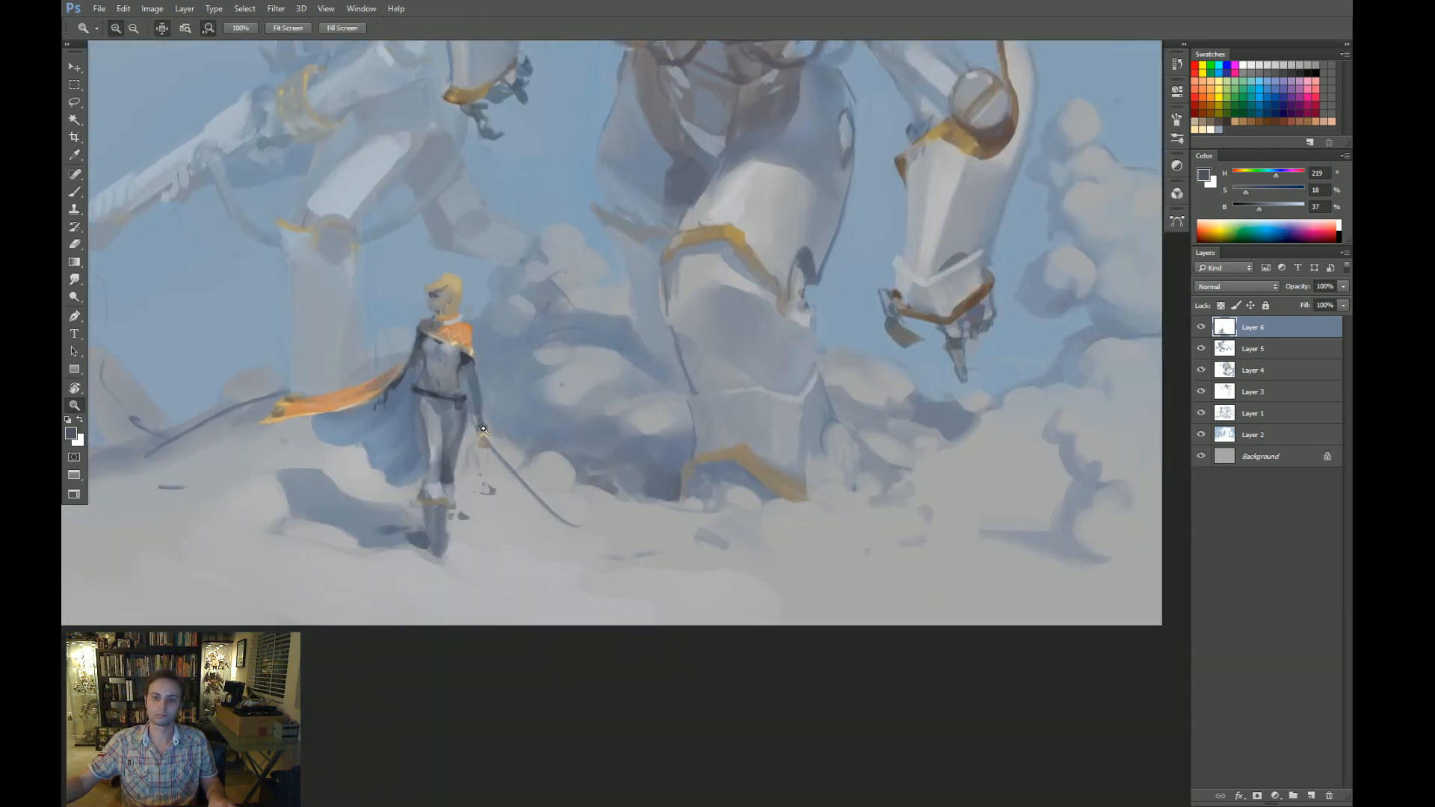
left_click(430, 434, "alt")
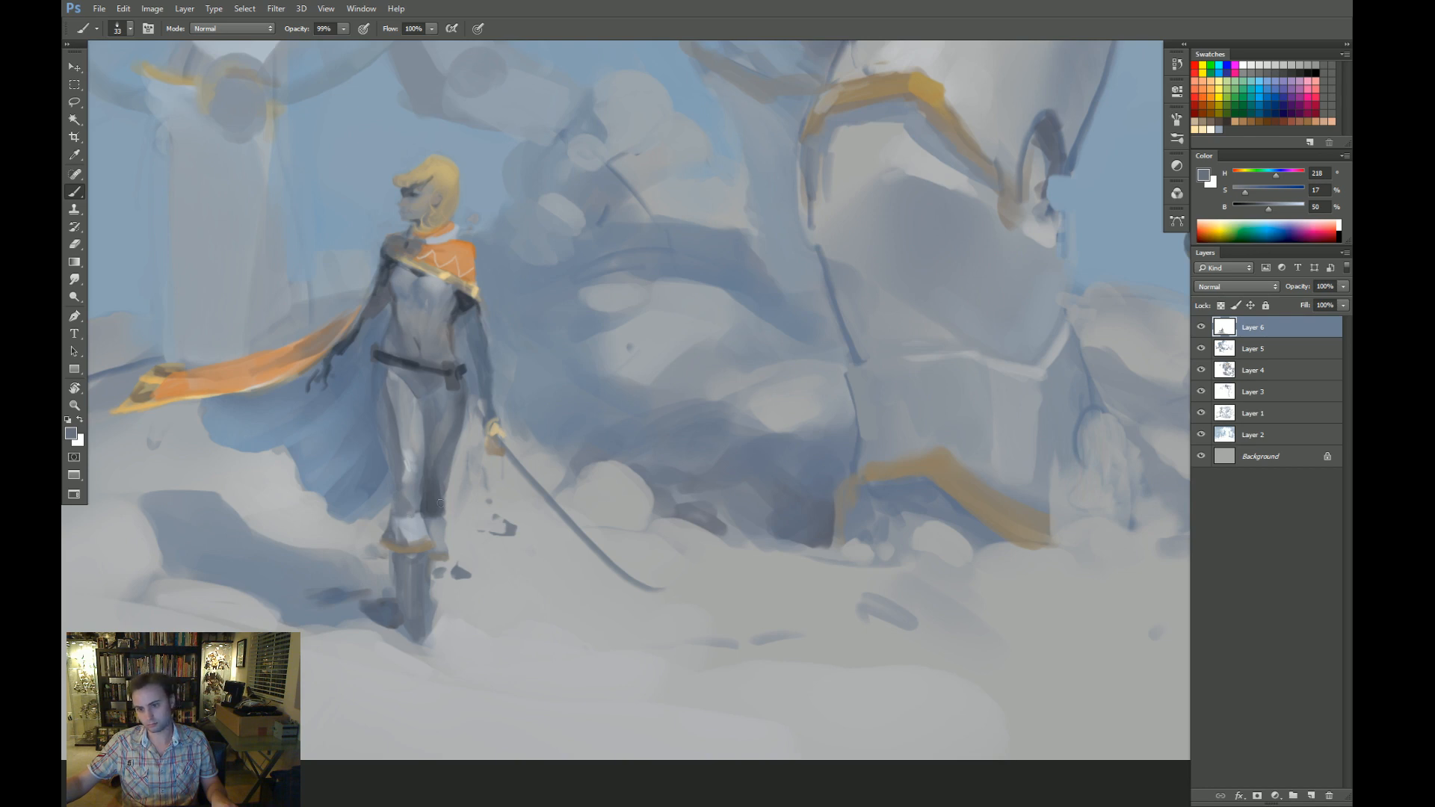
left_click(433, 530, "alt")
left_click(434, 512, "alt")
scroll(446, 486, "down", 2)
scroll(448, 513, "up", 2)
Trim the outline of the boots with sampled pale snow grey and touch up their blue-grey shading.
left_click(414, 609, "alt")
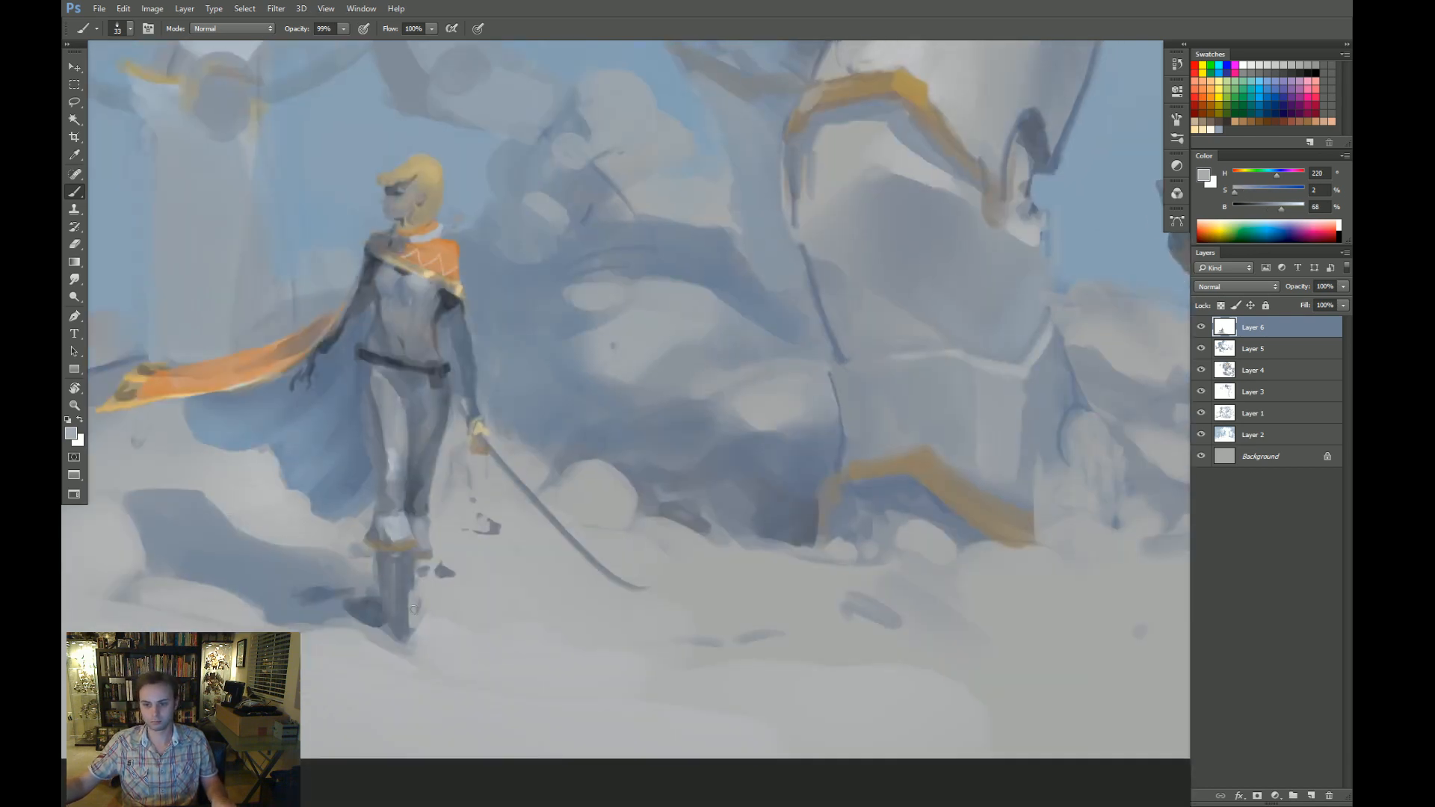
left_click(417, 598, "alt")
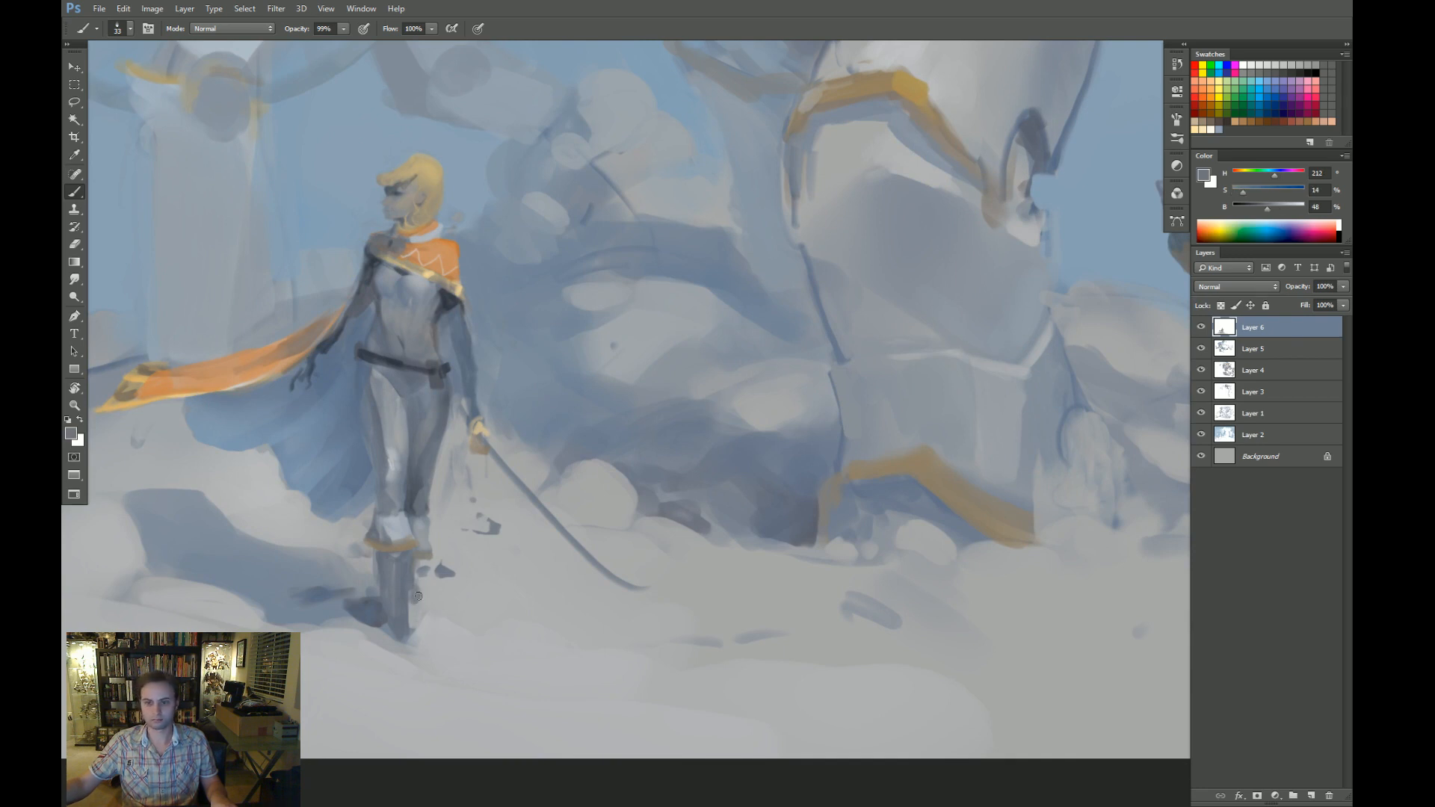
left_click(424, 604, "alt")
mouse_move(341, 592)
left_mouse_down()
mouse_move(379, 605)
mouse_move(304, 589)
mouse_move(395, 606)
left_mouse_up()
key("ctrl+z")
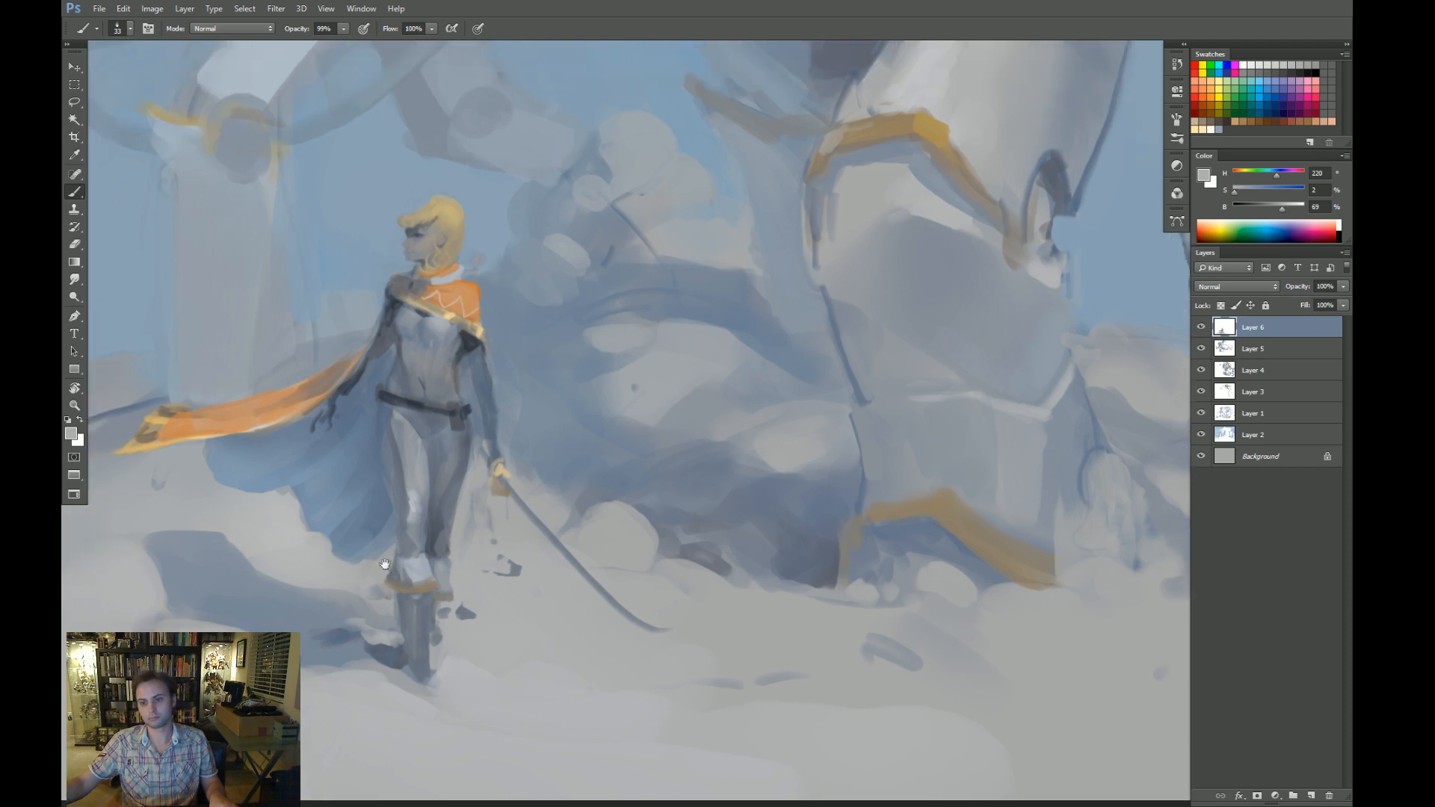
Touch up the side of the torso and the neckline below the collar with sampled greys.
left_click_drag(552, 367, 592, 426)
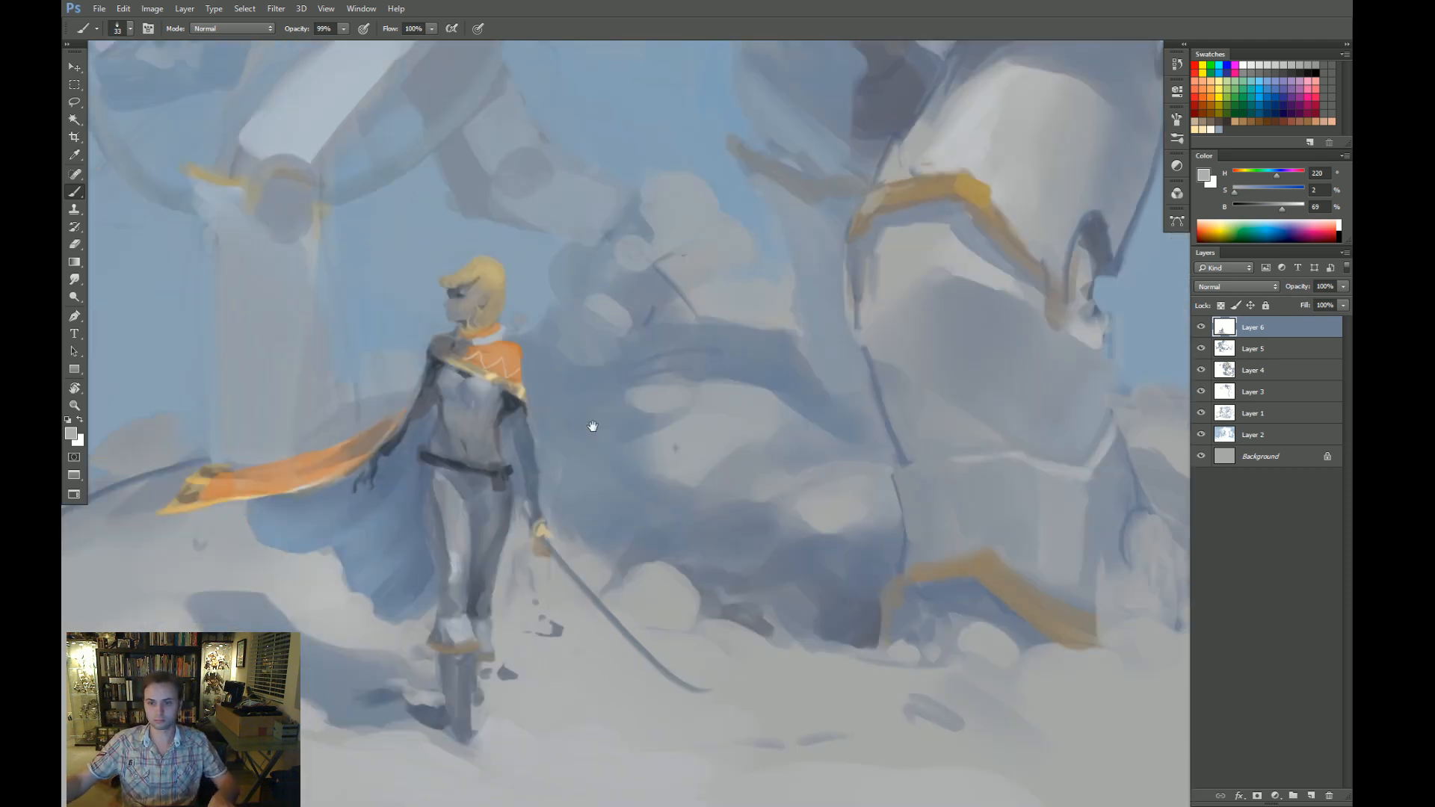
left_click_drag(502, 435, 478, 417)
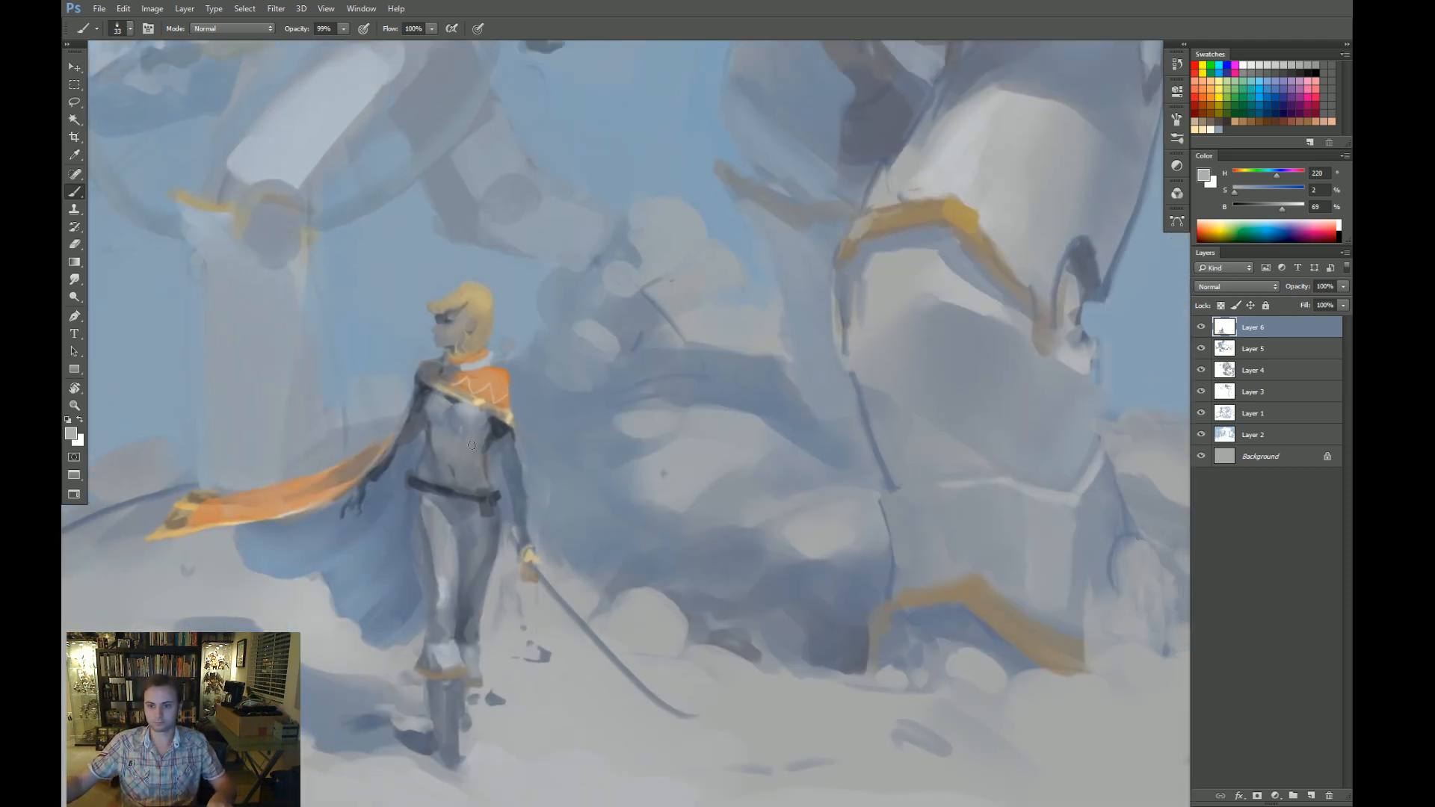
right_click(472, 445, "alt")
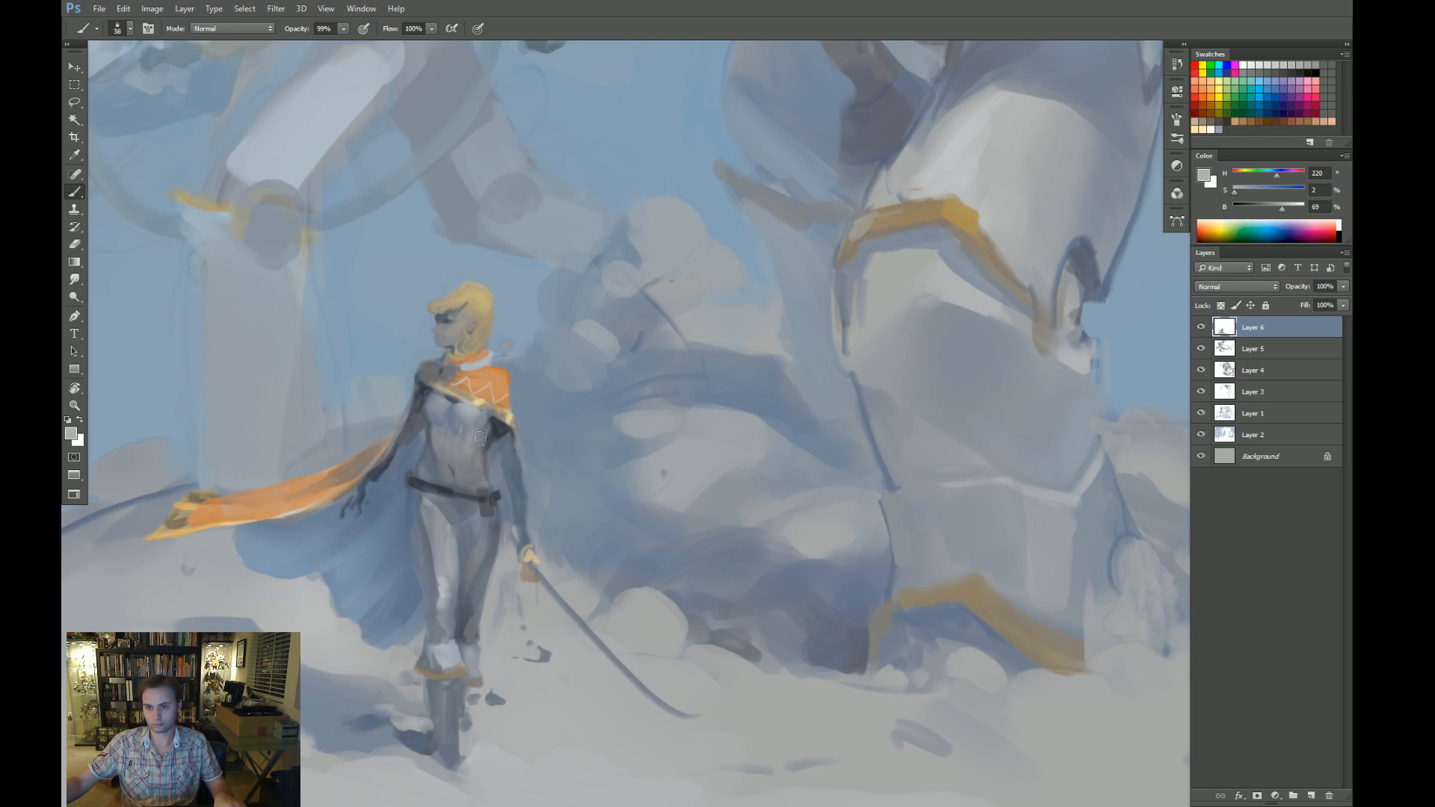
left_click_drag(480, 372, 489, 361)
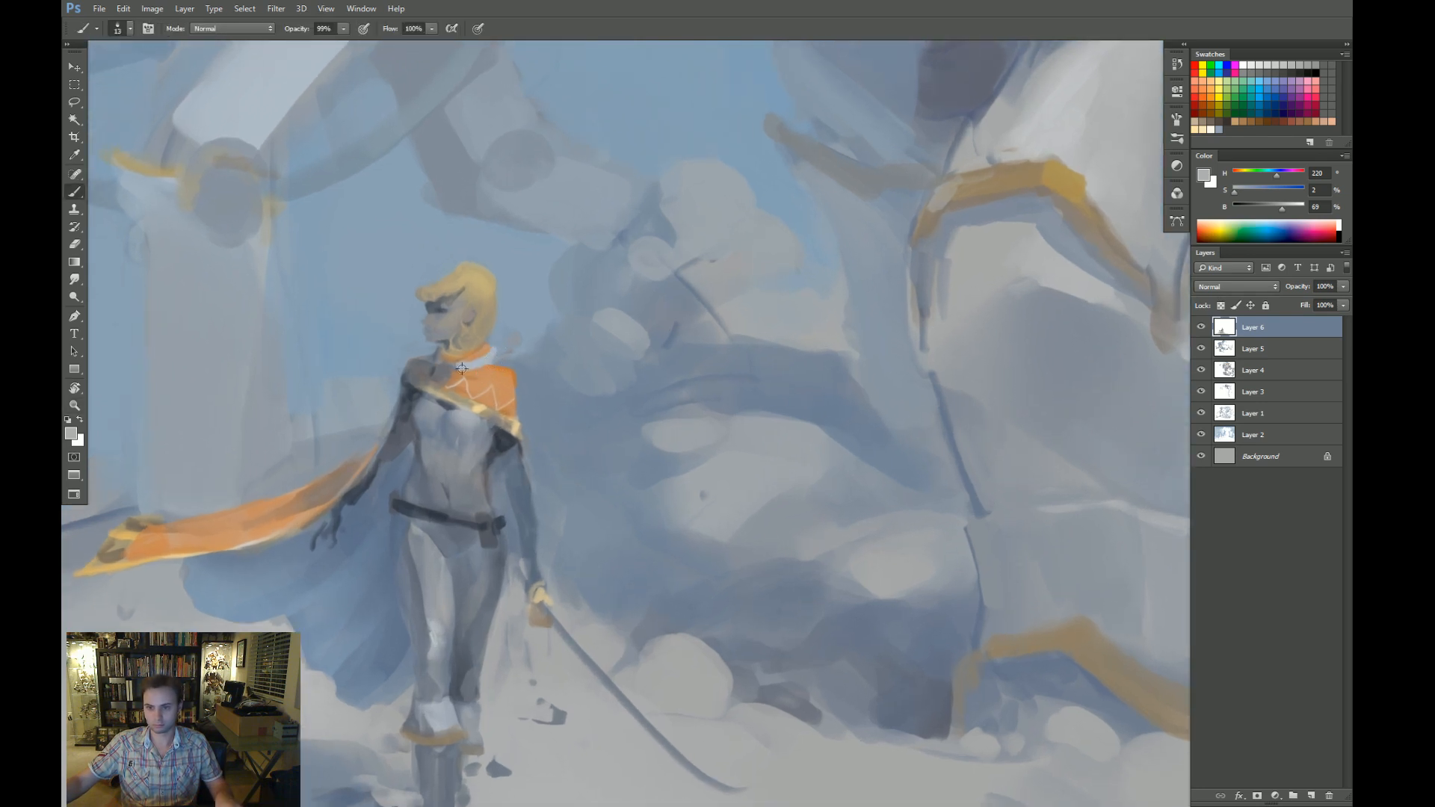
left_click(462, 368, "alt")
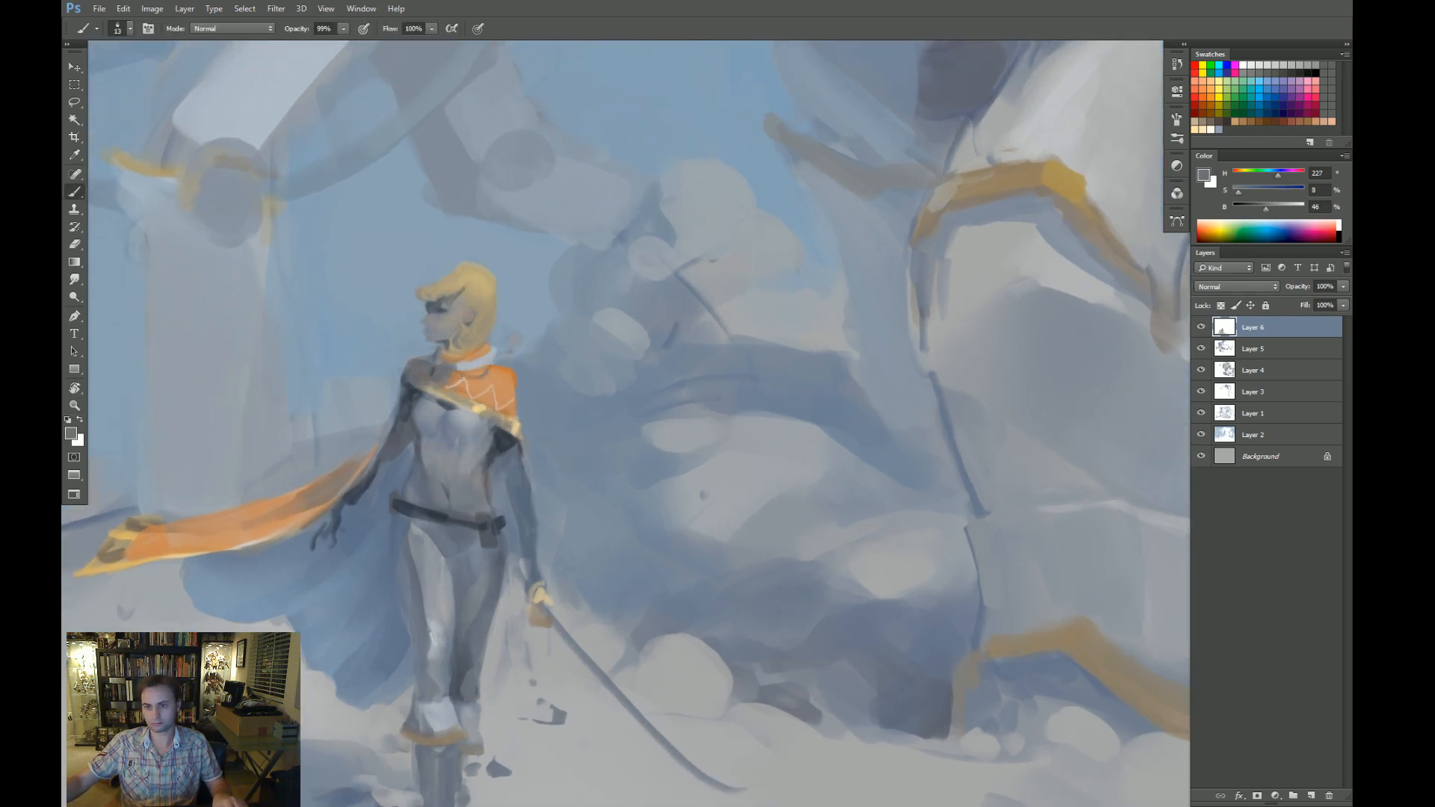
left_click_drag(443, 247, 459, 247)
left_click_drag(423, 348, 444, 353)
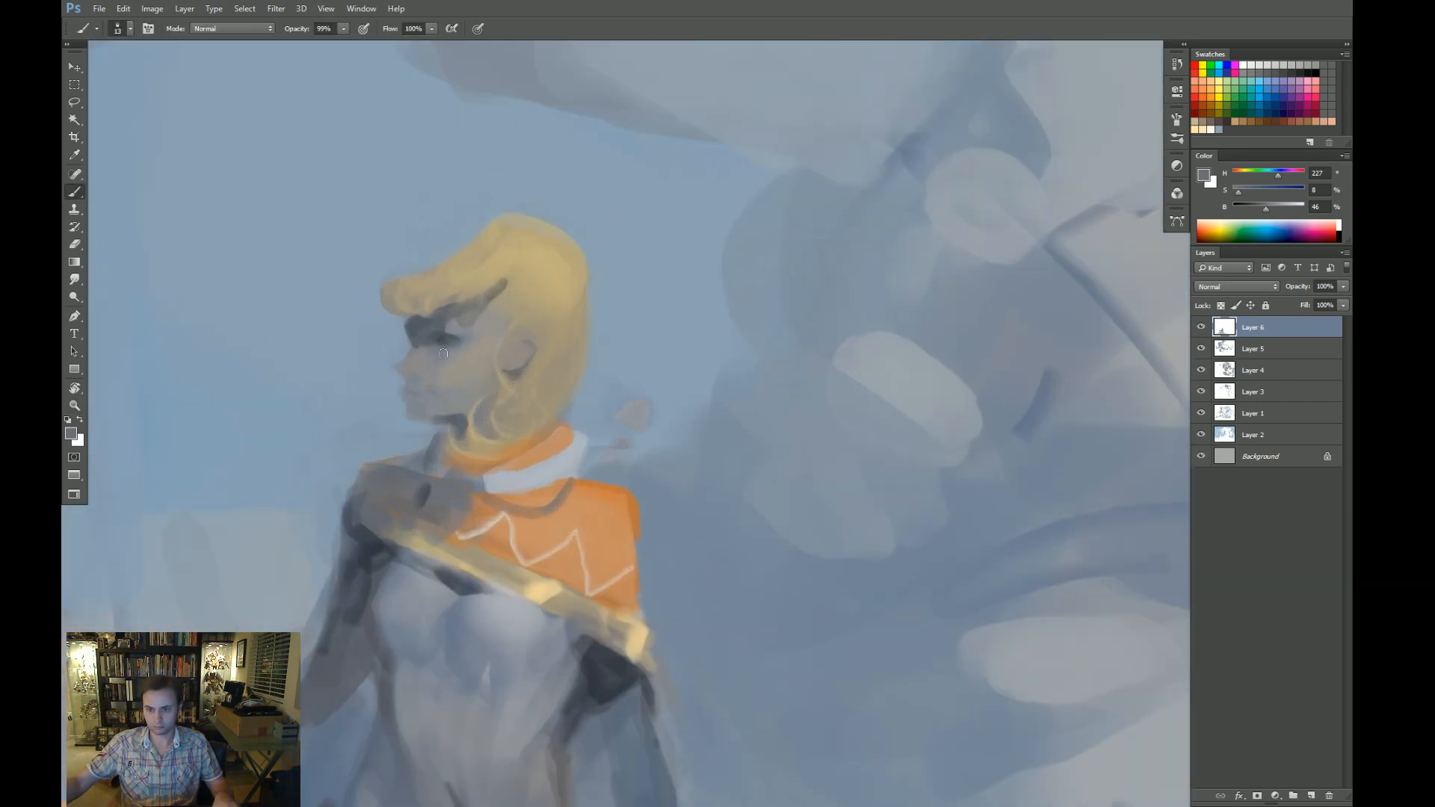
Darken the eye and the mask around it with a small brush in black and sampled dark blue-grey.
key("d")
key("bracketleft")
key("bracketleft")
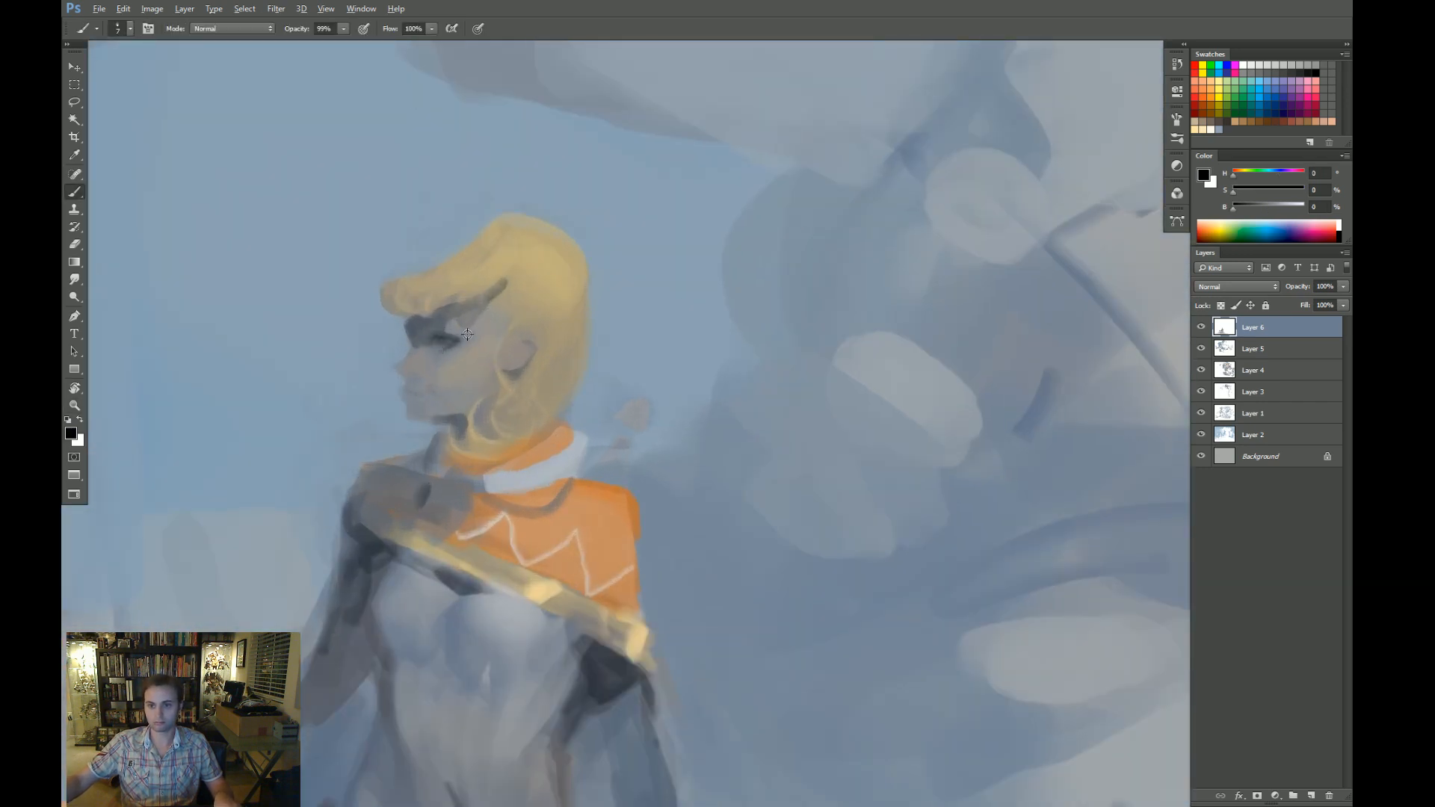
left_click(455, 337, "alt")
left_click(441, 333, "alt")
key("bracketright")
key("bracketright")
key("bracketright")
key("bracketright")
key("bracketright")
left_click_drag(438, 331, 470, 327)
key("ctrl+z")
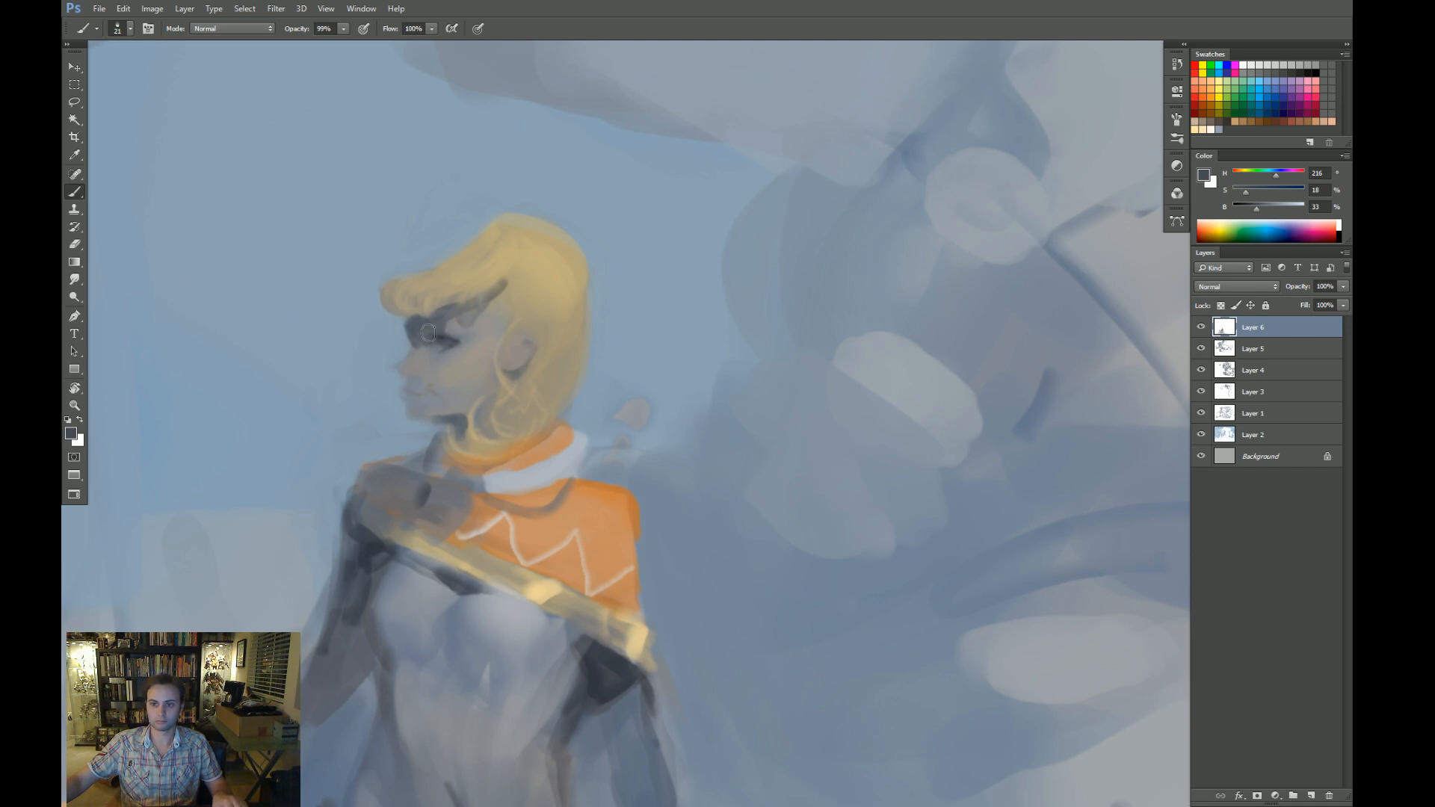
Define the eye's lid and lash line with a finer brush in black and sampled dark grey.
key("bracketleft")
key("bracketleft")
key("x")
key("d")
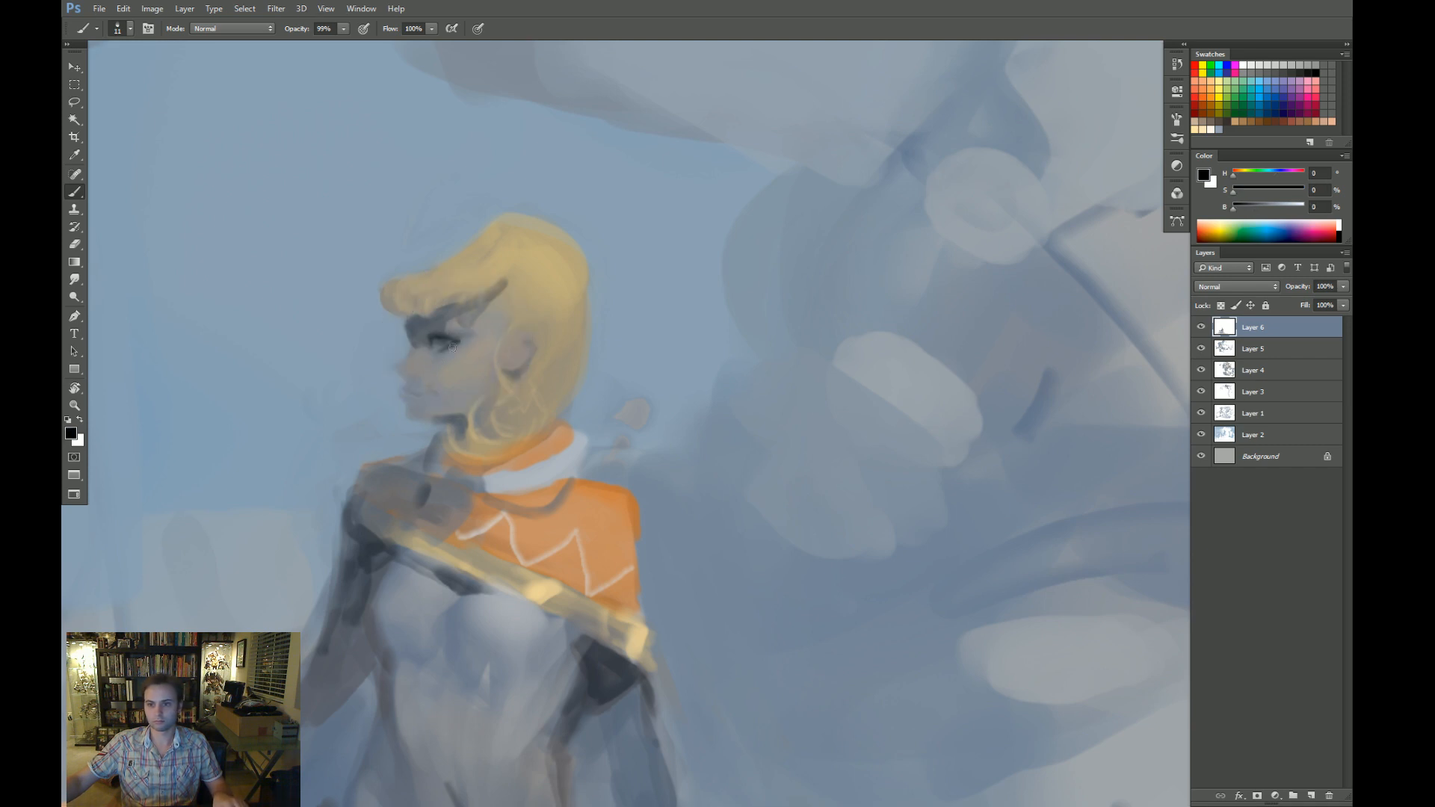
left_click(455, 352, "alt")
left_click(428, 339, "alt")
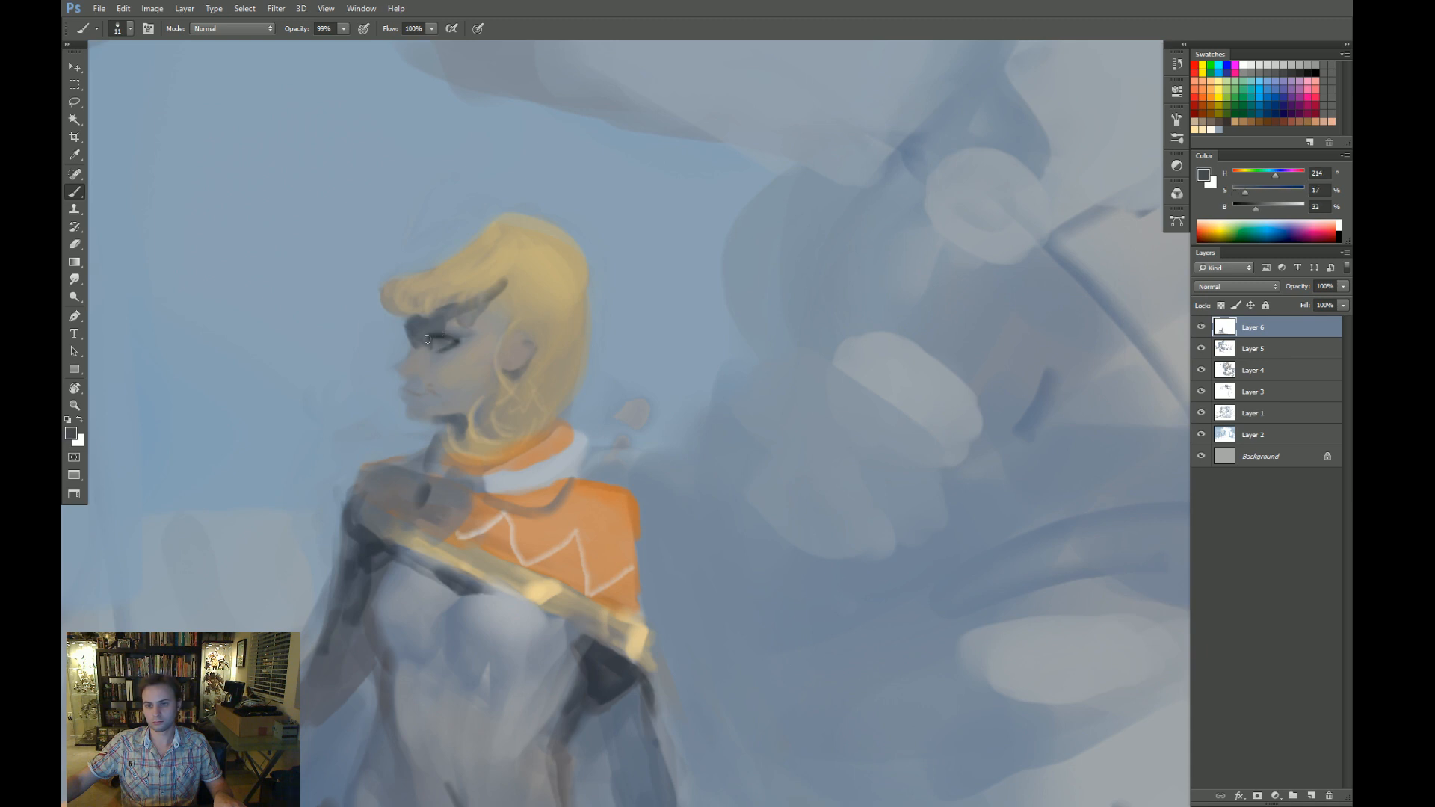
Paint the lips and soften the cheek and chin around them with sampled warm and blue-greys.
left_click(416, 381, "alt")
key("bracketright")
left_click(427, 388, "alt")
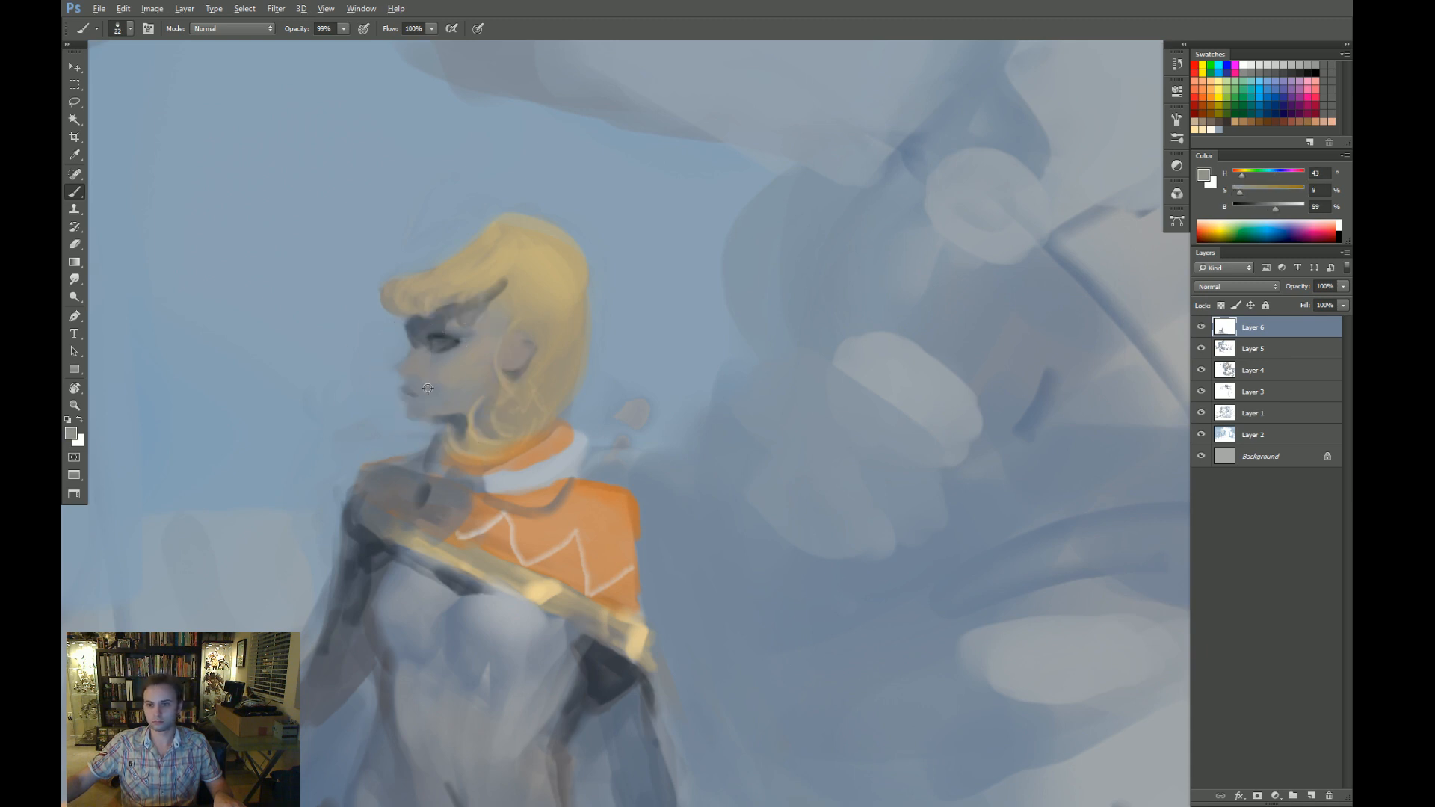
left_click(418, 395, "alt")
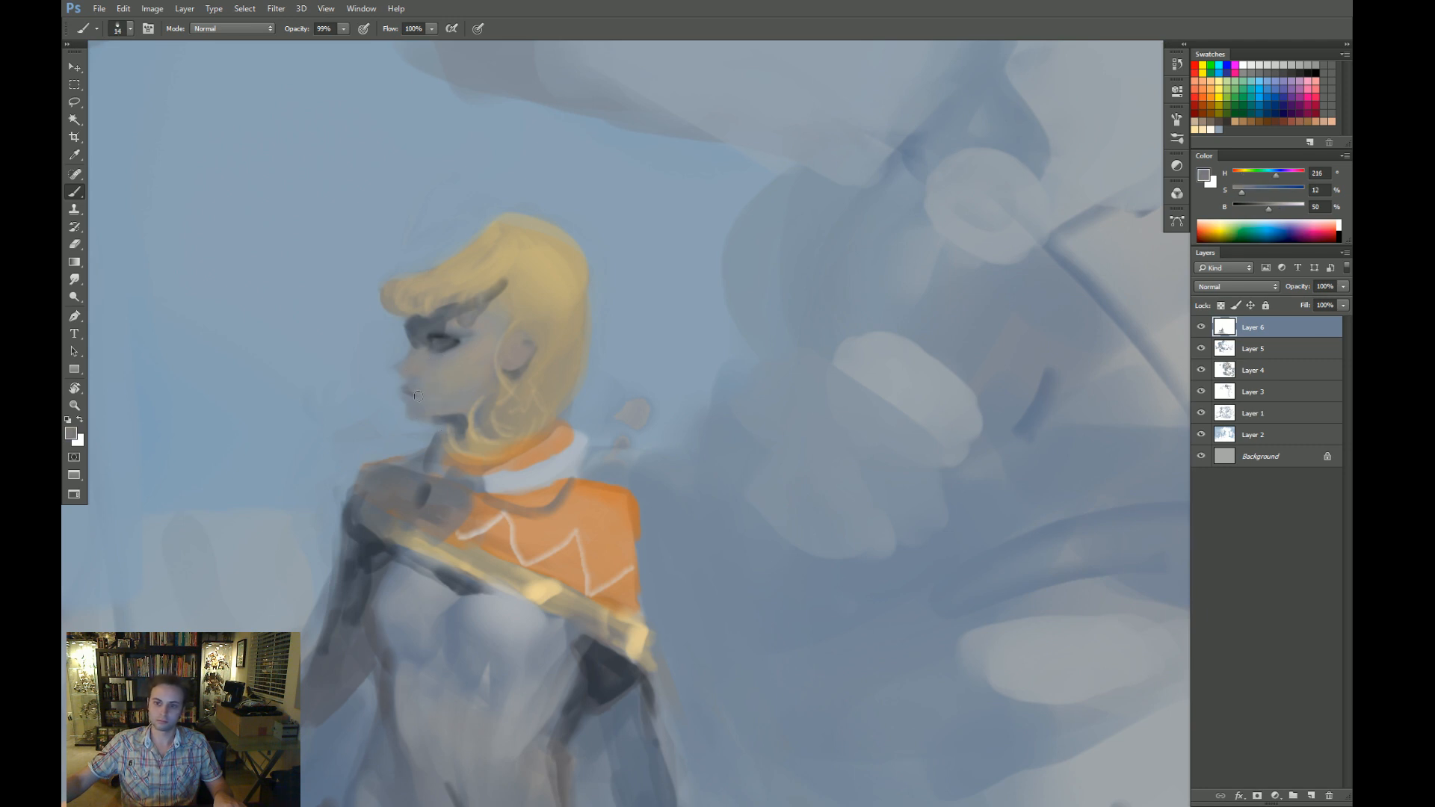
left_click(409, 393, "alt")
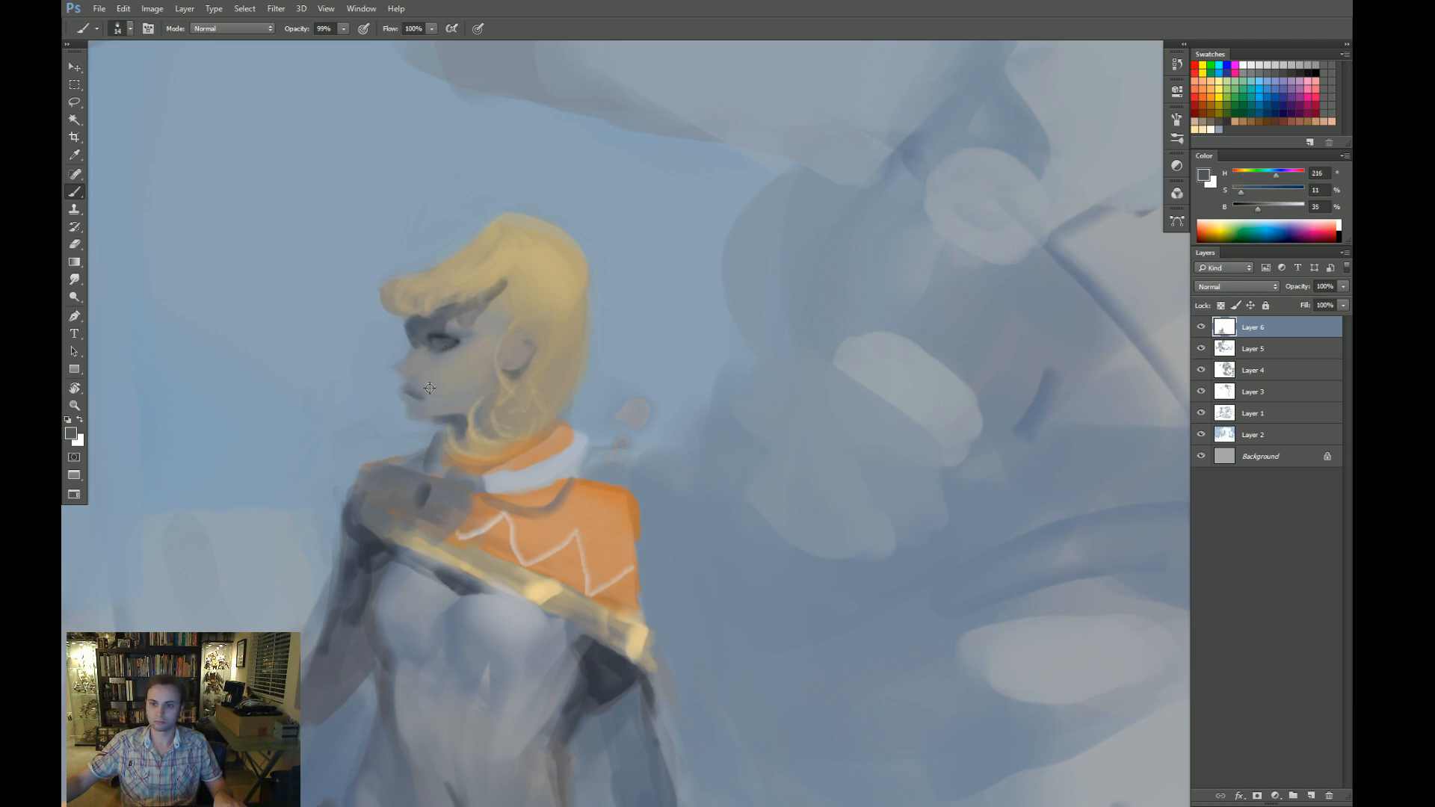
left_click(440, 406, "alt")
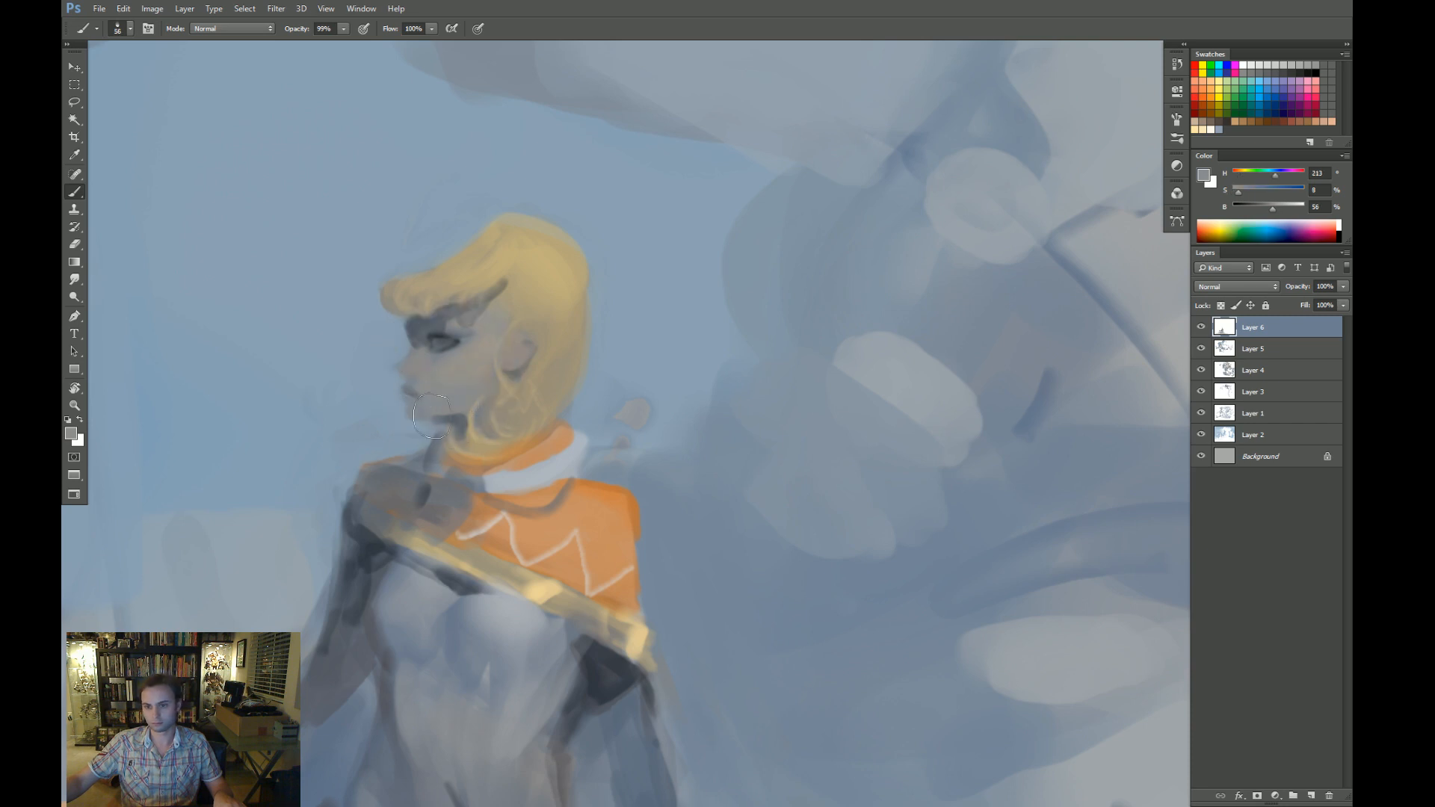
Paint a near-white highlight with hue 44 and saturation 2 across the front lock of the blonde hair.
key("z")
left_click_drag(431, 416, 397, 425)
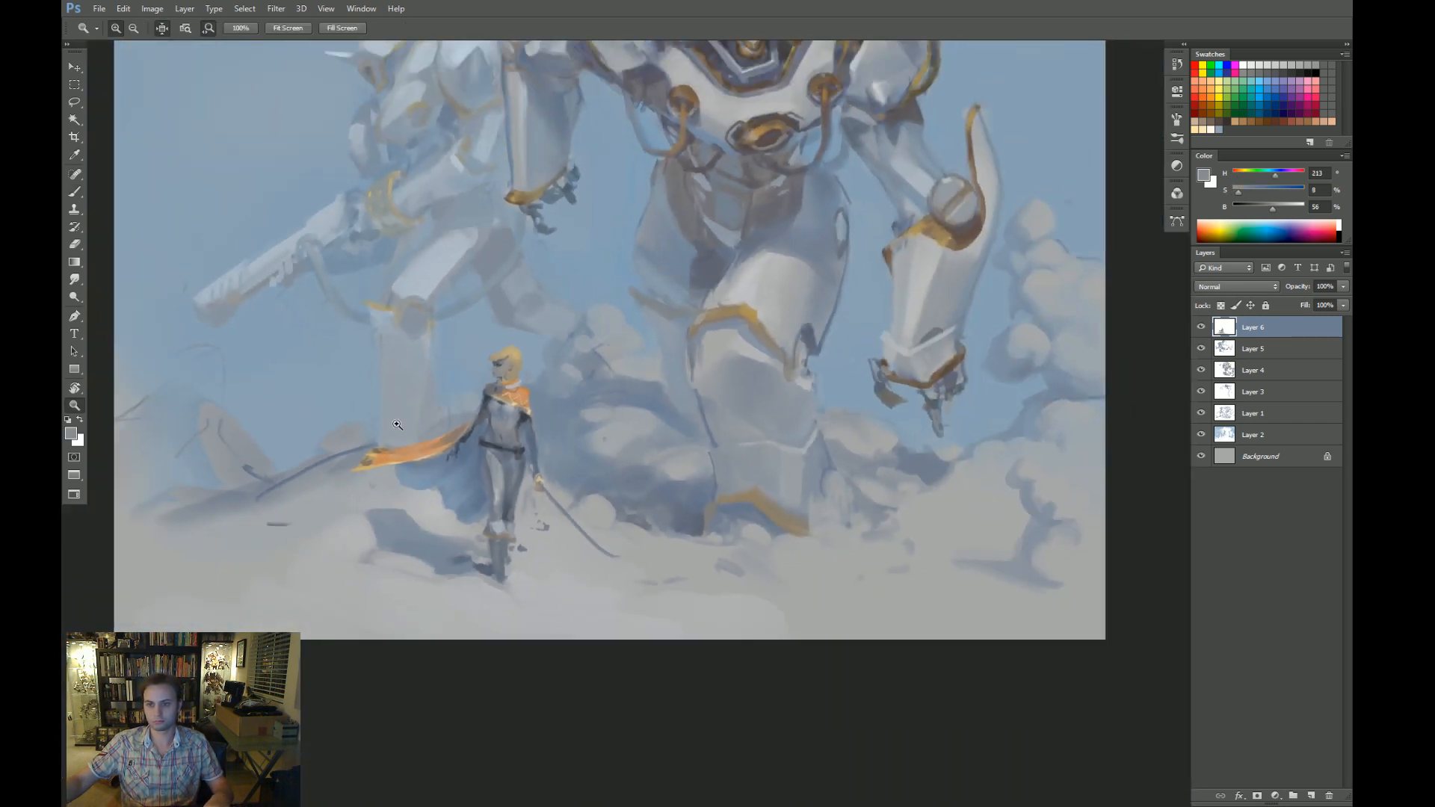
left_click_drag(761, 387, 607, 441)
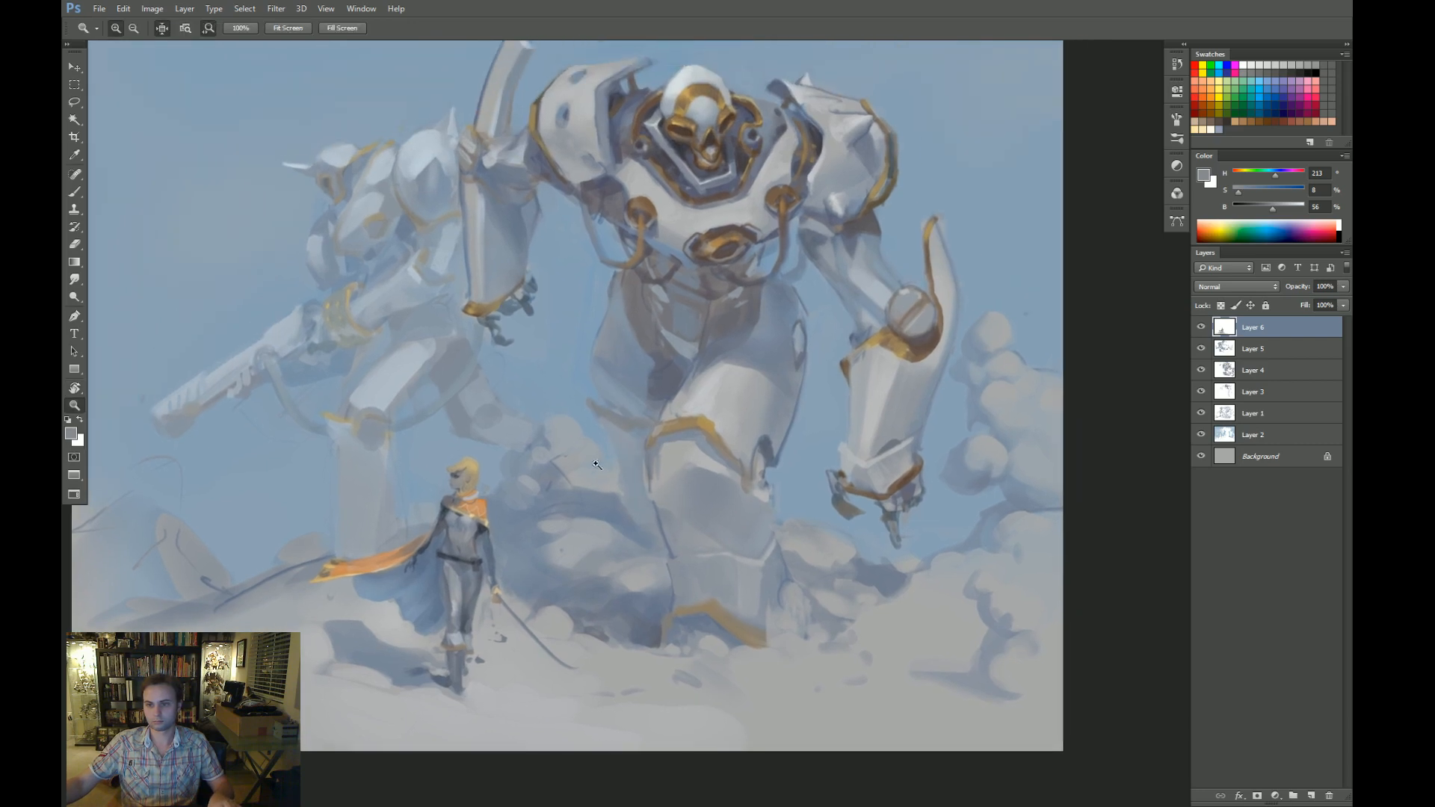
left_click_drag(523, 506, 540, 516)
left_click_drag(540, 515, 584, 442)
key("b")
left_click(948, 263, "alt")
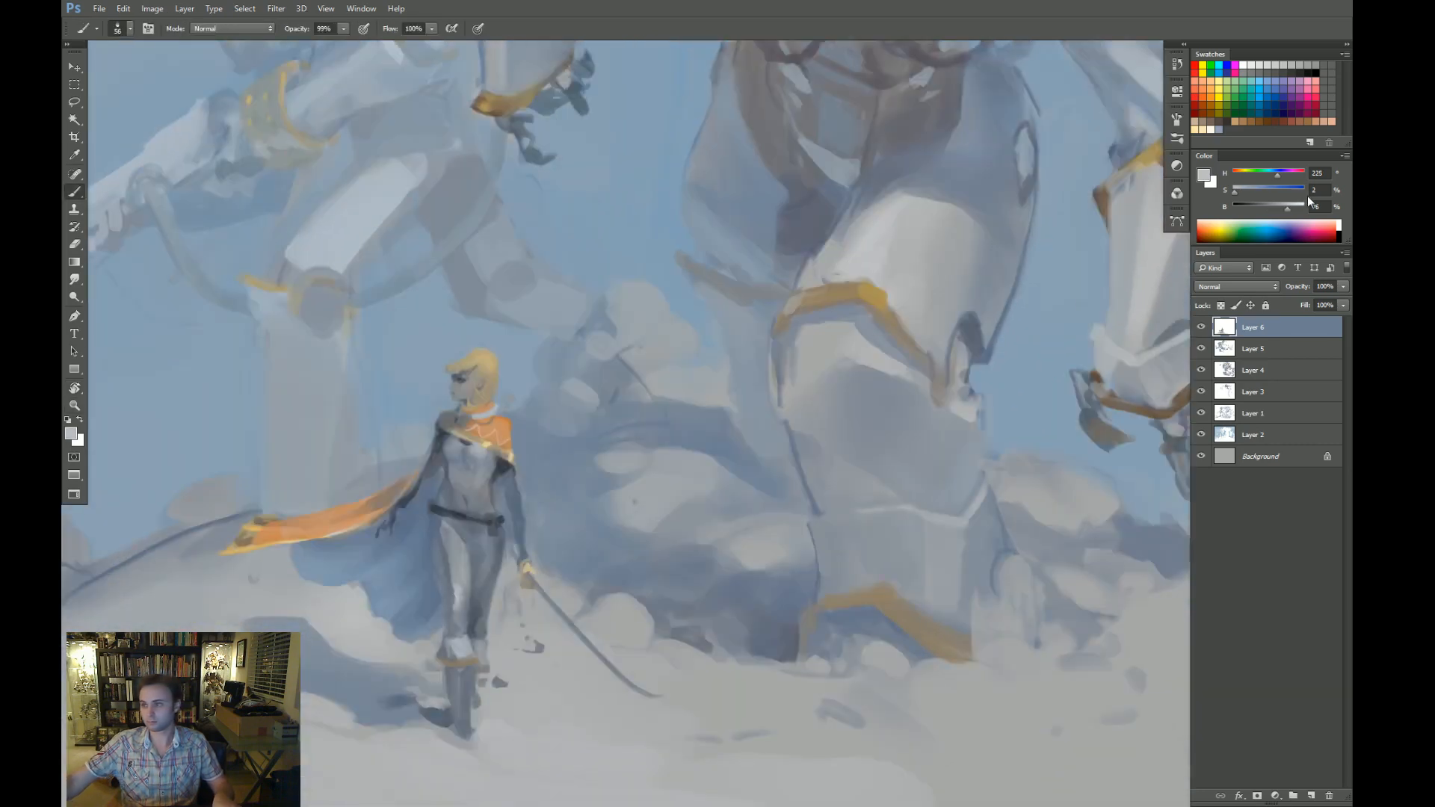
left_click(1301, 205)
left_click(1242, 172)
left_click_drag(422, 404, 471, 404)
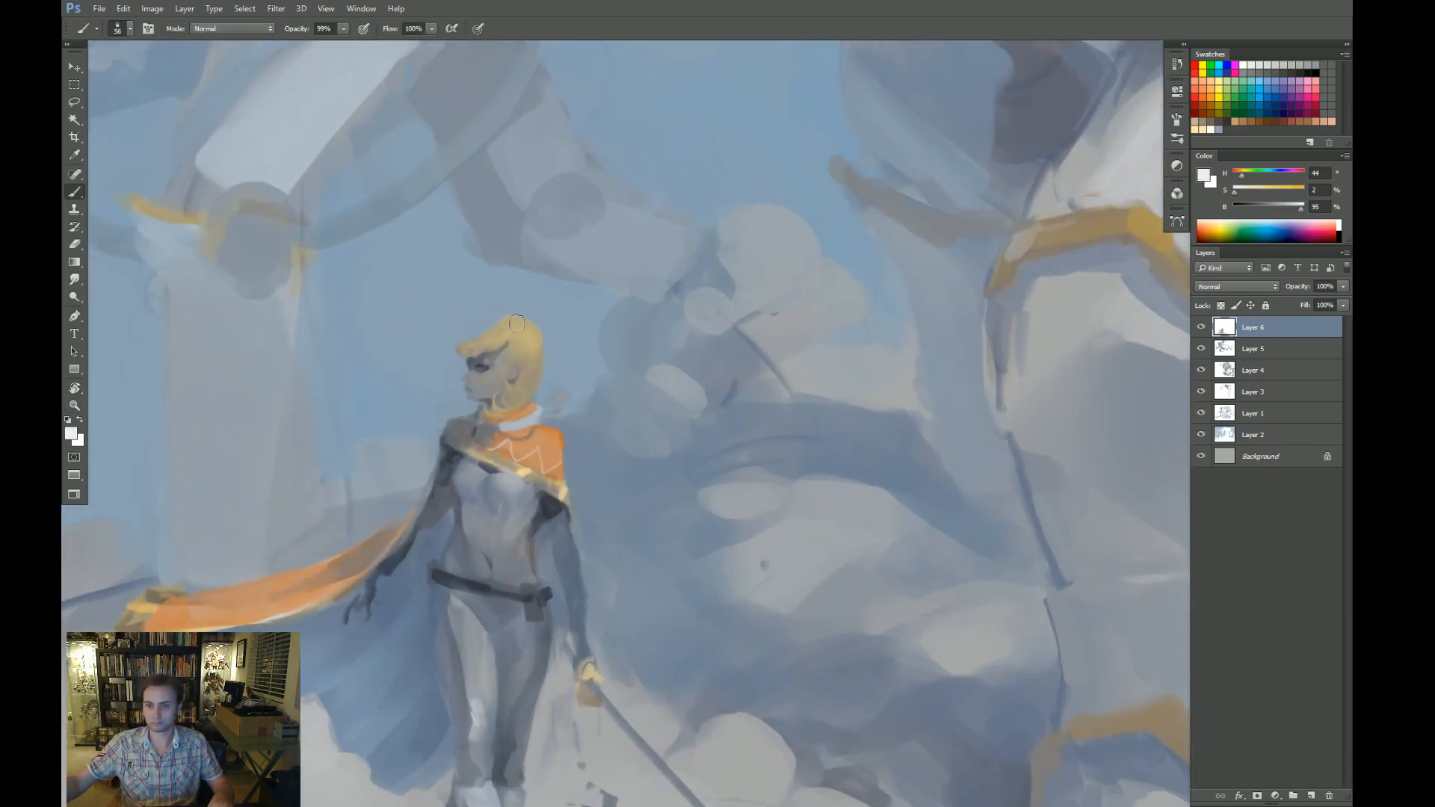
mouse_move(520, 323)
left_mouse_down()
mouse_move(544, 323)
mouse_move(465, 357)
left_mouse_up()
mouse_move(480, 346)
left_mouse_down()
mouse_move(483, 362)
mouse_move(502, 354)
mouse_move(525, 317)
mouse_move(455, 359)
left_mouse_up()
Blend the hair highlight into the crown and back of the hair with sampled pale cream and muted yellow.
left_click(507, 341, "alt")
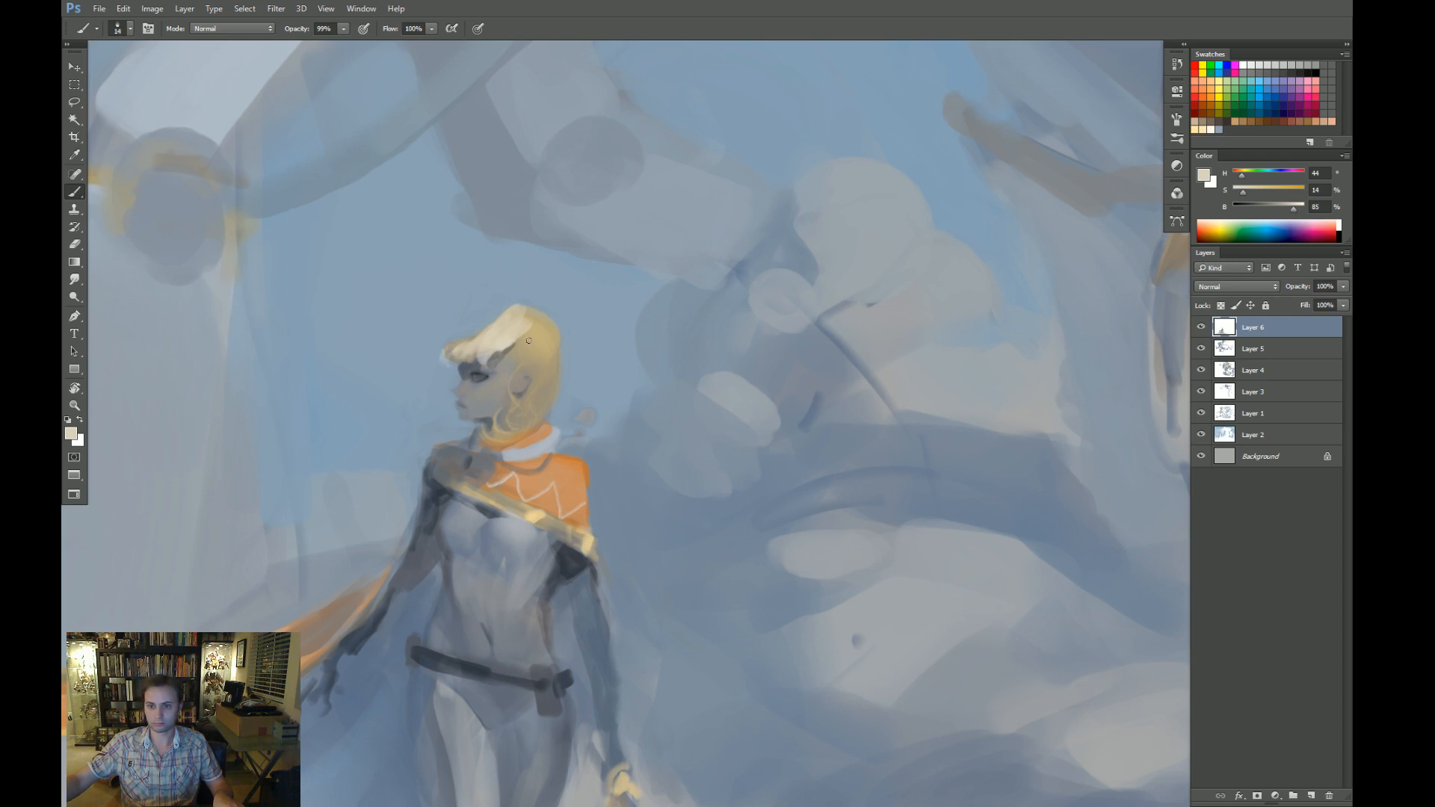
mouse_move(530, 345)
left_mouse_down()
mouse_move(544, 329)
mouse_move(524, 364)
left_mouse_up()
right_click(545, 367, "alt")
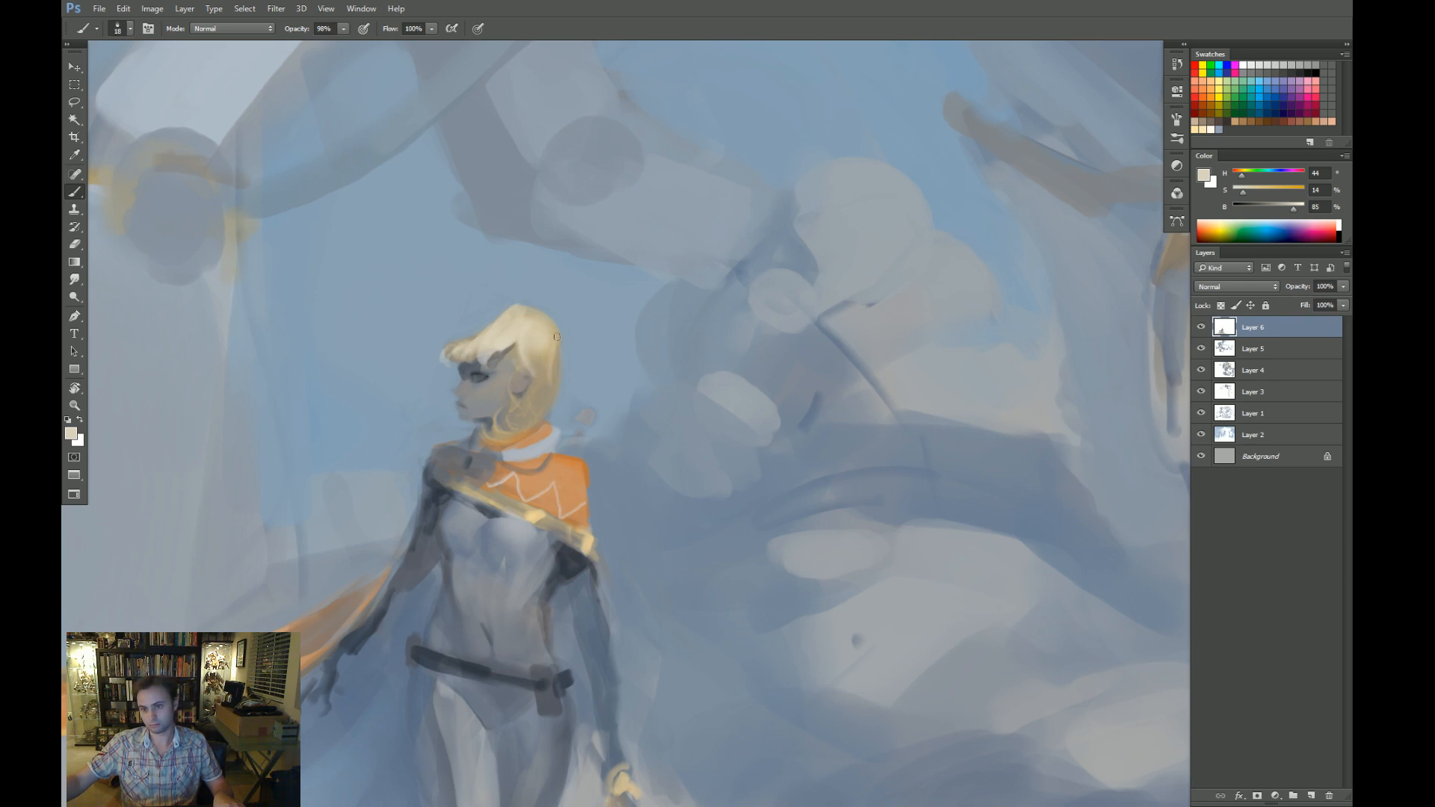
left_click(554, 347, "alt")
right_click(550, 383, "alt")
mouse_move(550, 383)
left_mouse_down()
mouse_move(534, 324)
mouse_move(551, 340)
mouse_move(506, 328)
mouse_move(554, 327)
left_mouse_up()
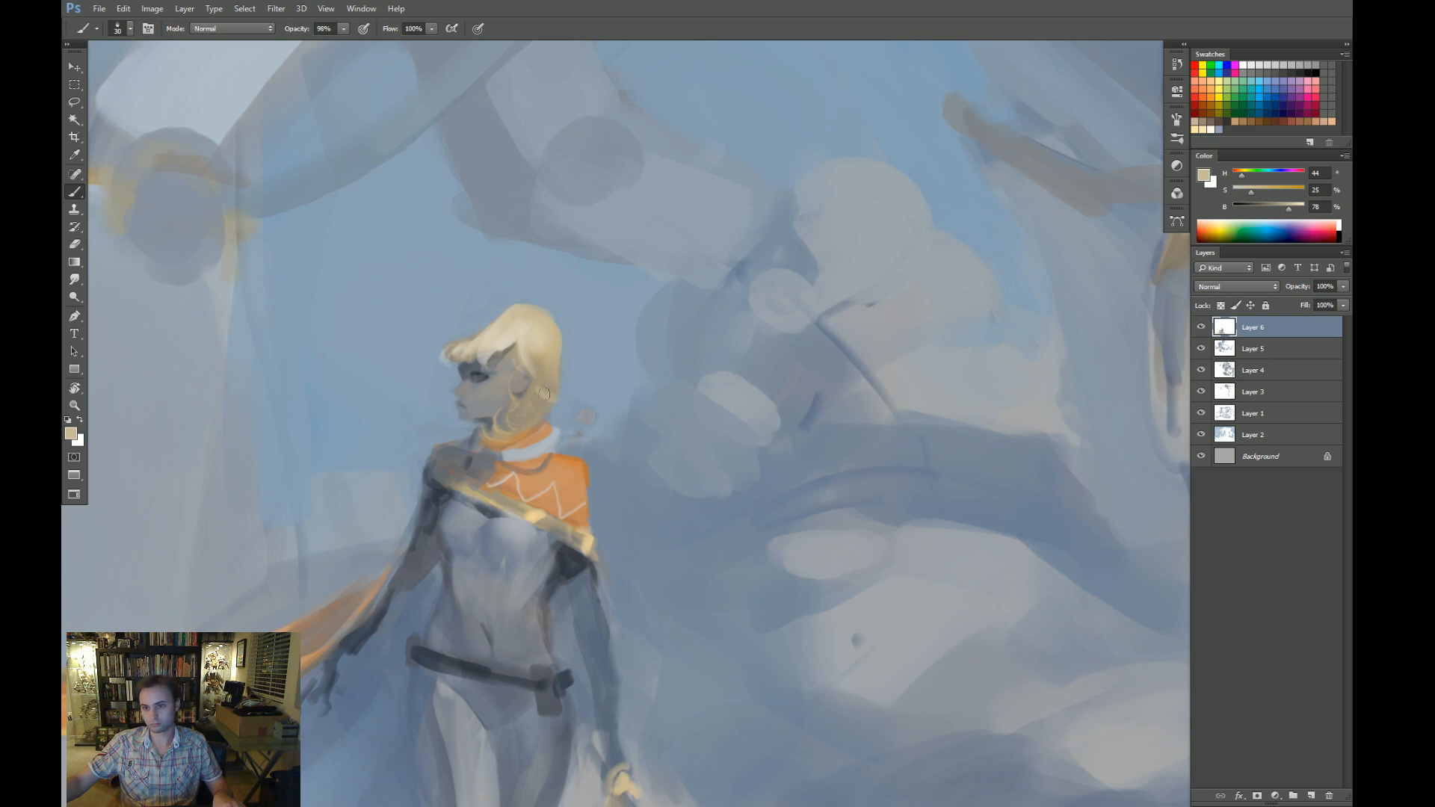
Paint a dark sheath hanging from the belt at her hip, beside the cape, with sampled dark blue-grey.
key("bracketleft")
key("bracketleft")
key("bracketleft")
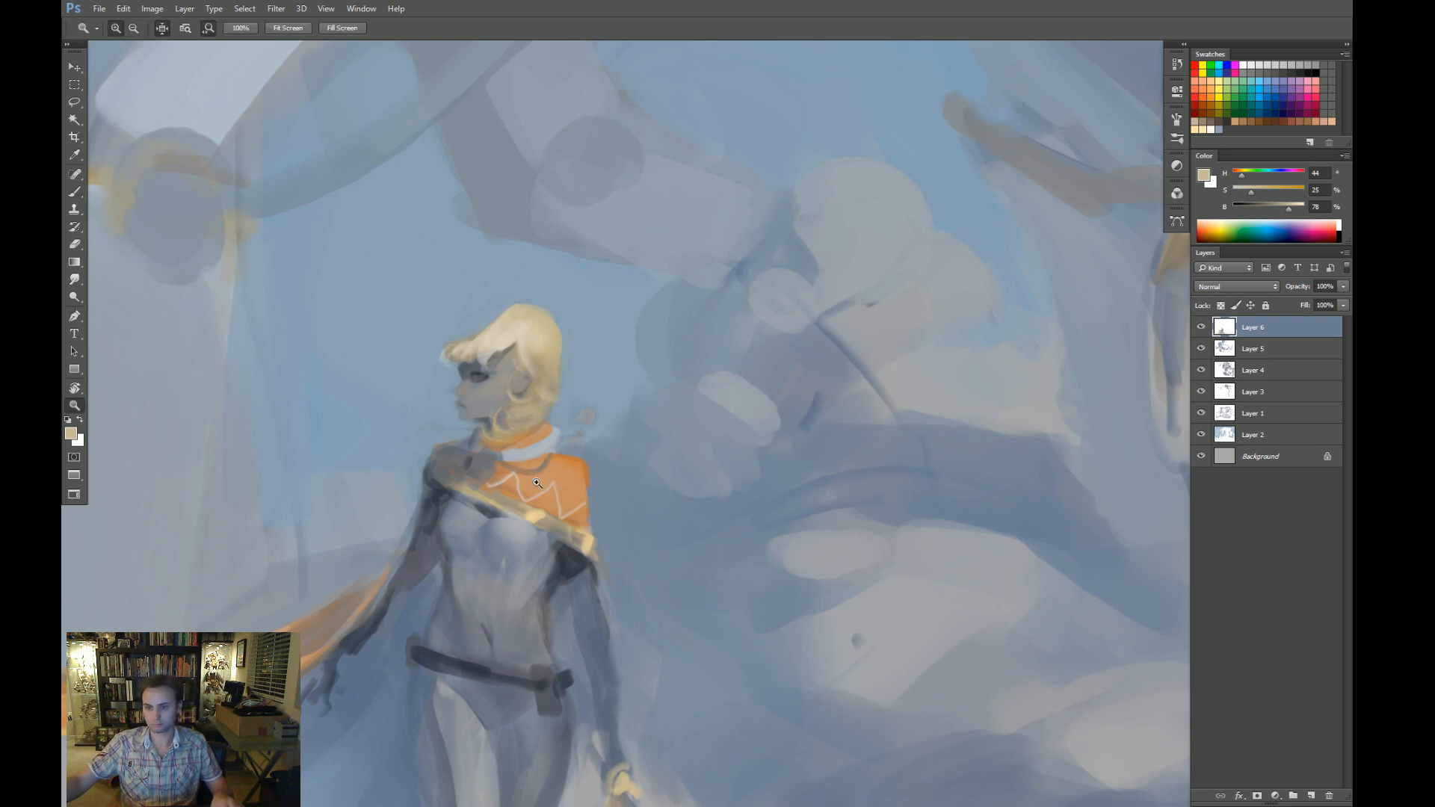
left_click_drag(508, 432, 486, 432, "ctrl")
left_click_drag(498, 523, 518, 397)
left_click(456, 499, "alt")
key("bracketright")
key("bracketright")
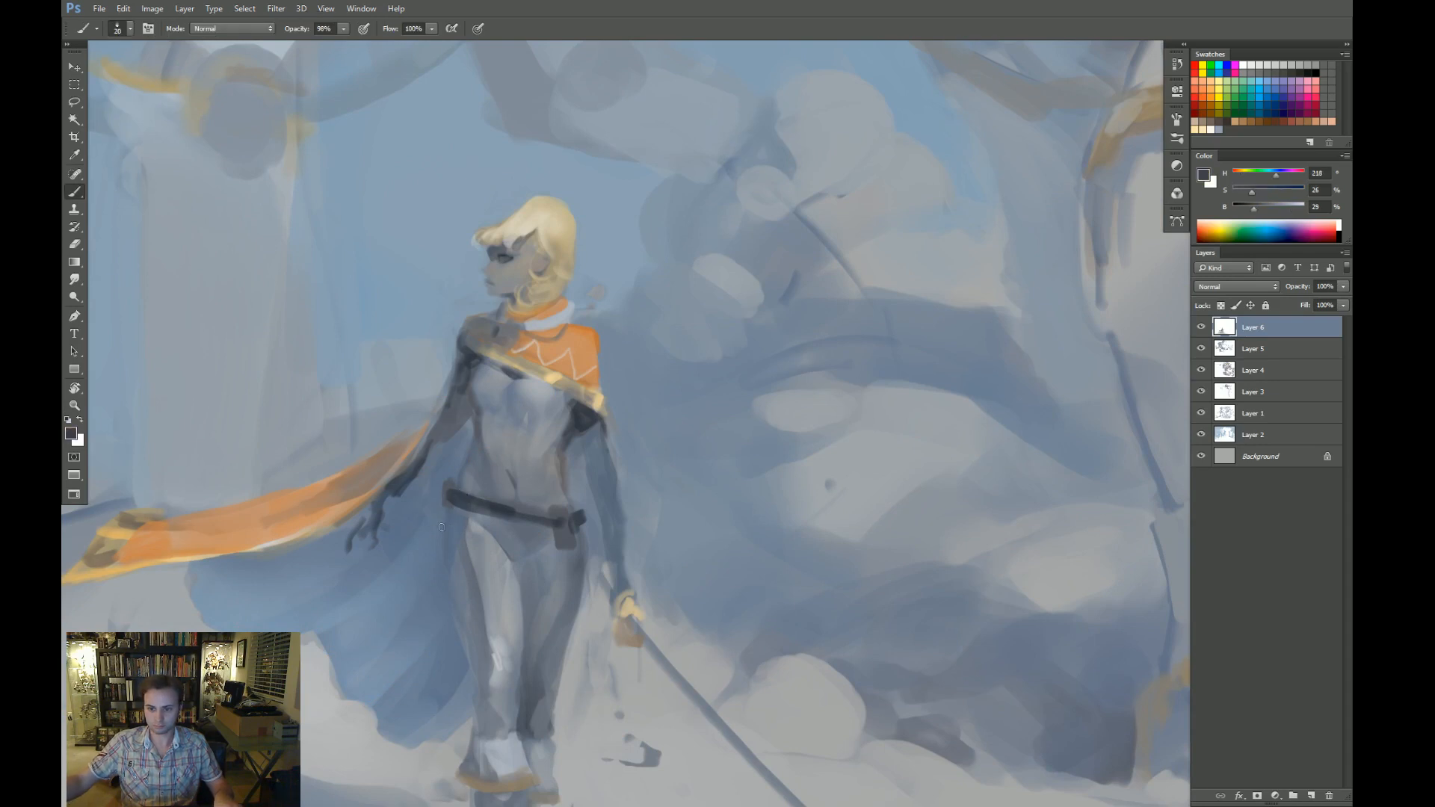
mouse_move(444, 516)
left_mouse_down()
mouse_move(435, 565)
mouse_move(446, 506)
left_mouse_up()
key("ctrl+z")
left_click_drag(466, 390, 451, 460)
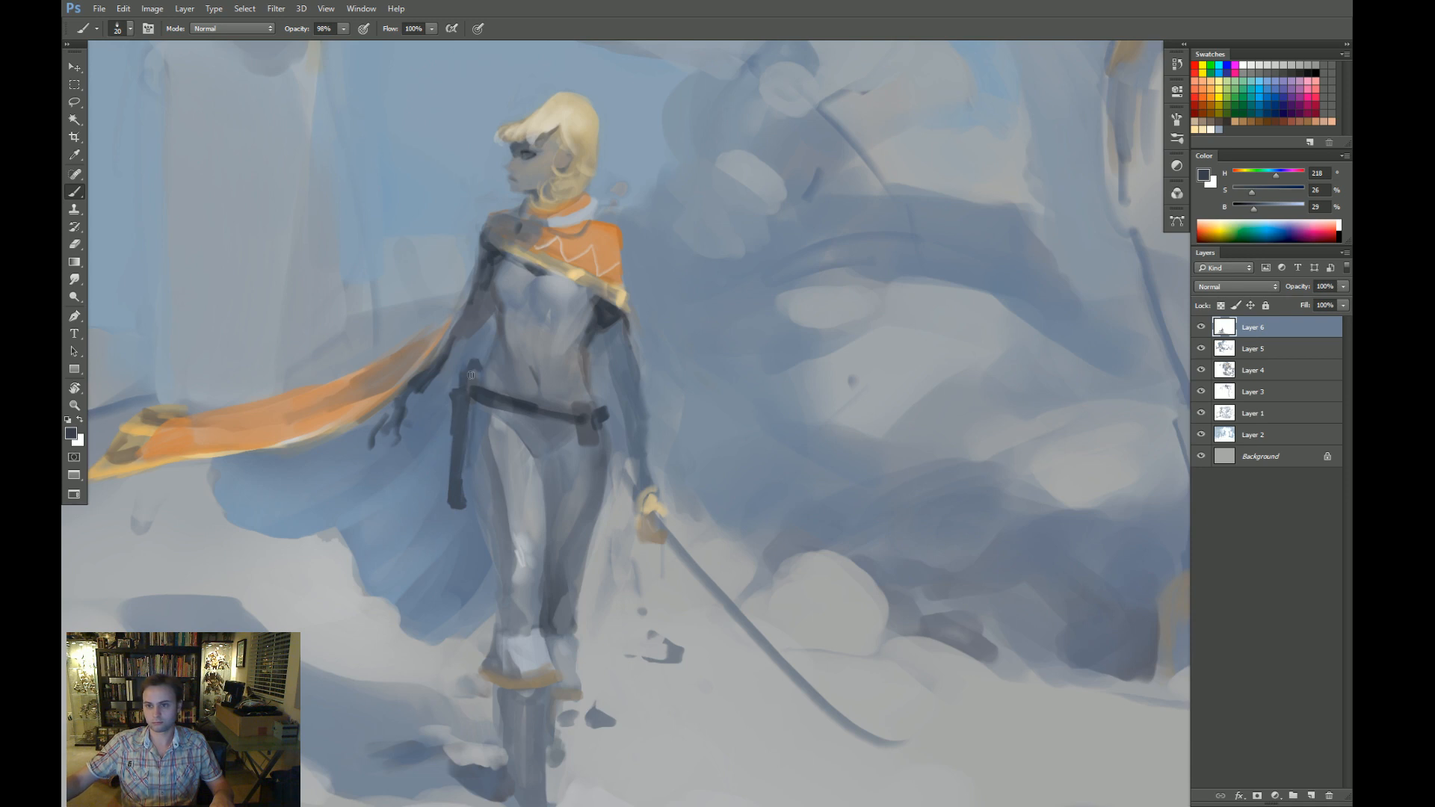
key("z")
left_click_drag(539, 416, 501, 415)
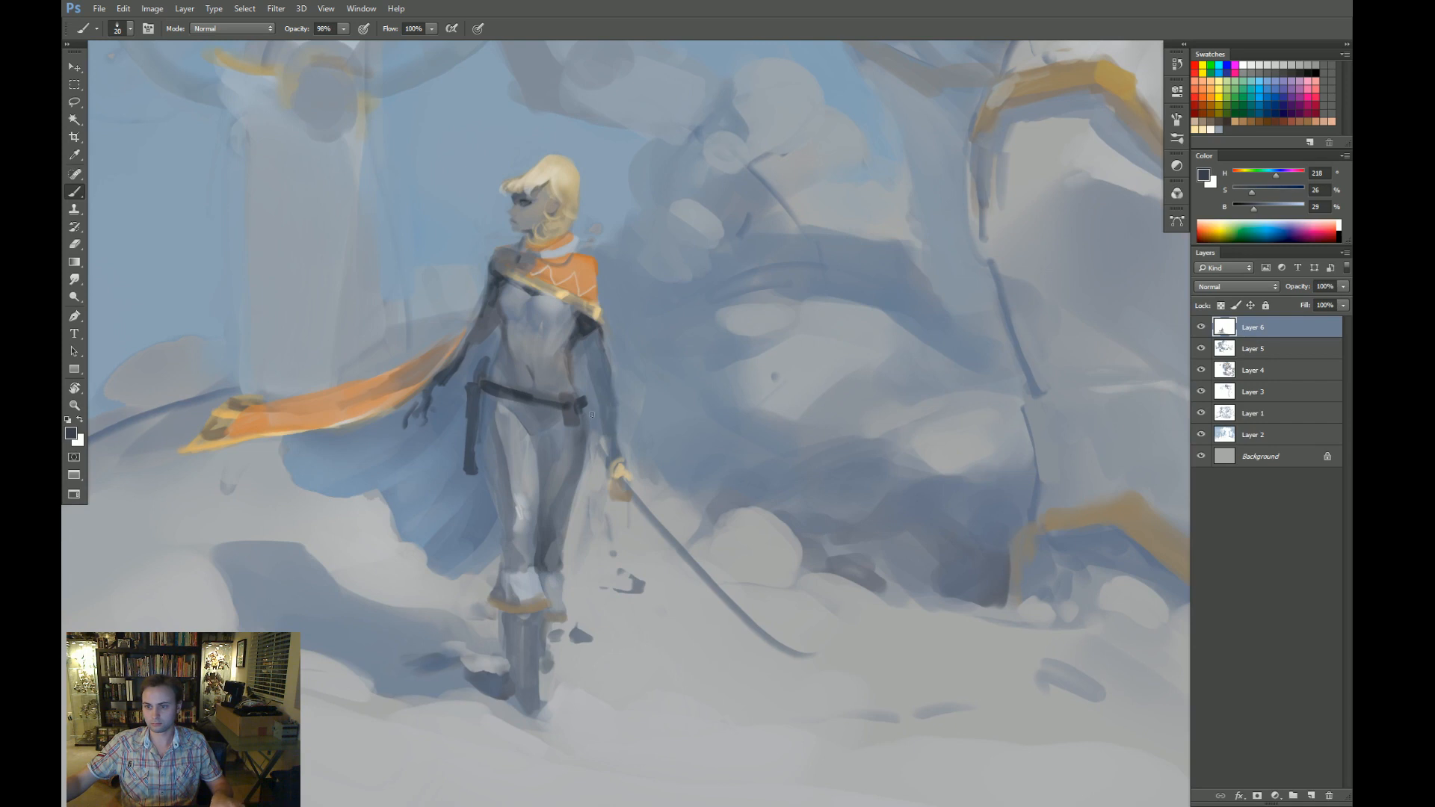
Paint a diagonal scabbard jutting out behind her across the cape, thickening it with sampled blue-greys and a larger brush.
left_click_drag(475, 473, 334, 533)
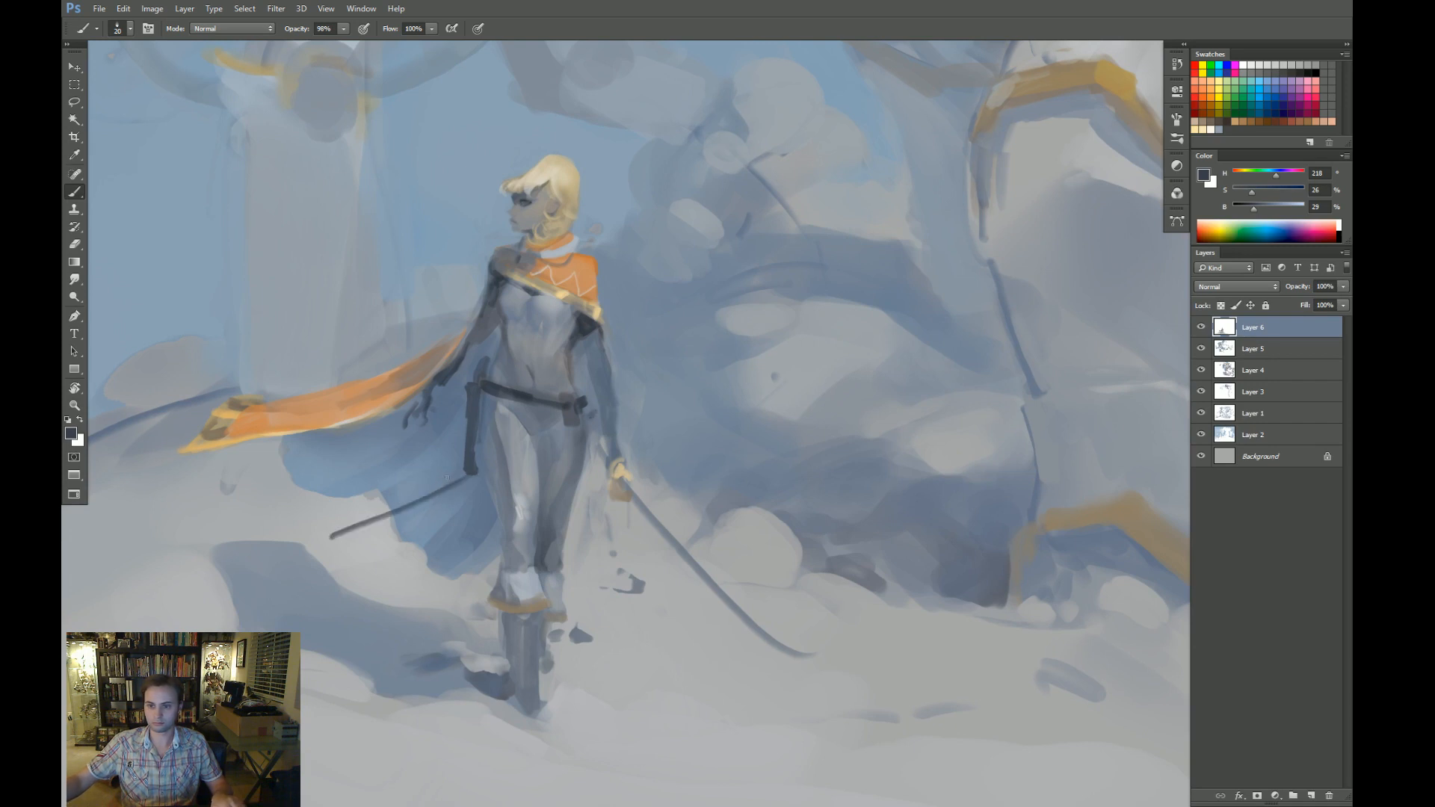
key("ctrl+z")
mouse_move(465, 463)
left_mouse_down()
mouse_move(334, 534)
mouse_move(407, 498)
mouse_move(341, 534)
mouse_move(399, 505)
mouse_move(360, 525)
left_mouse_up()
left_click(357, 522, "alt")
key("bracketright")
key("bracketright")
left_click(441, 485, "alt")
left_click_drag(445, 480, 327, 535)
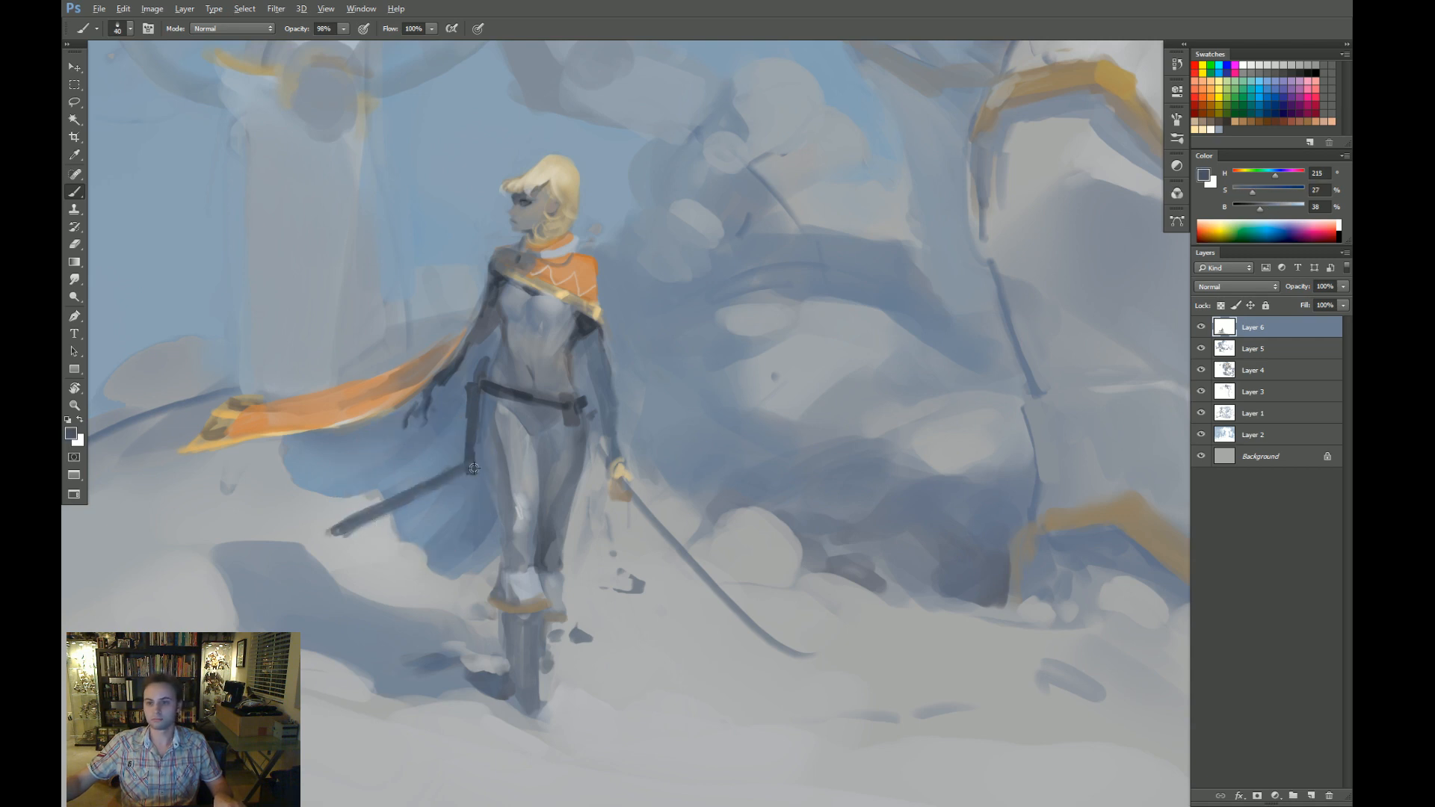
left_click(461, 460, "alt")
left_click(451, 477, "alt")
left_click(403, 500, "alt")
Paint short blue-grey shadow marks in the snow behind the cape and touch up the cape's tip with sampled gold.
key("z")
left_click_drag(589, 457, 531, 456)
left_click(366, 561, "alt")
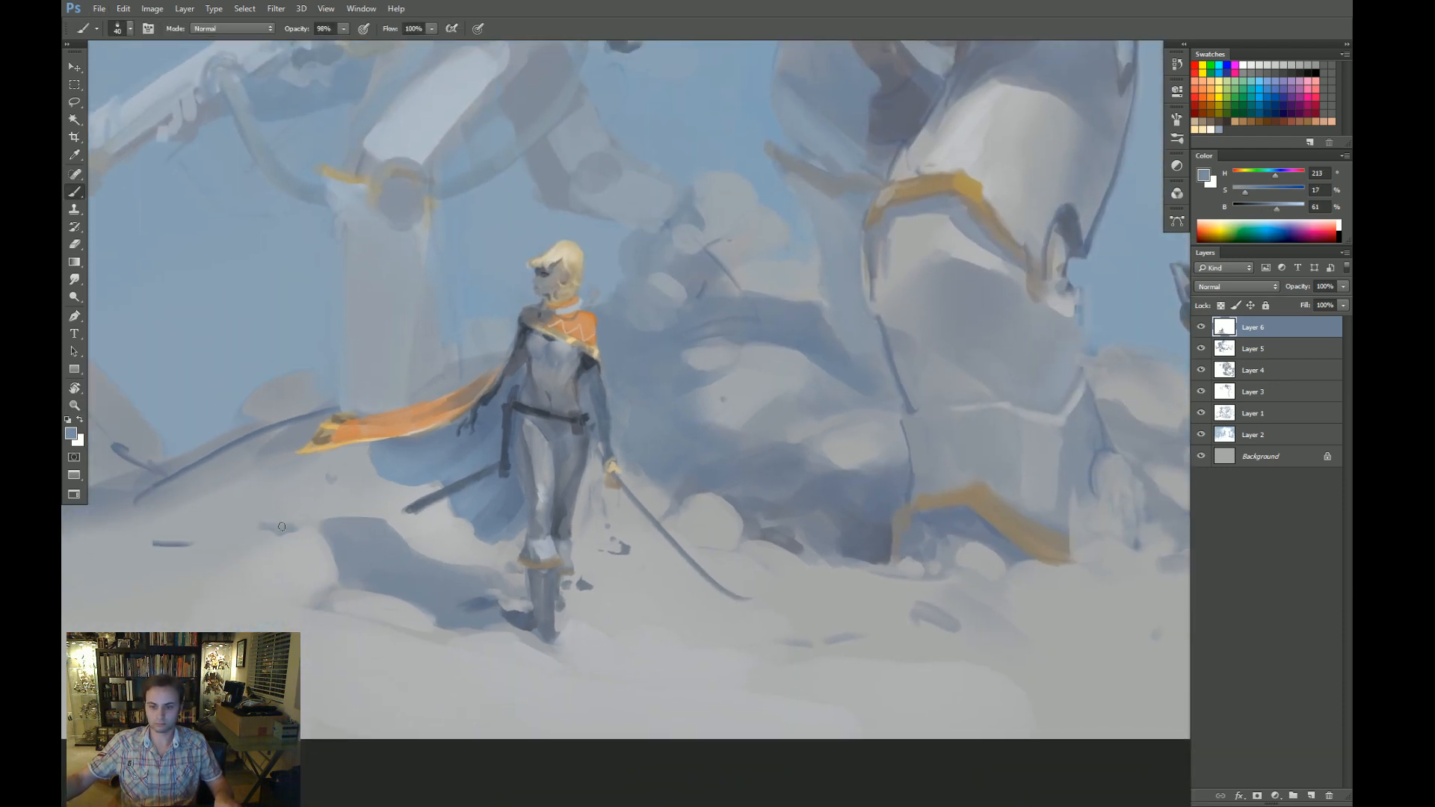
left_click(267, 524, "alt")
left_click_drag(513, 576, 490, 571)
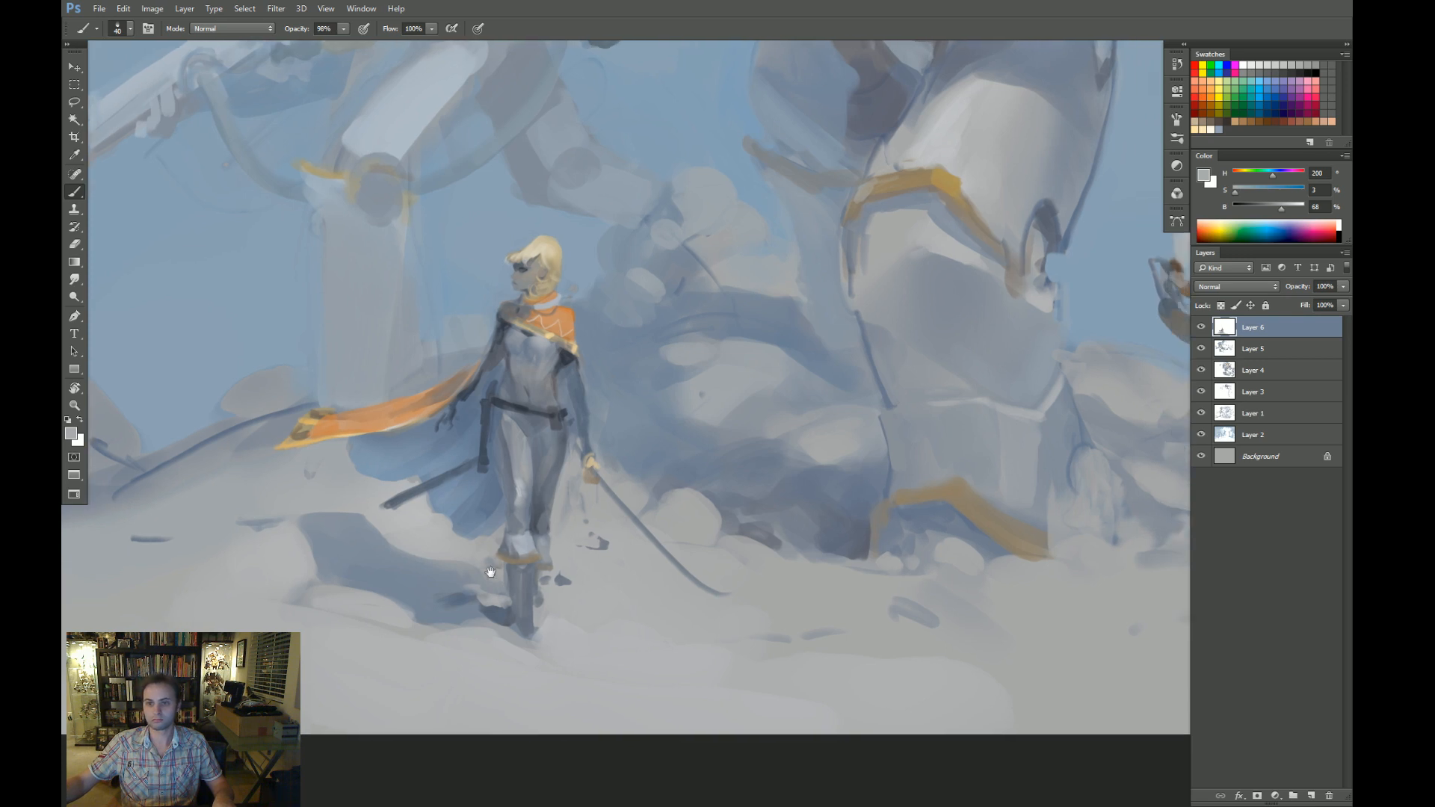
left_click(305, 420, "alt")
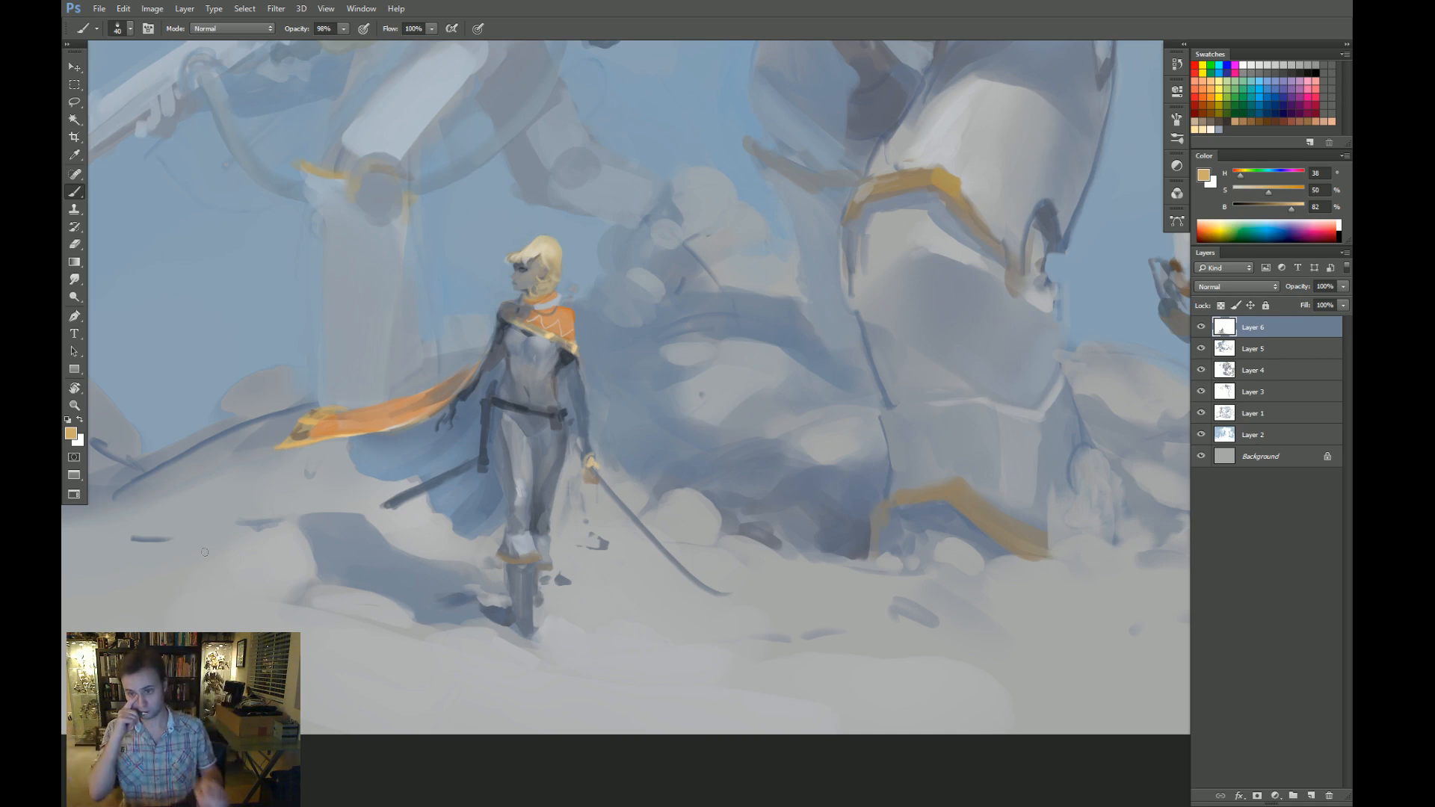
left_click_drag(711, 554, 655, 580)
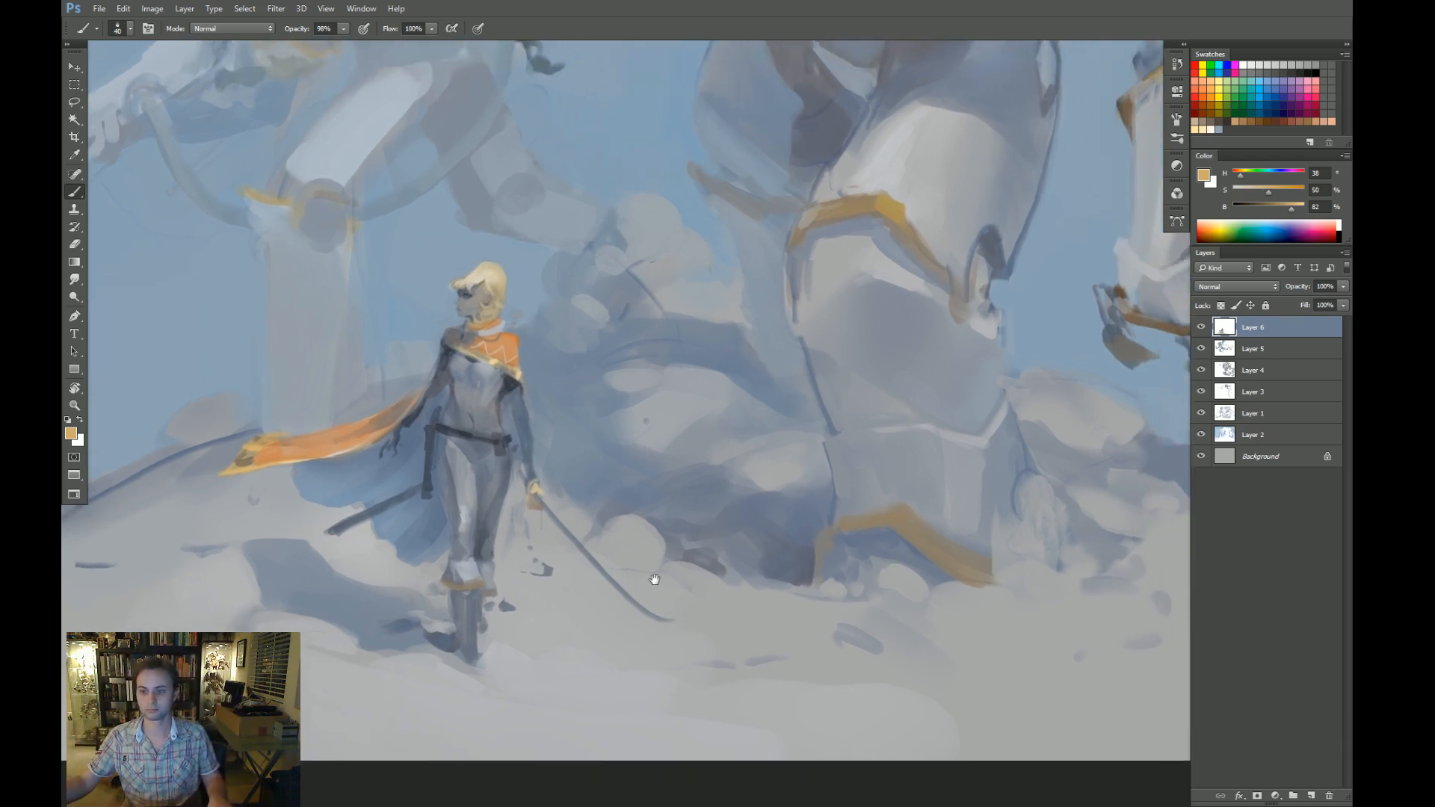
Paint light grey snow patches just below the sword hand with colors sampled from the surrounding snow.
left_click(533, 570, "alt")
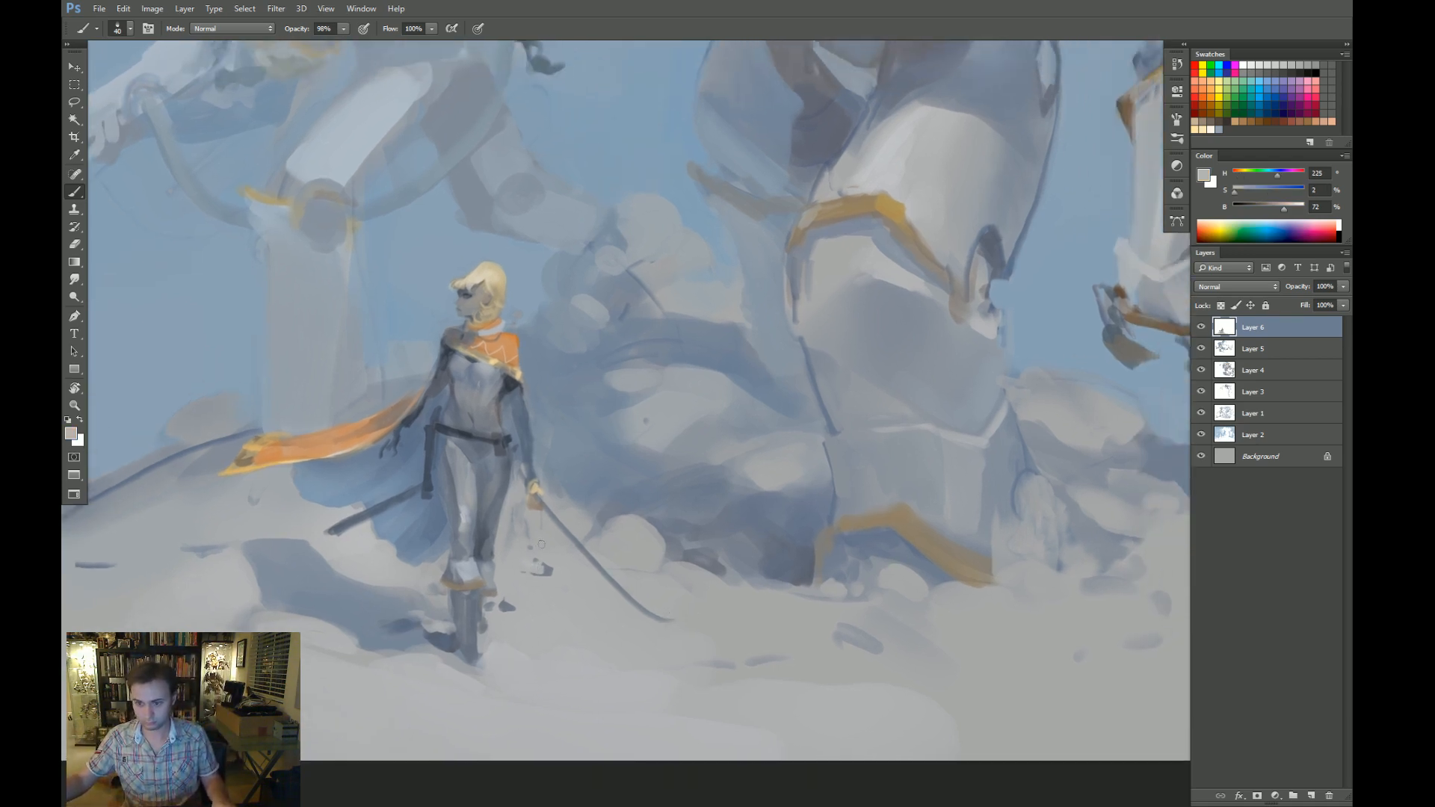
left_click(524, 517, "alt")
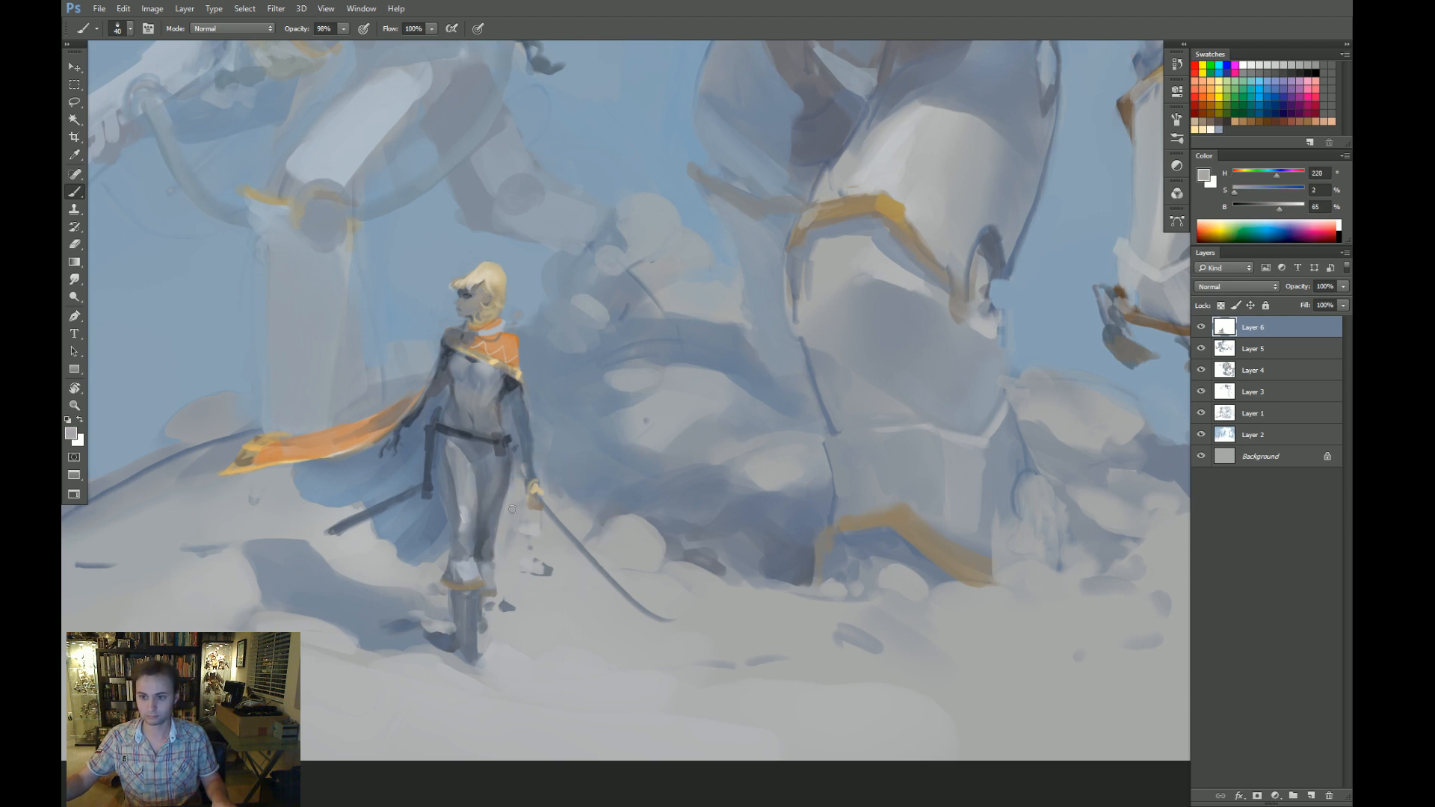
left_click(531, 529, "alt")
Add small blue-grey rock specks to the pale snow mound between the figure and the large robot's leg.
mouse_move(573, 474)
left_mouse_down()
mouse_move(611, 446)
mouse_move(582, 472)
left_mouse_up()
key("ctrl+z")
mouse_move(605, 463)
left_mouse_down()
mouse_move(685, 405)
mouse_move(675, 447)
mouse_move(609, 506)
mouse_move(641, 478)
left_mouse_up()
left_click(631, 444, "alt")
left_click(692, 385)
Examine the whole composition, comparing the swordswoman with both robots and the surrounding snow at several magnifications.
key("z")
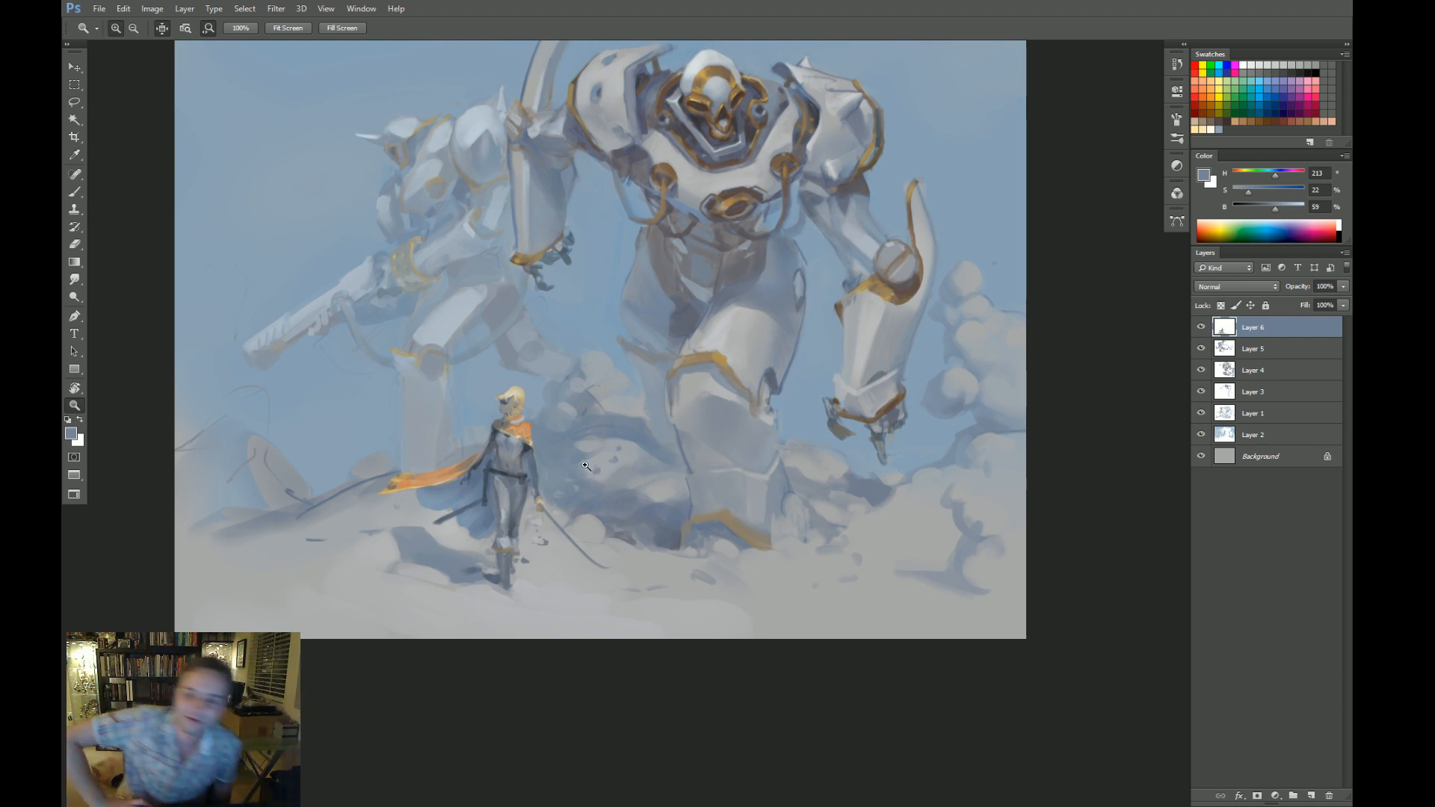
left_click(562, 407)
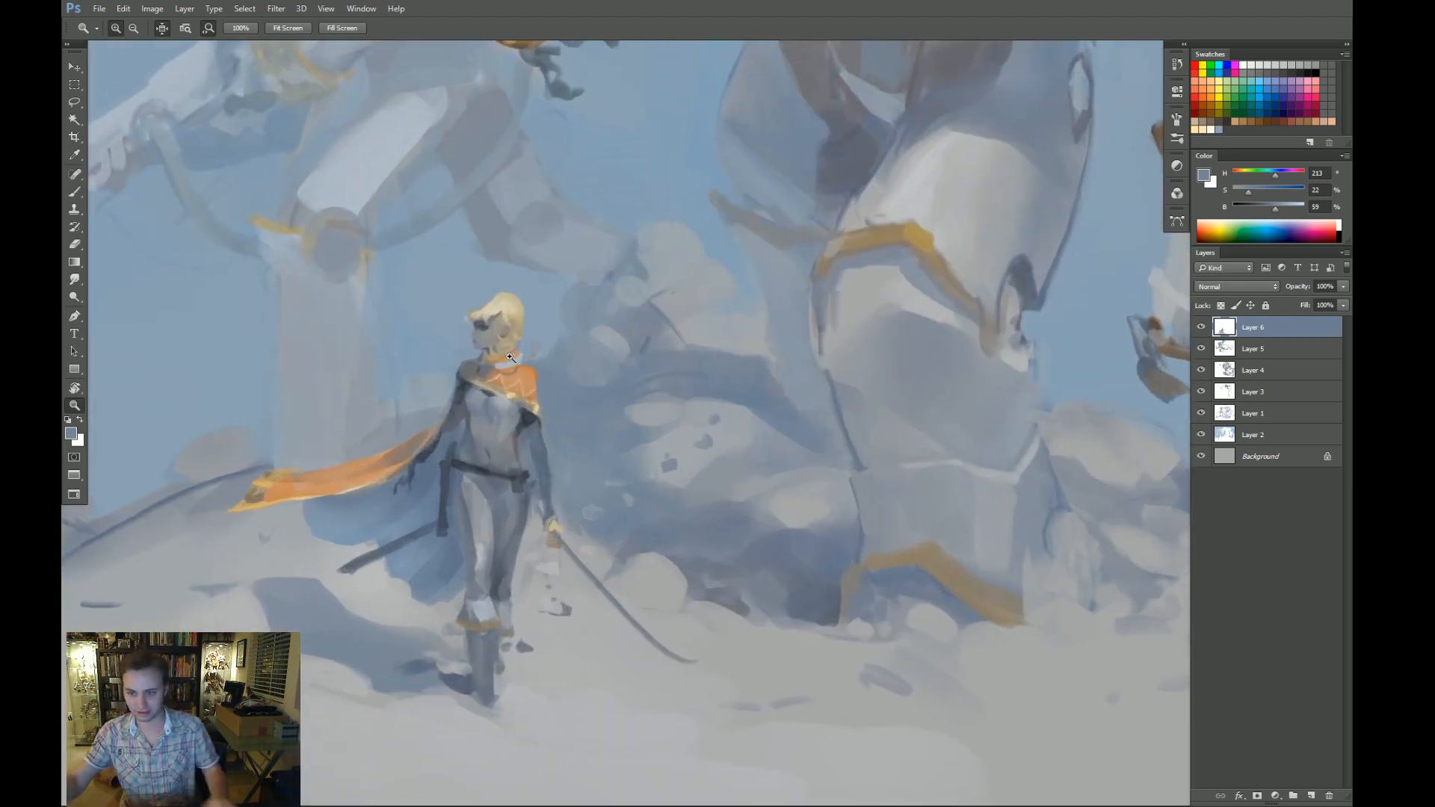
left_click_drag(652, 477, 710, 513)
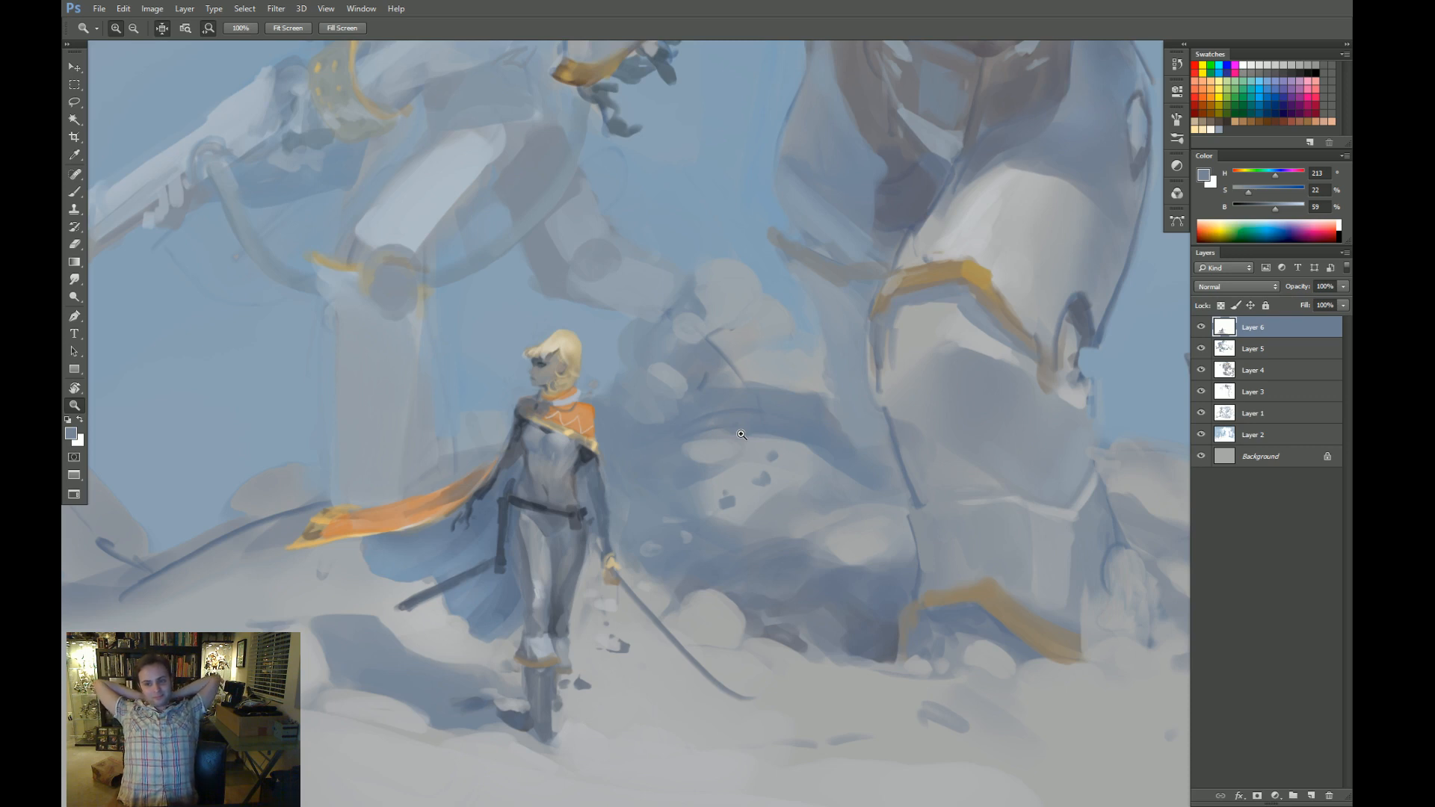
left_click_drag(993, 404, 861, 554)
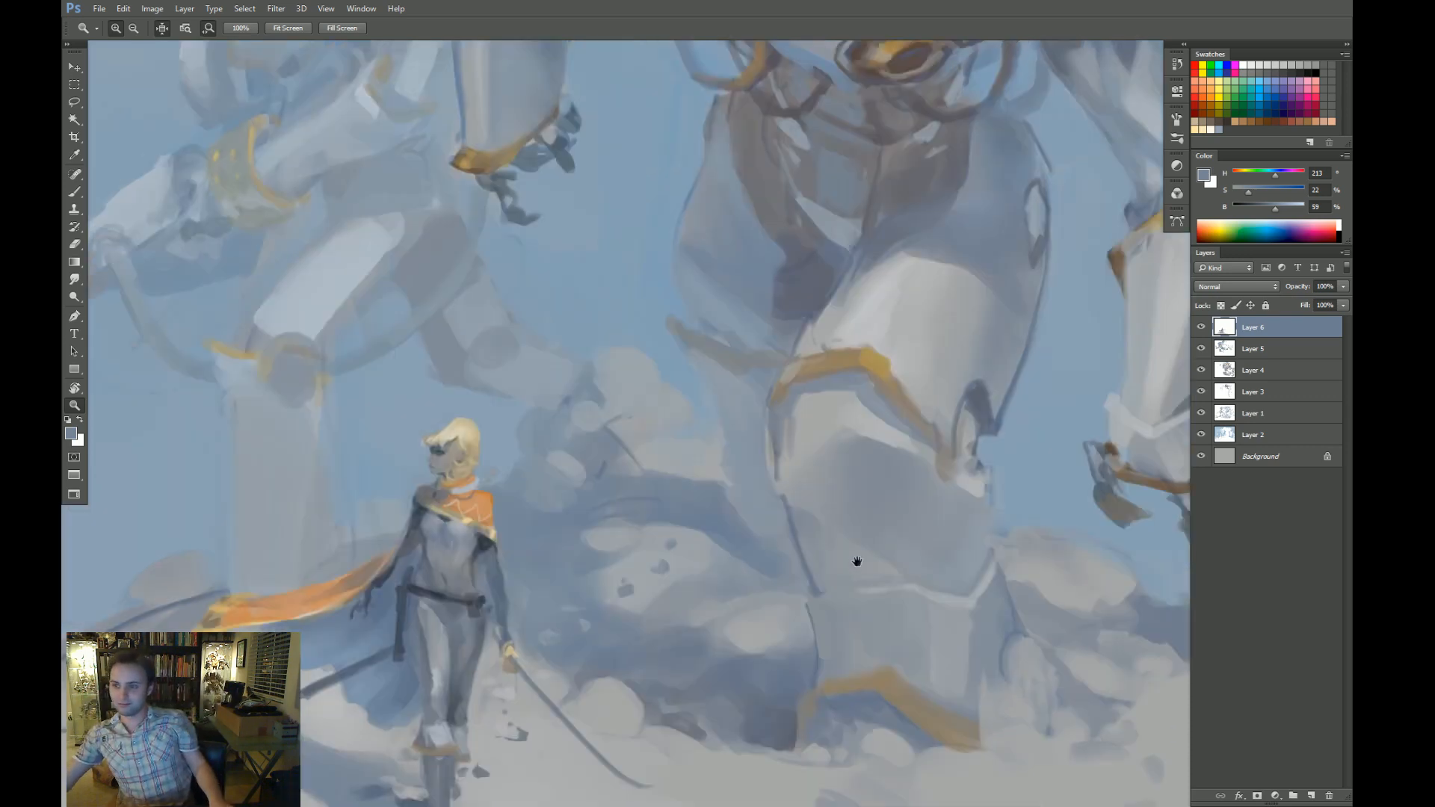
left_click(865, 541, "alt")
left_click_drag(969, 385, 867, 502)
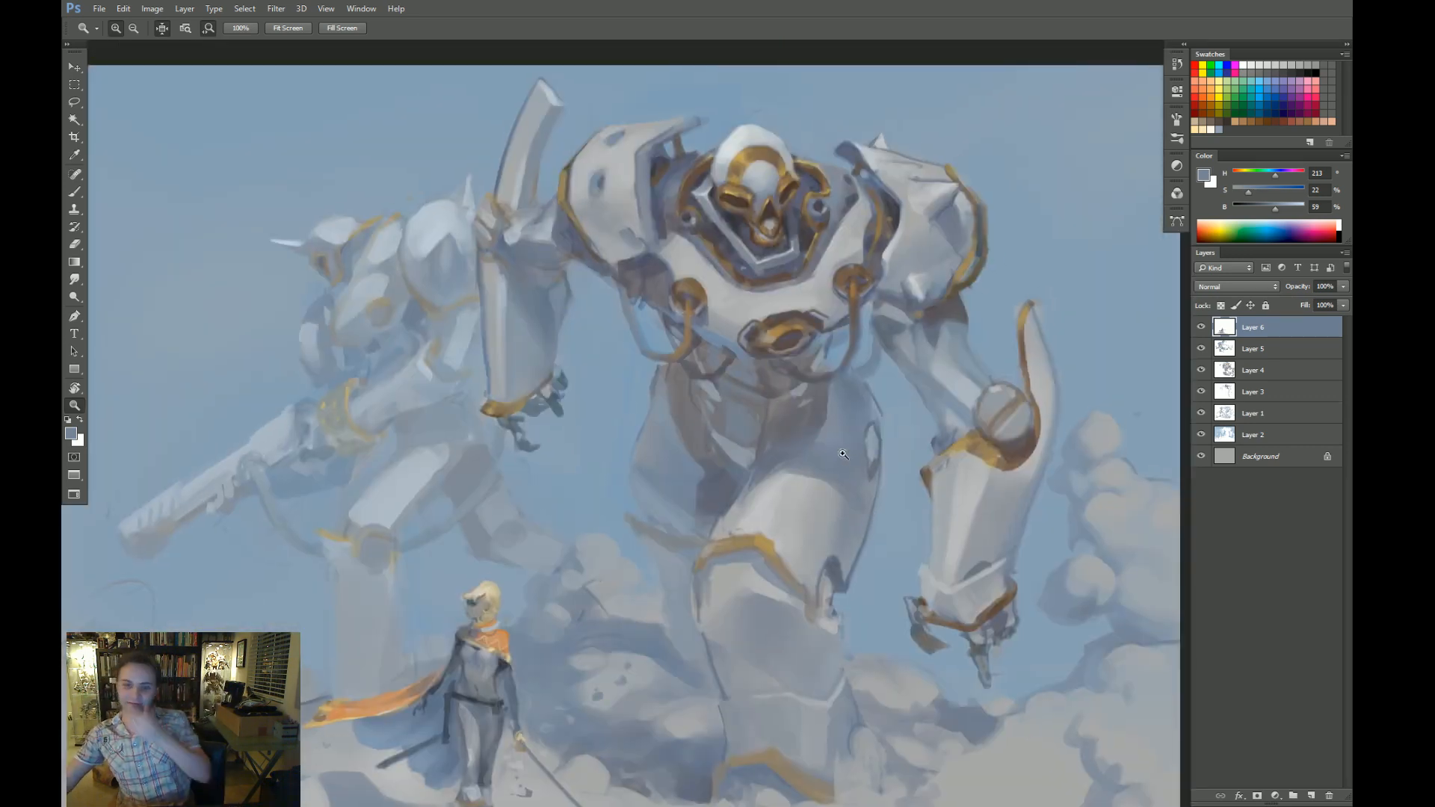
left_click_drag(707, 556, 768, 449)
left_click_drag(614, 613, 607, 492)
left_click(527, 416)
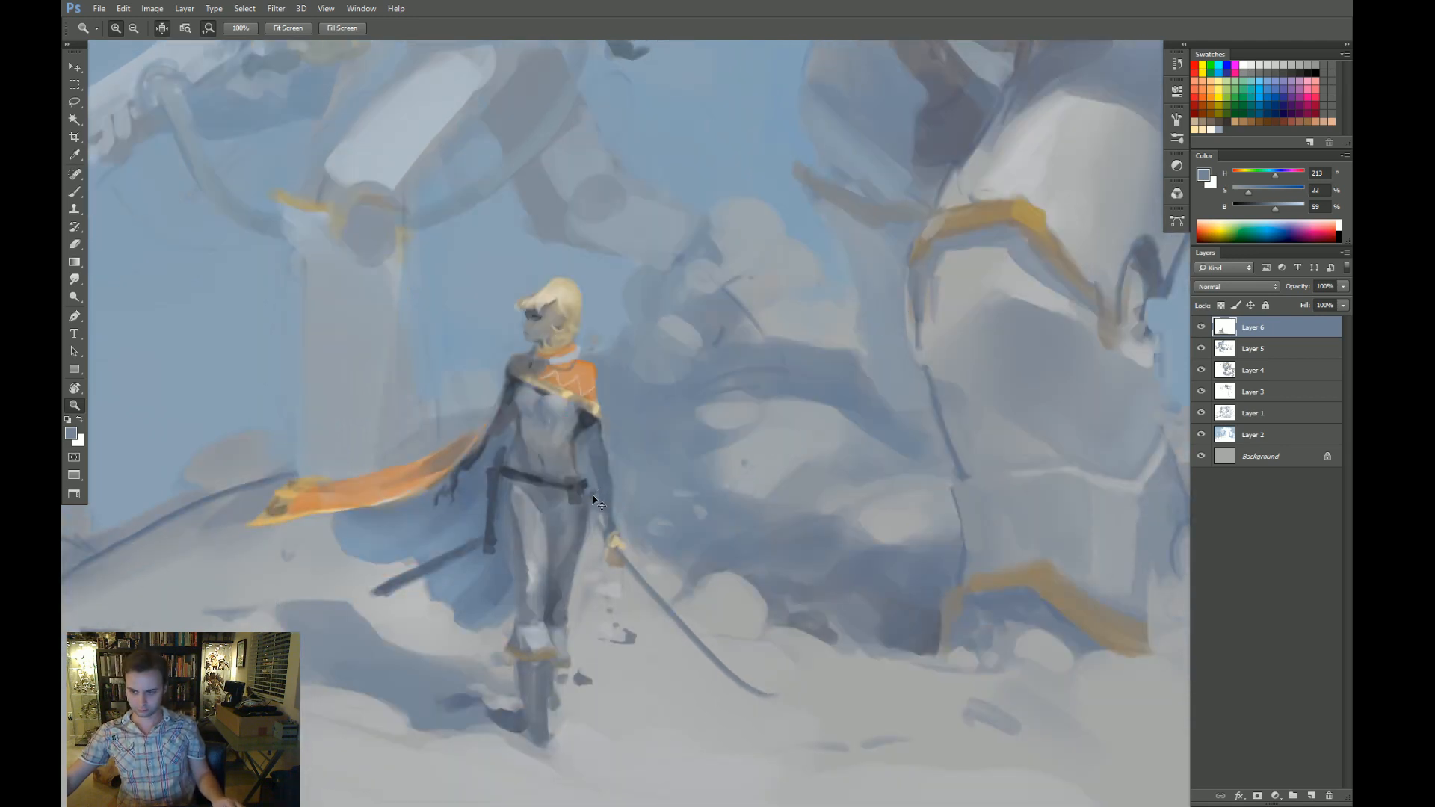
Restore the cape and snow over the diagonal scabbard from a history state that predates it, keeping the other recent strokes.
left_click(1170, 66)
left_click(1088, 314)
left_click(1104, 173)
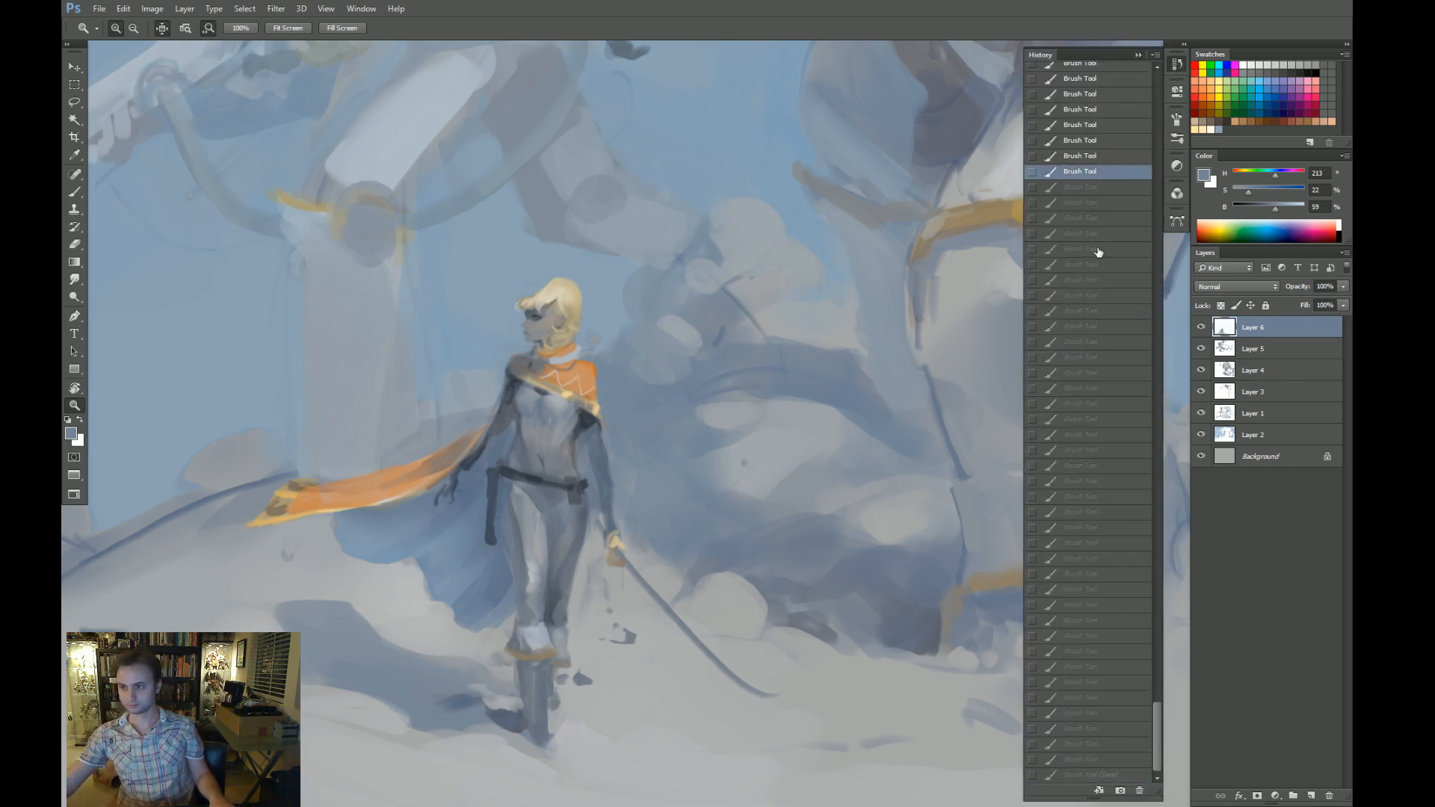
left_click(1033, 186)
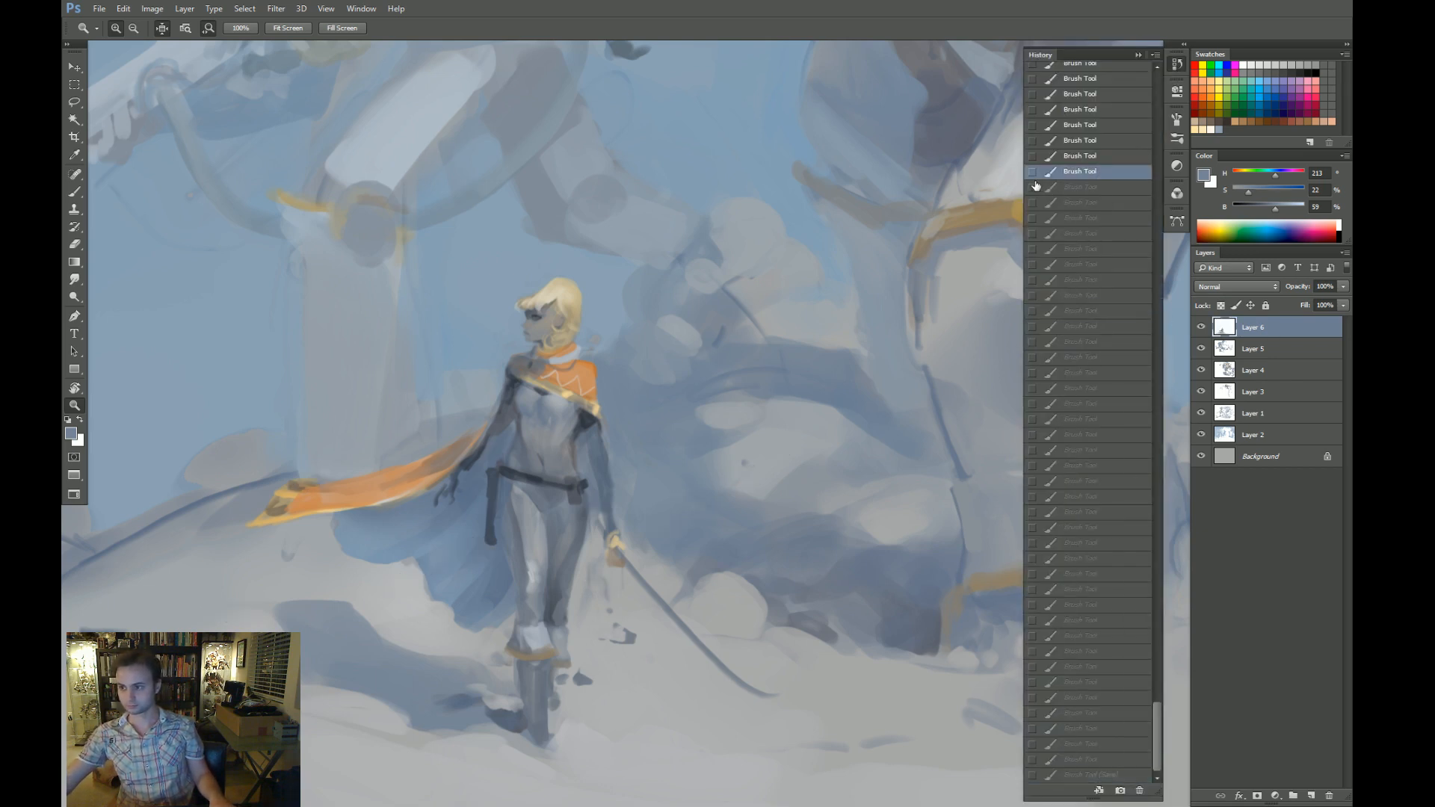
left_click(1127, 776)
mouse_move(568, 535)
left_mouse_down()
mouse_move(590, 526)
mouse_move(399, 602)
left_mouse_up()
key("e")
key("[")
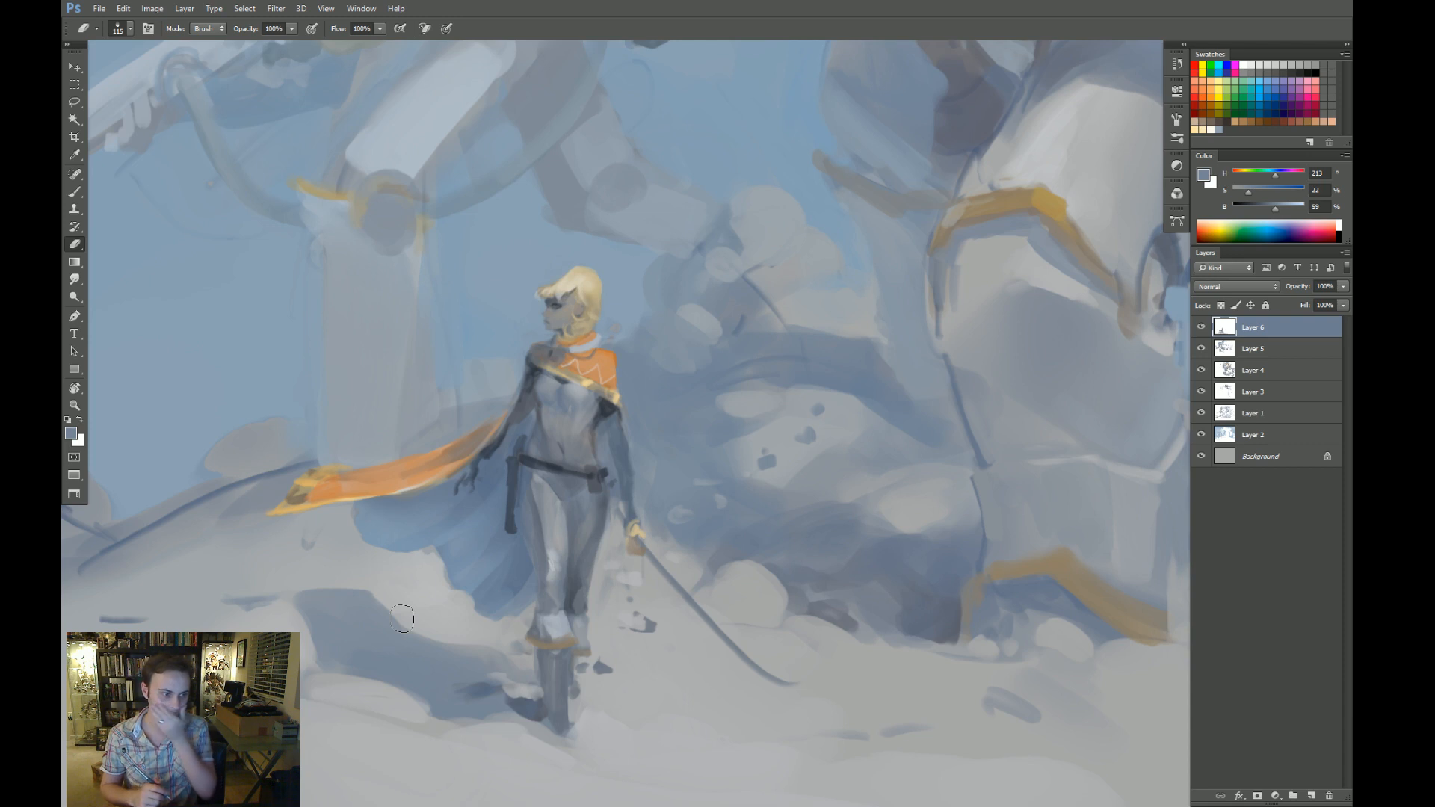
Shade the underarm and upper sword arm below the cape with sampled blue-greys and touch up the cape's cream-gold trim.
left_click_drag(684, 454, 675, 465)
left_click_drag(595, 389, 622, 388)
key("b")
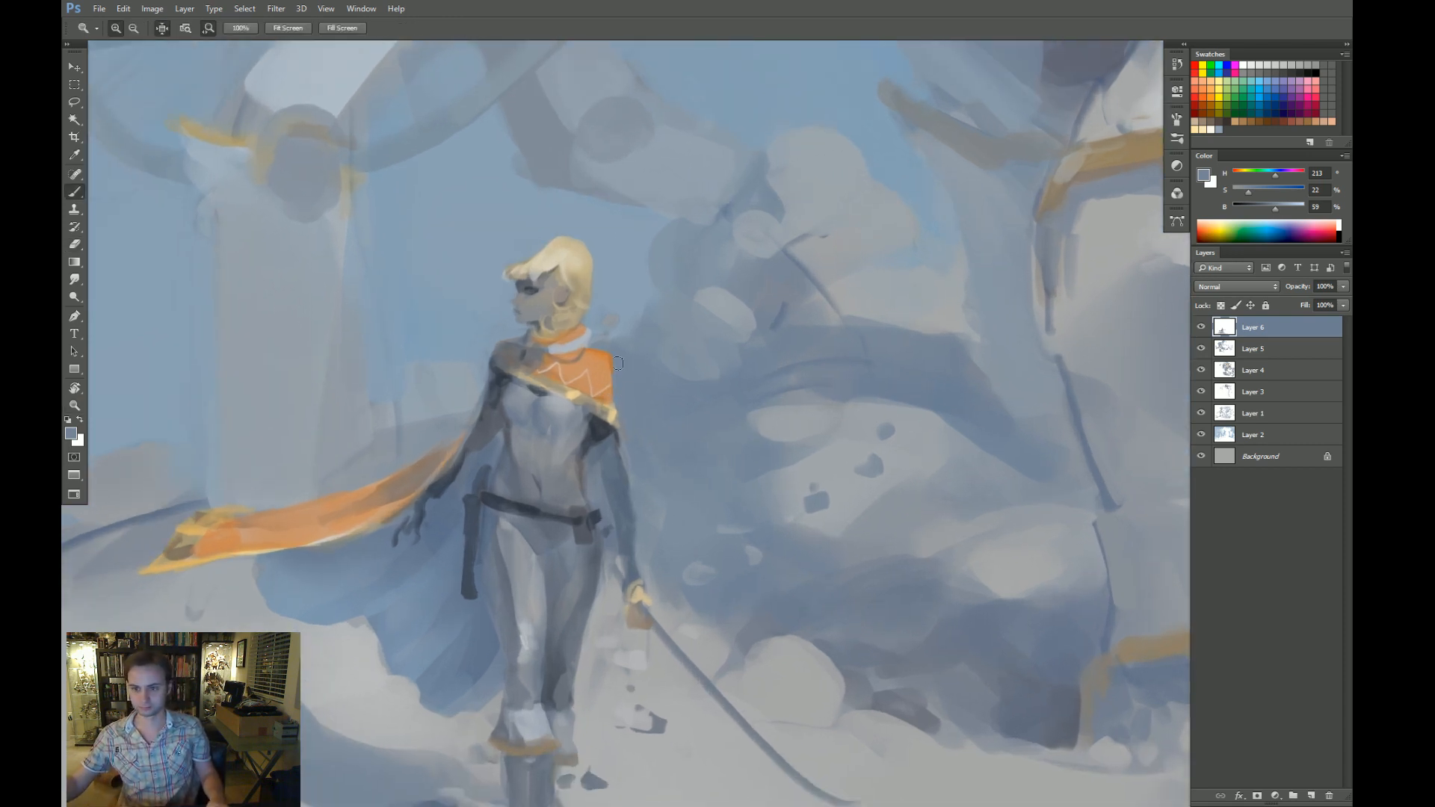
left_click(594, 429, "alt")
left_click(592, 433, "alt")
key("bracketright")
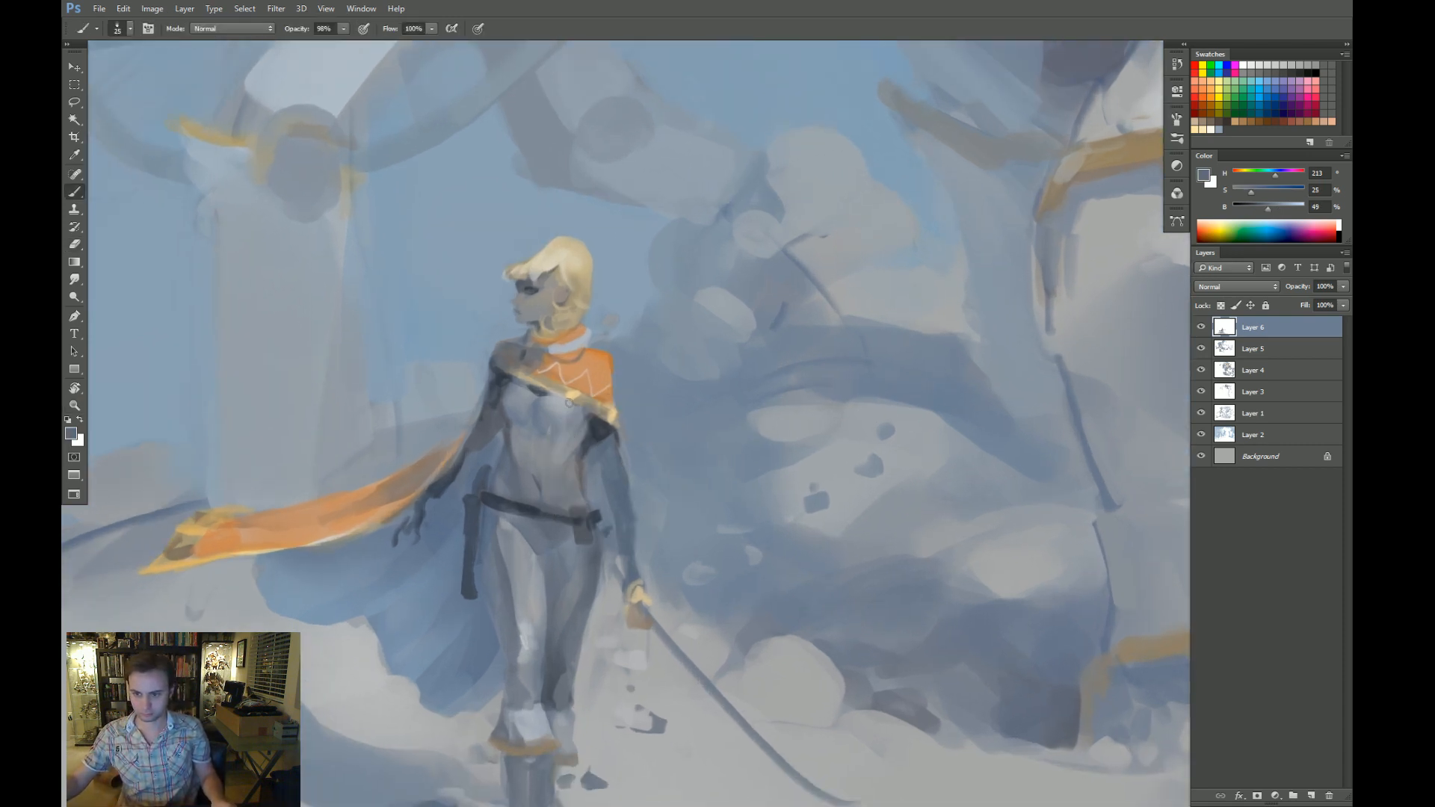
left_click(591, 429, "alt")
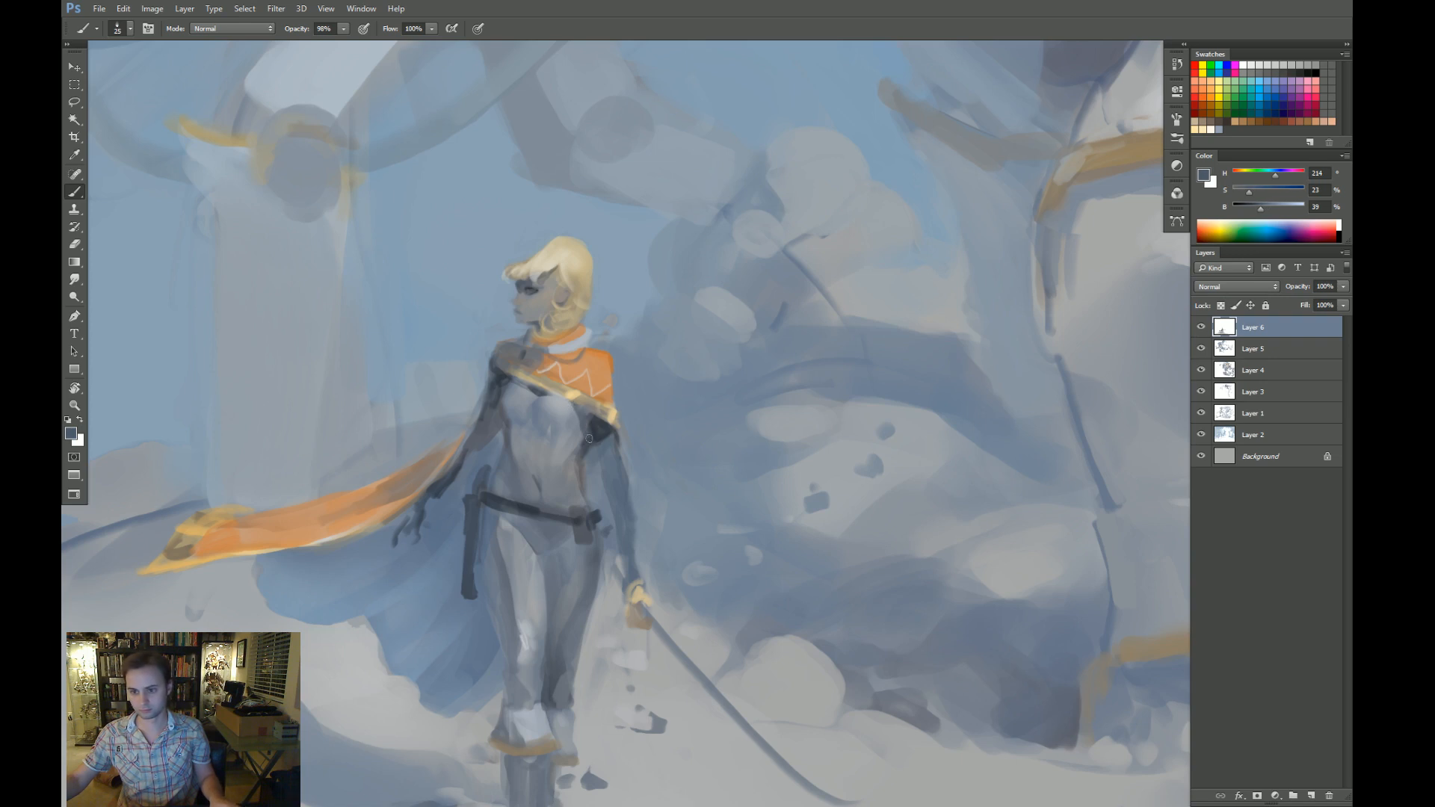
left_click(610, 443, "alt")
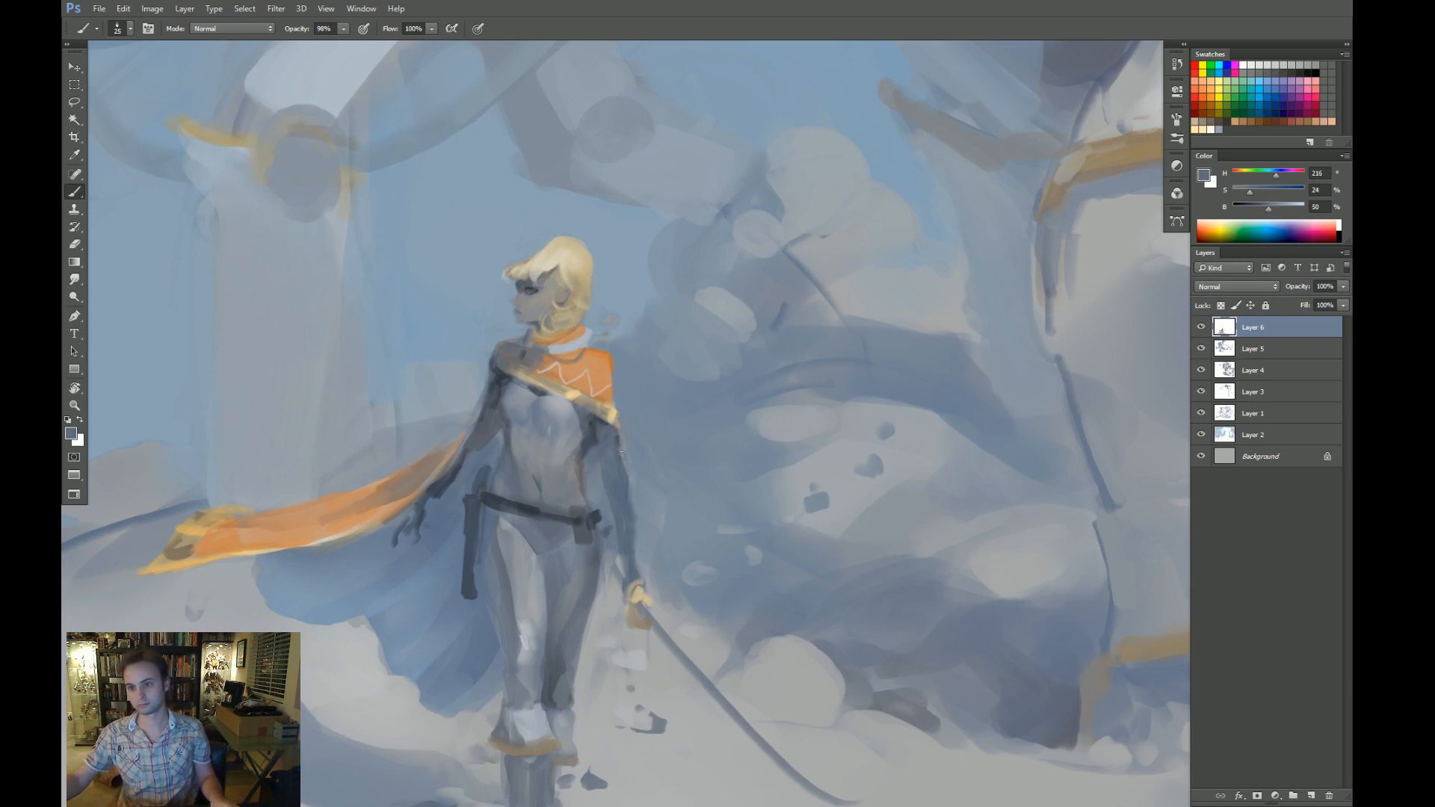
left_click(616, 415, "alt")
Refine the shading of the waist and the side of the torso above the belt with sampled mid and dark blue-greys.
key("z")
left_click_drag(638, 464, 577, 531)
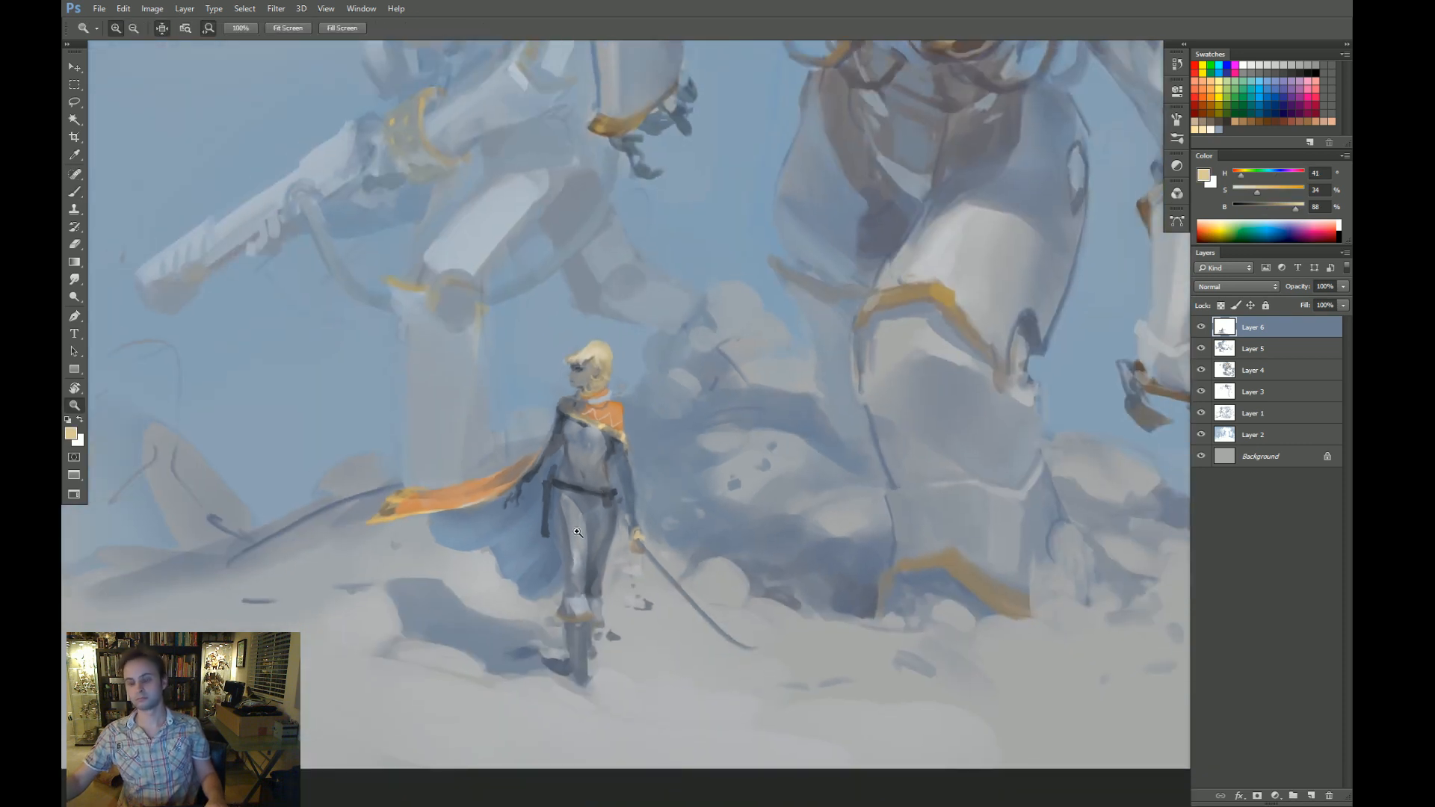
left_click(624, 528)
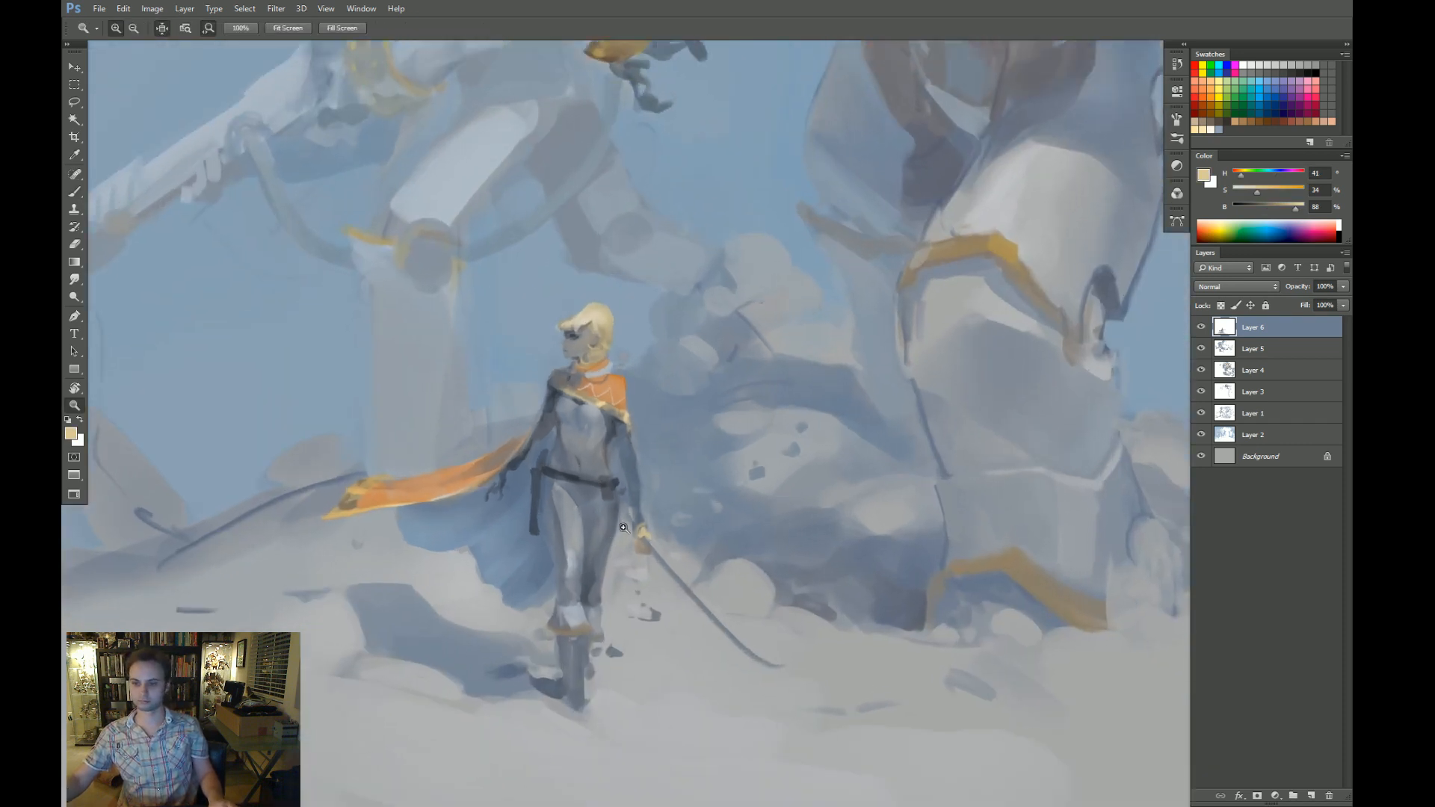
left_click_drag(625, 392, 643, 437)
key("b")
left_click(562, 467, "alt")
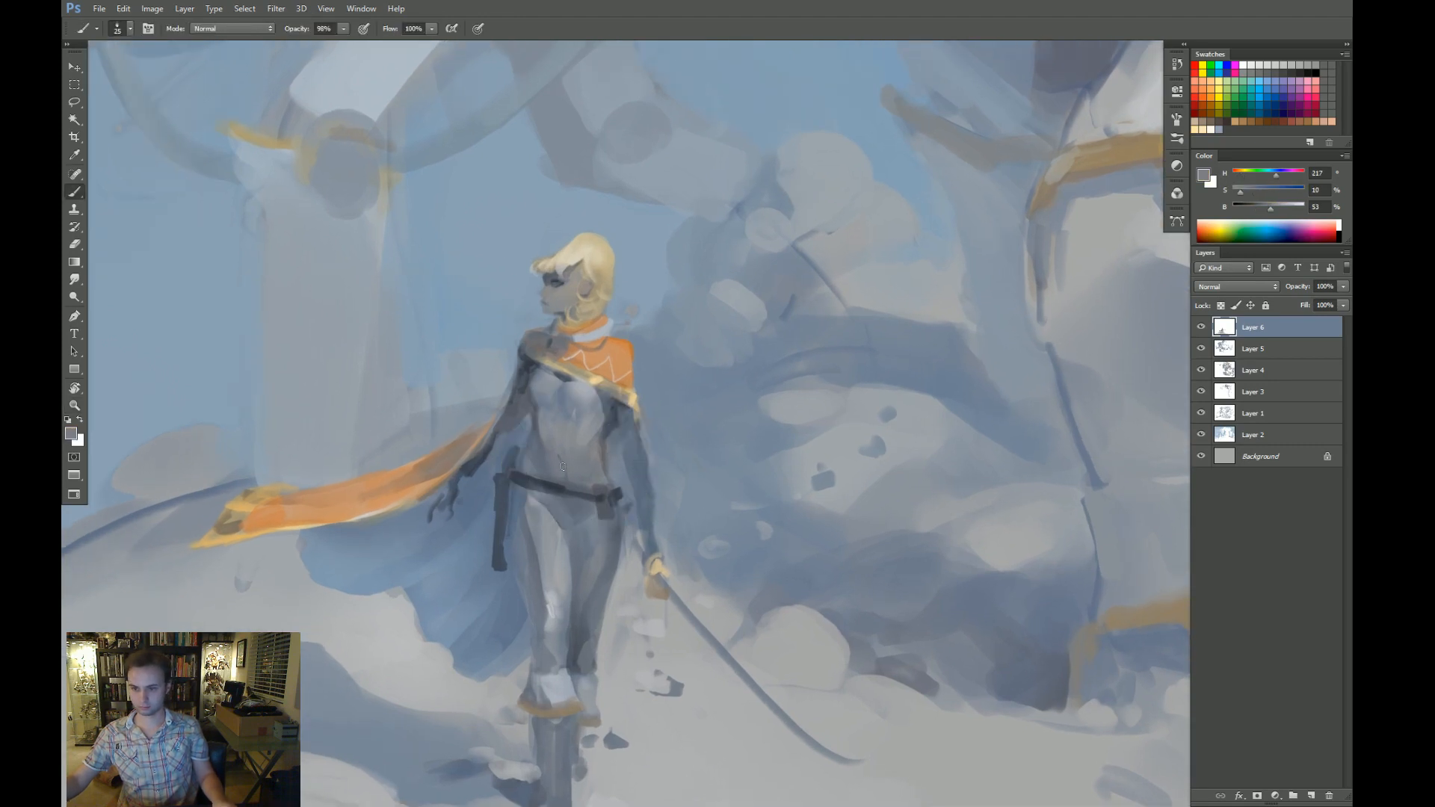
left_click(537, 454, "alt")
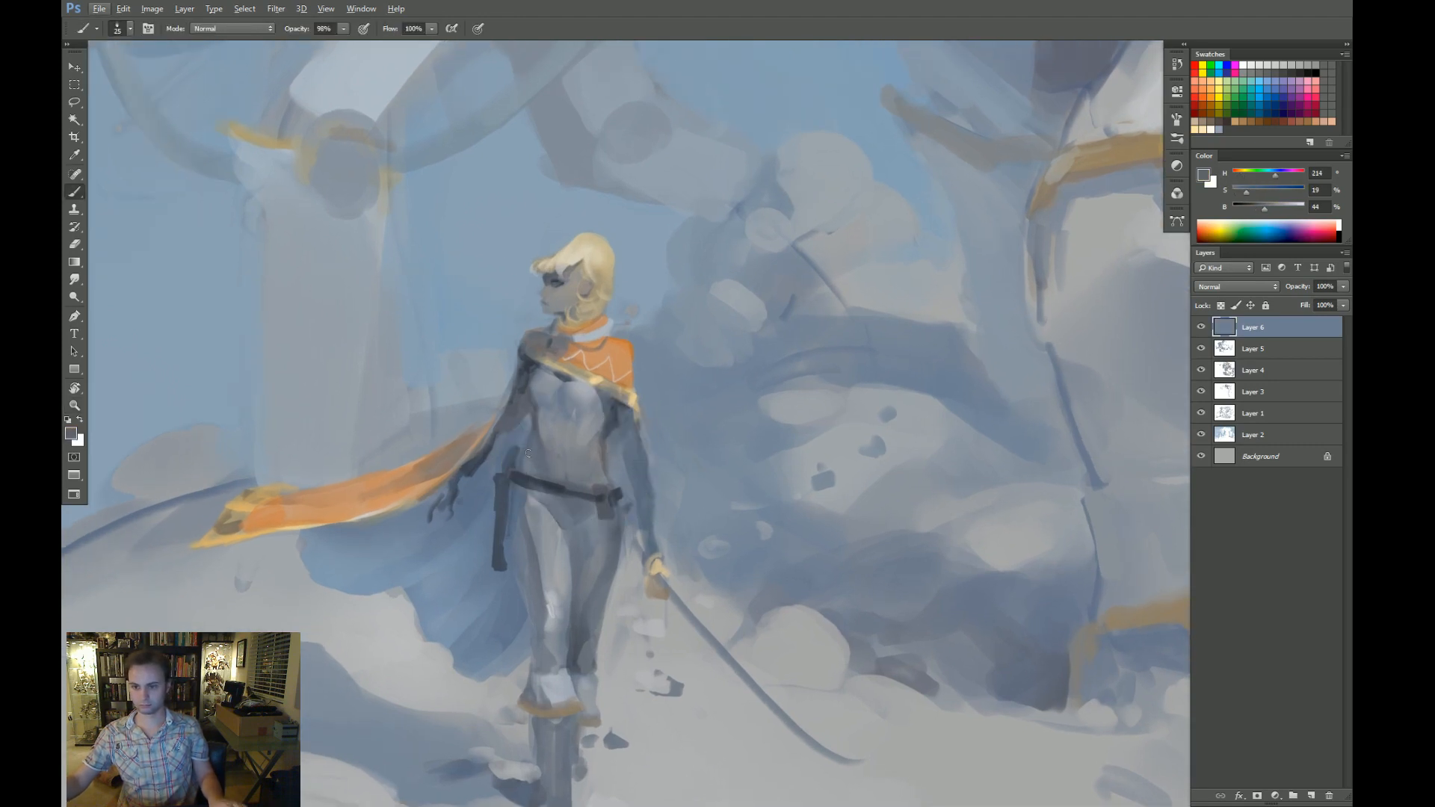
left_click_drag(560, 464, 544, 465)
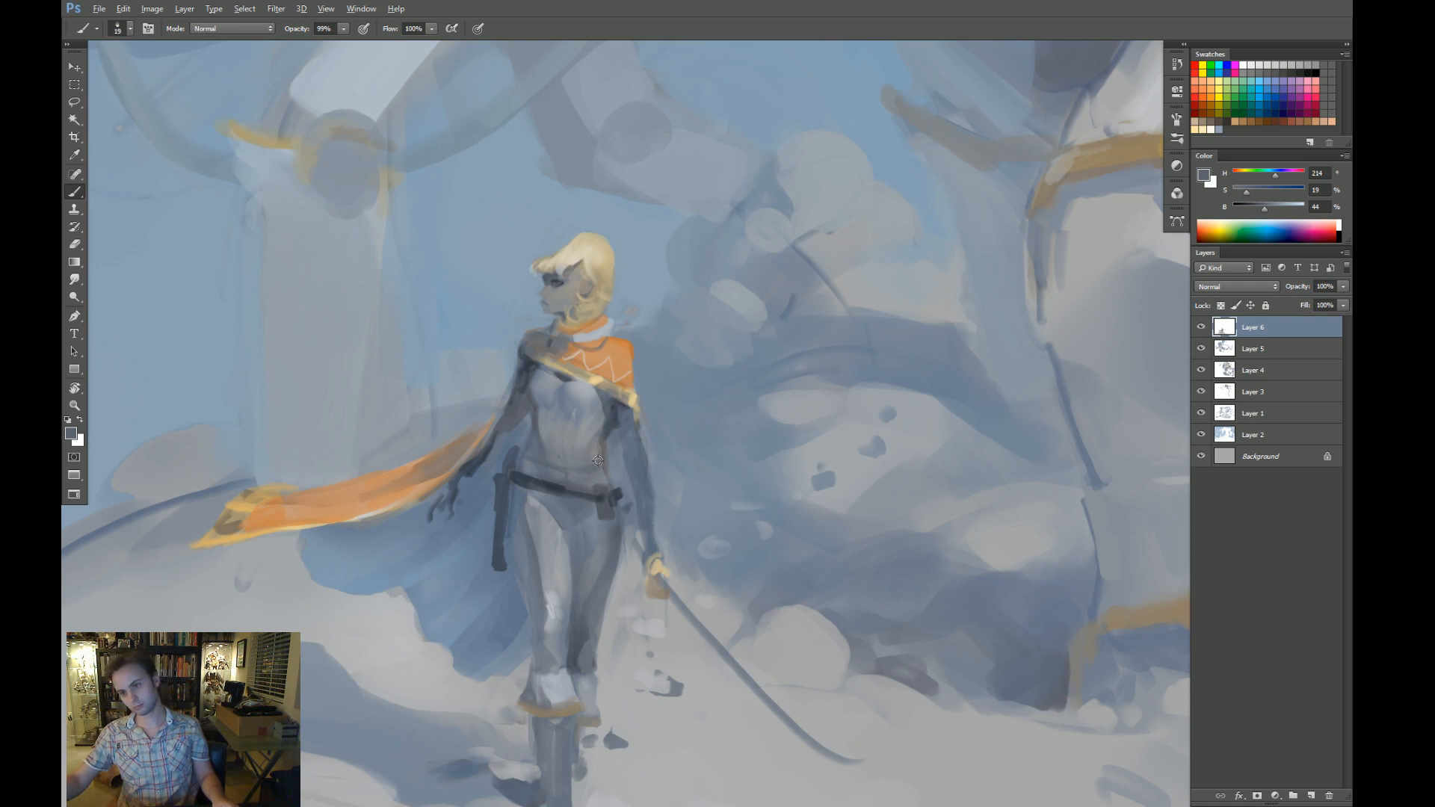
left_click(573, 467, "alt")
left_click(609, 435, "alt")
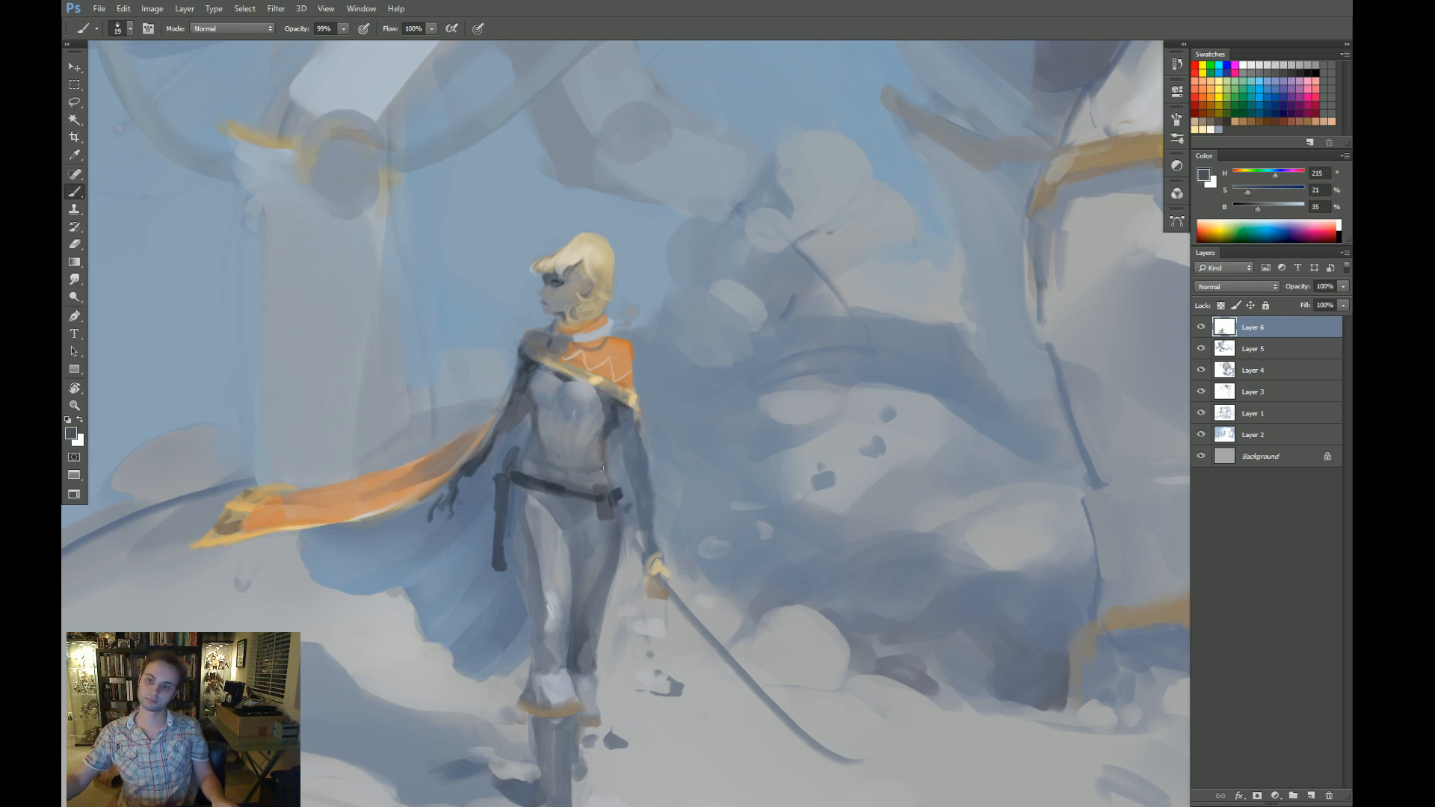
key("z")
left_click_drag(575, 469, 520, 470)
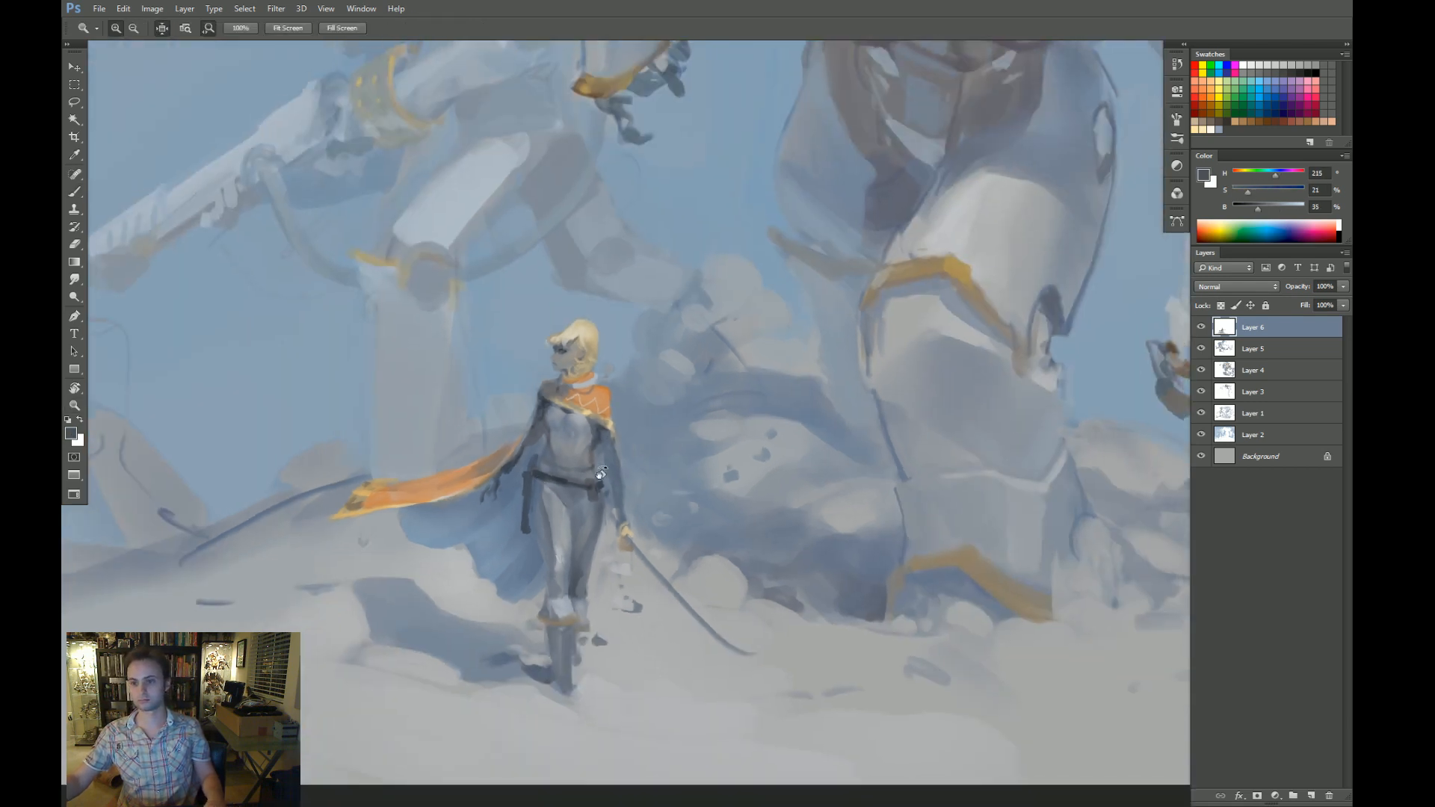
key("r")
left_click_drag(816, 470, 832, 559)
left_click_drag(832, 559, 755, 589)
key("Escape")
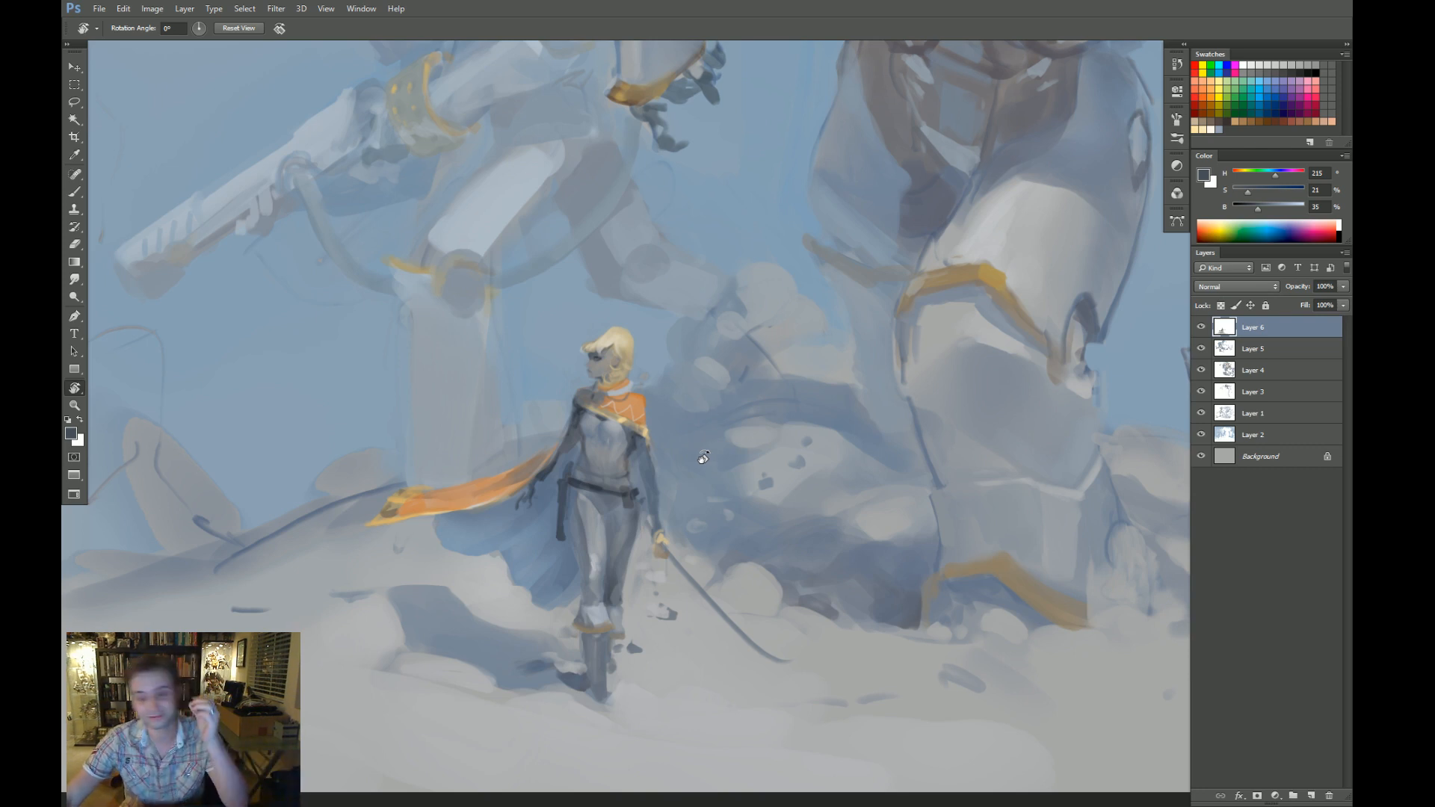
Brighten the gold border at the cape's trailing end with a sampled tan and a pale yellow (H 41, S 36, B 100).
scroll(389, 509, "up", 3)
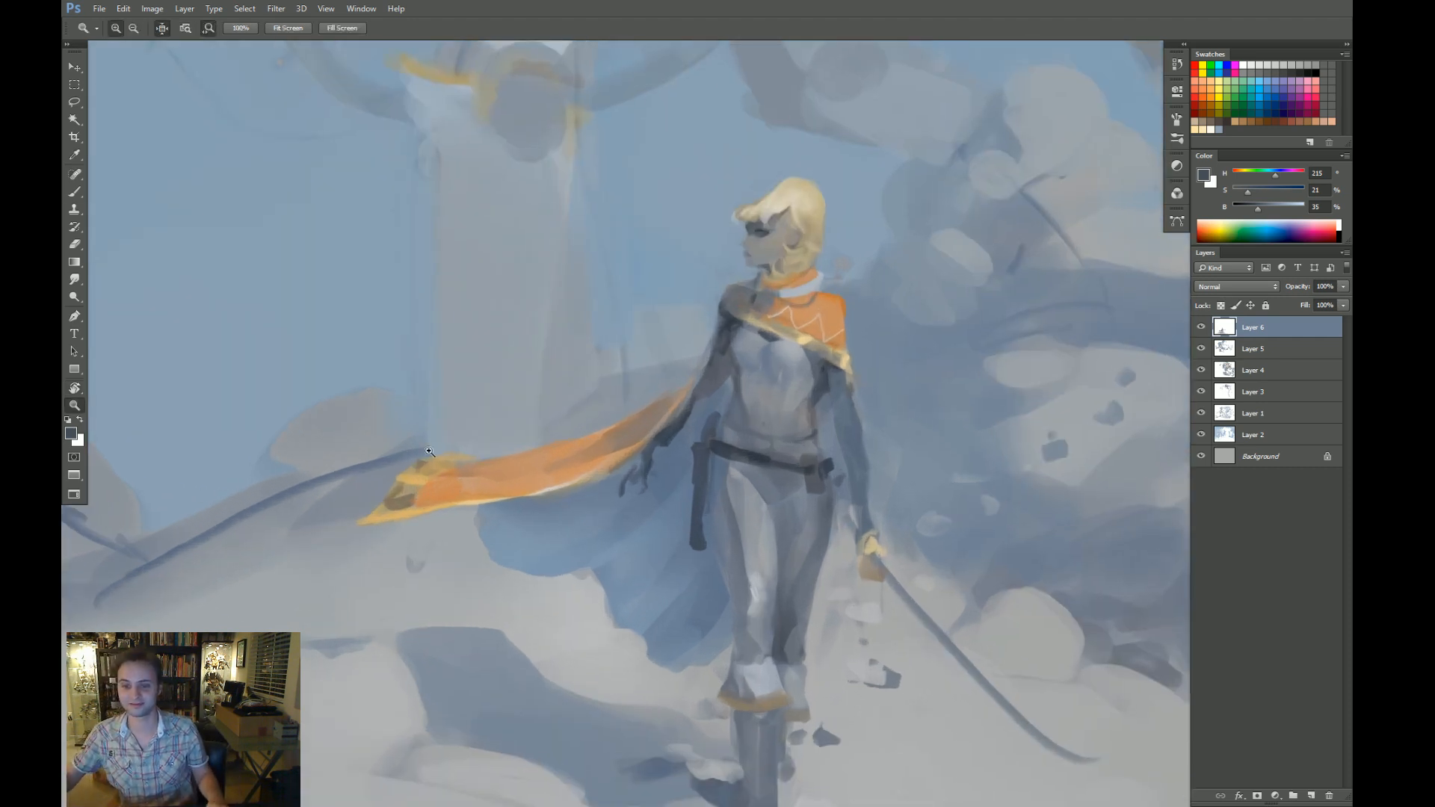
key("b")
left_click(391, 499, "alt")
left_click_drag(391, 499, 421, 489)
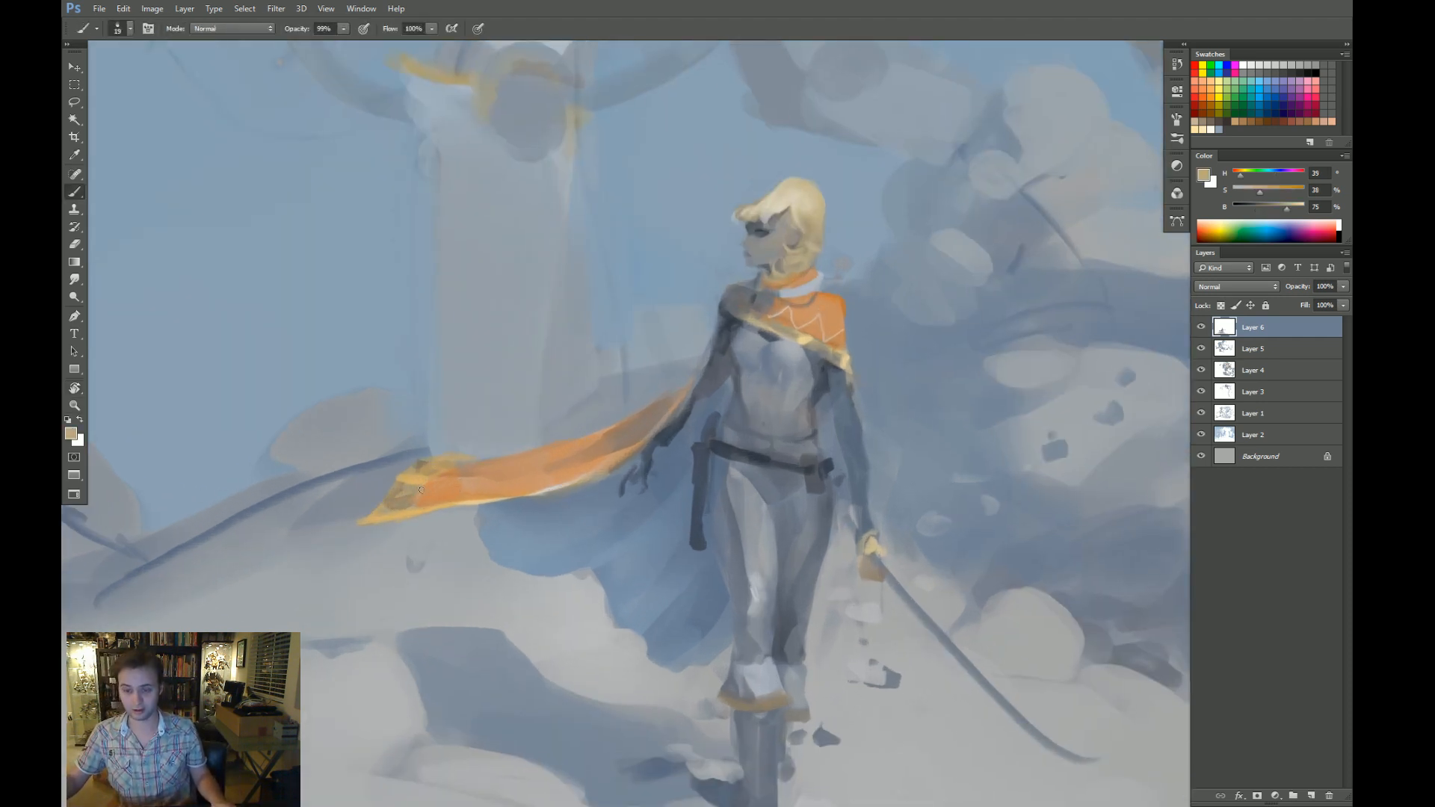
left_click(798, 340, "alt")
left_click(1237, 219)
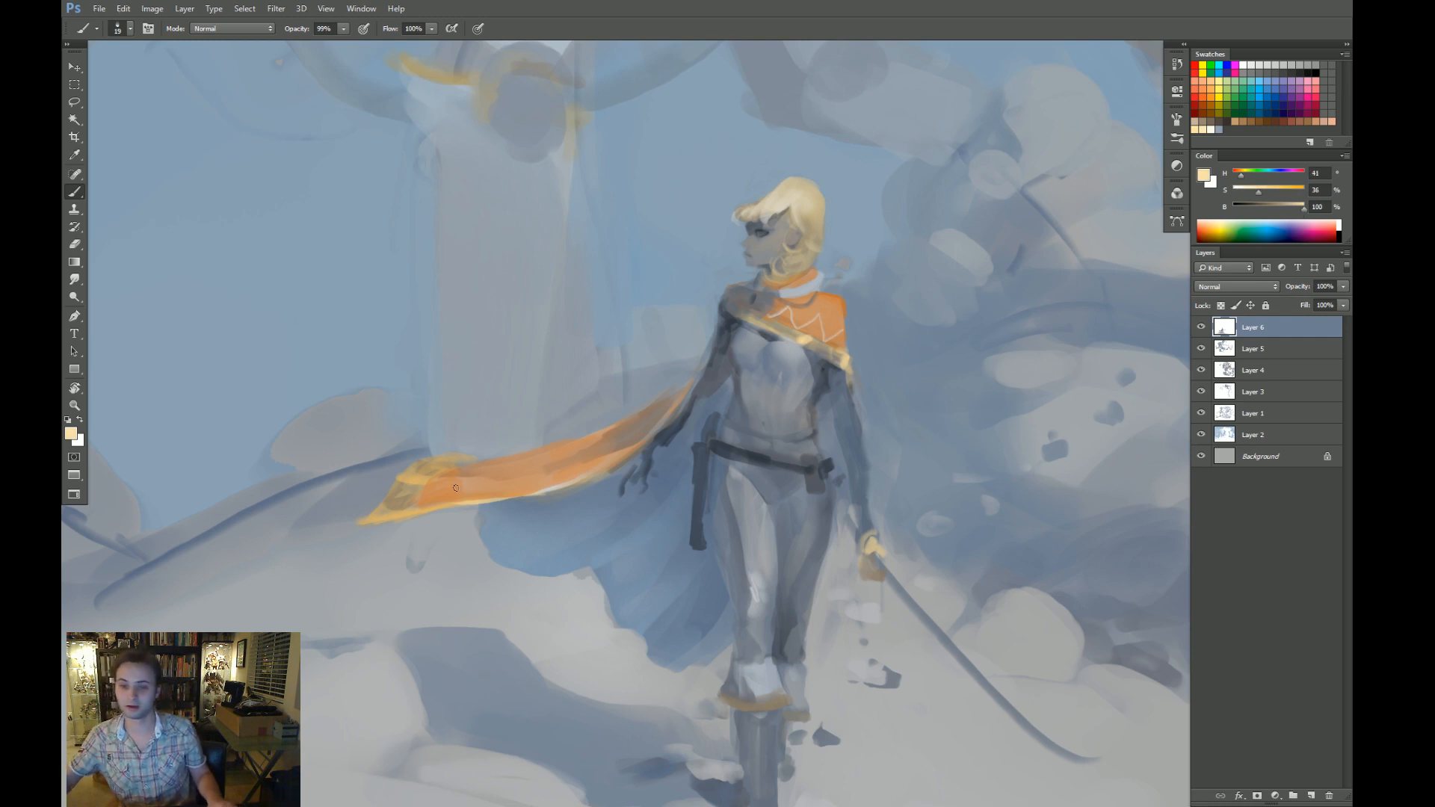
left_click_drag(394, 485, 450, 469)
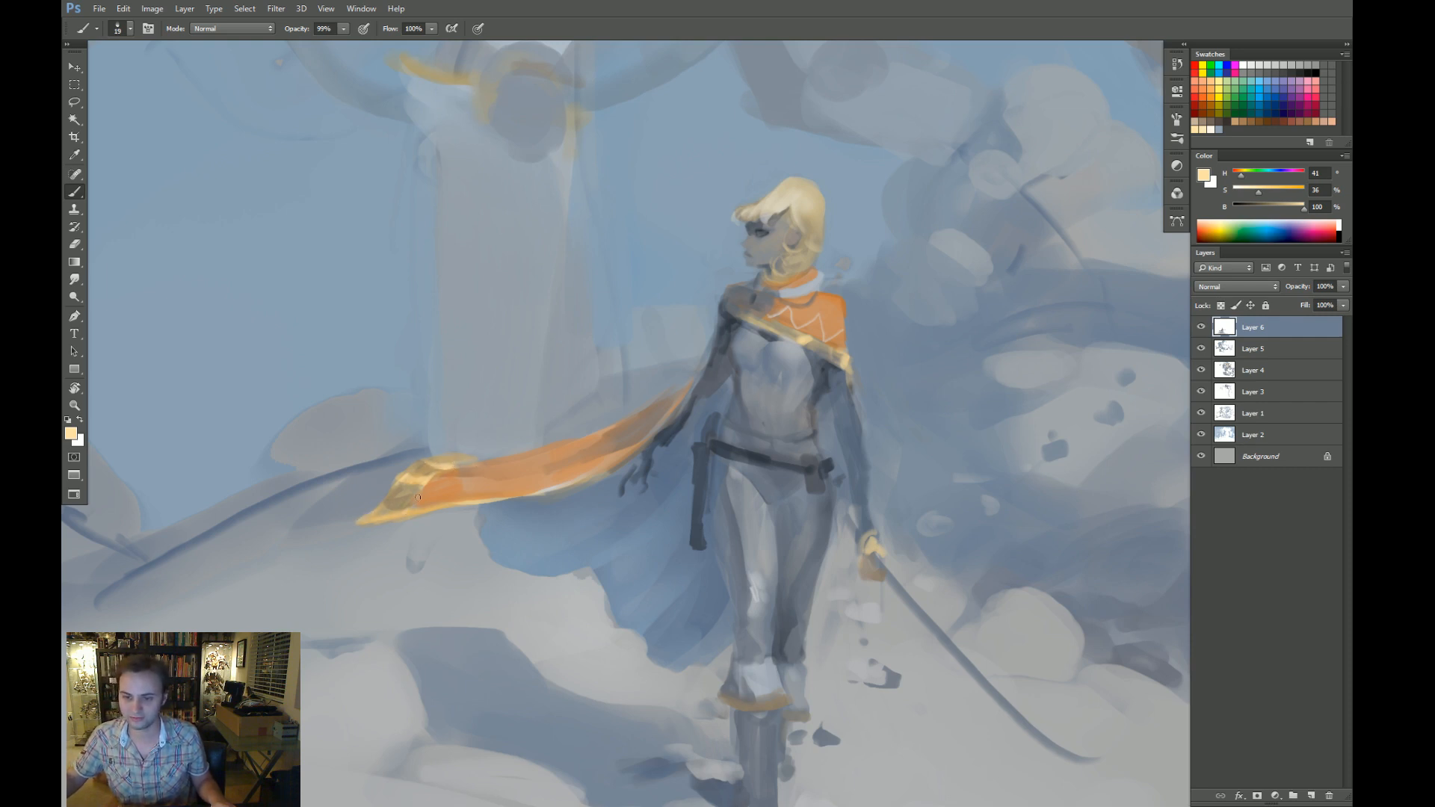
mouse_move(378, 516)
left_mouse_down()
mouse_move(415, 513)
mouse_move(381, 516)
mouse_move(396, 489)
mouse_move(381, 530)
mouse_move(353, 529)
left_mouse_up()
Refine the pointed corner of the cape's trailing end with gold tones sampled from its border.
key("z")
key("r")
mouse_move(691, 602)
left_mouse_down()
mouse_move(678, 601)
mouse_move(769, 545)
mouse_move(673, 526)
left_mouse_up()
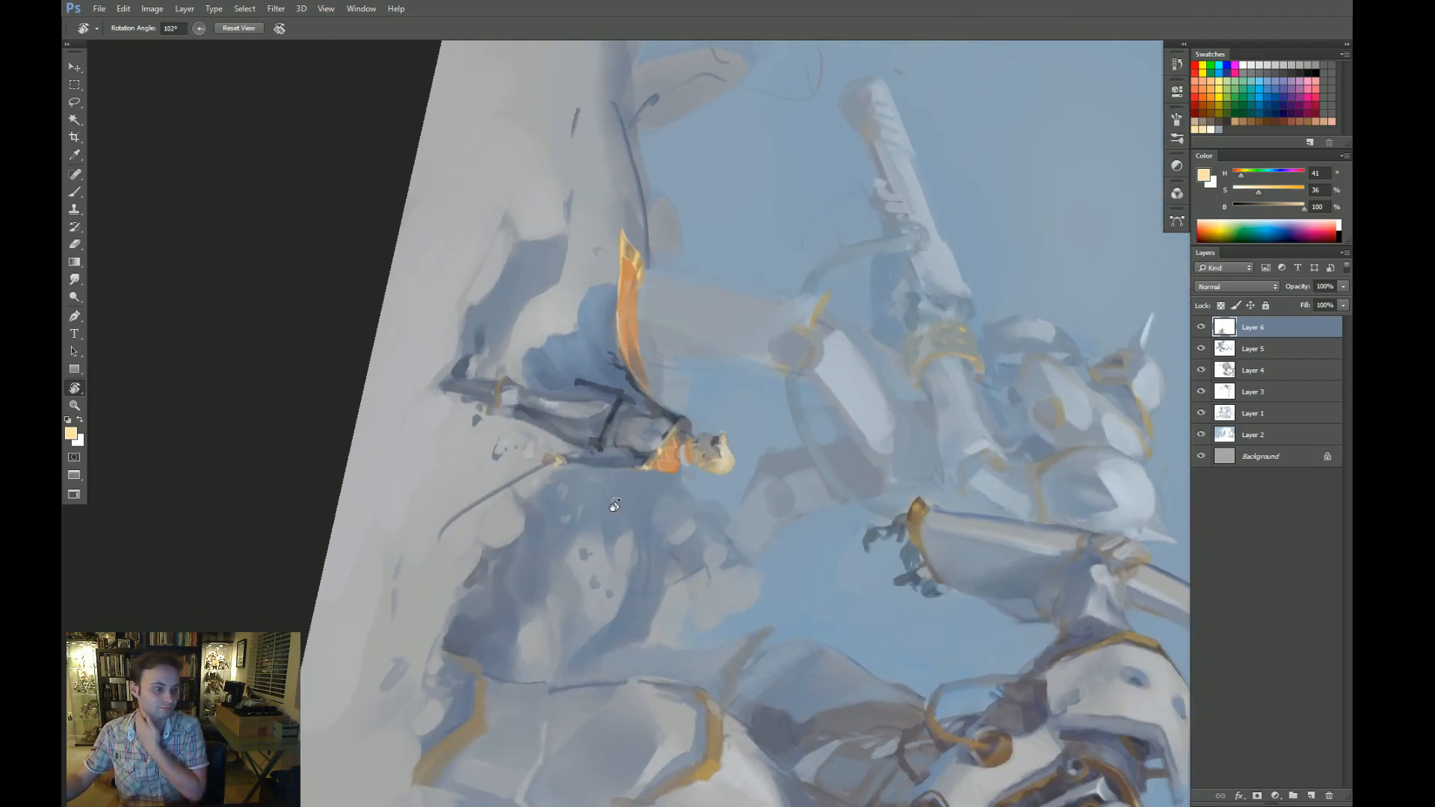
key("Escape")
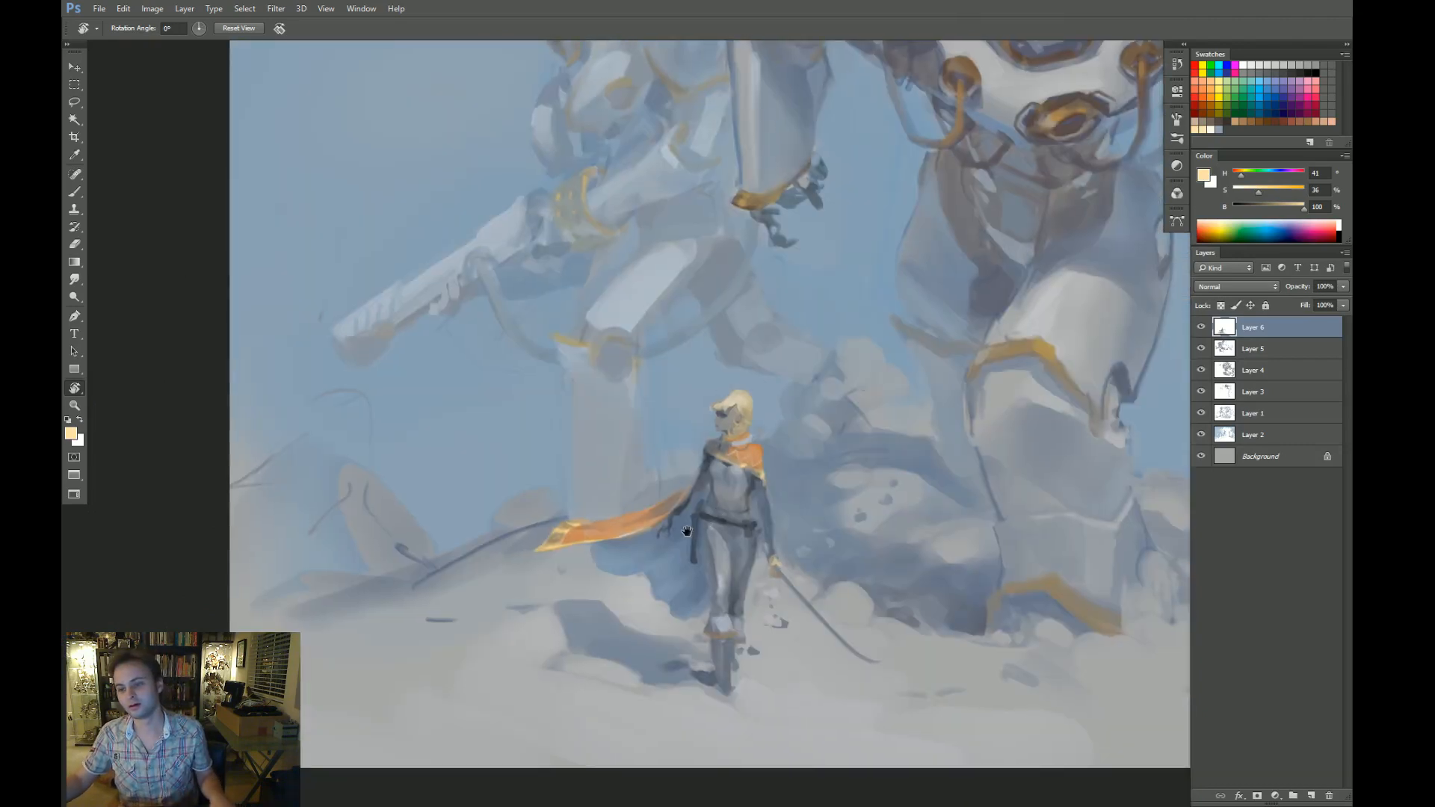
key("z")
left_click(747, 468)
key("b")
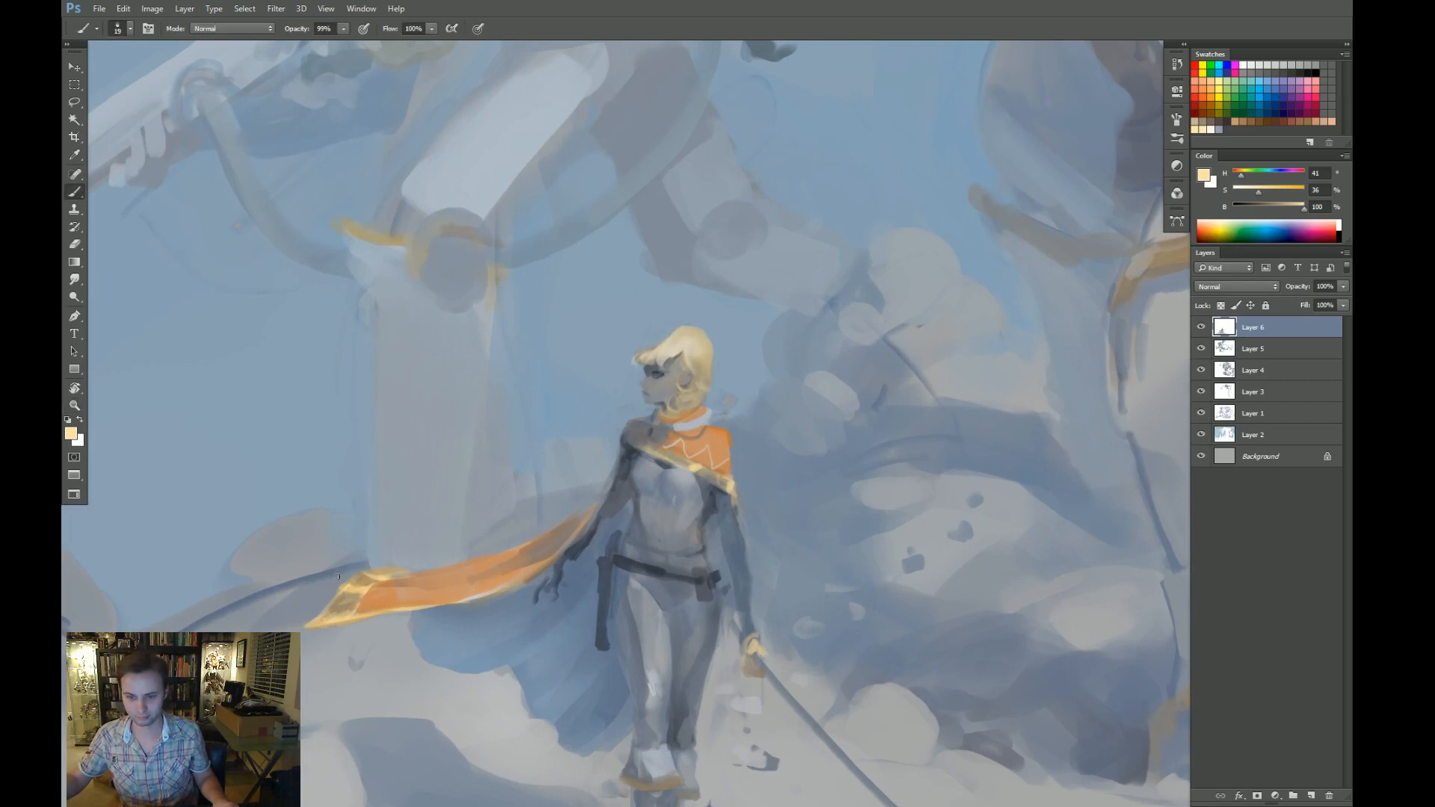
left_click(352, 574, "alt")
left_click(314, 619, "alt")
right_click(314, 619, "alt")
left_click_drag(314, 619, 332, 600)
Brighten the diagonal trim of the shoulder cape with a warm yellow (H 41, S 51, B 100).
left_click(1273, 222)
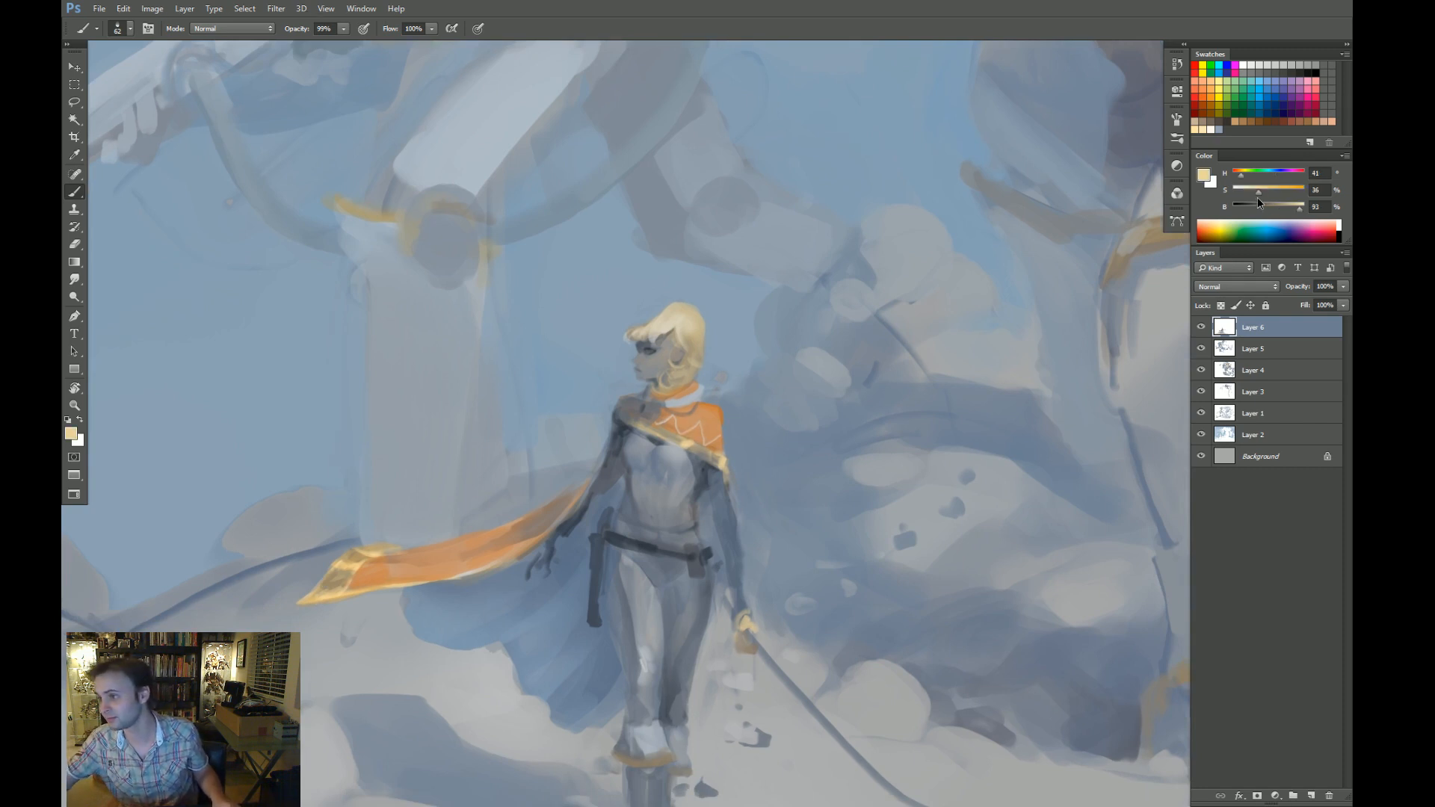
left_click_drag(1283, 206, 1309, 207)
key("r")
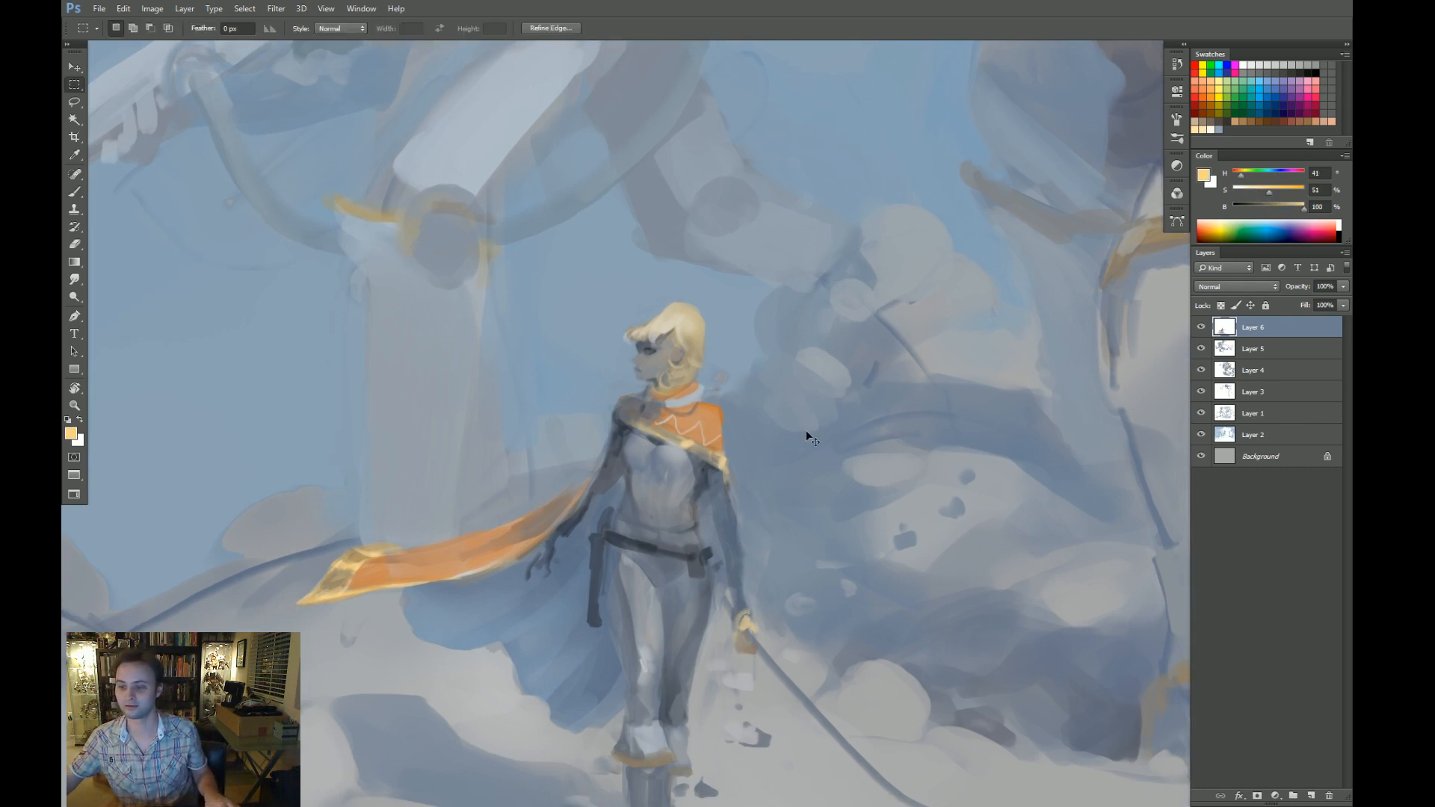
mouse_move(850, 471)
left_mouse_down()
mouse_move(849, 496)
mouse_move(744, 564)
left_mouse_up()
key("z")
left_click_drag(706, 443, 755, 442)
key("b")
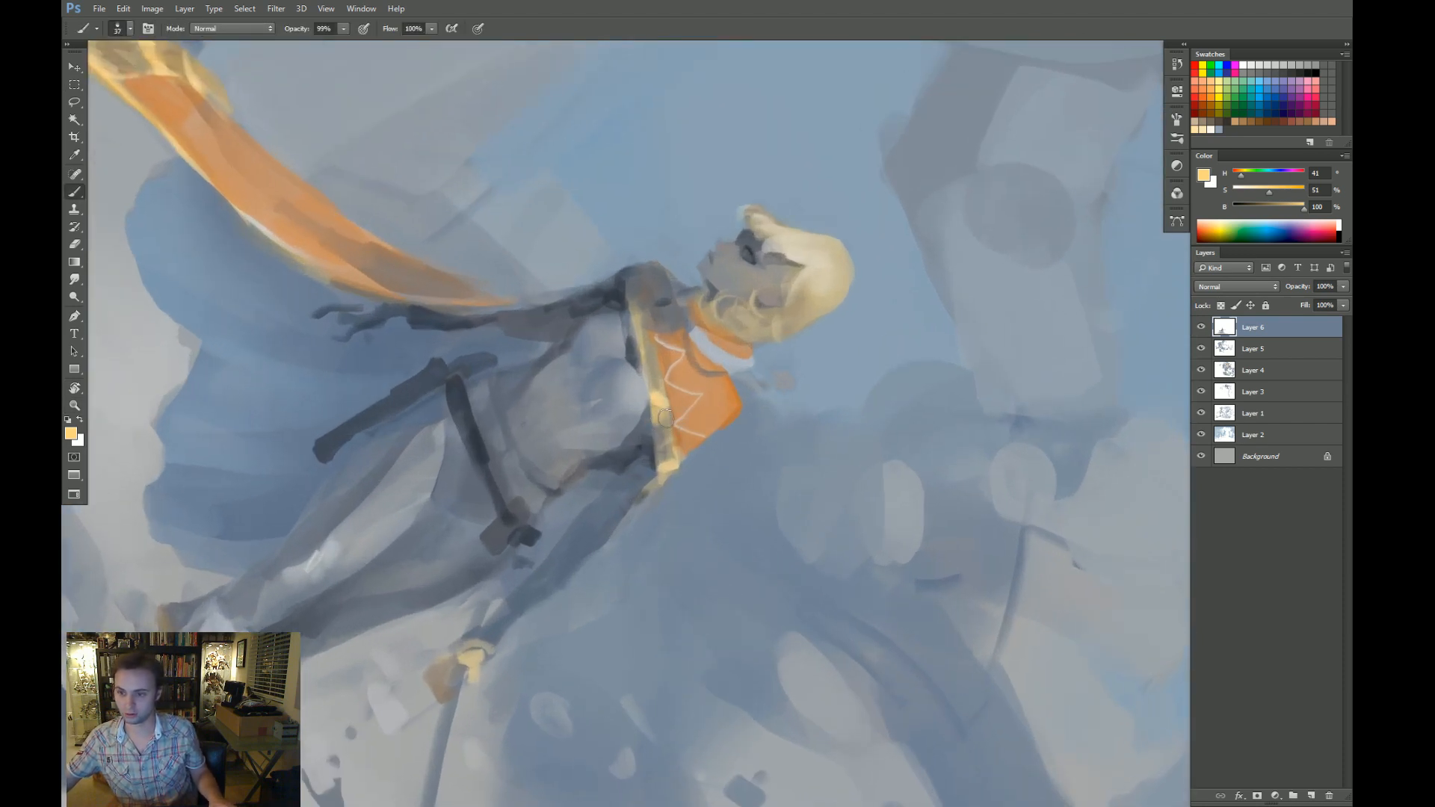
left_click_drag(666, 418, 655, 388)
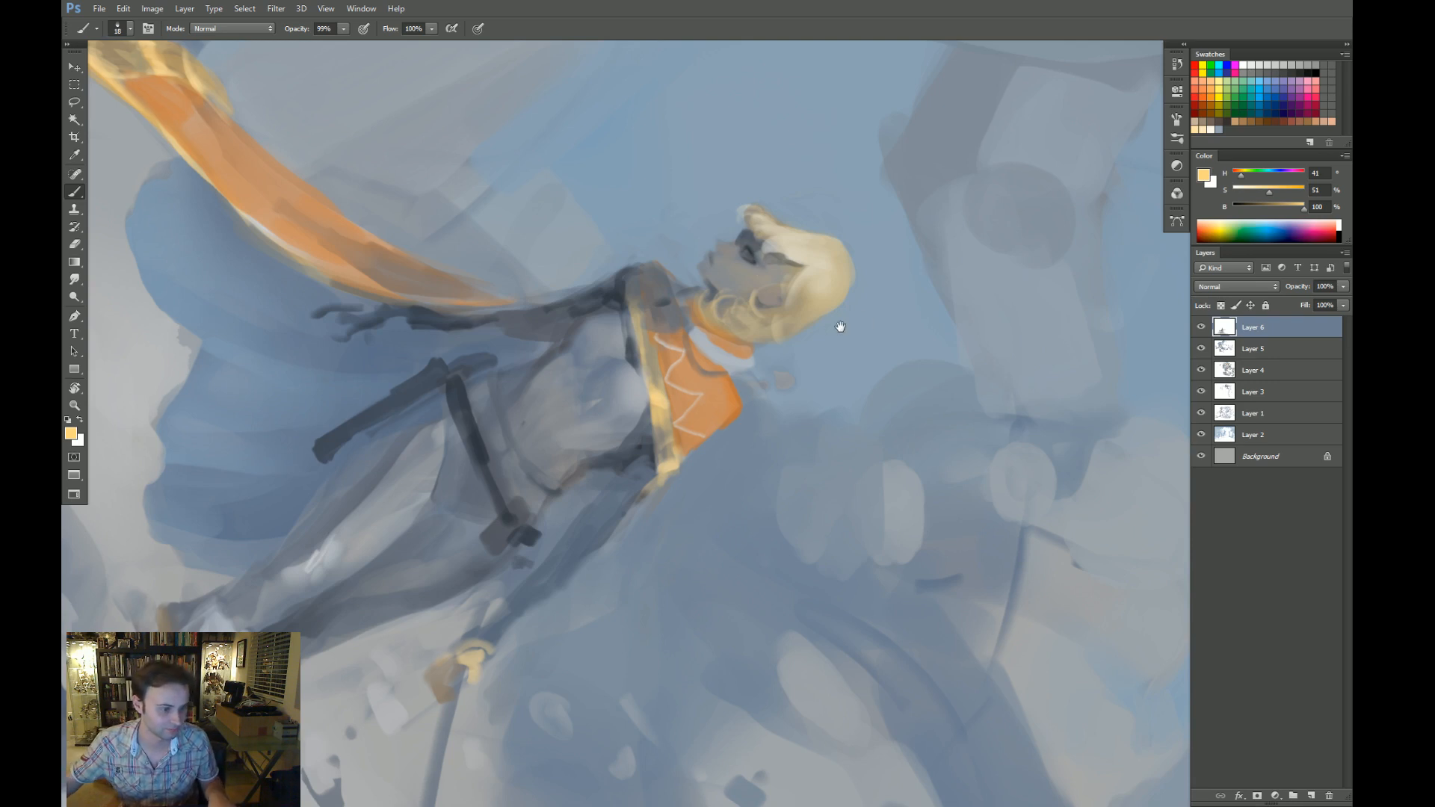
Deepen the shoulder cape's diagonal trim with a saturated gold (H 41, S 75, B 94) and grey-browns sampled near its lower corner.
left_click_drag(864, 355, 842, 359)
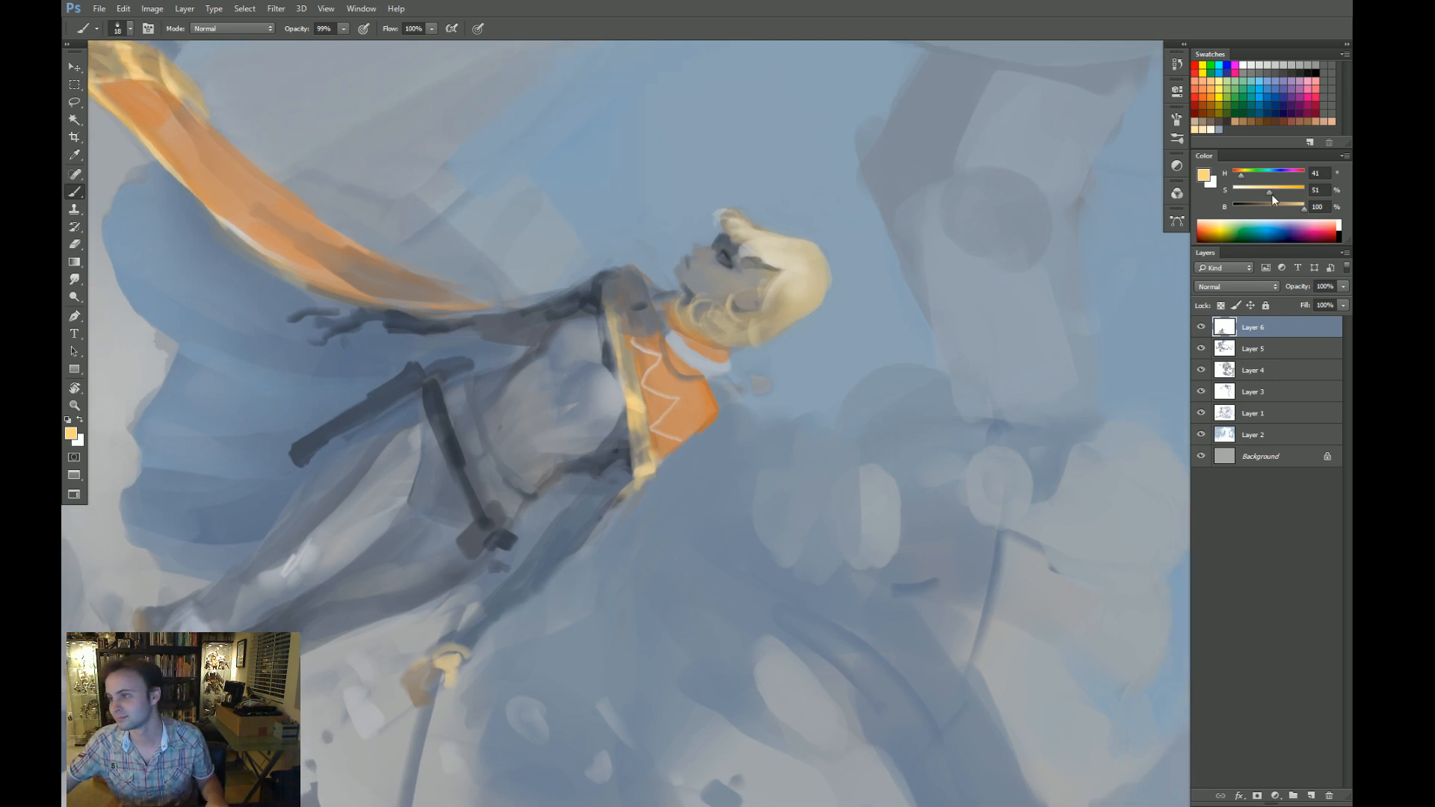
left_click_drag(1271, 195, 1287, 193)
left_click(1301, 205)
left_click_drag(622, 354, 639, 401)
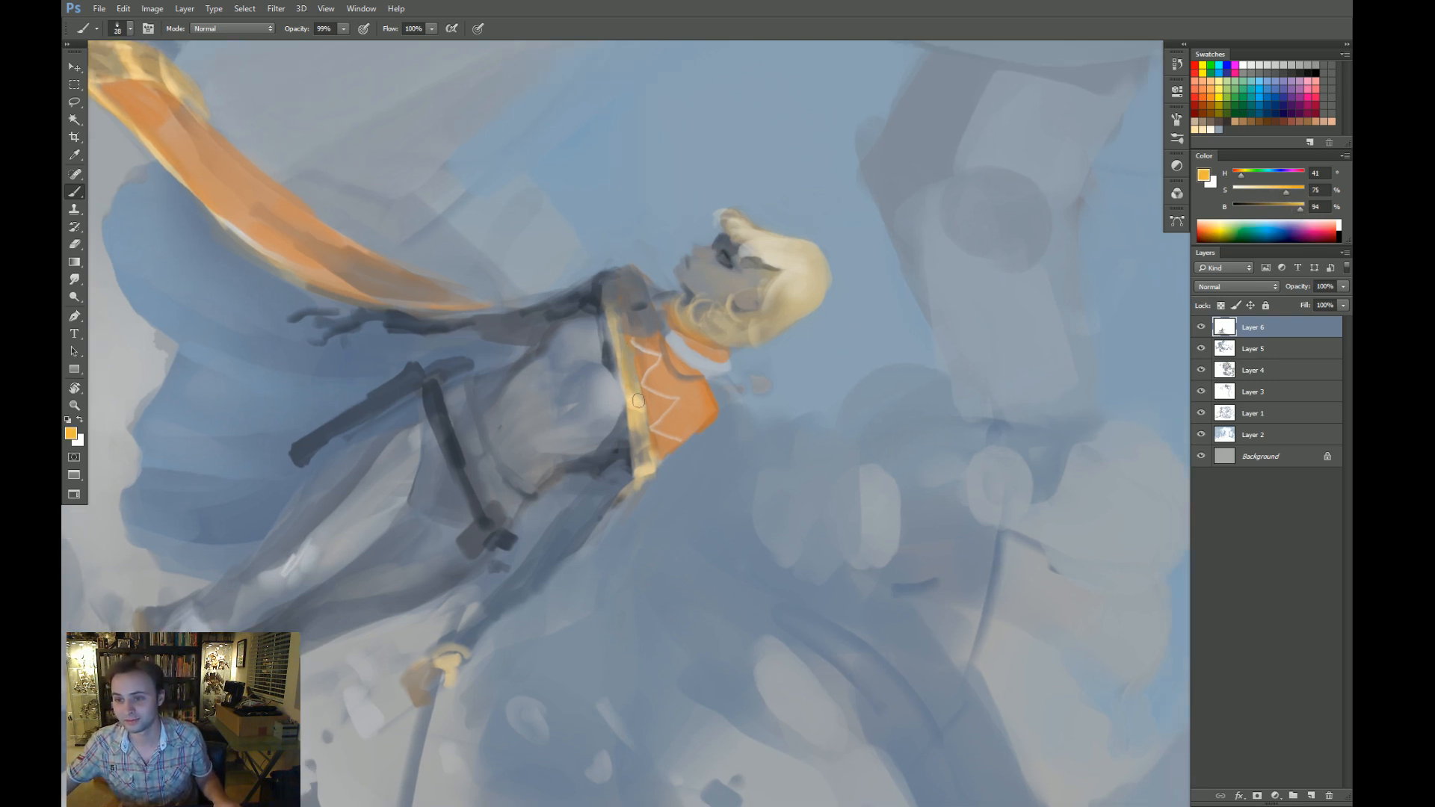
left_click(643, 457, "alt")
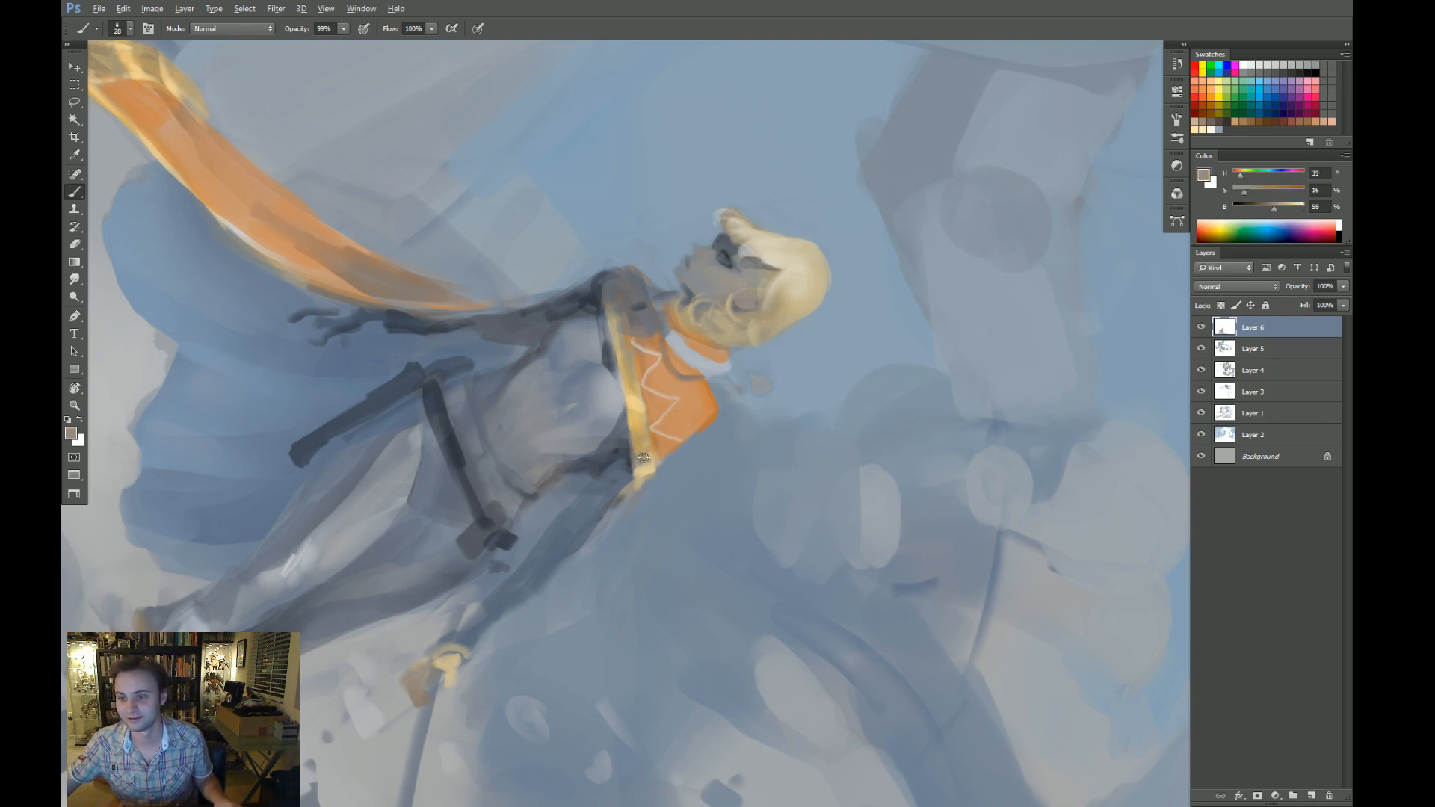
left_click_drag(644, 453, 639, 425)
left_click(642, 432, "alt")
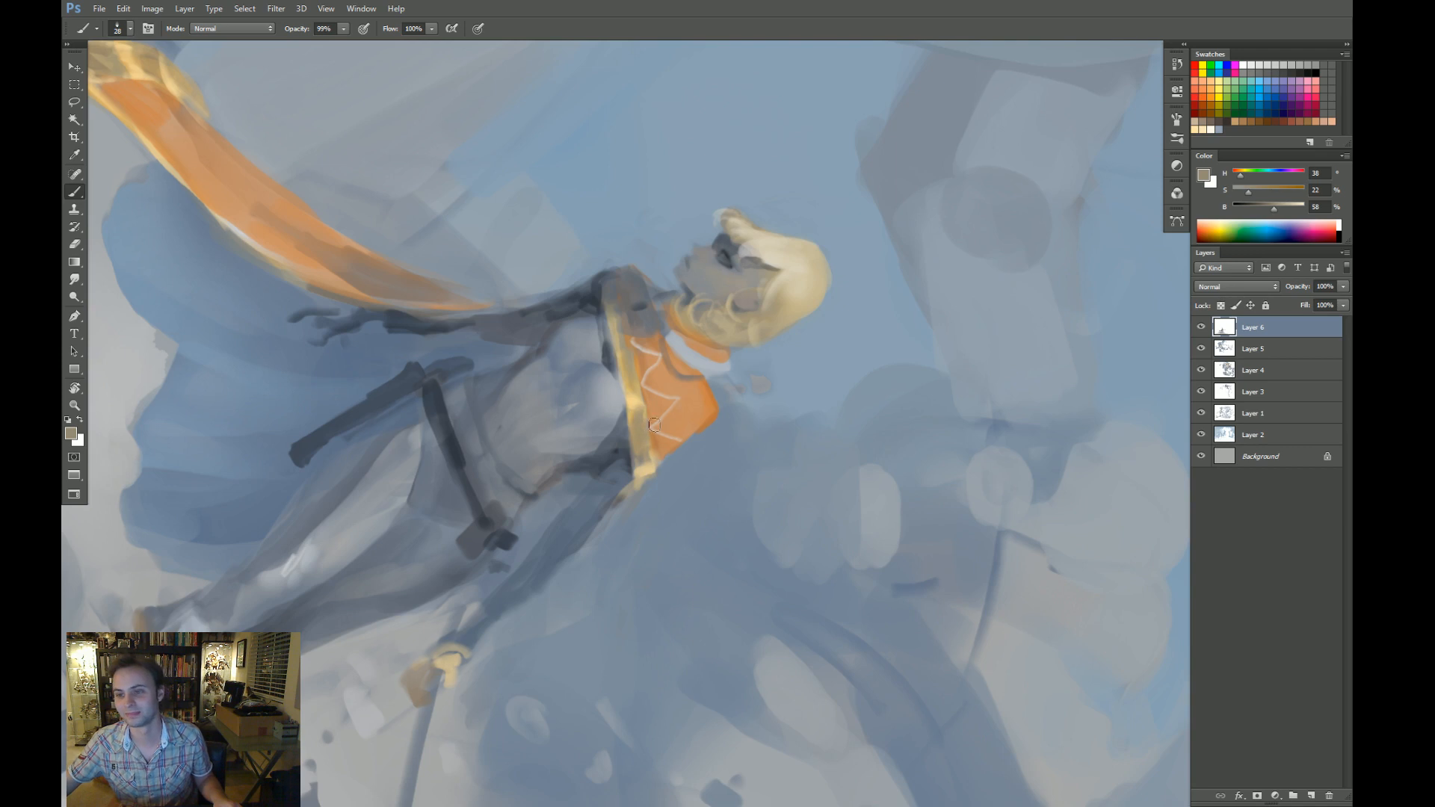
key("Escape")
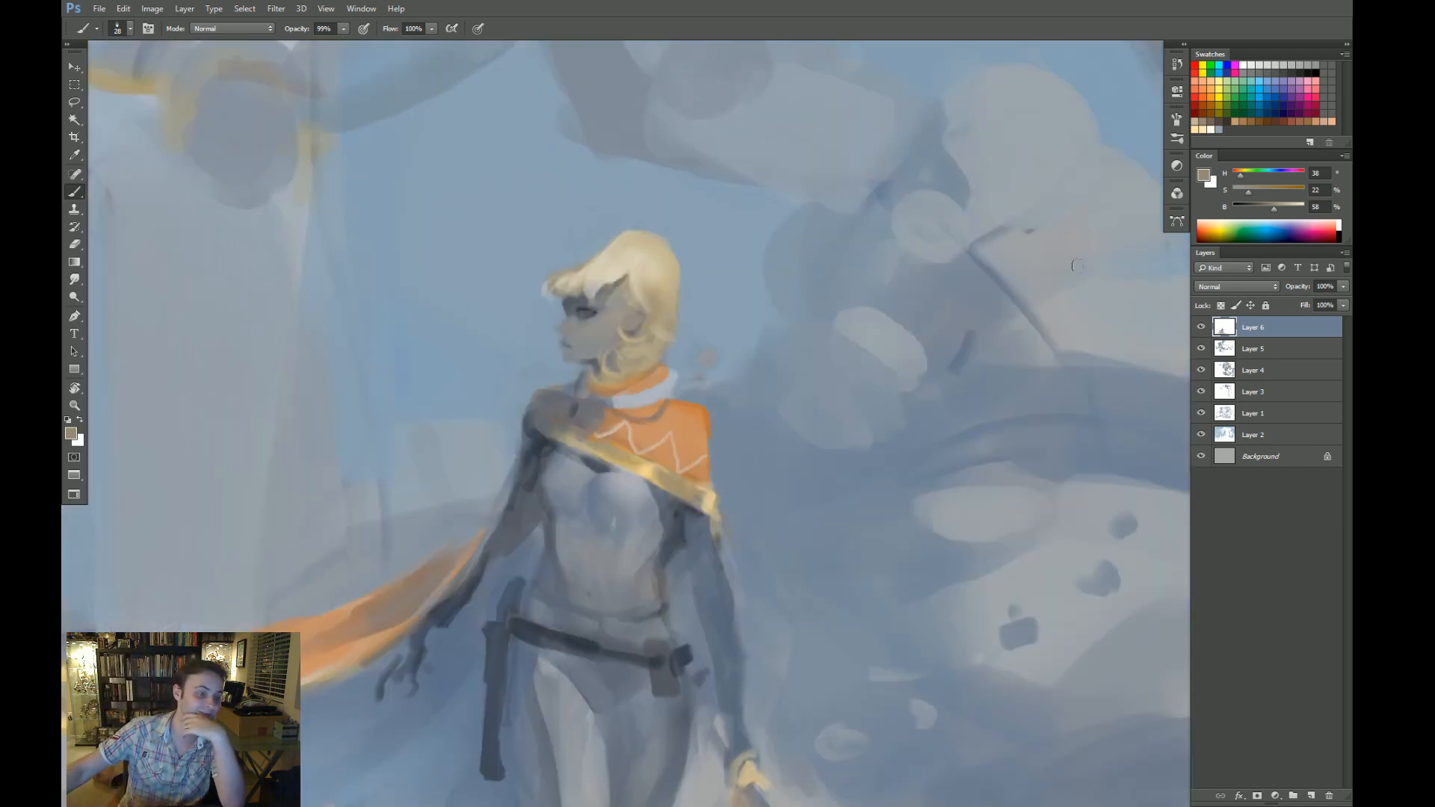
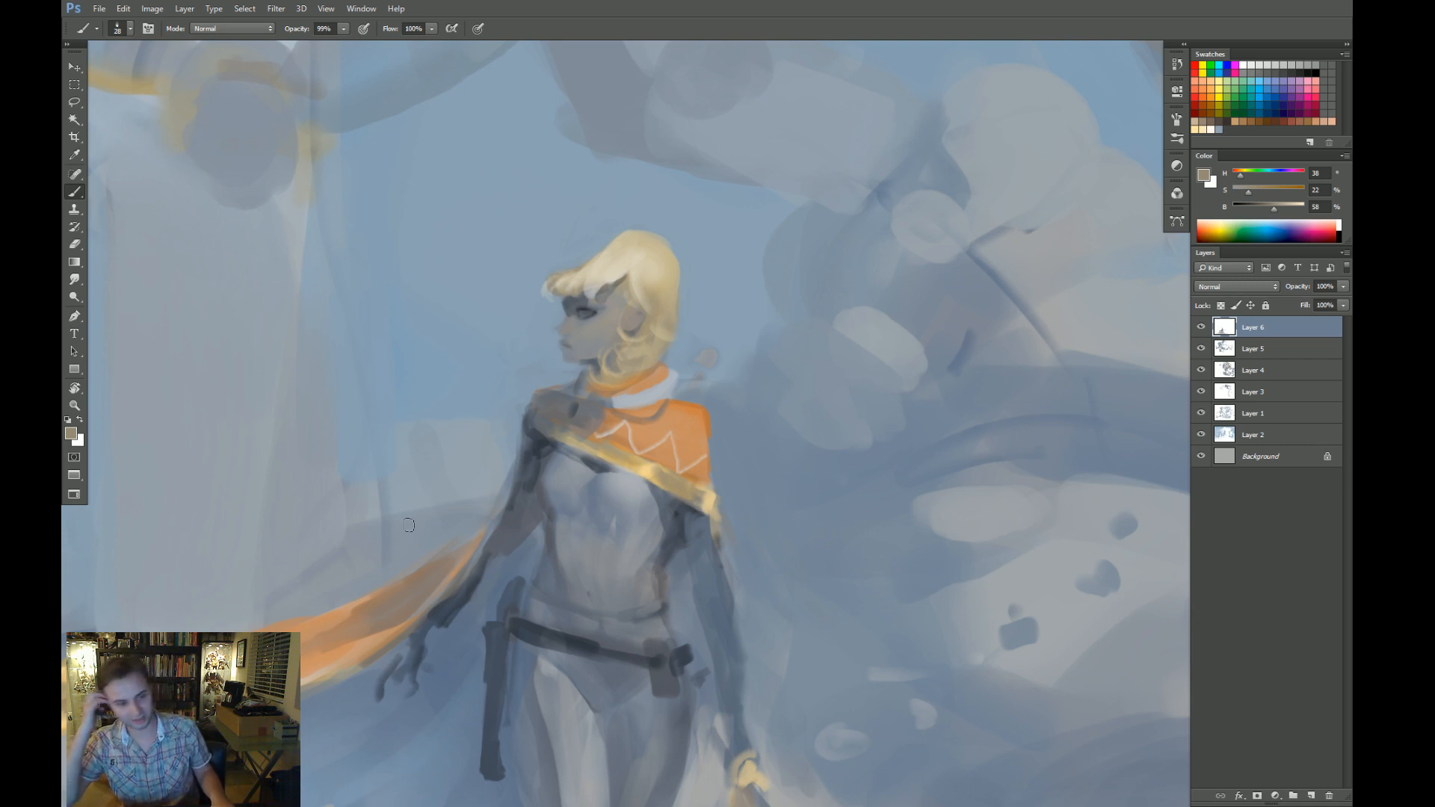
Refine the shading of the chest and underarm beneath the cape's trim with sampled dark blue-grey and light grey.
left_click_drag(707, 551, 673, 540)
left_click_drag(546, 476, 598, 482)
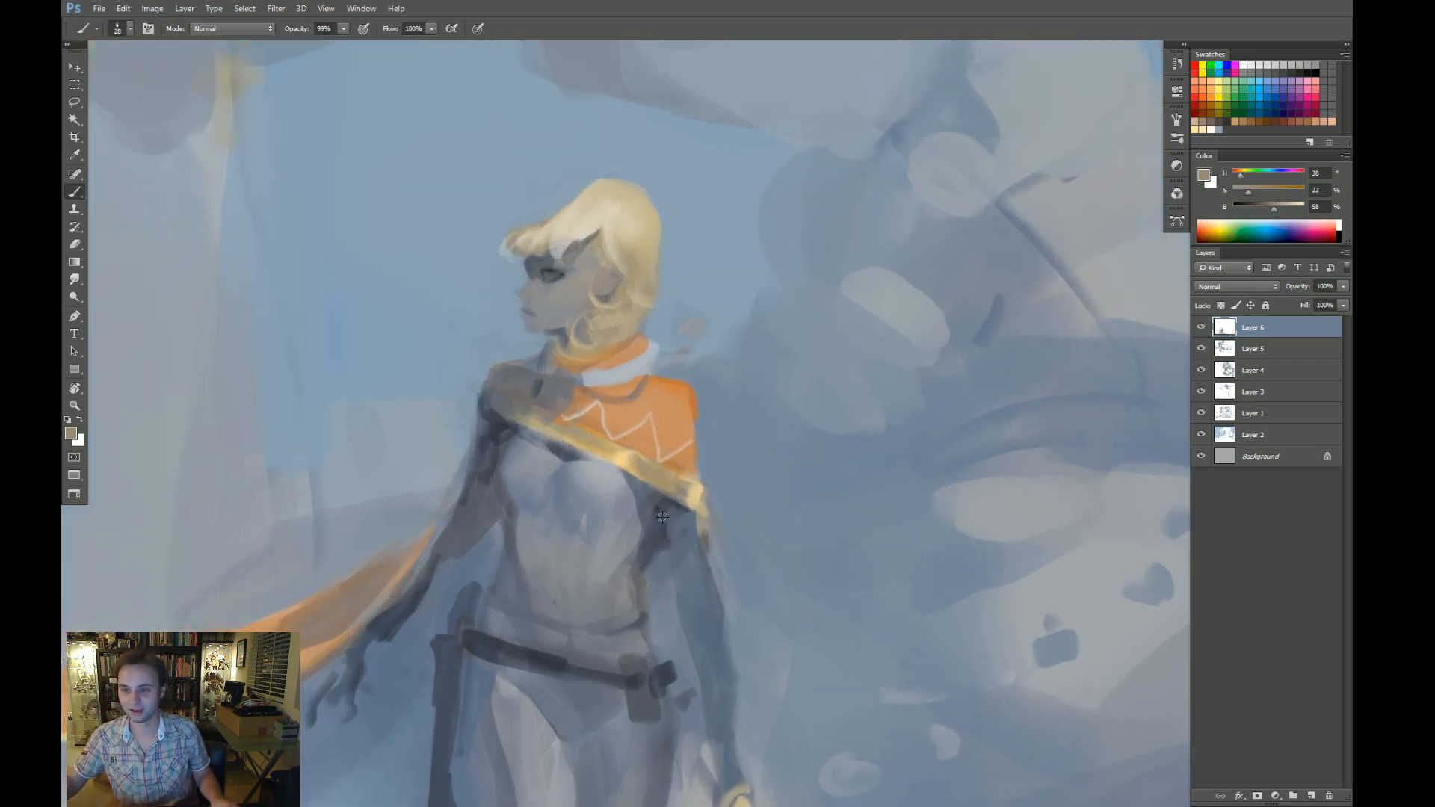
left_click(664, 518, "alt")
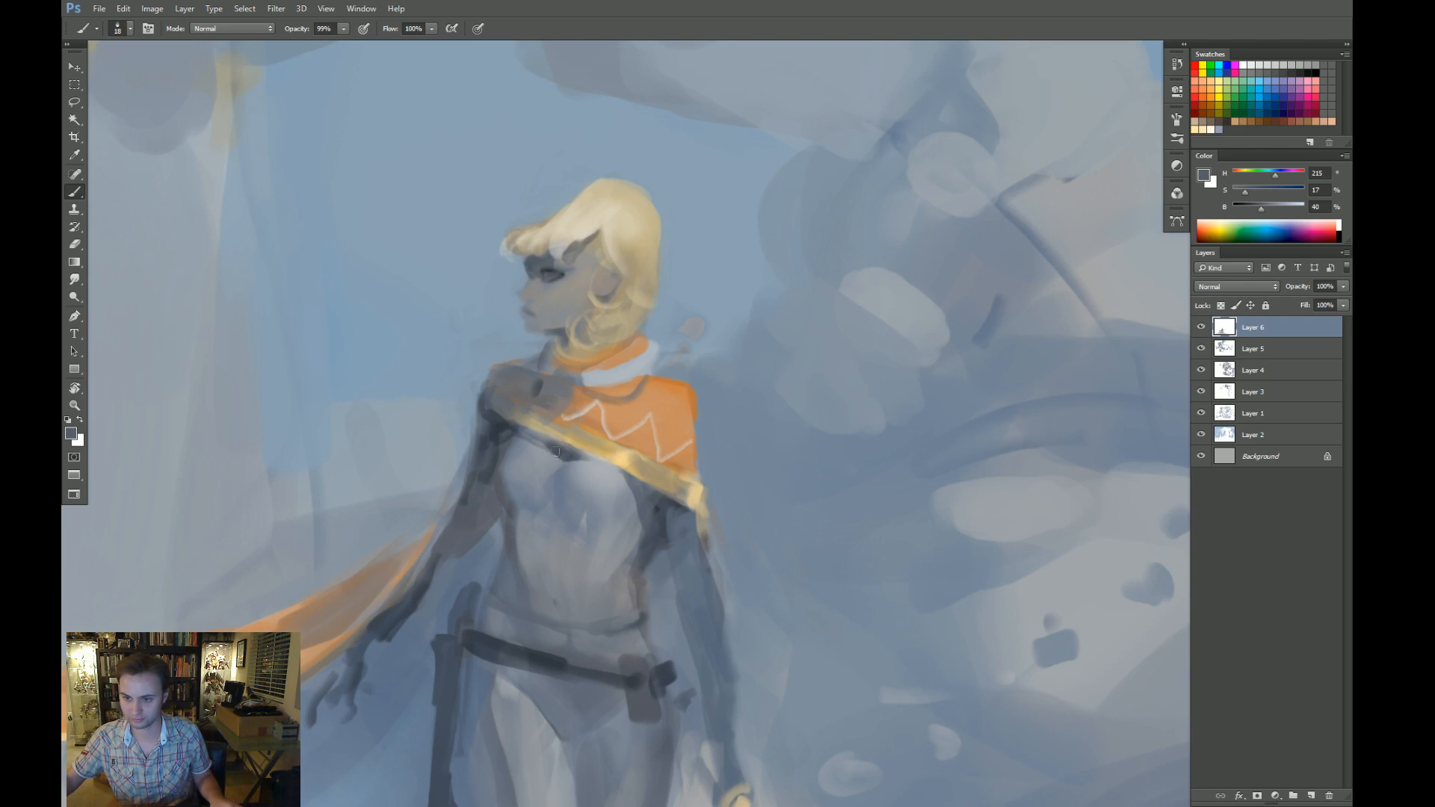
key("bracketleft")
key("bracketright")
key("bracketright")
key("bracketright")
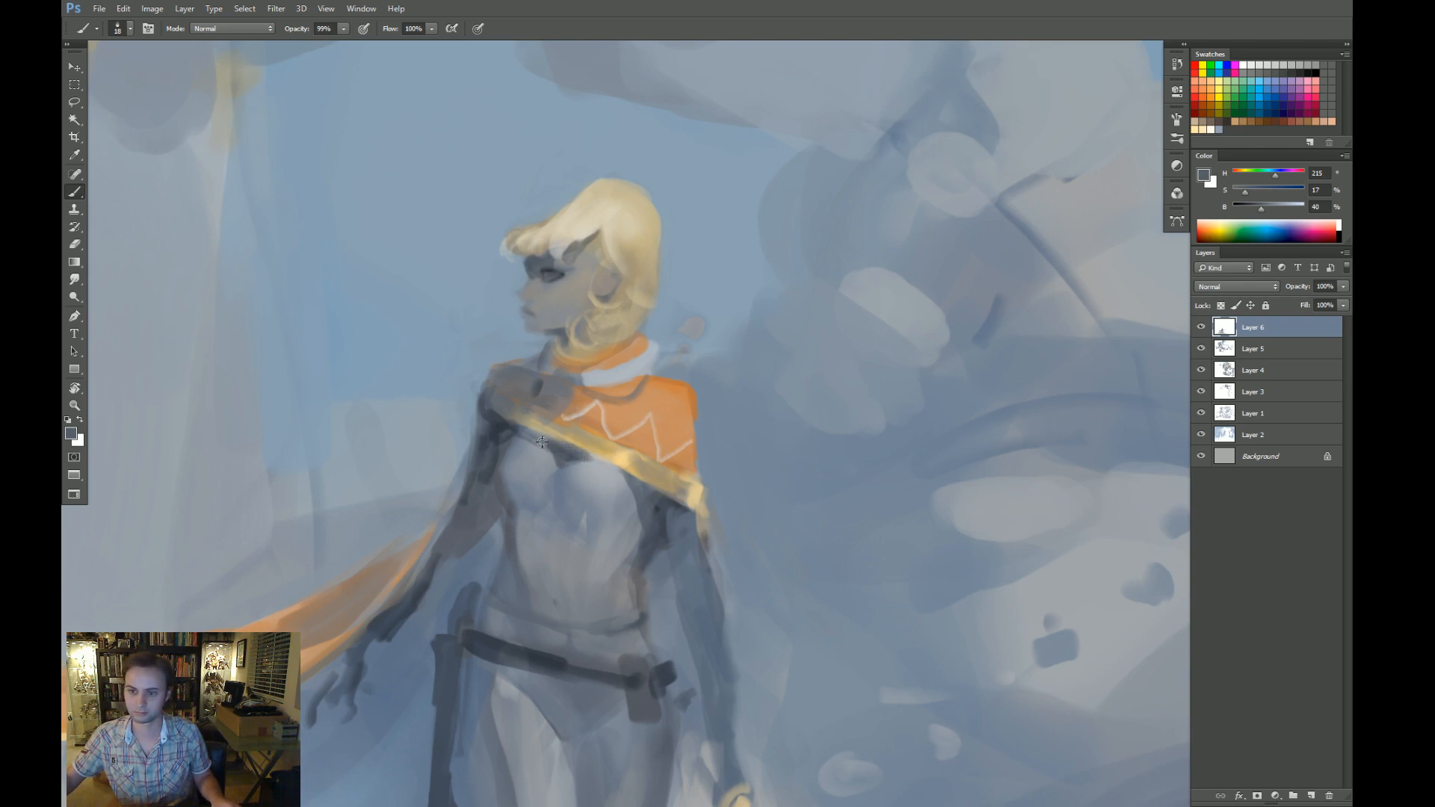
left_click(538, 453, "alt")
Refine the orange shoulder cape below the white collar with sampled orange and brownish tones.
key("z")
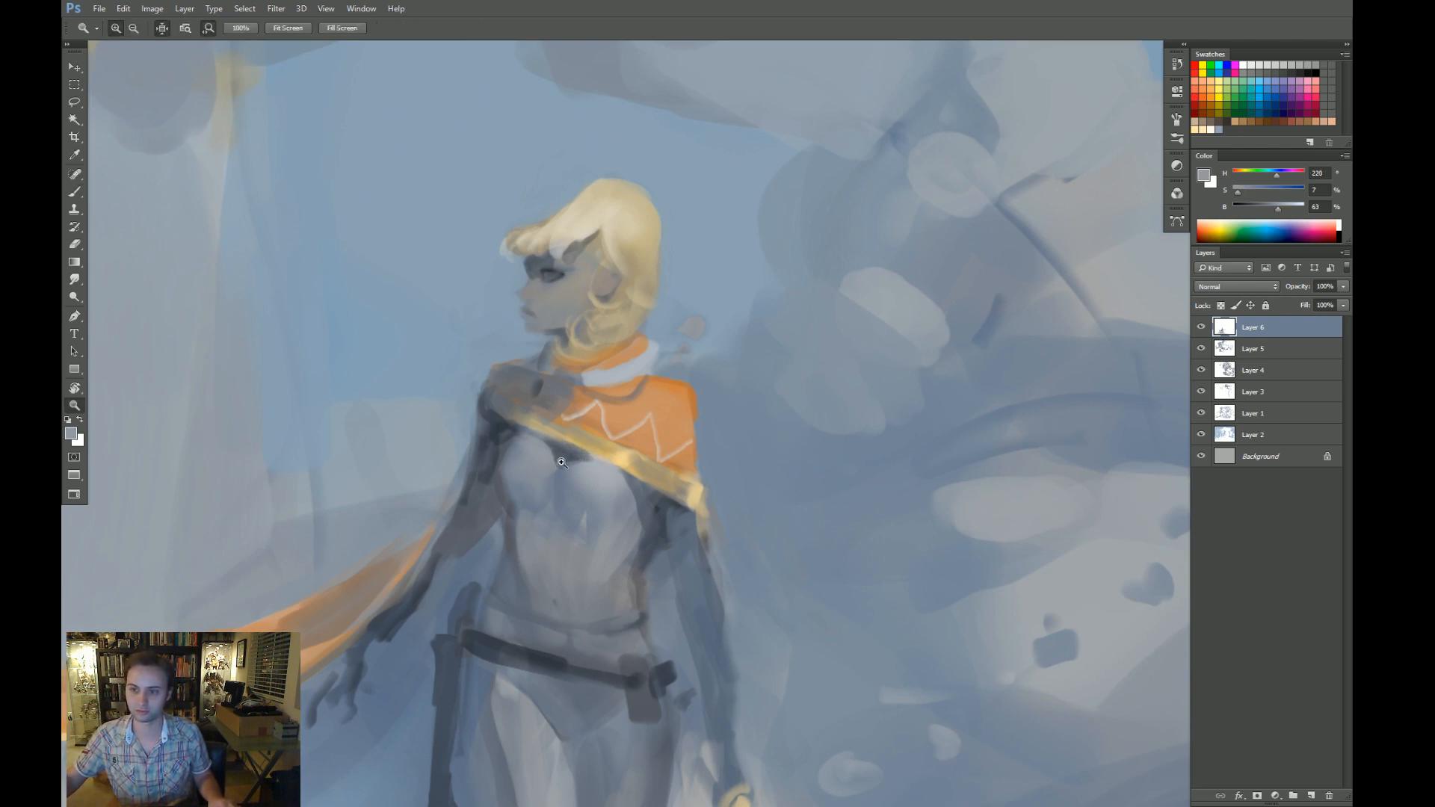
left_click_drag(560, 466, 539, 494)
left_click(567, 474)
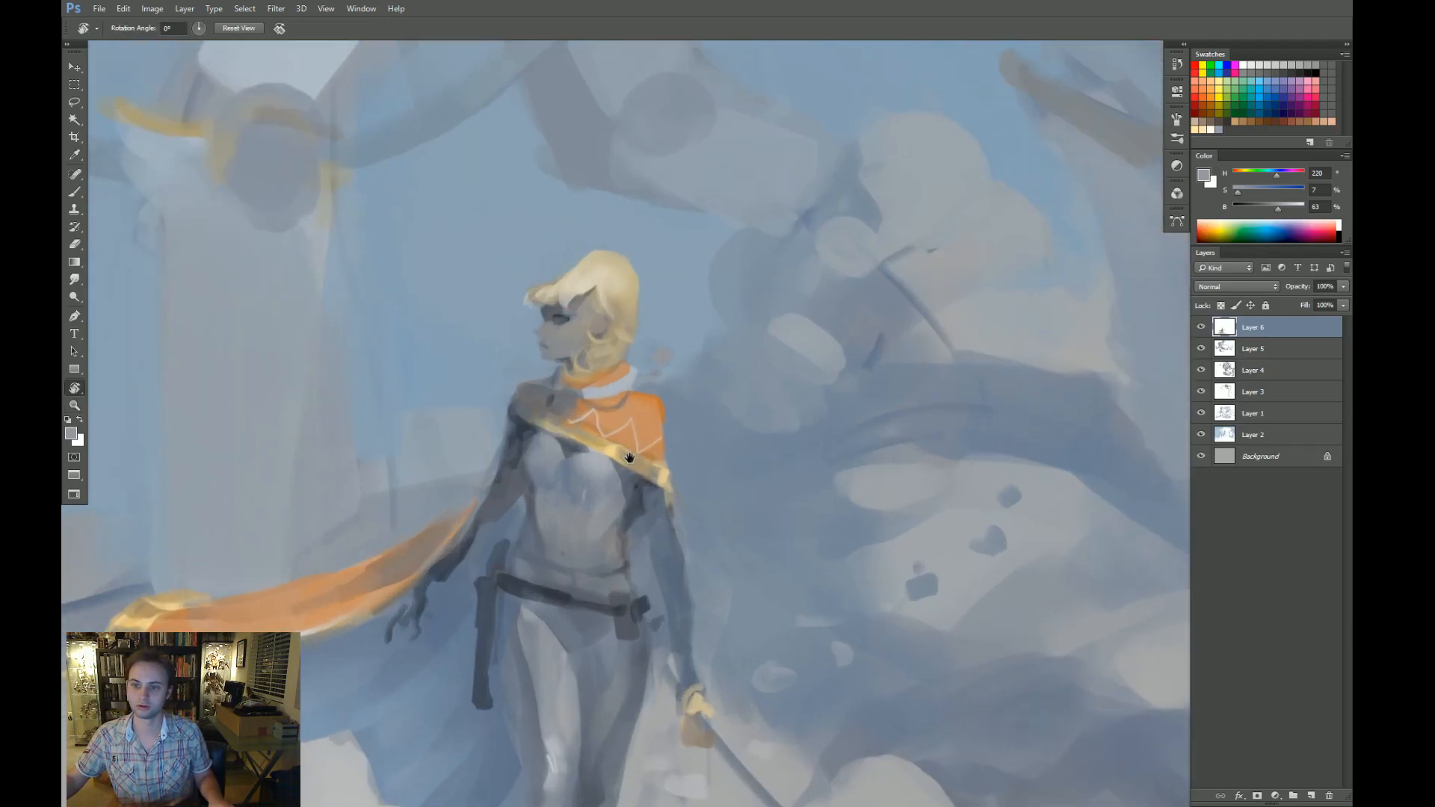
left_click_drag(585, 439, 599, 442)
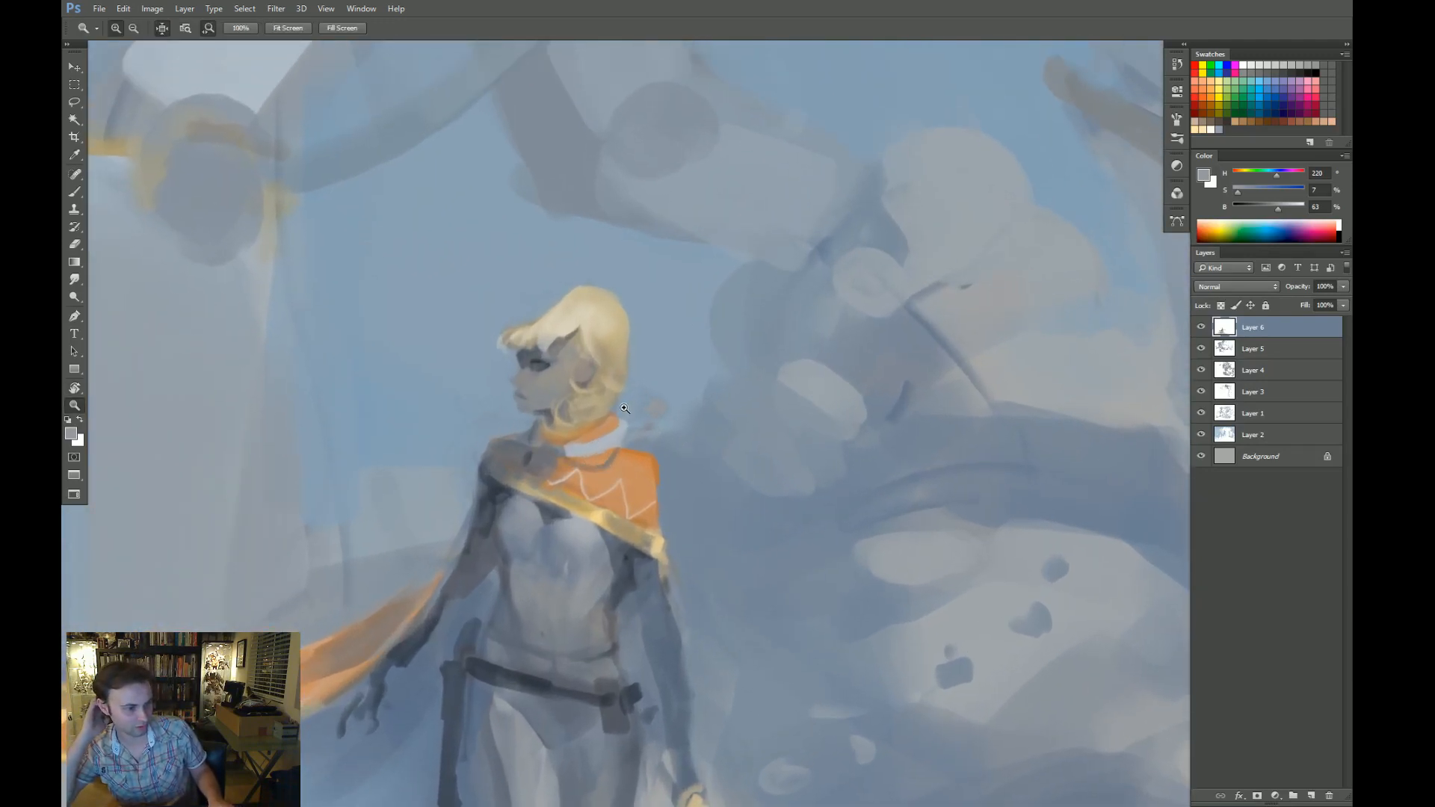
left_click_drag(659, 377, 648, 388)
key("b")
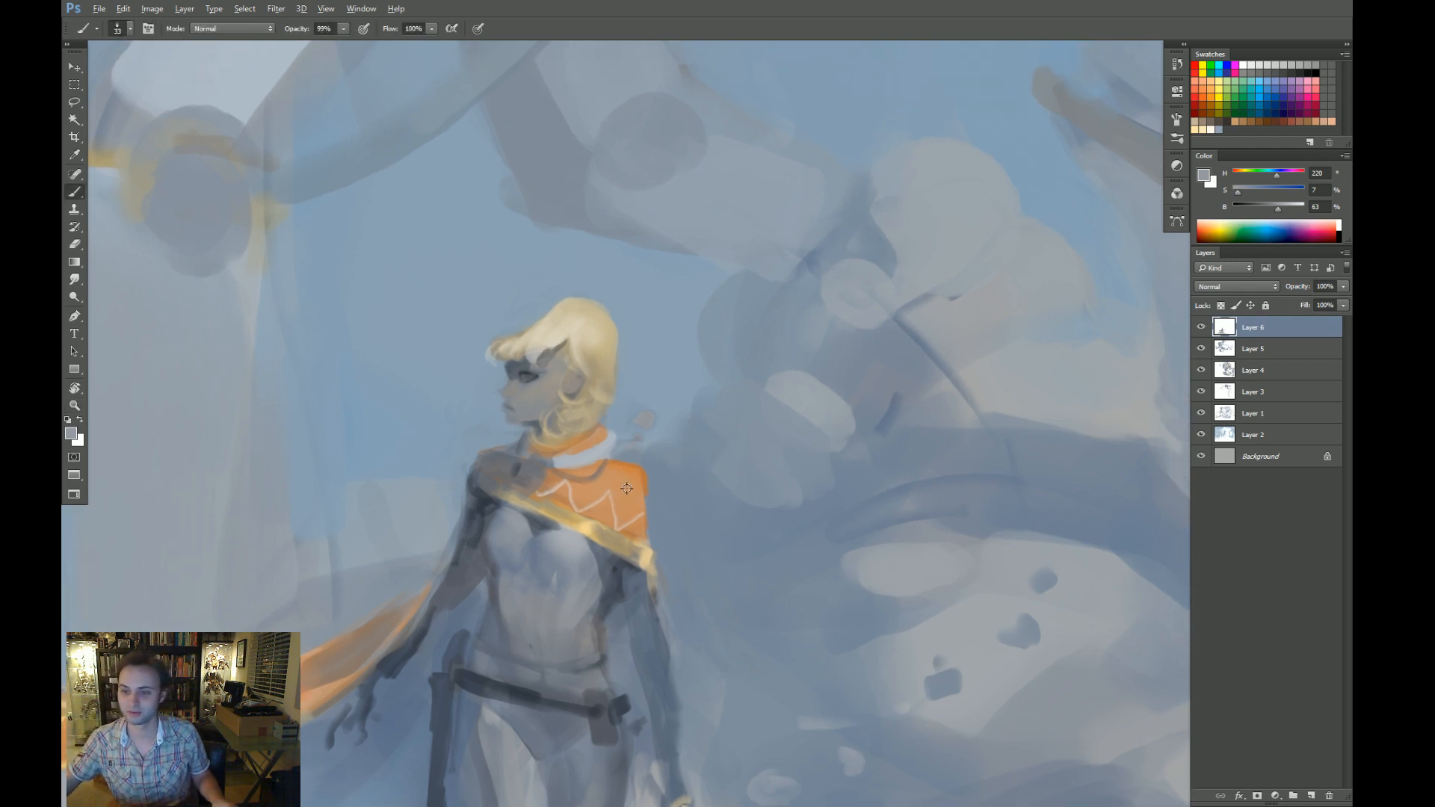
left_click(625, 483, "alt")
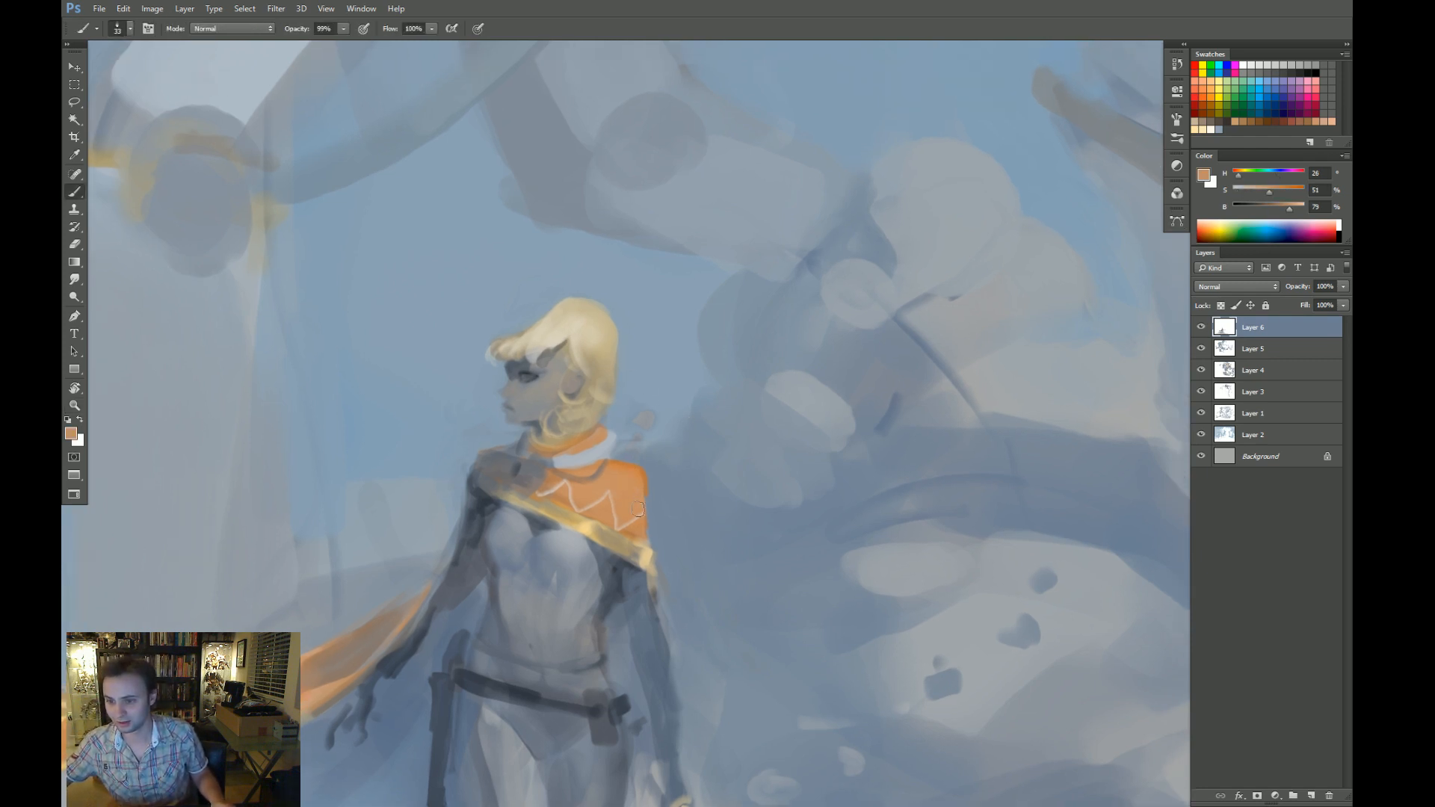
left_click(657, 480, "alt")
left_click(618, 472, "alt")
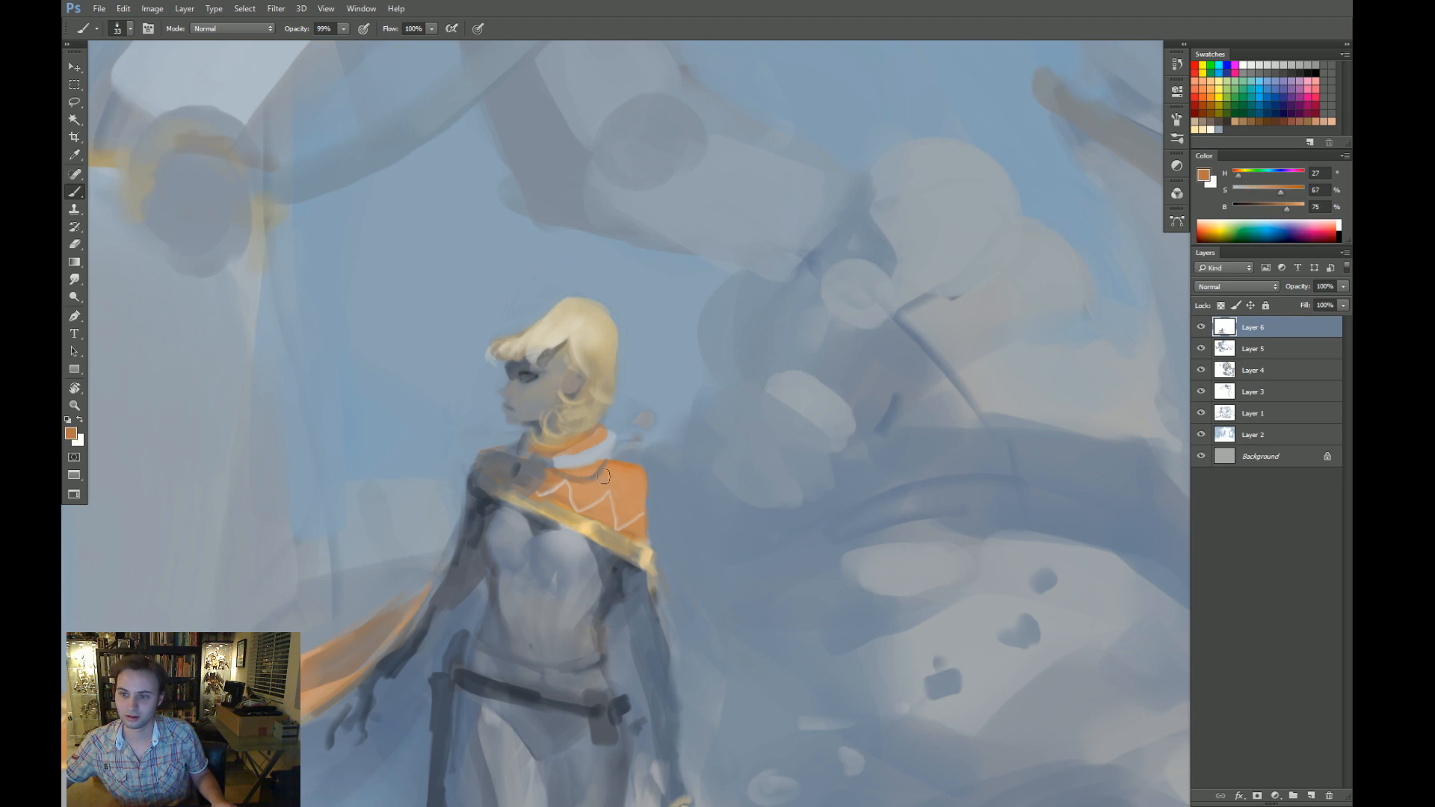
left_click(614, 480, "alt")
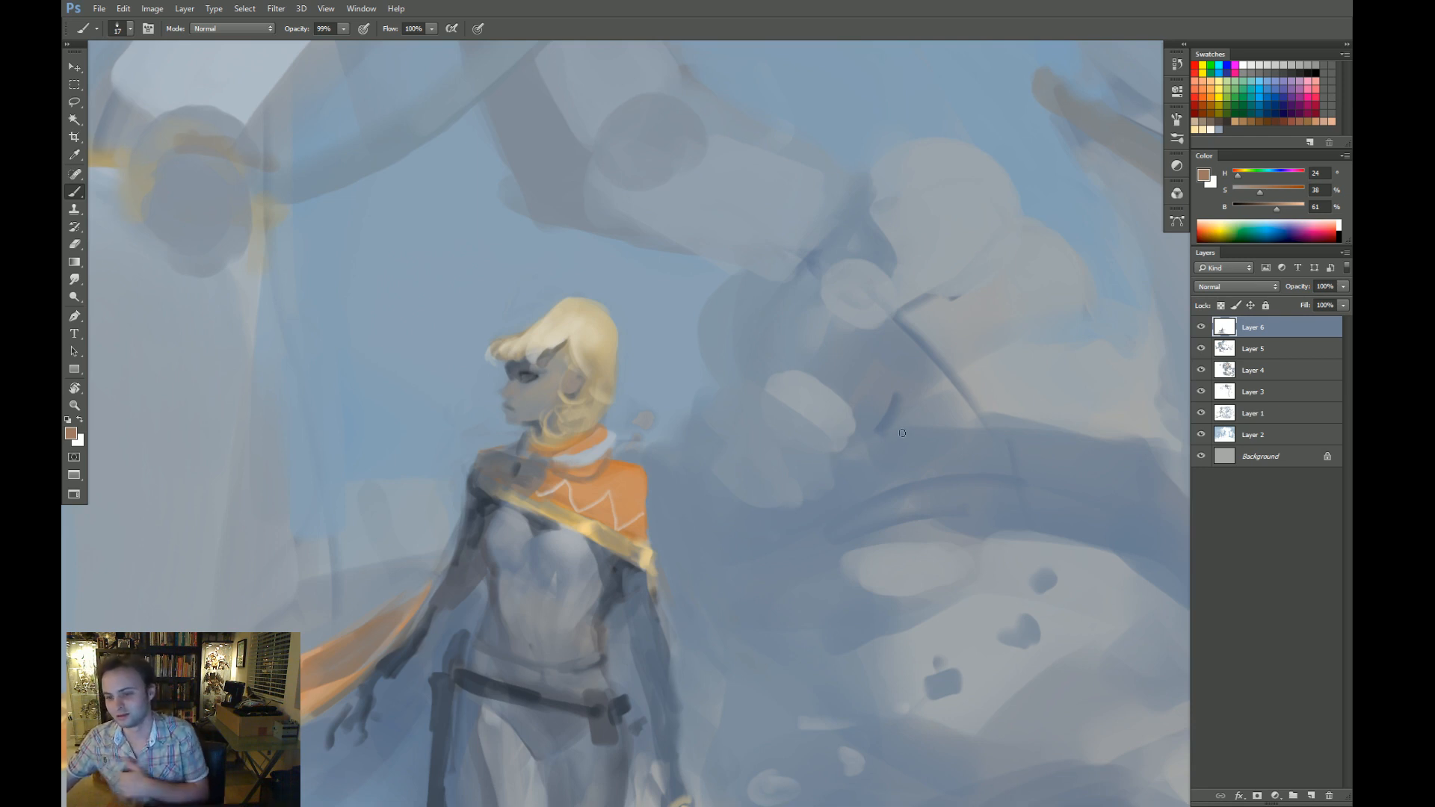
Clean up the outer sword arm below the cape's trim with sampled blue-greys and set the brush opacity to 100%.
left_click_drag(764, 423, 775, 396)
left_click(664, 544, "alt")
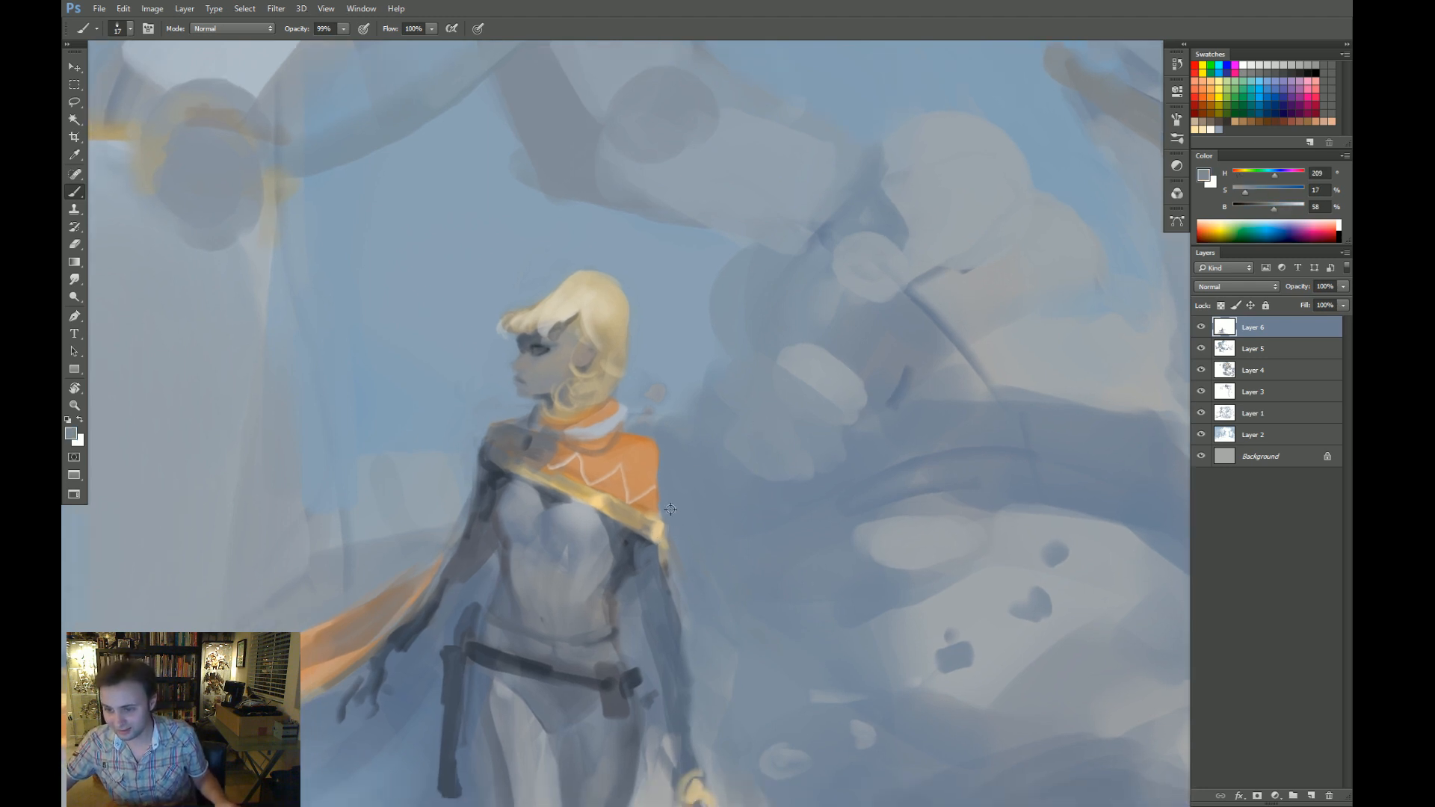
left_click(675, 564, "alt")
key("0")
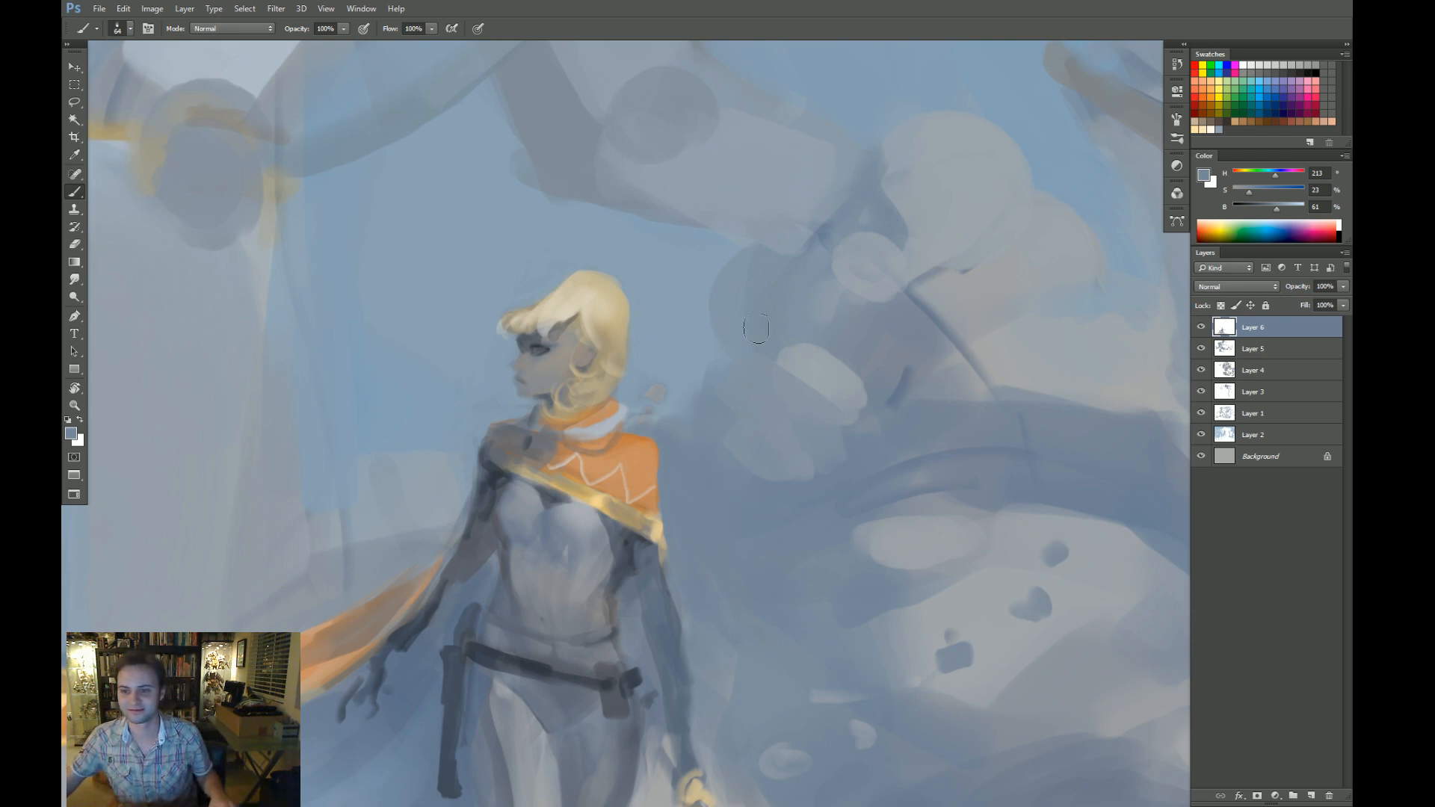
Warm the skin of the swordswoman's face with soft strokes of peach (H 27, S 41, B 93).
scroll(705, 343, "up", 1)
left_click(588, 336, "alt")
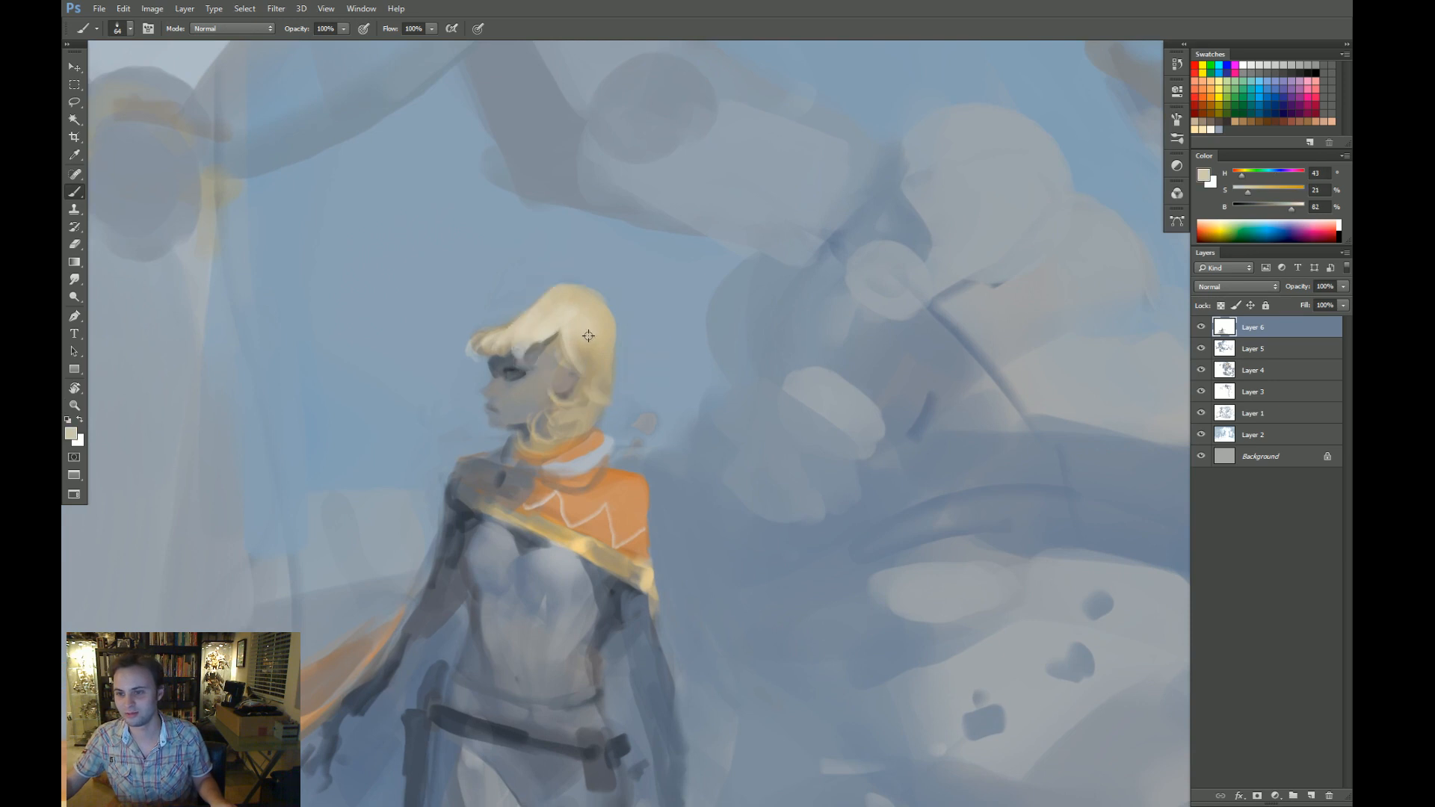
left_click(589, 336, "alt")
left_click(1297, 207)
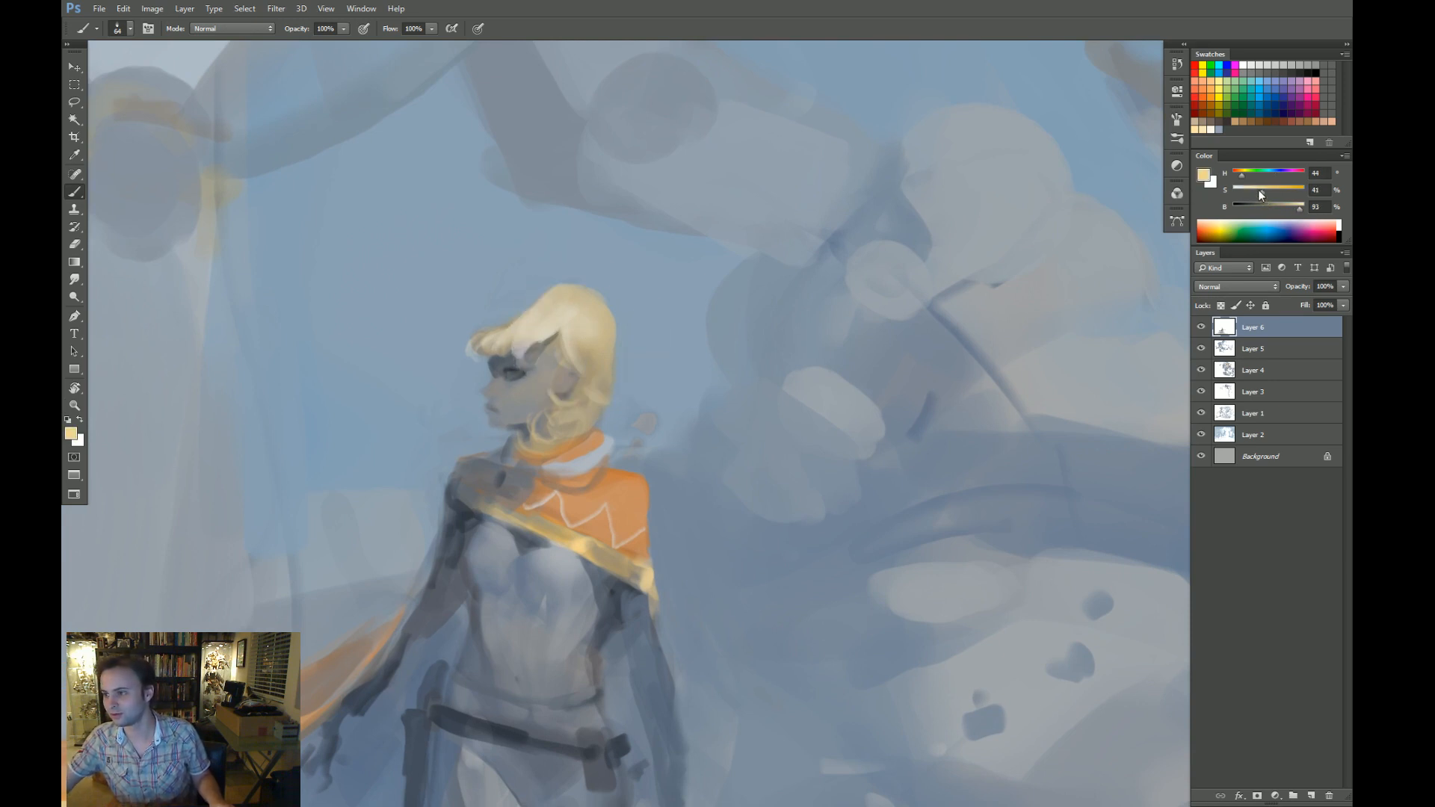
left_click(1238, 174)
left_click_drag(664, 378, 666, 346)
left_click_drag(550, 333, 596, 338)
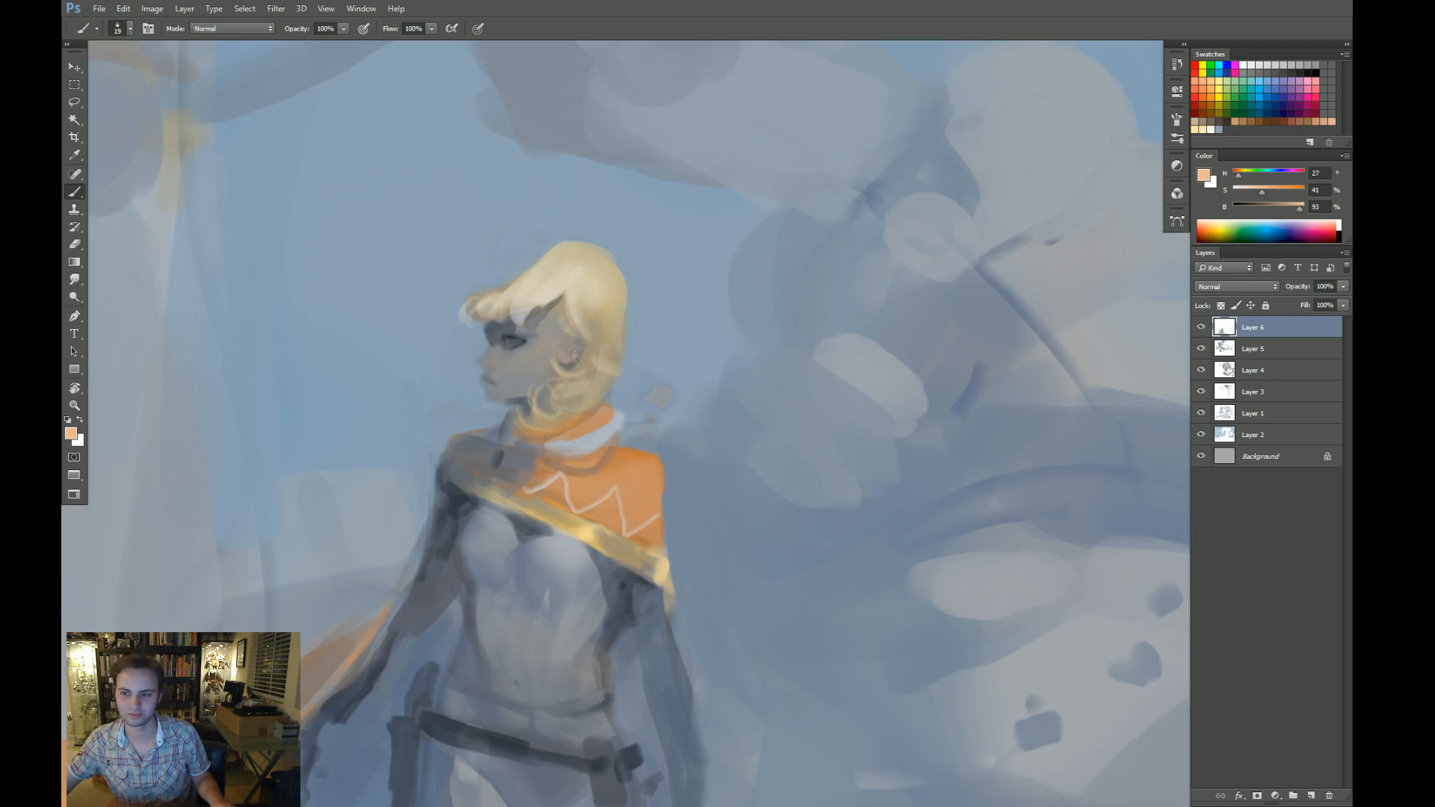
key("alt")
key("bracketright")
key("bracketright")
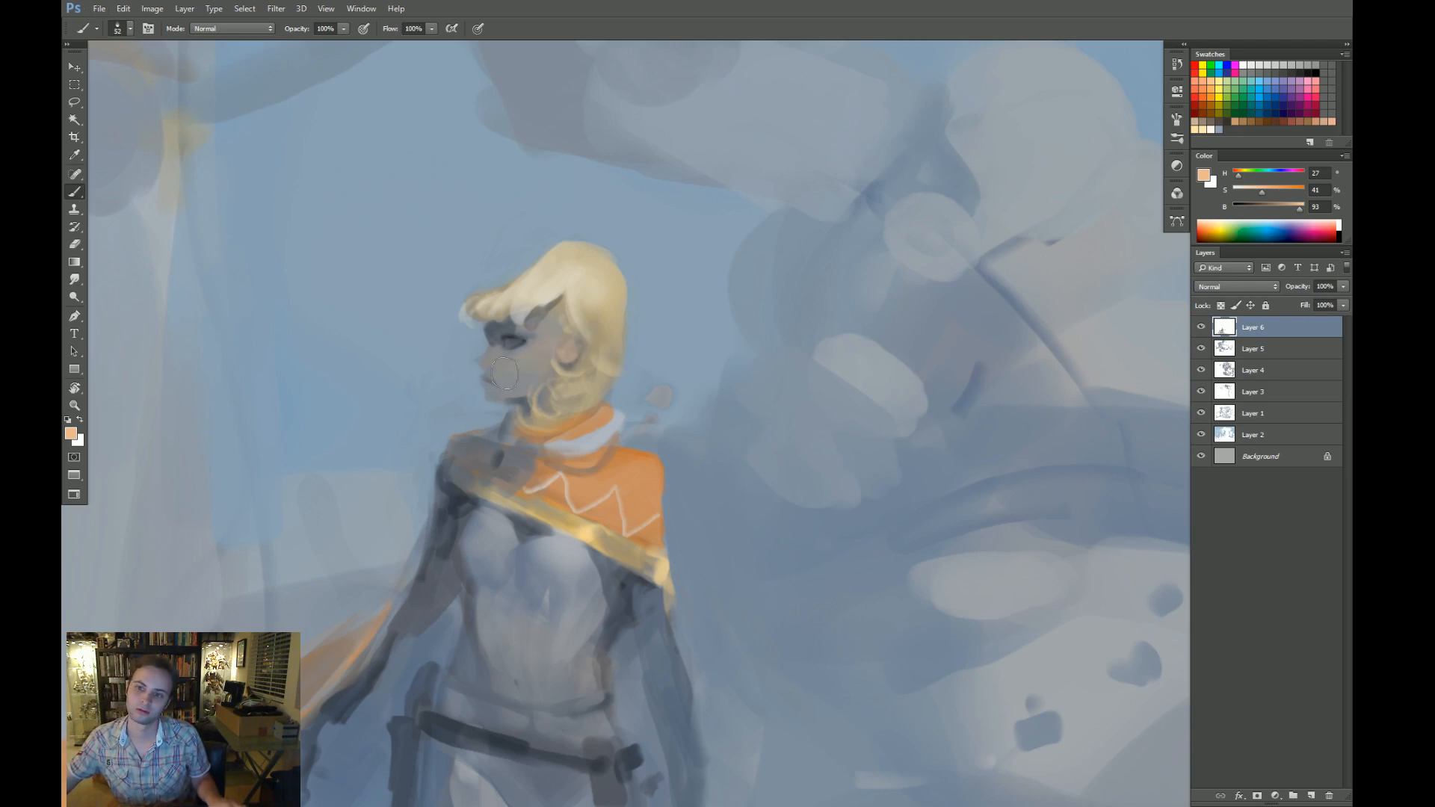
mouse_move(550, 337)
left_mouse_down()
mouse_move(504, 372)
mouse_move(502, 339)
mouse_move(533, 328)
left_mouse_up()
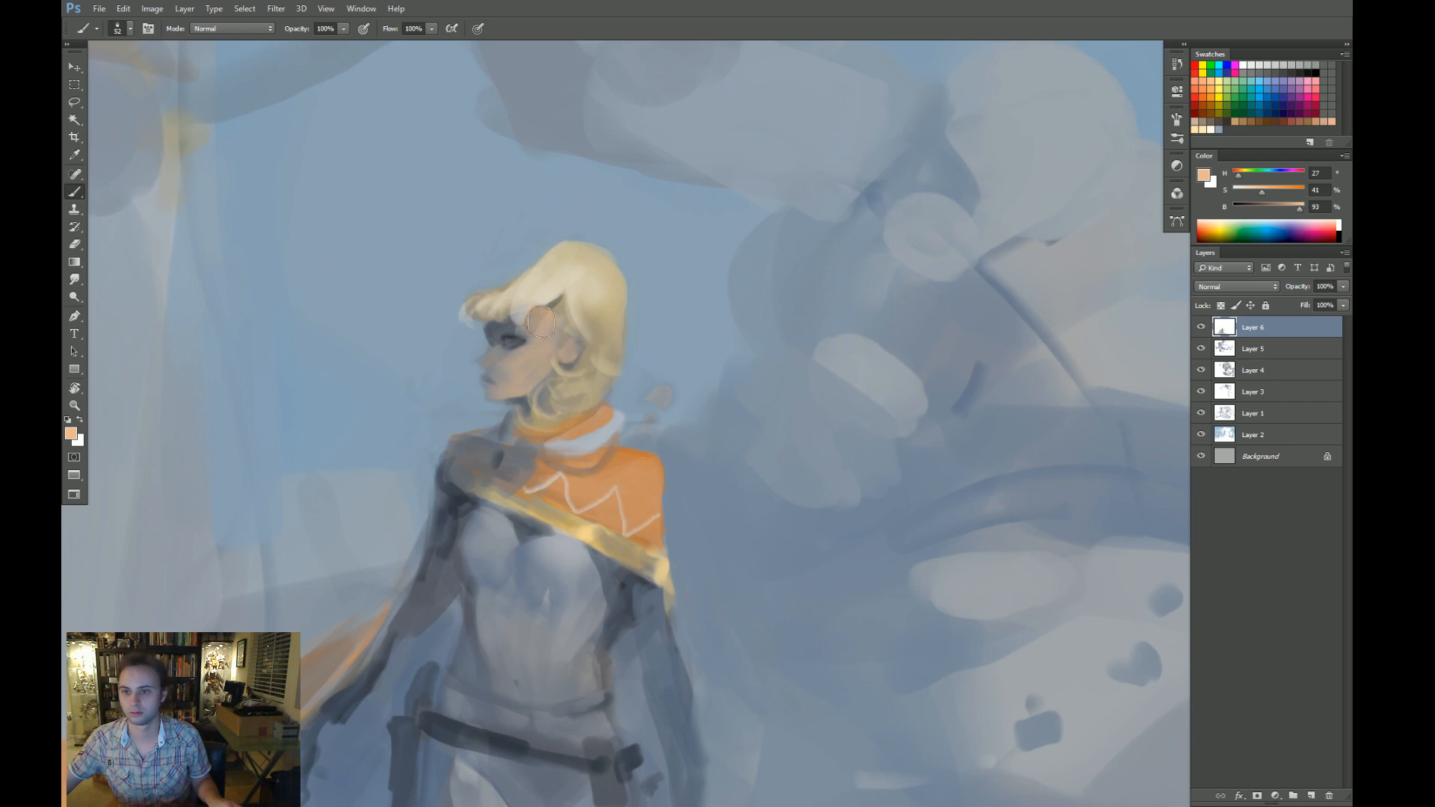
key("z")
left_click_drag(561, 348, 403, 348)
key("r")
left_click_drag(938, 334, 884, 410)
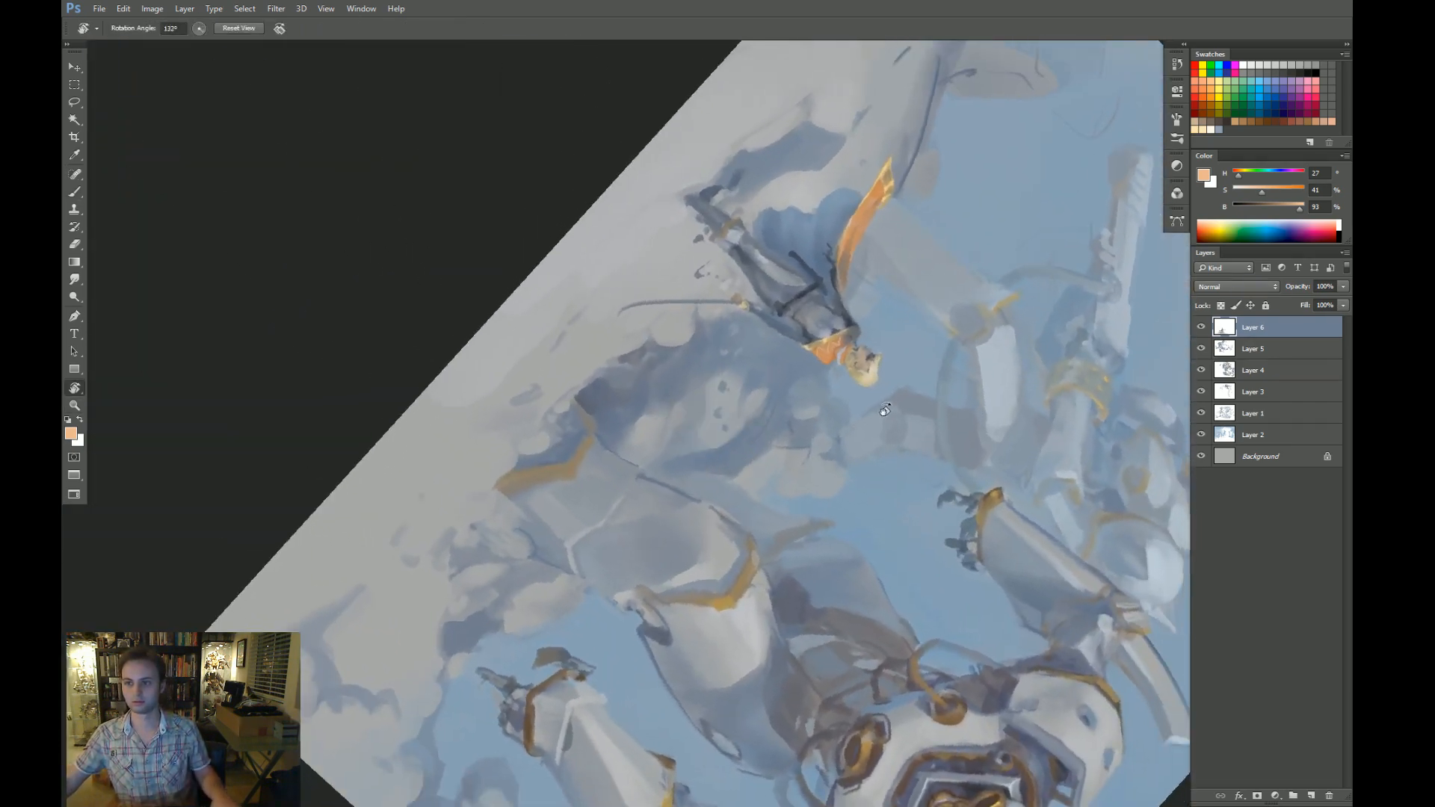
Reset the canvas rotation to 0° and mirror the view of the whole painting horizontally.
key("Escape")
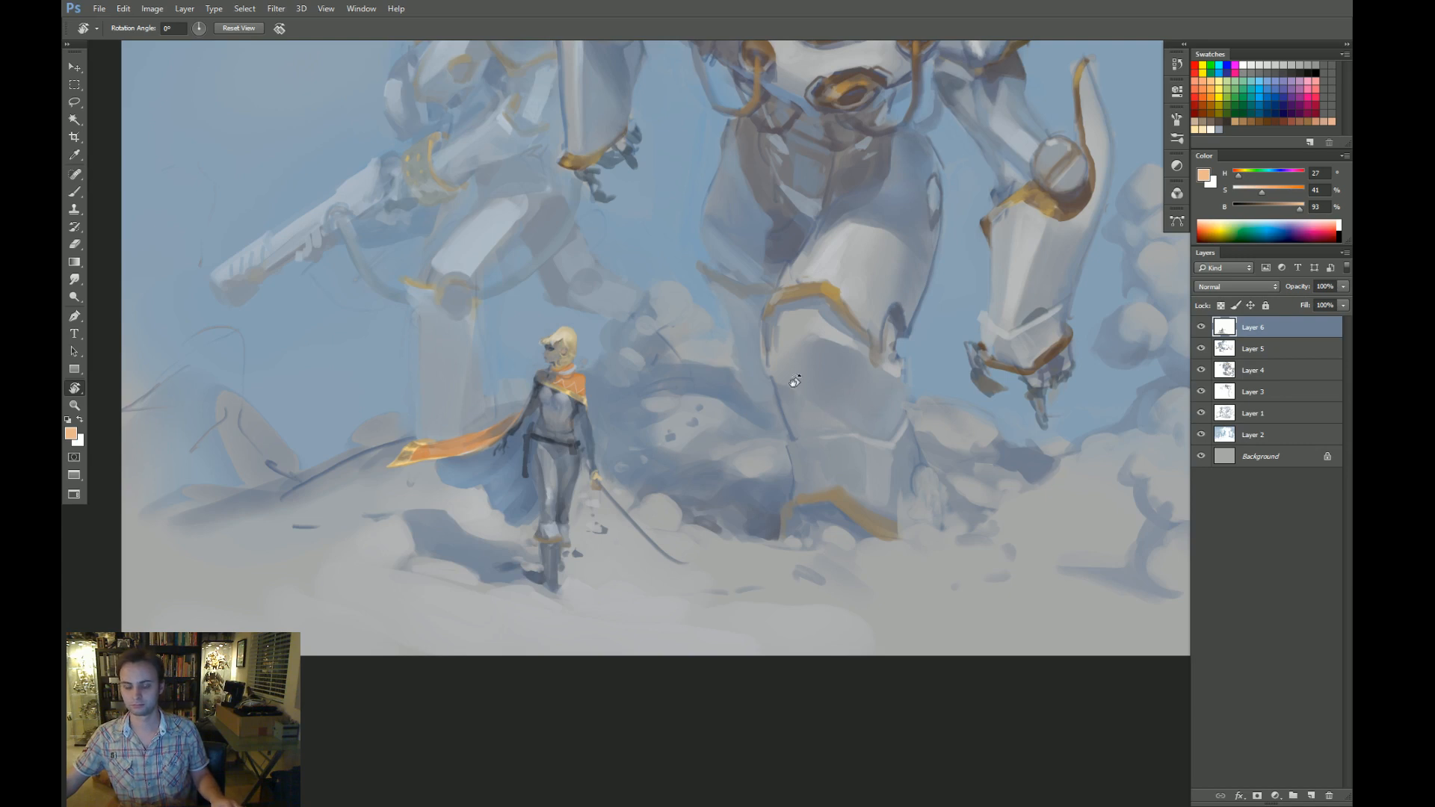
key("z")
left_click_drag(775, 373, 718, 424)
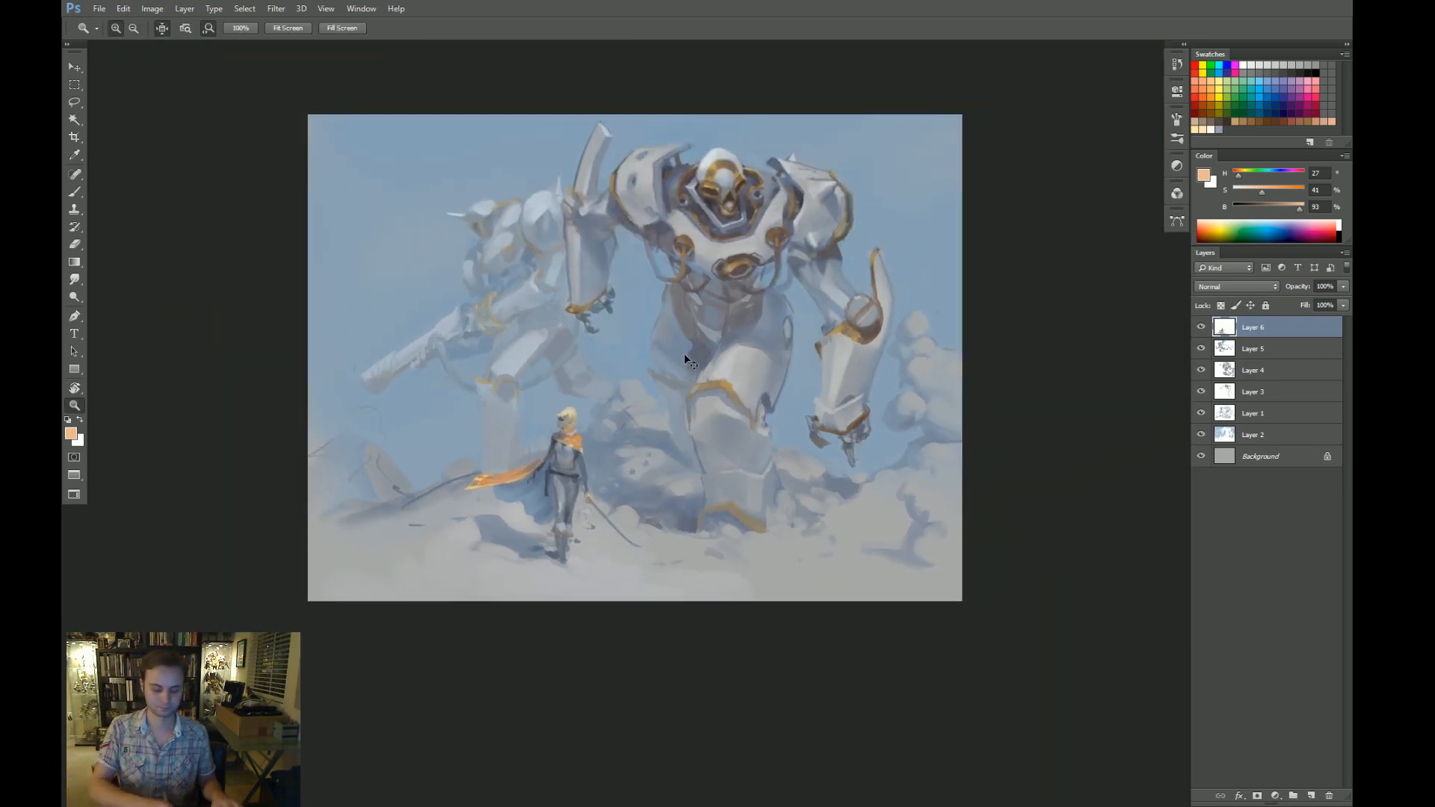
key("ctrl+shift+h")
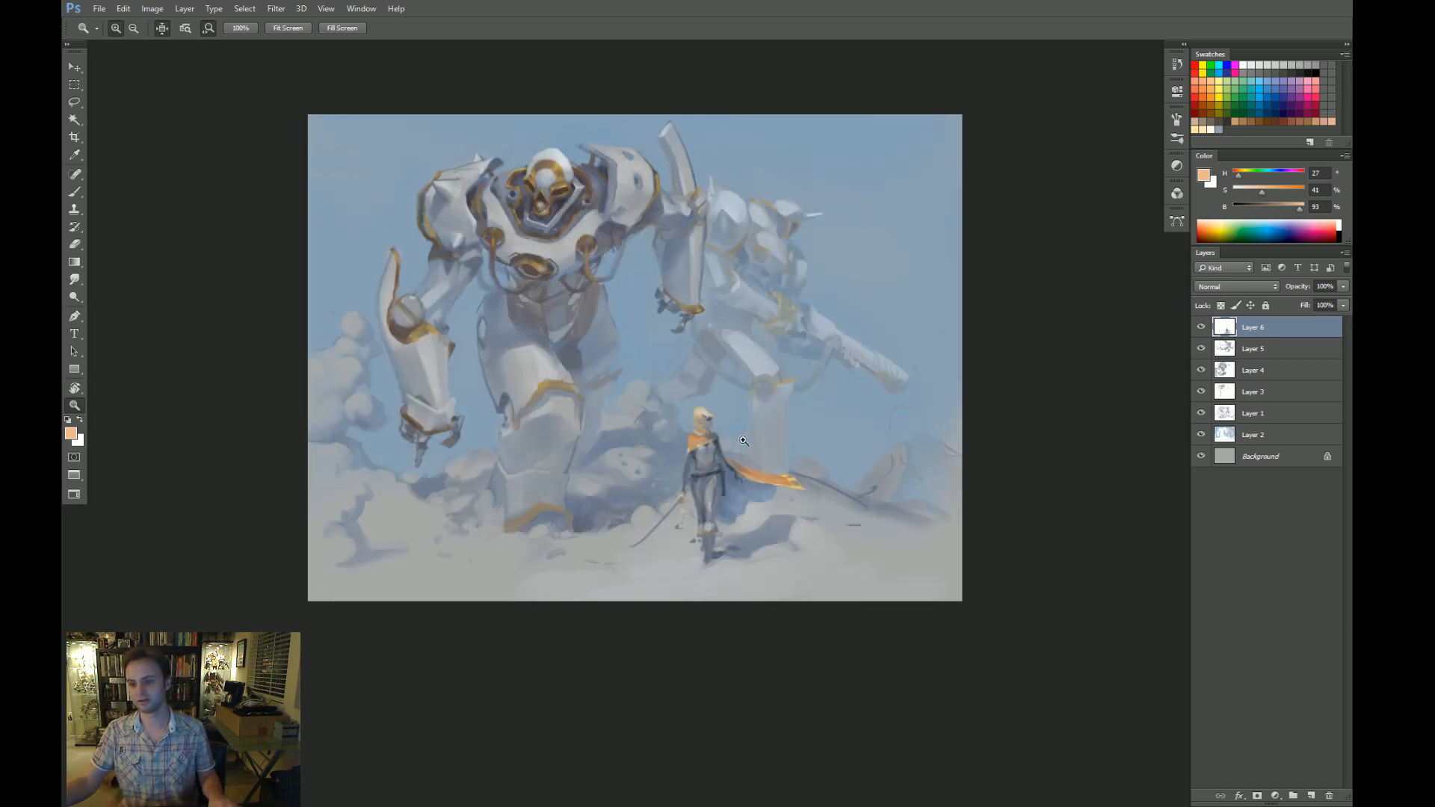
Paint over the marks in the snow at the large robot's front foot with sampled light grey (H 220, S 2, B 71).
mouse_move(682, 462)
left_mouse_down()
mouse_move(729, 462)
mouse_move(675, 445)
mouse_move(667, 477)
mouse_move(647, 479)
left_mouse_up()
key("r")
key("bracketleft")
key("z")
left_click_drag(532, 634, 596, 636)
key("b")
left_click(532, 622, "alt")
key("bracketright")
key("bracketright")
key("bracketright")
key("bracketright")
key("bracketright")
key("bracketright")
key("bracketright")
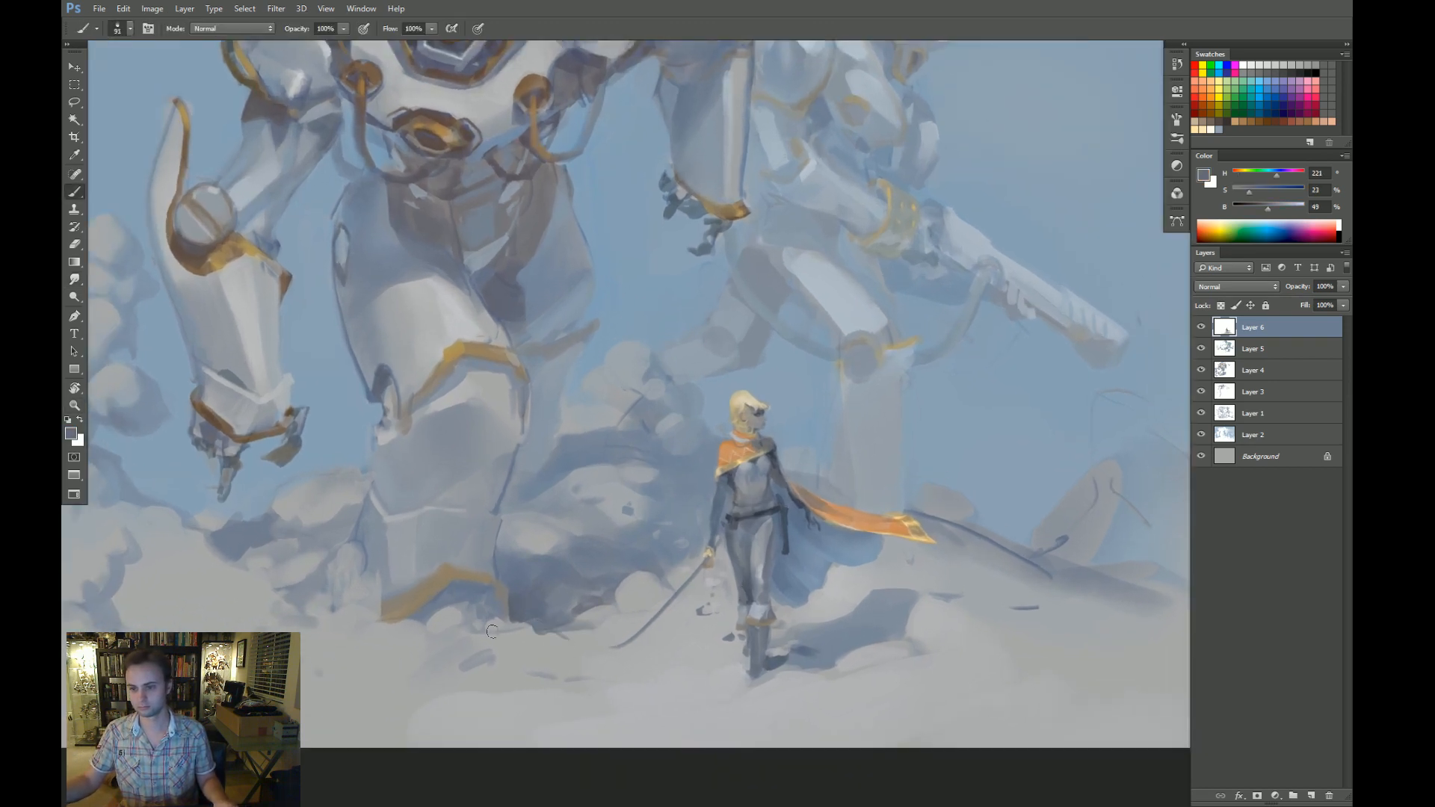
left_click(472, 631, "alt")
left_click(616, 722, "alt")
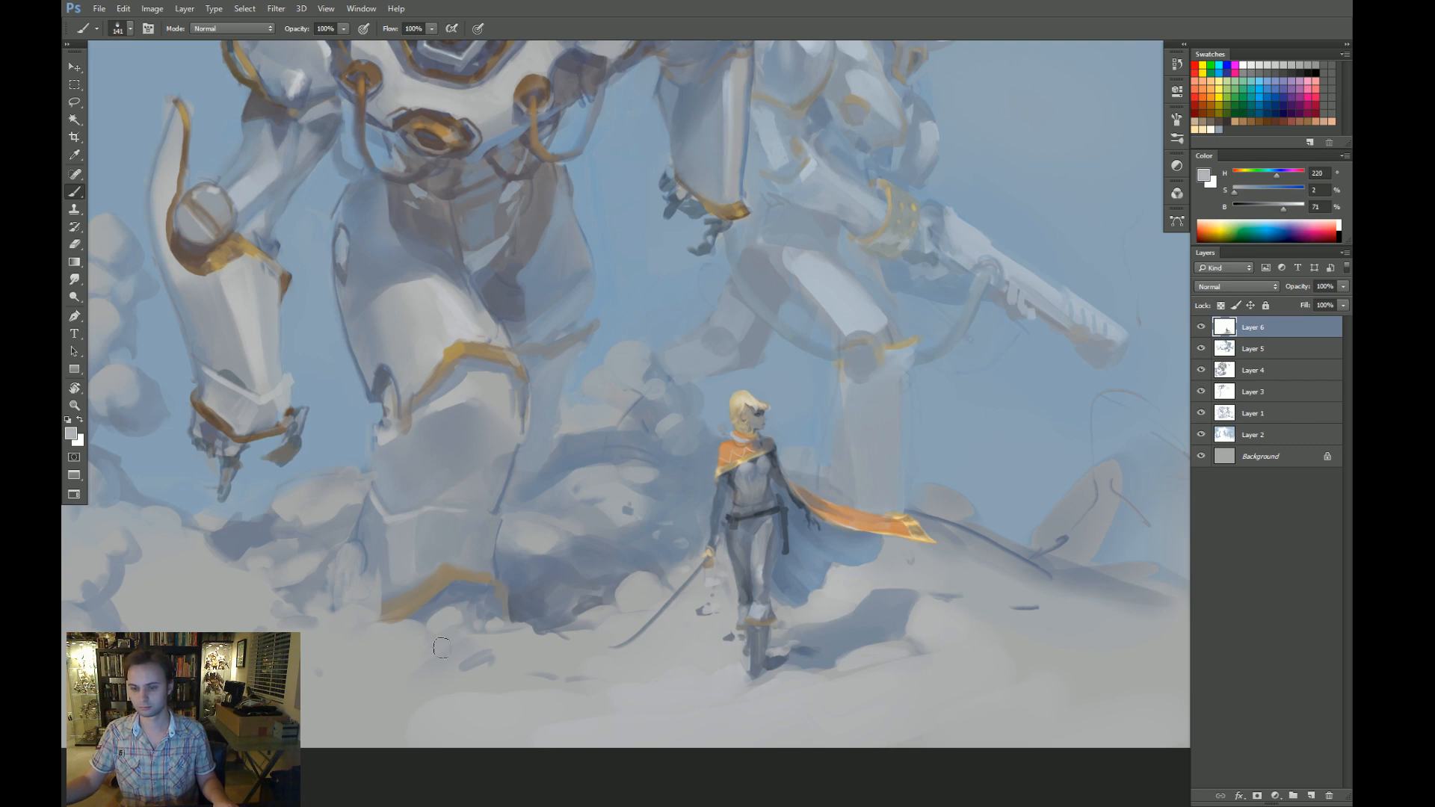
mouse_move(441, 628)
left_mouse_down()
mouse_move(496, 628)
mouse_move(528, 644)
mouse_move(503, 654)
mouse_move(540, 664)
left_mouse_up()
key("bracketleft")
key("bracketright")
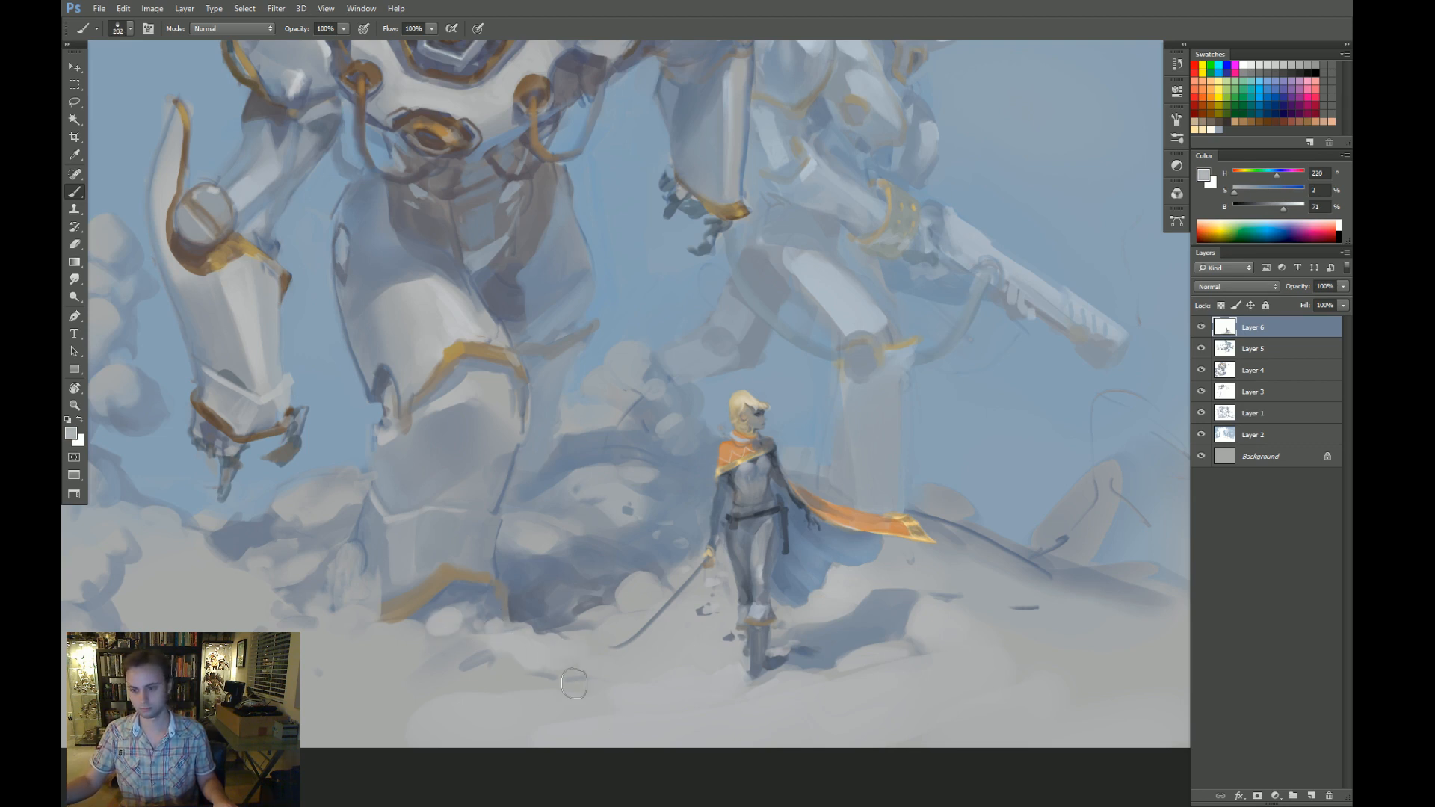
Smooth the snow mounds and foreground around the robot's front foot with broader light grey strokes.
left_click_drag(642, 599, 628, 591)
key("bracketright")
key("bracketright")
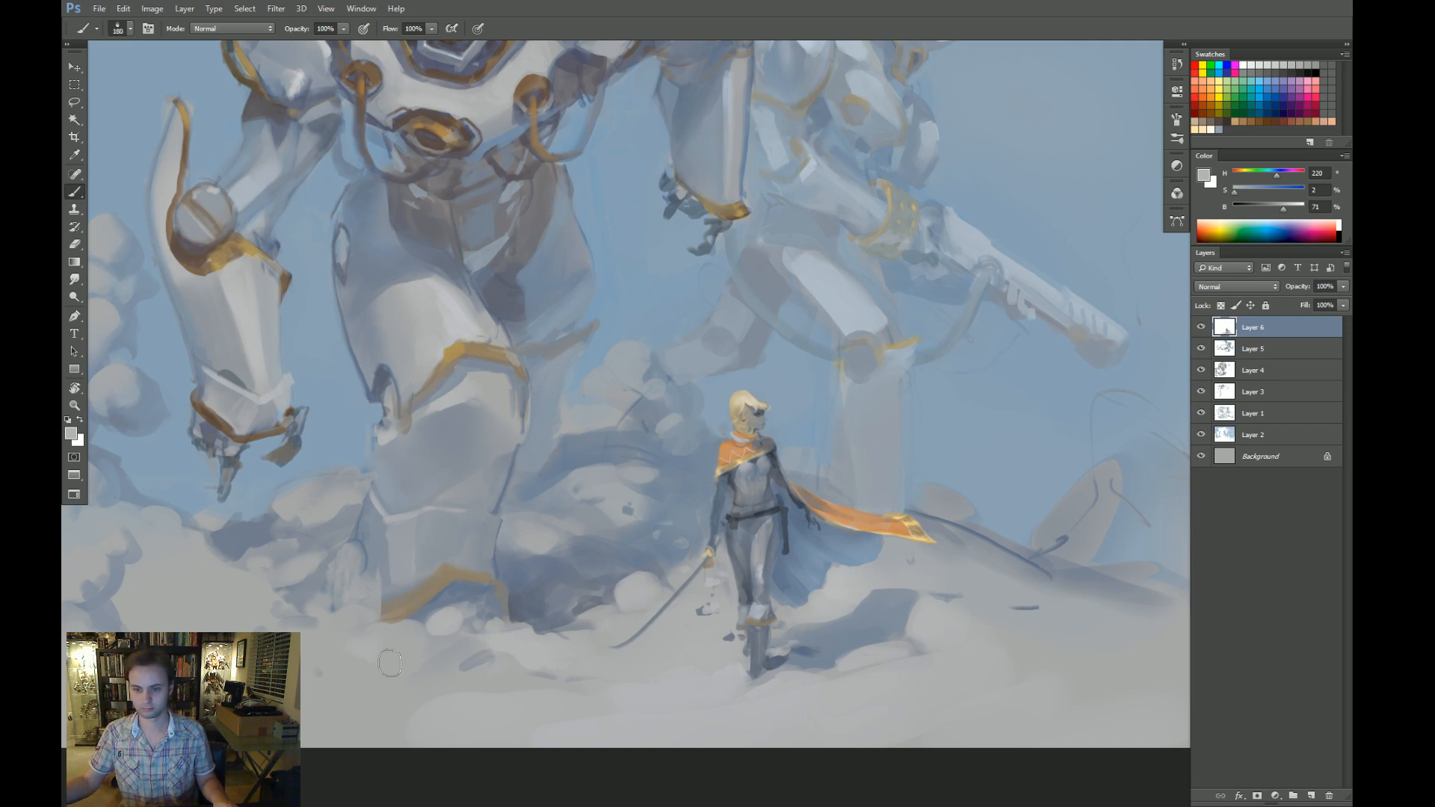
left_click_drag(380, 669, 415, 656)
key("bracketright")
key("bracketright")
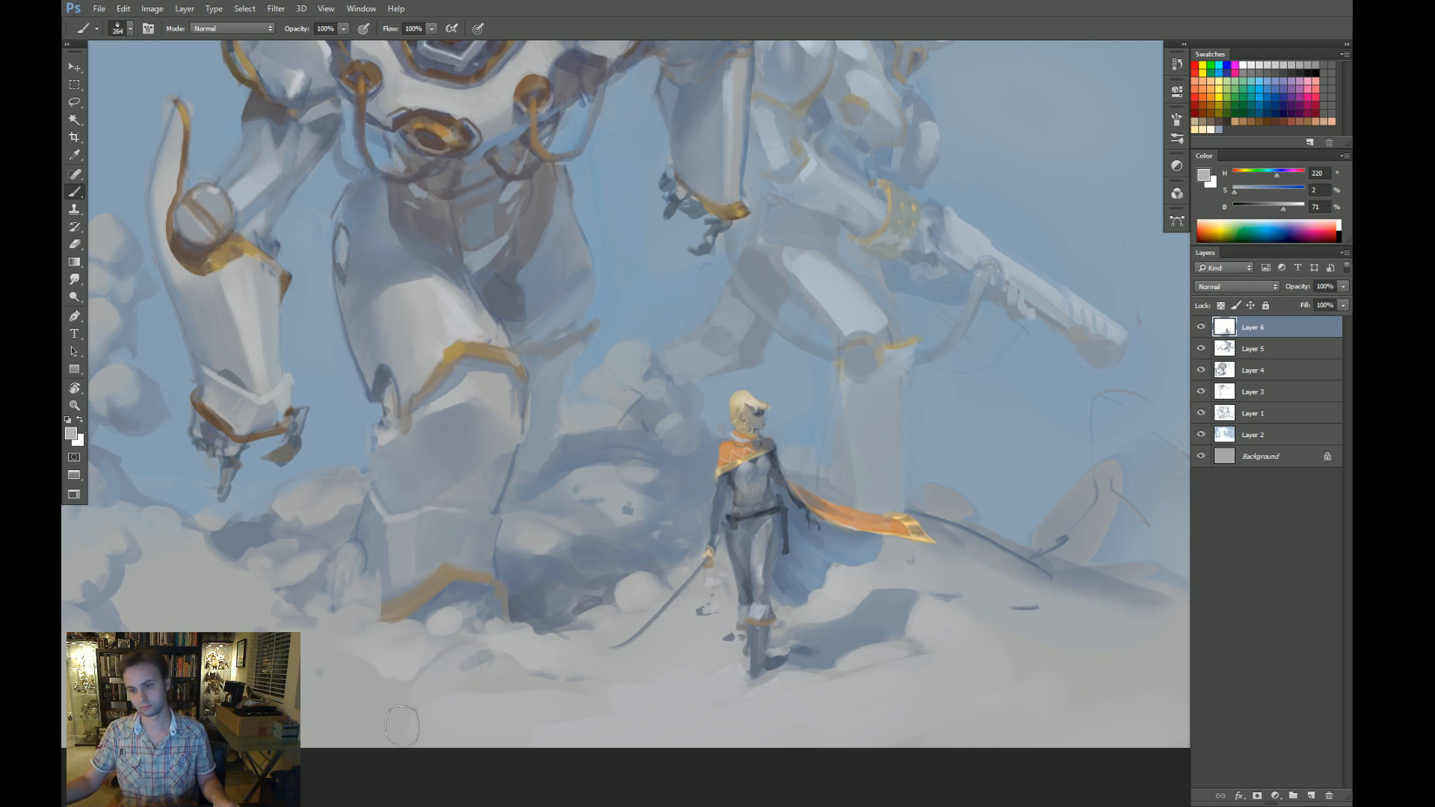
left_click_drag(401, 724, 324, 693)
left_click_drag(462, 646, 483, 661)
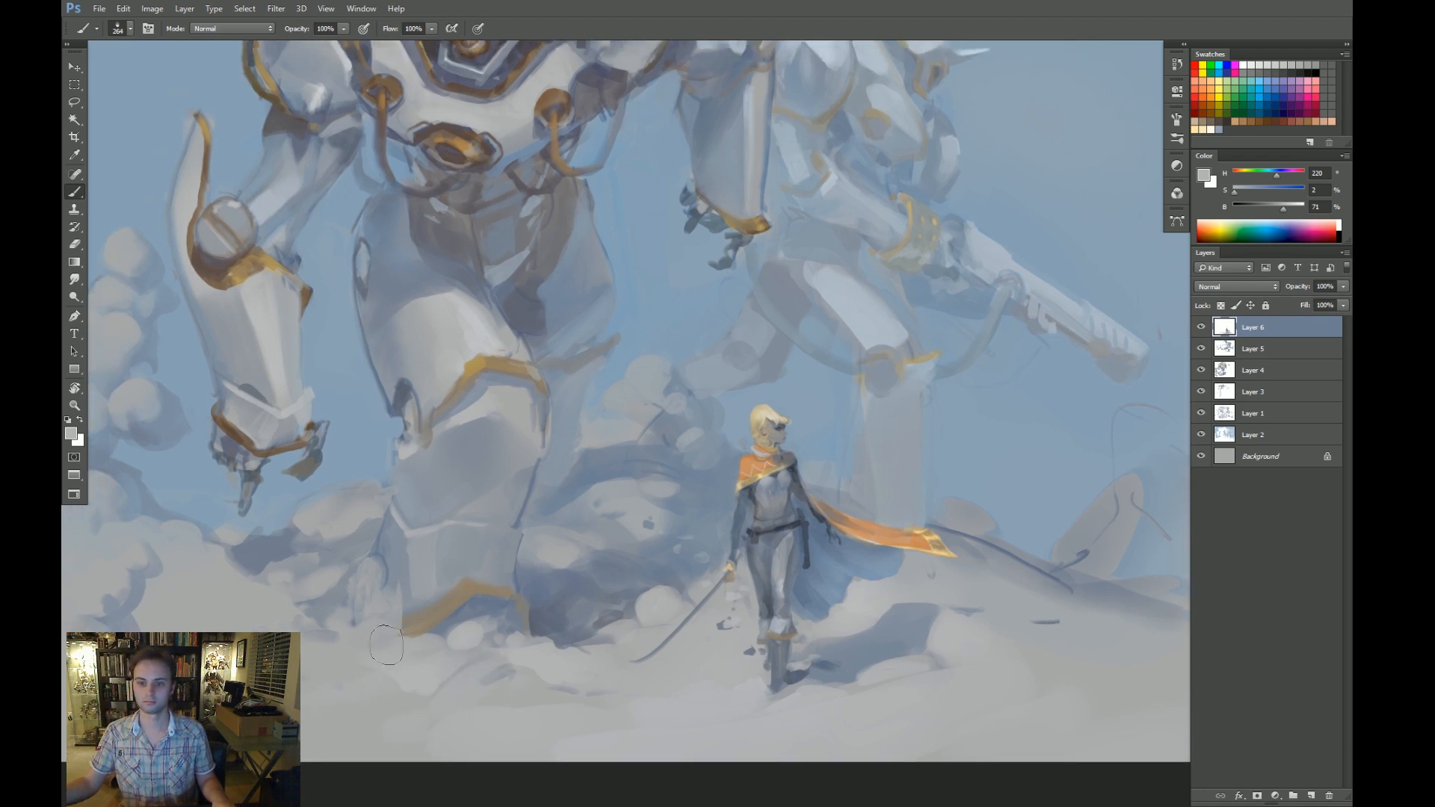
Soften the gold ankle trim and lower leg of the large robot with light grey and the Smudge tool at 50% strength.
key("bracketleft")
key("bracketleft")
key("bracketleft")
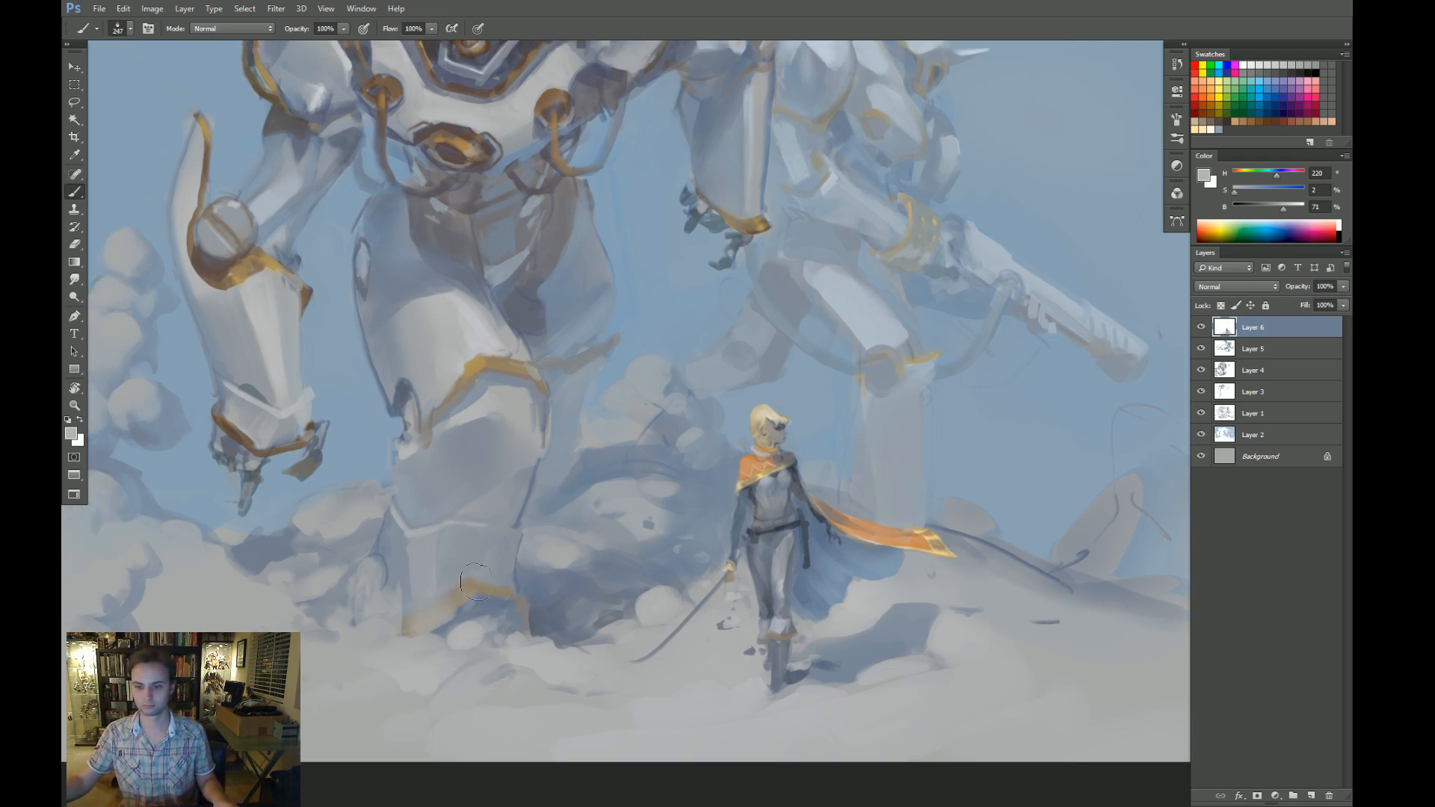
key("r")
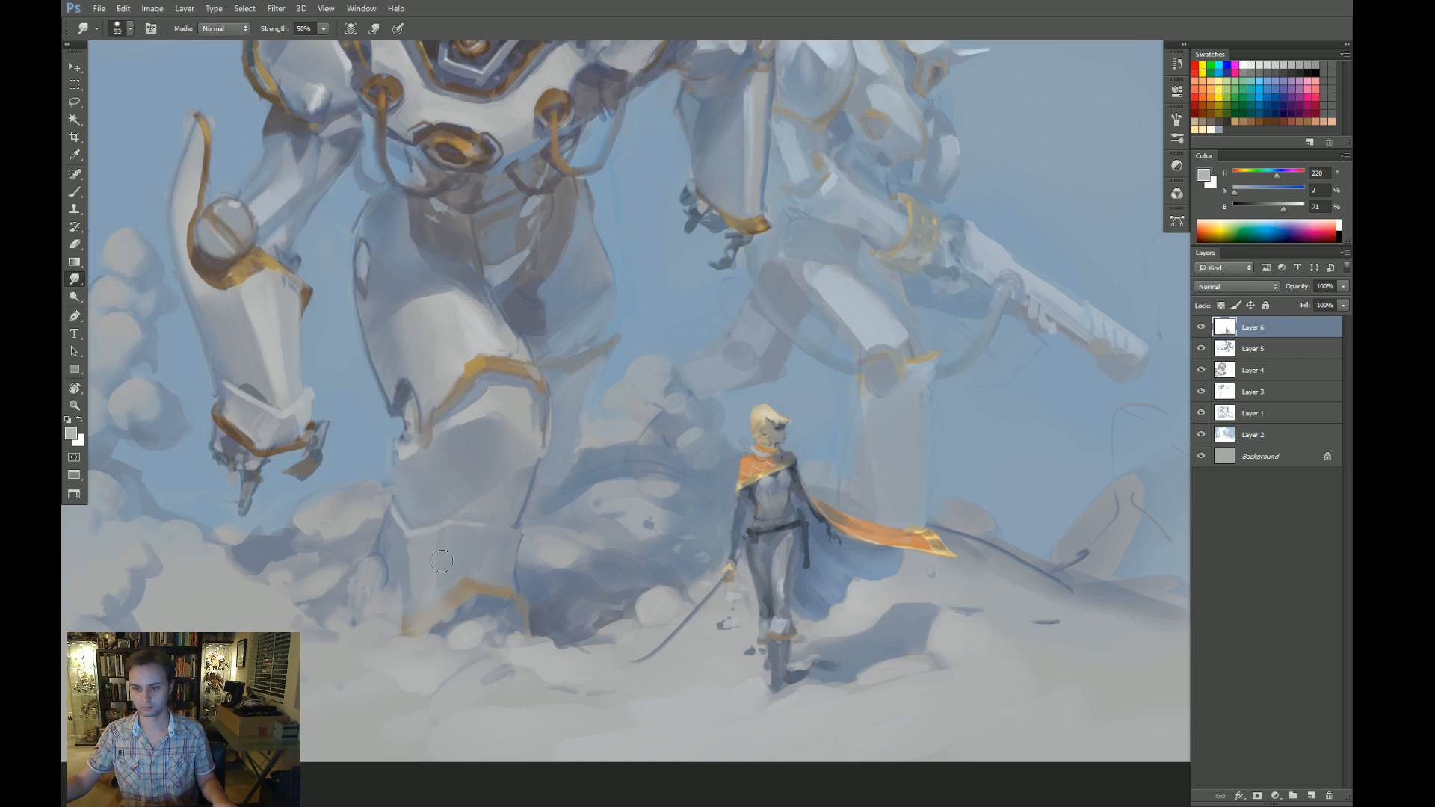
mouse_move(448, 606)
left_mouse_down()
mouse_move(440, 628)
mouse_move(493, 562)
mouse_move(487, 532)
mouse_move(489, 596)
left_mouse_up()
key("b")
key("r")
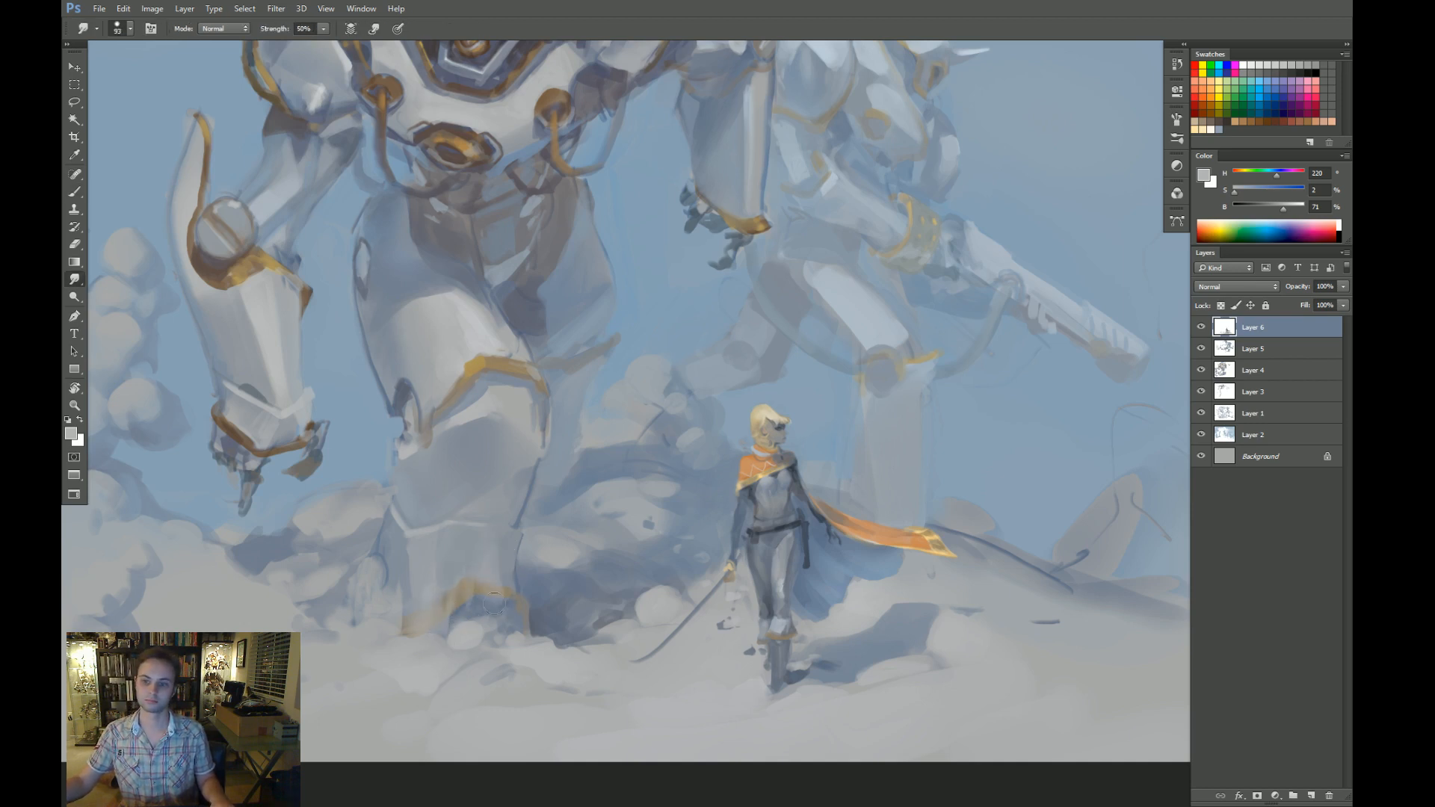
left_click_drag(594, 625, 566, 647)
left_click_drag(595, 568, 605, 593)
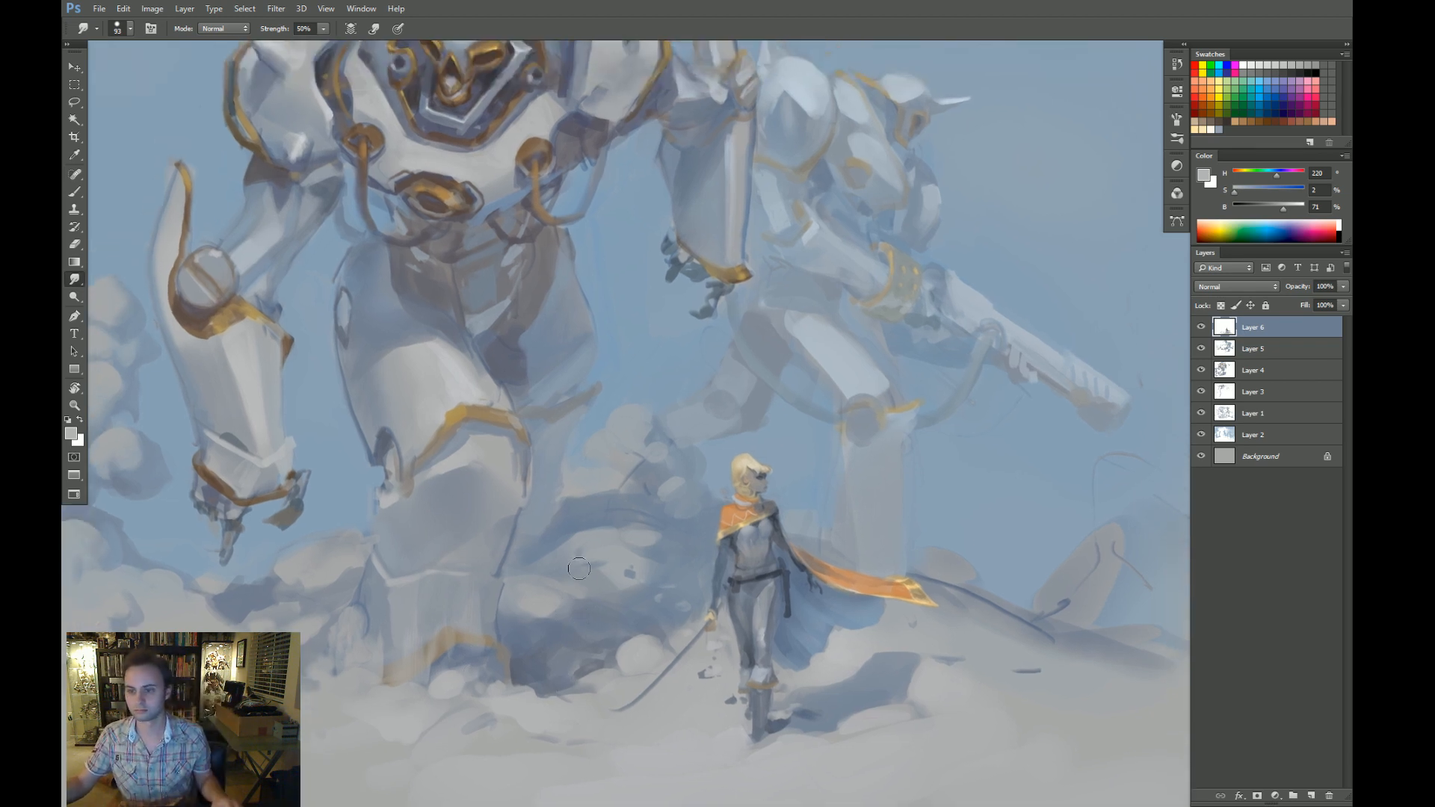
left_click_drag(875, 545, 861, 563)
Detail the swordswoman's brown belt with light gold (H 41, S 43, B 96) sampled from the cape's trim.
key("b")
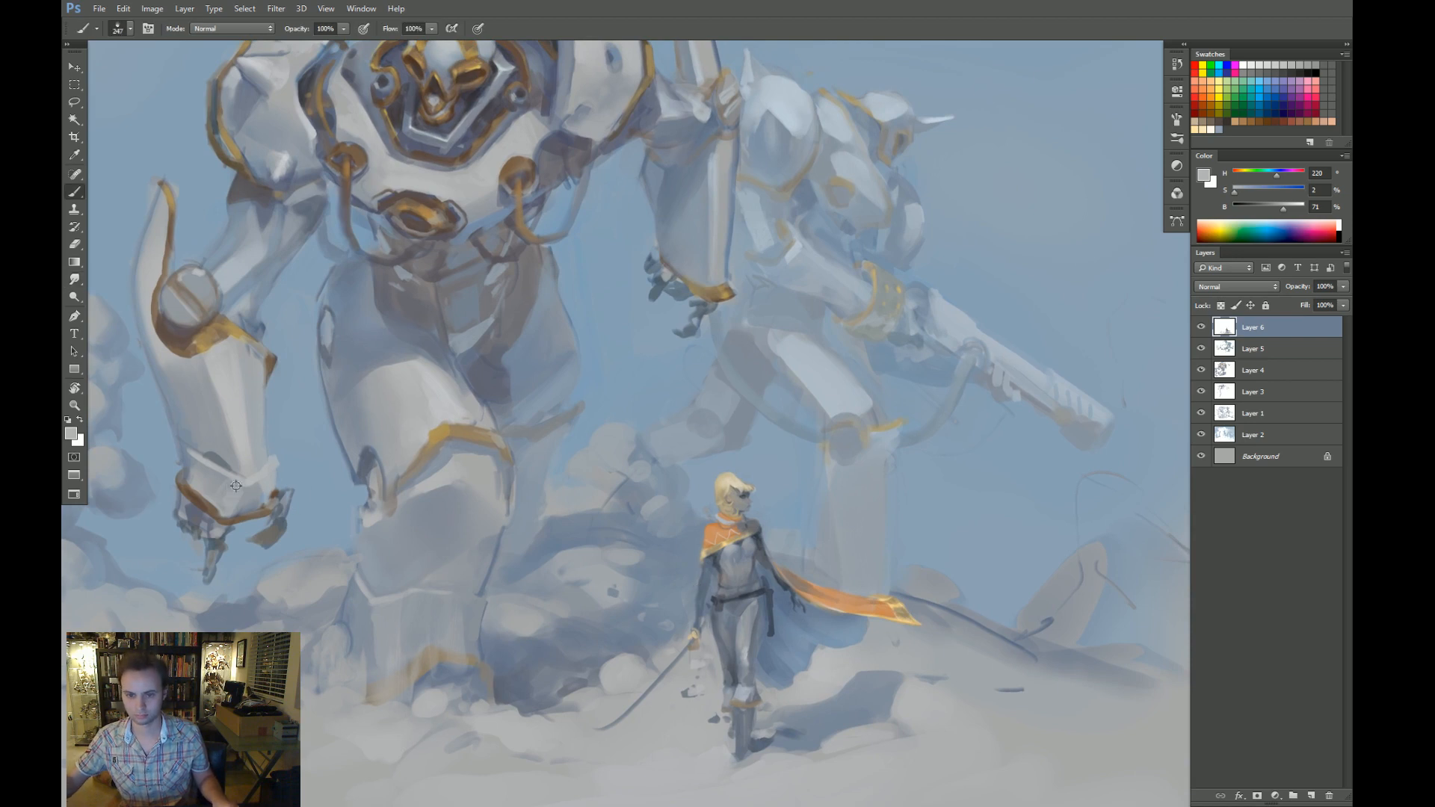
left_click(199, 501, "alt")
mouse_move(756, 606)
left_mouse_down()
mouse_move(510, 501)
mouse_move(553, 501)
mouse_move(426, 505)
mouse_move(524, 475)
mouse_move(498, 531)
mouse_move(563, 550)
left_mouse_up()
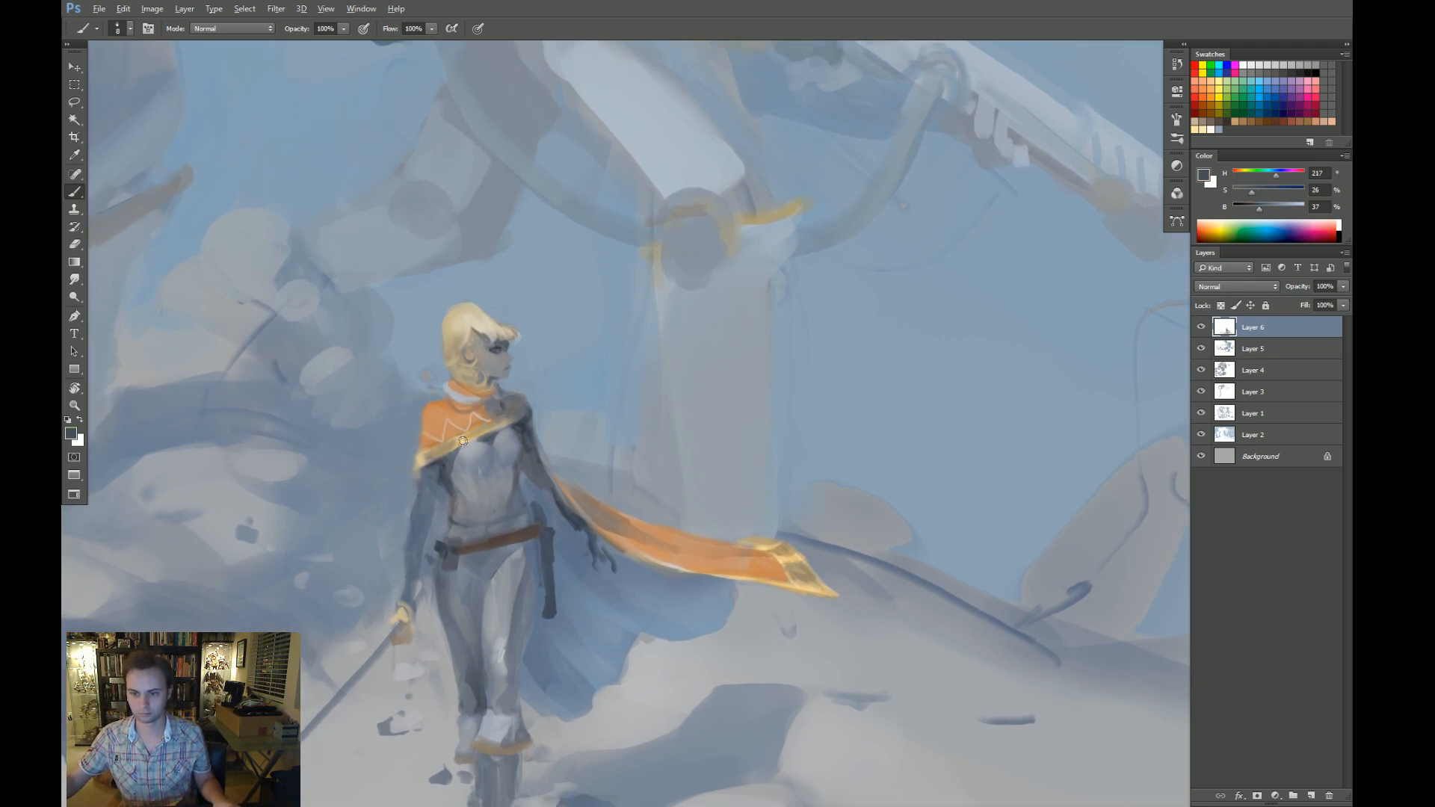
left_click(463, 441, "alt")
left_click_drag(465, 548, 528, 538)
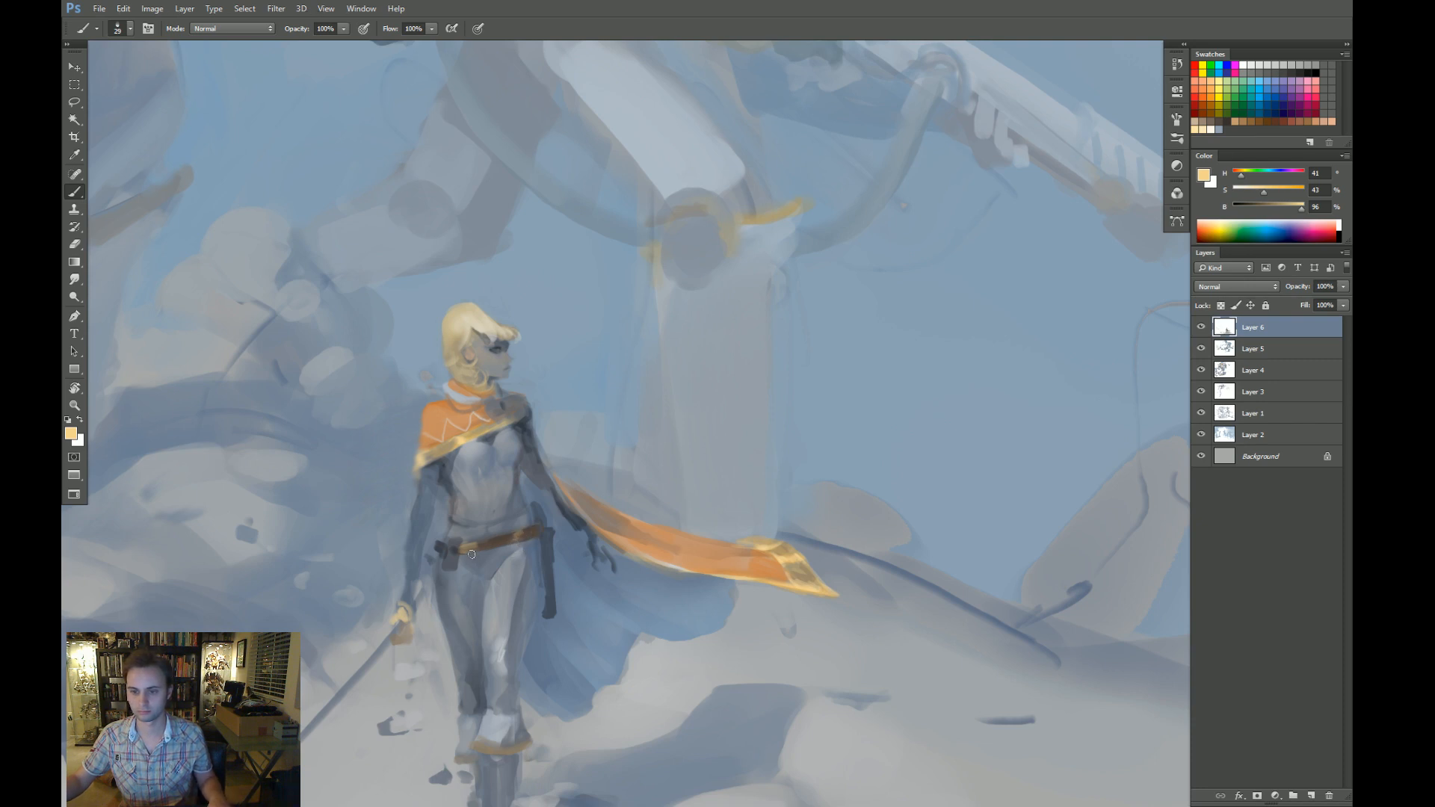
key("g")
key("ctrl+minus")
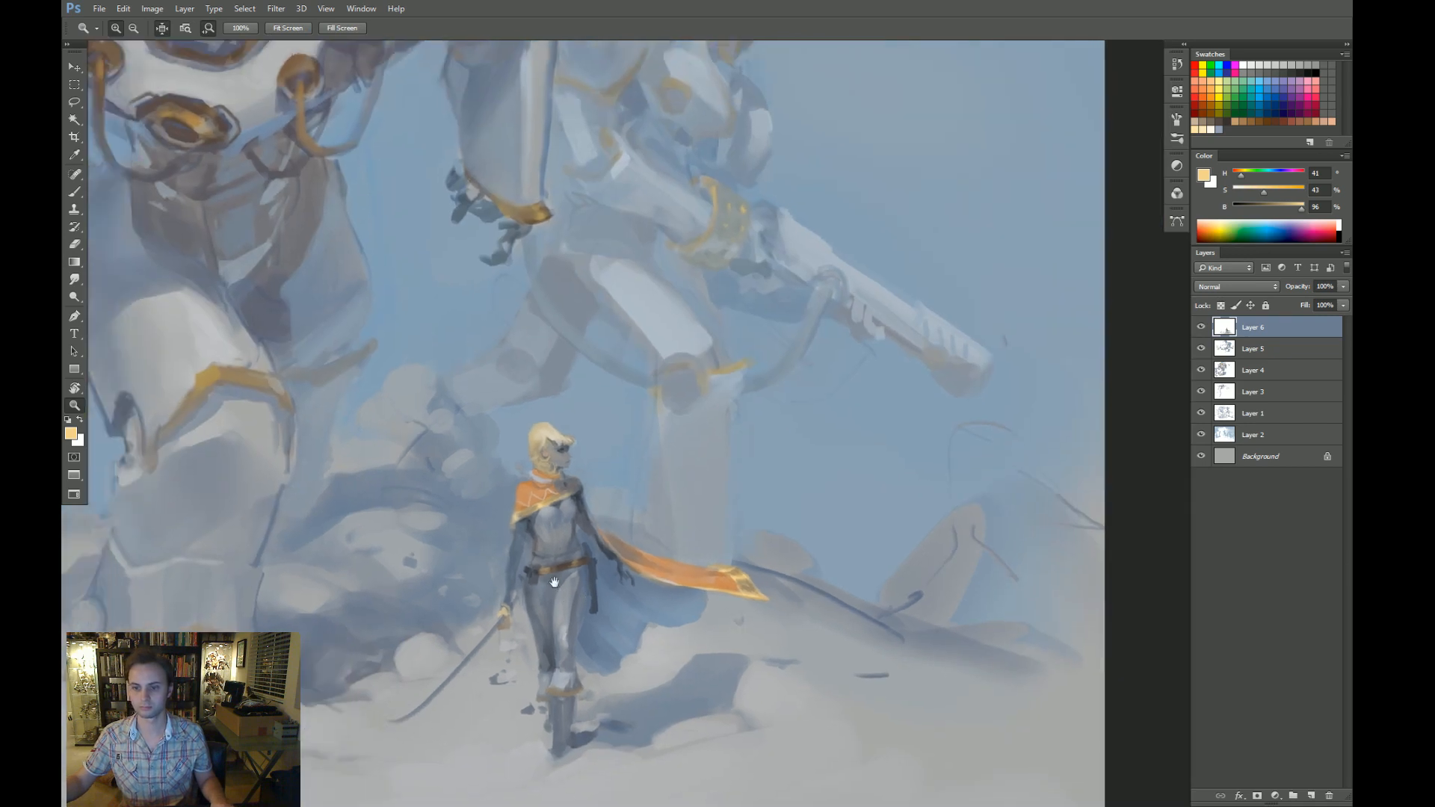
Paint a thin dark brown strap (H 21, S 22, B 30) along the torso's side above the belt, beside the sword arm.
key("r")
left_click_drag(855, 583, 737, 608)
key("Escape")
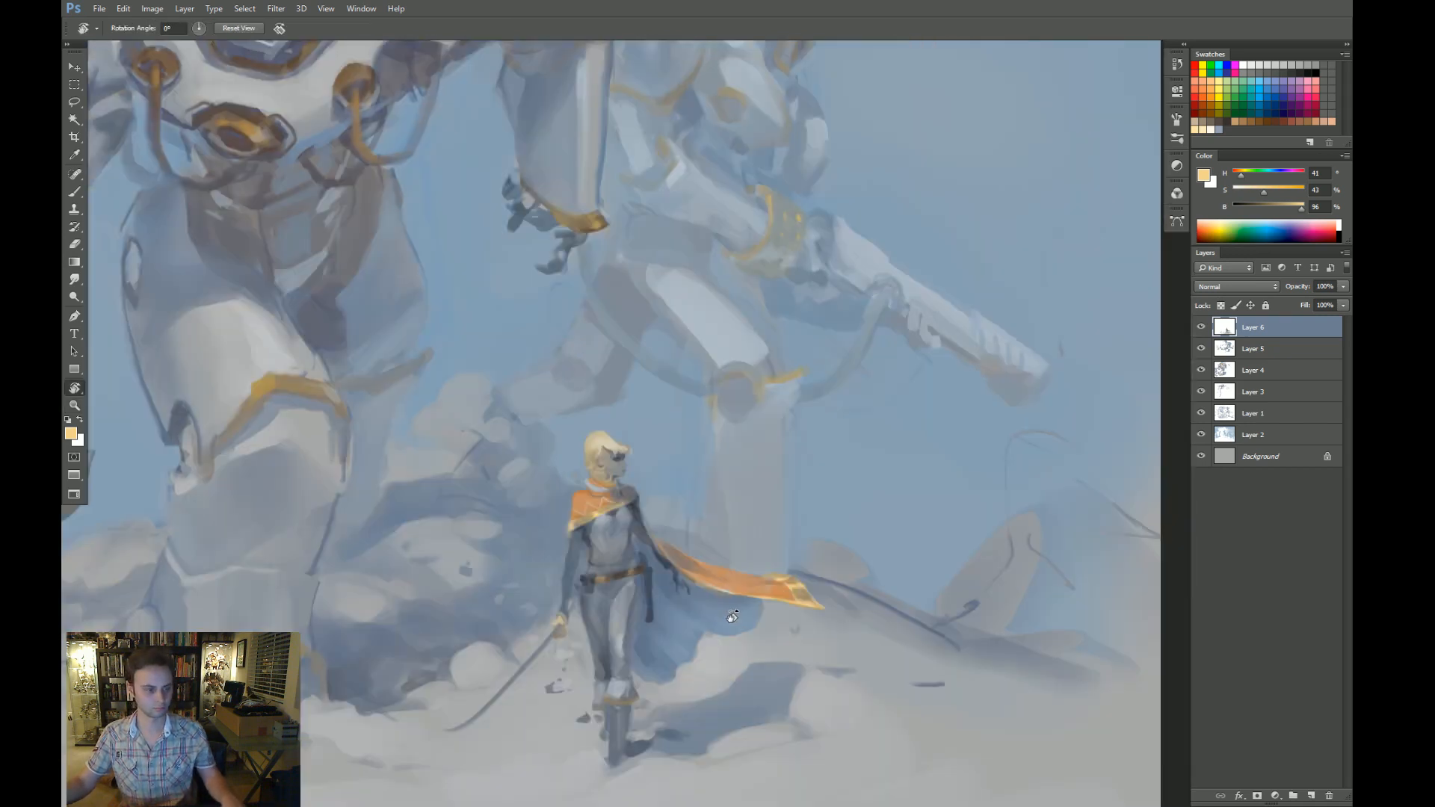
key("z")
left_click(611, 565)
key("b")
left_click(573, 567, "alt")
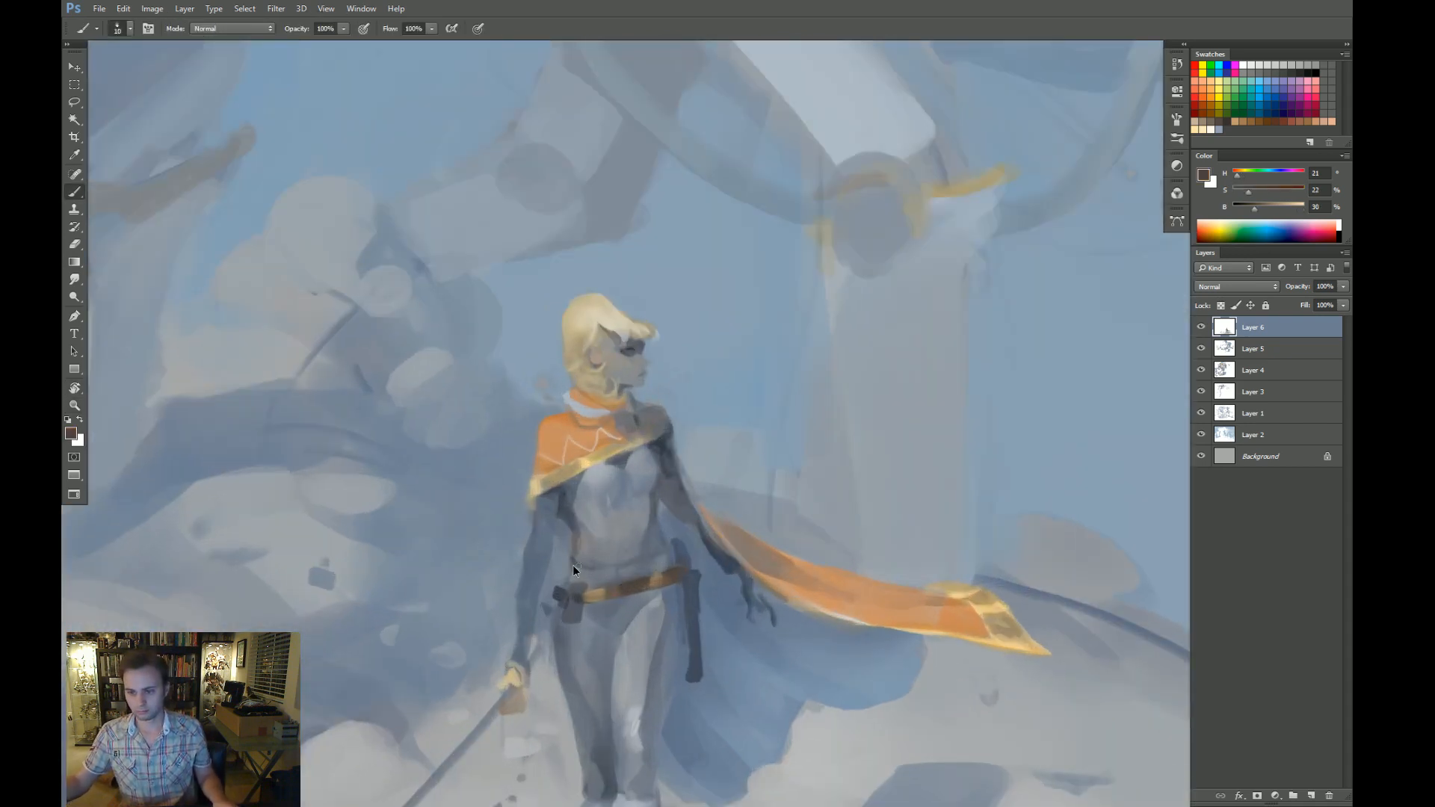
key("]")
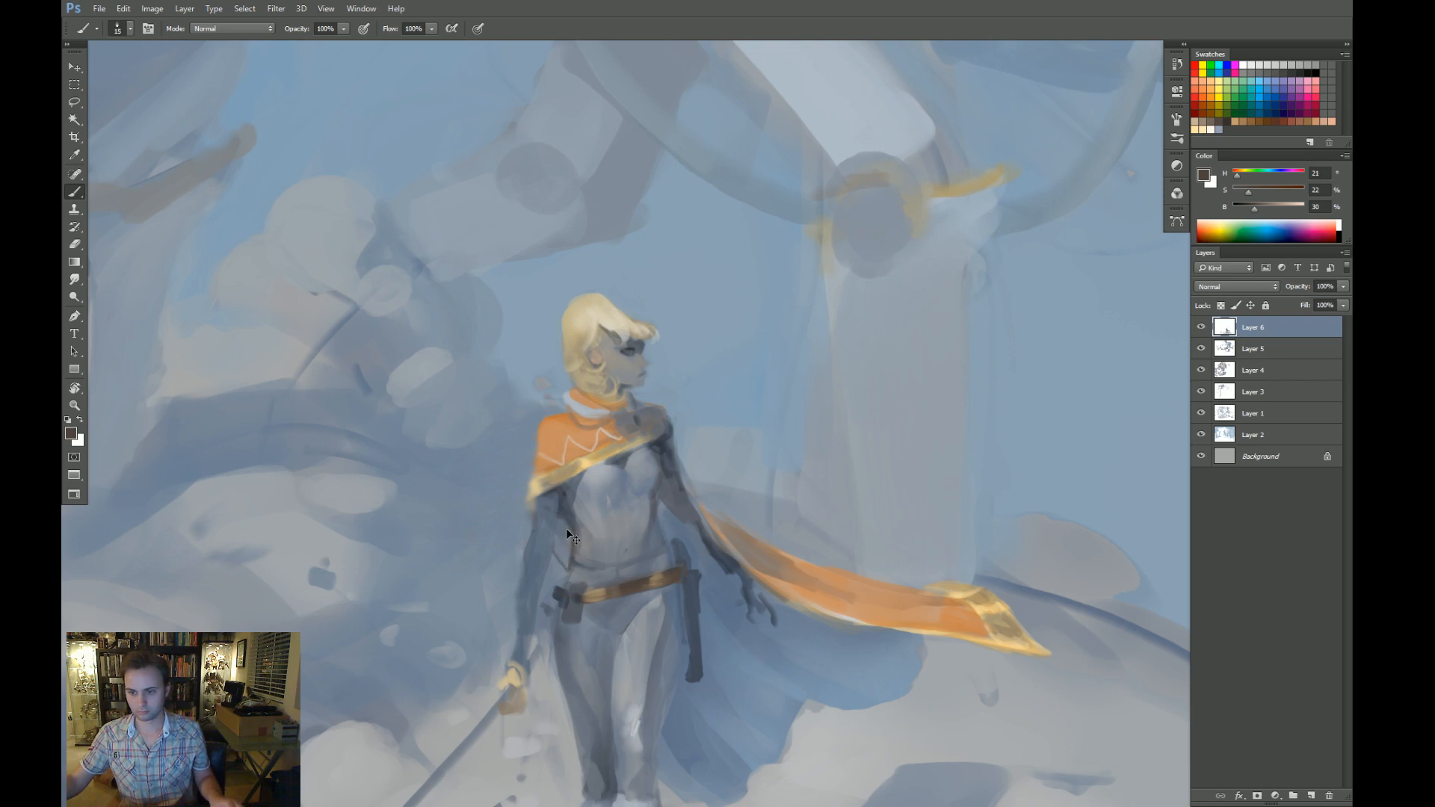
mouse_move(562, 517)
left_mouse_down()
mouse_move(554, 551)
mouse_move(569, 557)
mouse_move(555, 551)
left_mouse_up()
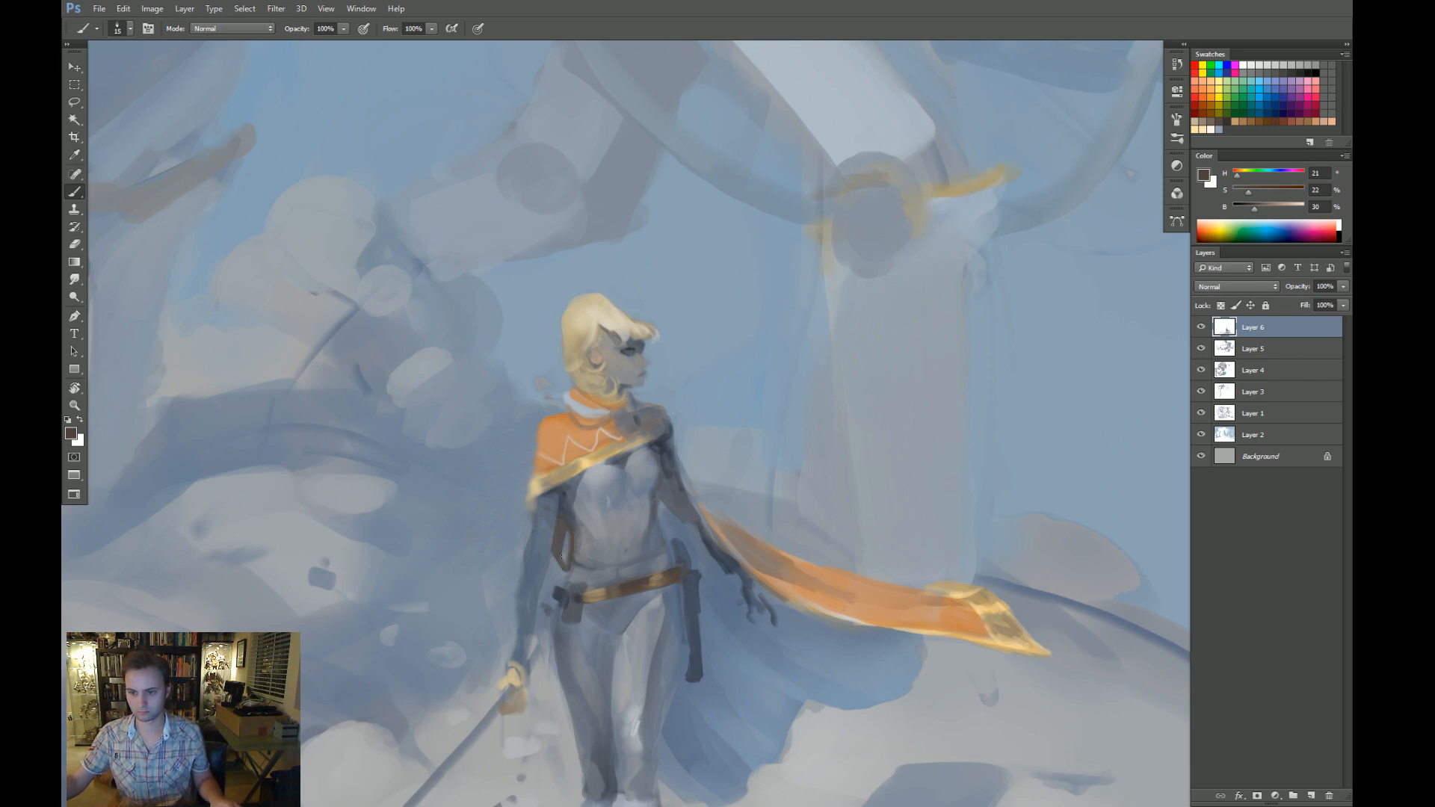
key("z")
left_click(566, 601, "alt")
left_click(567, 601)
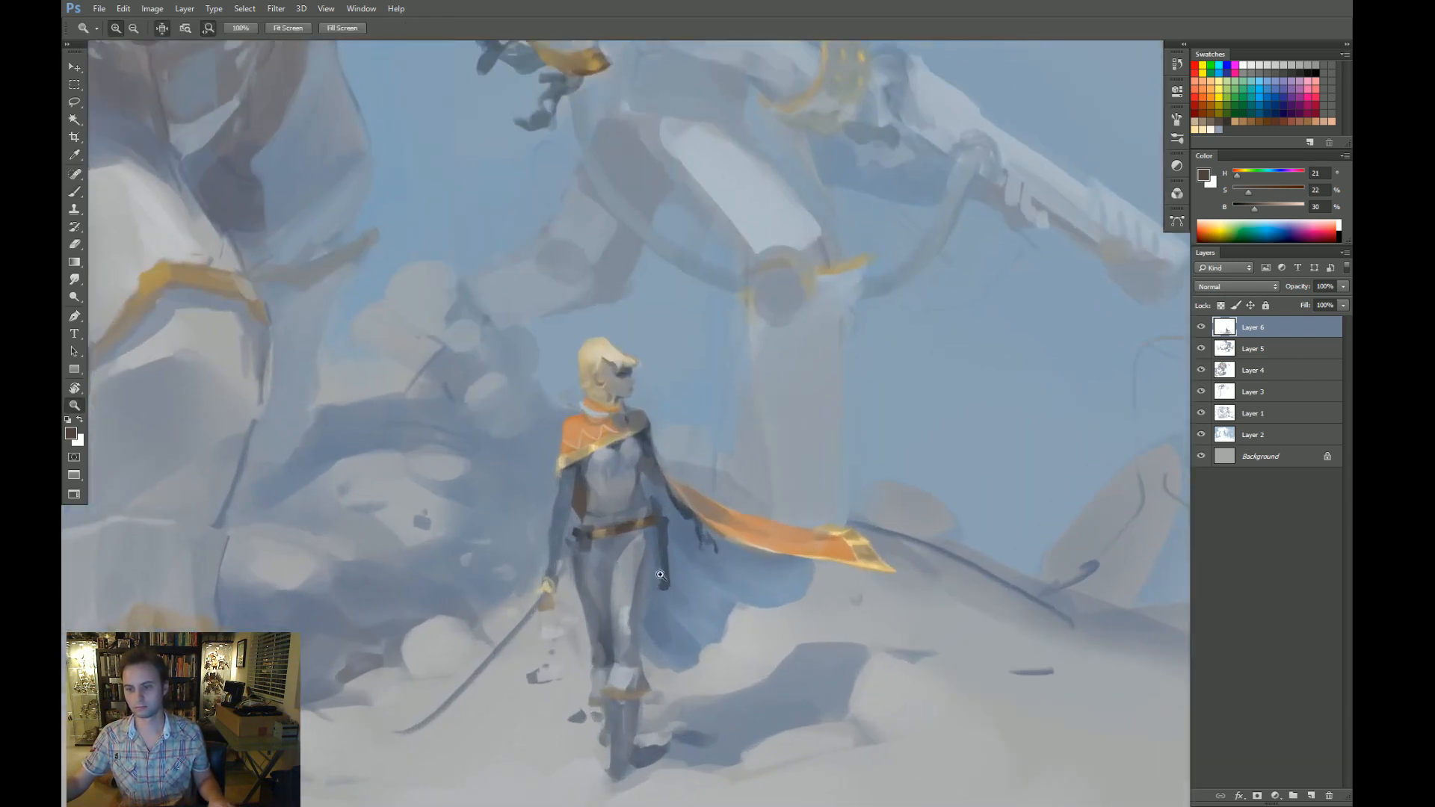
Darken the inside of the blue cape behind the hip and free hand with dark brown and sampled blue-grey (H 225, S 16, B 40).
key("b")
mouse_move(678, 545)
left_mouse_down()
mouse_move(650, 487)
mouse_move(680, 548)
left_mouse_up()
key("bracketright")
key("bracketright")
key("bracketright")
key("bracketright")
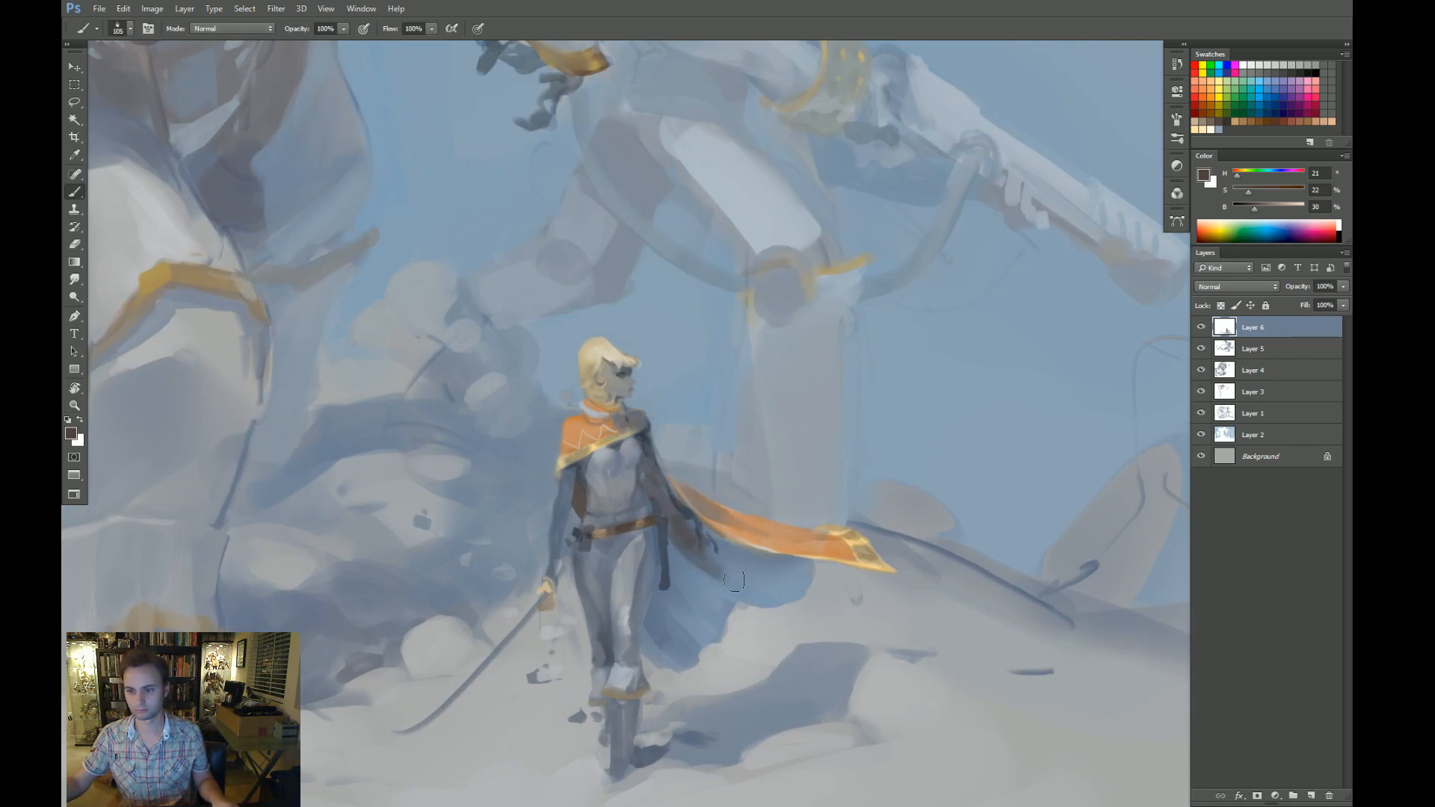
key("bracketright")
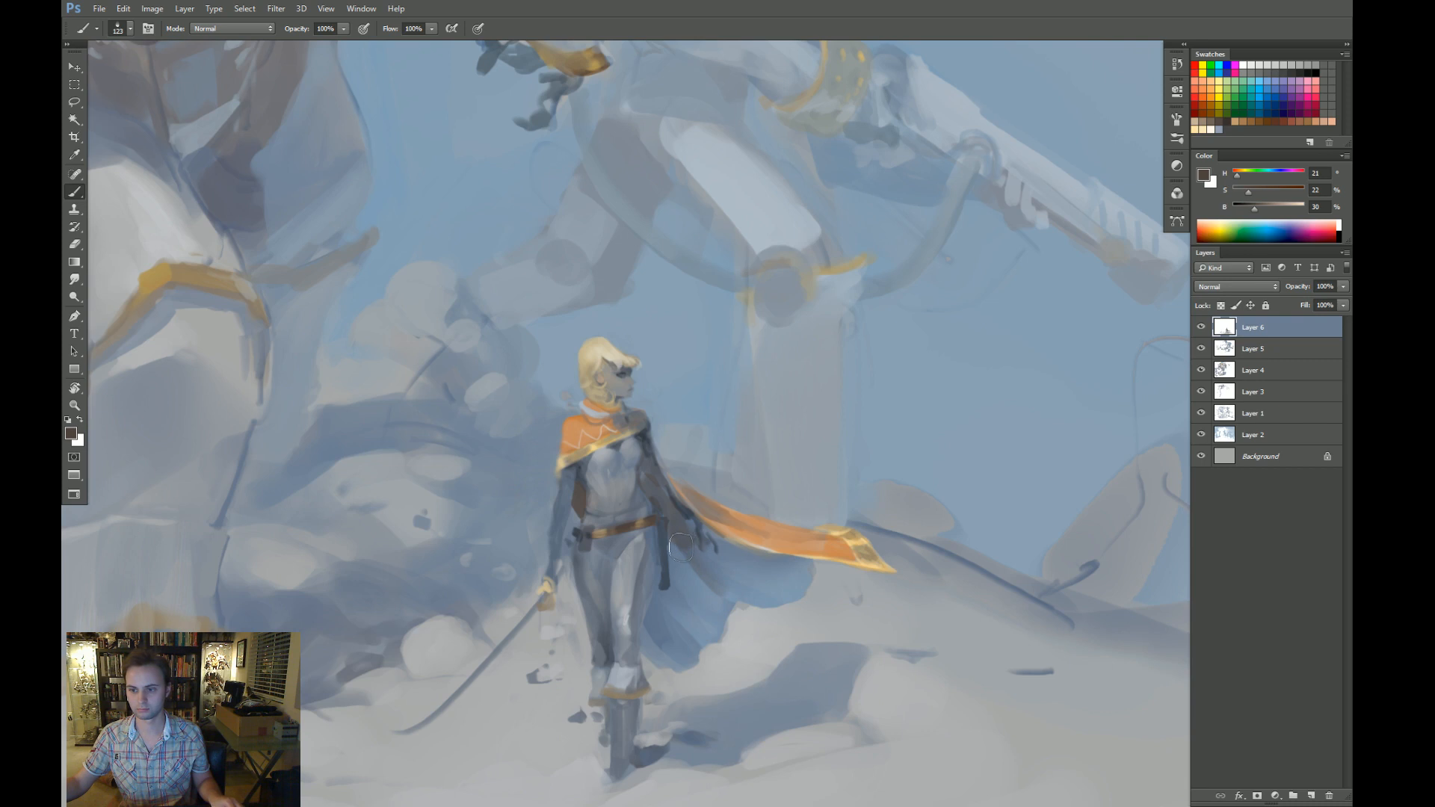
left_click(684, 538, "alt")
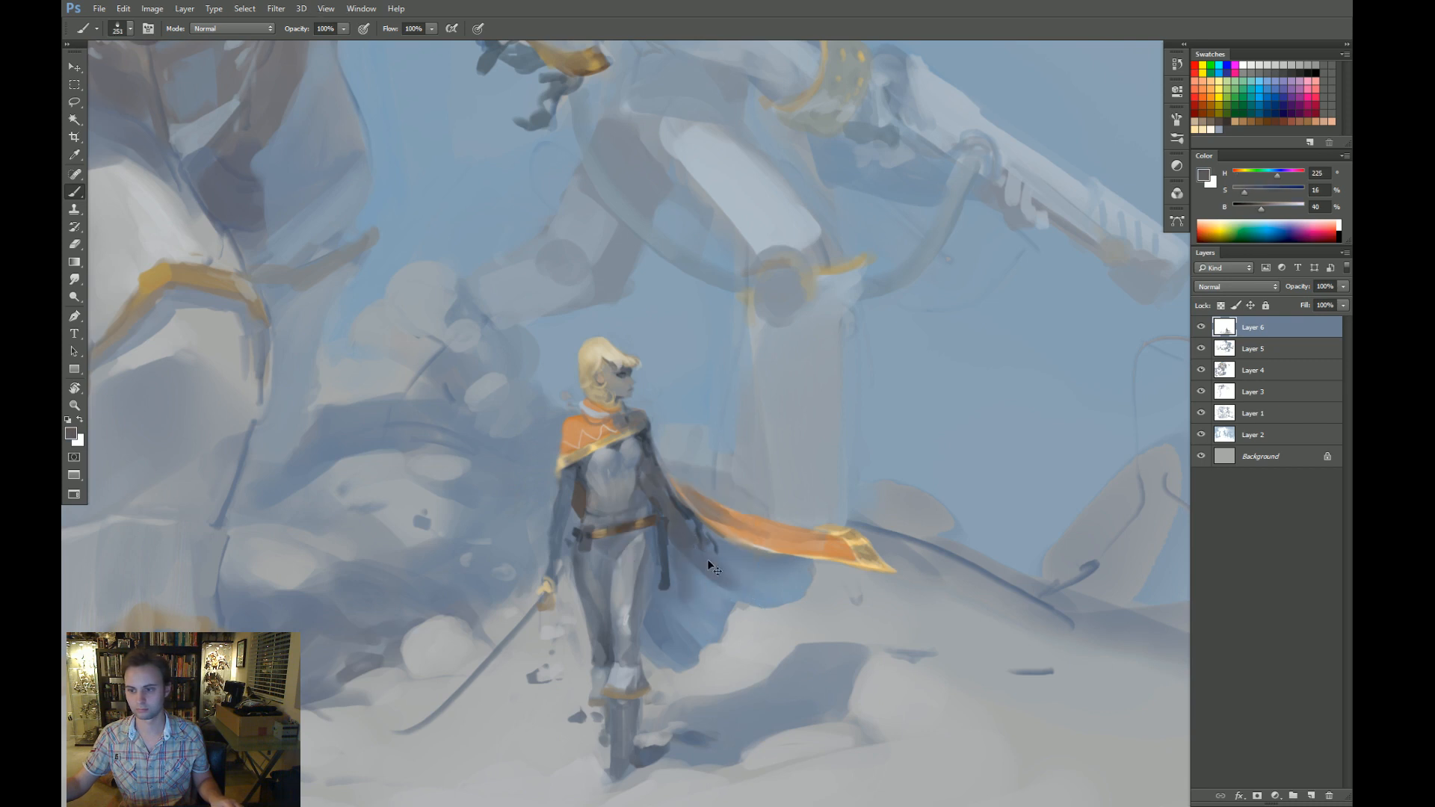
key("bracketright")
key("bracketright")
key("bracketright")
key("bracketright")
key("bracketright")
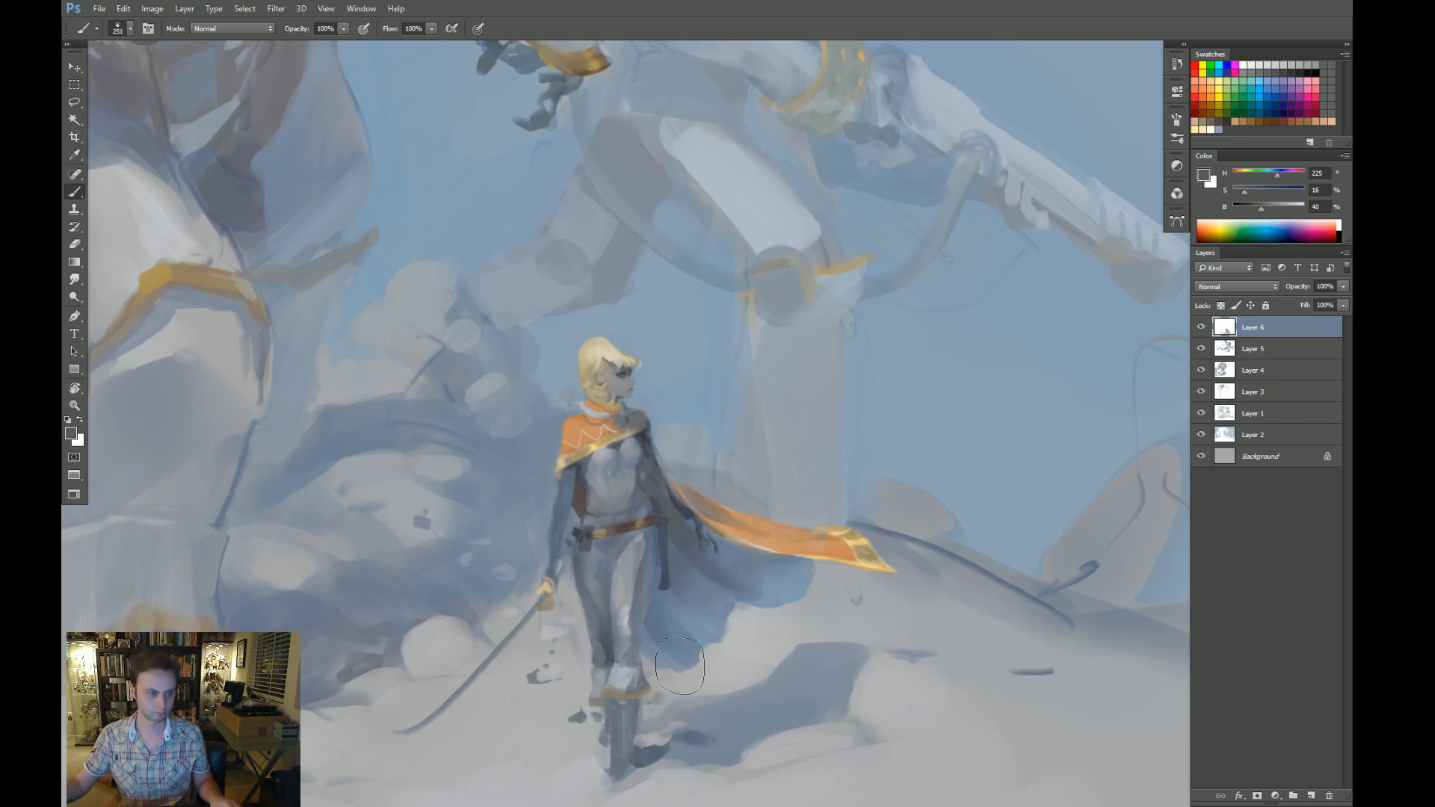
Clean up the cape's lower edge against the snow with sampled light grey (H 216, S 1, B 73).
key("e")
key("b")
left_click(758, 613, "alt")
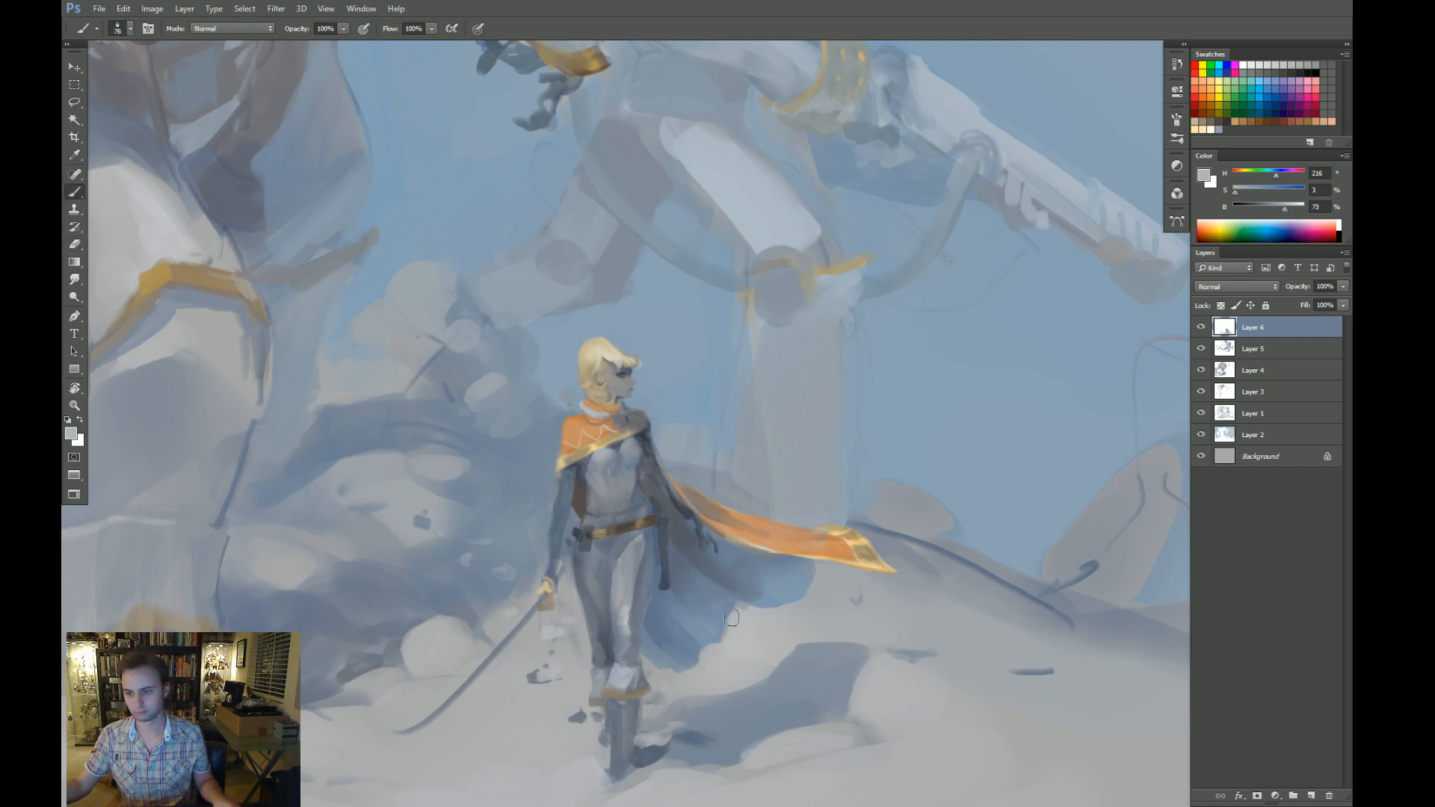
key("bracketleft")
key("bracketleft")
key("bracketleft")
key("bracketleft")
key("bracketleft")
key("bracketleft")
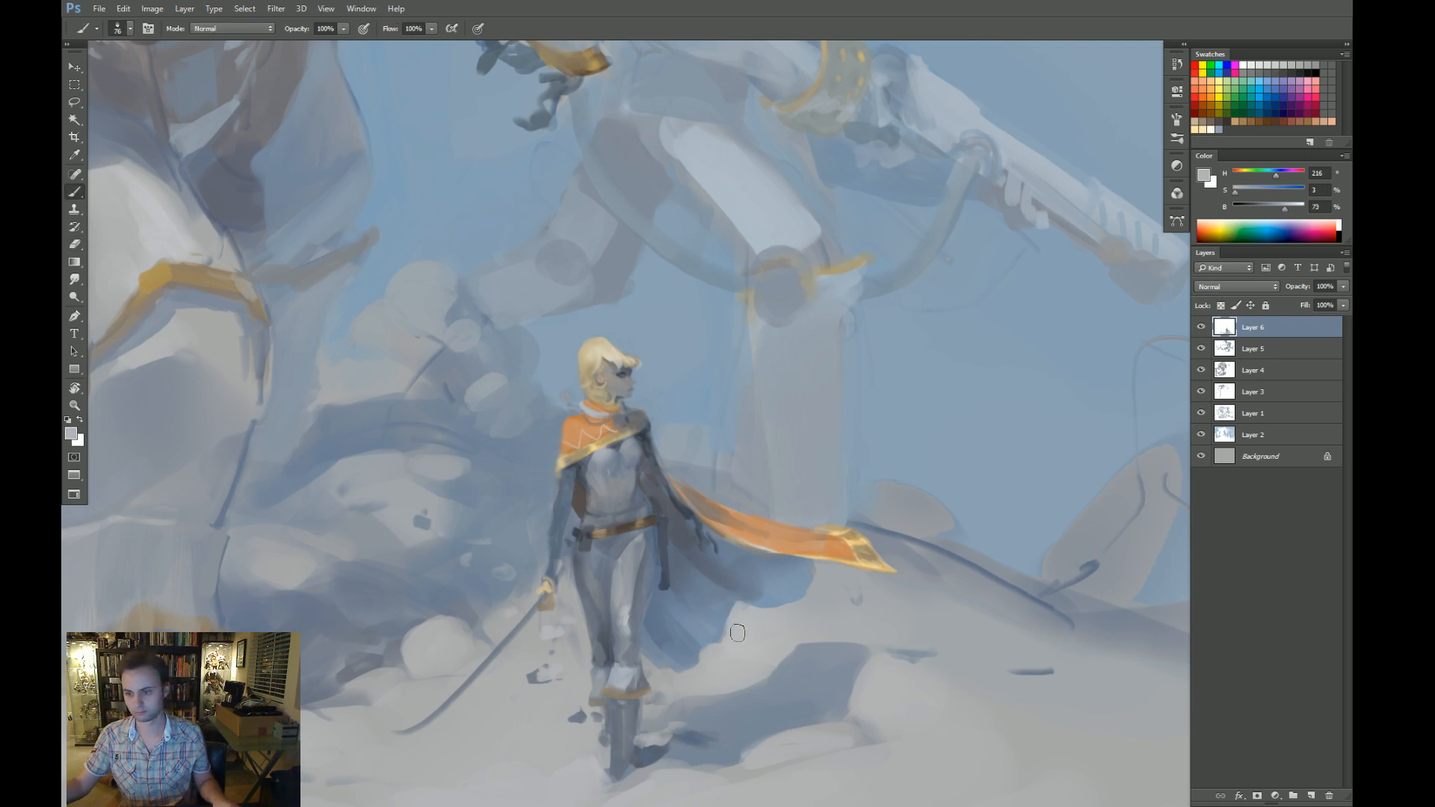
Try a thin muted gold trim along the blue cape's lower edge with a sampled tone (H 42, S 11, B 58).
left_click(867, 556, "alt")
key("bracketleft")
key("bracketleft")
left_click(816, 569, "alt")
key("bracketleft")
key("bracketleft")
key("bracketleft")
key("bracketleft")
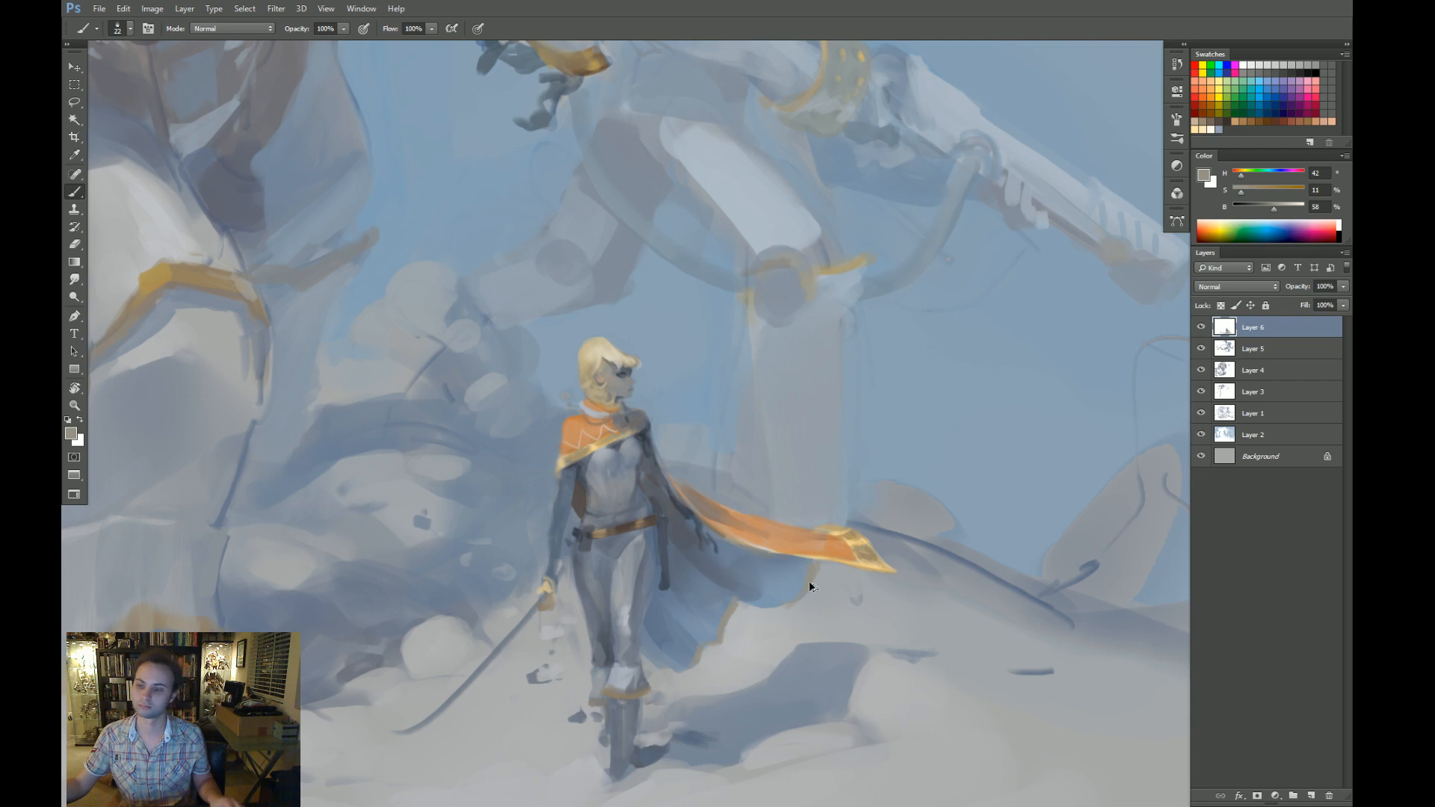
key("ctrl+z")
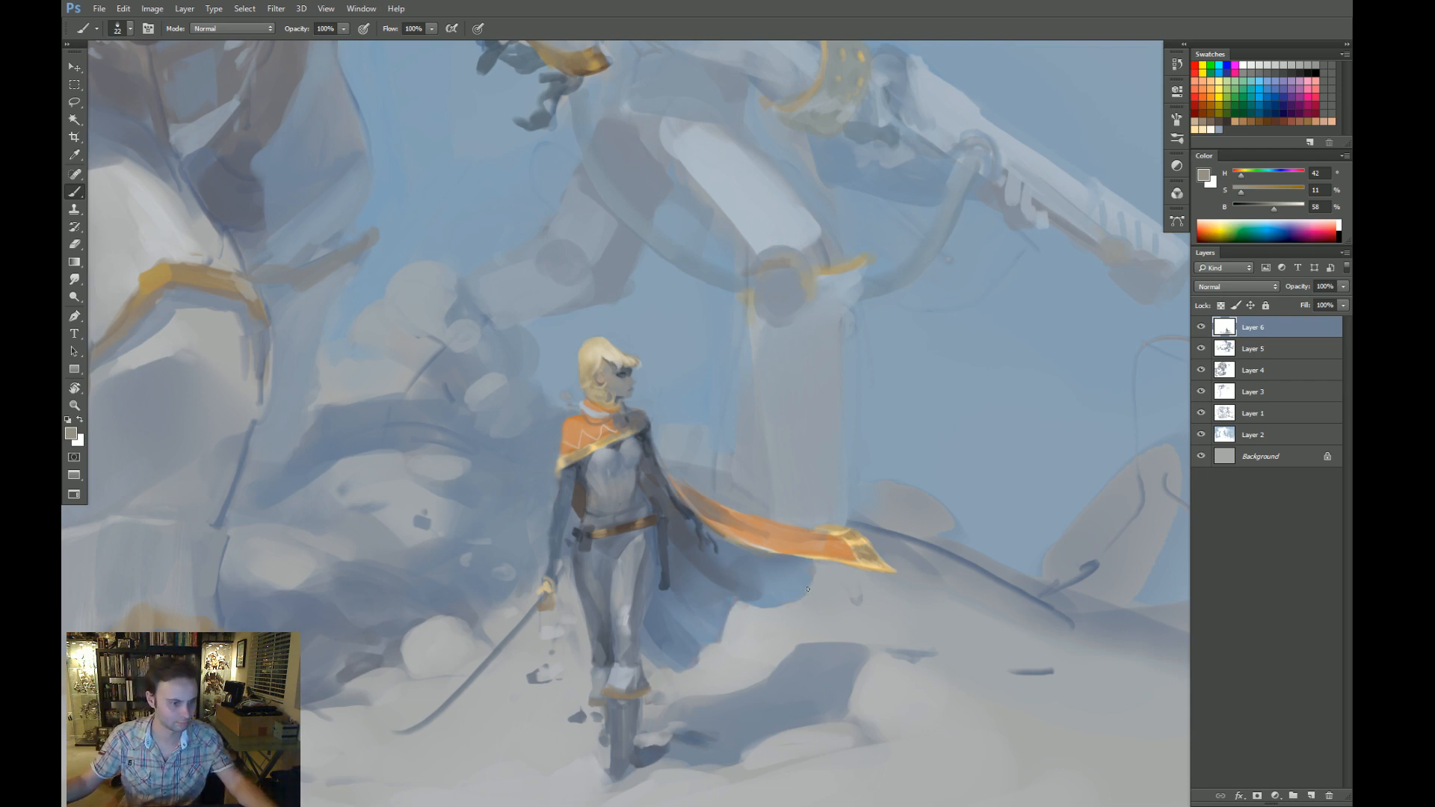
Paint the raised collar behind the hair with sampled muted orange (H 25, S 45, B 64) and mirror the canvas horizontally.
left_click(590, 413, "alt")
mouse_move(583, 407)
left_mouse_down()
mouse_move(562, 374)
mouse_move(582, 403)
mouse_move(576, 386)
left_mouse_up()
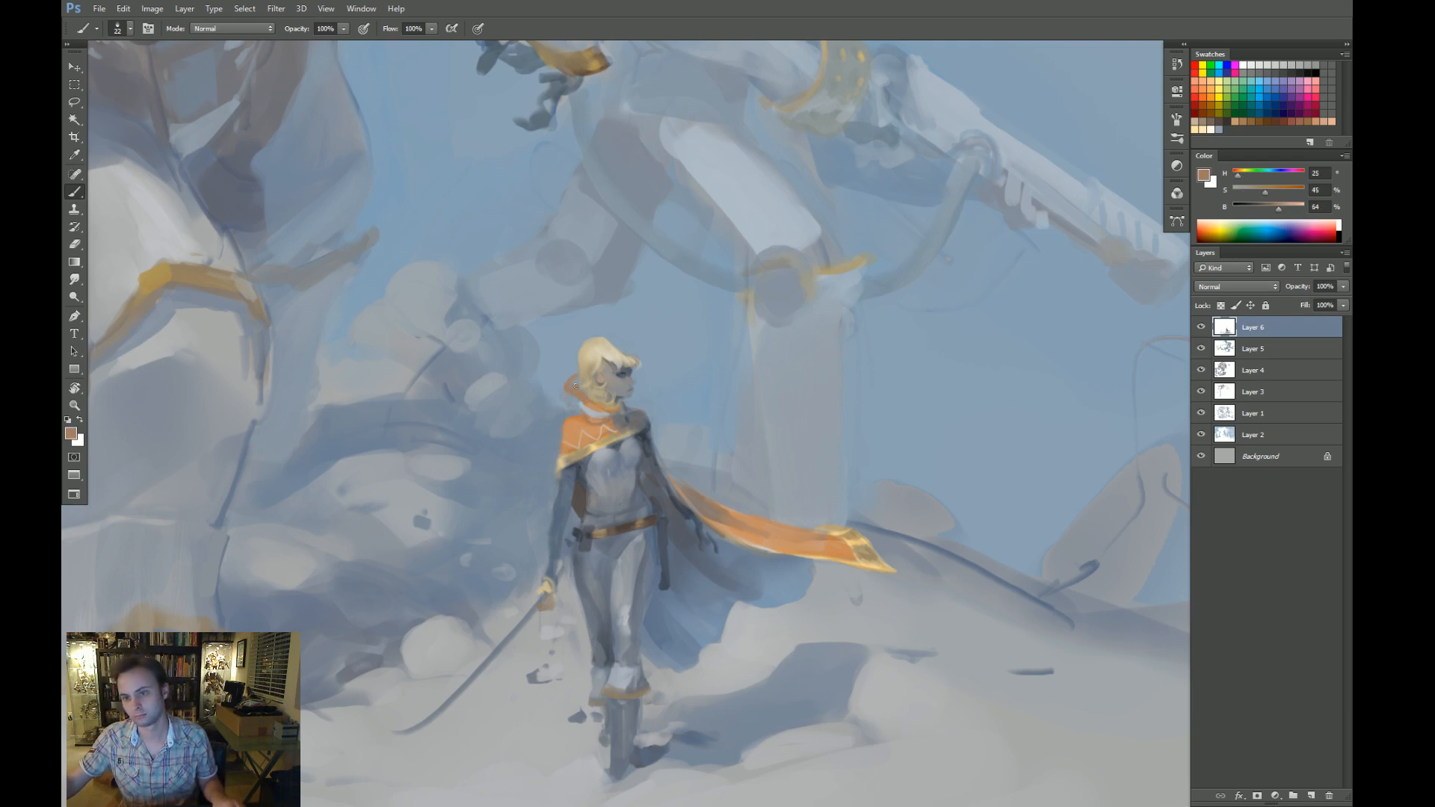
key("alt")
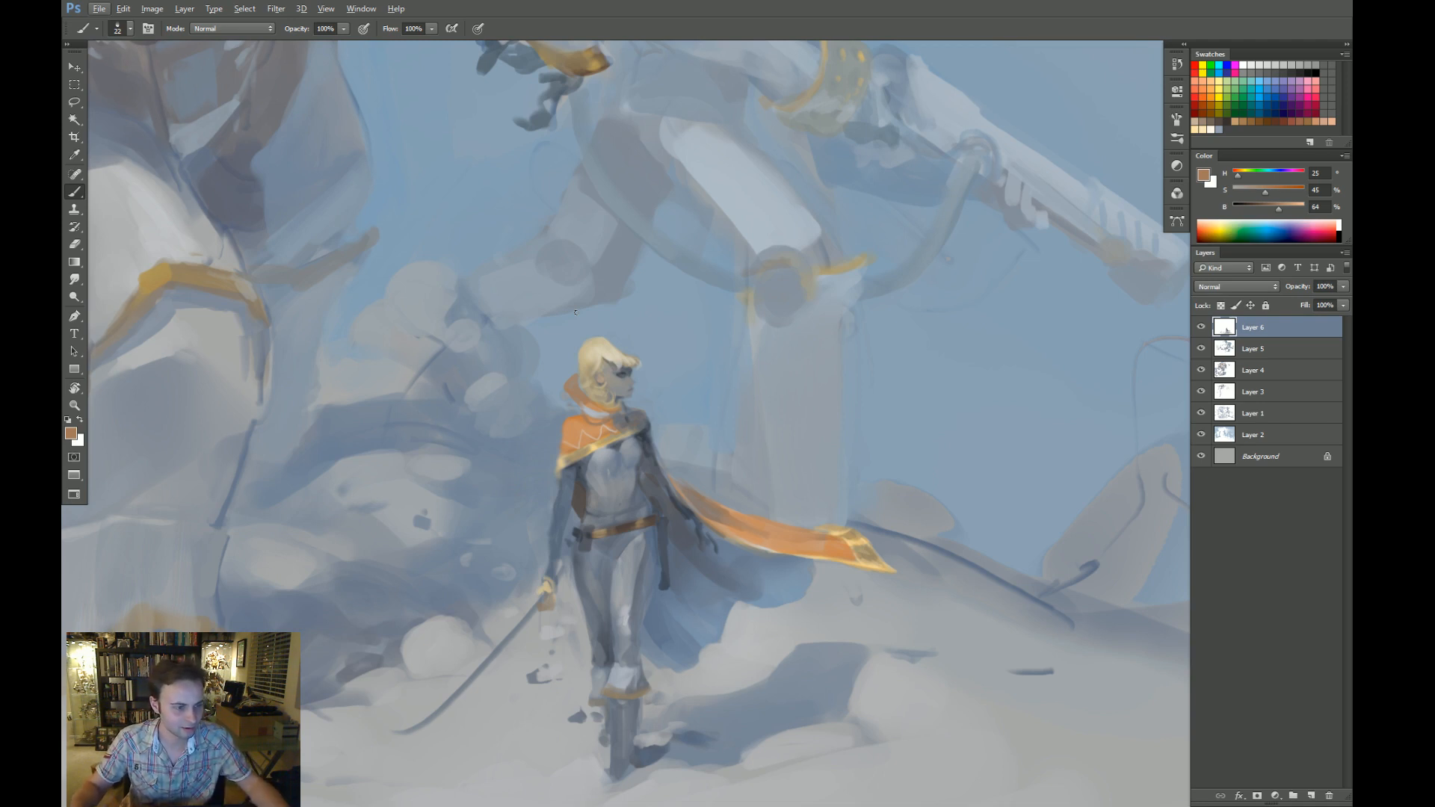
key("alt")
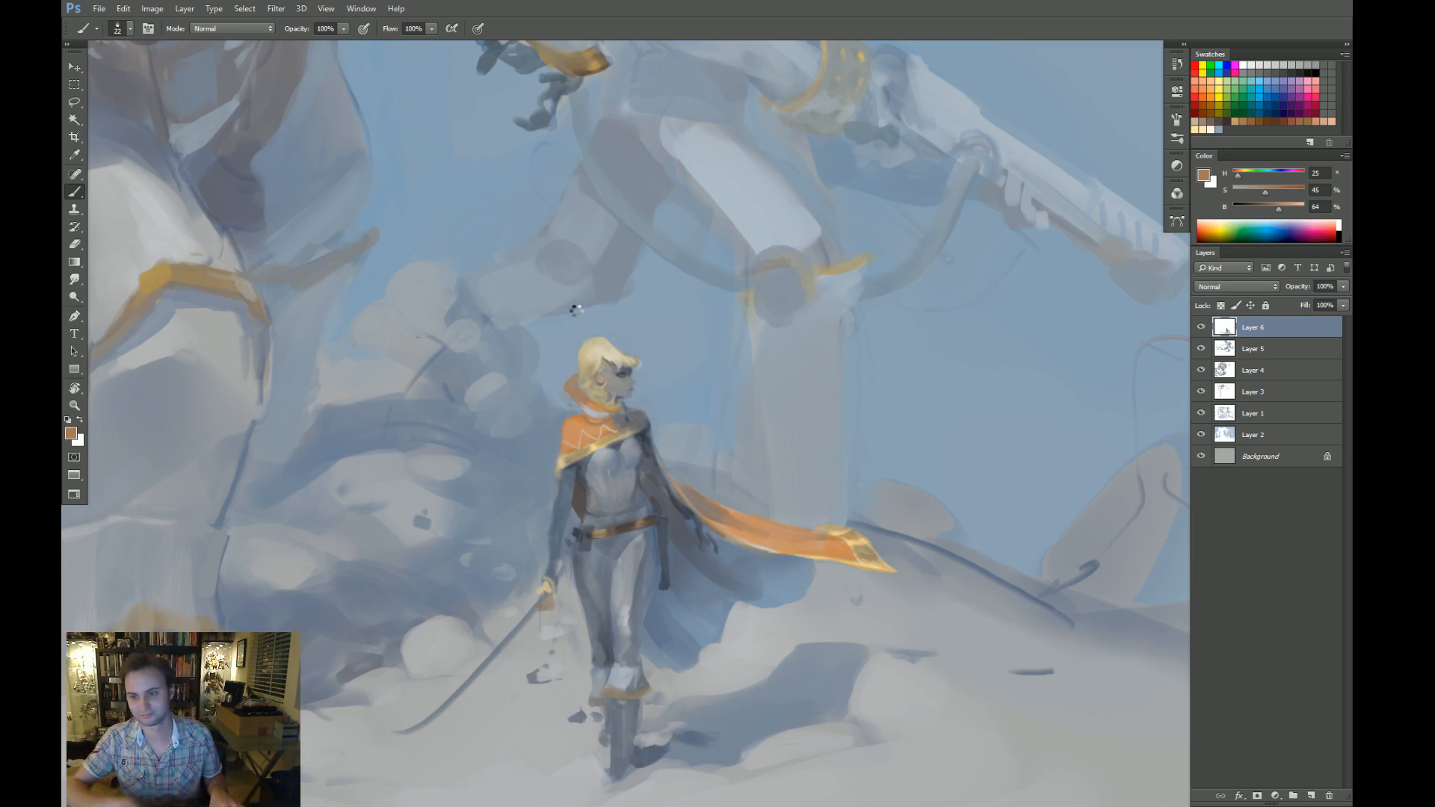
mouse_move(575, 313)
left_mouse_down()
mouse_move(315, 383)
mouse_move(410, 389)
left_mouse_up()
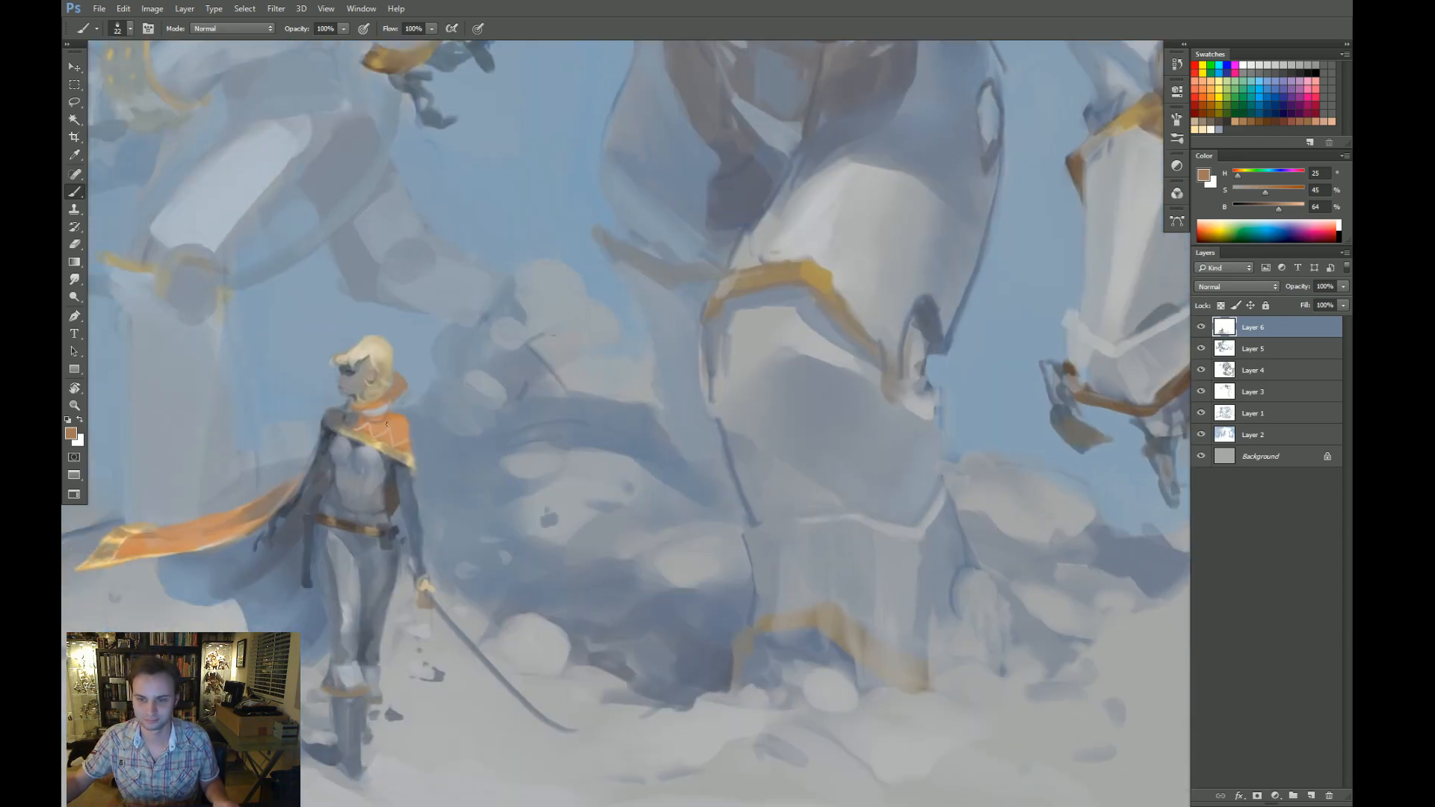
Reshape the woman's orange collar against the background and neck with sampled orange (H 26, S 61, B 76) and blue-grey (H 214, S 18, B 47).
left_click(394, 420, "alt")
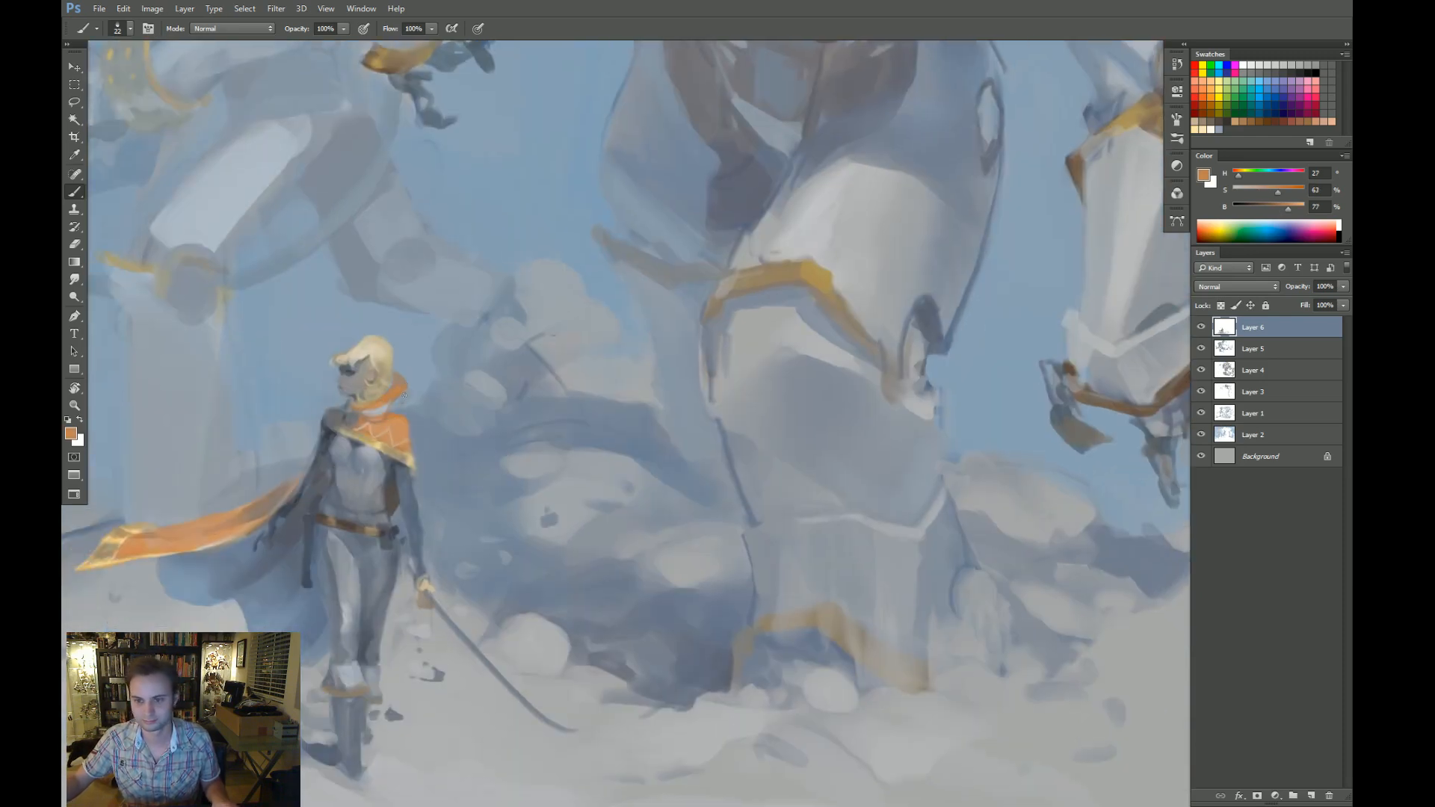
left_click(352, 418, "alt")
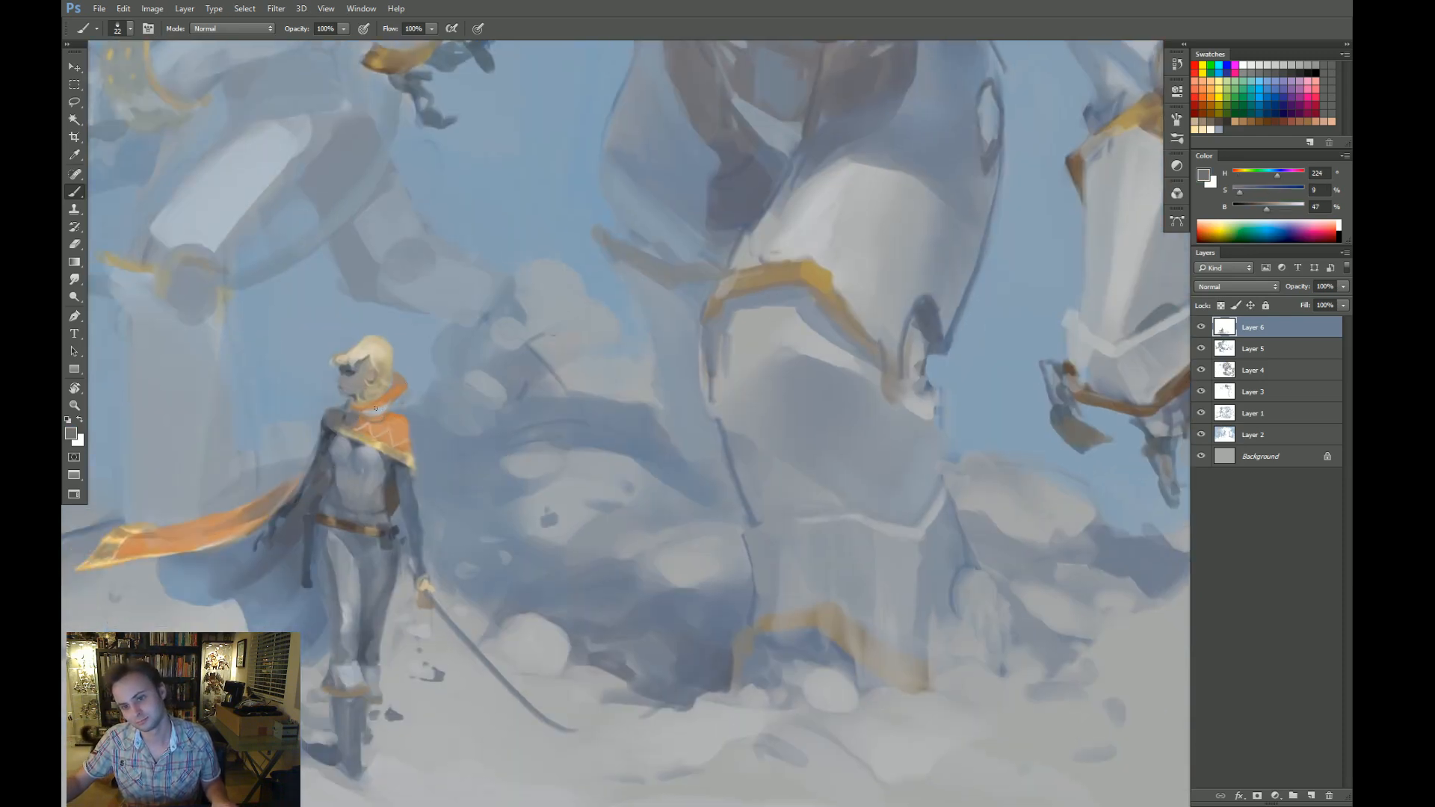
left_click(412, 384, "alt")
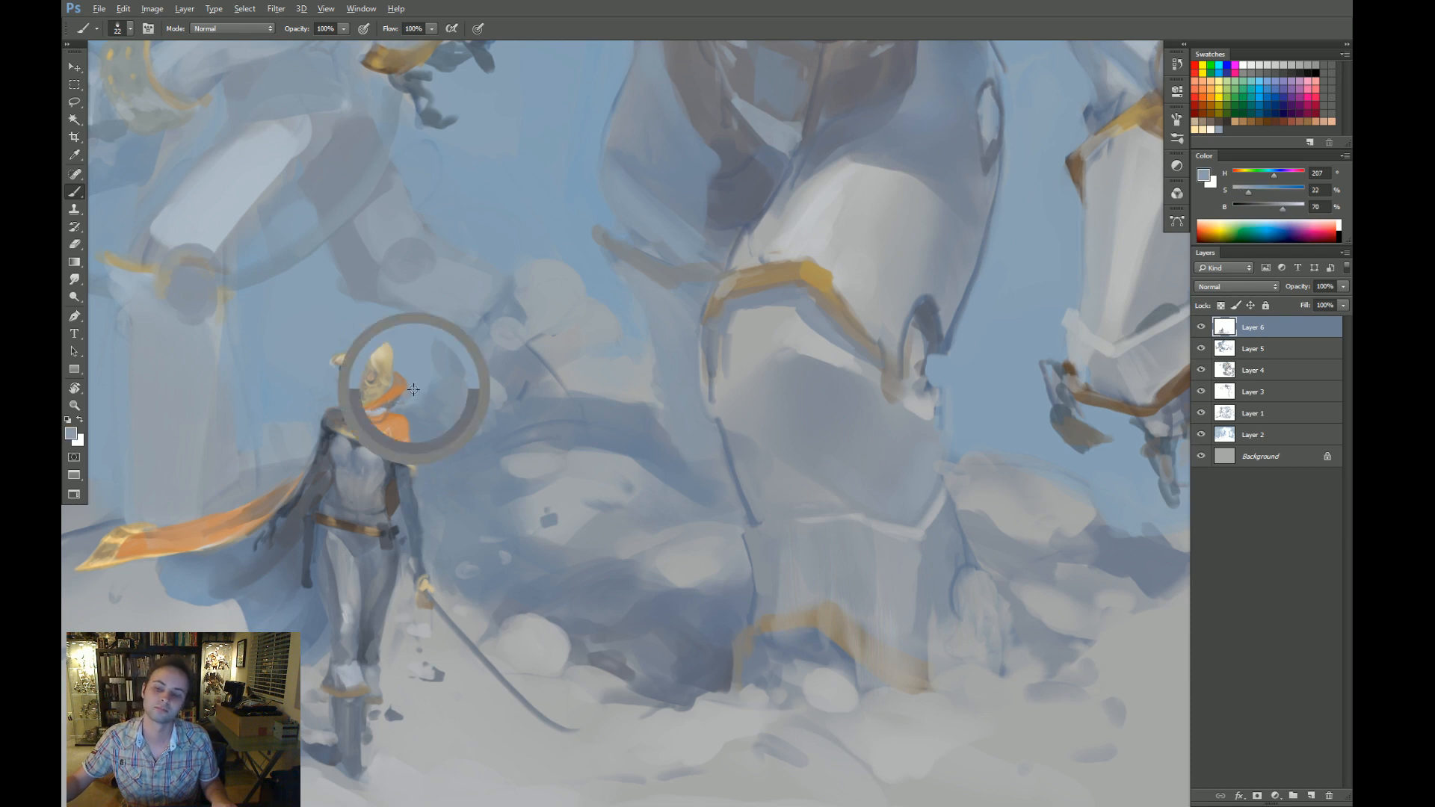
left_click(407, 384, "alt")
key("z")
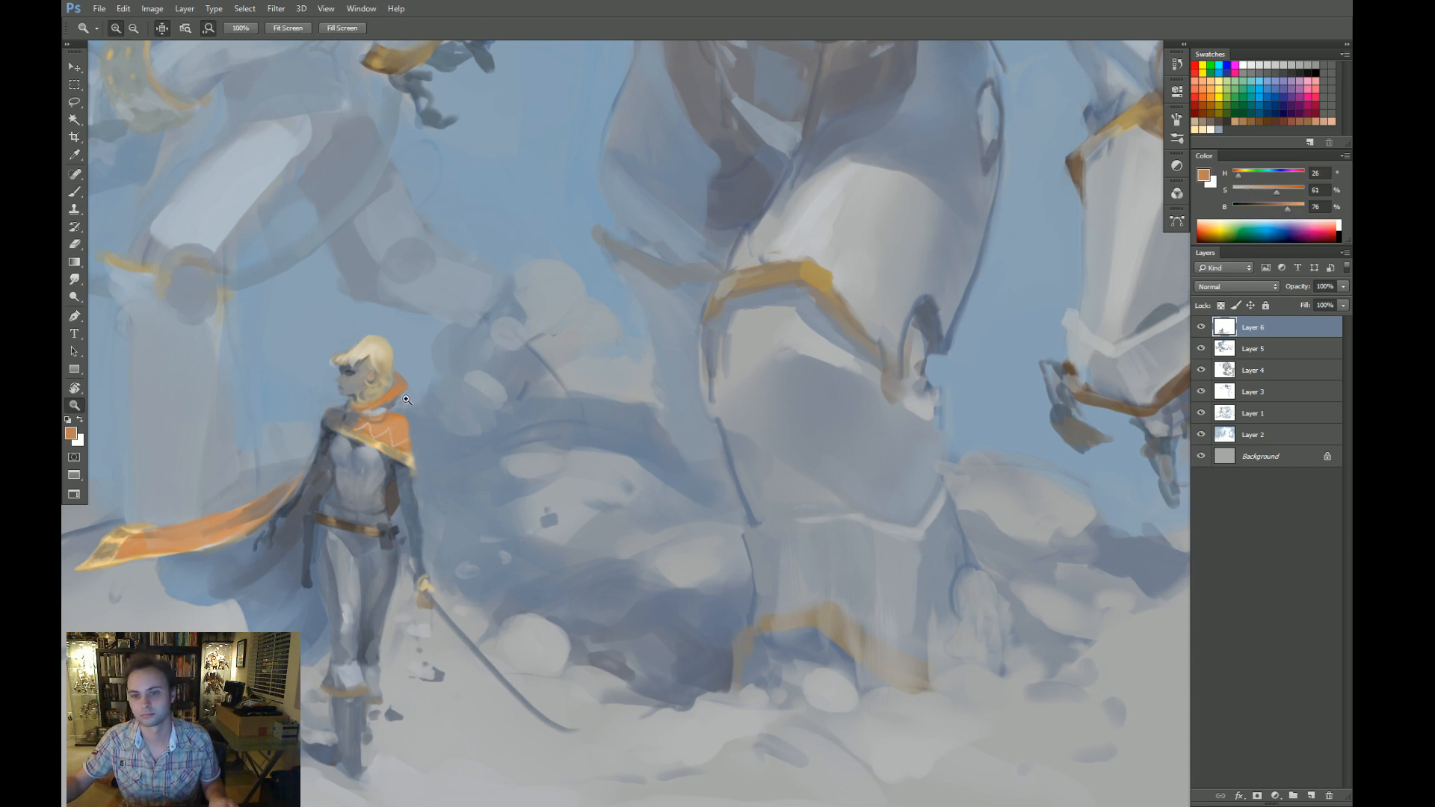
key("b")
left_click(342, 400, "alt")
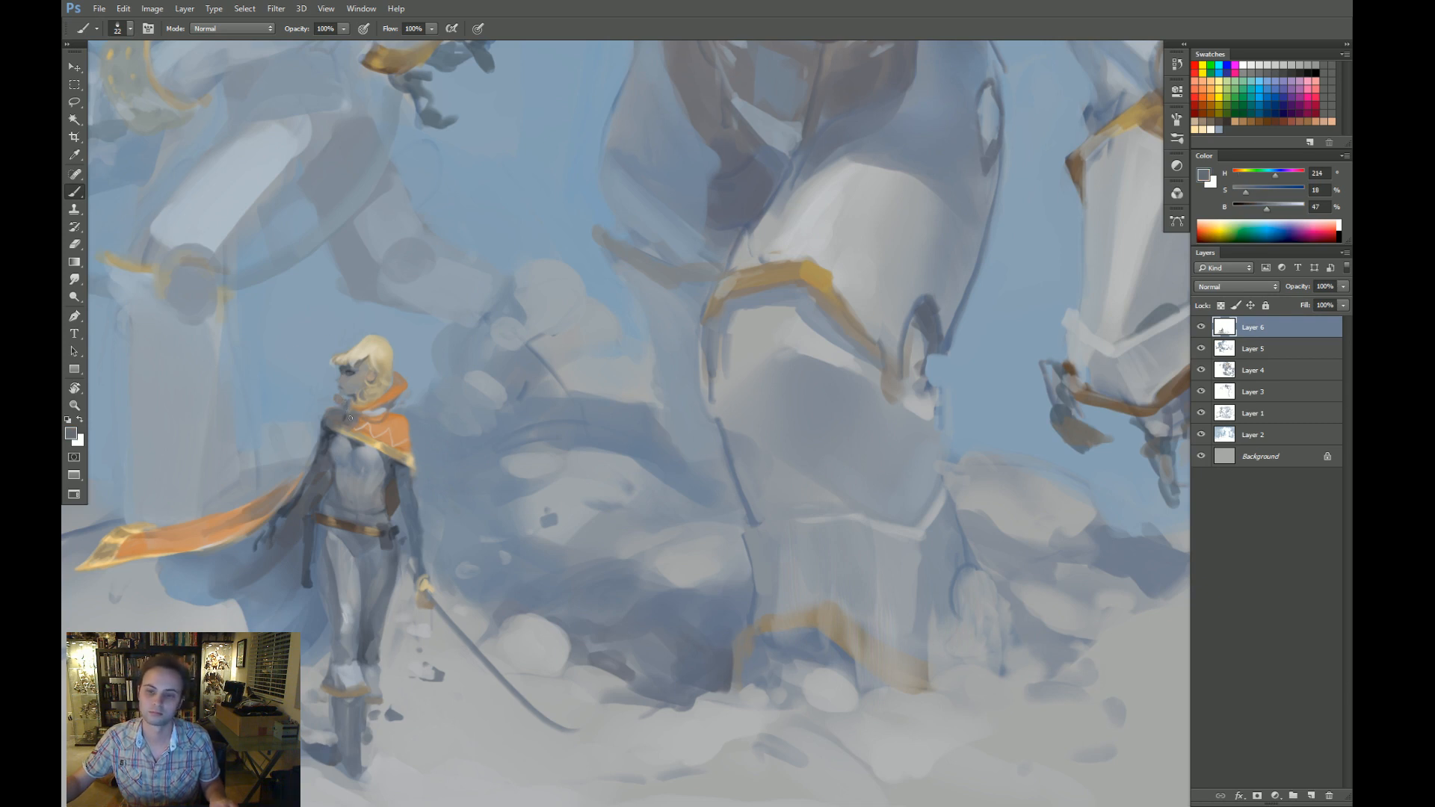
Repaint the woman's front boot and its cuff with sampled light grey (H 210, S 2, B 76), undoing the strokes that miss.
left_click_drag(417, 449, 480, 455)
key("z")
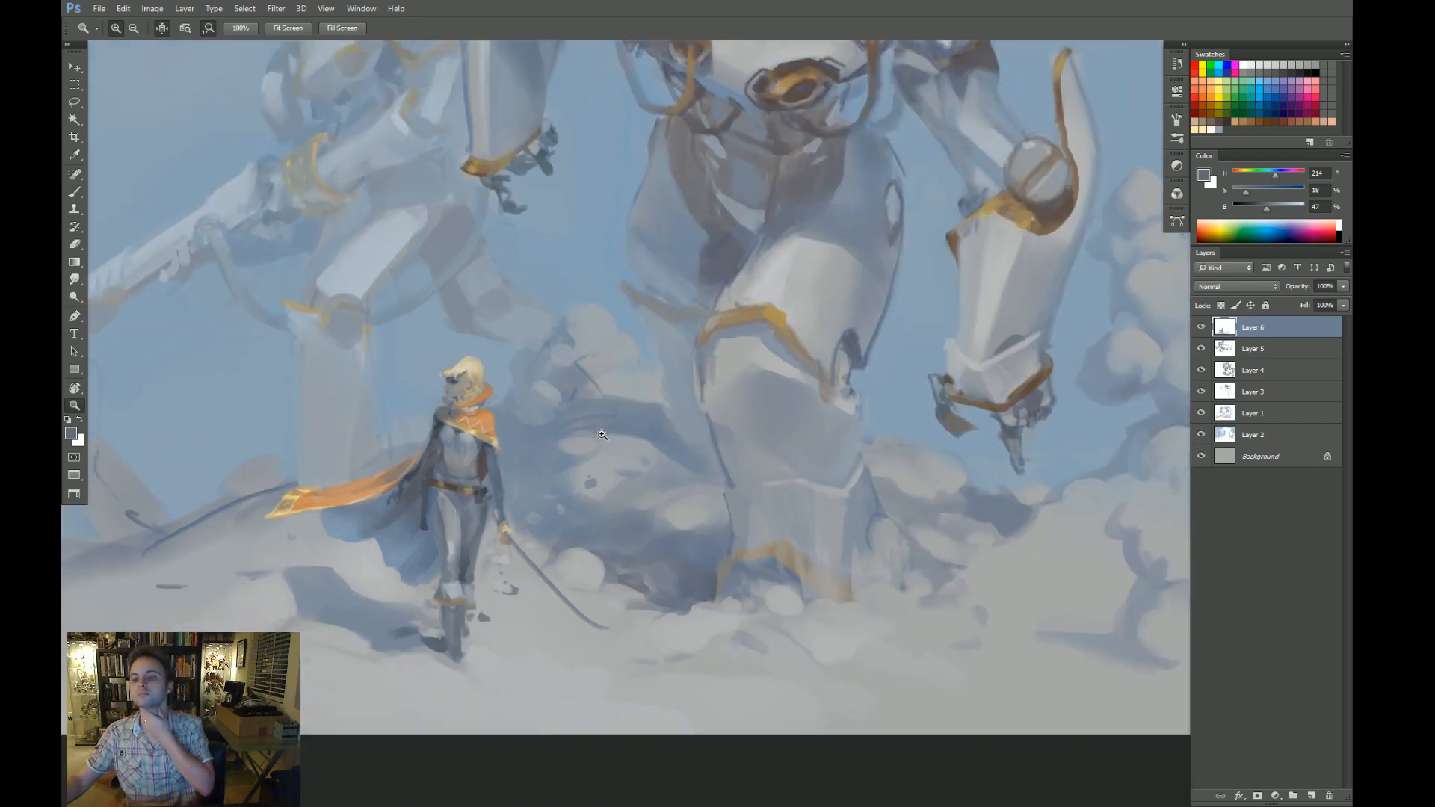
left_click_drag(680, 394, 773, 435)
key("b")
left_click(855, 329, "alt")
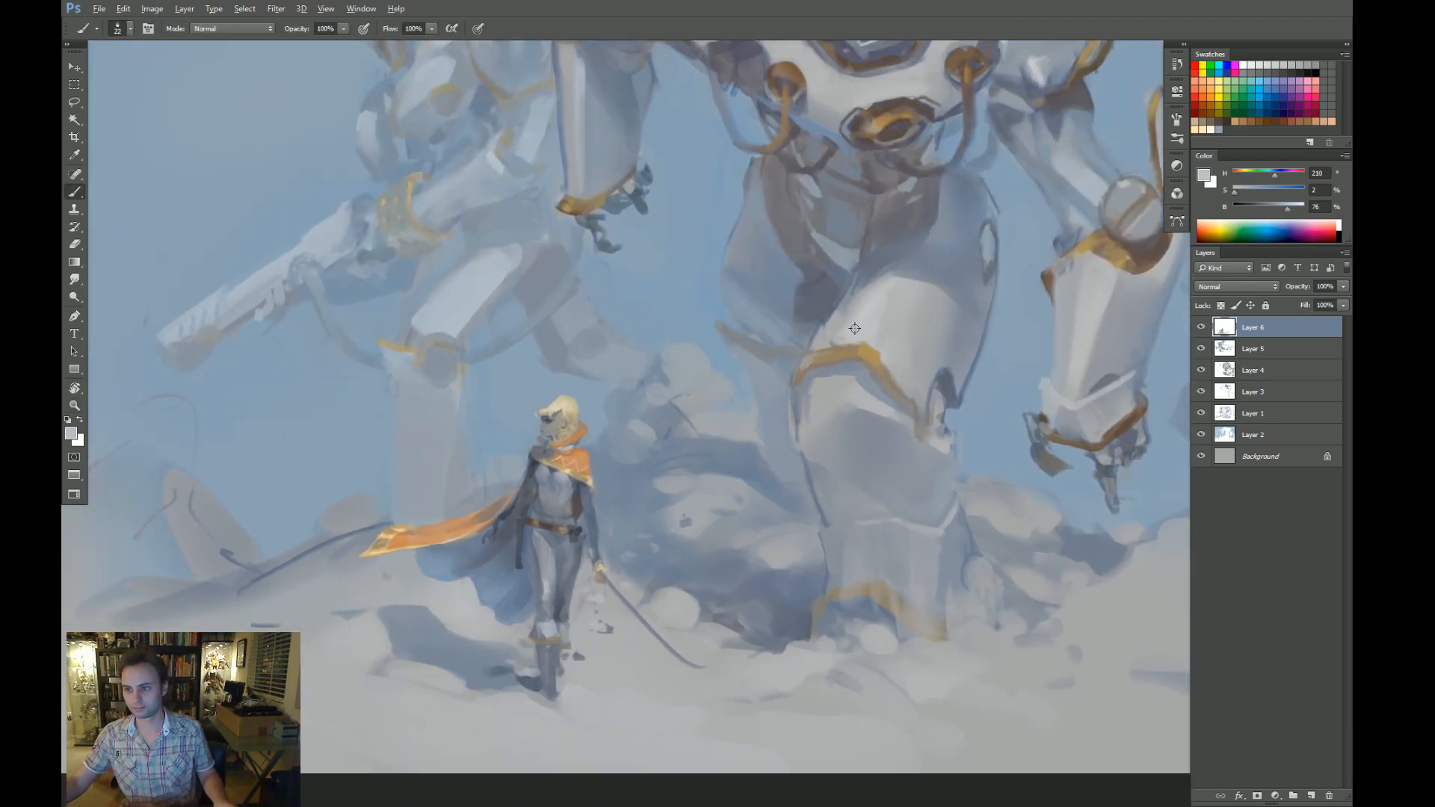
right_click(522, 686, "alt")
mouse_move(536, 632)
left_mouse_down()
mouse_move(581, 620)
mouse_move(545, 673)
mouse_move(543, 655)
mouse_move(543, 695)
left_mouse_up()
key("ctrl+z")
key("ctrl+z")
key("bracketleft")
key("bracketleft")
key("bracketleft")
mouse_move(546, 649)
left_mouse_down()
mouse_move(549, 702)
mouse_move(538, 648)
mouse_move(552, 698)
mouse_move(553, 635)
left_mouse_up()
key("ctrl+z")
key("ctrl+z")
scroll(550, 628, "up", 2)
key("bracketleft")
key("bracketleft")
key("bracketleft")
key("bracketleft")
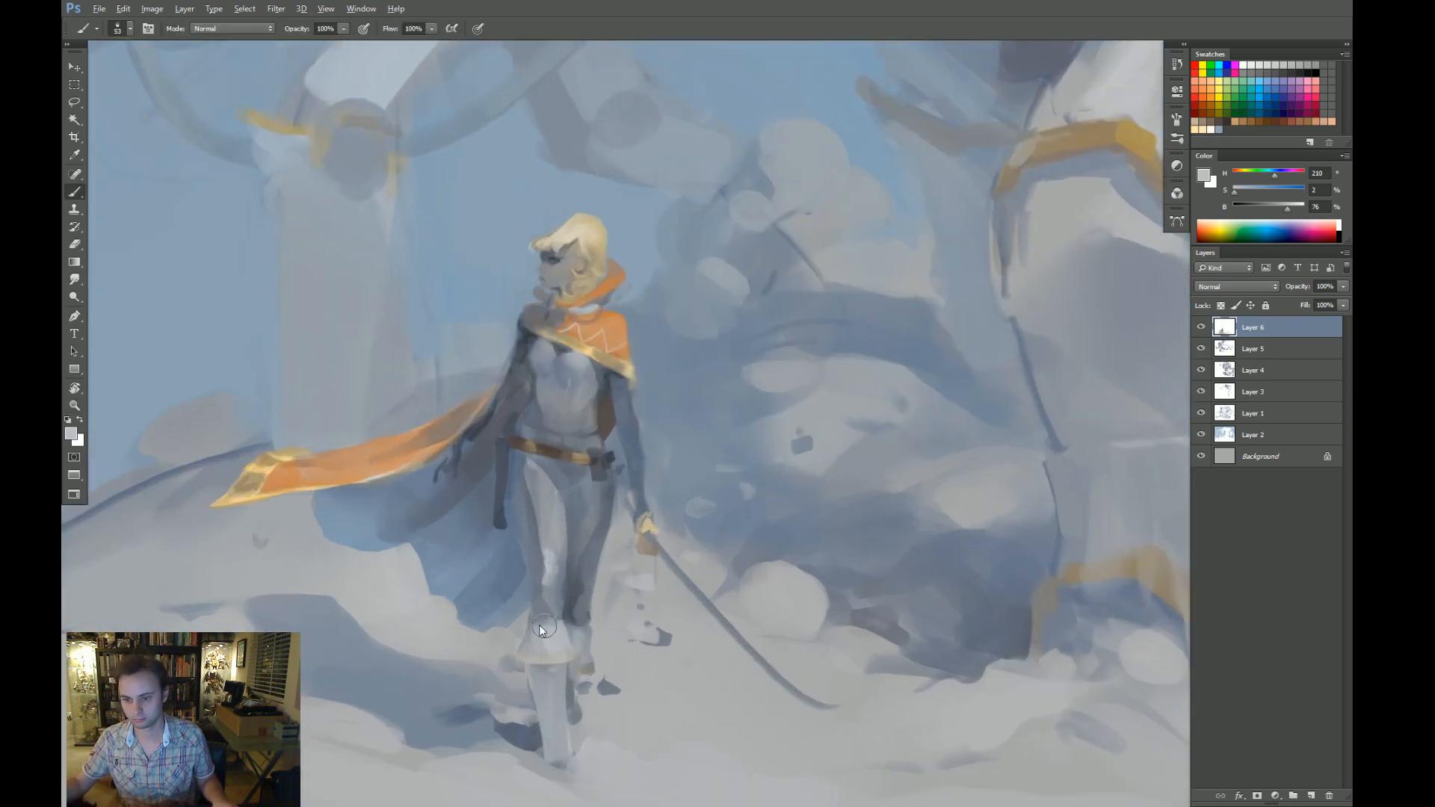
Refine the front boot's fur cuff and its edges with a smaller brush and sampled greys, including H 213, S 5, B 66.
key("bracketleft")
key("bracketleft")
key("bracketleft")
left_click(524, 633, "alt")
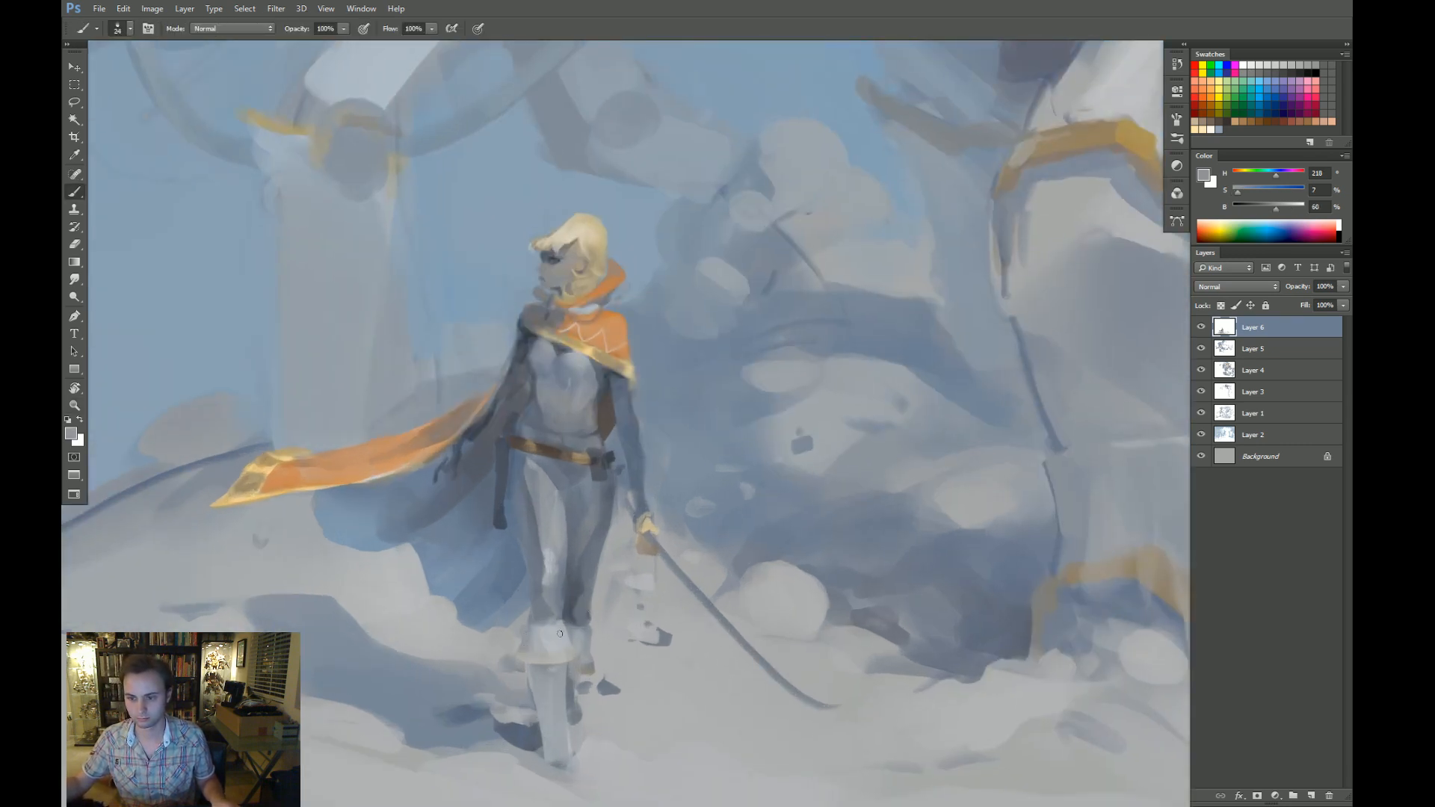
left_click(560, 634, "alt")
left_click_drag(561, 628, 556, 644)
left_click(526, 632, "alt")
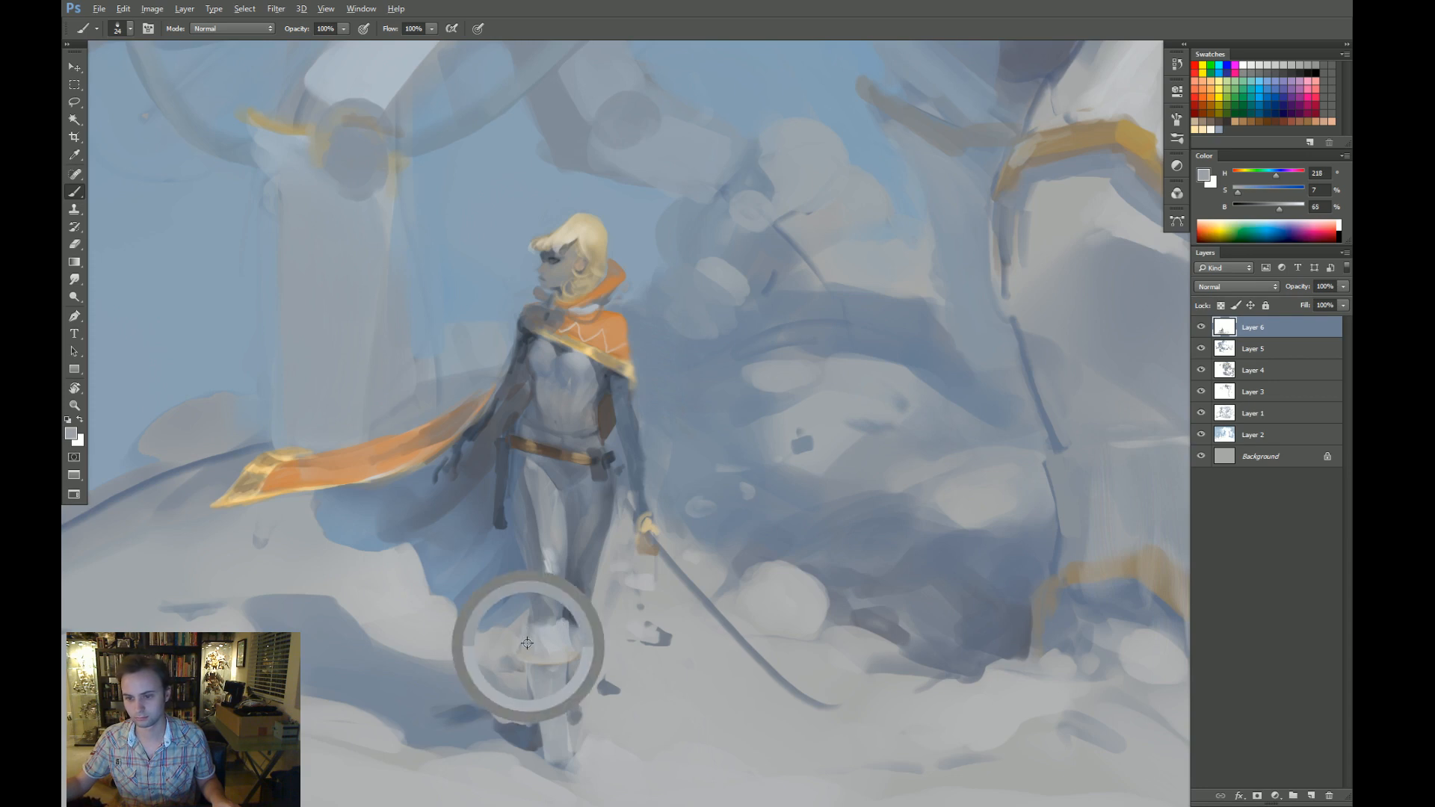
left_click(586, 650, "alt")
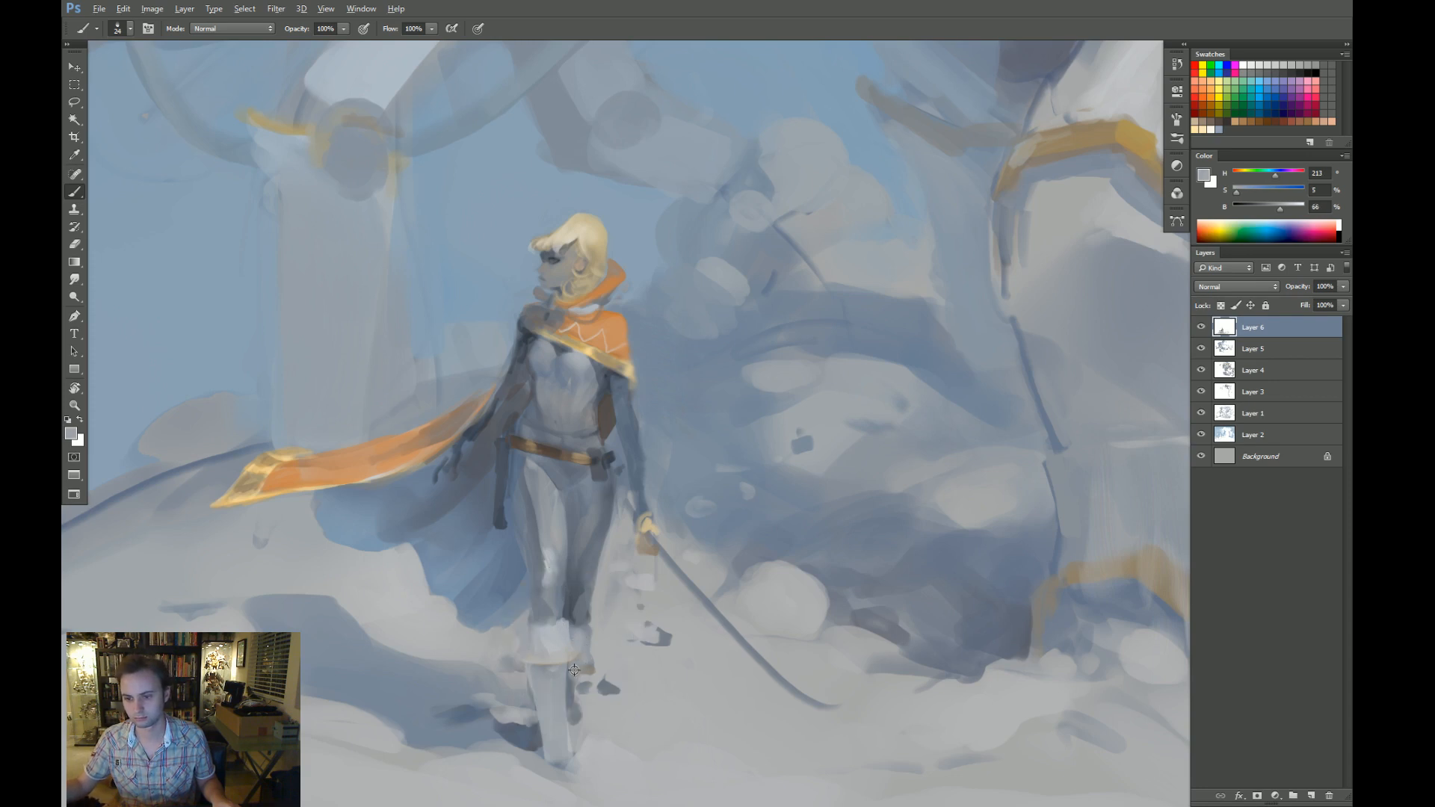
Add small shading accents to the front boot's shaft and foot with sampled greys (H 210, S 4, B 56 and H 216, S 6, B 66).
left_click(569, 694, "alt")
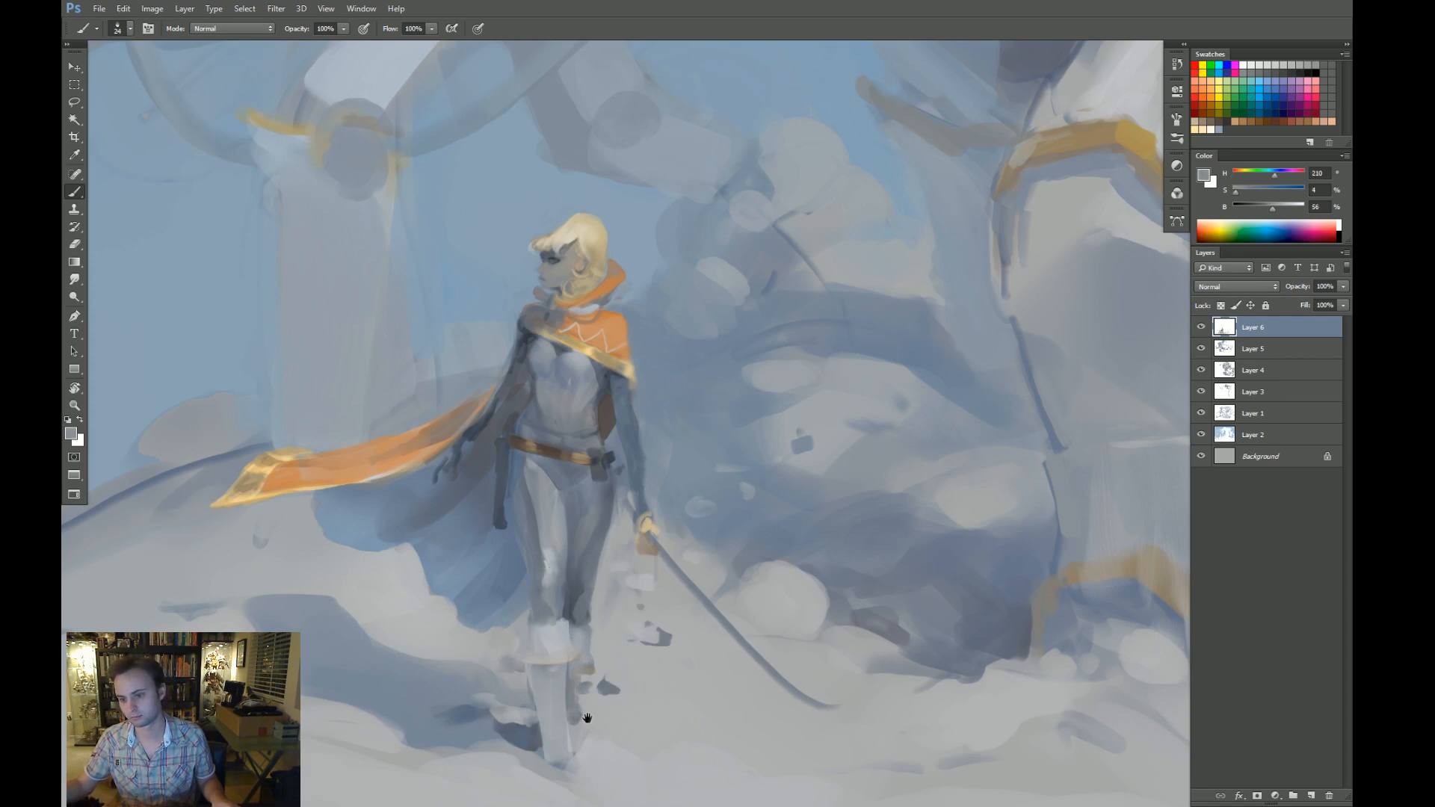
mouse_move(588, 718)
left_mouse_down()
mouse_move(589, 664)
mouse_move(544, 680)
mouse_move(538, 649)
left_mouse_up()
left_click(525, 684, "alt")
left_click(556, 654, "alt")
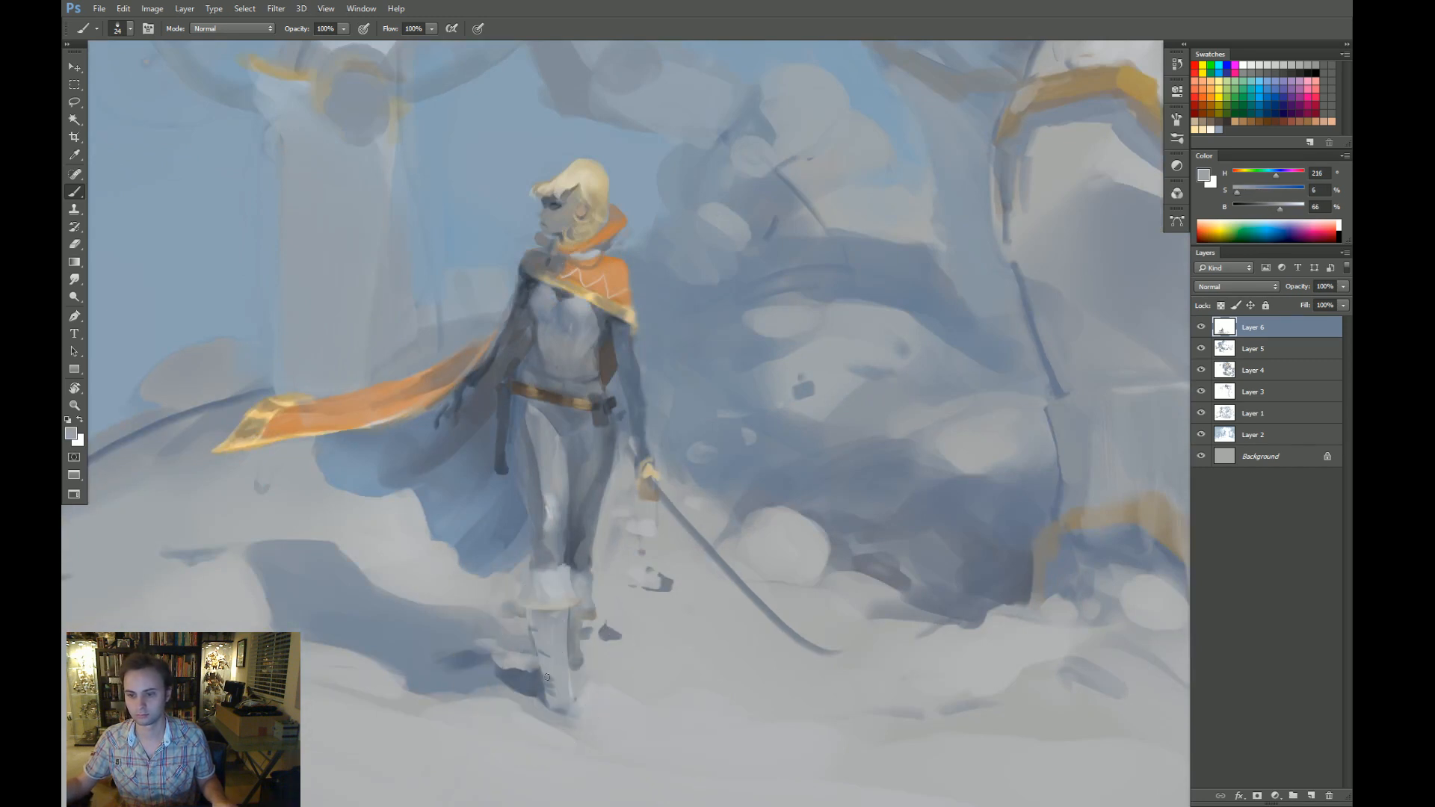
Paint light grey snow (H 210, S 4, B 75) around the front boot's foot and undo the last strokes.
key("r")
key("ctrl+0")
left_click_drag(753, 619, 642, 657)
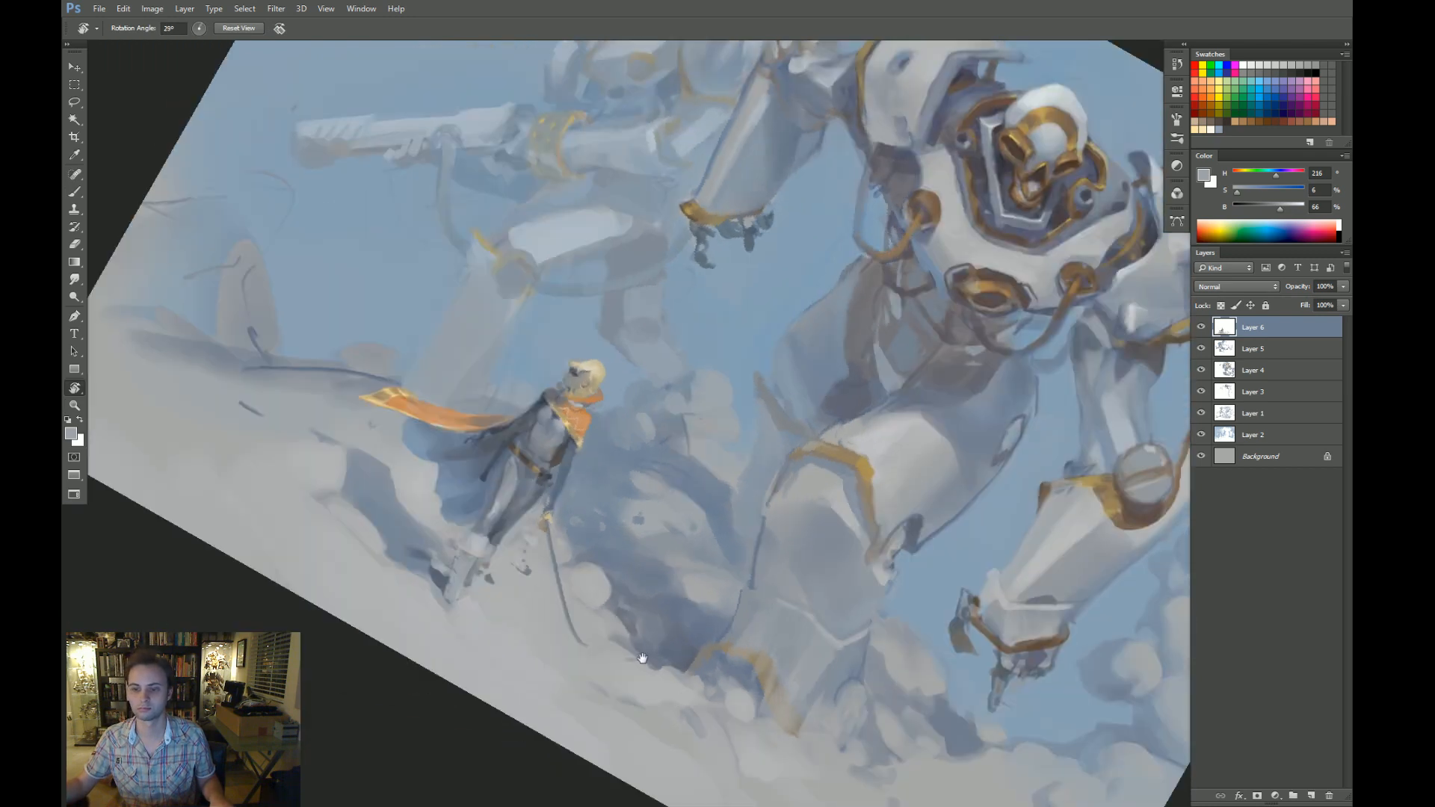
key("Escape")
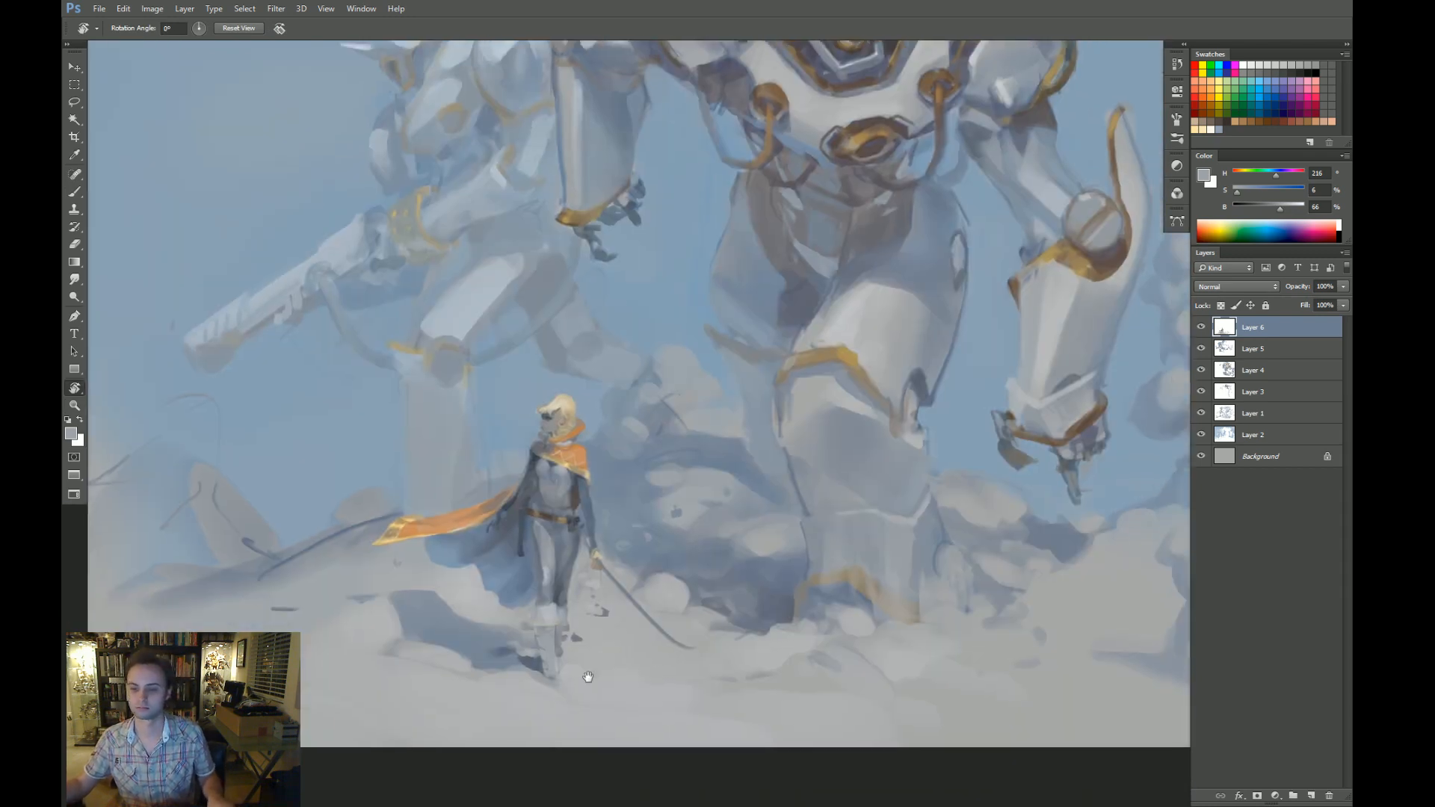
scroll(588, 676, "up", 2)
key("b")
left_click(538, 591, "alt")
mouse_move(539, 684)
left_mouse_down()
mouse_move(541, 624)
mouse_move(547, 685)
left_mouse_up()
key("ctrl+alt+z")
key("ctrl+alt+z")
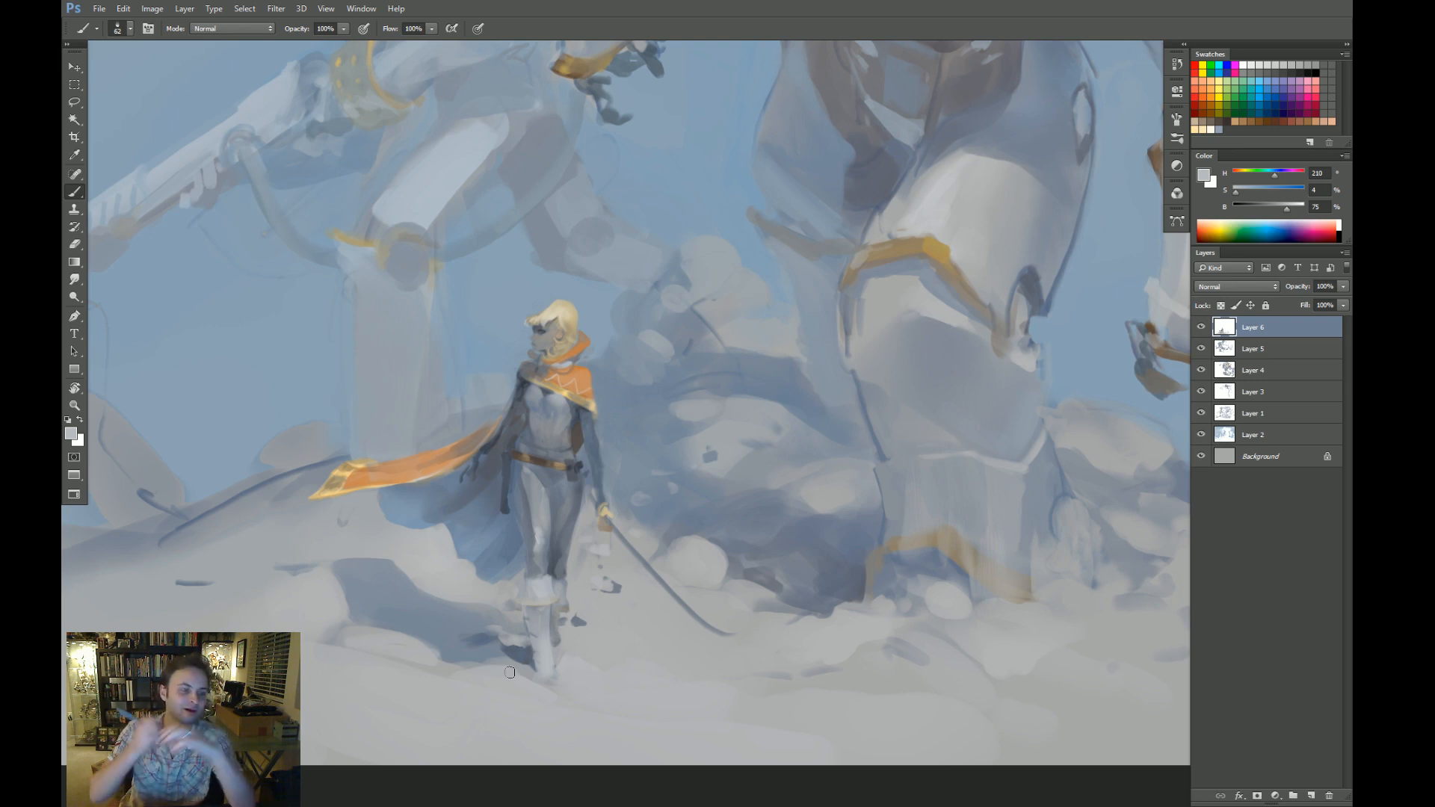
Smooth the foreground snow between the woman and the large robot's foot with sampled grey (H 210, S 1, B 69).
left_click_drag(809, 582, 680, 538)
key("r")
left_click_drag(218, 569, 256, 547)
key("b")
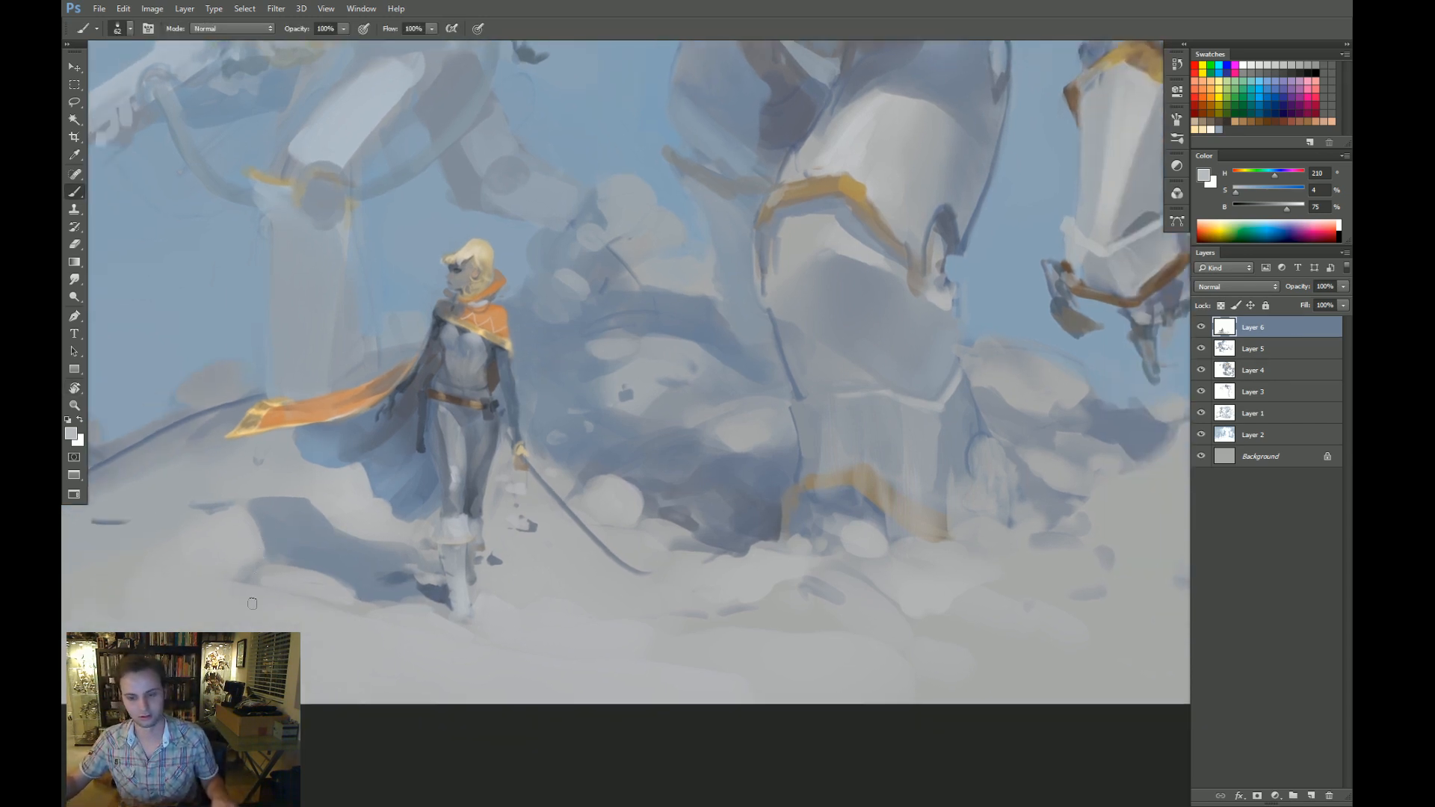
left_click(240, 626, "alt")
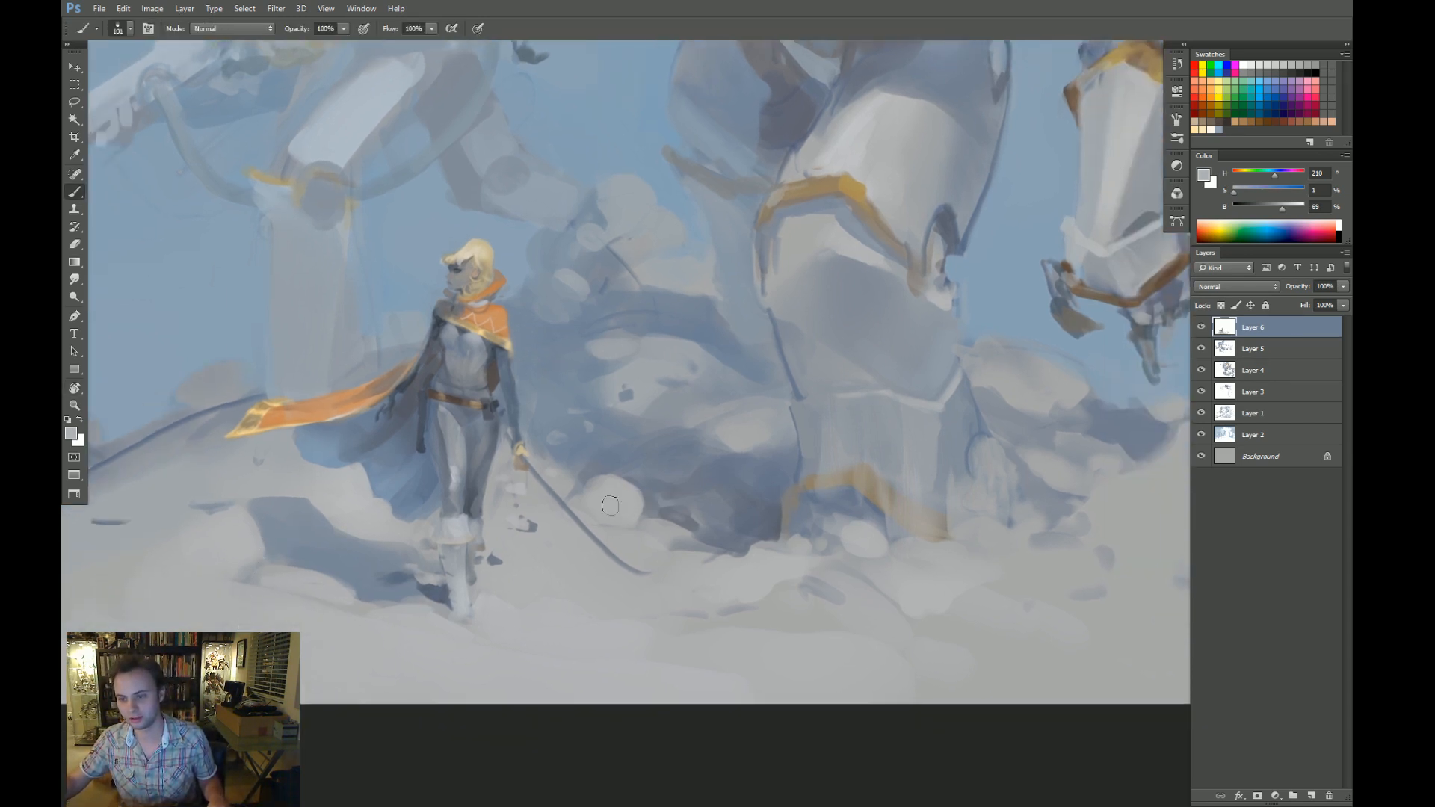
left_click_drag(776, 585, 680, 572)
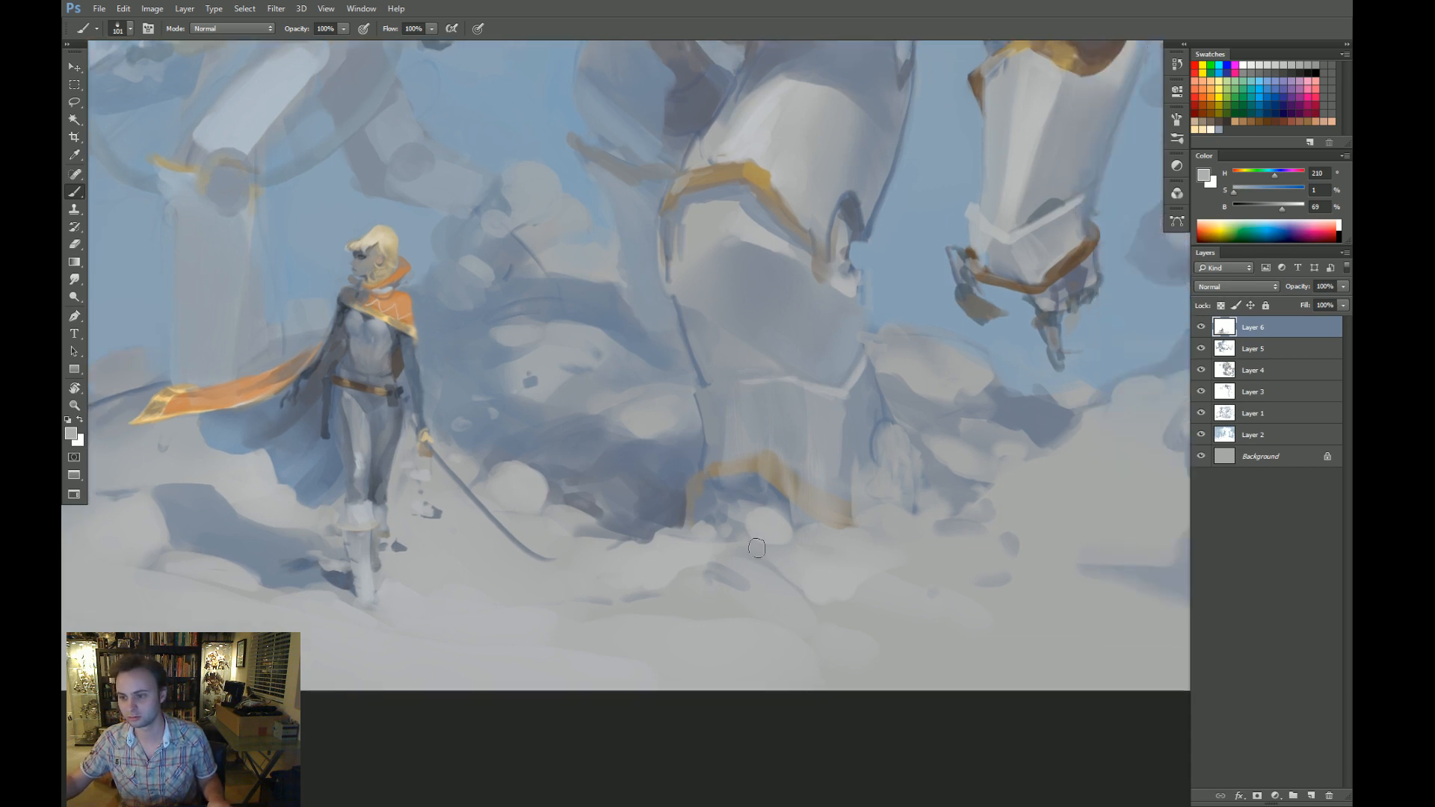
left_click_drag(862, 594, 744, 539)
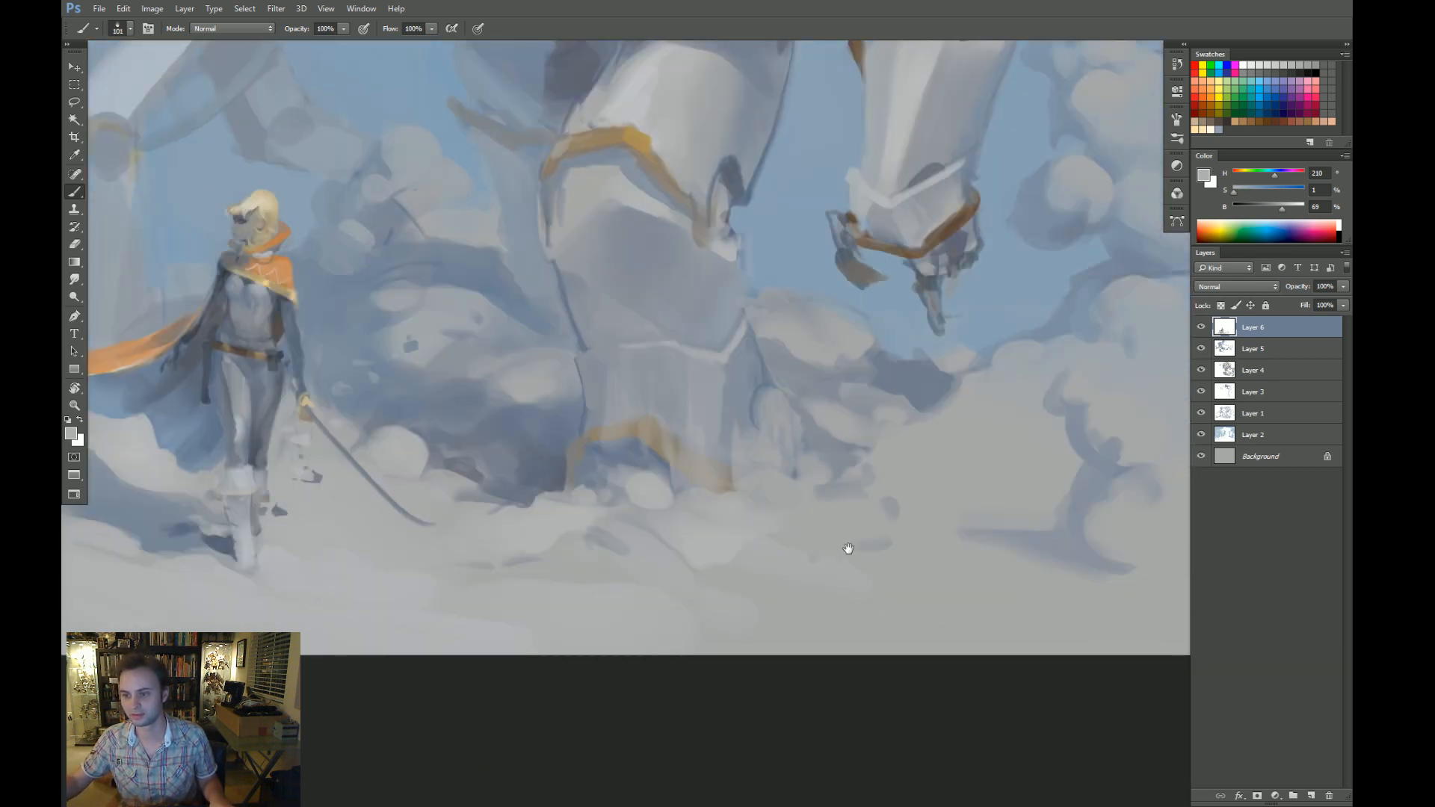
left_click_drag(847, 550, 699, 580)
Brighten and round the low snow-cloud puffs beside the large robot's leg with a bigger brush and sampled grey (H 220, S 2, B 71).
left_click(634, 539, "alt")
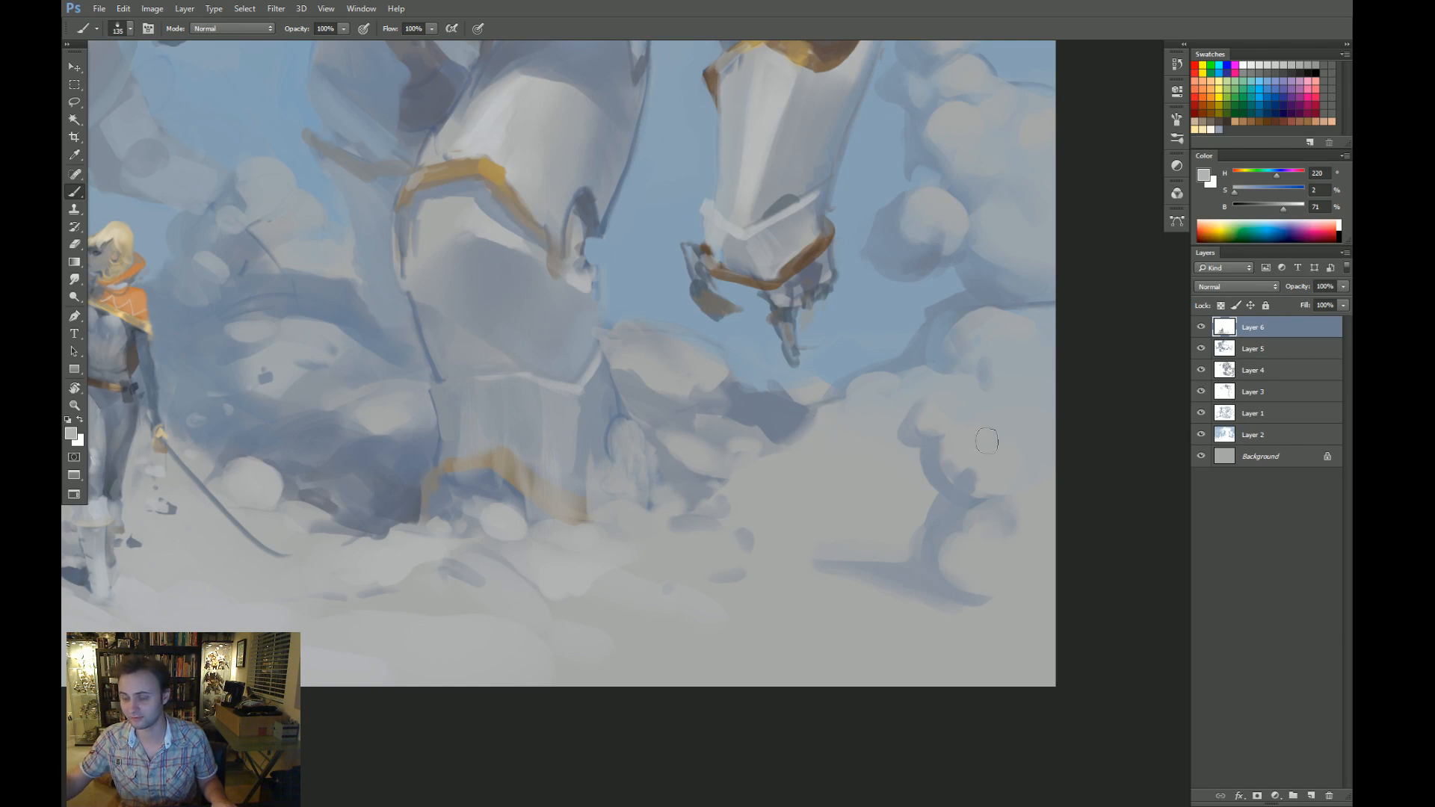
mouse_move(978, 432)
left_mouse_down()
mouse_move(913, 437)
mouse_move(900, 465)
mouse_move(949, 524)
mouse_move(901, 605)
left_mouse_up()
right_click(875, 429, "alt")
right_click(917, 462, "alt")
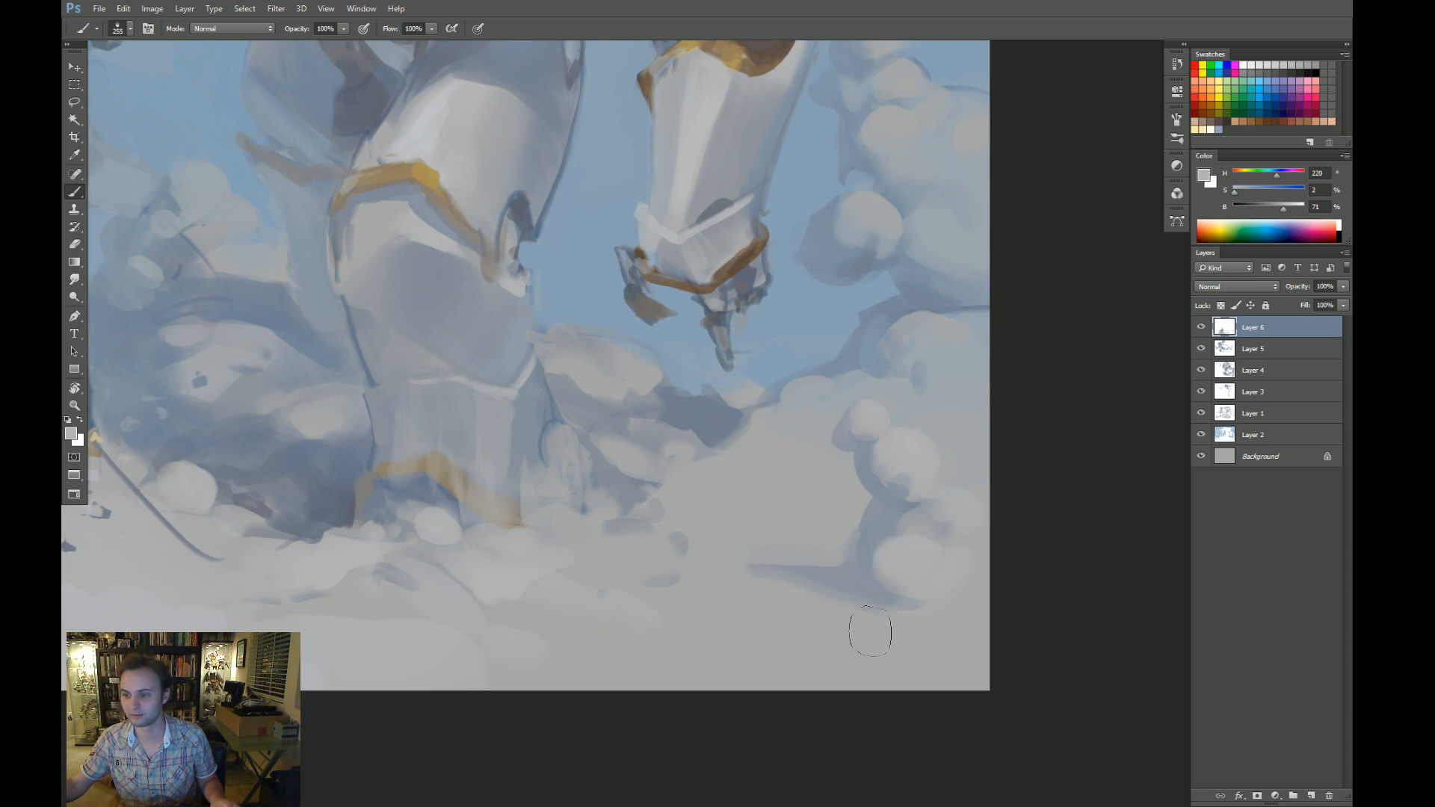
left_click_drag(947, 542, 904, 568)
Build up lighter rounded puffs in the tall cloud beside the large robot's hand, adjusting the brush size to each puff.
mouse_move(989, 417)
left_mouse_down()
mouse_move(953, 464)
mouse_move(943, 452)
left_mouse_up()
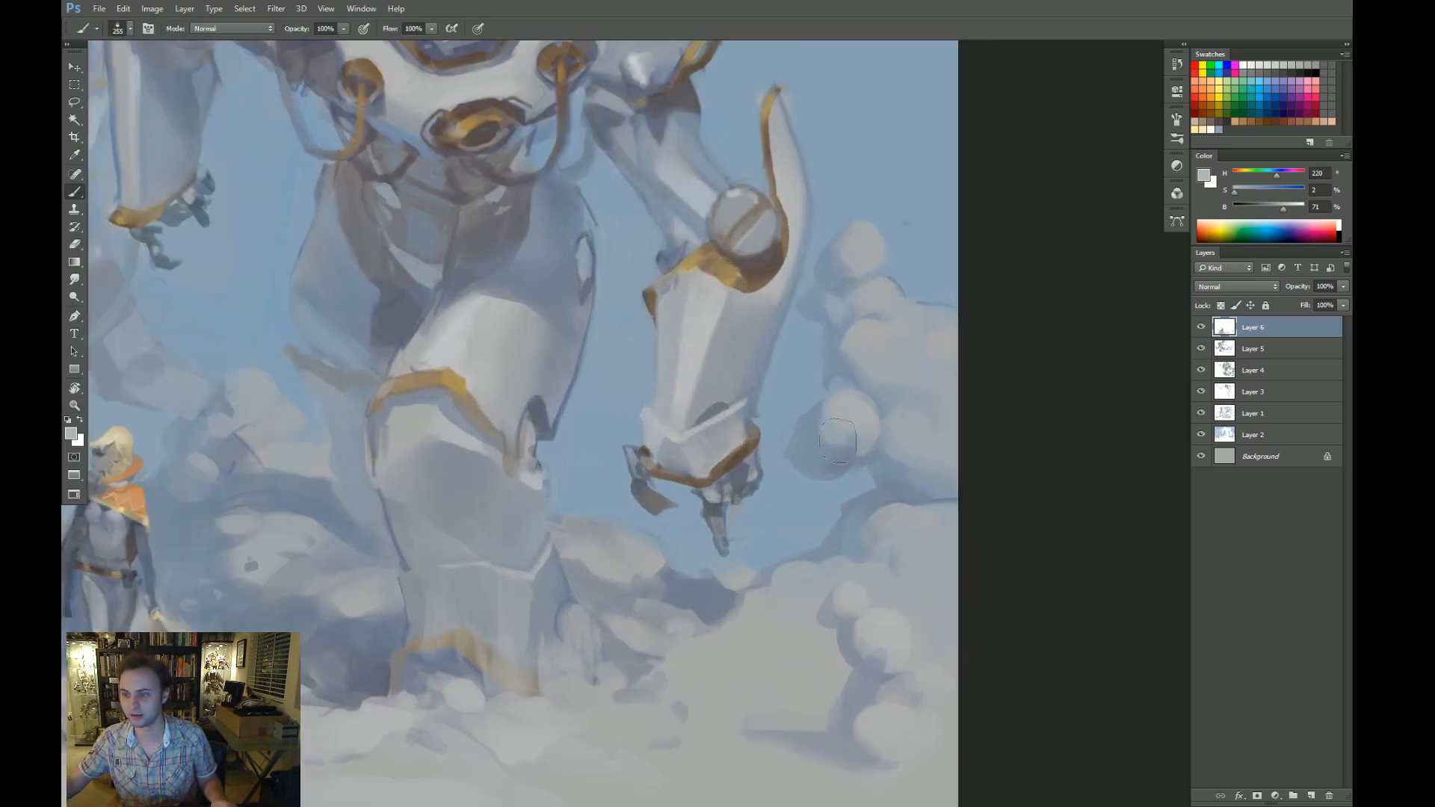
right_click(859, 432, "alt")
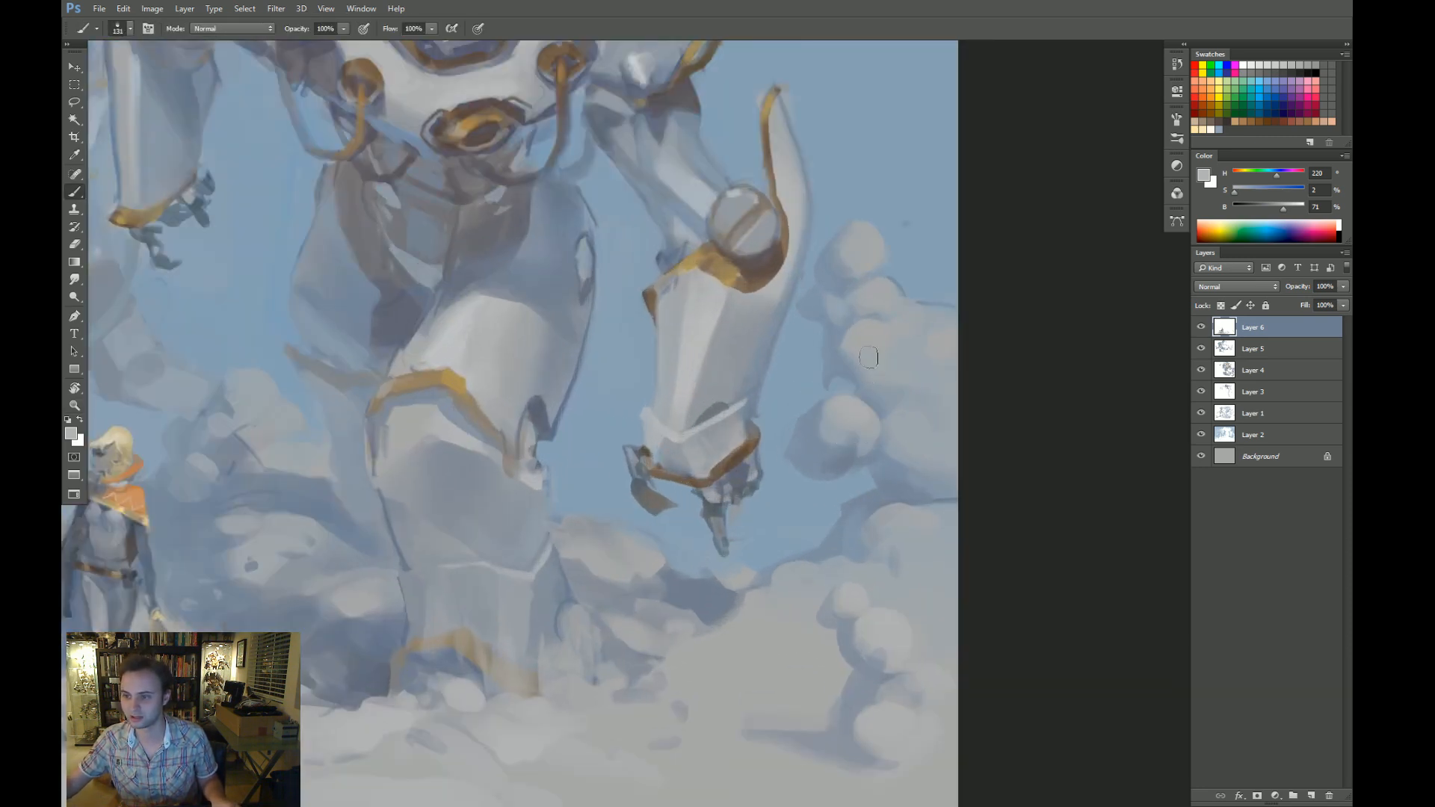
right_click(903, 299, "alt")
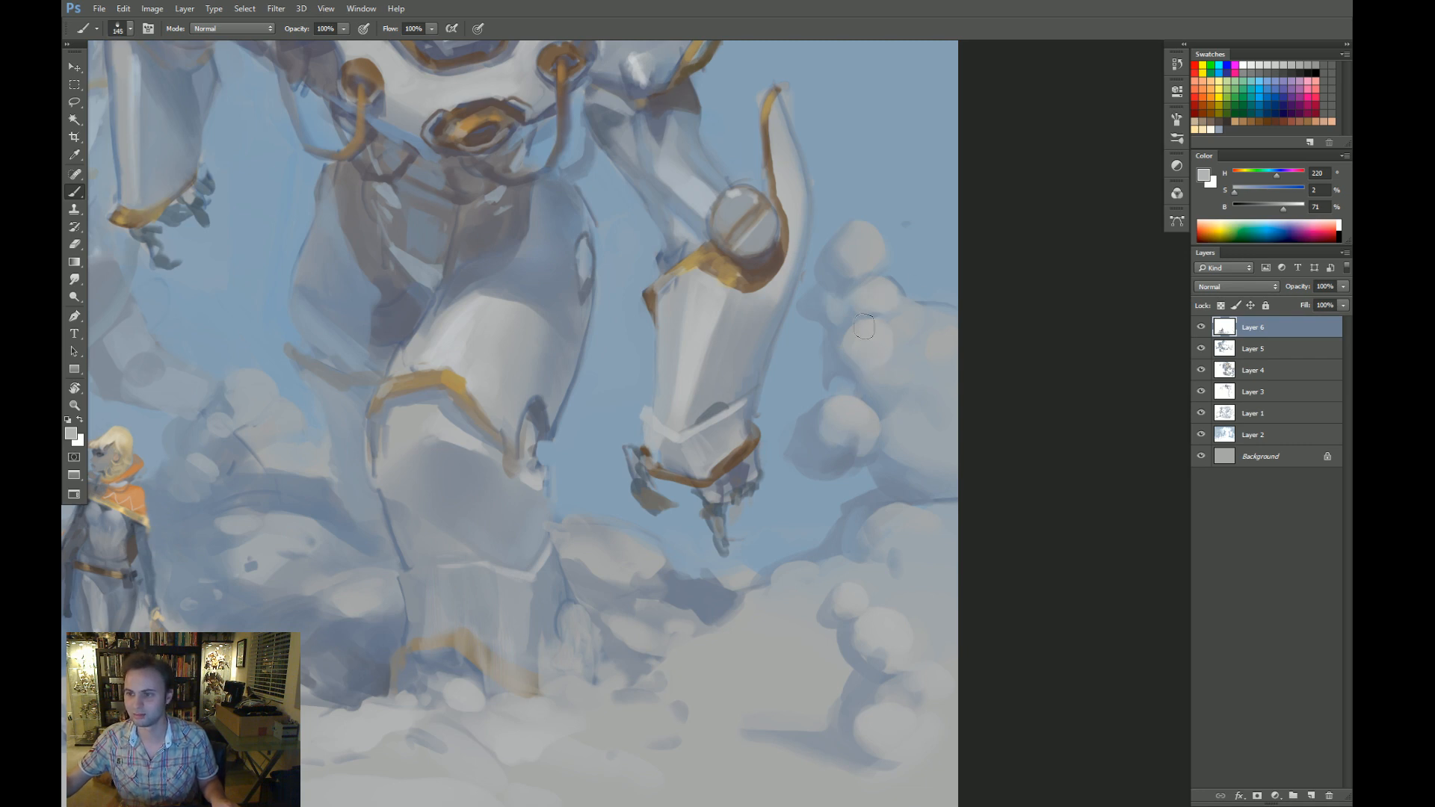
right_click(906, 326, "alt")
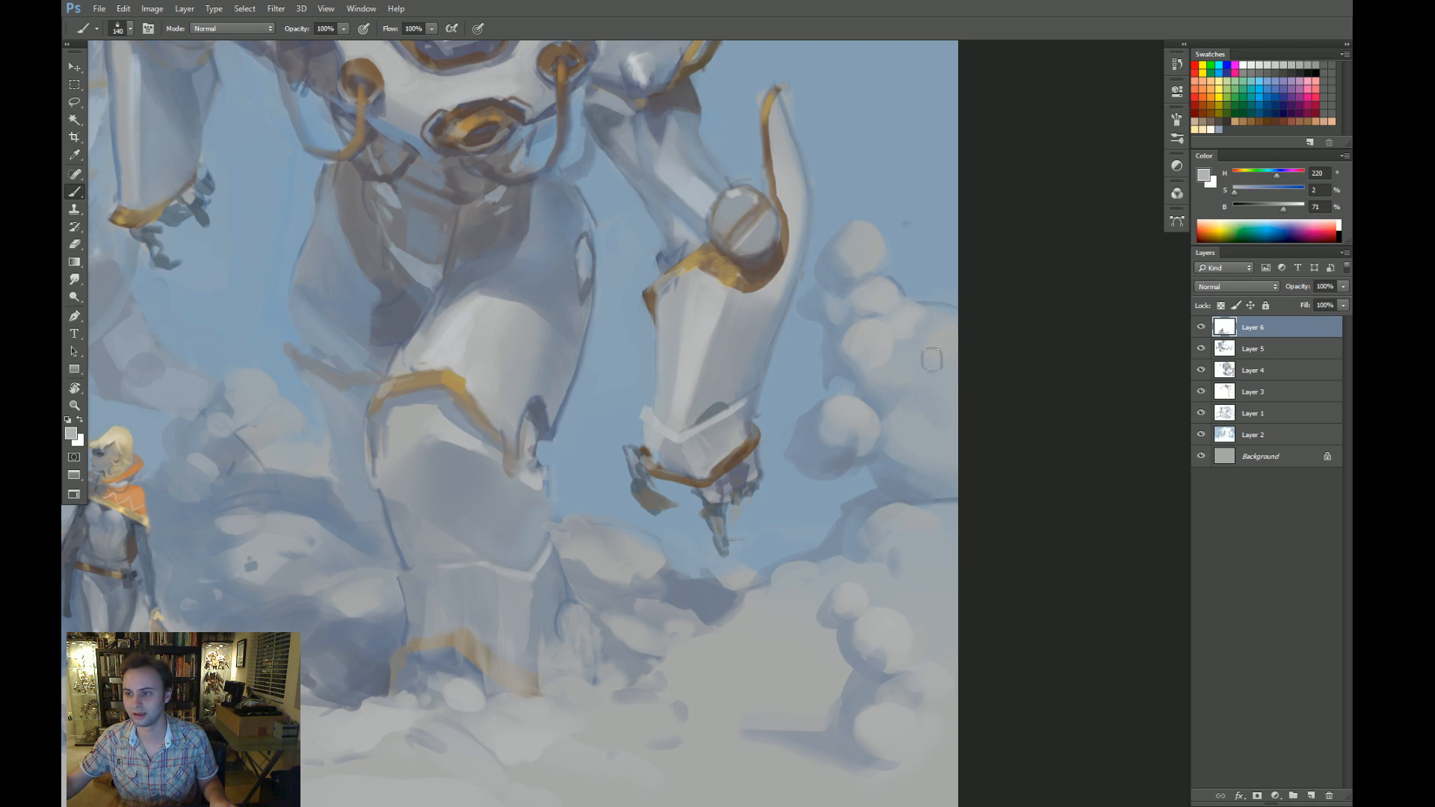
left_click_drag(899, 452, 826, 488)
Lighten the cloud puff between the woman and the large robot's leg and trim its edge with sampled sky blue (H 207, S 24, B 71).
key("z")
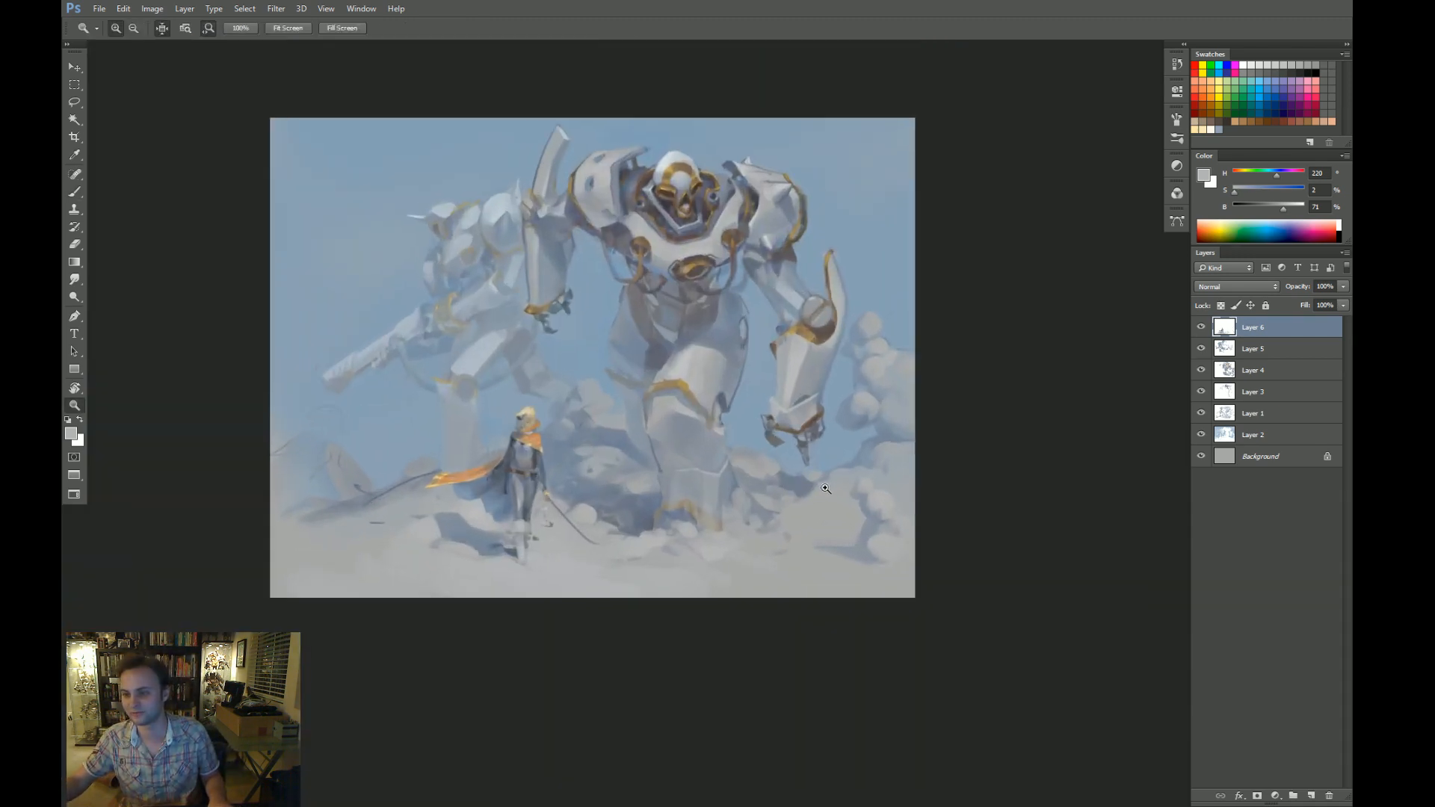
left_click(603, 402)
key("b")
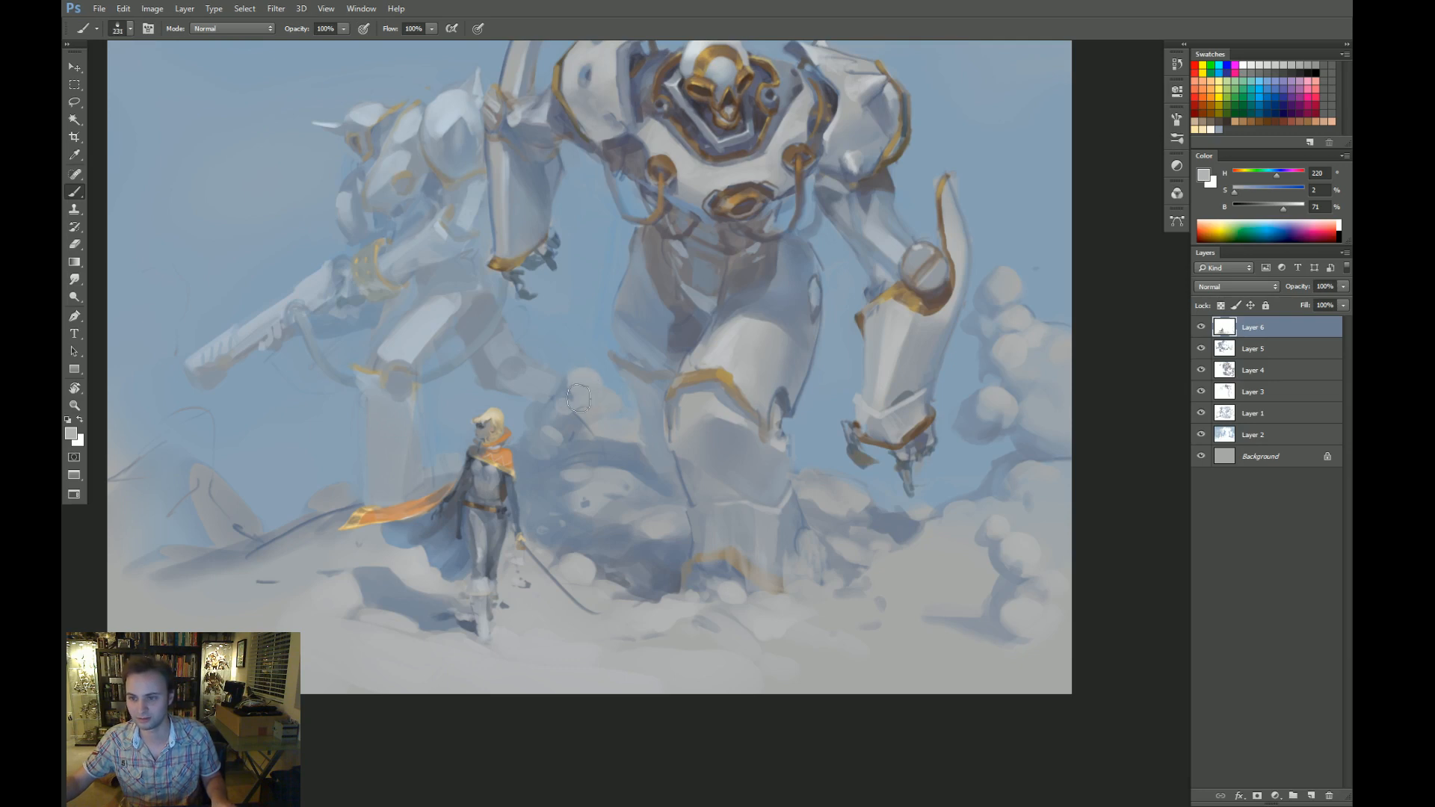
left_click(599, 385, "alt")
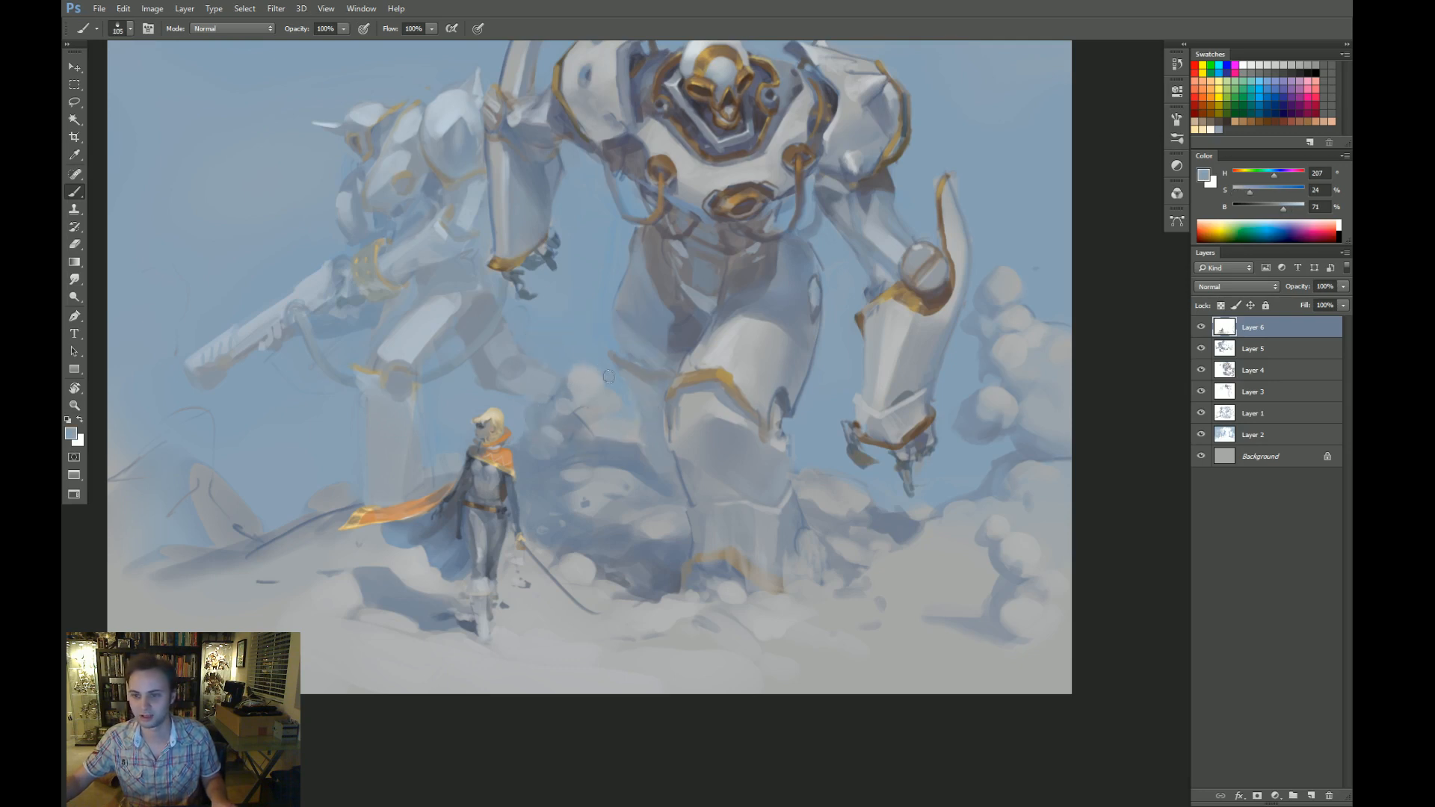
Add a small round puff above the cloud between the woman and the large robot's leg with sampled grey (H 210, S 6, B 70).
key("z")
left_click(586, 380)
key("b")
left_click(573, 380, "alt")
key("bracketleft")
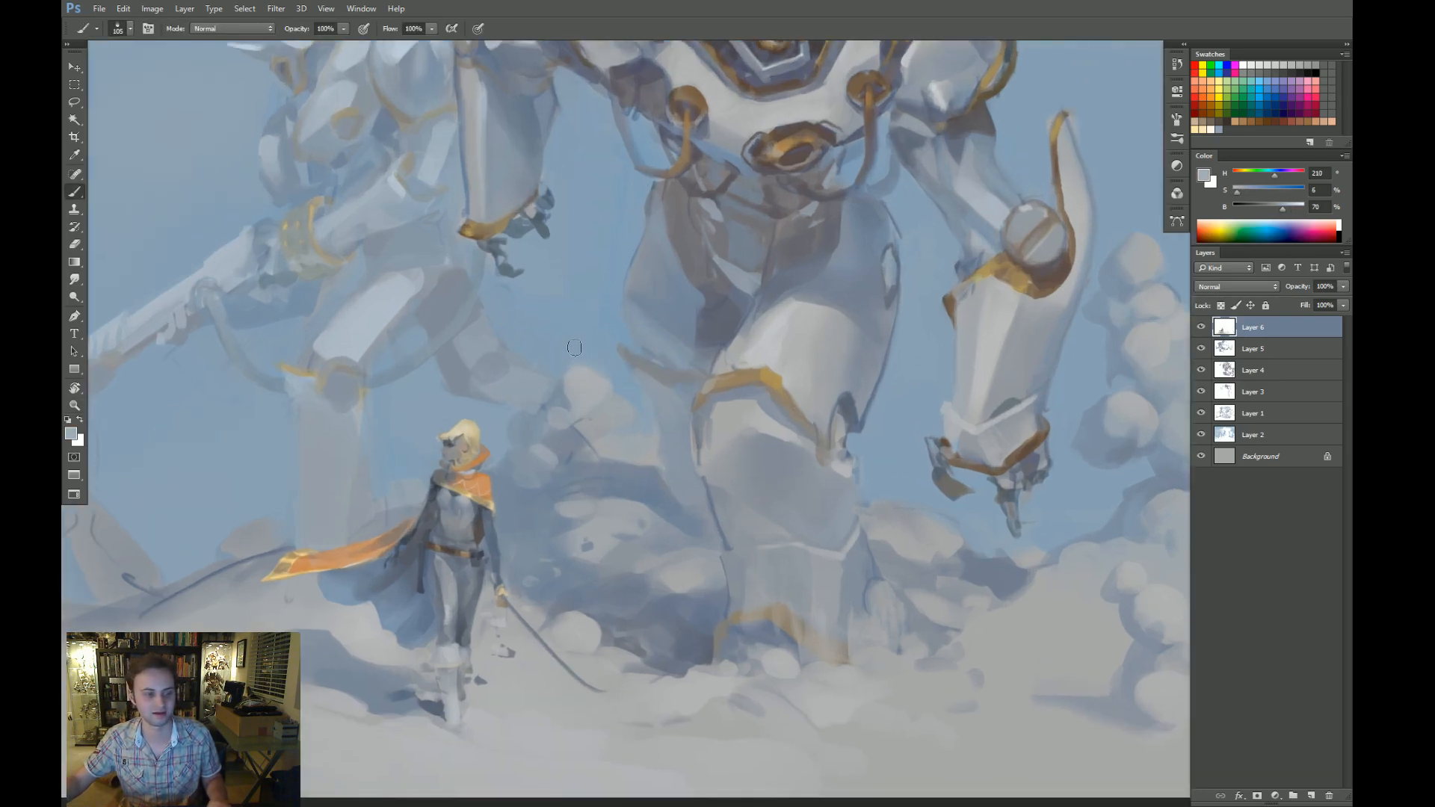
left_click_drag(573, 349, 567, 352)
Shade the small detached puff with a finer brush and sampled blue-grey (H 213, S 21, B 62), and link it to the cloud in sampled light grey.
left_click(567, 376, "alt")
key("bracketleft")
key("bracketleft")
key("bracketleft")
key("bracketleft")
left_click(562, 401, "alt")
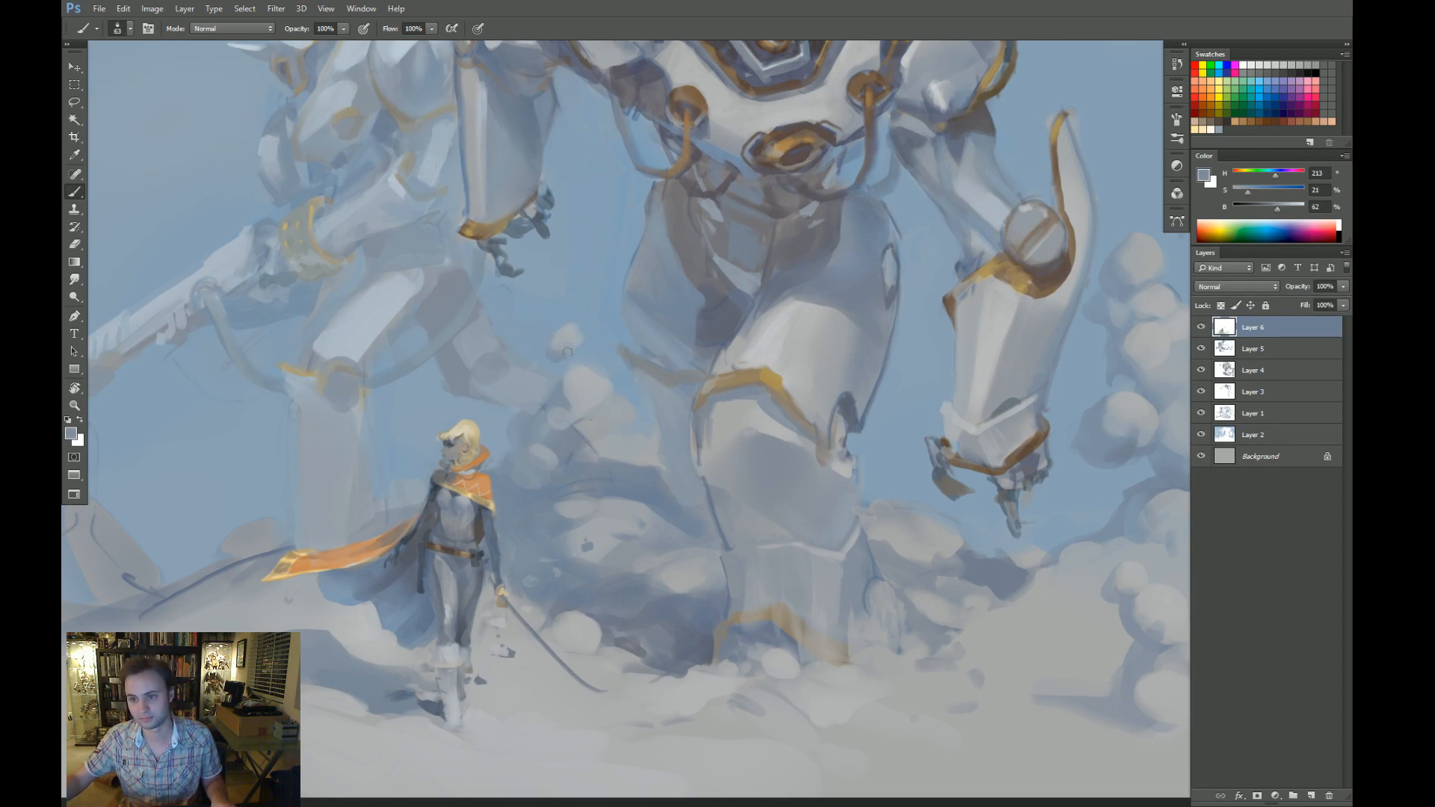
left_click(582, 370, "alt")
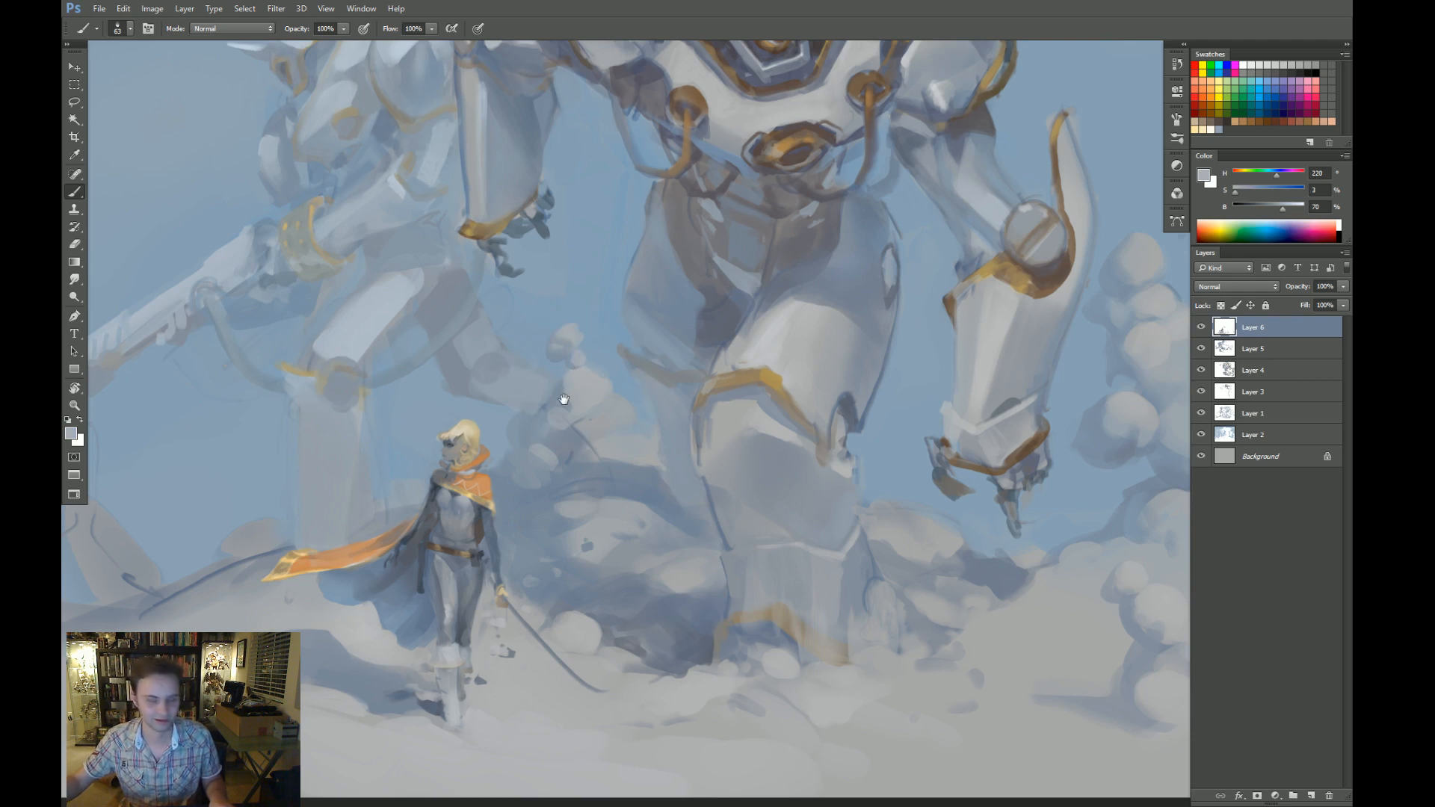
Rework the shaded snow ridge beyond the woman's trailing cape with sampled greys, including H 212, S 9, B 64.
key("z")
left_click_drag(619, 356, 560, 409)
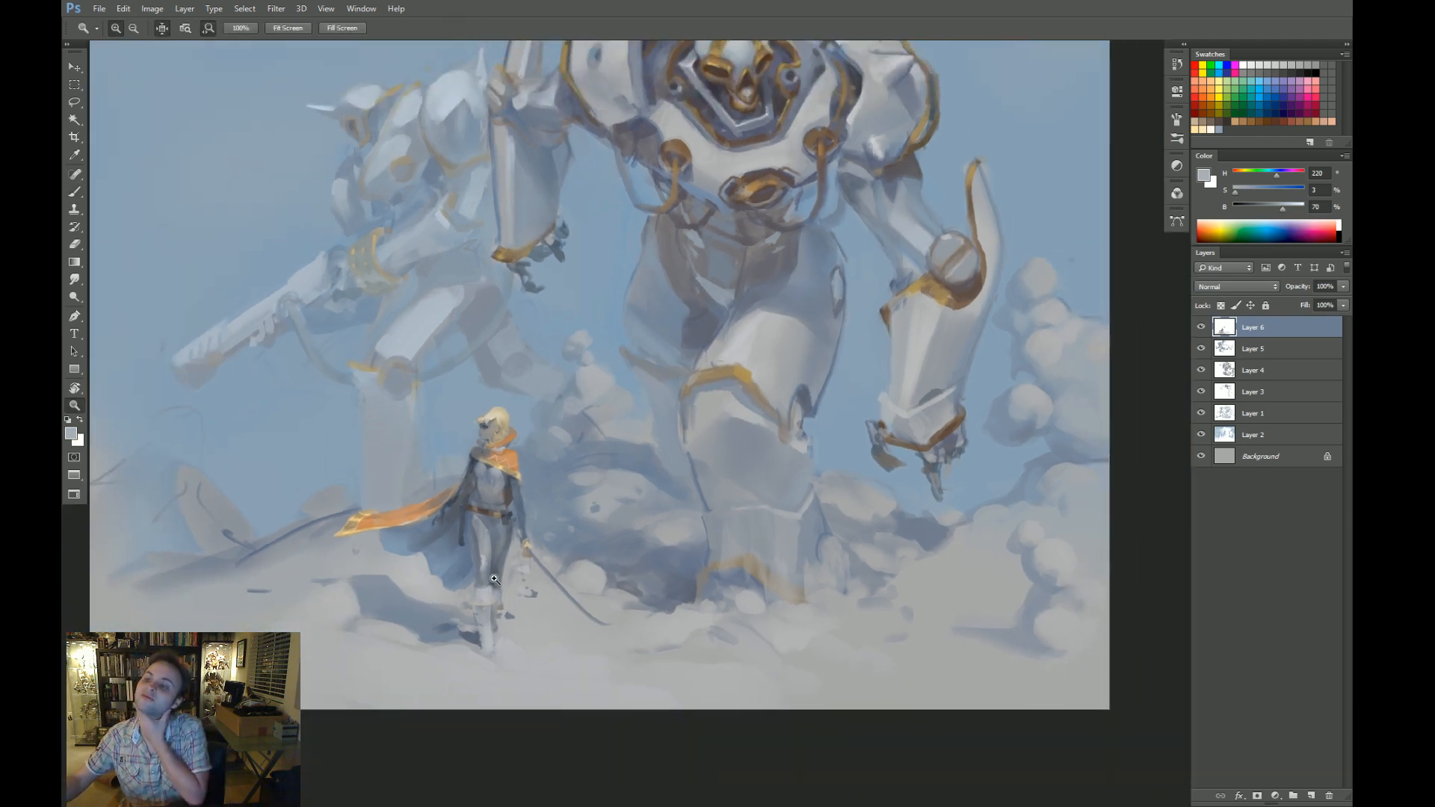
left_click_drag(380, 488, 438, 470)
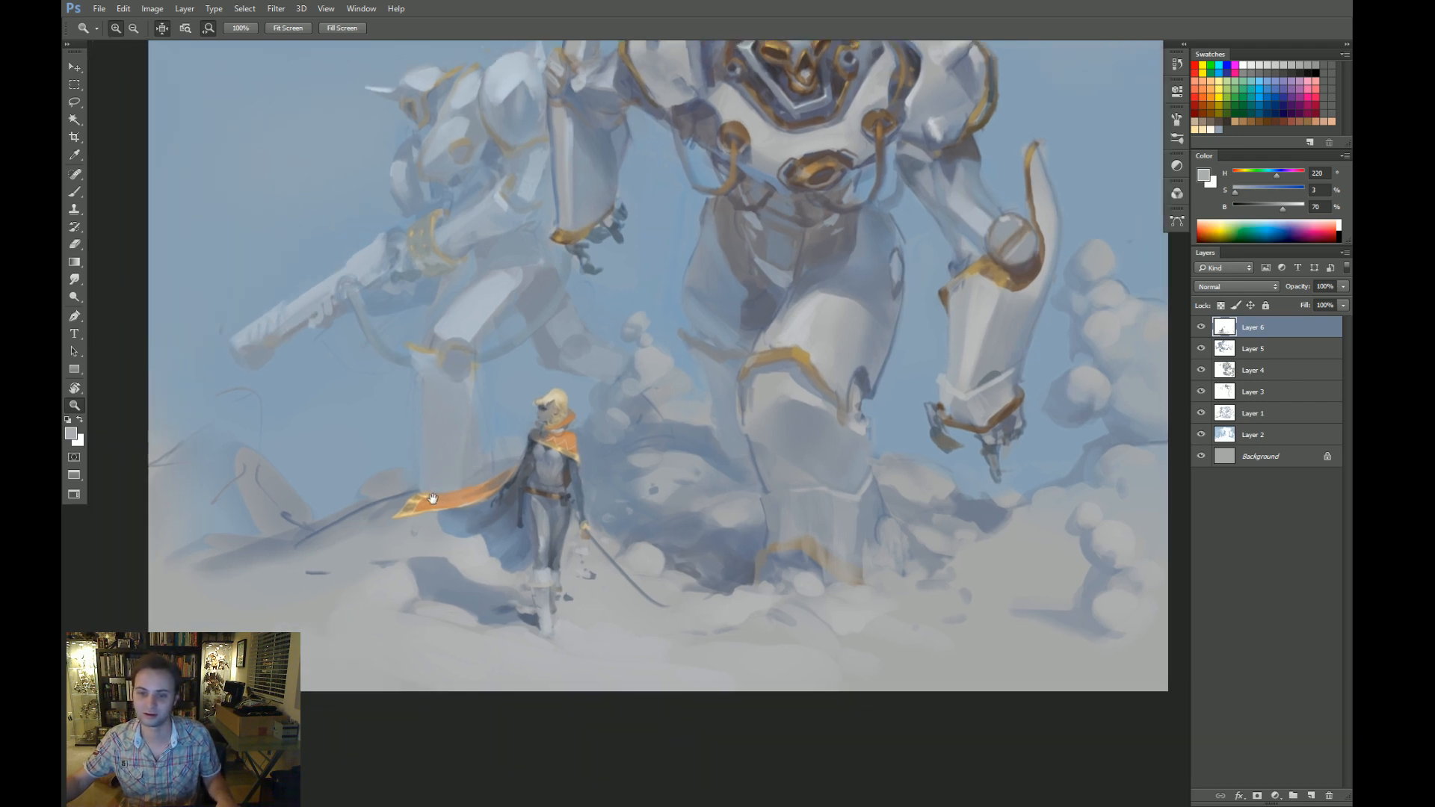
key("b")
left_click(329, 528, "alt")
mouse_move(324, 527)
left_mouse_down()
mouse_move(348, 522)
mouse_move(296, 568)
mouse_move(352, 565)
mouse_move(301, 548)
mouse_move(406, 557)
left_mouse_up()
left_click(342, 555, "alt")
left_click(328, 548, "alt")
left_click(368, 532, "alt")
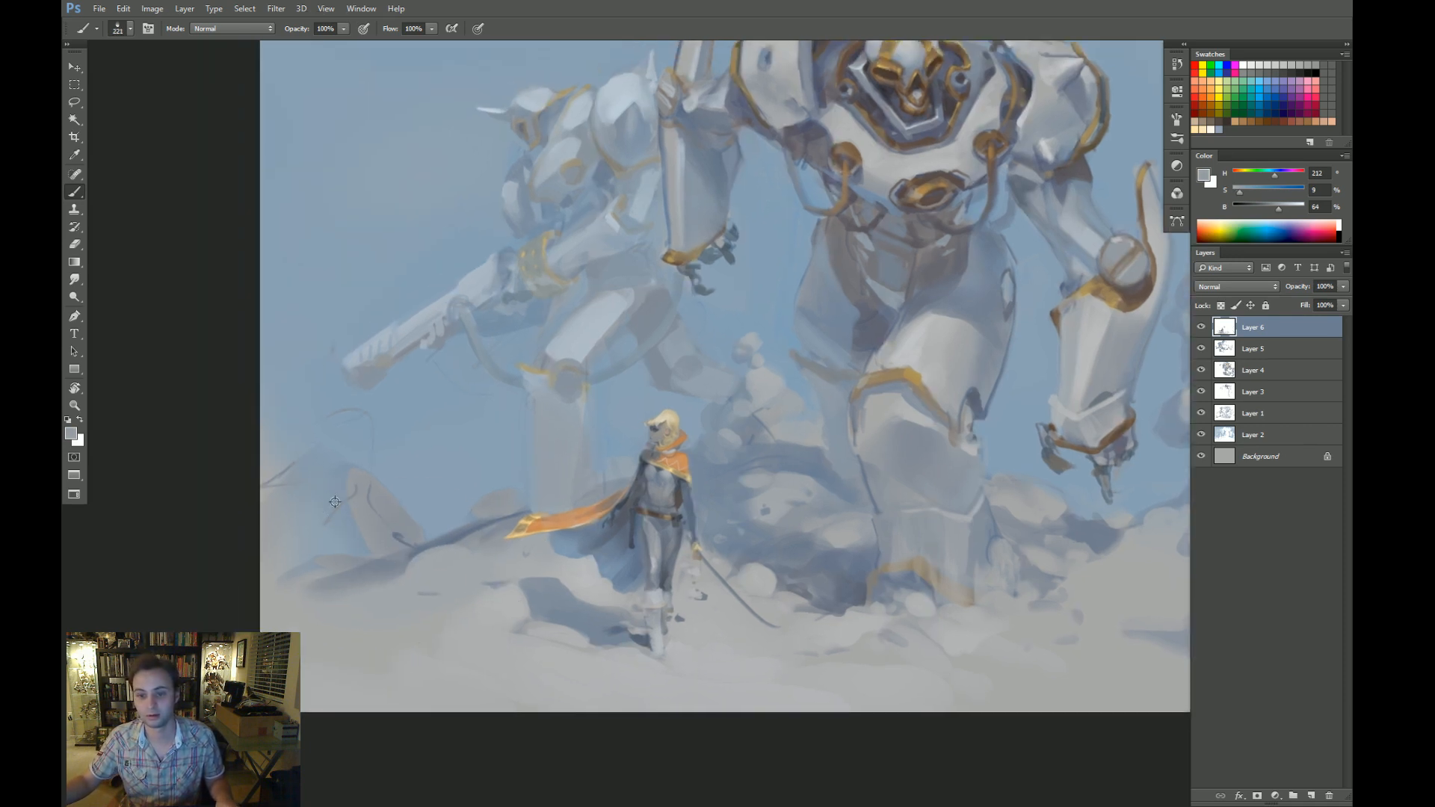
Fill in the sketched mound beyond the cape with sampled blue-grey and trim its edge with sampled sky blue (H 207, S 22, B 70).
mouse_move(335, 501)
left_mouse_down()
mouse_move(352, 538)
mouse_move(340, 521)
mouse_move(366, 529)
mouse_move(335, 540)
left_mouse_up()
left_click(394, 554, "alt")
left_click(339, 498, "alt")
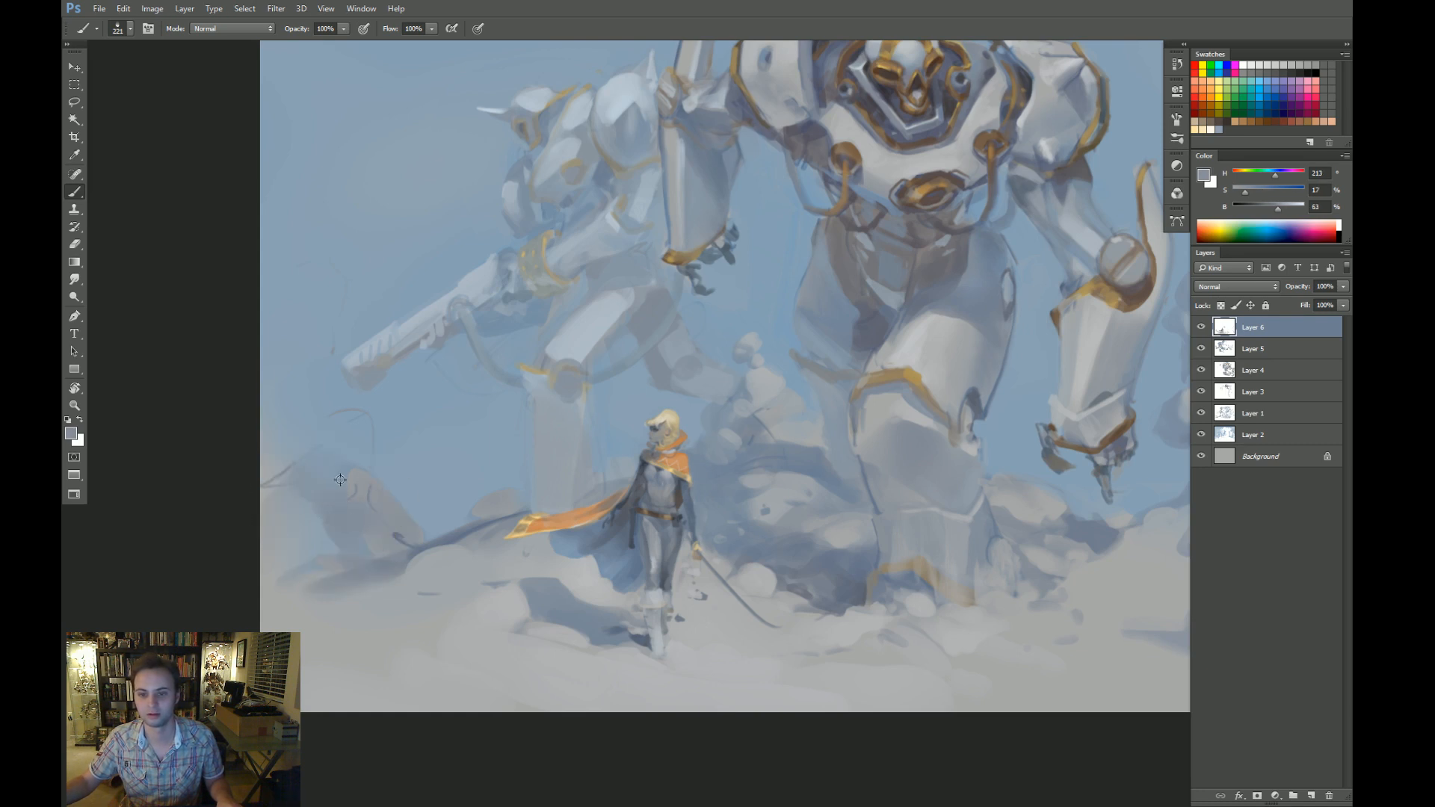
left_click(343, 481, "alt")
left_click_drag(356, 482, 356, 500)
right_click(385, 497, "alt")
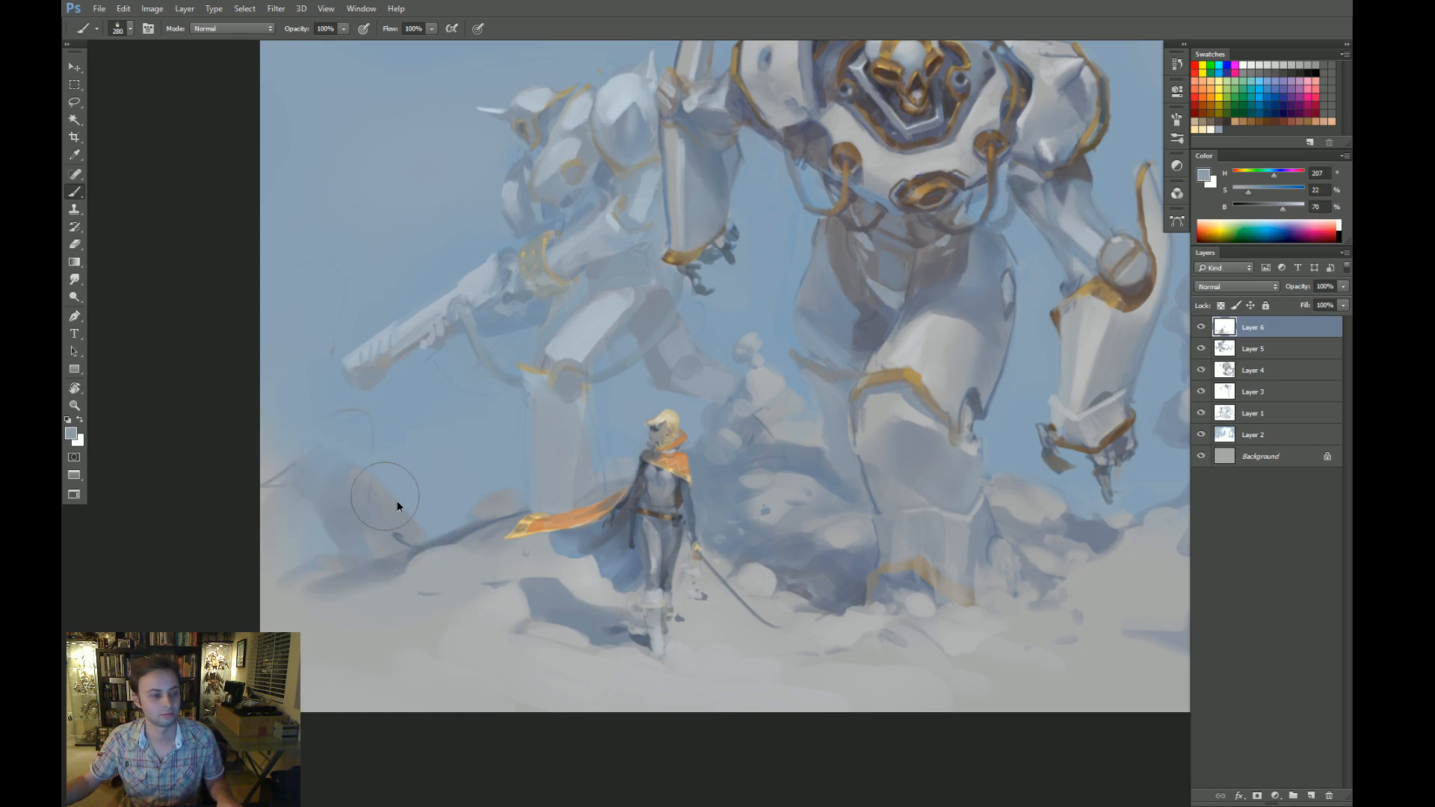
key("period")
Block in a larger hazy cloud behind the mound with sampled blue-grey (H 211, S 17, B 64) and carve its outline with sampled sky blue.
left_click(367, 509, "alt")
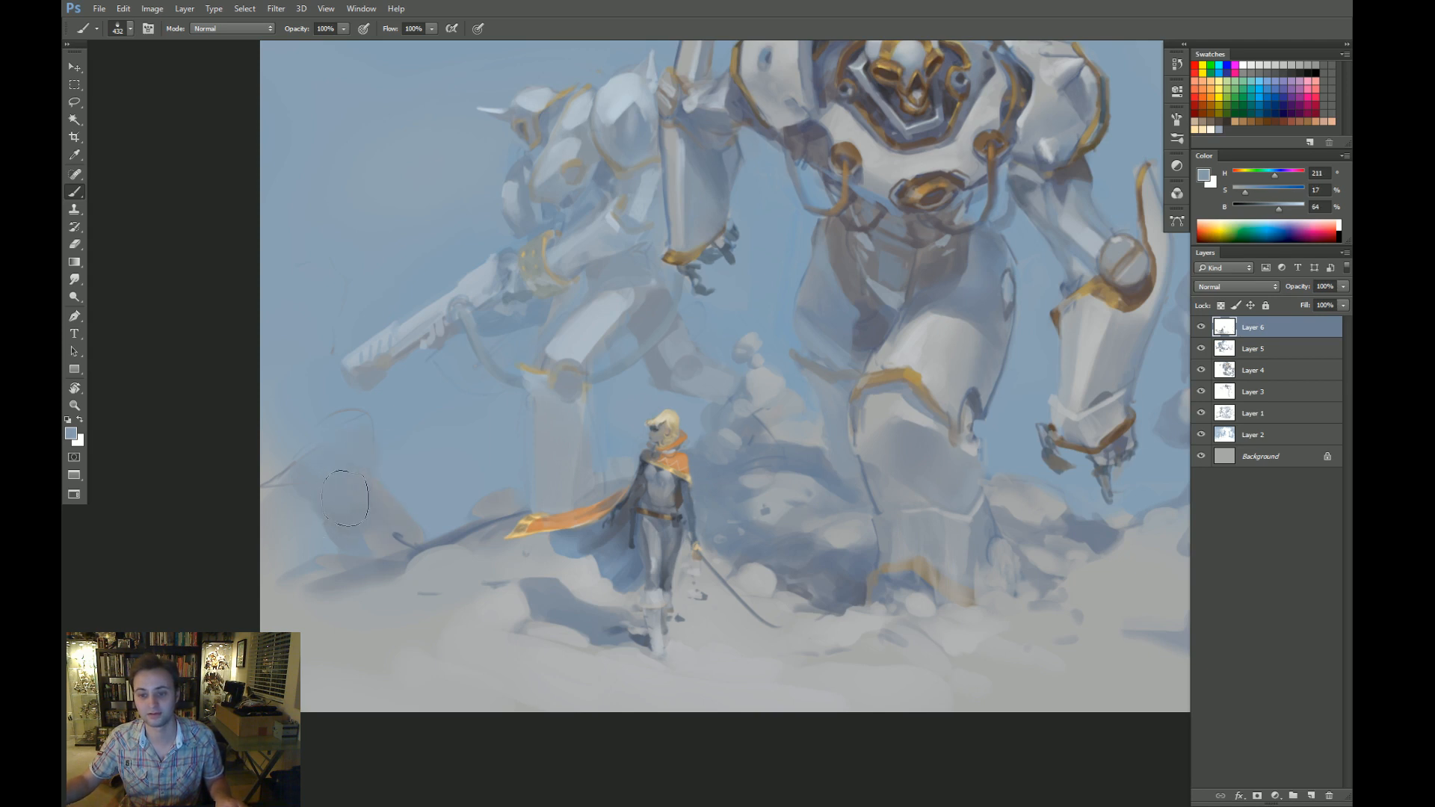
mouse_move(345, 495)
left_mouse_down()
mouse_move(324, 470)
mouse_move(278, 494)
left_mouse_up()
right_click(318, 472, "alt")
left_click(399, 447, "alt")
right_click(309, 426, "alt")
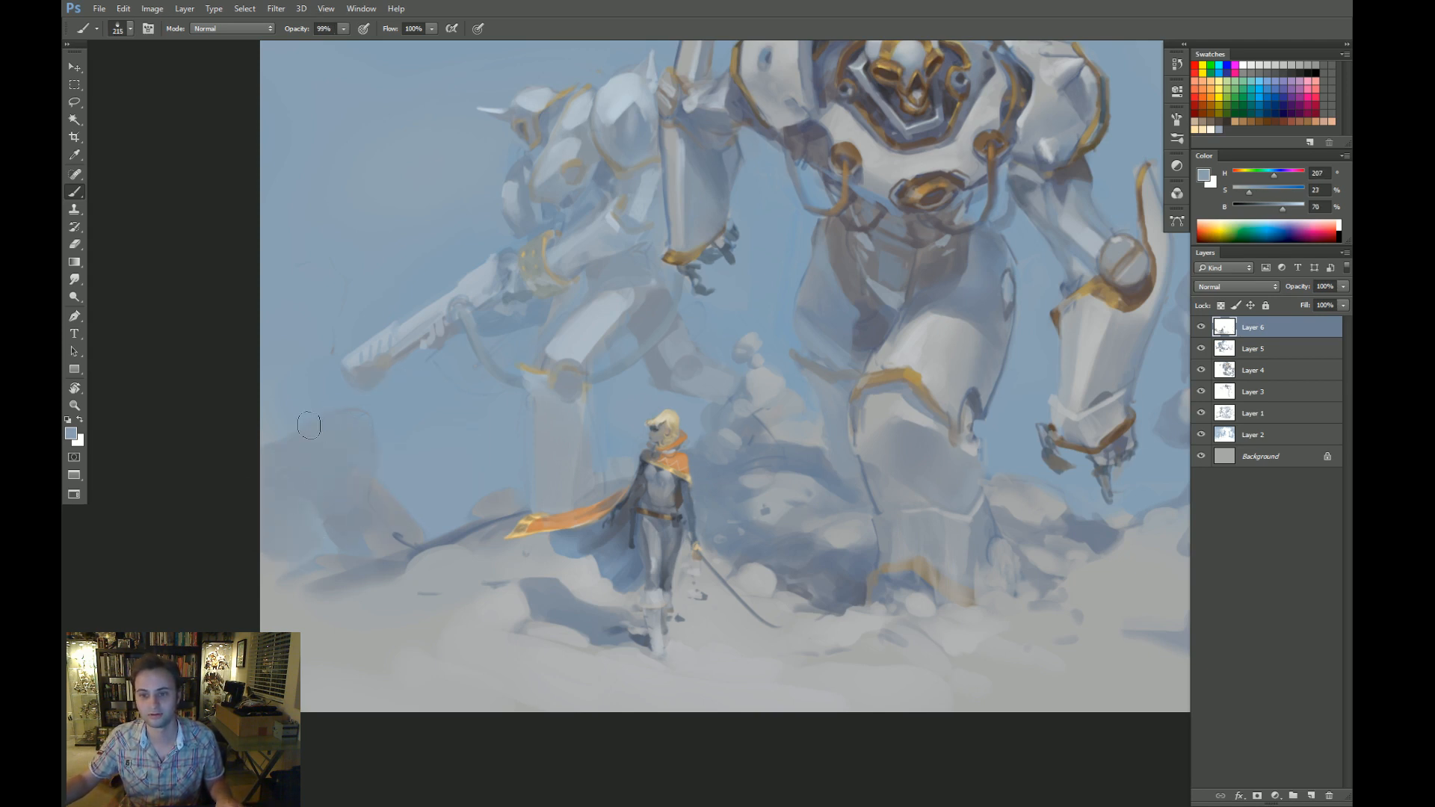
right_click(412, 476, "alt")
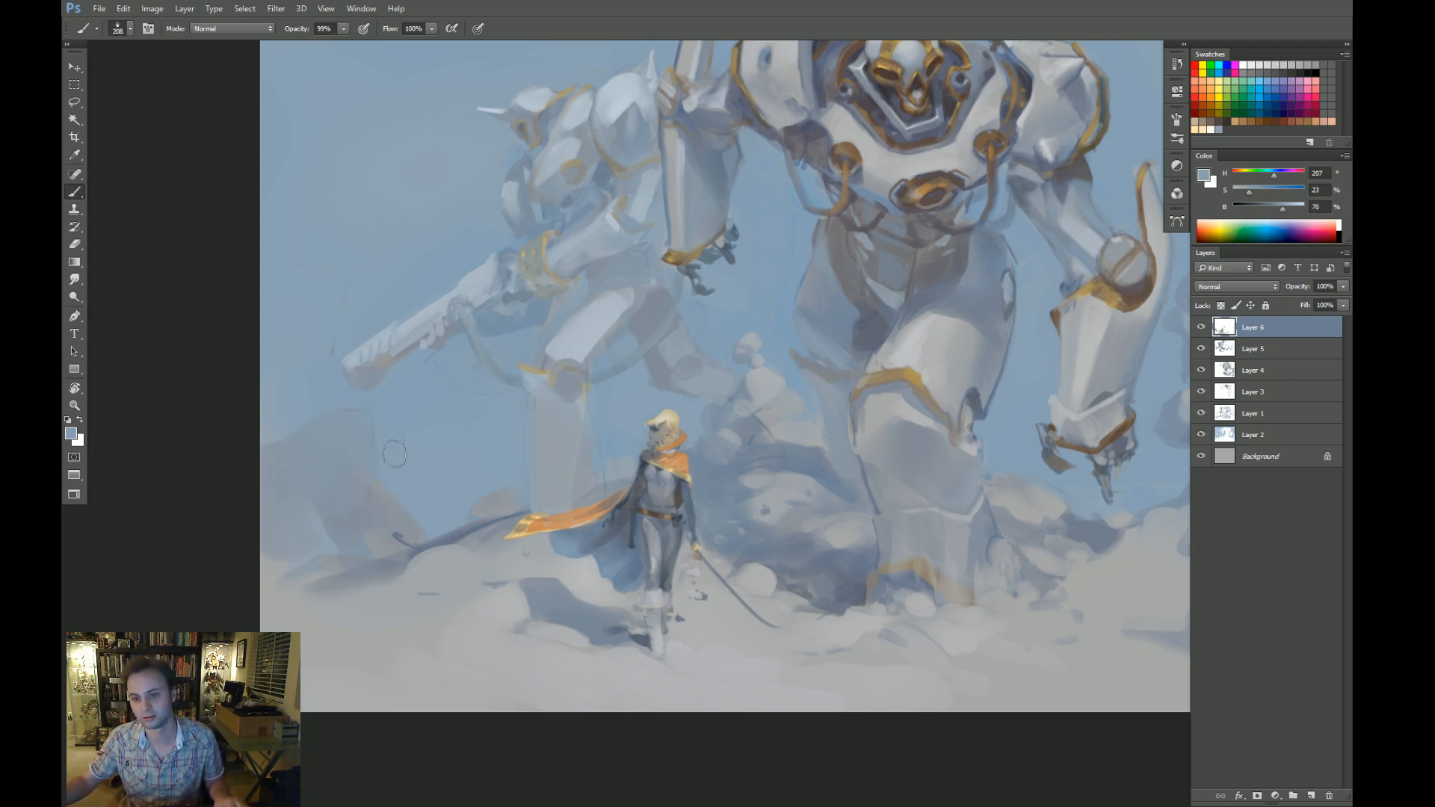
Round the low puff behind the snow ridge with sampled grey (H 220, S 8, B 62) and shade the ridge with sampled blue-grey (H 217, S 23, B 55).
left_click(385, 495, "alt")
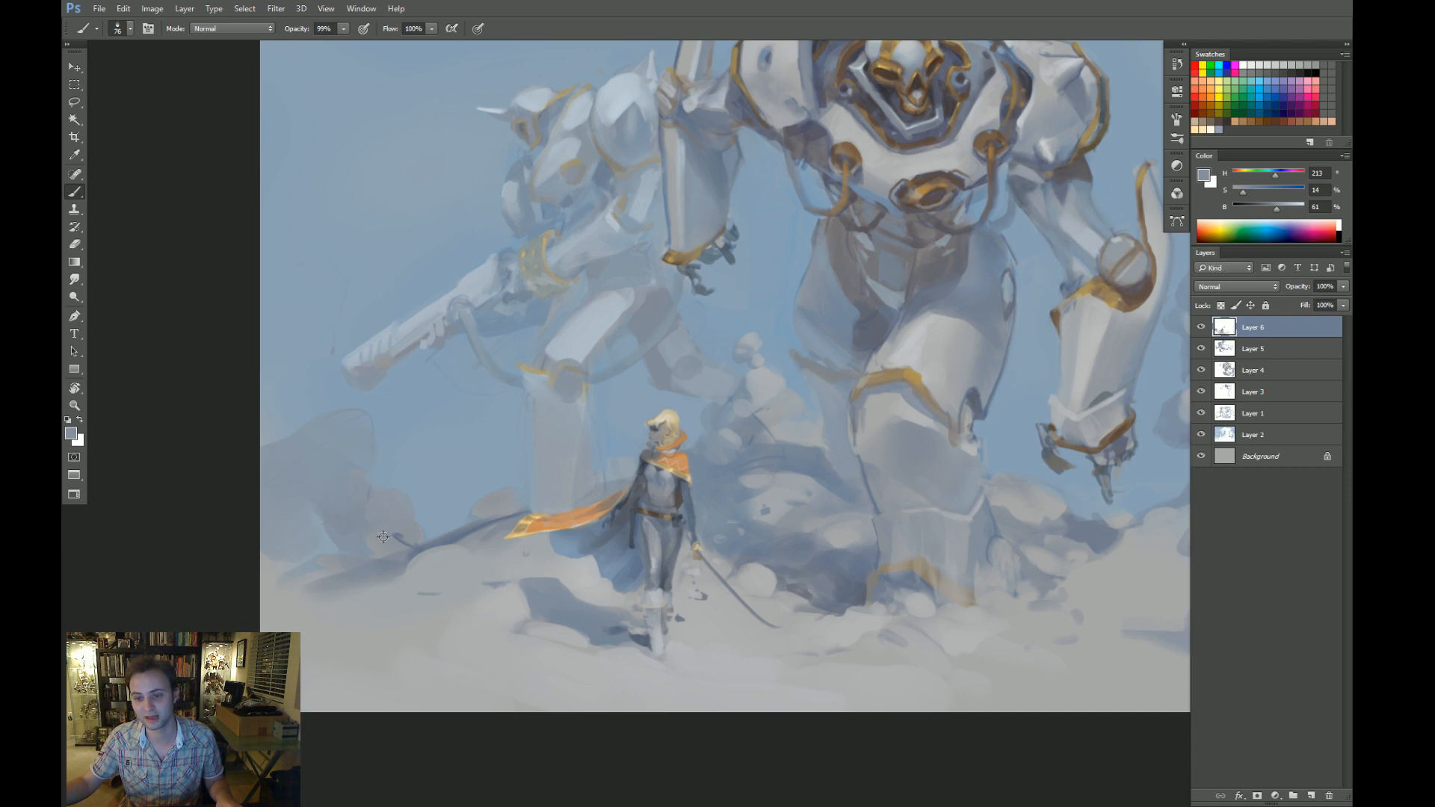
left_click(382, 537, "alt")
left_click_drag(378, 544, 407, 544)
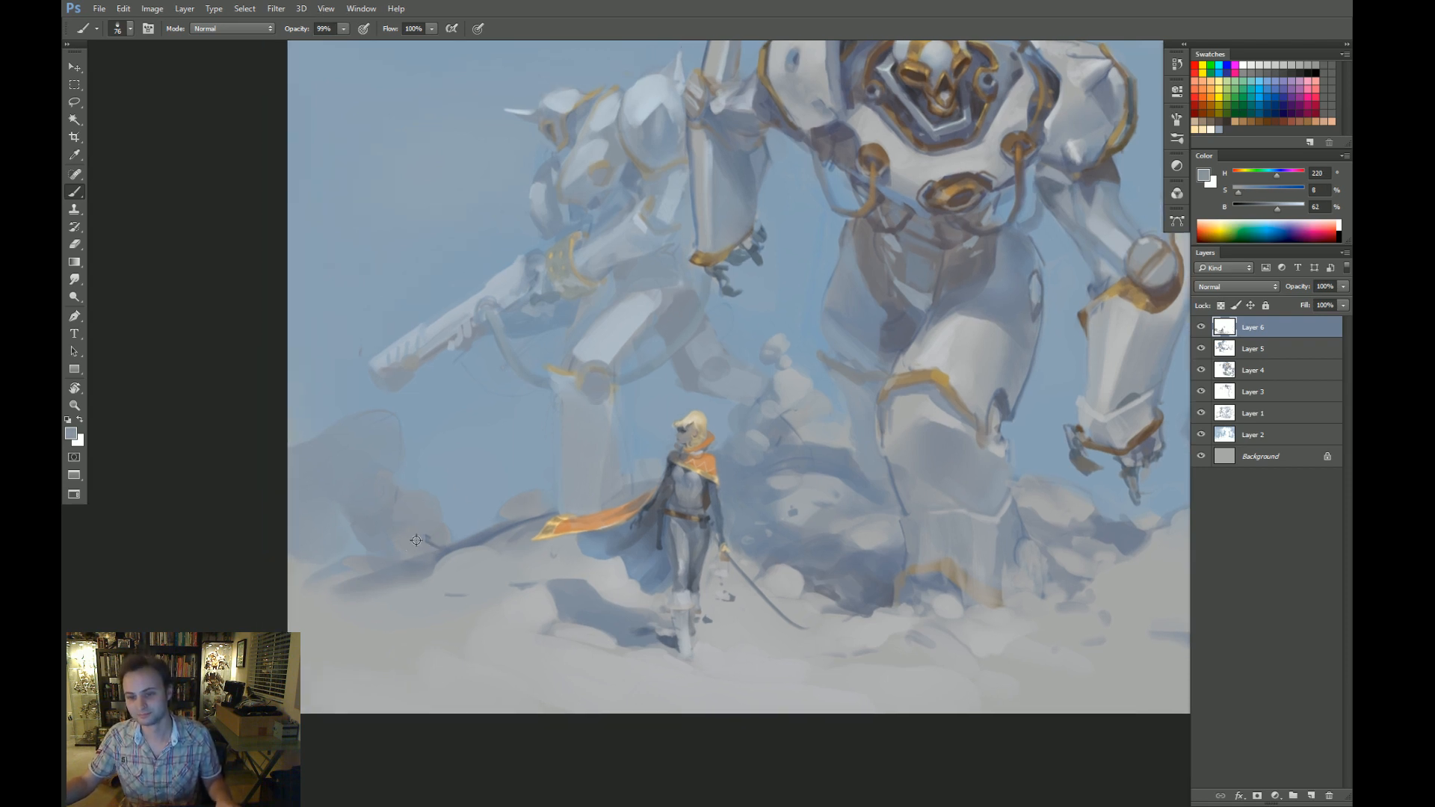
left_click(449, 563, "alt")
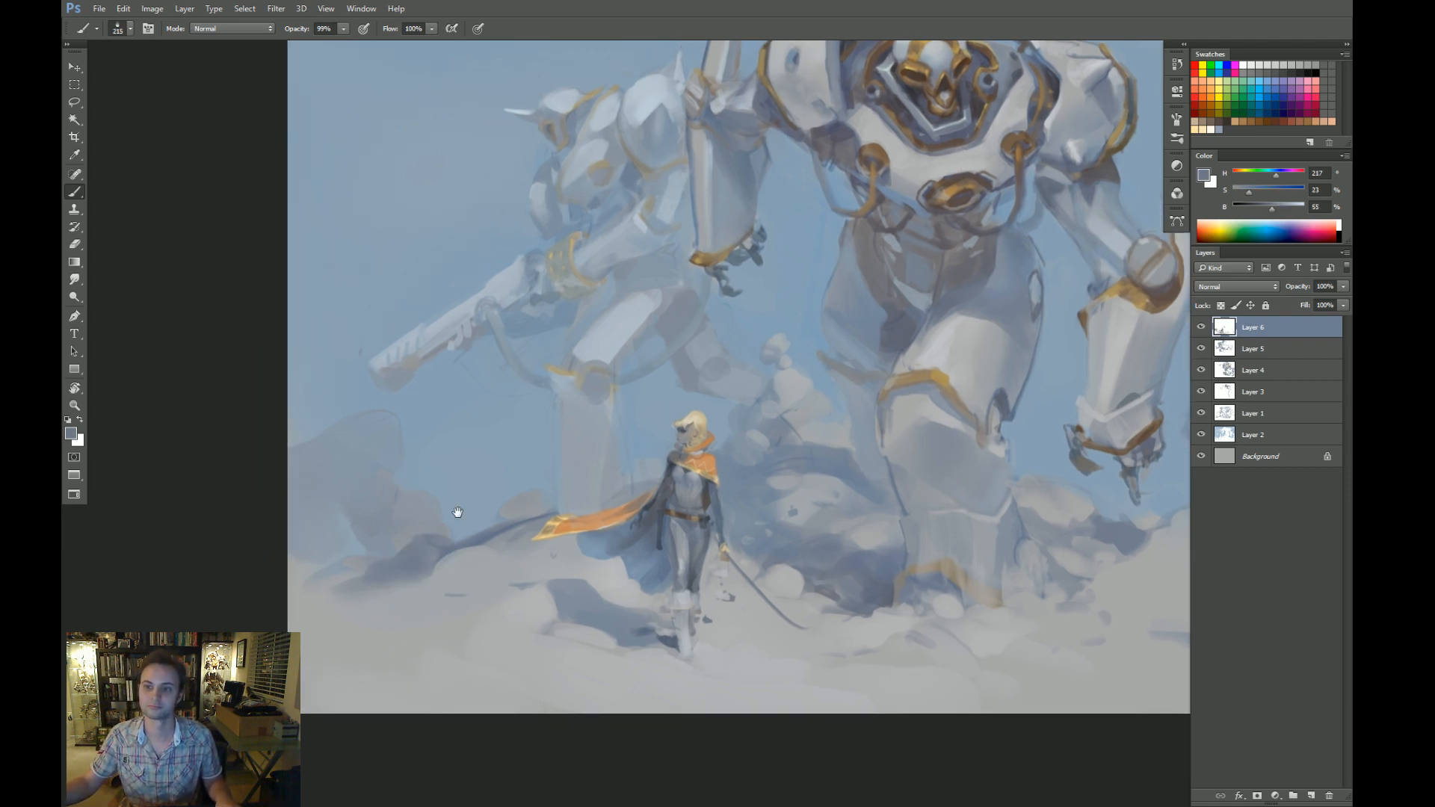
Refine the shading where the large robot's rear leg meets its front shin with a much smaller brush and sampled blue-grey (H 215, S 24, B 58).
mouse_move(453, 513)
left_mouse_down()
mouse_move(413, 575)
mouse_move(375, 564)
mouse_move(388, 519)
left_mouse_up()
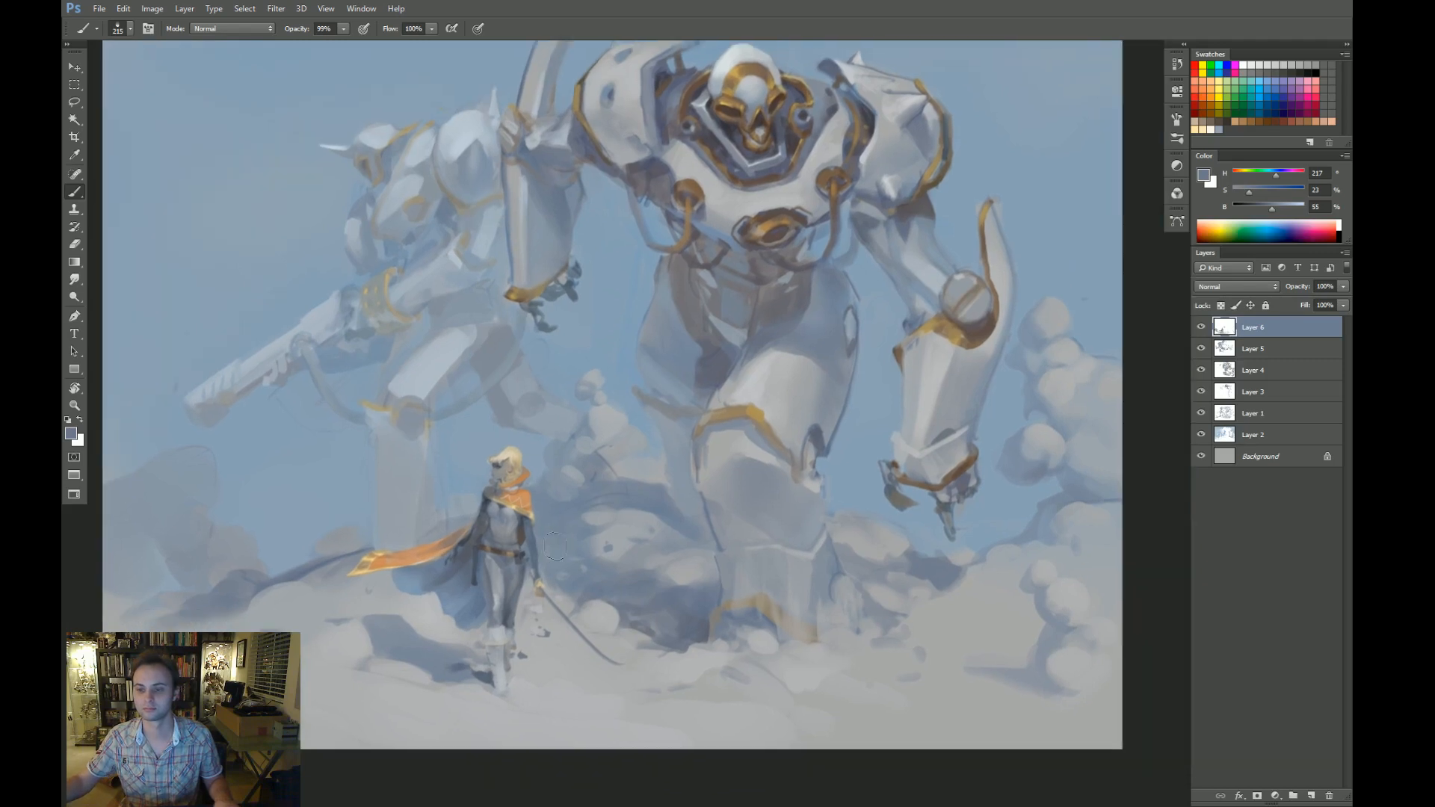
key("[")
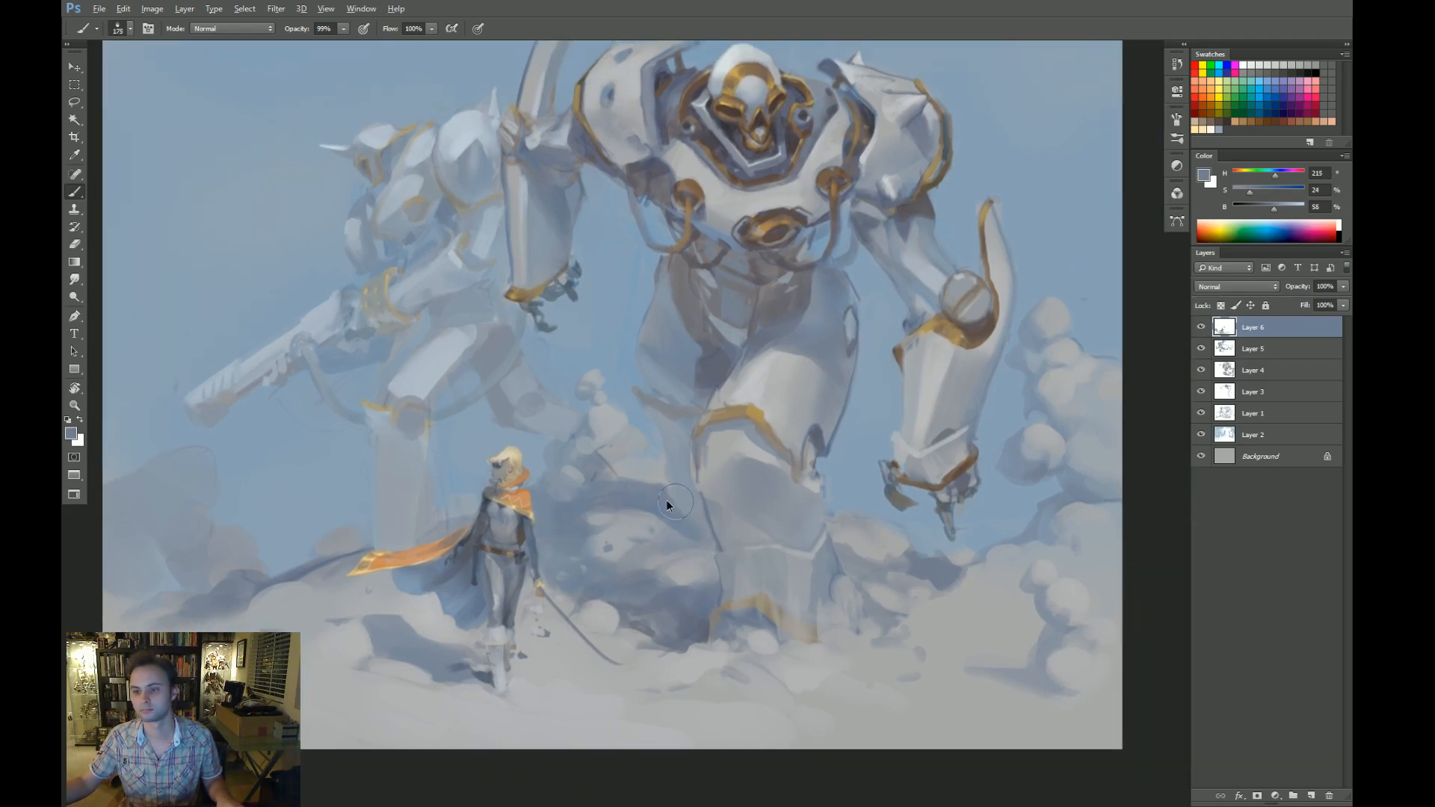
key("[")
key("[")
key("[")
key("[")
key("[")
key("[")
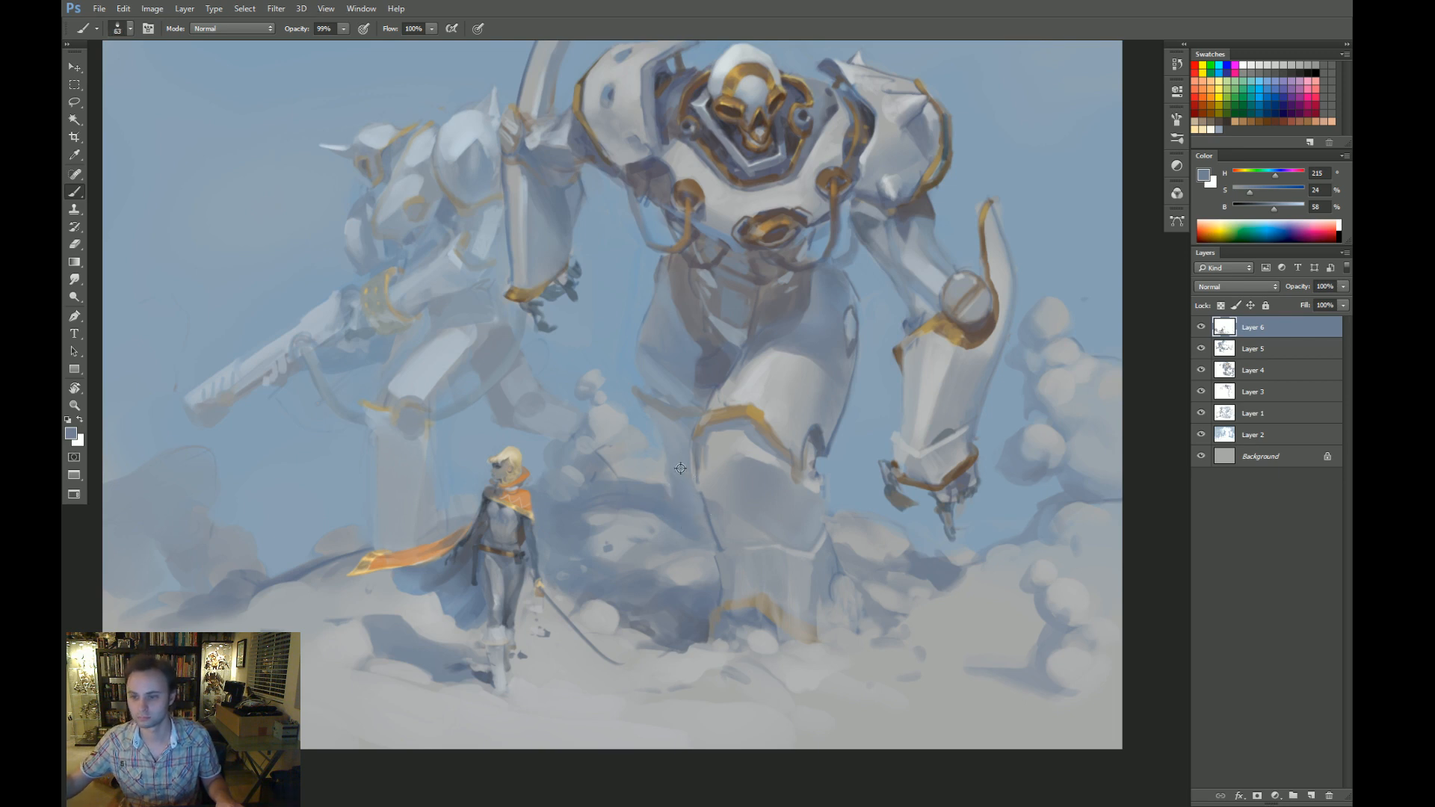
left_click_drag(692, 455, 692, 479)
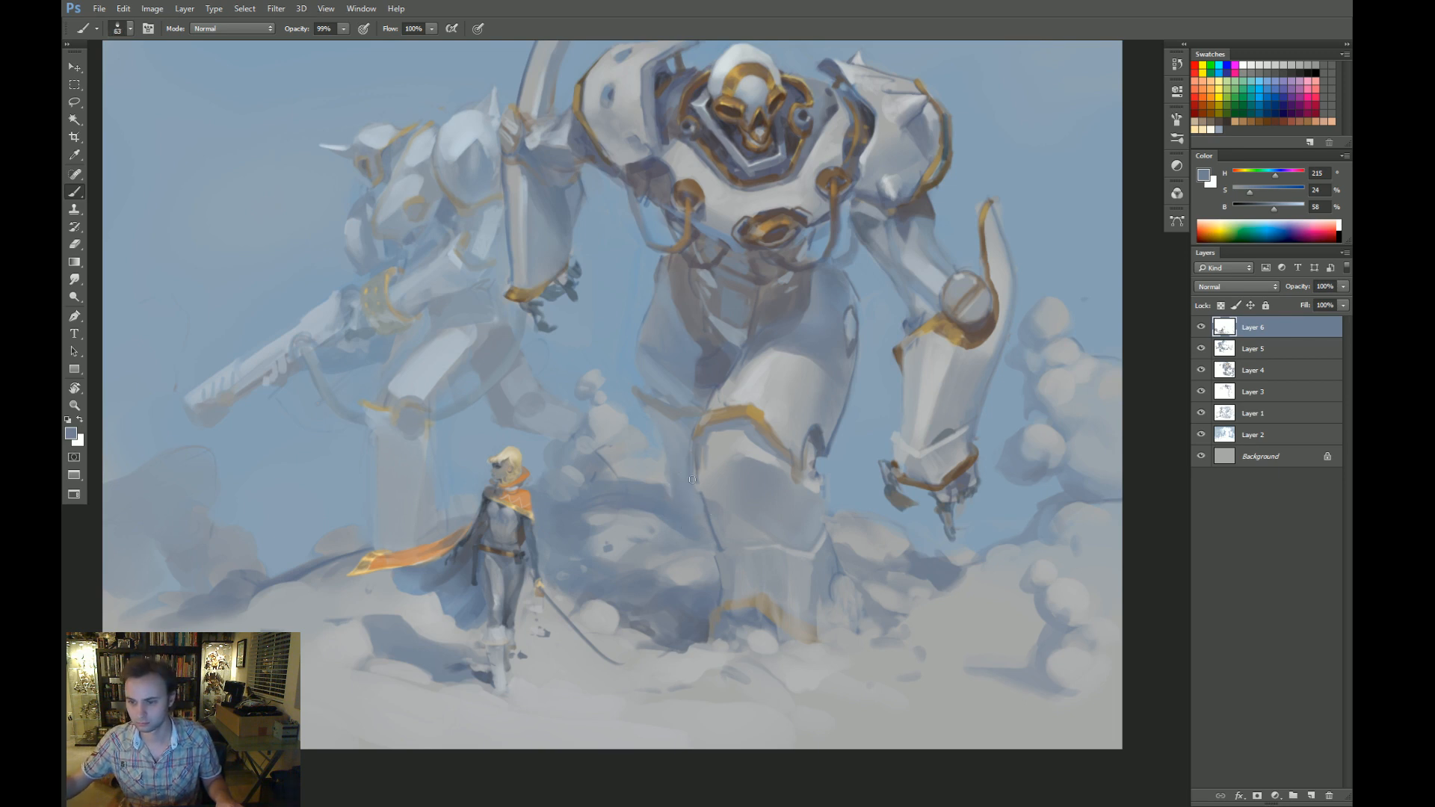
left_click(740, 486, "alt")
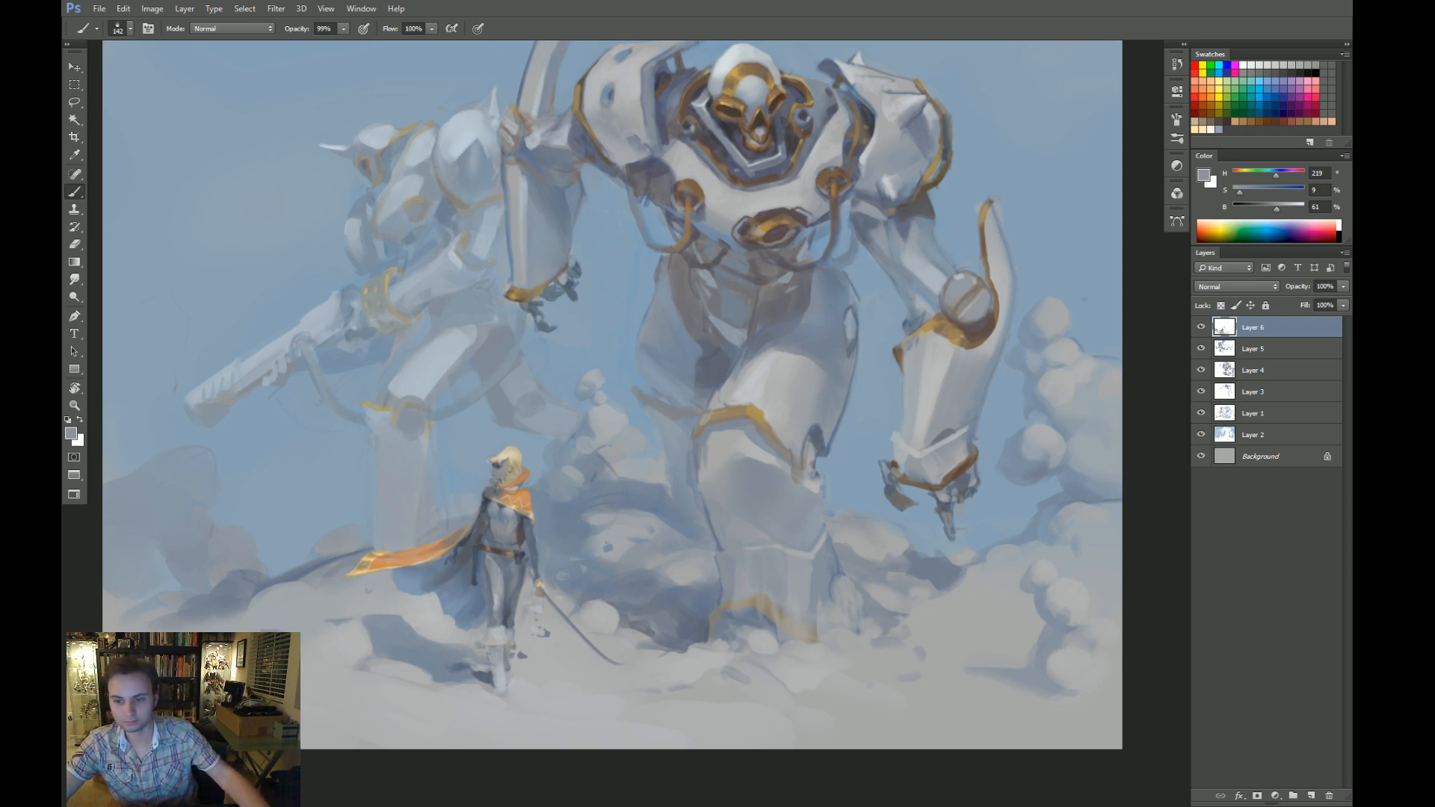
Draw a thin curved shadow line across the snow from the woman's boot, below the sword, with sampled blue-grey (H 213, S 19, B 59).
left_click_drag(737, 573, 717, 512)
left_click_drag(559, 583, 591, 582)
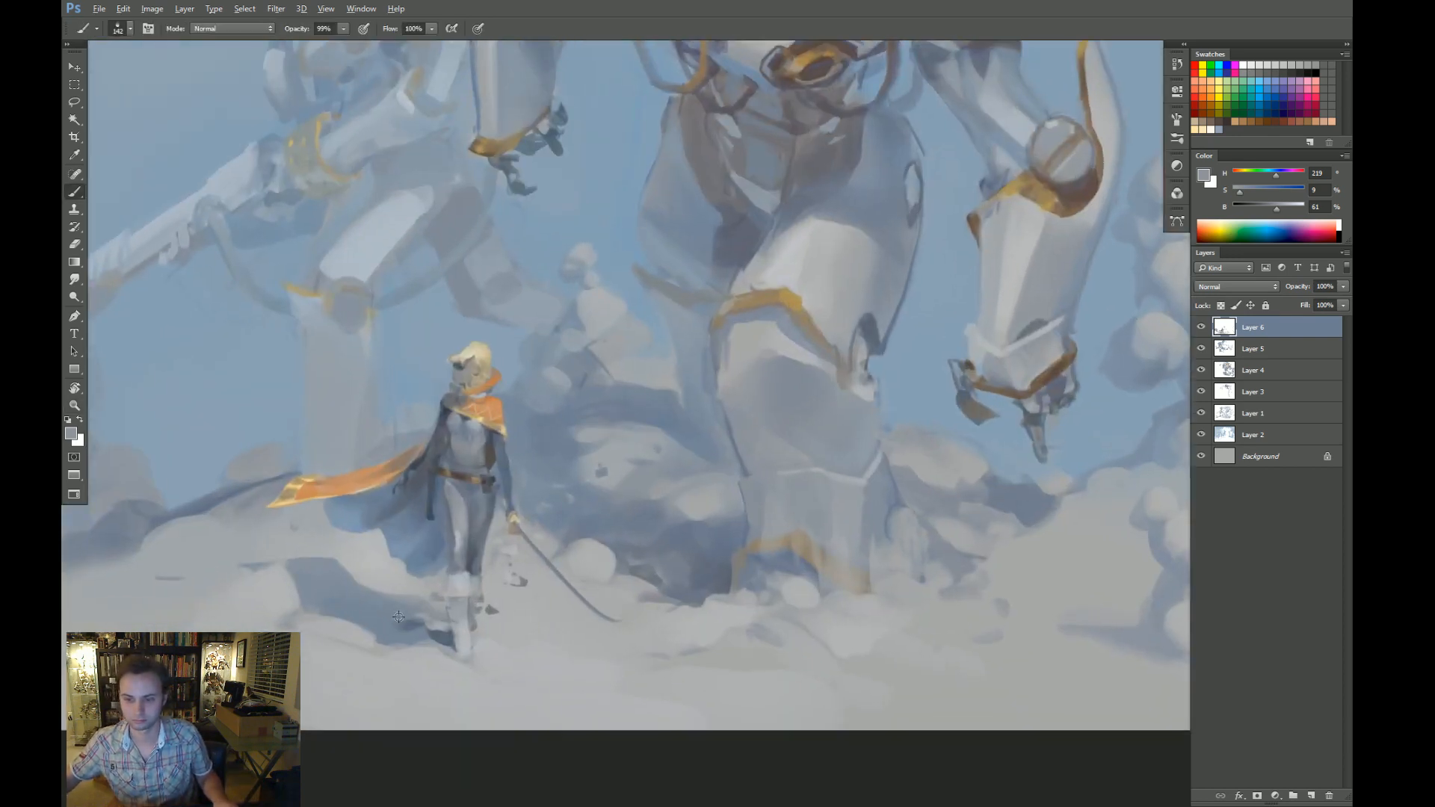
left_click(398, 617, "alt")
key("bracketright")
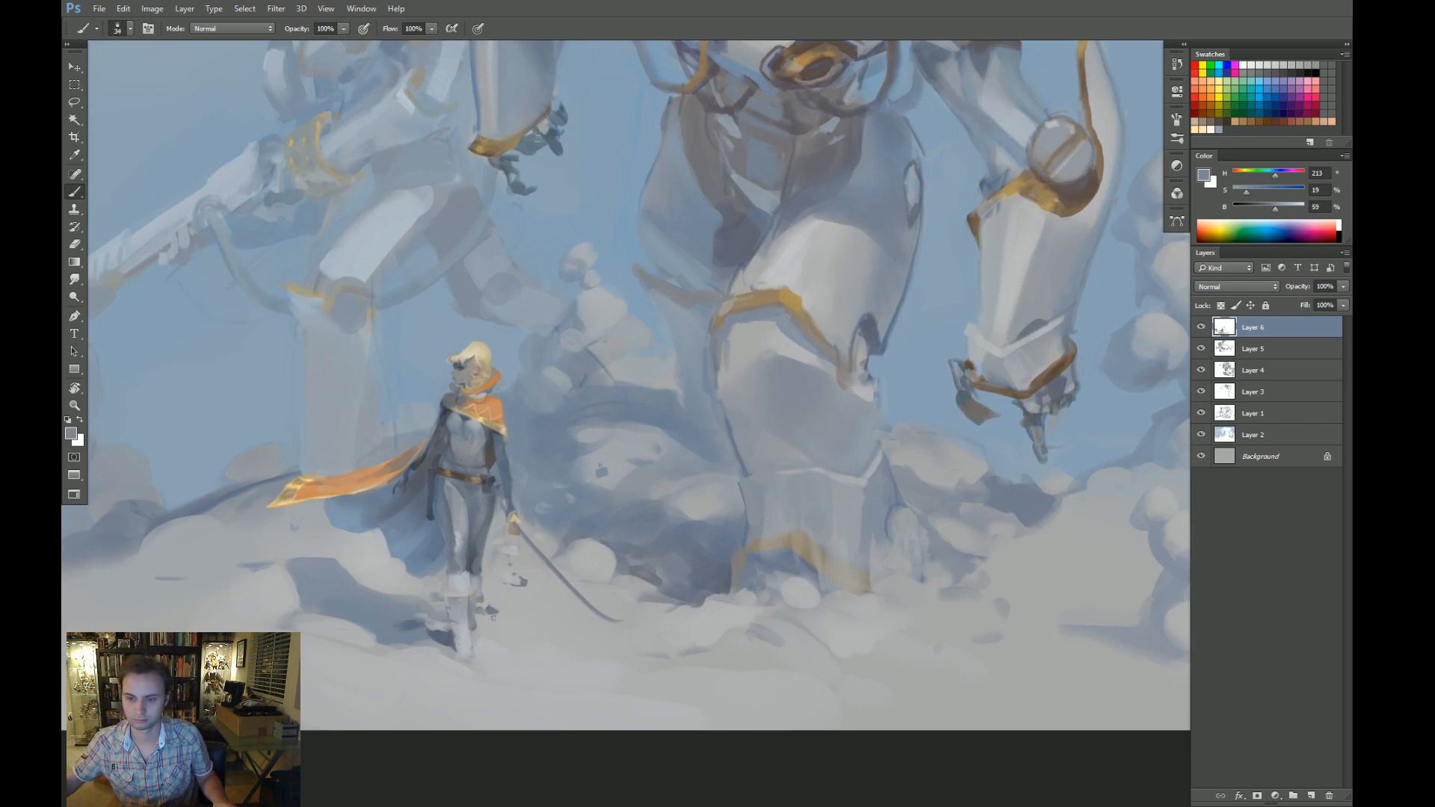
mouse_move(480, 611)
left_mouse_down()
mouse_move(521, 659)
mouse_move(574, 682)
left_mouse_up()
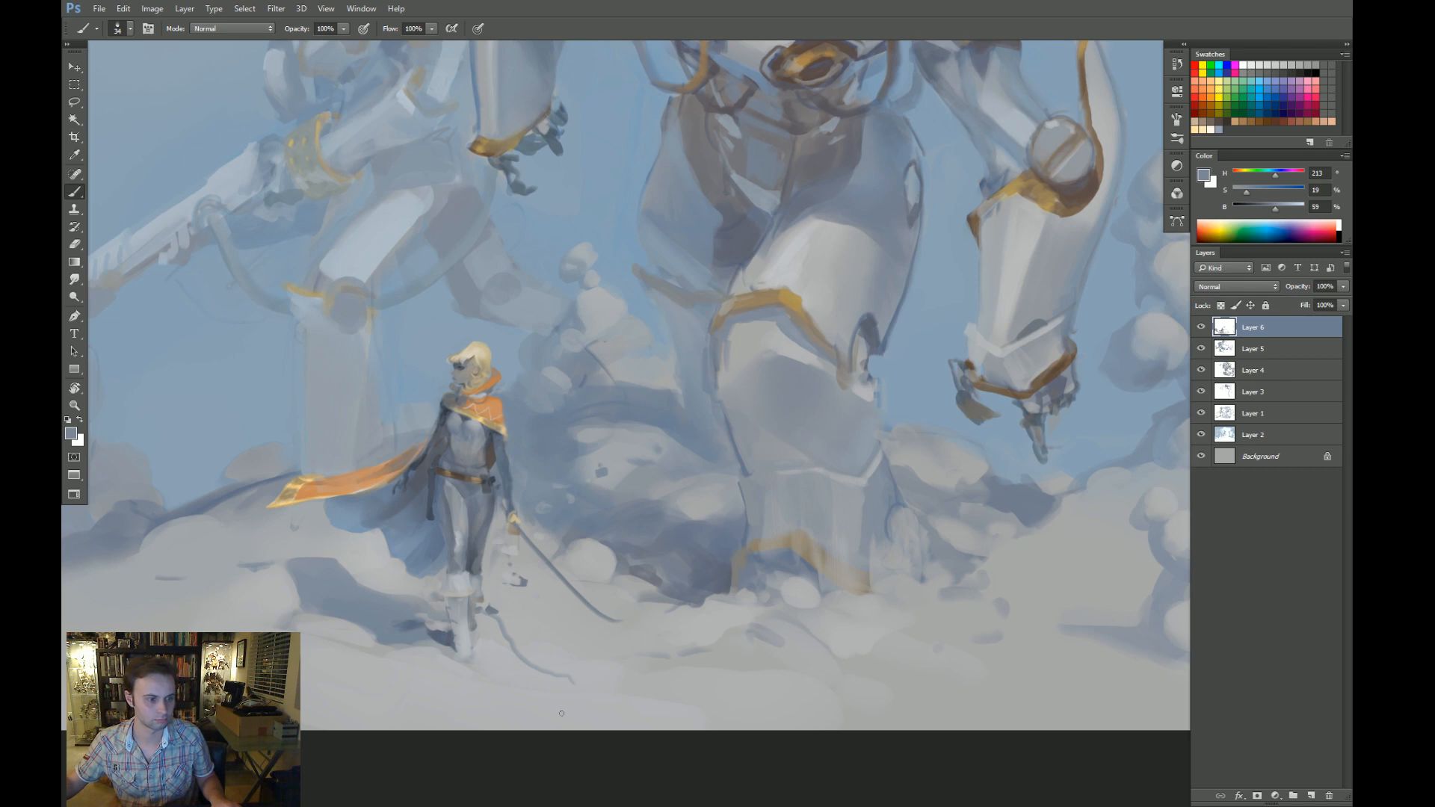
Examine the woman, the cloud and the large robot's leg up close, and the whole composition from a distance.
left_click_drag(561, 608, 589, 631)
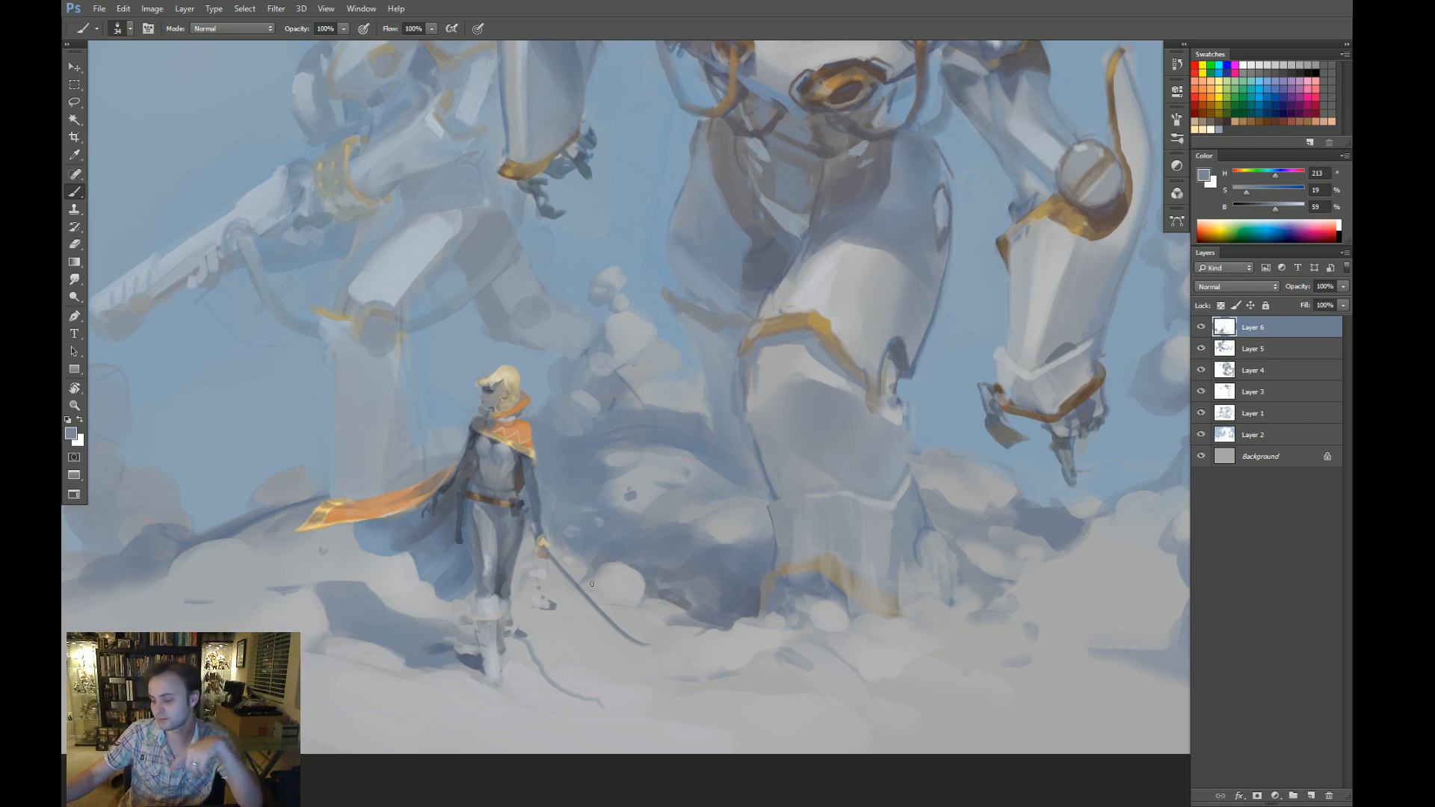
left_click_drag(772, 586, 800, 584)
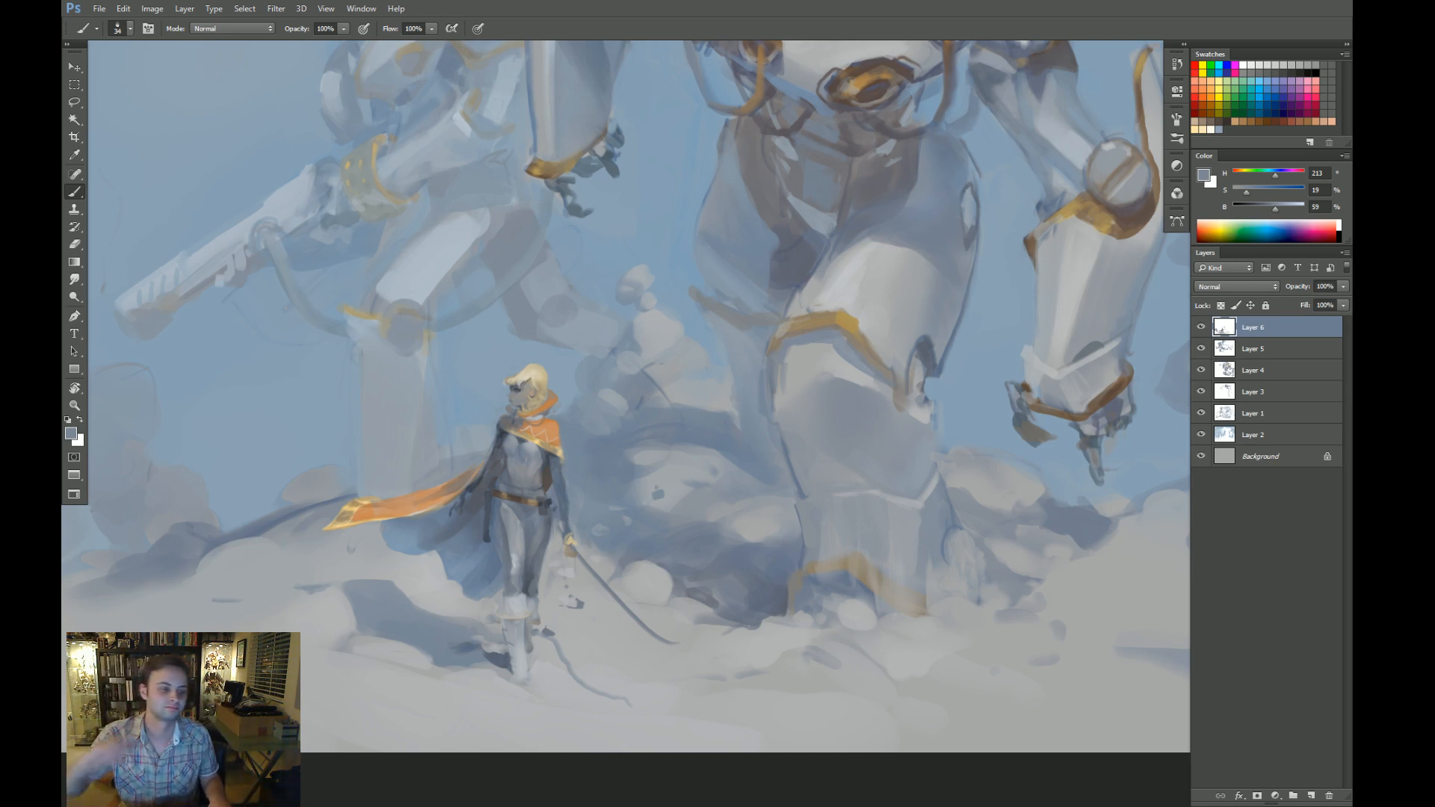
left_click_drag(475, 382, 493, 393)
left_click(468, 377, "alt")
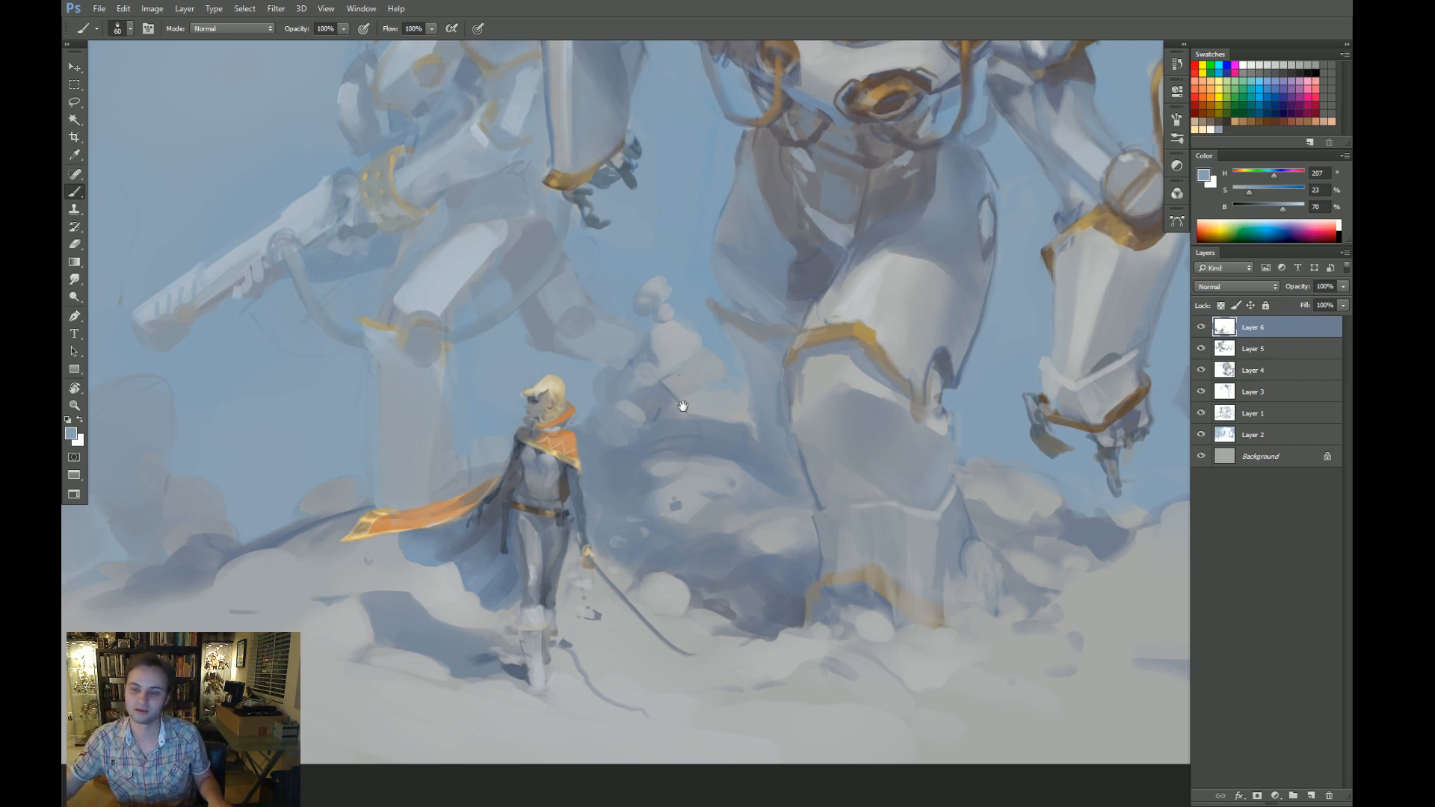
left_click_drag(771, 362, 770, 394)
key("z")
left_click(770, 394)
left_click_drag(941, 338, 879, 334)
key("b")
left_click(879, 334, "alt")
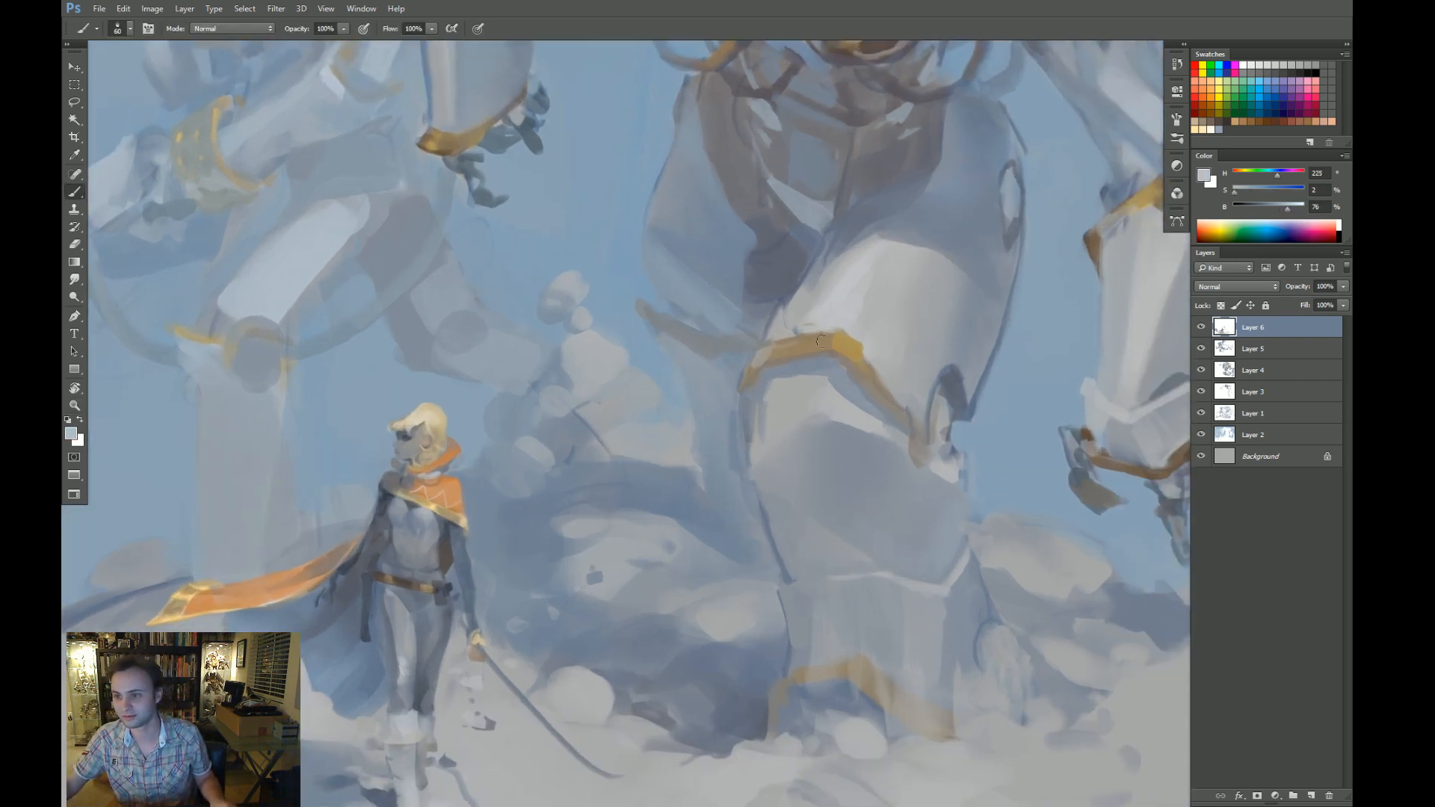
left_click_drag(641, 413, 669, 365)
key("z")
left_click_drag(449, 461, 479, 461)
key("b")
key("bracketright")
key("bracketright")
key("bracketright")
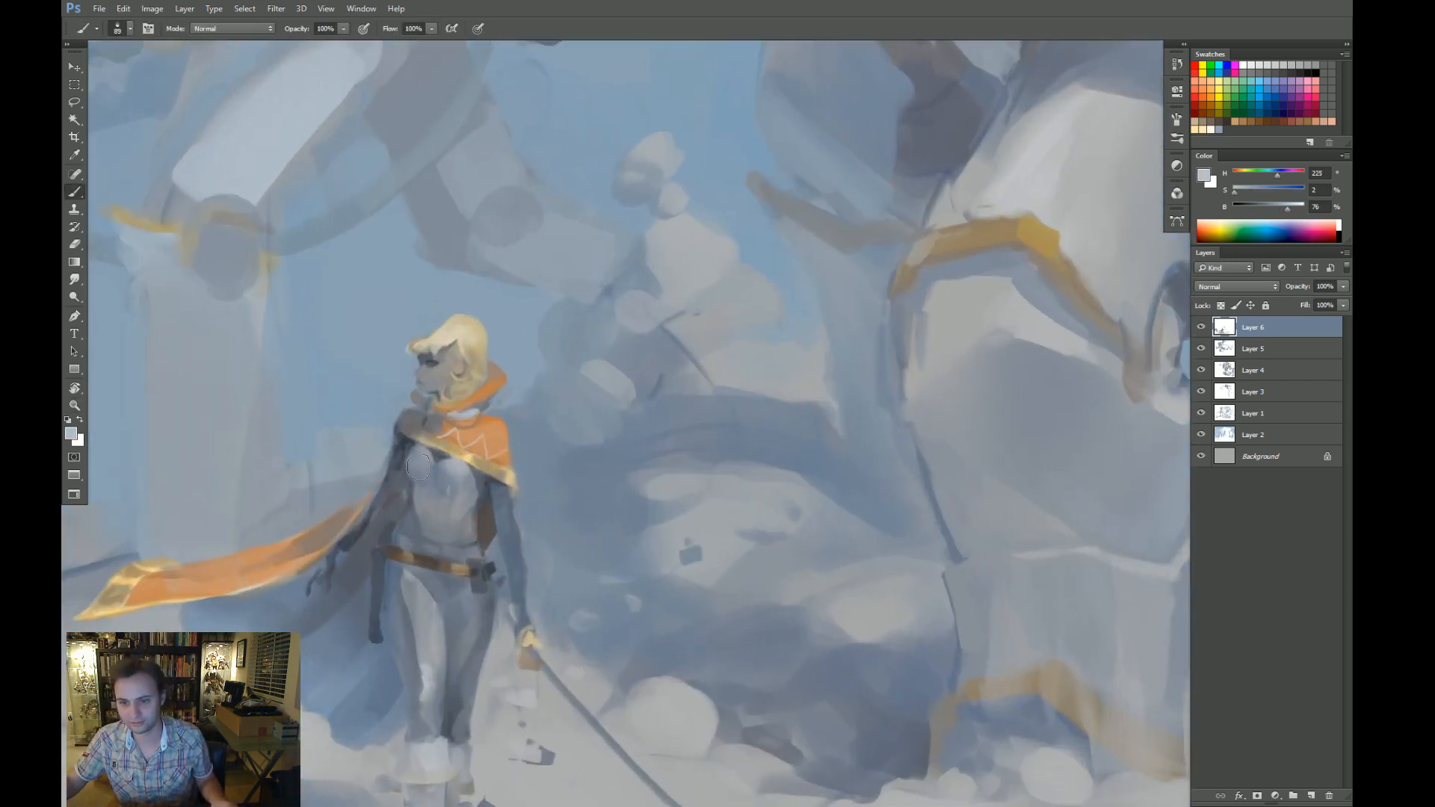
key("bracketright")
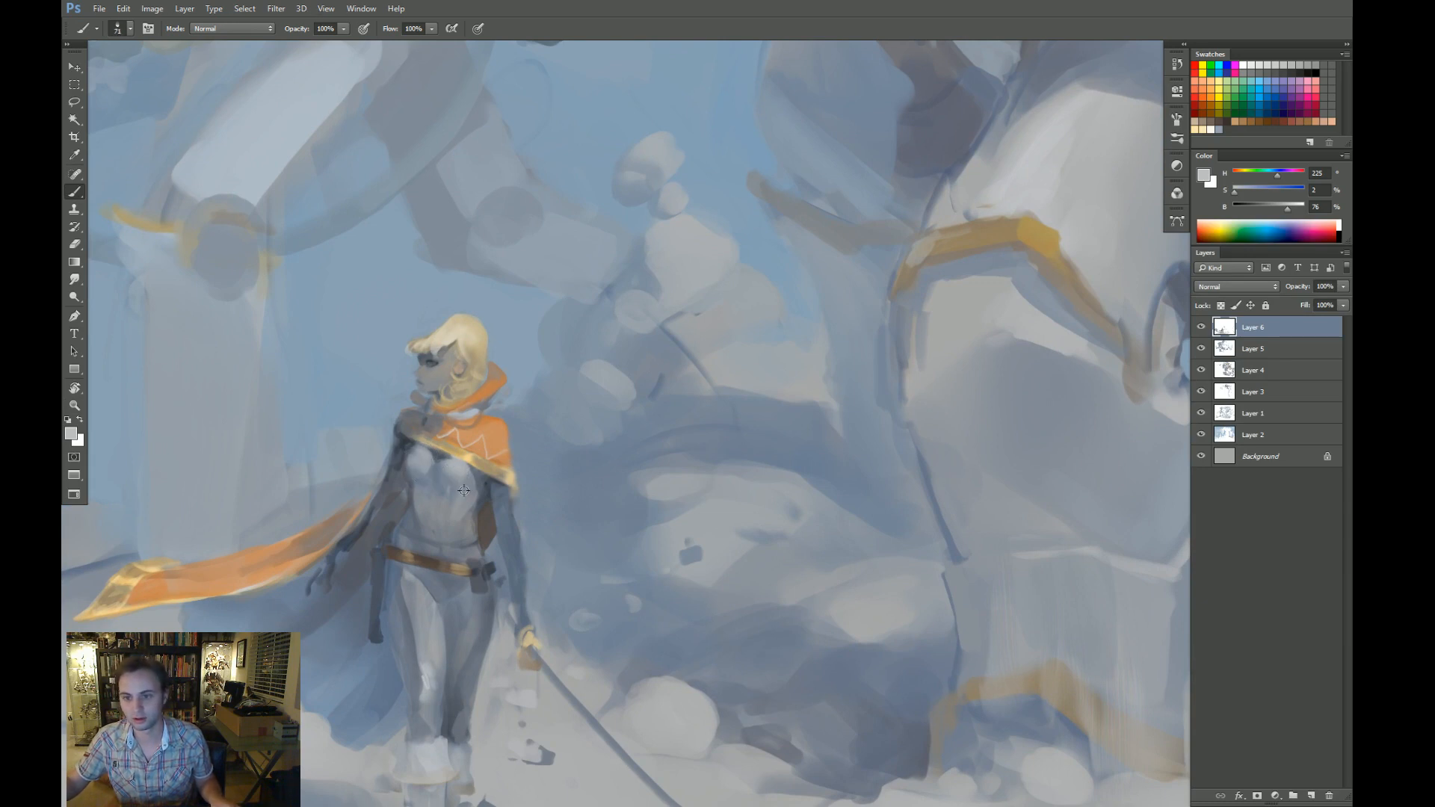
key("z")
left_click(422, 562, "alt")
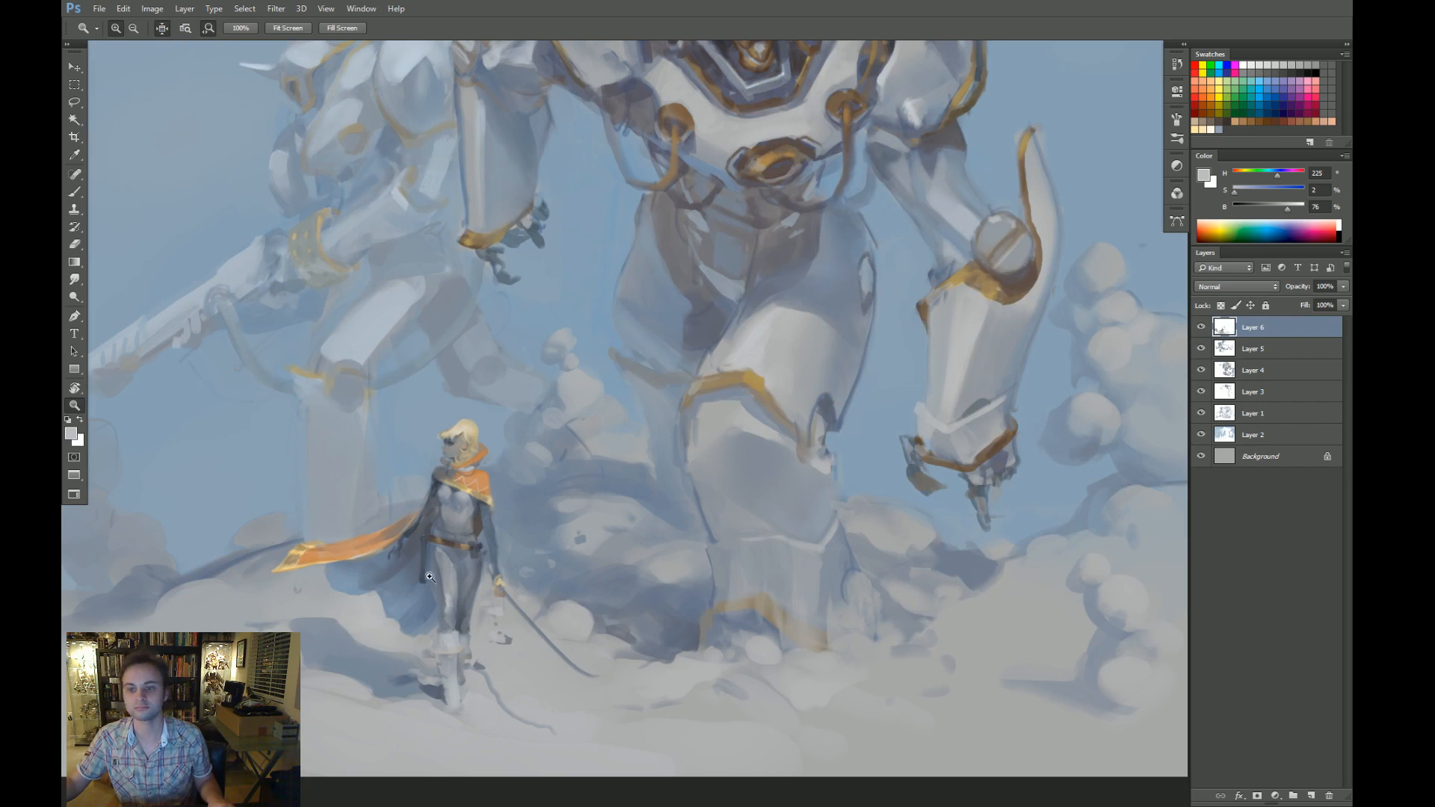
left_click(430, 576, "alt")
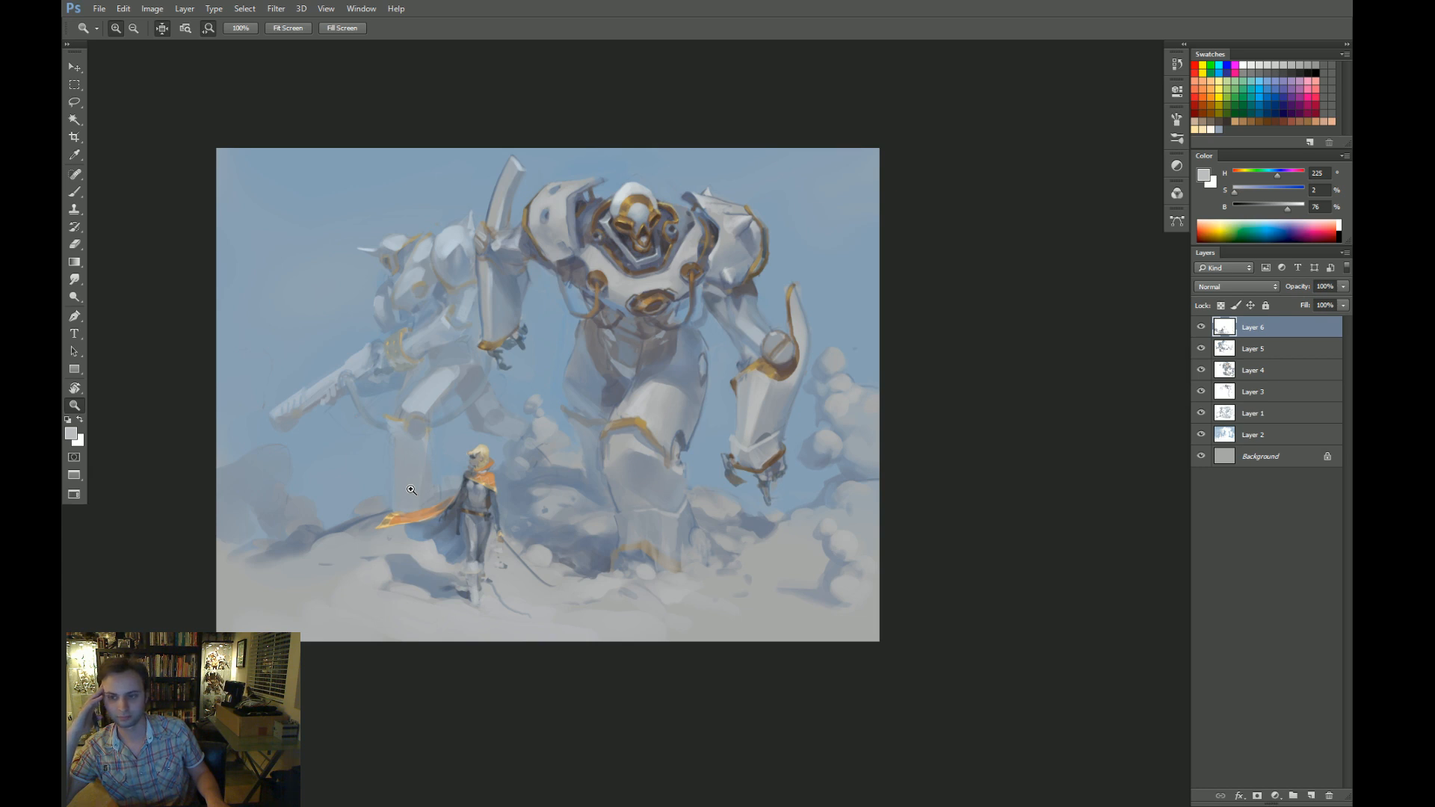
Refine the outer edge of the large robot's hanging forearm with sampled tones, adjusting the brush size to the shape.
left_click_drag(542, 198, 590, 194)
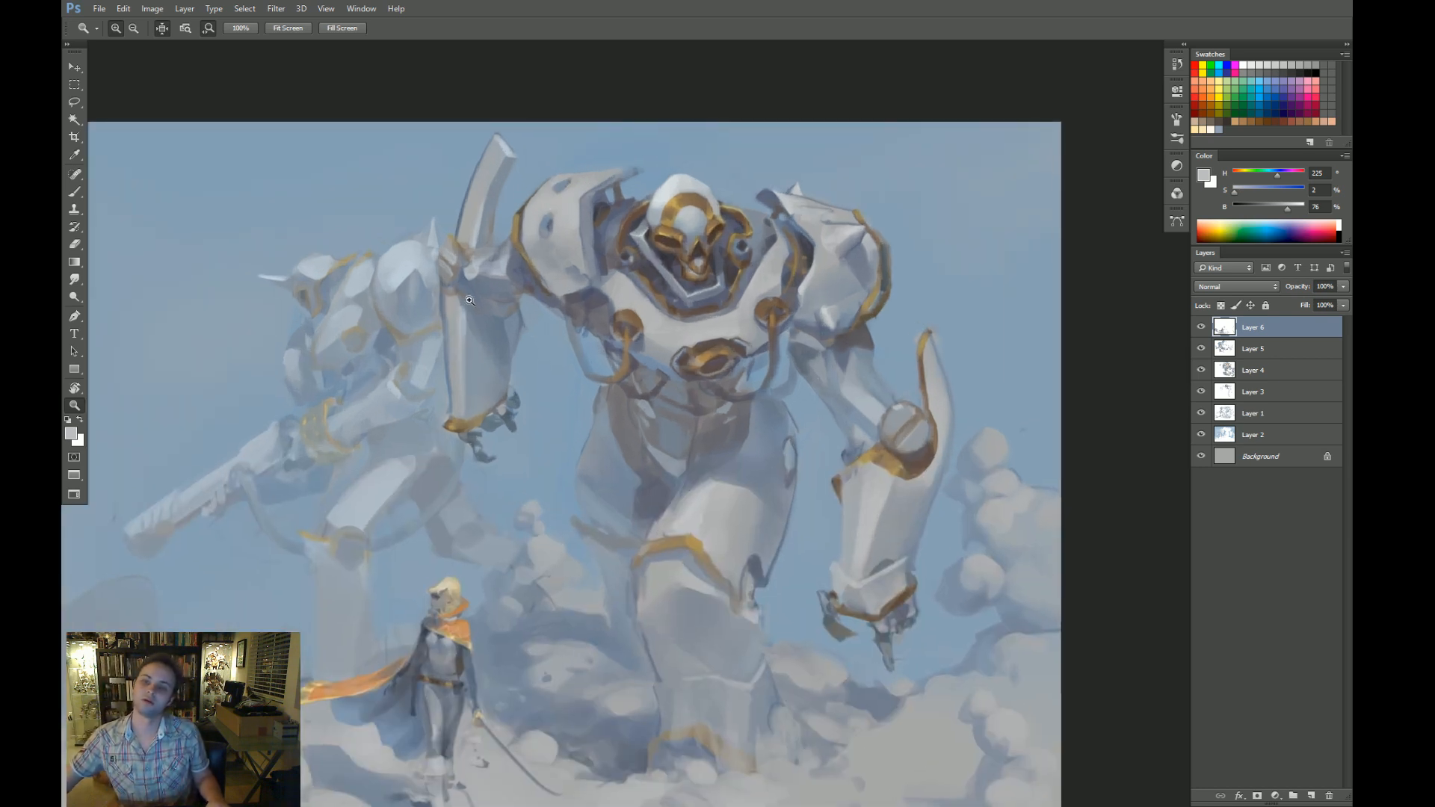
key("b")
left_click(485, 327, "alt")
mouse_move(459, 330)
left_mouse_down()
mouse_move(476, 329)
mouse_move(449, 319)
mouse_move(458, 419)
mouse_move(493, 414)
mouse_move(435, 450)
left_mouse_up()
right_click(458, 305, "alt")
left_click(435, 308, "alt")
right_click(445, 307, "alt")
Clean up the lower forearm around the large robot's gold cuff and hand with sampled tones, including sky blue (H 206, S 23, B 70).
right_click(457, 429, "alt")
left_click(440, 421, "alt")
left_click(618, 401, "alt")
right_click(431, 416, "alt")
left_click_drag(542, 431, 545, 354)
right_click(538, 449, "alt")
left_click(484, 435, "alt")
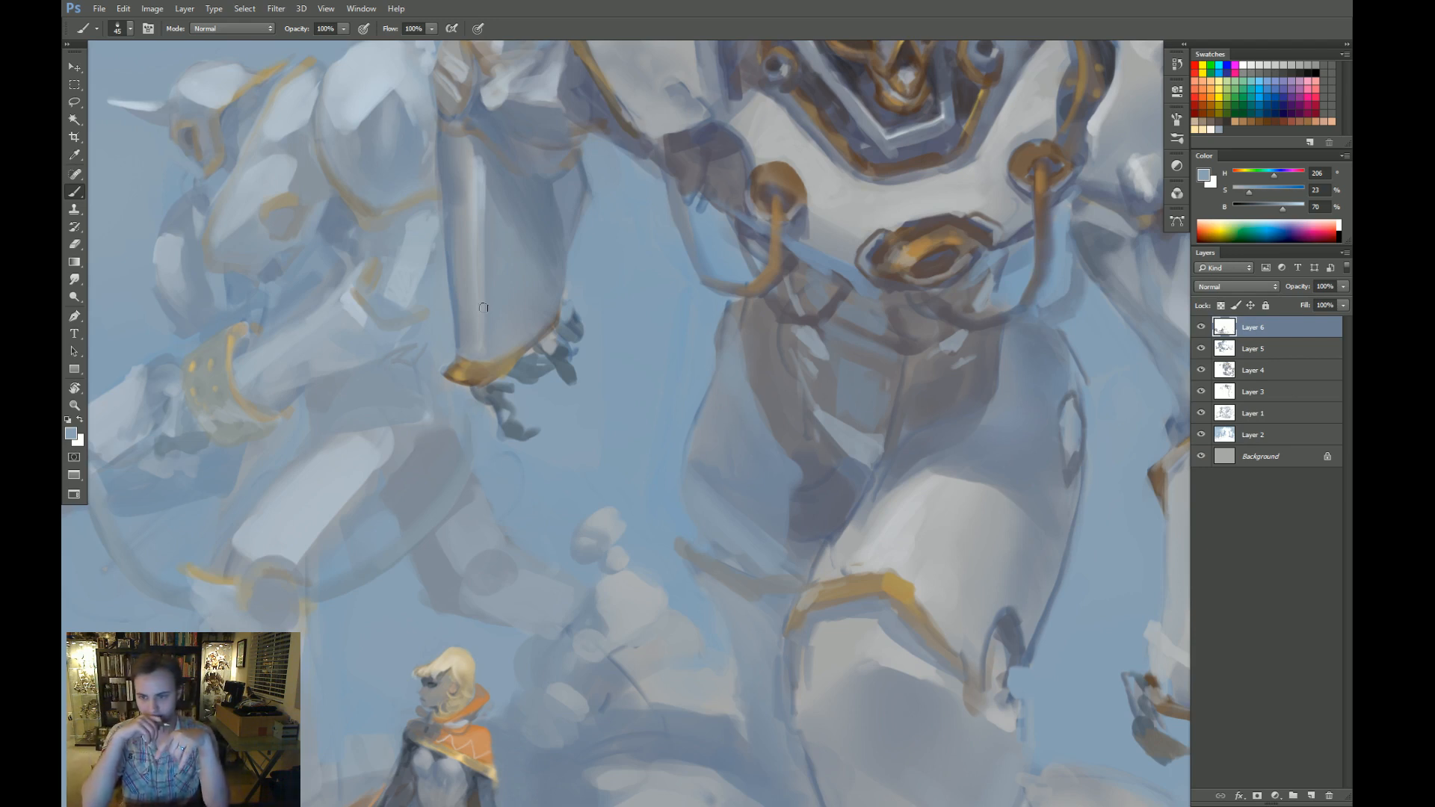
Rotate the view to about 52° around the large robot's hand and restore the upright view.
key("r")
left_click_drag(529, 366, 781, 459)
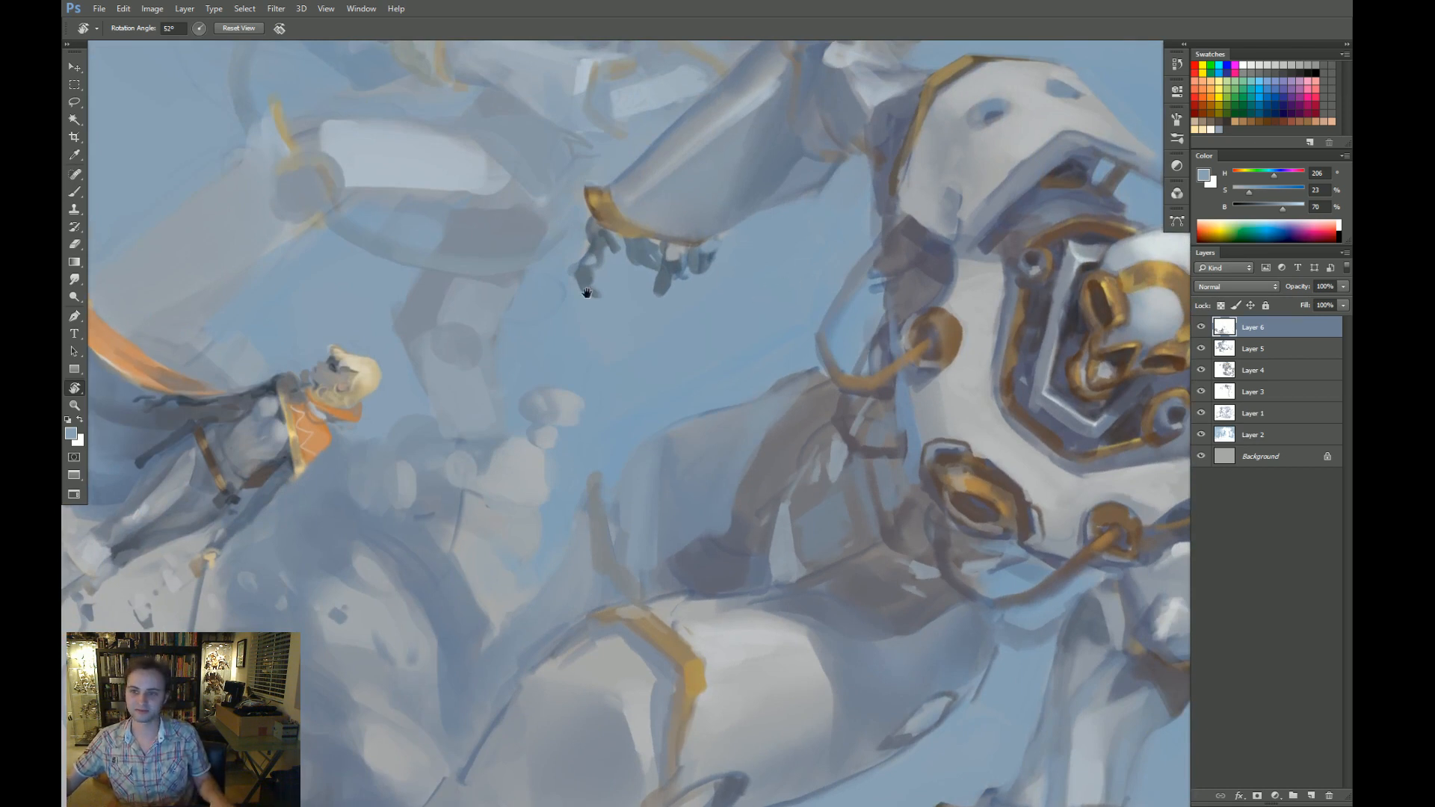
left_click_drag(586, 295, 586, 341)
key("b")
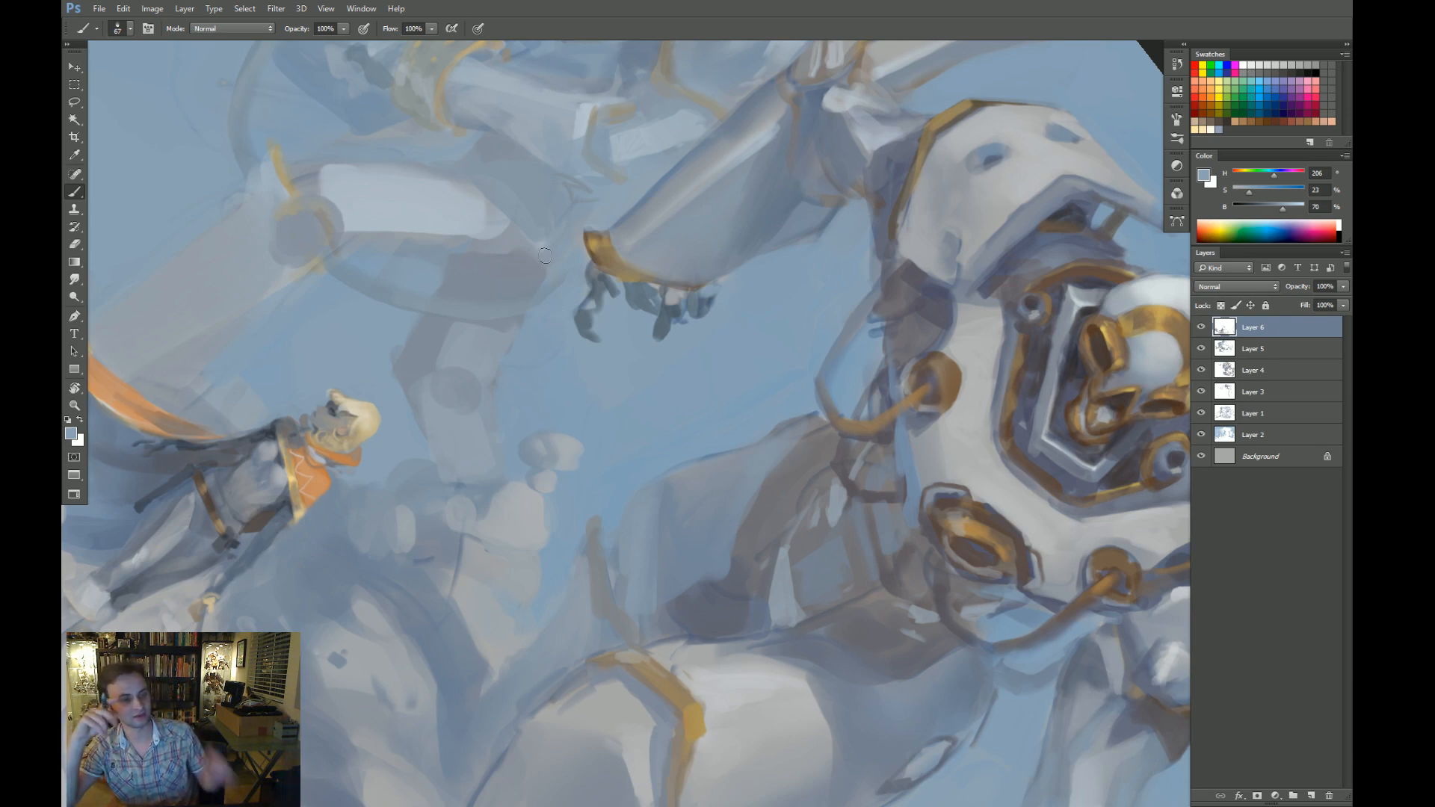
key("Escape")
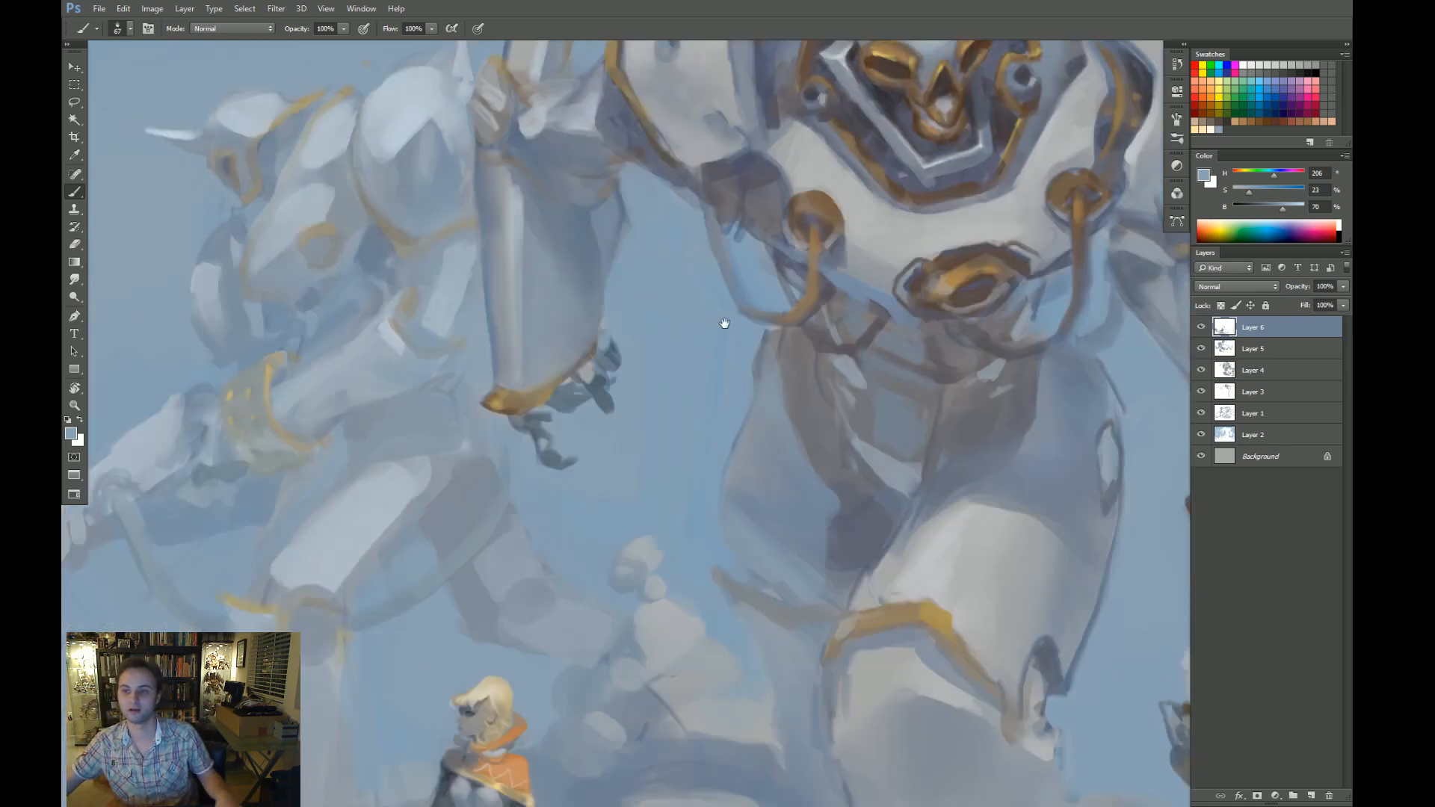
Clean up the pointed tip of the large robot's shoulder plate near its raised blade with sampled grey and sky-blue tones, using a smaller brush.
left_click_drag(725, 324, 715, 355)
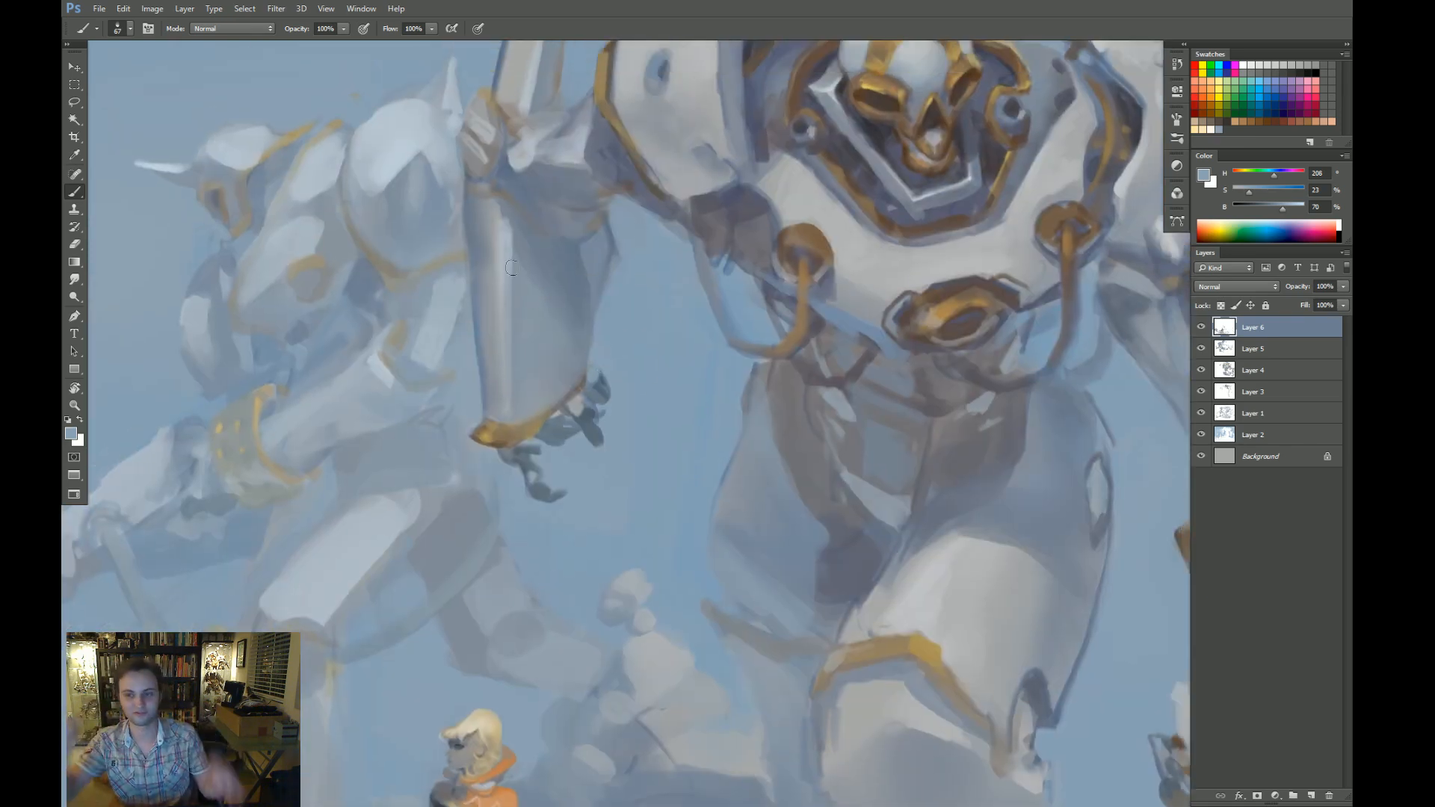
left_click_drag(700, 218, 617, 342)
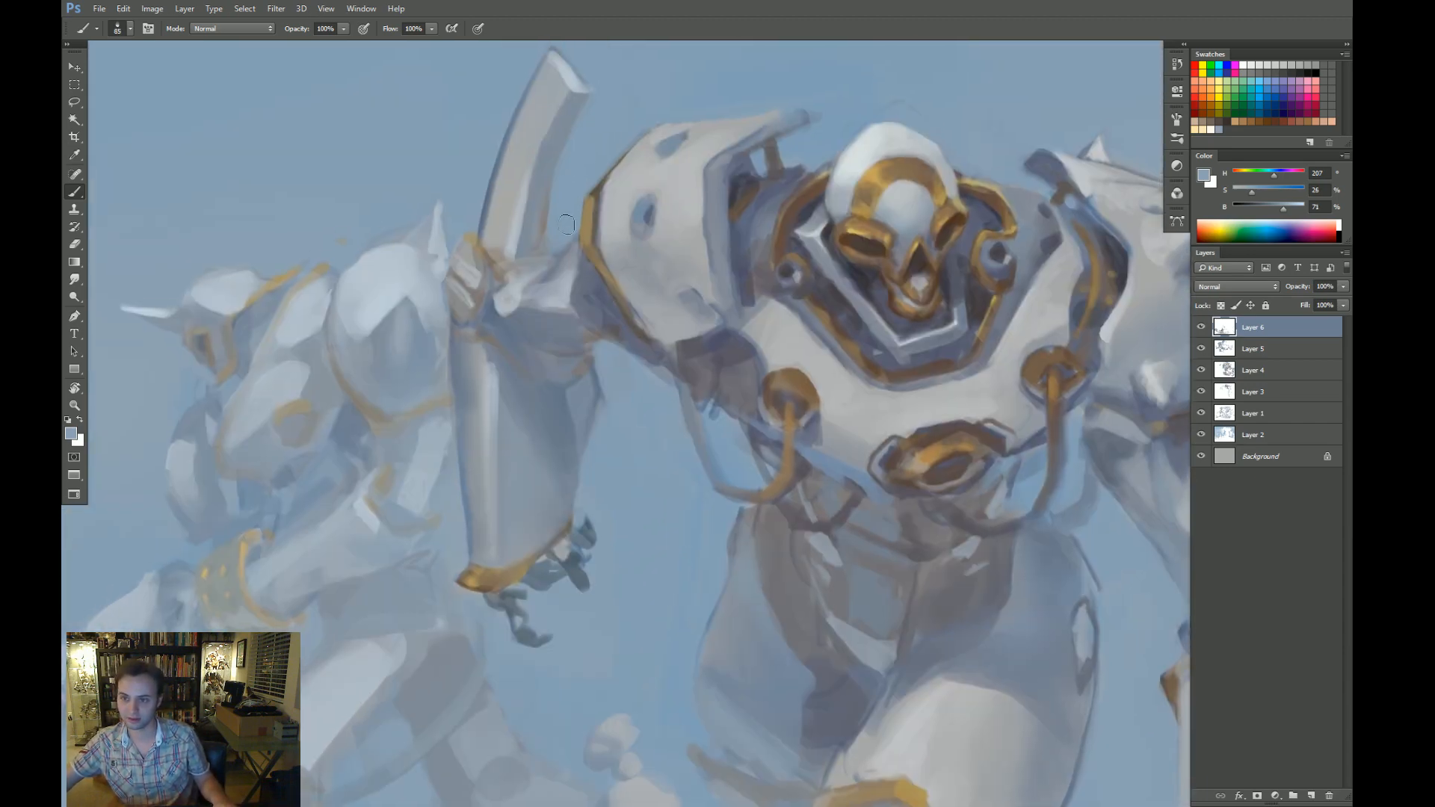
left_click_drag(659, 196, 620, 260)
key("bracketleft")
key("bracketleft")
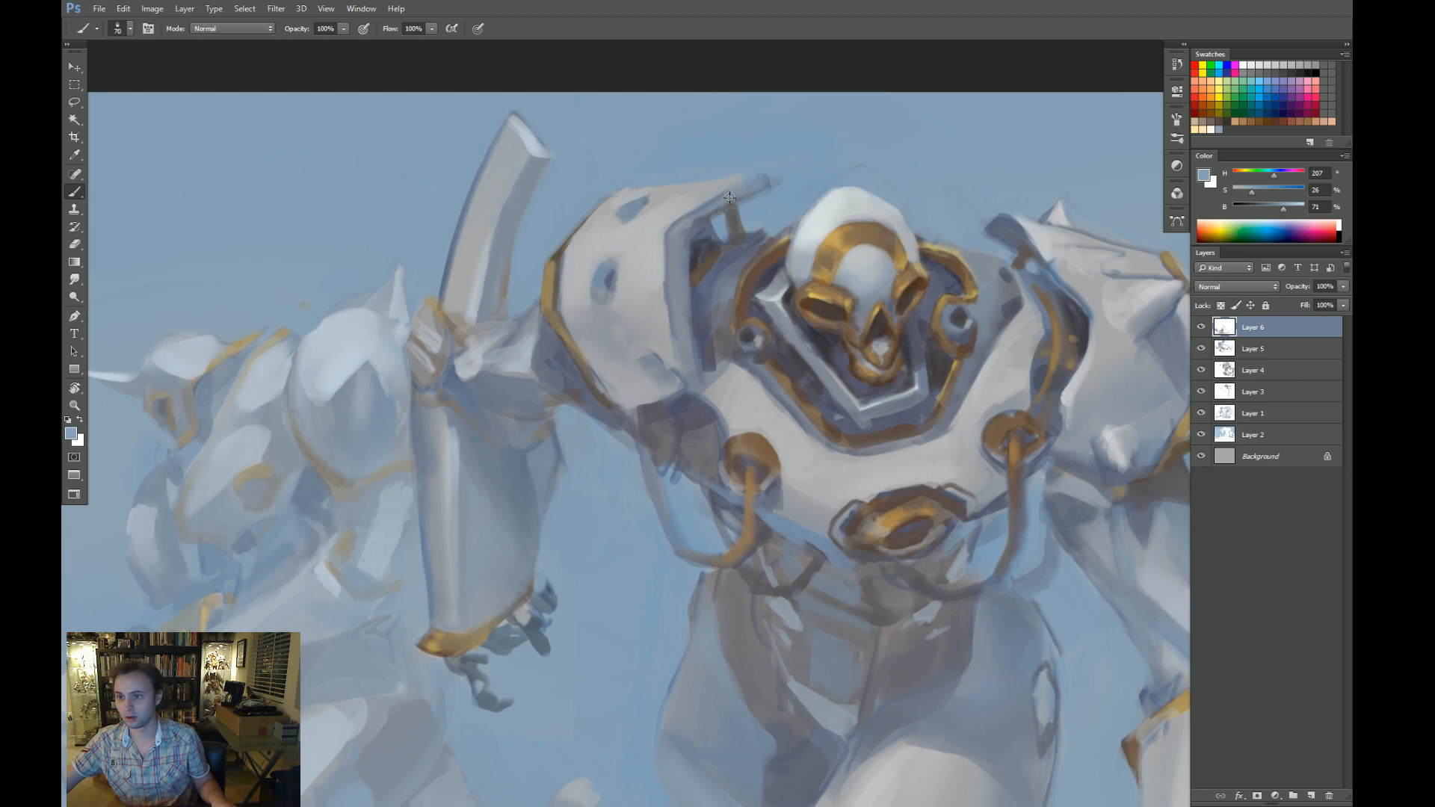
left_click(729, 198, "alt")
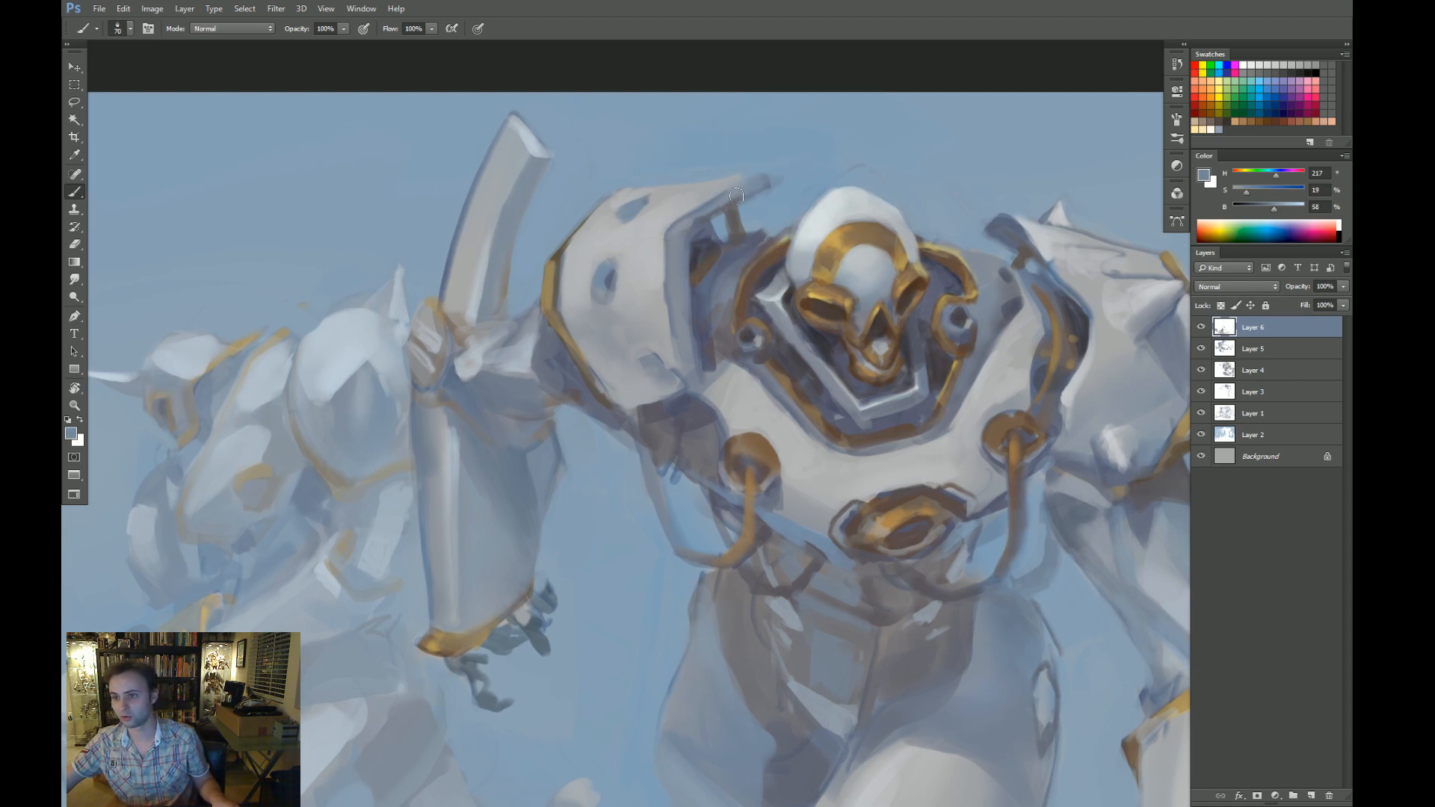
left_click(722, 169, "alt")
key("bracketleft")
key("bracketleft")
key("bracketleft")
key("bracketleft")
key("bracketleft")
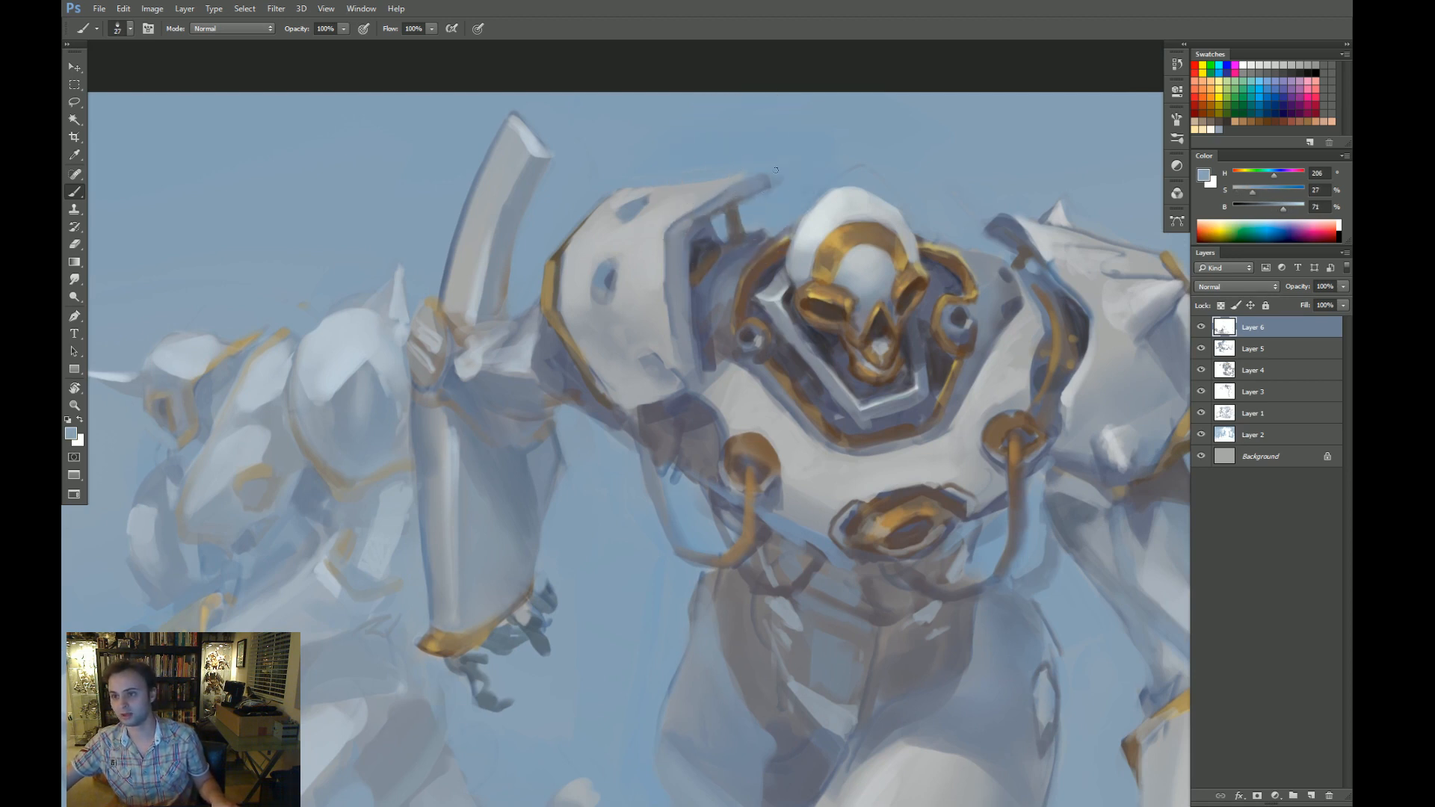
left_click(778, 171, "alt")
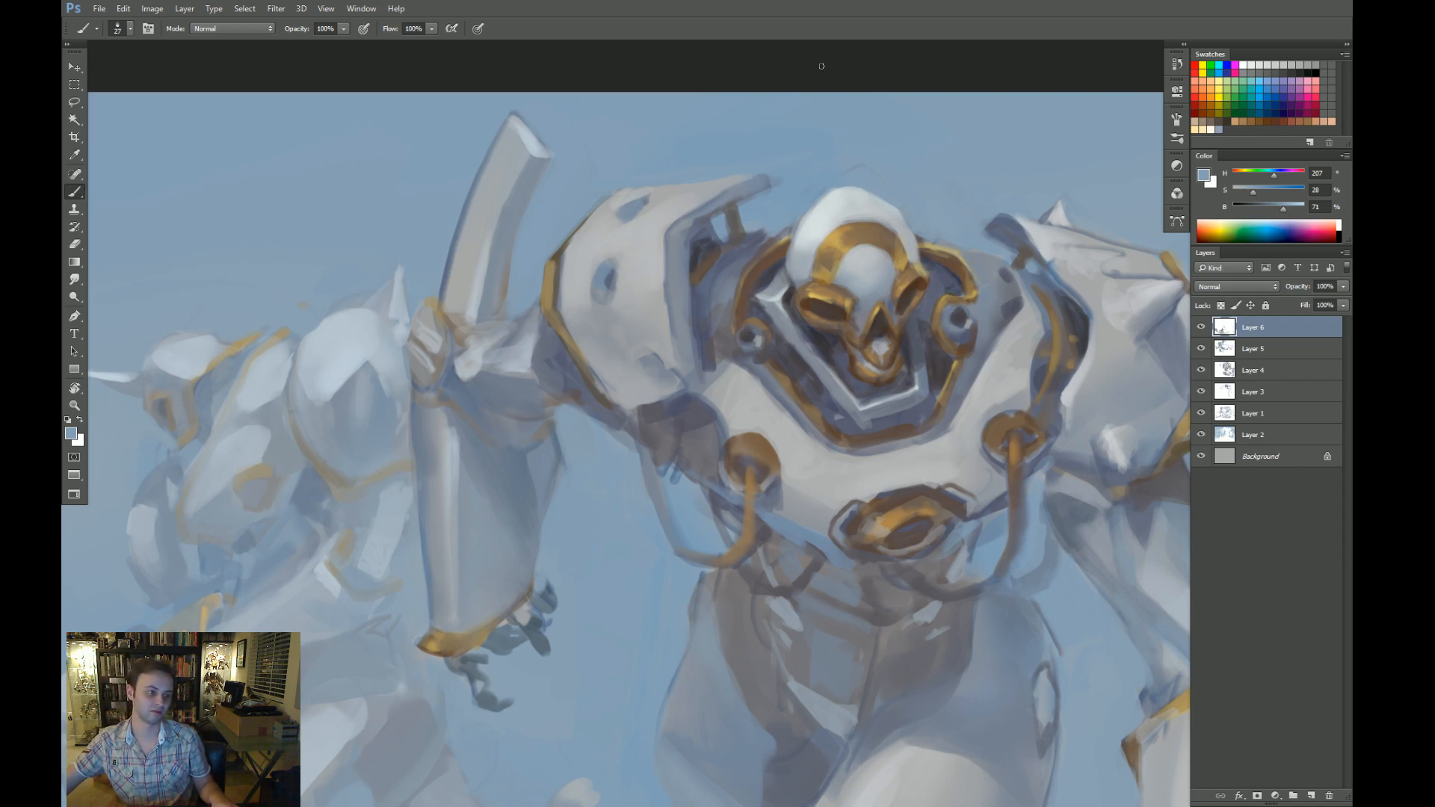
Sharpen the upturned tip of the spiked shoulder plate and add a pale highlight along the opposite shoulder plate's tip with sampled tones.
left_click_drag(820, 58, 550, 80)
left_click(759, 250, "alt")
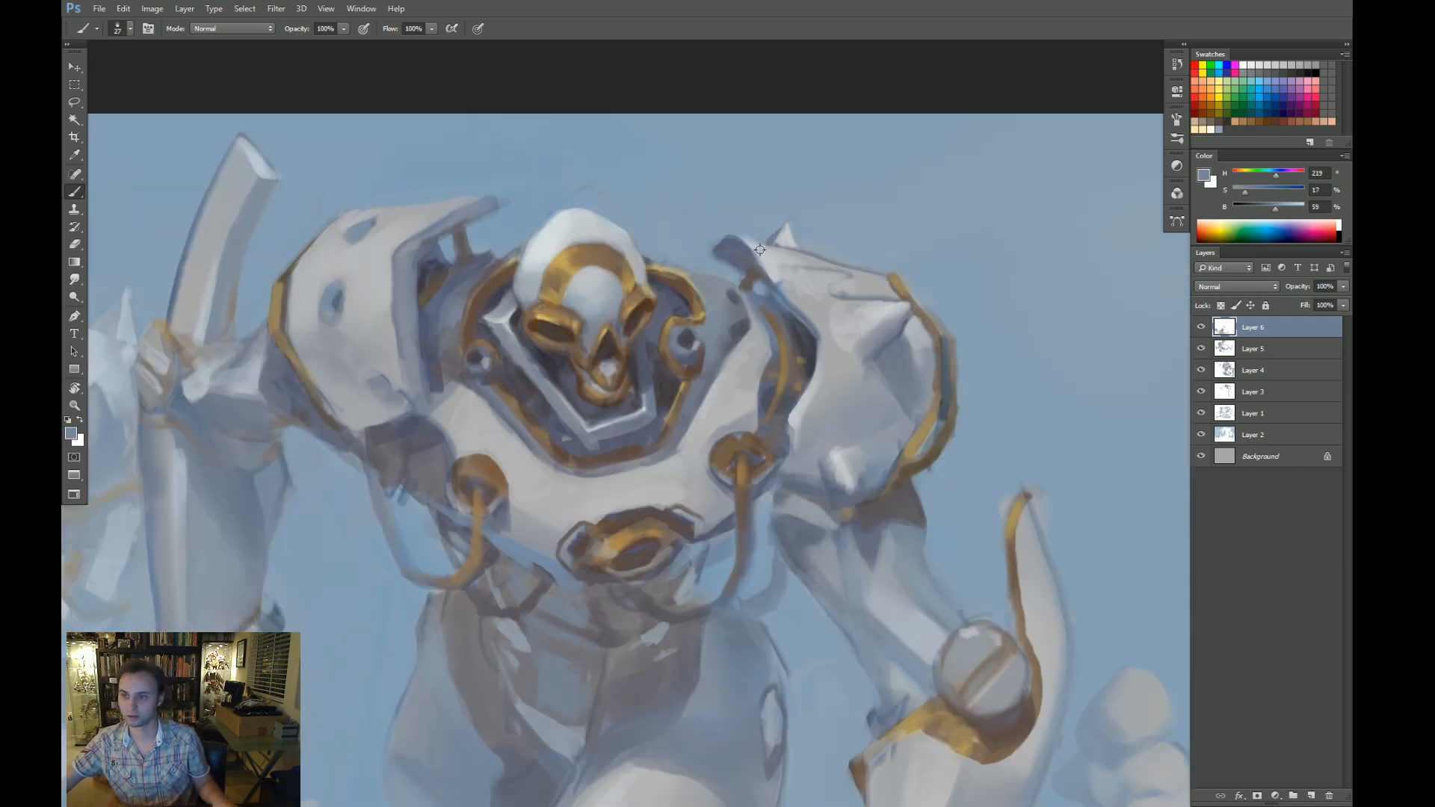
left_click(760, 249, "alt")
left_click_drag(760, 247, 713, 243)
left_click(760, 224, "alt")
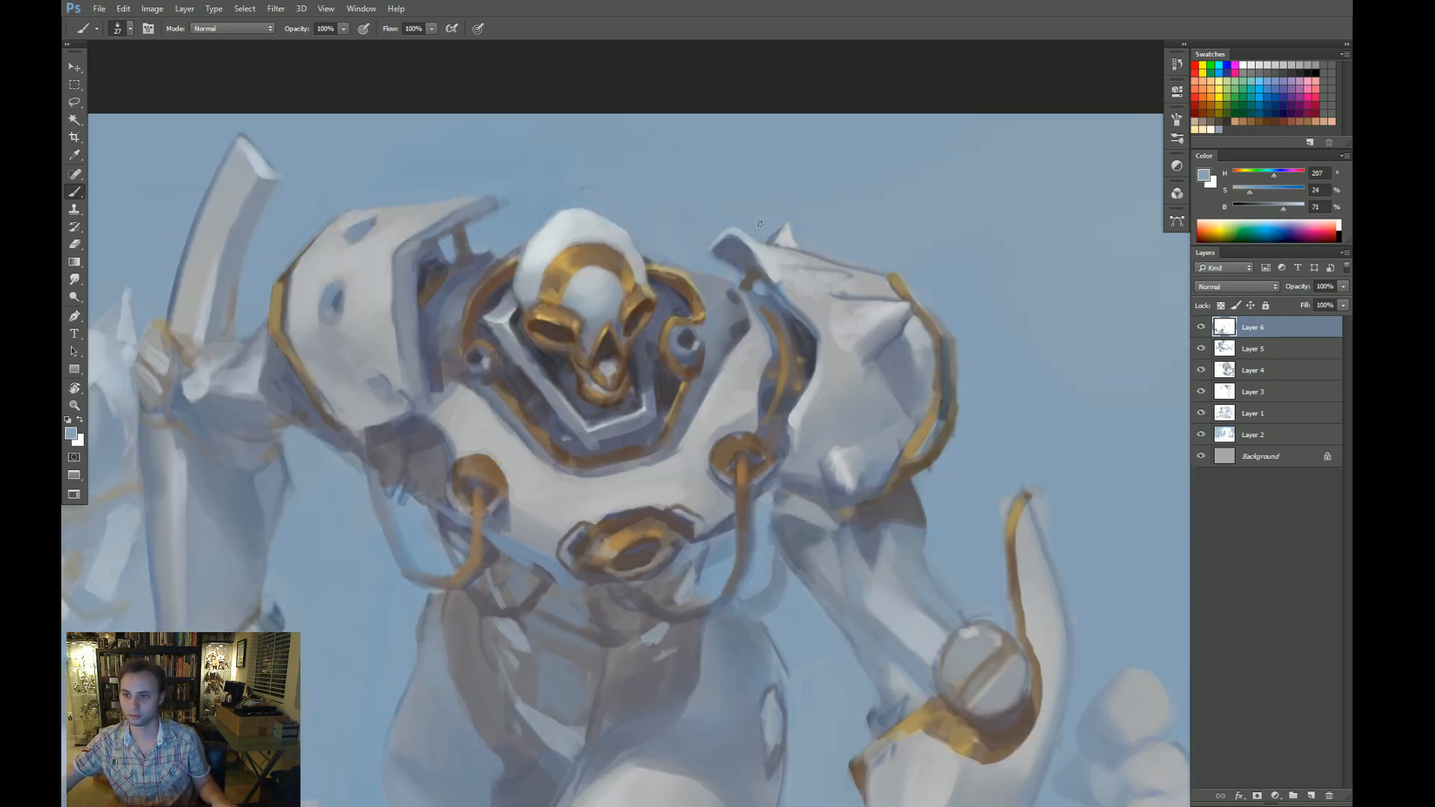
left_click(750, 253, "alt")
left_click_drag(473, 197, 498, 206)
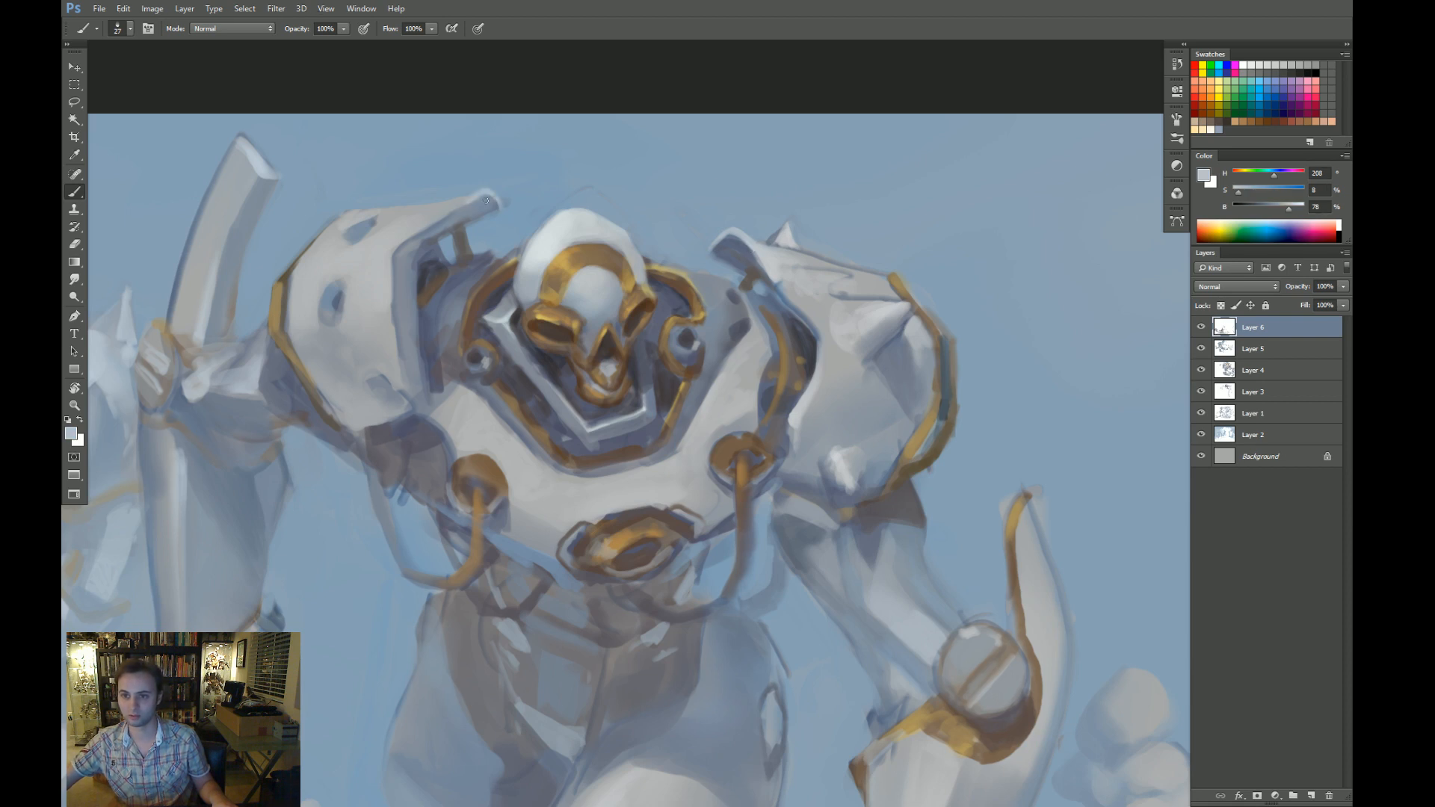
left_click(381, 203, "alt")
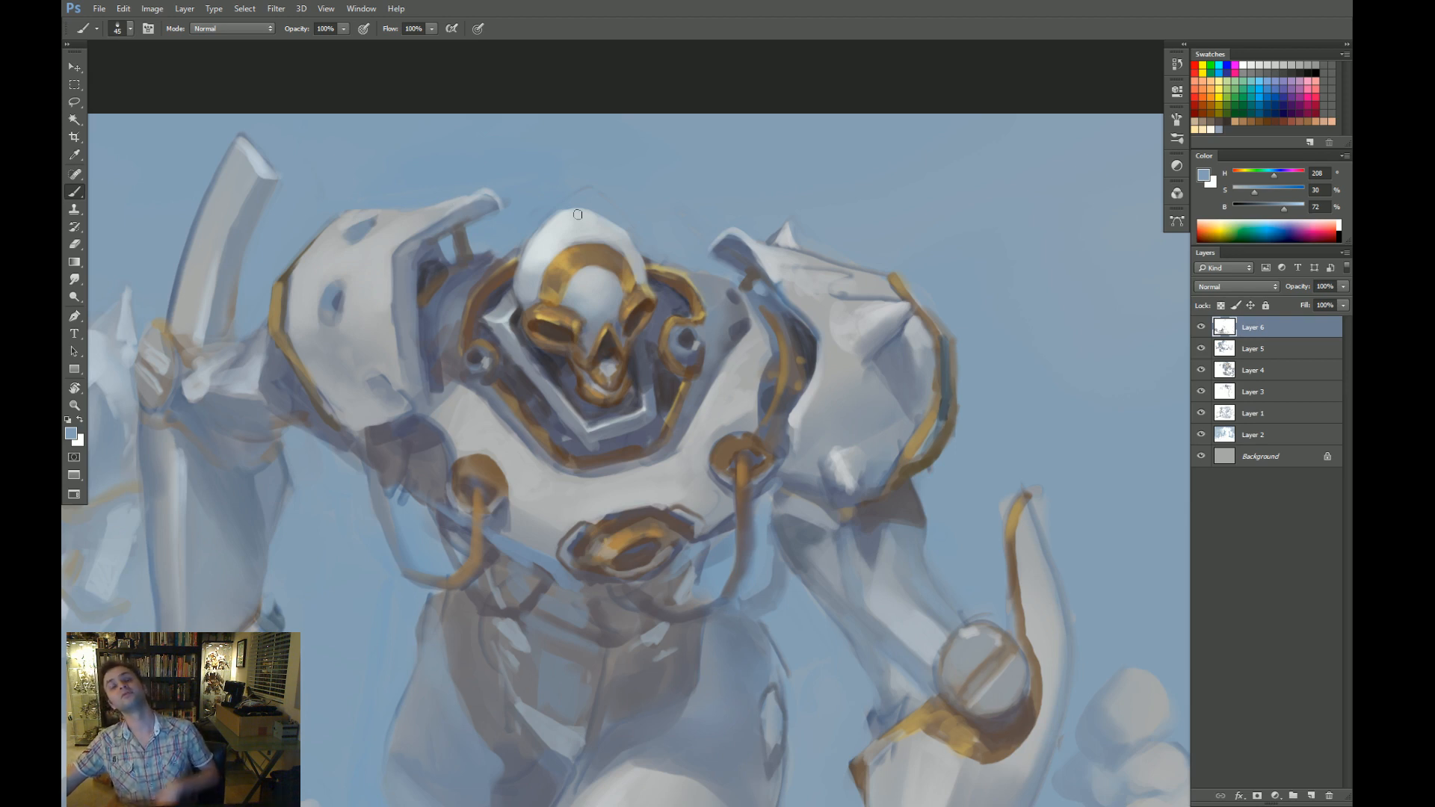
Darken the recess between the shoulder plate and the gold collar with sampled shadow tones, including H 233, S 22, B 44, using a larger brush.
mouse_move(506, 245)
left_mouse_down()
mouse_move(560, 227)
mouse_move(467, 265)
mouse_move(474, 280)
mouse_move(472, 258)
mouse_move(475, 321)
mouse_move(441, 291)
mouse_move(516, 311)
left_mouse_up()
left_click(476, 251, "alt")
left_click(479, 312, "alt")
key("bracketright")
key("bracketright")
key("bracketright")
left_click(478, 328, "alt")
key("z")
key("r")
key("z")
key("b")
left_click(482, 330, "alt")
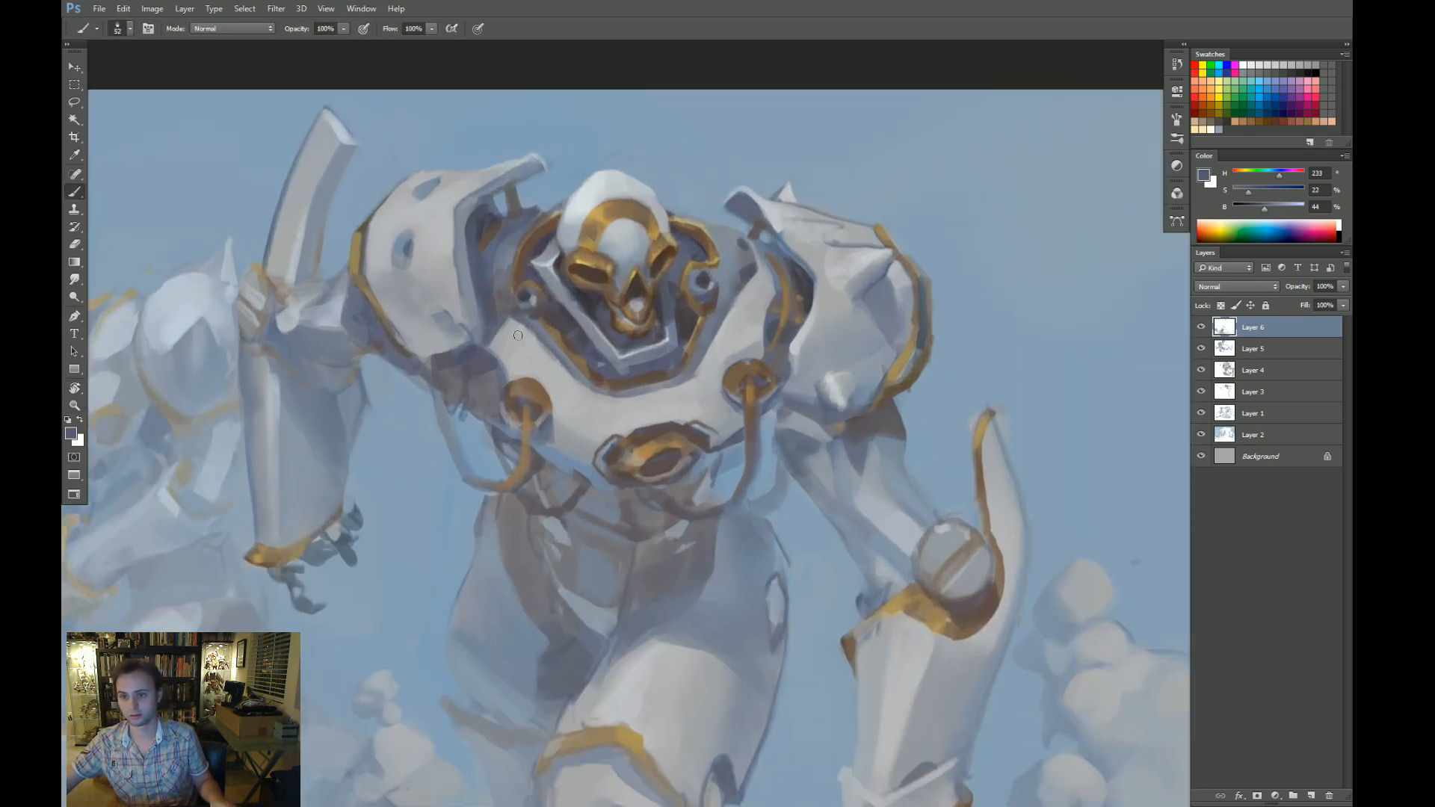
Isolate the large robot's white chest plate with the Magic Wand at tolerance 15 and brighten it using a large brush in H 187, S 4, B 84.
left_click(596, 197, "alt")
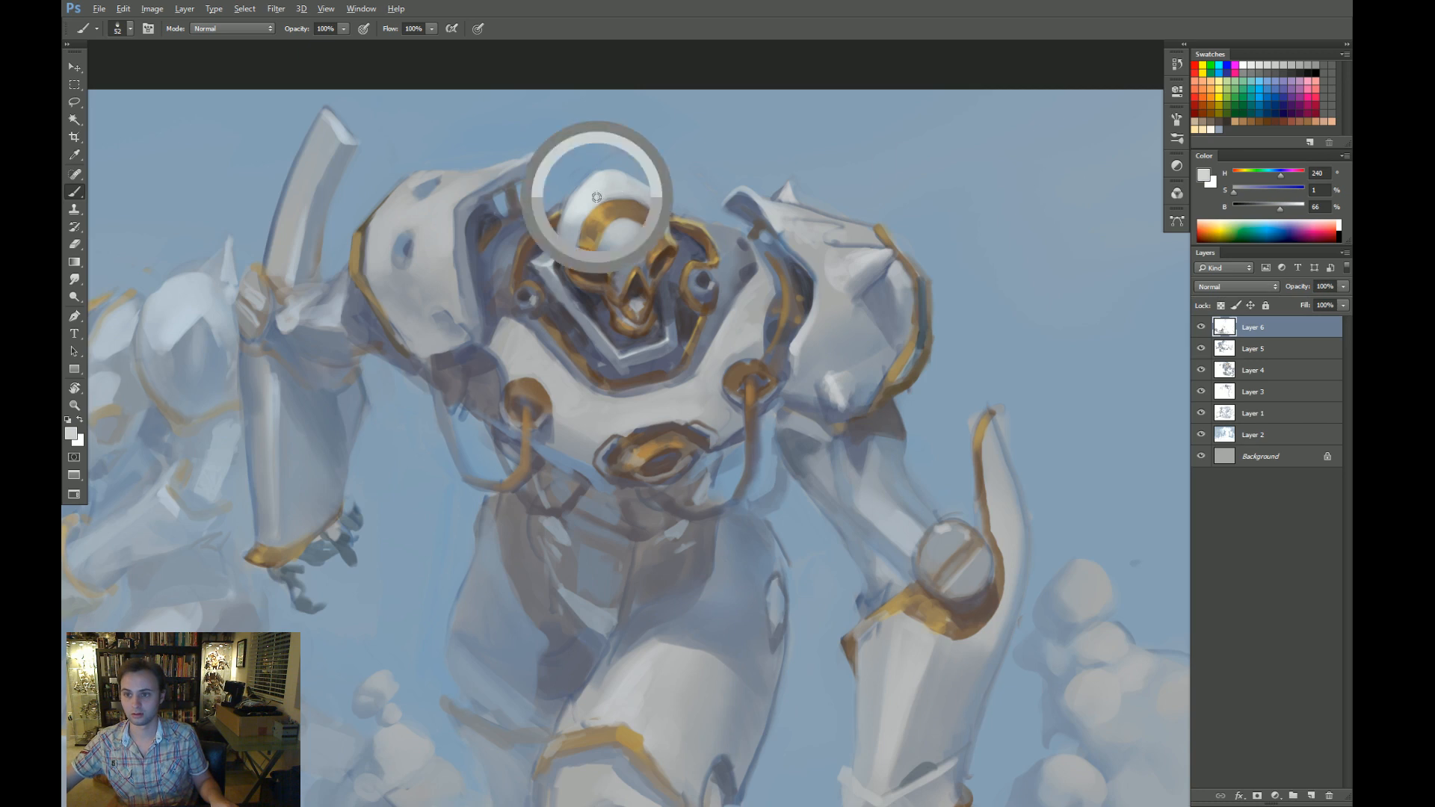
left_click_drag(597, 197, 583, 166)
key("w")
left_click(560, 363)
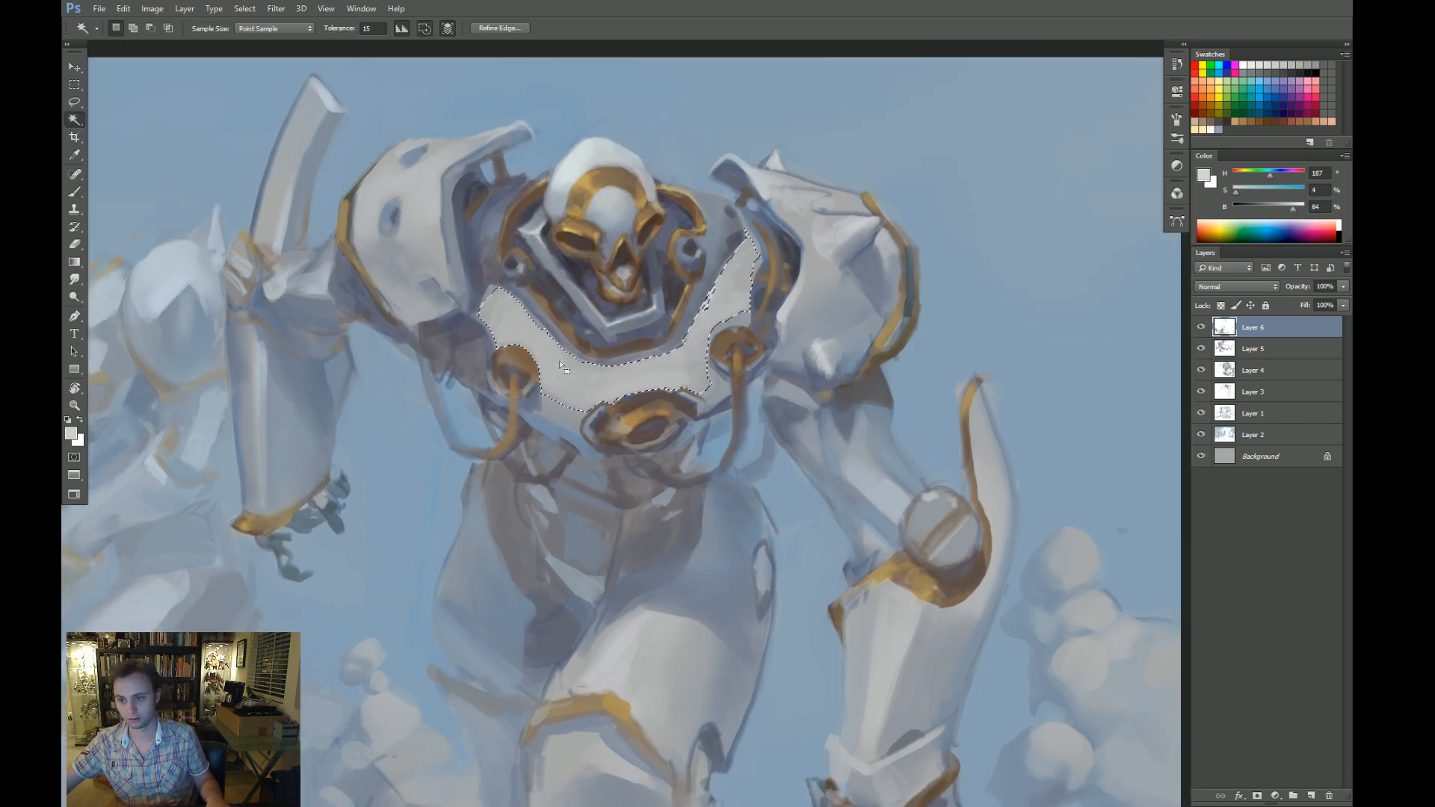
key("ctrl+d")
key("b")
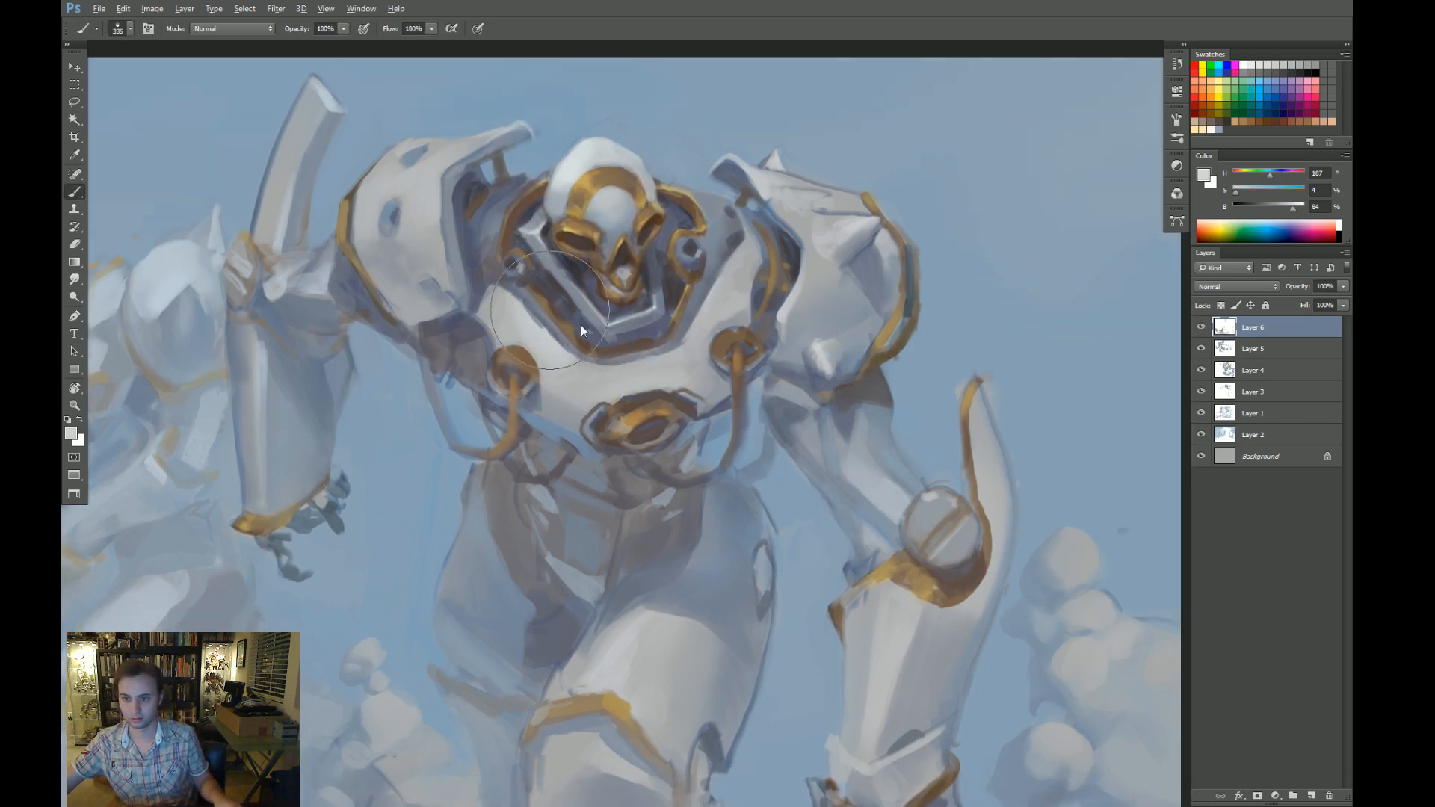
mouse_move(523, 307)
left_mouse_down()
mouse_move(568, 359)
mouse_move(636, 396)
left_mouse_up()
mouse_move(561, 351)
left_mouse_down()
mouse_move(605, 321)
mouse_move(655, 368)
mouse_move(703, 314)
left_mouse_up()
left_click_drag(672, 374, 733, 299)
Refine the shoulder plate's inner edge and the chest plate's edges around the gold fittings with sampled pale tones, including H 206, S 13, B 75.
key("z")
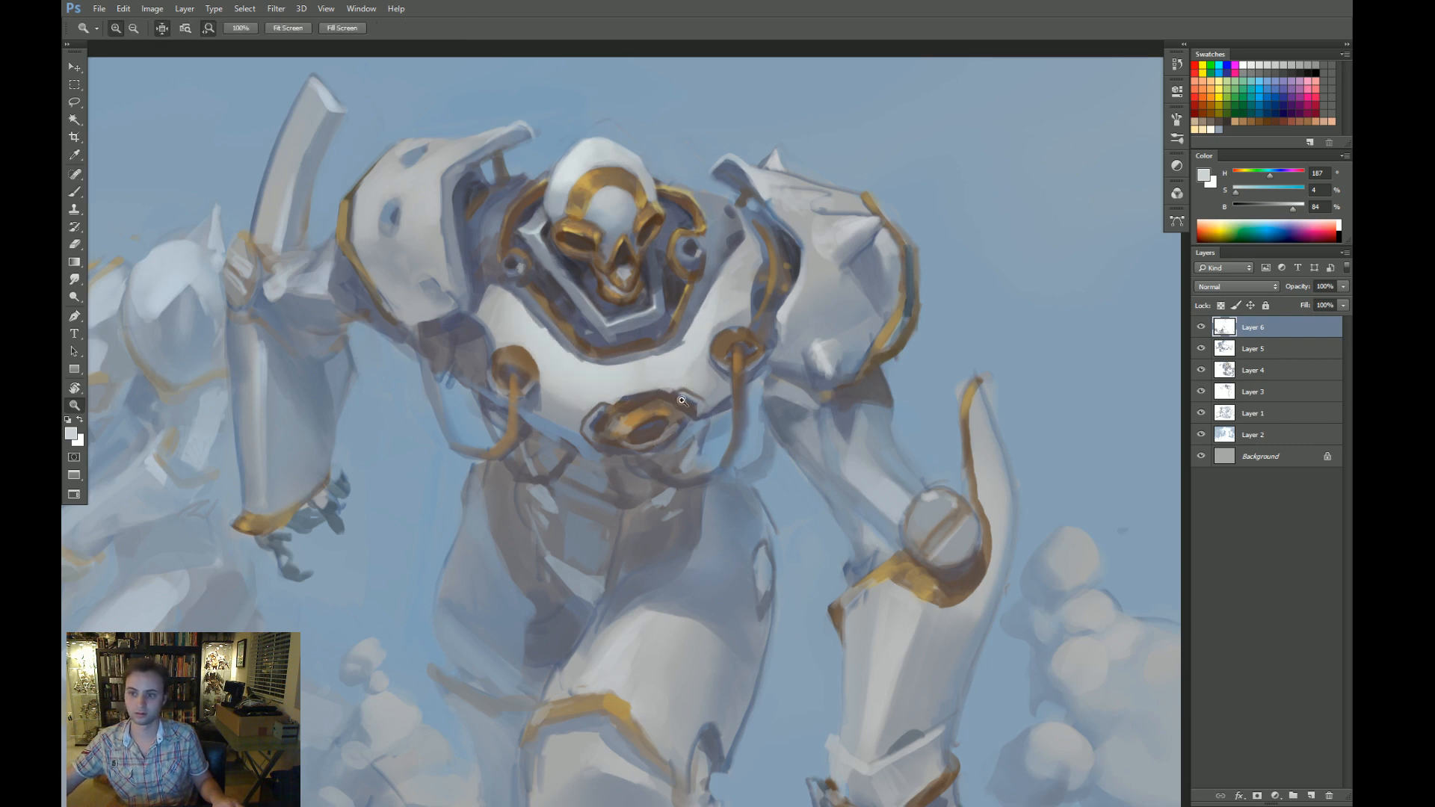
key("h")
mouse_move(682, 401)
left_mouse_down()
mouse_move(640, 428)
mouse_move(628, 418)
left_mouse_up()
key("b")
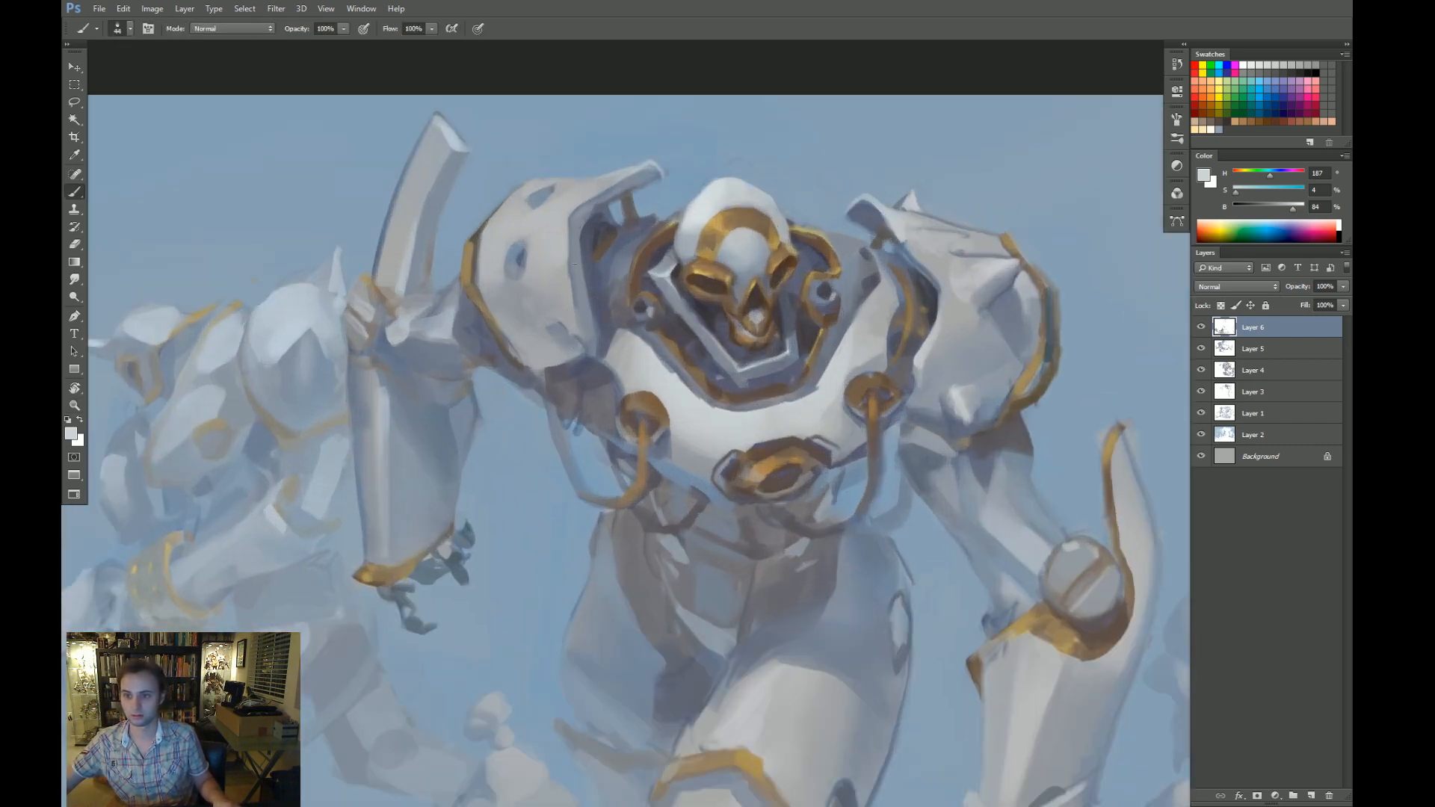
mouse_move(570, 258)
left_mouse_down()
mouse_move(600, 367)
mouse_move(642, 227)
mouse_move(671, 194)
mouse_move(599, 315)
mouse_move(639, 370)
mouse_move(593, 349)
left_mouse_up()
left_click(675, 188, "alt")
right_click(639, 360, "alt")
left_click(636, 387, "alt")
key("ctrl+z")
mouse_move(869, 357)
left_mouse_down()
mouse_move(826, 311)
mouse_move(862, 362)
left_mouse_up()
right_click(885, 341, "alt")
key("ctrl+z")
left_click_drag(875, 314, 865, 355)
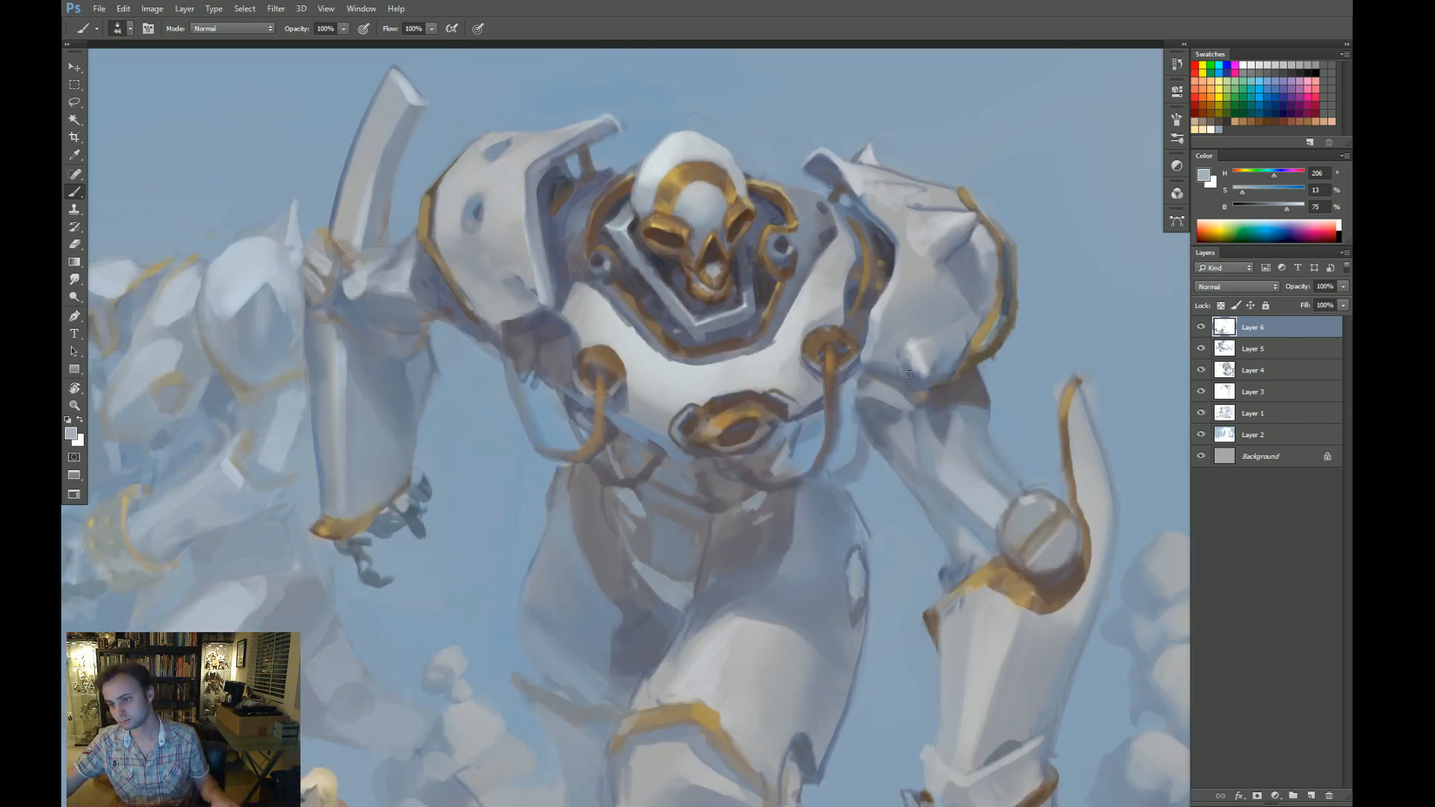
Touch up the two spikes and the gold rim of the large robot's spiked shoulder plate with sampled tones.
mouse_move(906, 357)
left_mouse_down()
mouse_move(916, 378)
mouse_move(936, 359)
left_mouse_up()
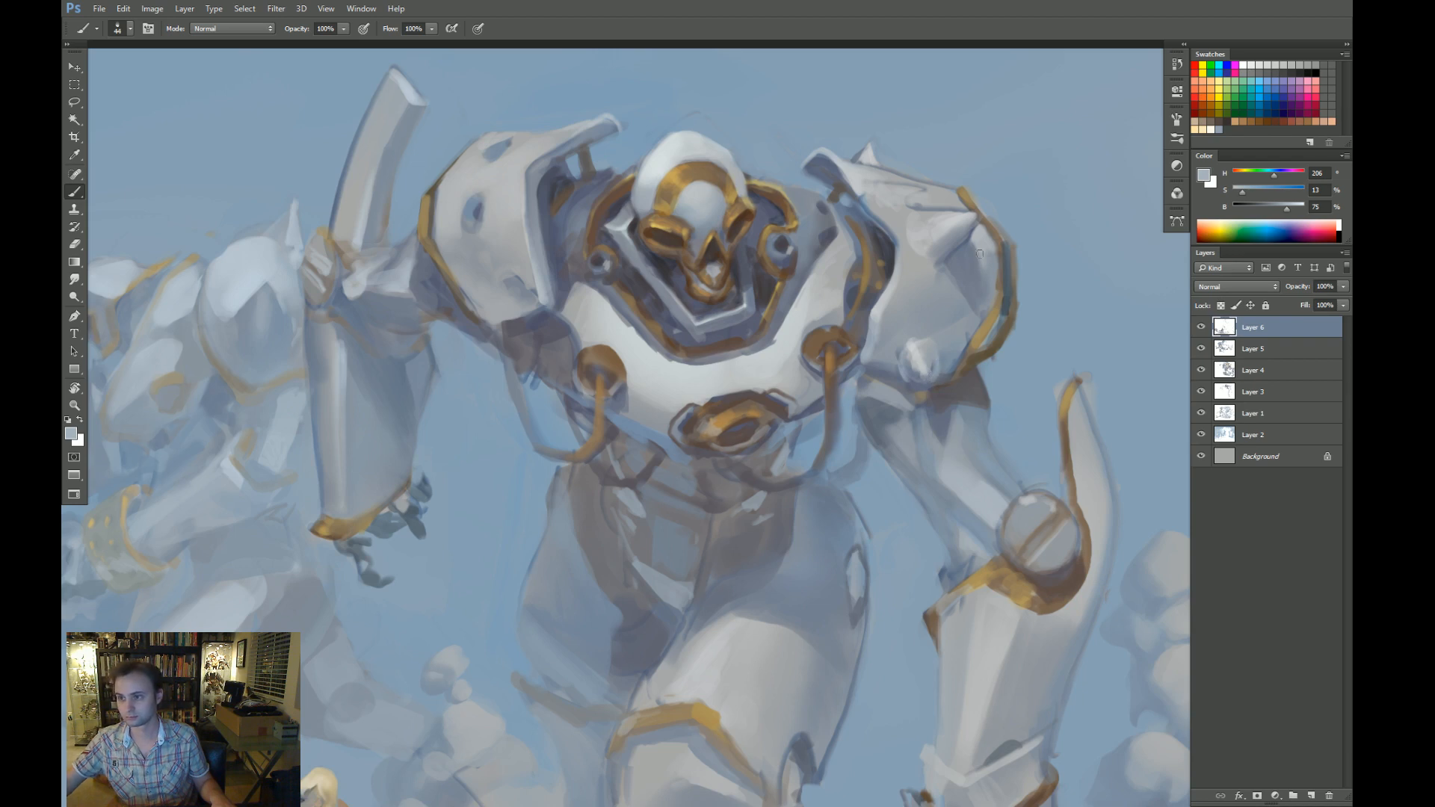
left_click_drag(976, 258, 973, 231)
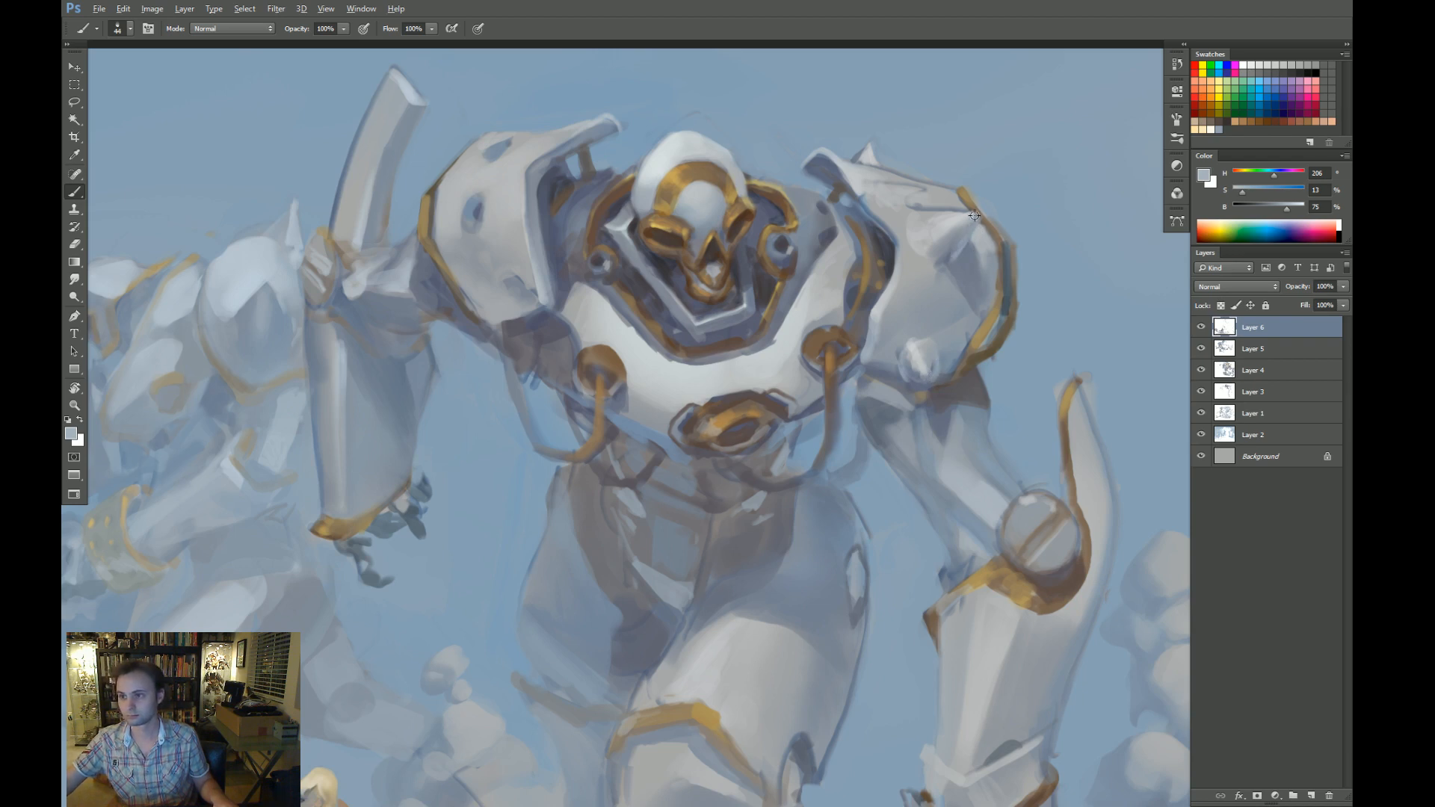
left_click(971, 218, "alt")
left_click_drag(974, 369, 886, 297)
left_click(941, 256, "alt")
right_click(916, 235, "alt")
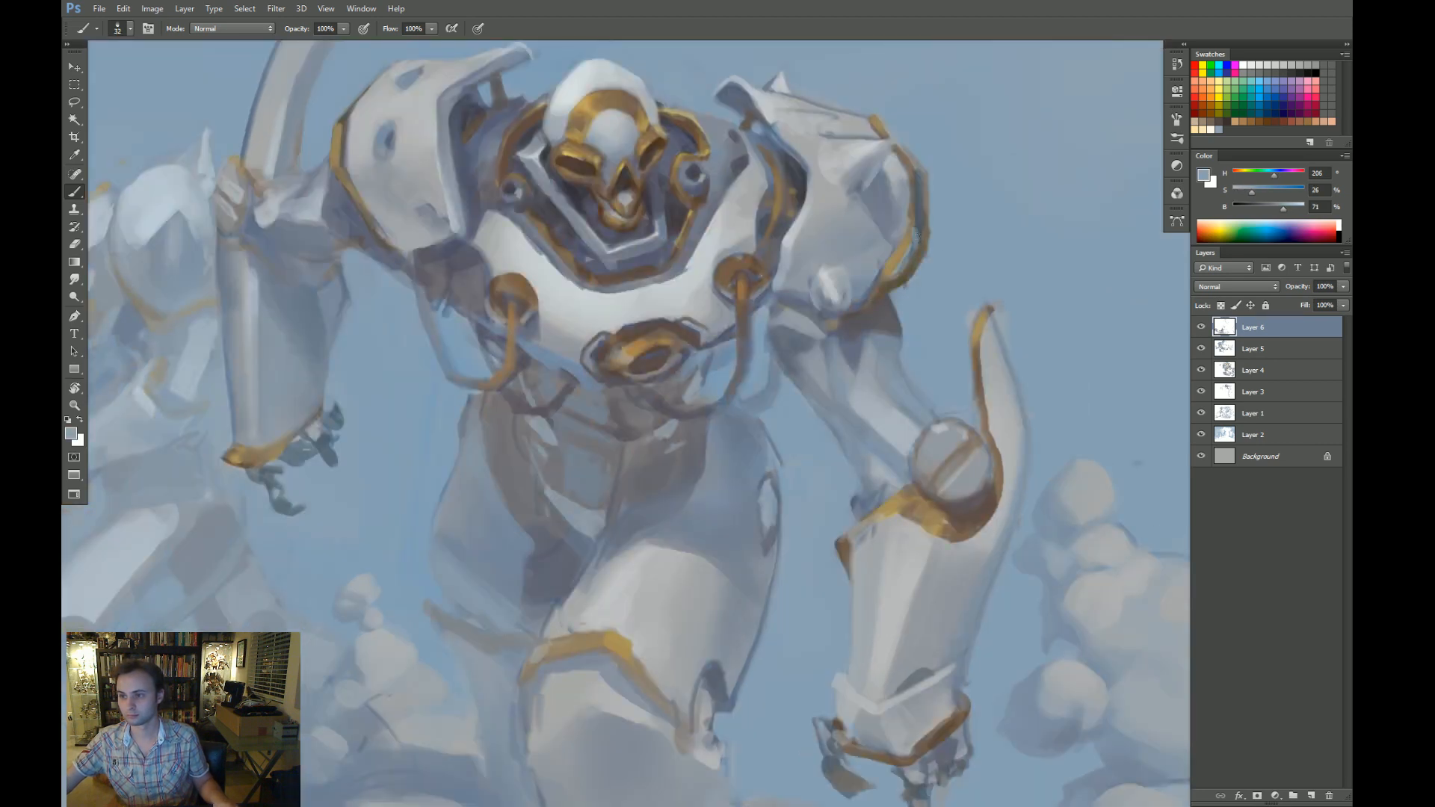
left_click(910, 228, "alt")
left_click(917, 229, "alt")
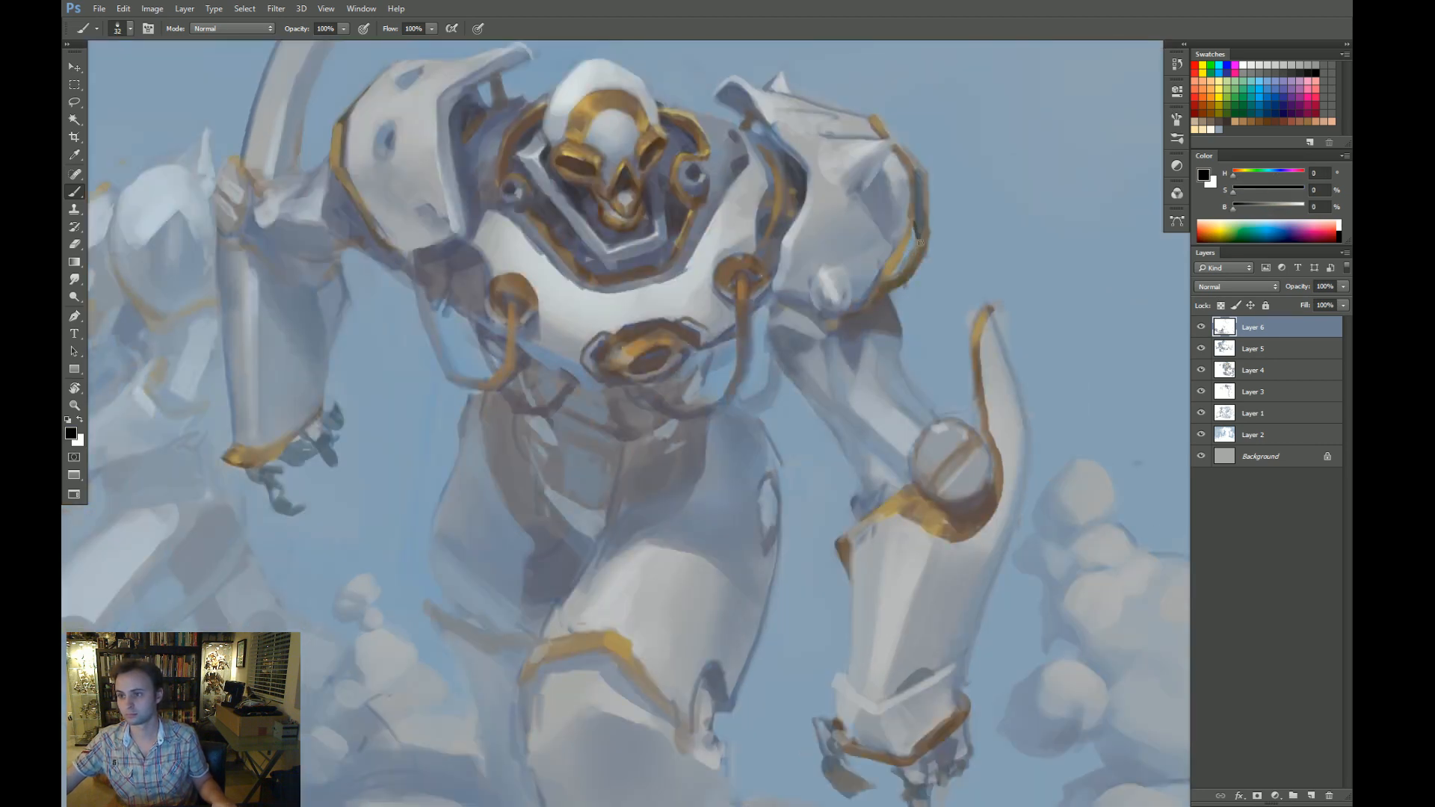
mouse_move(917, 225)
left_mouse_down()
mouse_move(885, 296)
mouse_move(913, 289)
mouse_move(885, 324)
left_mouse_up()
Apply a Linear Dodge gradient at 10% opacity across the lower snow area in a sampled pale grey.
key("z")
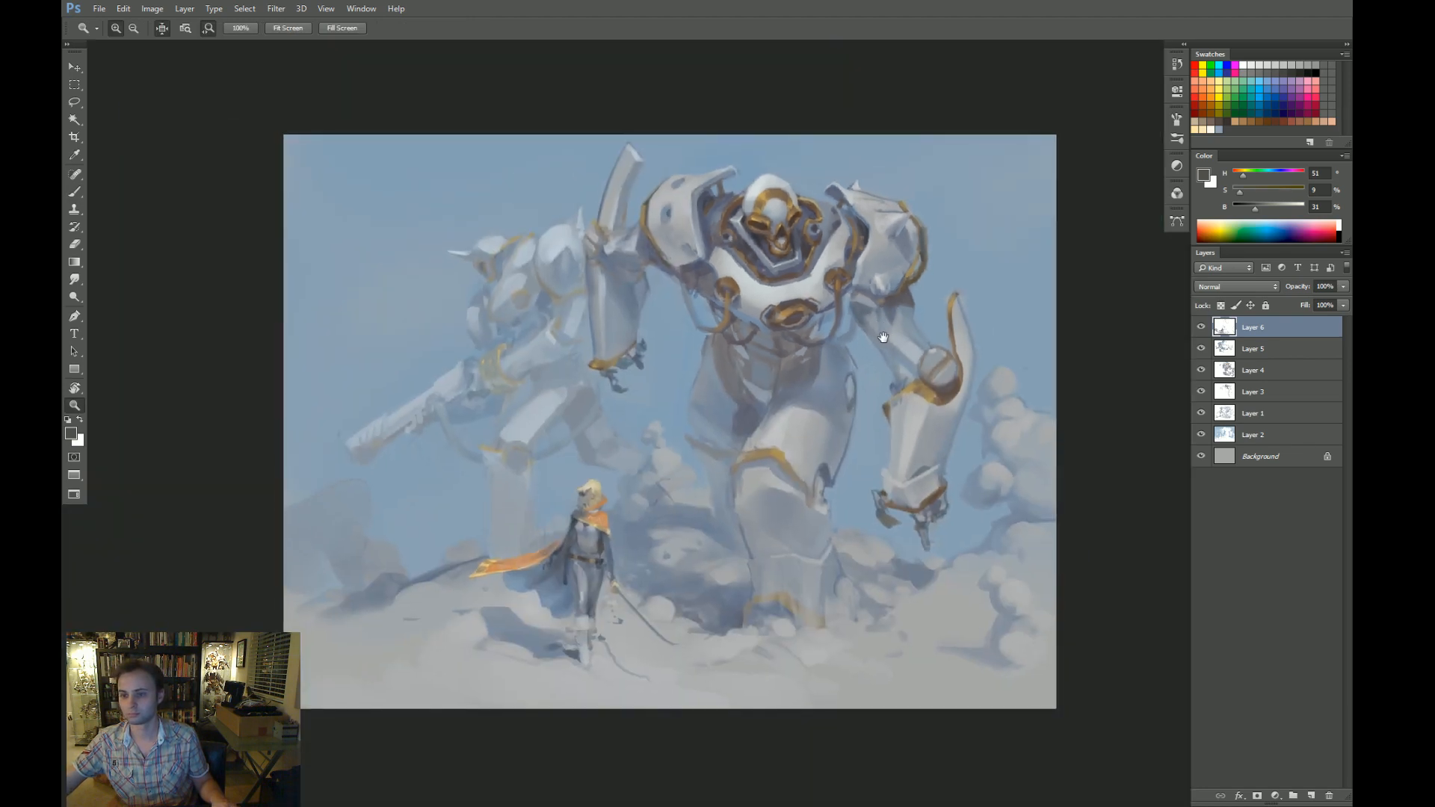
key("g")
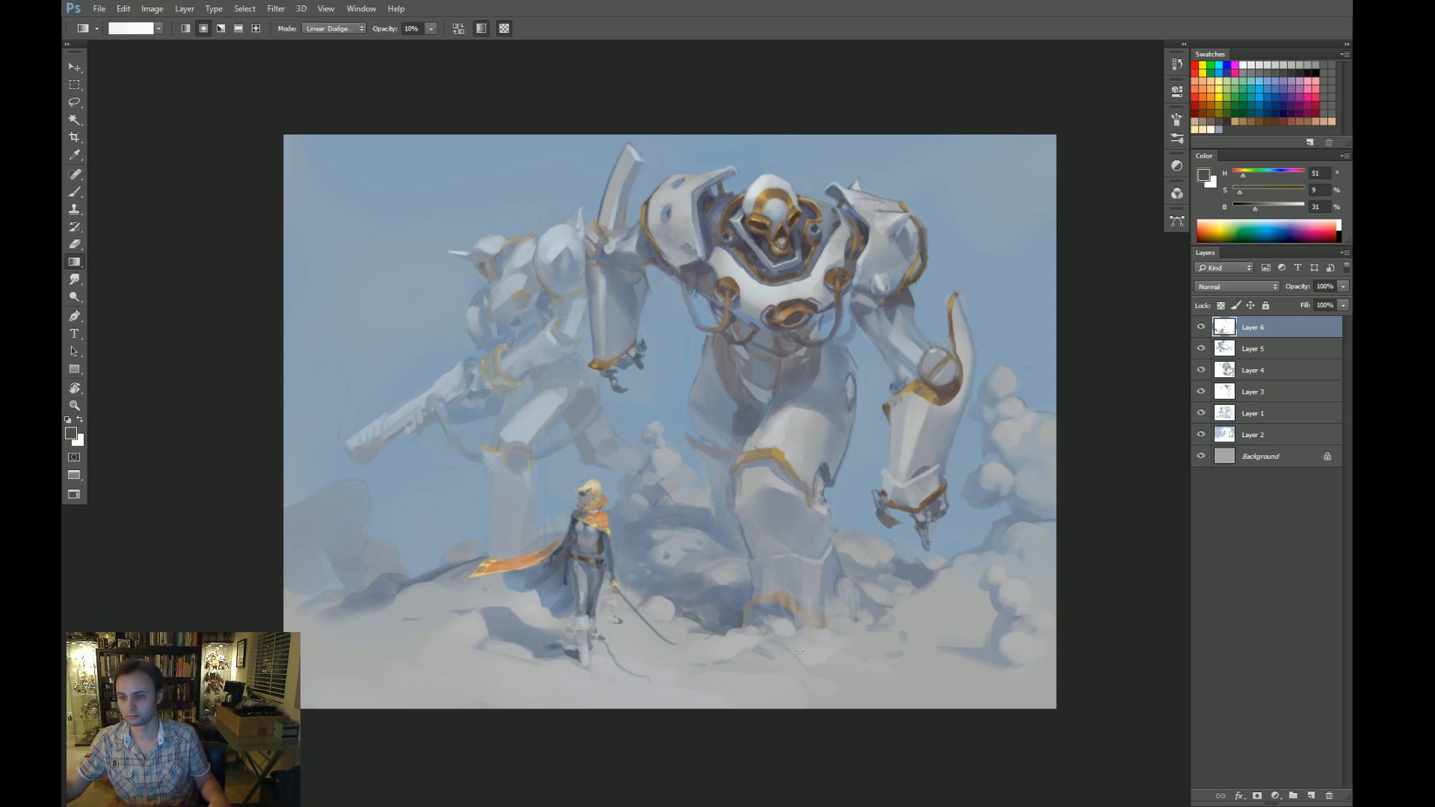
left_click(814, 660, "alt")
mouse_move(800, 496)
left_mouse_down()
mouse_move(675, 639)
mouse_move(592, 776)
left_mouse_up()
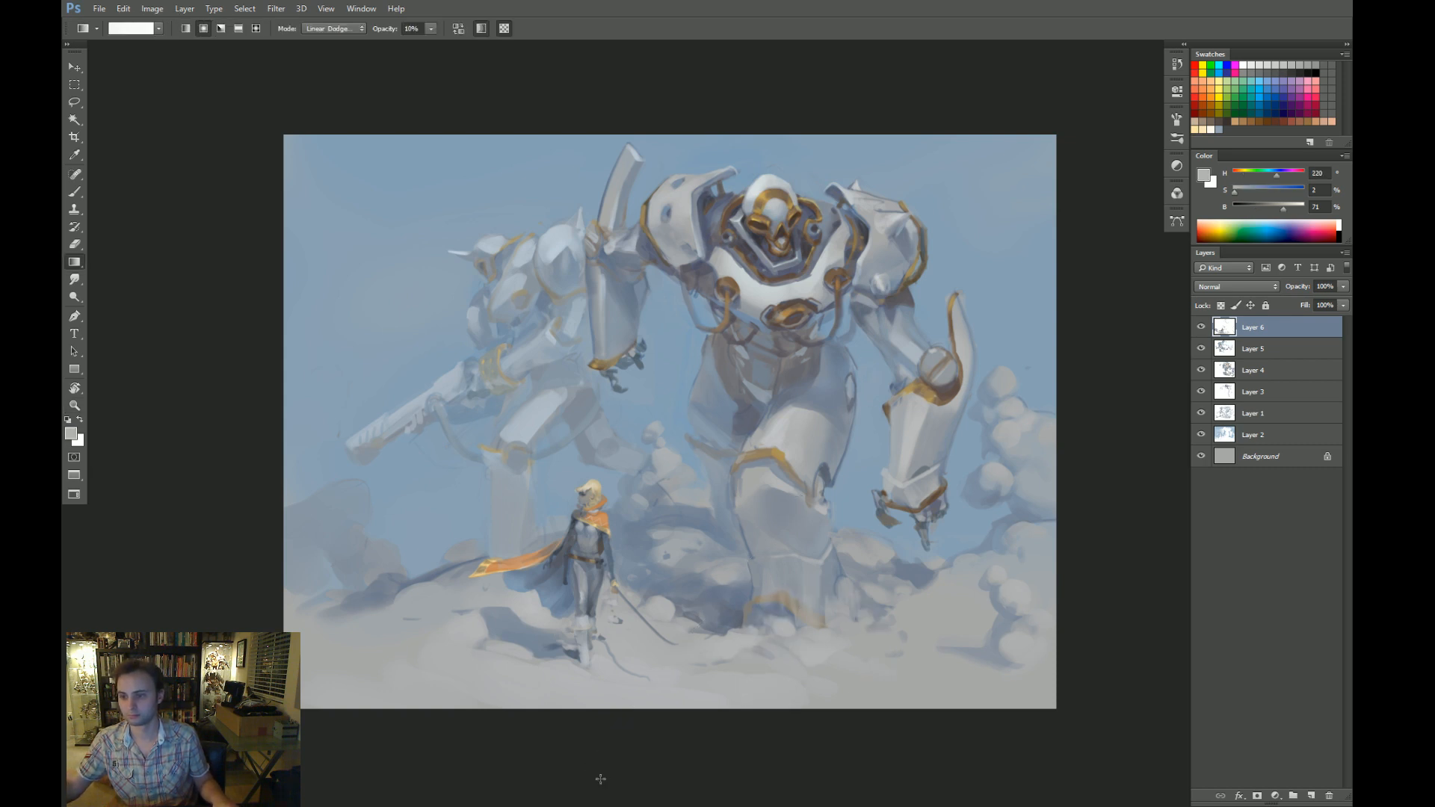
key("ctrl+shift+n")
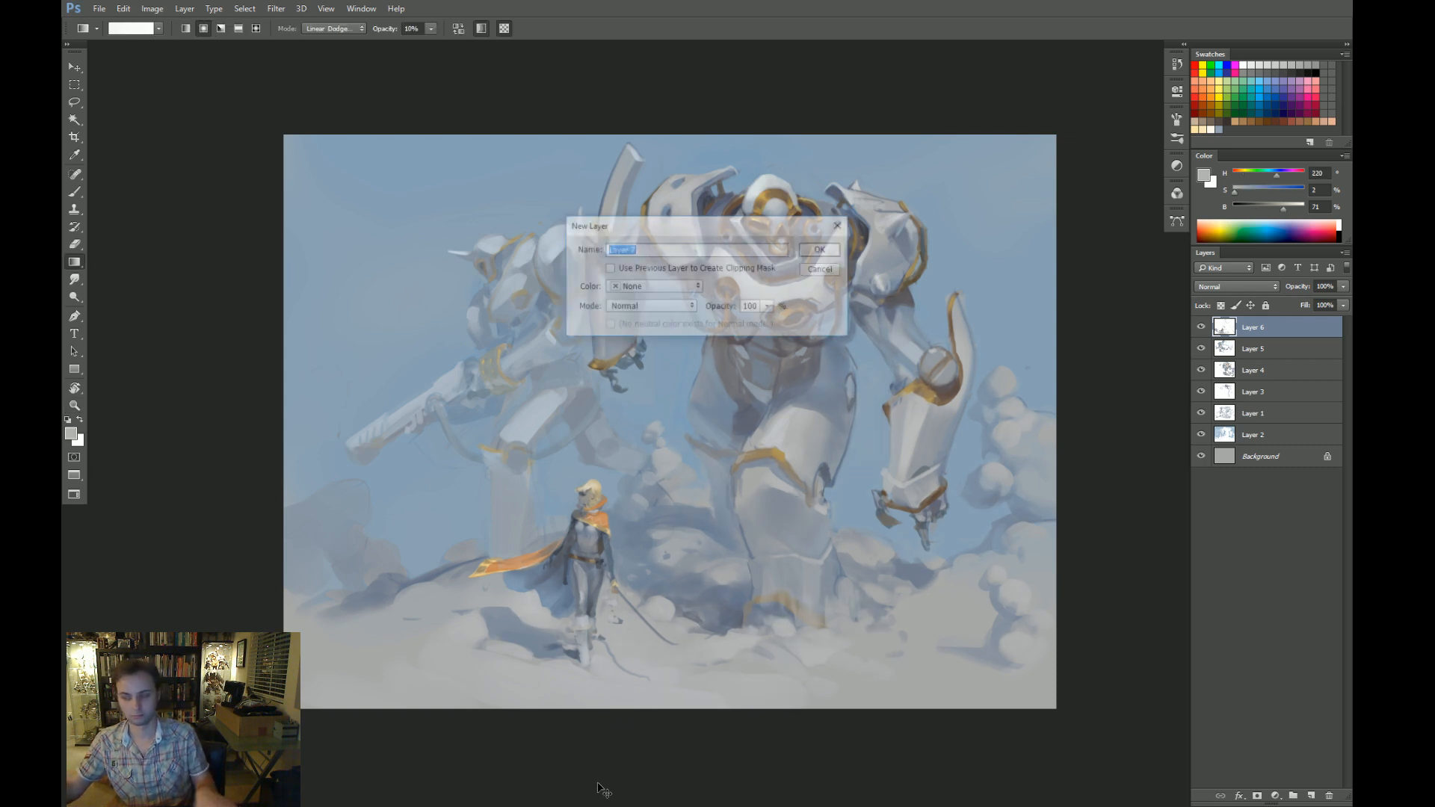
key("Return")
key("ctrl+z")
left_click(1275, 796)
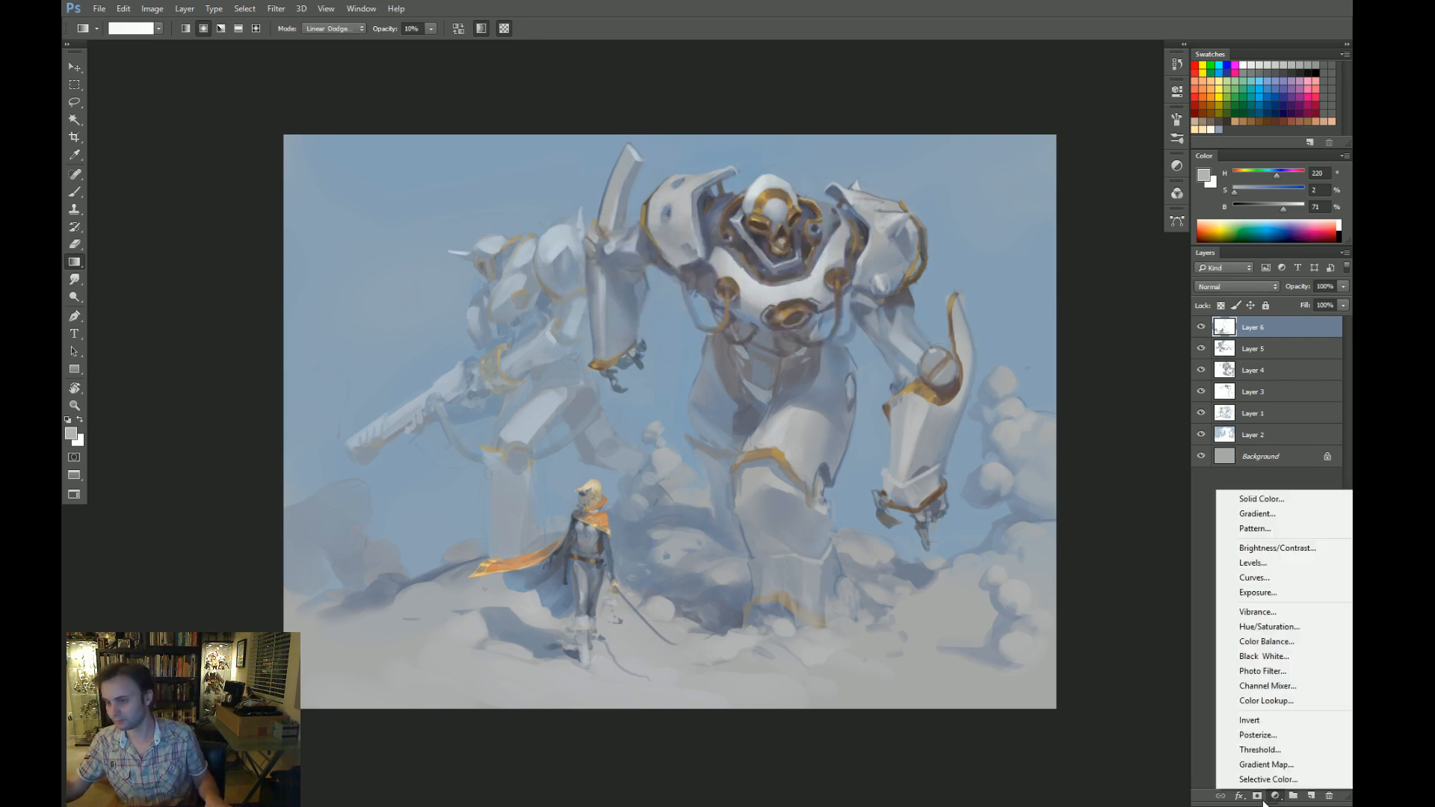
left_click(1077, 674)
Touch up the clouds and shadows around the large robot's legs with sampled blue-greys, including H 215, S 11, B 63 and H 211, S 17, B 63.
key("z")
left_click_drag(984, 462, 1015, 455)
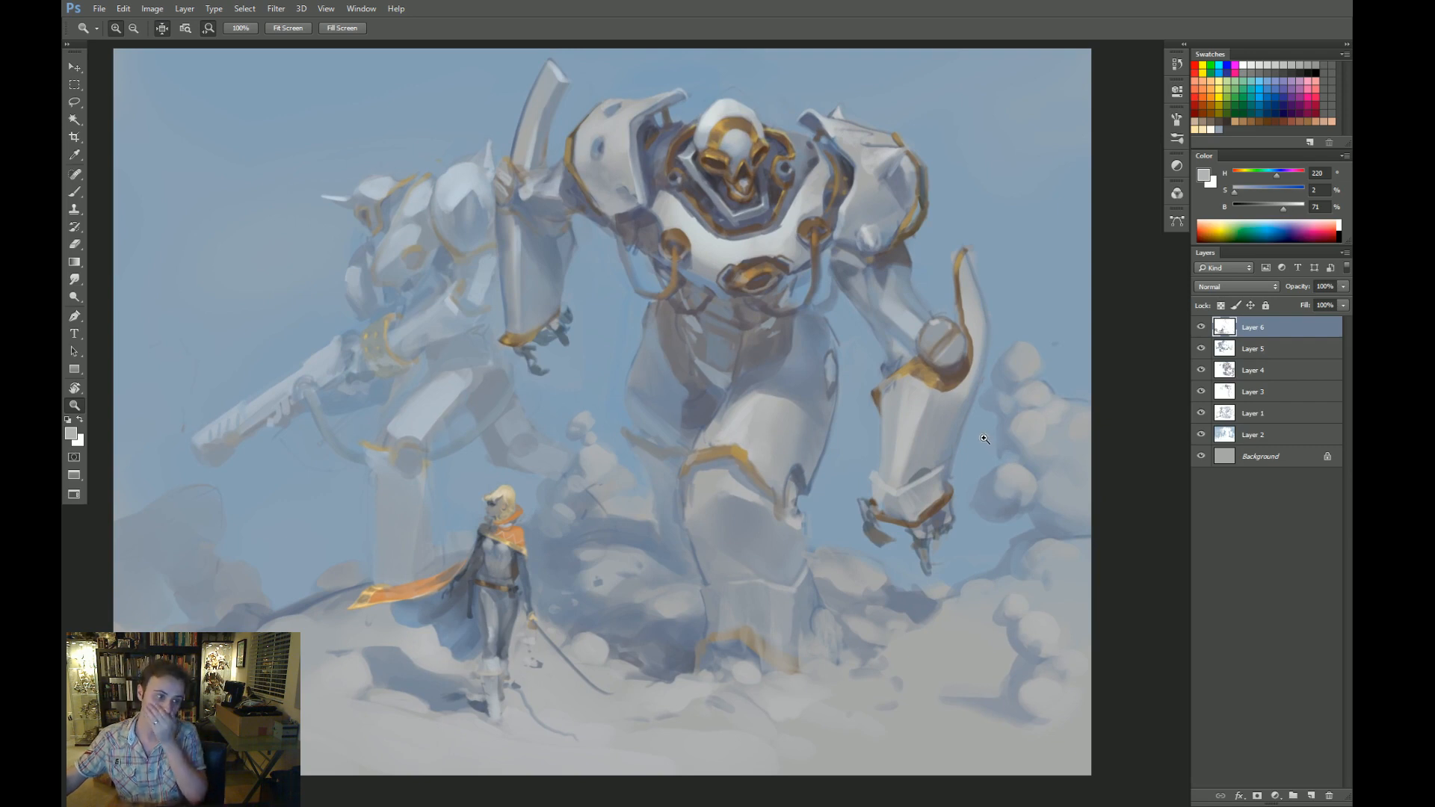
left_click(986, 501)
left_click_drag(986, 500, 1002, 490)
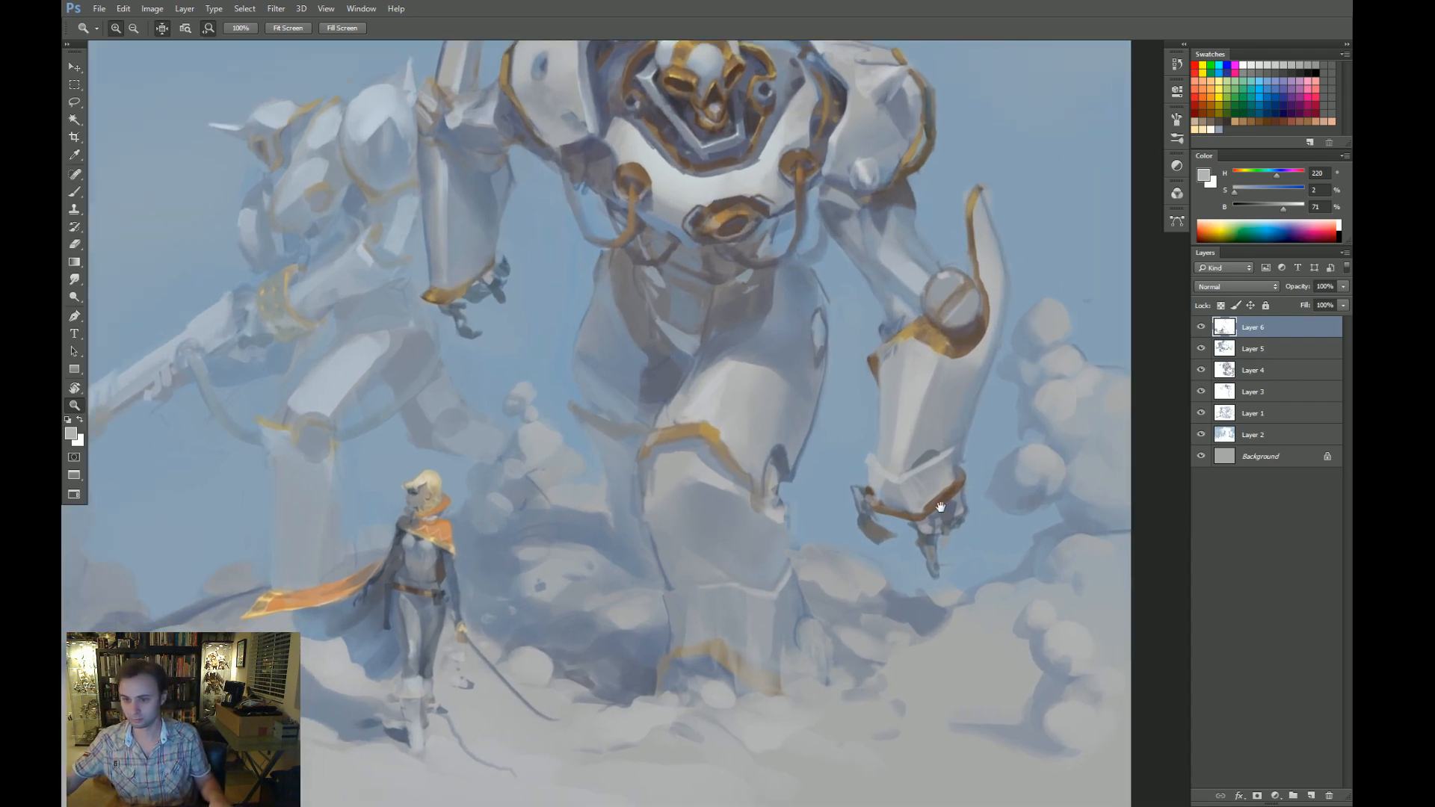
key("b")
left_click(539, 464, "alt")
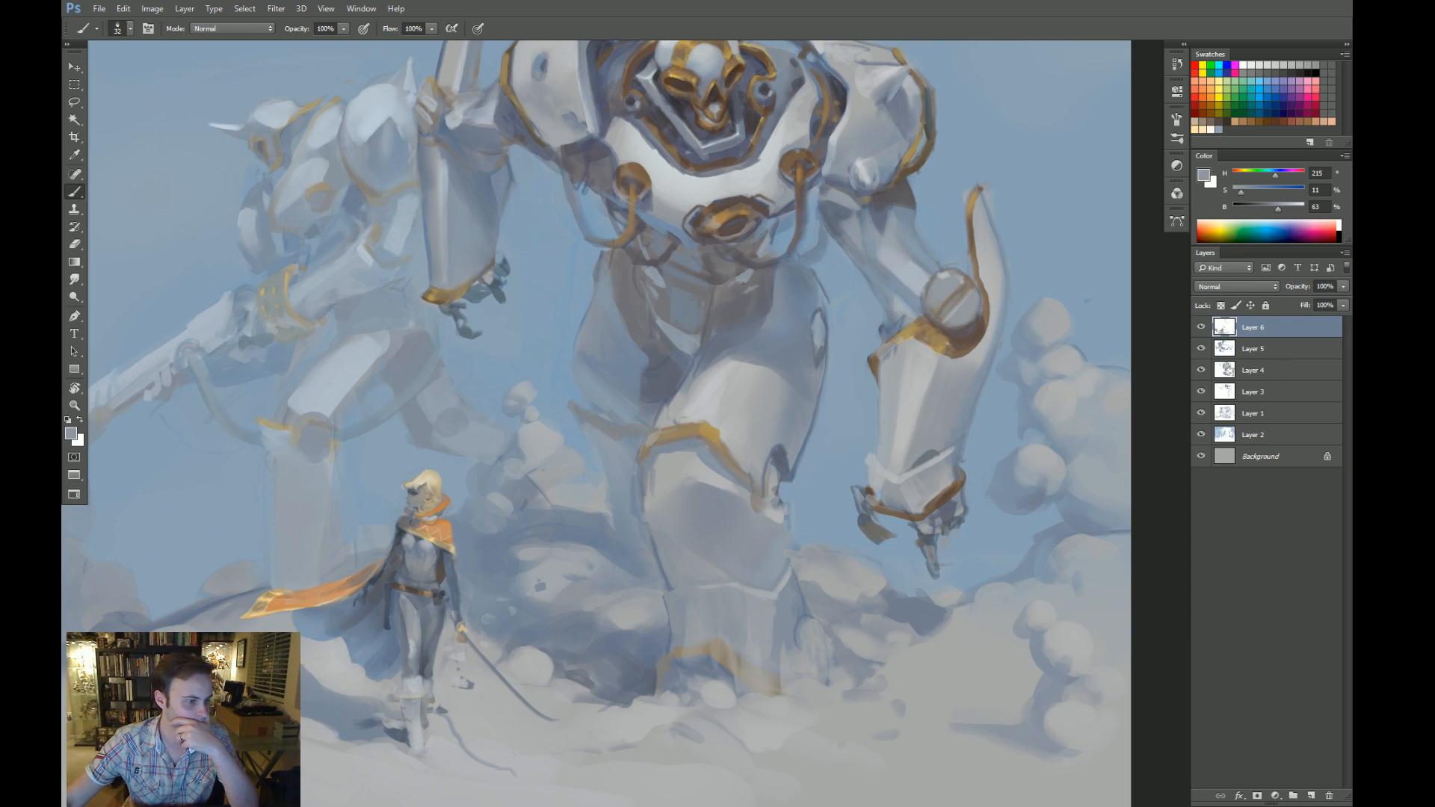
mouse_move(666, 483)
left_mouse_down()
mouse_move(761, 505)
mouse_move(737, 493)
left_mouse_up()
left_click(718, 489, "alt")
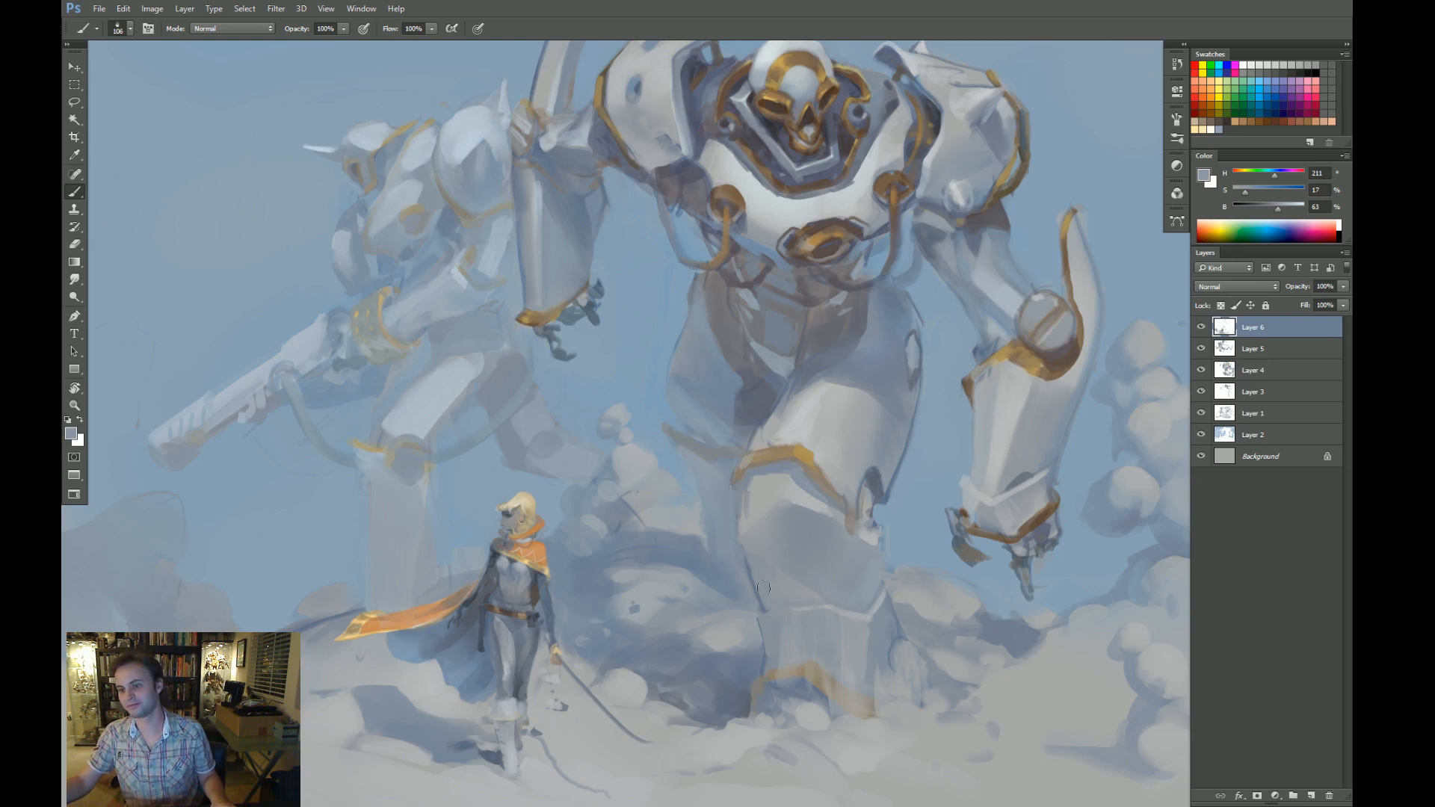
Add a Levels adjustment layer above Layer 6 and apply its automatic RGB correction.
key("z")
left_click_drag(752, 556, 740, 578)
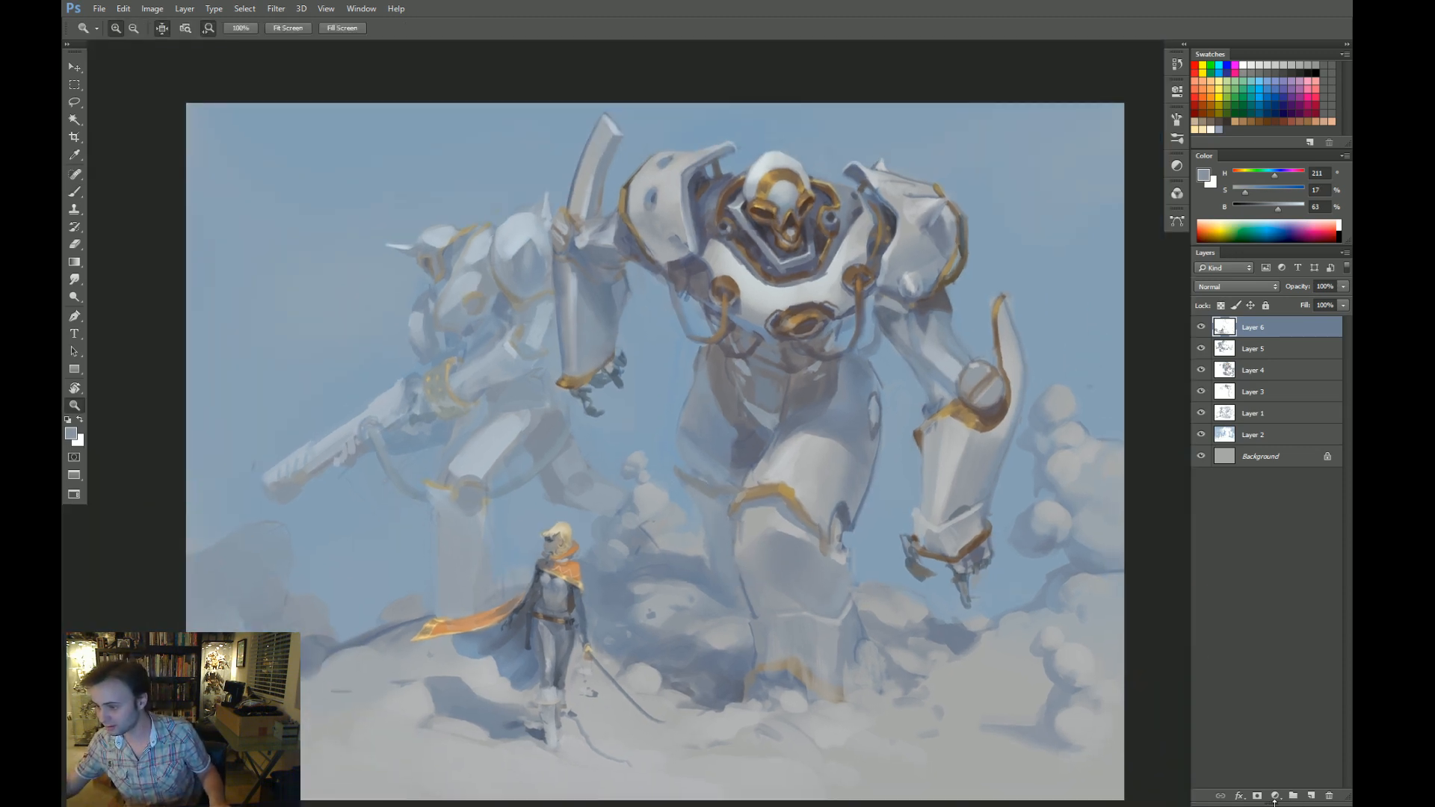
left_click(1276, 797)
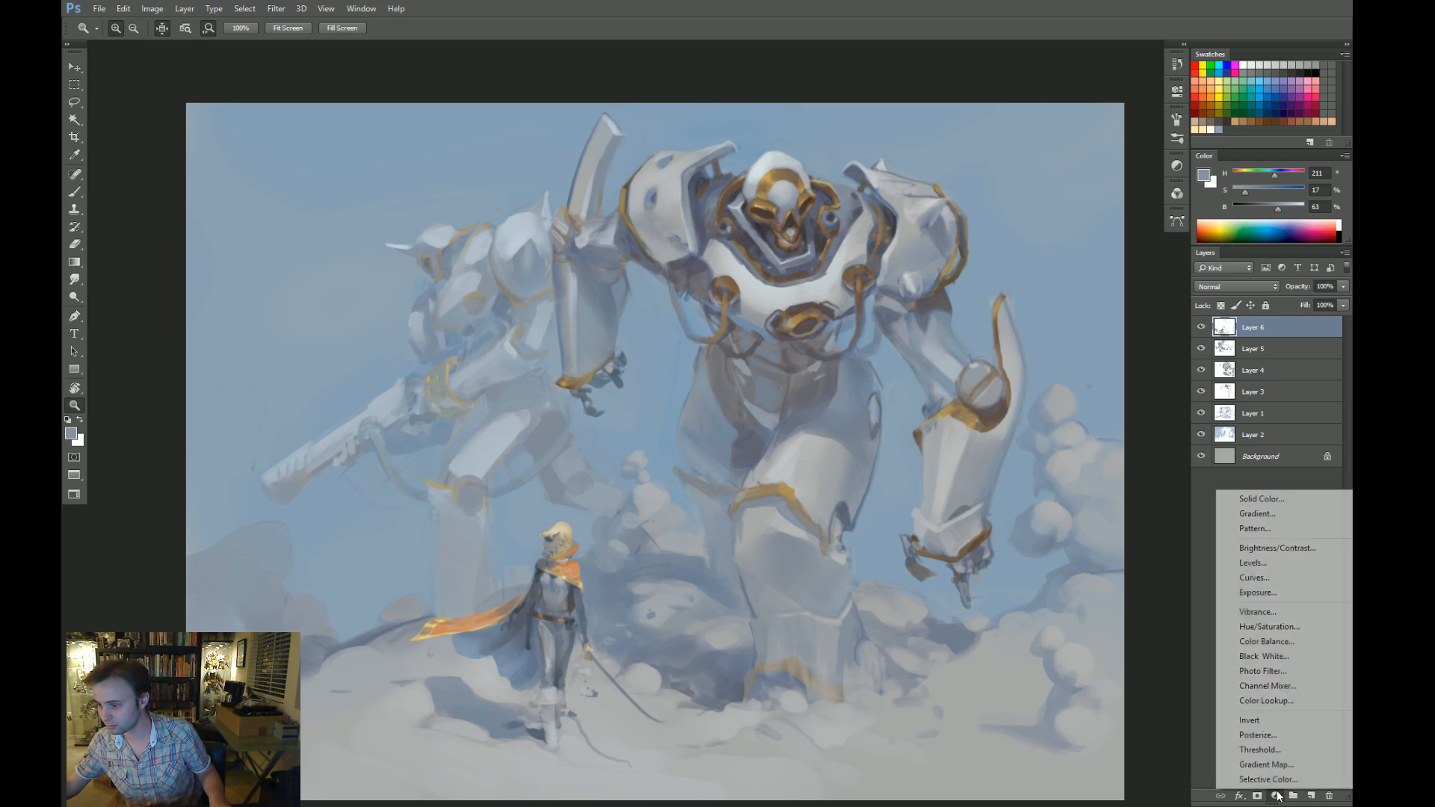
left_click(1267, 569)
left_click(1125, 147)
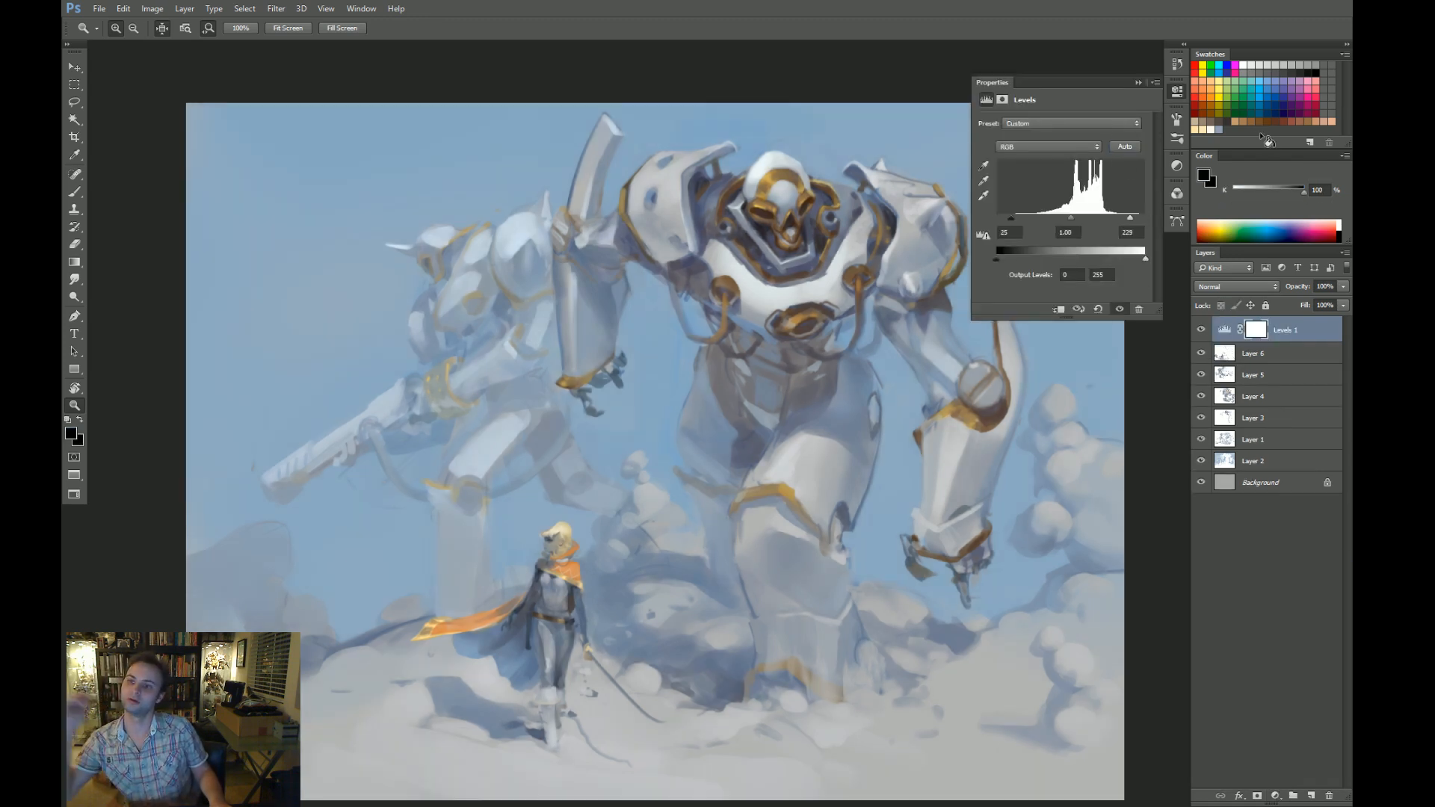
Compare the painting with and without the automatic Levels correction and leave the correction undone.
key("ctrl+z")
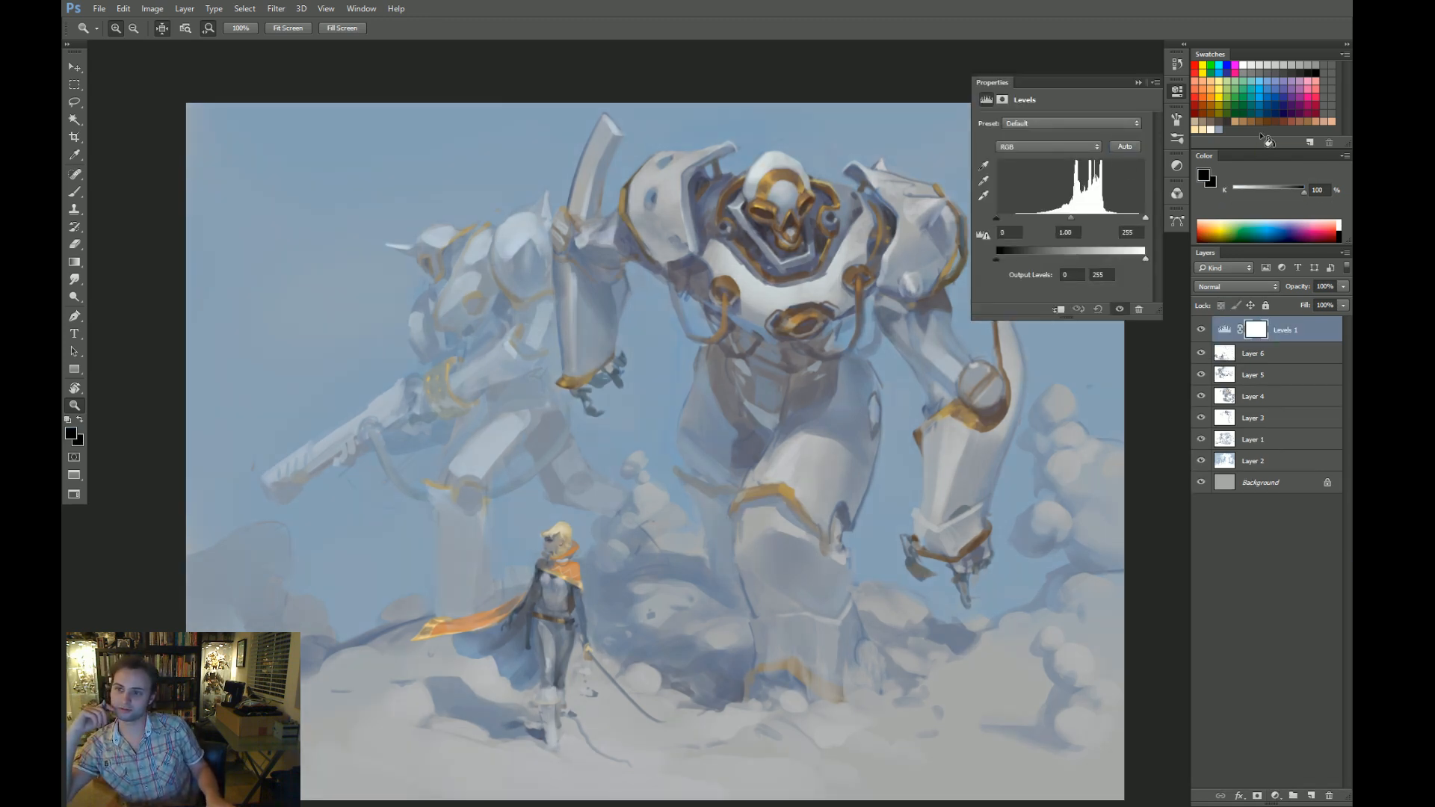
key("ctrl+z")
key("ctrl+z")
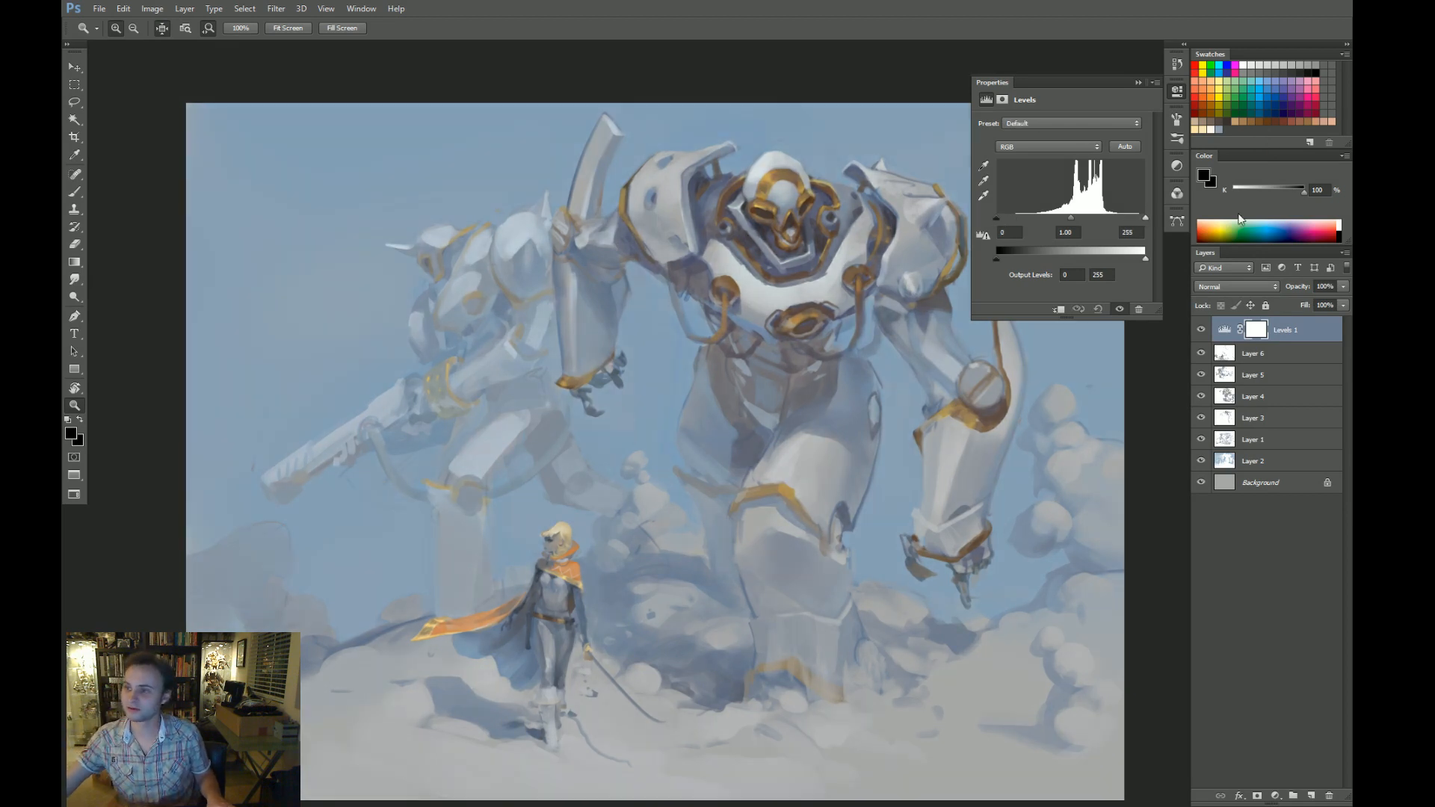
Set the Levels adjustment's RGB input black point to 23 and white point to 237 to raise the painting's contrast.
left_click(1059, 146)
left_click(1059, 132)
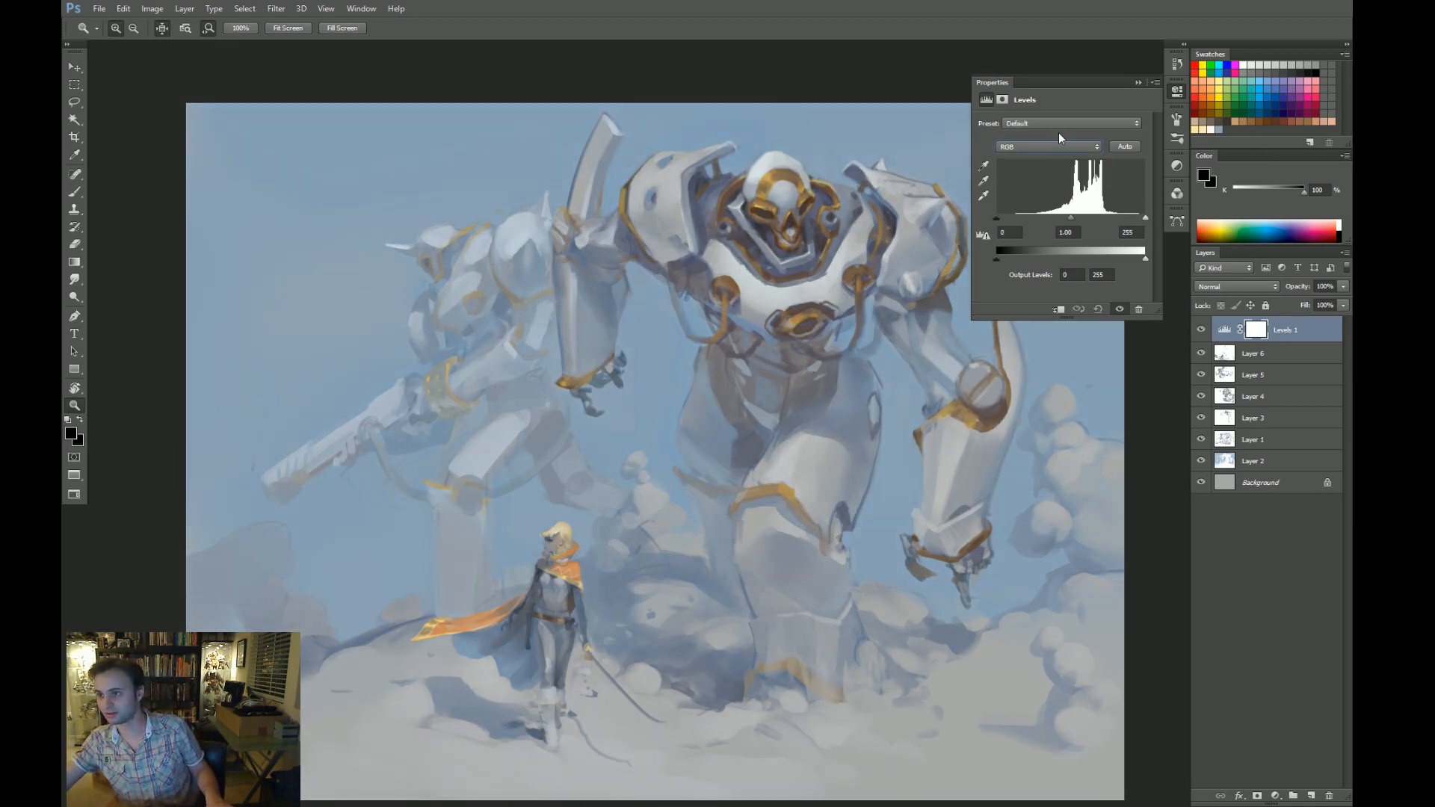
left_click_drag(1145, 218, 1134, 218)
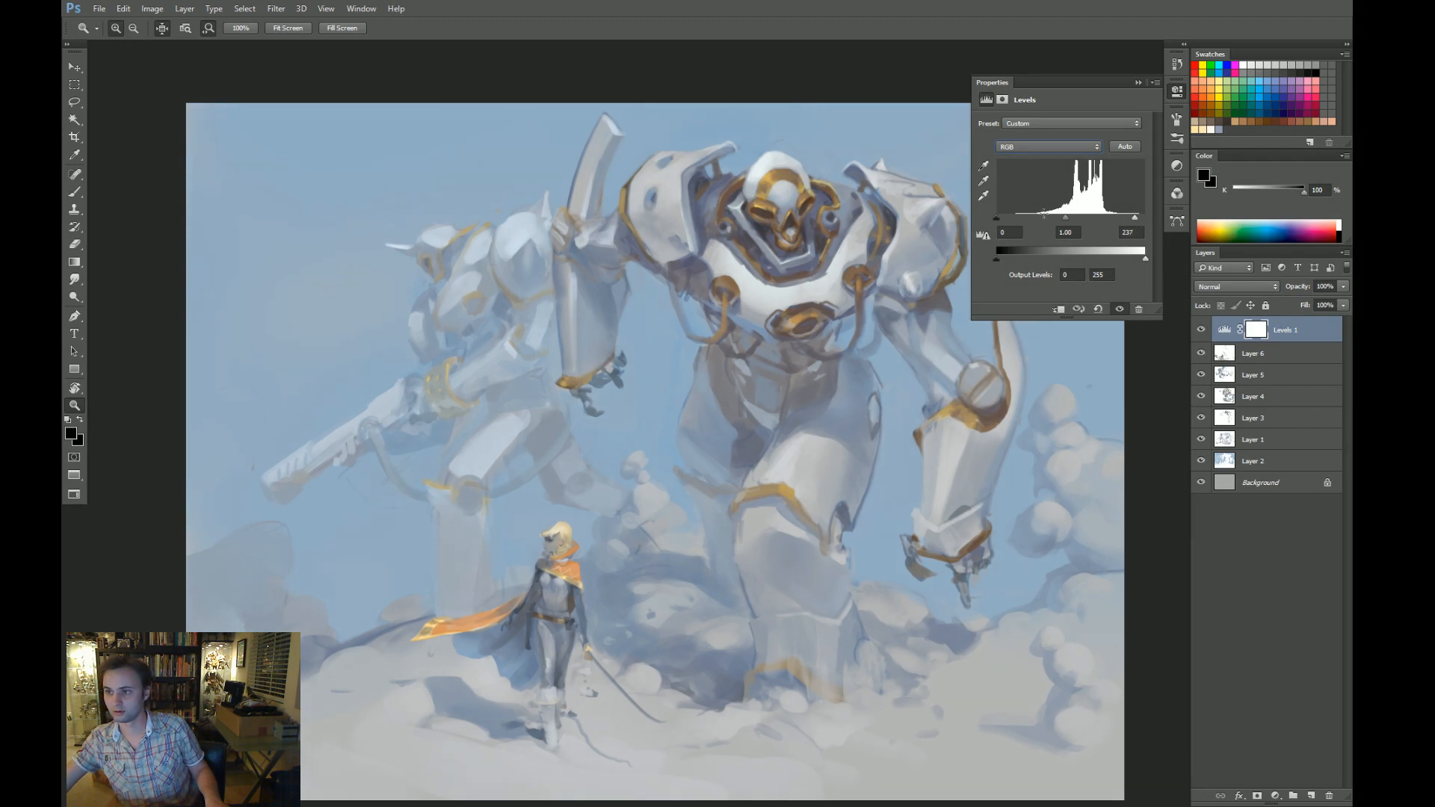
left_click_drag(996, 218, 1010, 219)
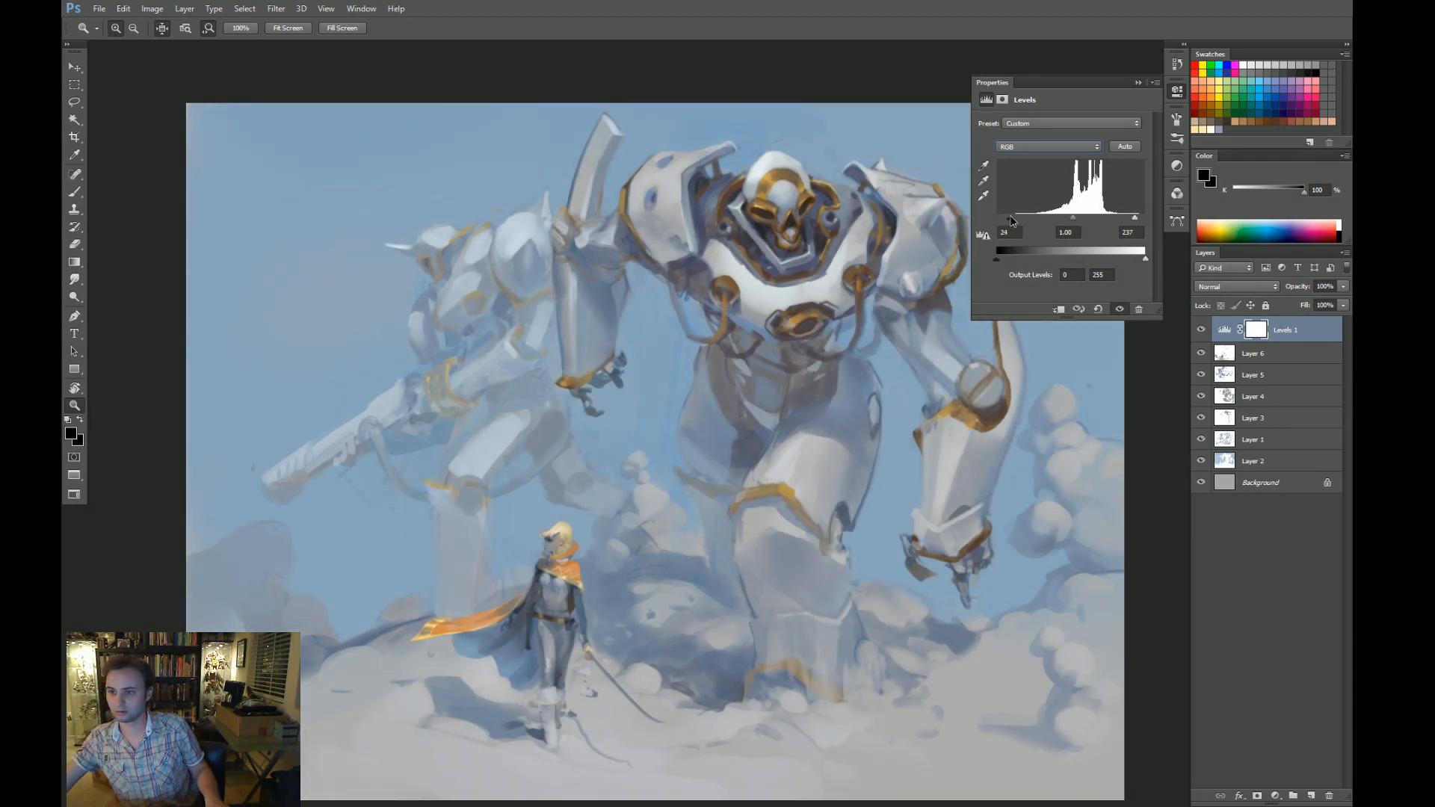
left_click_drag(1011, 218, 1010, 219)
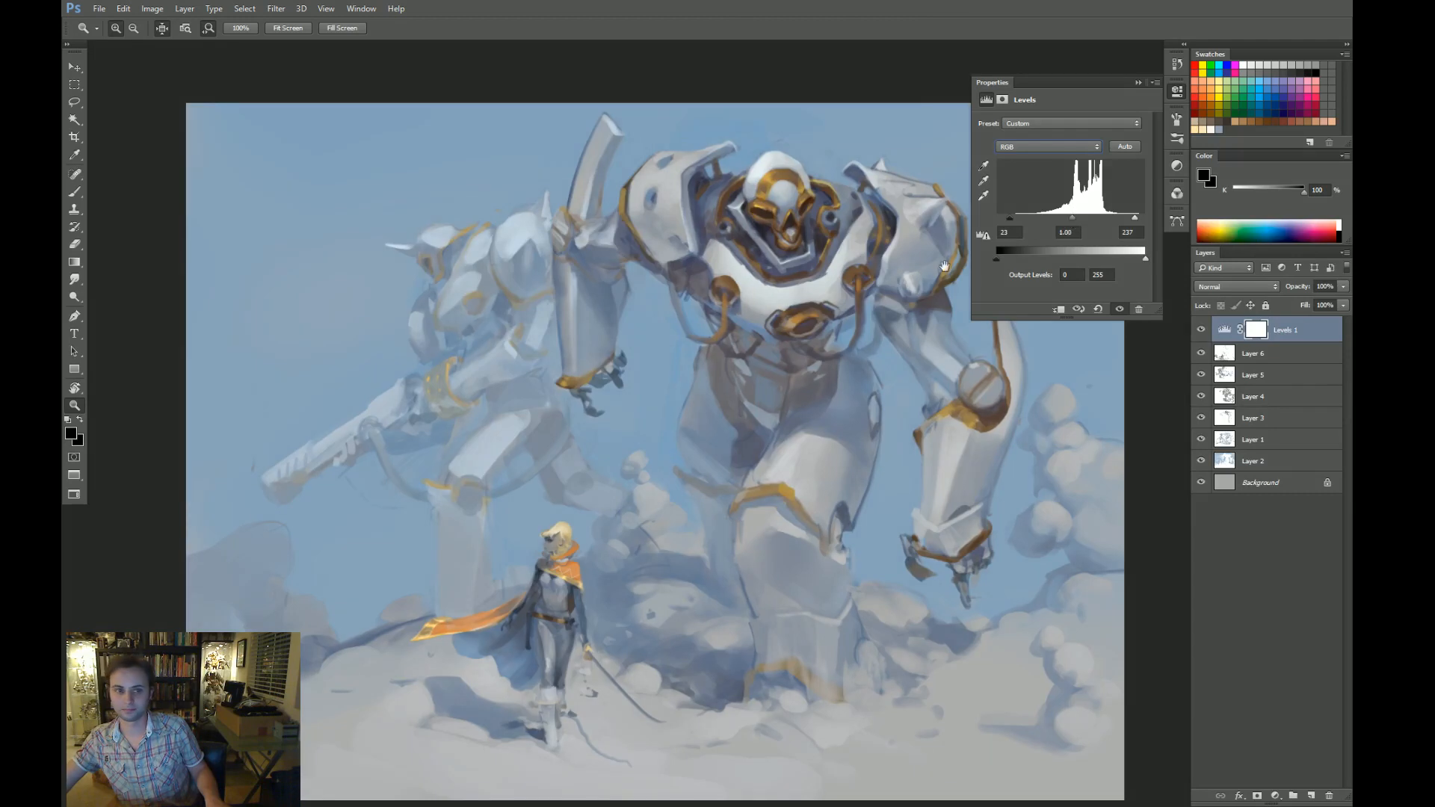
left_click_drag(847, 343, 821, 311)
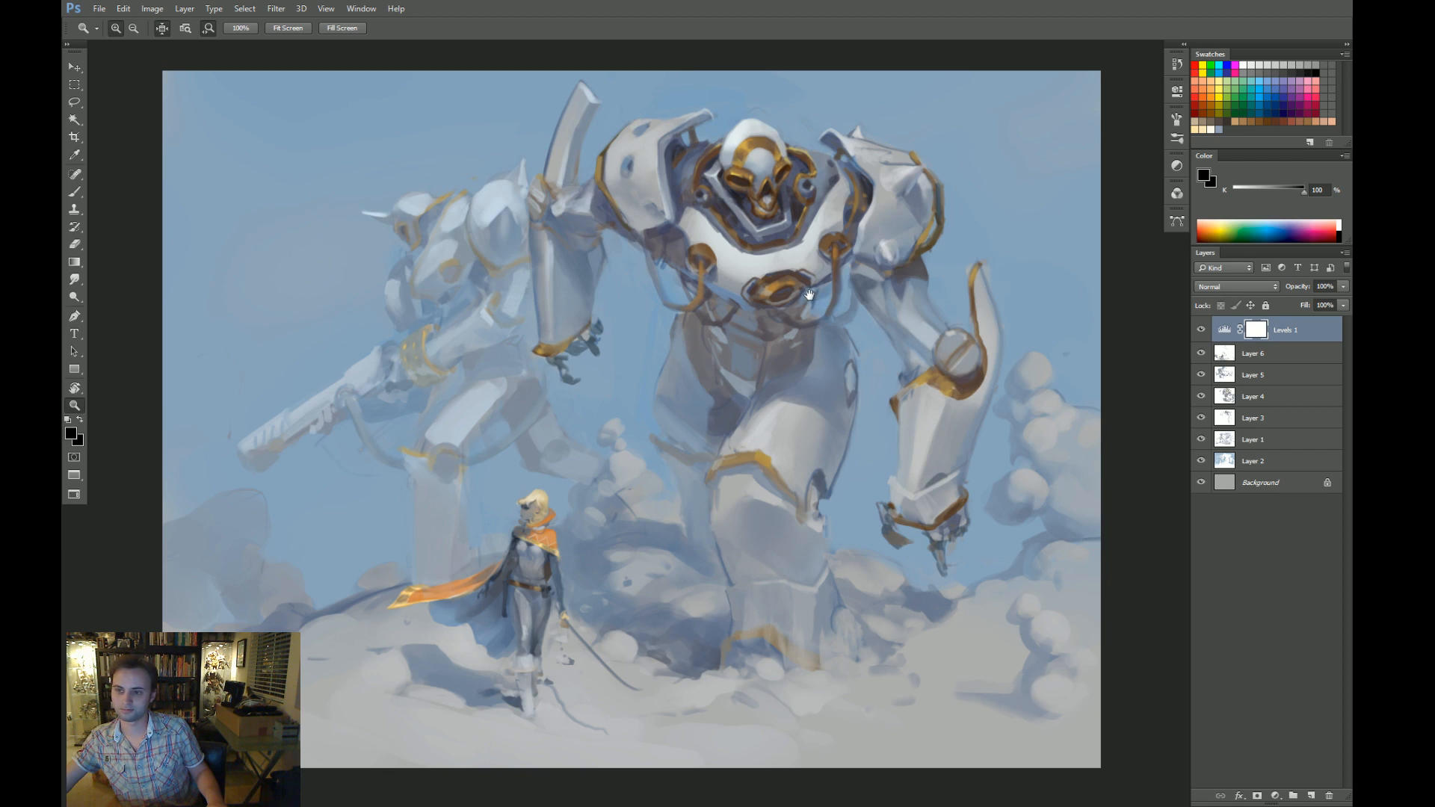
Add a new layer above the Levels adjustment and brush small pale-grey snow flecks across the sky around the distant robot.
key("ctrl+shift+n")
key("Return")
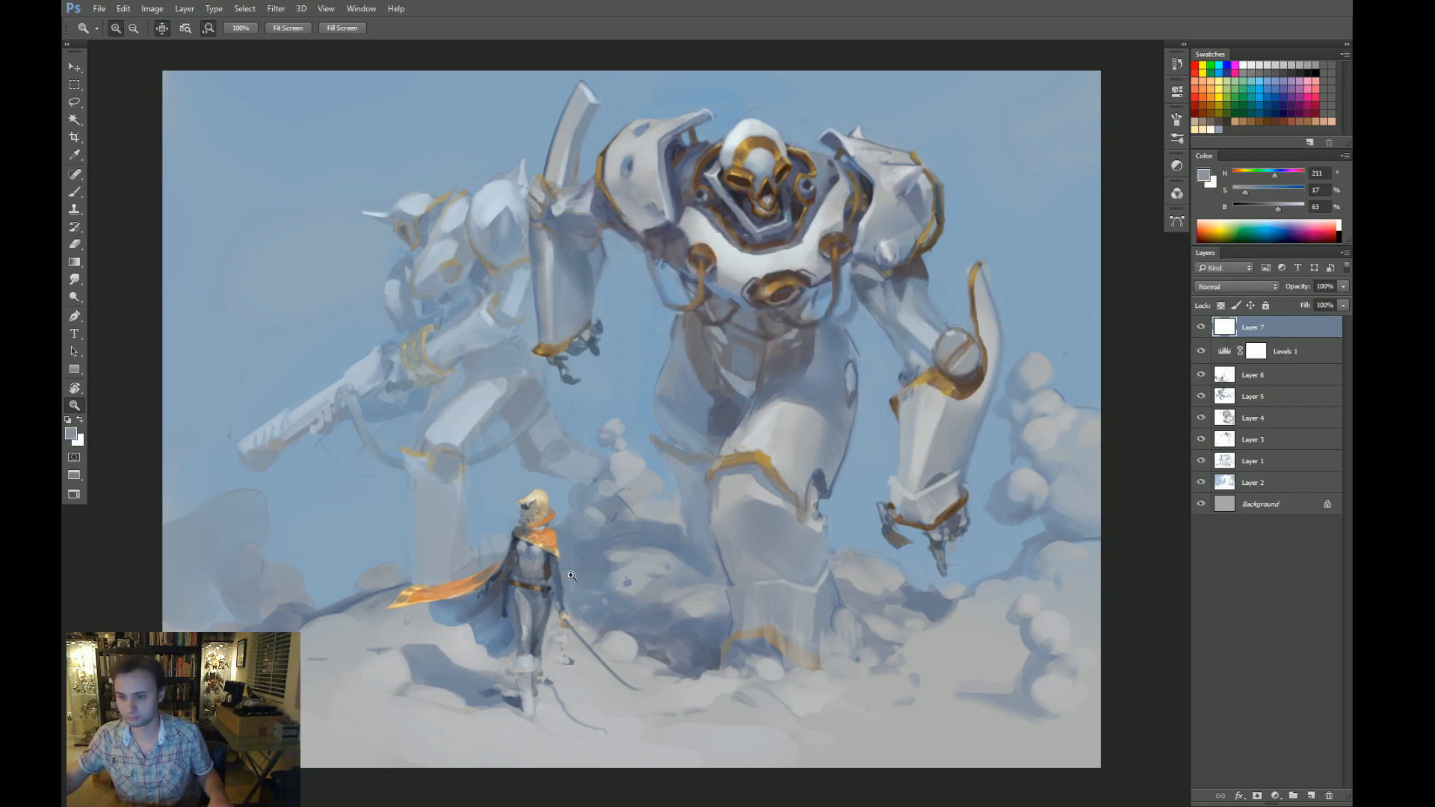
key("b")
right_click(321, 437, "alt")
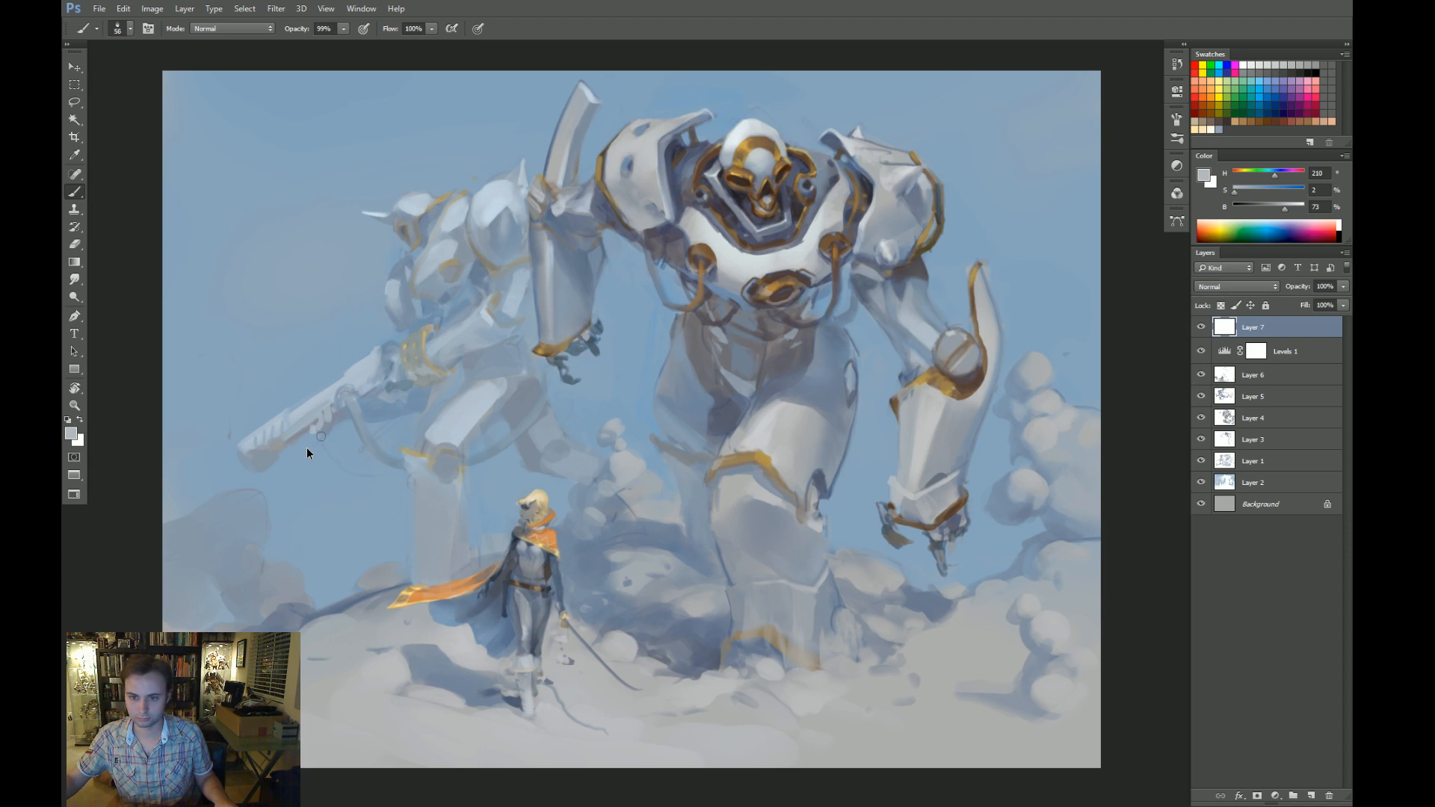
left_click(296, 467)
left_click_drag(266, 312, 262, 324)
left_click_drag(279, 228, 275, 236)
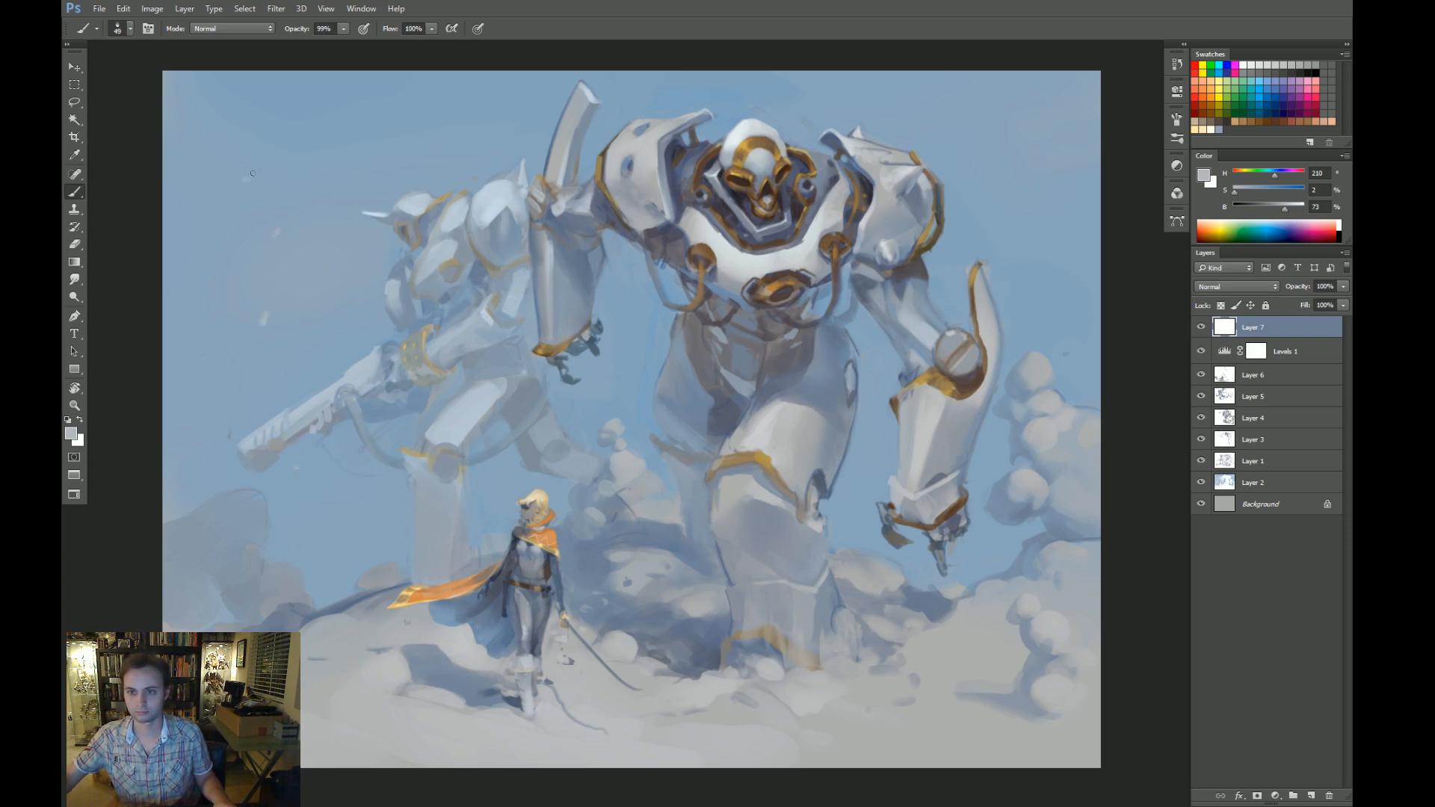
right_click(292, 166, "alt")
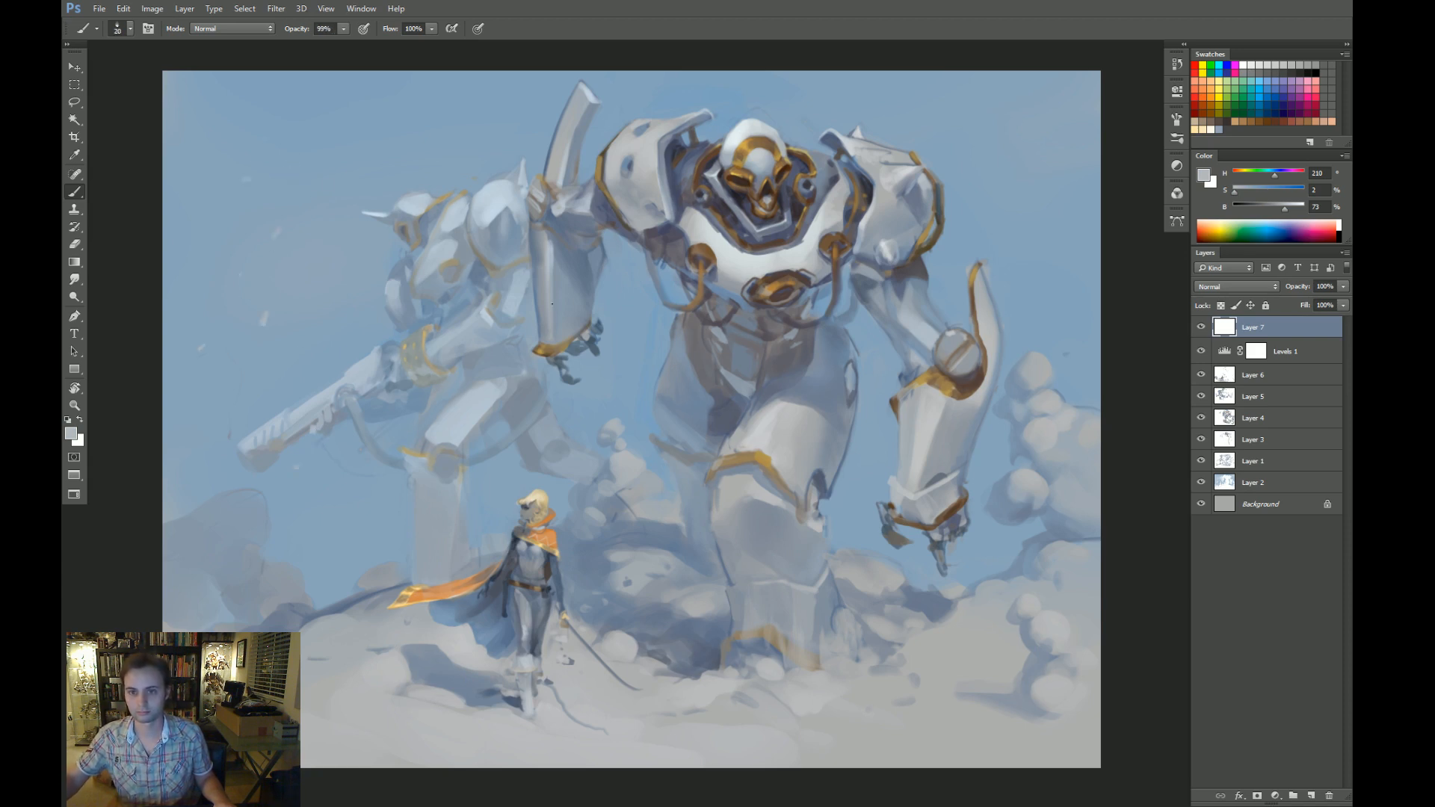
Paint near-white snow flecks at brightness 100 over the sky, large robot and ground, plus more flecks in sampled pale greys.
left_click(1305, 204)
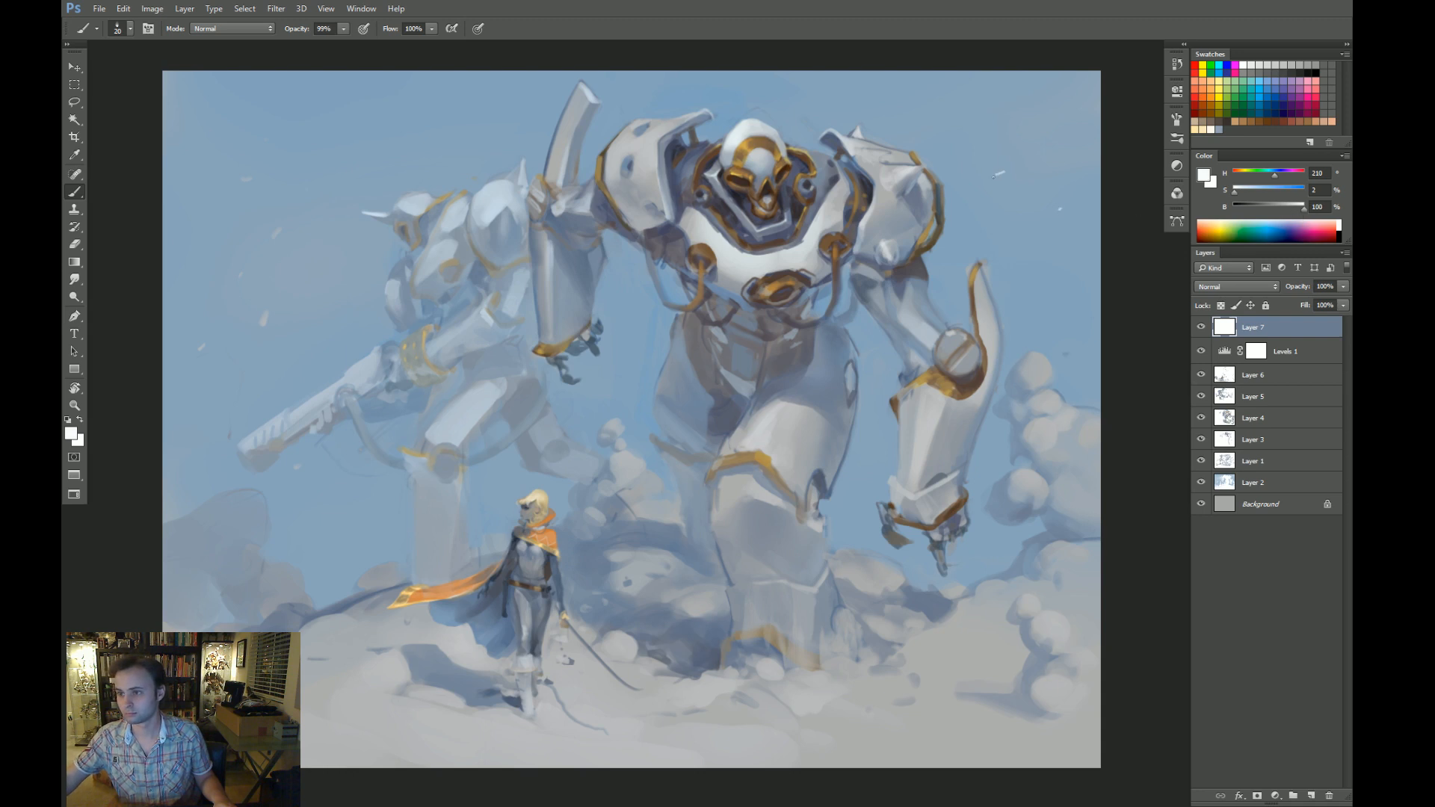
left_click_drag(993, 176, 1006, 171)
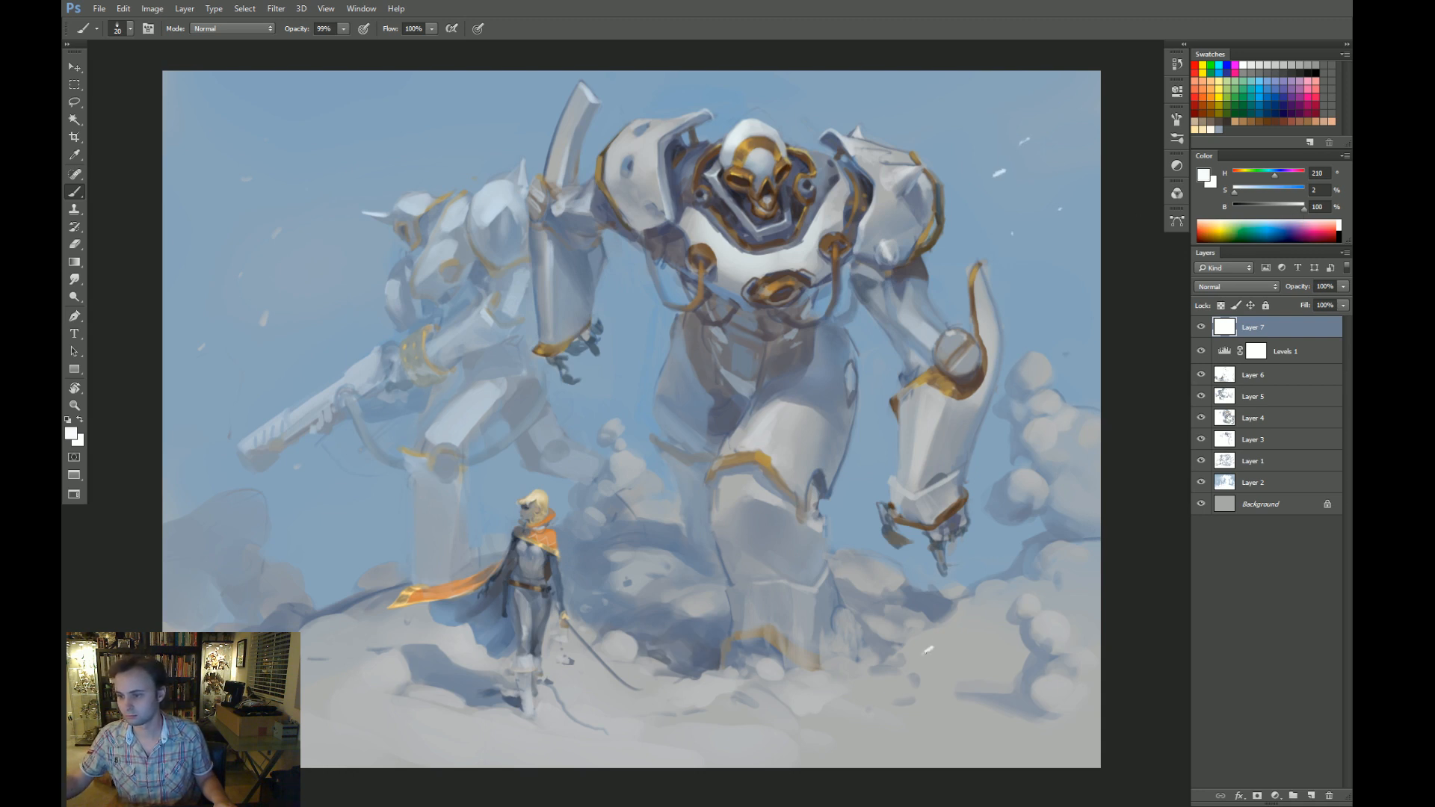
right_click(844, 419, "alt")
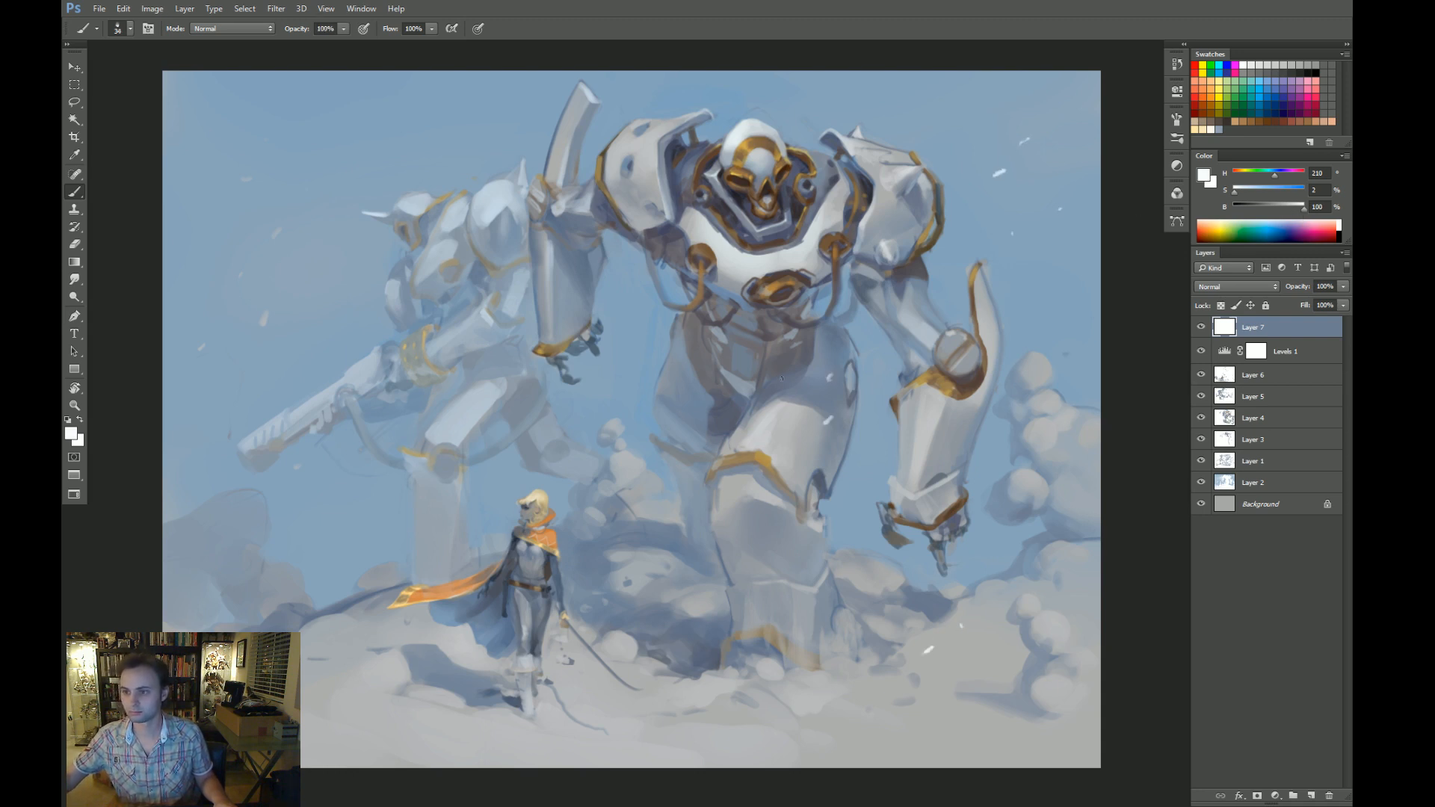
left_click(778, 435, "alt")
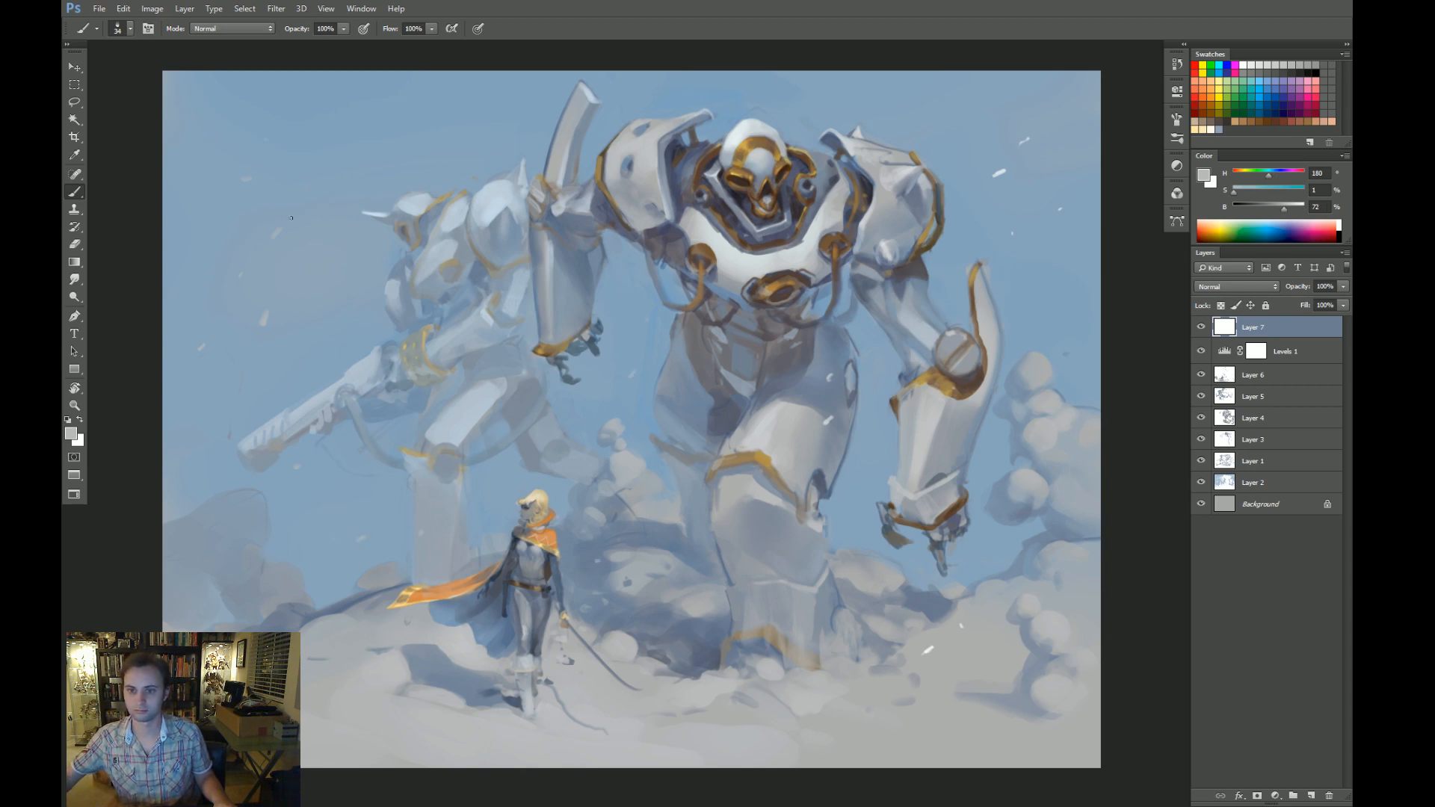
left_click(743, 304, "alt")
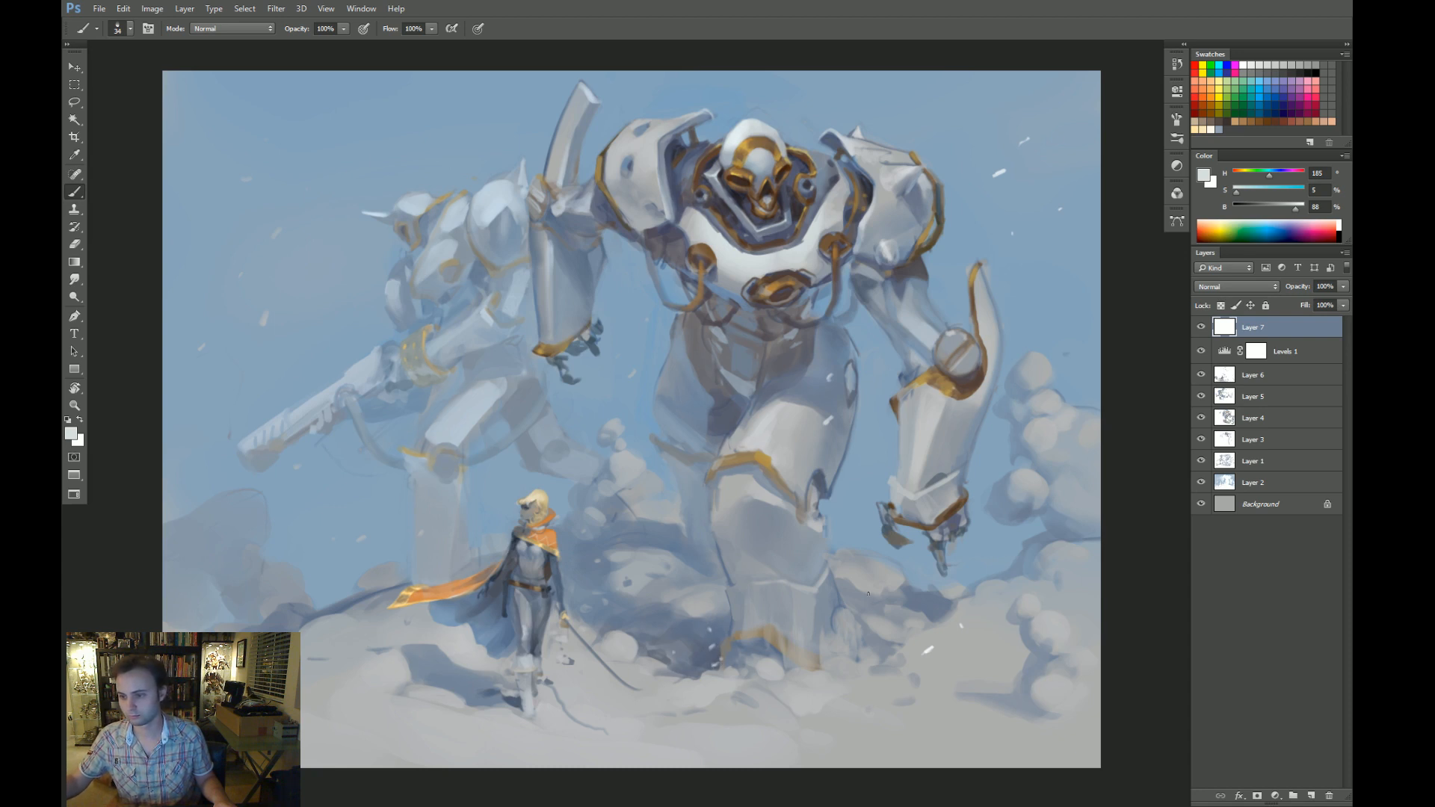
left_click(843, 651, "alt")
left_click(802, 703, "alt")
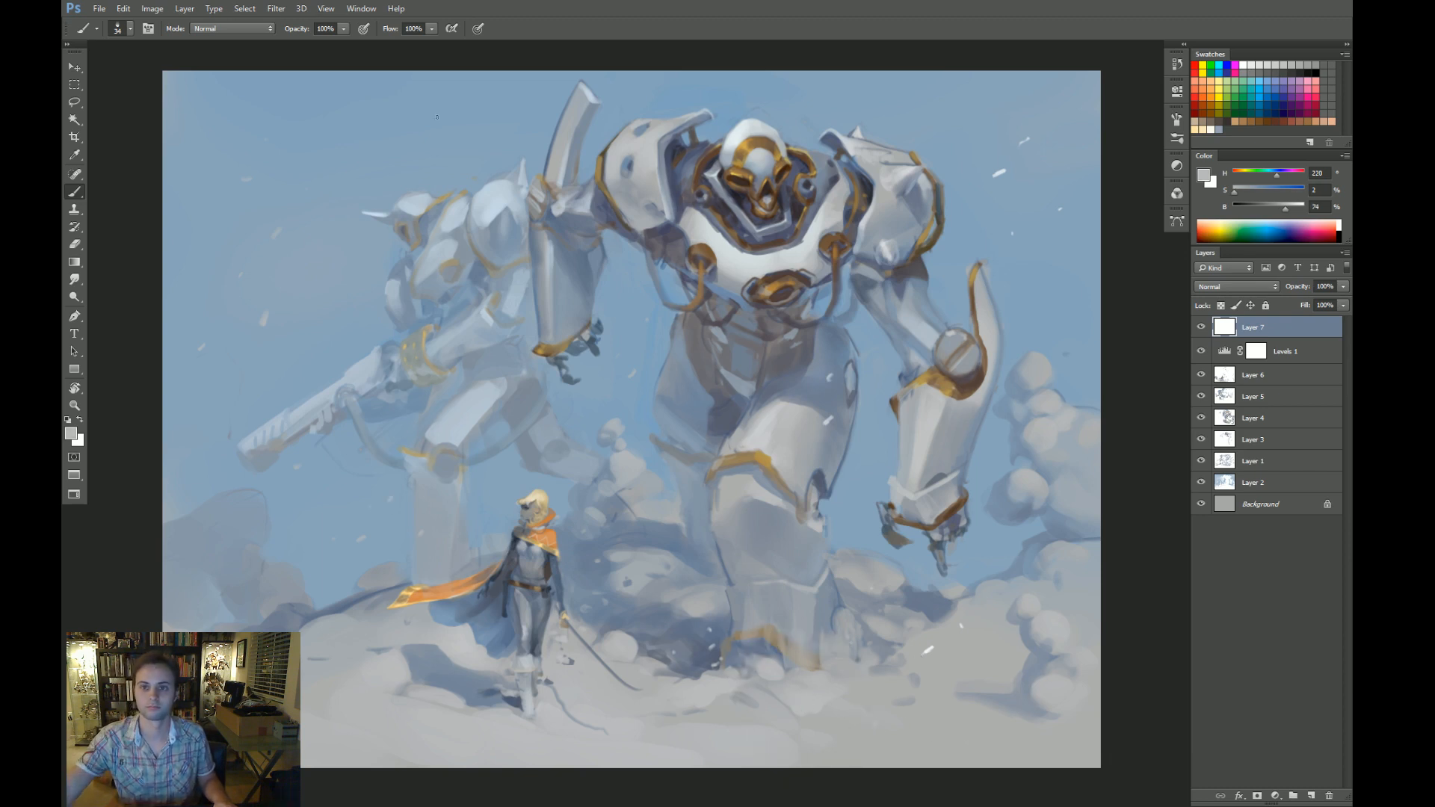
Apply a Motion Blur to the snow flecks layer at a 29° angle with an increased blur distance.
left_click(276, 9)
mouse_move(347, 157)
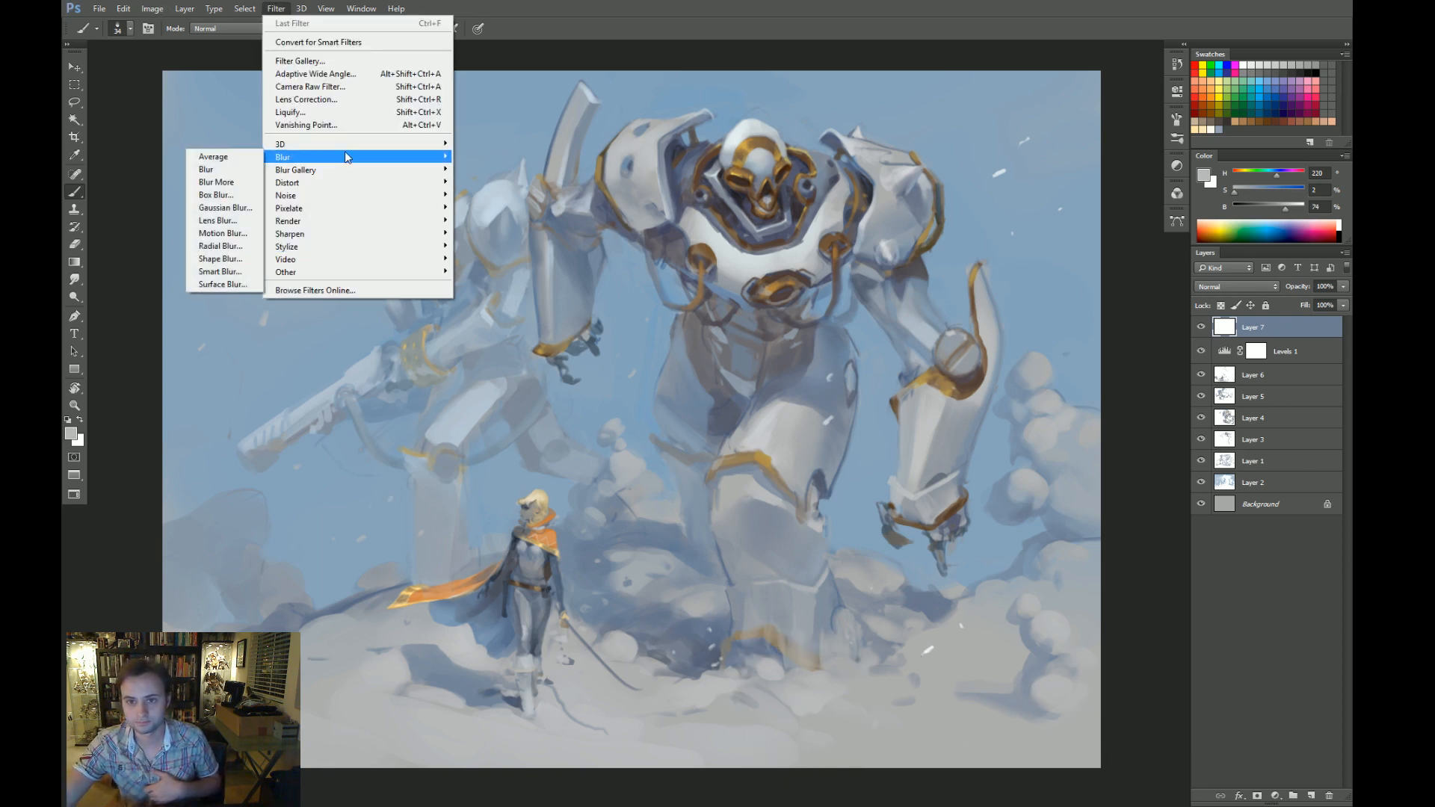
left_click(222, 234)
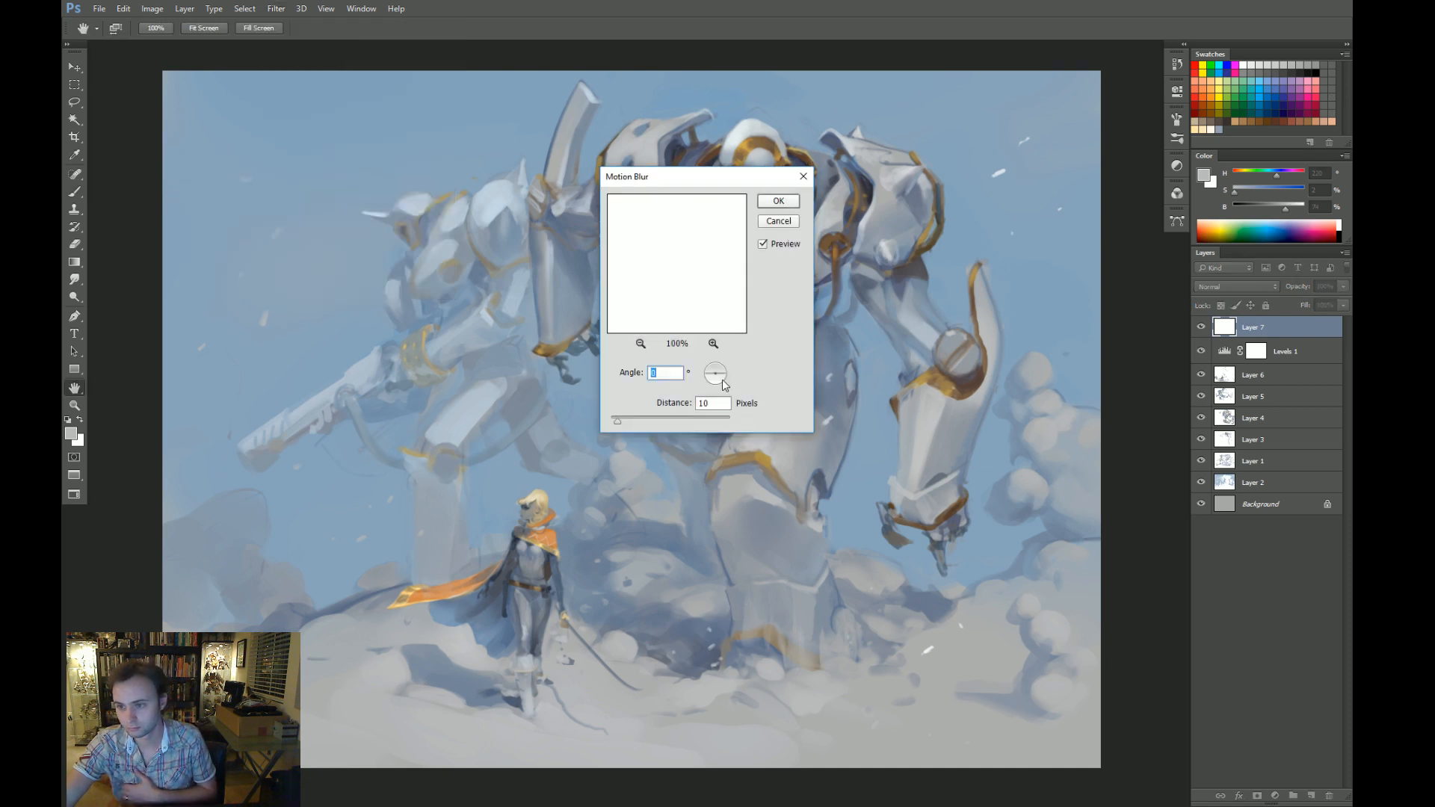
left_click(728, 366)
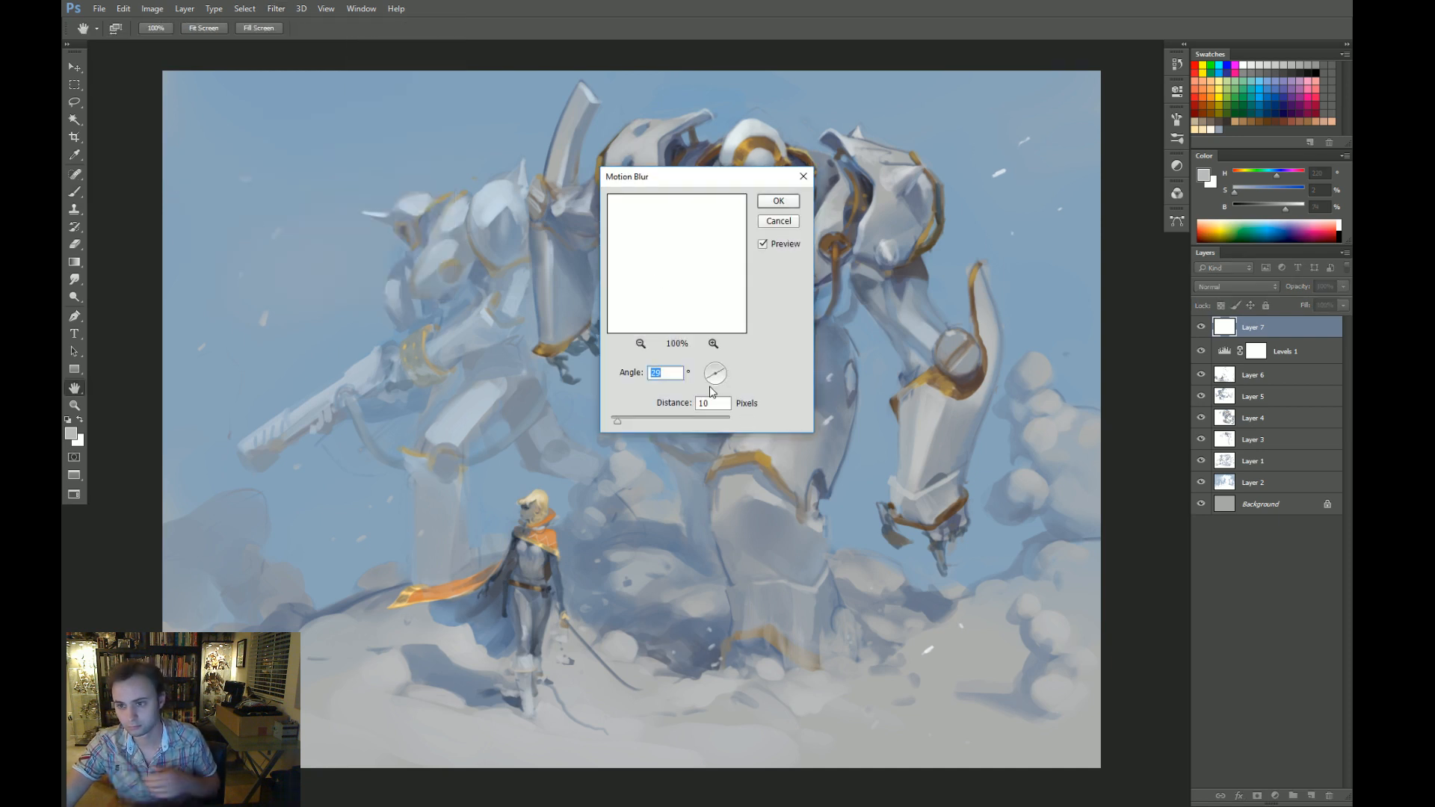
left_click_drag(617, 420, 644, 424)
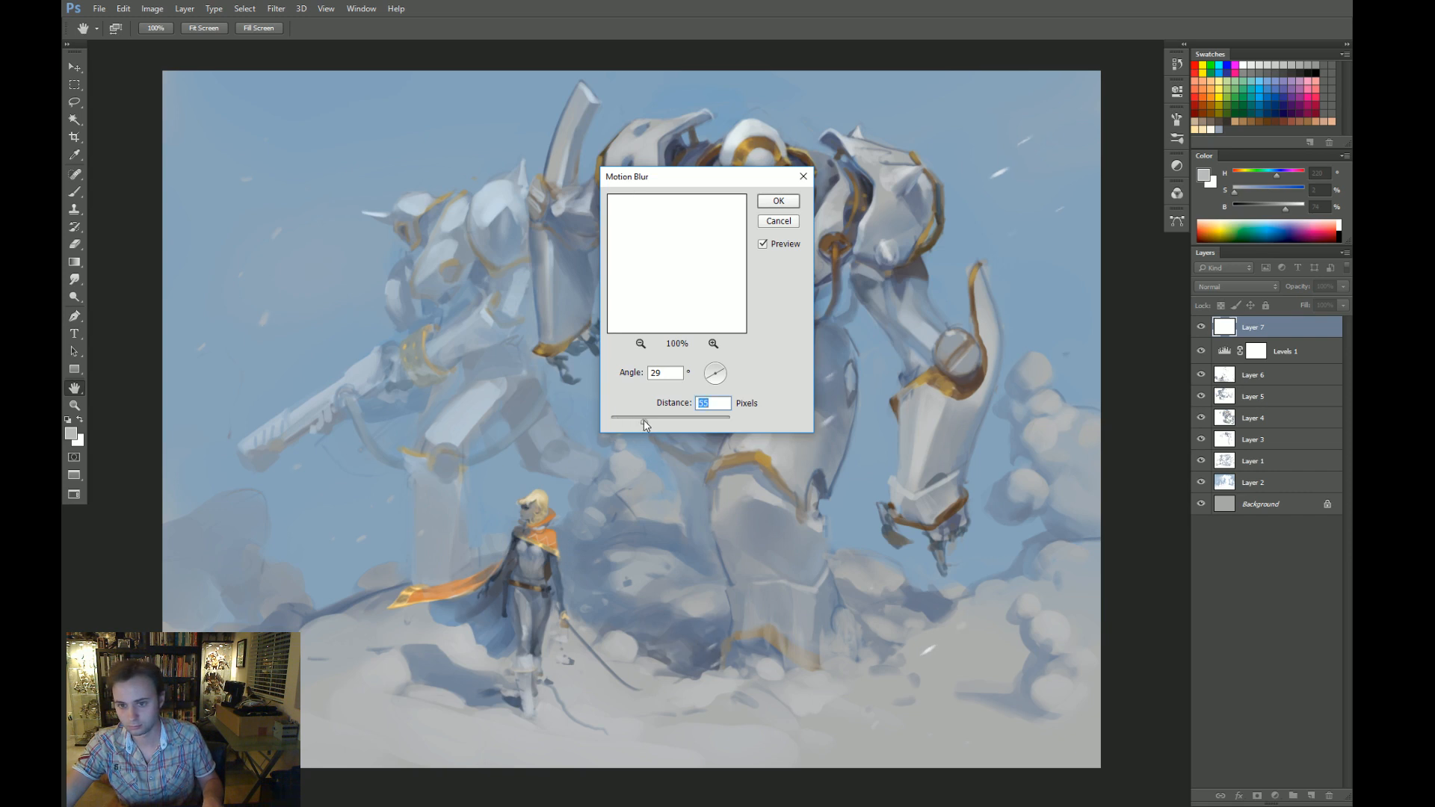
key("Return")
Add another layer on top and paint small sampled-grey snow flecks around the large robot's foot.
key("b")
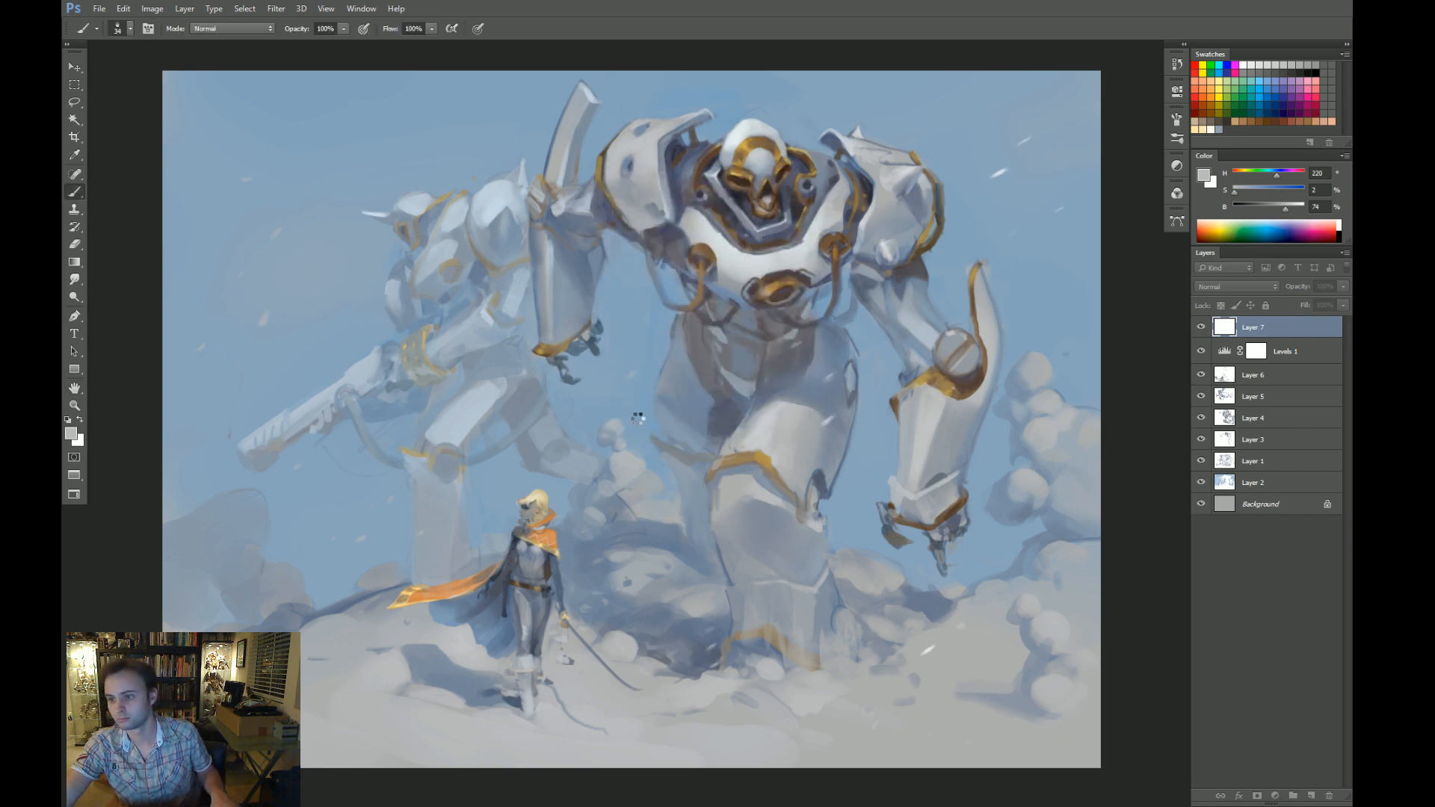
key("ctrl+shift+n")
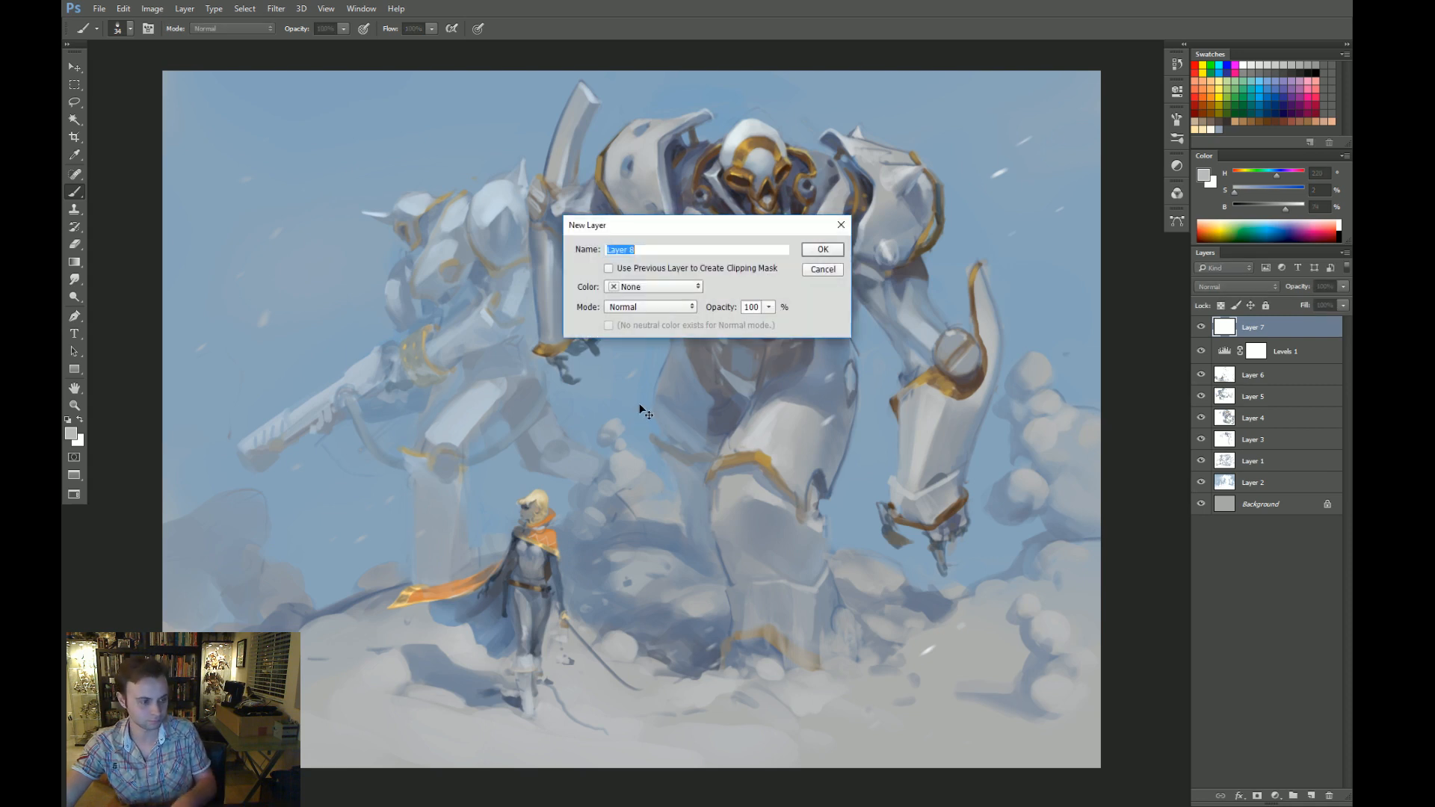
key("Return")
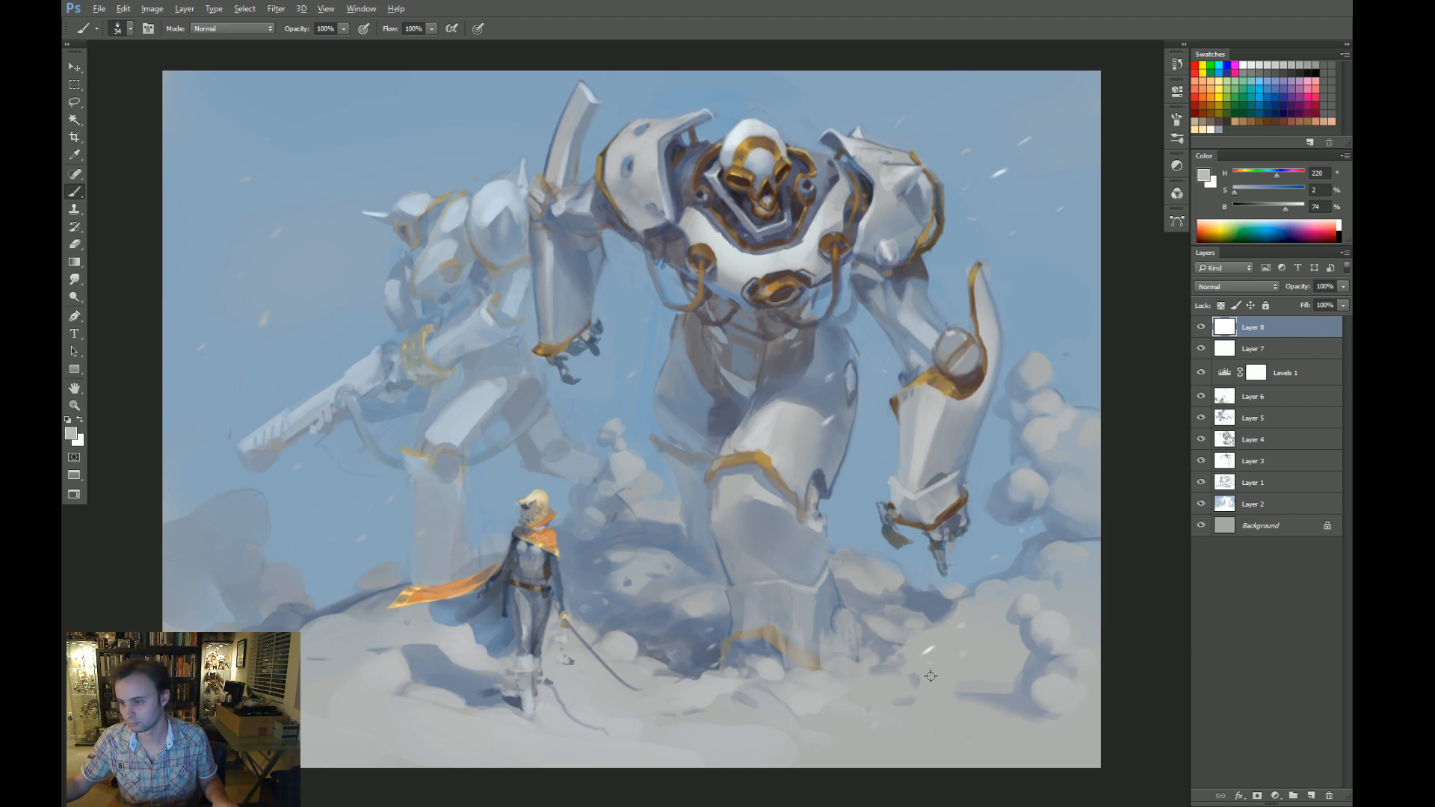
left_click(617, 619, "alt")
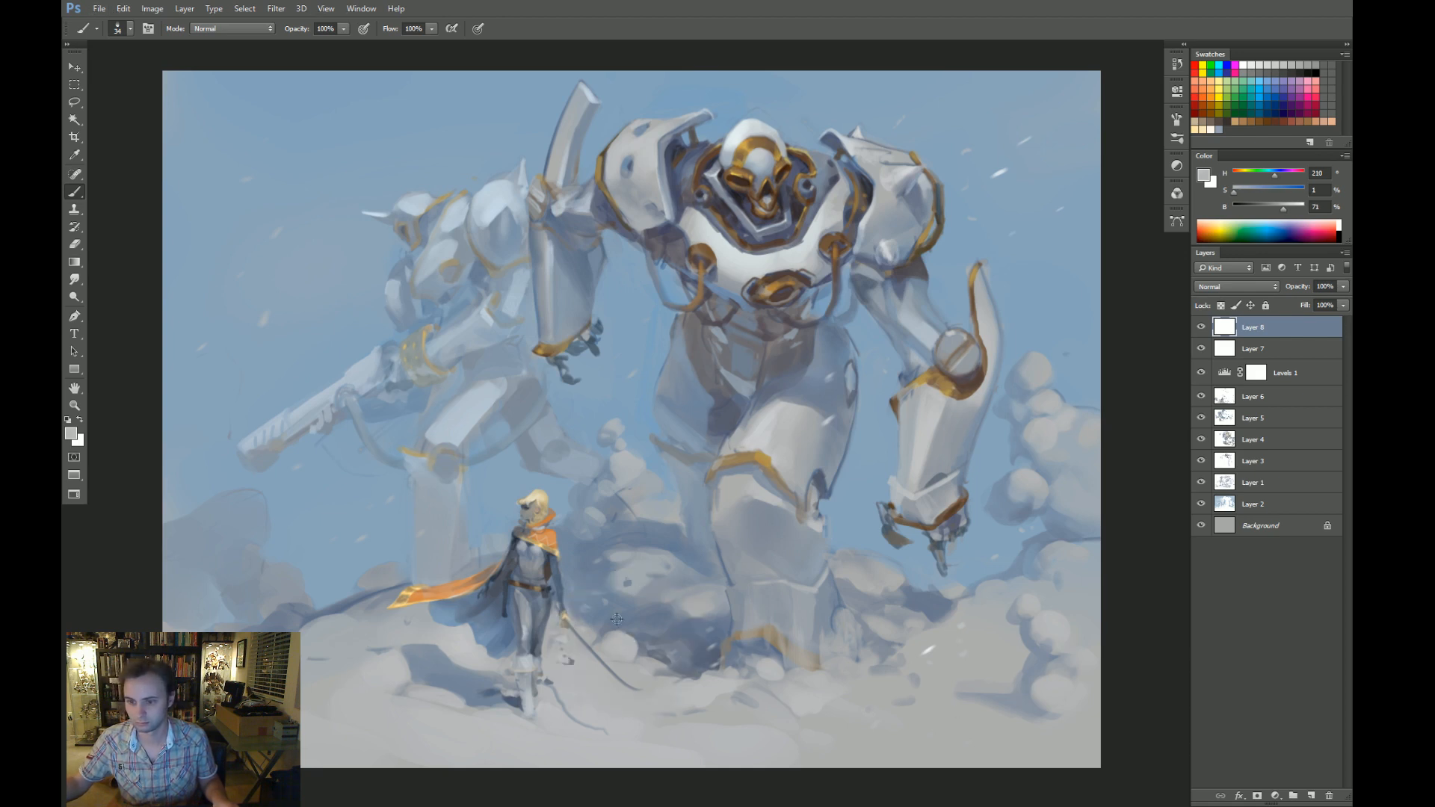
key("e")
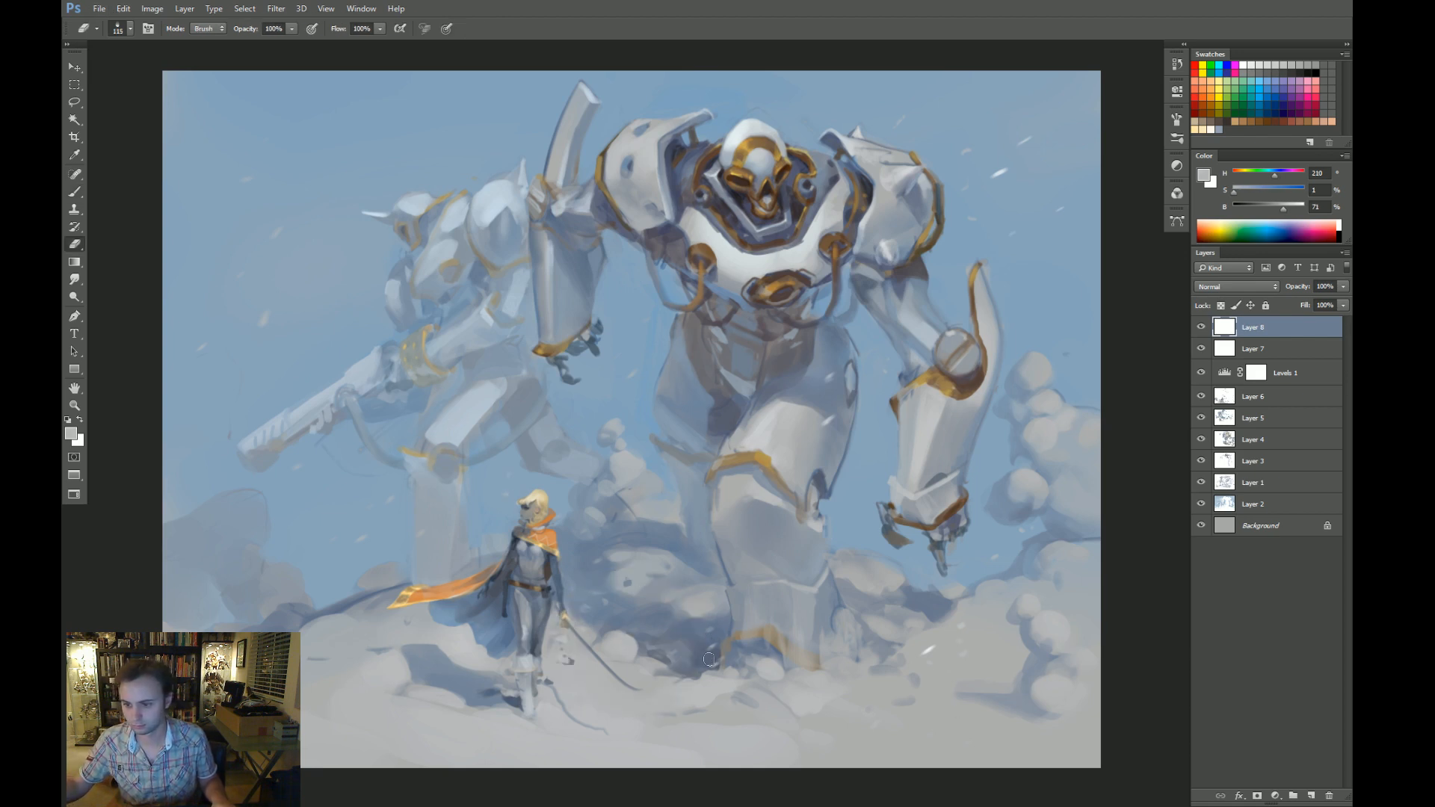
key("b")
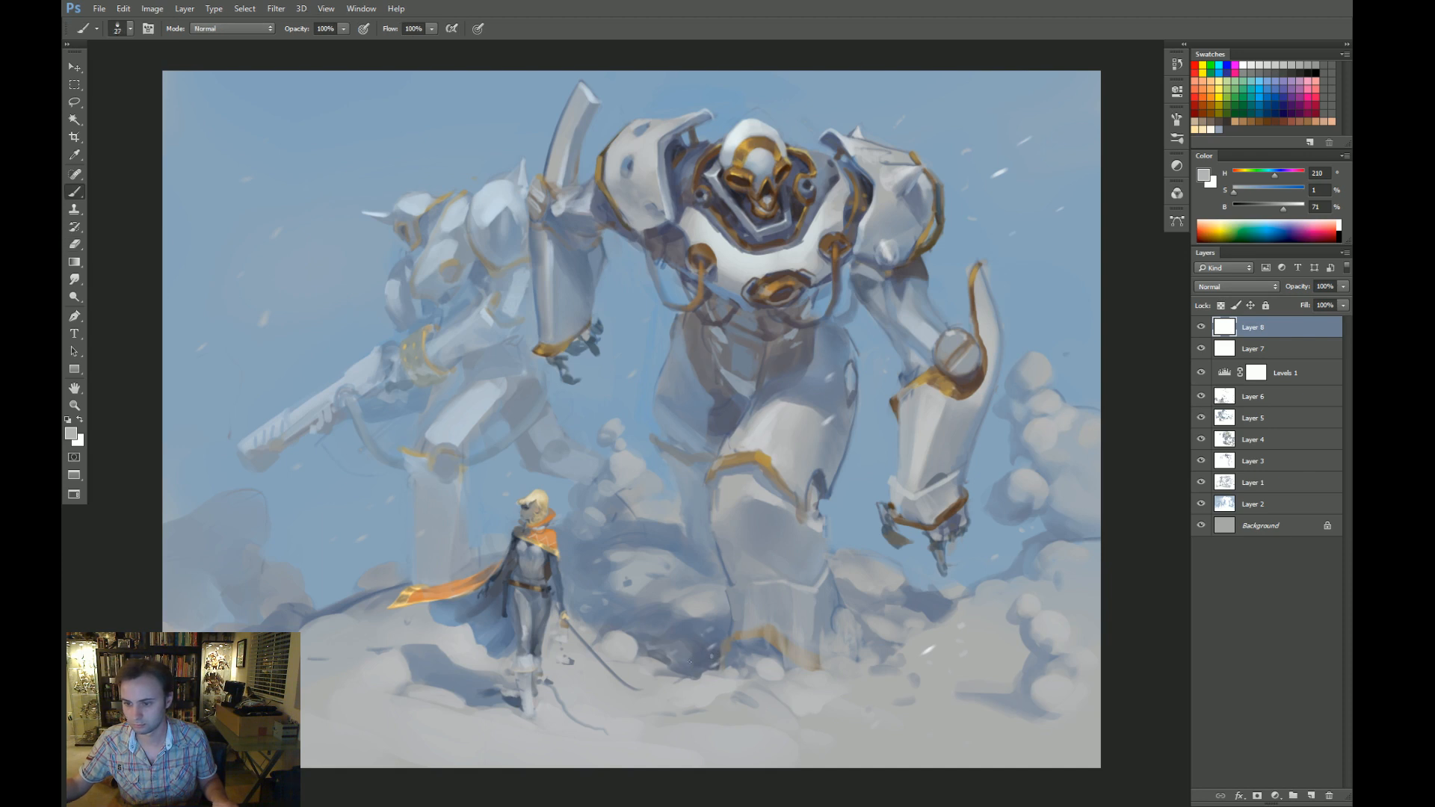
On Layer 7, add more small snow flecks across the scene using a sampled pale blue raised to brightness 100.
left_click(1271, 350)
key("e")
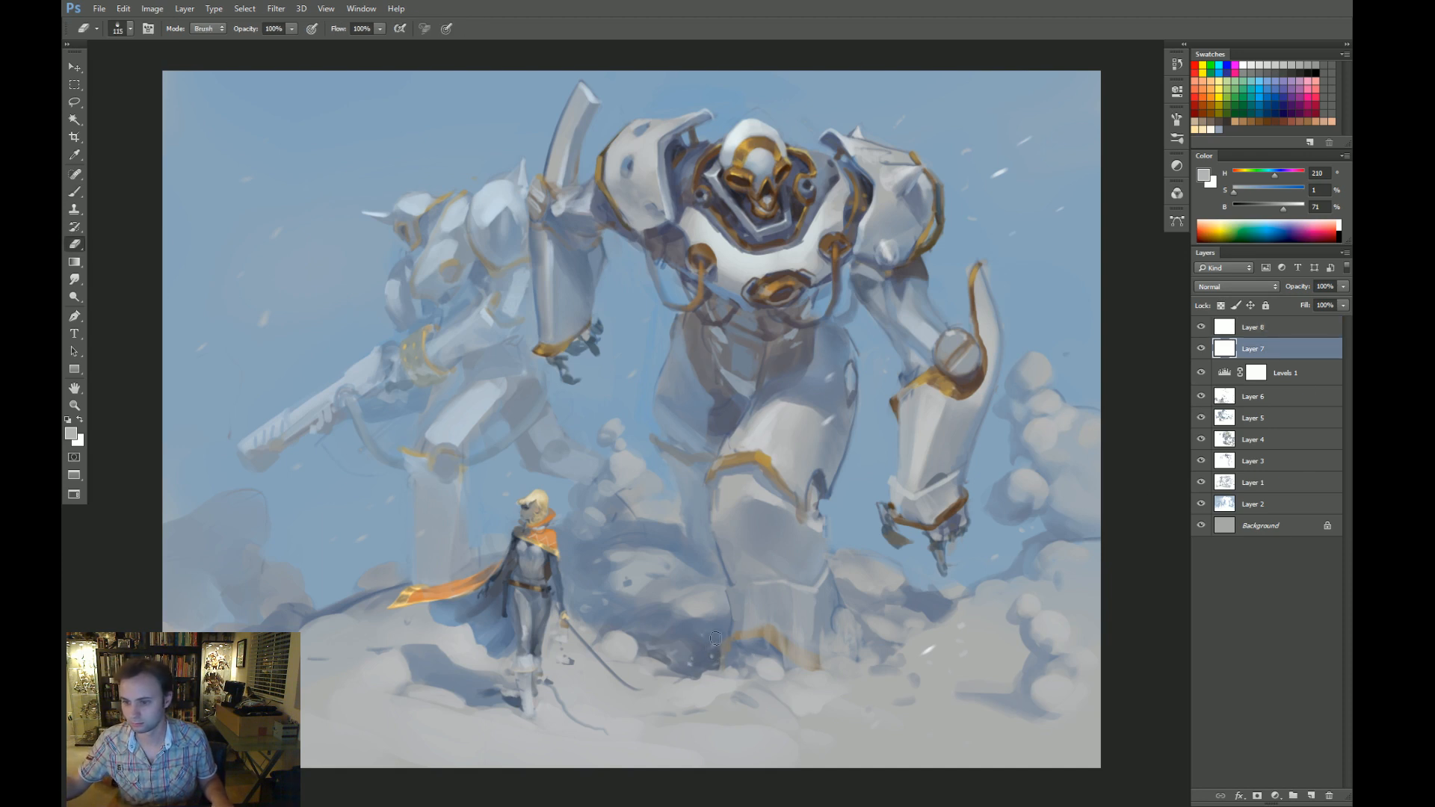
key("b")
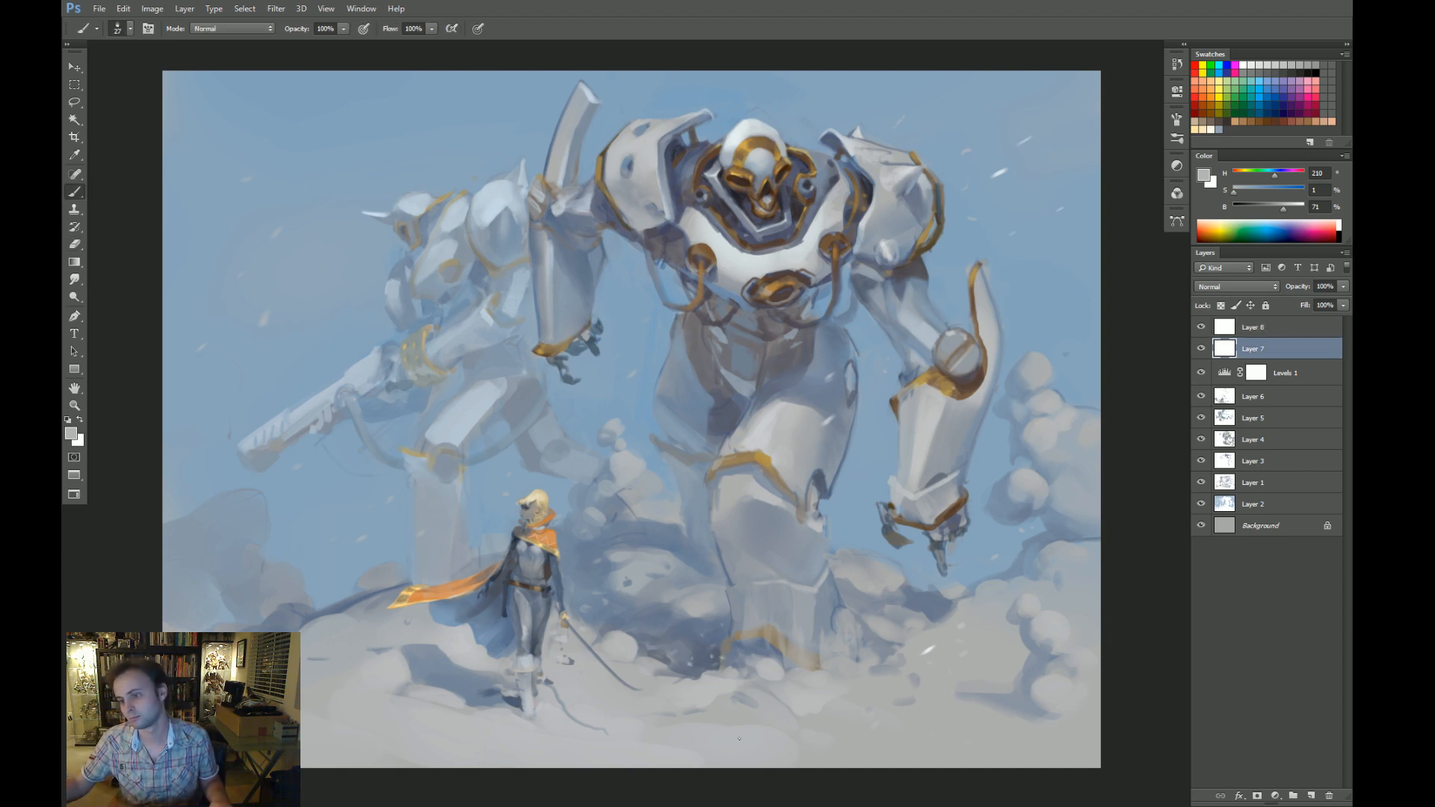
left_click(444, 422, "alt")
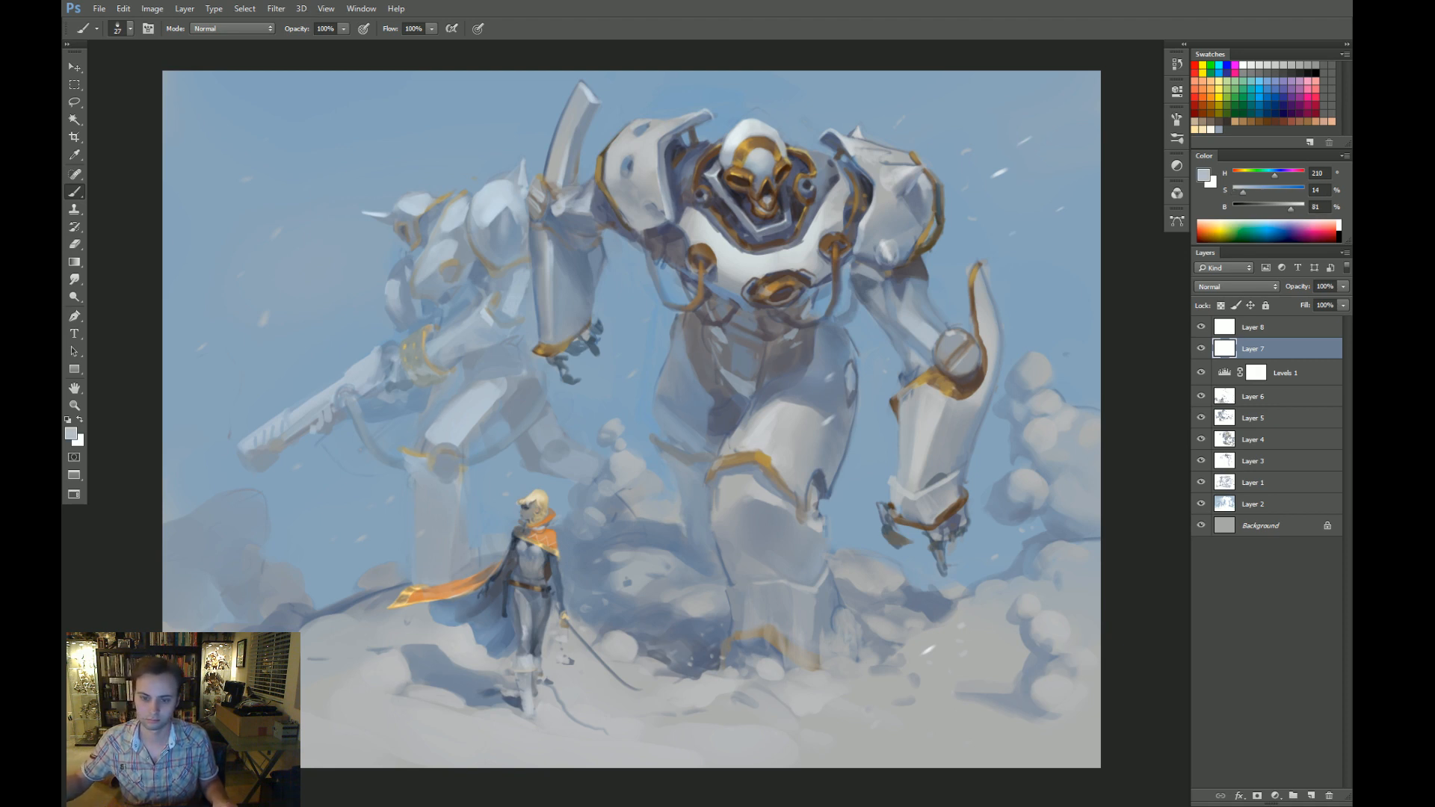
left_click(452, 430, "alt")
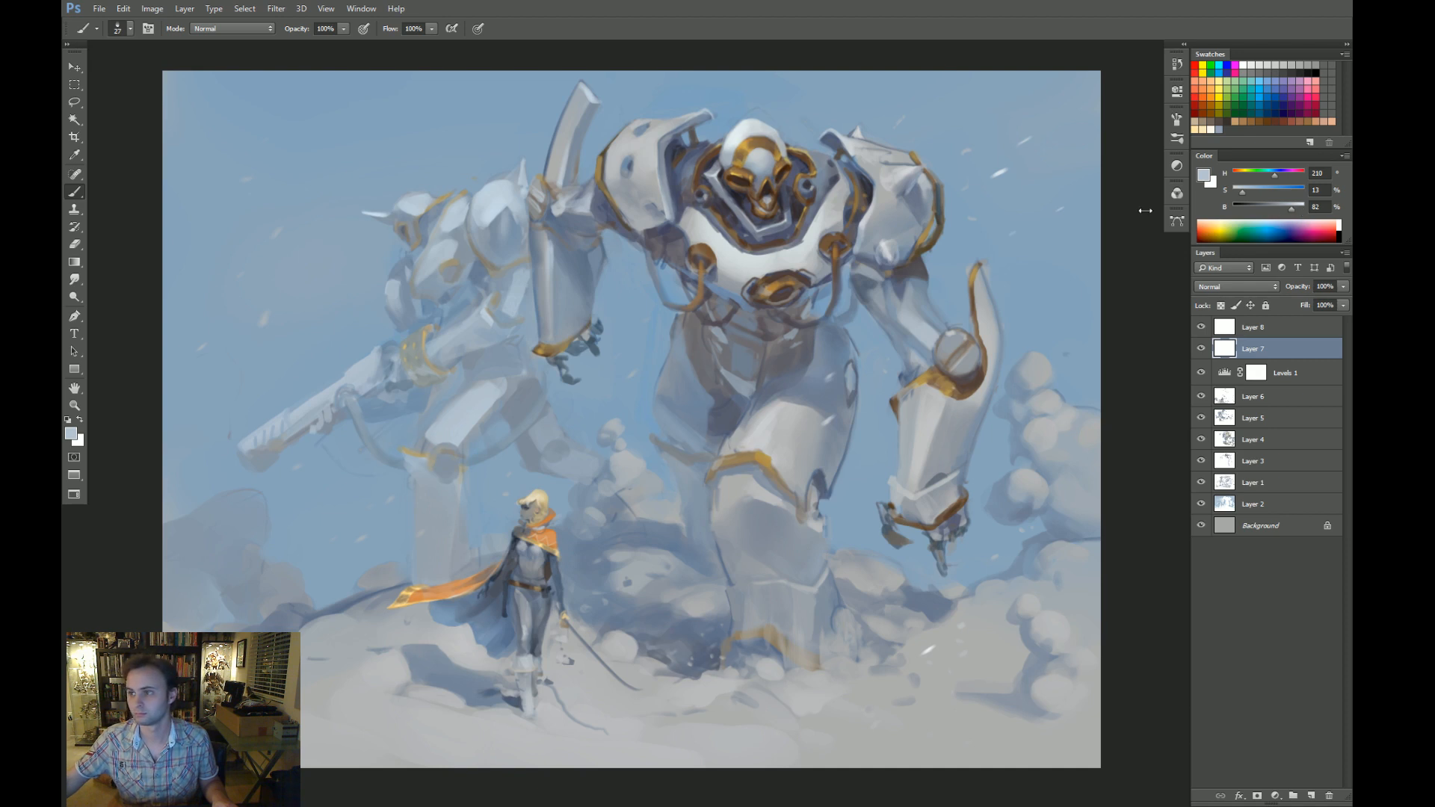
left_click_drag(1292, 210, 1306, 210)
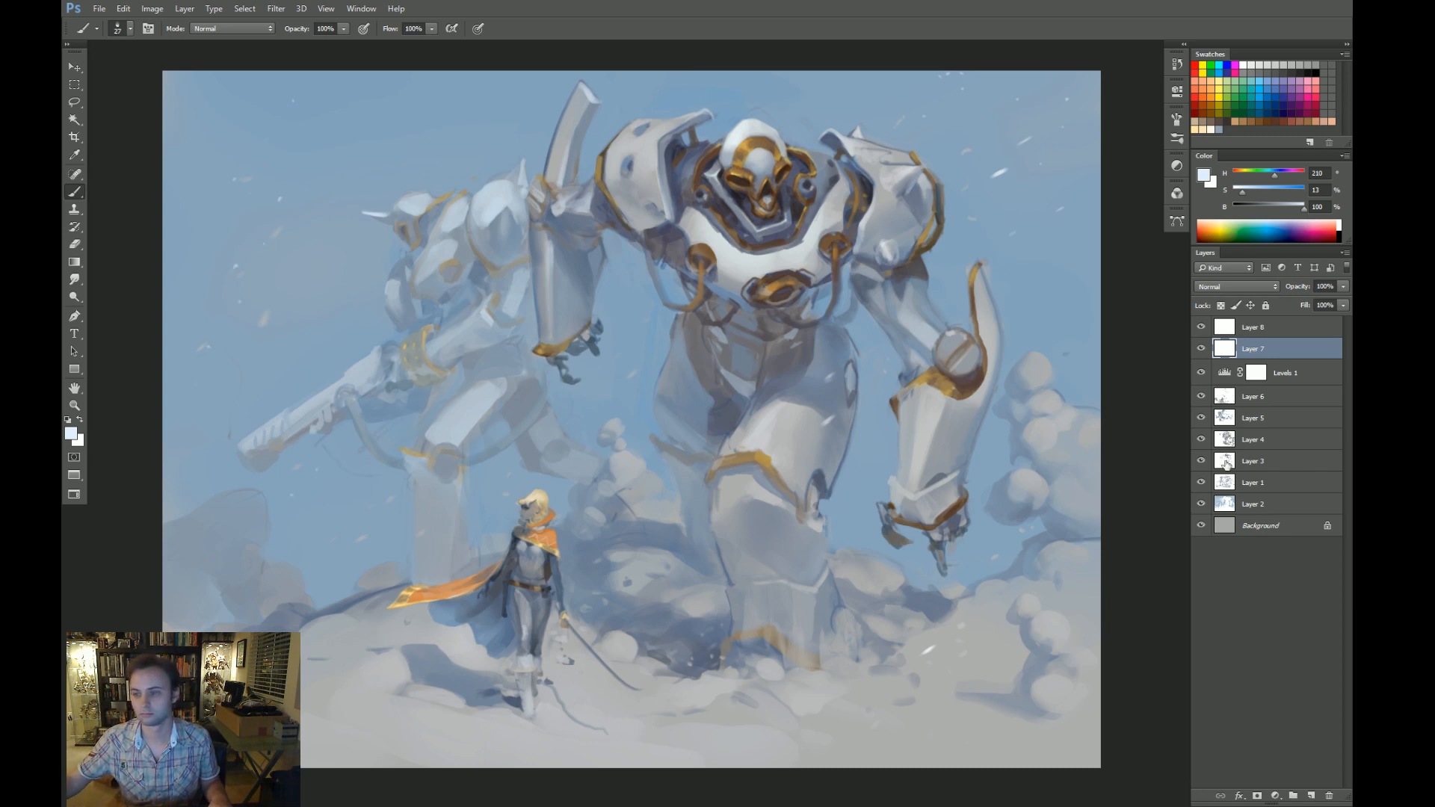
Select Layer 2 and set up a linear gradient in Normal mode with a brighter blue, S 62, B 100.
left_click(1253, 504)
key("g")
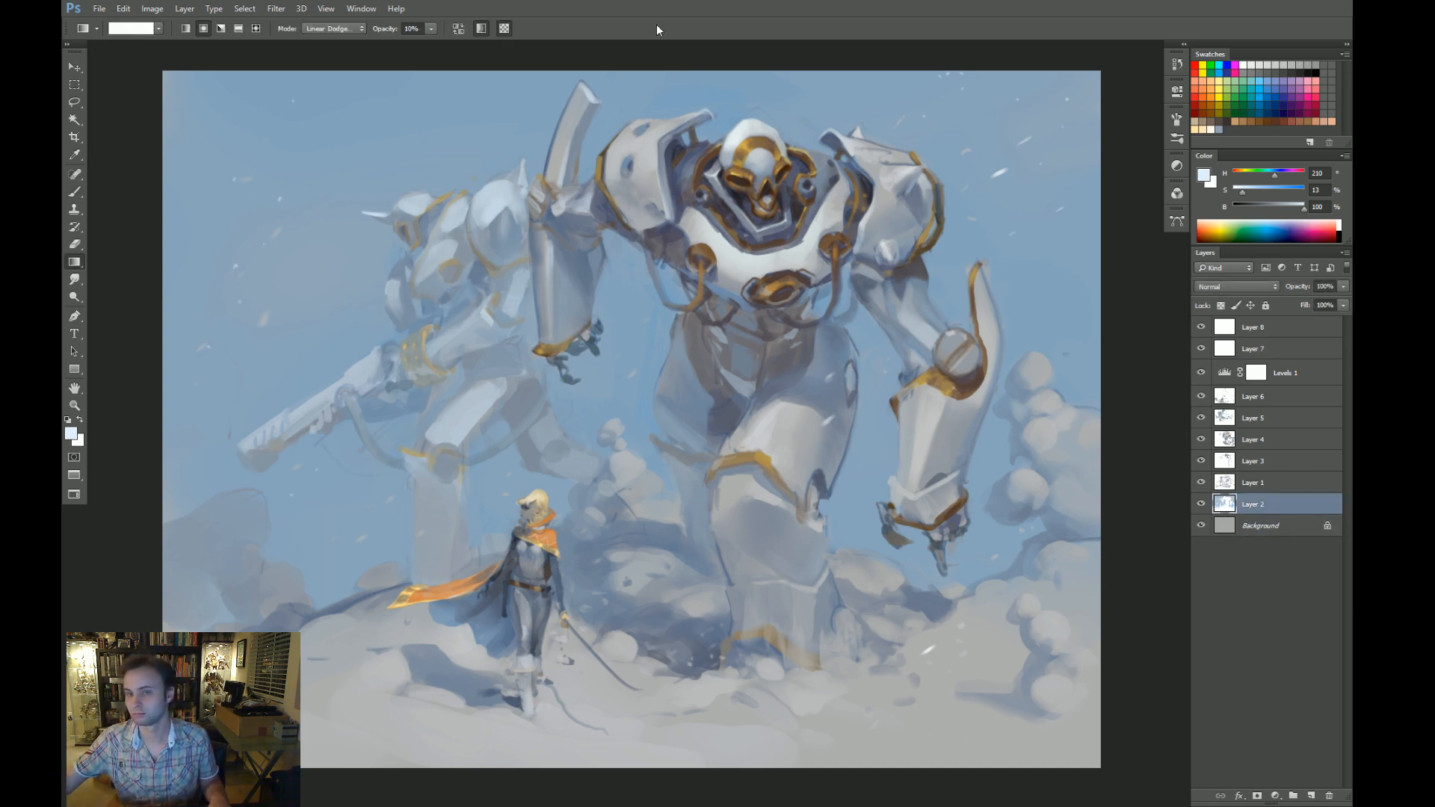
left_click(325, 8)
left_click(327, 8)
left_click(334, 29)
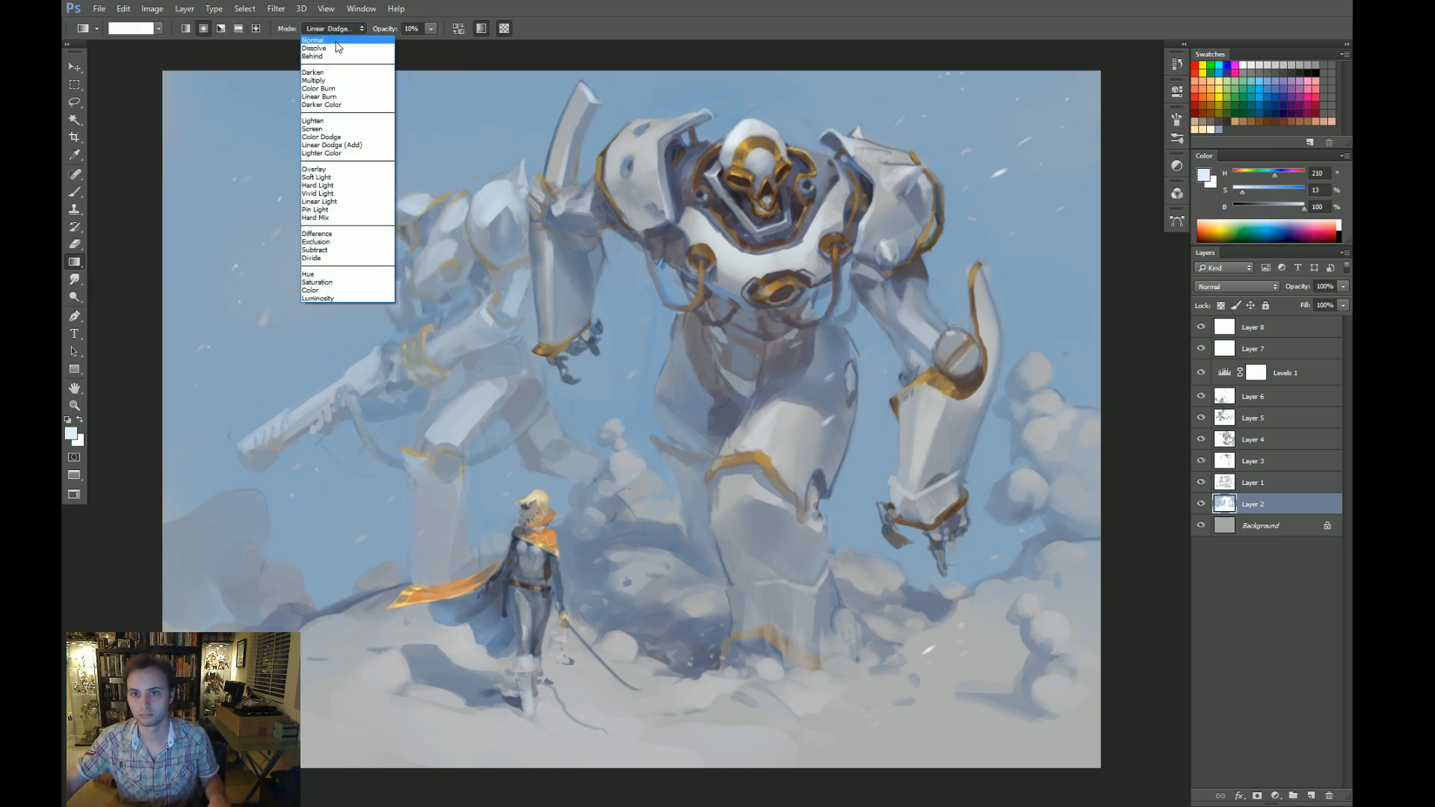
left_click(370, 43)
left_click(334, 29)
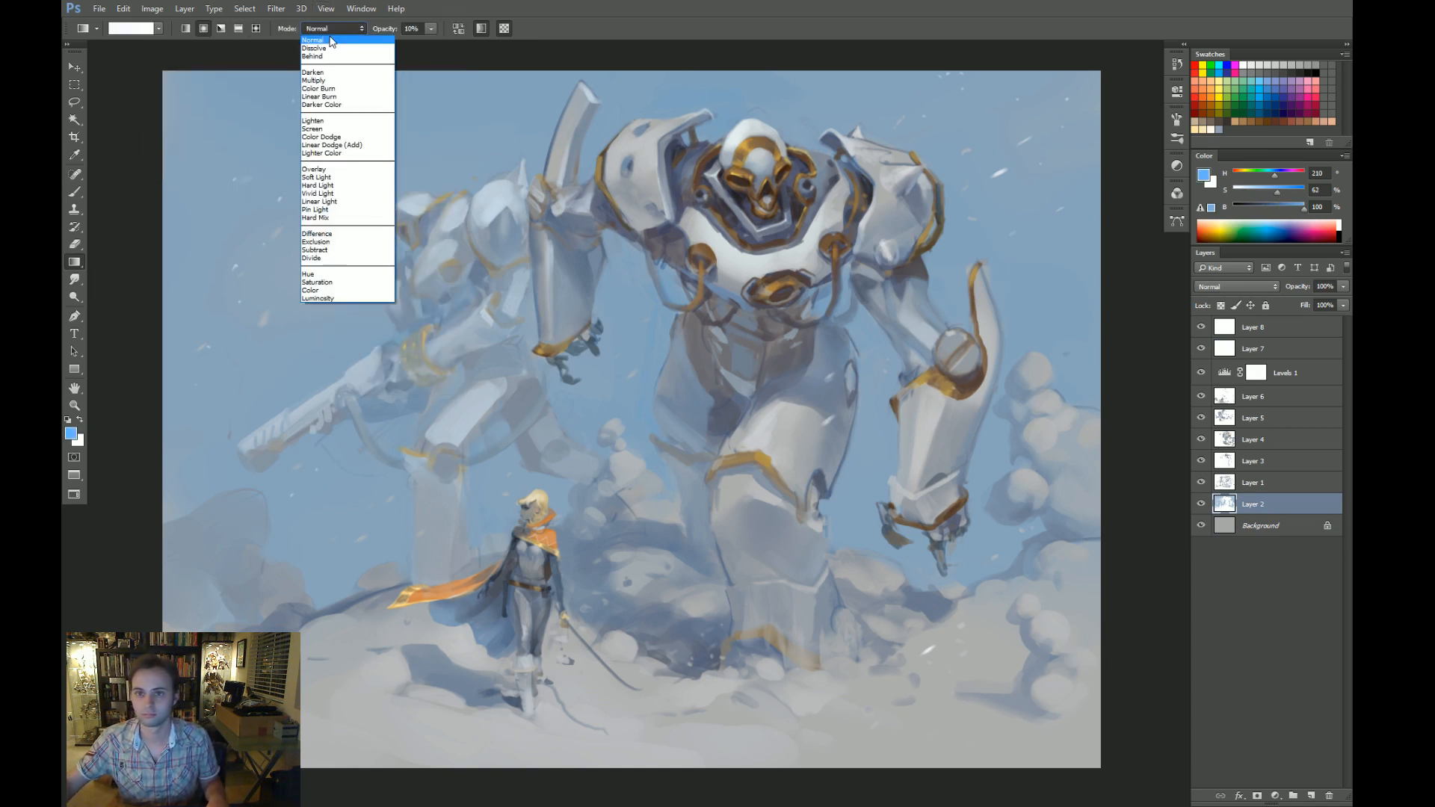
left_click(314, 41)
left_click(186, 29)
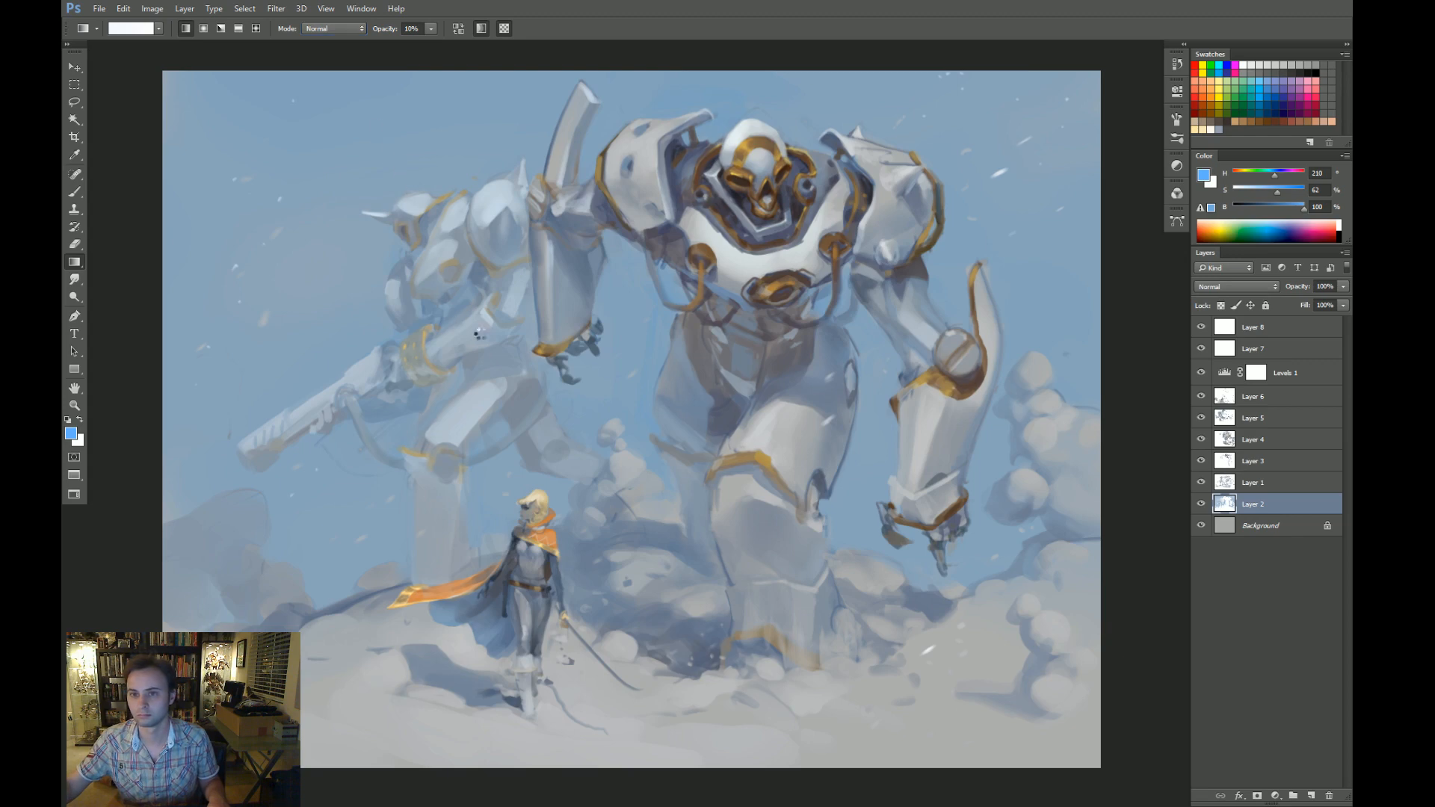
Set the colour to dark blue, S 94, B 52, and try linear gradients at 10% opacity across Layer 2's sky.
left_click_drag(486, 208, 500, 257)
left_click(1269, 209)
left_click(1300, 190)
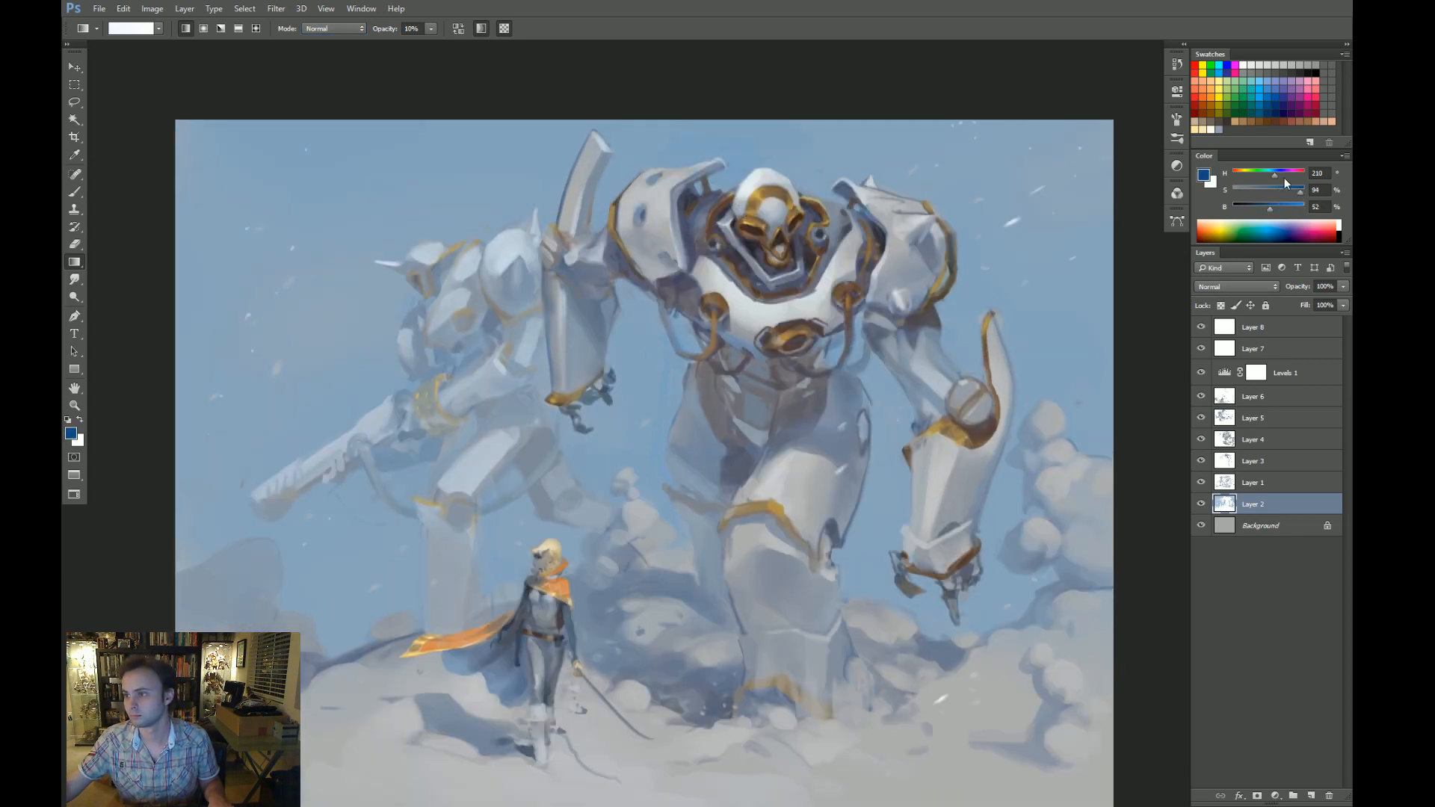
key("z")
left_click_drag(426, 160, 512, 165)
left_click_drag(529, 193, 457, 196)
key("g")
left_click_drag(439, 89, 531, 319)
key("ctrl+z")
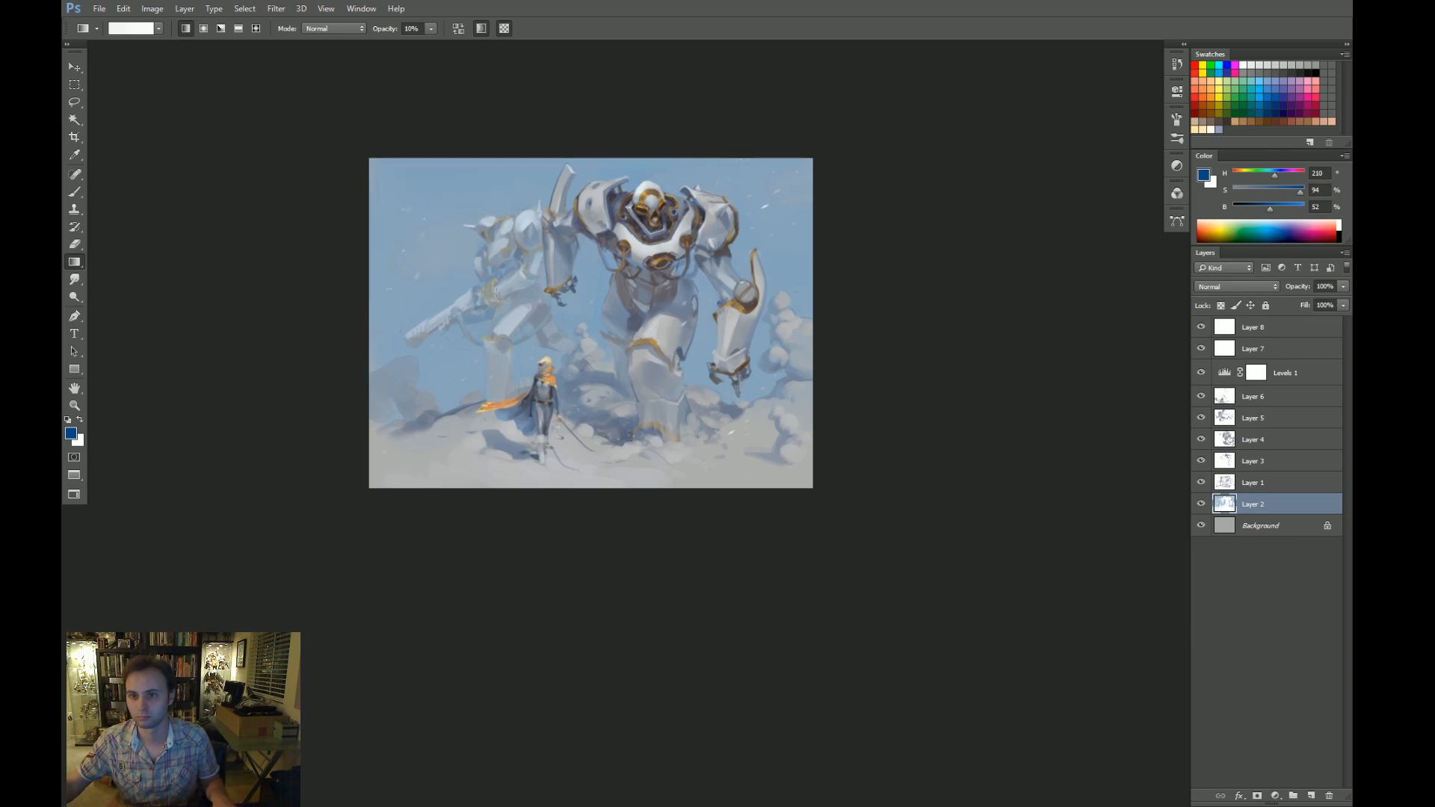
left_click_drag(491, 89, 636, 417)
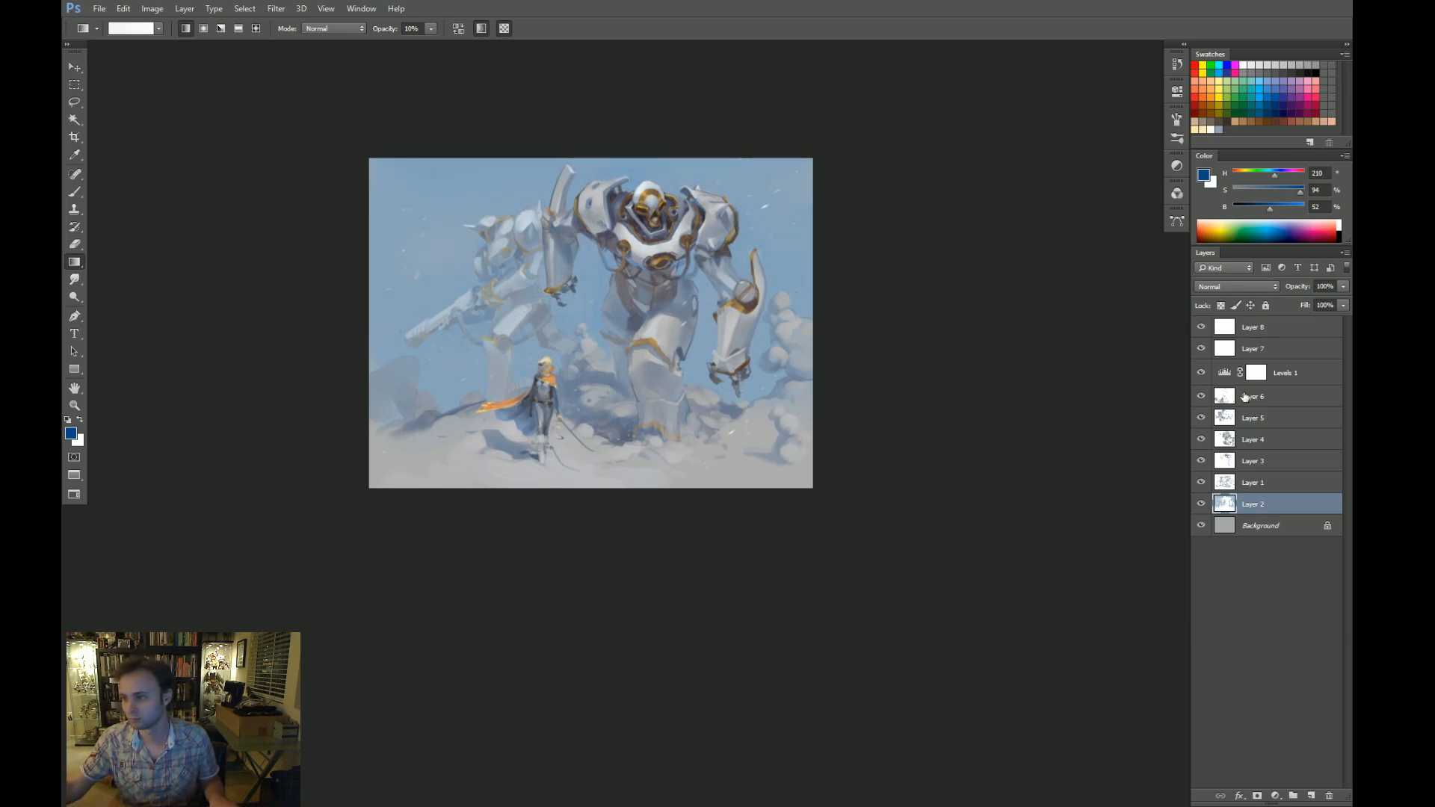
Switch to Layer 7 and try selecting the sky with the Magic Wand at tolerance 15.
left_click(1246, 350)
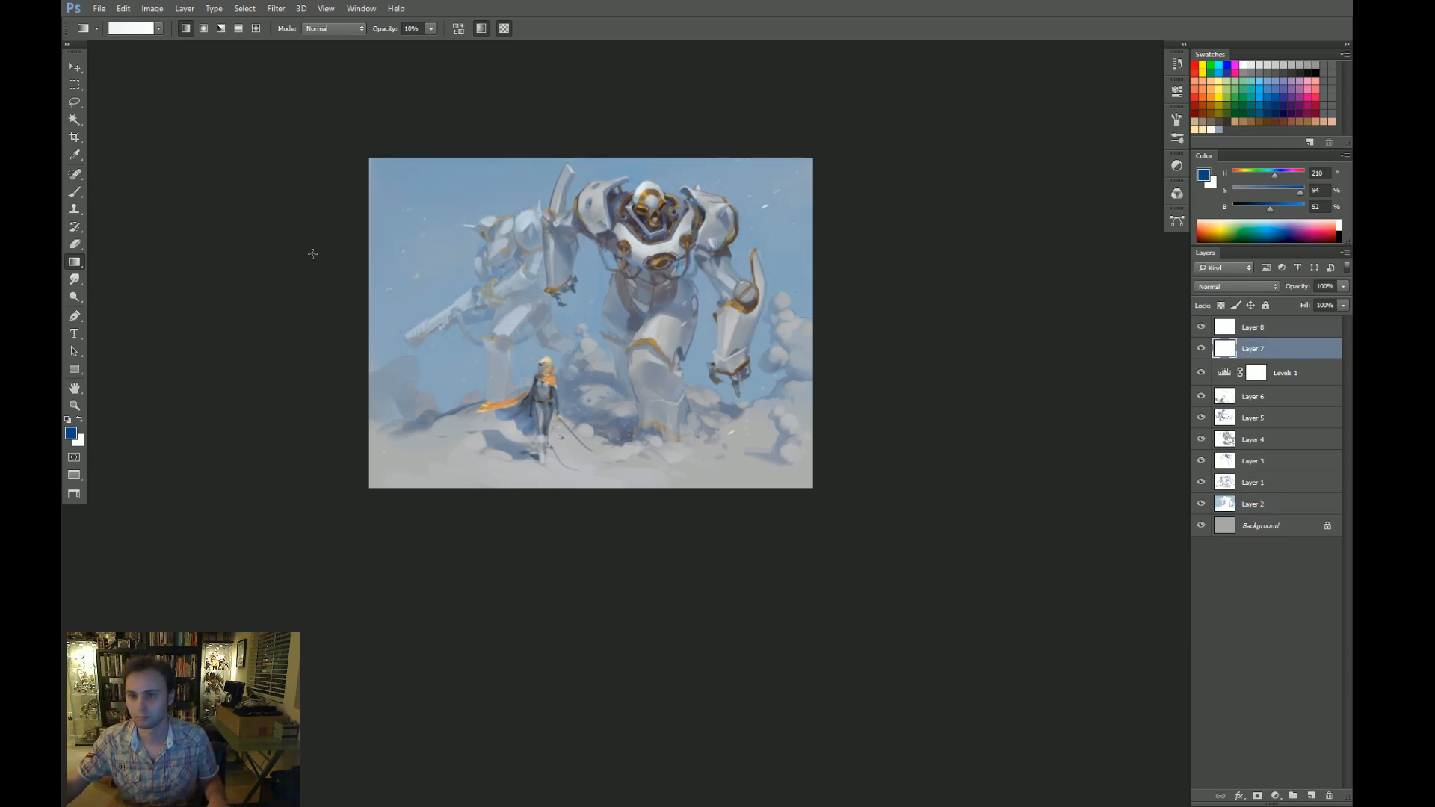
key("w")
left_click(398, 226)
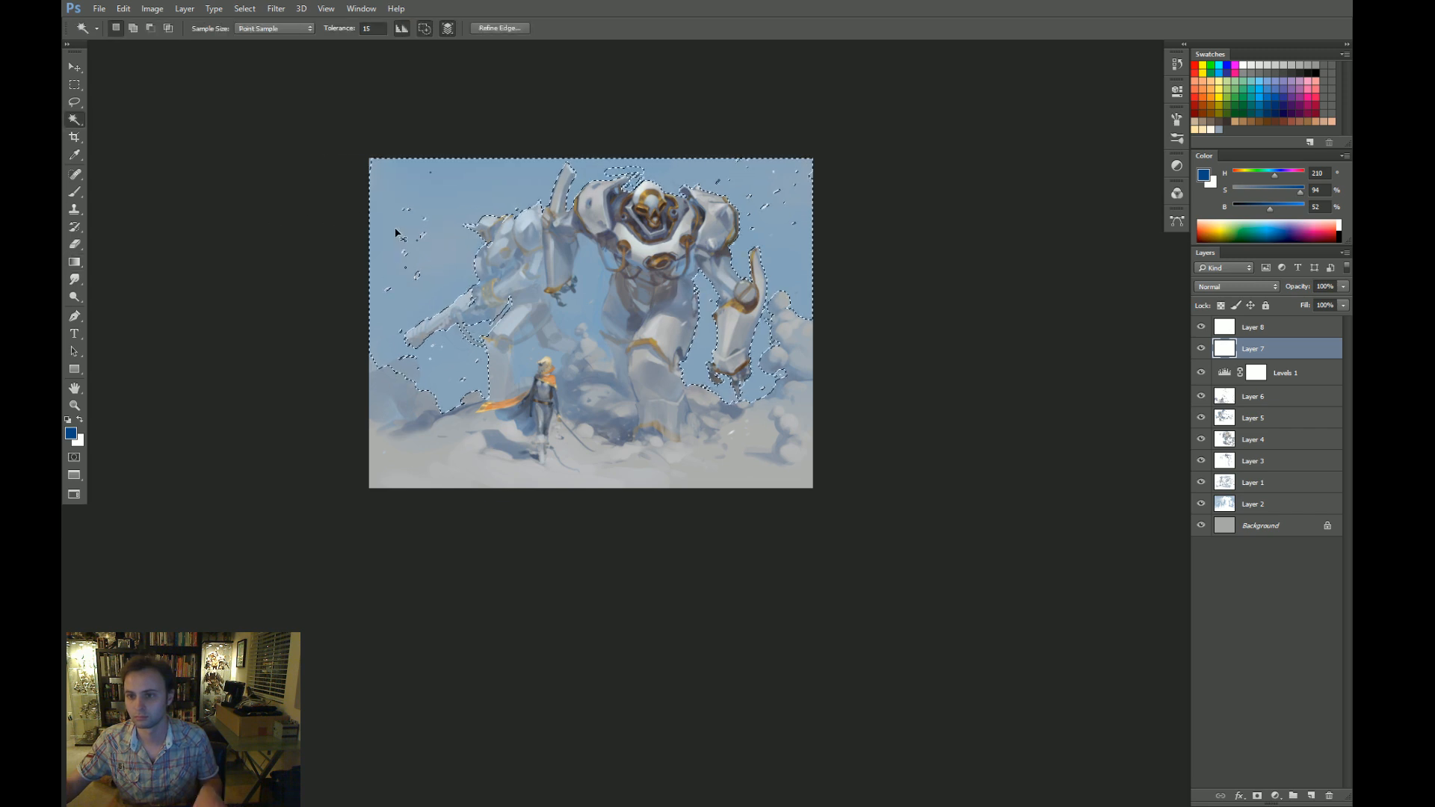
key("ctrl+d")
key("g")
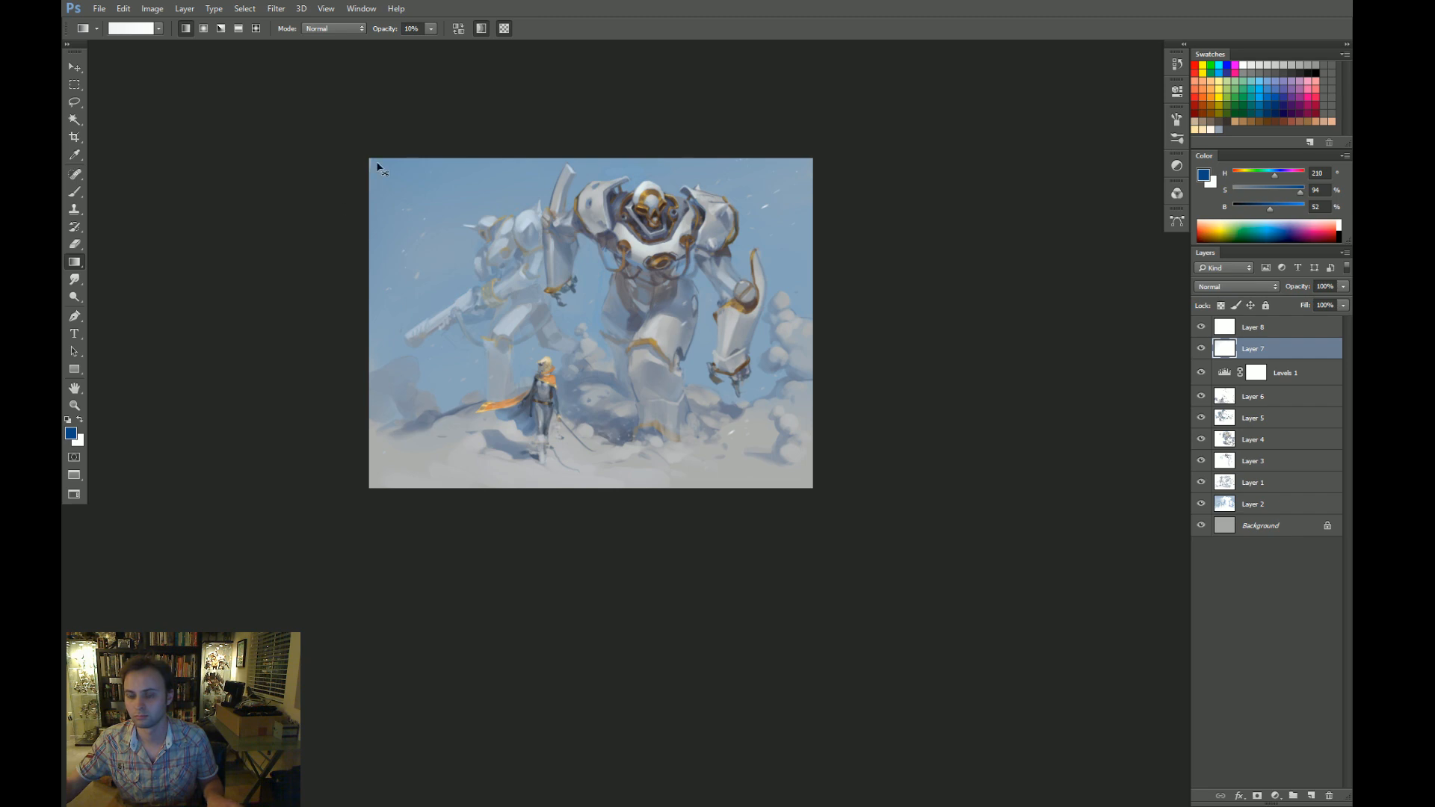
key("z")
left_click_drag(378, 164, 434, 152)
key("w")
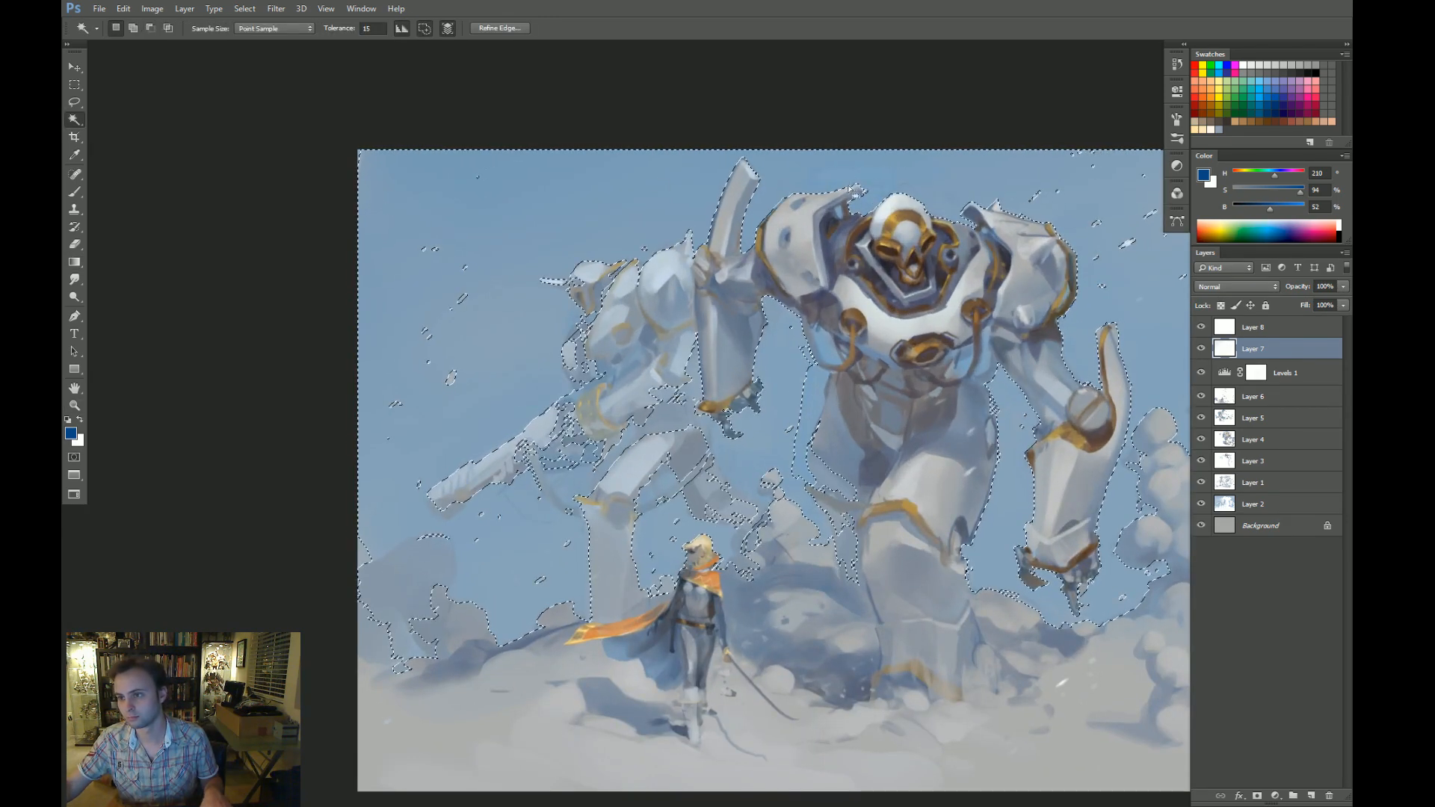
key("z")
left_click_drag(784, 210, 570, 205)
key("g")
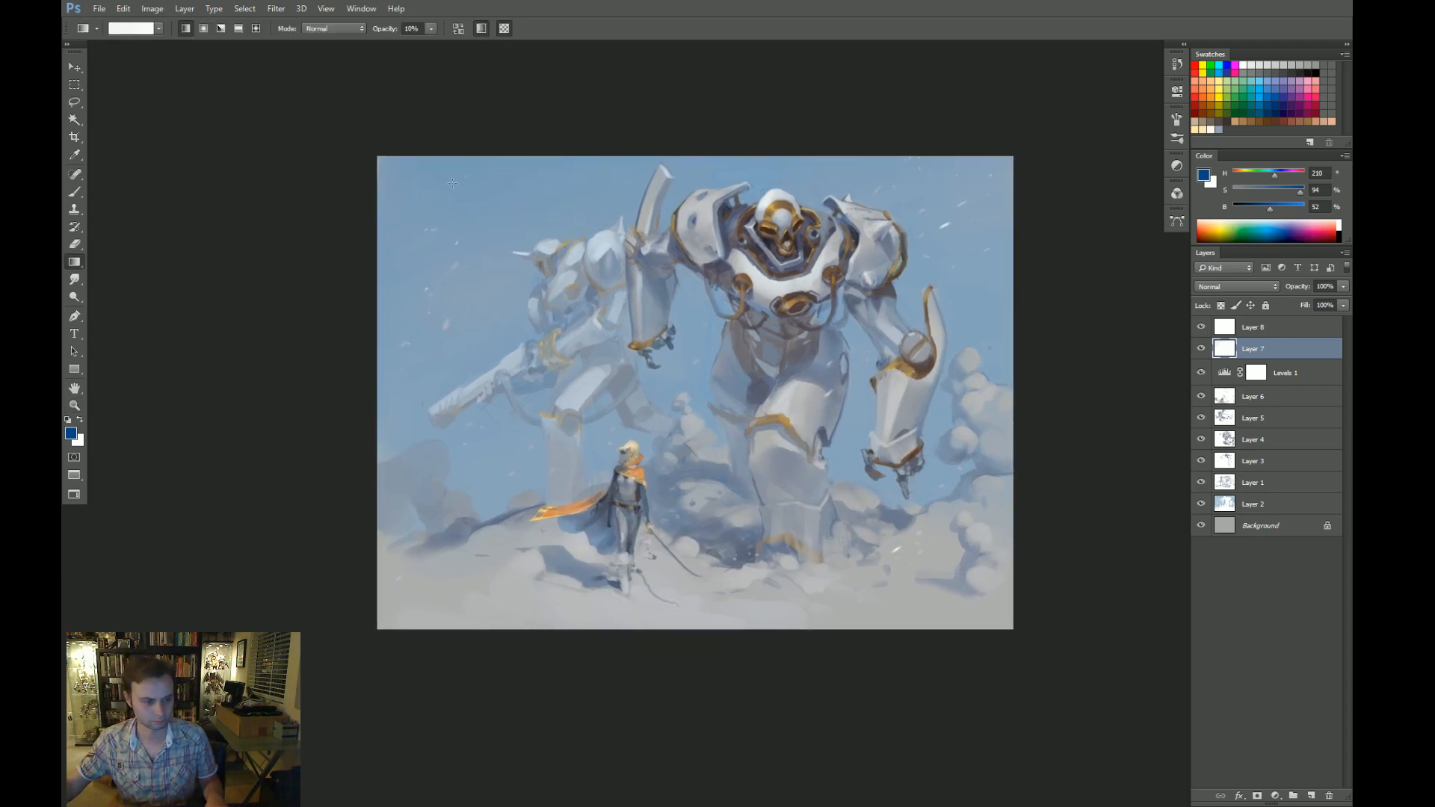
On Layer 7, lay dark blue linear gradients over the sky from the canvas's upper-left corner.
left_click_drag(359, 159, 497, 326)
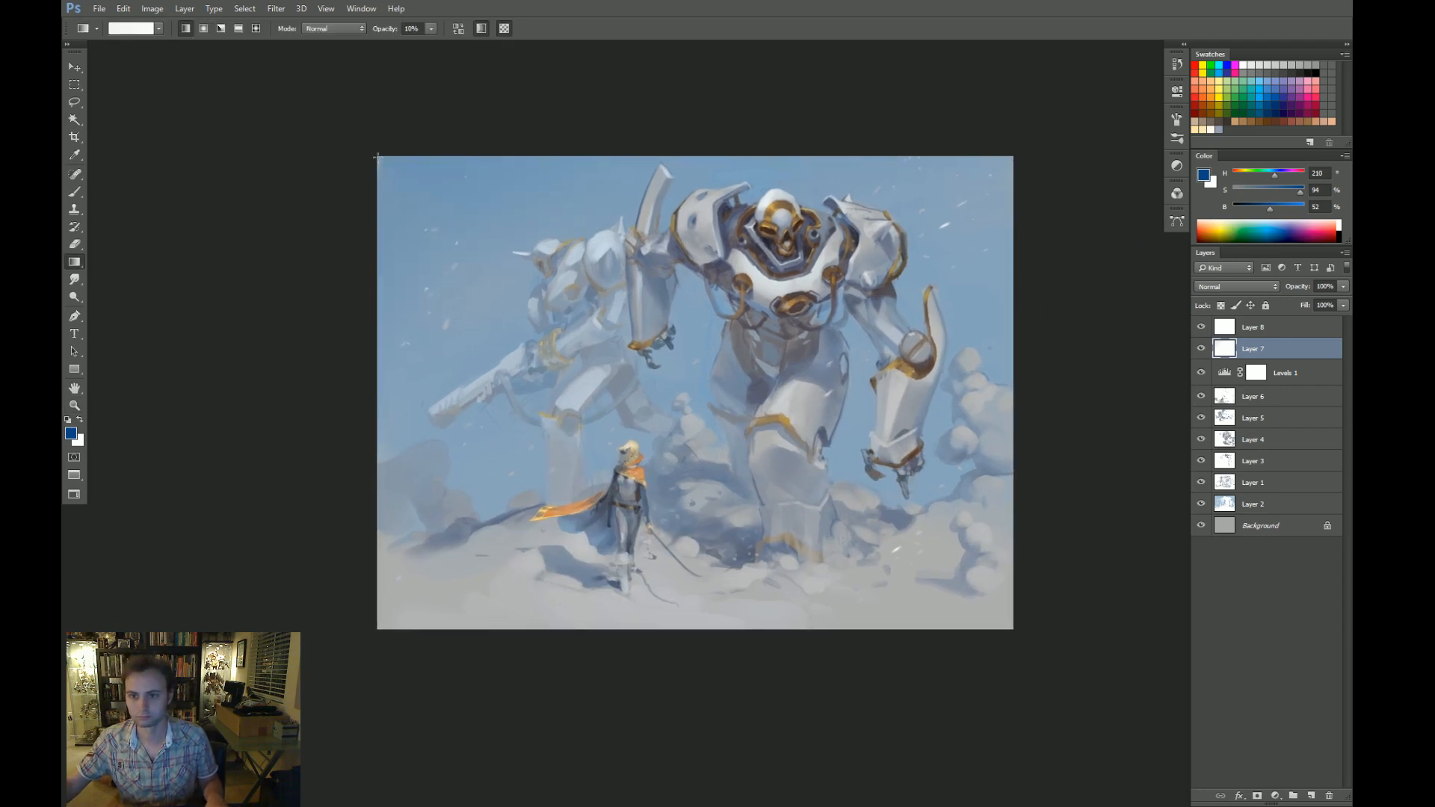
left_click_drag(375, 148, 446, 523)
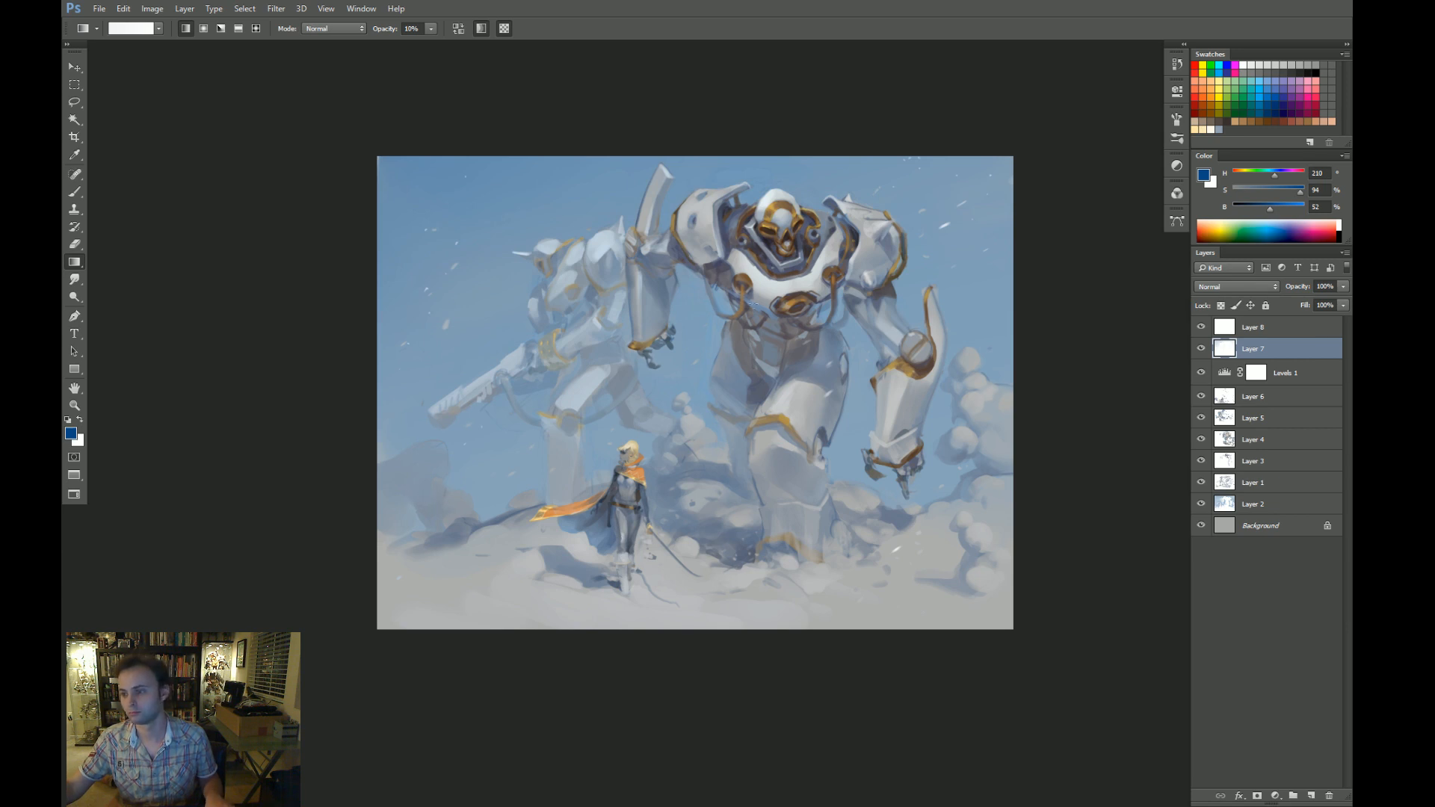
key("z")
left_click_drag(756, 305, 771, 315)
With the Brush, sample the sky blue near the upper-left corner and touch up the sky's edge there.
key("b")
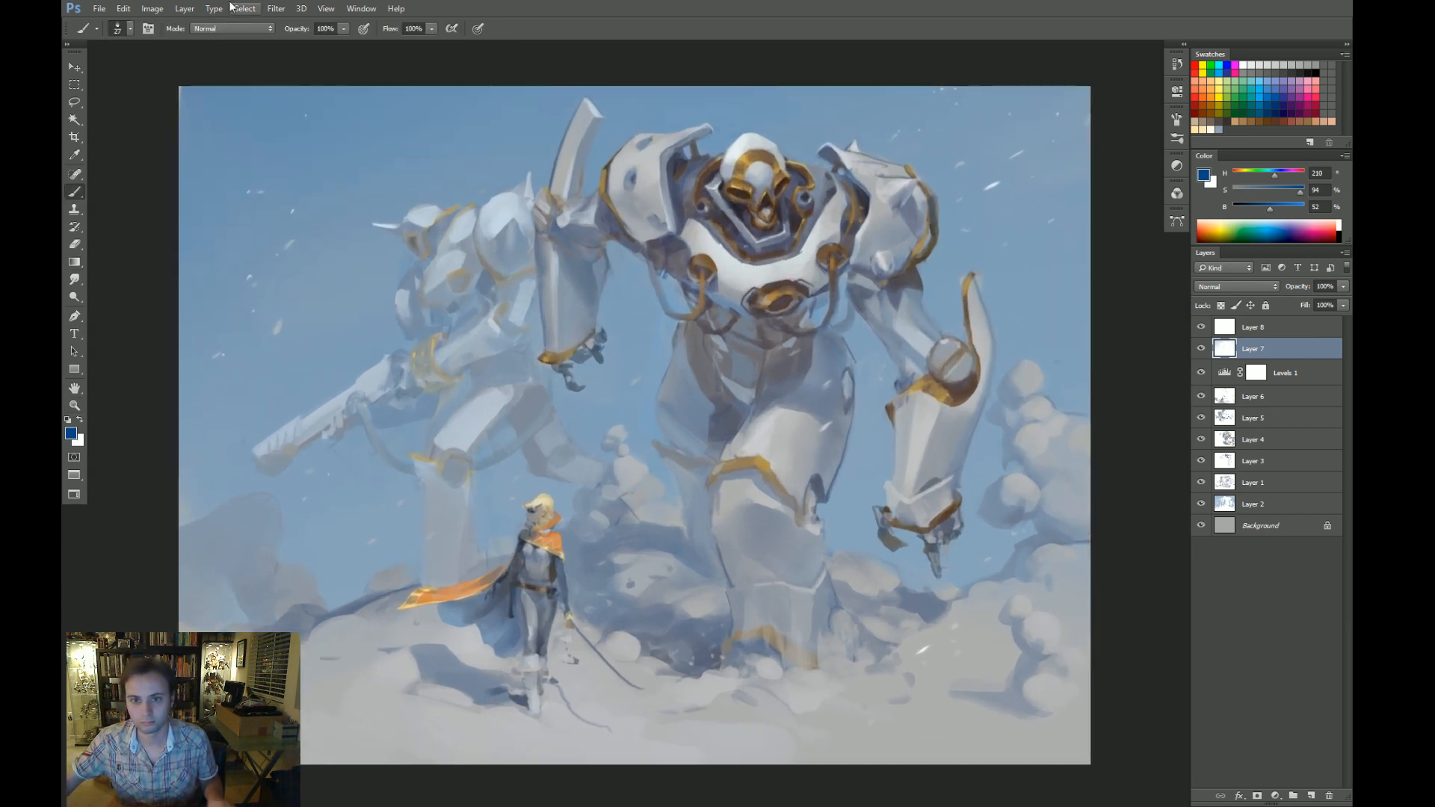
left_click(185, 90, "alt")
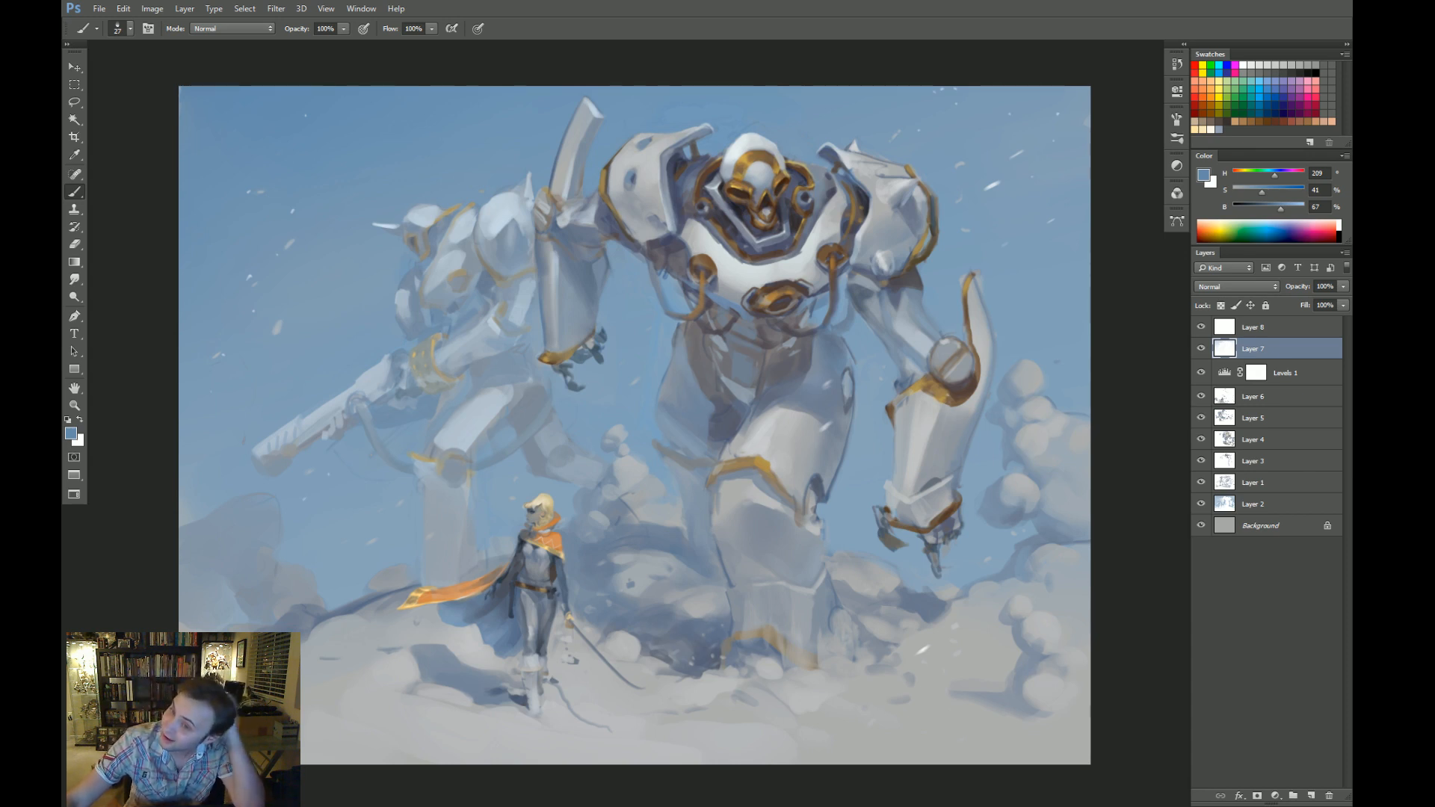
key("space")
left_click_drag(917, 339, 904, 305)
Hide and show Layer 7 and Layer 8 to check what each contributes to the painting.
key("z")
left_click_drag(904, 305, 938, 305)
left_click(1201, 348)
left_click(1202, 348)
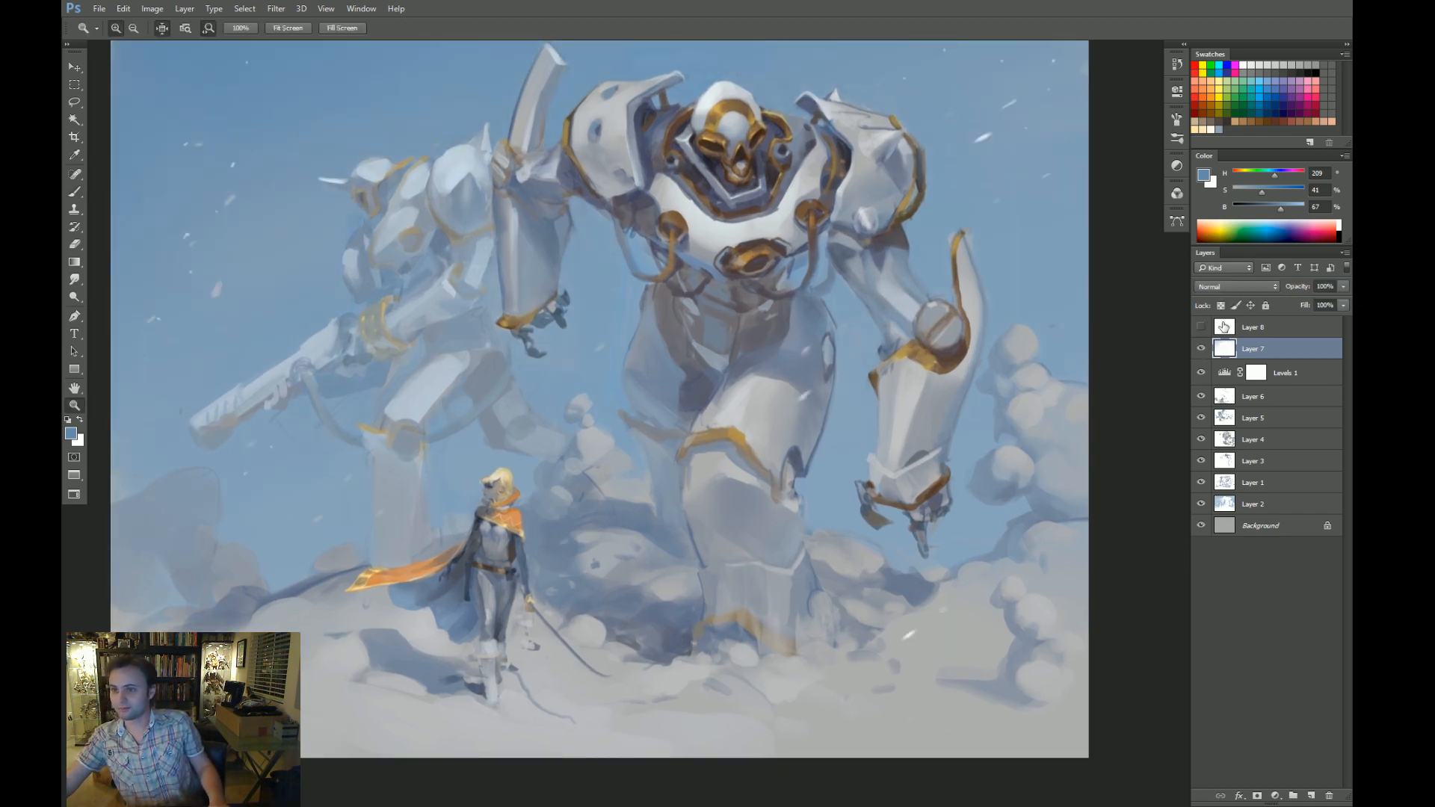
left_click(1208, 329)
On Layer 8, brush sampled muted blues around the large robot's outer thigh and hip crease.
left_click_drag(678, 412, 699, 412)
key("b")
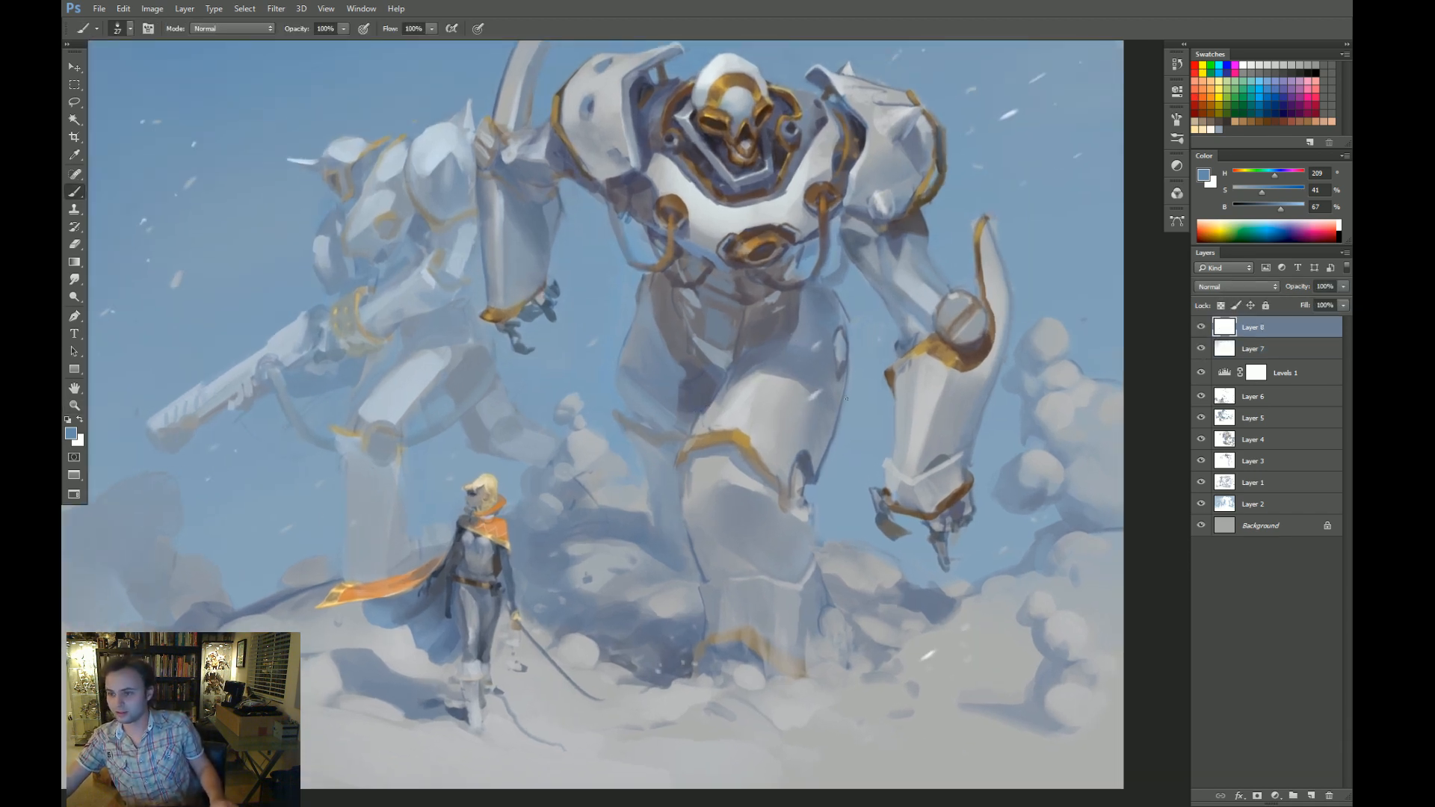
left_click(866, 383, "alt")
left_click(851, 404, "alt")
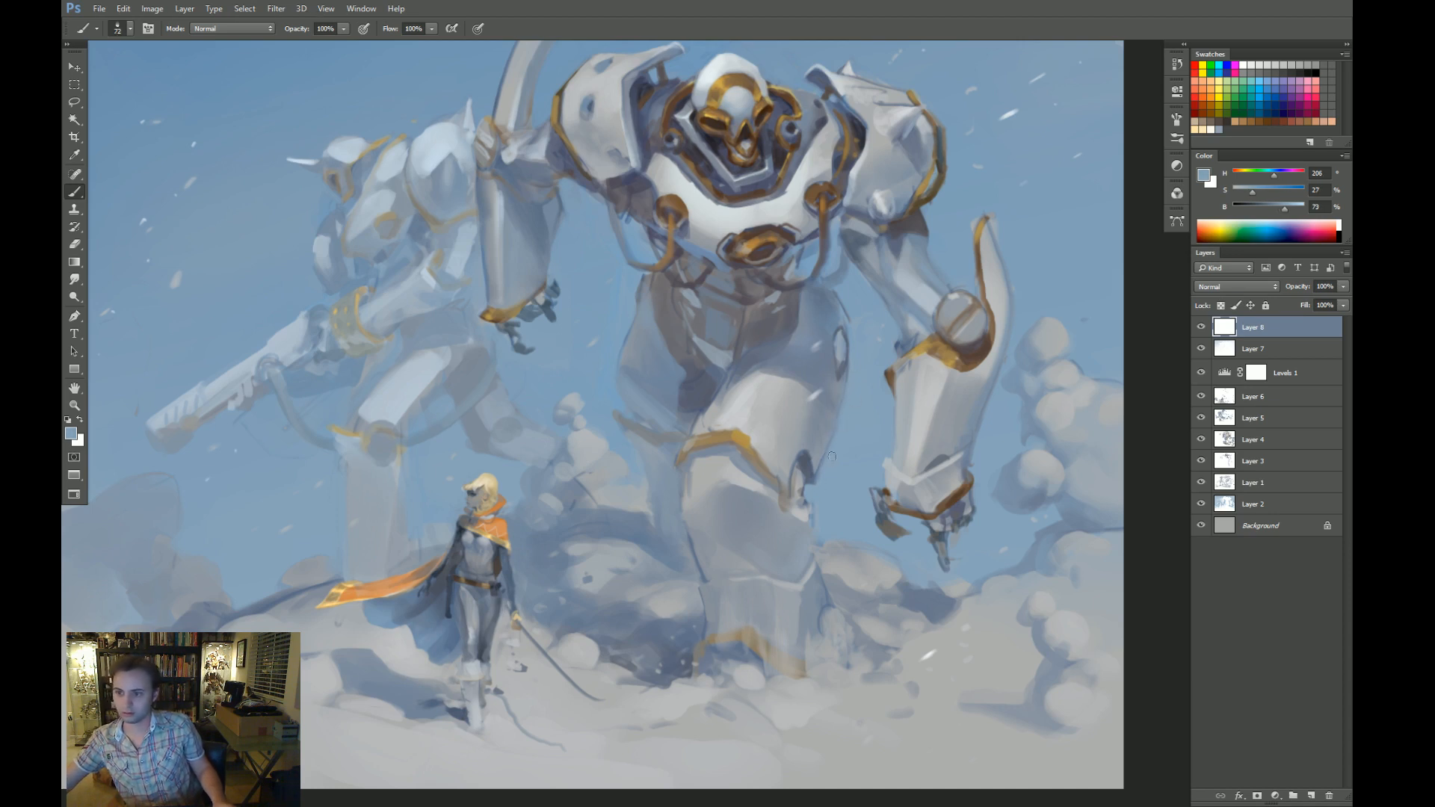
scroll(832, 456, "up", 1)
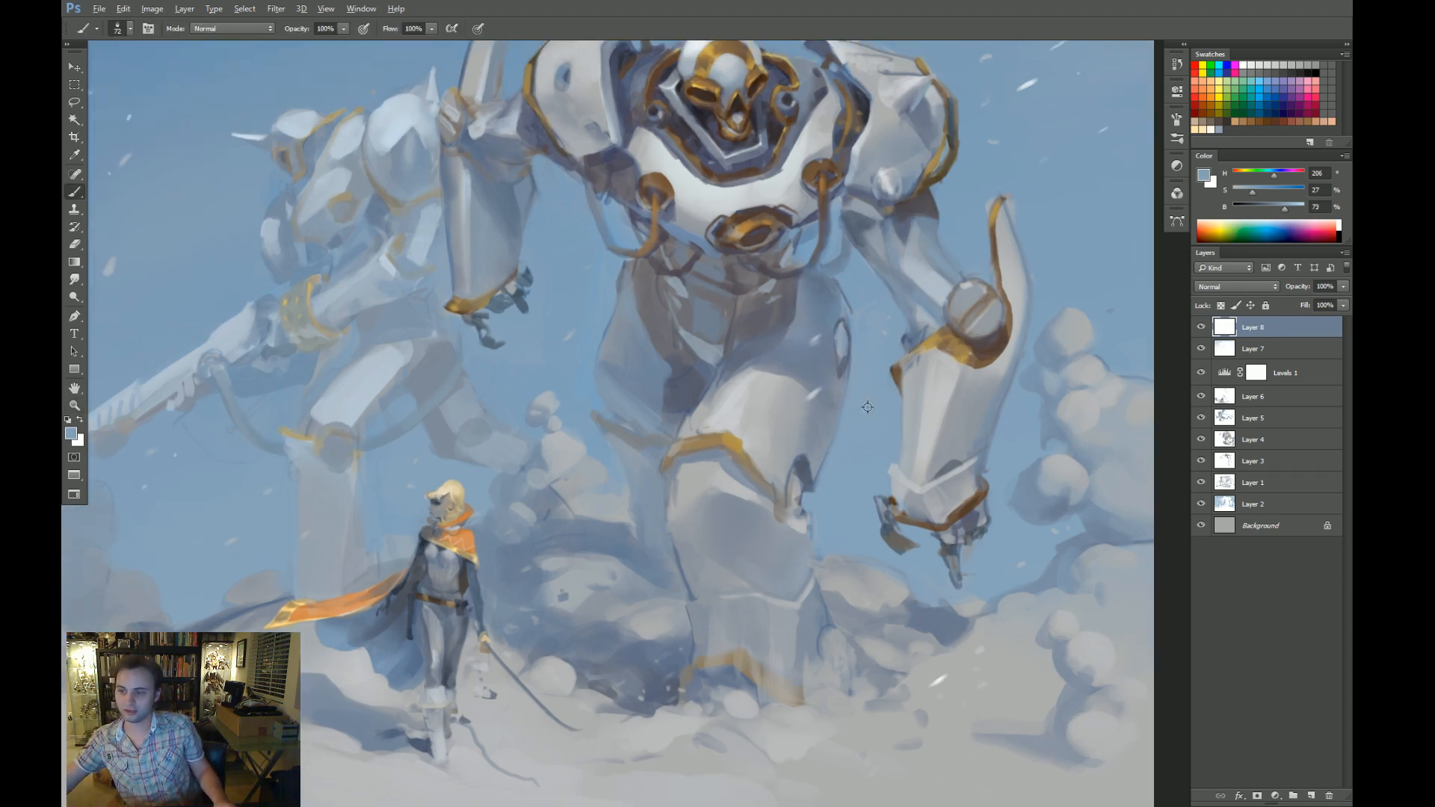
left_click(703, 384, "alt")
left_click(711, 378, "alt")
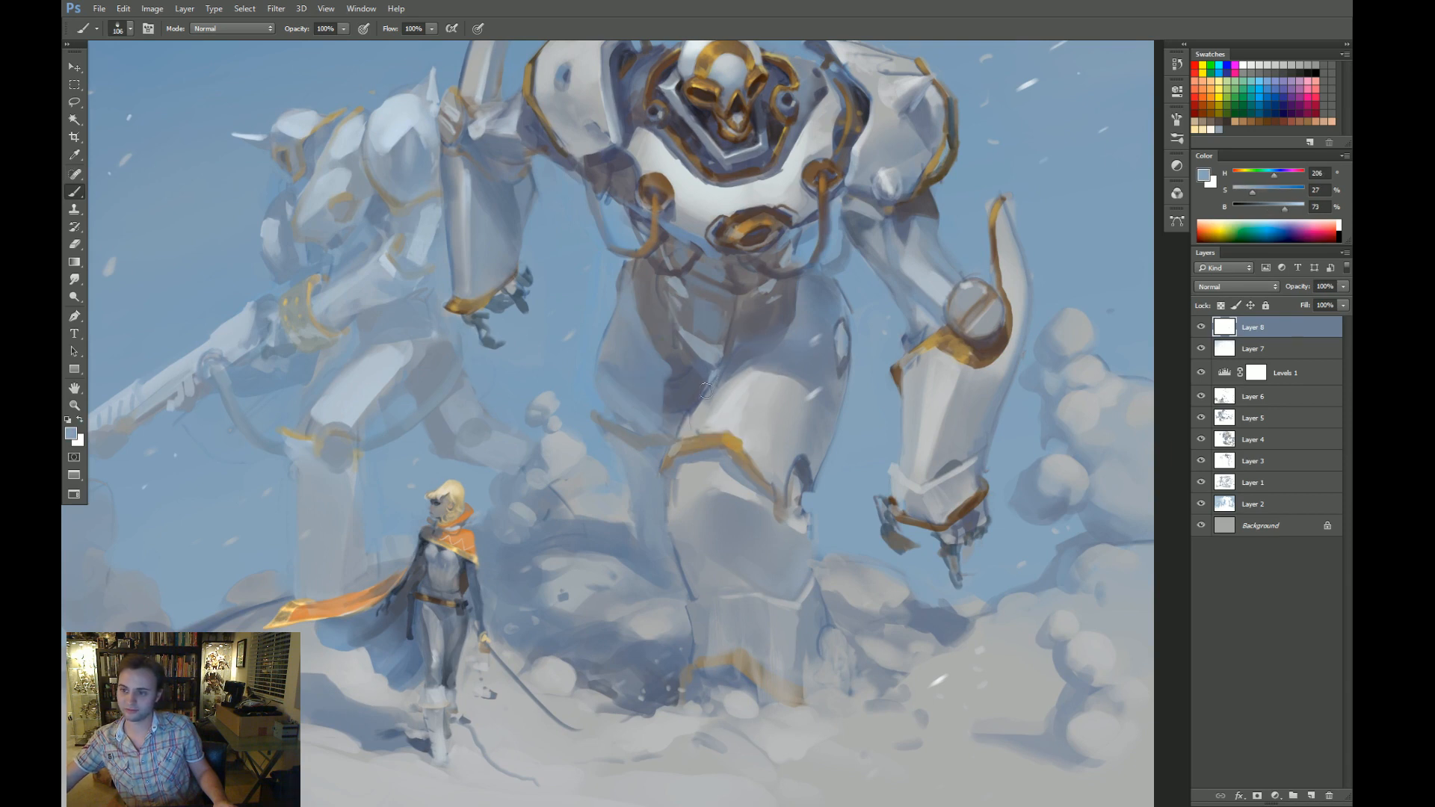
mouse_move(708, 398)
left_mouse_down()
mouse_move(740, 365)
mouse_move(731, 391)
mouse_move(695, 413)
mouse_move(724, 374)
mouse_move(691, 404)
mouse_move(731, 366)
mouse_move(732, 384)
mouse_move(707, 375)
left_mouse_up()
key("z")
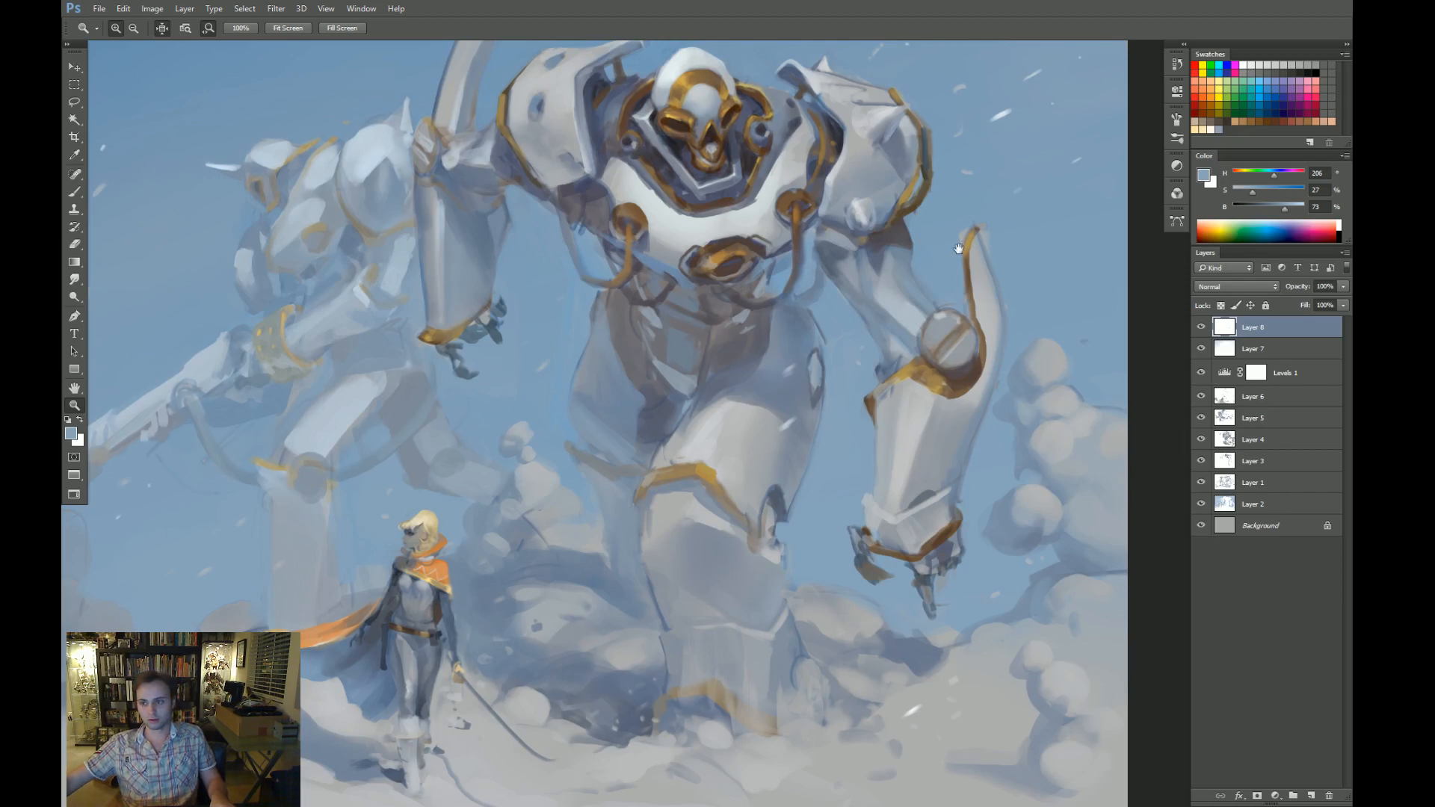
Refine the contour of the large robot's waist with sampled grey-blue and sky blue tones.
left_click_drag(761, 242, 759, 267)
key("b")
left_click(590, 341, "alt")
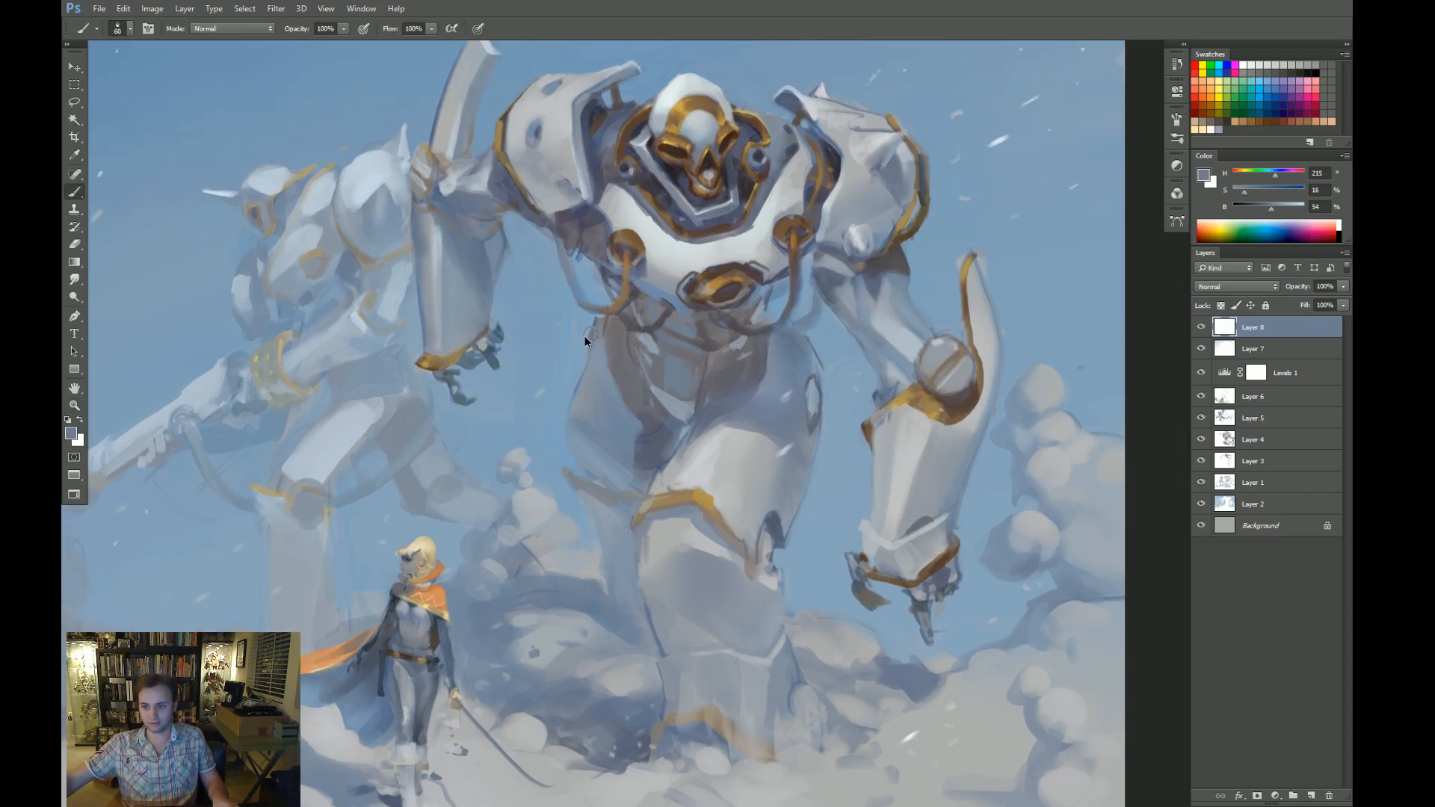
right_click(584, 335, "alt")
mouse_move(589, 320)
left_mouse_down()
mouse_move(591, 346)
mouse_move(641, 341)
left_mouse_up()
left_click(597, 329, "alt")
left_click(601, 345, "alt")
key("z")
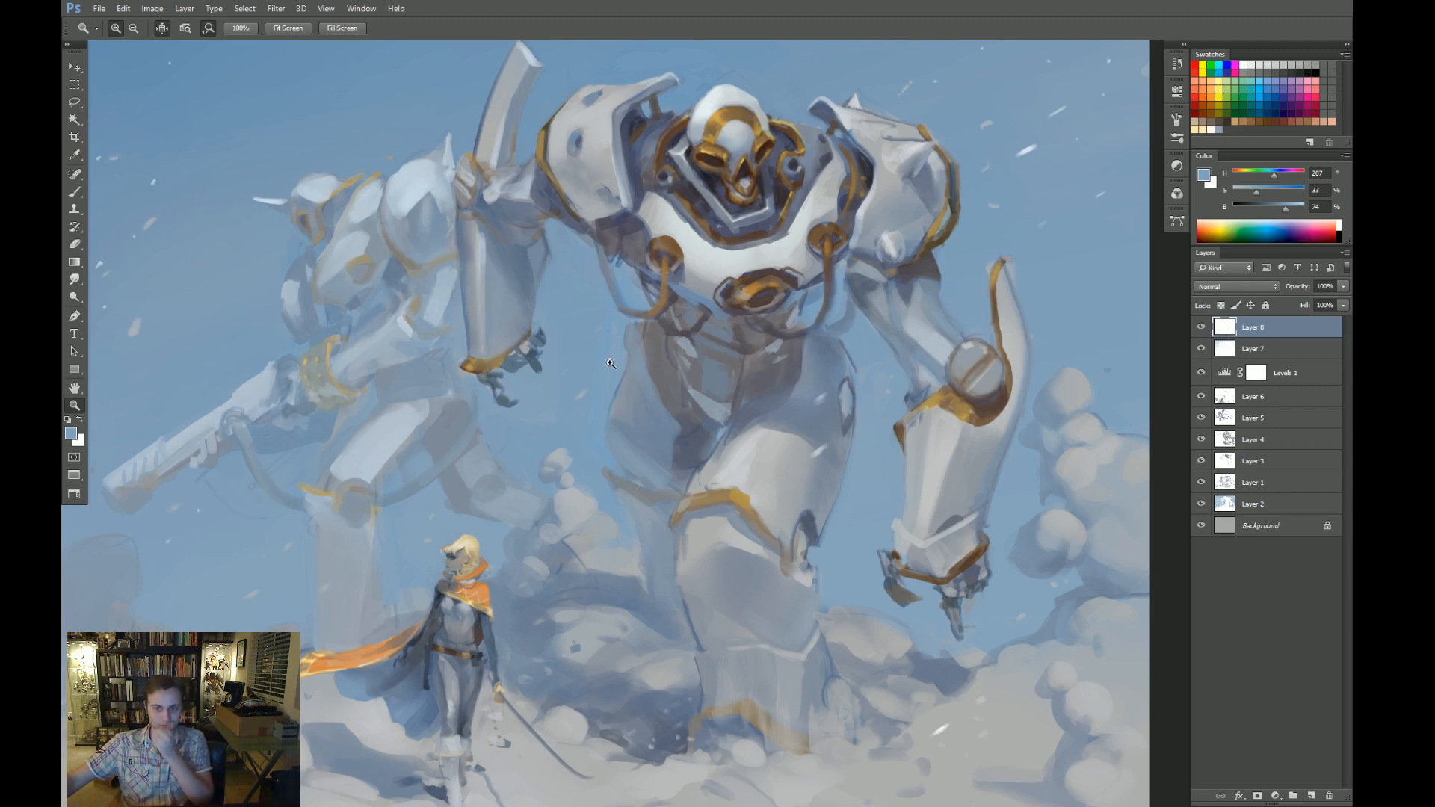
Repaint the rear robot's upper thigh with a large brush and grey-blues sampled from around its hip.
left_click_drag(492, 388, 535, 366)
key("b")
left_click(494, 380, "alt")
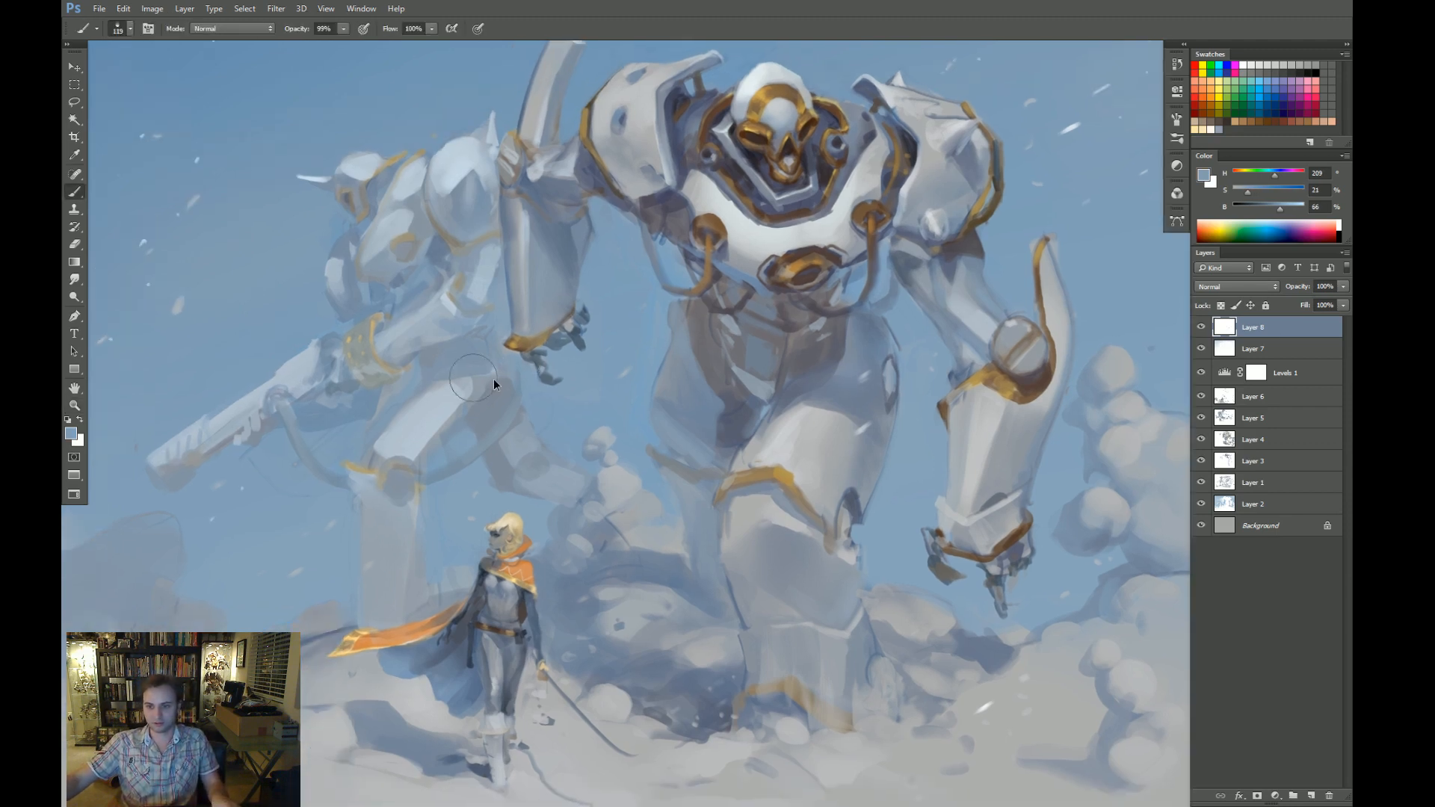
left_click(468, 380, "alt")
right_click(453, 384, "alt")
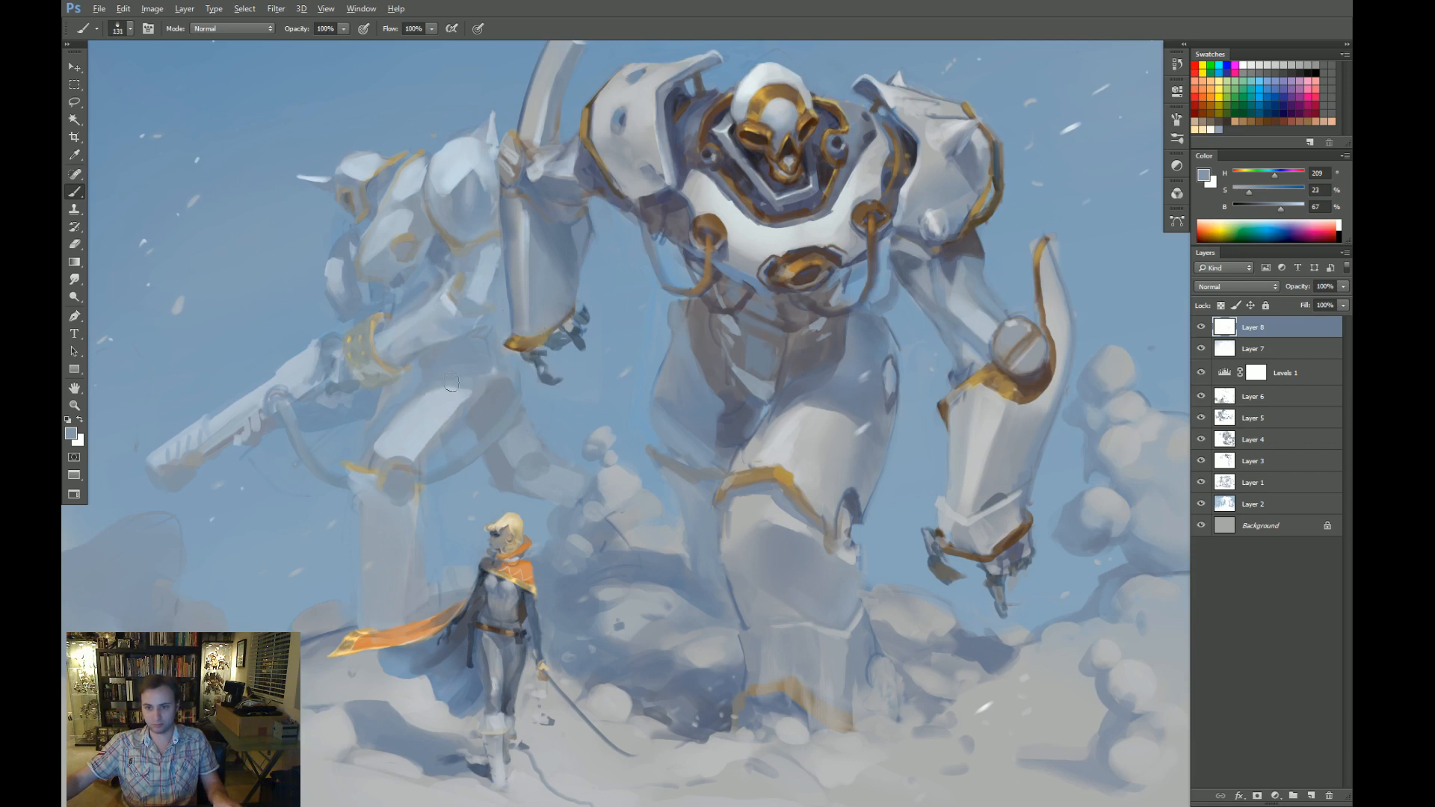
Lighten the rear robot's thigh with a sampled blue adjusted to S 32, B 89, and touch up its knee with a sampled pale grey.
left_click(442, 335, "alt")
left_click(475, 303, "alt")
left_click(1255, 190)
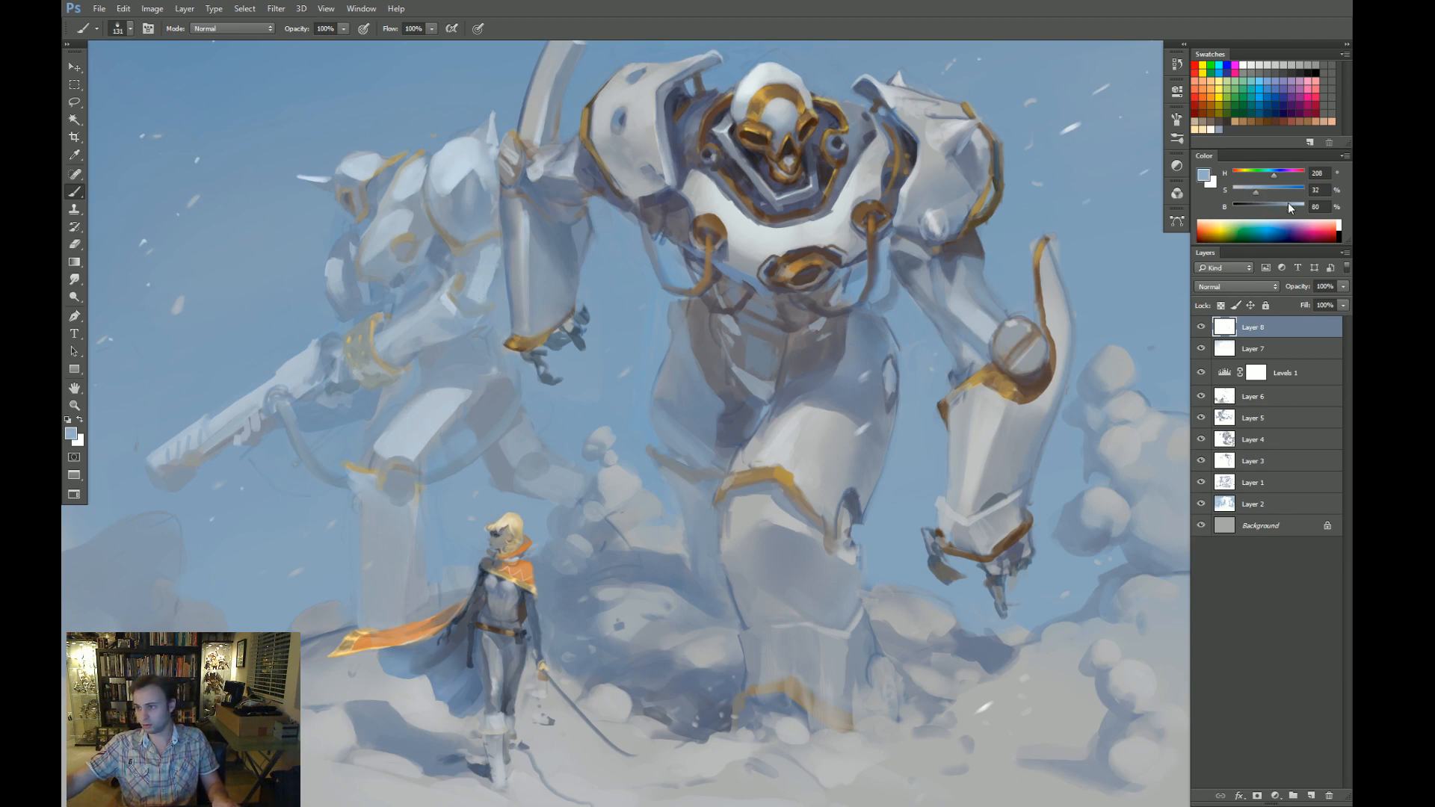
left_click_drag(1288, 207, 1296, 208)
right_click(482, 392, "alt")
mouse_move(482, 392)
left_mouse_down()
mouse_move(421, 397)
mouse_move(478, 383)
left_mouse_up()
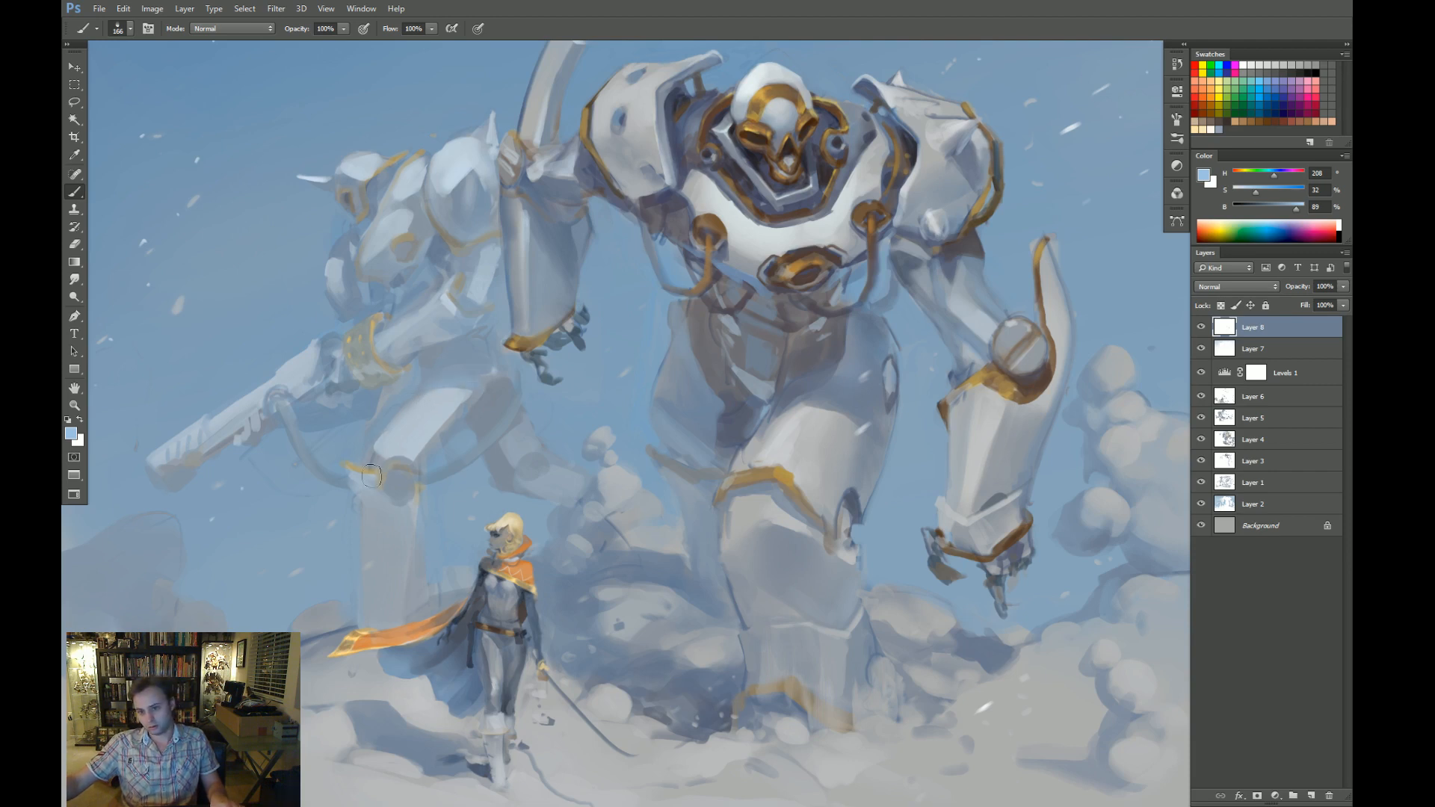
right_click(386, 429, "alt")
left_click(383, 444, "alt")
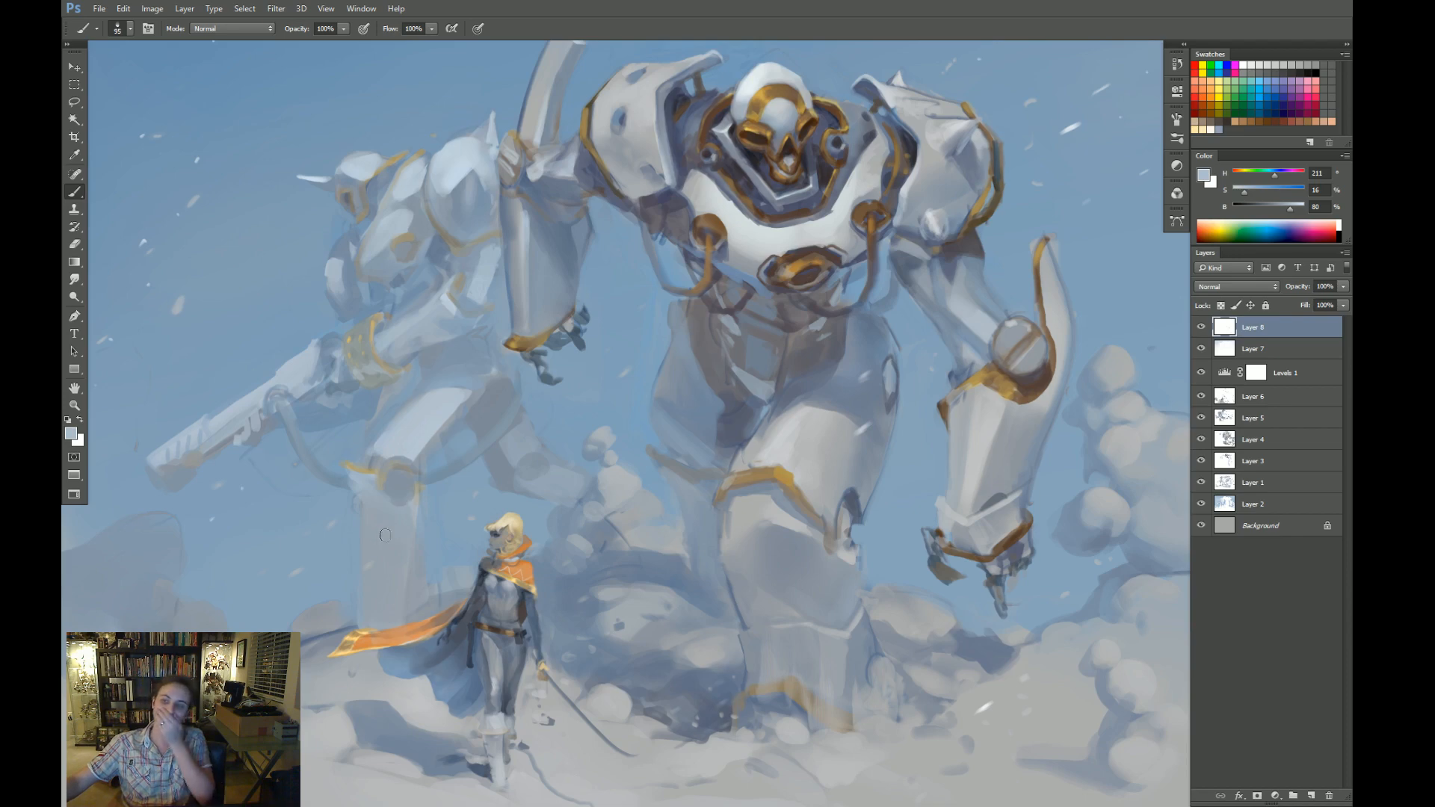
Sample a near-white from the large robot's armour and brighten its lowered forearm above the wrist.
mouse_move(867, 387)
left_mouse_down()
mouse_move(763, 421)
mouse_move(763, 388)
mouse_move(715, 379)
left_mouse_up()
left_click(684, 272, "alt")
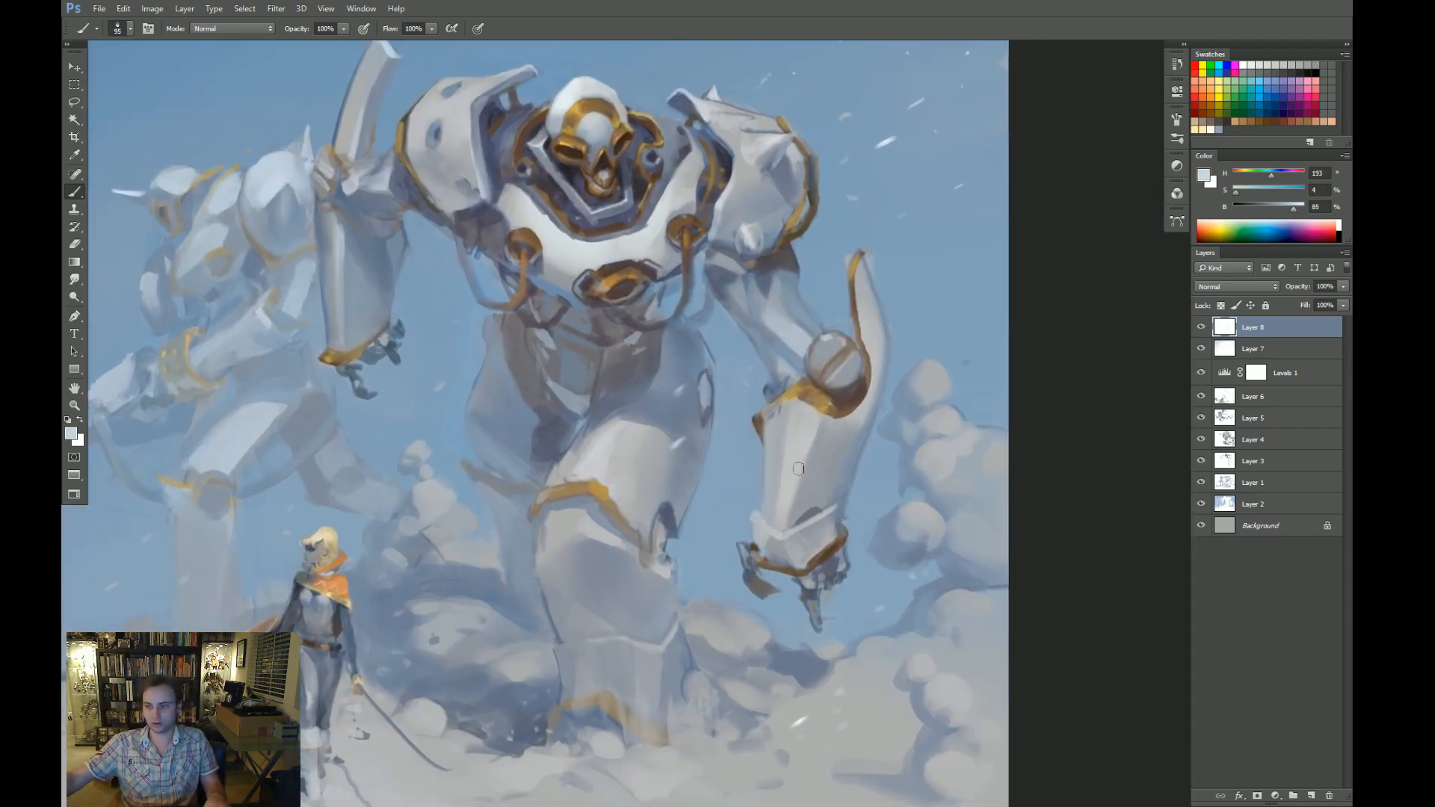
right_click(792, 518, "alt")
right_click(778, 512, "alt")
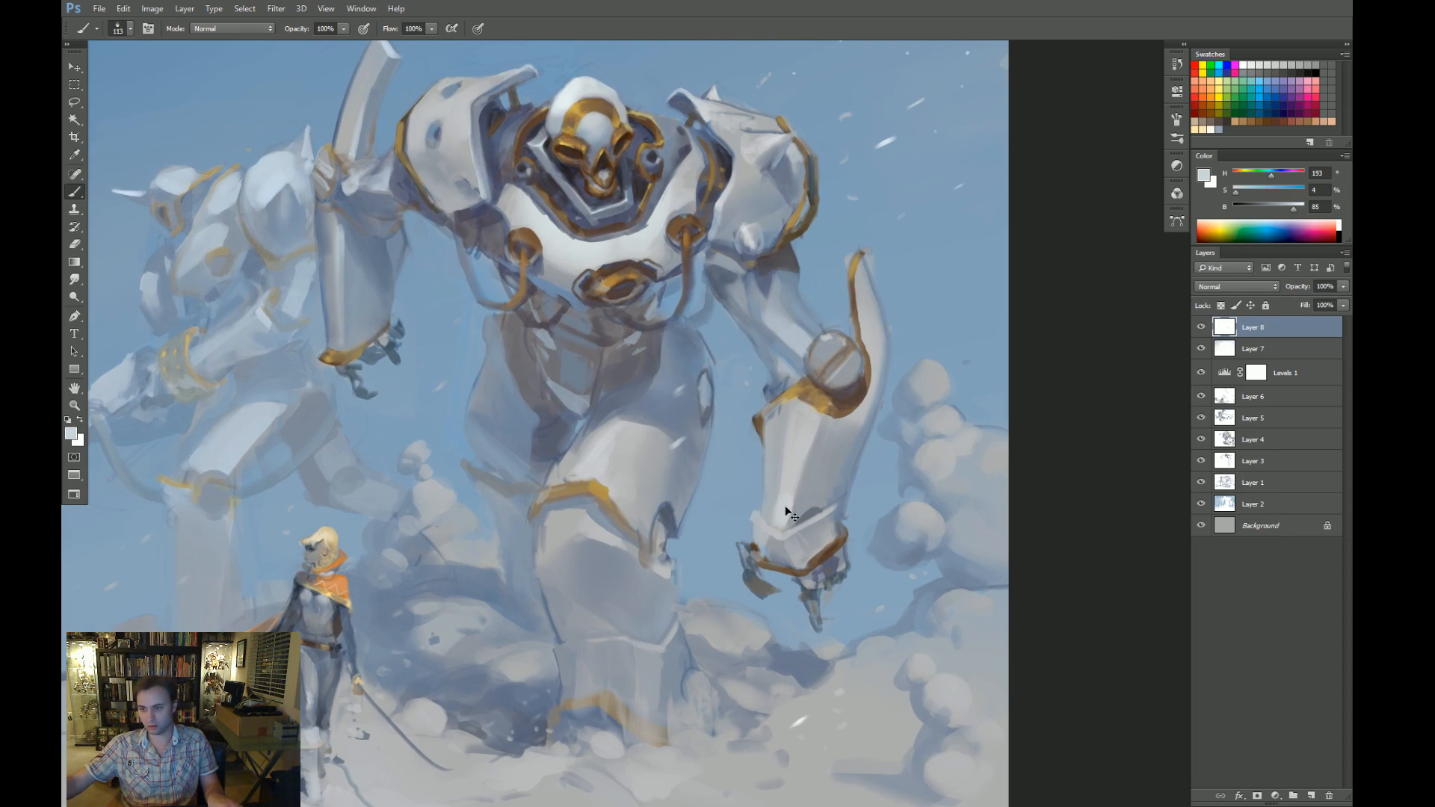
left_click_drag(789, 502, 778, 524)
Shade the large robot's lowered forearm below the elbow with a bigger brush and a sampled grey-blue, S 28, B 73.
left_click(868, 475, "alt")
right_click(808, 438, "alt")
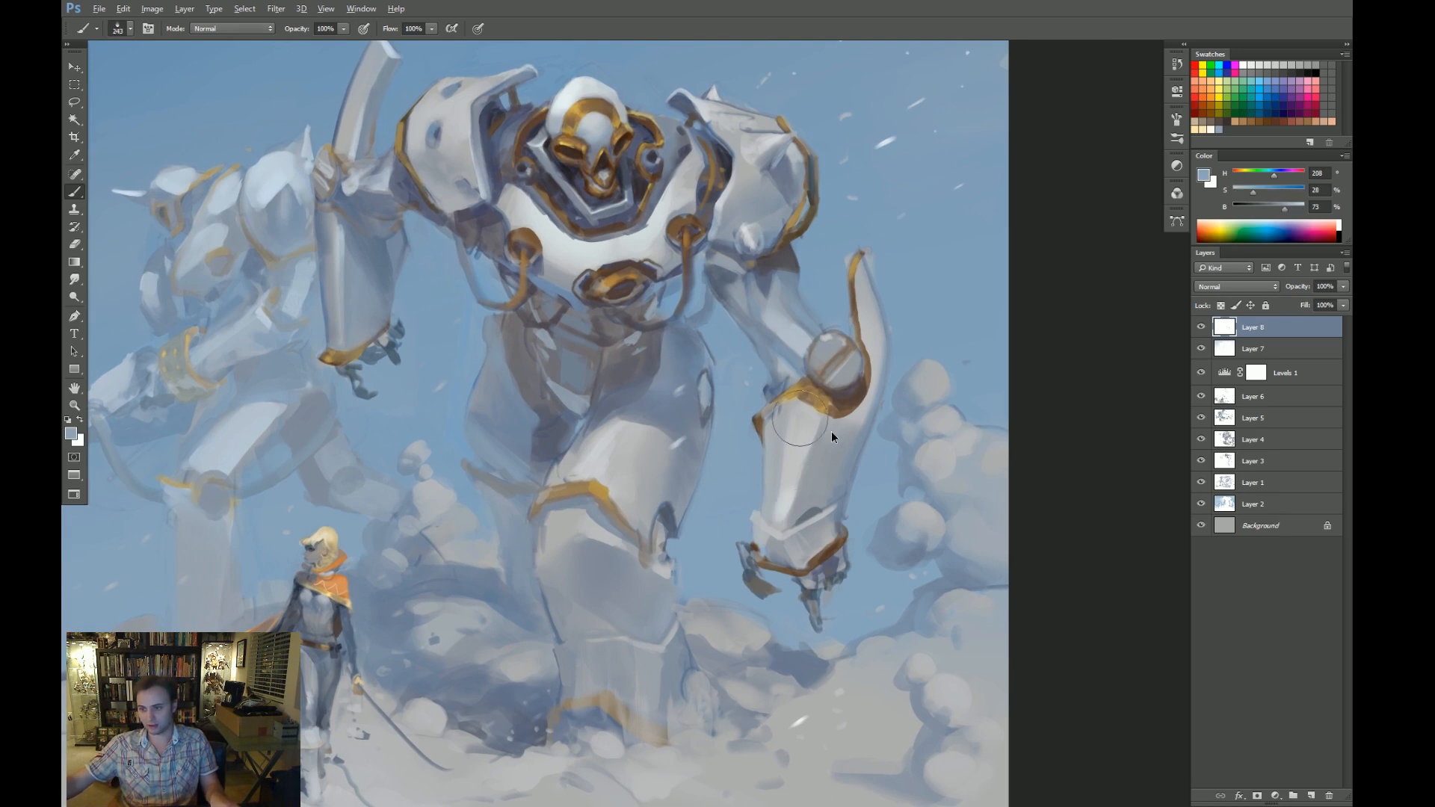
left_click(810, 424, "alt")
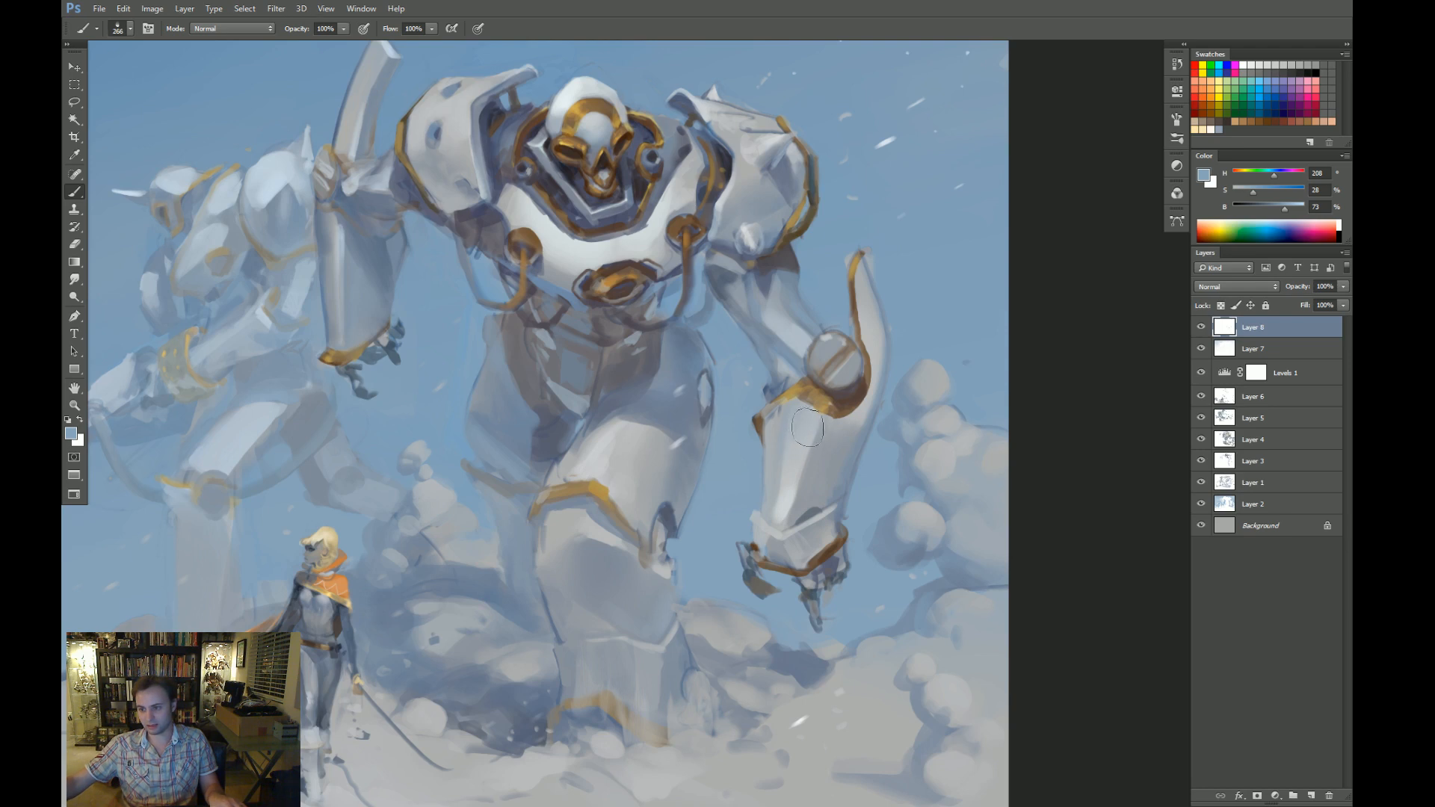
right_click(809, 425, "alt")
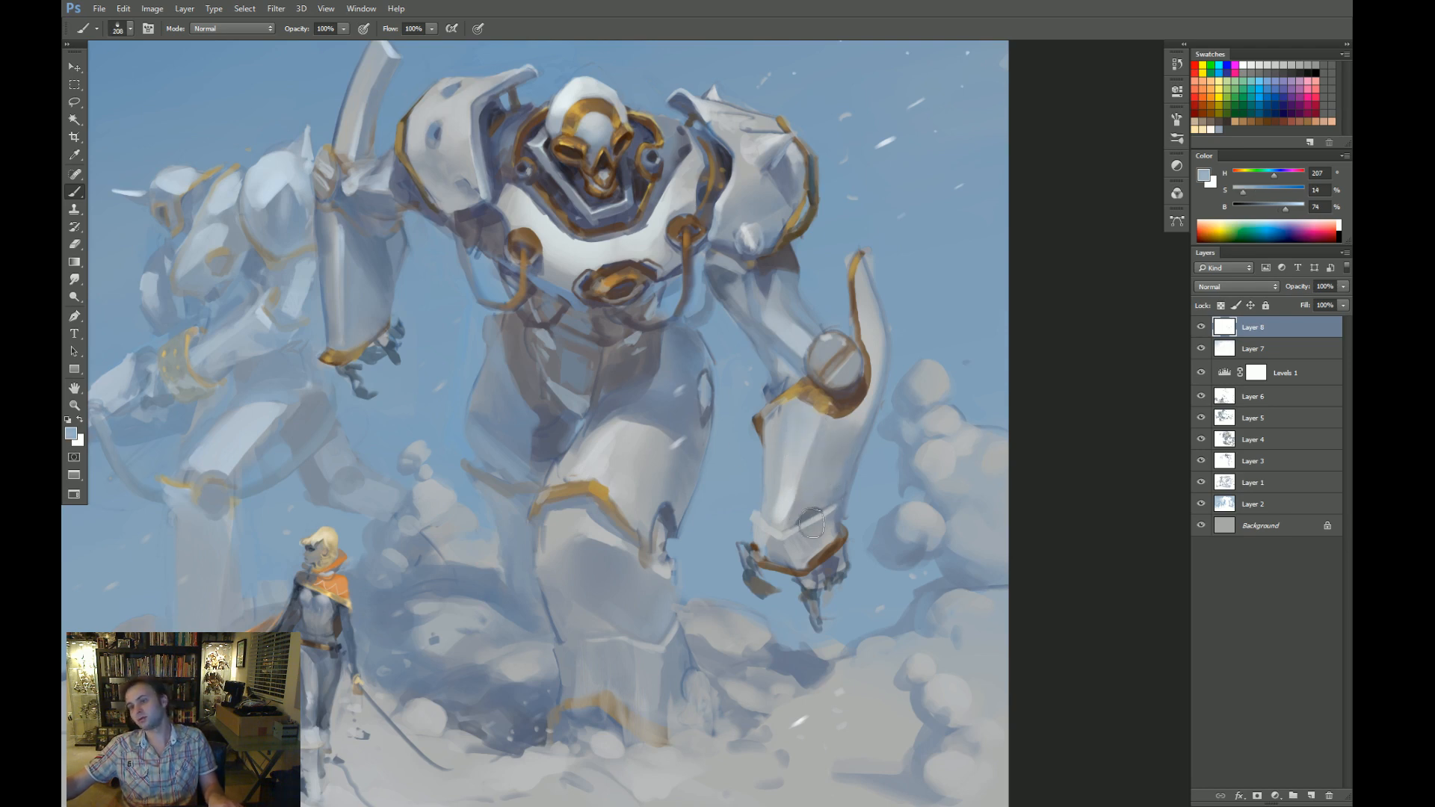
Touch up the large robot's lowered hand with a sampled darker blue-grey, S 26, B 59, and sample a neutral grey from the snow.
left_click_drag(823, 541, 811, 523)
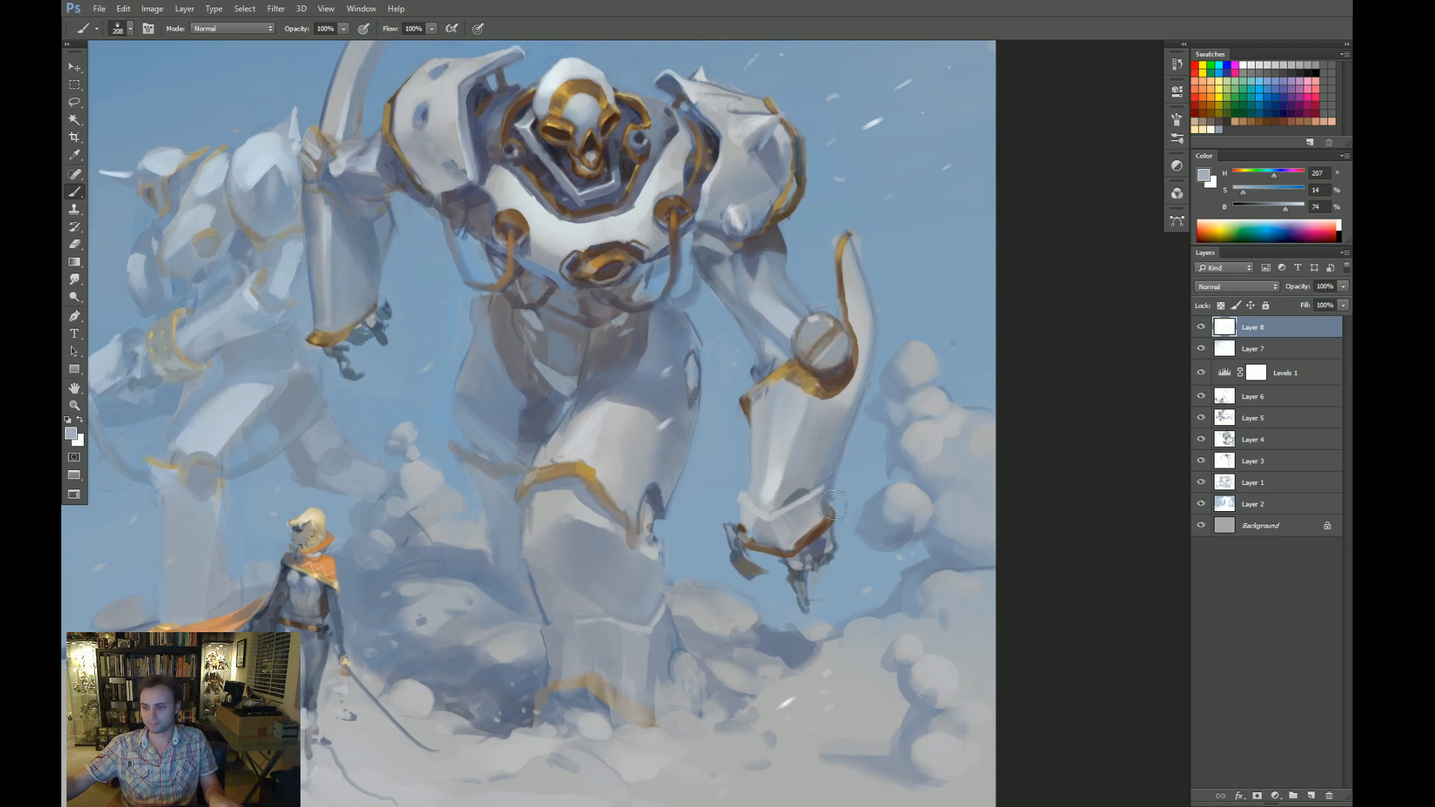
left_click(779, 535, "alt")
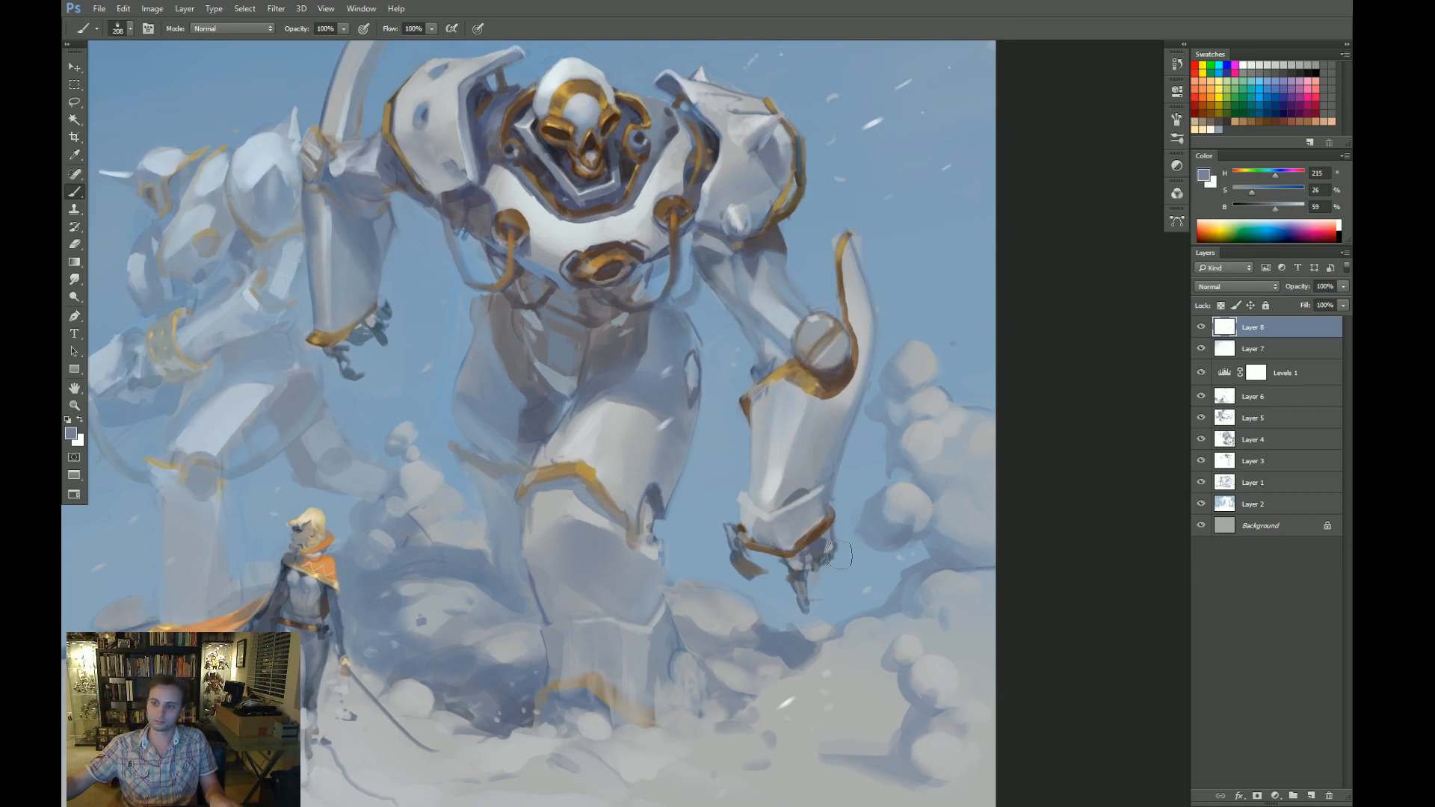
left_click(800, 651, "alt")
left_click_drag(758, 560, 924, 579)
key("z")
left_click_drag(924, 579, 879, 538)
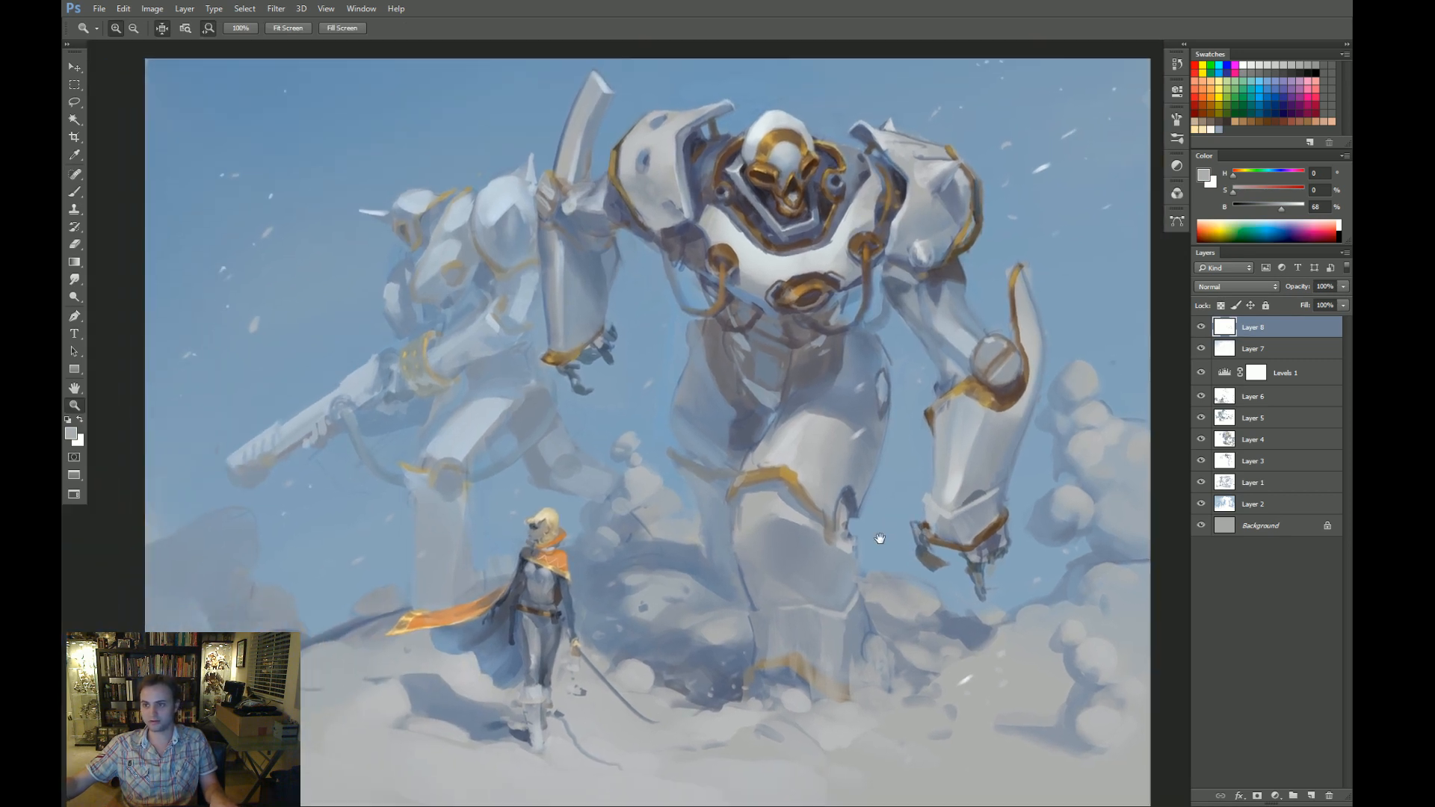
Paint gold trim around the notch at the side of the large robot's raised knee.
key("f")
left_click_drag(921, 488, 911, 481)
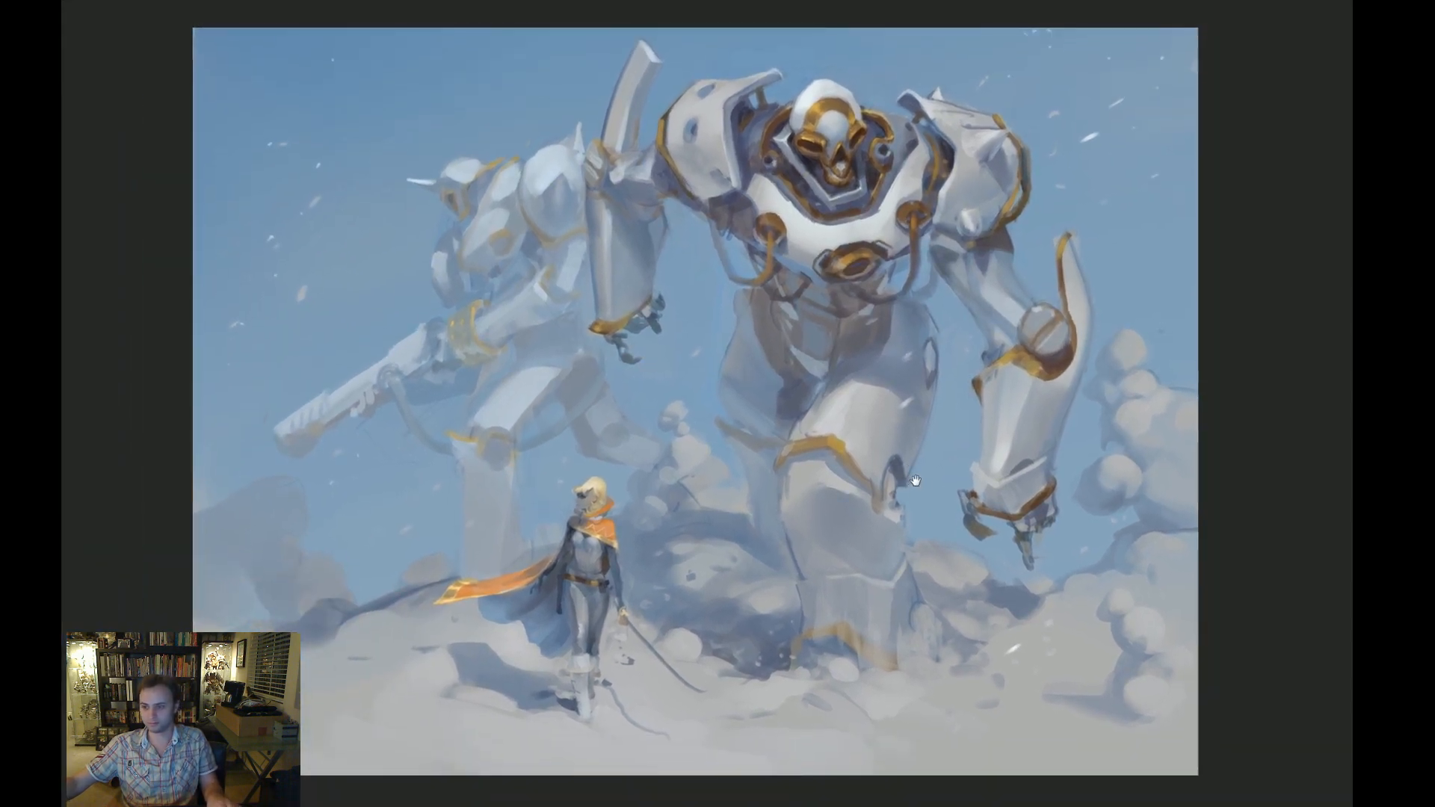
left_click_drag(923, 570, 900, 562)
key("b")
left_click(964, 589, "alt")
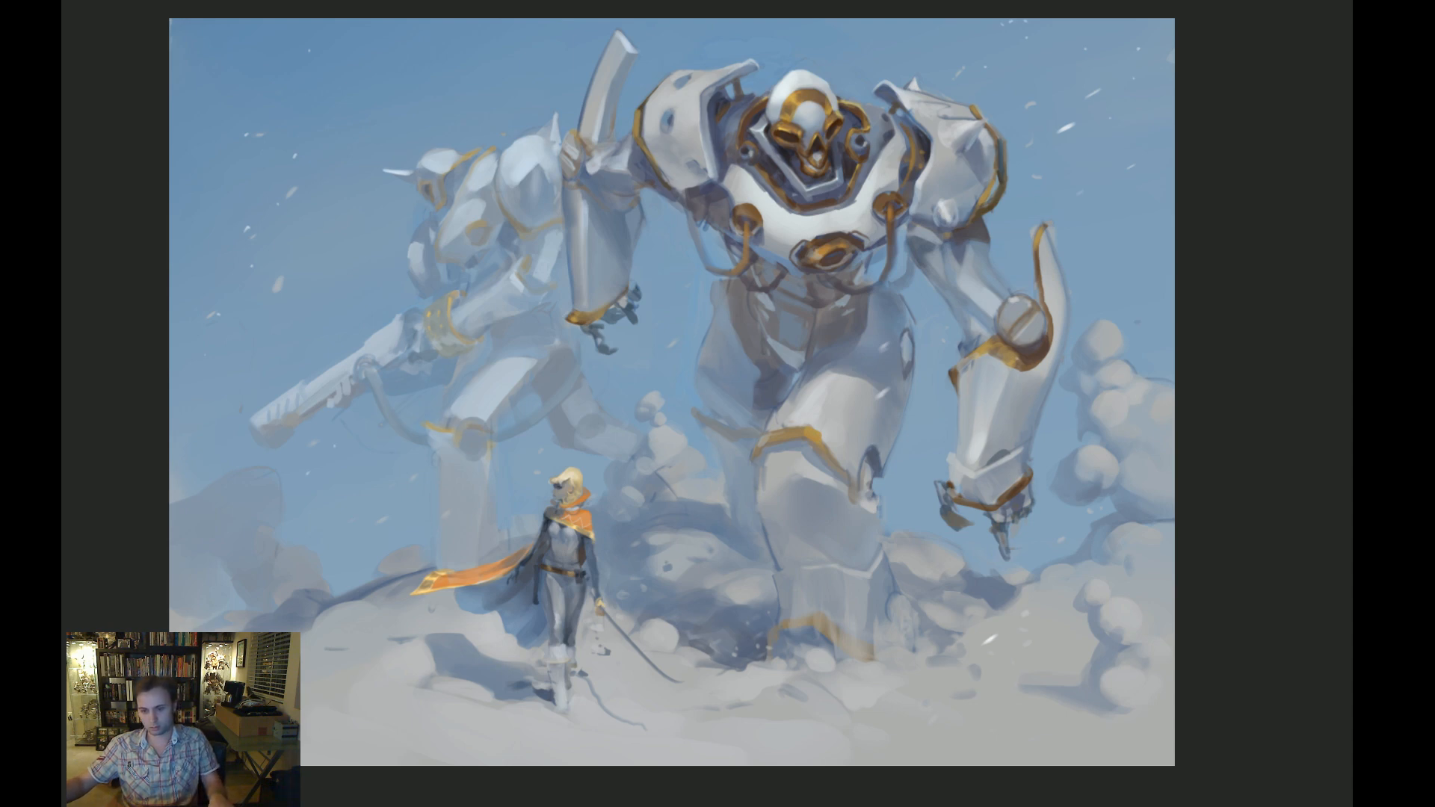
left_click_drag(352, 682, 347, 689)
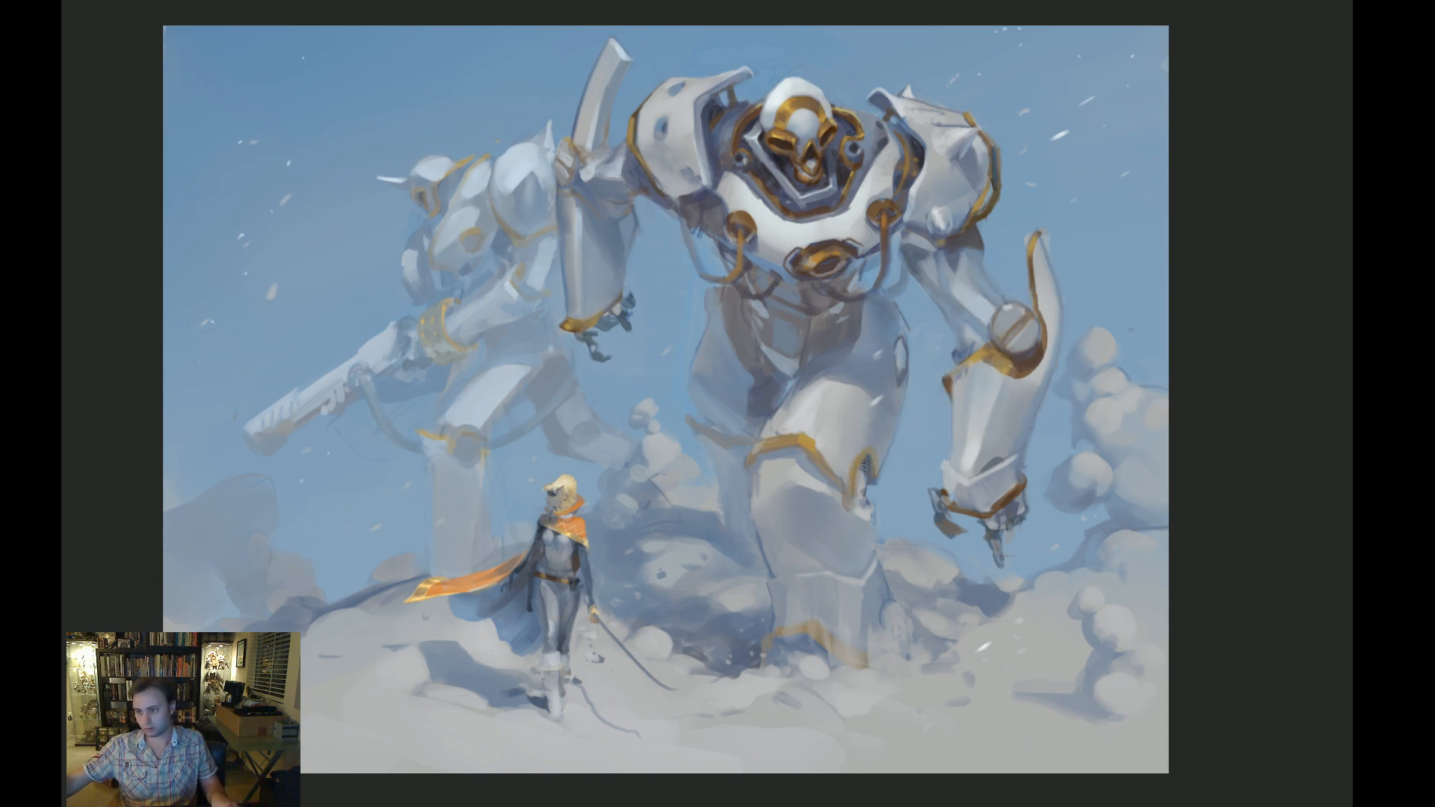
key("f")
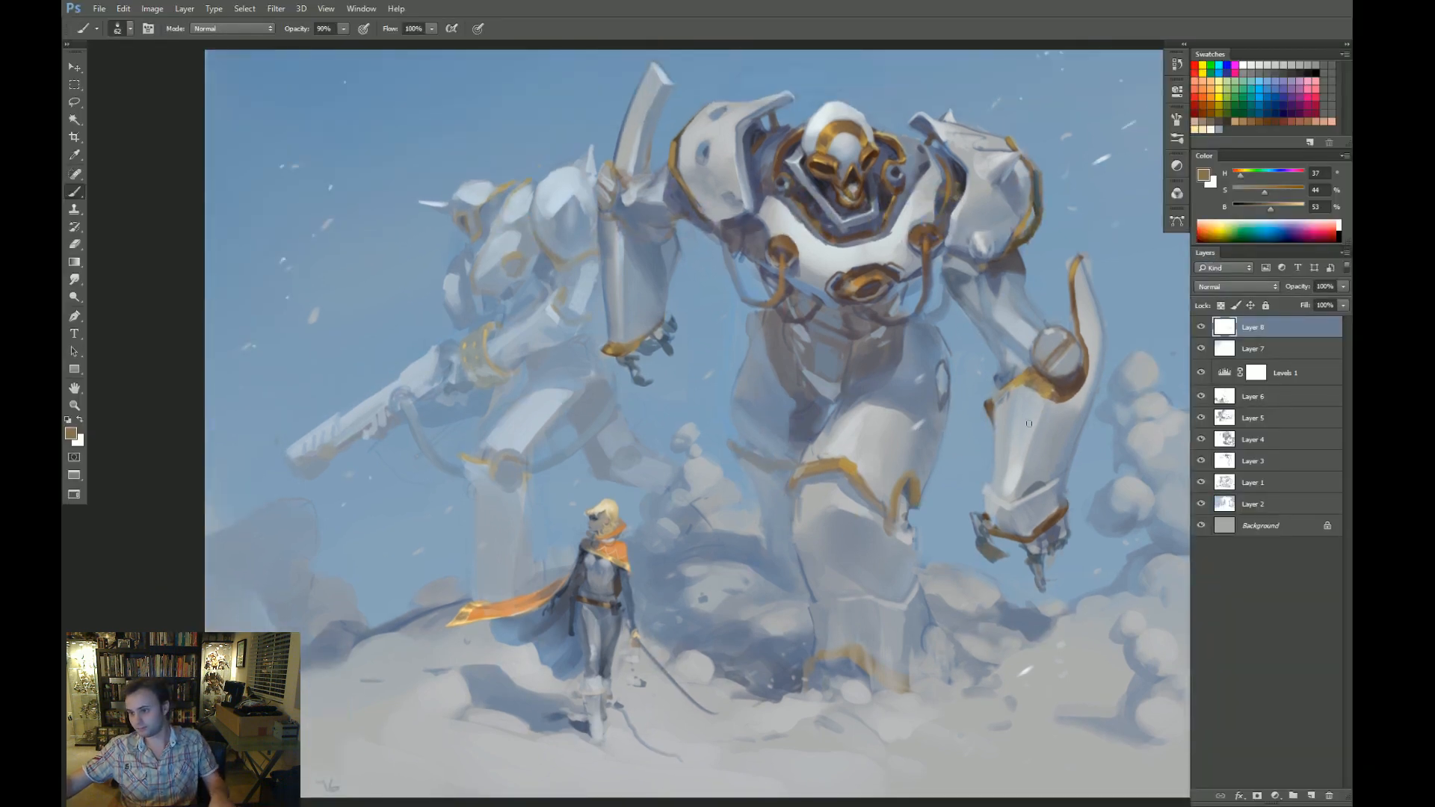
Extend the knee notch's trim downward at 100% opacity, sampling a dark grey and a gold of H 44, S 57, B 68.
left_click(1061, 385, "alt")
key("0")
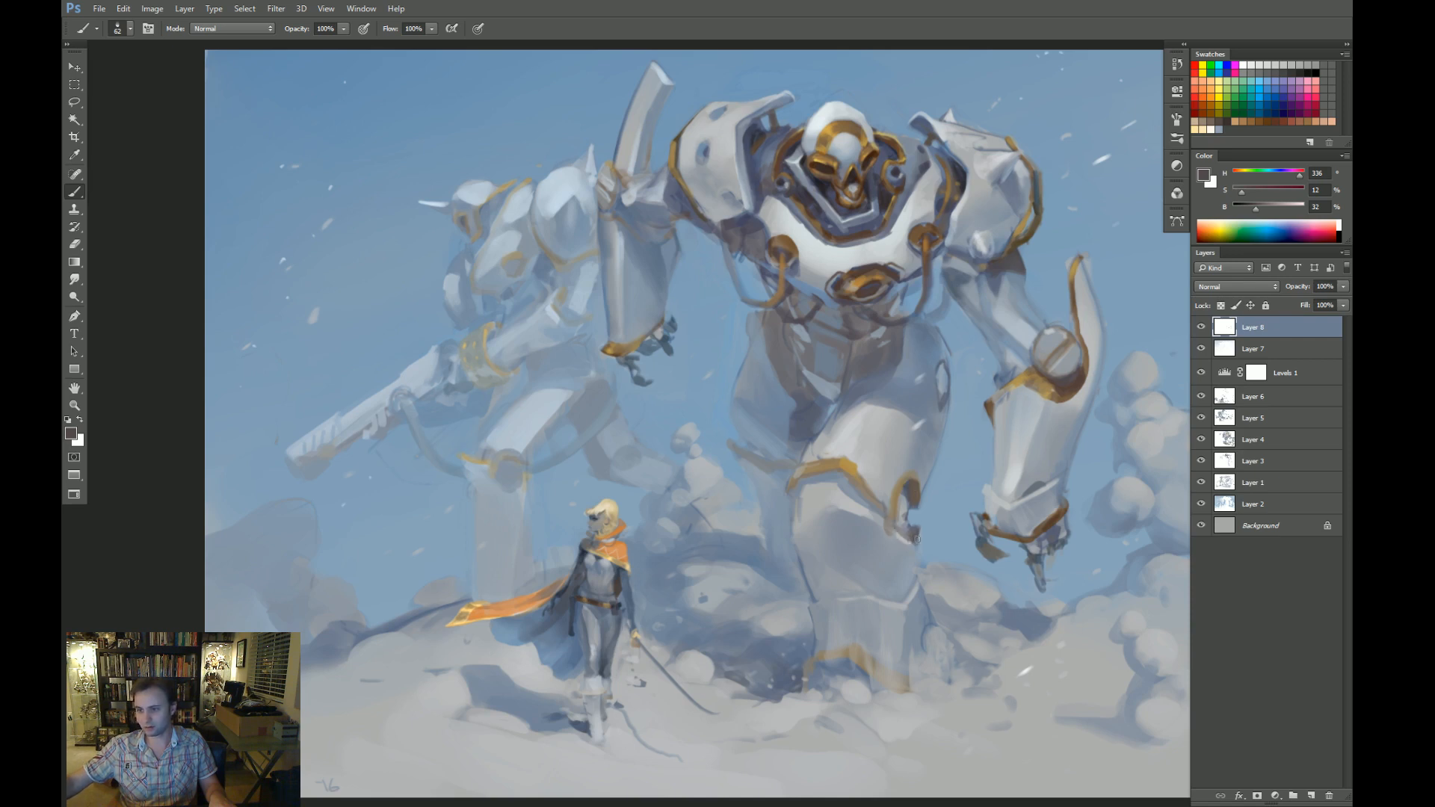
left_click(846, 464, "alt")
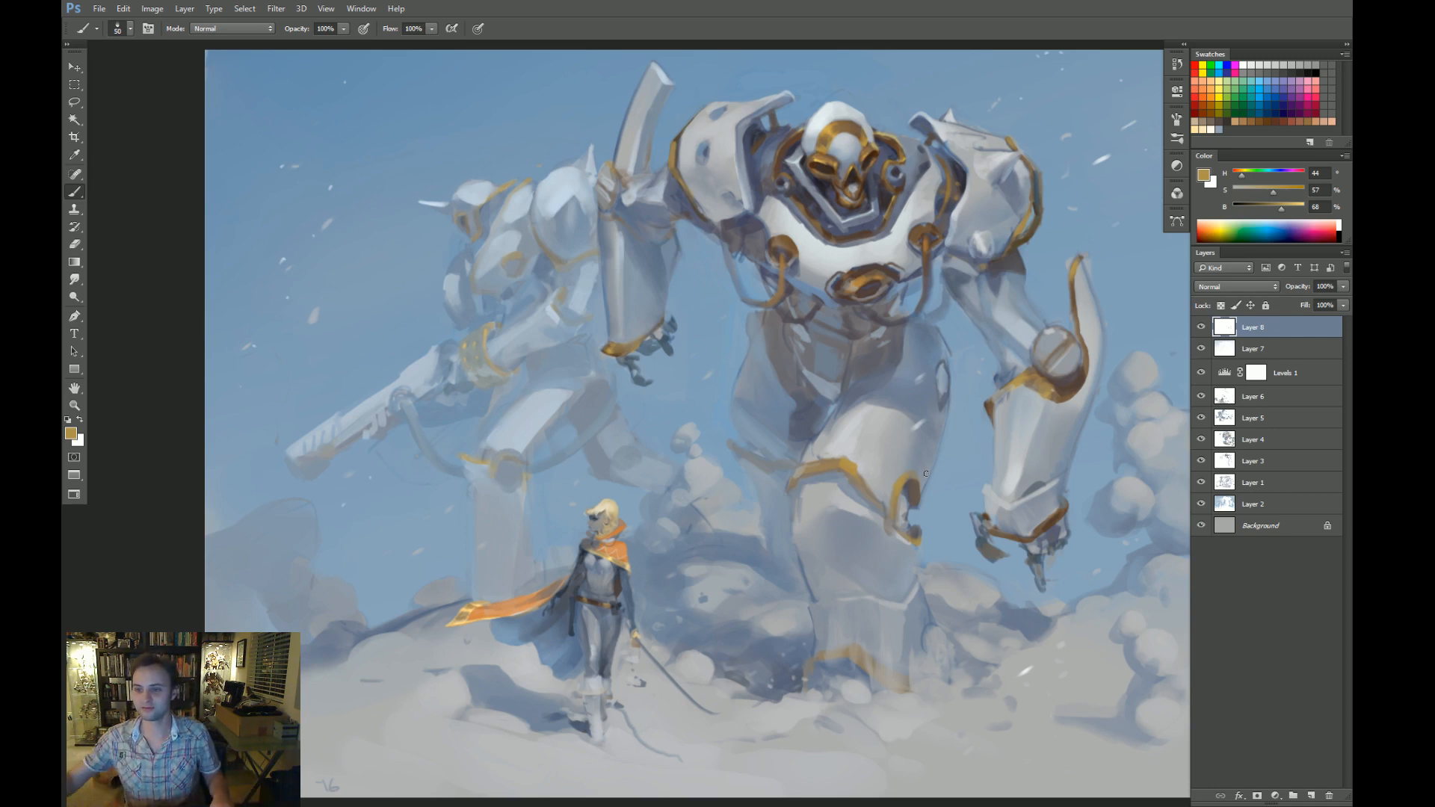
Touch up the rear robot's trailing leg with a bigger brush and sampled blue-greys, including S 16, B 69 and S 18, B 60.
left_click(633, 418, "alt")
key("bracketright")
key("bracketright")
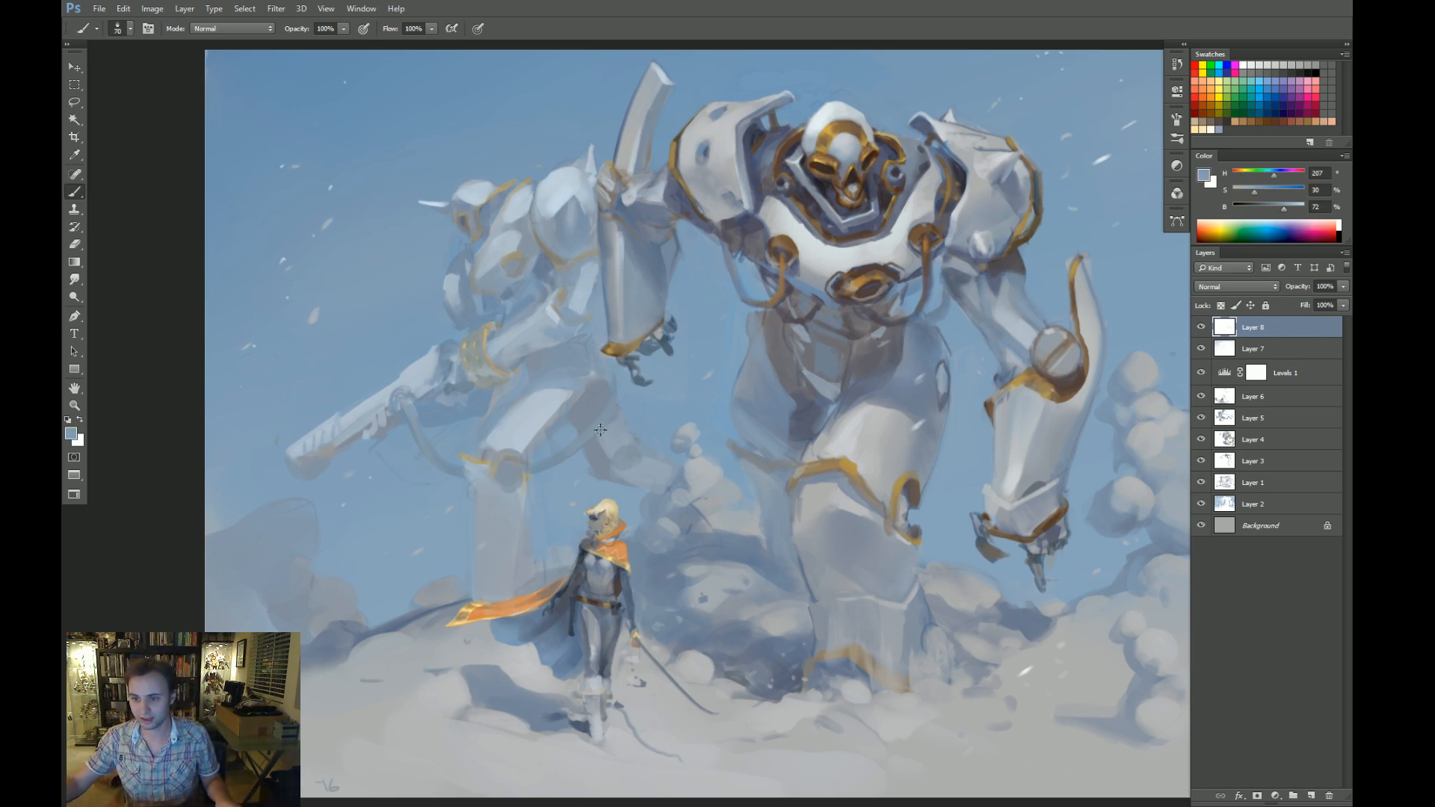
left_click(614, 429, "alt")
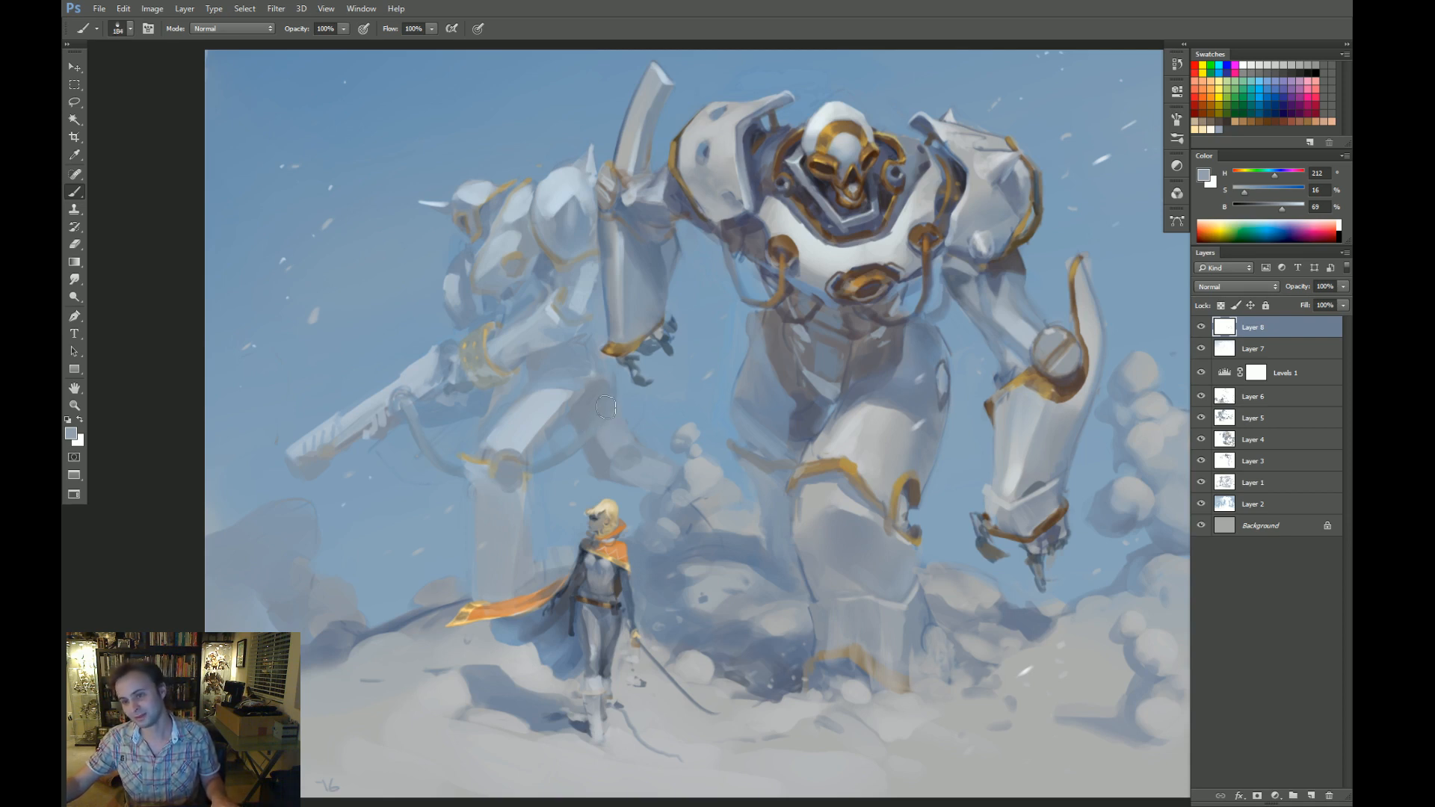
left_click(598, 460, "alt")
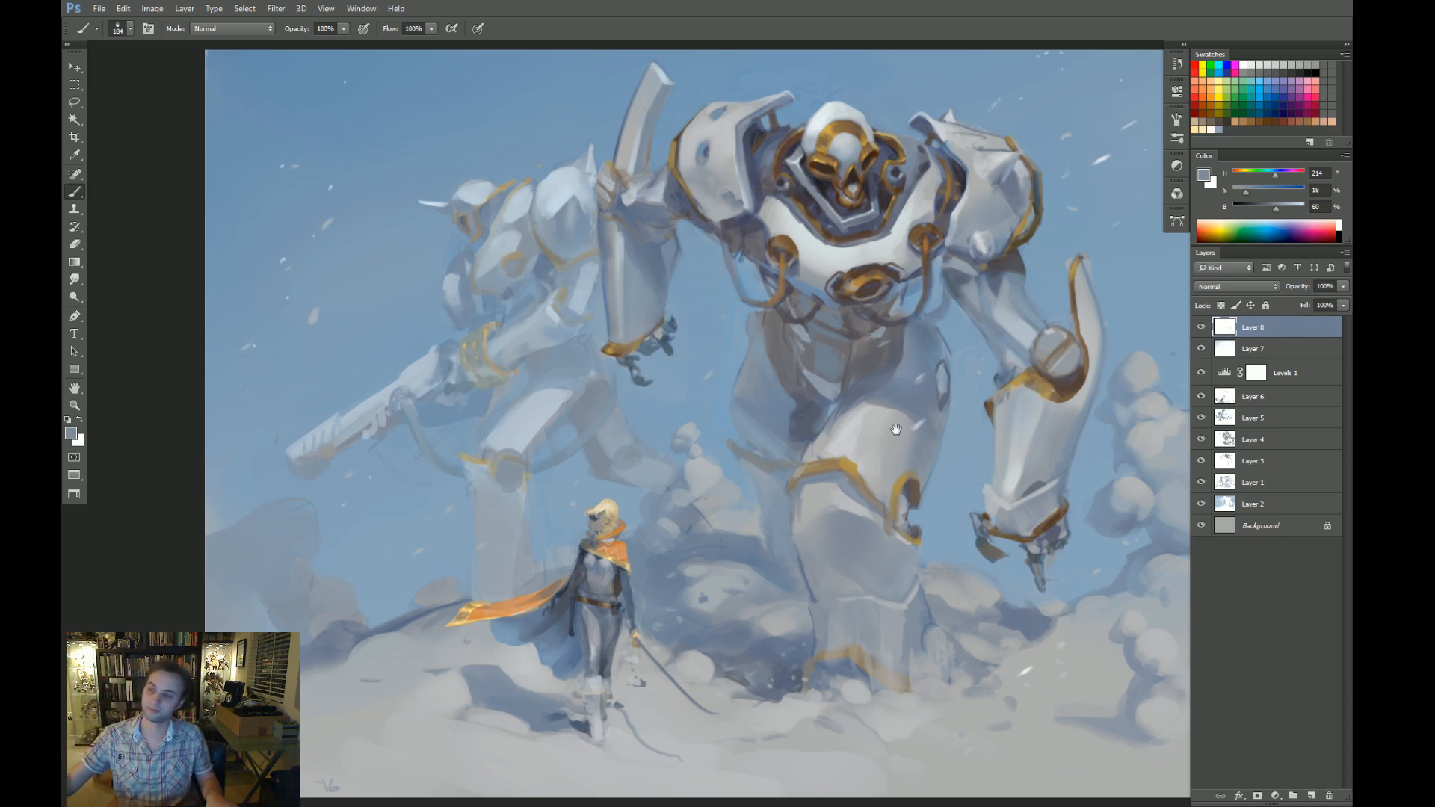
Darken the gap beneath the large robot's shoulder guard, beside the chest tube, with a sampled near-black of H 249, S 14, B 20.
left_click_drag(895, 430, 825, 455)
left_click(922, 351, "ctrl")
left_click(892, 173, "alt")
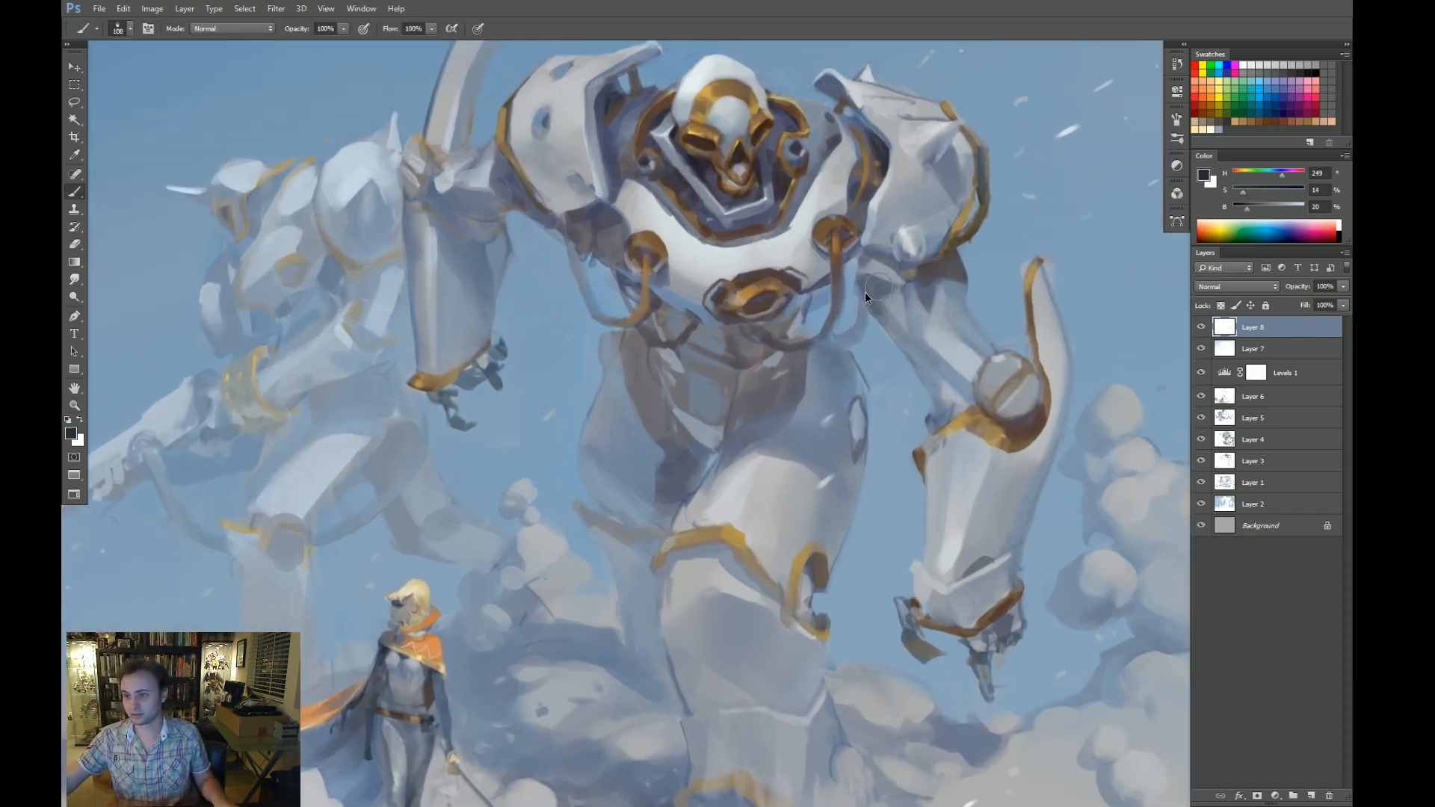
mouse_move(879, 288)
left_mouse_down()
mouse_move(864, 292)
mouse_move(857, 270)
left_mouse_up()
mouse_move(859, 264)
left_mouse_down()
mouse_move(876, 261)
mouse_move(854, 254)
left_mouse_up()
key("ctrl+z")
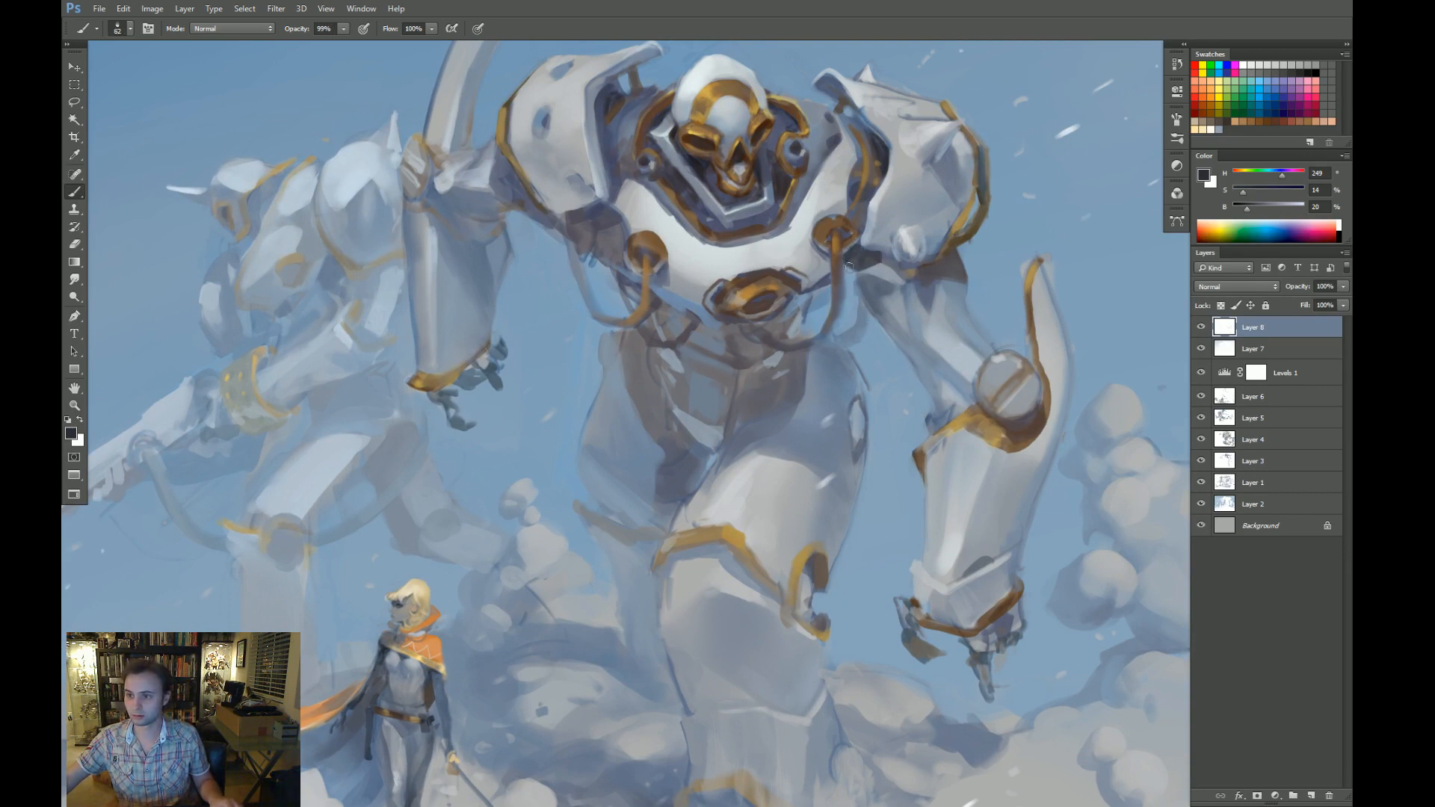
key("z")
left_click(896, 275, "alt")
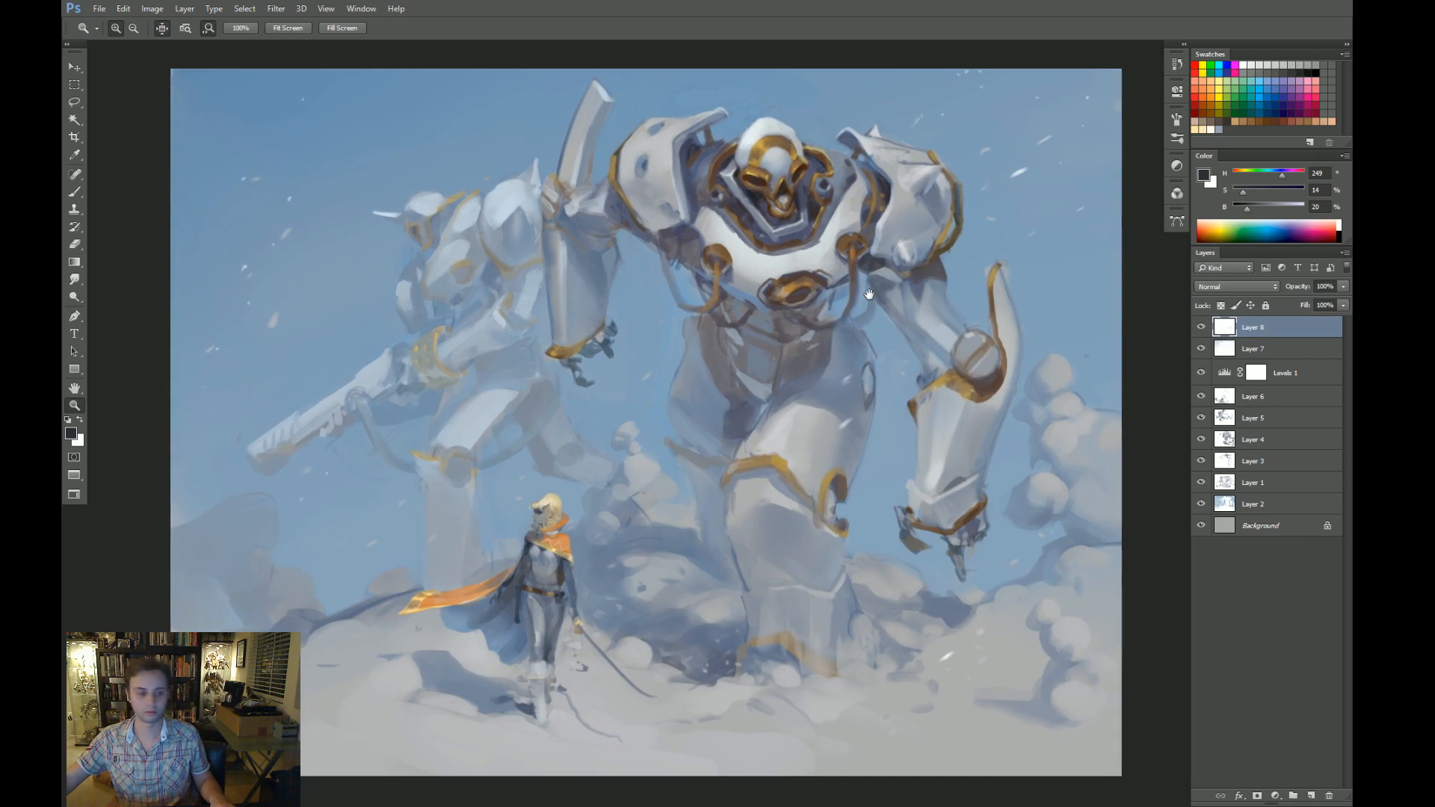